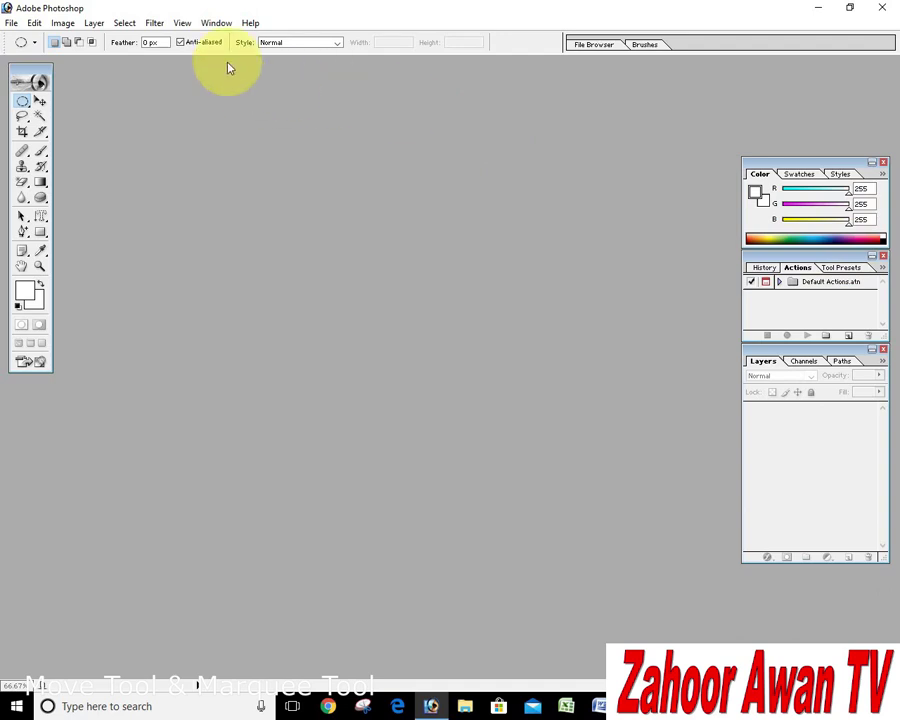
# Step: Hide the toolbox, options bar, Color, Layers and Actions panels via the Window menu
pyautogui.click(224, 30)
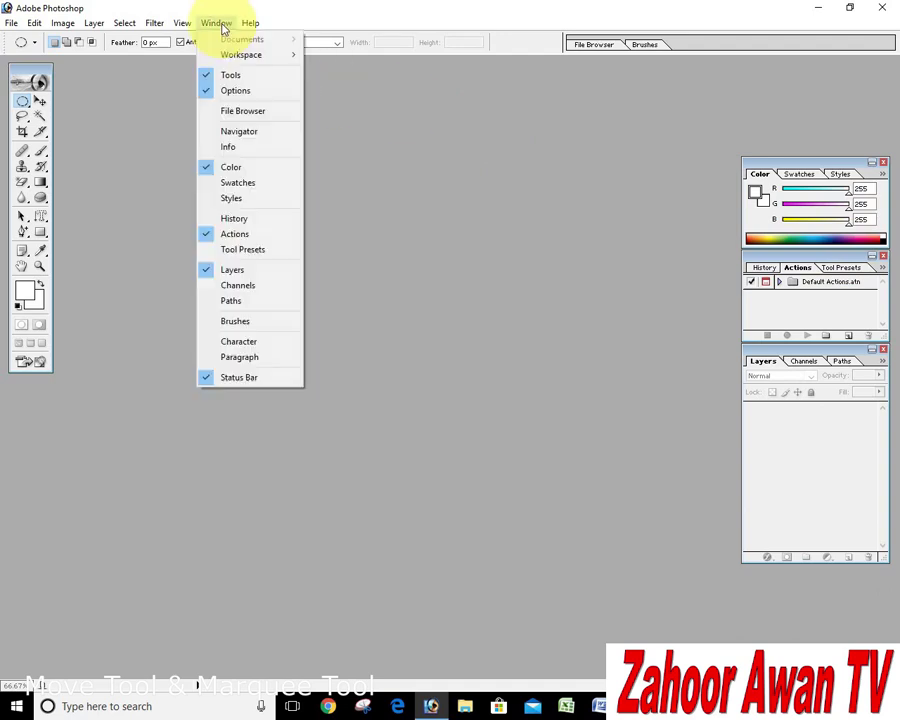
pyautogui.click(237, 75)
pyautogui.click(224, 30)
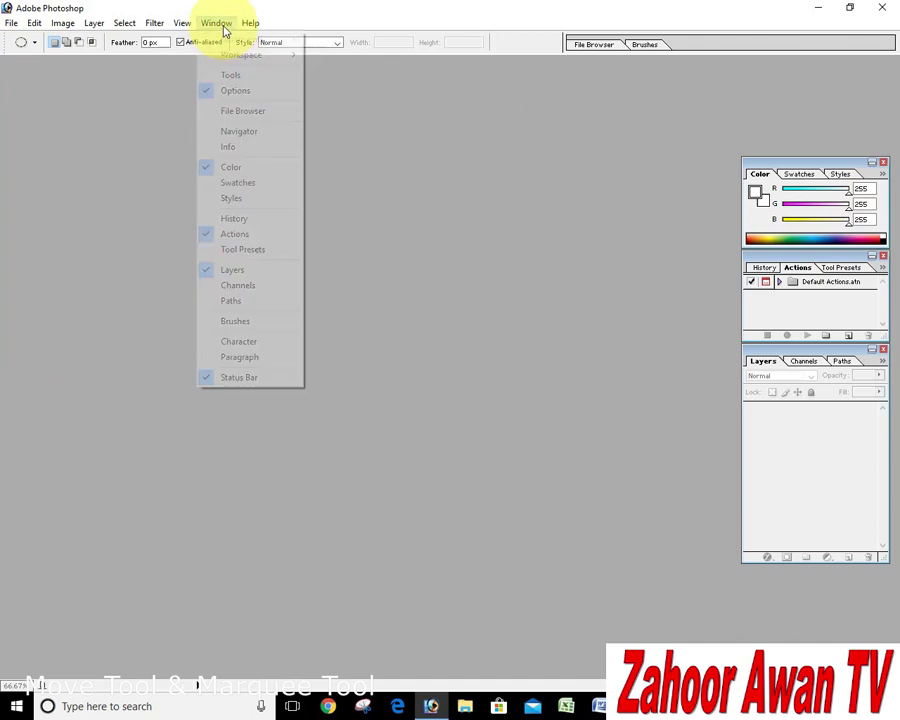
pyautogui.click(230, 90)
pyautogui.click(212, 23)
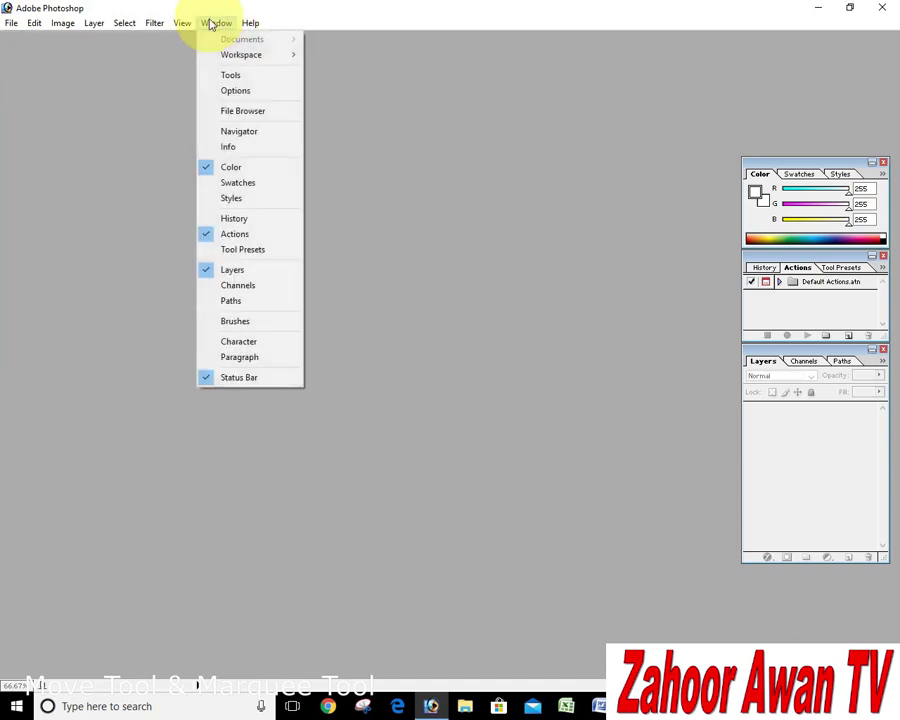
pyautogui.click(237, 168)
pyautogui.click(218, 23)
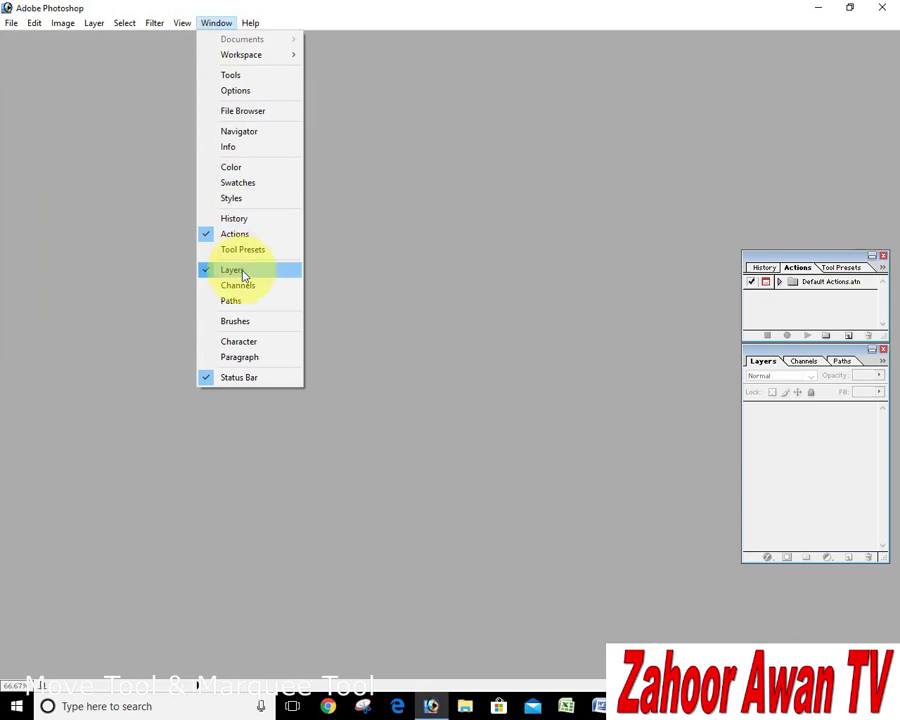
pyautogui.click(243, 268)
pyautogui.click(228, 25)
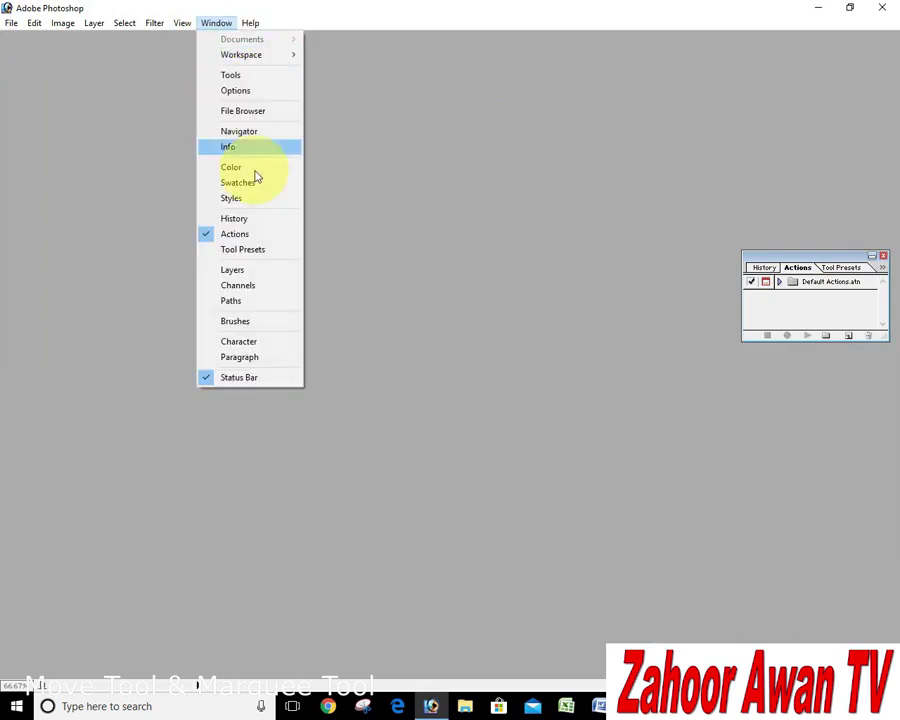
pyautogui.click(249, 236)
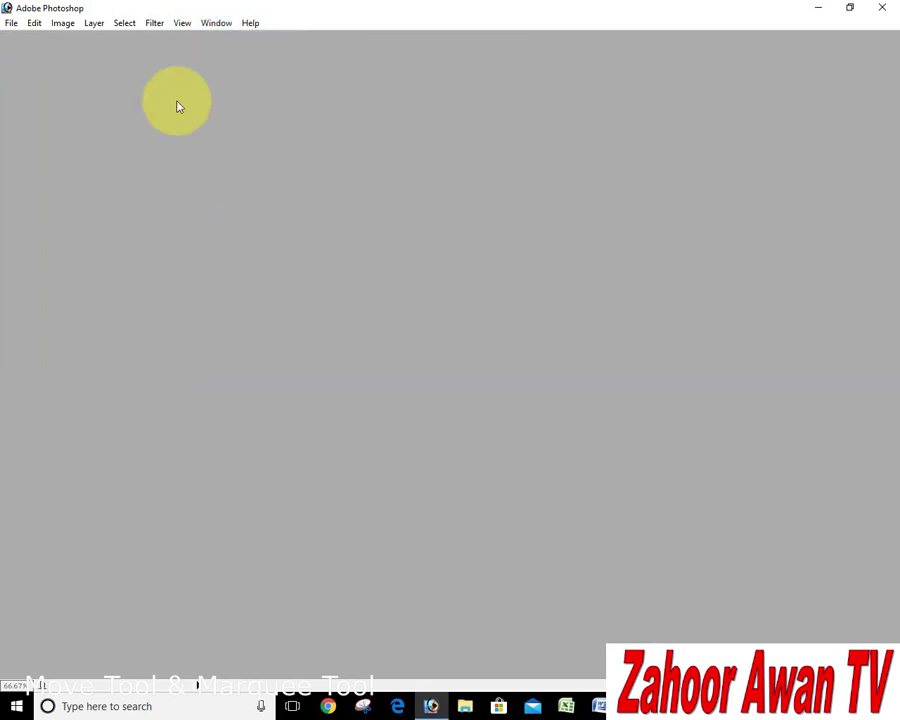
# Step: Bring back the toolbox, options bar and Layers panel, and show the Styles panel
pyautogui.click(211, 25)
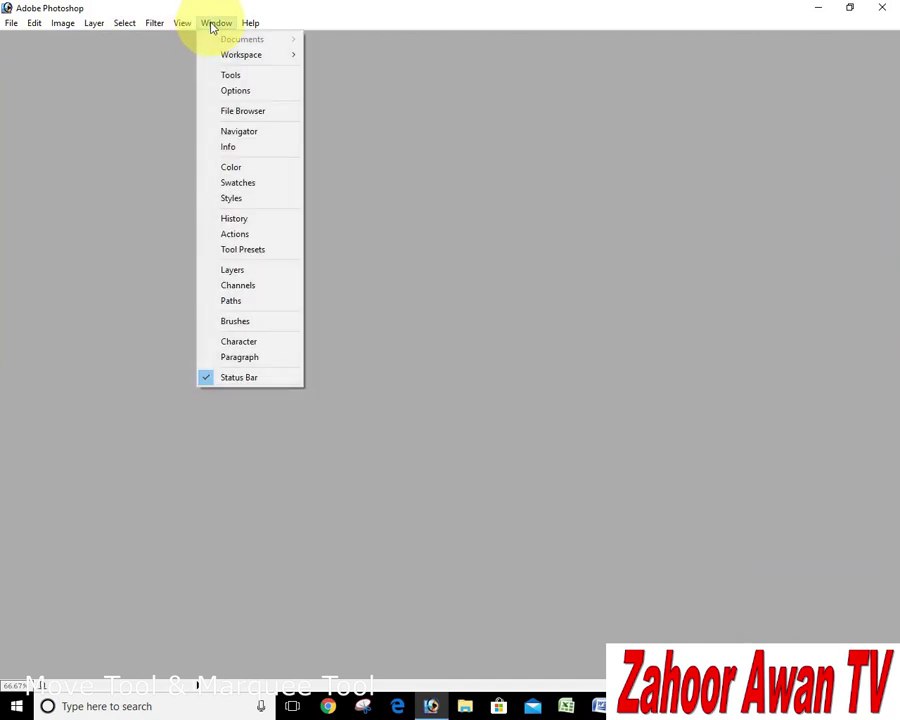
pyautogui.click(230, 76)
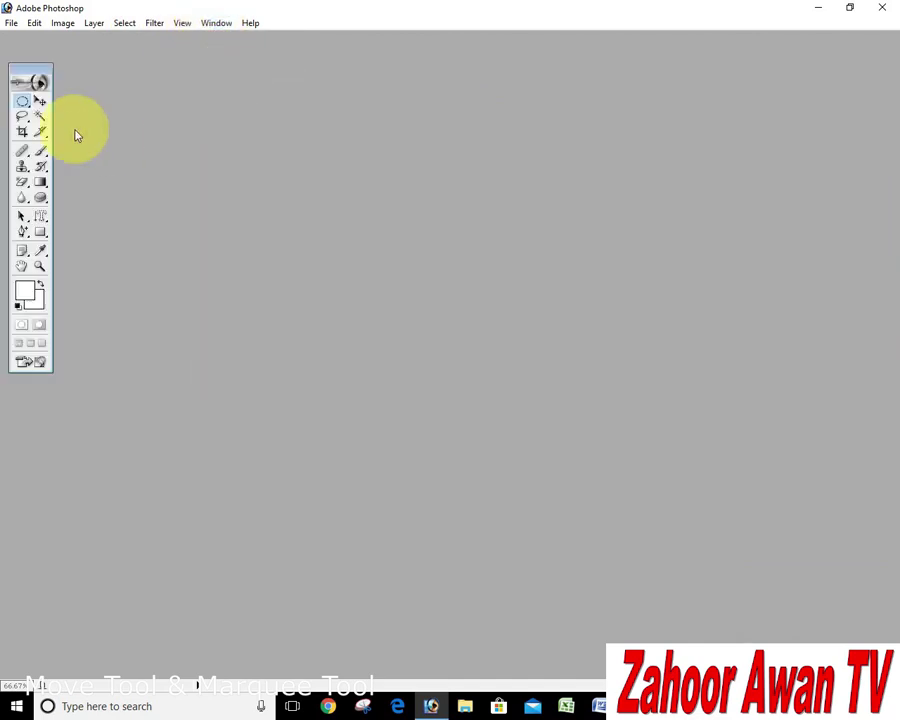
pyautogui.click(211, 26)
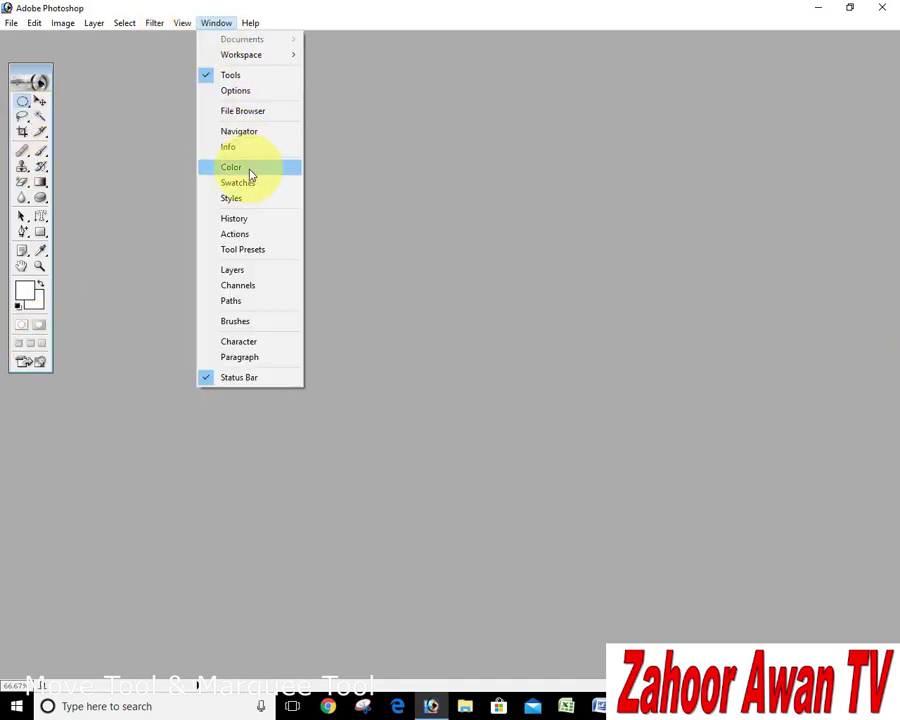
pyautogui.click(235, 90)
pyautogui.click(215, 25)
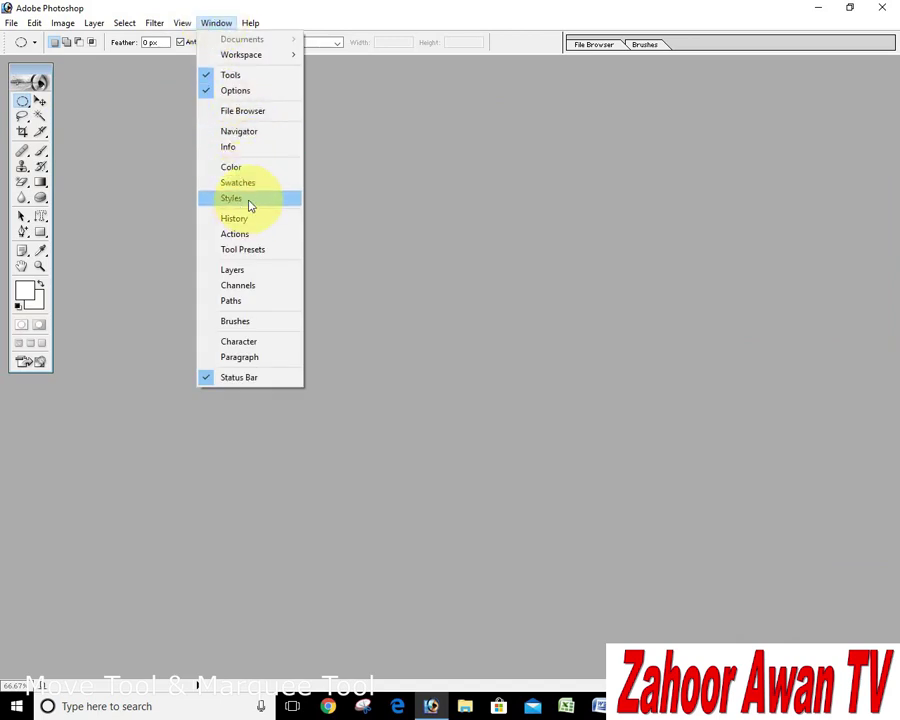
pyautogui.click(250, 269)
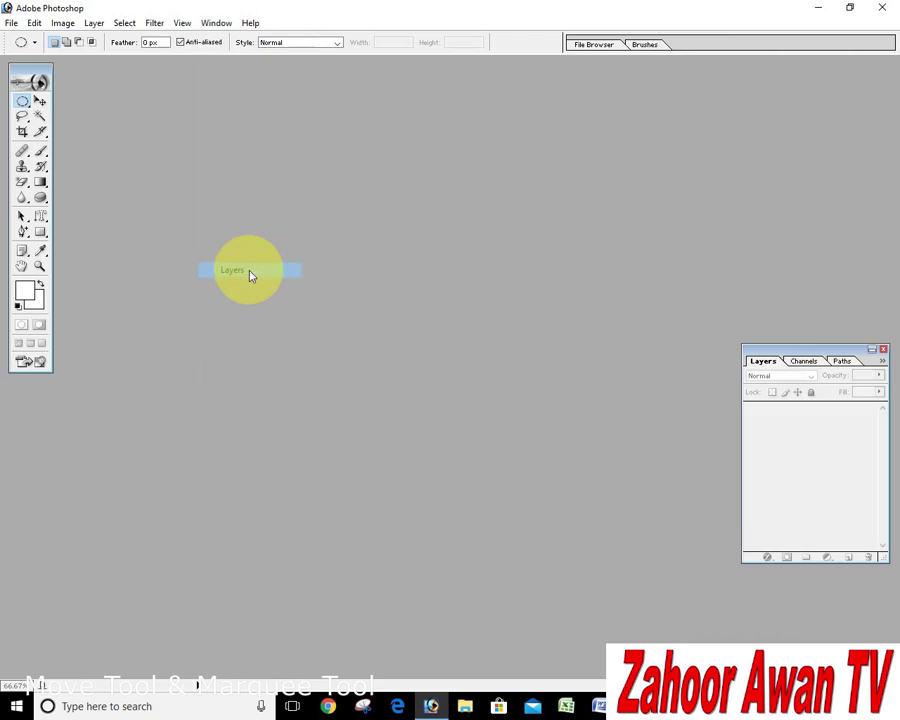
pyautogui.click(208, 24)
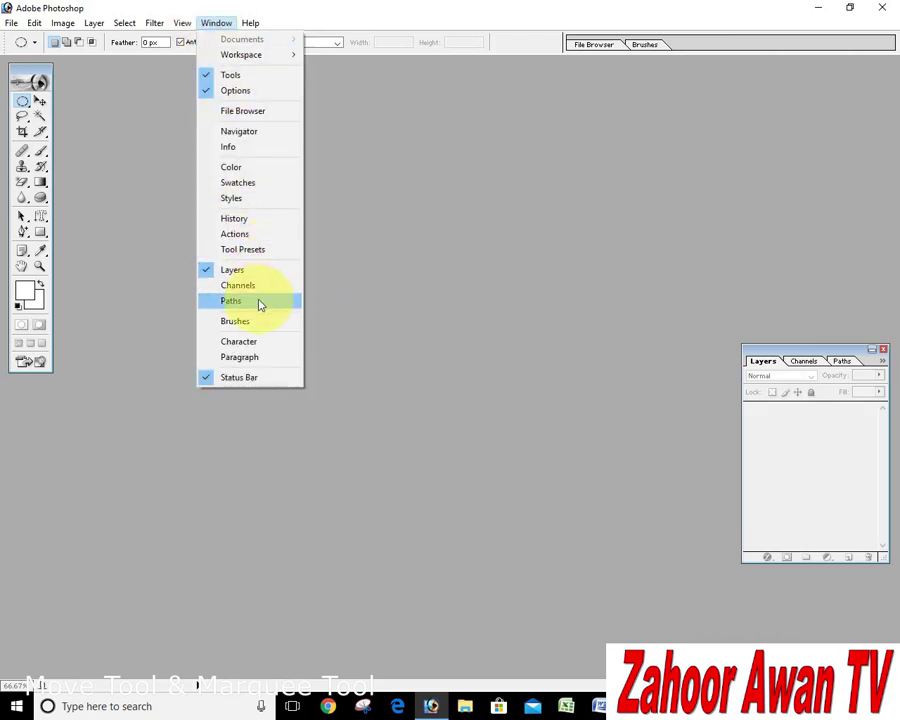
pyautogui.click(244, 199)
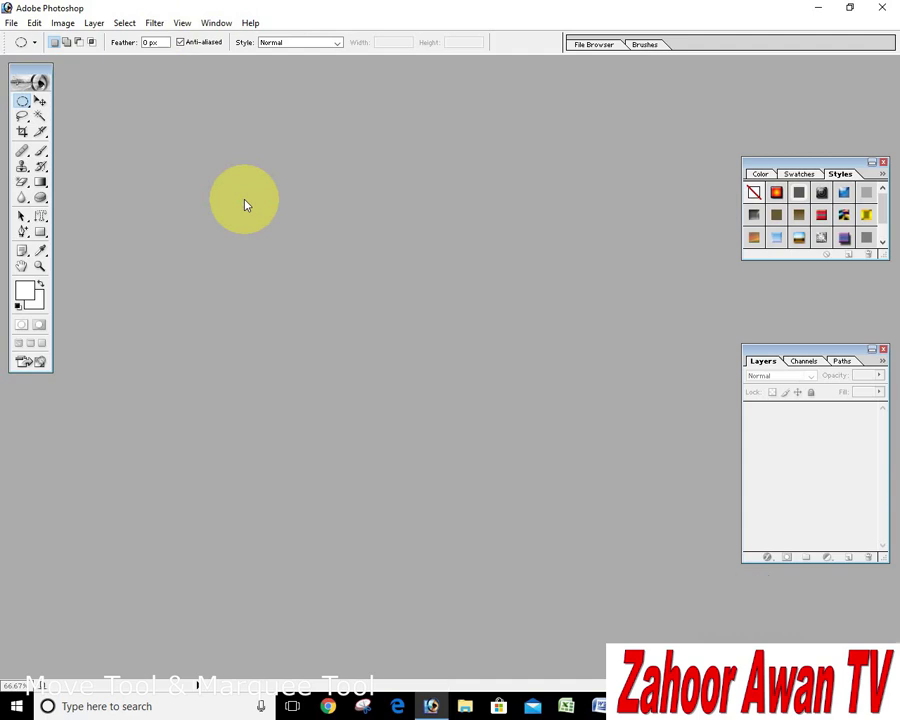
# Step: Switch to the Rectangular Marquee Tool and start a new document from the File menu
pyautogui.rightClick(28, 105)
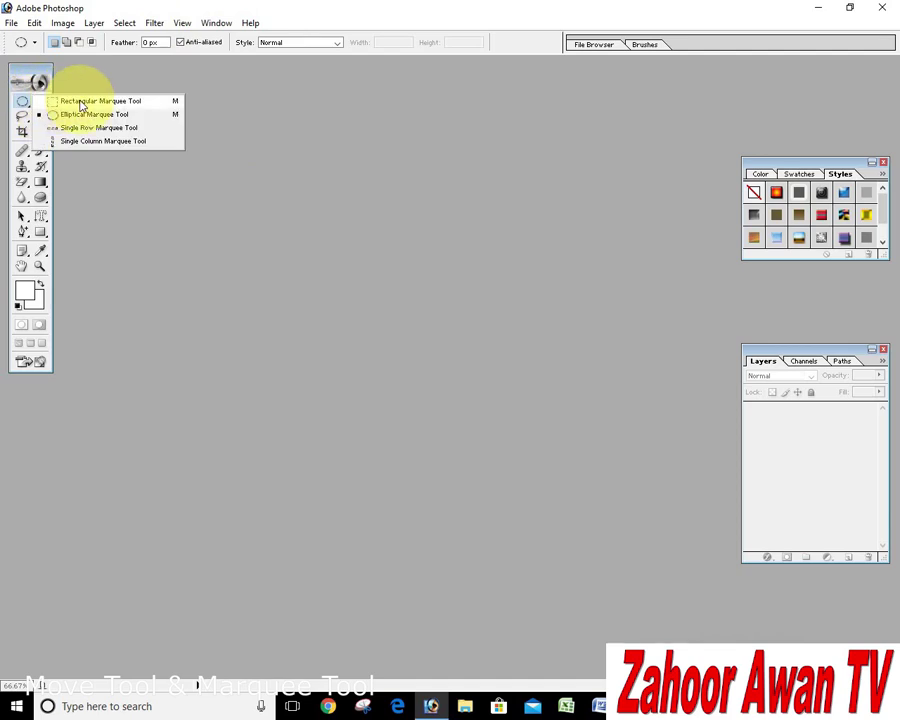
pyautogui.click(82, 105)
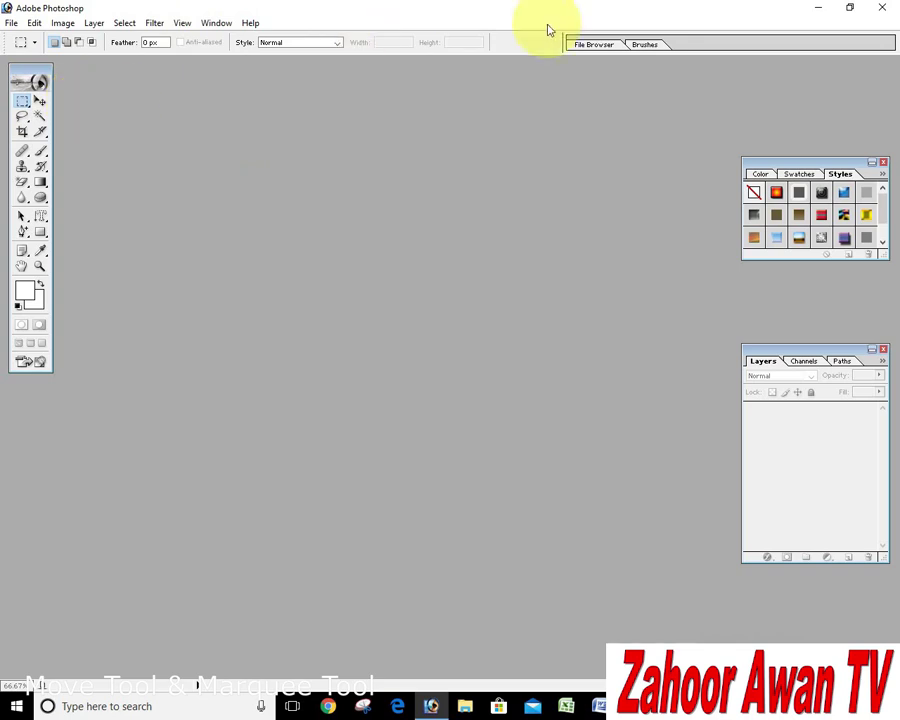
pyautogui.click(13, 24)
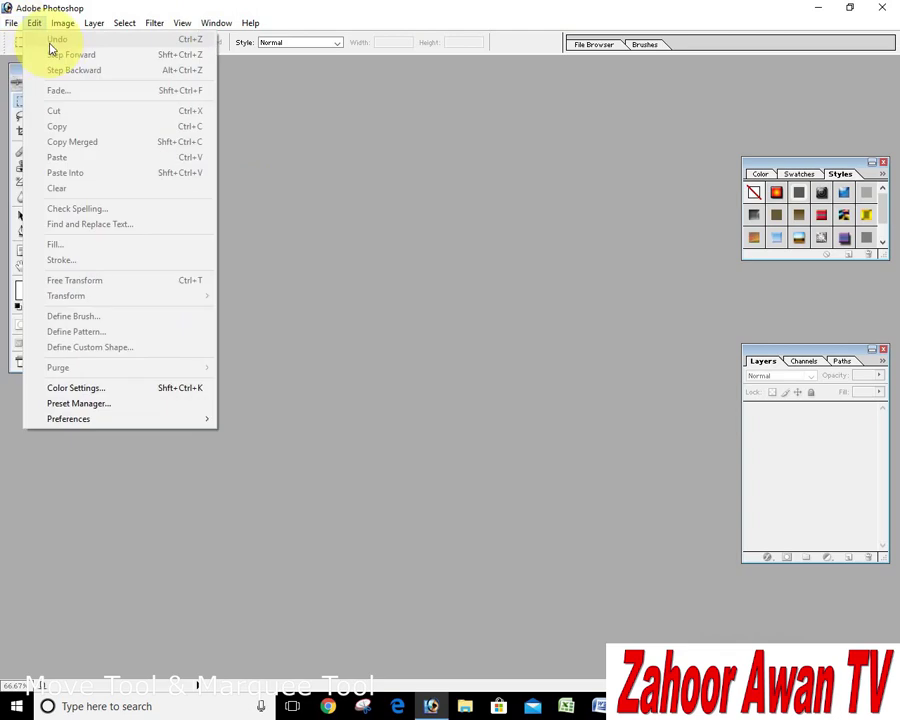
pyautogui.click(34, 40)
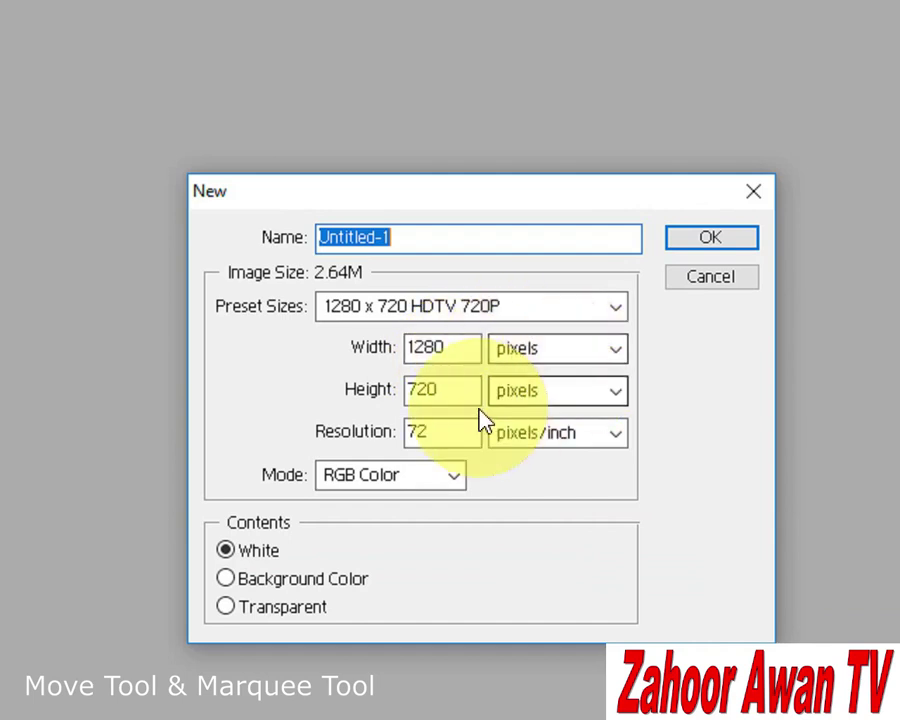
# Step: Create a white 1280 × 720 document, keeping the width unit in pixels after trying inches
pyautogui.click(619, 349)
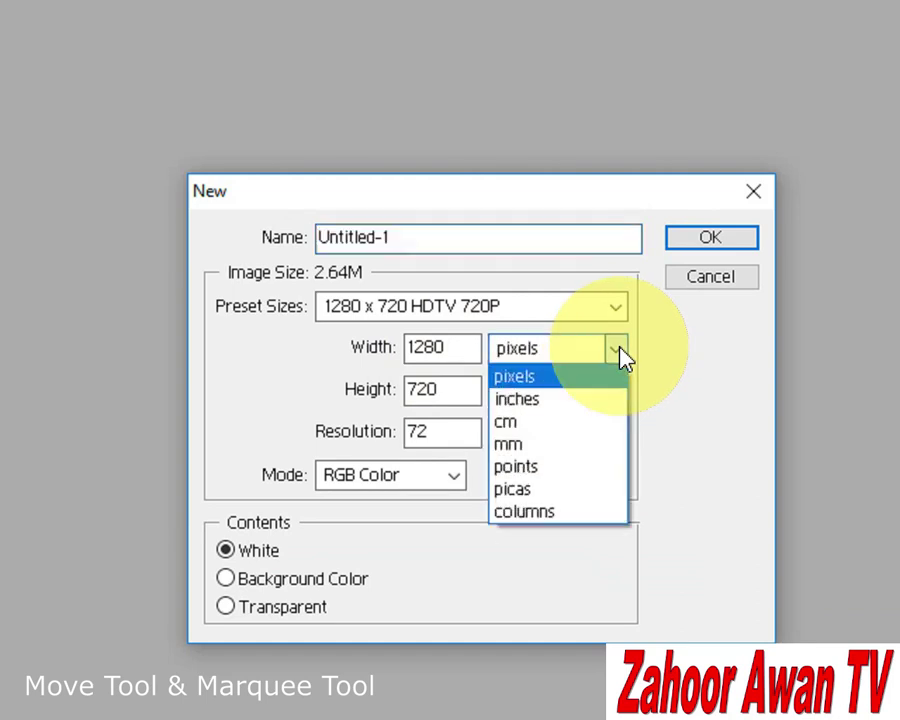
pyautogui.click(582, 399)
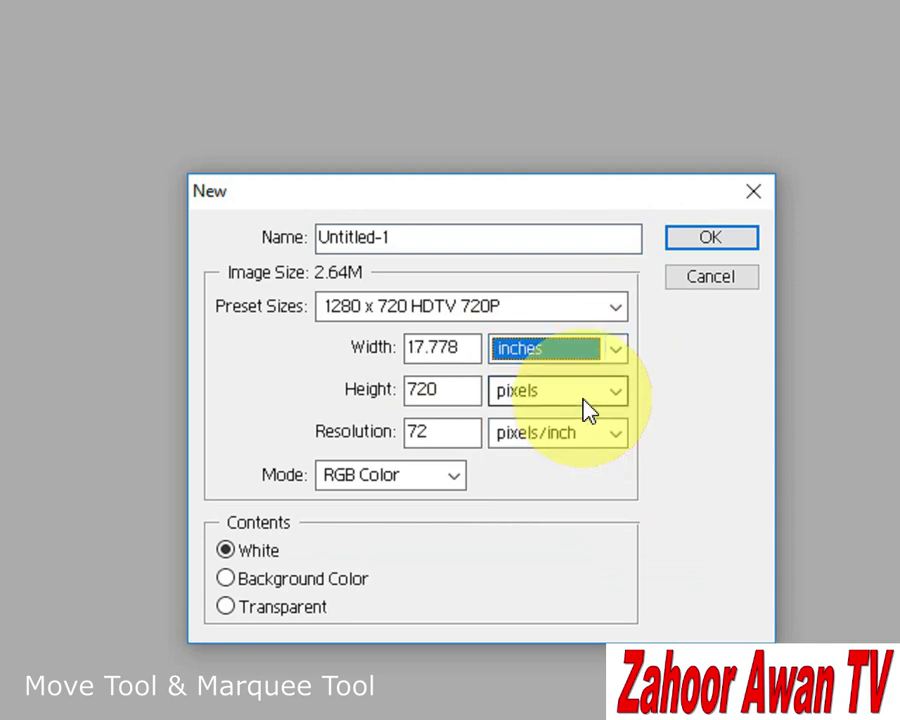
pyautogui.click(617, 352)
pyautogui.click(586, 376)
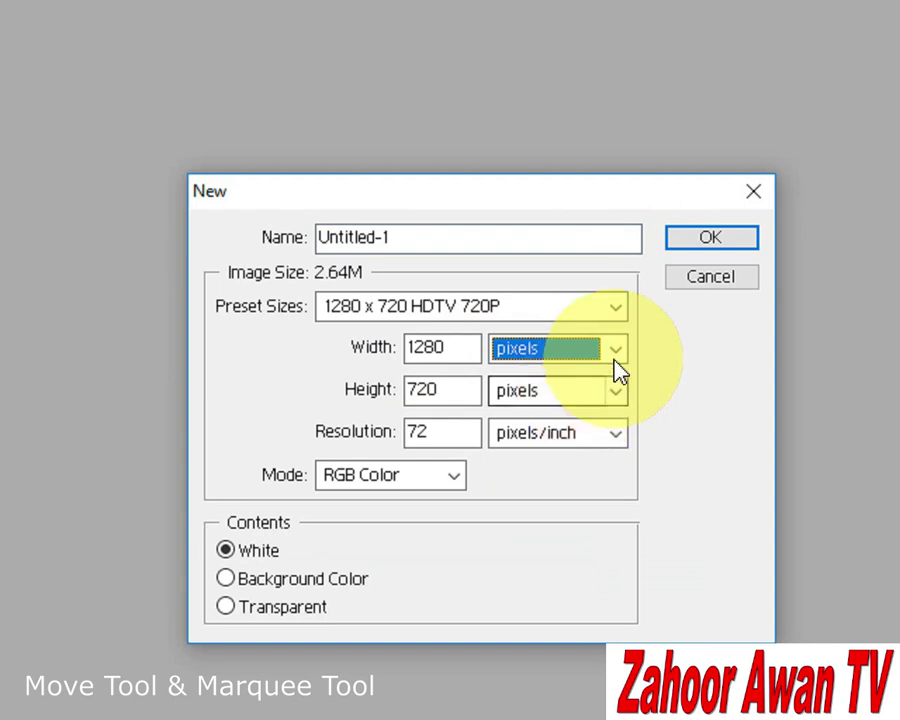
pyautogui.click(616, 350)
pyautogui.click(618, 356)
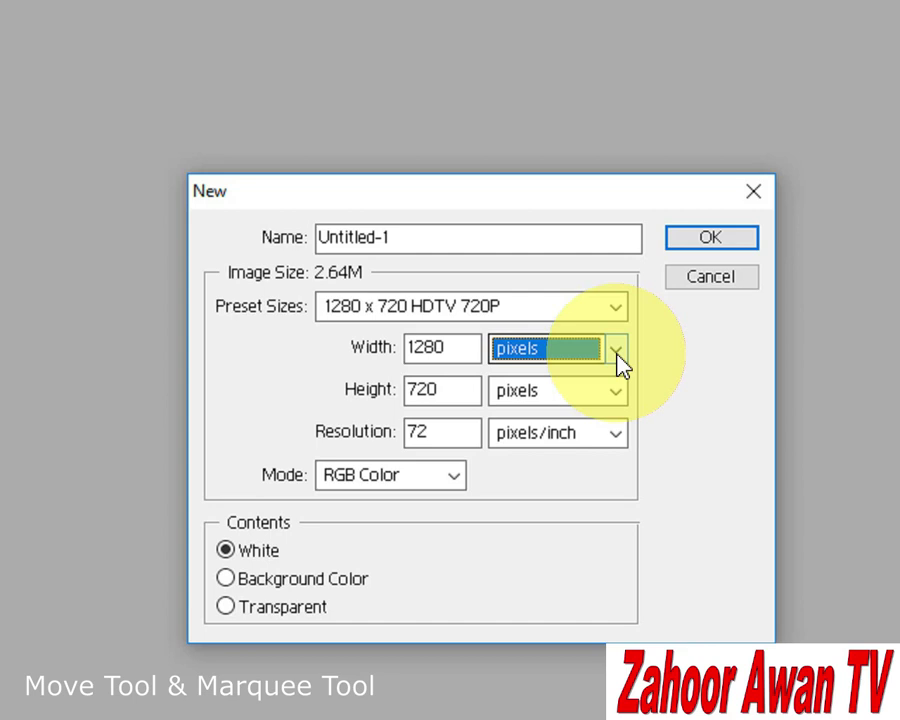
pyautogui.click(715, 241)
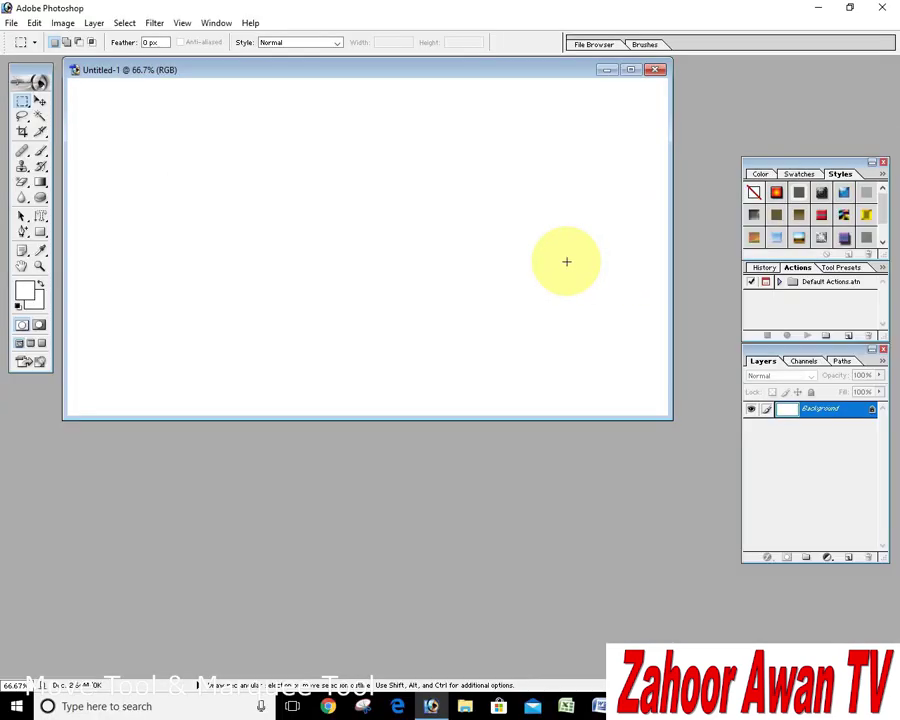
# Step: Open g21.jpg from the File Browser, dismiss the missing-profile warning, and place it beside Untitled-1
pyautogui.click(602, 50)
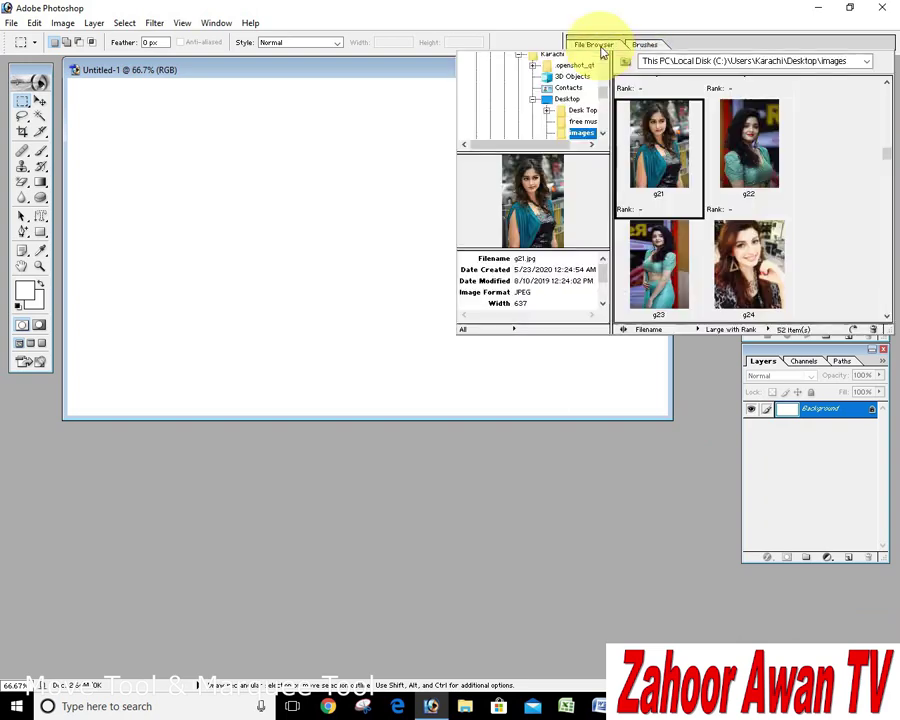
pyautogui.doubleClick(560, 190)
pyautogui.click(530, 412)
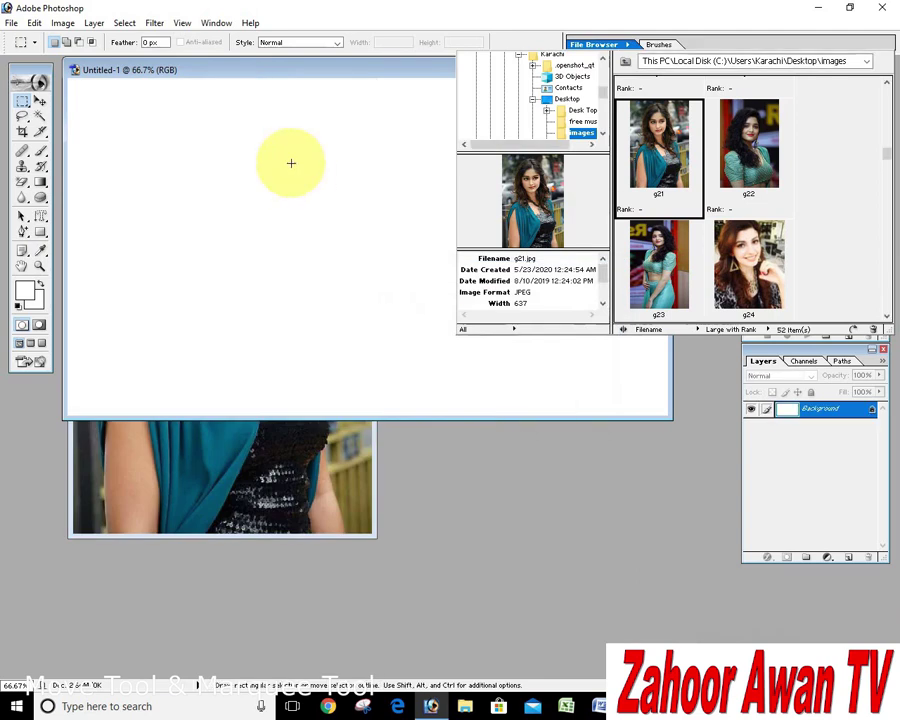
pyautogui.click(251, 463)
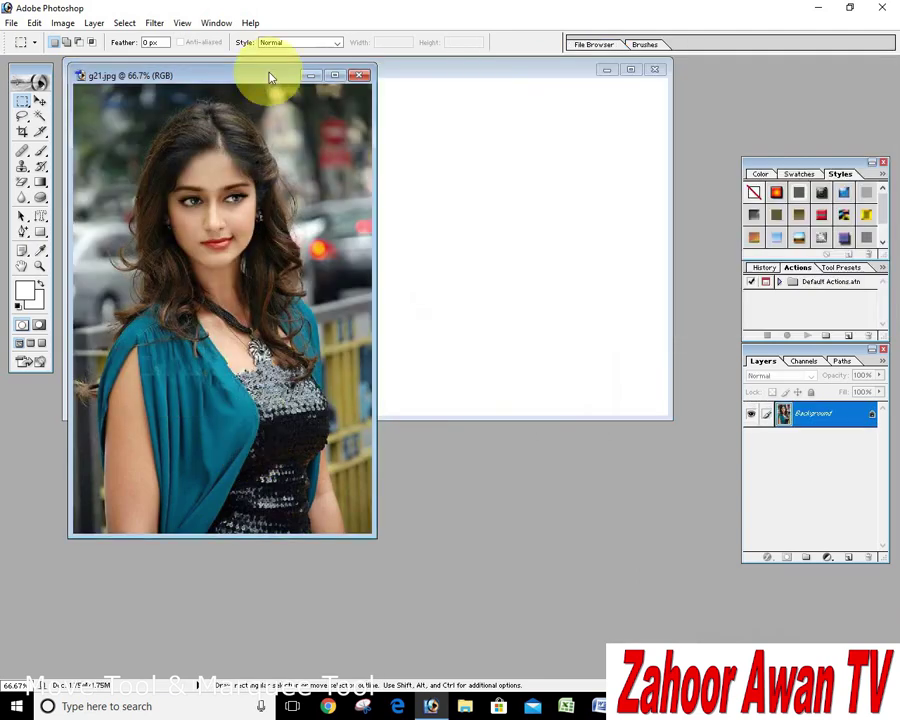
pyautogui.moveTo(273, 77); pyautogui.dragTo(507, 283)
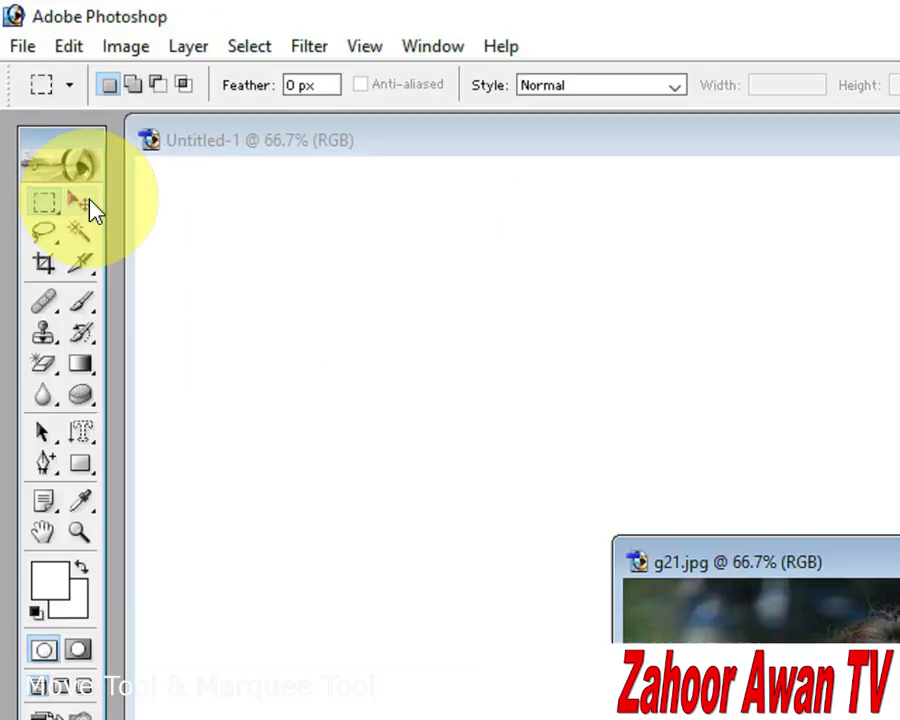
# Step: Drag the g21 portrait into Untitled-1 with the Move tool to create Layer 1
pyautogui.click(86, 202)
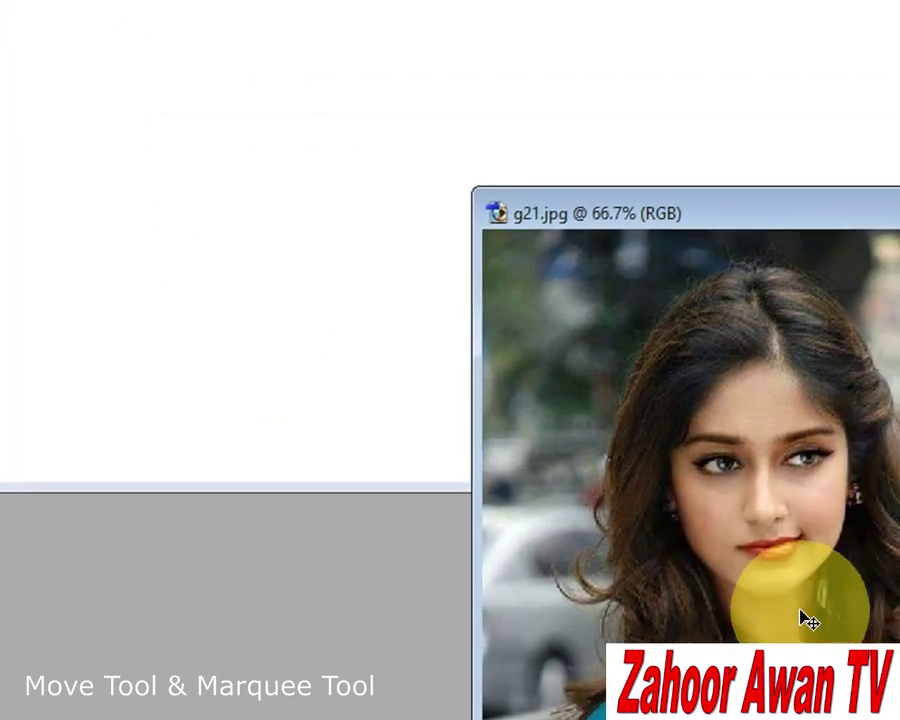
pyautogui.moveTo(763, 566); pyautogui.dragTo(258, 182)
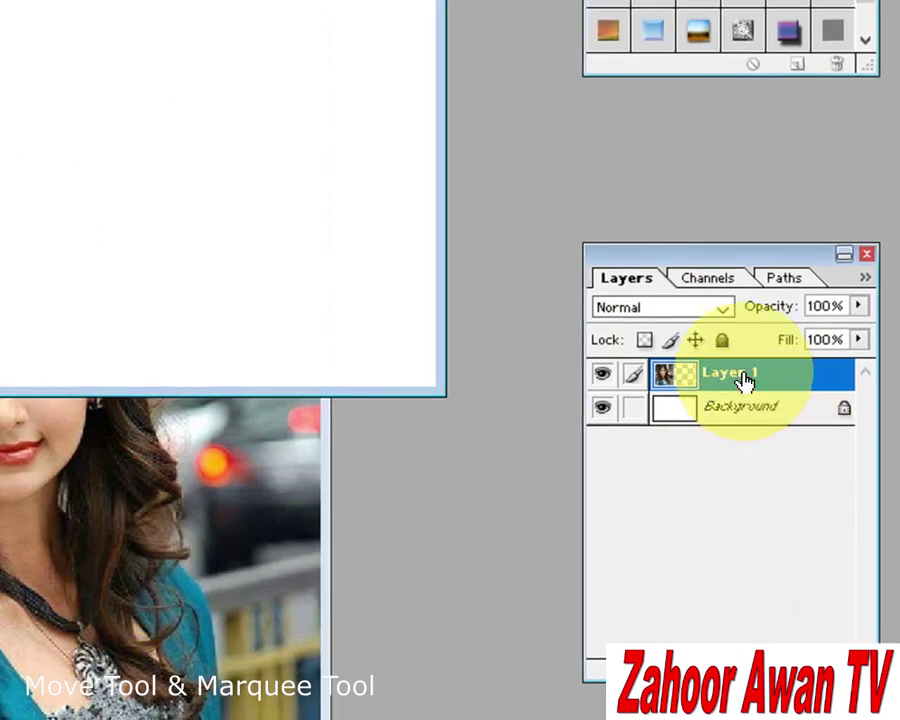
# Step: Delete Layer 1 and drag the portrait onto the white canvas again as a new layer
pyautogui.rightClick(745, 380)
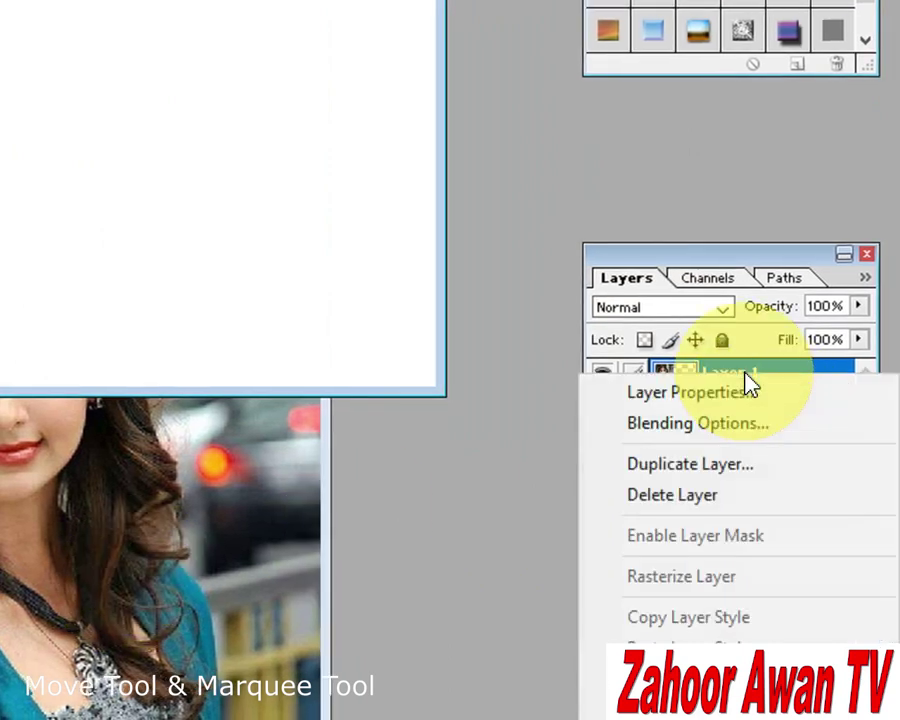
pyautogui.click(716, 505)
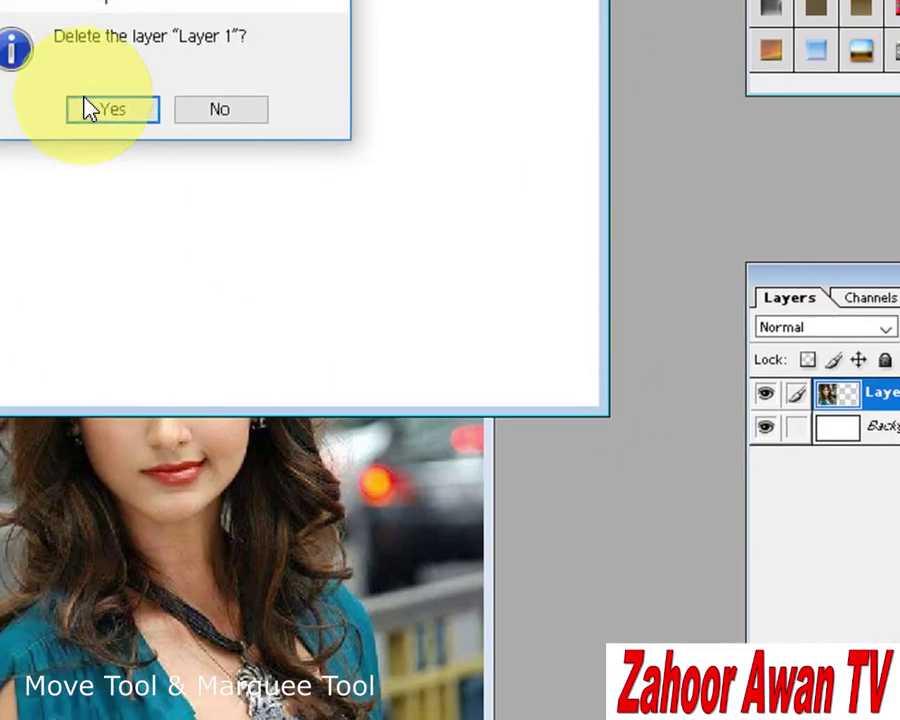
pyautogui.click(122, 121)
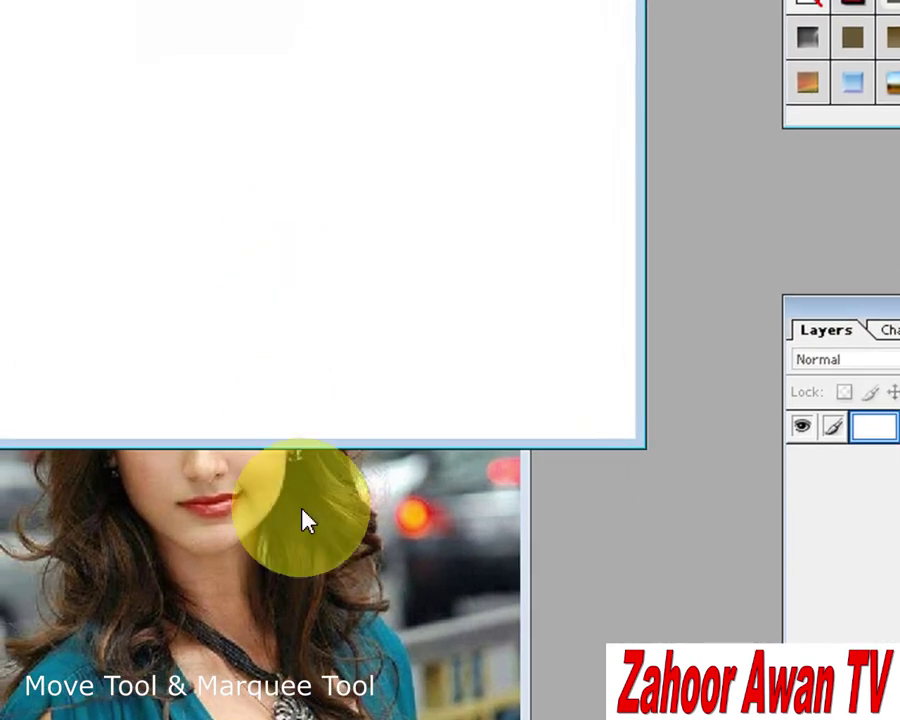
pyautogui.click(282, 494)
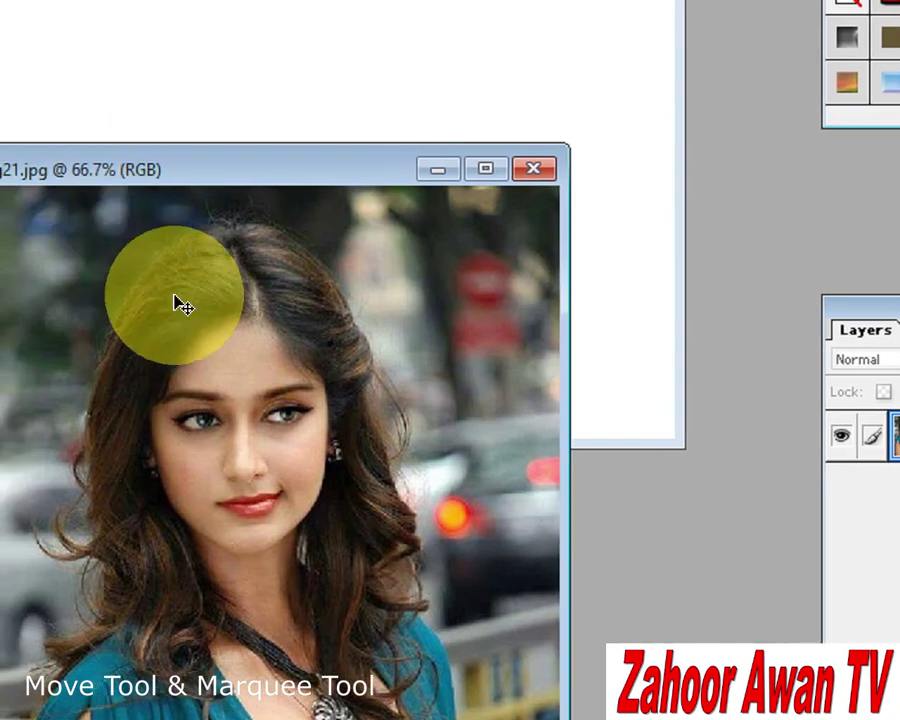
pyautogui.moveTo(64, 182); pyautogui.dragTo(73, 62)
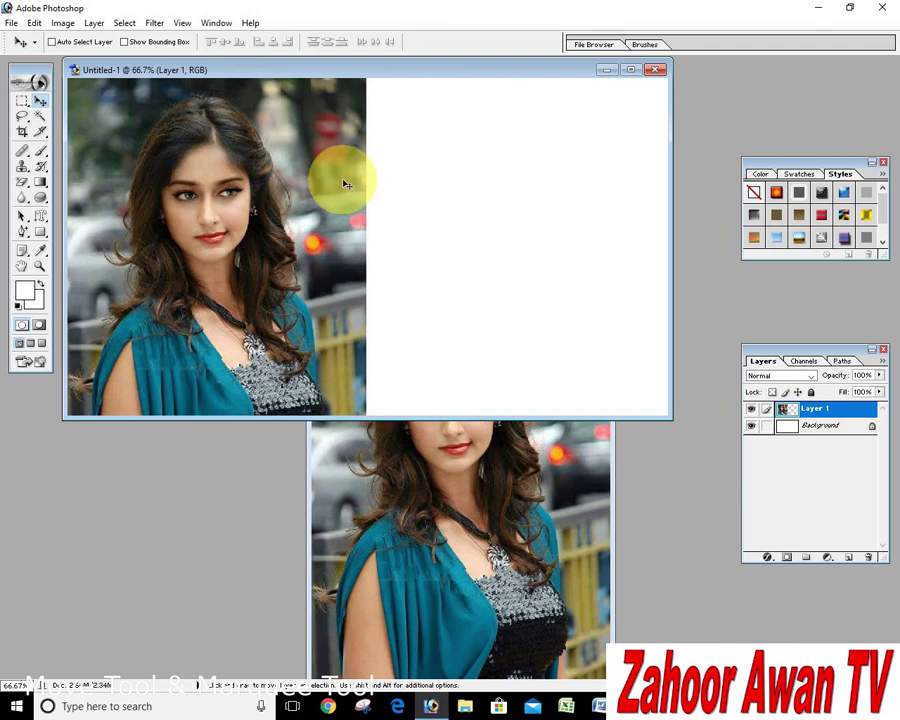
# Step: Use the Rectangular Marquee to select the head and shoulders in g21.jpg
pyautogui.click(20, 104)
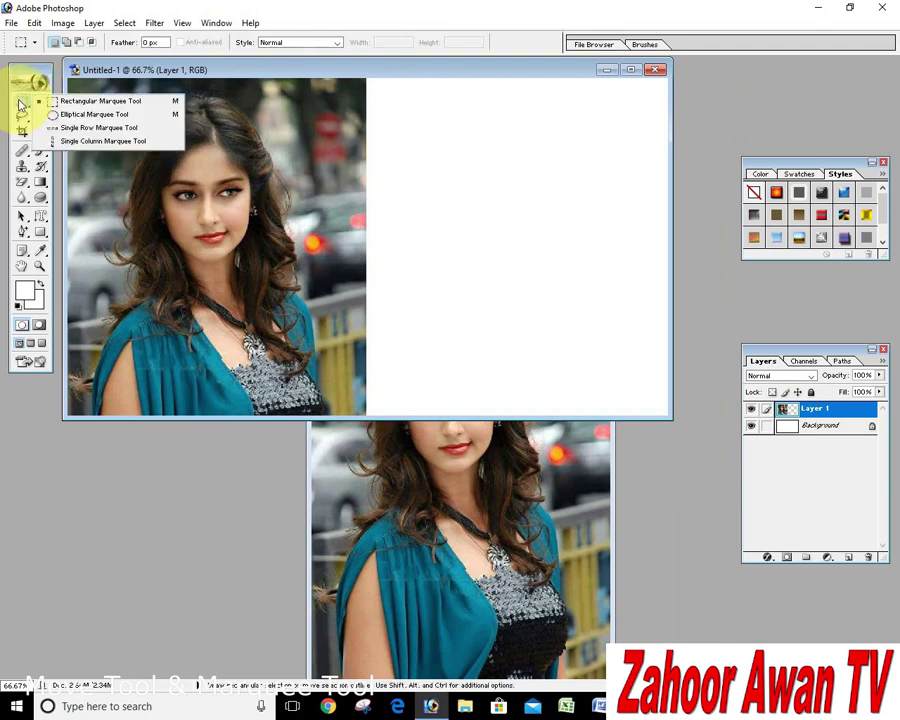
pyautogui.click(83, 103)
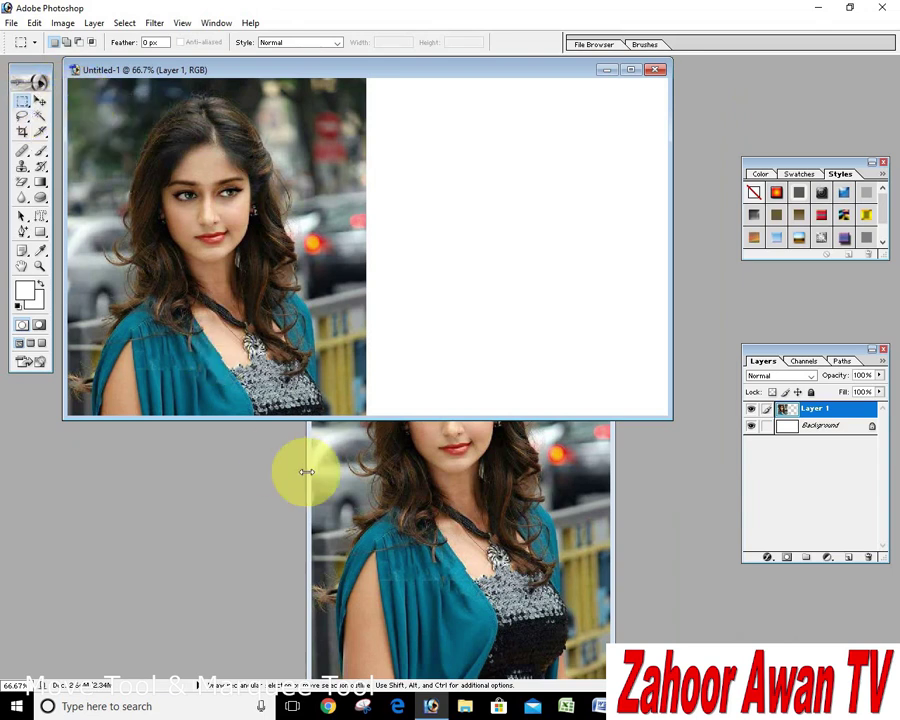
pyautogui.click(390, 455)
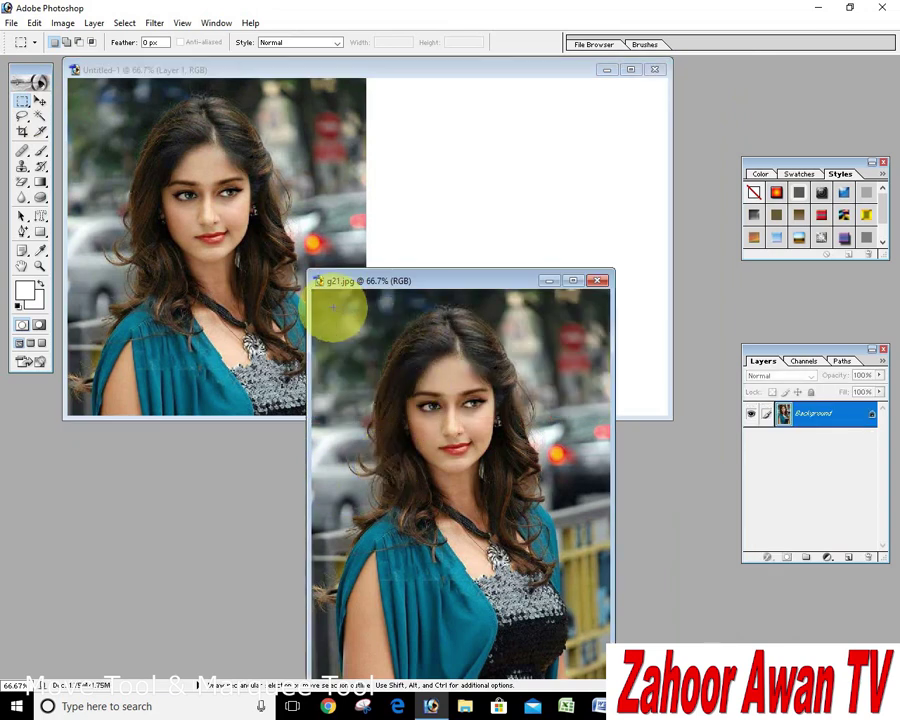
pyautogui.moveTo(333, 308); pyautogui.dragTo(576, 552)
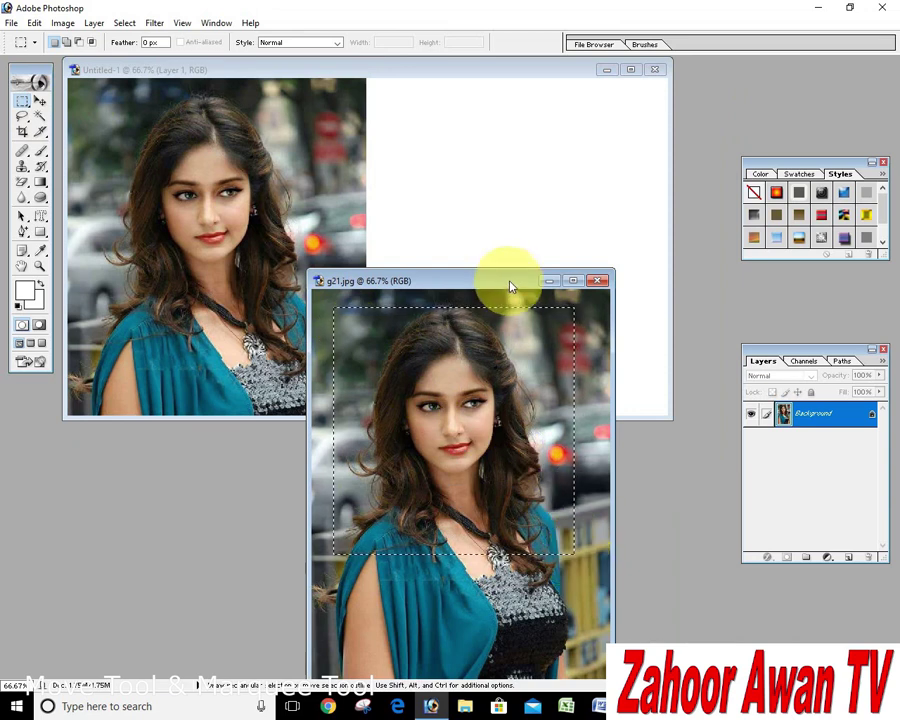
pyautogui.moveTo(511, 276); pyautogui.dragTo(500, 108)
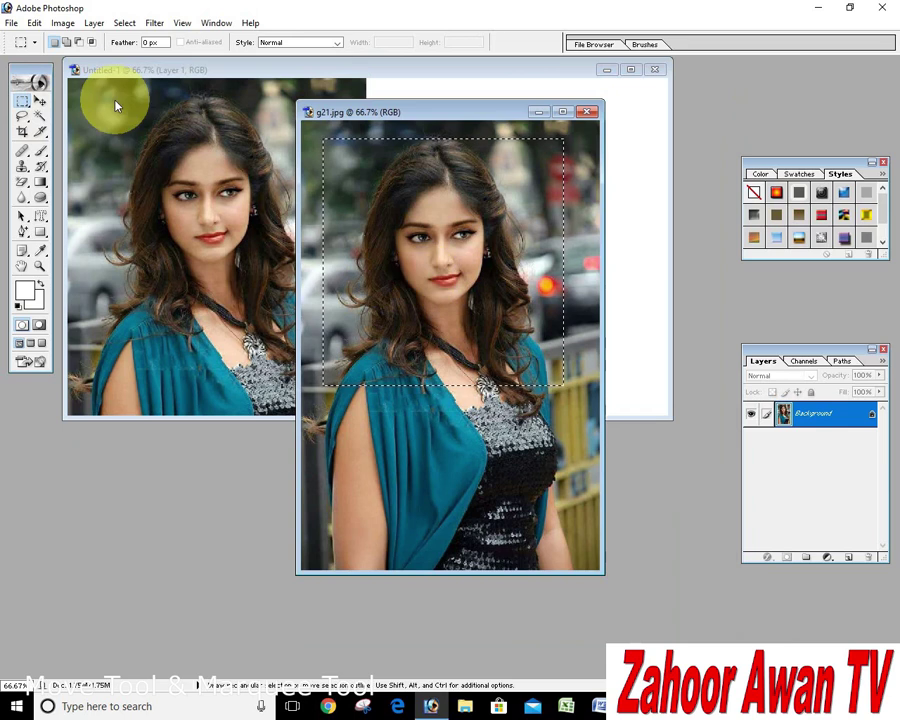
pyautogui.press('F9')
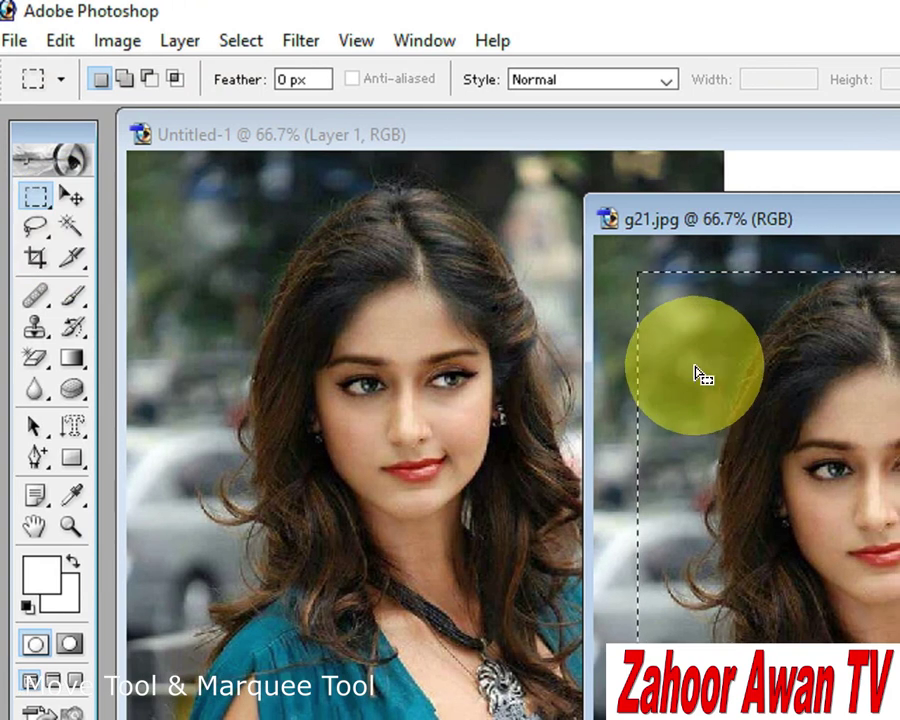
# Step: Deselect the old marquee with Ctrl+D and draw a fresh rectangle framing the woman's head
pyautogui.moveTo(699, 396); pyautogui.dragTo(706, 371)
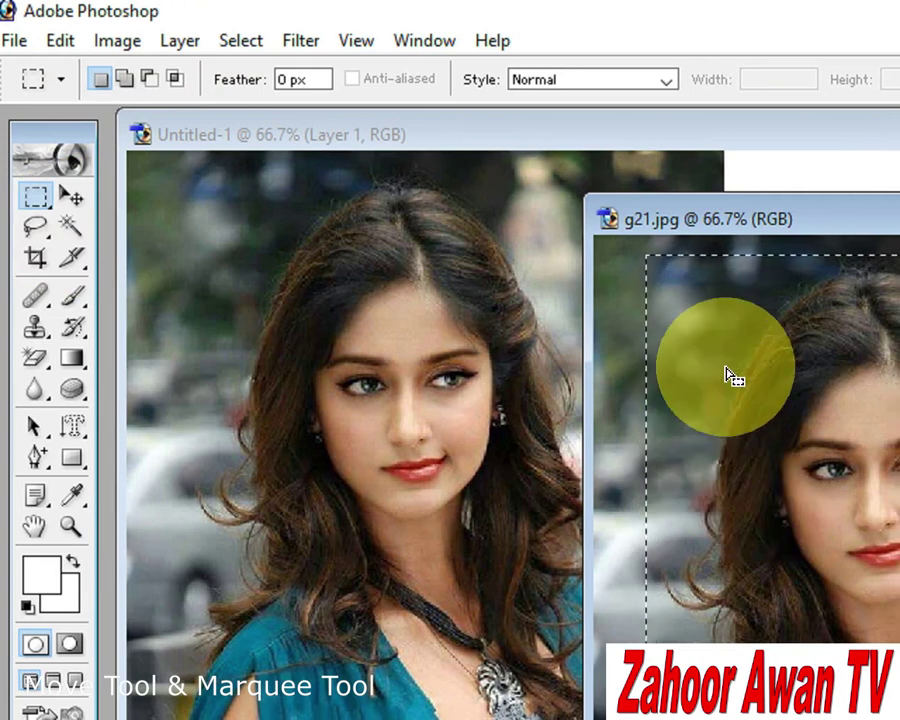
pyautogui.click(74, 199)
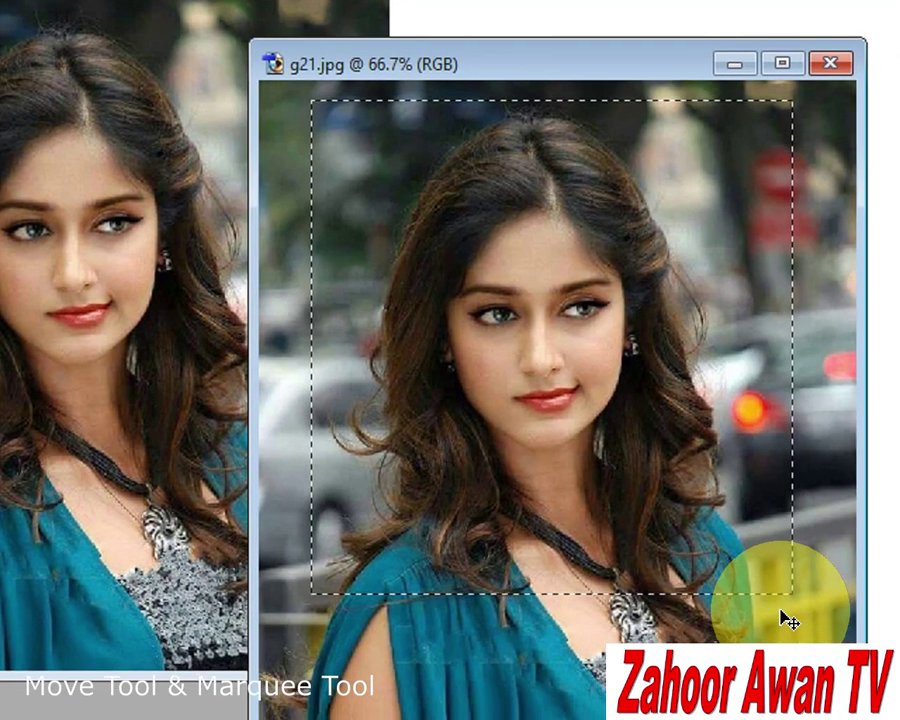
pyautogui.hotkey('ctrl', 'd')
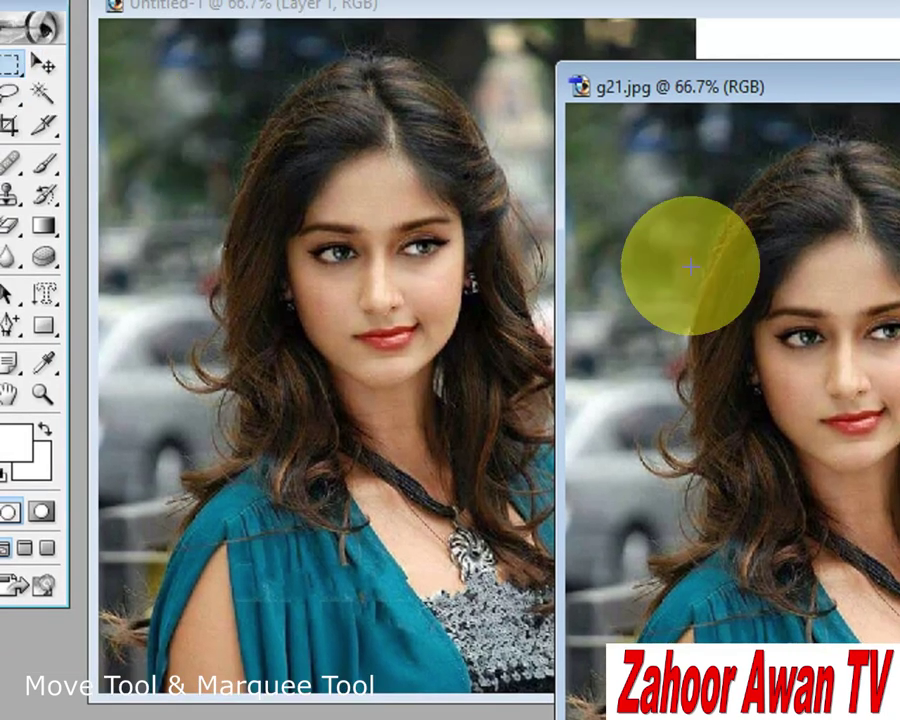
pyautogui.moveTo(673, 140); pyautogui.dragTo(899, 565)
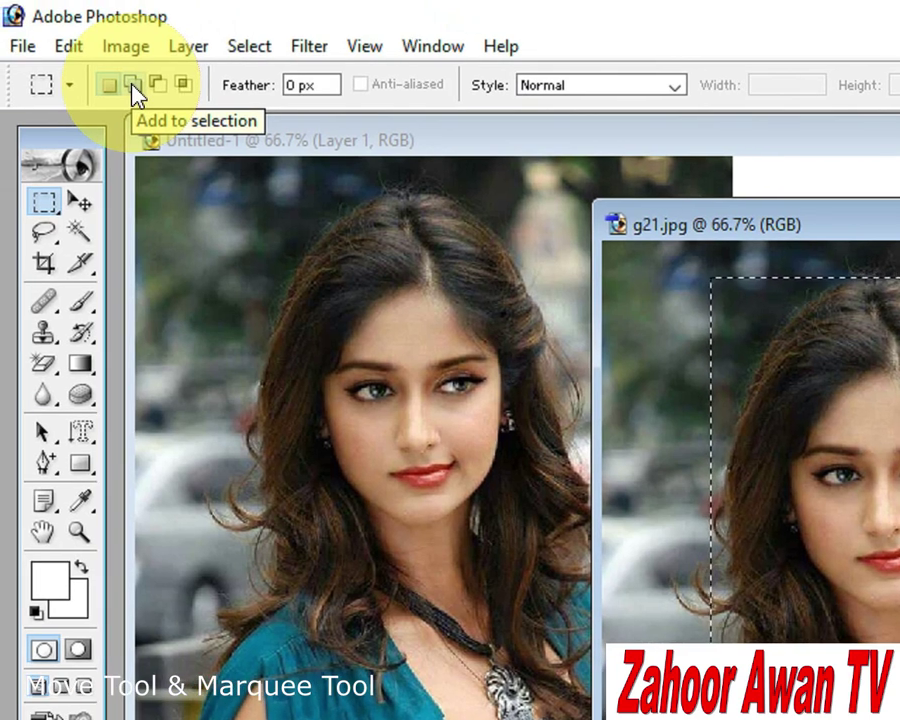
# Step: With Add to selection, add three rectangles covering the shoulders and chest
pyautogui.click(133, 86)
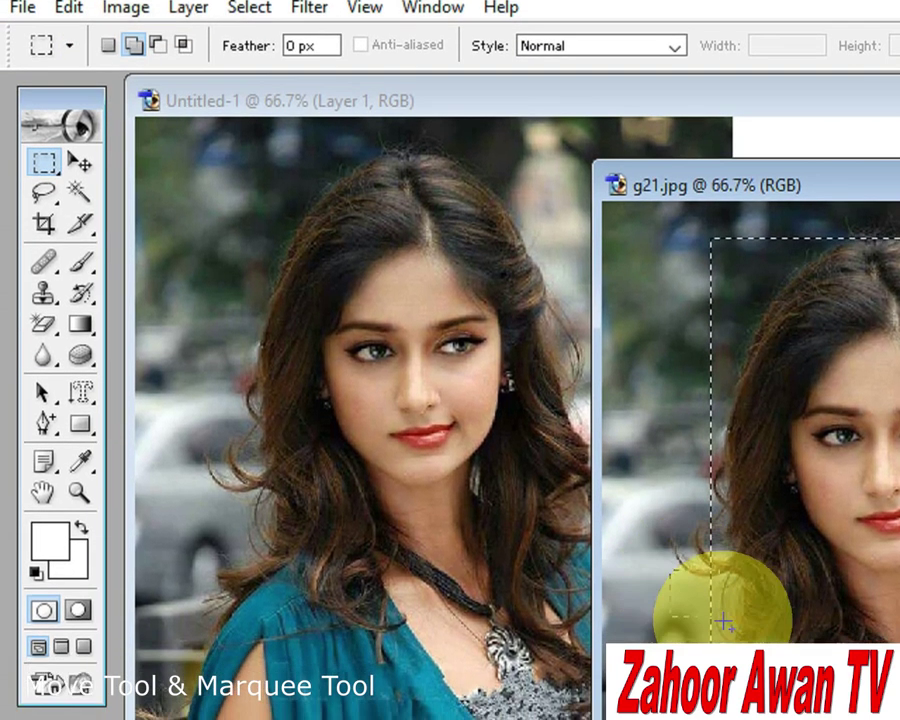
pyautogui.moveTo(722, 622); pyautogui.dragTo(838, 719)
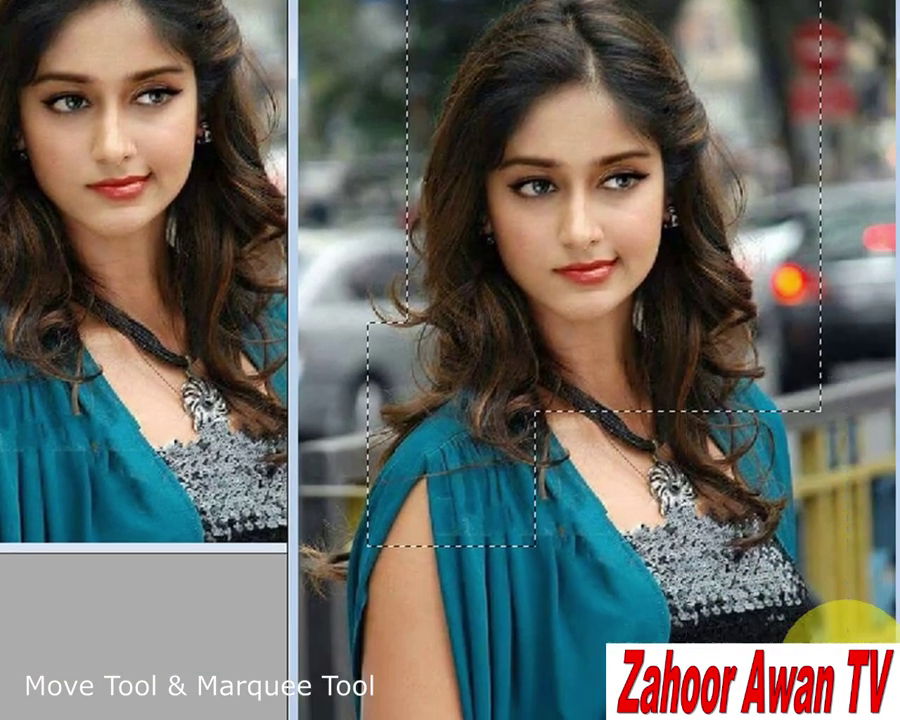
pyautogui.moveTo(850, 655); pyautogui.dragTo(688, 376)
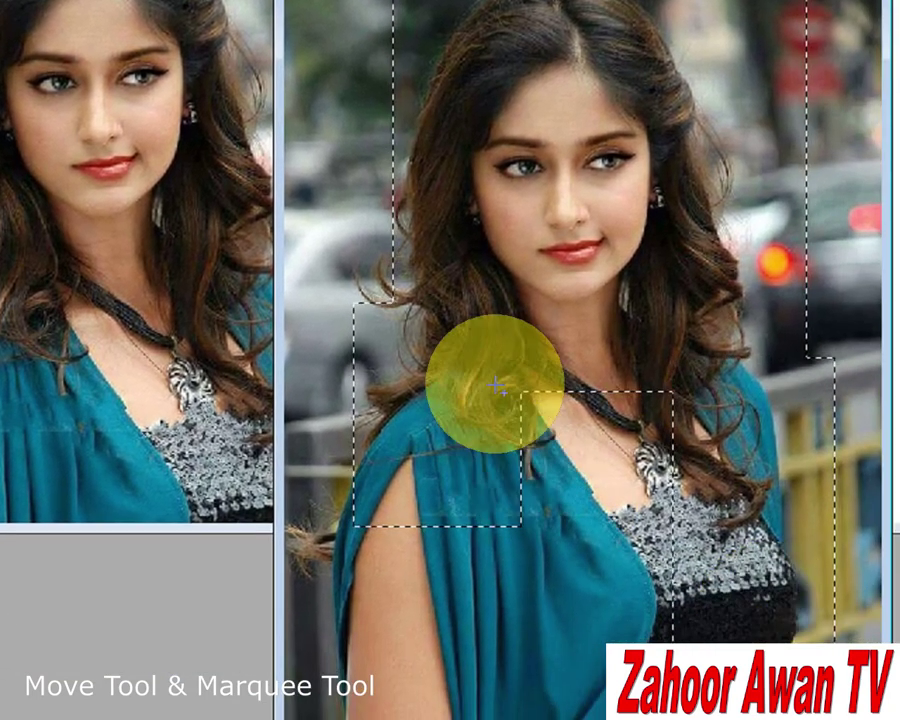
pyautogui.moveTo(605, 476); pyautogui.dragTo(690, 616)
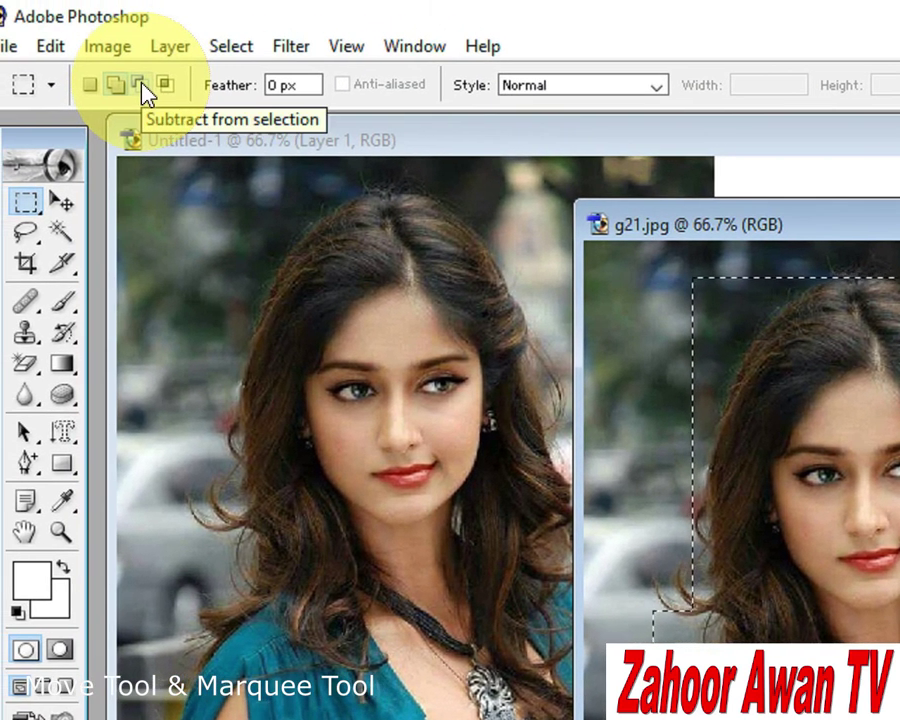
# Step: With Subtract from selection, cut rectangles from the bottom and corners, leaving a cross-shaped outline
pyautogui.click(145, 89)
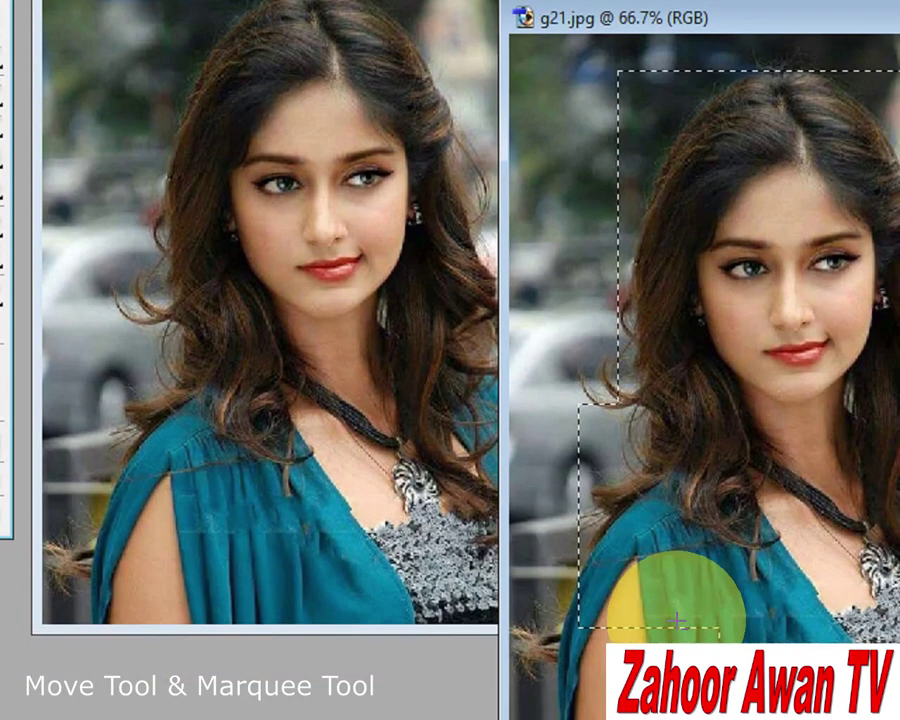
pyautogui.moveTo(690, 719); pyautogui.dragTo(830, 719)
pyautogui.moveTo(820, 640); pyautogui.dragTo(899, 698)
pyautogui.moveTo(288, 207); pyautogui.dragTo(778, 481)
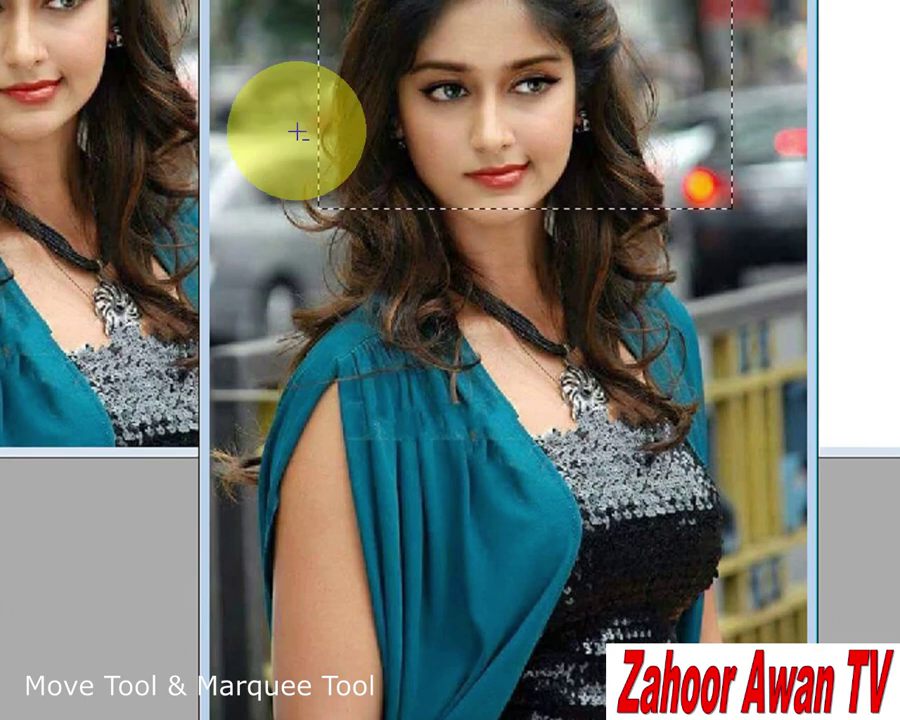
pyautogui.moveTo(296, 106); pyautogui.dragTo(362, 205)
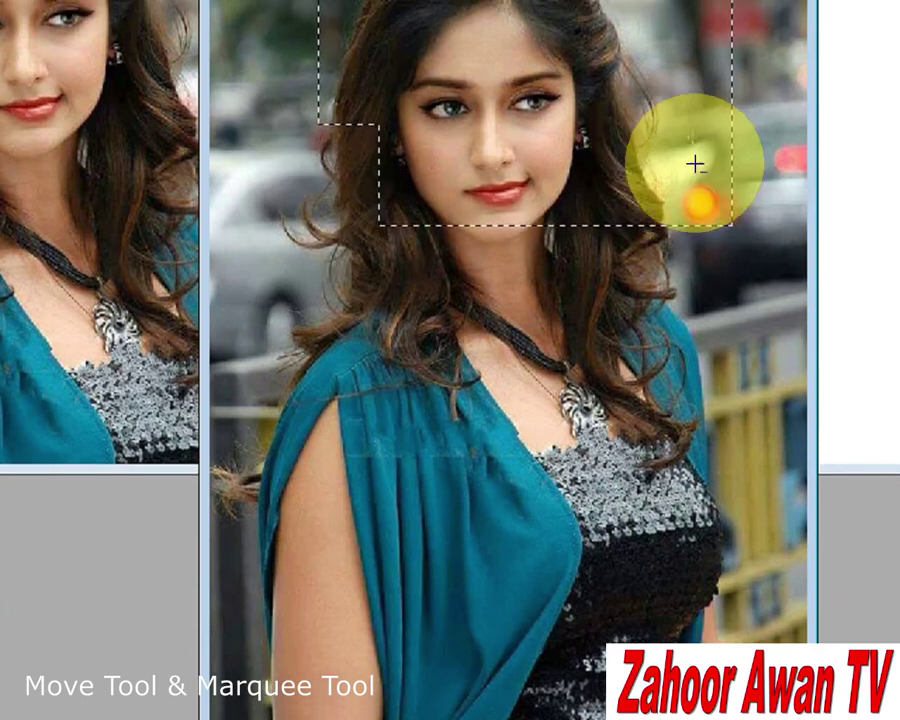
pyautogui.moveTo(688, 114); pyautogui.dragTo(740, 238)
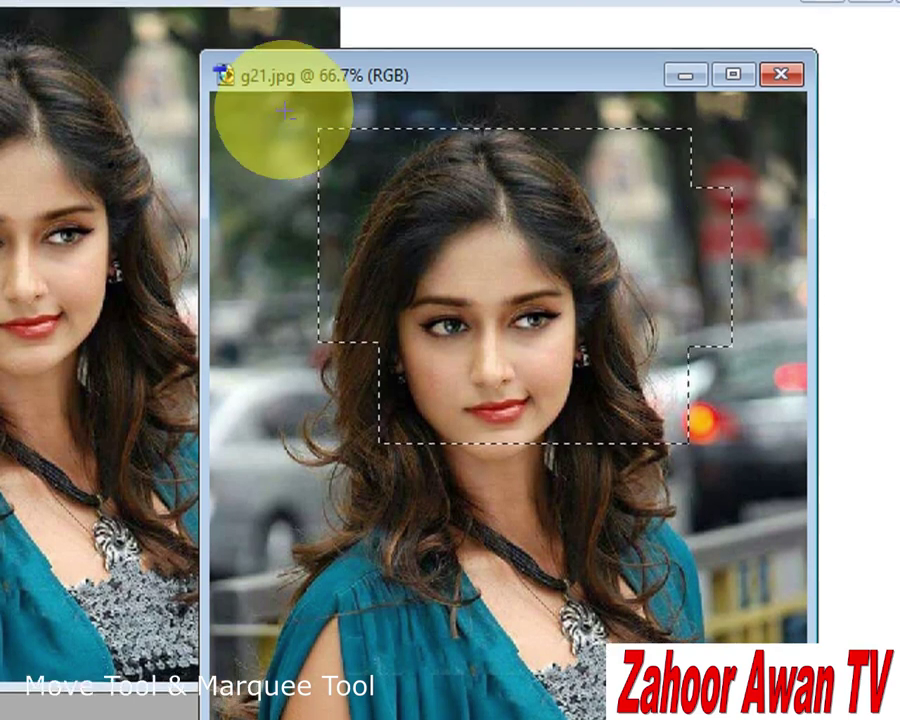
pyautogui.moveTo(281, 97); pyautogui.dragTo(378, 160)
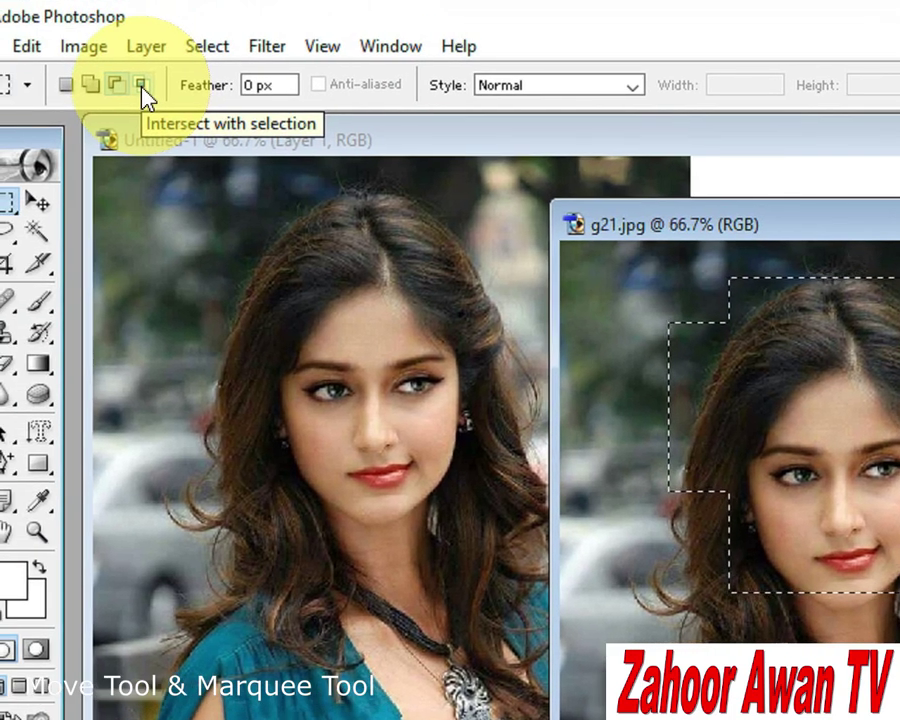
# Step: Intersect the face selection with a rectangle over its right side, then deselect everything
pyautogui.click(143, 88)
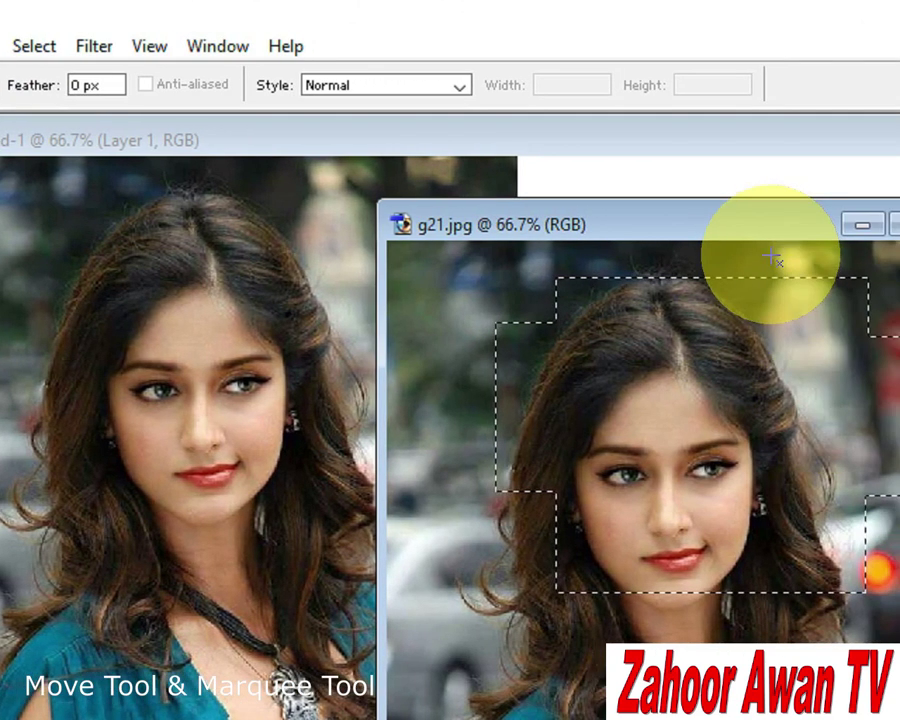
pyautogui.moveTo(785, 255); pyautogui.dragTo(899, 487)
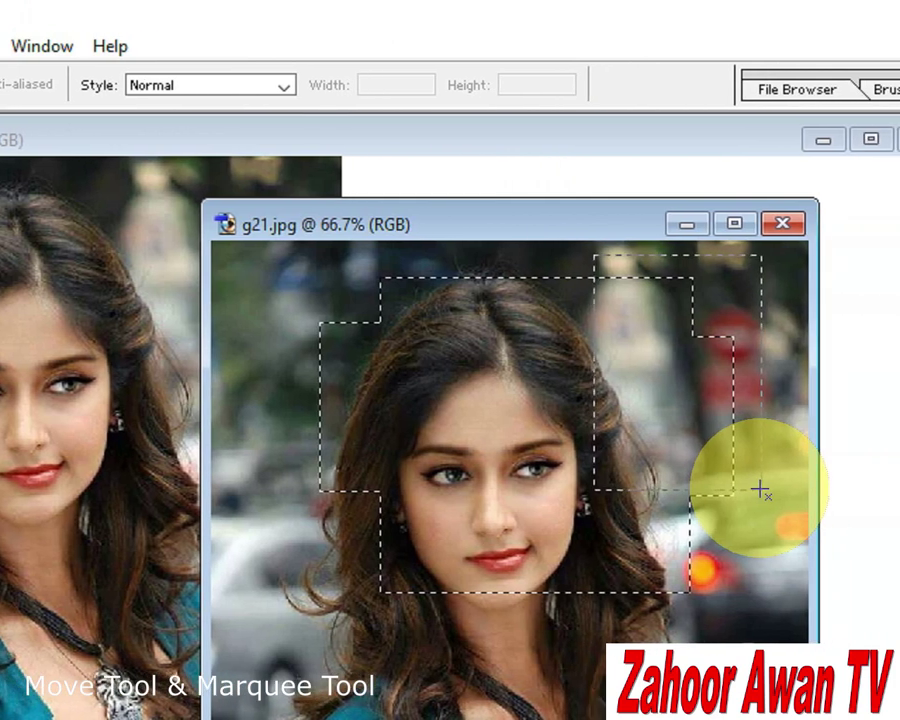
pyautogui.moveTo(760, 490); pyautogui.dragTo(760, 490)
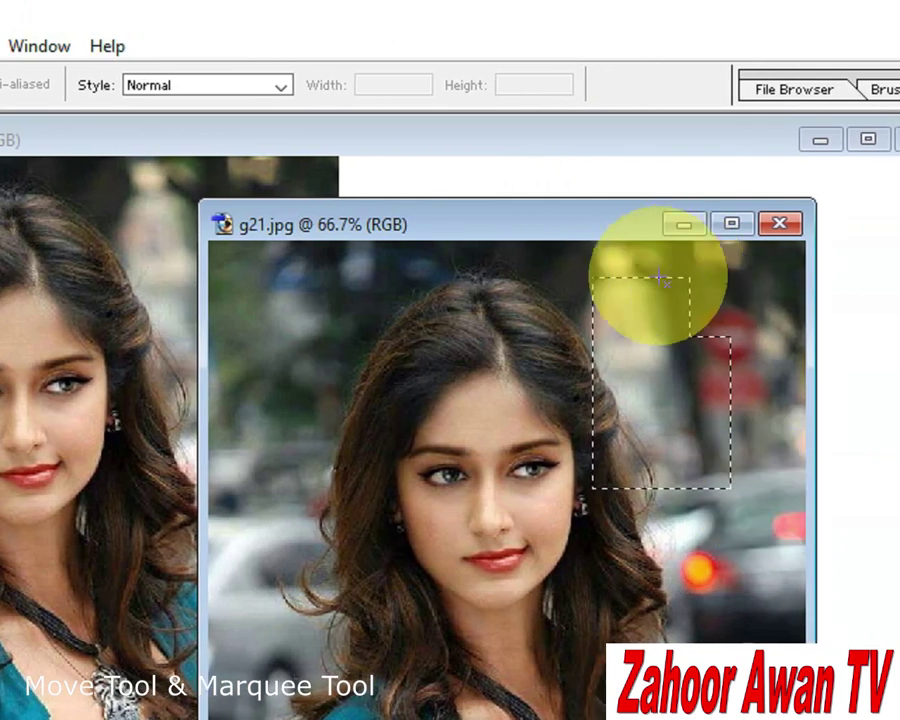
pyautogui.click(620, 426)
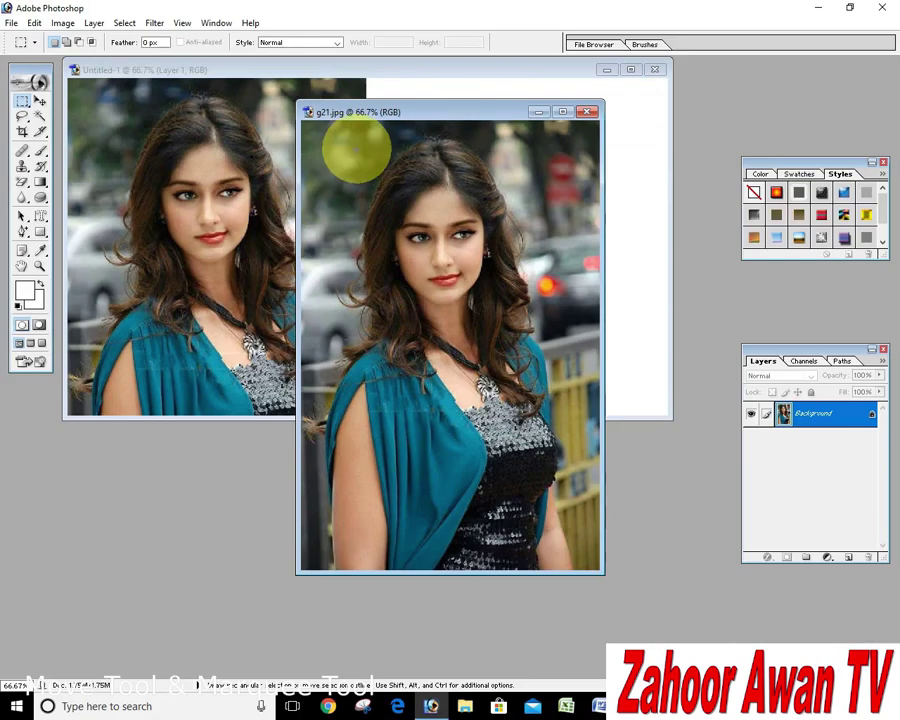
# Step: Copy a rectangular head-and-shoulders selection from g21.jpg onto Untitled-1 as Layer 2
pyautogui.moveTo(335, 133); pyautogui.dragTo(573, 360)
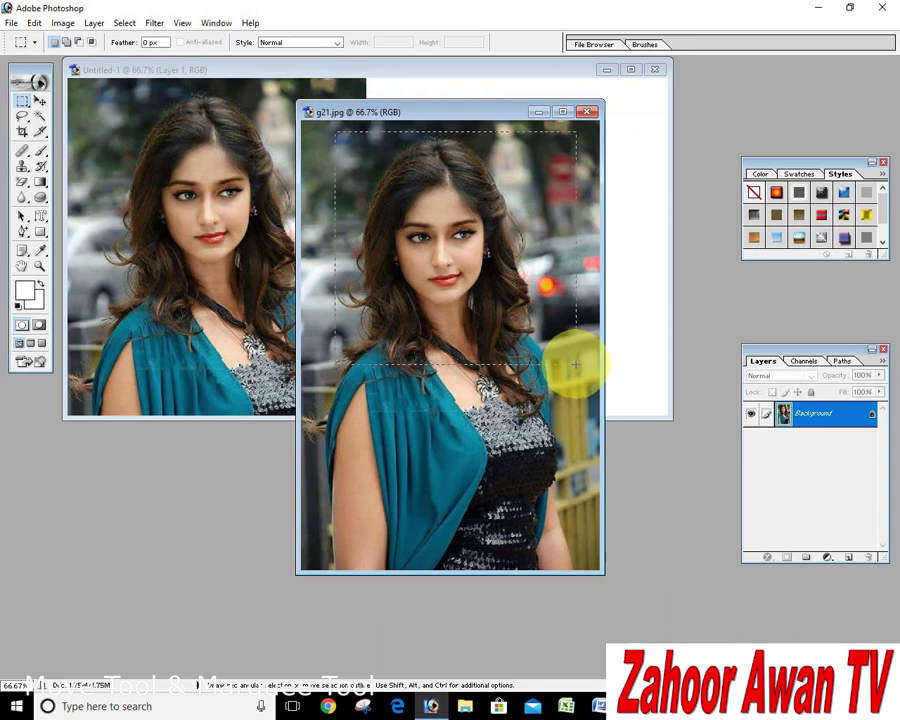
pyautogui.moveTo(461, 113); pyautogui.dragTo(576, 296)
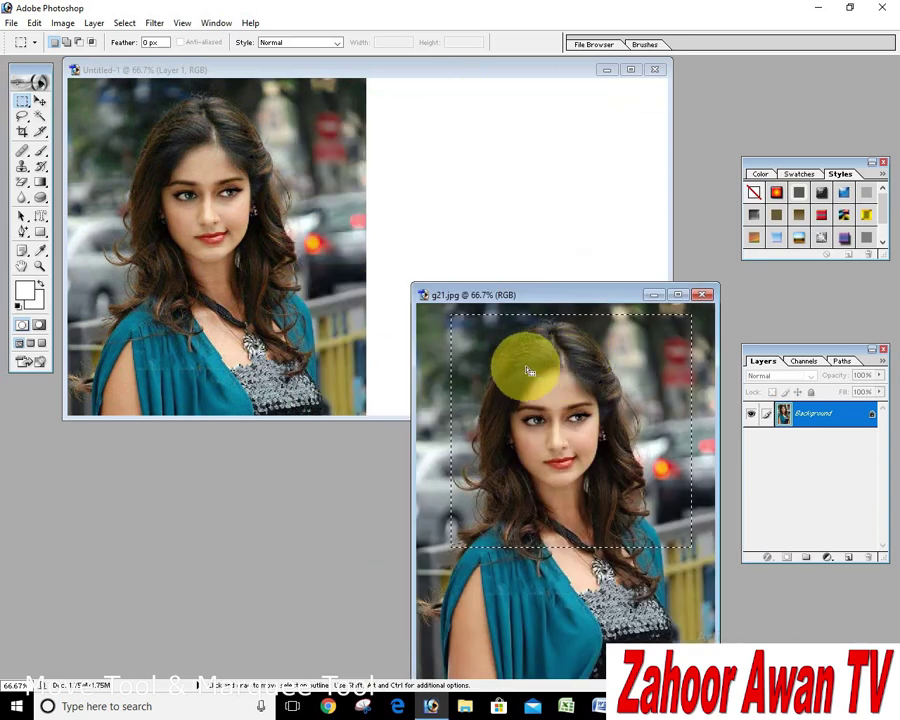
pyautogui.click(40, 101)
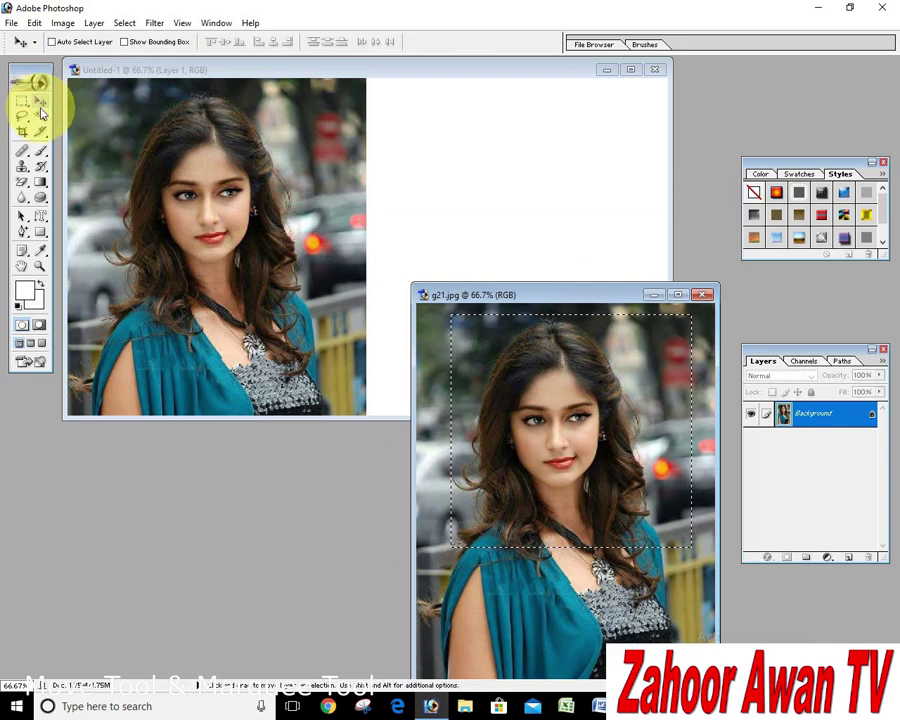
pyautogui.moveTo(590, 432); pyautogui.dragTo(503, 191)
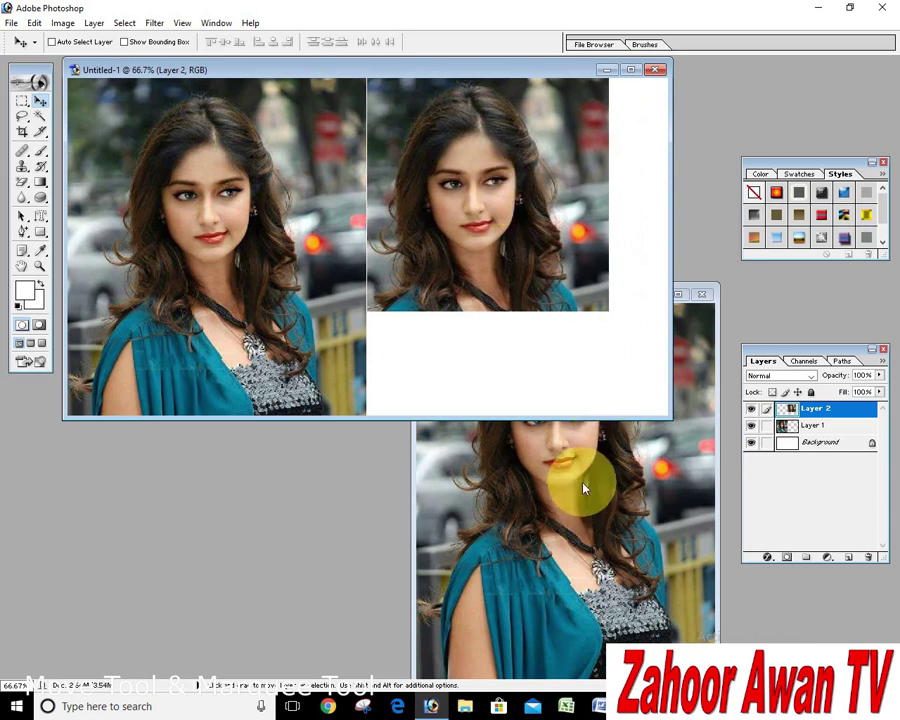
pyautogui.click(26, 104)
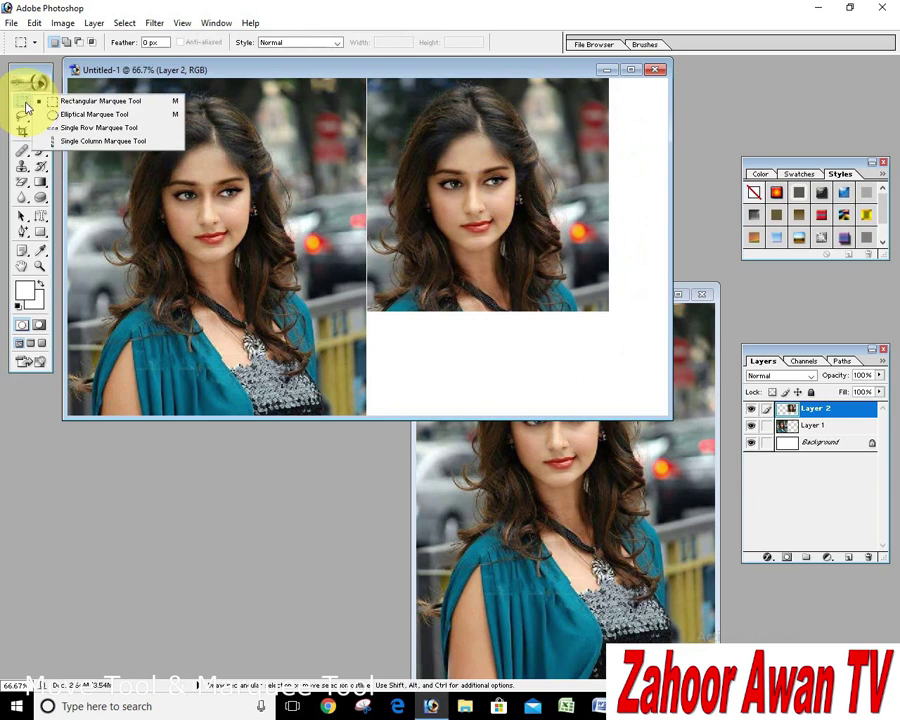
# Step: Drag an elliptical selection of the woman's face from g21.jpg into Untitled-1 as Layer 3
pyautogui.click(89, 115)
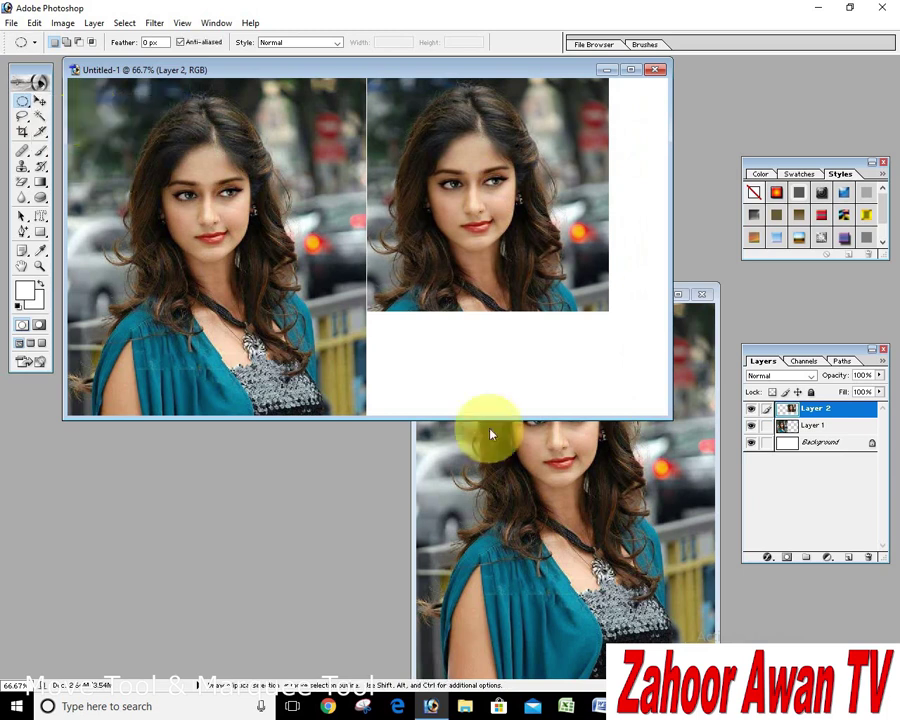
pyautogui.click(494, 462)
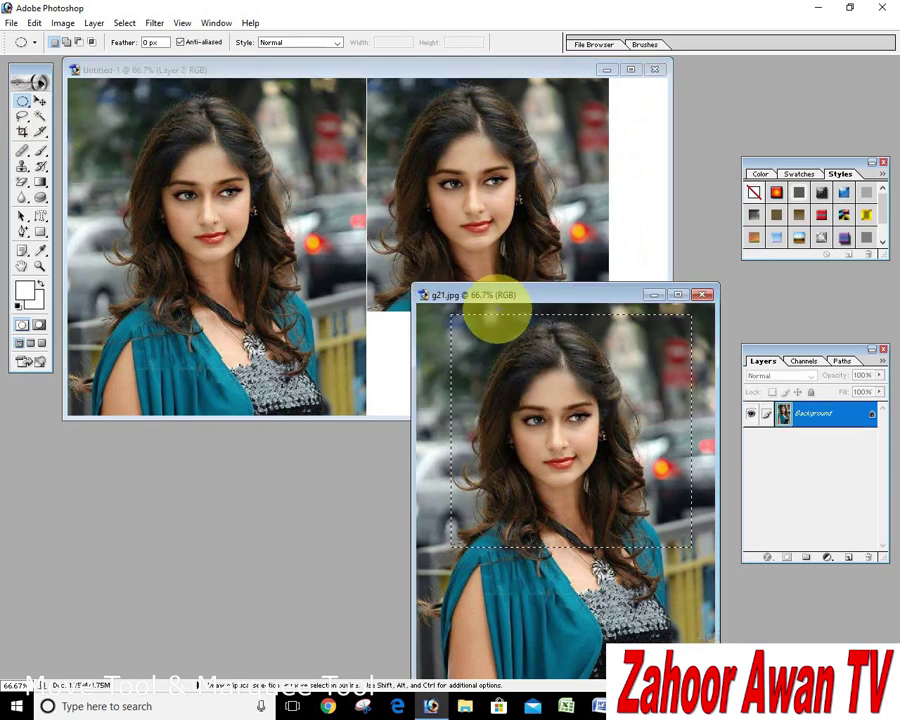
pyautogui.click(496, 311)
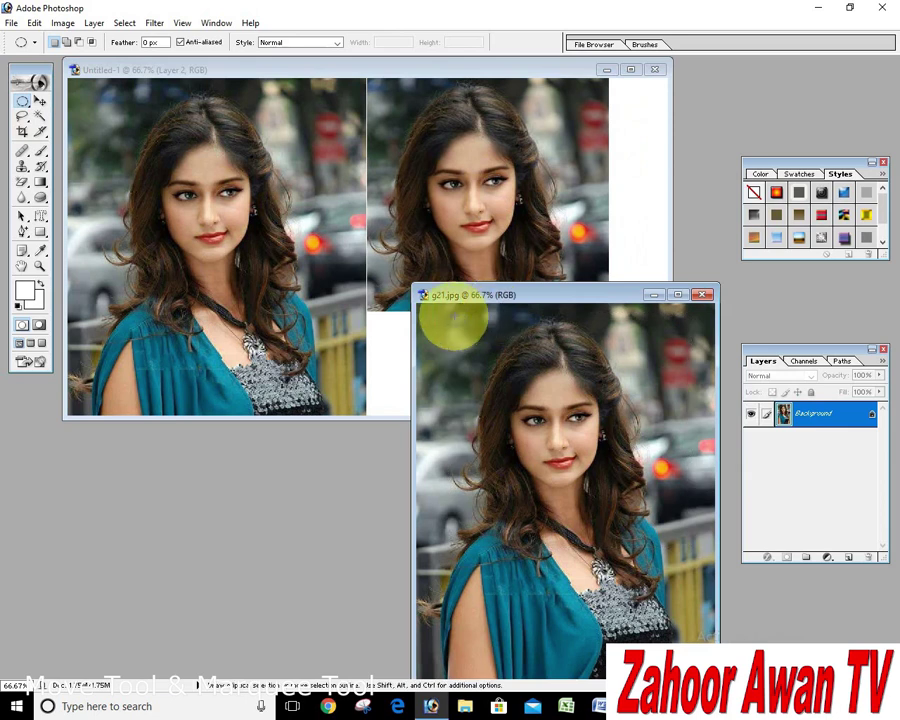
pyautogui.moveTo(452, 320); pyautogui.dragTo(670, 520)
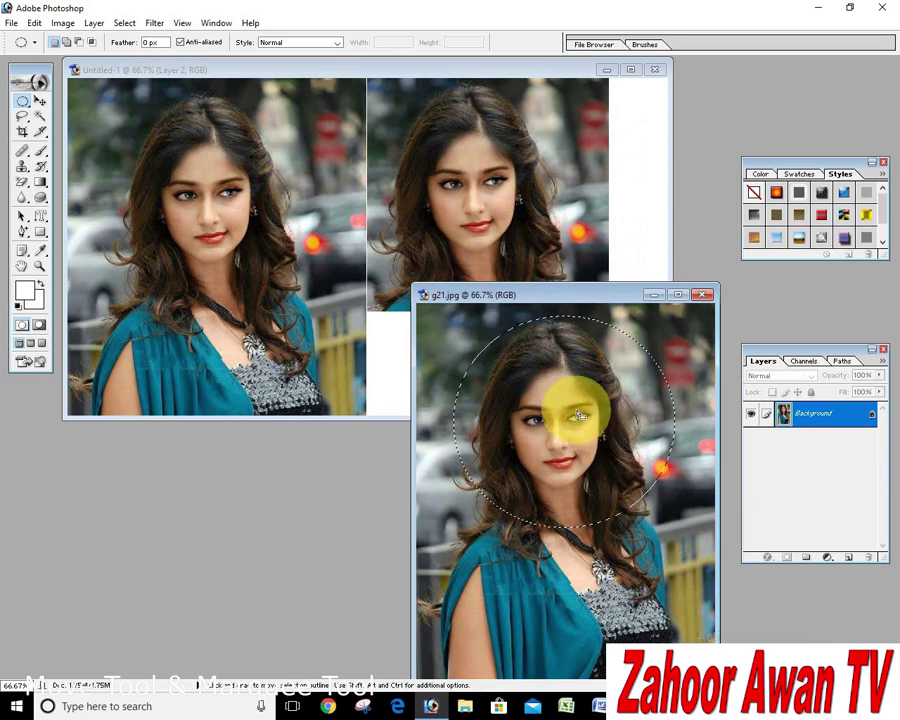
pyautogui.click(40, 101)
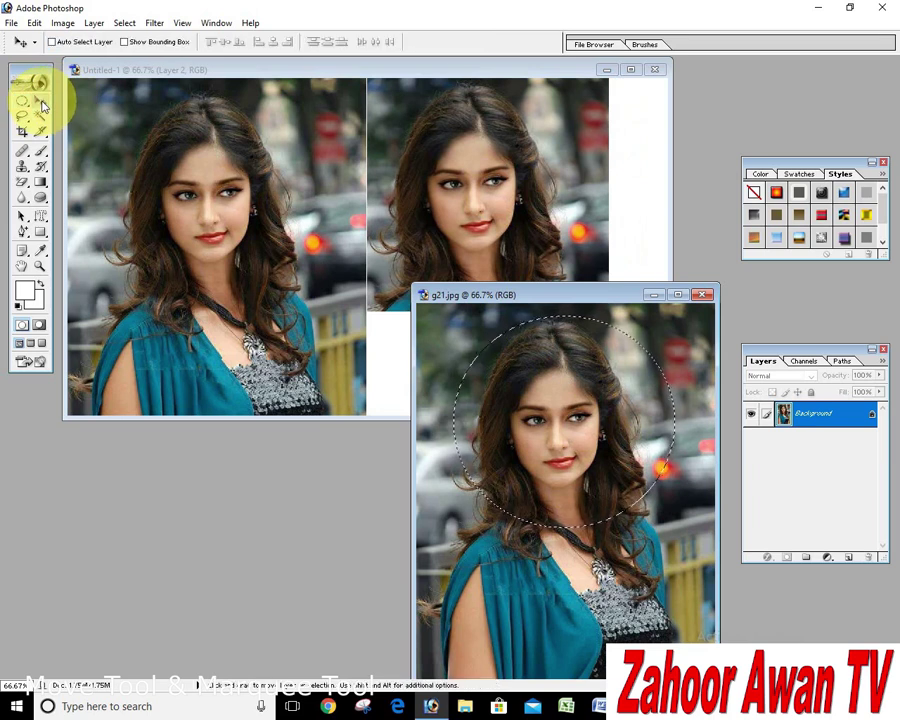
pyautogui.moveTo(547, 432); pyautogui.dragTo(247, 235)
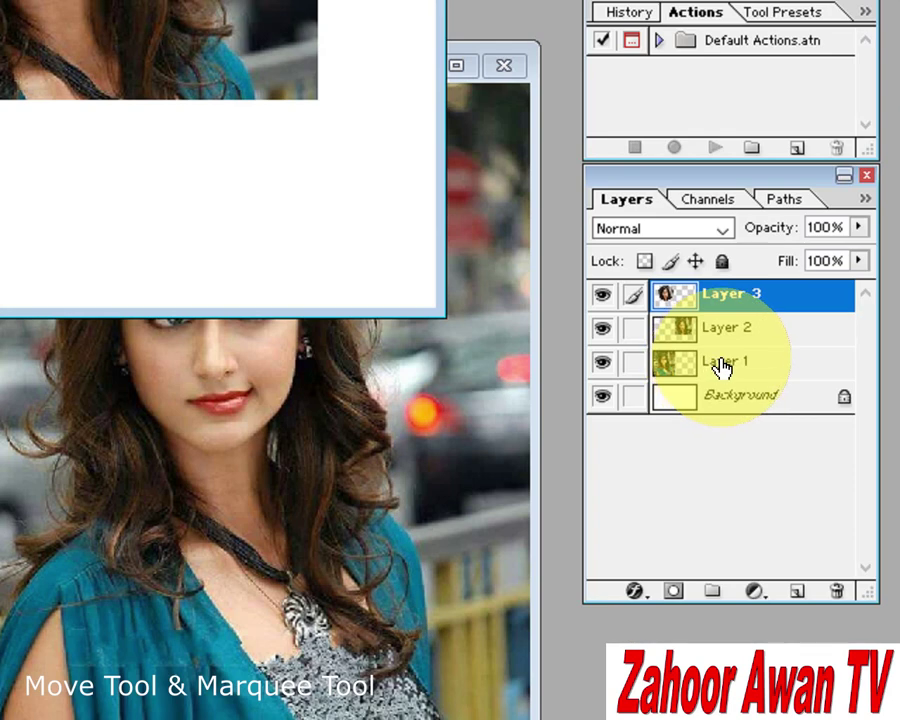
# Step: Hide Layer 1 so the circular face shows on white, and browse the marquee flyout
pyautogui.click(722, 365)
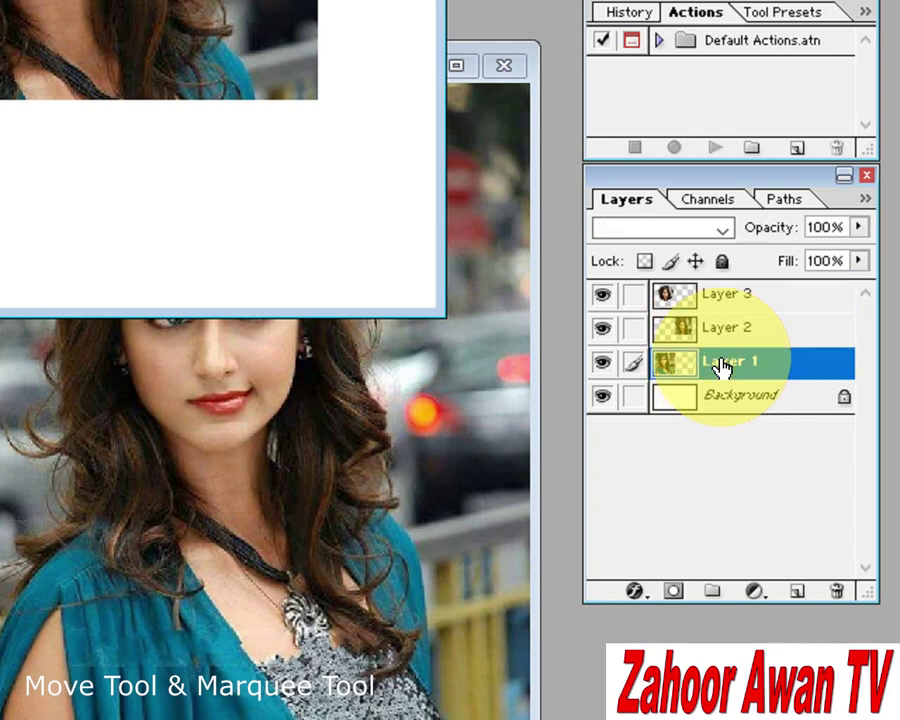
pyautogui.click(603, 364)
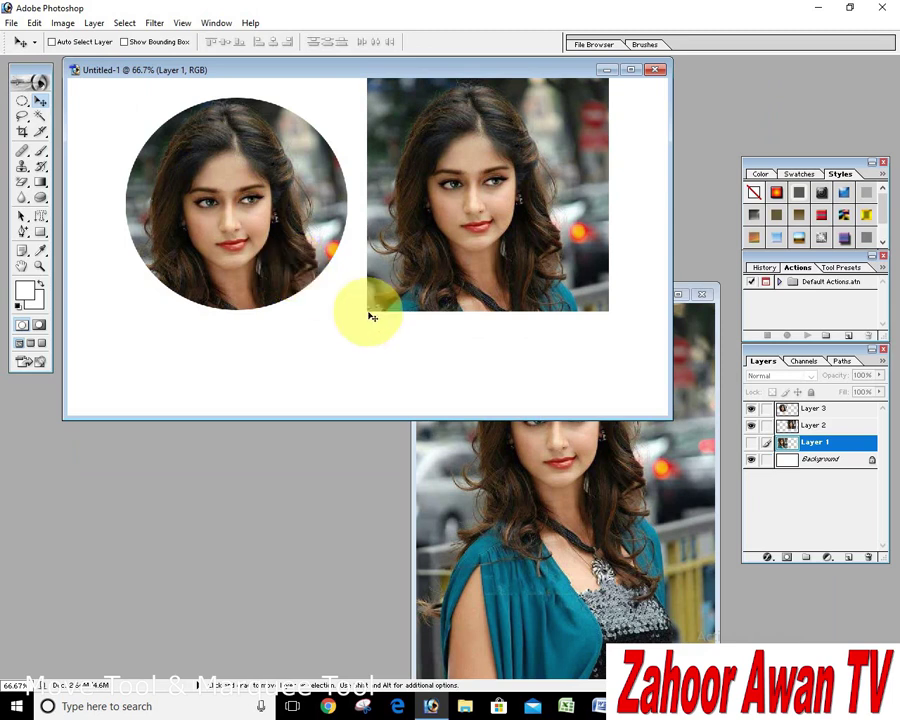
pyautogui.click(24, 103)
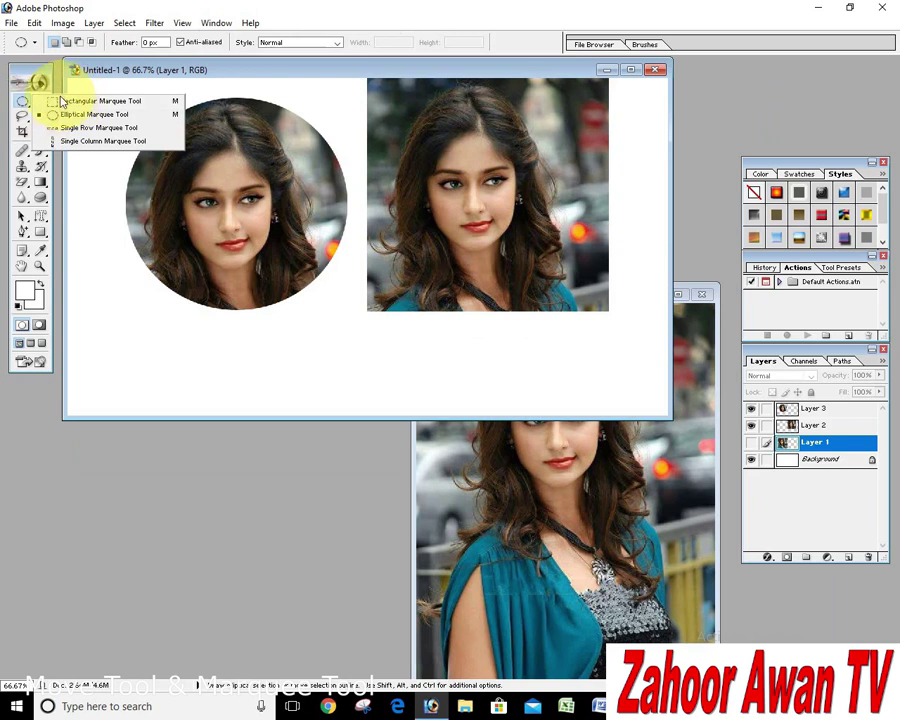
pyautogui.click(79, 184)
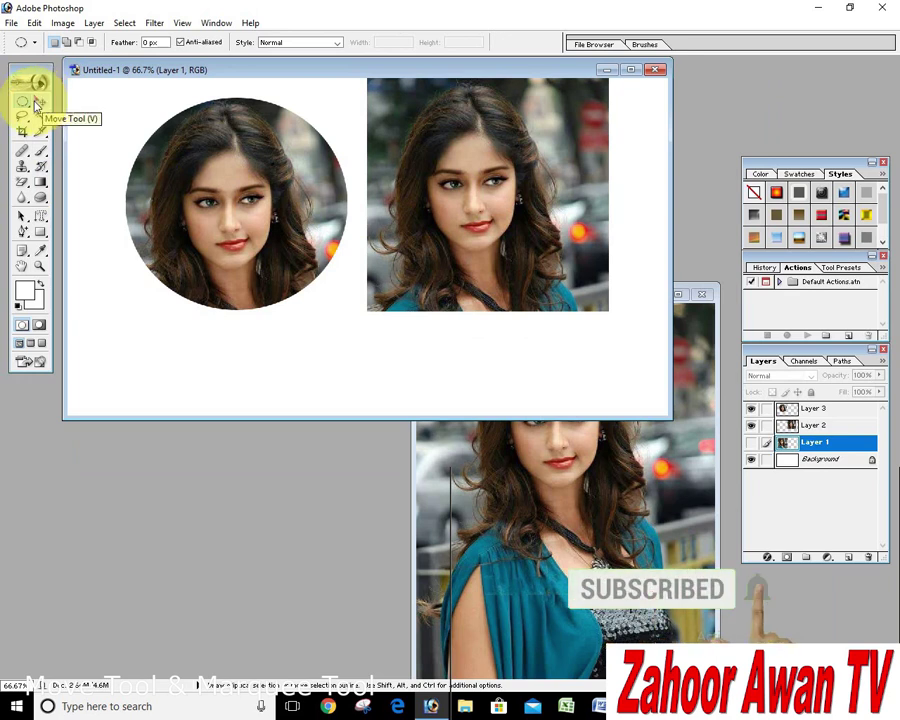
pyautogui.click(27, 107)
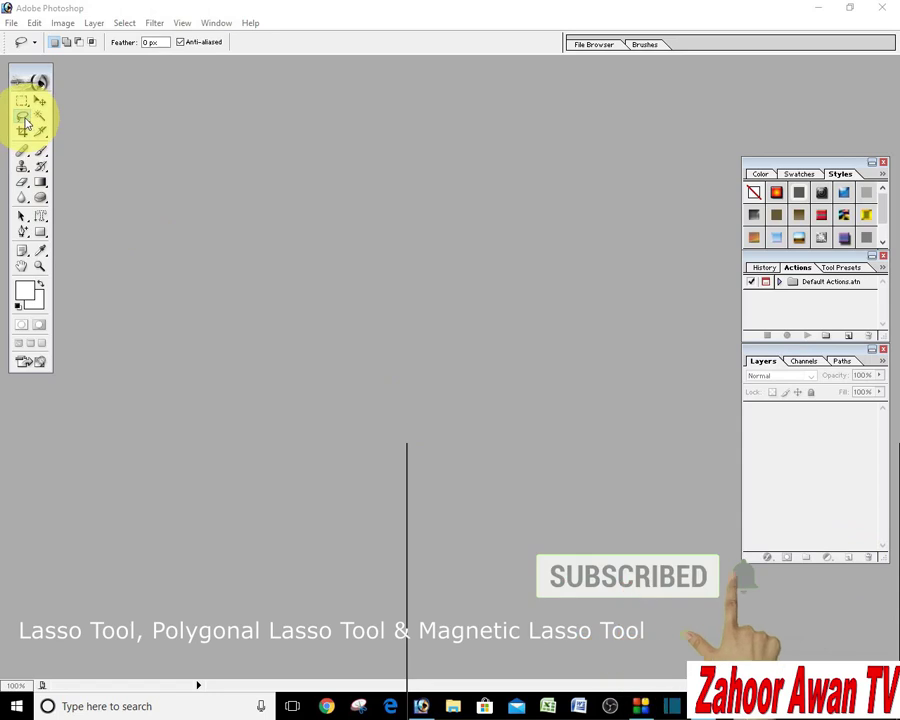
pyautogui.moveTo(26, 123); pyautogui.dragTo(63, 120)
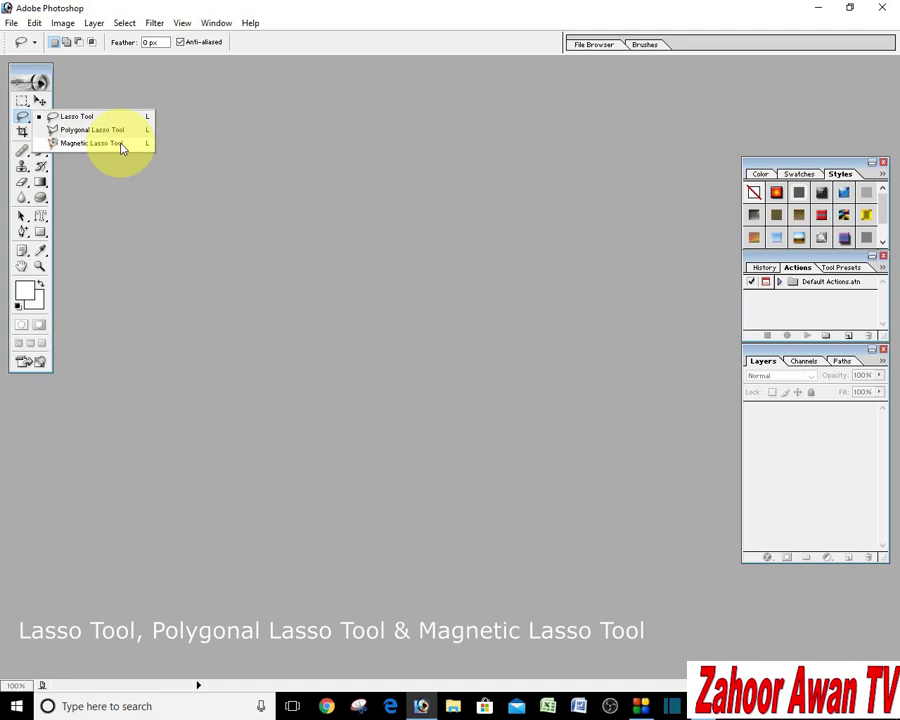
pyautogui.click(168, 182)
pyautogui.click(25, 119)
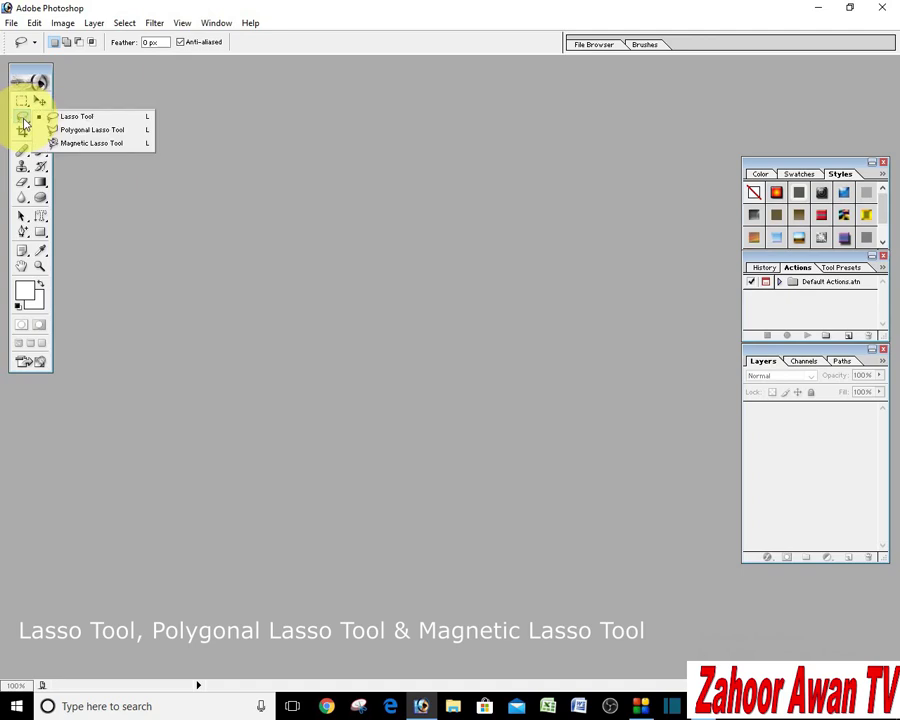
pyautogui.click(275, 269)
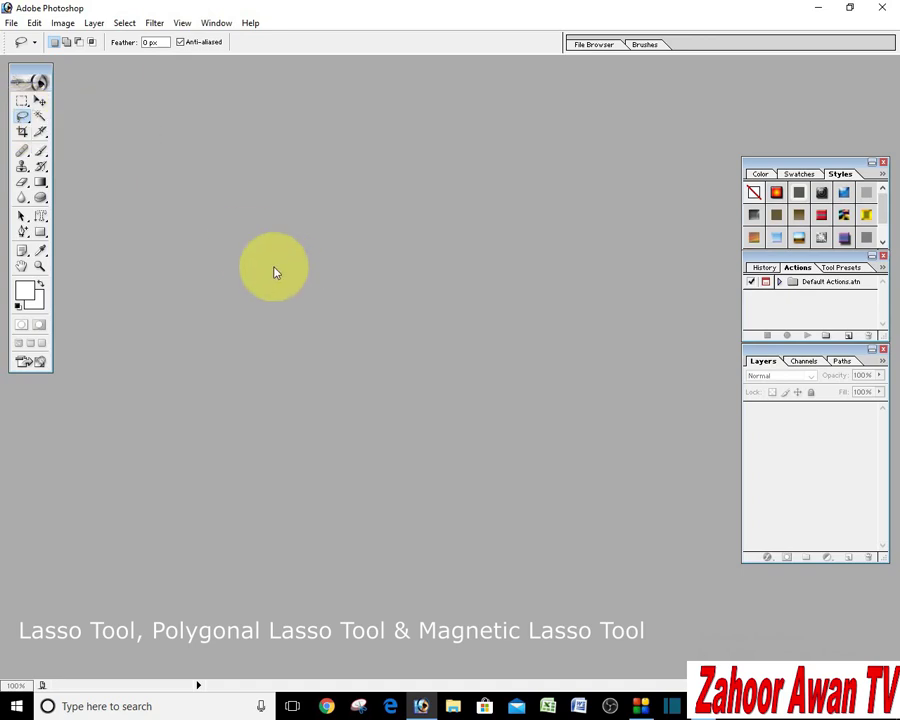
pyautogui.click(11, 27)
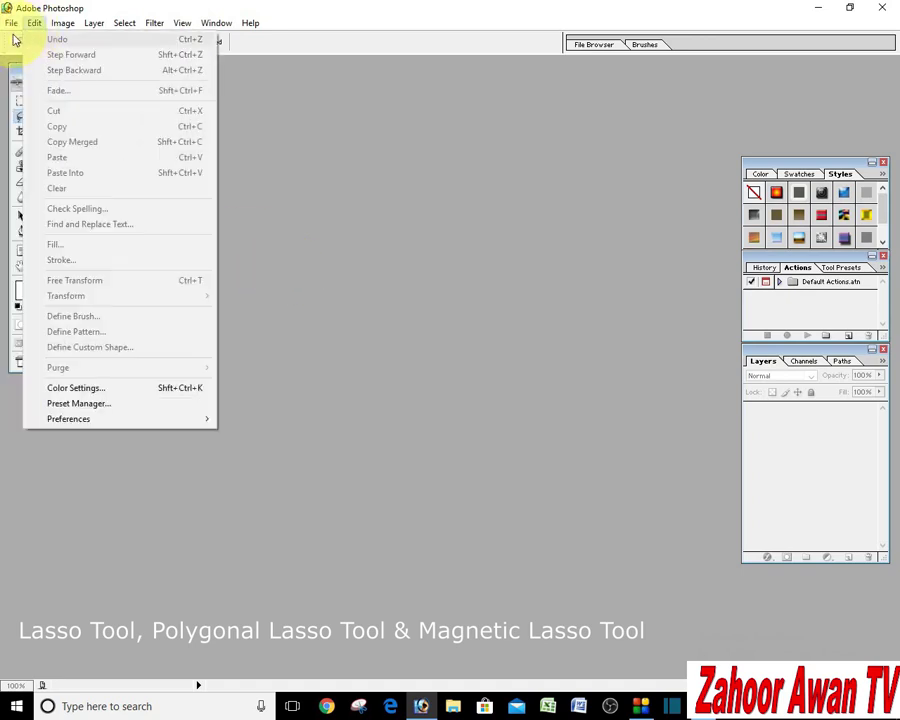
# Step: Create a default new Untitled-1 document and open g19.jpg, accepting the missing colour profile
pyautogui.click(58, 53)
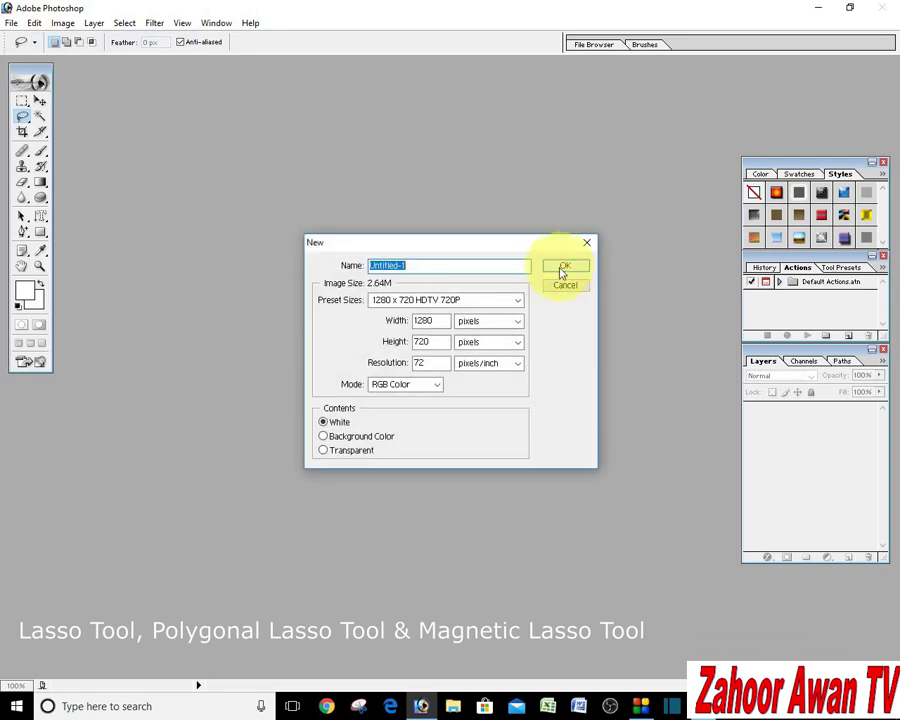
pyautogui.click(564, 266)
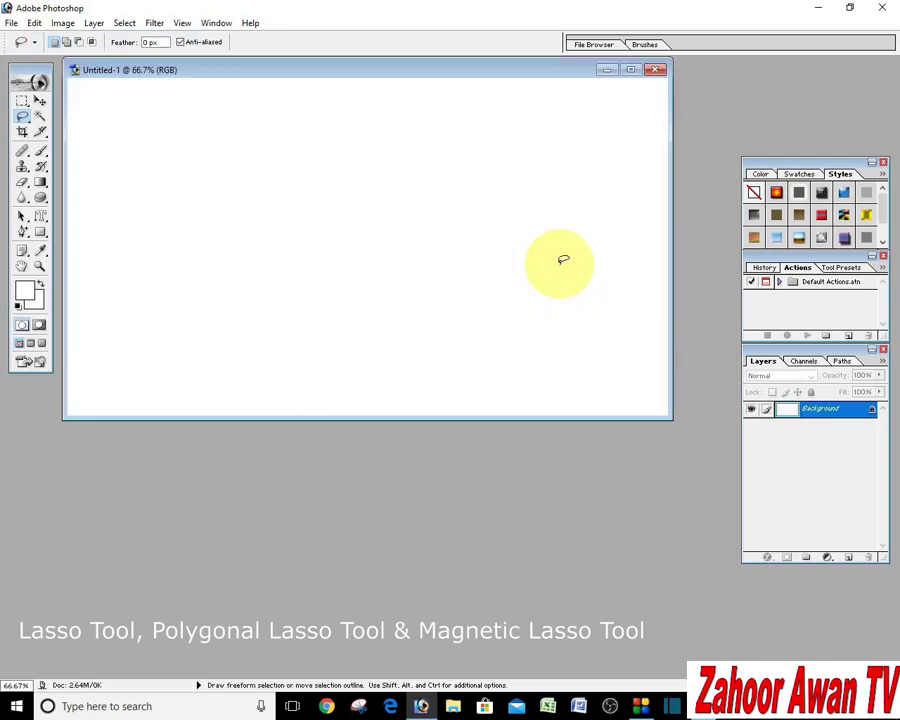
pyautogui.click(590, 47)
pyautogui.moveTo(882, 240); pyautogui.dragTo(882, 146)
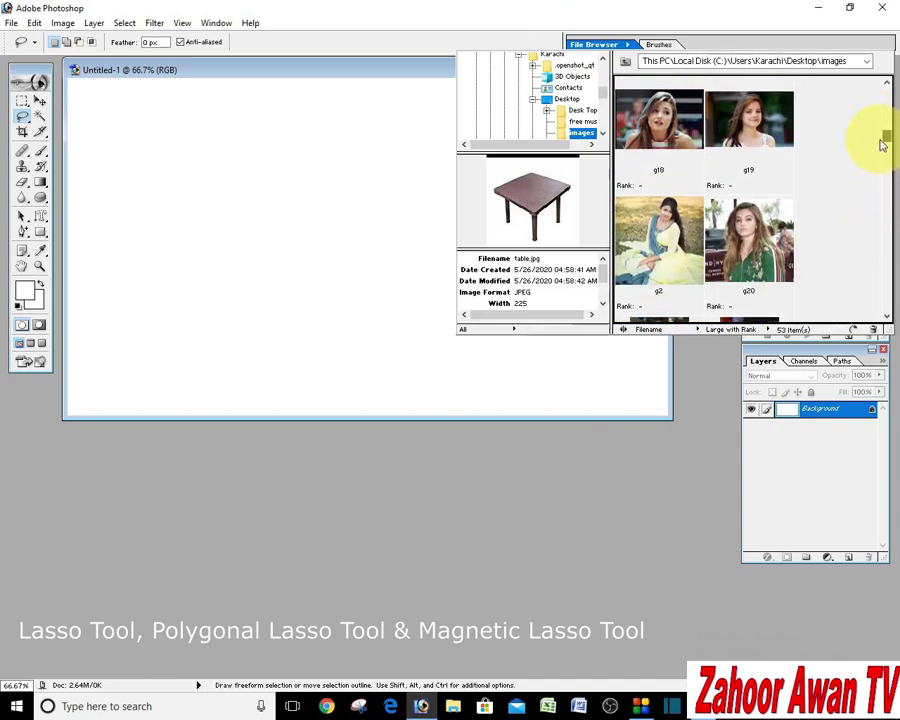
pyautogui.doubleClick(760, 122)
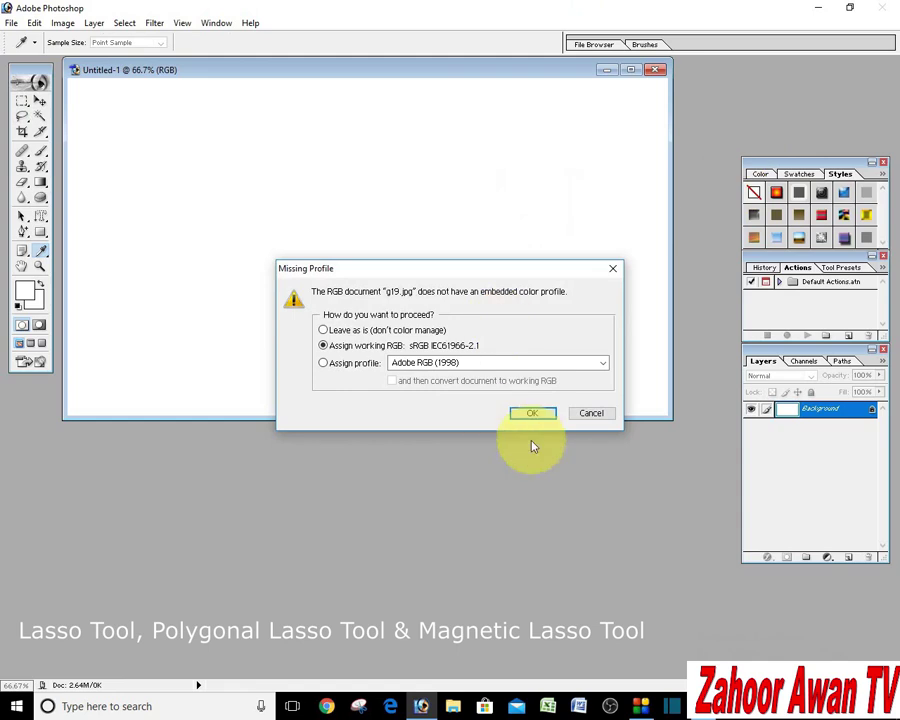
pyautogui.click(533, 414)
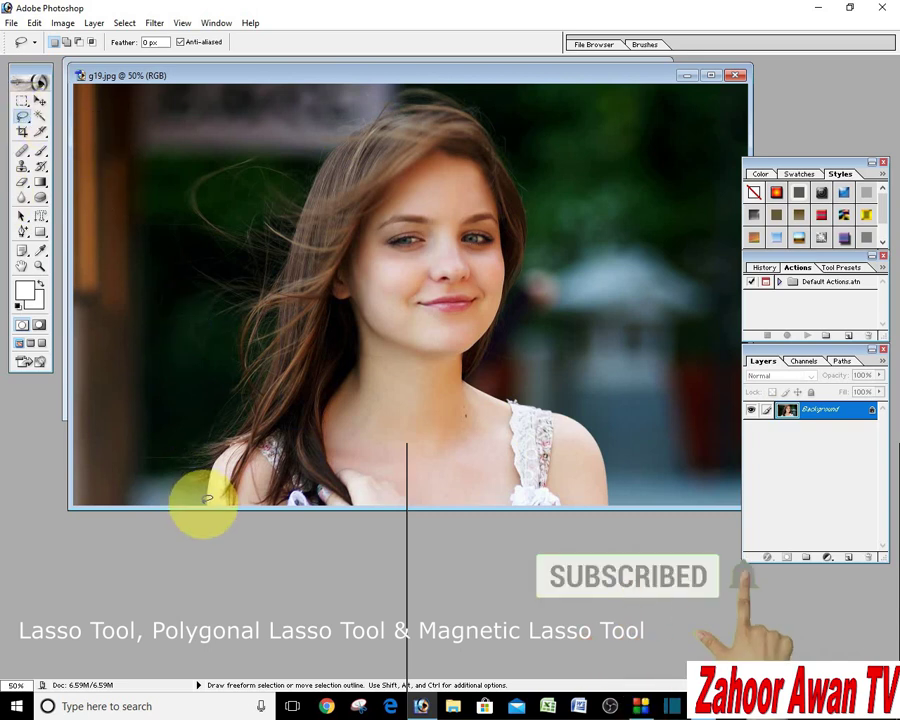
# Step: Lasso the woman in g19.jpg and drag her into the Untitled-1 document
pyautogui.moveTo(204, 500)
pyautogui.mouseDown()
pyautogui.moveTo(252, 330)
pyautogui.moveTo(337, 142)
pyautogui.moveTo(416, 100)
pyautogui.moveTo(480, 124)
pyautogui.moveTo(514, 158)
pyautogui.moveTo(534, 236)
pyautogui.moveTo(532, 264)
pyautogui.moveTo(488, 368)
pyautogui.moveTo(572, 410)
pyautogui.moveTo(612, 488)
pyautogui.moveTo(582, 498)
pyautogui.moveTo(201, 497)
pyautogui.mouseUp()
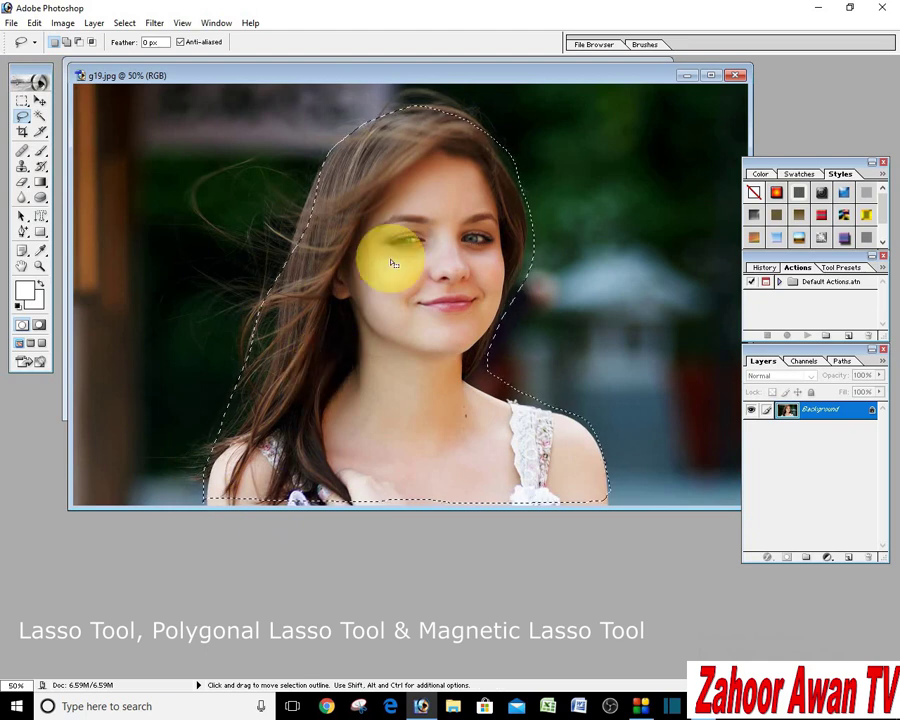
pyautogui.click(38, 101)
pyautogui.moveTo(162, 84); pyautogui.dragTo(386, 380)
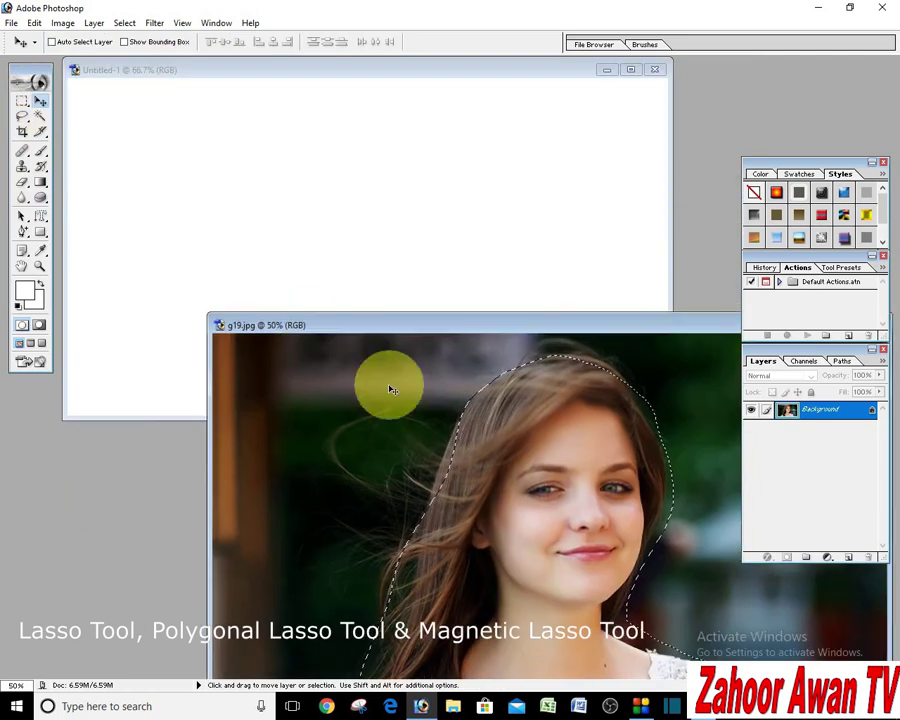
pyautogui.moveTo(528, 452); pyautogui.dragTo(222, 195)
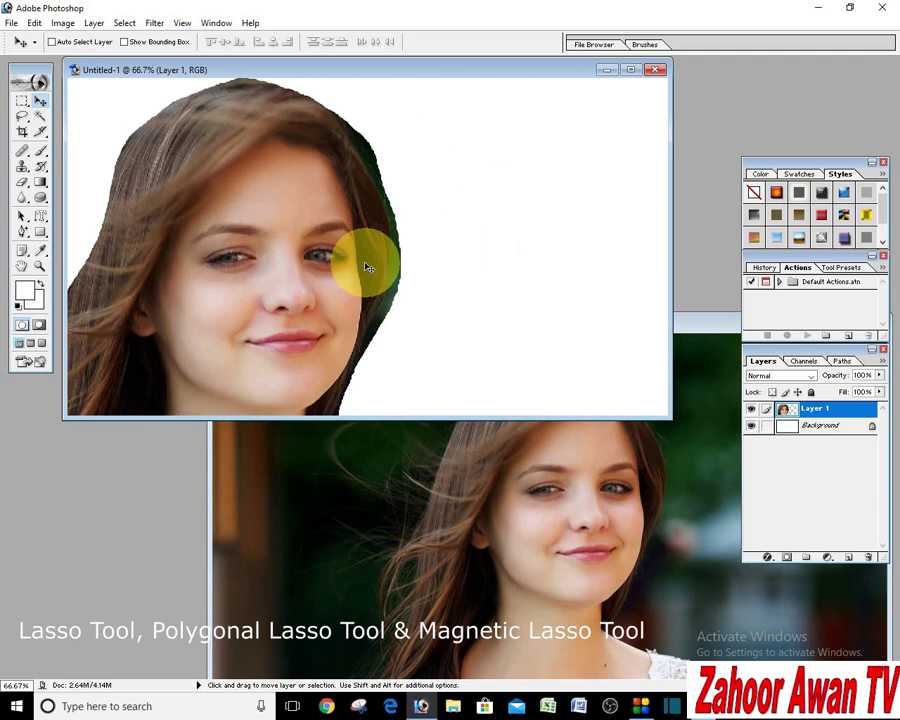
# Step: Close g19.jpg and the composite document, both without saving
pyautogui.click(376, 461)
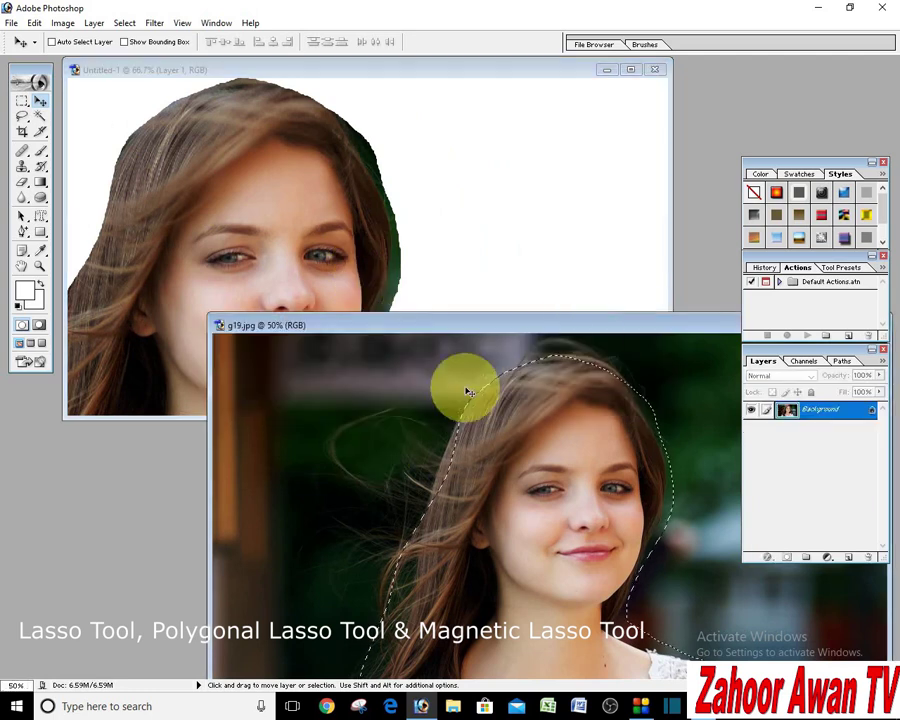
pyautogui.moveTo(583, 325); pyautogui.dragTo(555, 290)
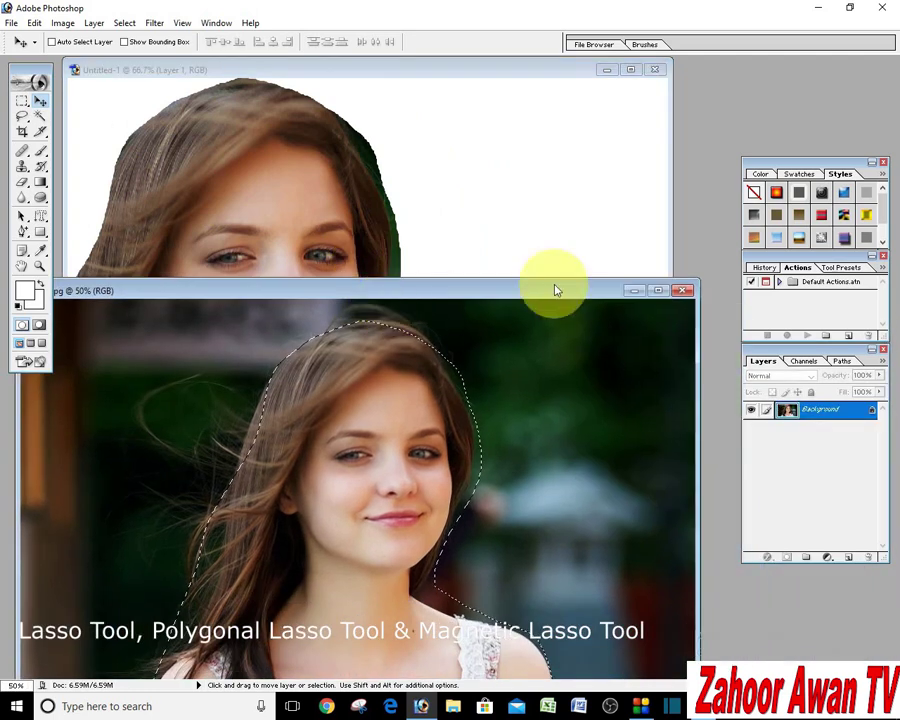
pyautogui.click(683, 291)
pyautogui.click(455, 266)
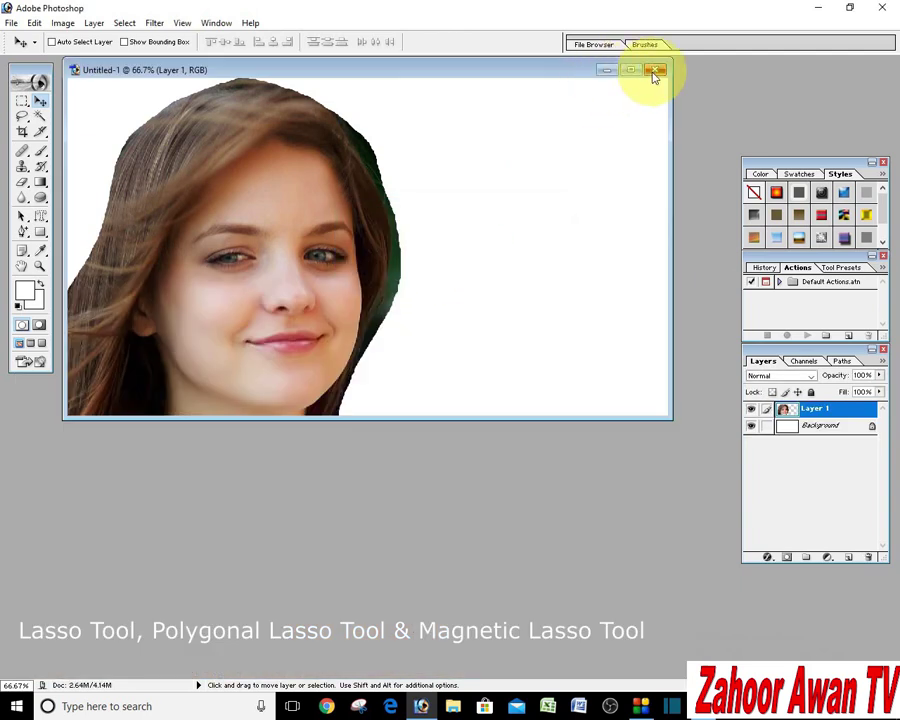
pyautogui.click(655, 70)
pyautogui.click(451, 265)
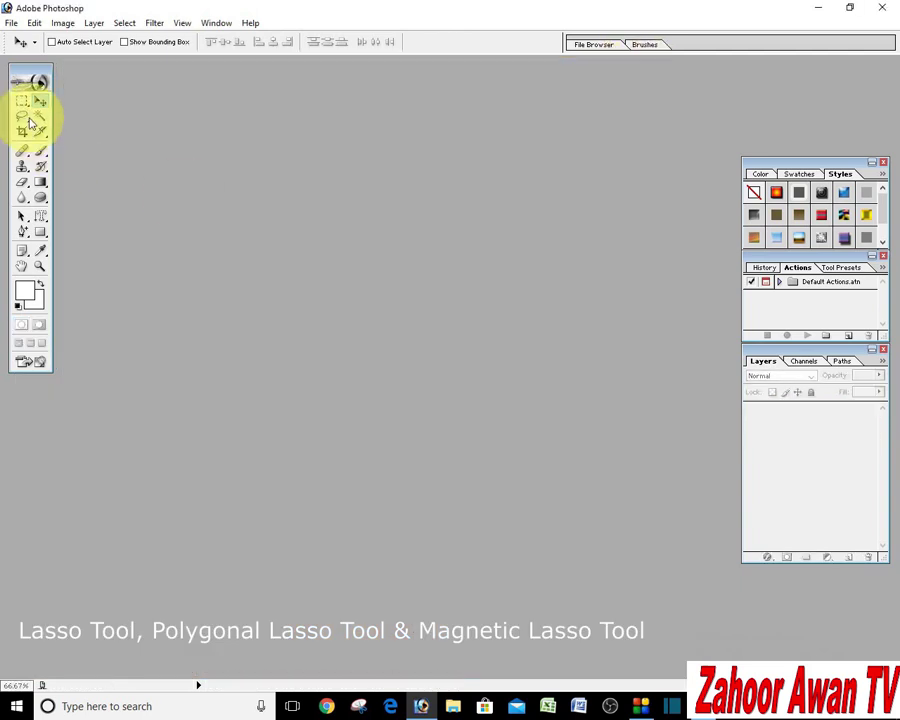
# Step: Open table.jpg from the File Browser, accept its colour profile, and centre its window
pyautogui.moveTo(26, 118); pyautogui.dragTo(88, 136)
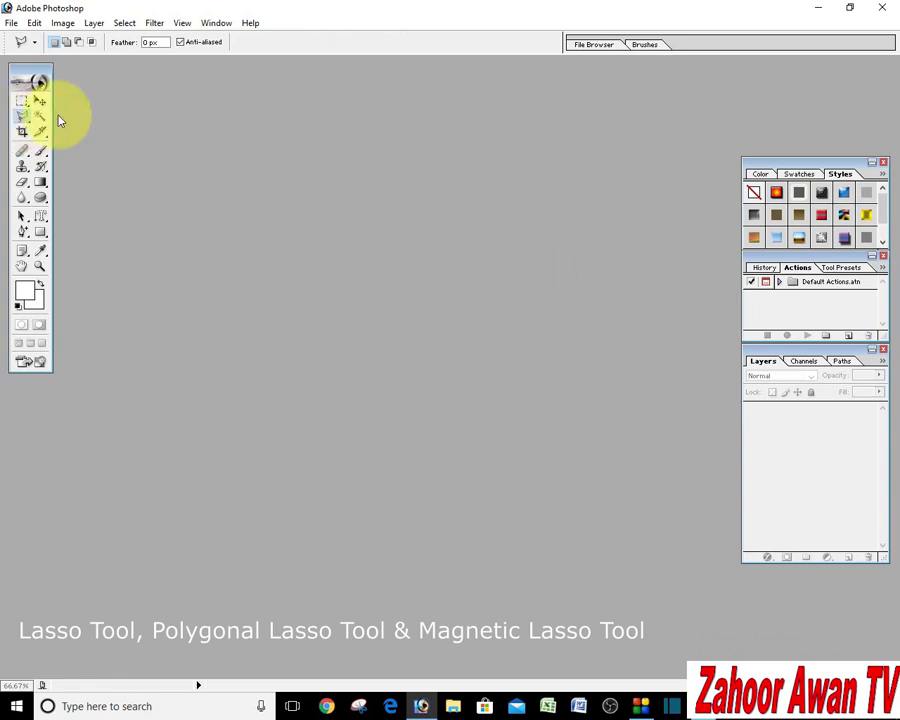
pyautogui.click(592, 45)
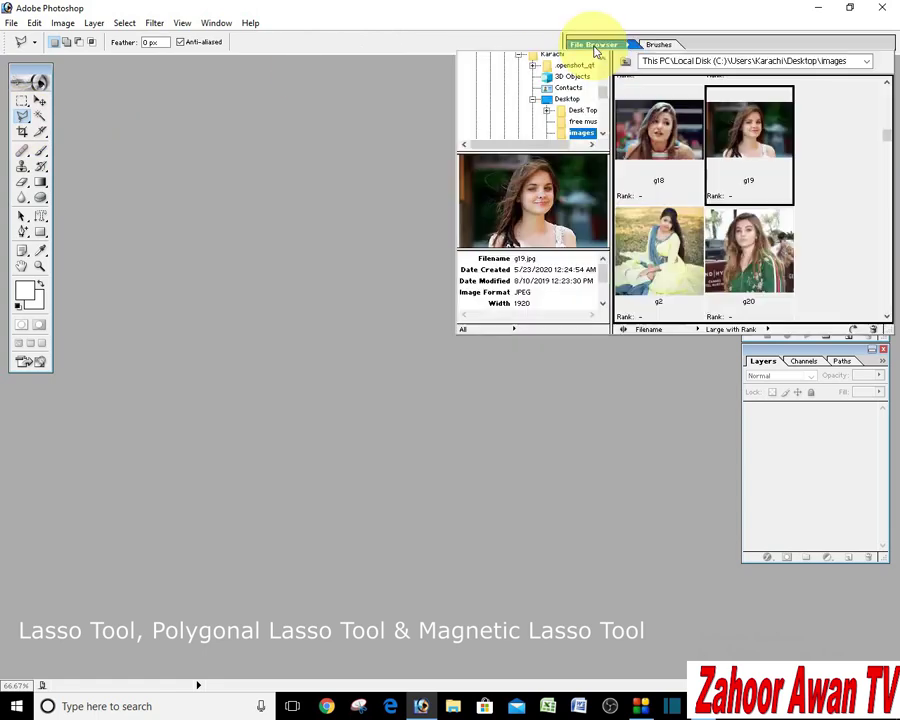
pyautogui.moveTo(886, 148); pyautogui.dragTo(886, 172)
pyautogui.click(760, 168)
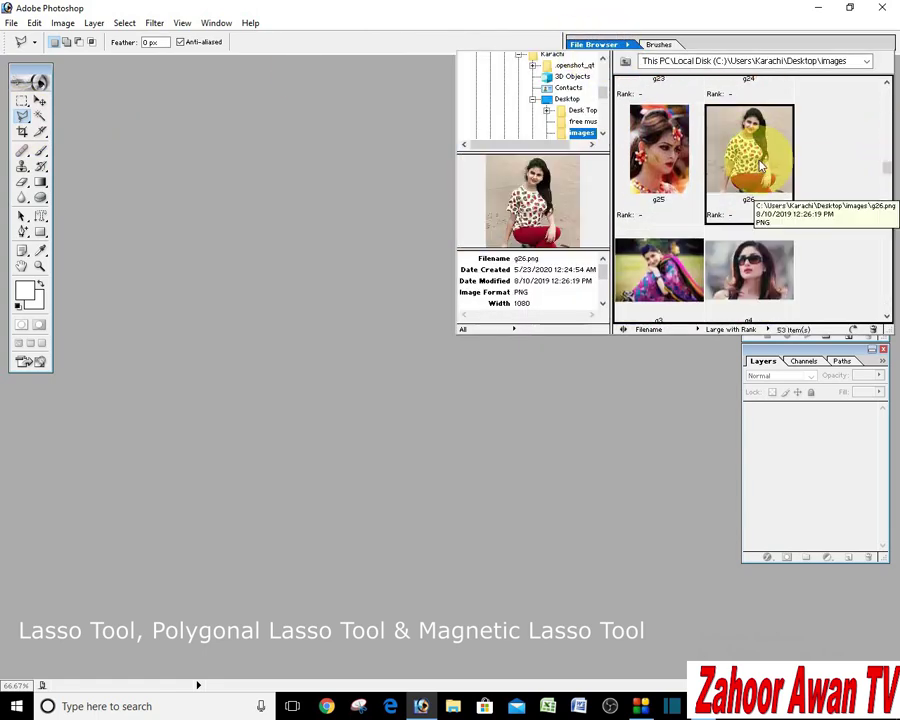
pyautogui.press('End')
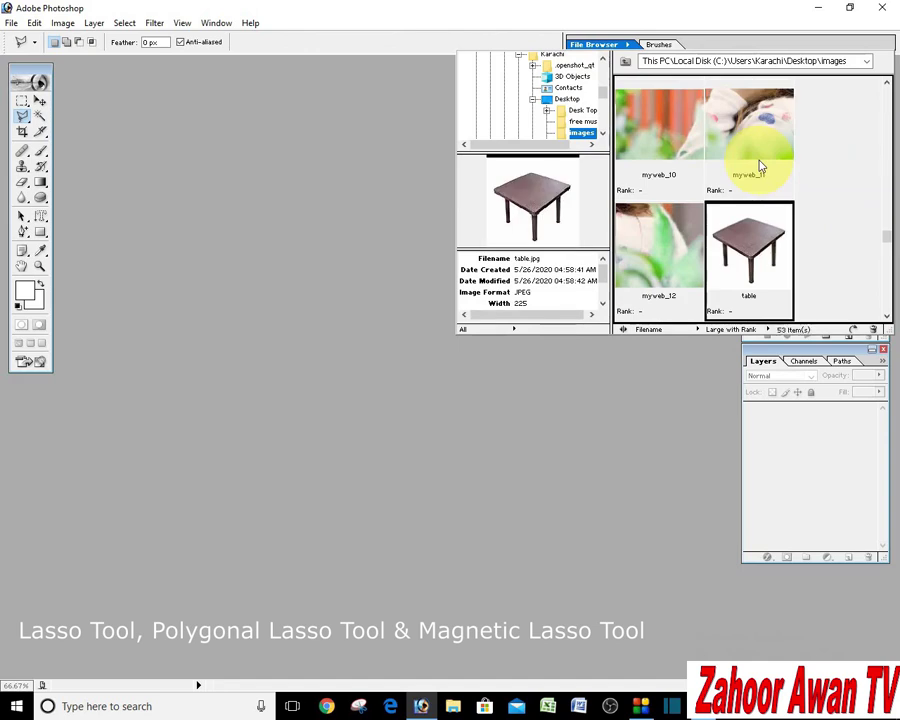
pyautogui.doubleClick(757, 250)
pyautogui.click(531, 424)
pyautogui.press('l')
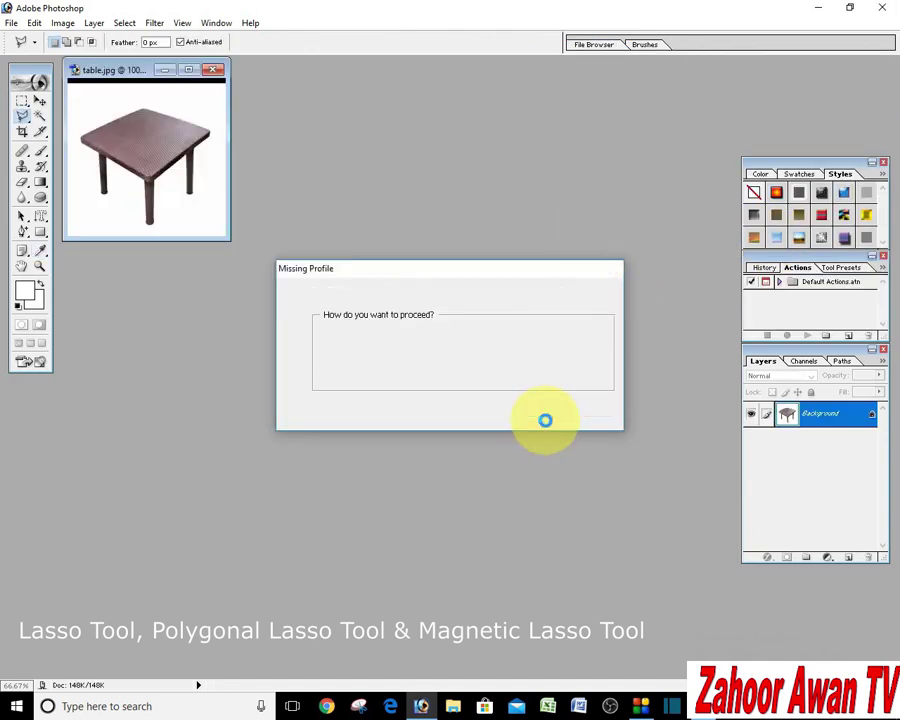
pyautogui.click(40, 101)
pyautogui.moveTo(112, 72); pyautogui.dragTo(322, 220)
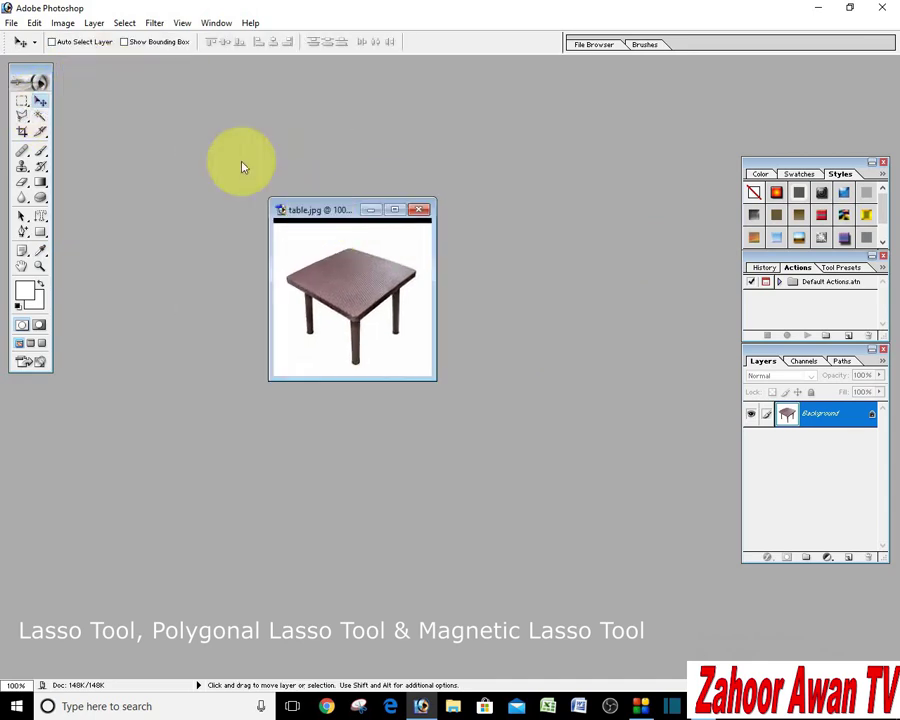
# Step: Create a new blank Untitled-1 document with default settings
pyautogui.click(11, 22)
pyautogui.click(25, 42)
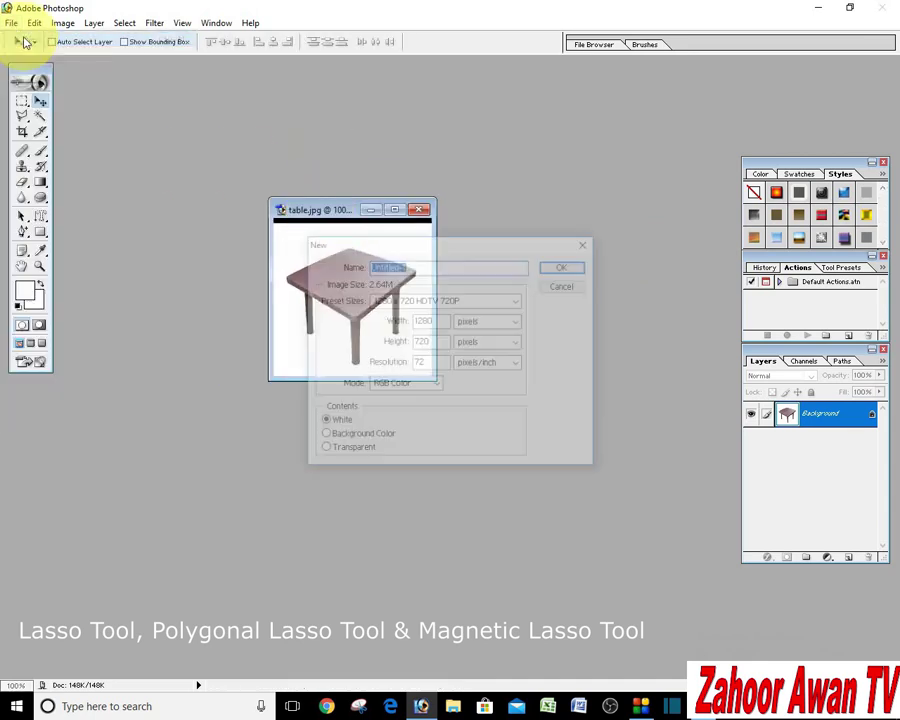
pyautogui.click(564, 267)
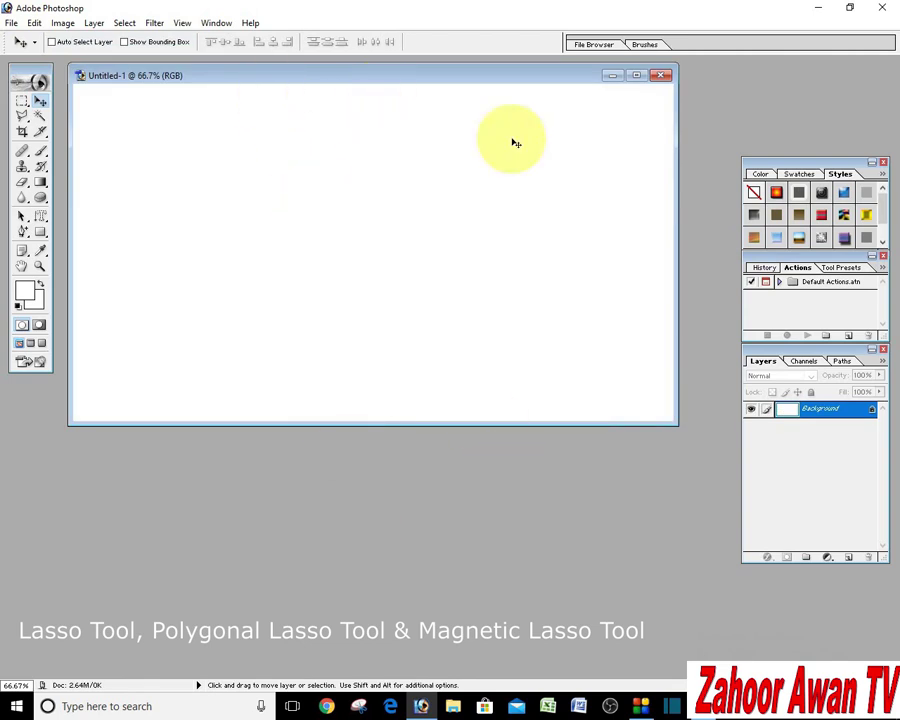
# Step: Bring table.jpg in front of the blank canvas and pick the Polygonal Lasso Tool
pyautogui.moveTo(546, 78); pyautogui.dragTo(546, 328)
pyautogui.click(322, 209)
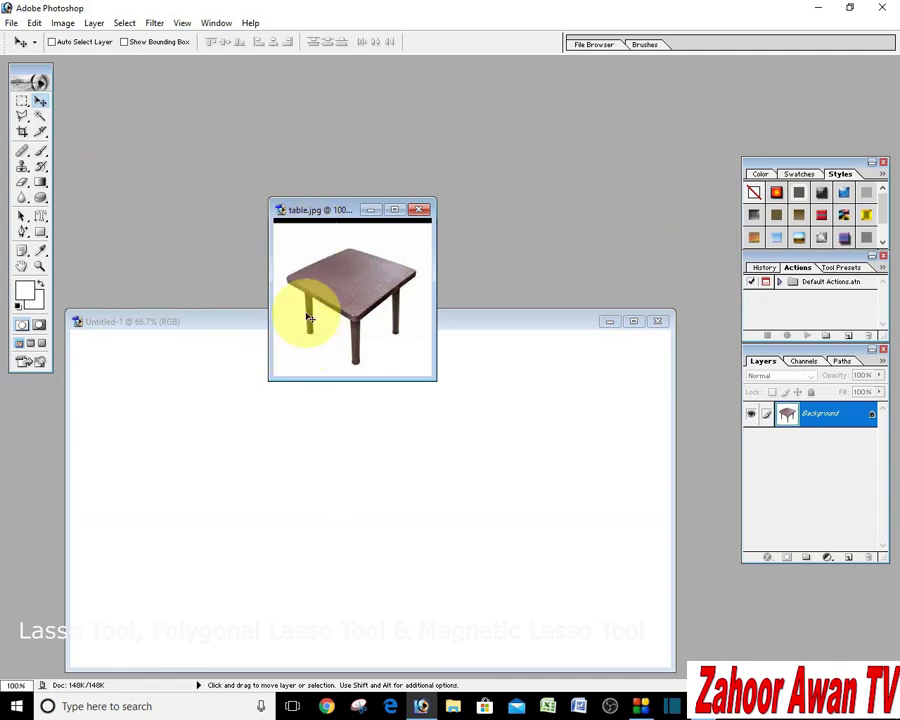
pyautogui.moveTo(27, 122); pyautogui.dragTo(62, 133)
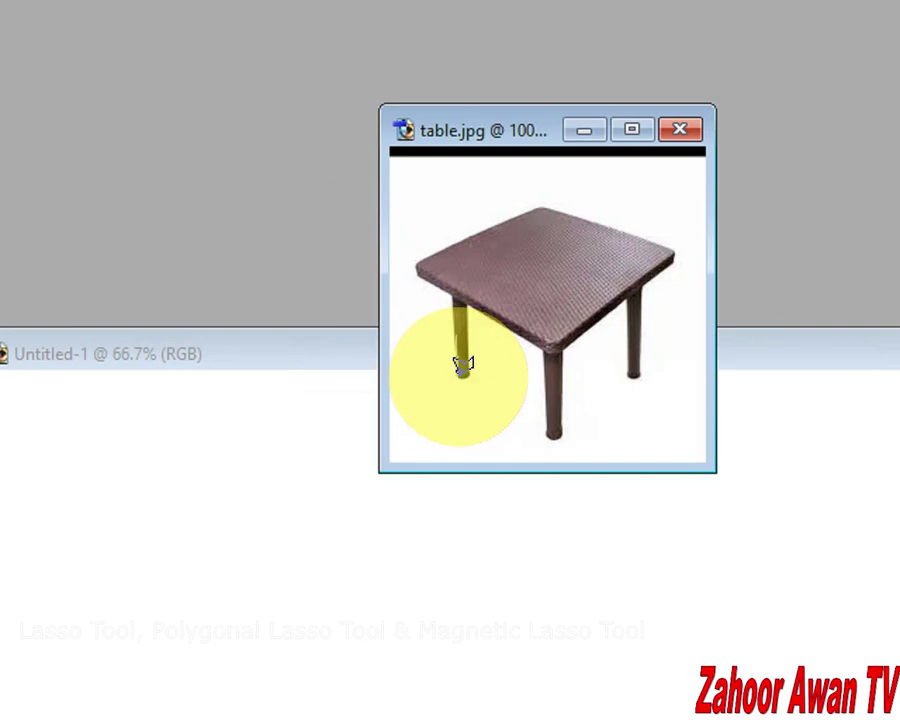
# Step: Trace a polygonal outline around the table's top corners and legs, closing it at the start
pyautogui.click(462, 362)
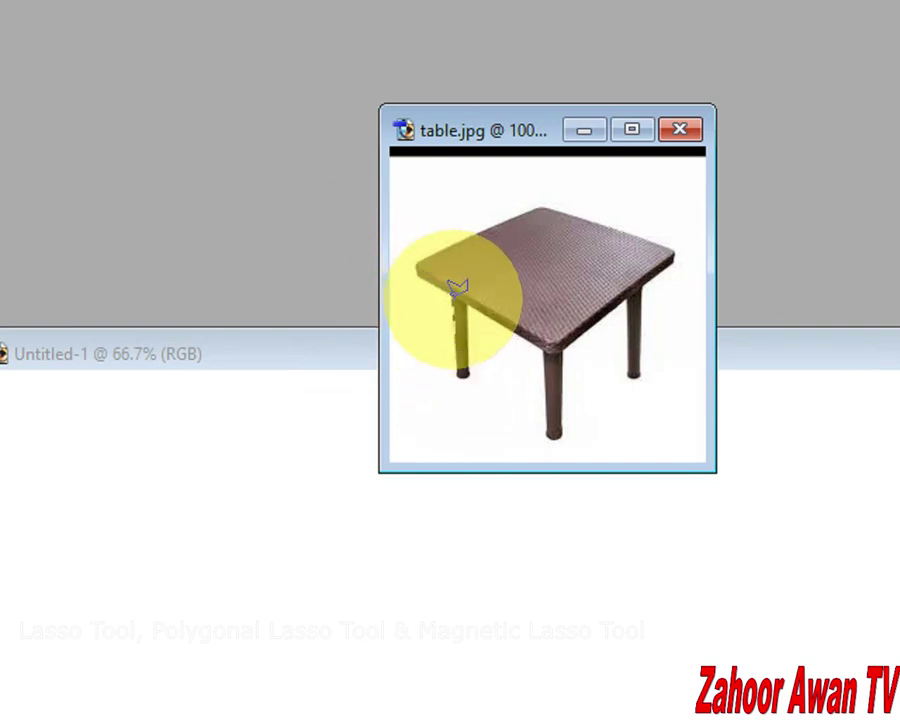
pyautogui.click(458, 290)
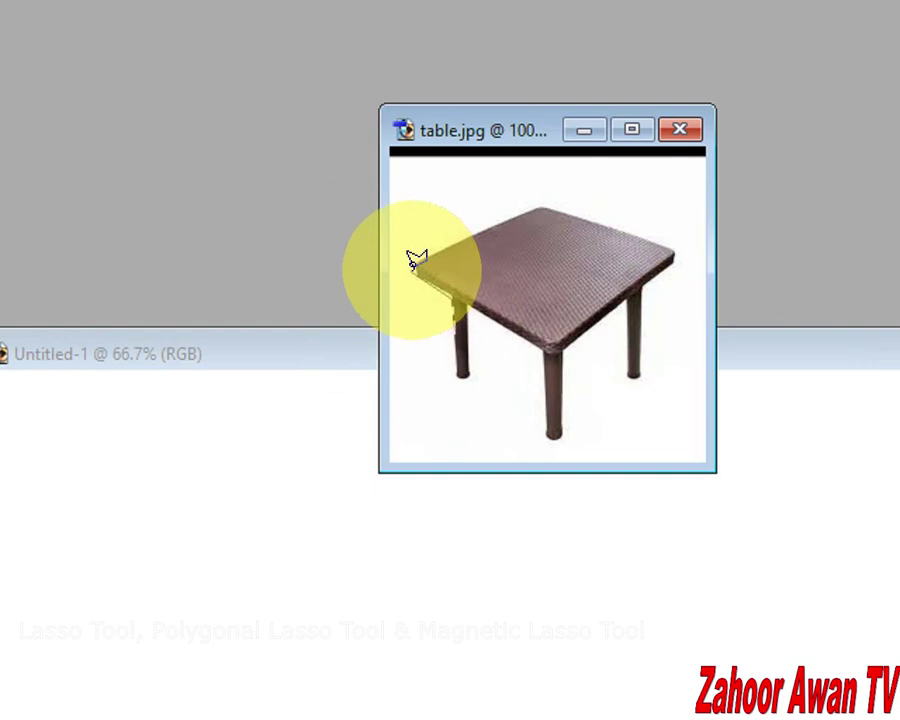
pyautogui.click(413, 267)
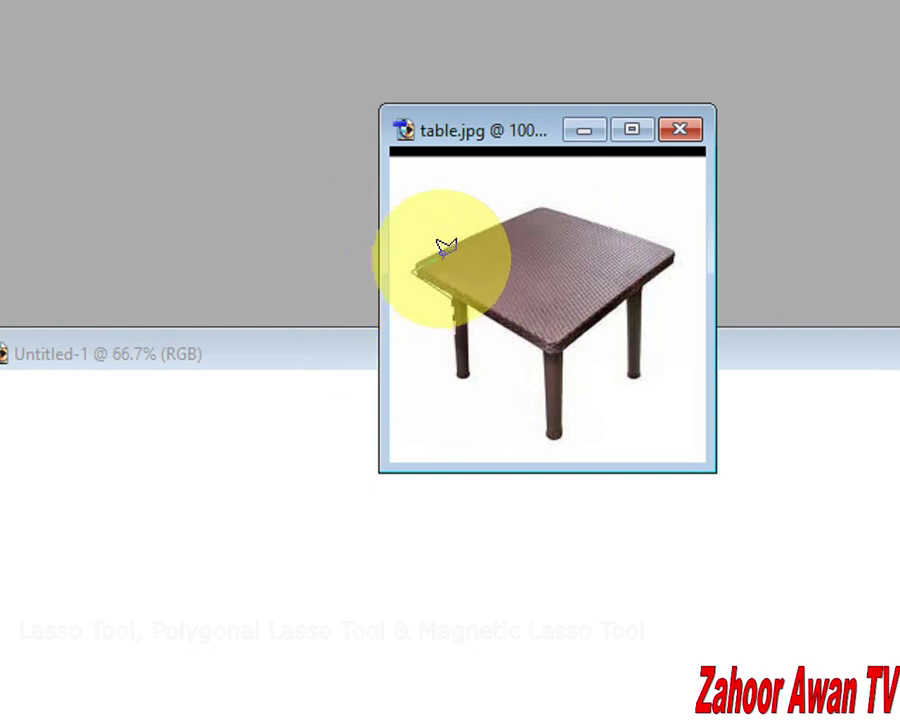
pyautogui.click(538, 204)
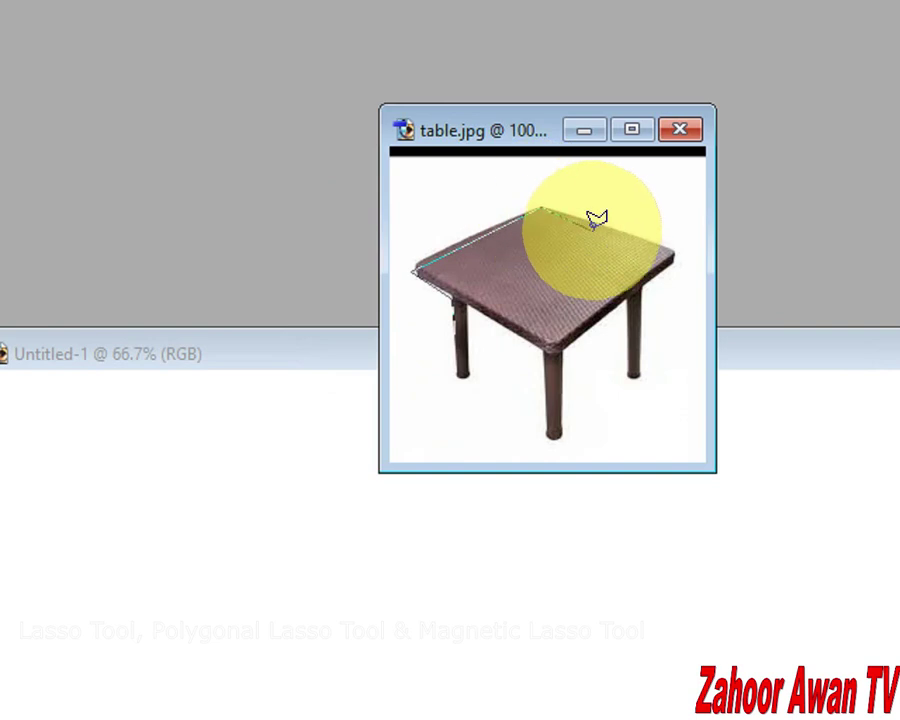
pyautogui.click(673, 255)
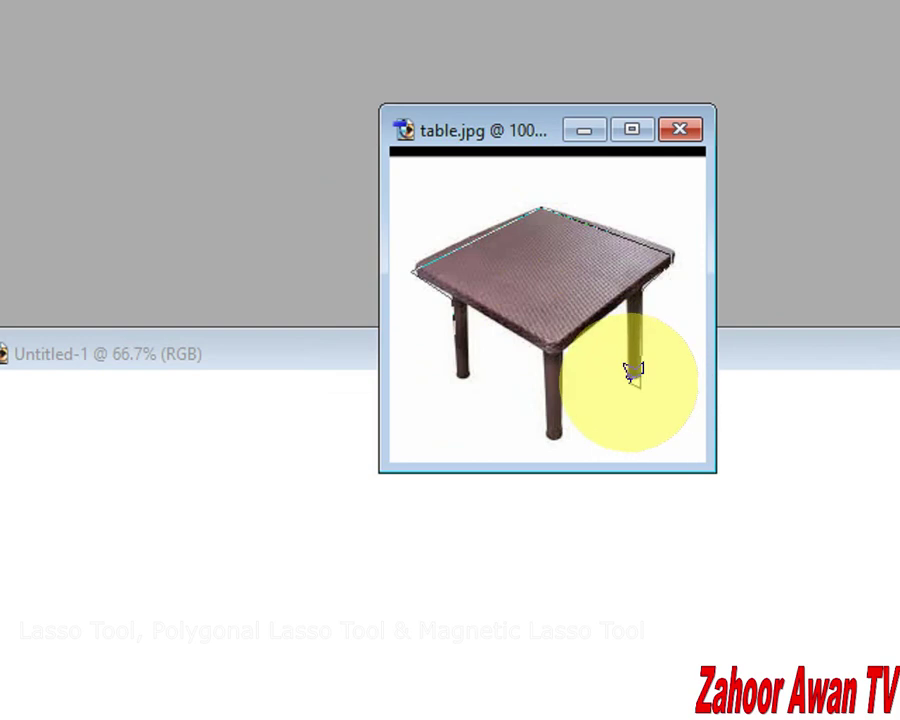
pyautogui.click(624, 294)
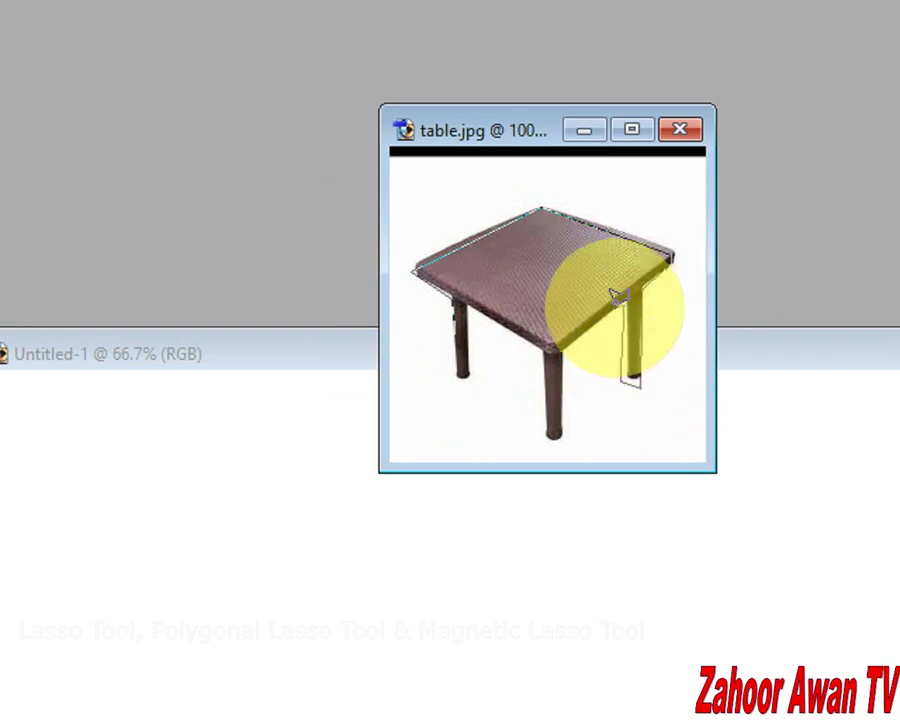
pyautogui.click(562, 356)
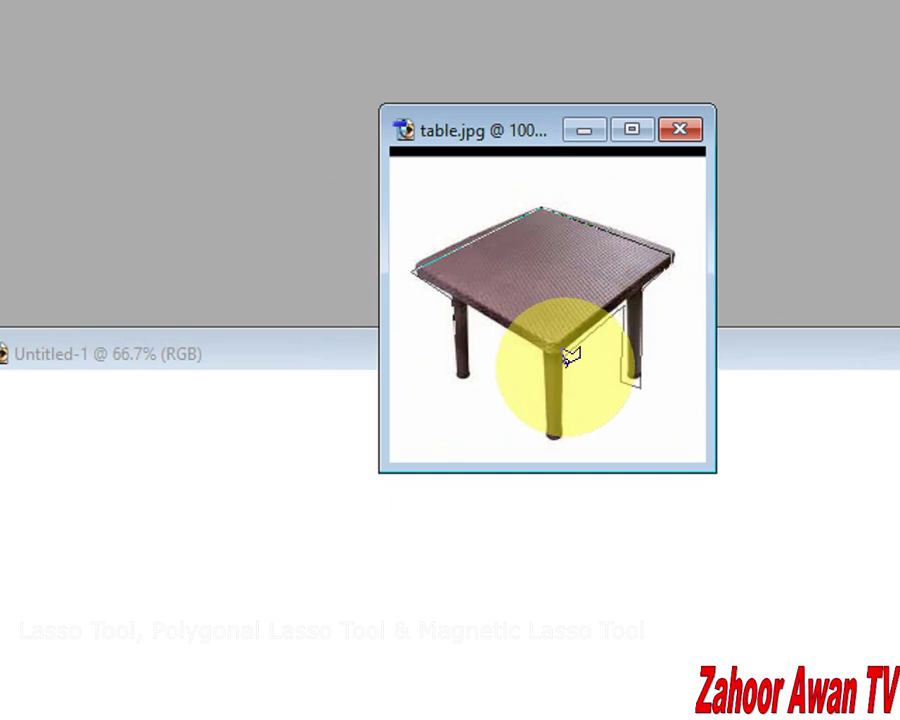
pyautogui.click(559, 443)
pyautogui.click(542, 442)
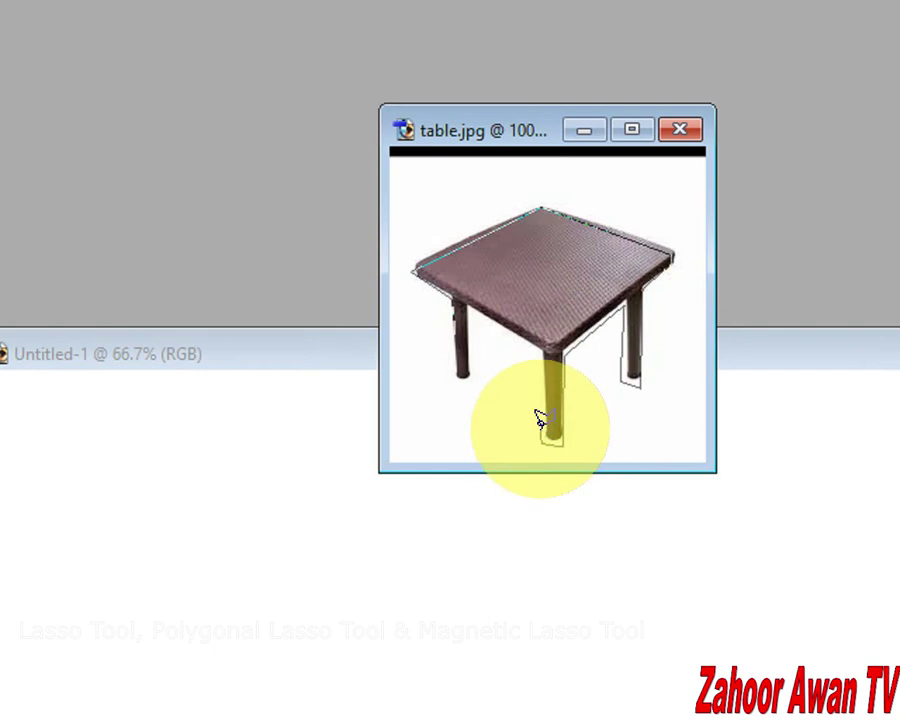
pyautogui.click(538, 352)
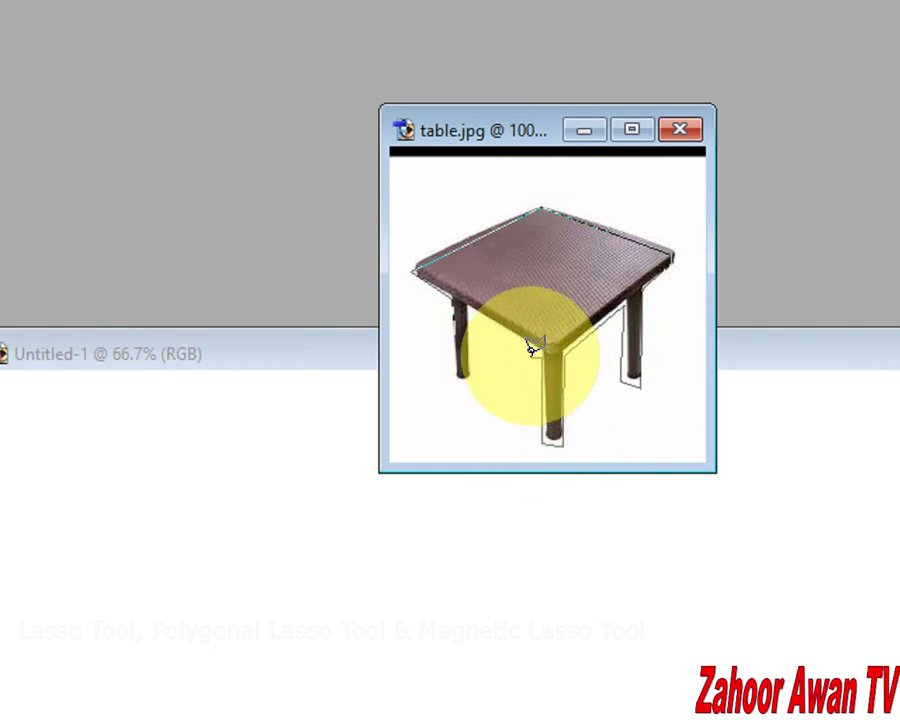
pyautogui.click(464, 300)
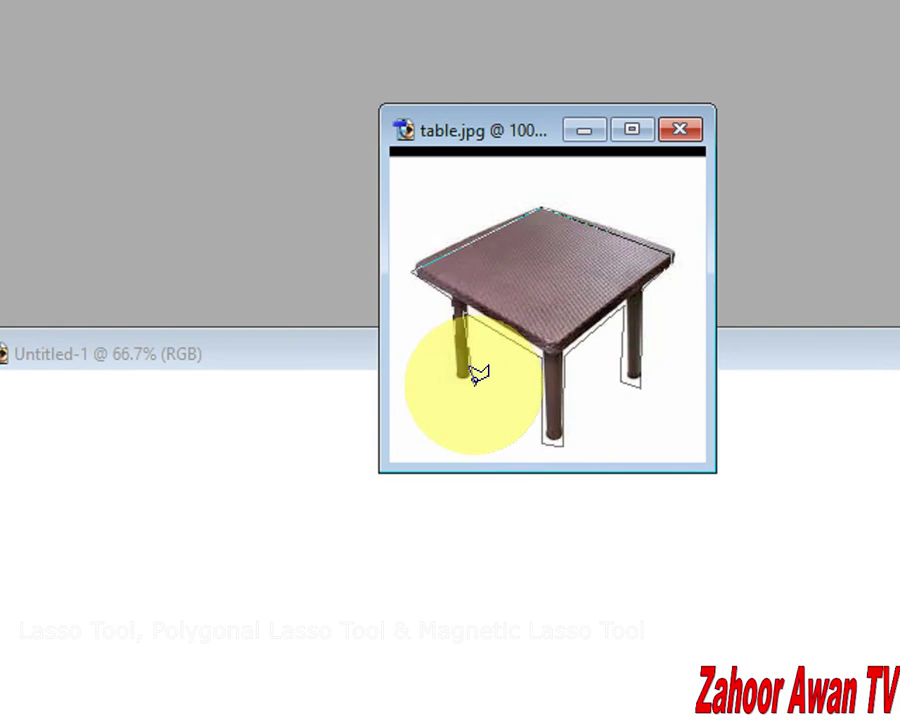
pyautogui.click(458, 283)
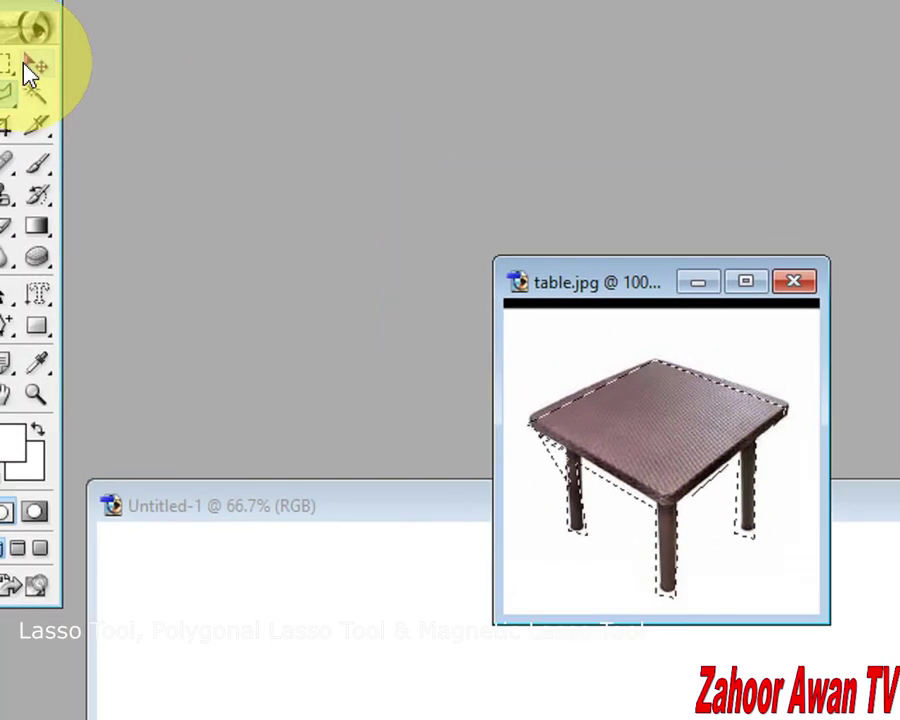
# Step: Move the selected table onto Untitled-1 as Layer 1, raise it, and close table.jpg unsaved
pyautogui.click(40, 88)
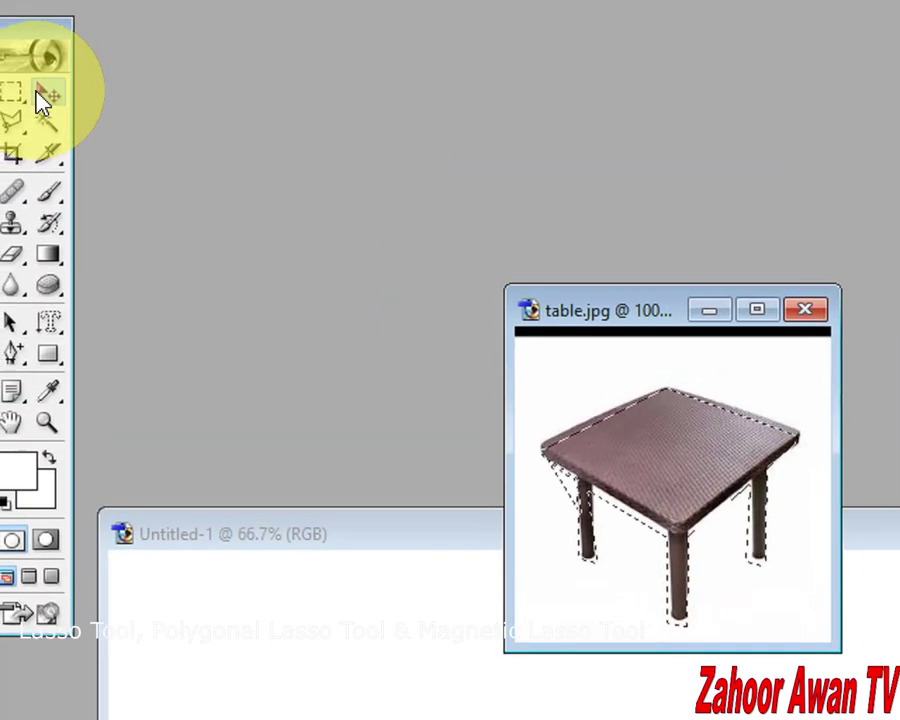
pyautogui.moveTo(660, 444); pyautogui.dragTo(463, 719)
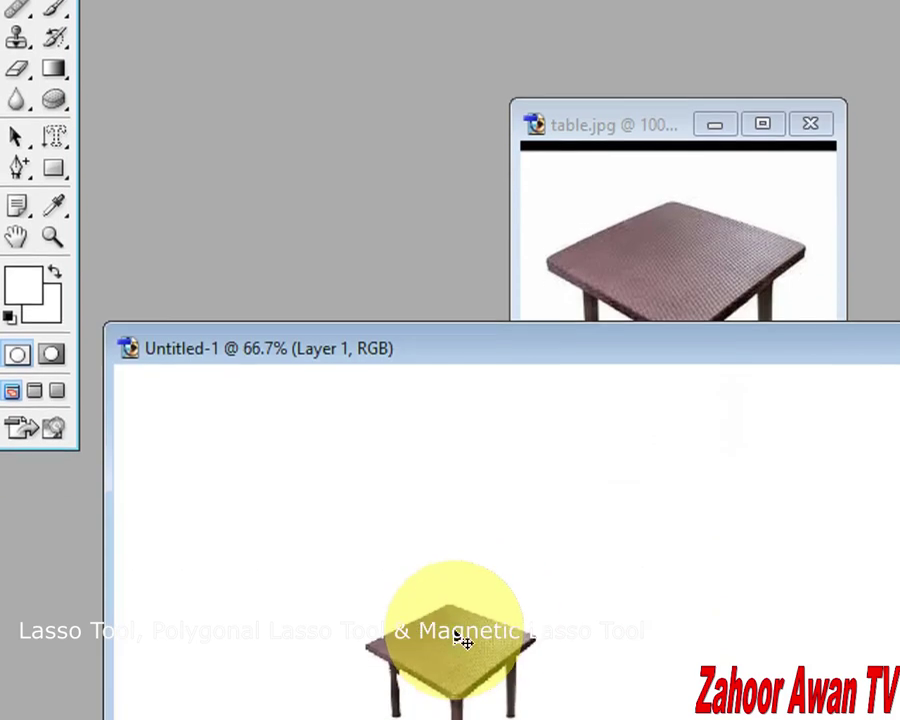
pyautogui.moveTo(463, 641); pyautogui.dragTo(456, 580)
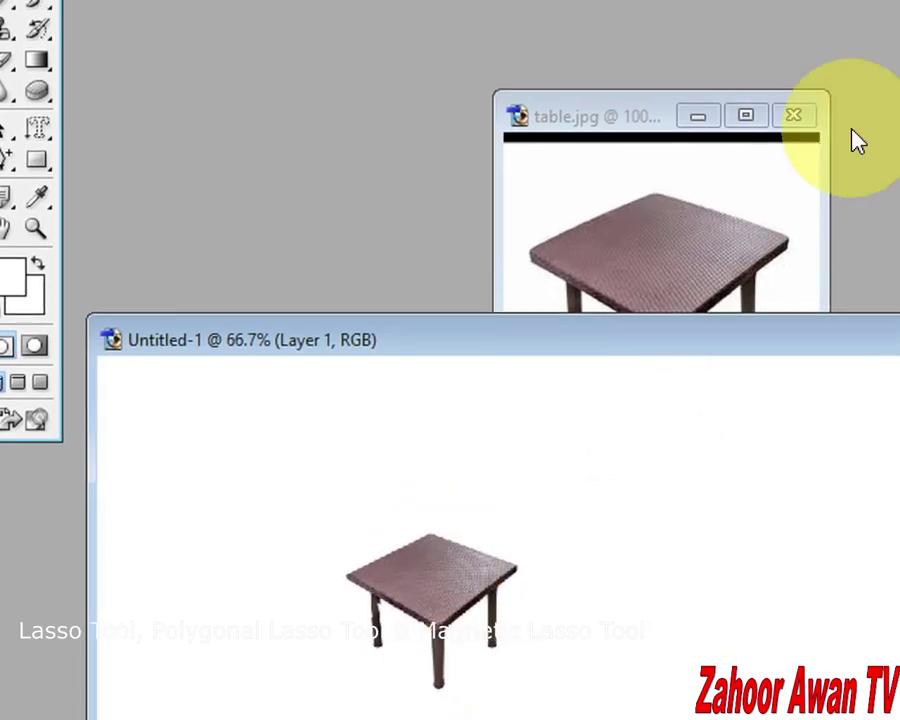
pyautogui.click(810, 123)
pyautogui.click(848, 250)
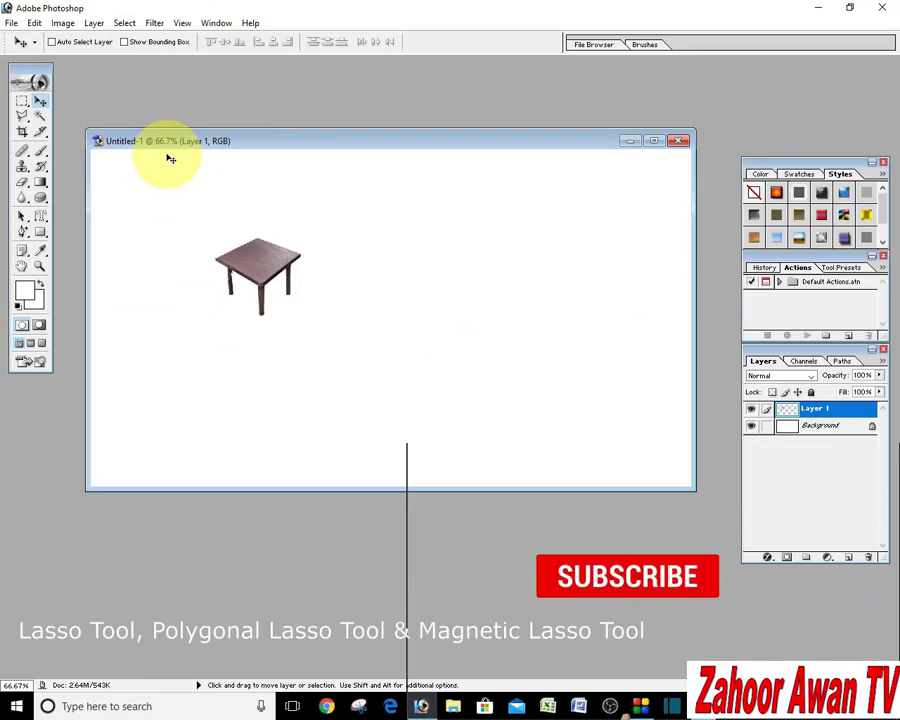
# Step: Close Untitled-1 without saving and open the File Browser on the images folder
pyautogui.moveTo(22, 116); pyautogui.dragTo(74, 147)
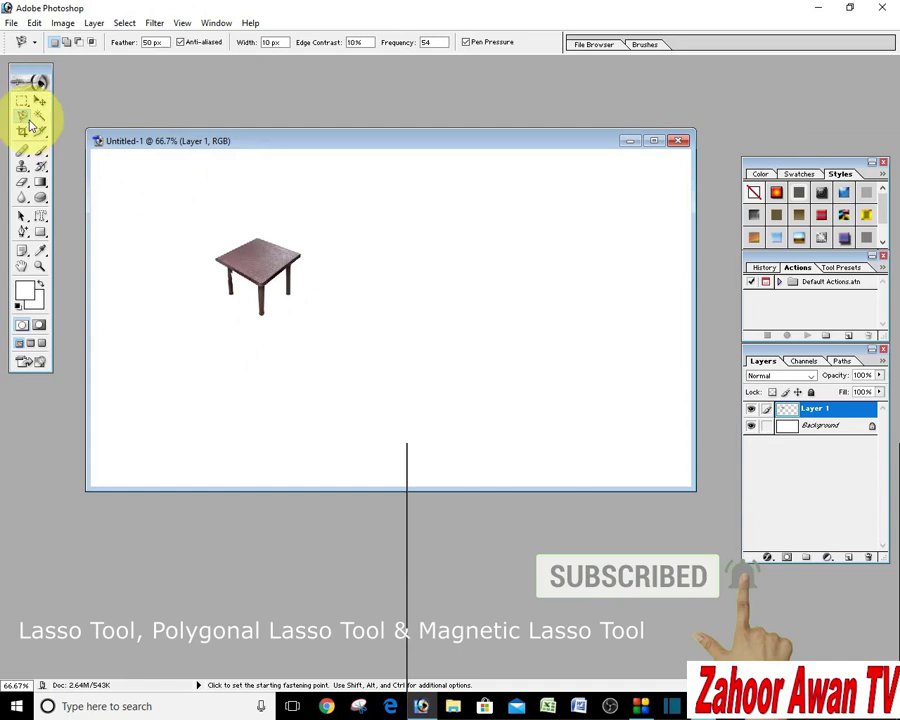
pyautogui.click(678, 140)
pyautogui.click(455, 266)
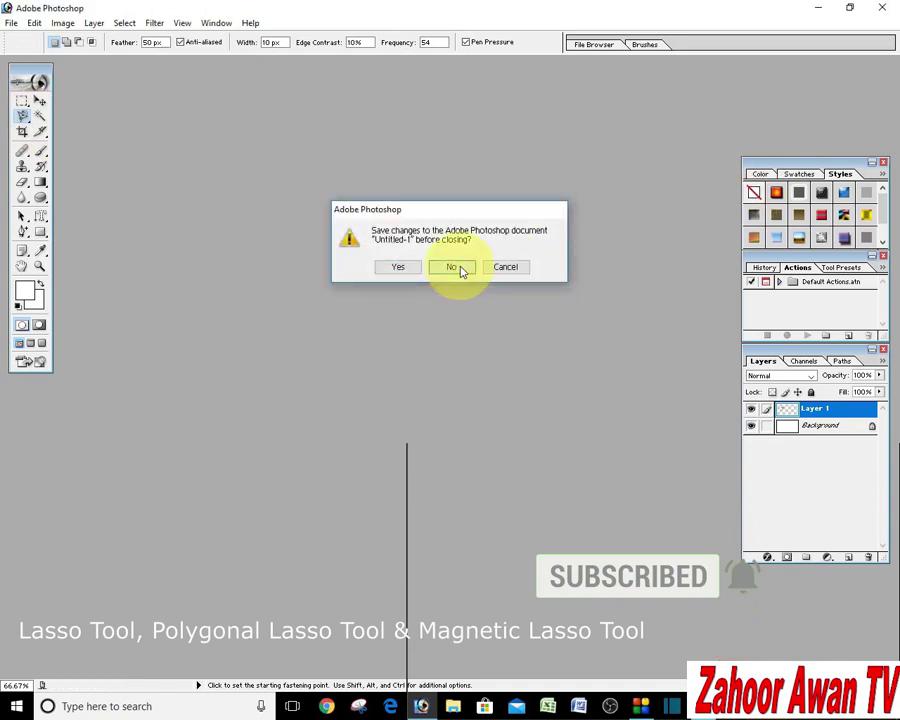
pyautogui.click(596, 45)
pyautogui.moveTo(886, 236); pyautogui.dragTo(886, 141)
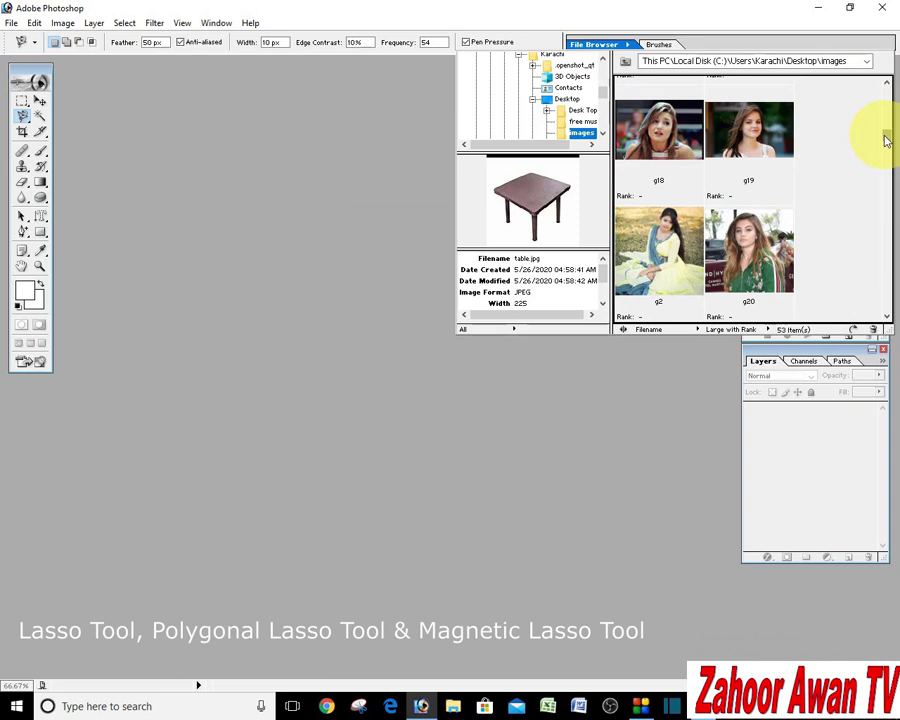
# Step: Open g7.jpg from the File Browser, accepting the working RGB profile
pyautogui.moveTo(886, 141); pyautogui.dragTo(892, 188)
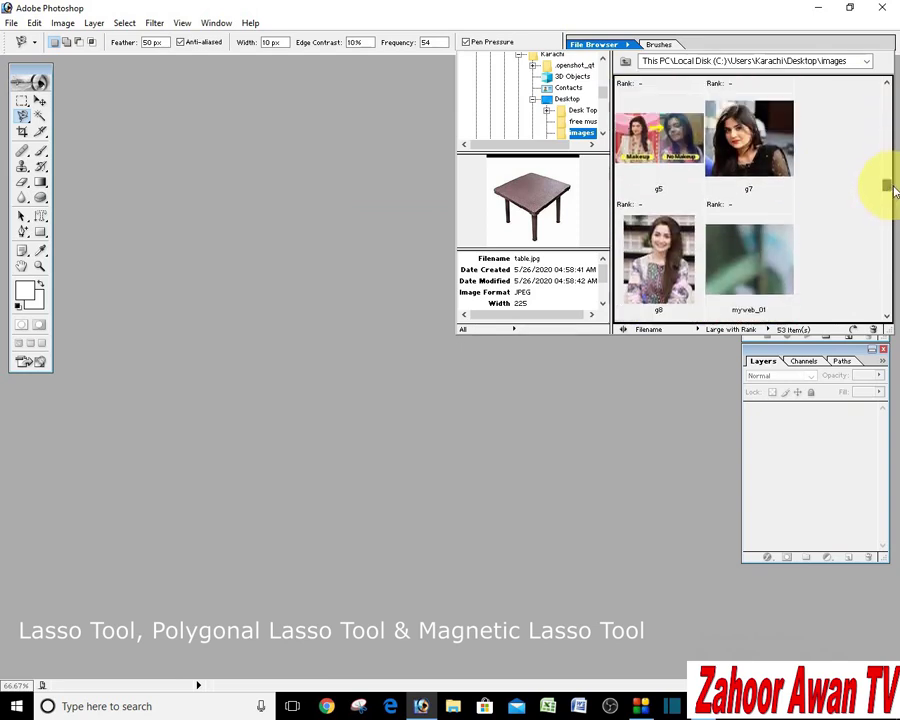
pyautogui.doubleClick(755, 175)
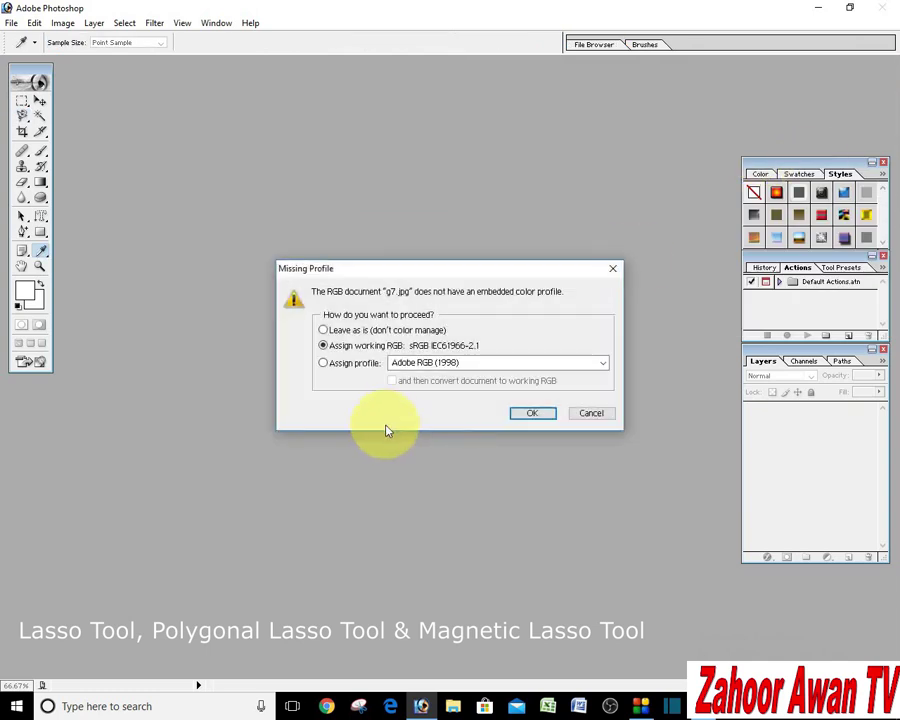
pyautogui.click(530, 413)
pyautogui.press('l')
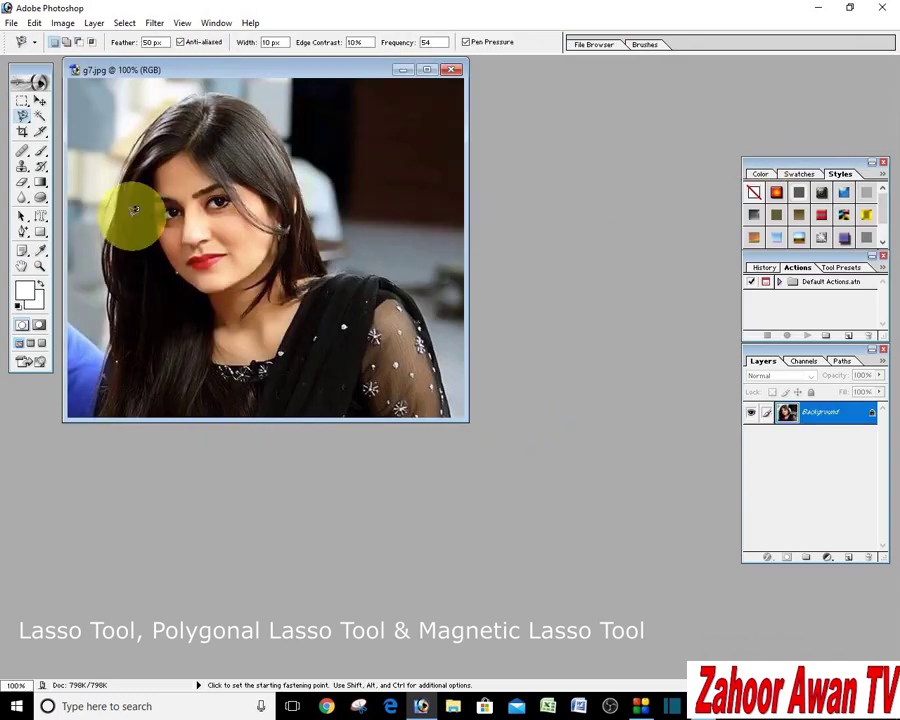
pyautogui.moveTo(138, 70); pyautogui.dragTo(214, 205)
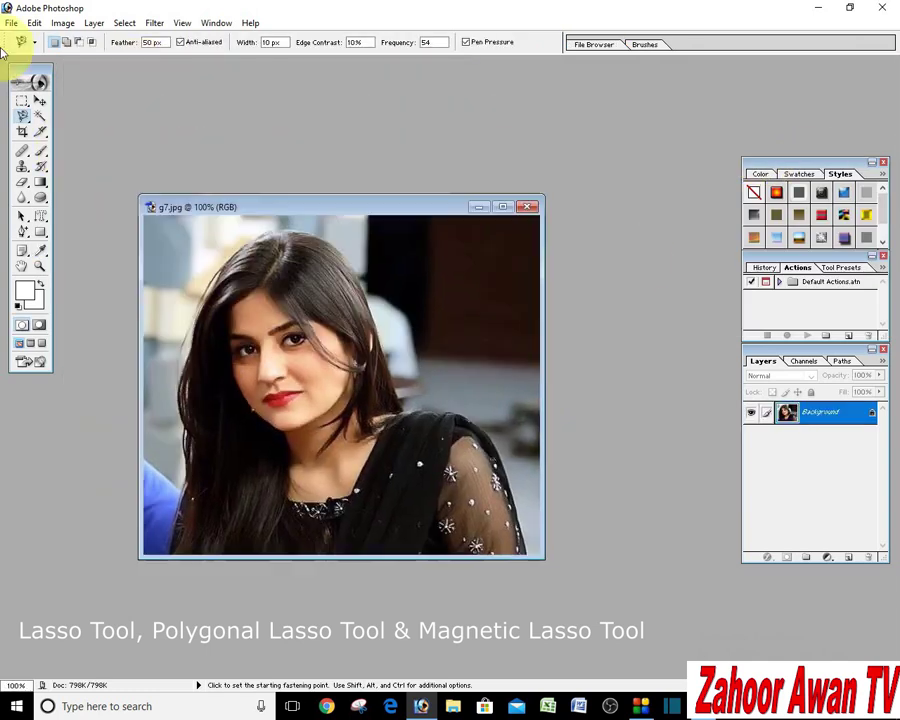
# Step: Create a new blank white 1280 × 720 document
pyautogui.click(10, 23)
pyautogui.click(33, 39)
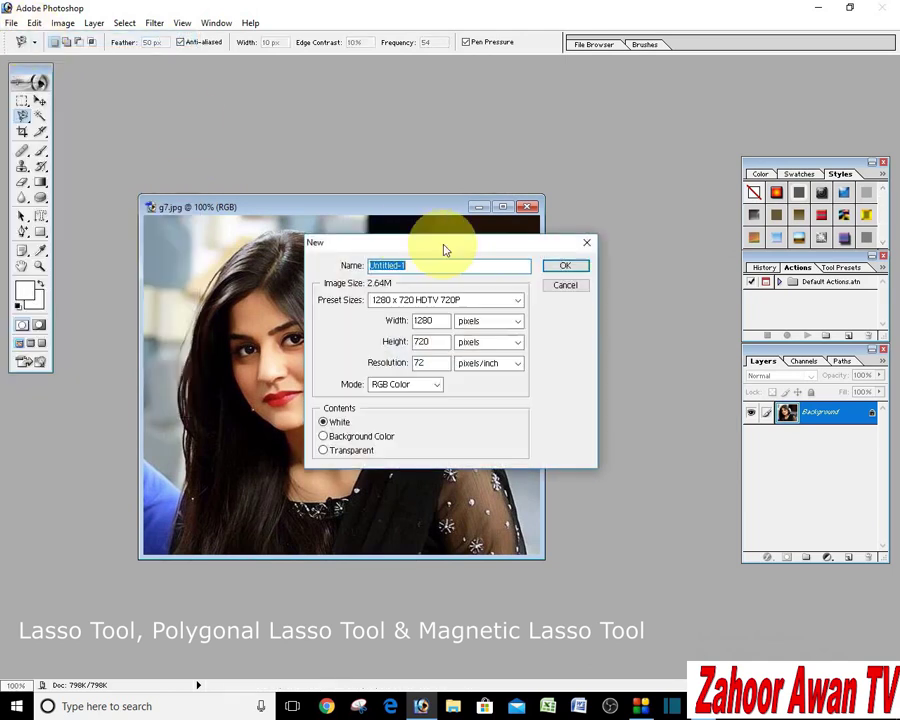
pyautogui.click(566, 266)
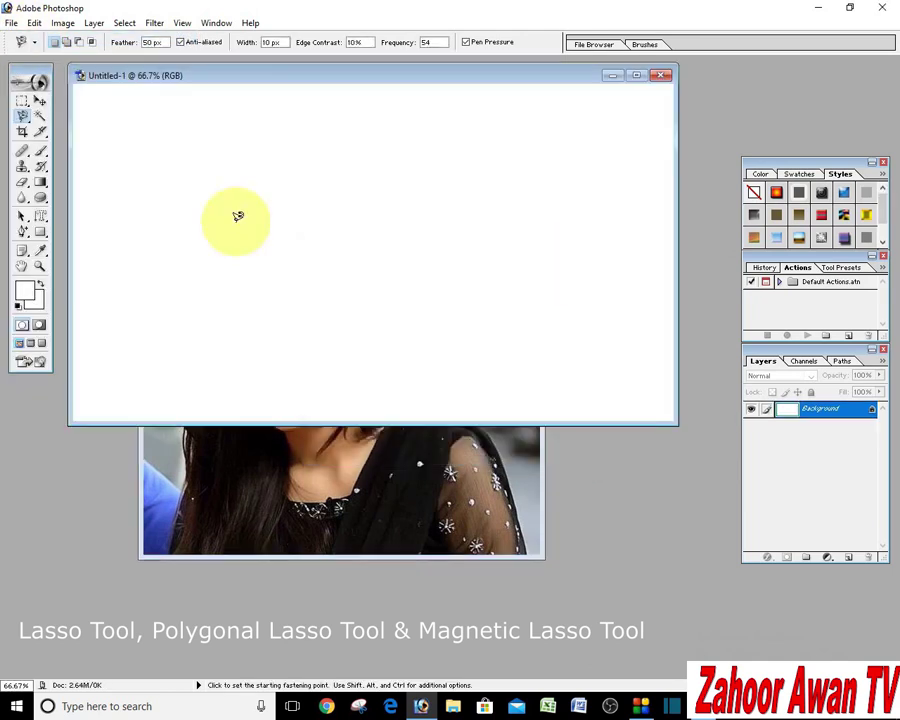
pyautogui.click(40, 101)
# Step: Trace a closed Magnetic Lasso outline around the woman's hair and upper body in g7.jpg
pyautogui.click(352, 458)
pyautogui.moveTo(311, 201); pyautogui.dragTo(560, 340)
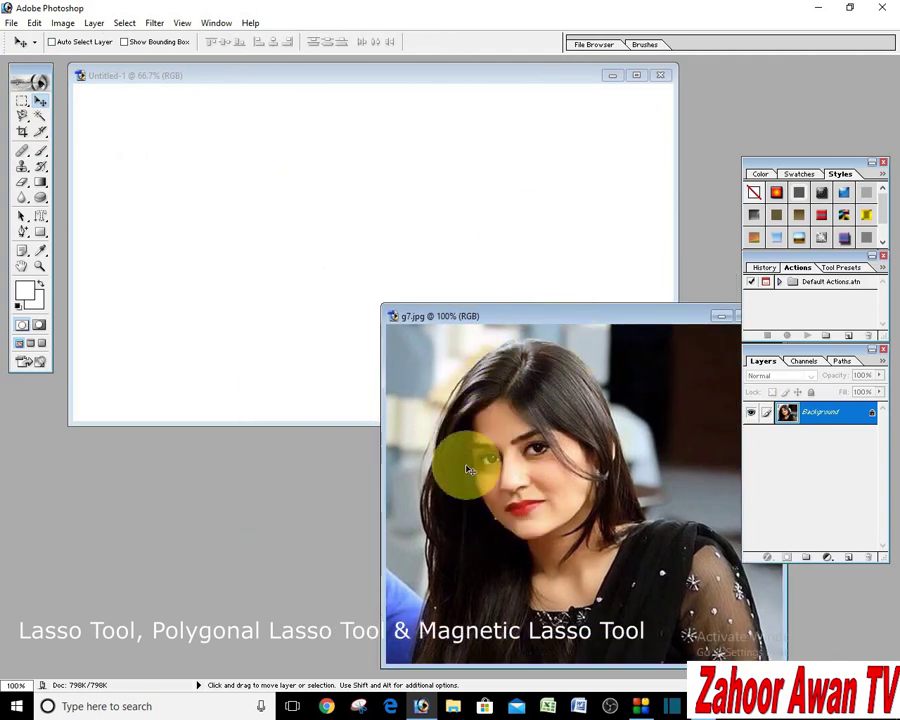
pyautogui.moveTo(506, 318); pyautogui.dragTo(394, 187)
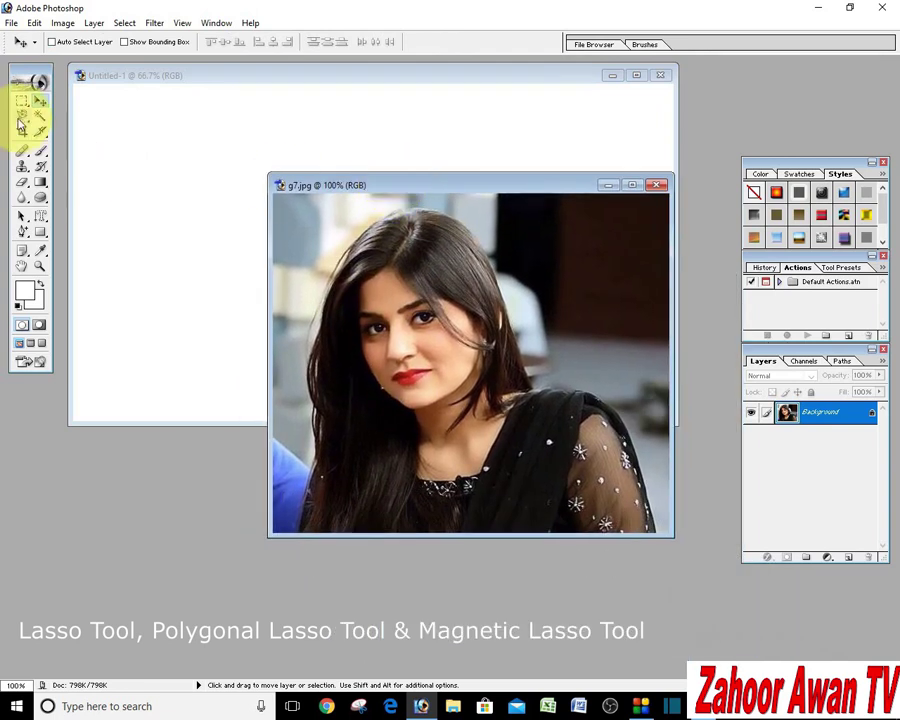
pyautogui.moveTo(26, 124); pyautogui.dragTo(68, 145)
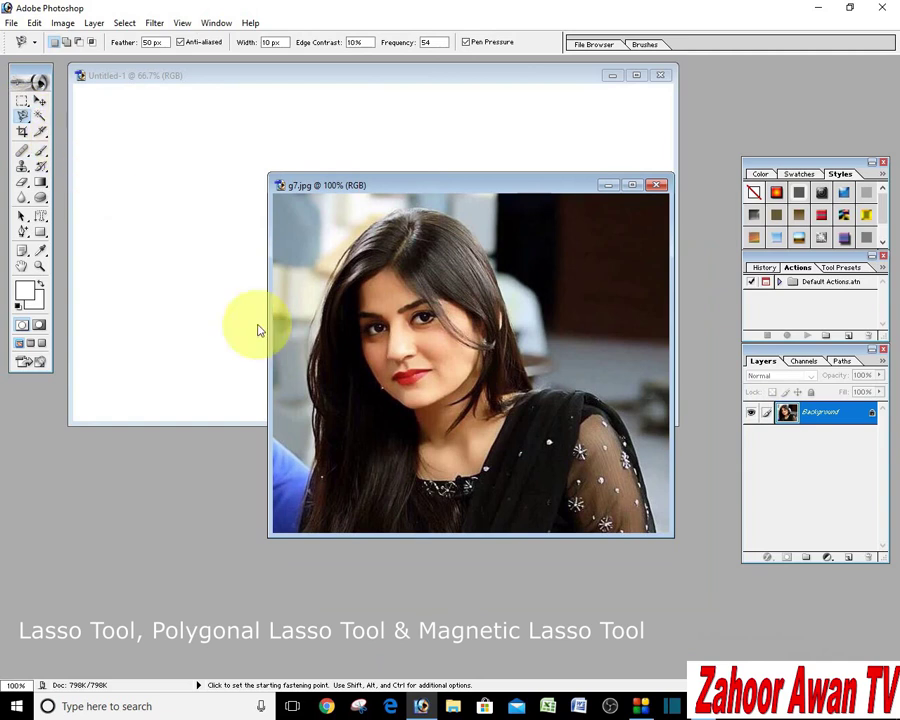
pyautogui.click(302, 518)
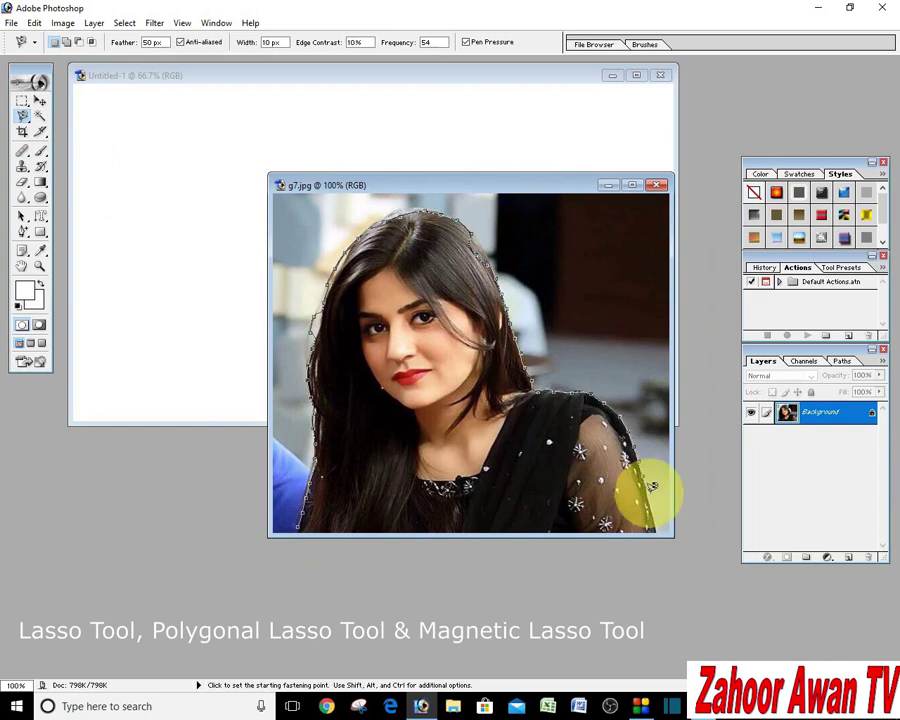
pyautogui.click(300, 520)
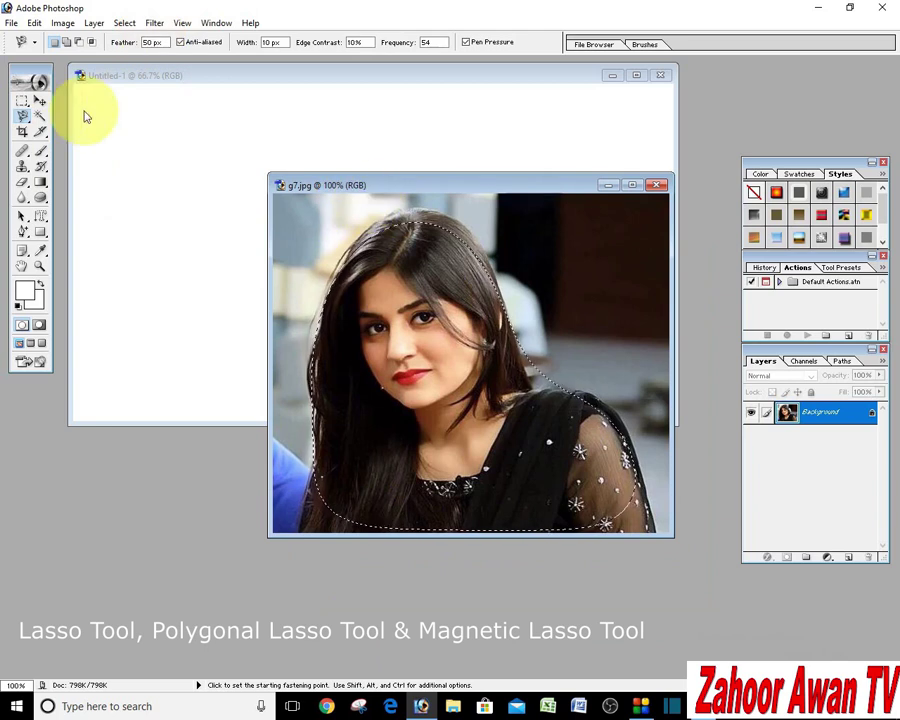
pyautogui.click(40, 100)
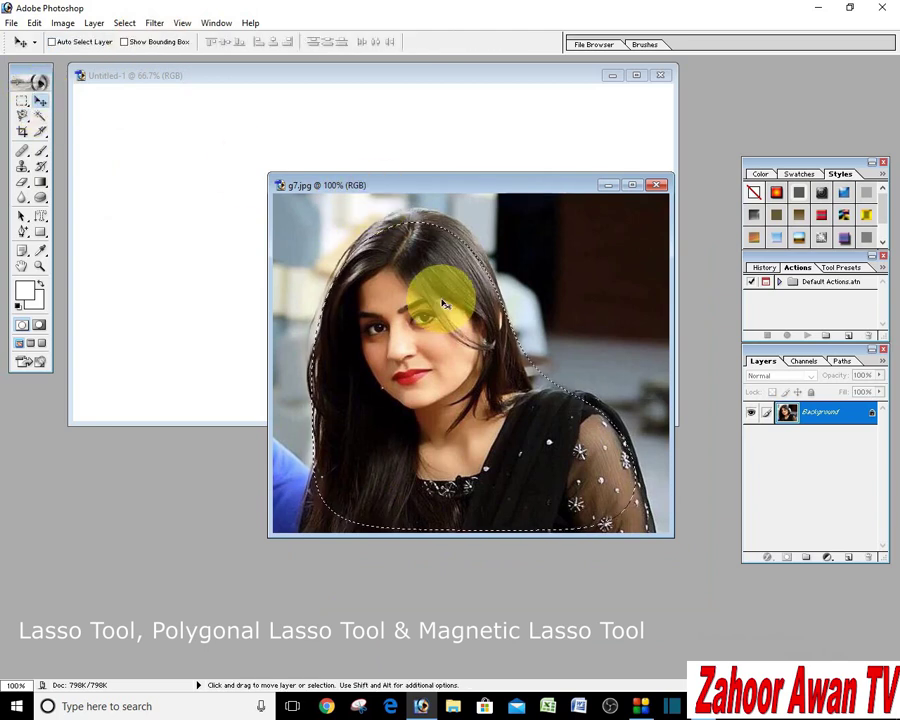
# Step: Drag the selected woman onto Untitled-1, then close g7.jpg and Untitled-1 without saving
pyautogui.moveTo(445, 305)
pyautogui.mouseDown()
pyautogui.moveTo(432, 287)
pyautogui.moveTo(243, 167)
pyautogui.moveTo(250, 145)
pyautogui.moveTo(241, 187)
pyautogui.mouseUp()
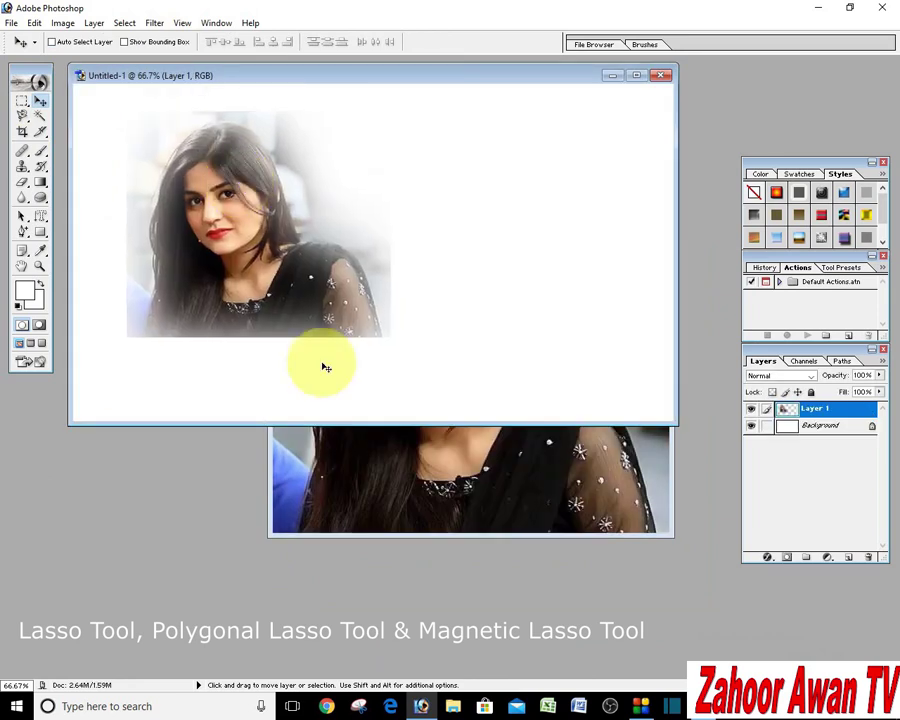
pyautogui.click(366, 442)
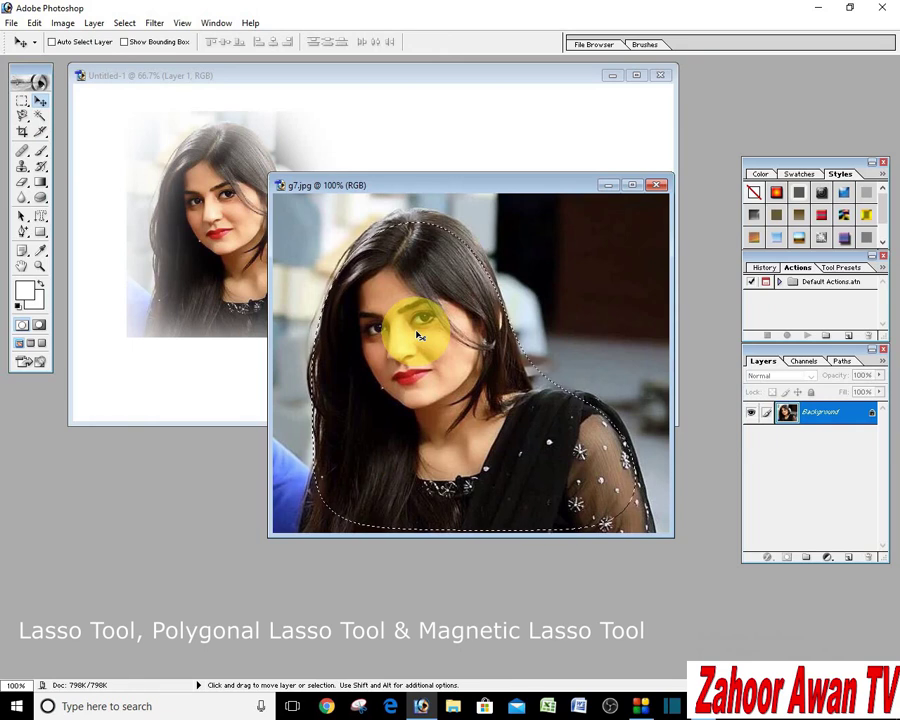
pyautogui.click(656, 185)
pyautogui.click(453, 268)
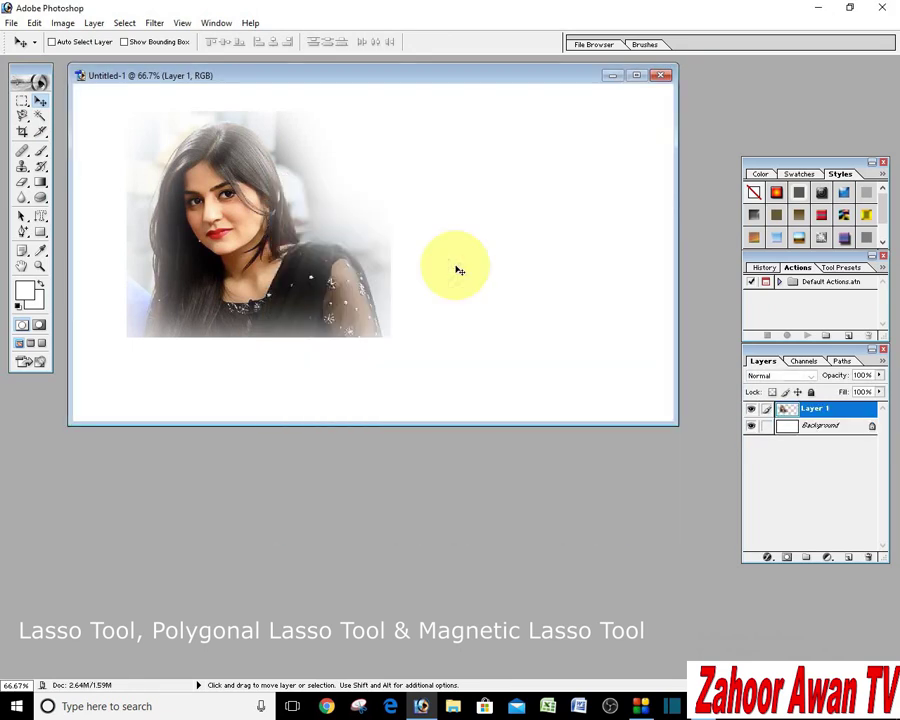
pyautogui.click(664, 77)
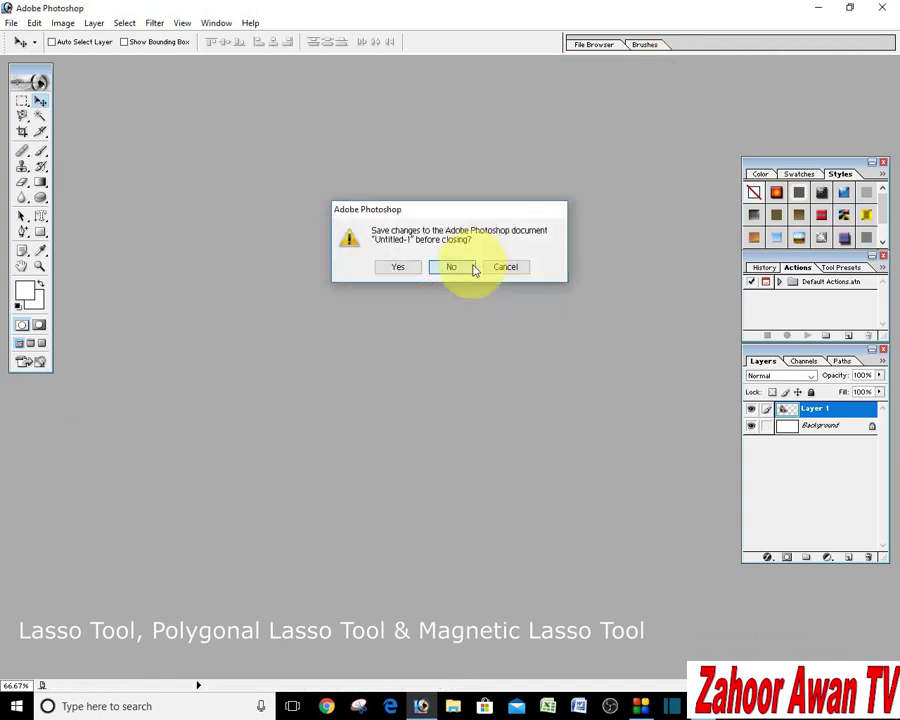
pyautogui.click(472, 266)
# Step: Open g19.jpg from the File Browser, accepting the default colour profile
pyautogui.click(602, 45)
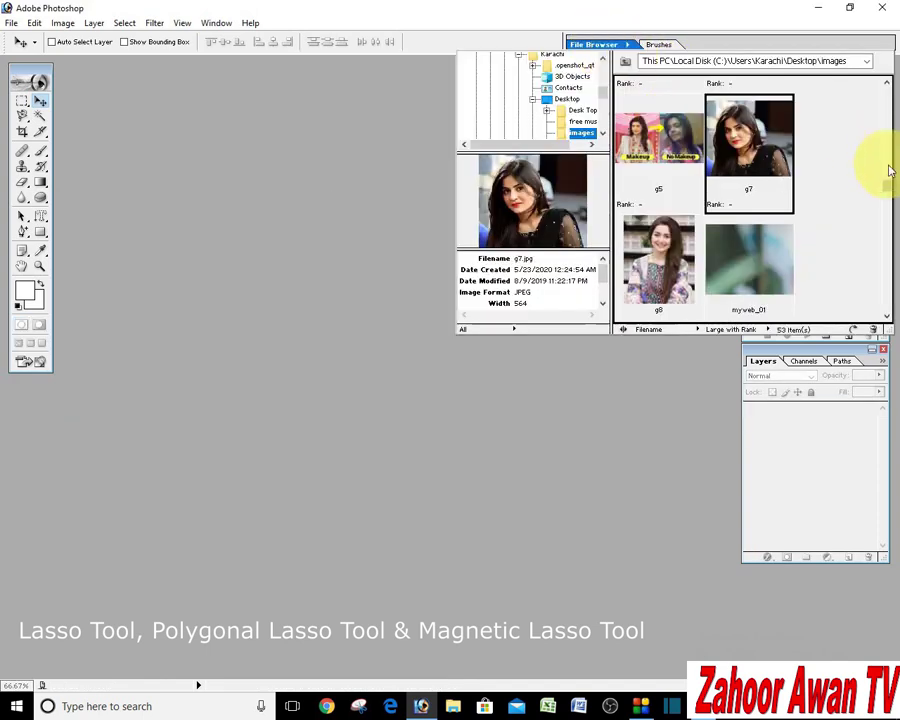
pyautogui.moveTo(888, 170); pyautogui.dragTo(887, 217)
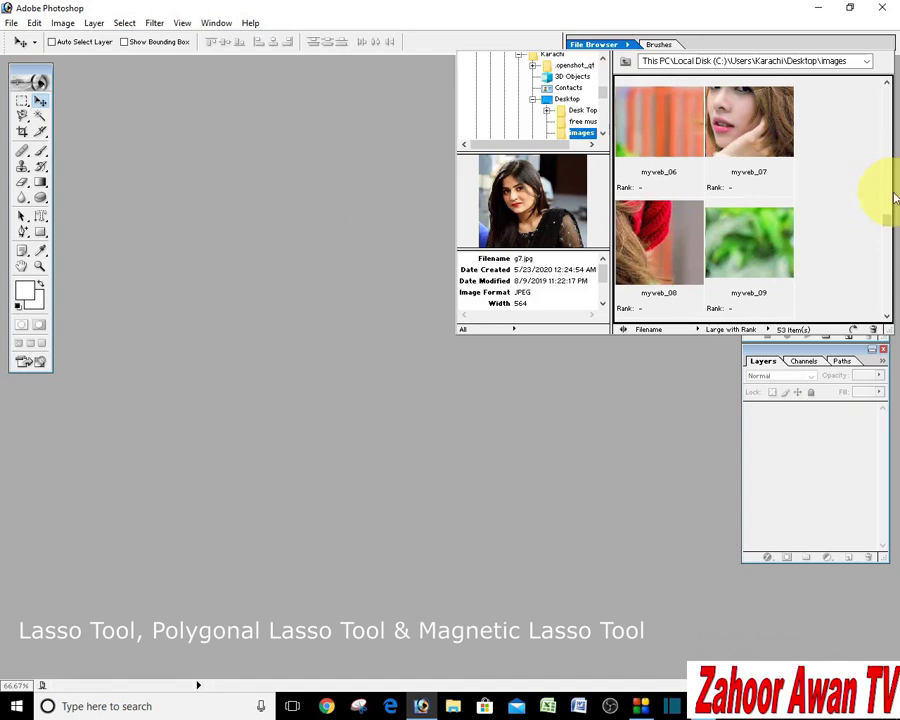
pyautogui.moveTo(886, 222); pyautogui.dragTo(886, 130)
pyautogui.doubleClick(760, 262)
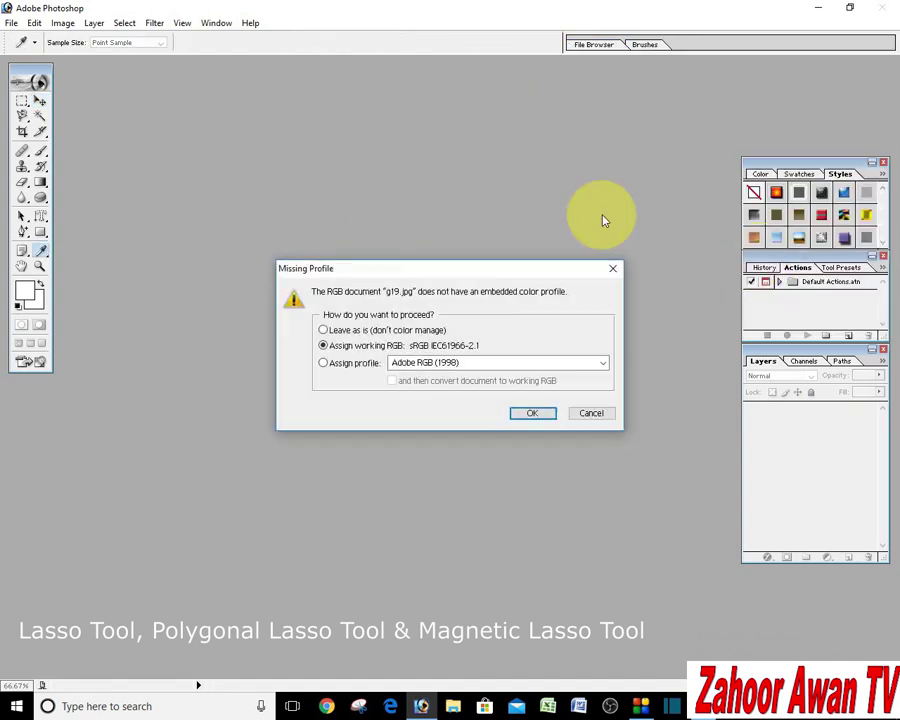
pyautogui.click(530, 414)
pyautogui.press('v')
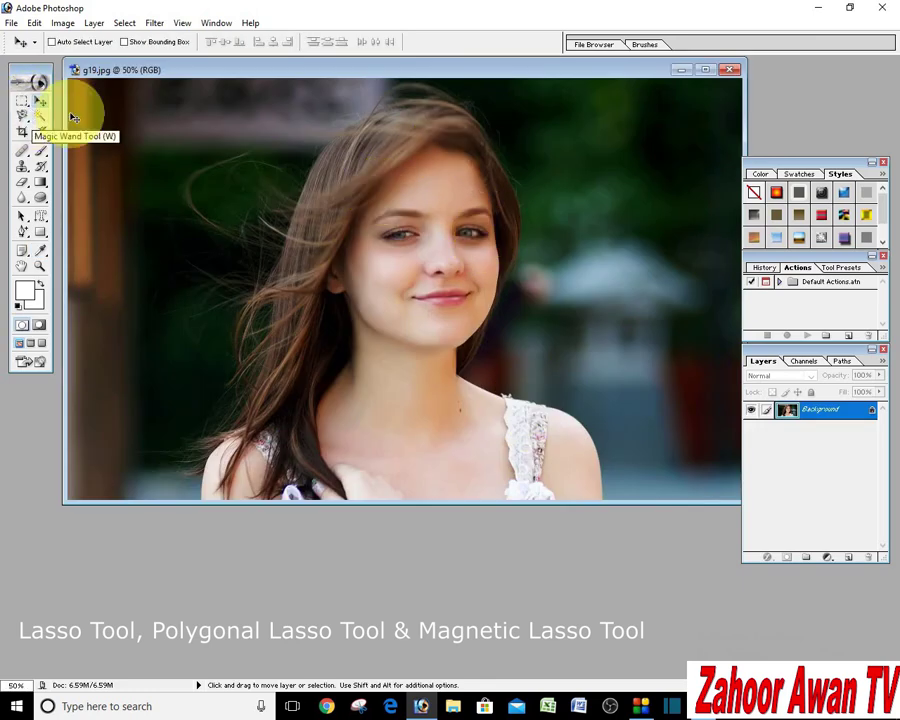
pyautogui.moveTo(92, 72); pyautogui.dragTo(114, 155)
# Step: Create a new blank white 1280 × 720 document behind the g19 photo
pyautogui.click(10, 22)
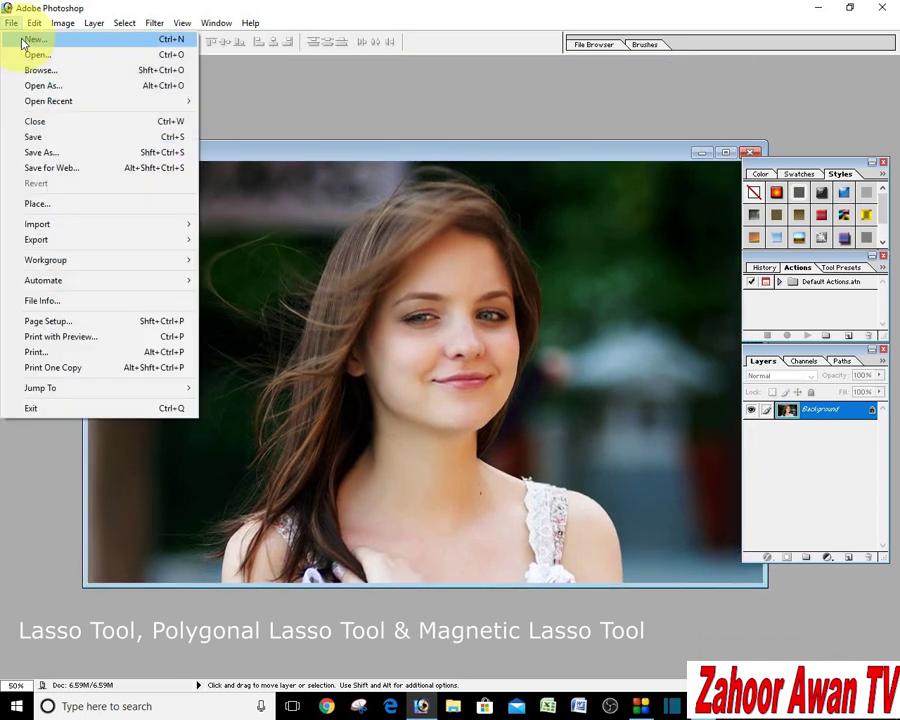
pyautogui.click(20, 38)
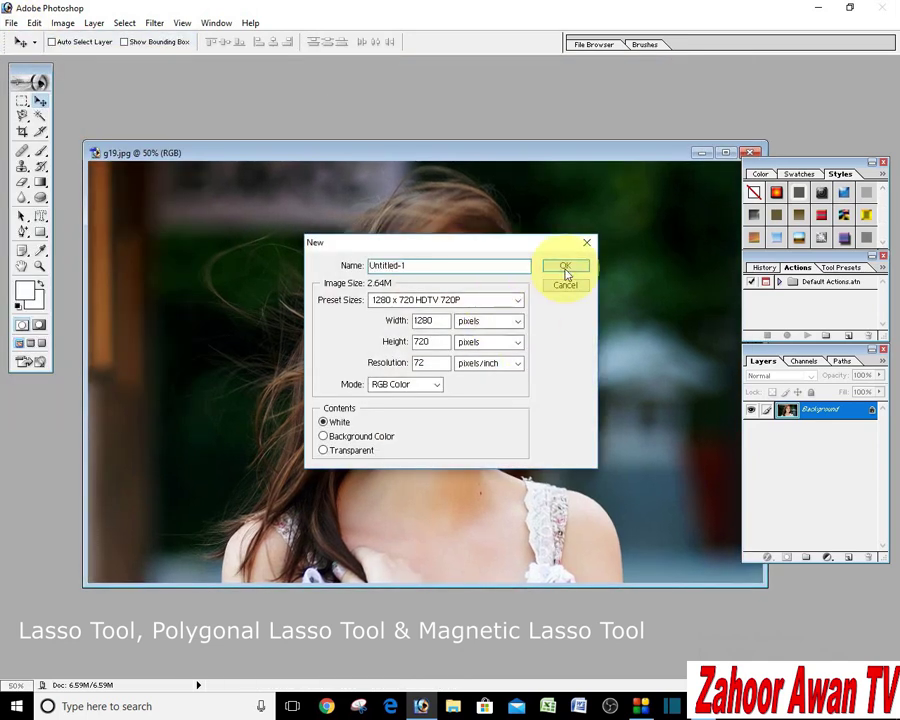
pyautogui.click(566, 273)
pyautogui.click(458, 515)
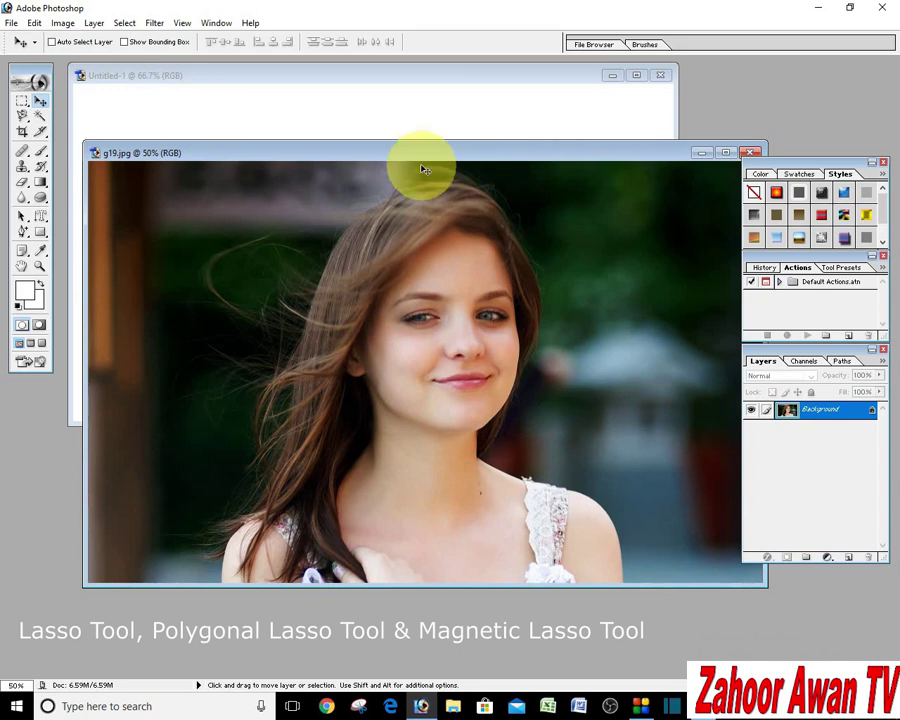
pyautogui.moveTo(24, 121); pyautogui.dragTo(58, 141)
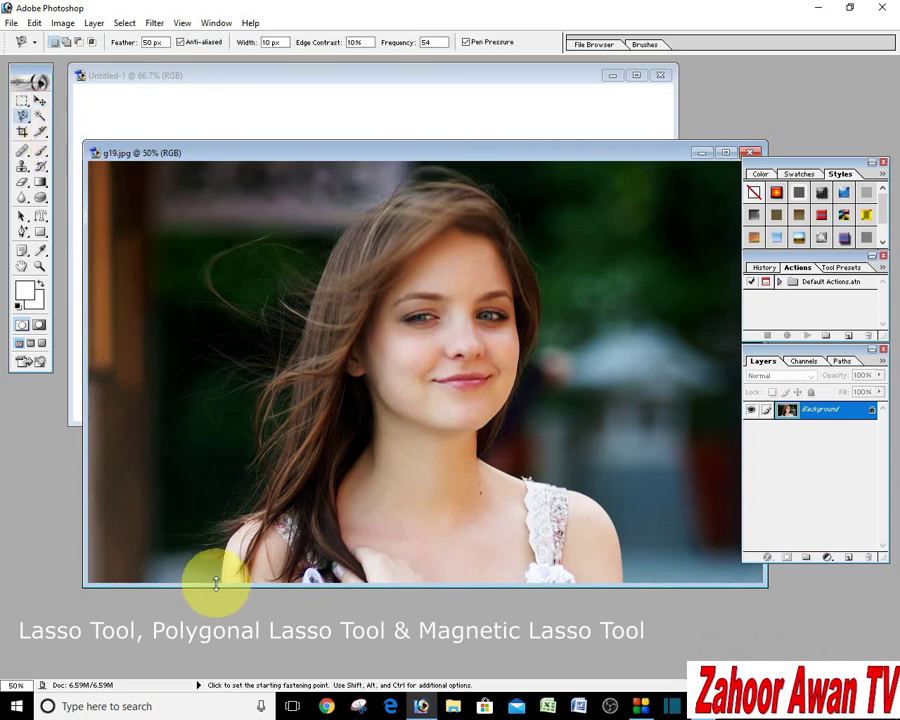
# Step: Lasso the girl with 50 px feather, invert the selection, and delete the background to white
pyautogui.click(221, 571)
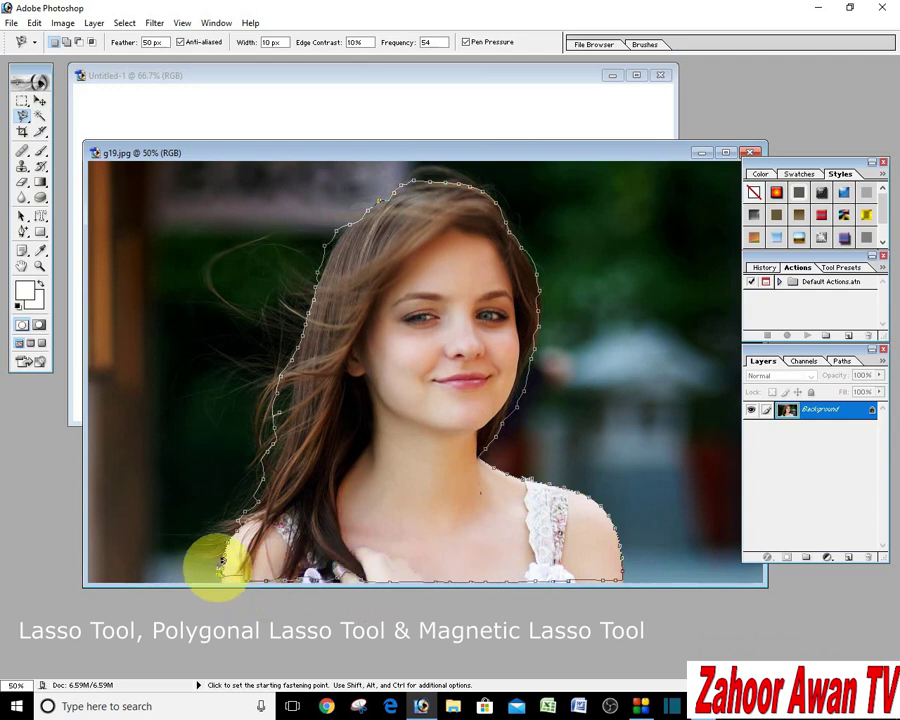
pyautogui.click(222, 561)
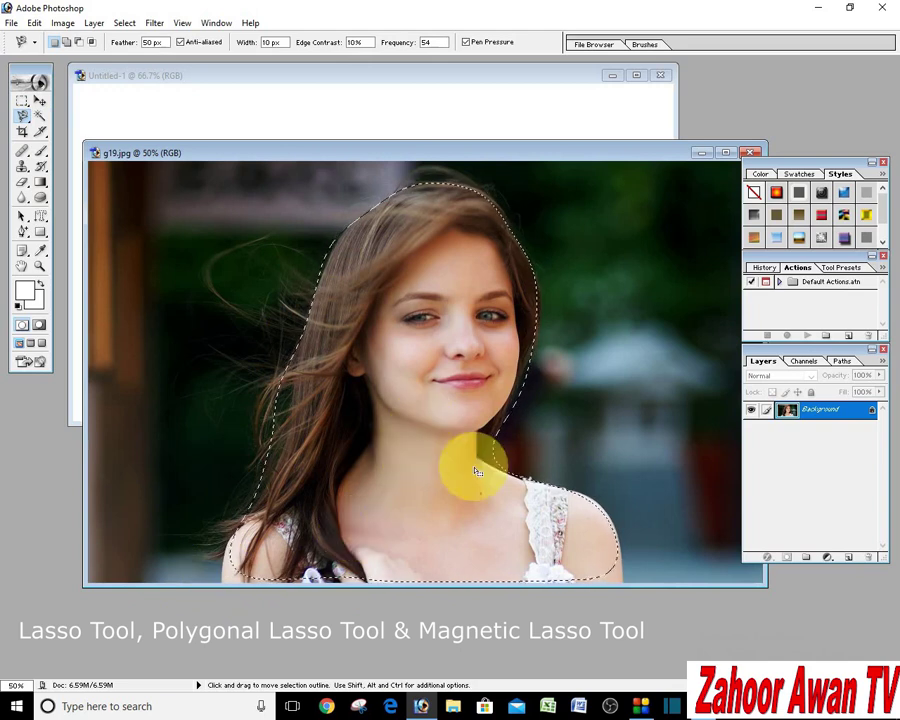
pyautogui.click(124, 23)
pyautogui.click(168, 86)
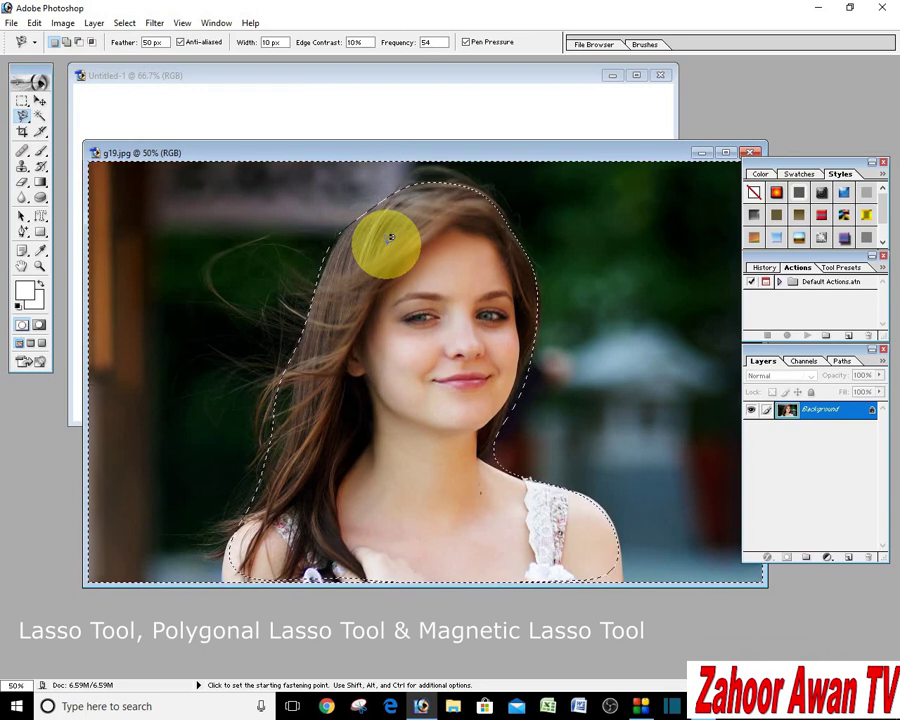
pyautogui.press('Delete')
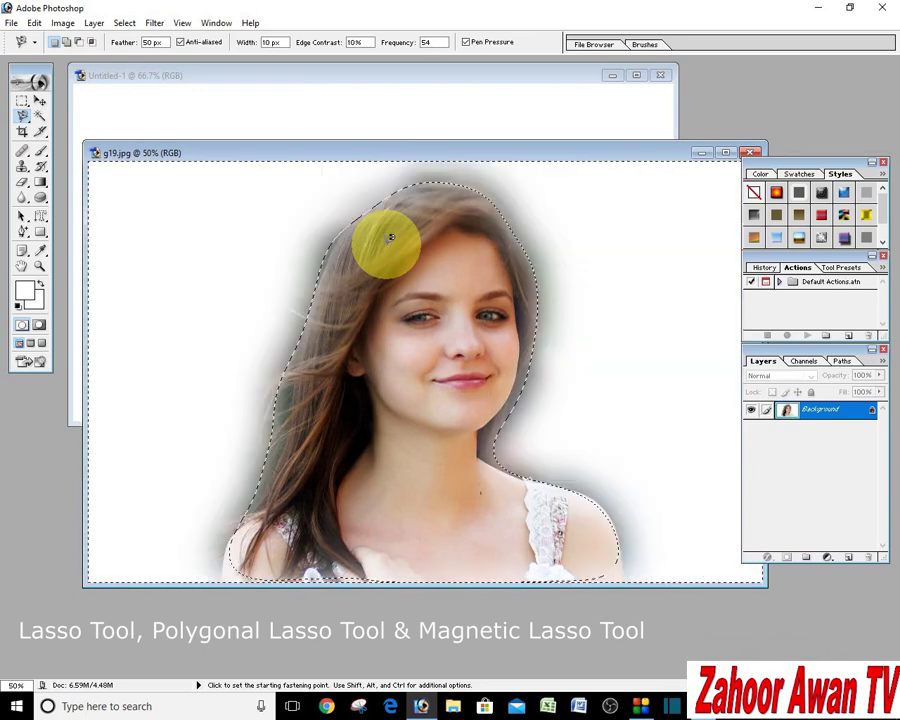
pyautogui.moveTo(436, 157); pyautogui.dragTo(424, 303)
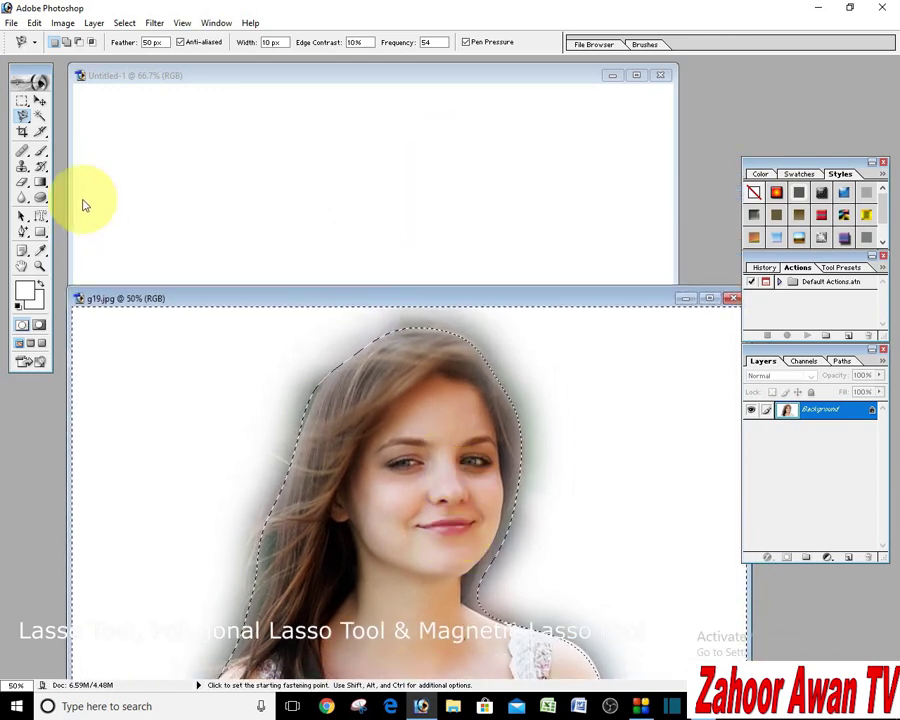
# Step: Drag the faded girl cutout from g19.jpg onto Untitled-1 and nudge it into place
pyautogui.click(40, 101)
pyautogui.moveTo(386, 443)
pyautogui.mouseDown()
pyautogui.moveTo(297, 197)
pyautogui.moveTo(296, 240)
pyautogui.moveTo(296, 229)
pyautogui.mouseUp()
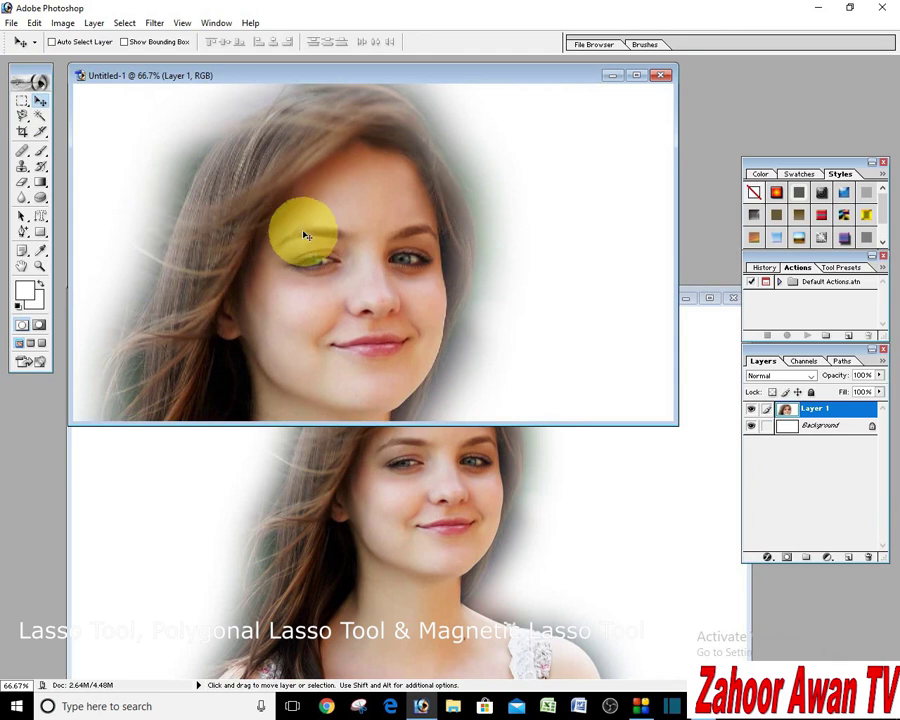
pyautogui.moveTo(306, 235); pyautogui.dragTo(375, 288)
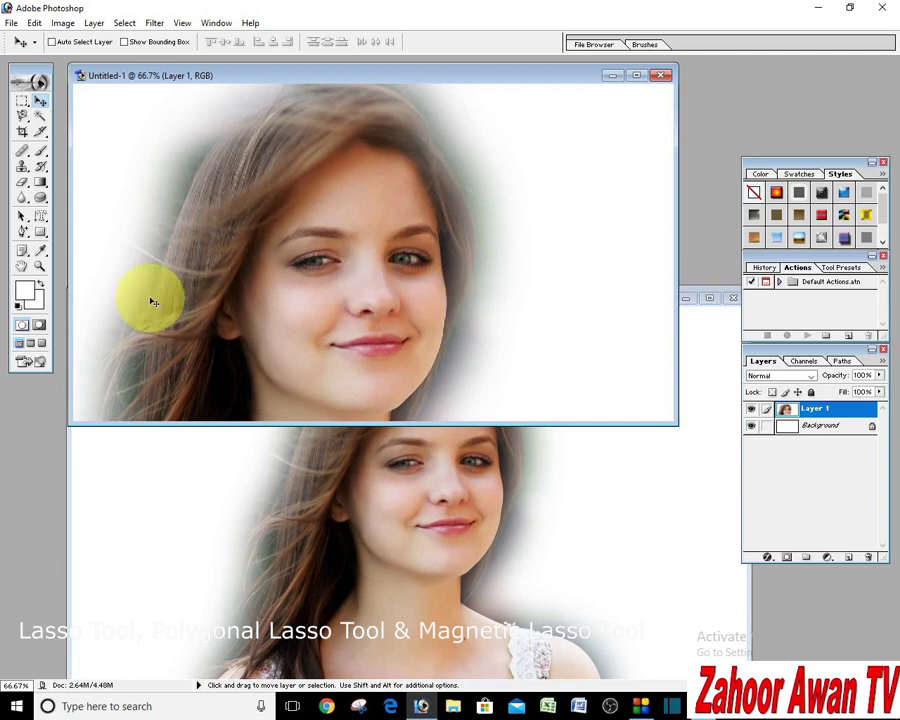
# Step: Browse the lasso variants, then select the Magic Wand tool
pyautogui.click(27, 124)
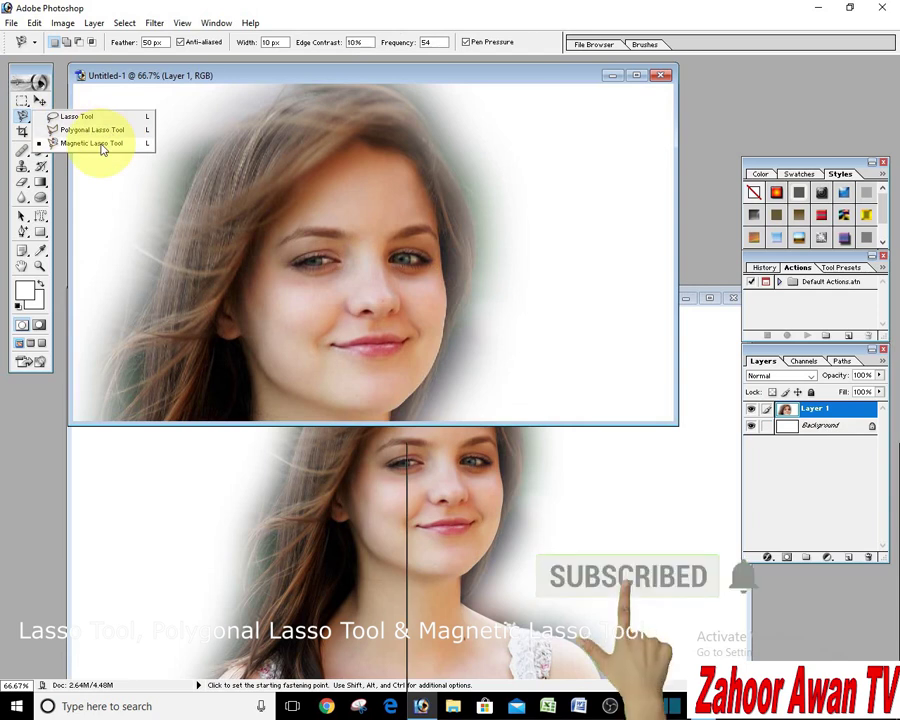
pyautogui.click(70, 218)
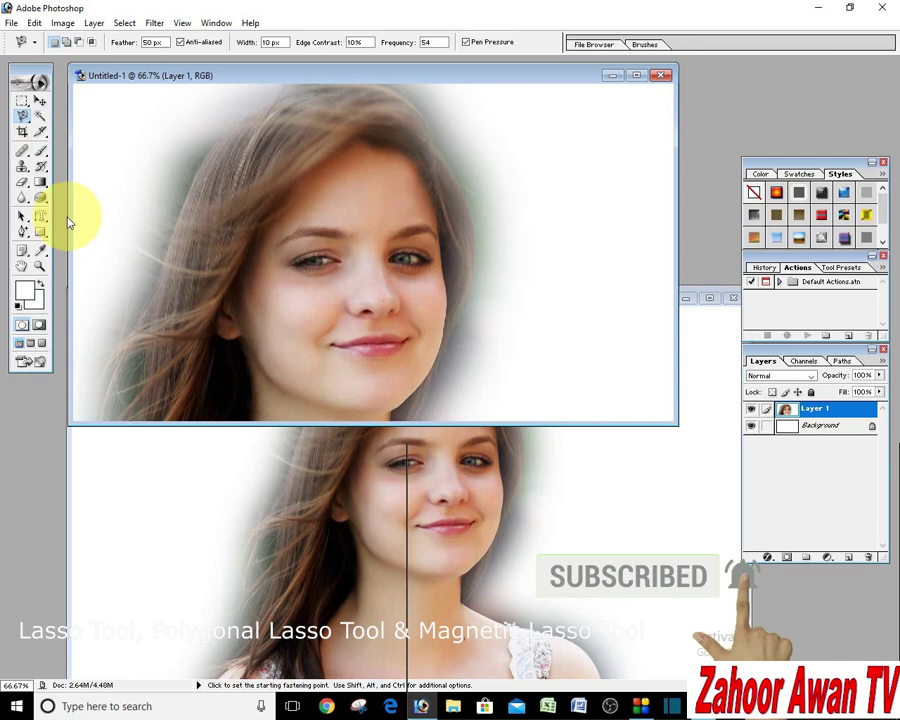
pyautogui.click(40, 117)
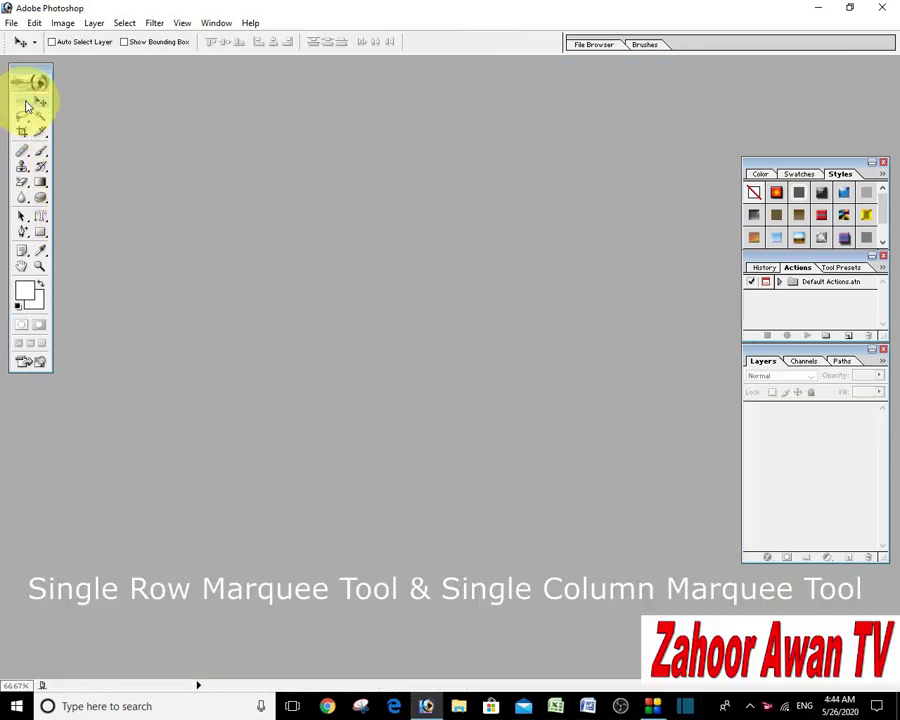
pyautogui.click(22, 100)
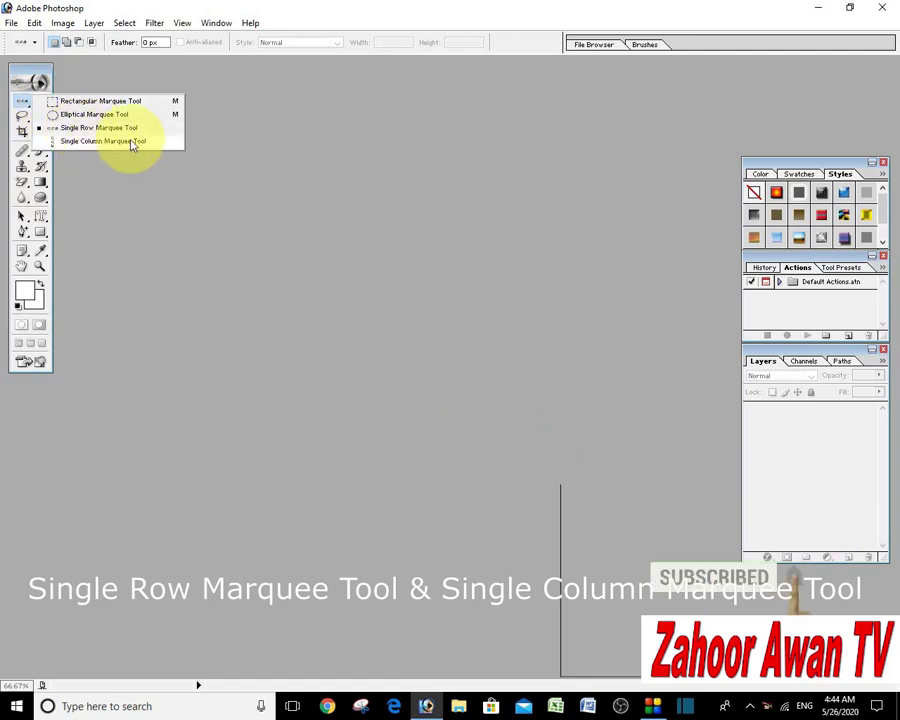
# Step: Open canada.jpg from the File Browser, confirming the colour profile
pyautogui.click(176, 210)
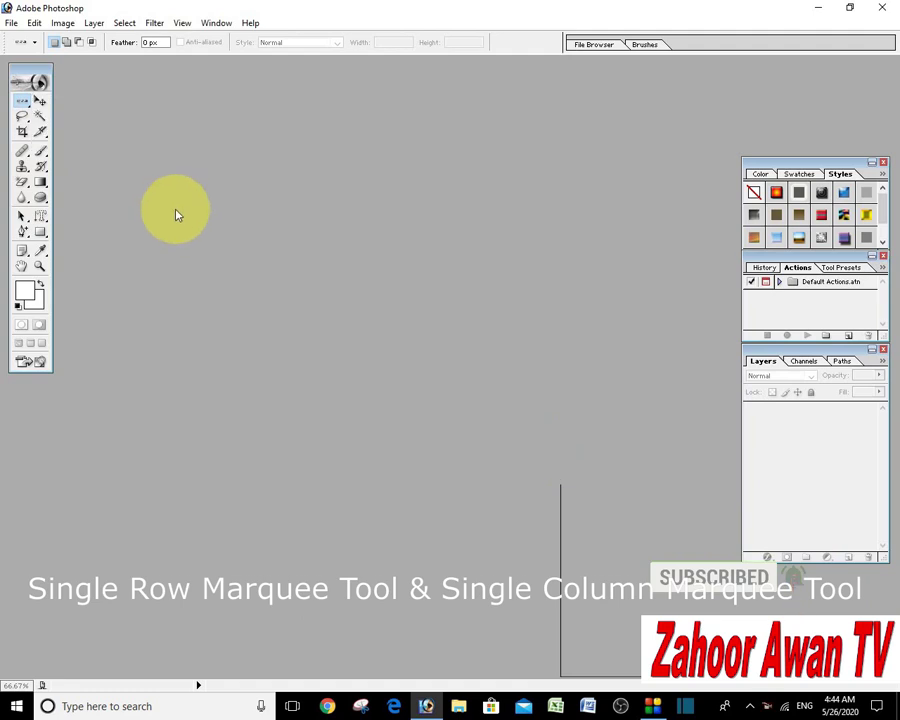
pyautogui.click(612, 47)
pyautogui.doubleClick(548, 182)
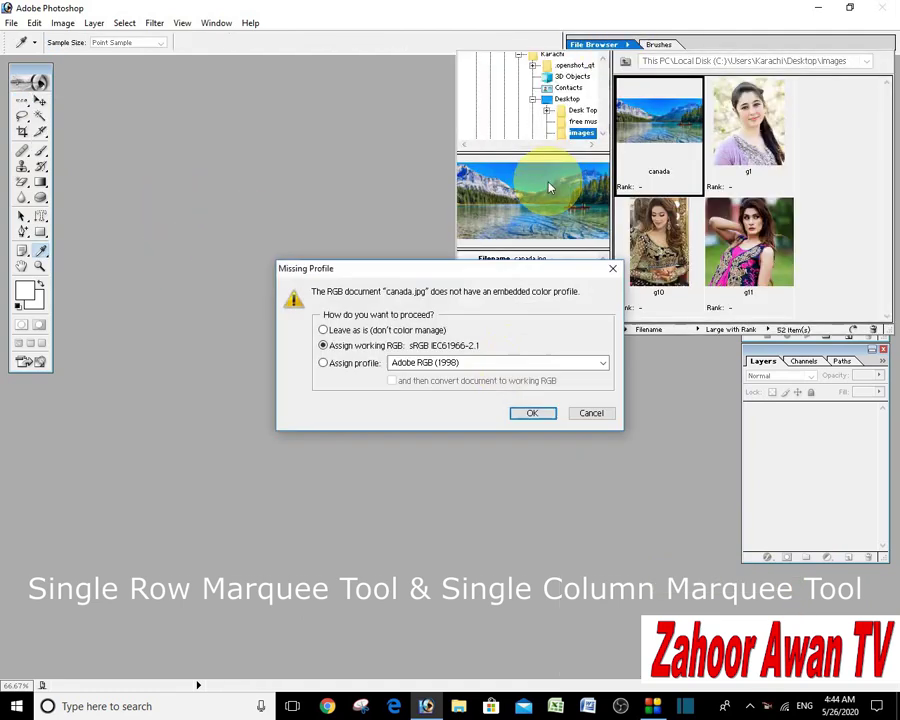
pyautogui.click(530, 411)
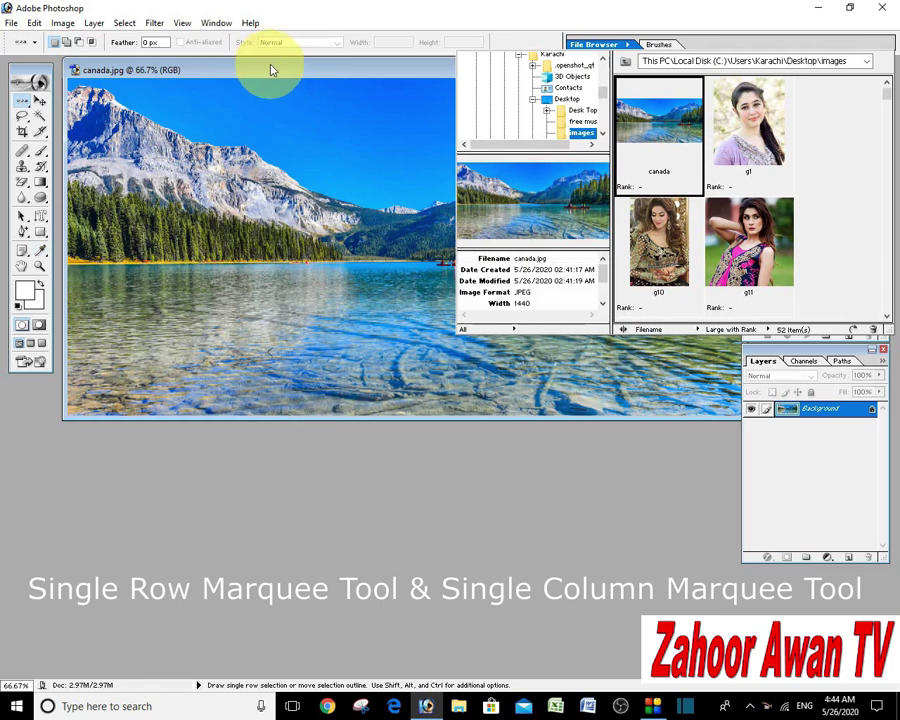
pyautogui.moveTo(270, 70); pyautogui.dragTo(276, 306)
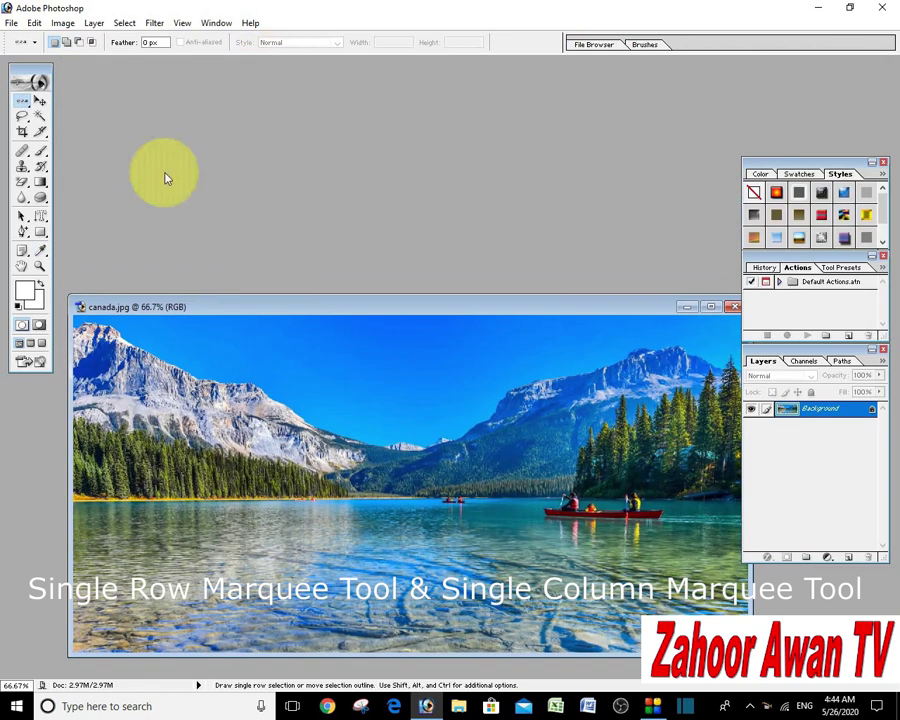
# Step: Create a new blank white 1280 × 720 document alongside the canada photo
pyautogui.click(15, 27)
pyautogui.click(28, 37)
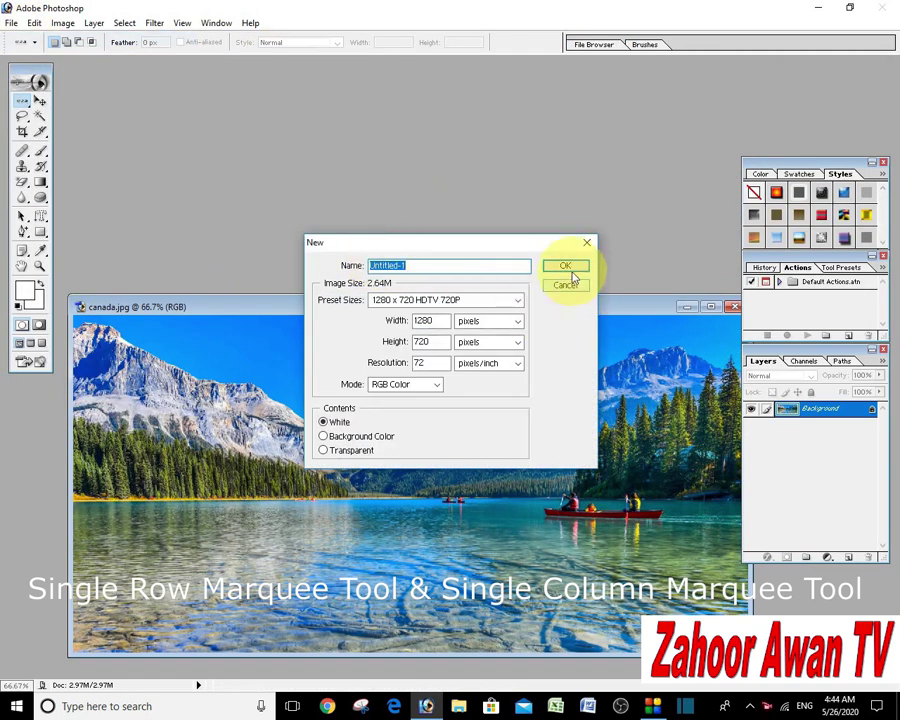
pyautogui.click(566, 267)
pyautogui.click(442, 466)
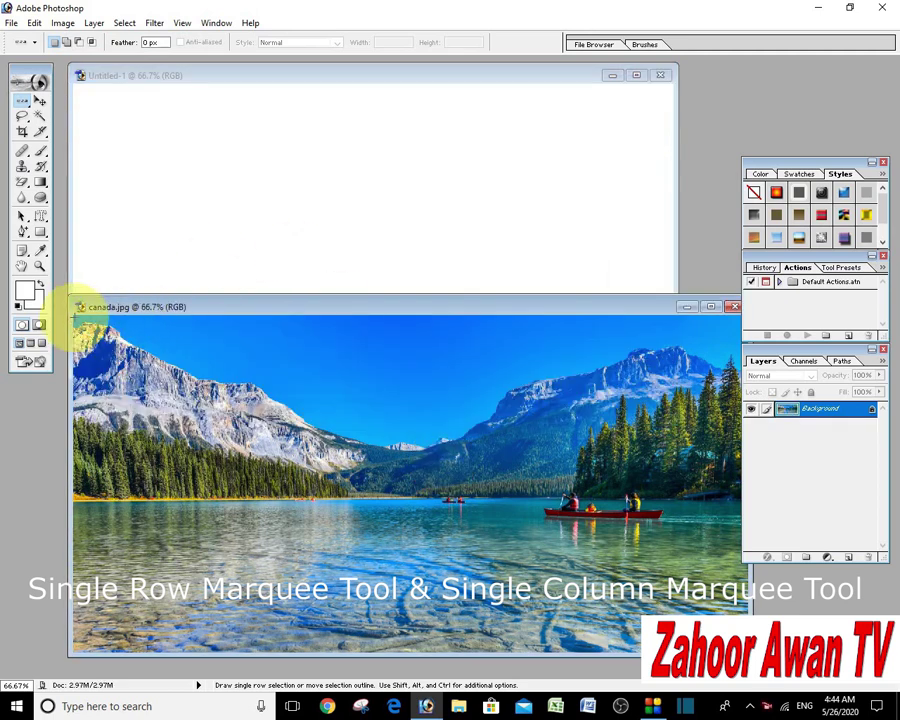
pyautogui.click(24, 101)
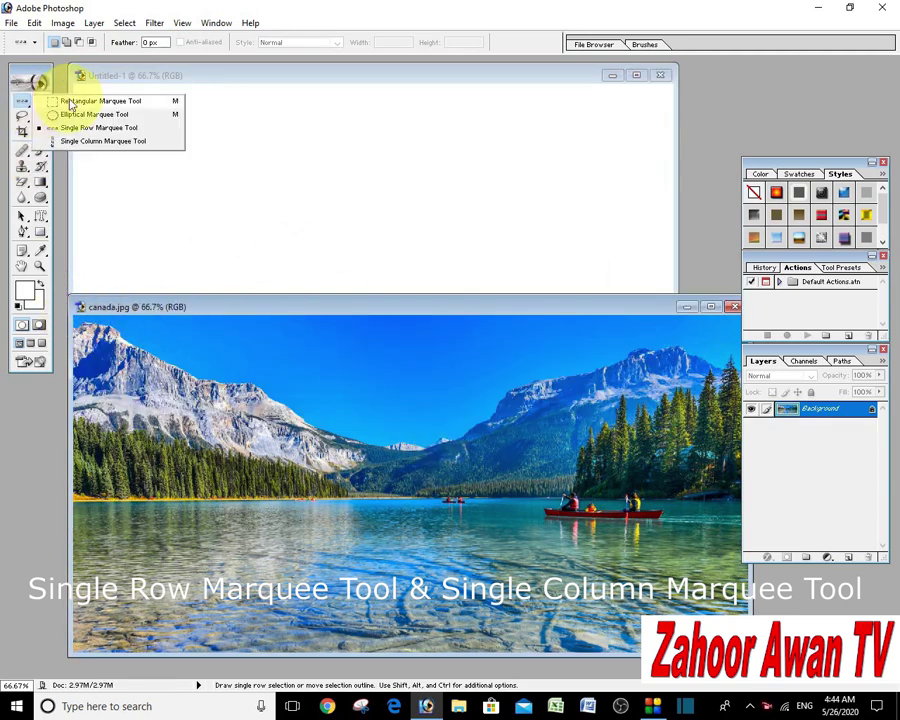
# Step: Select the mountains and sky down to the waterline and drag them onto Untitled-1
pyautogui.click(71, 104)
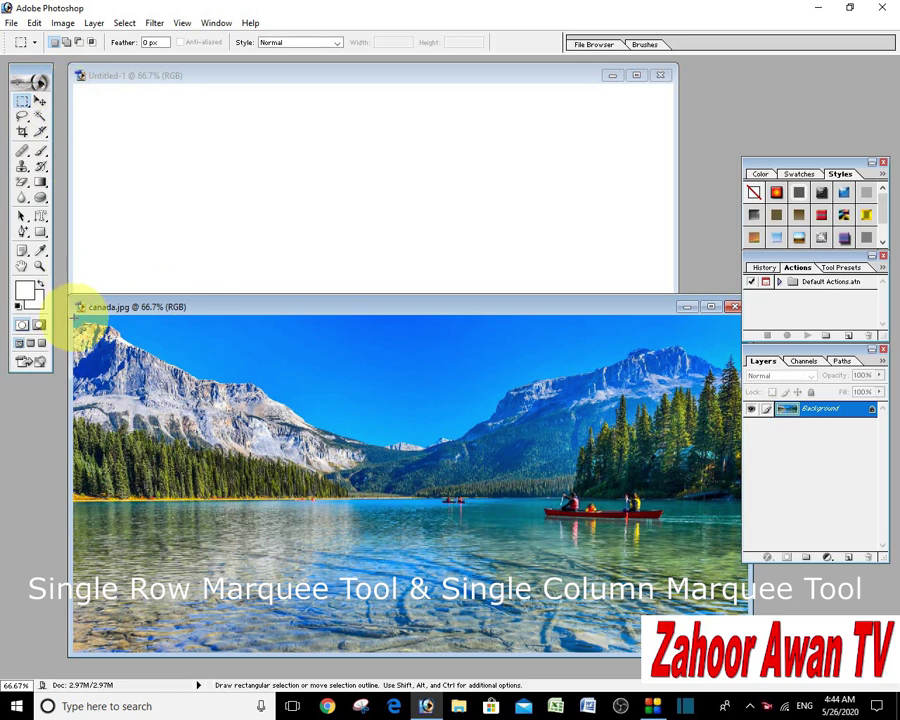
pyautogui.moveTo(75, 318); pyautogui.dragTo(744, 508)
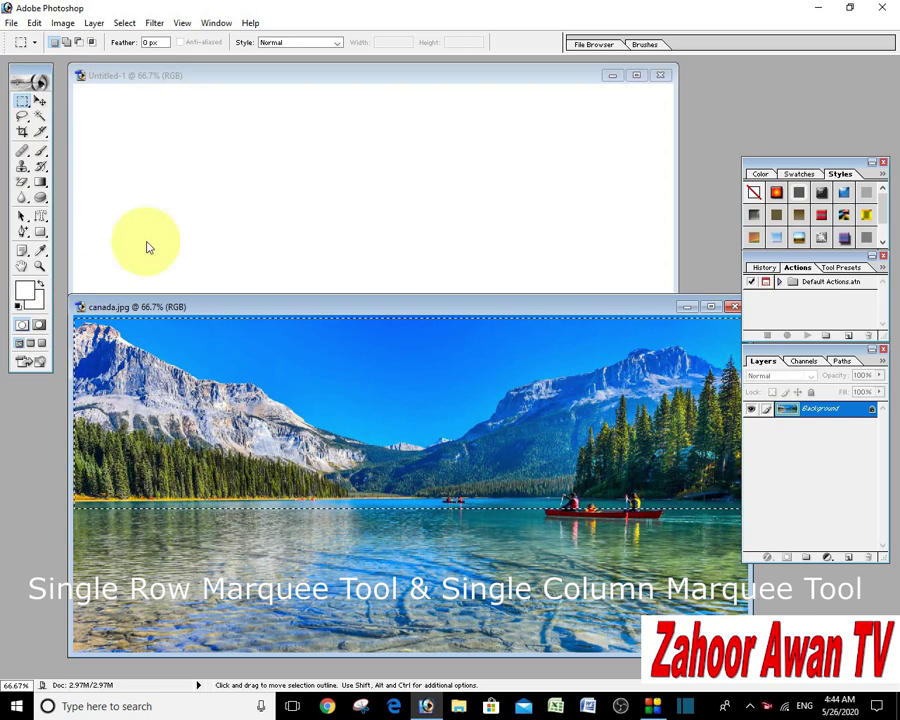
pyautogui.click(40, 100)
pyautogui.moveTo(230, 368); pyautogui.dragTo(240, 146)
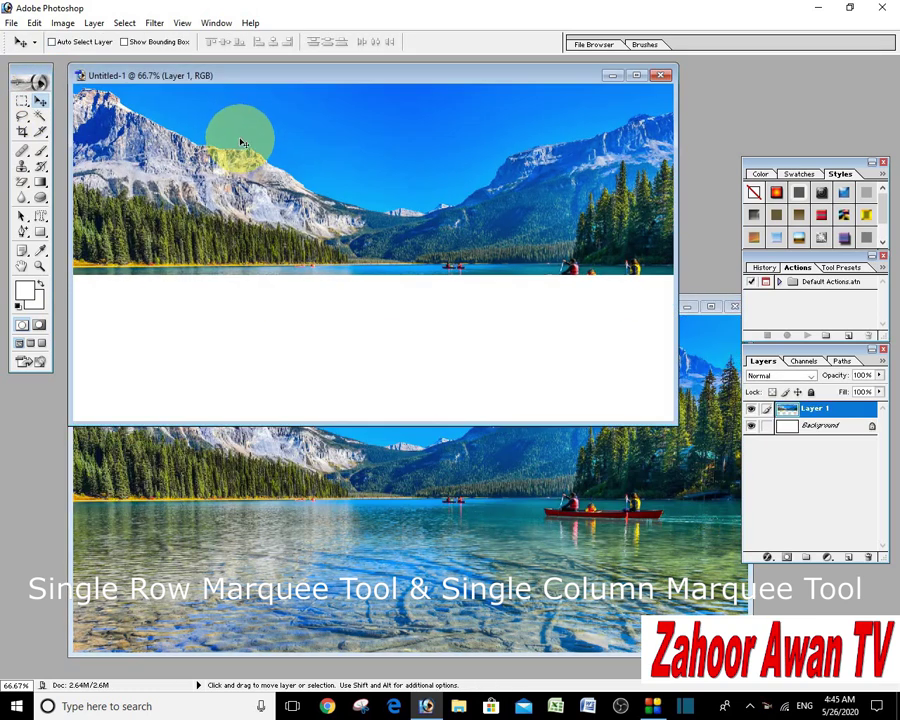
# Step: Deselect canada.jpg and make a Single Row Marquee selection along the shoreline
pyautogui.click(290, 448)
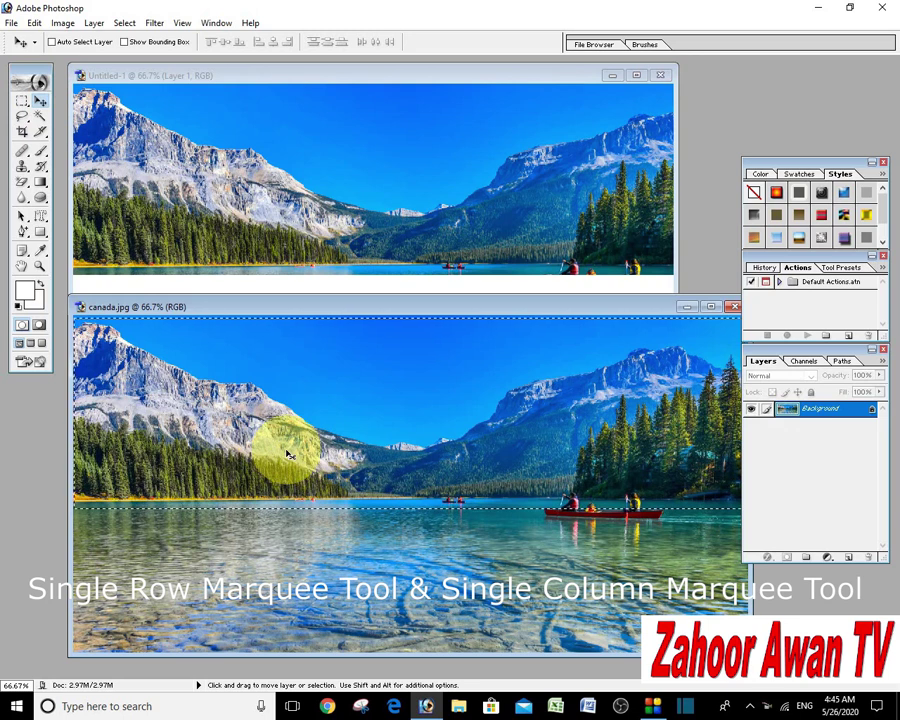
pyautogui.moveTo(287, 455); pyautogui.dragTo(290, 396)
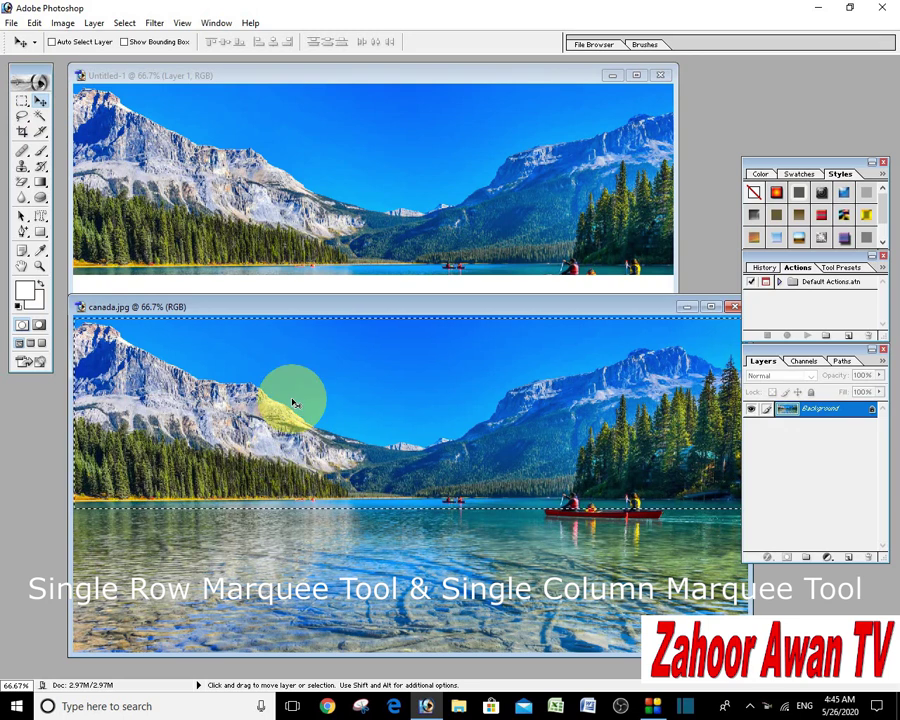
pyautogui.hotkey('ctrl', 'd')
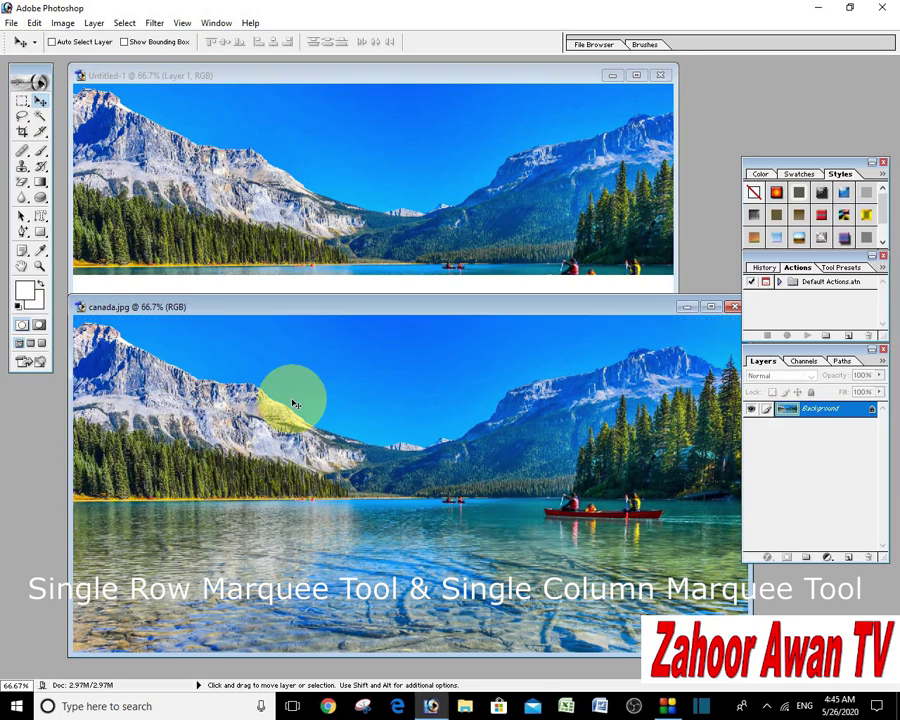
pyautogui.moveTo(315, 305); pyautogui.dragTo(302, 212)
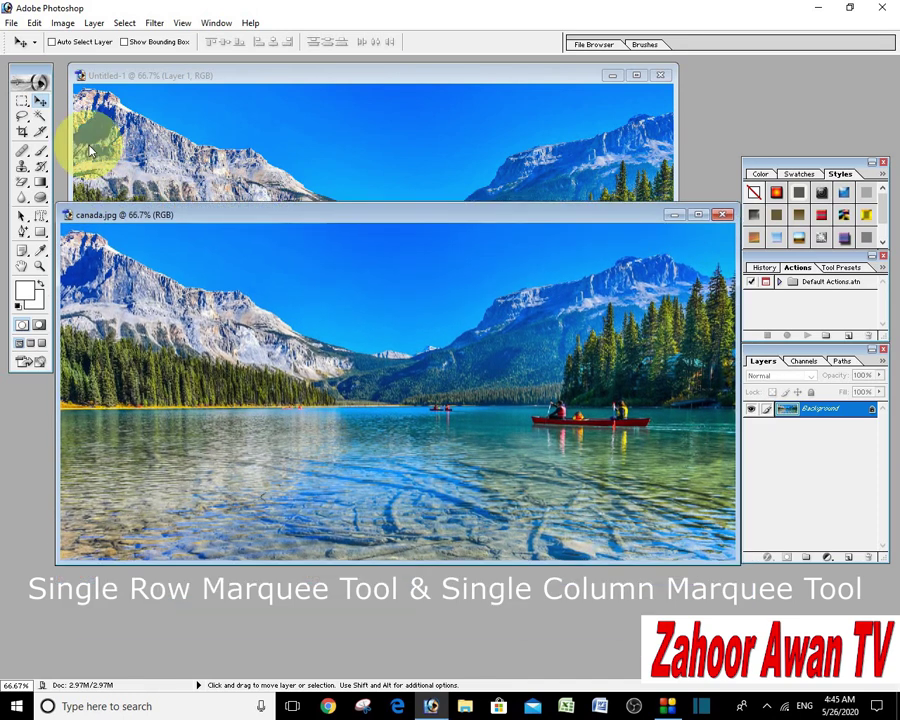
pyautogui.moveTo(22, 100); pyautogui.dragTo(60, 90)
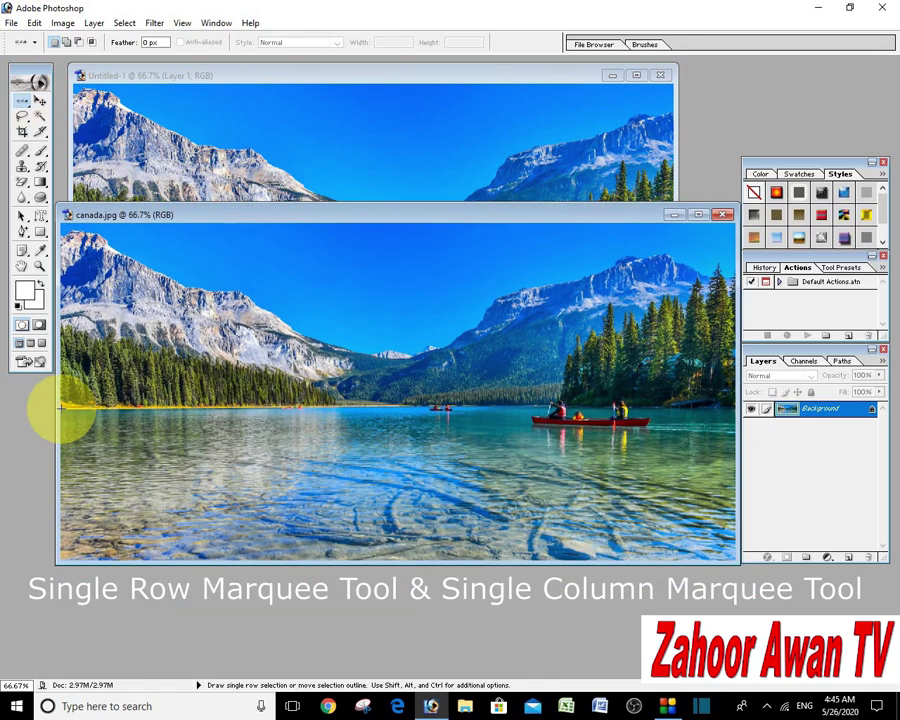
pyautogui.click(61, 407)
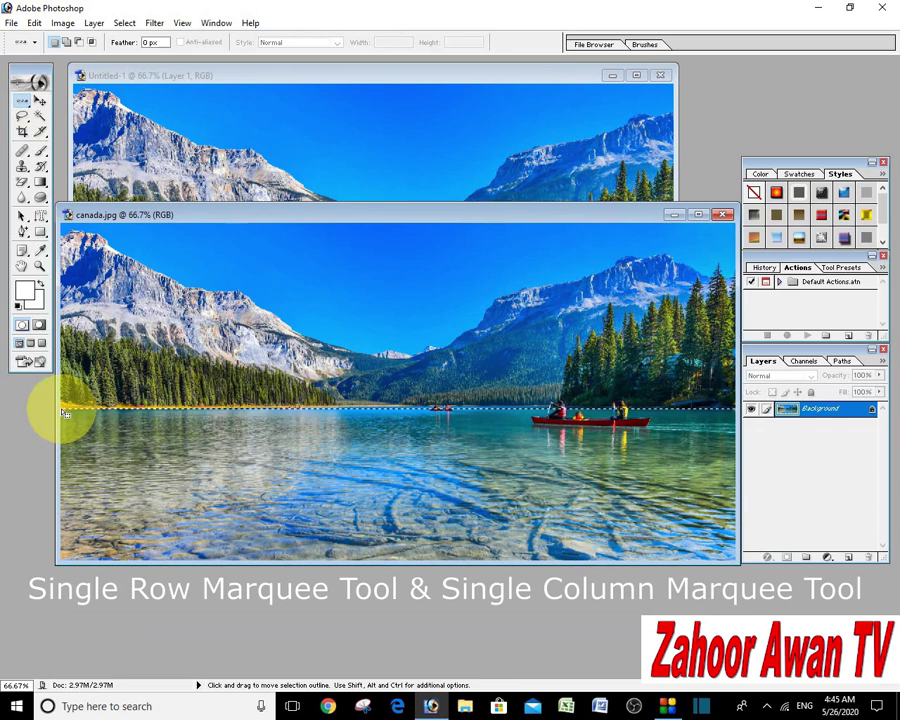
pyautogui.hotkey('ctrl', 'd')
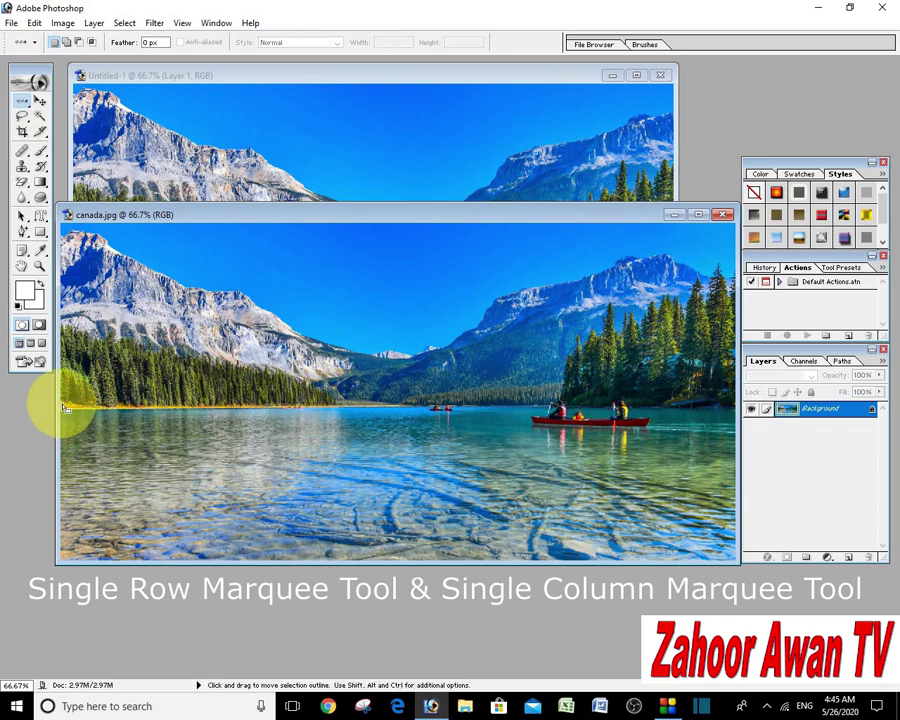
pyautogui.click(64, 407)
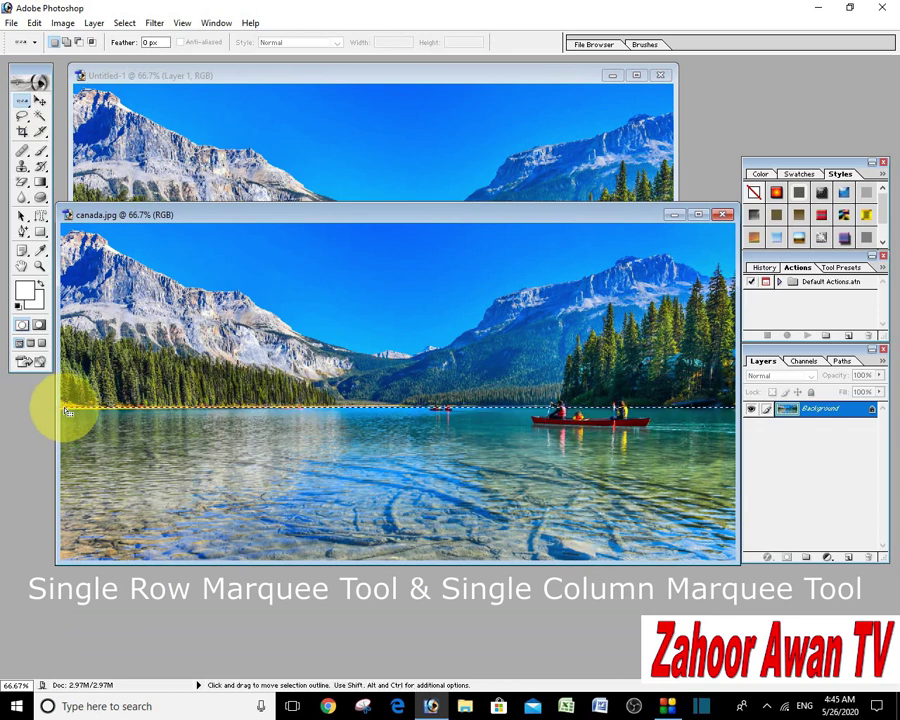
# Step: Stretch the row selection up to the top of the photo with Transform Selection
pyautogui.rightClick(322, 411)
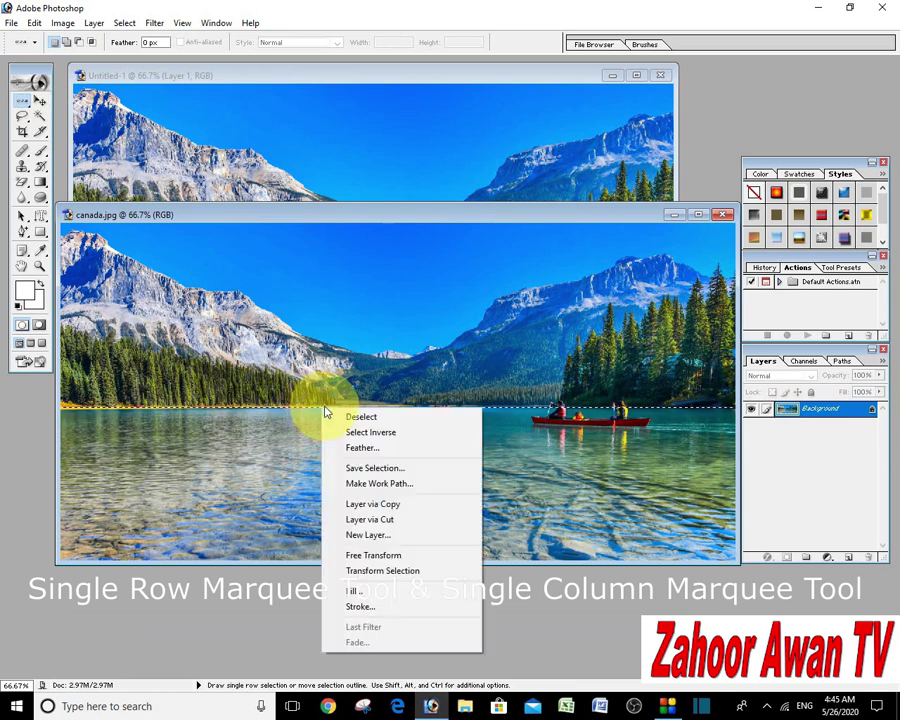
pyautogui.click(401, 580)
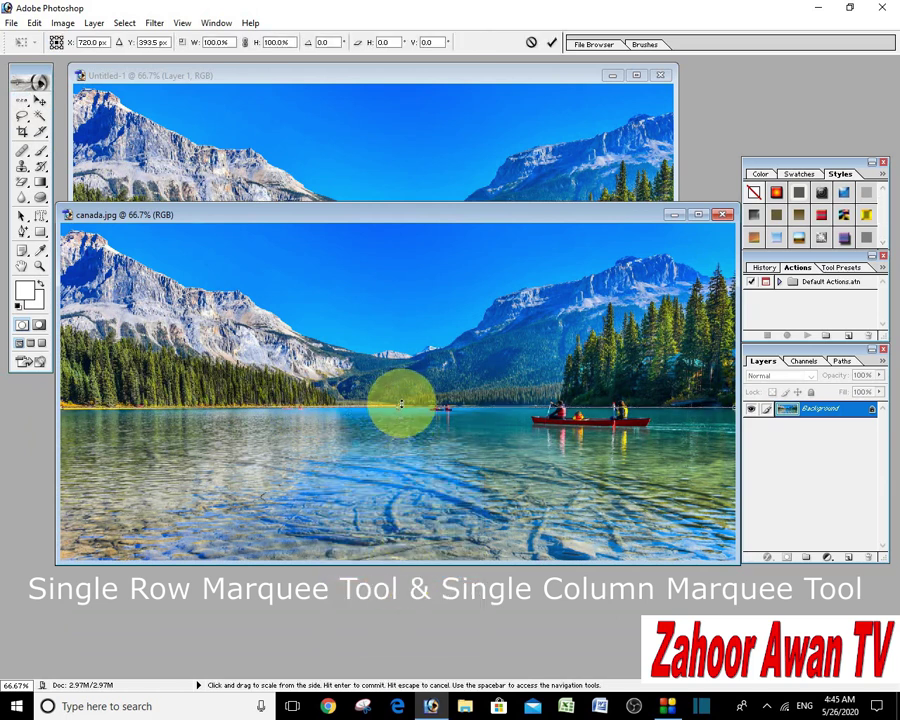
pyautogui.moveTo(400, 404); pyautogui.dragTo(399, 225)
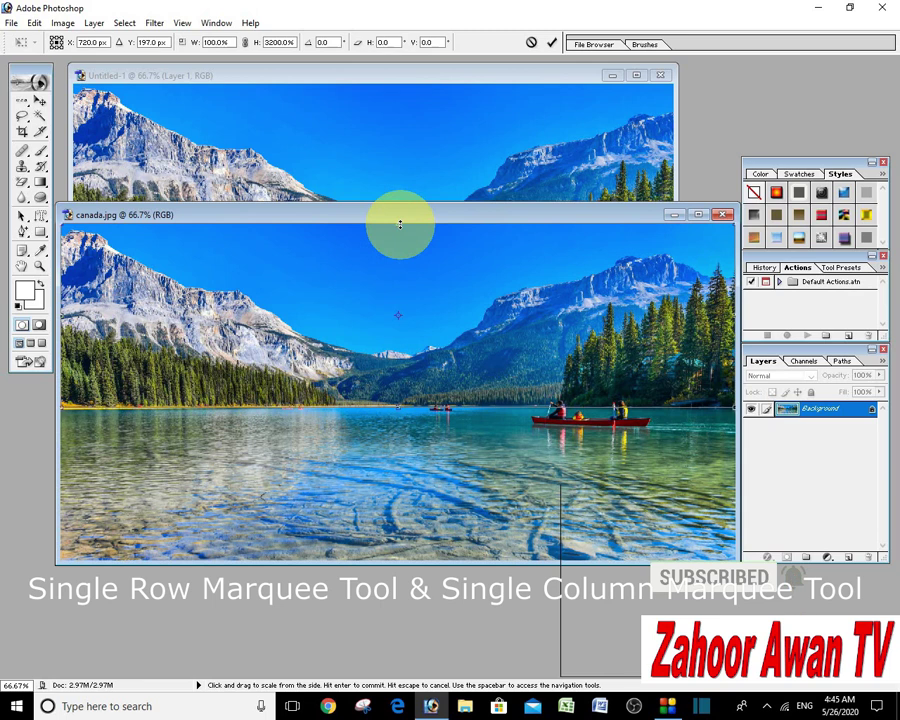
pyautogui.press('Return')
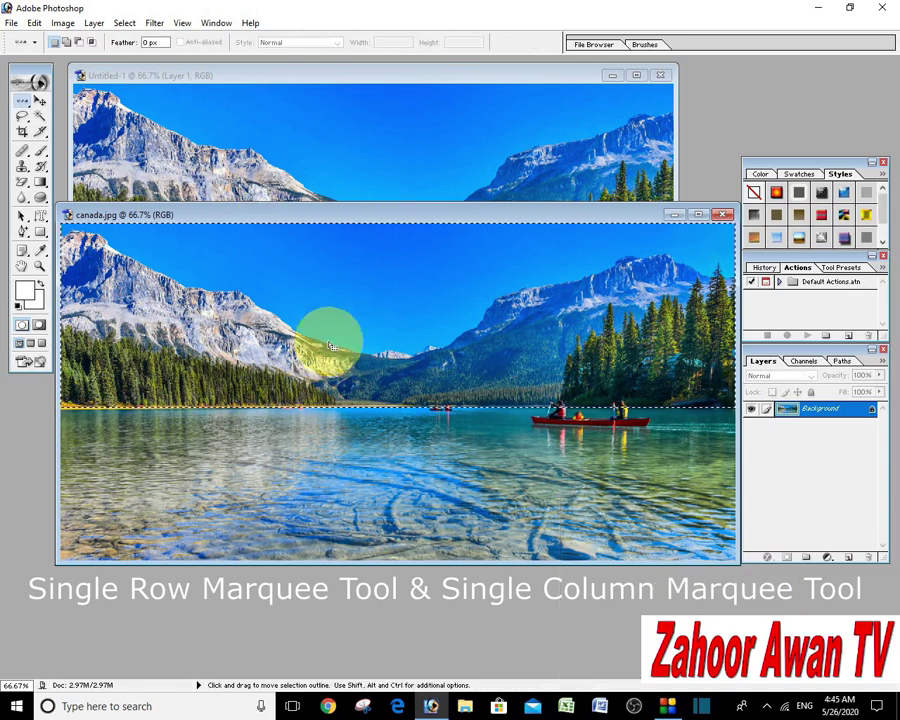
# Step: Free Transform the selected upper area, flipping it upside down and stretching it to the top edge
pyautogui.rightClick(398, 229)
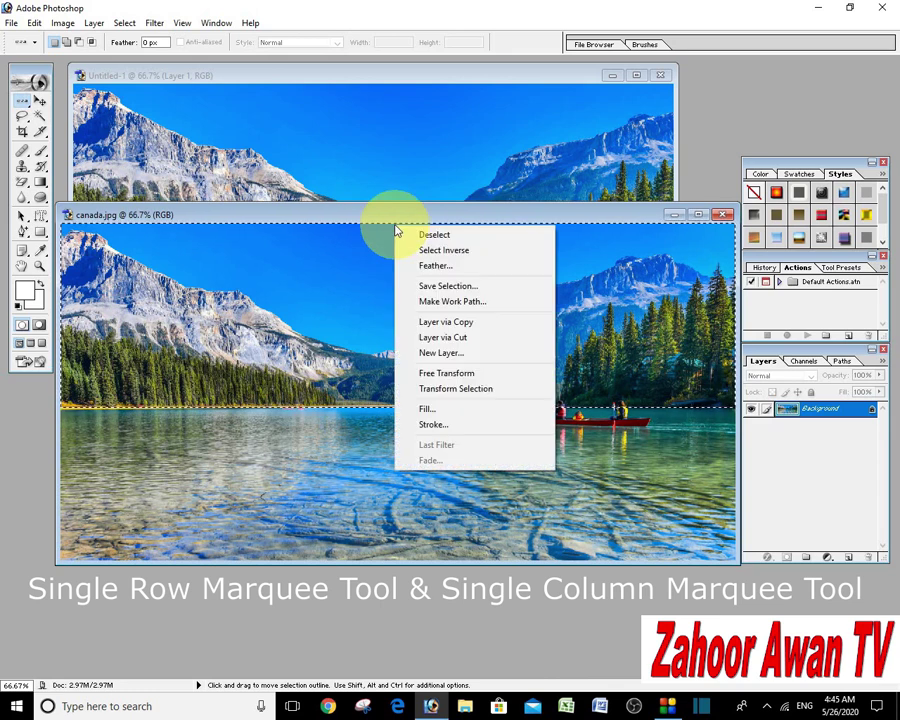
pyautogui.click(451, 376)
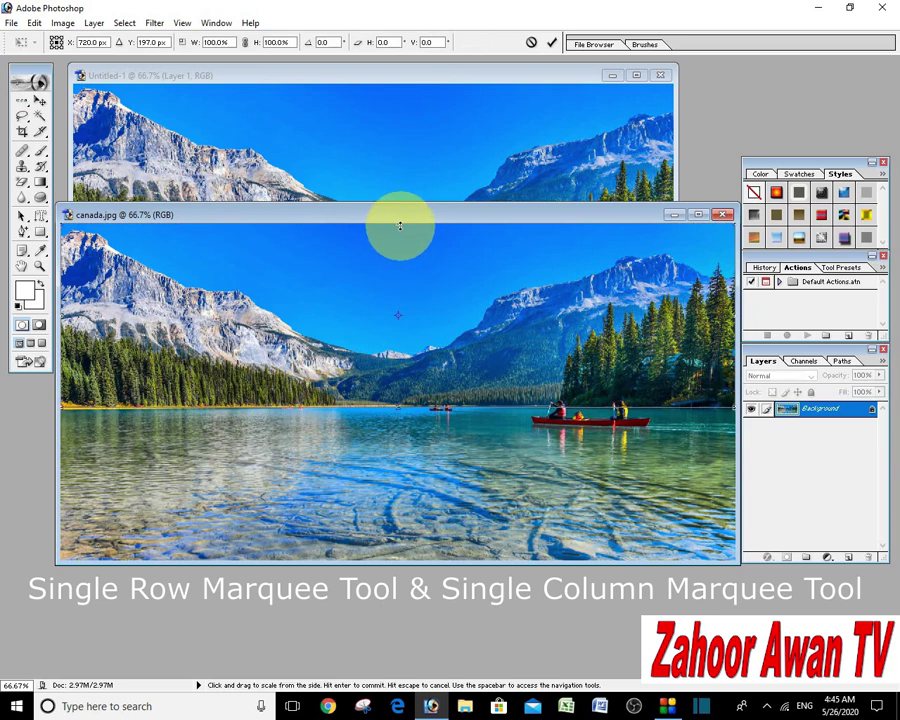
pyautogui.moveTo(398, 234); pyautogui.dragTo(405, 477)
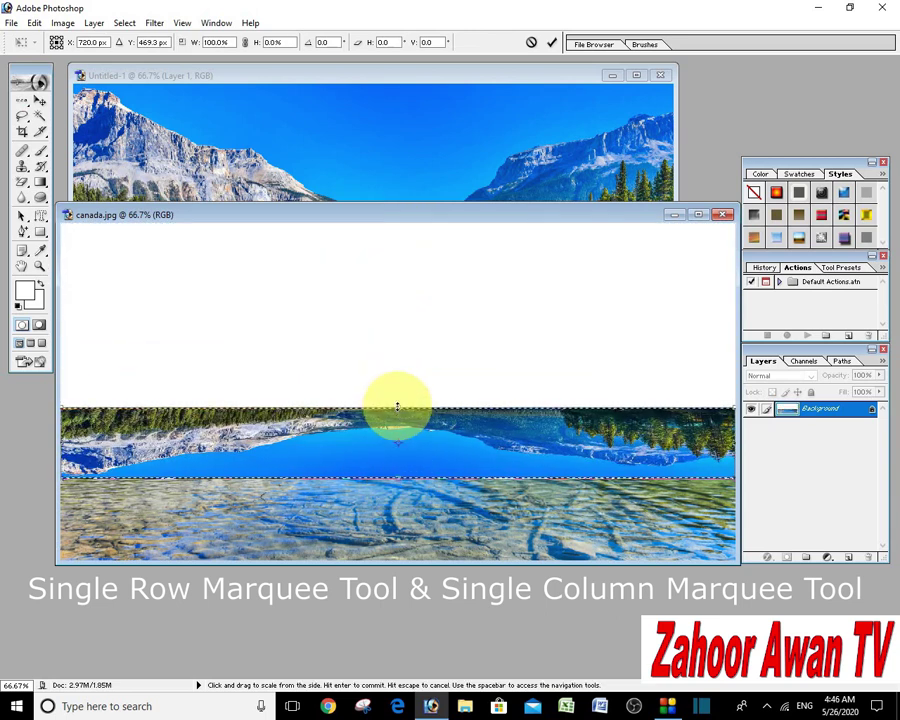
pyautogui.moveTo(399, 407); pyautogui.dragTo(420, 385)
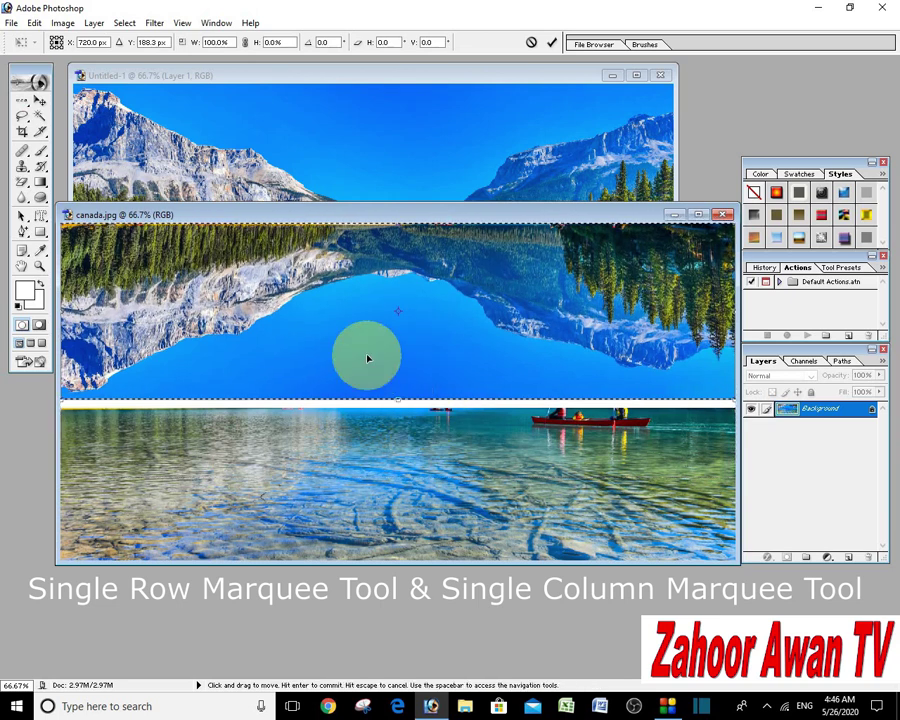
pyautogui.click(40, 101)
pyautogui.click(436, 268)
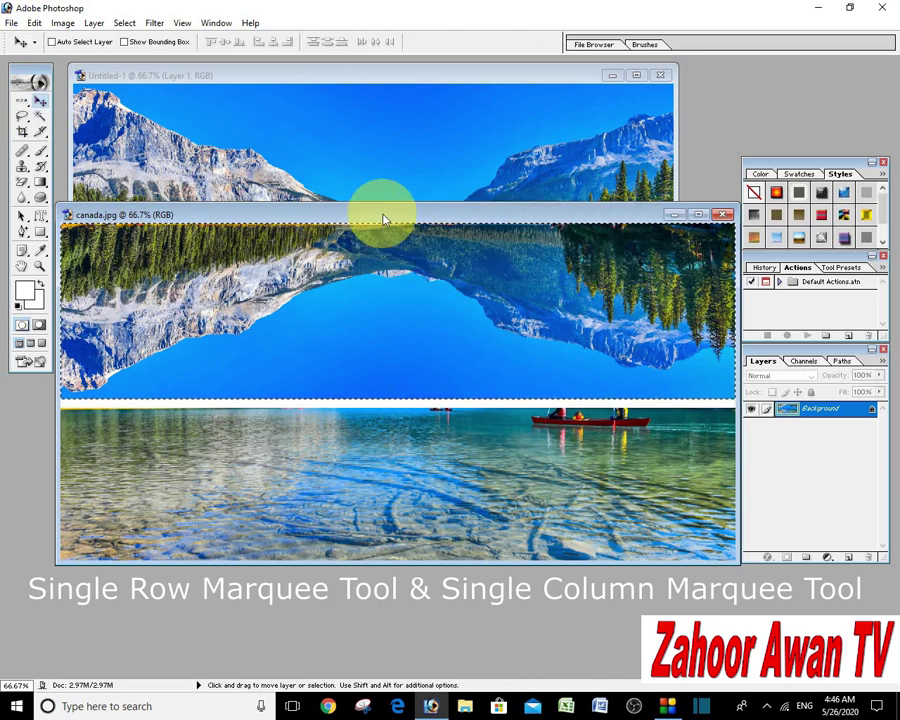
pyautogui.moveTo(381, 209); pyautogui.dragTo(418, 380)
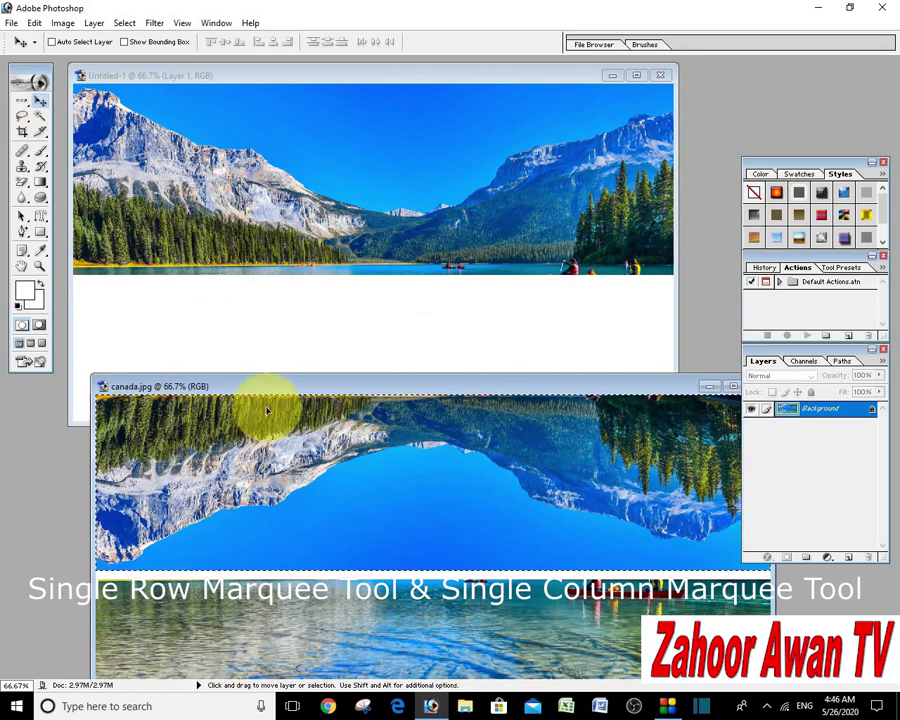
# Step: Drag the flipped reflection beneath the mountains in Untitled-1, then pick the Single Row Marquee tool
pyautogui.moveTo(286, 438); pyautogui.dragTo(288, 347)
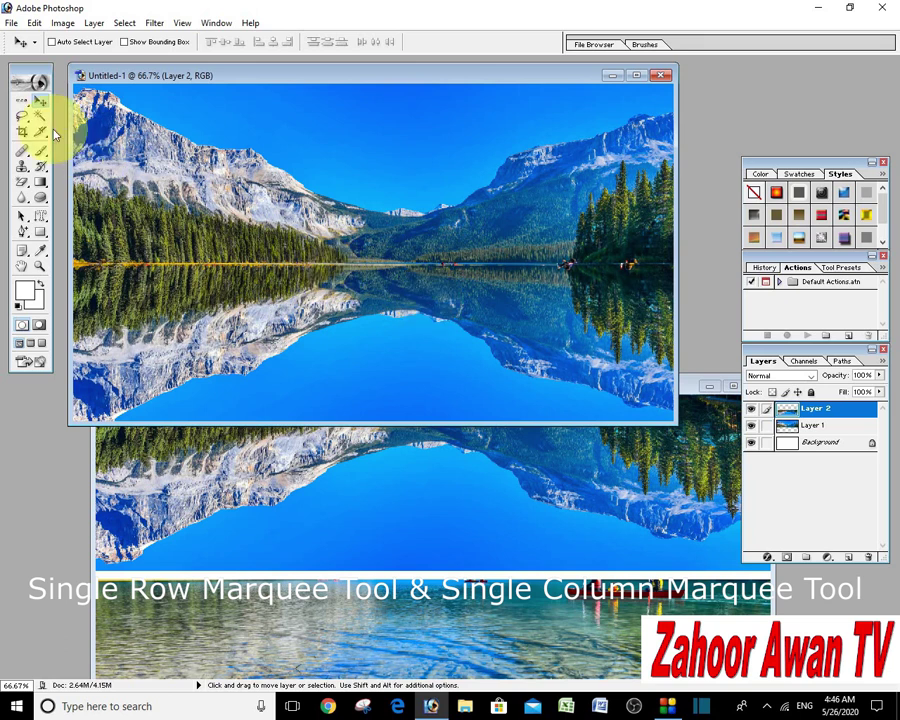
pyautogui.click(22, 101)
pyautogui.moveTo(24, 108); pyautogui.dragTo(661, 77)
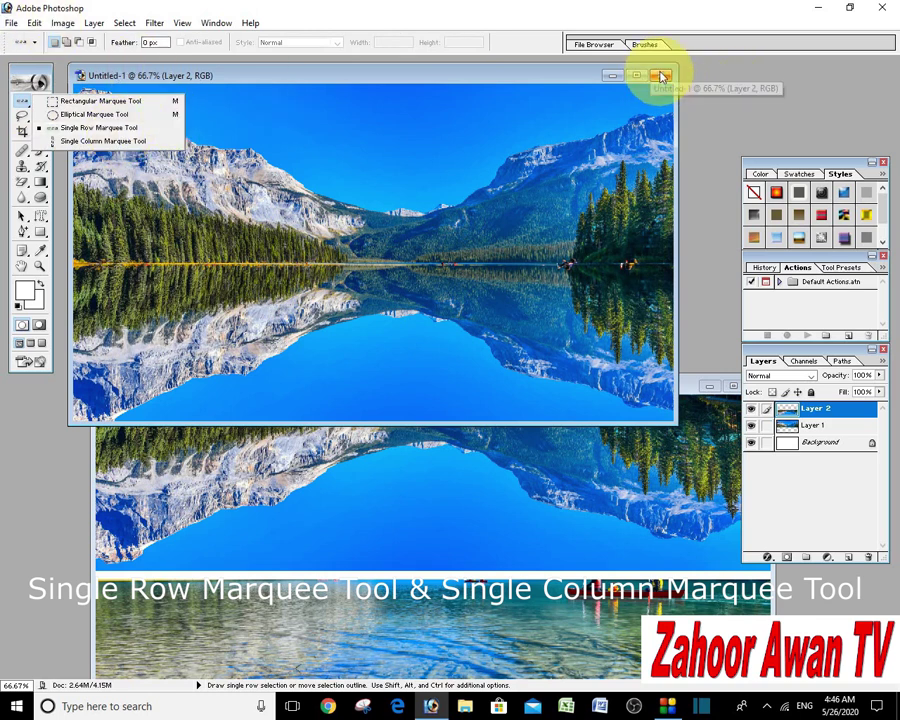
# Step: Close Untitled-1 and canada.jpg, discarding unsaved changes to both
pyautogui.click(661, 77)
pyautogui.click(490, 263)
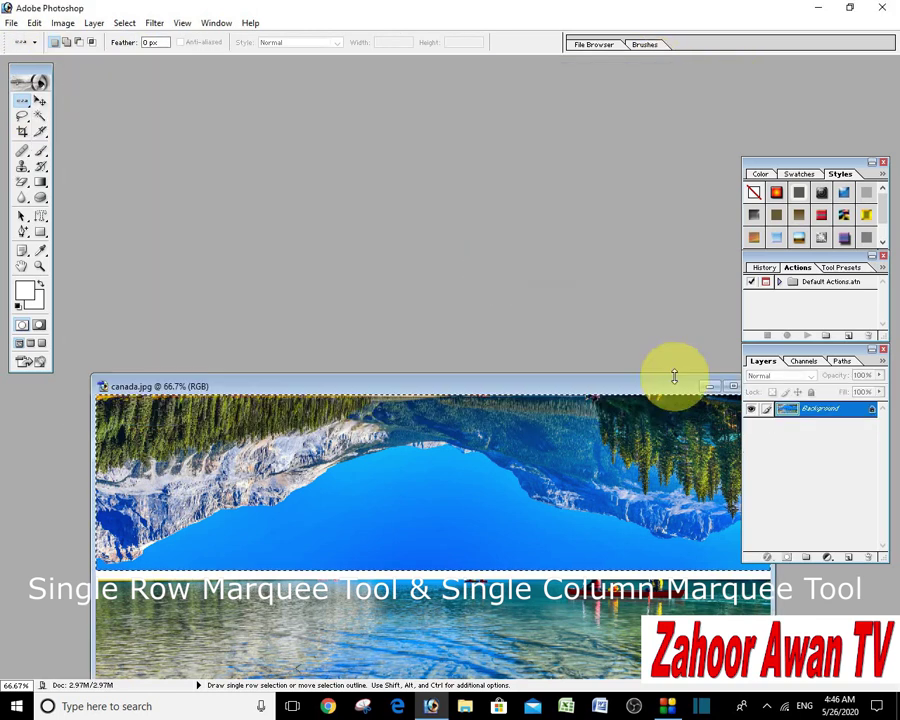
pyautogui.moveTo(674, 377); pyautogui.dragTo(575, 322)
pyautogui.click(655, 331)
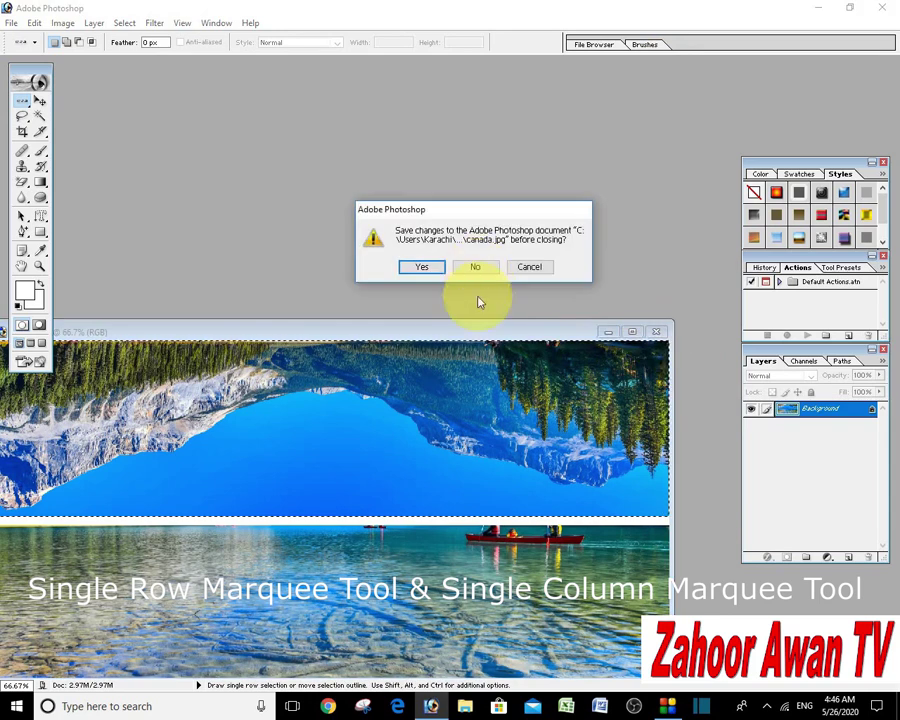
pyautogui.click(475, 267)
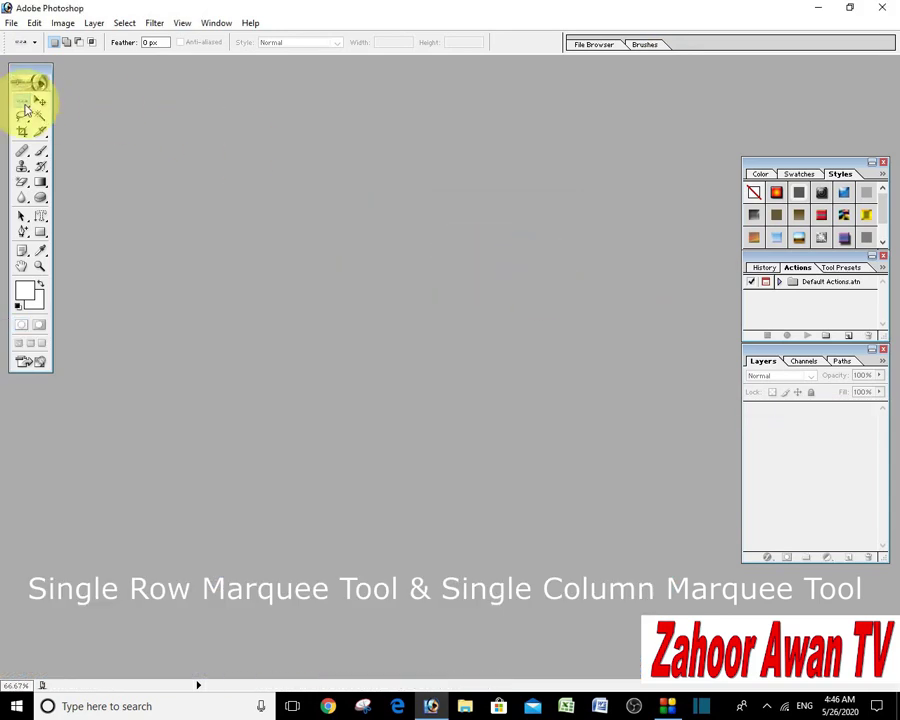
# Step: Pick the Single Column Marquee tool and open g23.jpg from the File Browser, centring its window
pyautogui.moveTo(26, 110); pyautogui.dragTo(70, 141)
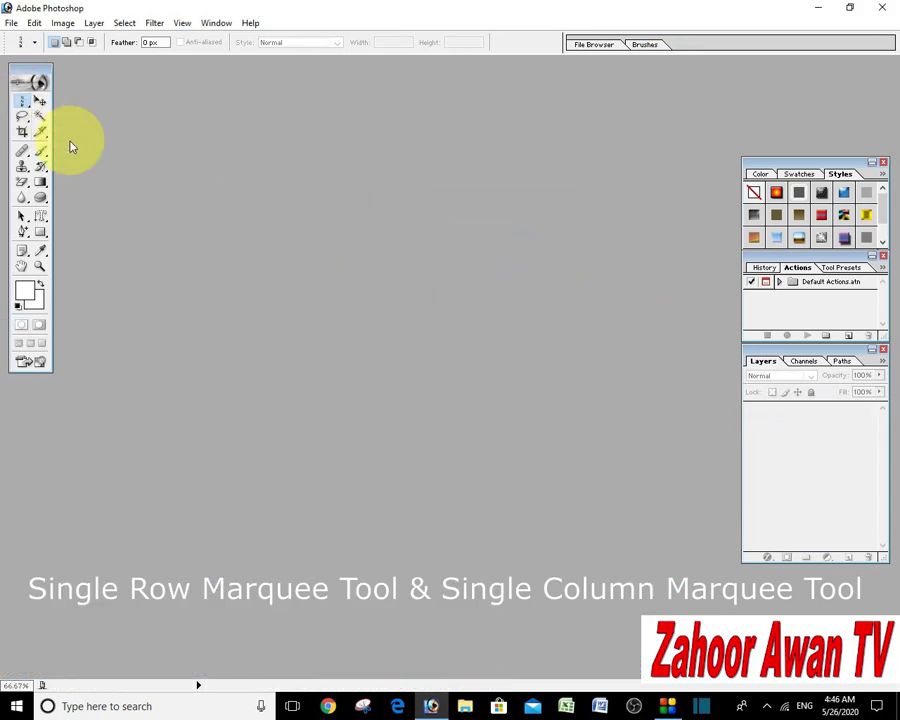
pyautogui.click(592, 45)
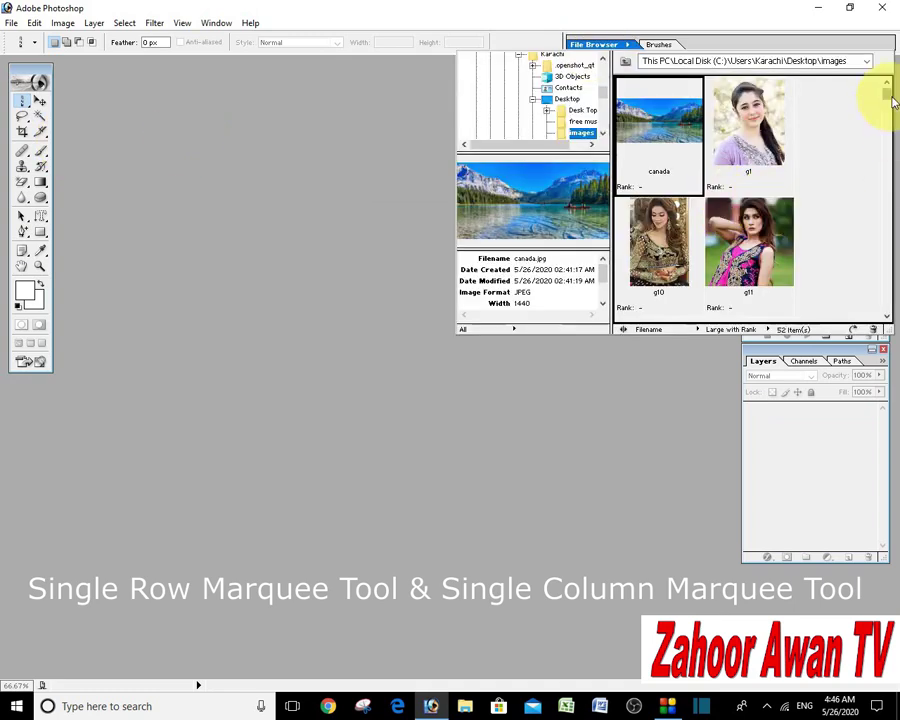
pyautogui.moveTo(891, 97); pyautogui.dragTo(888, 173)
pyautogui.doubleClick(667, 243)
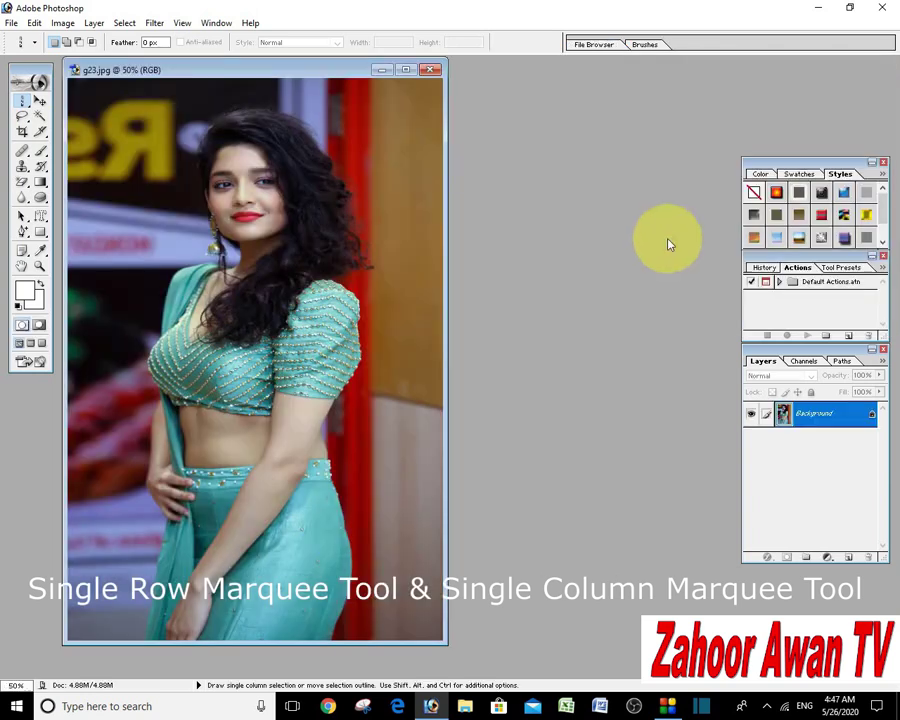
pyautogui.moveTo(352, 70); pyautogui.dragTo(573, 106)
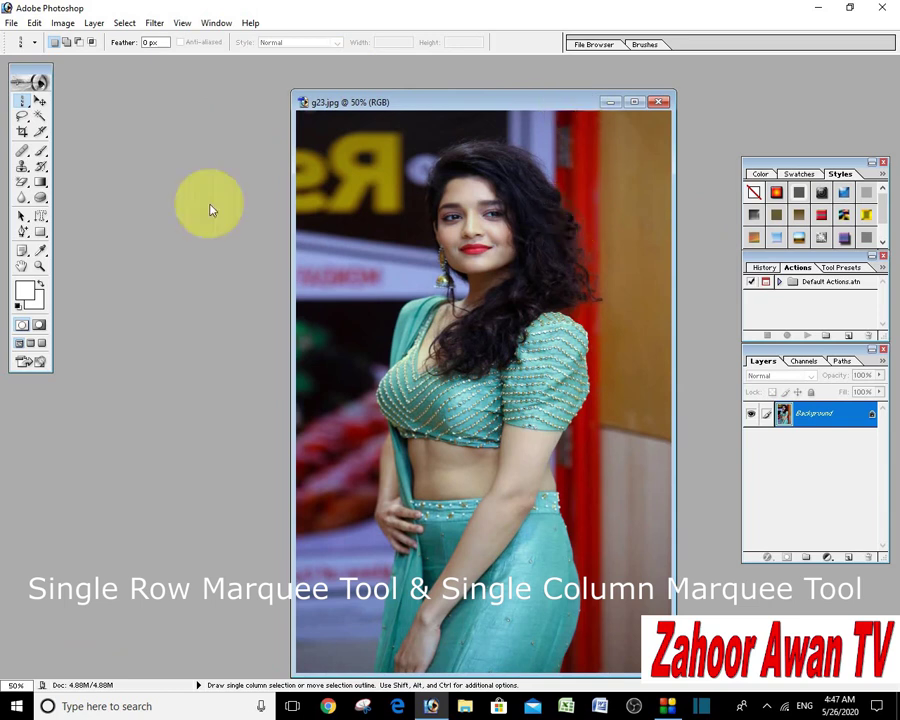
pyautogui.click(25, 110)
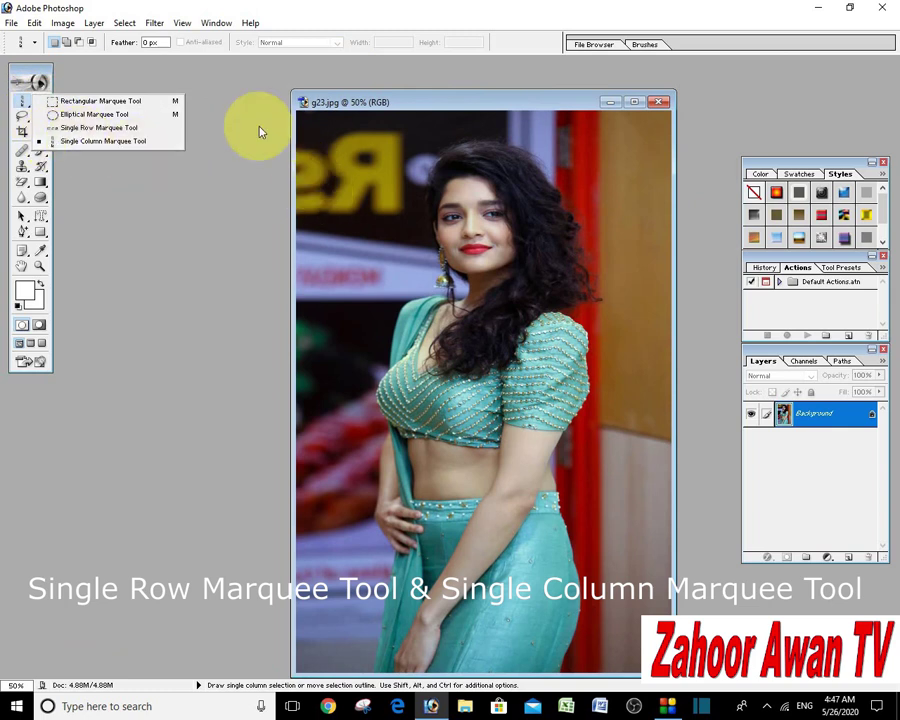
# Step: Select a one-pixel column near g23's left edge and stretch it across the photo with Free Transform
pyautogui.click(23, 97)
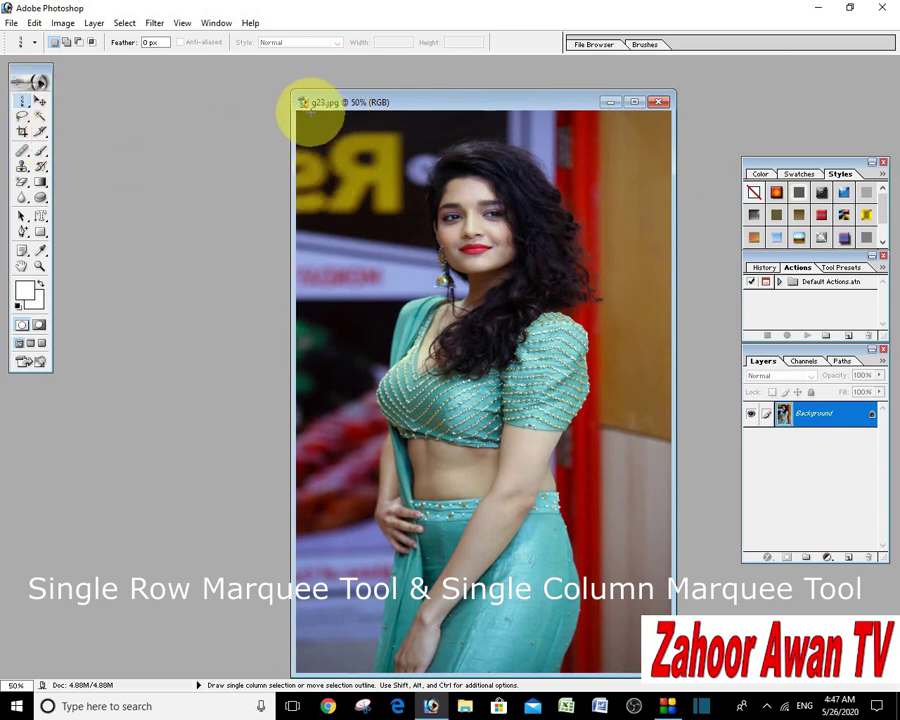
pyautogui.click(307, 111)
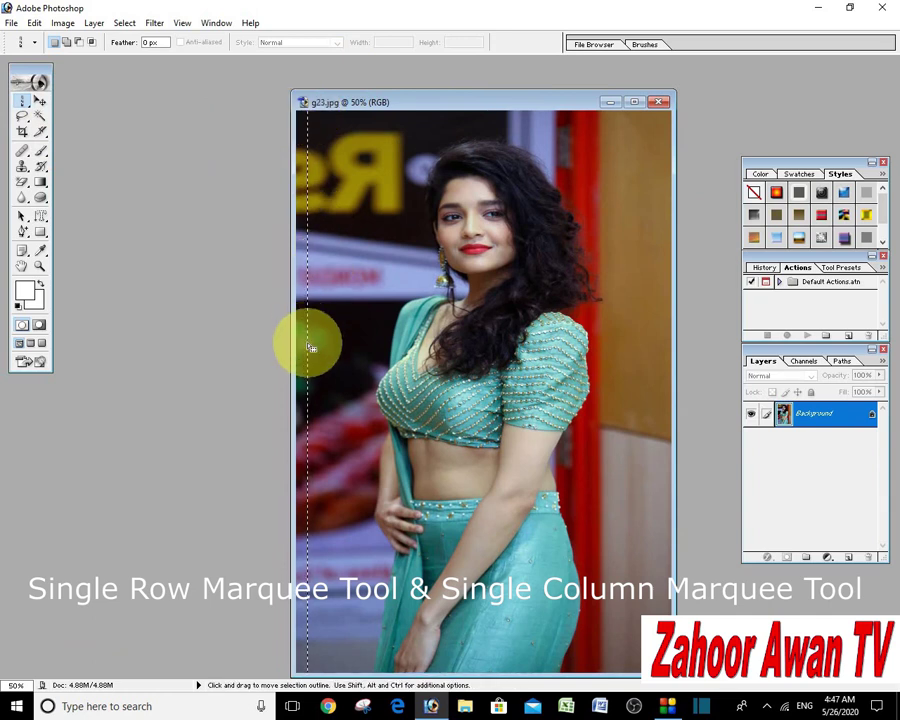
pyautogui.rightClick(308, 420)
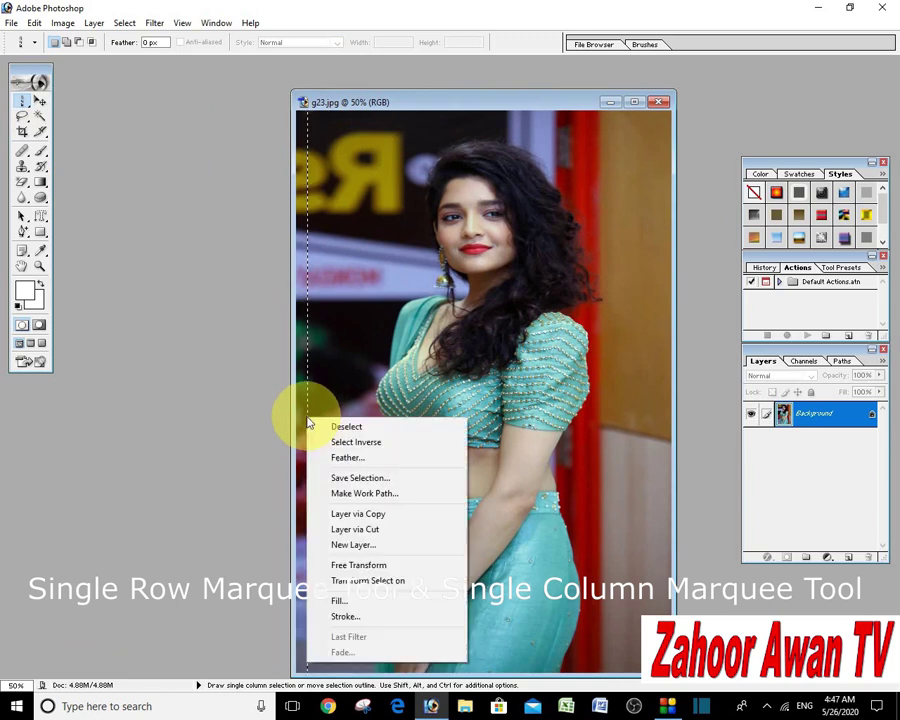
pyautogui.click(362, 585)
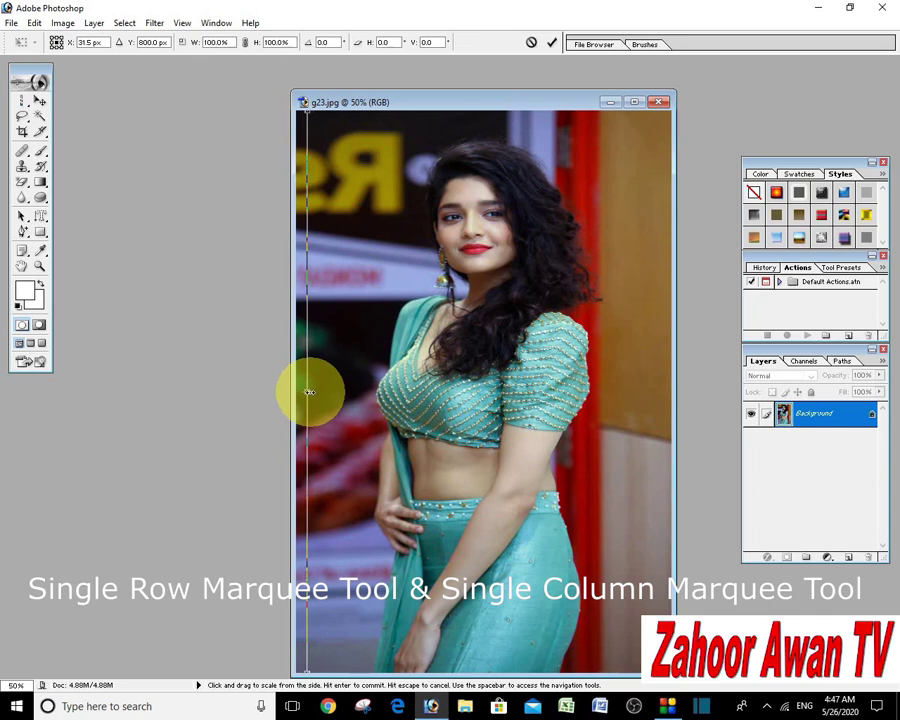
pyautogui.moveTo(312, 392); pyautogui.dragTo(664, 436)
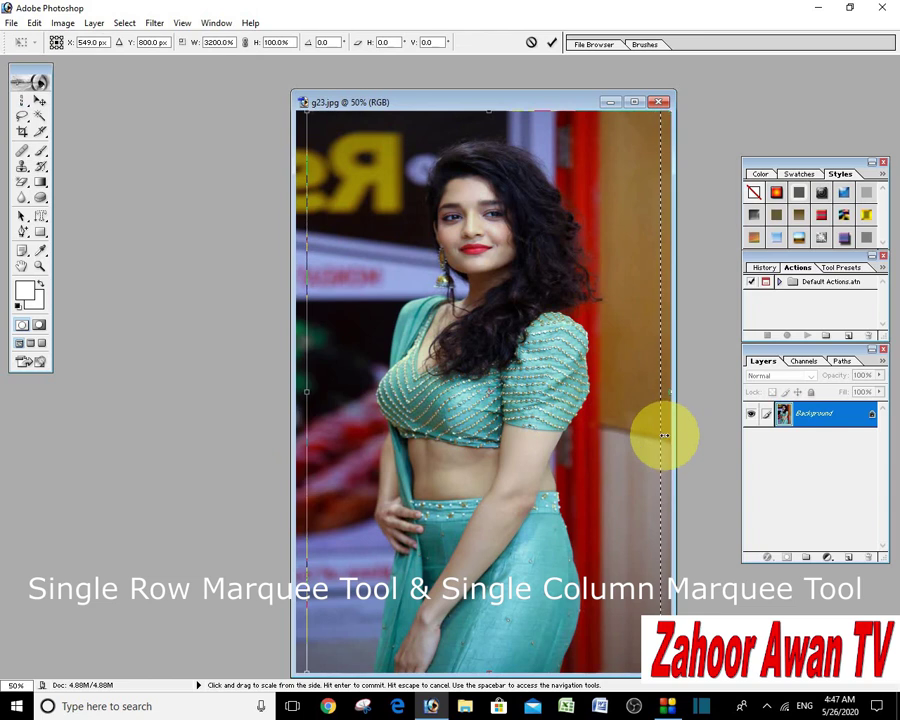
pyautogui.press('Return')
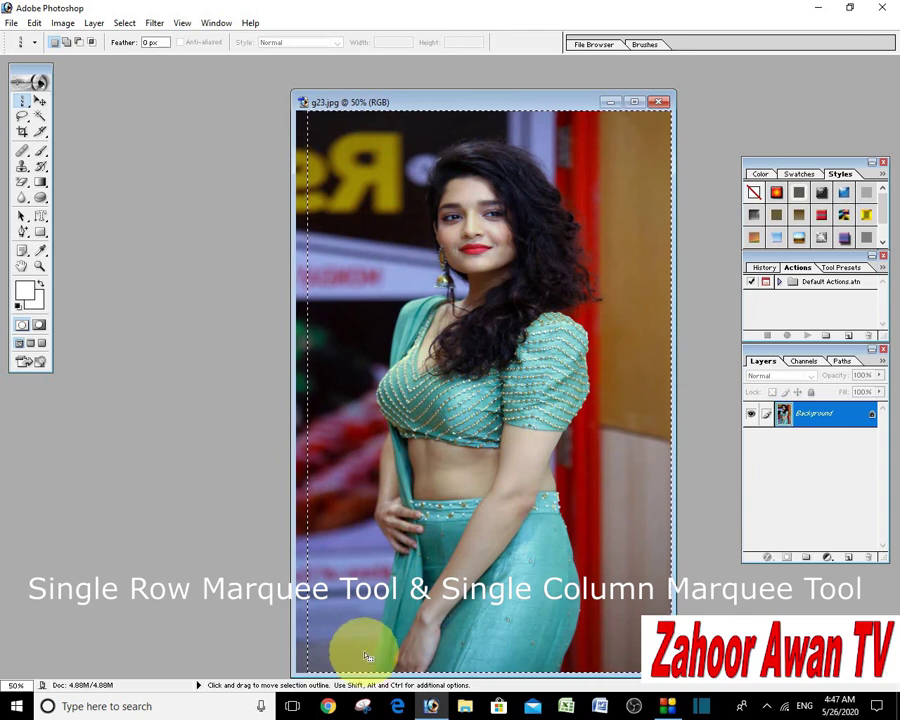
# Step: Mirror the selected g23 content horizontally with Free Transform and commit it
pyautogui.rightClick(674, 427)
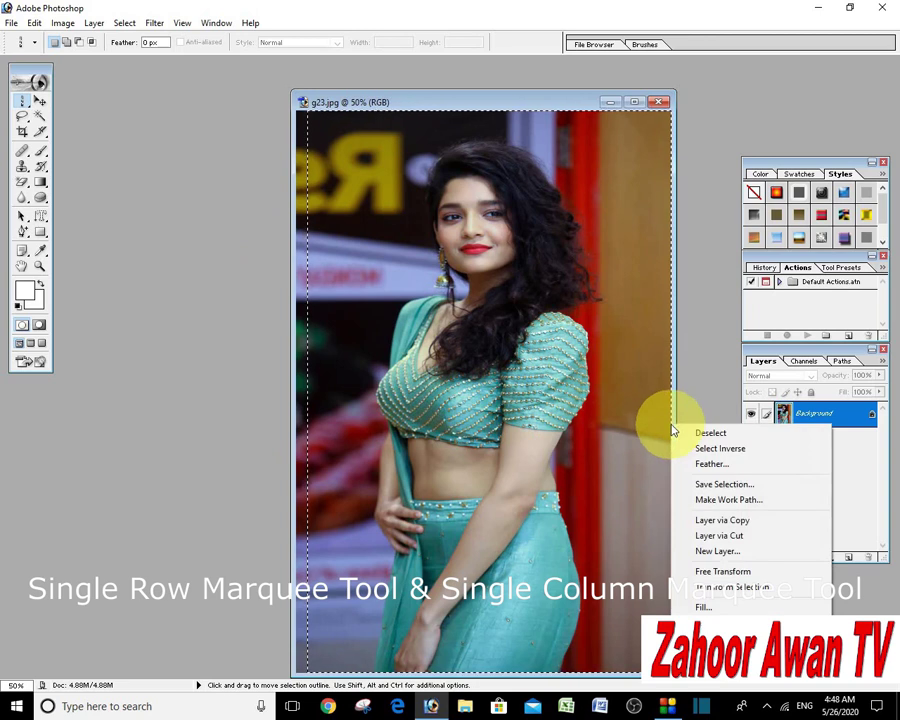
pyautogui.click(733, 576)
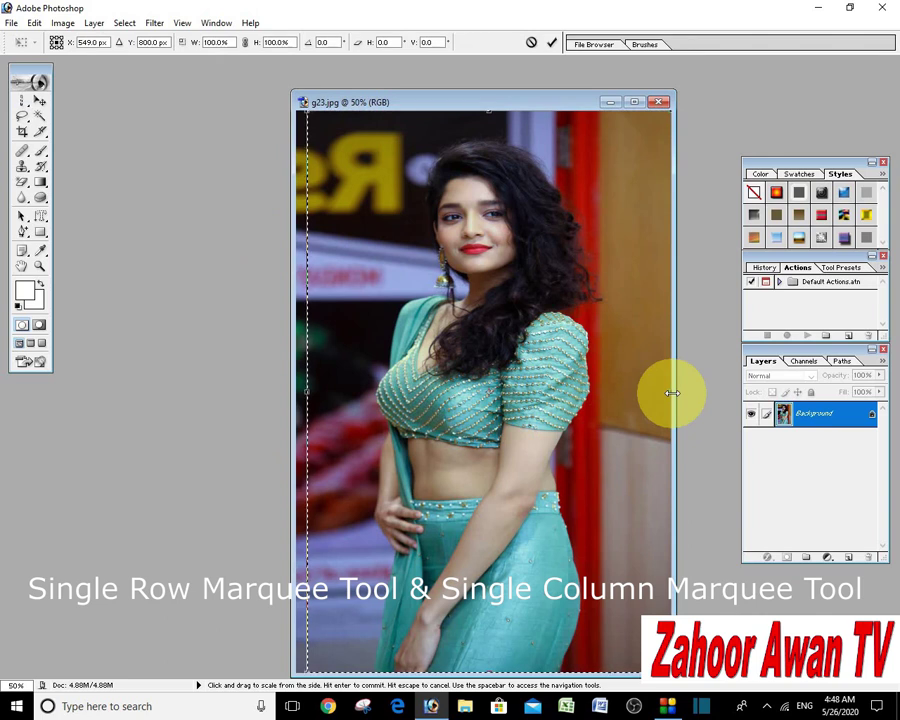
pyautogui.moveTo(671, 393); pyautogui.dragTo(700, 428)
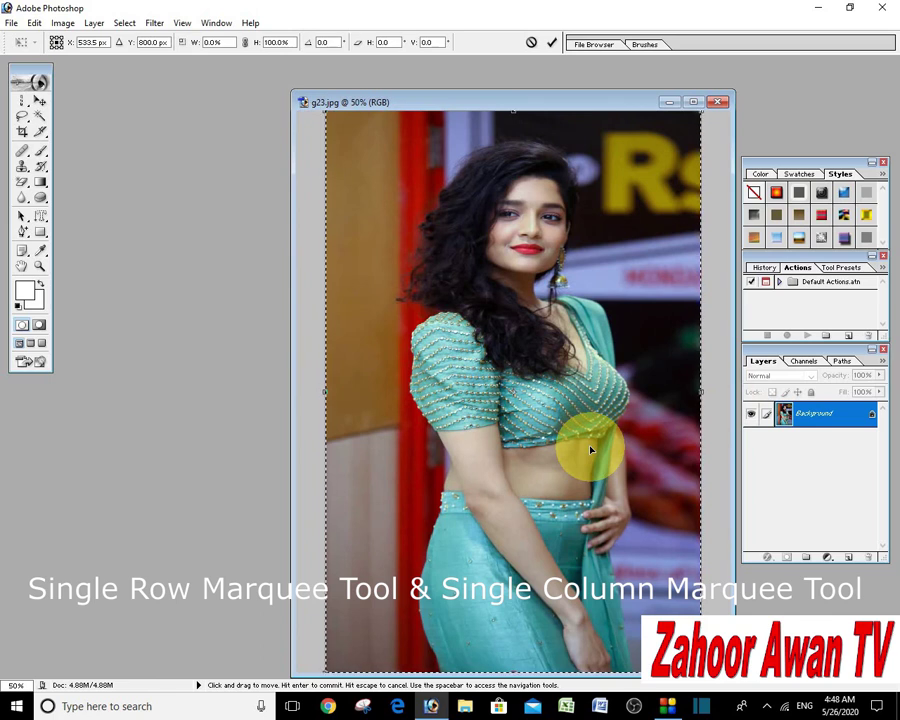
pyautogui.press('Return')
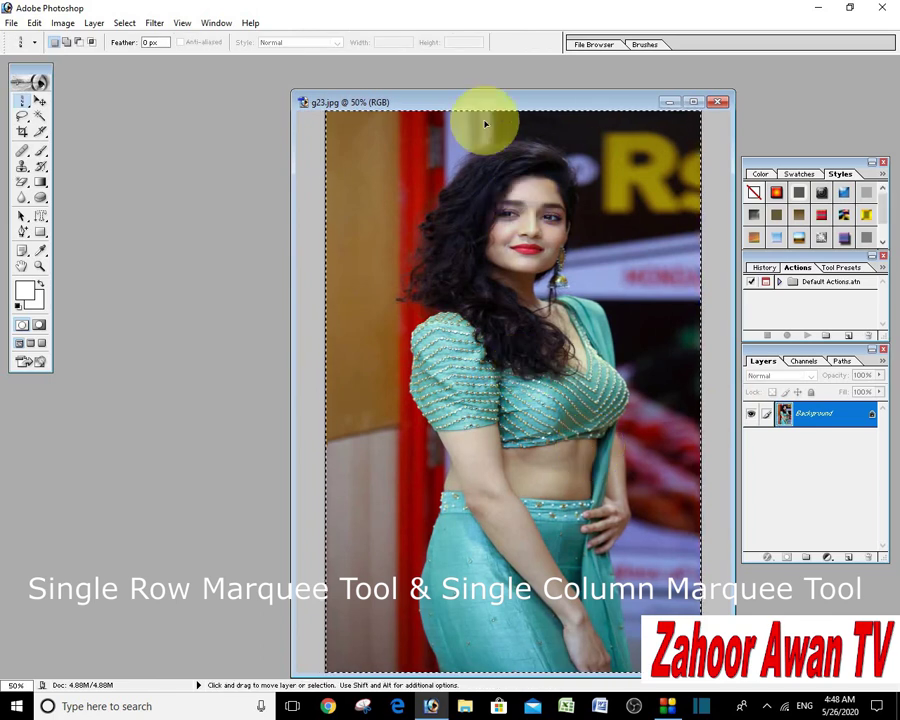
# Step: Create a new blank Untitled-1 document with File > New
pyautogui.click(12, 22)
pyautogui.click(18, 39)
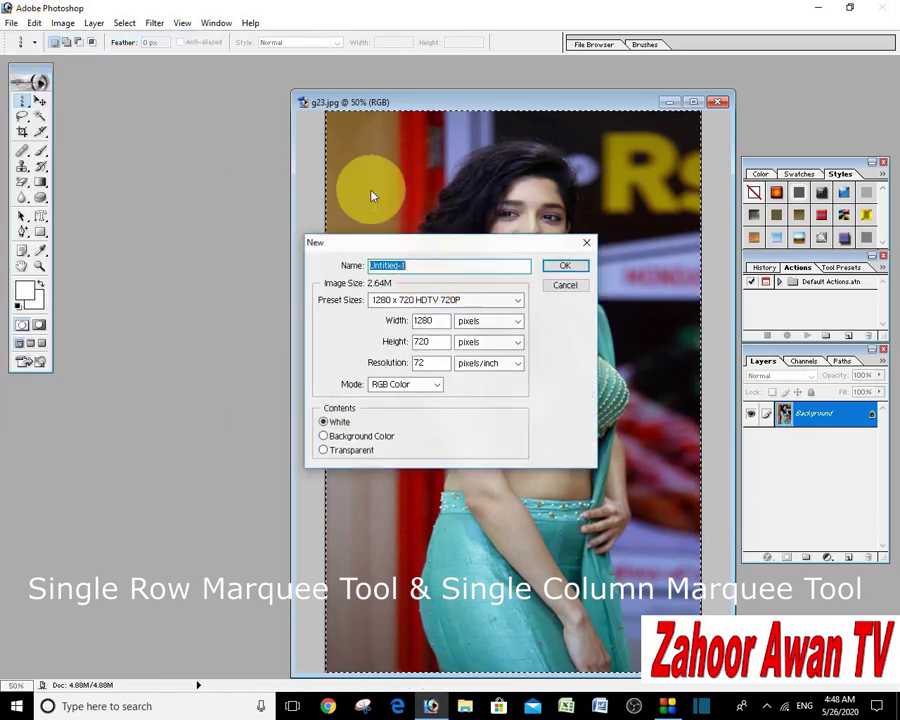
pyautogui.click(566, 265)
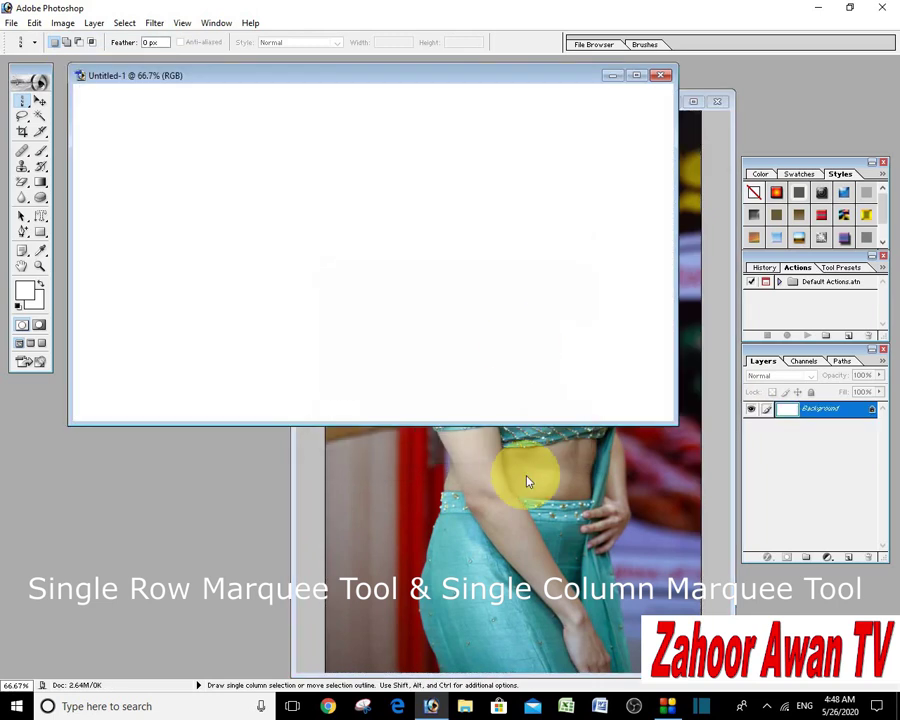
# Step: Move the mirrored g23 portrait into Untitled-1 as Layer 1 on the left, then close g23.jpg
pyautogui.click(40, 101)
pyautogui.click(432, 486)
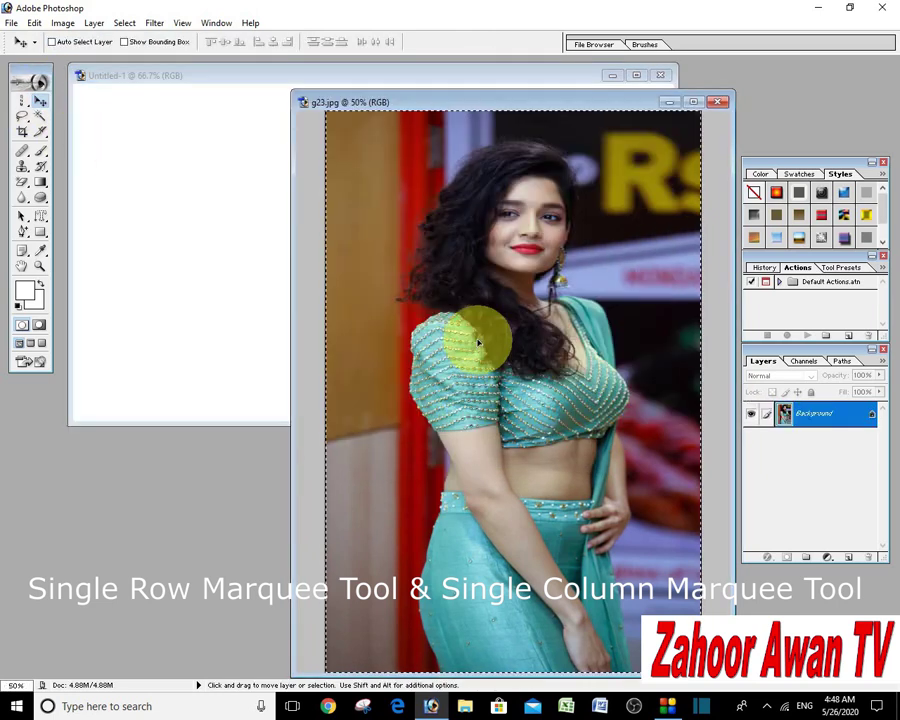
pyautogui.moveTo(373, 312); pyautogui.dragTo(216, 307)
pyautogui.moveTo(267, 251); pyautogui.dragTo(239, 281)
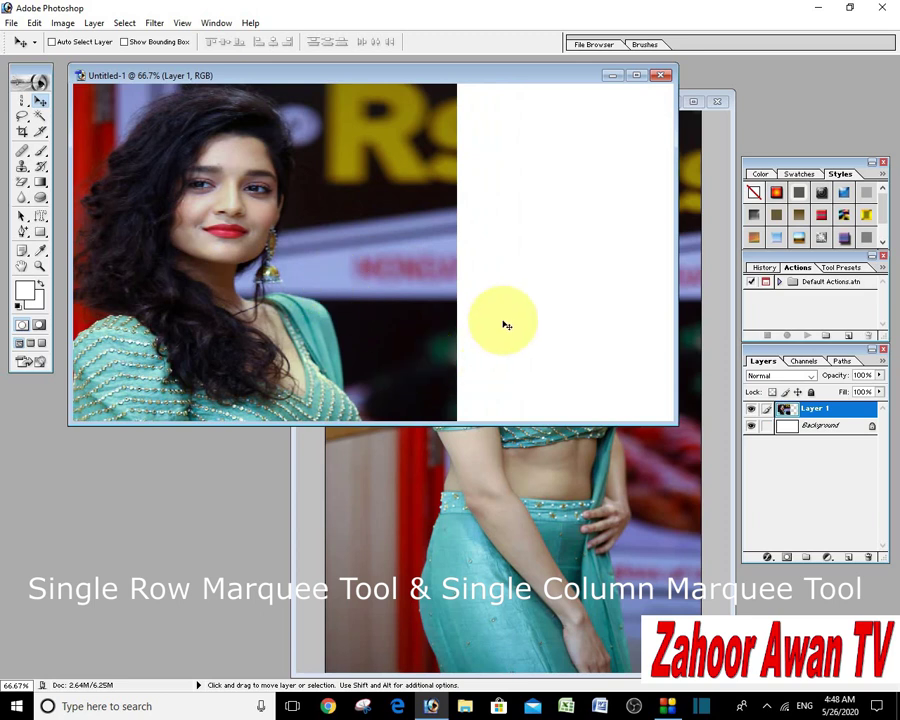
pyautogui.click(520, 450)
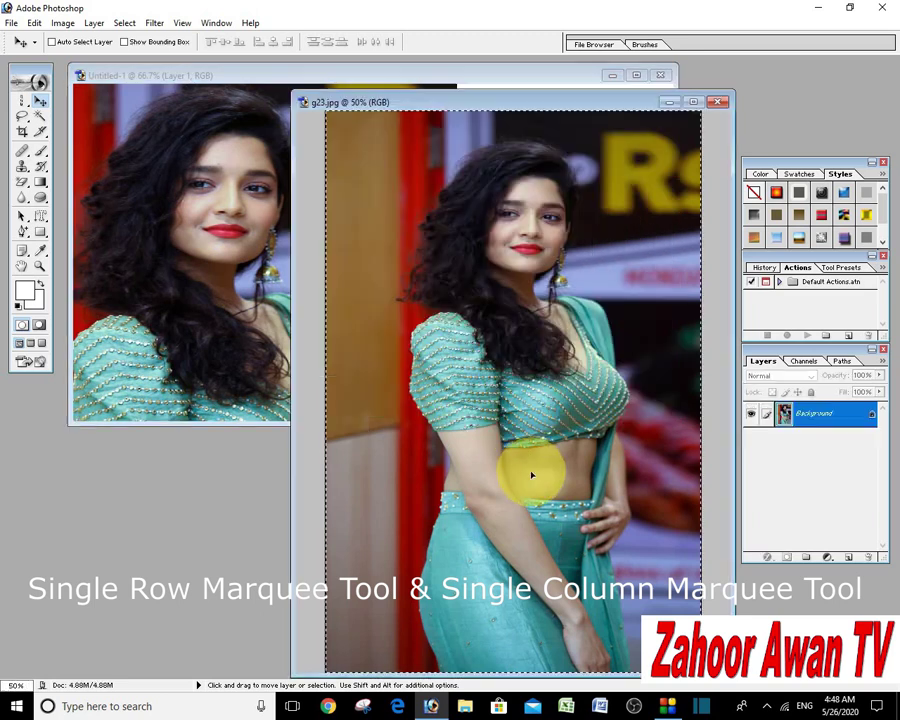
pyautogui.click(717, 101)
# Step: Discard g23.jpg's changes, add g23 again as Layer 2 on the right, and raise Layer 1 above it
pyautogui.click(476, 266)
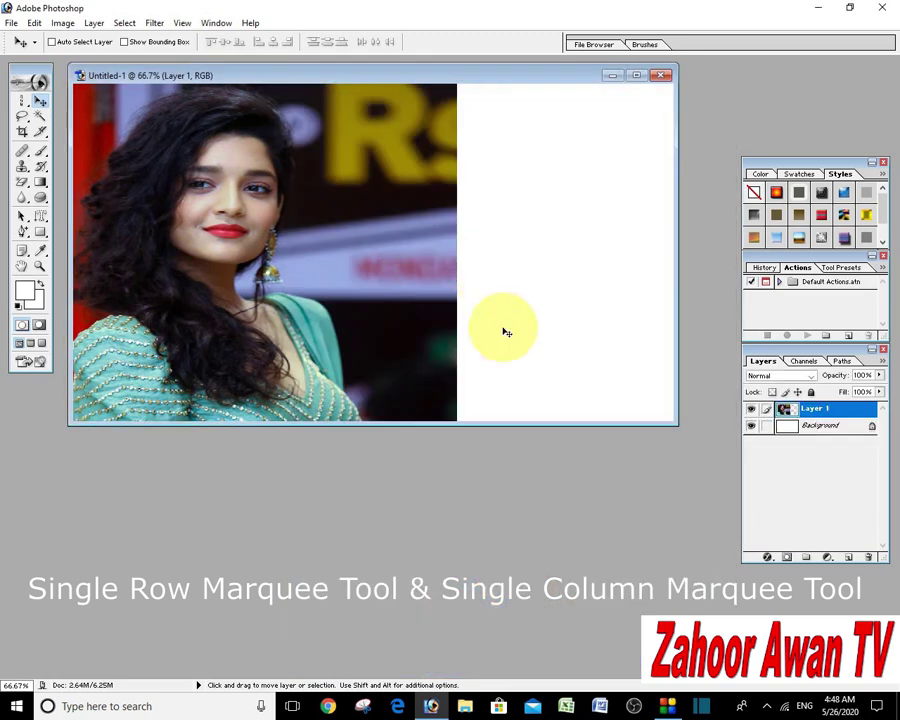
pyautogui.click(593, 44)
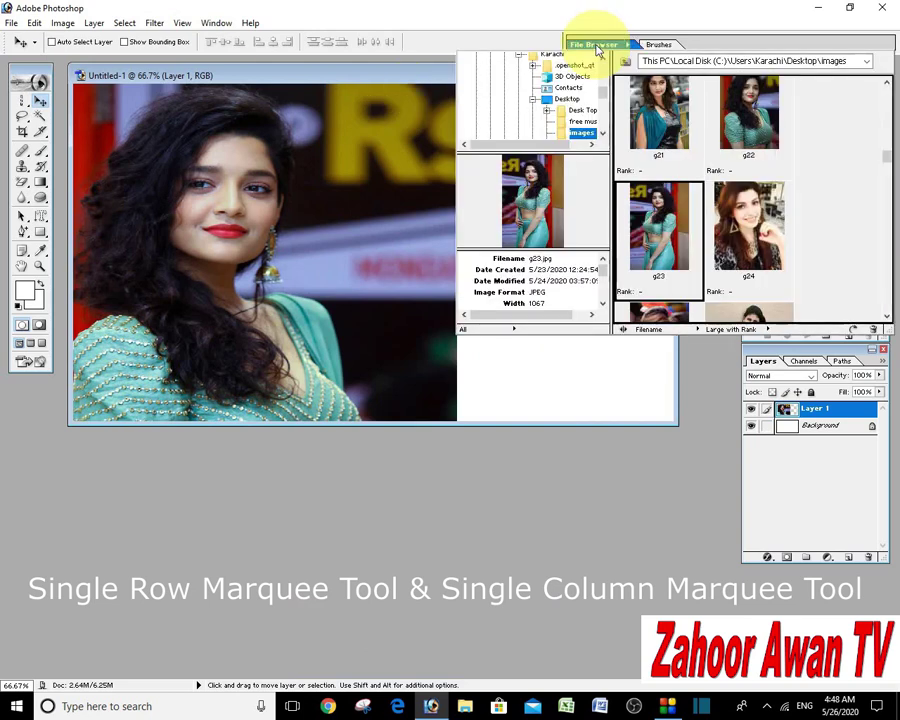
pyautogui.doubleClick(557, 195)
pyautogui.moveTo(270, 72); pyautogui.dragTo(500, 424)
pyautogui.moveTo(530, 505); pyautogui.dragTo(561, 160)
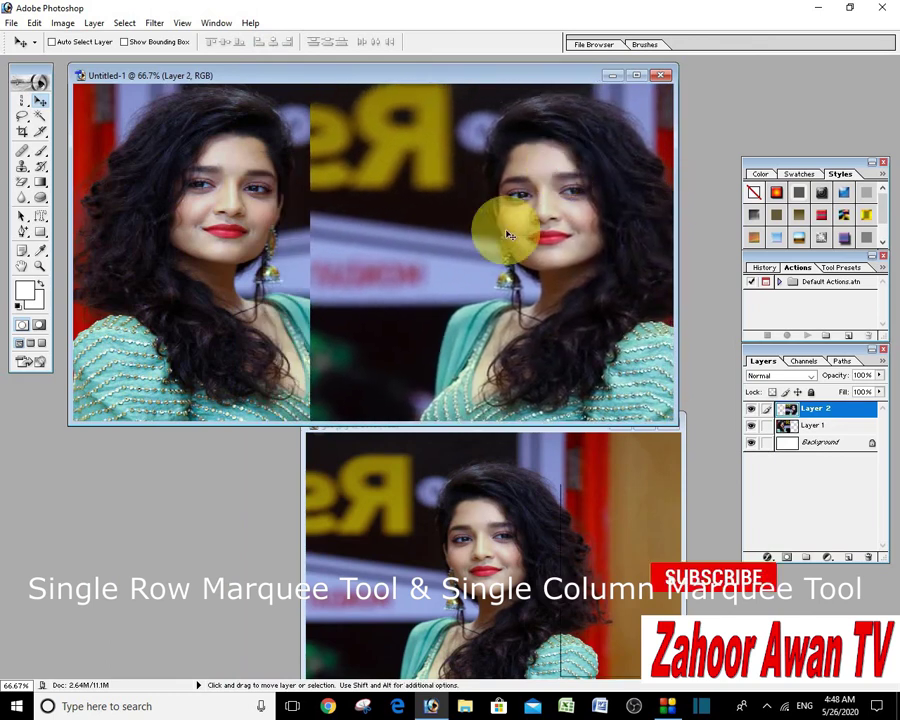
pyautogui.click(834, 426)
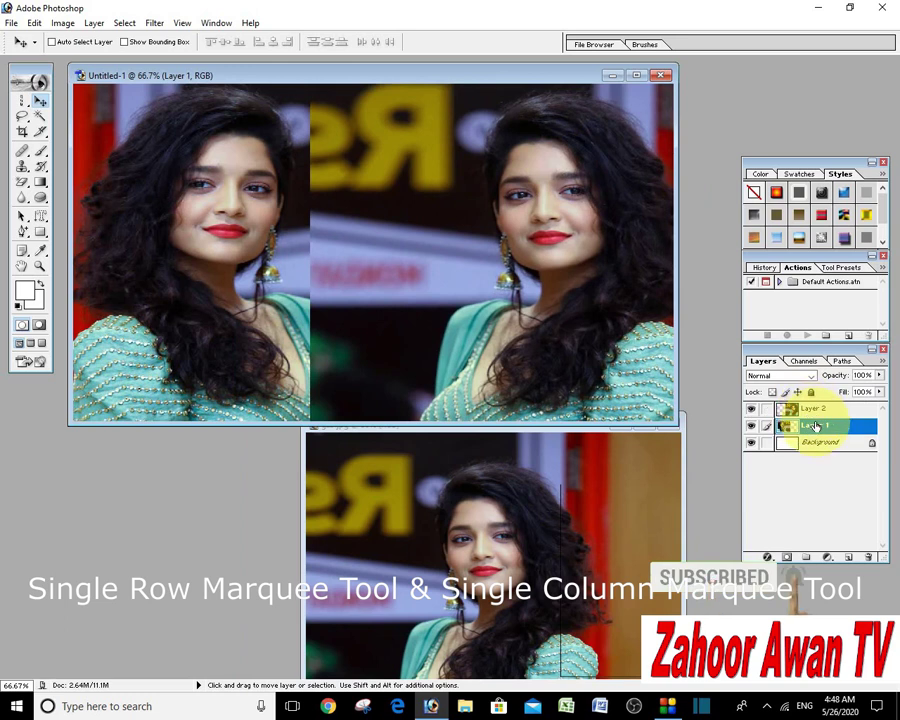
pyautogui.moveTo(818, 426)
pyautogui.mouseDown()
pyautogui.moveTo(796, 396)
pyautogui.moveTo(810, 410)
pyautogui.mouseUp()
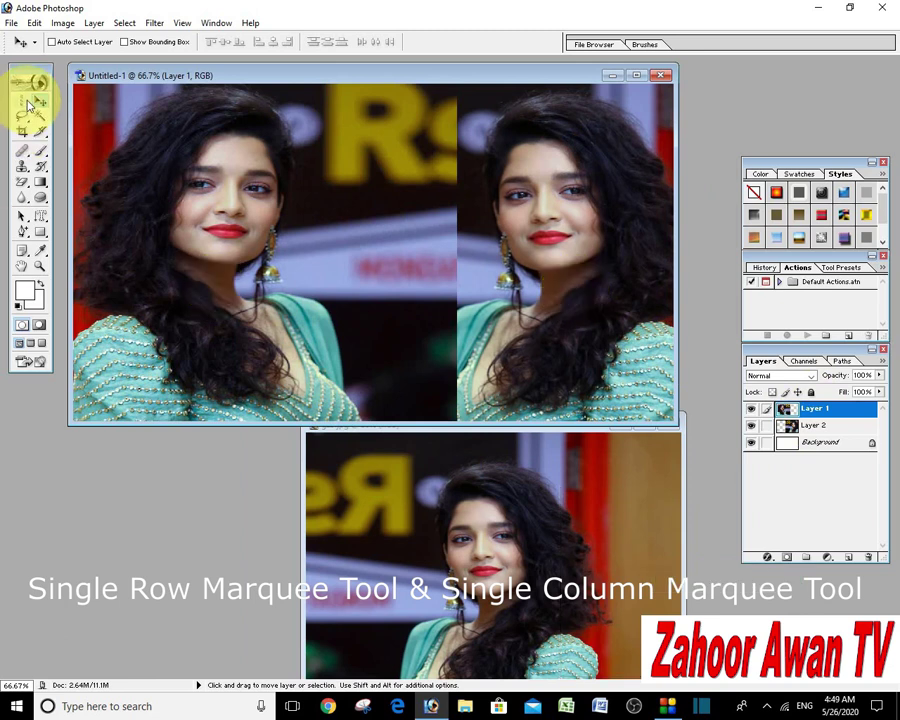
# Step: Look through the marquee tool's selection shapes
pyautogui.moveTo(29, 104); pyautogui.dragTo(50, 391)
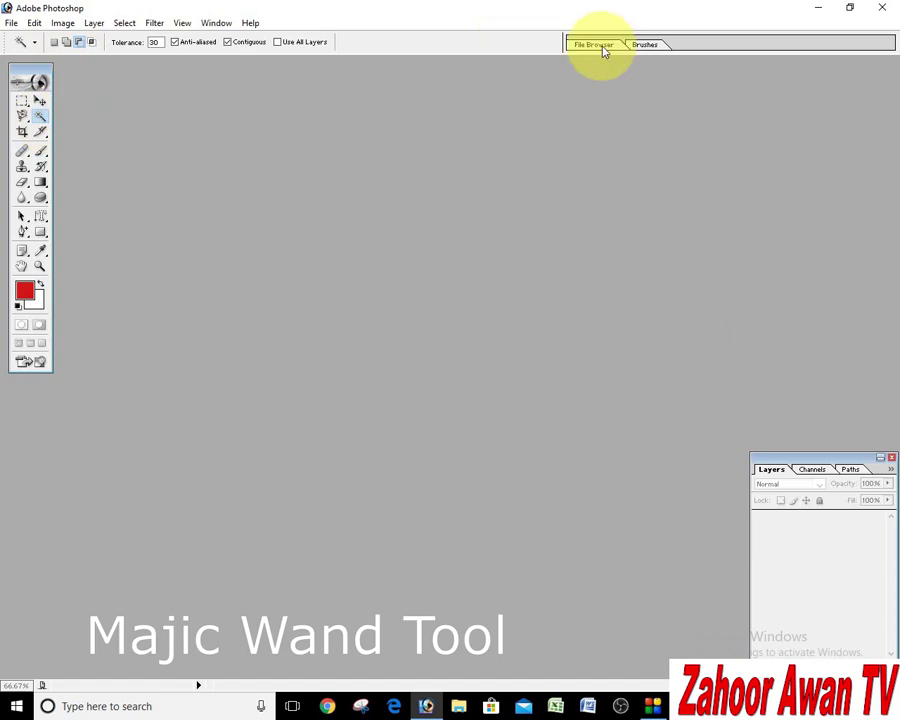
# Step: Create a new blank white Untitled-1 canvas
pyautogui.click(12, 22)
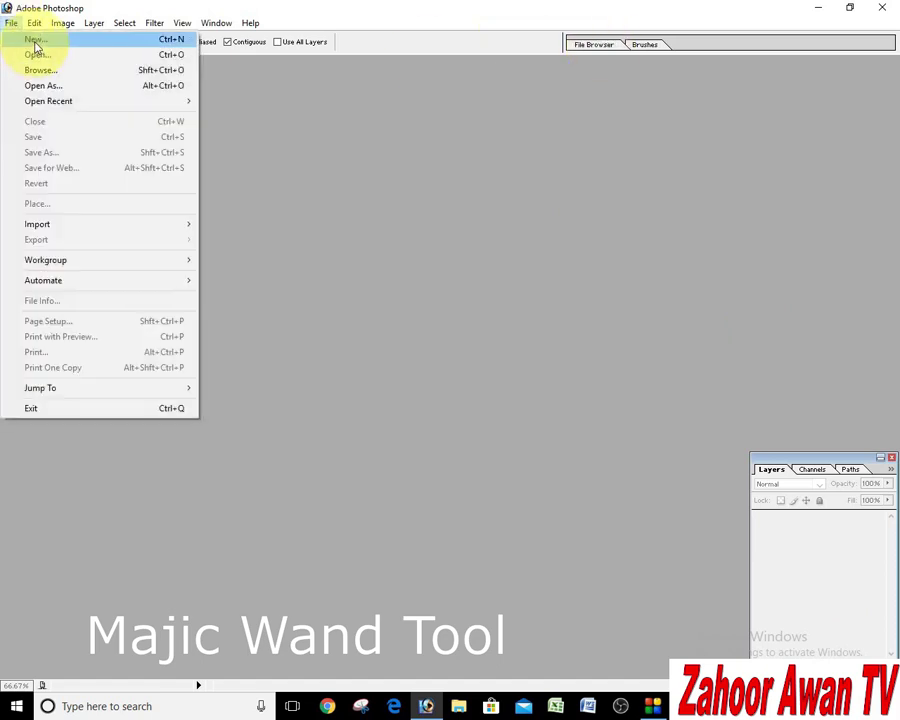
pyautogui.click(34, 38)
pyautogui.click(574, 266)
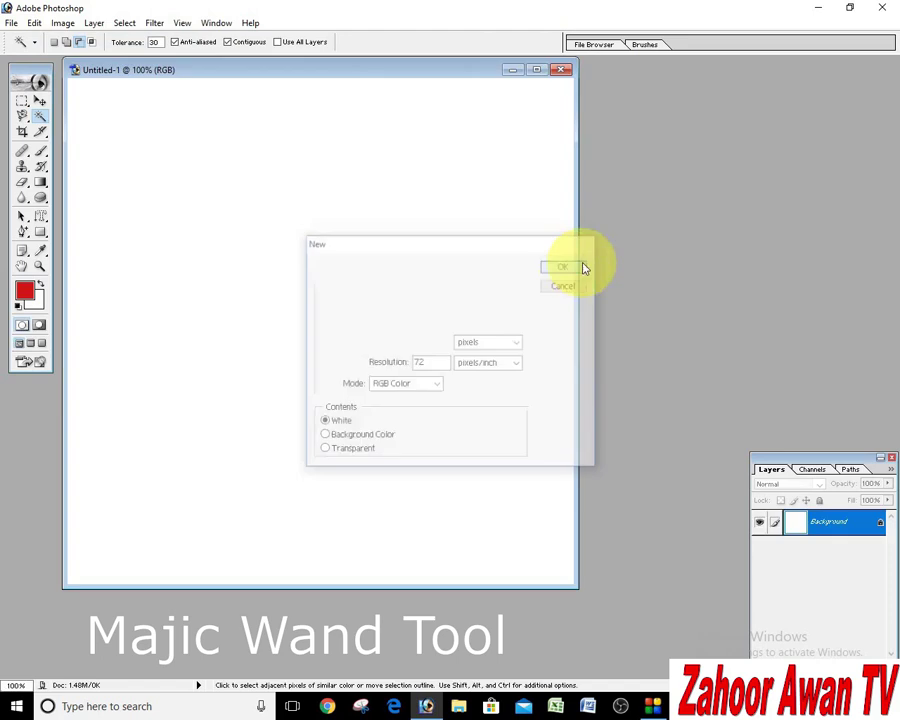
# Step: Switch to the Magic Wand tool and open girl103.psd from the File Browser
pyautogui.click(40, 102)
pyautogui.click(40, 116)
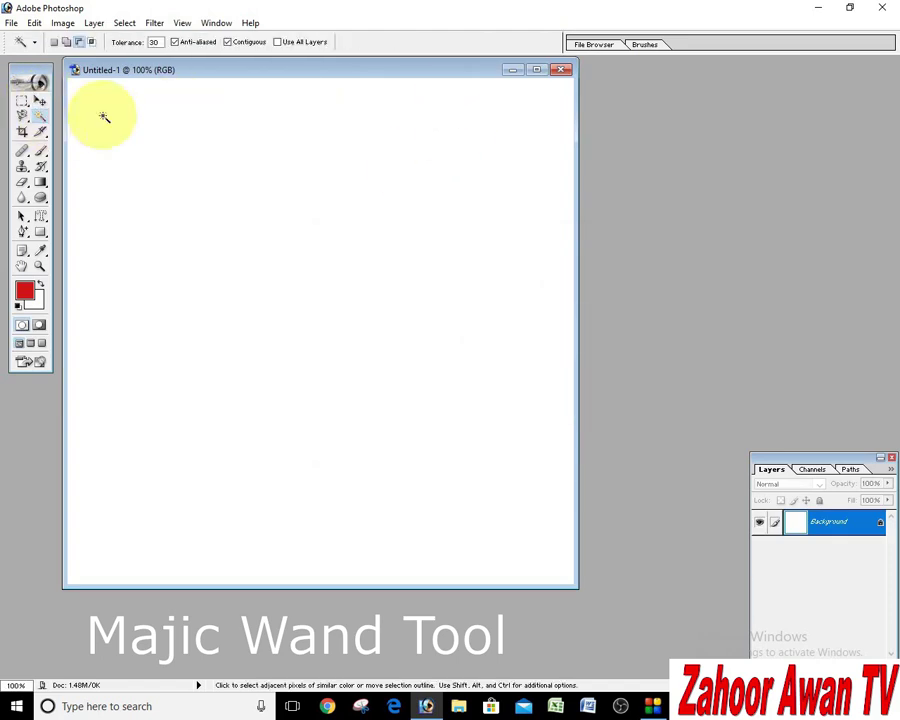
pyautogui.click(604, 47)
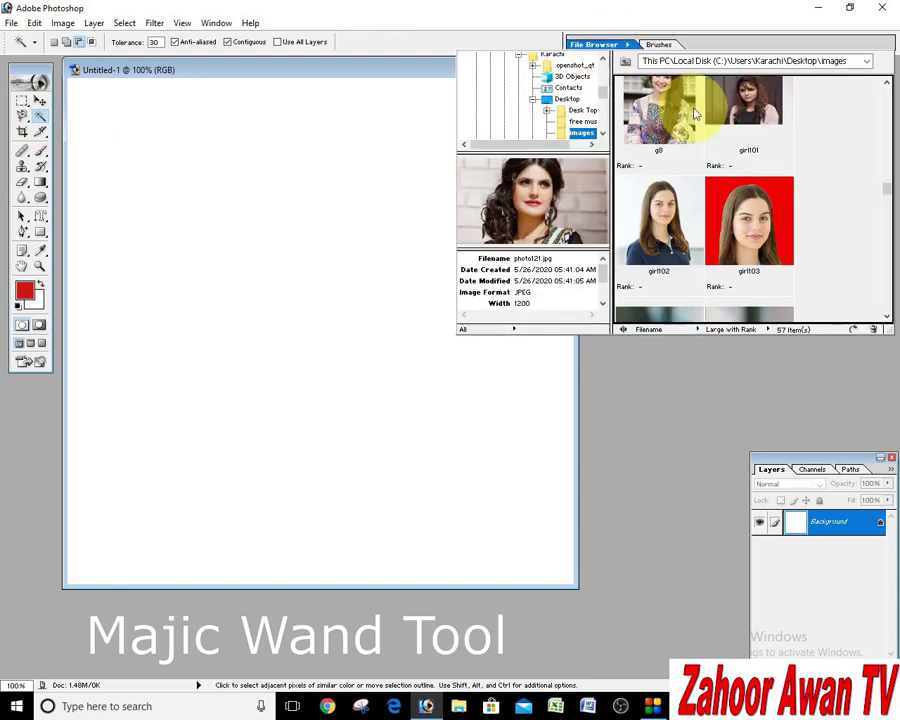
pyautogui.doubleClick(758, 208)
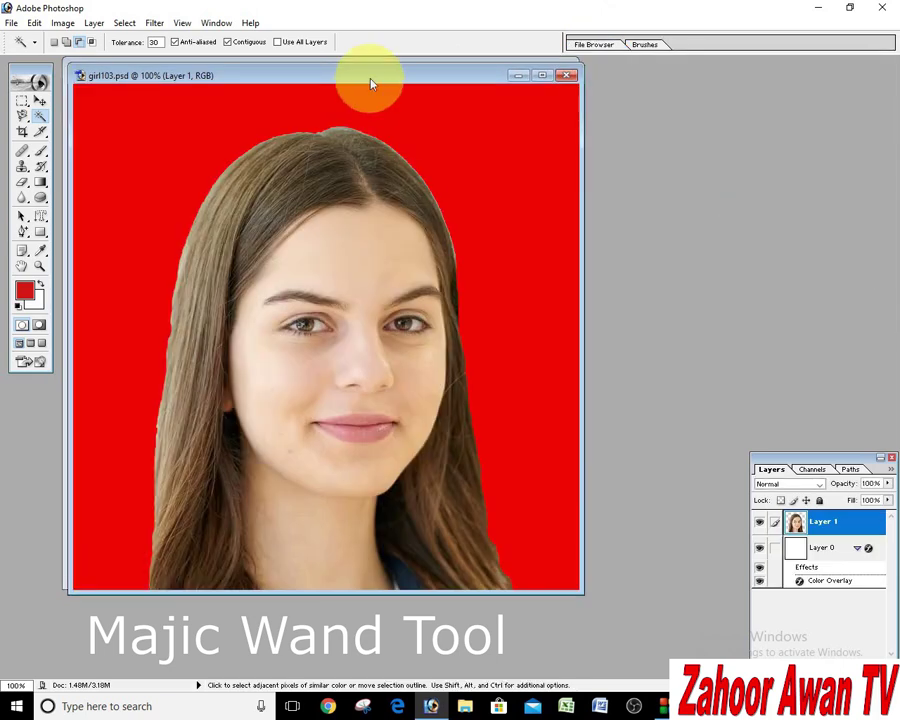
# Step: Magic Wand-click girl103's red background repeatedly until it is selected around the woman
pyautogui.moveTo(370, 84); pyautogui.dragTo(584, 80)
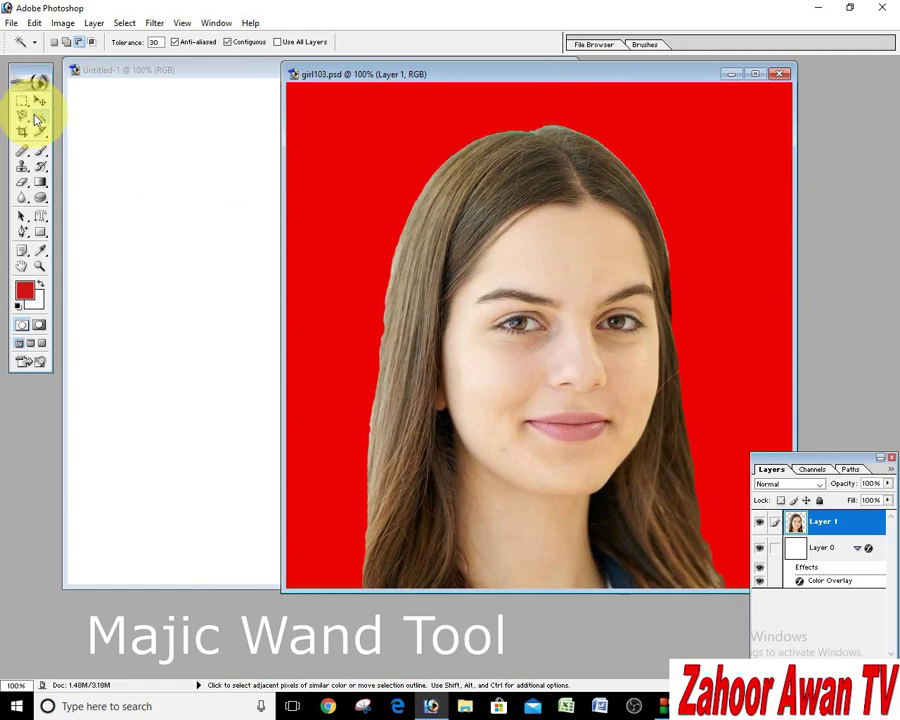
pyautogui.click(349, 247)
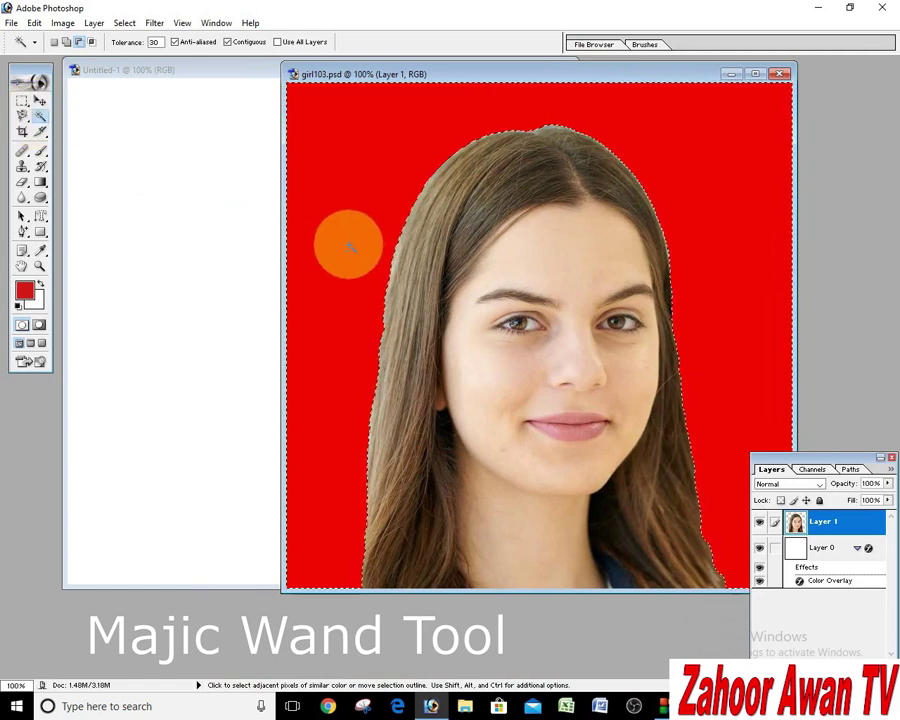
pyautogui.click(730, 465)
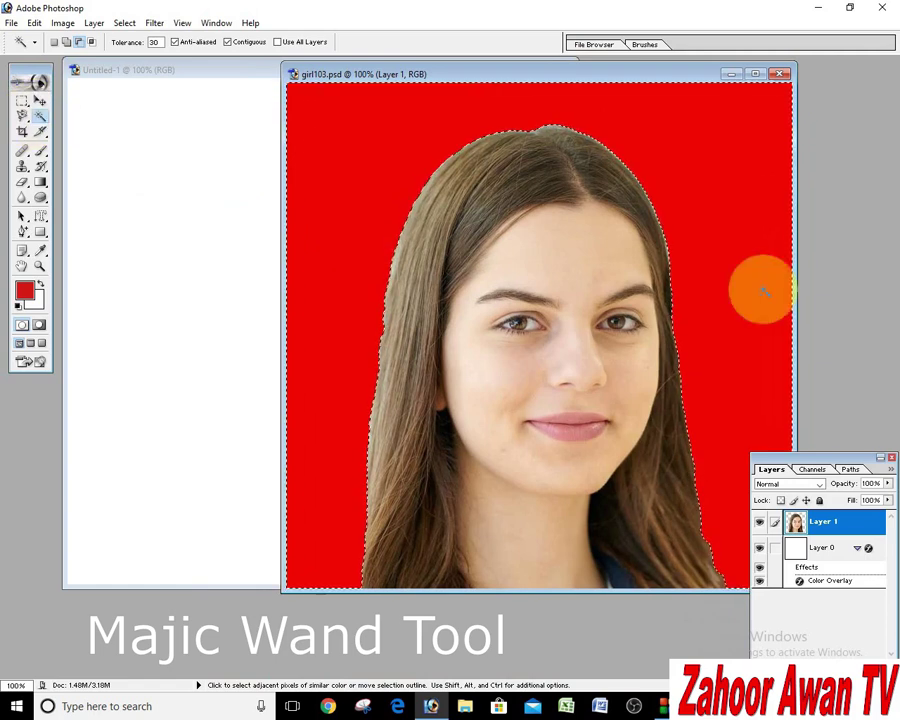
pyautogui.click(295, 94)
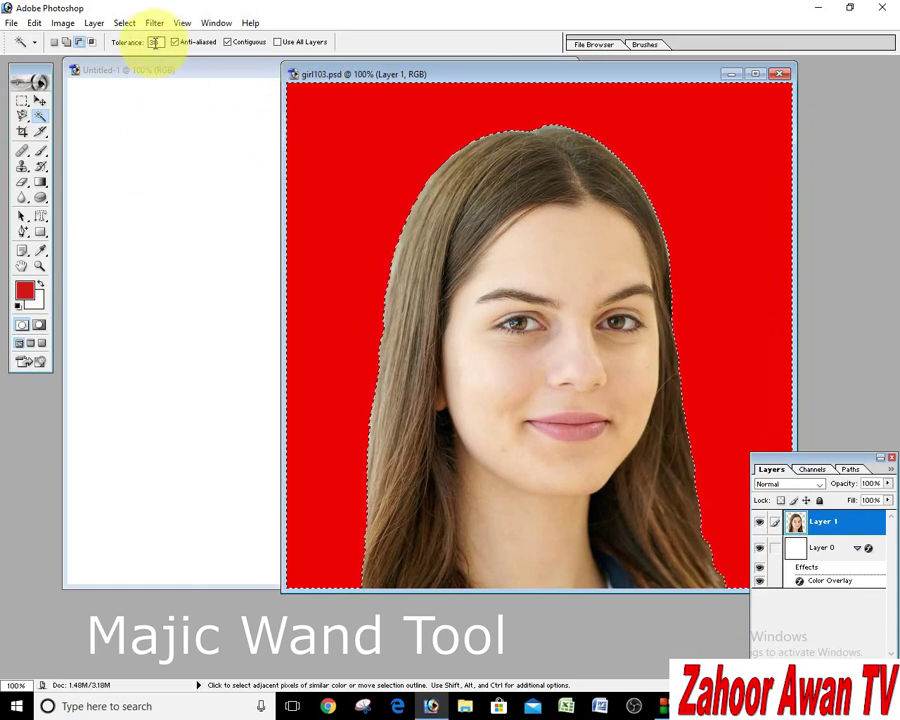
pyautogui.click(301, 111)
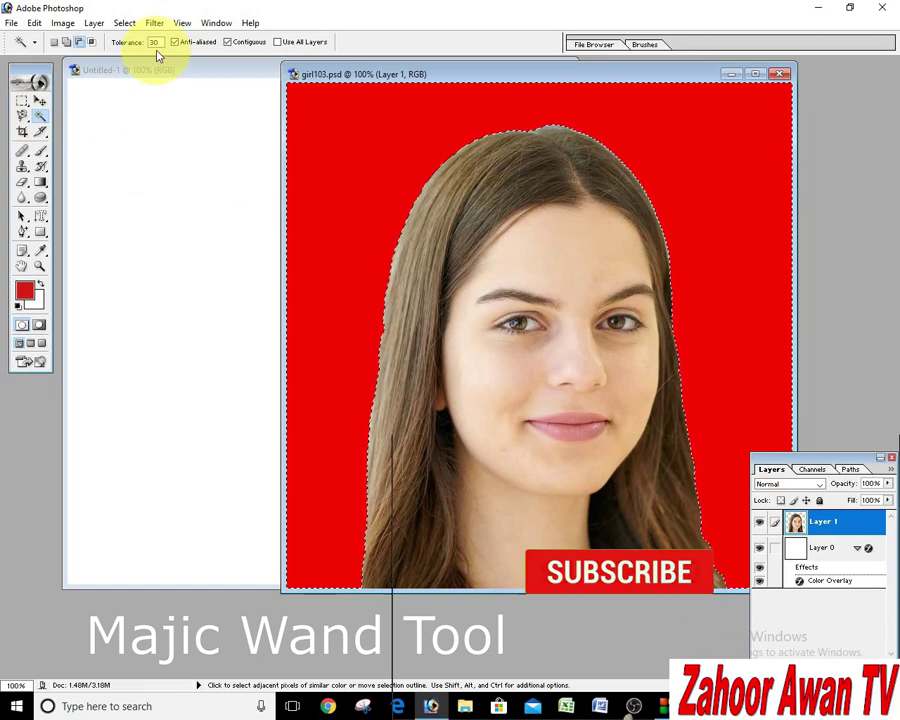
pyautogui.click(357, 185)
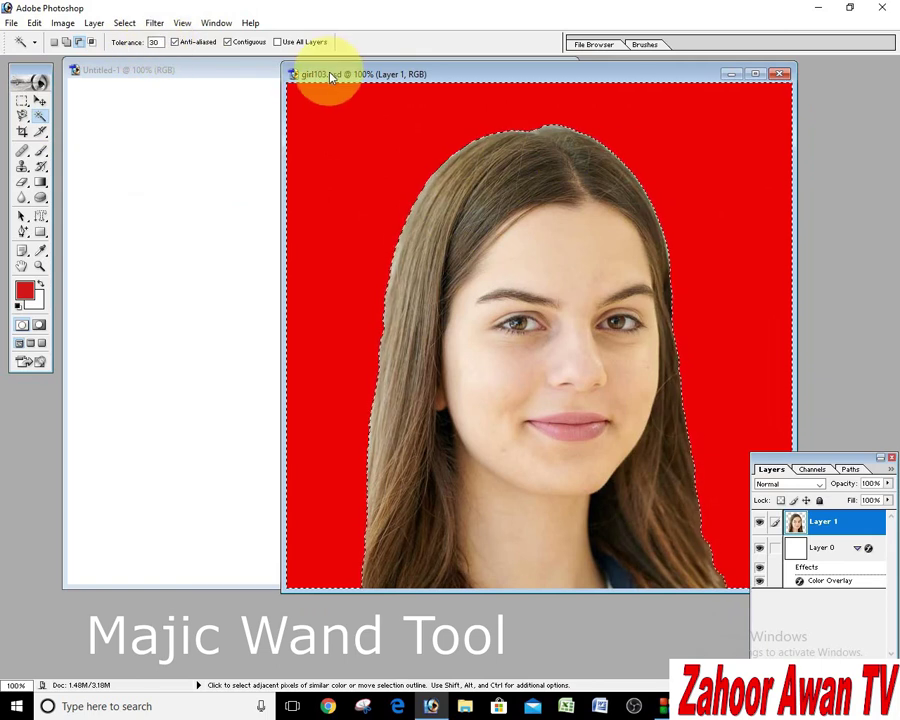
pyautogui.moveTo(336, 76); pyautogui.dragTo(322, 108)
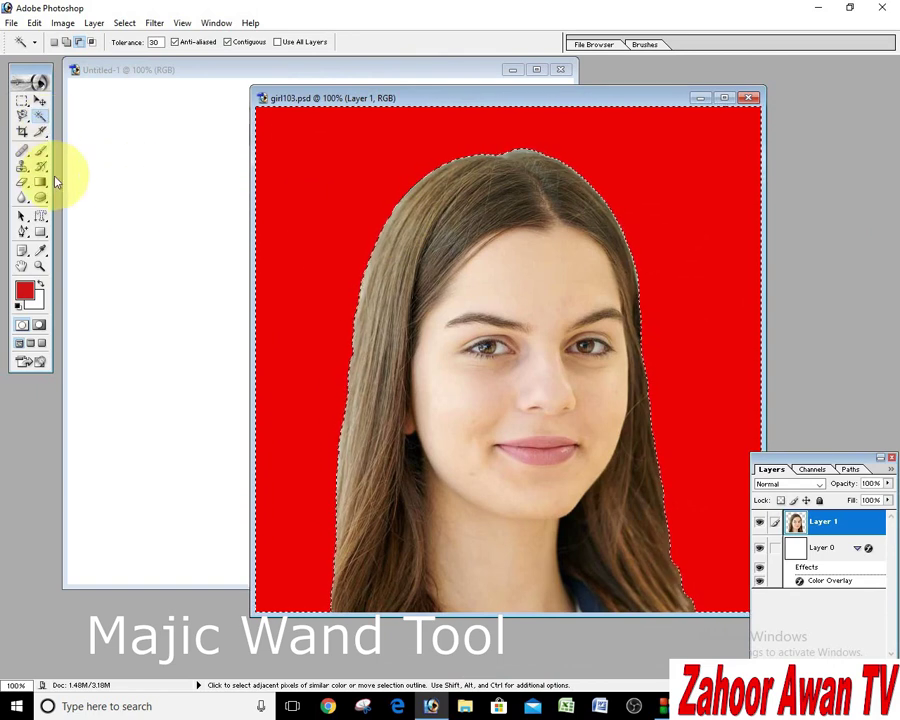
pyautogui.click(301, 215)
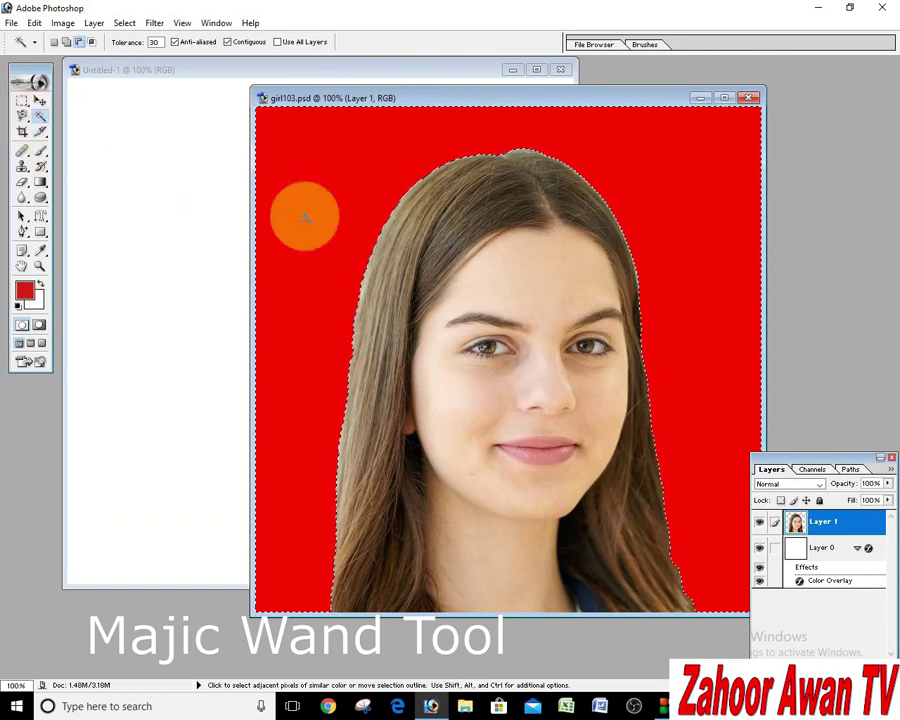
pyautogui.click(288, 129)
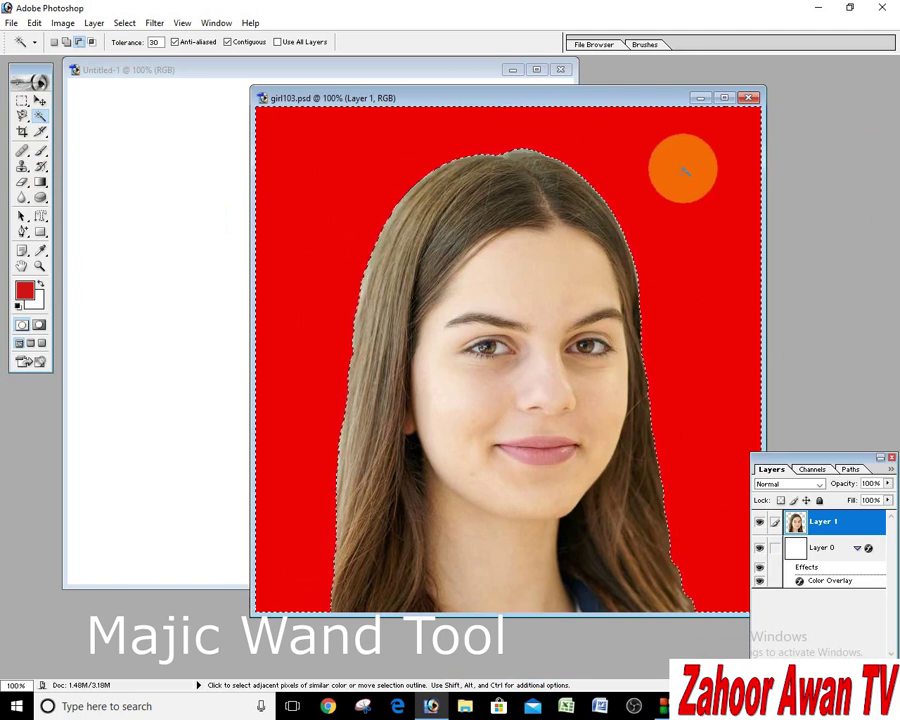
pyautogui.click(124, 23)
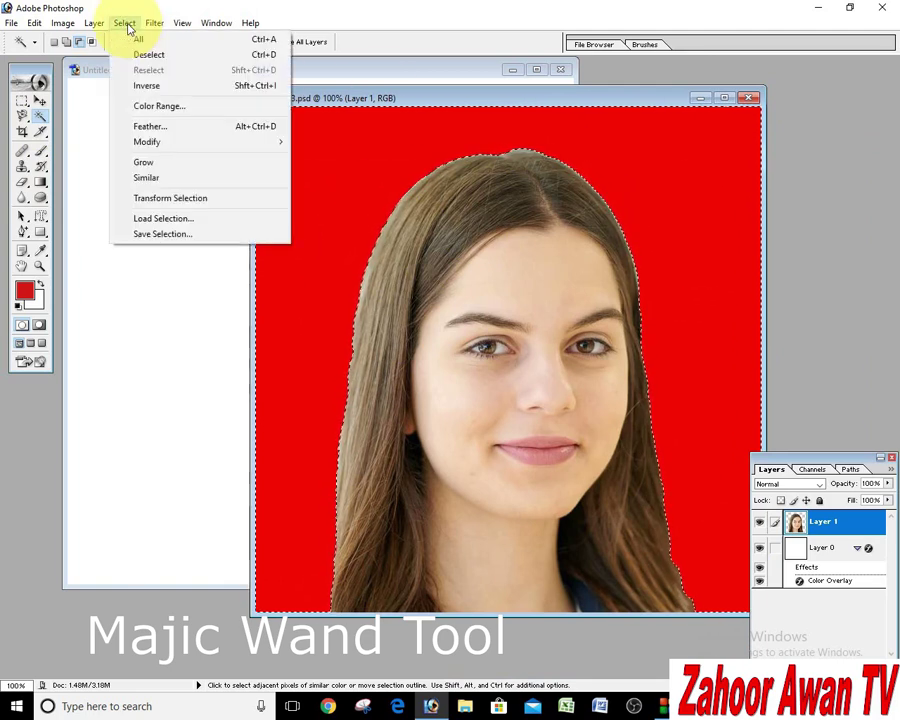
# Step: Invert the selection to the woman and drag her cutout onto the white Untitled-1 canvas
pyautogui.click(143, 87)
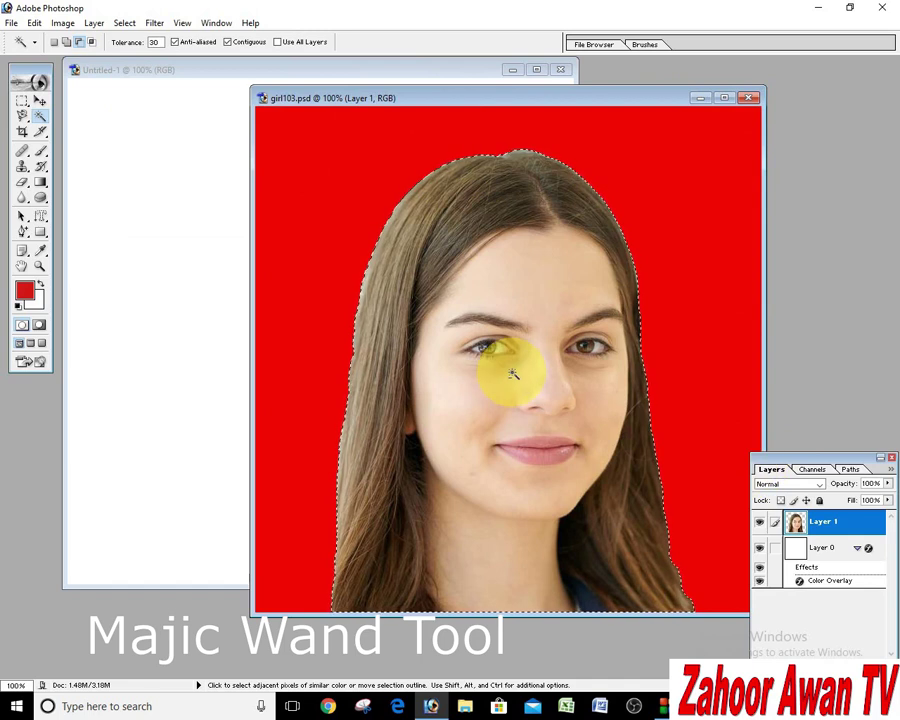
pyautogui.click(40, 100)
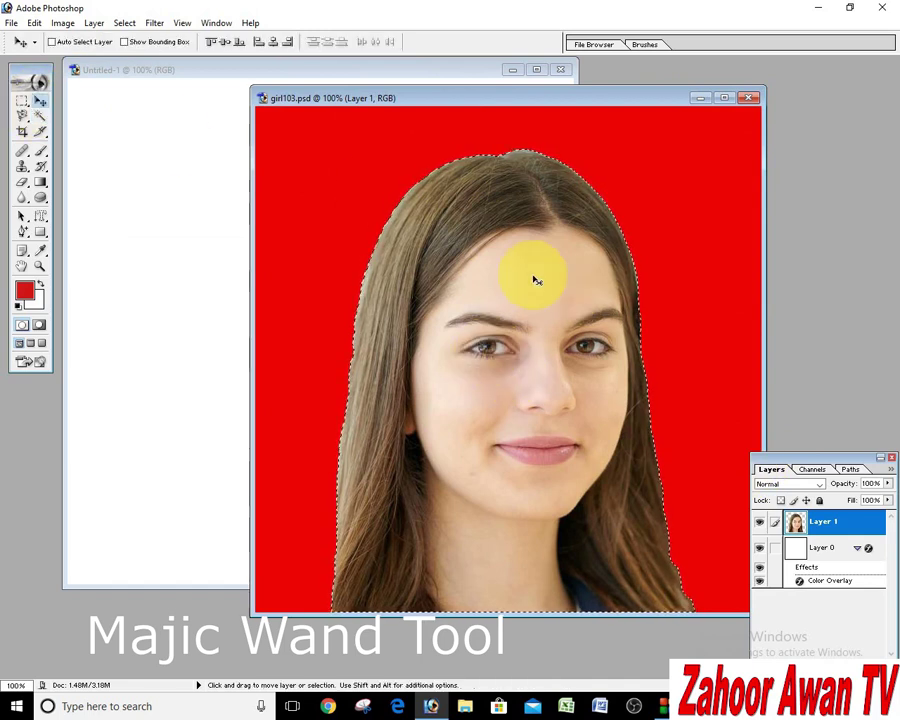
pyautogui.moveTo(534, 278); pyautogui.dragTo(316, 246)
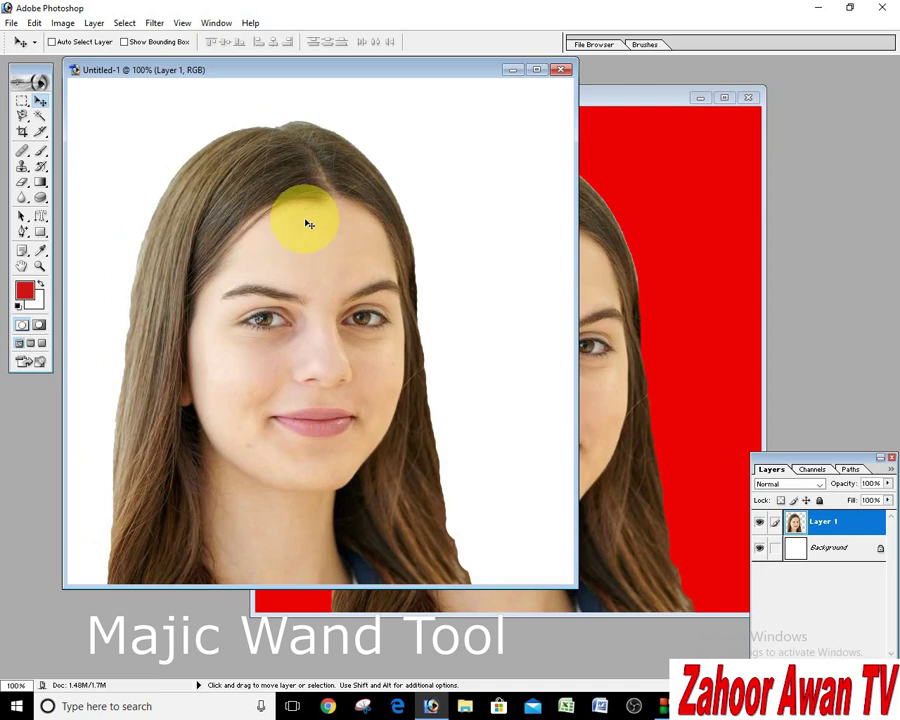
# Step: Close Untitled-1 and girl103.psd without saving either
pyautogui.click(563, 71)
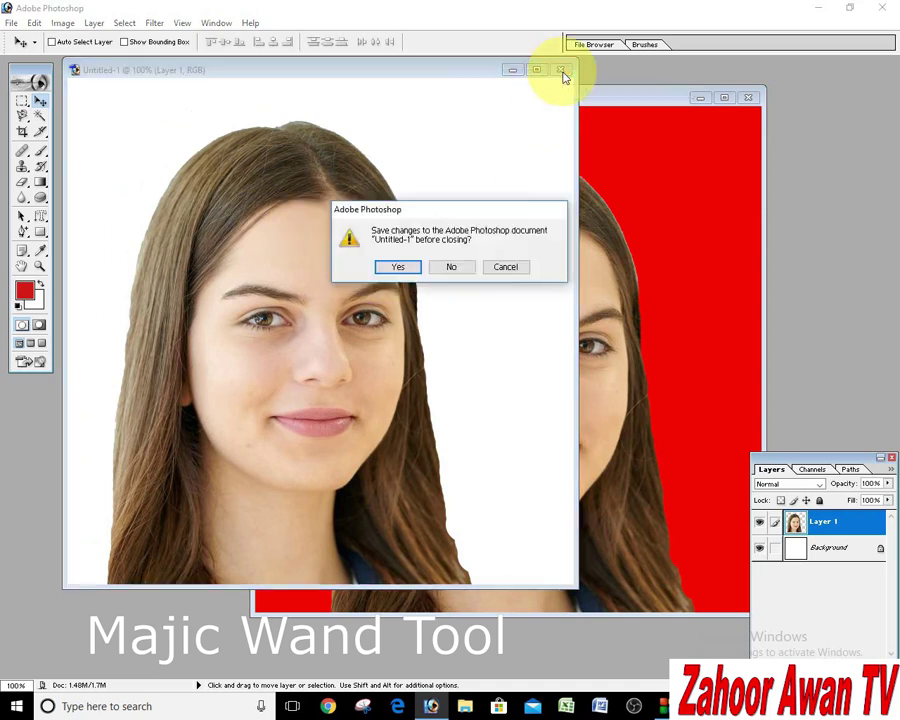
pyautogui.click(449, 265)
pyautogui.click(746, 100)
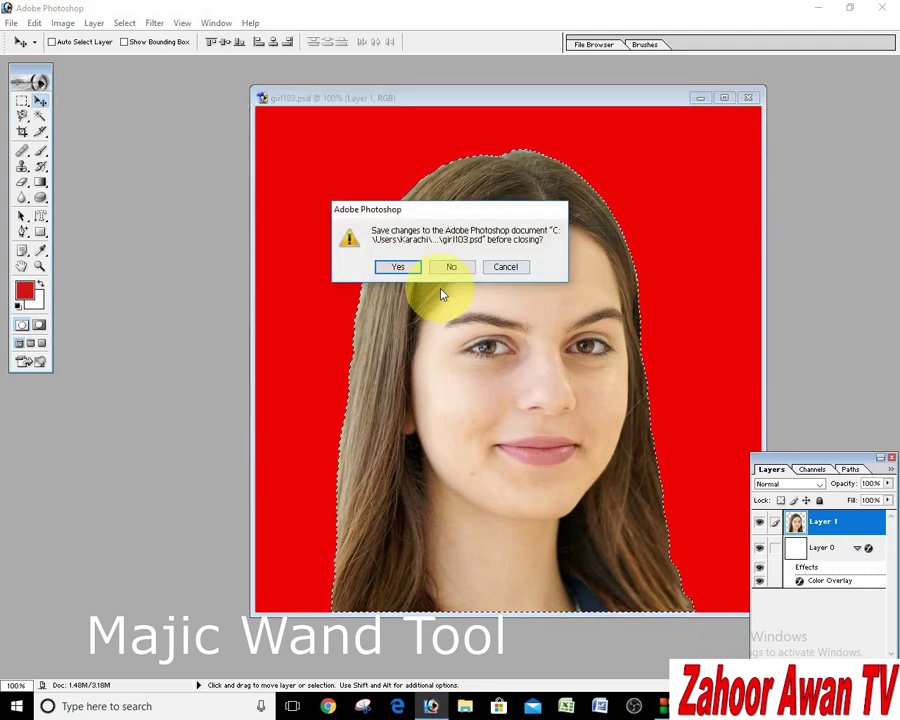
pyautogui.click(451, 265)
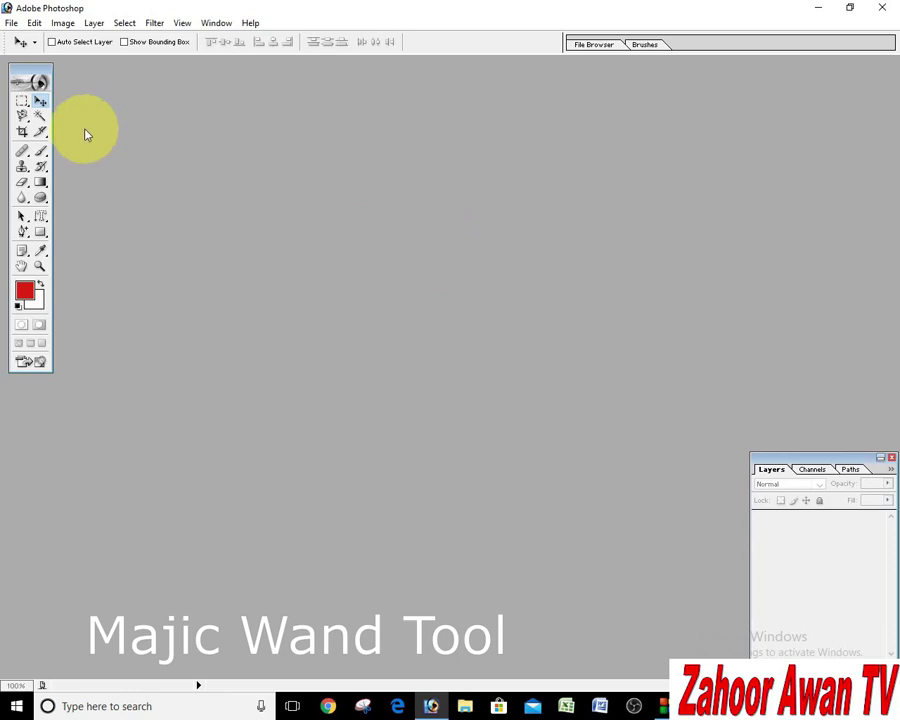
# Step: Create a new blank white 720×720 canvas and preview the g8 image in the File Browser
pyautogui.click(588, 44)
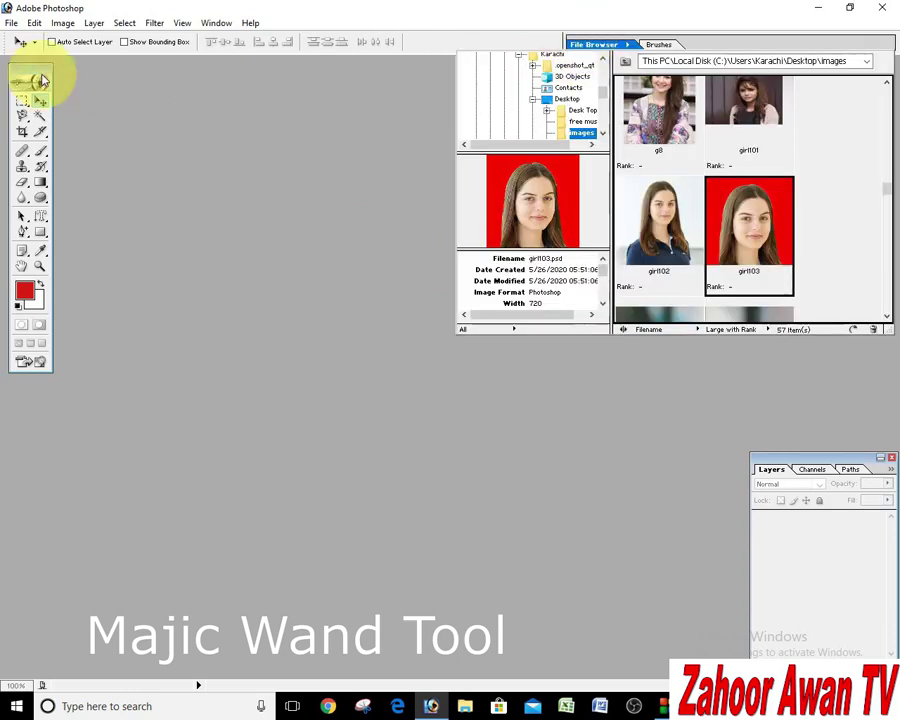
pyautogui.click(11, 22)
pyautogui.click(30, 38)
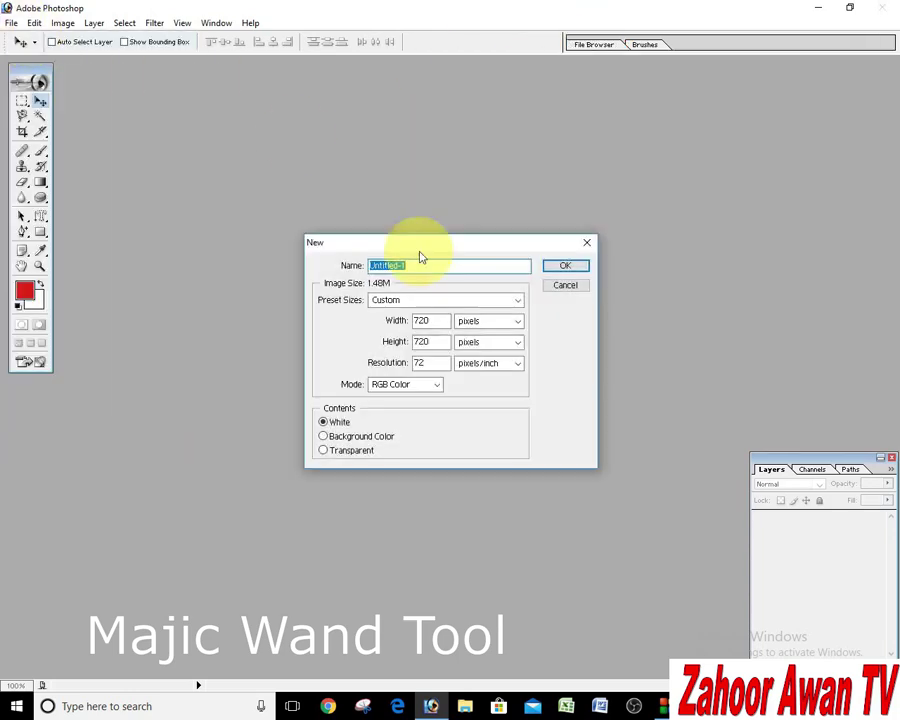
pyautogui.click(572, 268)
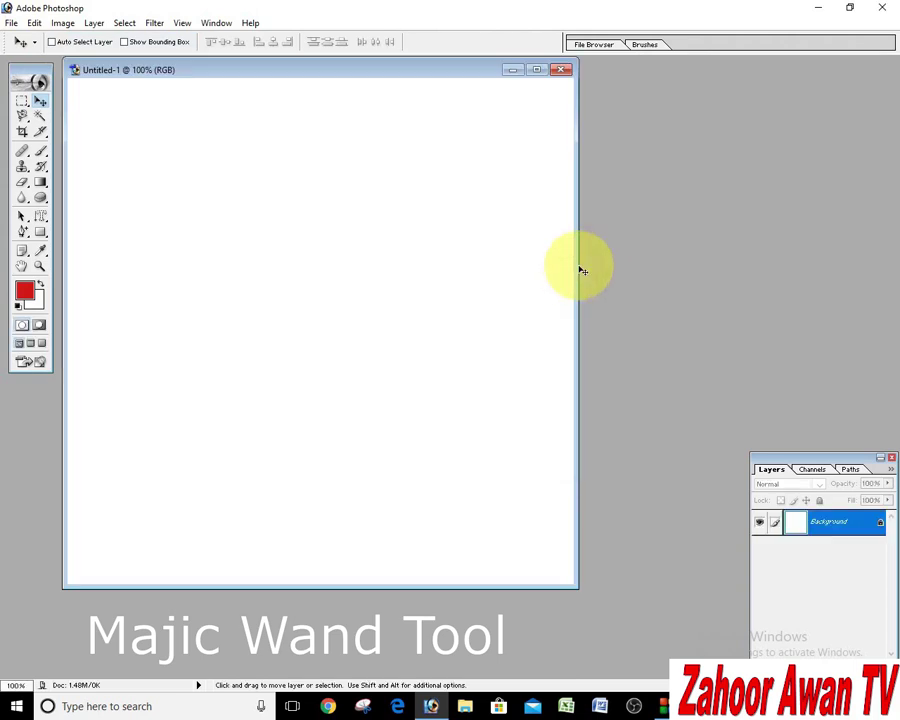
pyautogui.click(596, 44)
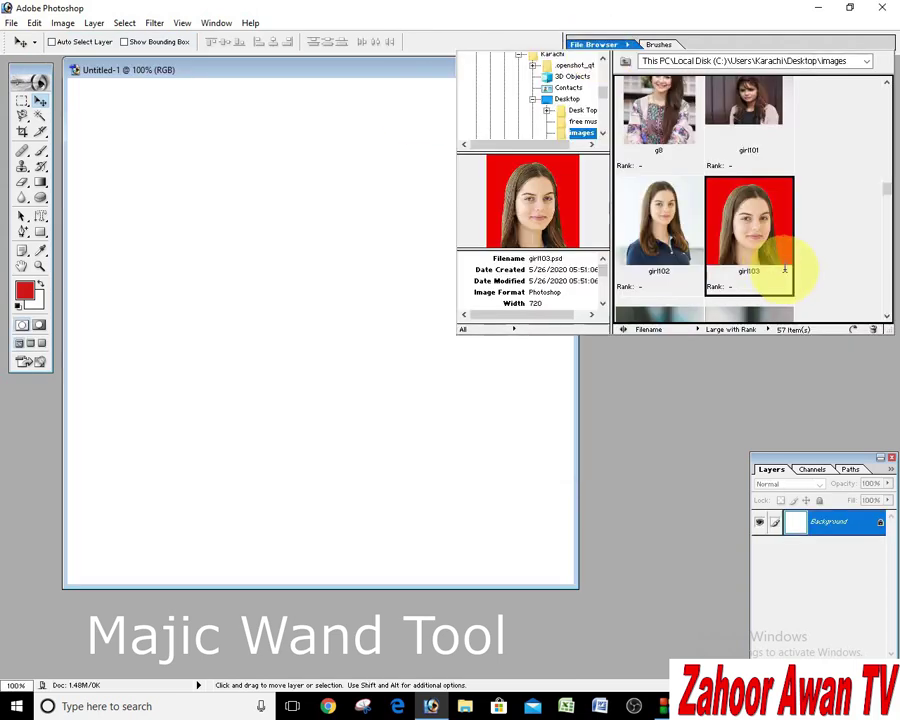
pyautogui.click(679, 140)
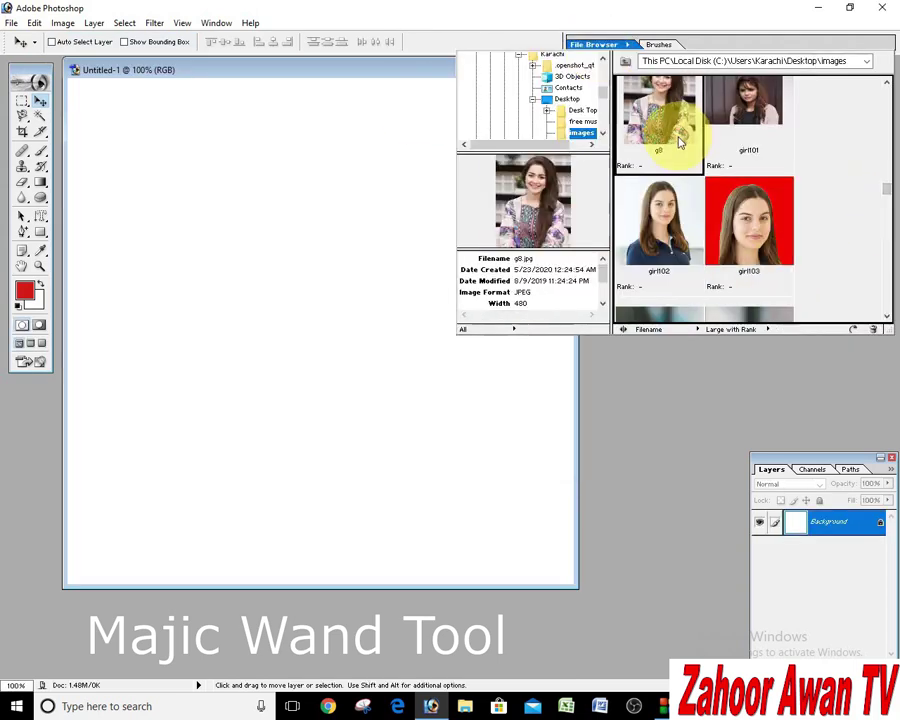
# Step: Step through the thumbnails girl101, g18, g2 and g20, scrolling the browser grid
pyautogui.press('Right')
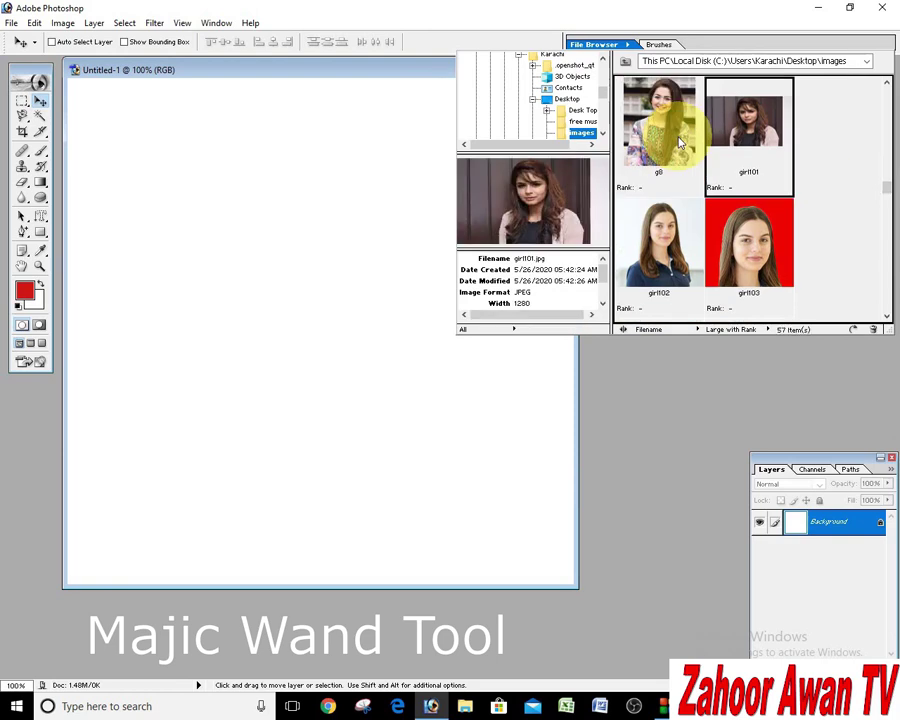
pyautogui.moveTo(888, 185); pyautogui.dragTo(887, 127)
pyautogui.click(679, 208)
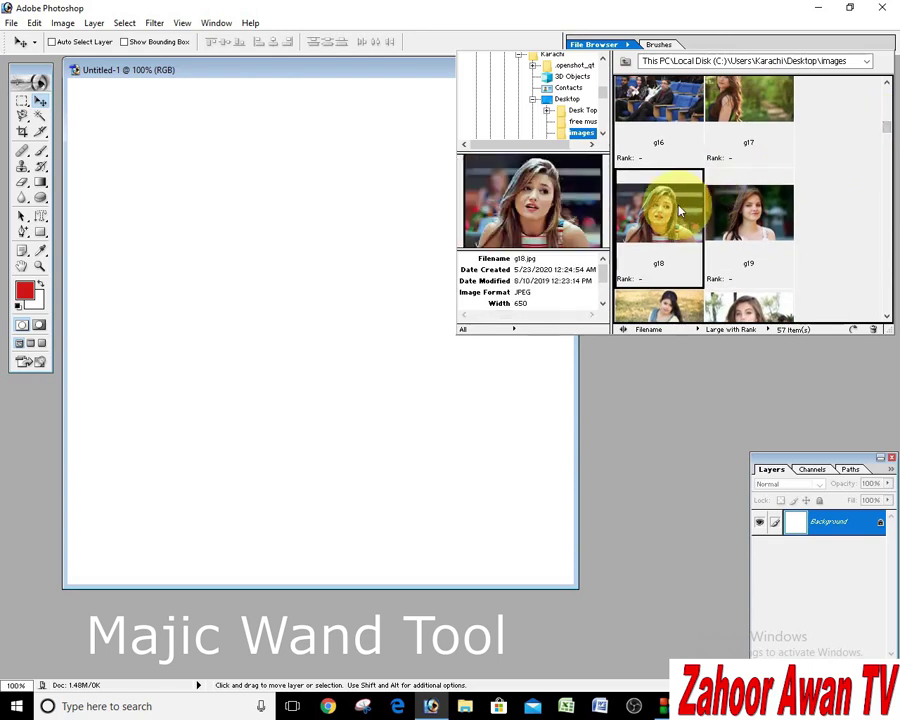
pyautogui.press('Right')
pyautogui.press('Right')
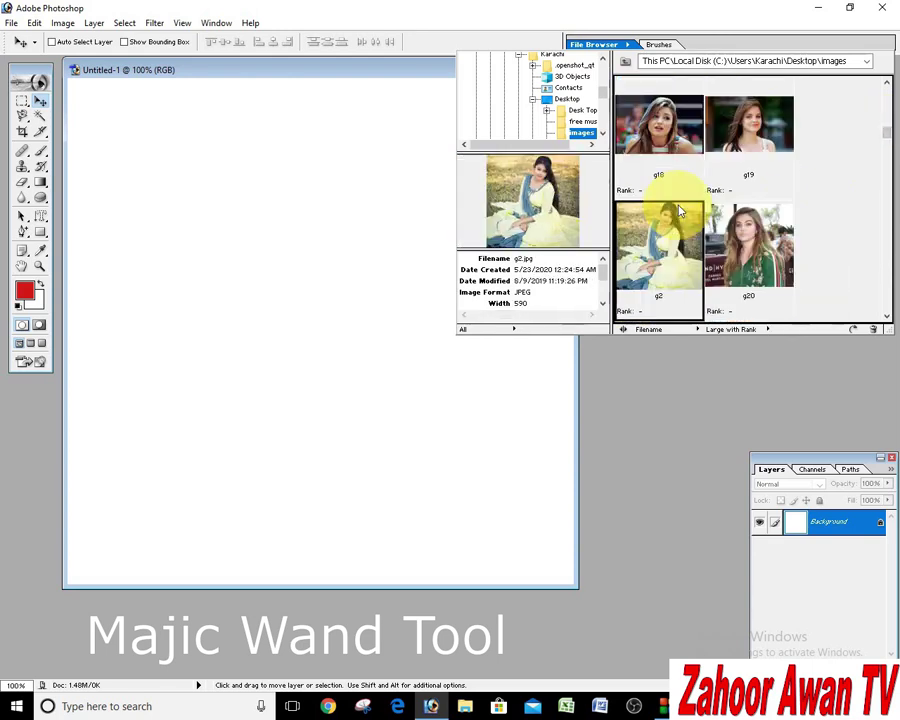
pyautogui.press('Right')
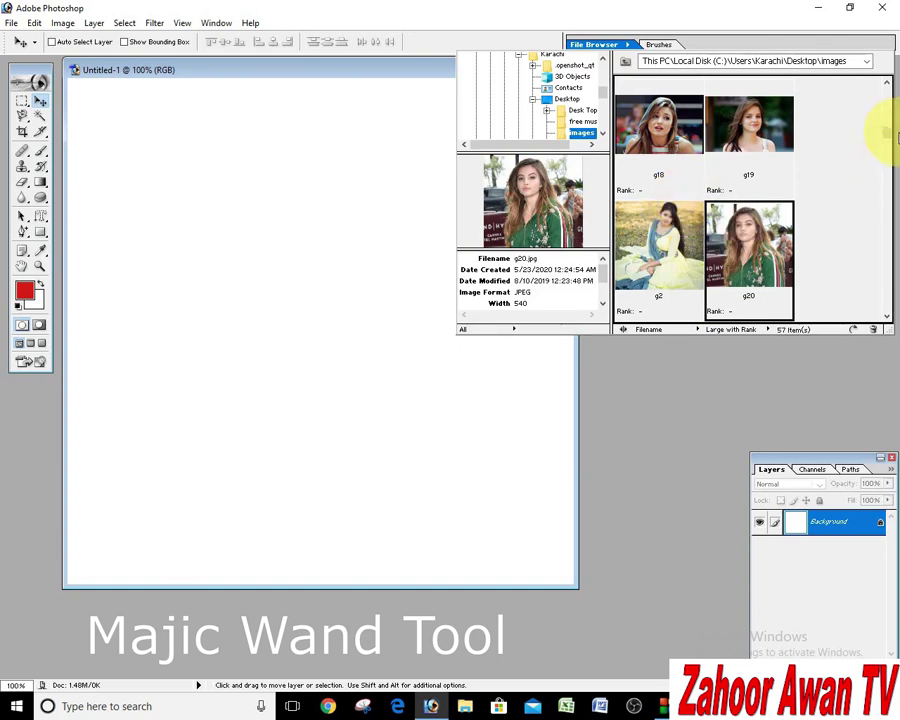
pyautogui.moveTo(888, 133); pyautogui.dragTo(884, 249)
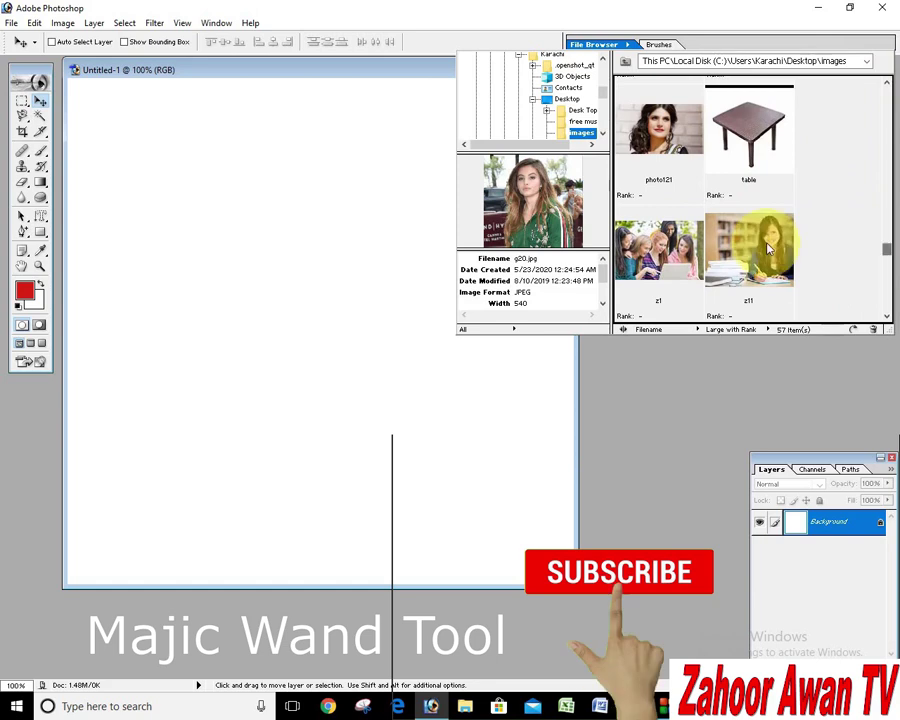
# Step: Open photo121.jpg with the working RGB colour profile assigned
pyautogui.doubleClick(676, 138)
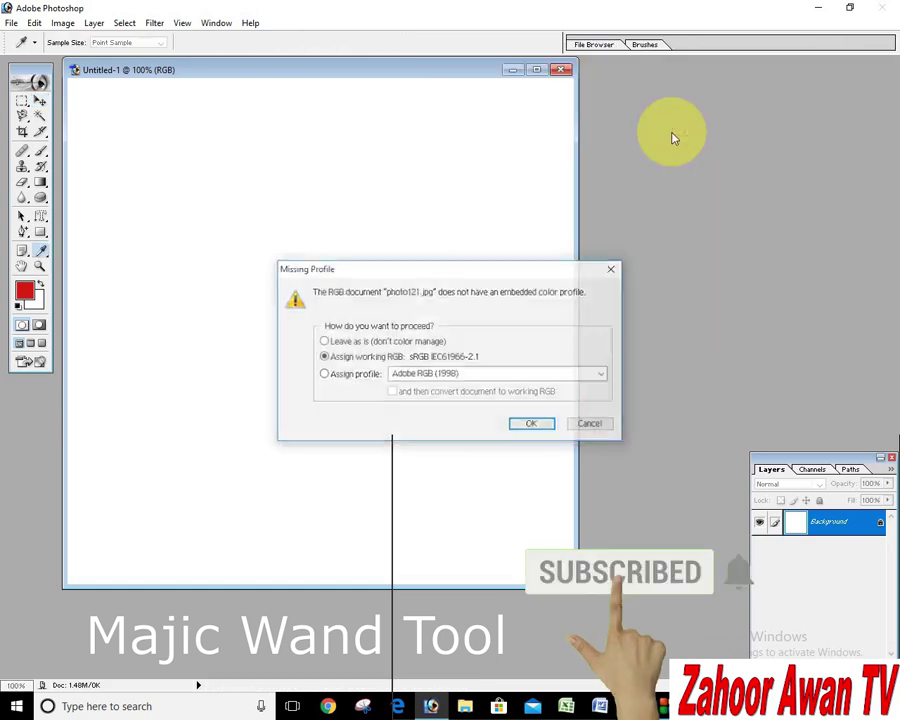
pyautogui.click(524, 428)
pyautogui.press('v')
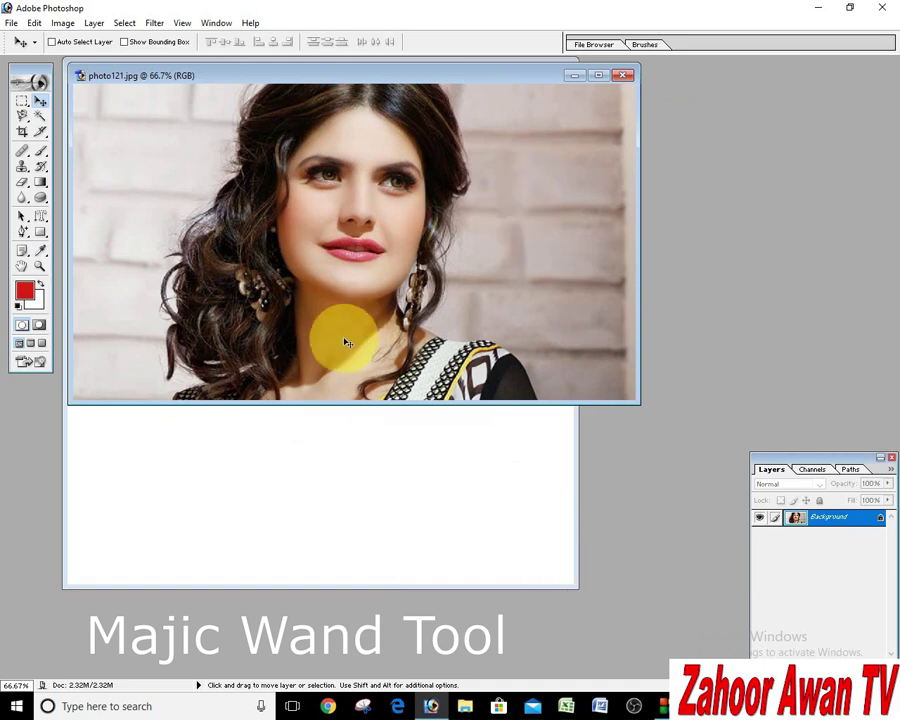
# Step: Try a Magic Wand selection on the light left wall and adjust the Tolerance value
pyautogui.click(40, 116)
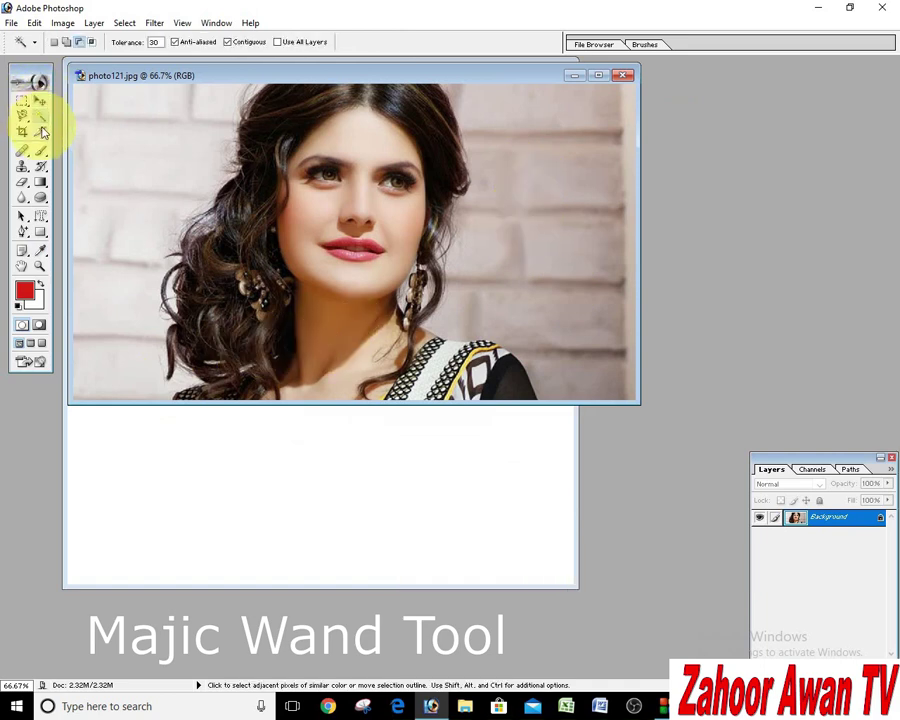
pyautogui.click(126, 290)
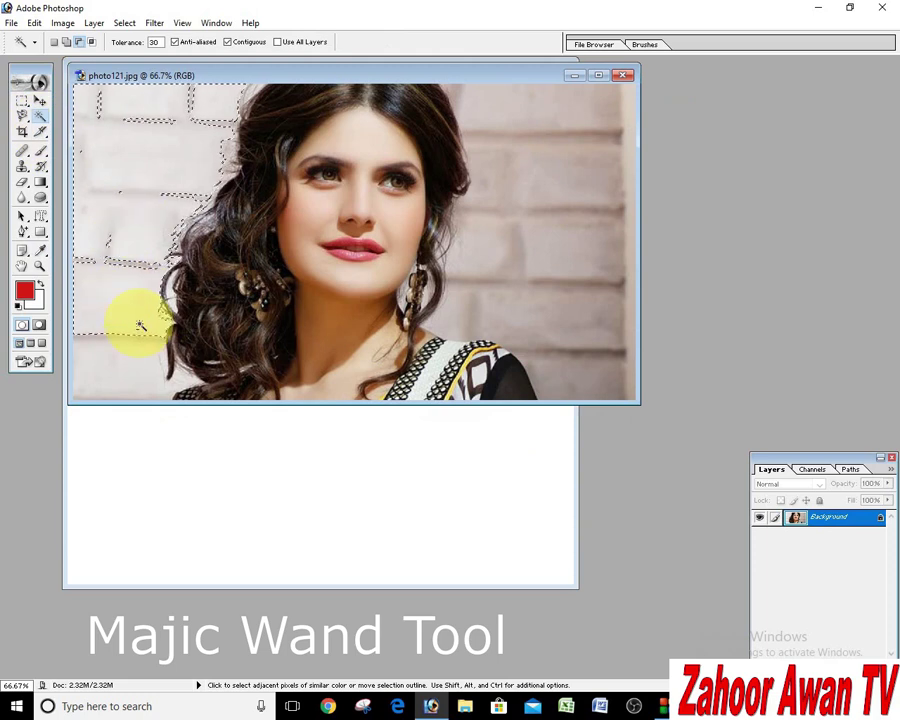
pyautogui.doubleClick(155, 42)
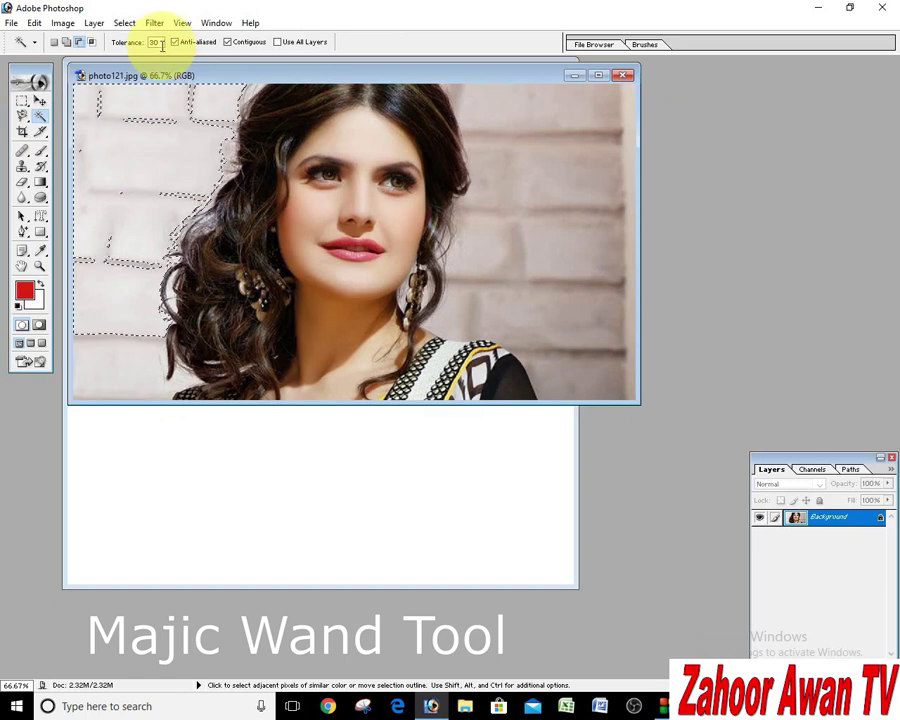
pyautogui.press('Return')
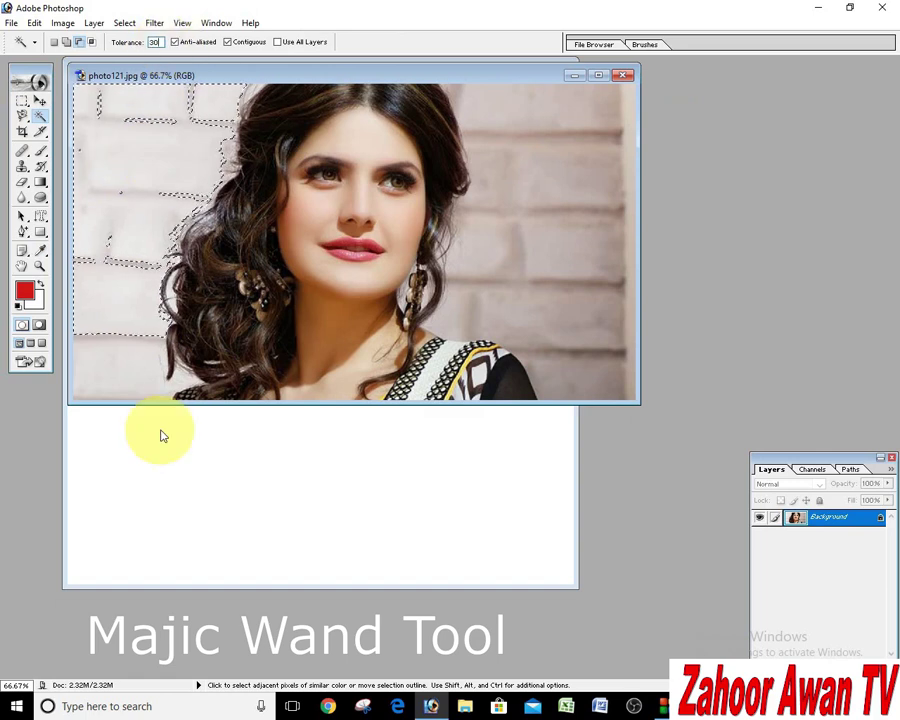
pyautogui.click(40, 100)
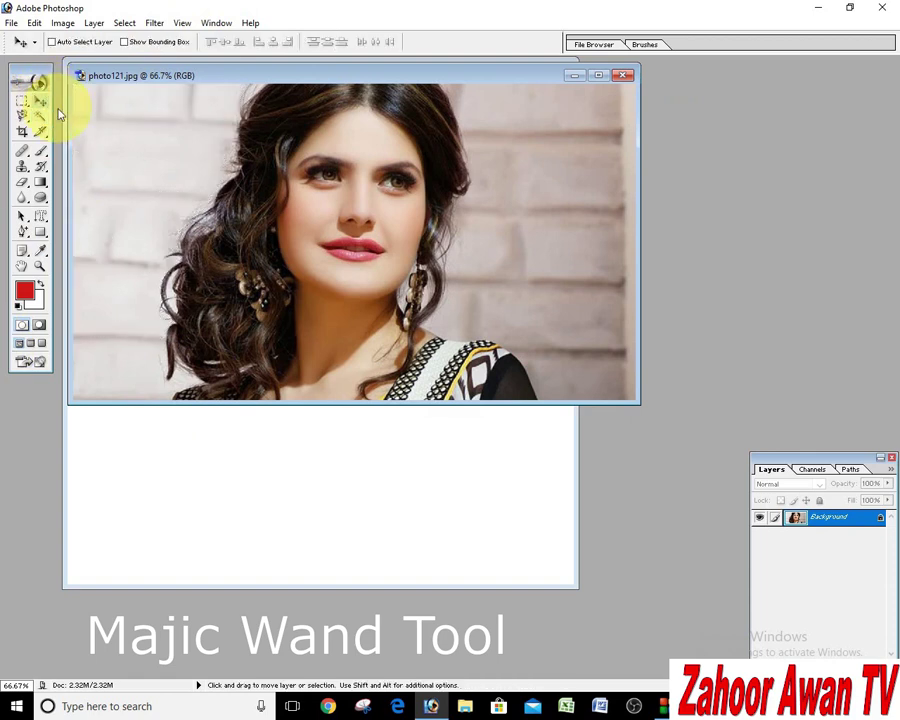
# Step: With the Magic Wand at Tolerance 30 in Add mode, add the lower-left and right-hand wall areas
pyautogui.click(41, 117)
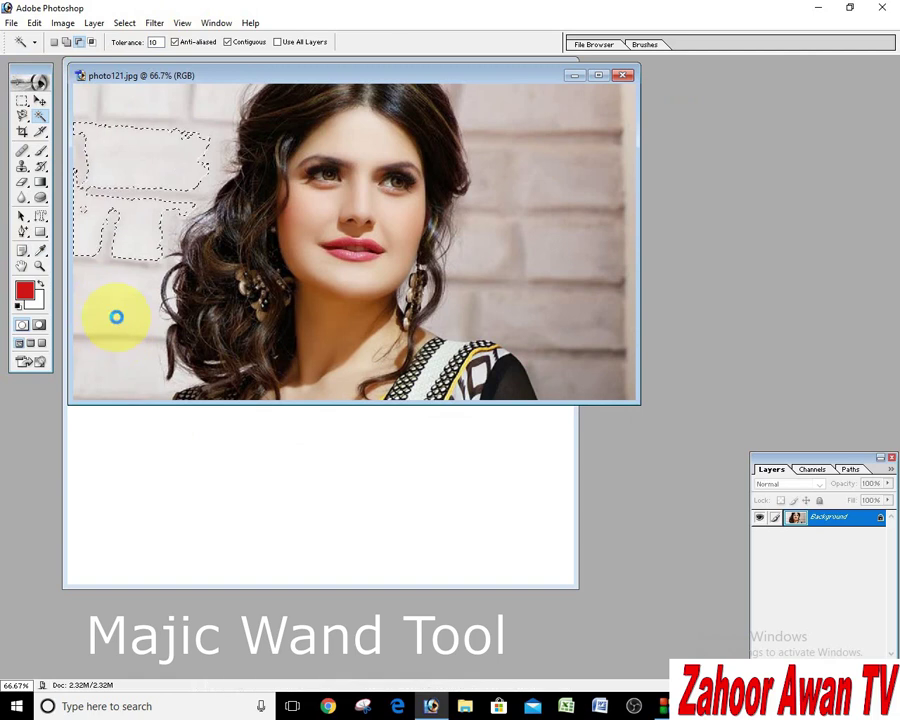
pyautogui.click(66, 42)
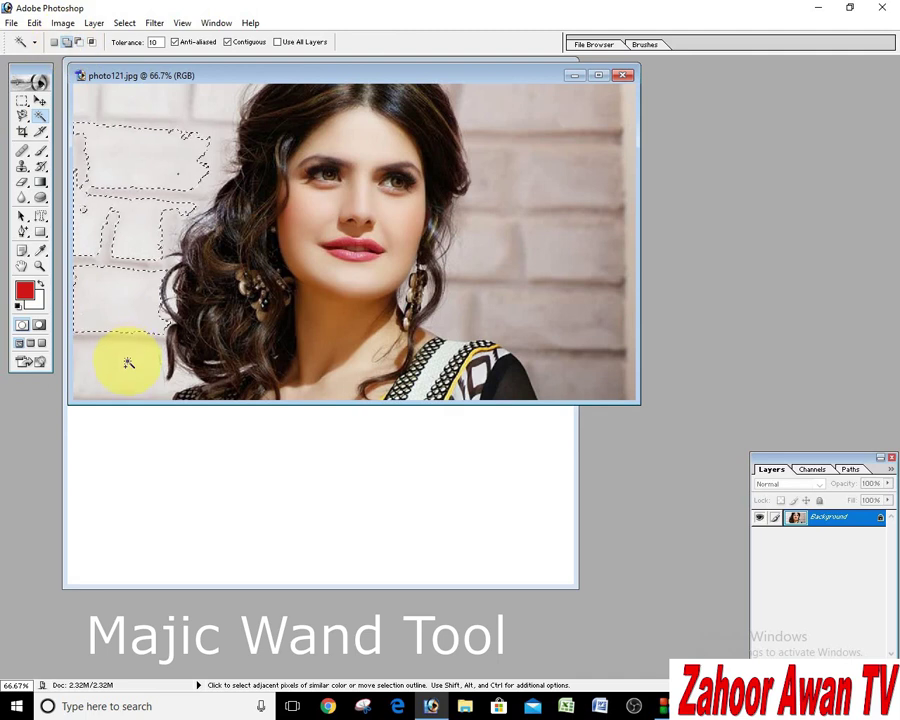
pyautogui.click(128, 362)
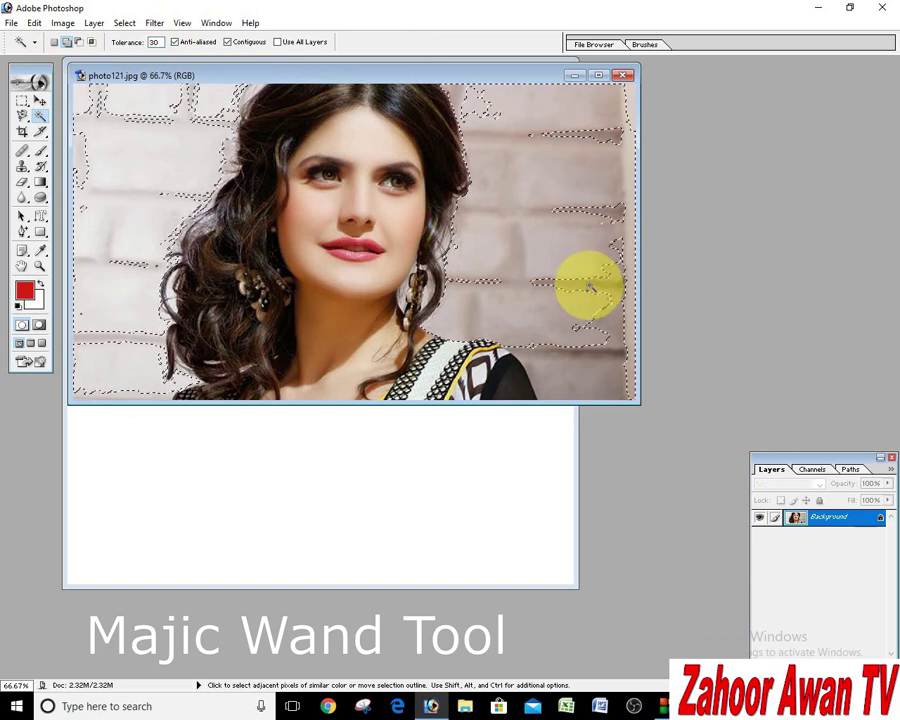
pyautogui.keyDown('shift'); pyautogui.click(600, 335); pyautogui.keyUp('shift')
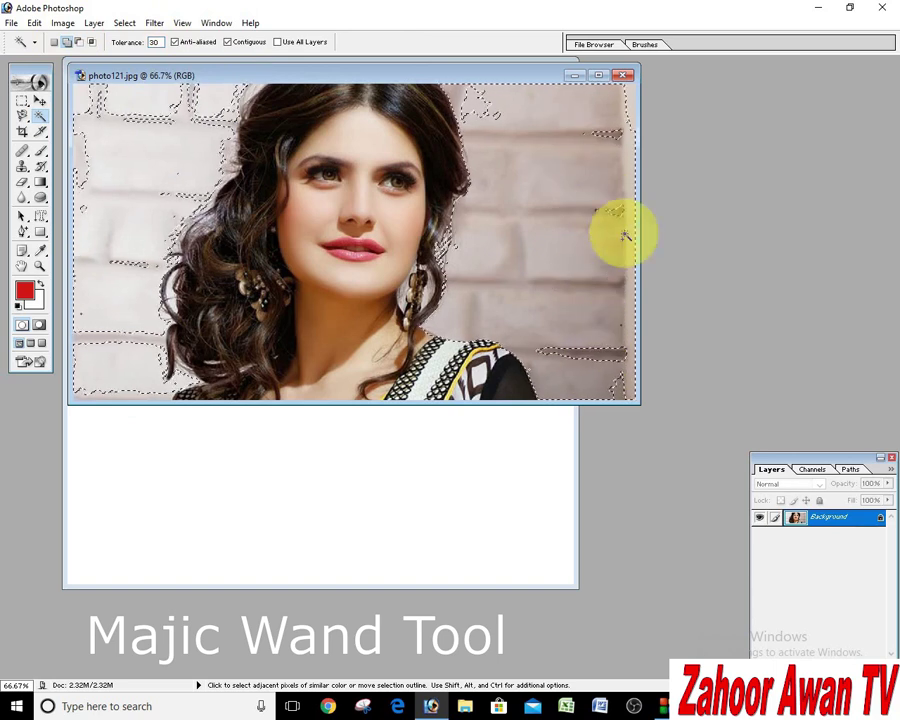
pyautogui.click(66, 42)
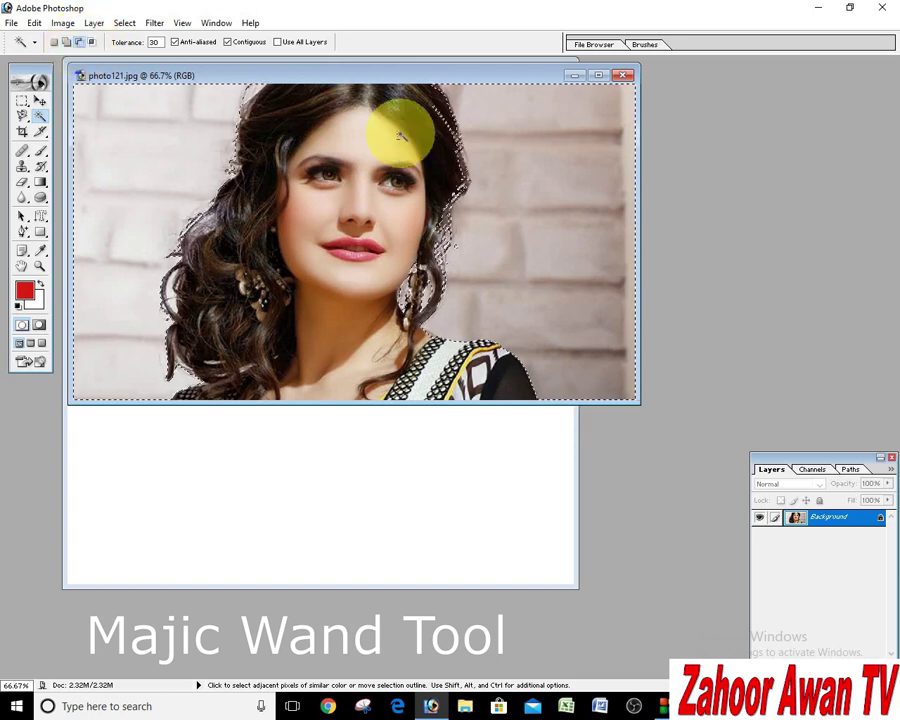
pyautogui.click(80, 43)
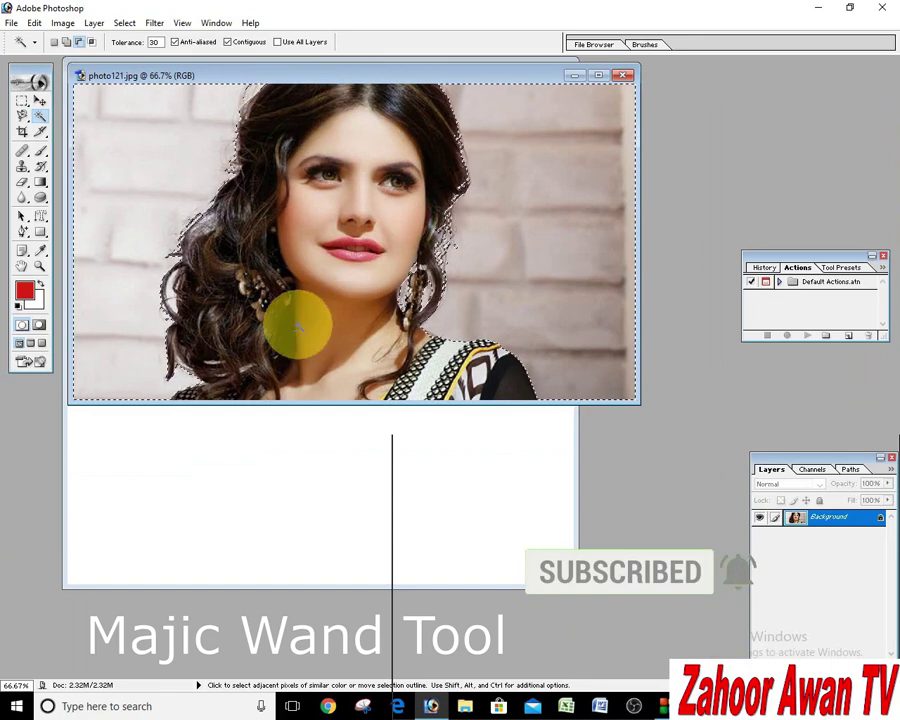
# Step: Invert the selection to the woman and drag her onto the white Untitled-1 canvas
pyautogui.click(124, 23)
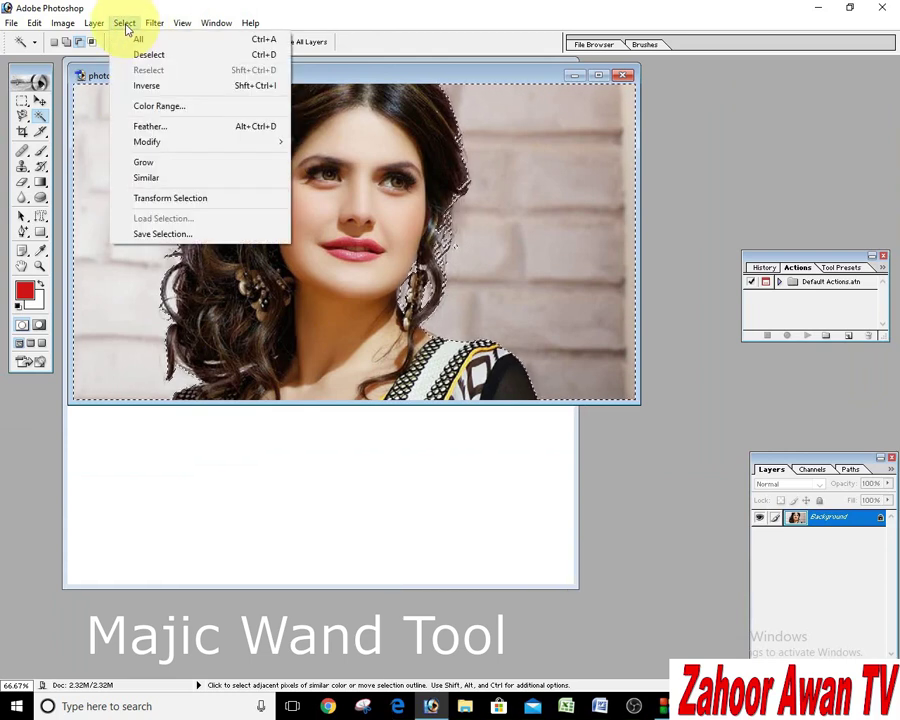
pyautogui.click(146, 85)
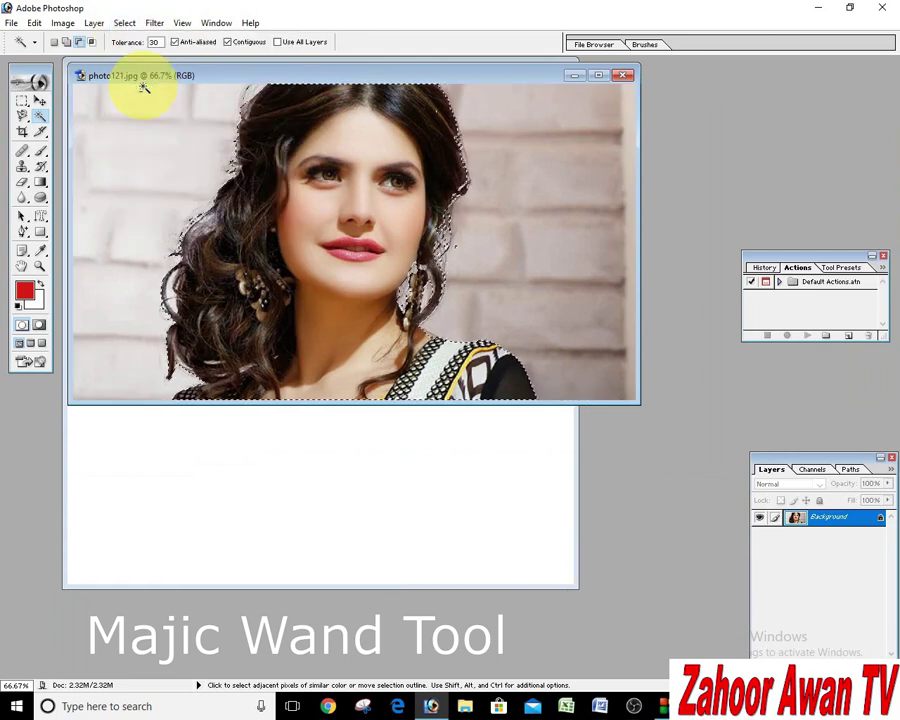
pyautogui.click(40, 101)
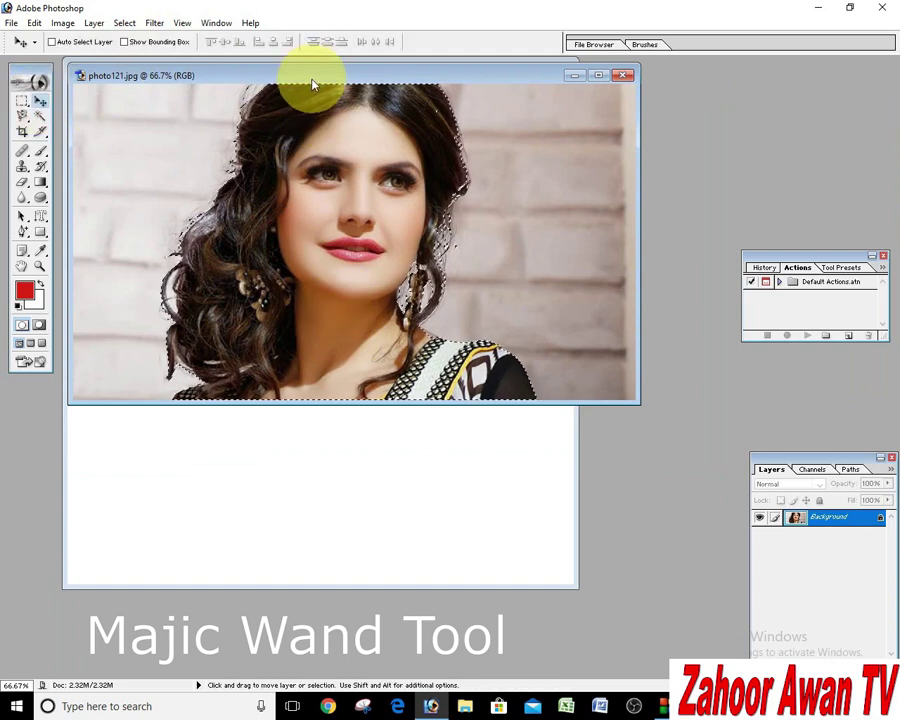
pyautogui.moveTo(313, 85); pyautogui.dragTo(623, 266)
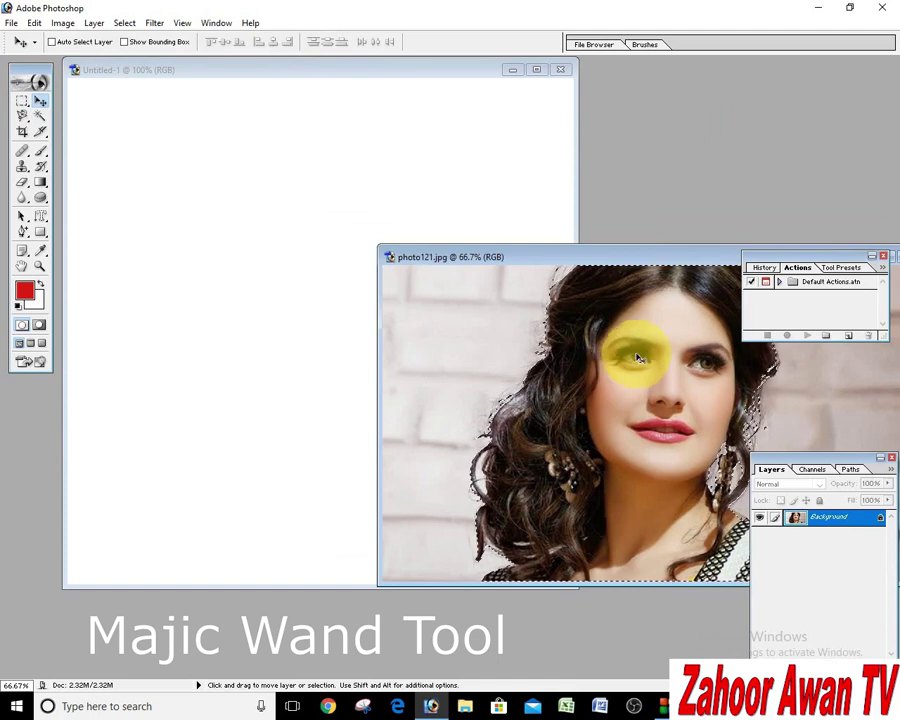
pyautogui.moveTo(637, 357); pyautogui.dragTo(301, 191)
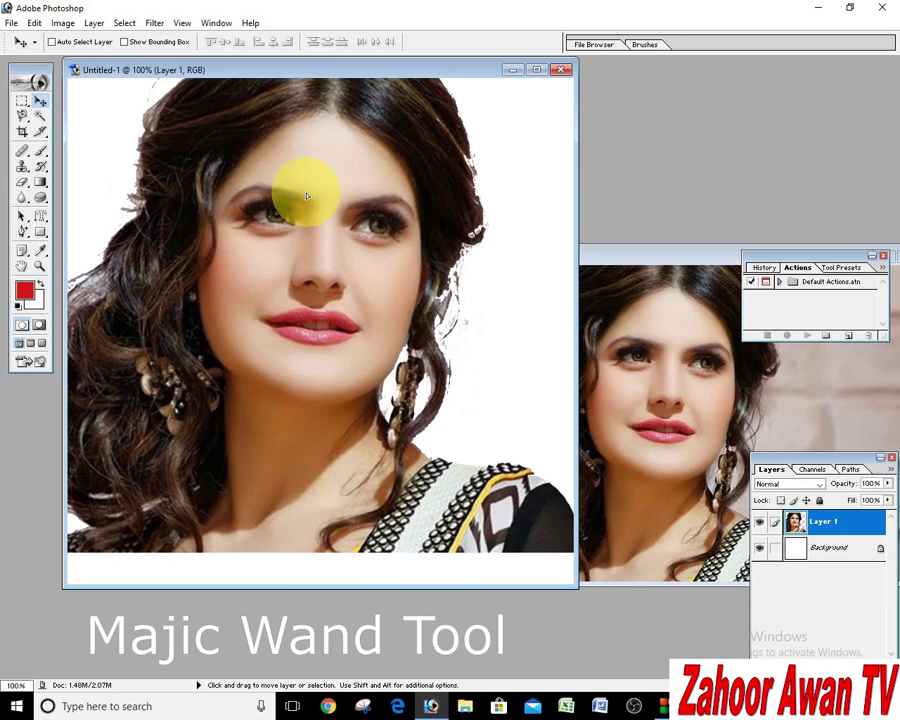
# Step: Close the original photo121.jpg without saving
pyautogui.click(583, 256)
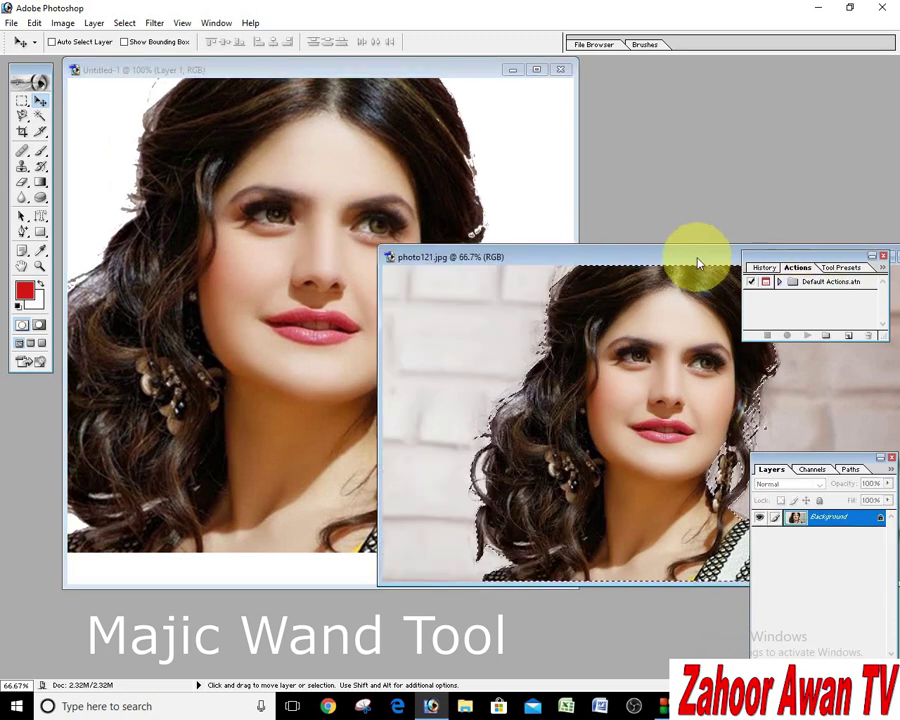
pyautogui.moveTo(698, 263); pyautogui.dragTo(540, 253)
pyautogui.click(818, 247)
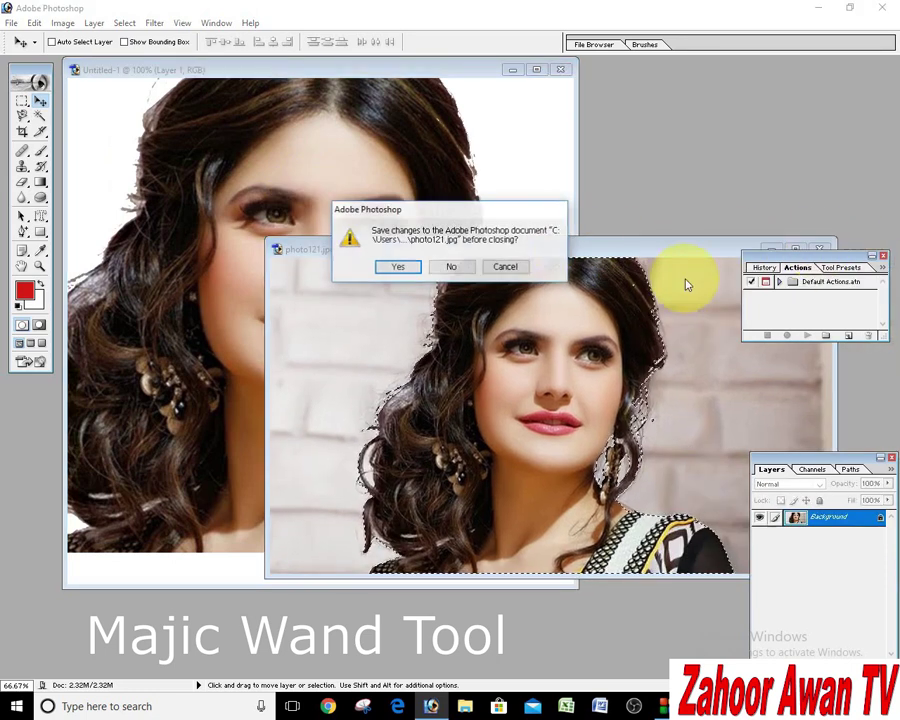
pyautogui.click(458, 267)
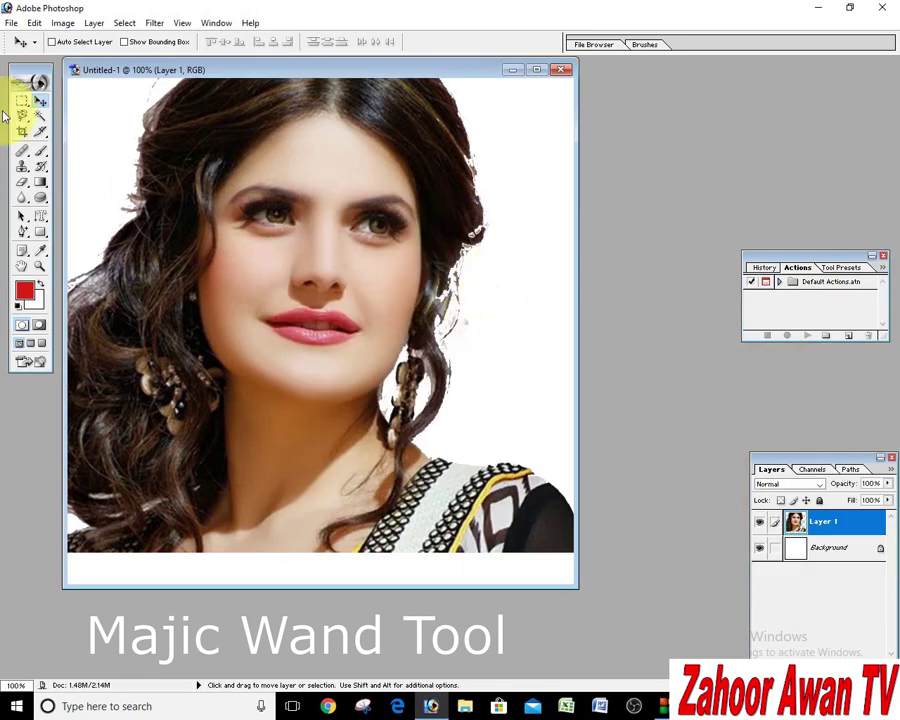
pyautogui.click(24, 184)
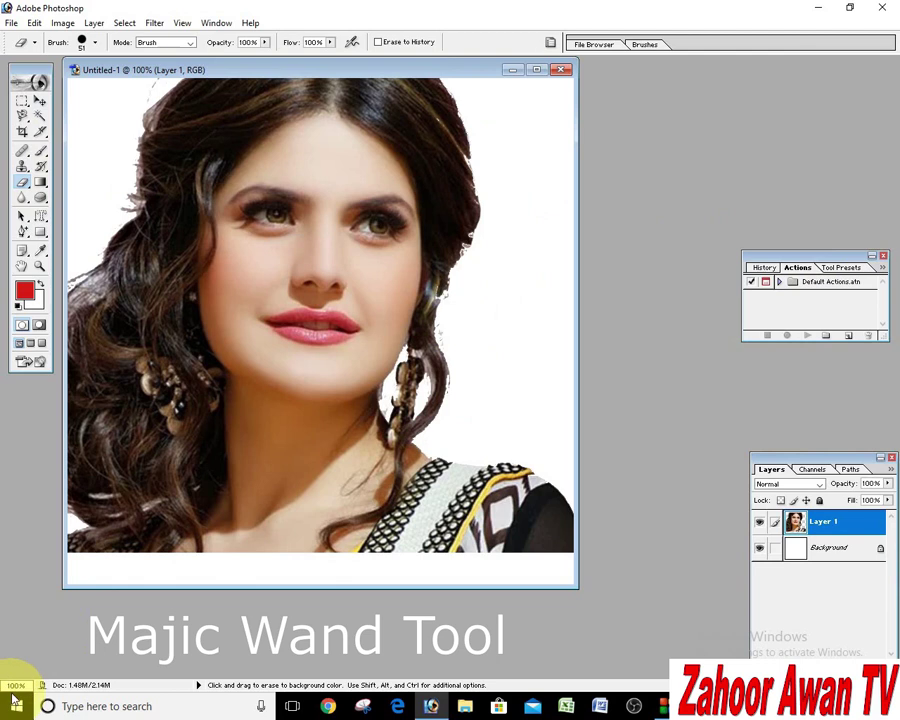
# Step: Hide the History panel, zoom to 200%, and erase leftover wall along the top hair edge
pyautogui.press('F9')
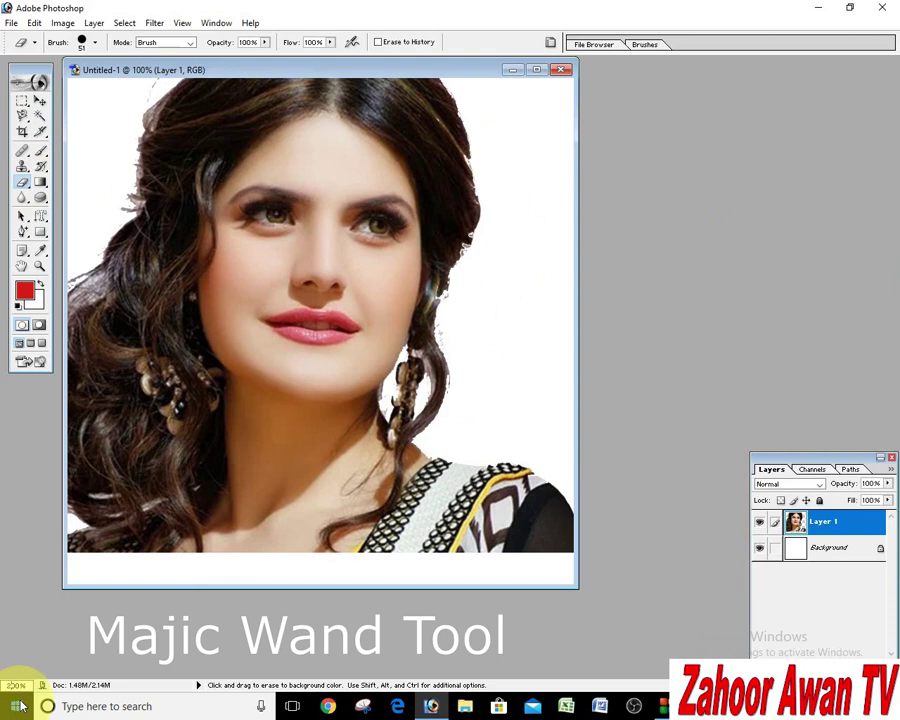
pyautogui.press('Return')
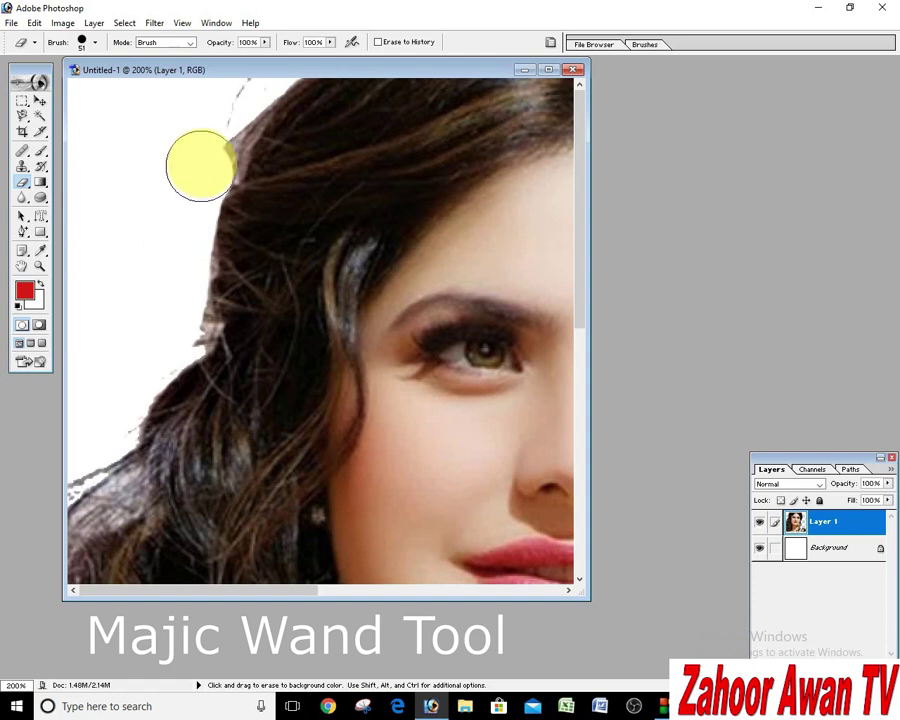
pyautogui.moveTo(228, 135); pyautogui.dragTo(234, 120)
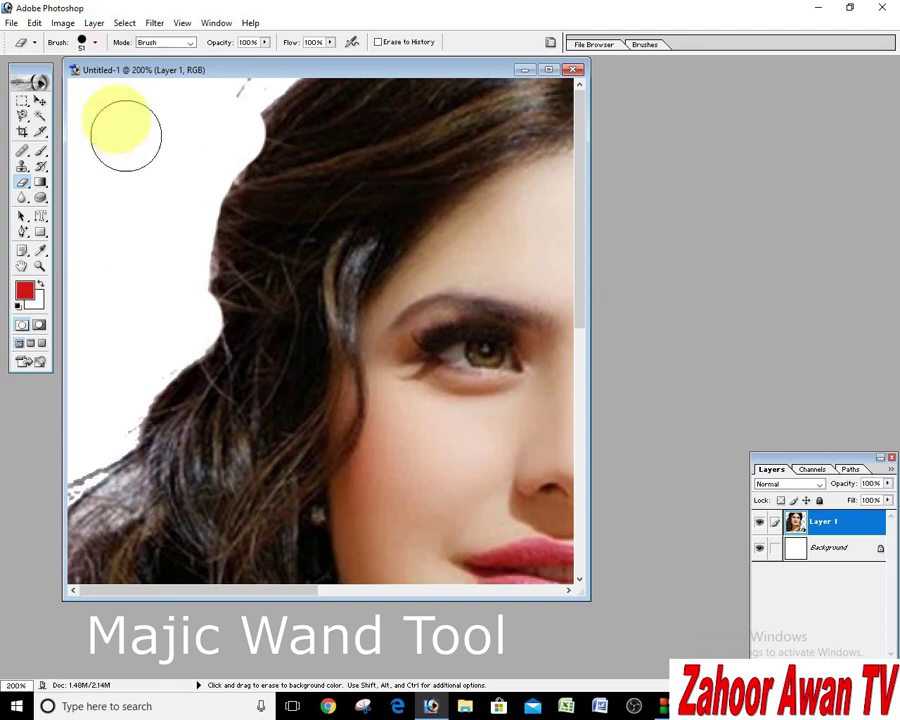
# Step: Shrink the eraser brush from 36 px down to 22 px
pyautogui.click(94, 43)
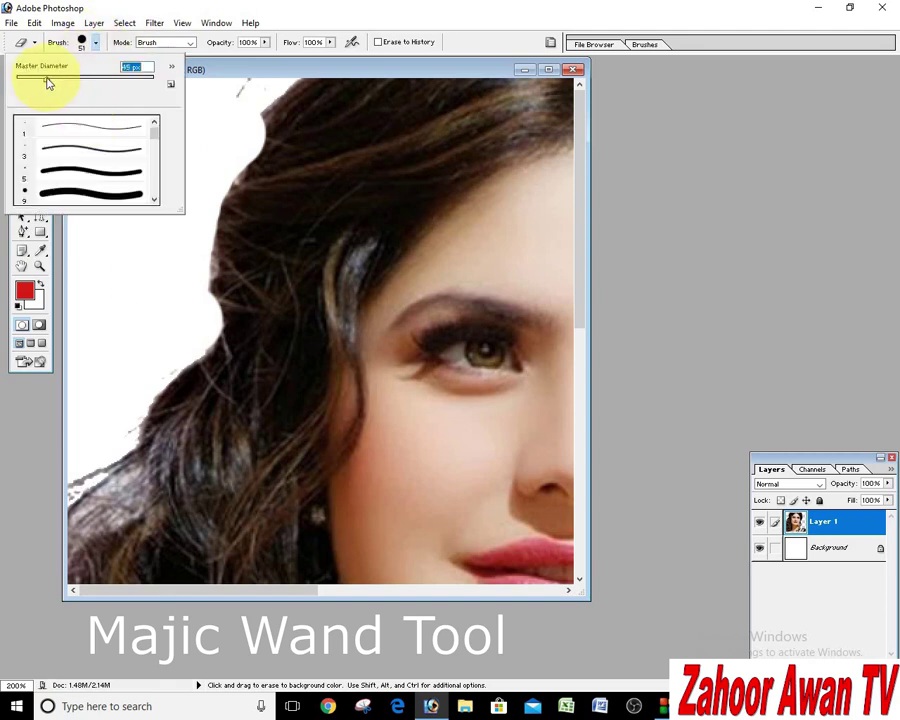
pyautogui.click(160, 310)
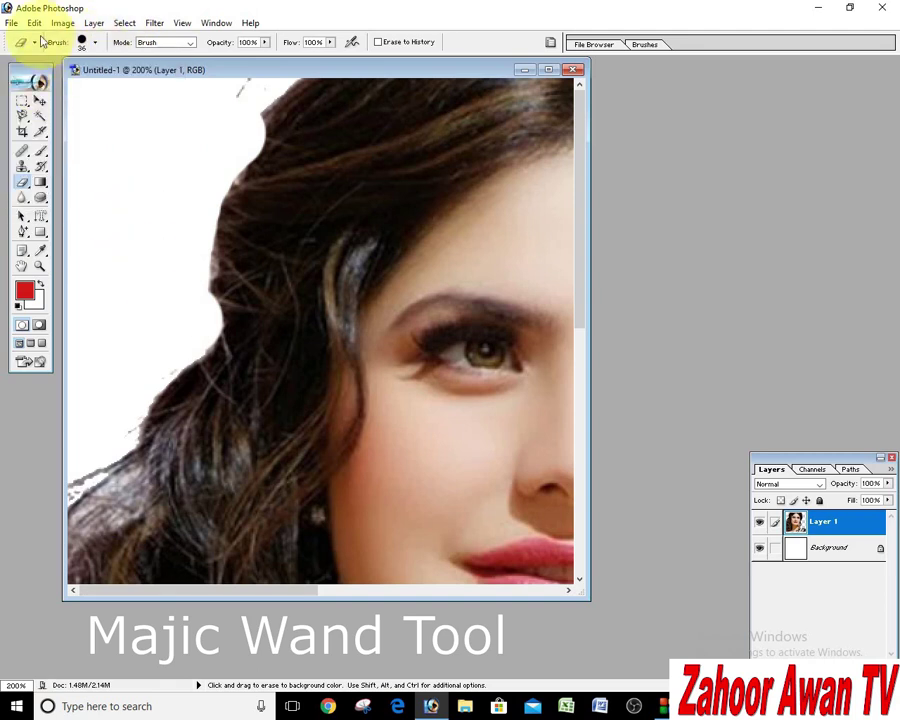
pyautogui.click(95, 43)
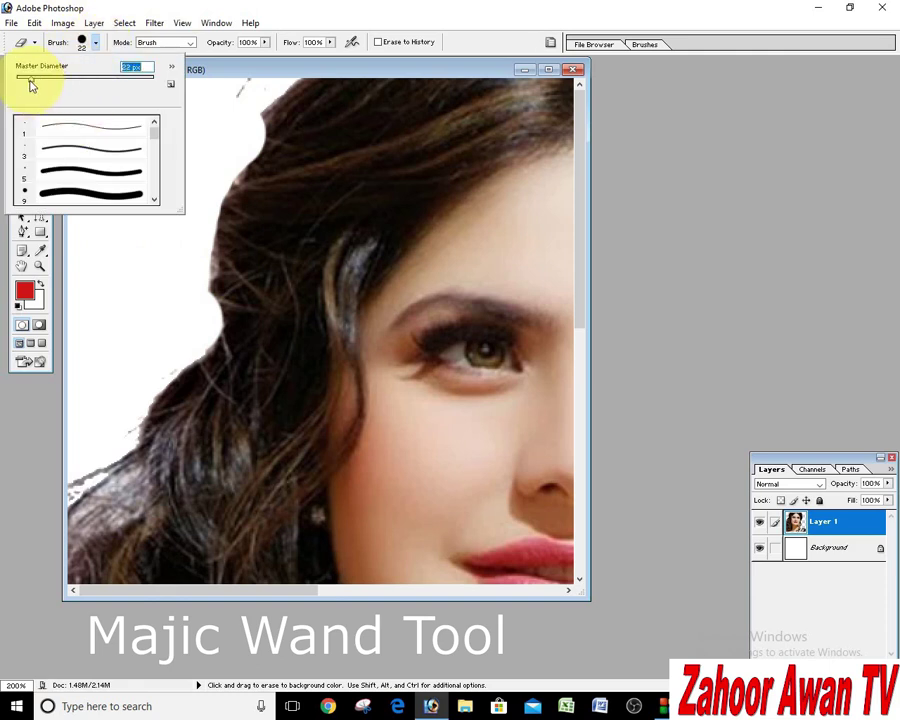
pyautogui.click(130, 305)
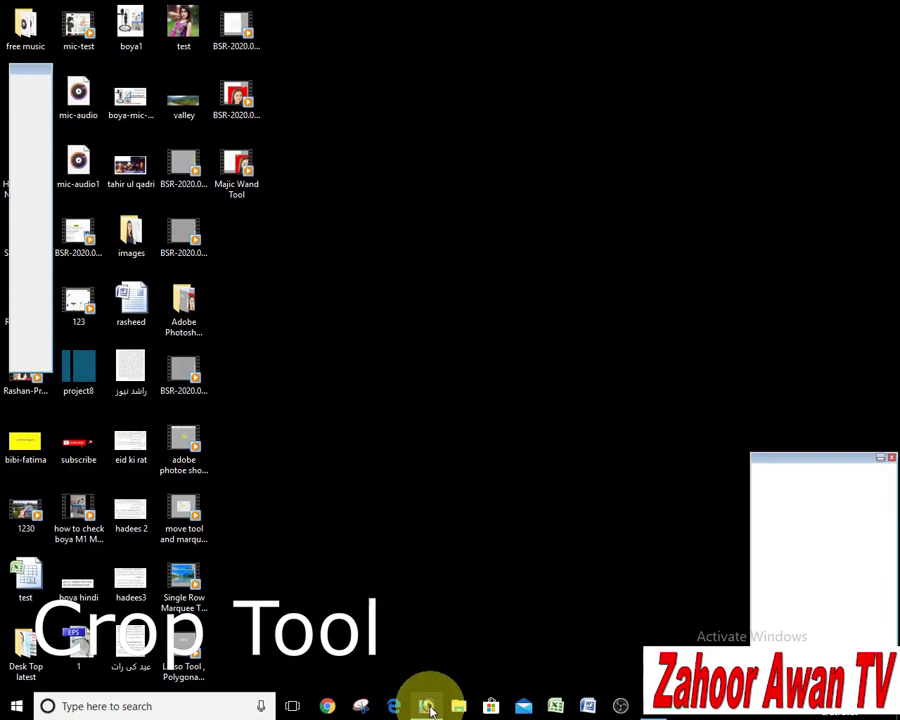
pyautogui.click(426, 700)
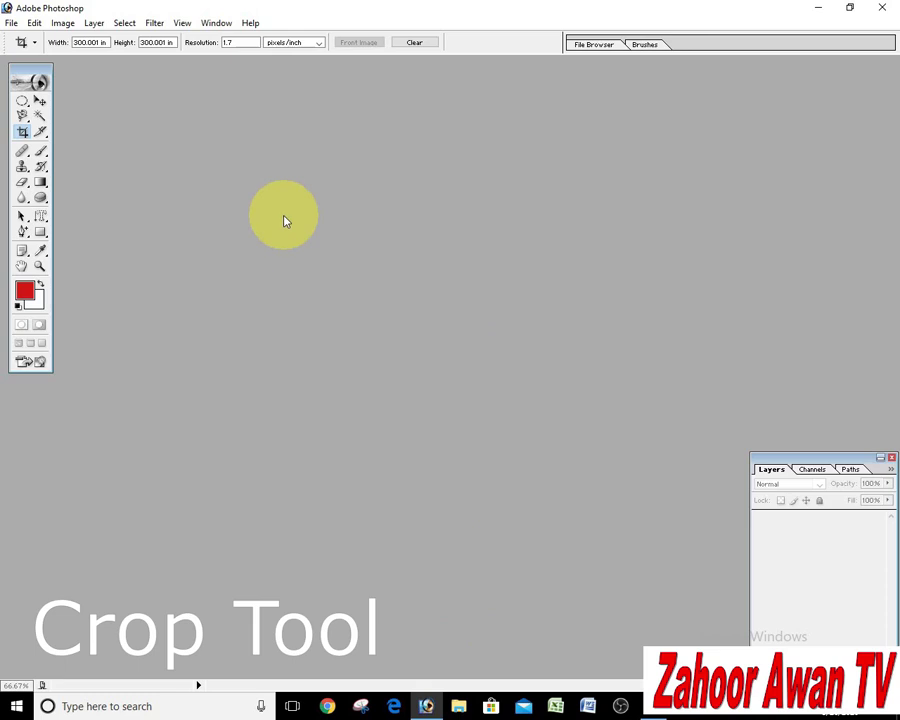
# Step: Open g21.jpg from the File Browser, dismissing the missing profile notice
pyautogui.click(593, 44)
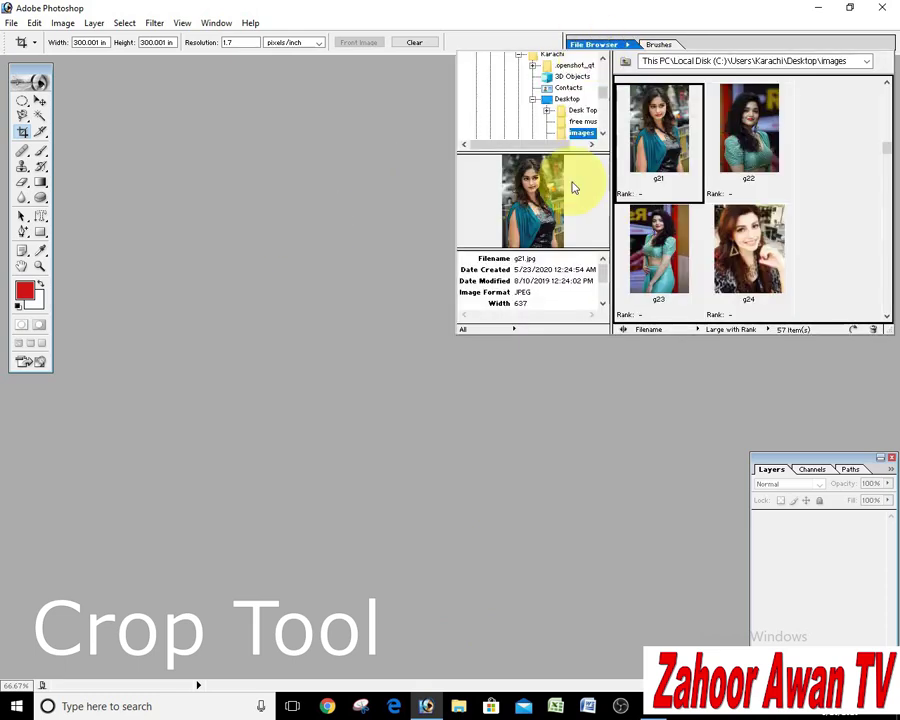
pyautogui.doubleClick(532, 199)
pyautogui.click(532, 413)
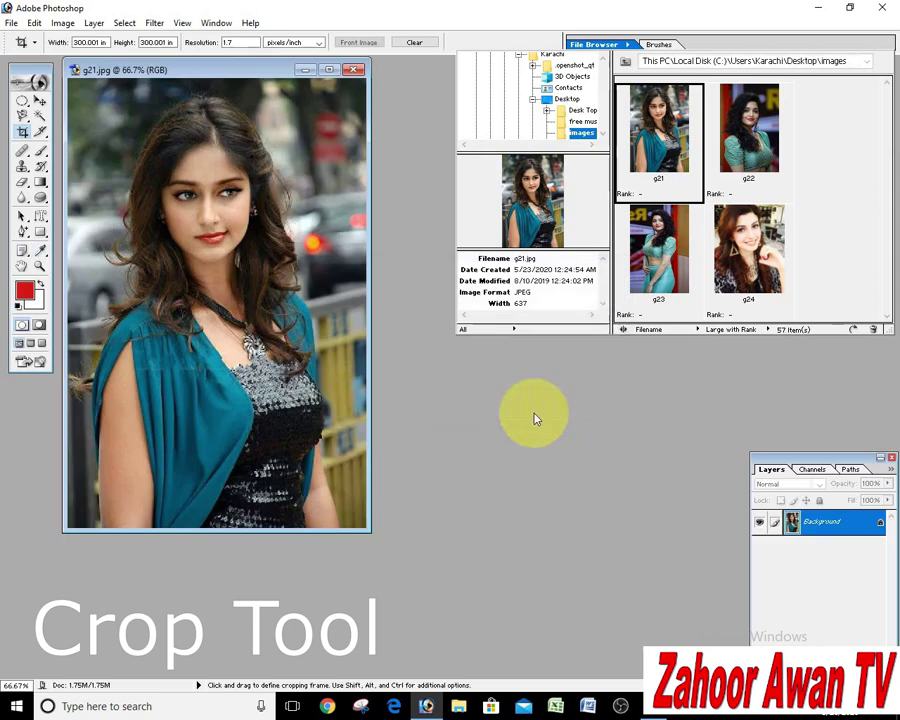
pyautogui.moveTo(217, 74); pyautogui.dragTo(305, 122)
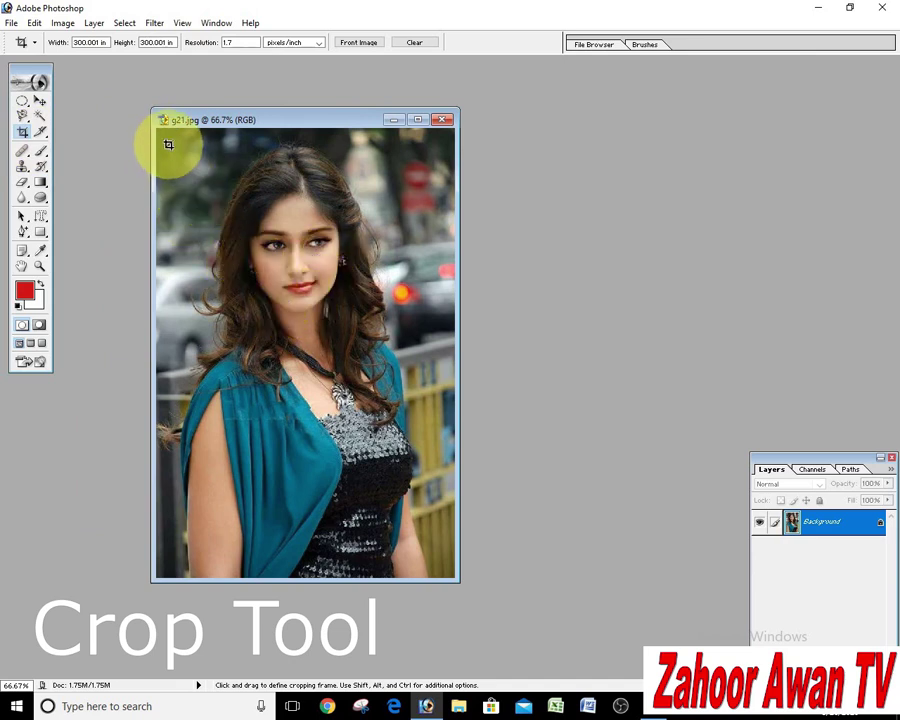
# Step: Crop g21.jpg to her head and shoulders, then close it without saving
pyautogui.moveTo(167, 142); pyautogui.dragTo(440, 434)
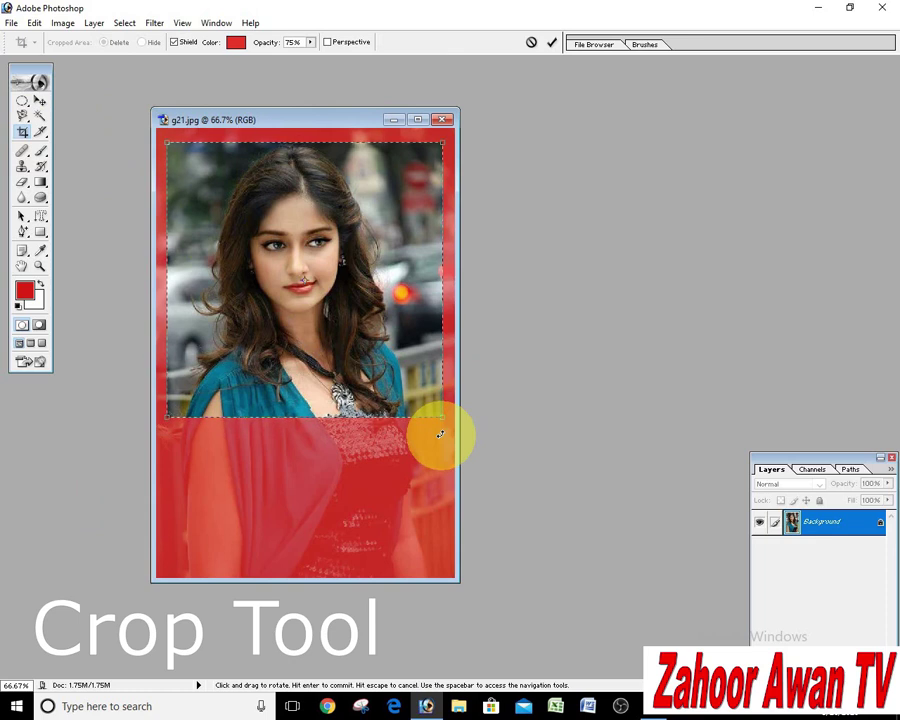
pyautogui.press('Return')
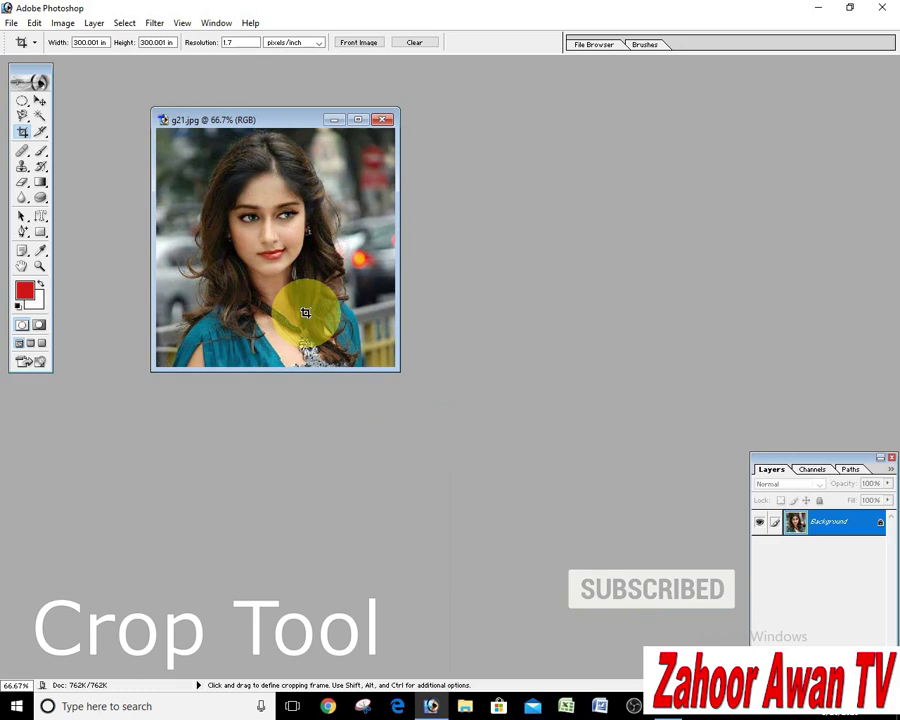
pyautogui.click(383, 119)
pyautogui.click(454, 266)
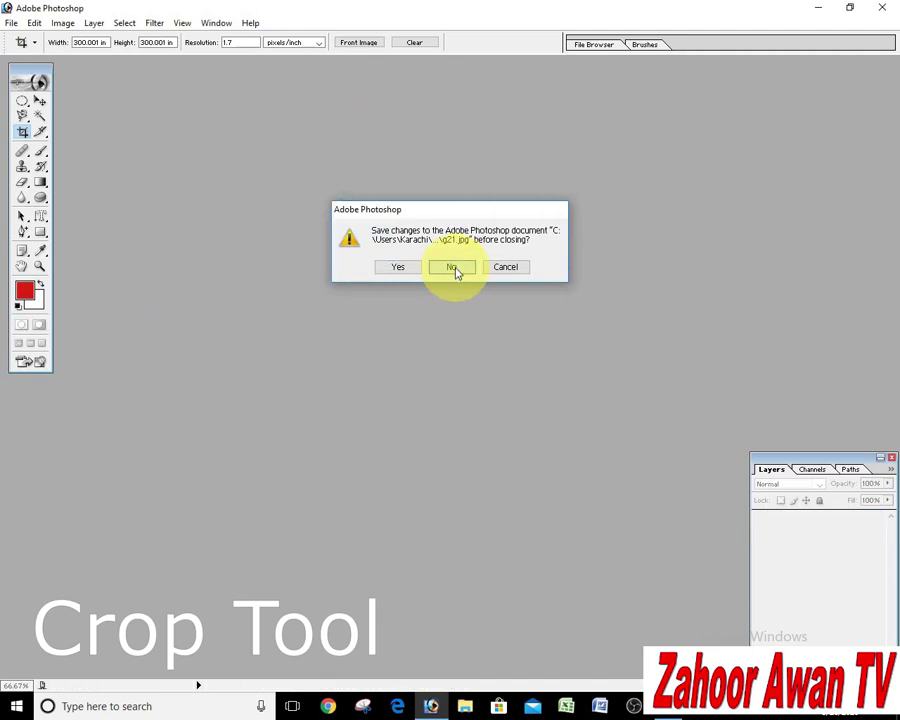
# Step: Open g23.jpg and crop her upper body with a clockwise-rotated crop frame
pyautogui.click(595, 46)
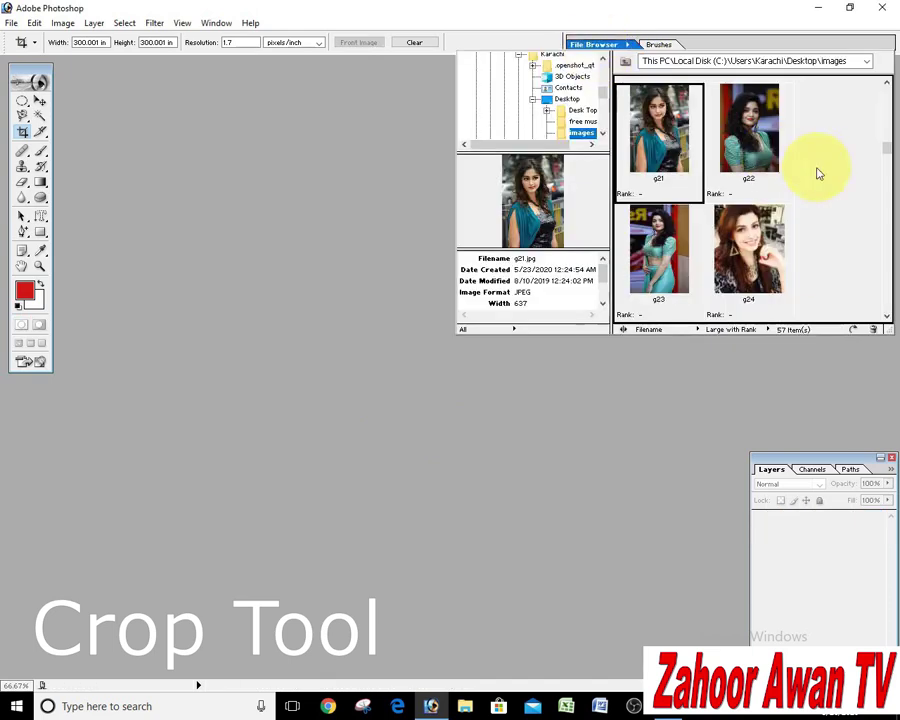
pyautogui.doubleClick(656, 245)
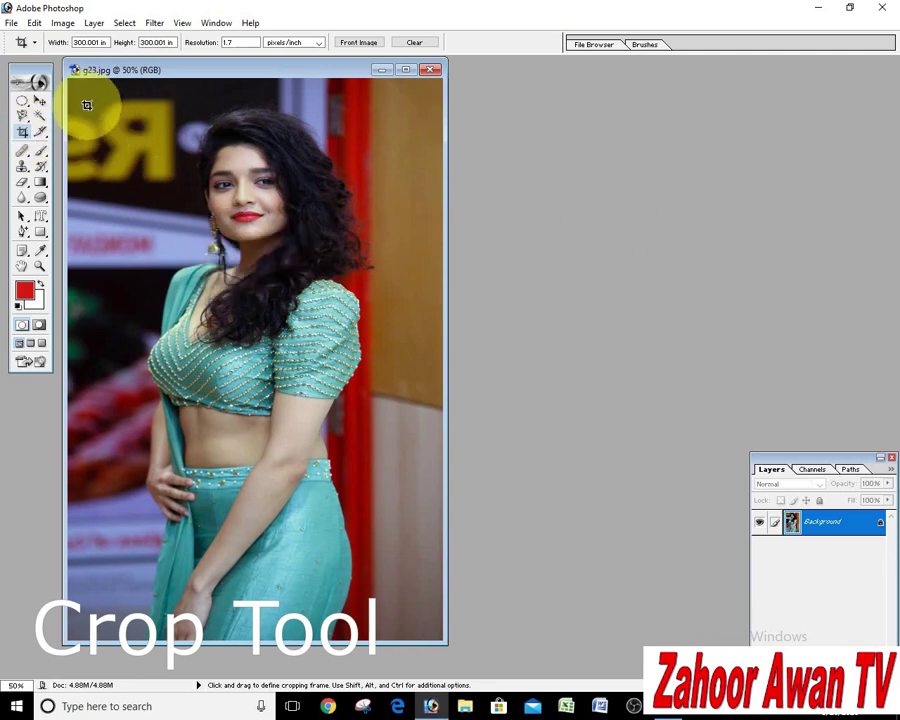
pyautogui.moveTo(86, 104); pyautogui.dragTo(408, 472)
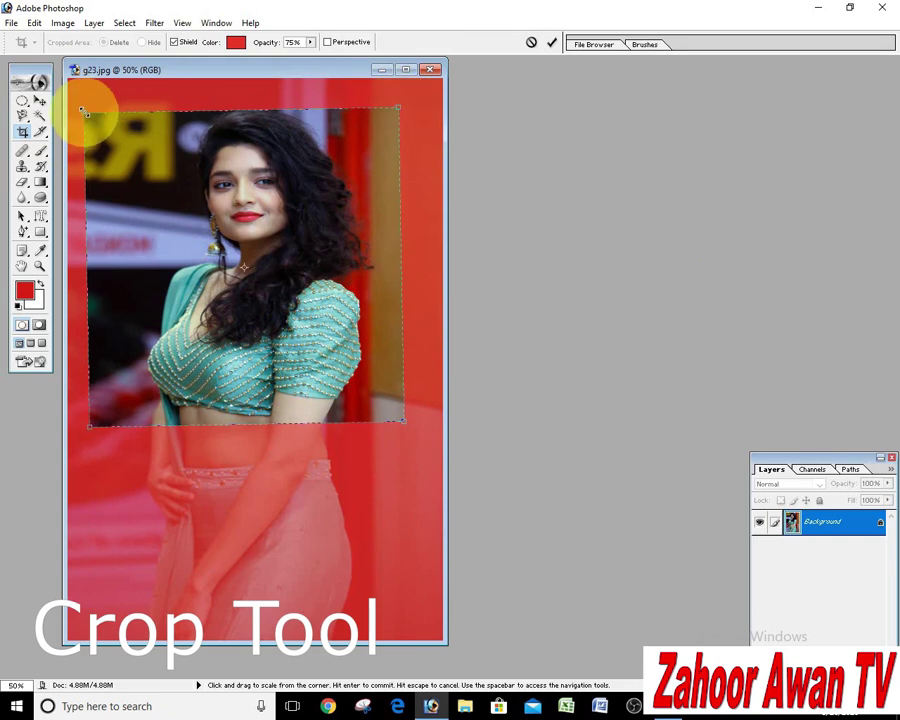
pyautogui.moveTo(96, 105); pyautogui.dragTo(200, 131)
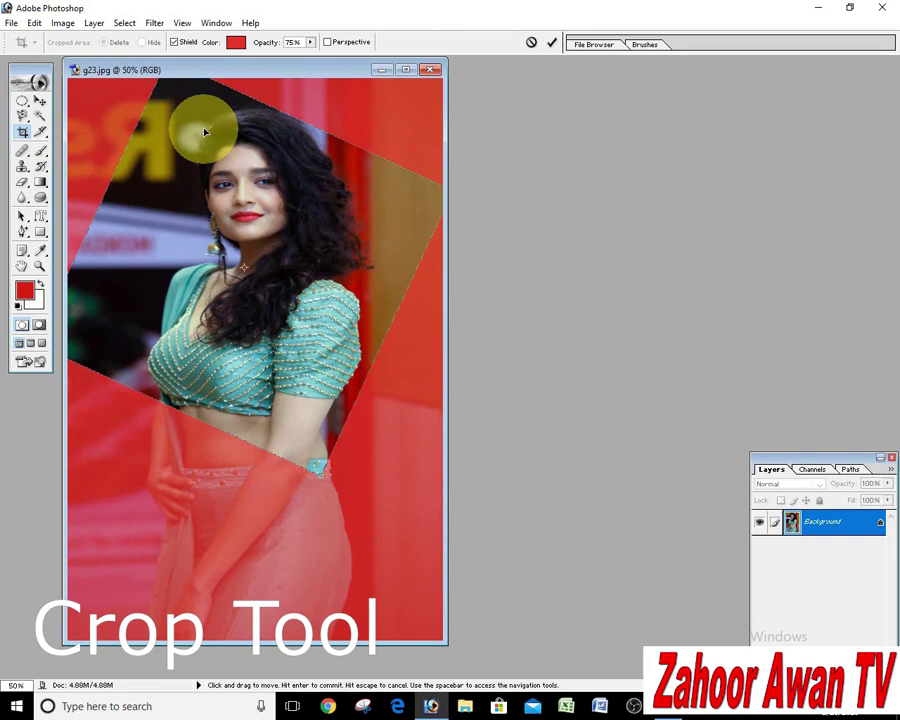
pyautogui.press('Return')
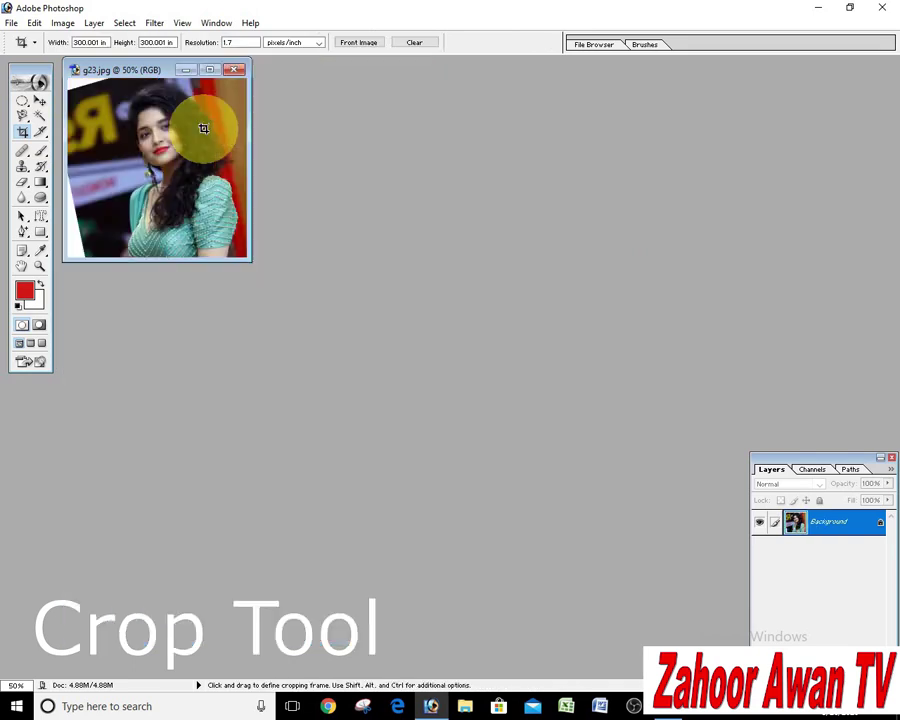
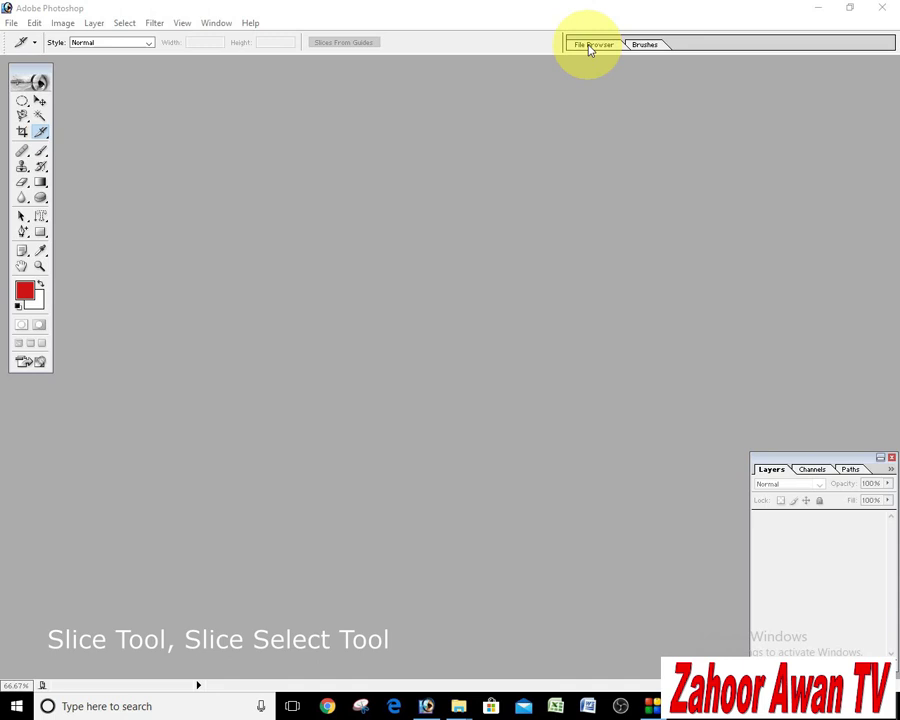
# Step: Open template.jpg from the File Browser, accepting the missing colour profile warning
pyautogui.click(592, 46)
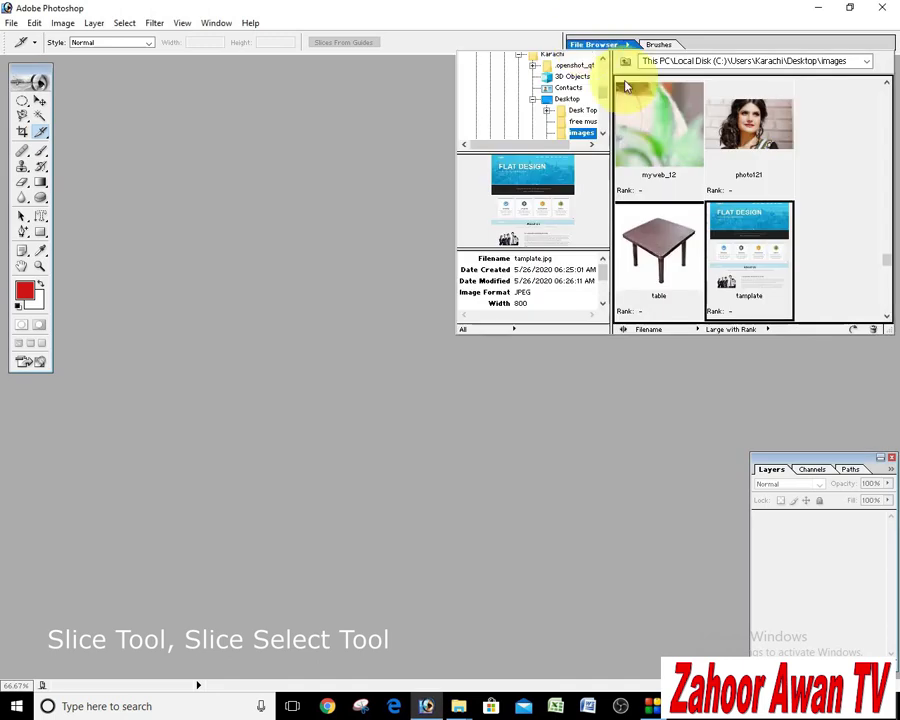
pyautogui.doubleClick(757, 250)
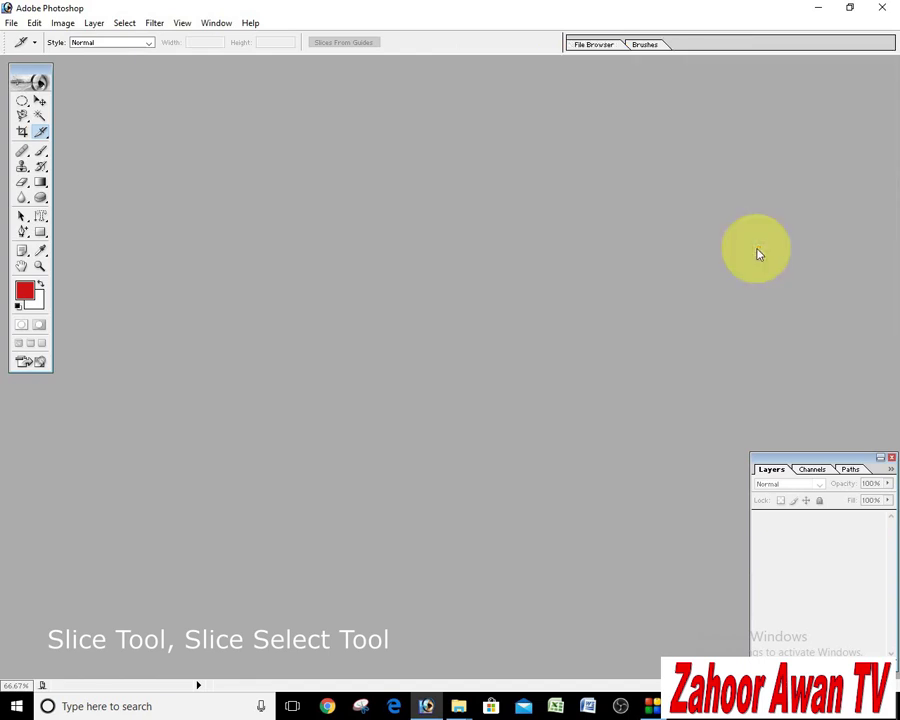
pyautogui.click(535, 423)
pyautogui.press('k')
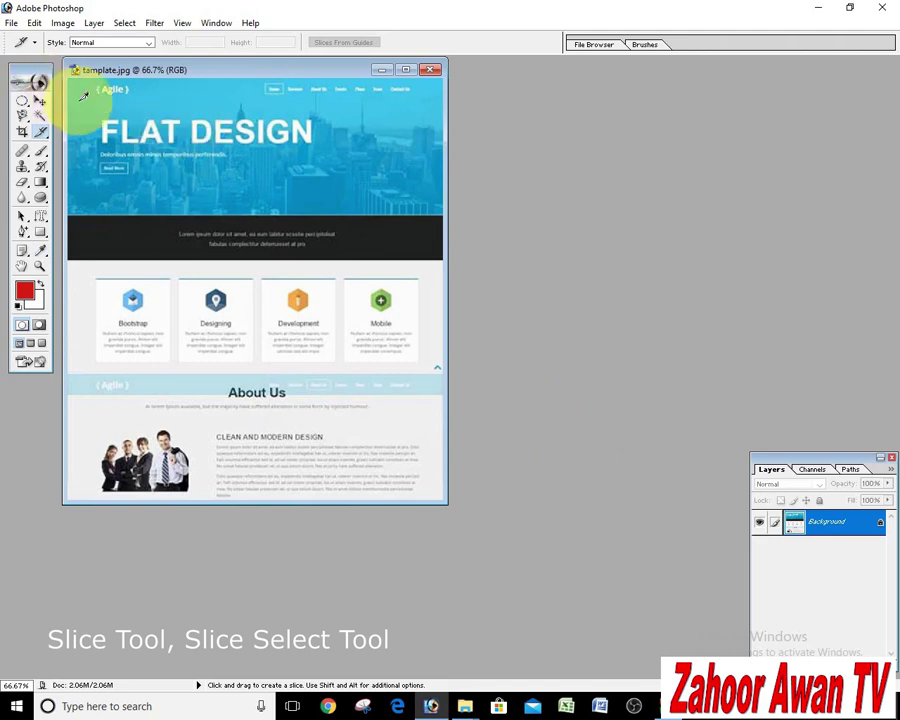
# Step: Draw slices over the top banner and the dark strip below it
pyautogui.moveTo(41, 131); pyautogui.dragTo(92, 127)
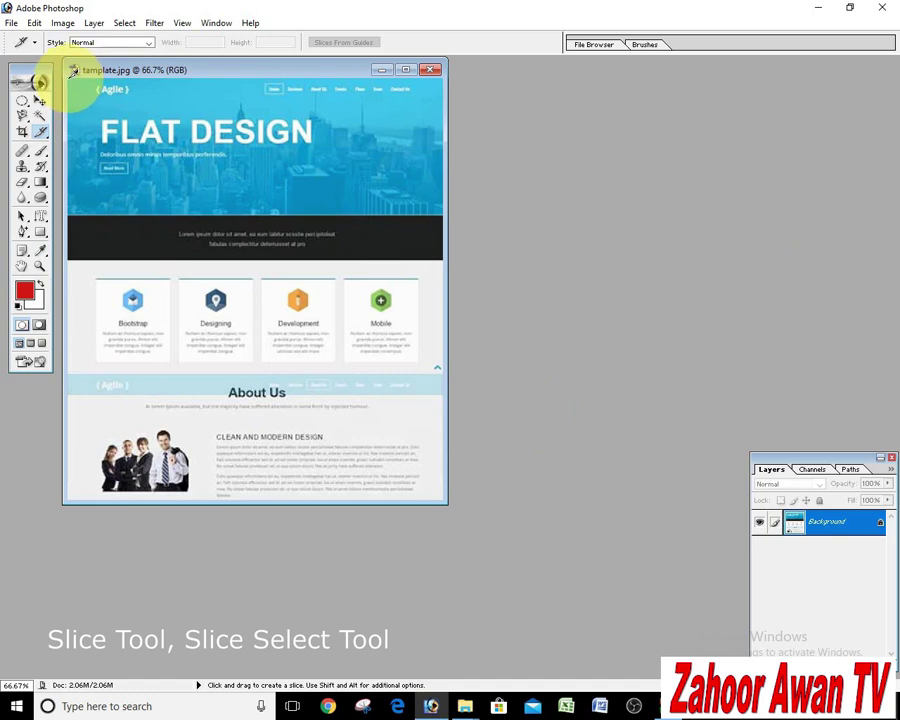
pyautogui.moveTo(75, 78); pyautogui.dragTo(441, 208)
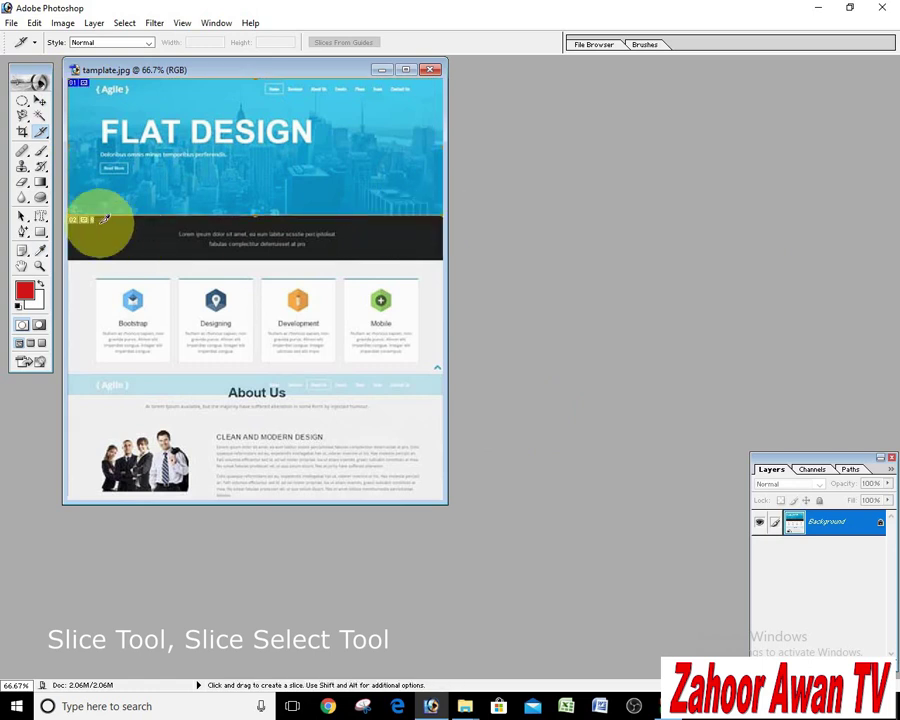
pyautogui.moveTo(72, 217); pyautogui.dragTo(446, 258)
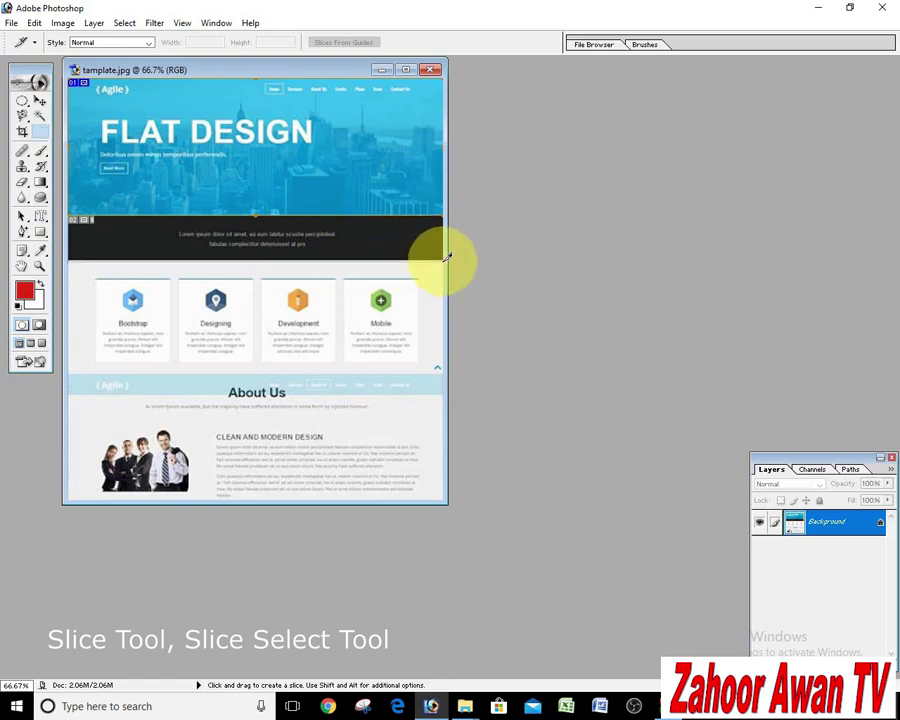
pyautogui.hotkey('shift', 'k')
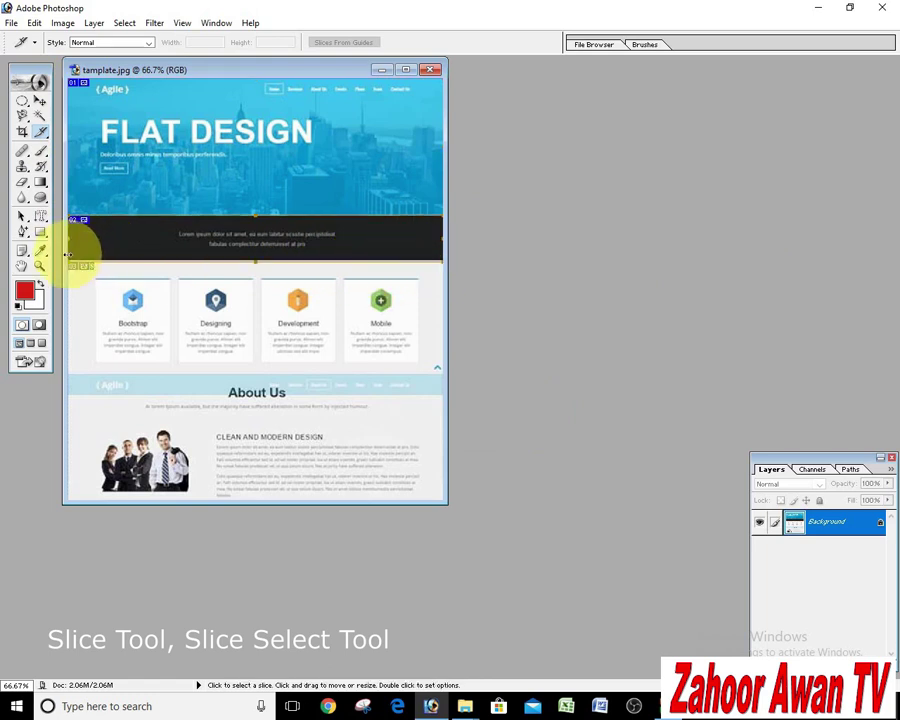
pyautogui.hotkey('shift', 'k')
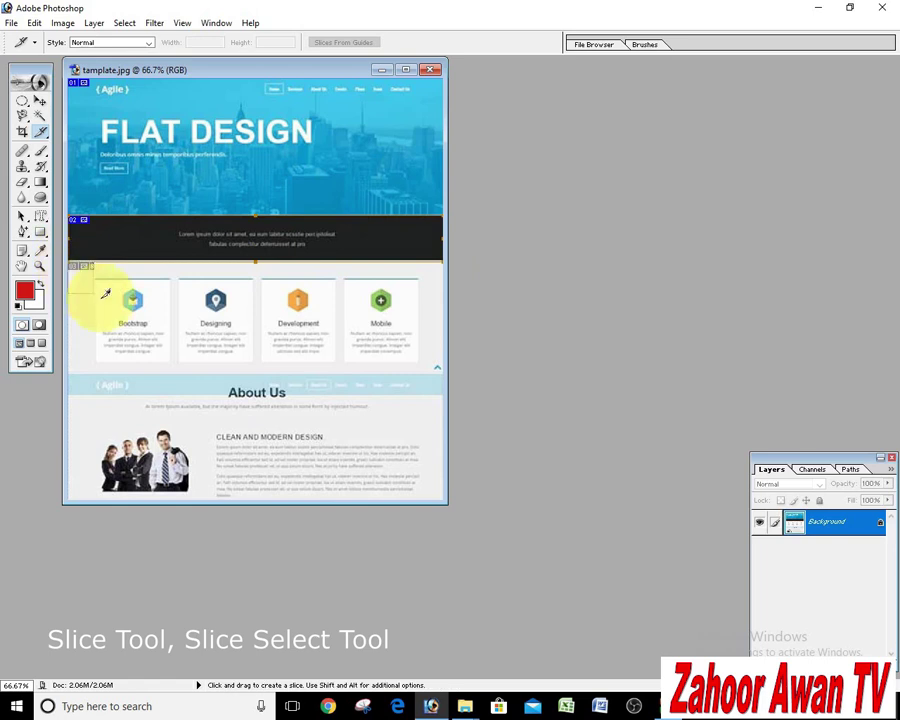
# Step: Slice the feature cards and the About Us area, then select slices 07 and 08
pyautogui.moveTo(68, 262); pyautogui.dragTo(245, 345)
pyautogui.moveTo(355, 368); pyautogui.dragTo(268, 352)
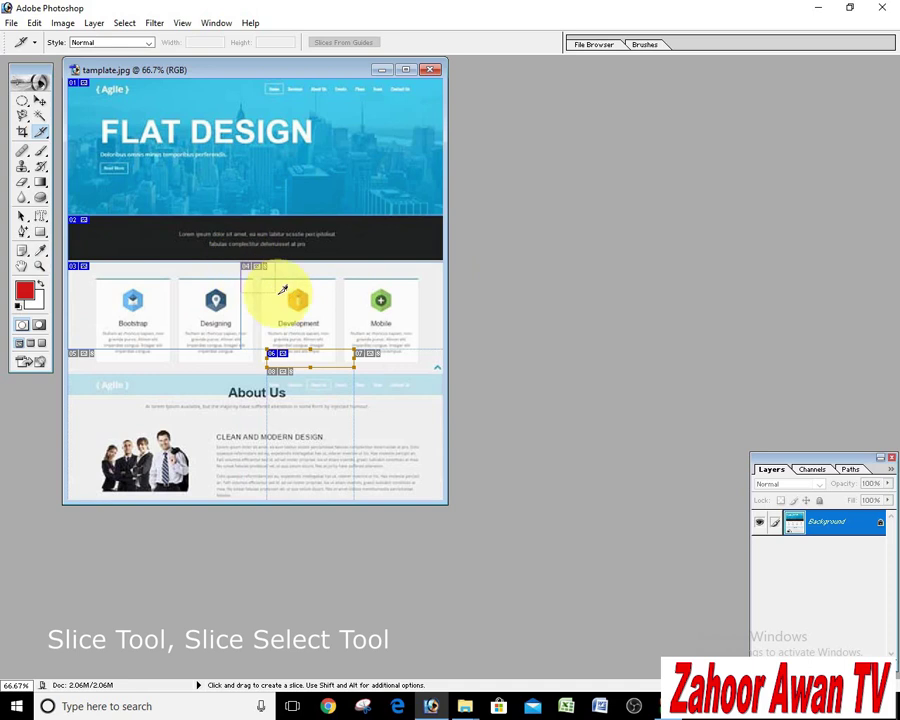
pyautogui.keyDown('ctrl'); pyautogui.click(432, 348); pyautogui.keyUp('ctrl')
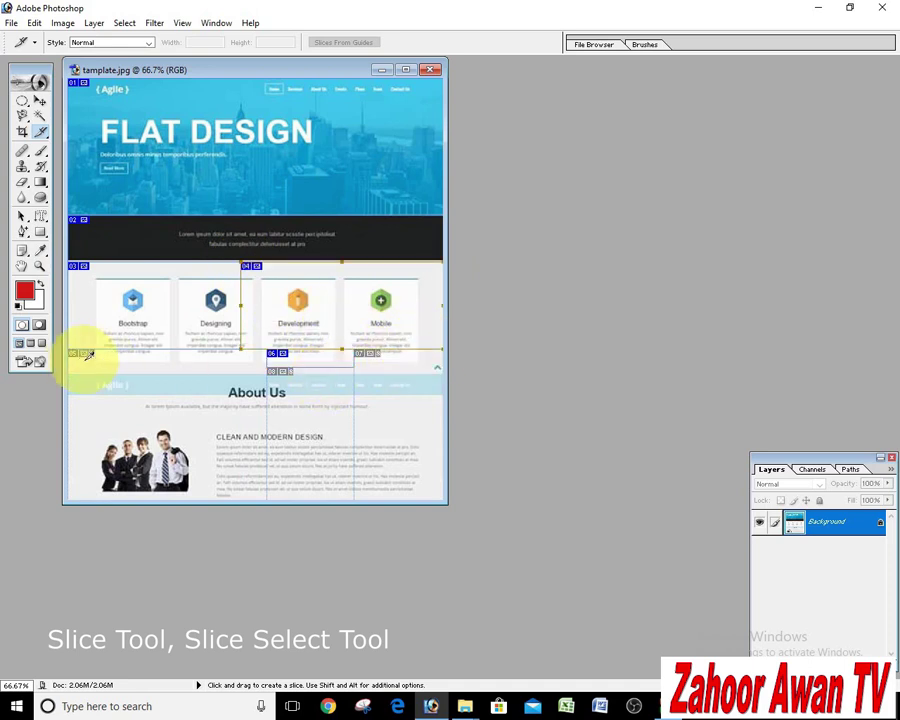
pyautogui.moveTo(88, 357); pyautogui.dragTo(268, 491)
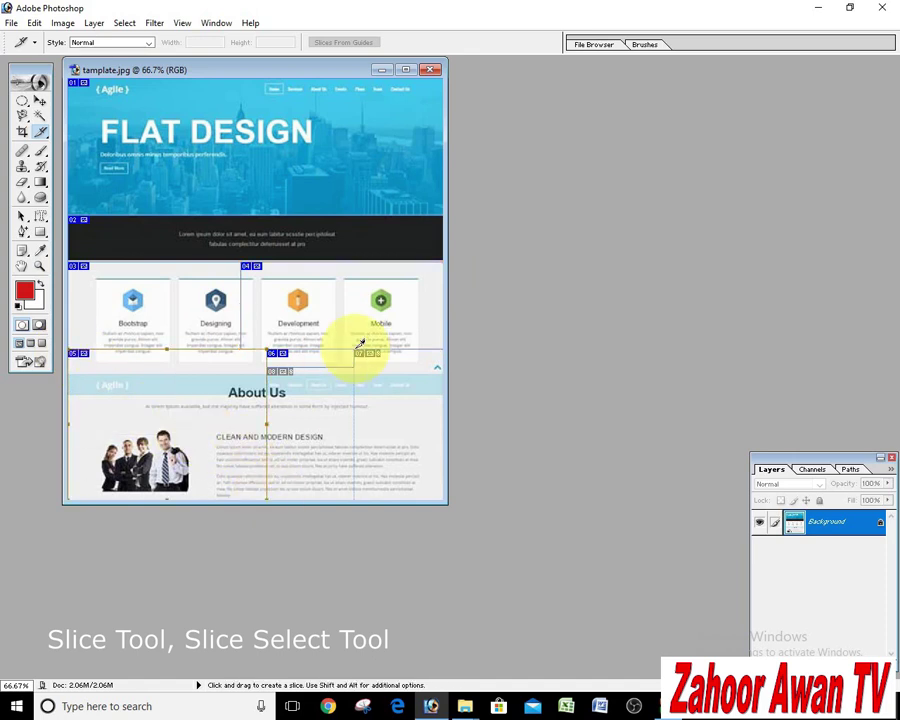
pyautogui.keyDown('ctrl'); pyautogui.click(412, 480); pyautogui.keyUp('ctrl')
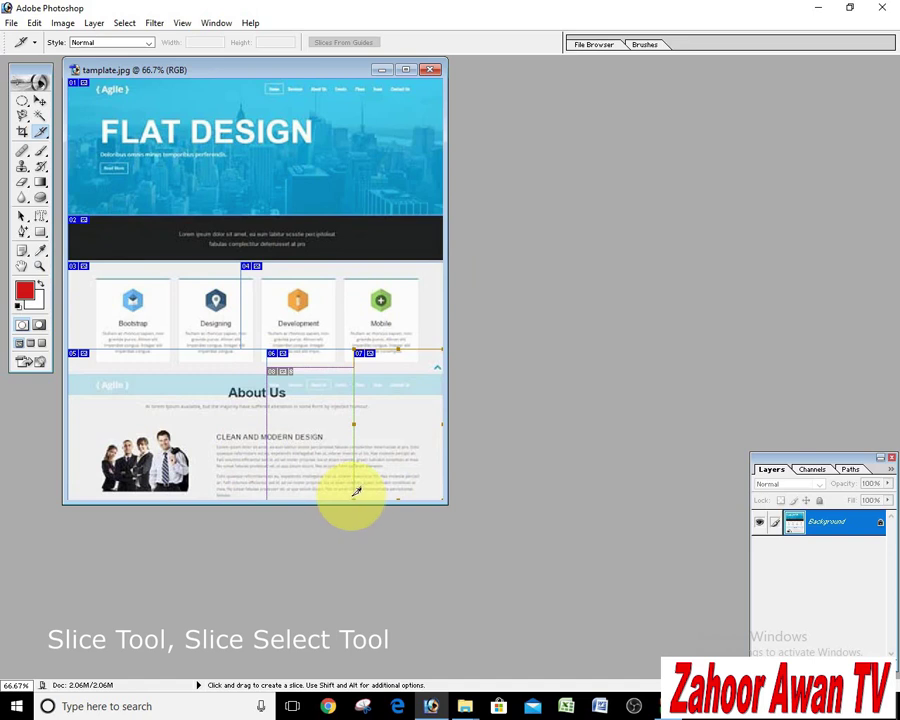
pyautogui.keyDown('ctrl'); pyautogui.click(350, 488); pyautogui.keyUp('ctrl')
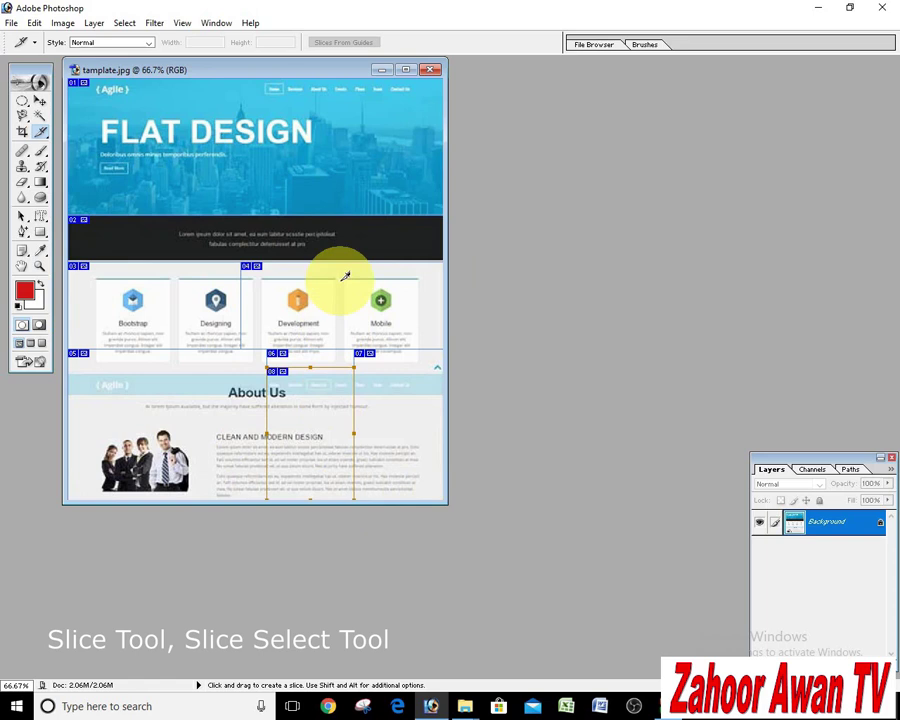
# Step: Export the sliced layout via Save for Web as web1.html with HTML and Images
pyautogui.click(11, 23)
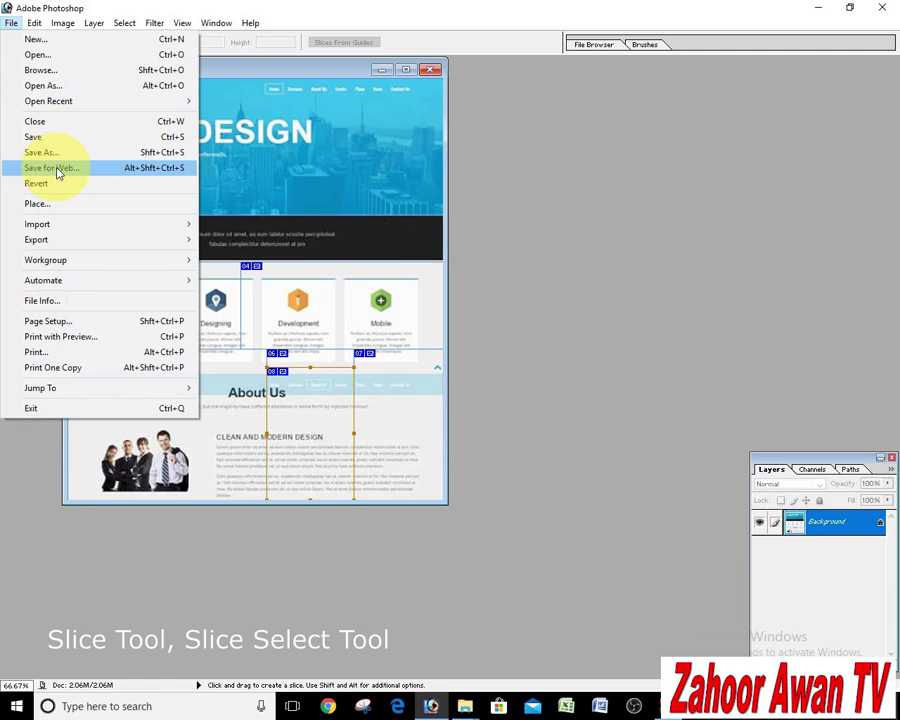
pyautogui.click(57, 169)
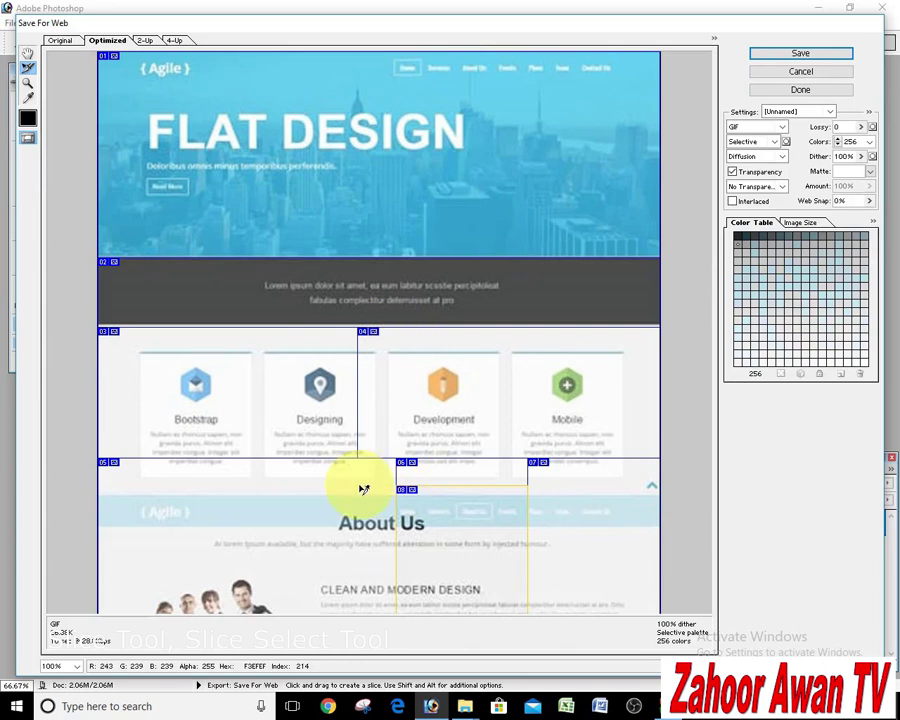
pyautogui.click(790, 56)
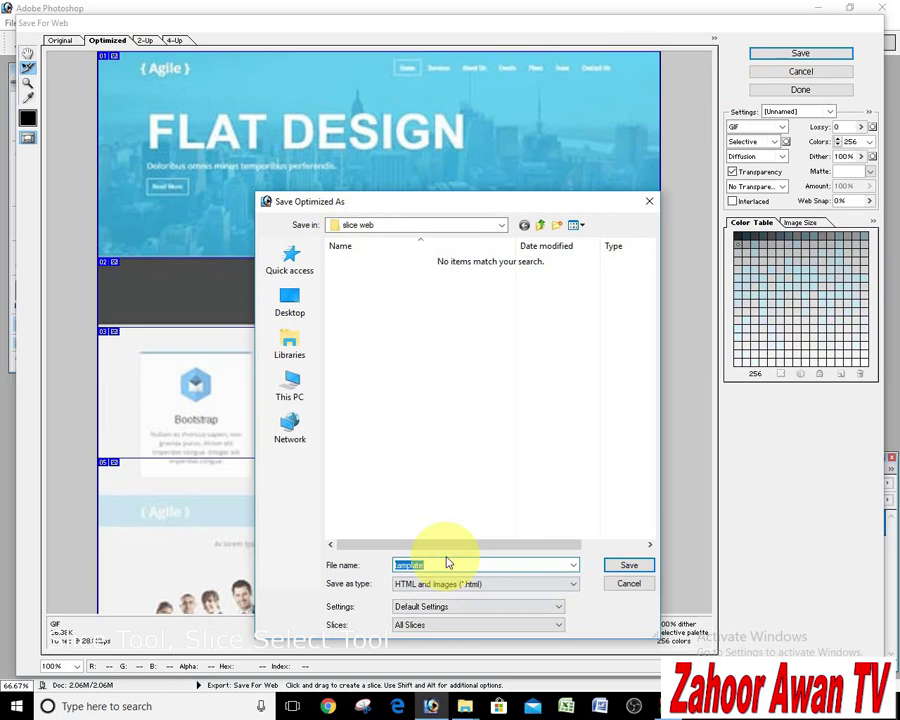
pyautogui.write('web1.html')
pyautogui.click(628, 566)
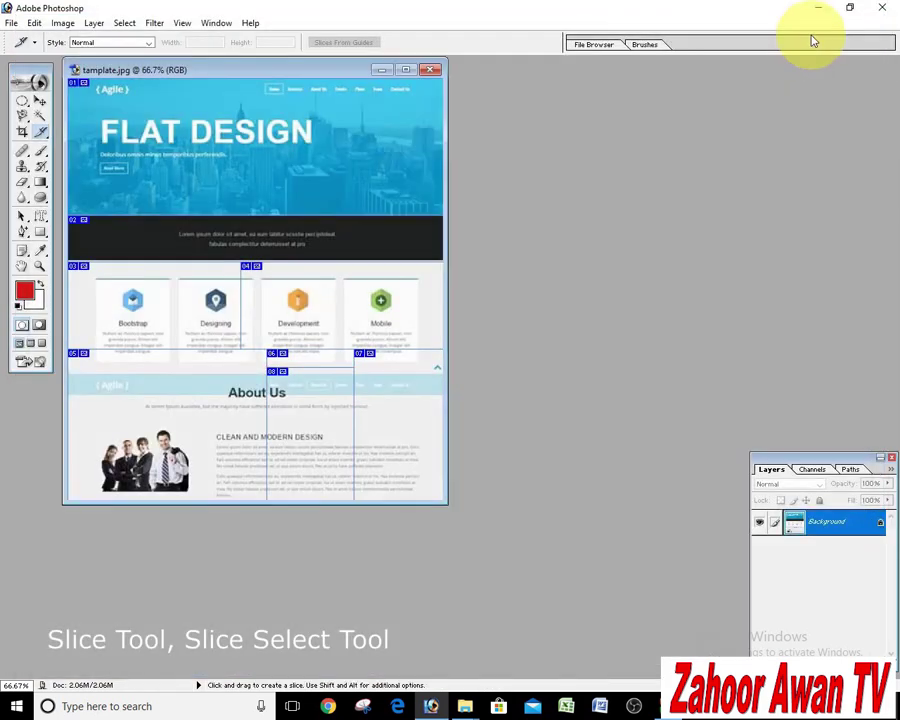
# Step: Open web1 from the desktop's slice web folder in the browser
pyautogui.click(820, 10)
pyautogui.doubleClick(237, 373)
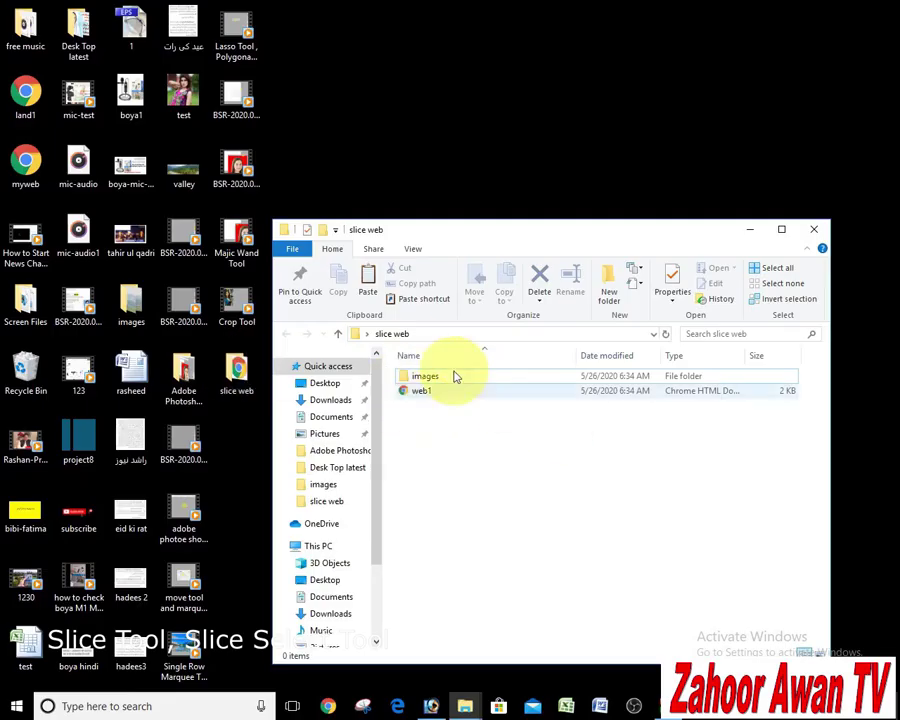
pyautogui.click(781, 229)
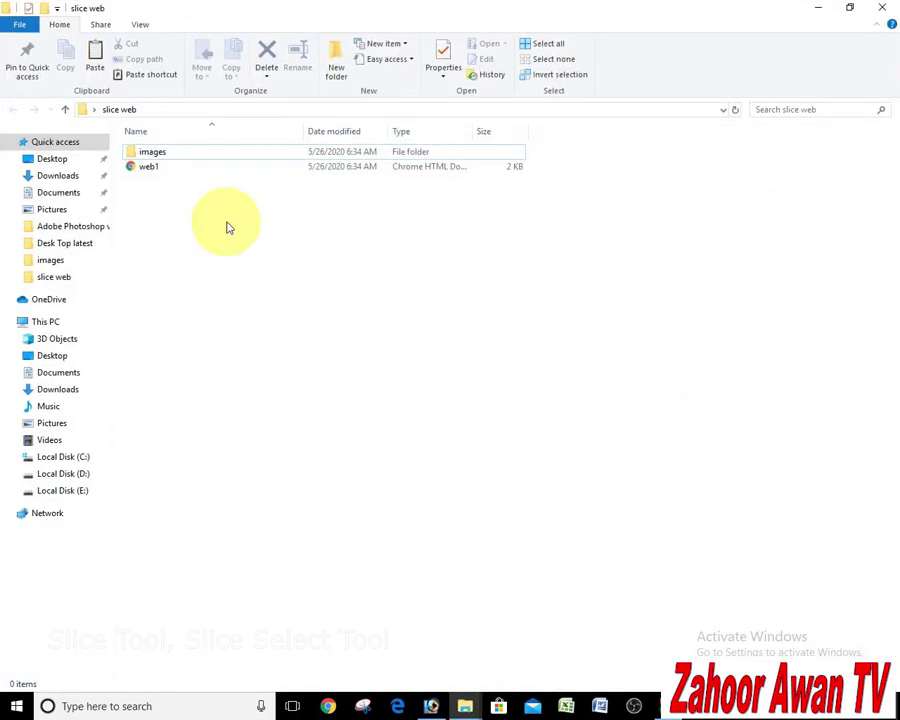
pyautogui.doubleClick(150, 168)
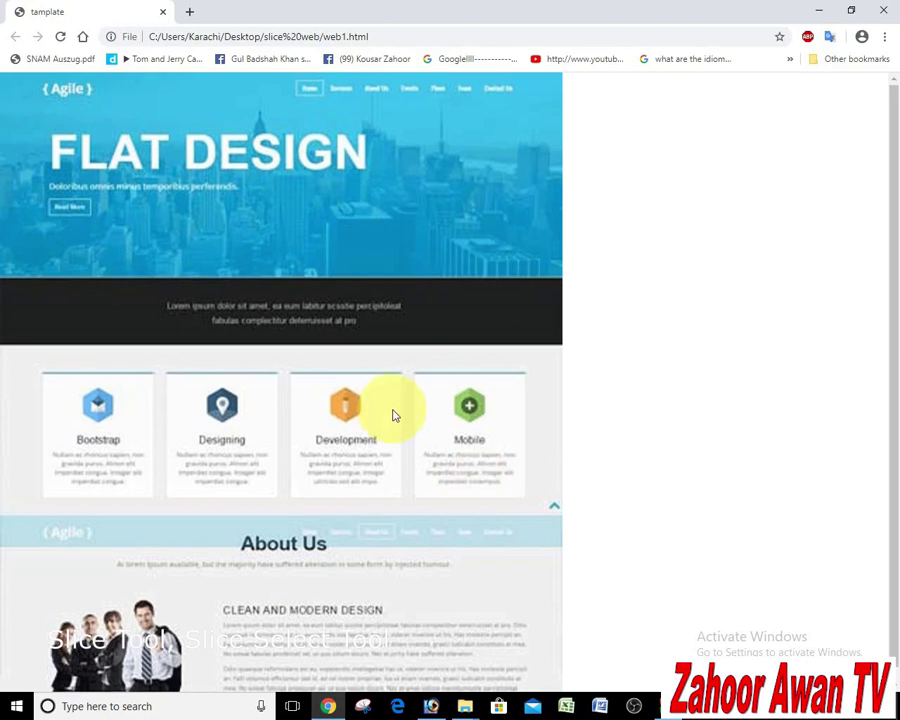
# Step: Scroll through the rendered web1 page and view its HTML source
pyautogui.scroll(-1, 372, 352)
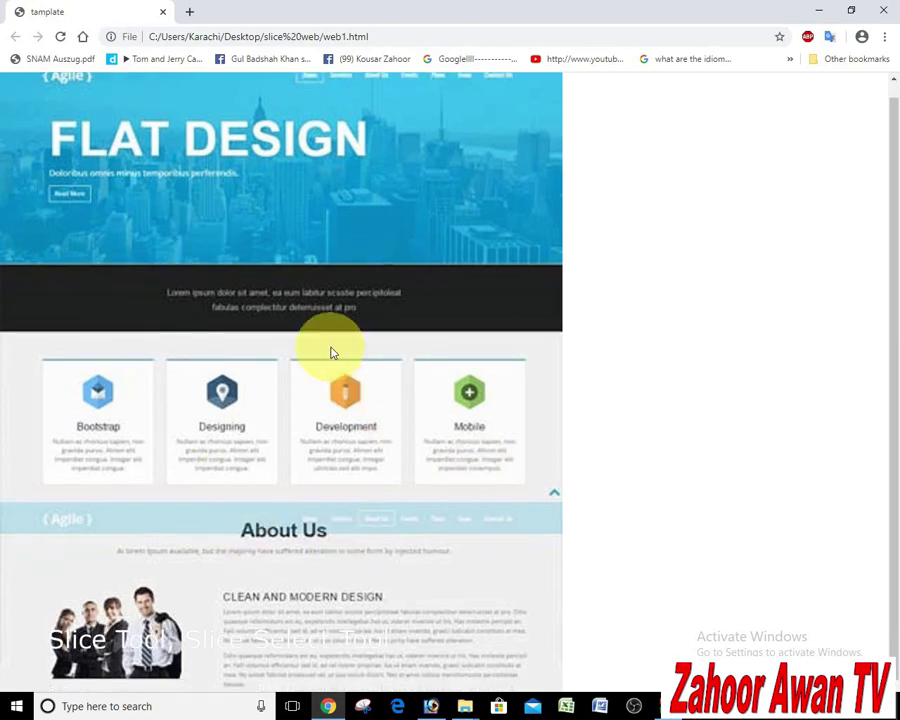
pyautogui.scroll(1, 331, 352)
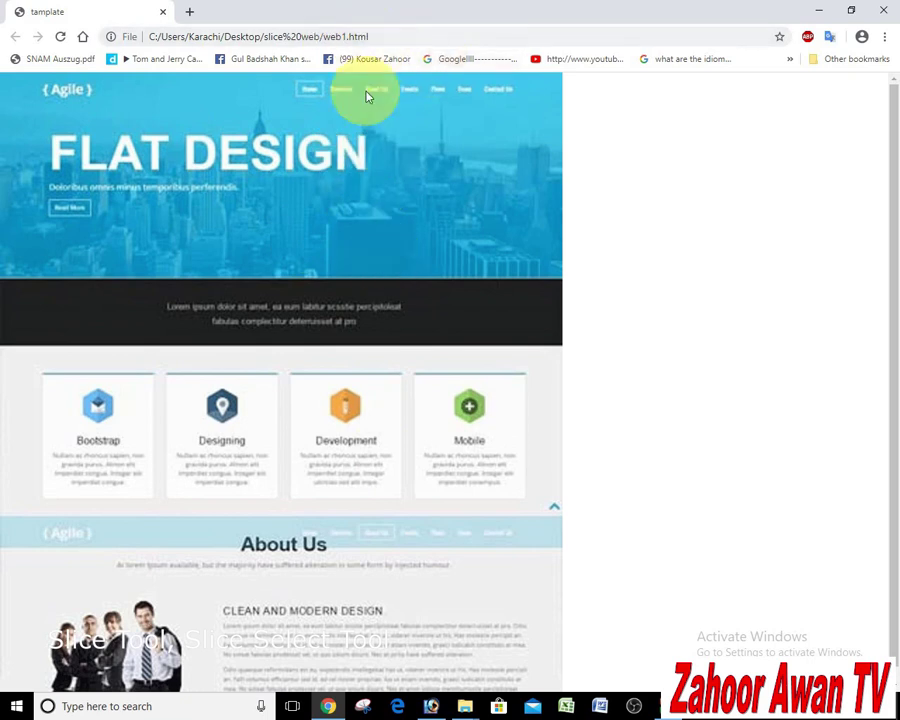
pyautogui.rightClick(590, 147)
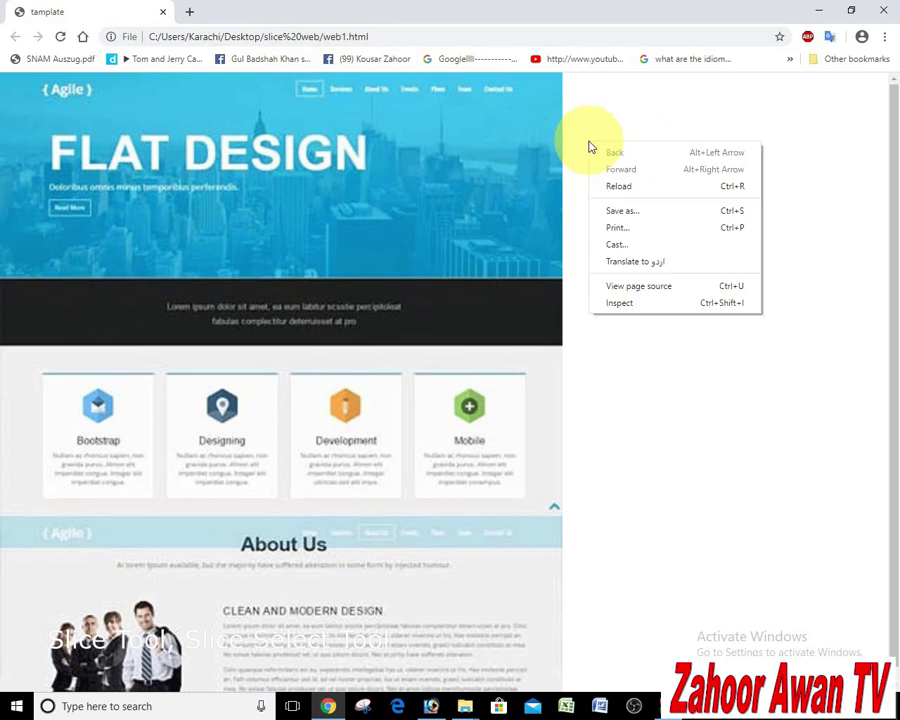
pyautogui.click(631, 288)
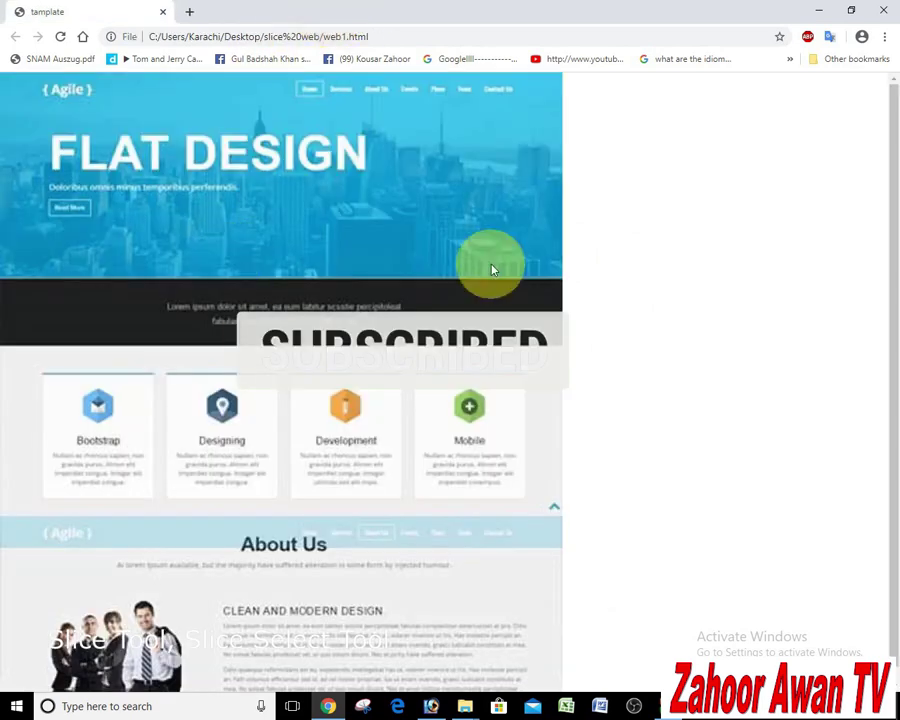
# Step: Open the exported images folder and try opening the web1_01 slice image
pyautogui.click(817, 10)
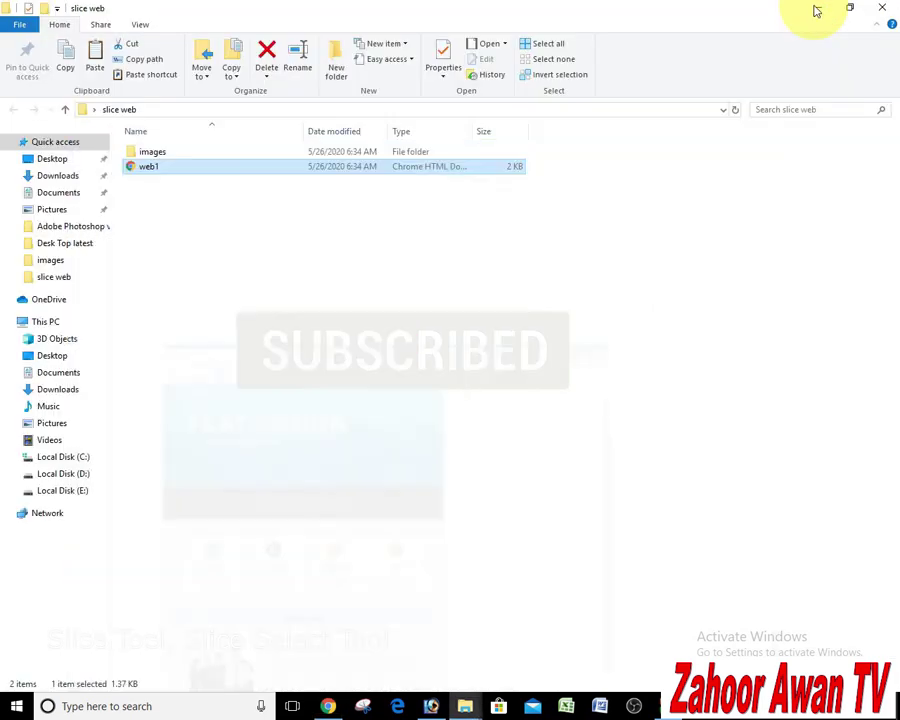
pyautogui.doubleClick(158, 155)
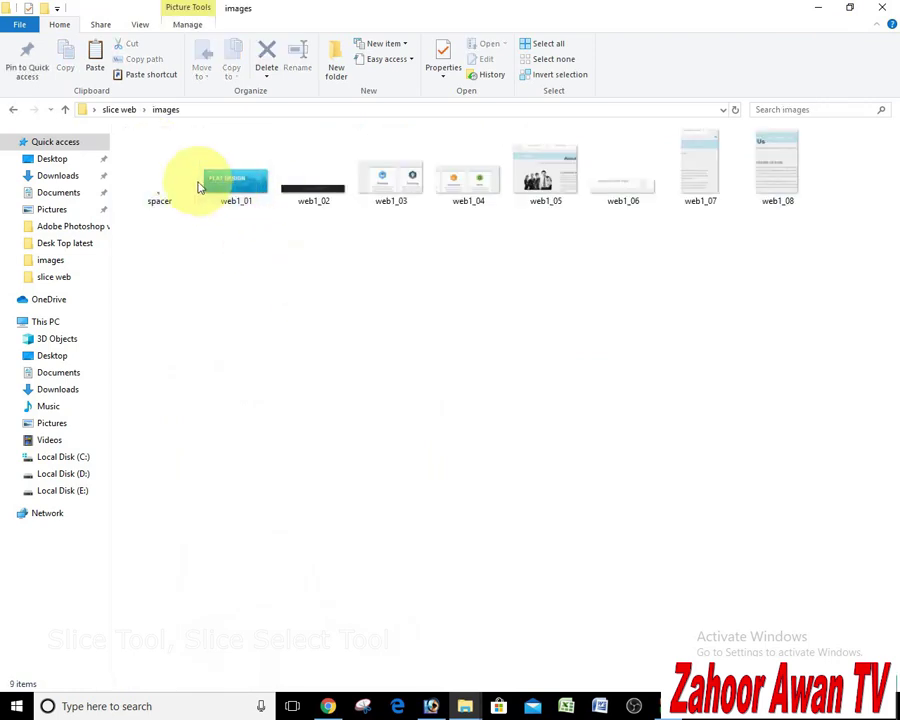
pyautogui.click(225, 192)
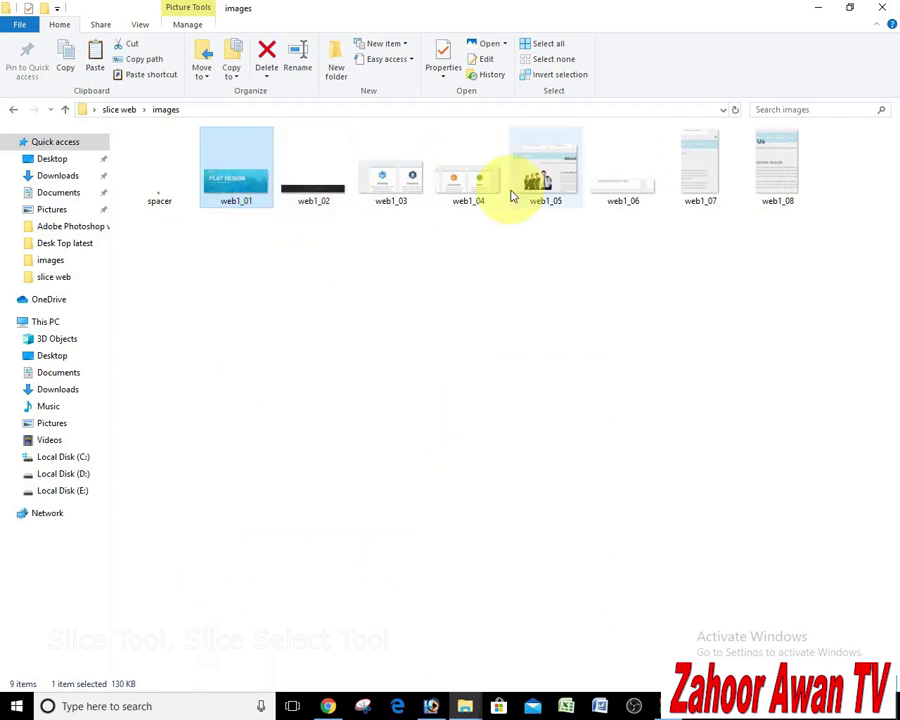
pyautogui.doubleClick(238, 170)
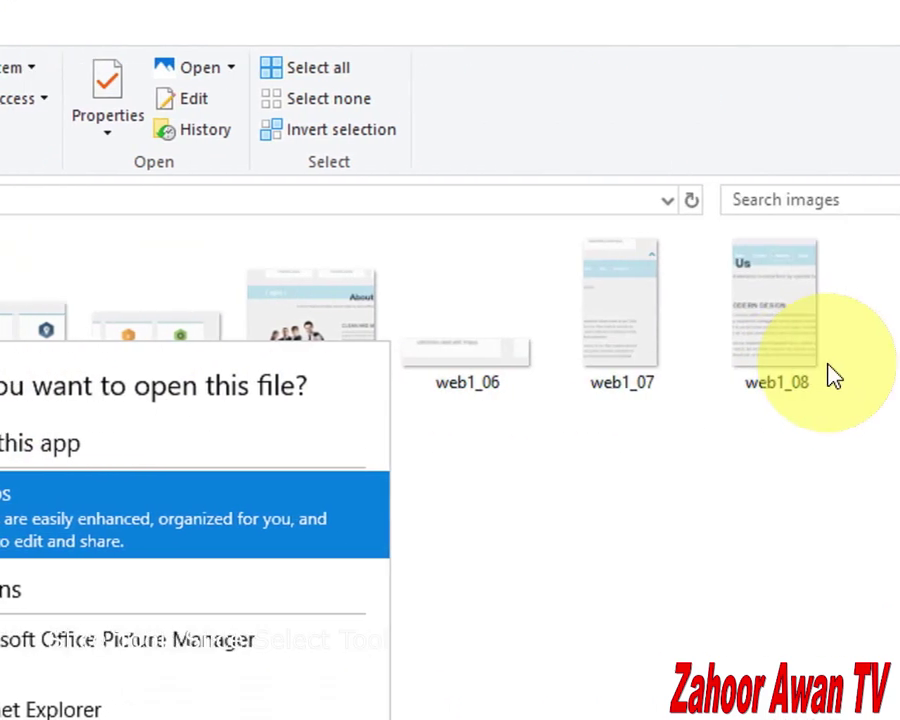
# Step: Dismiss the open-with prompt, return to slice web and select web1
pyautogui.click(516, 532)
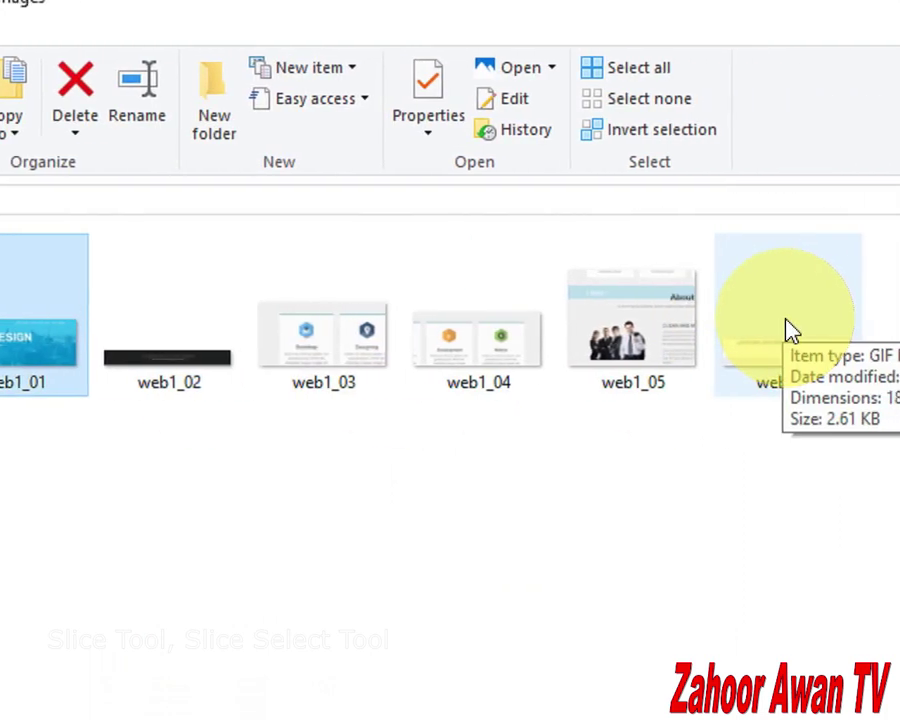
pyautogui.click(23, 207)
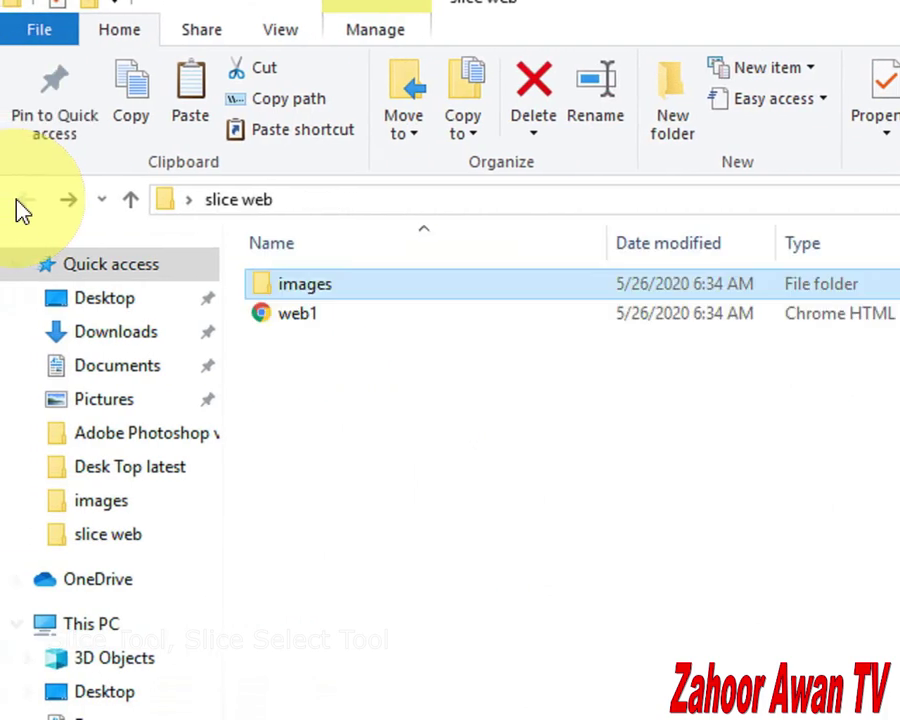
pyautogui.click(314, 320)
# Step: Open web1 in Chrome and view its page source
pyautogui.doubleClick(314, 320)
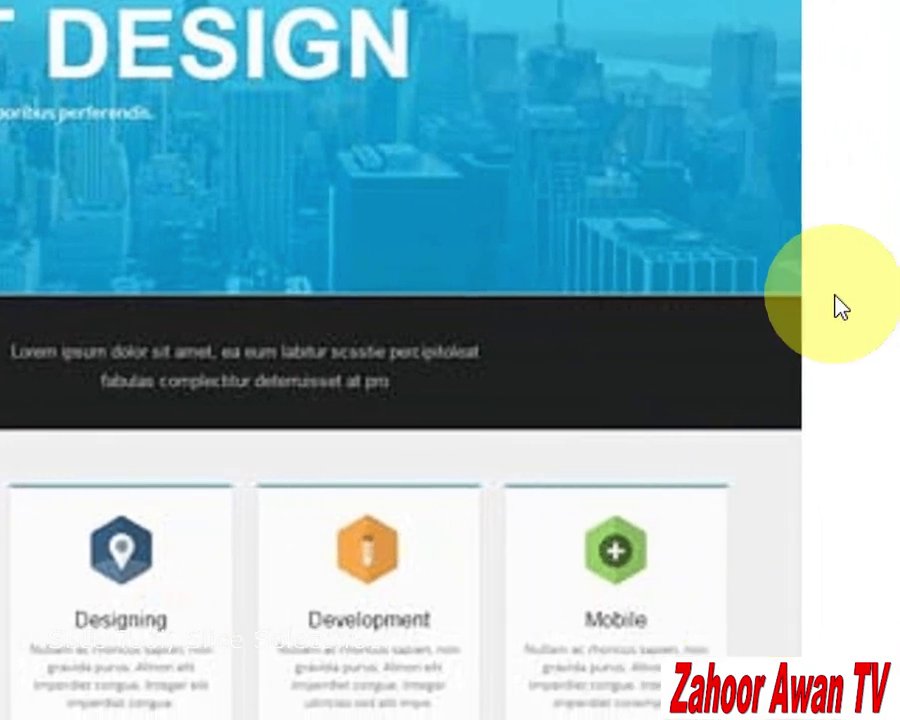
pyautogui.rightClick(872, 305)
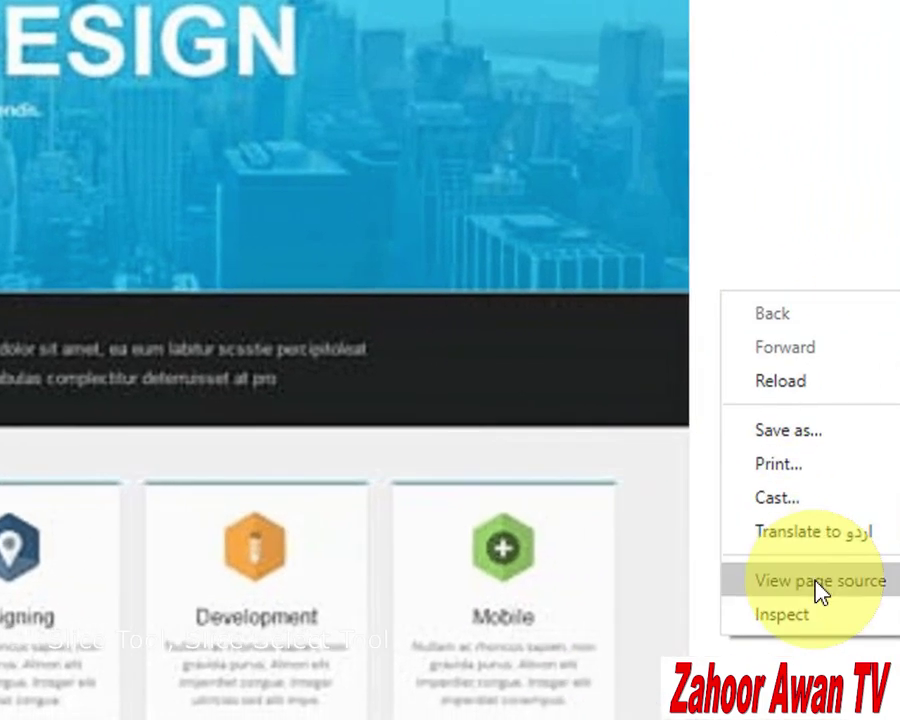
pyautogui.click(789, 581)
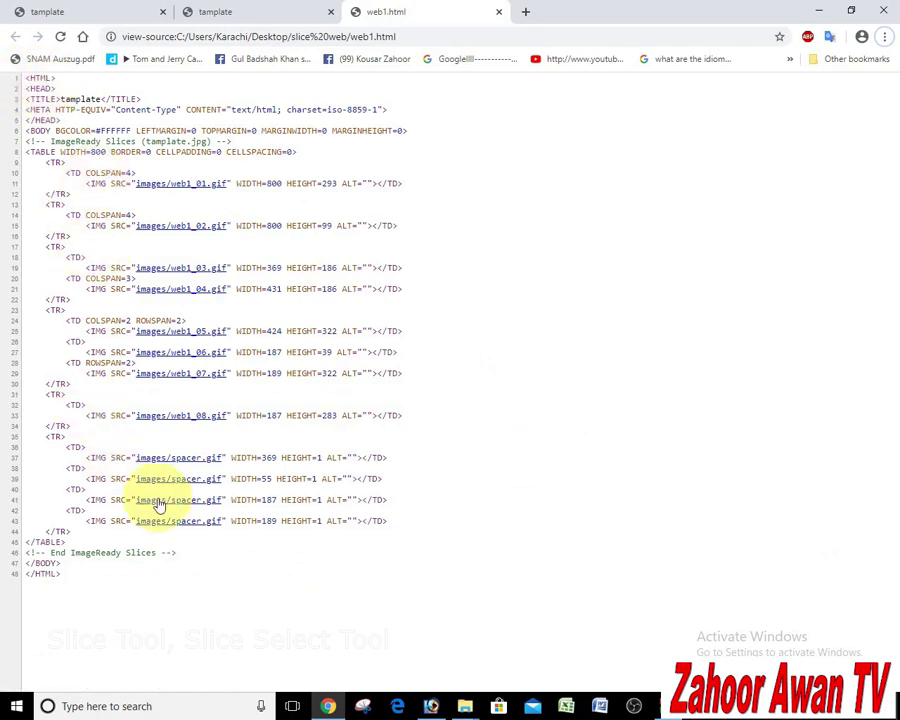
# Step: Close the page source, template and remaining Chrome tabs
pyautogui.click(498, 13)
pyautogui.click(330, 13)
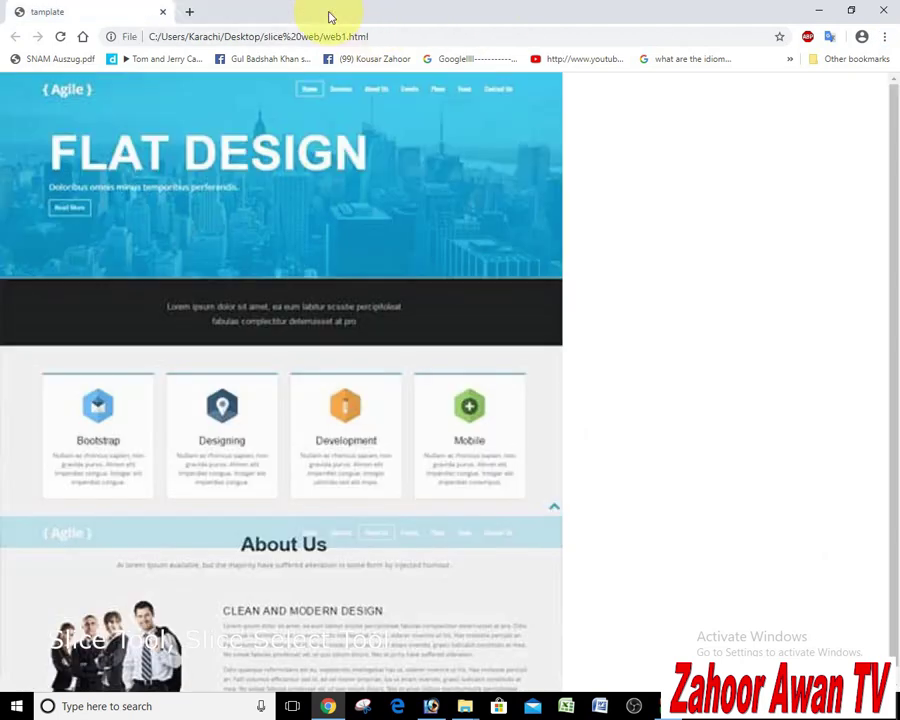
pyautogui.click(162, 12)
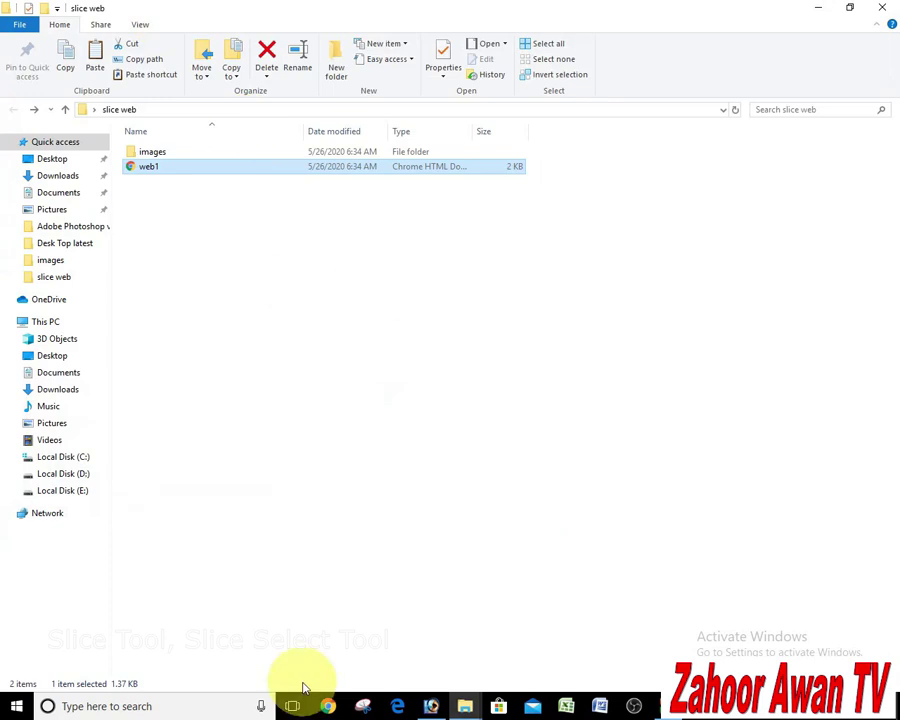
# Step: Close template.jpg in Photoshop without saving and bring up the File Browser
pyautogui.click(431, 706)
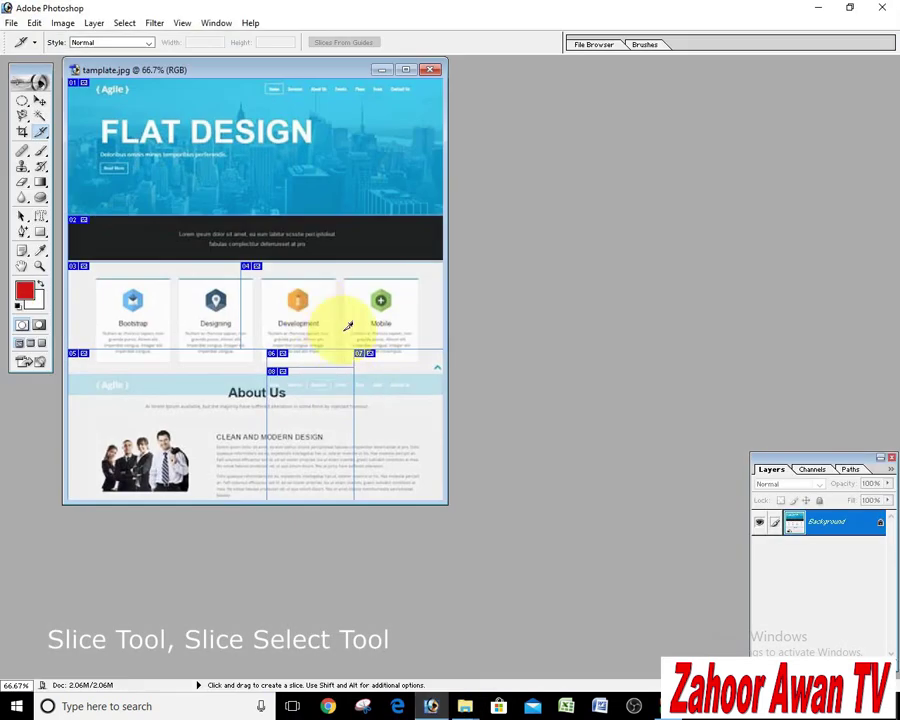
pyautogui.click(430, 70)
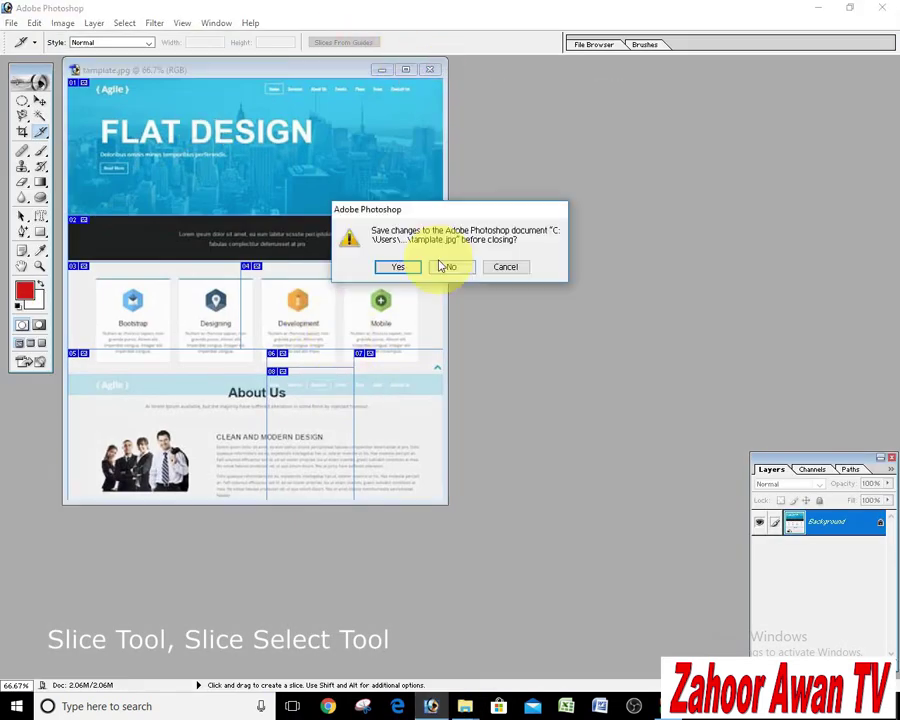
pyautogui.click(446, 265)
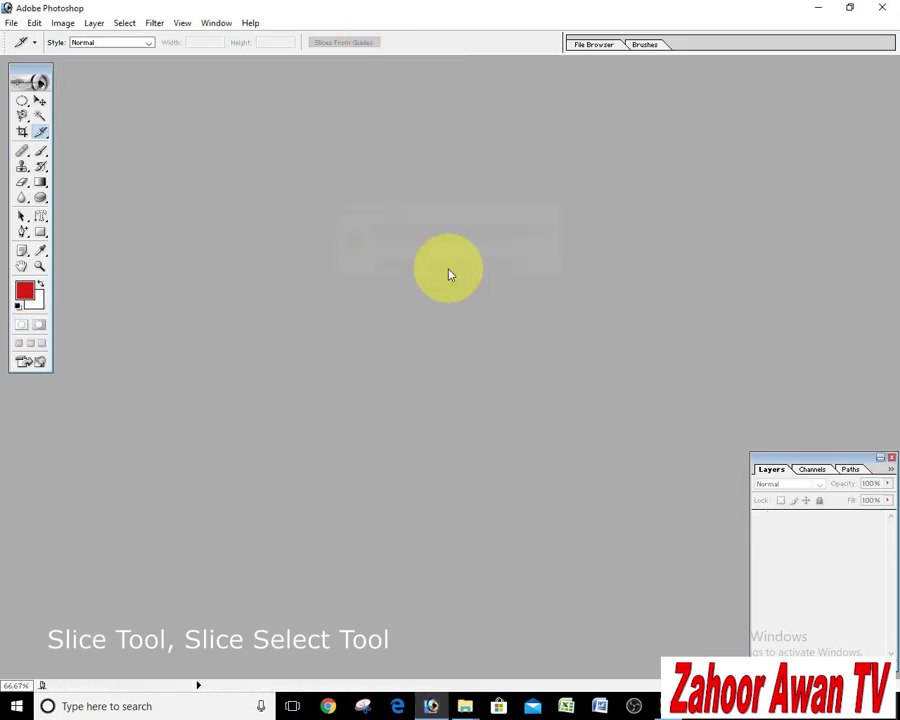
pyautogui.click(590, 45)
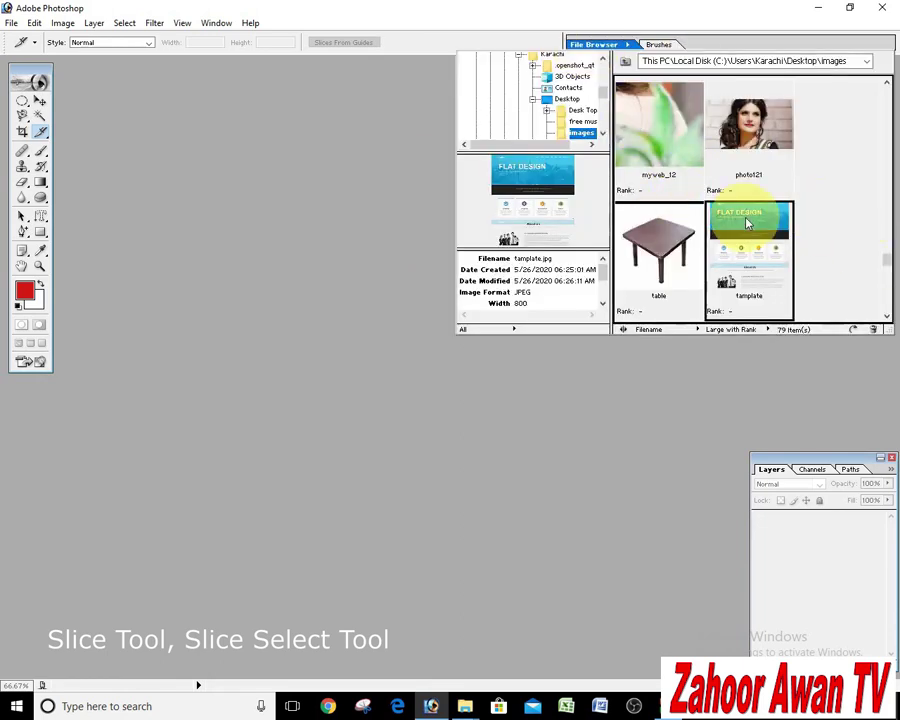
# Step: Open land.jpg and select its whole-image slice with the Slice Select Tool
pyautogui.press('l')
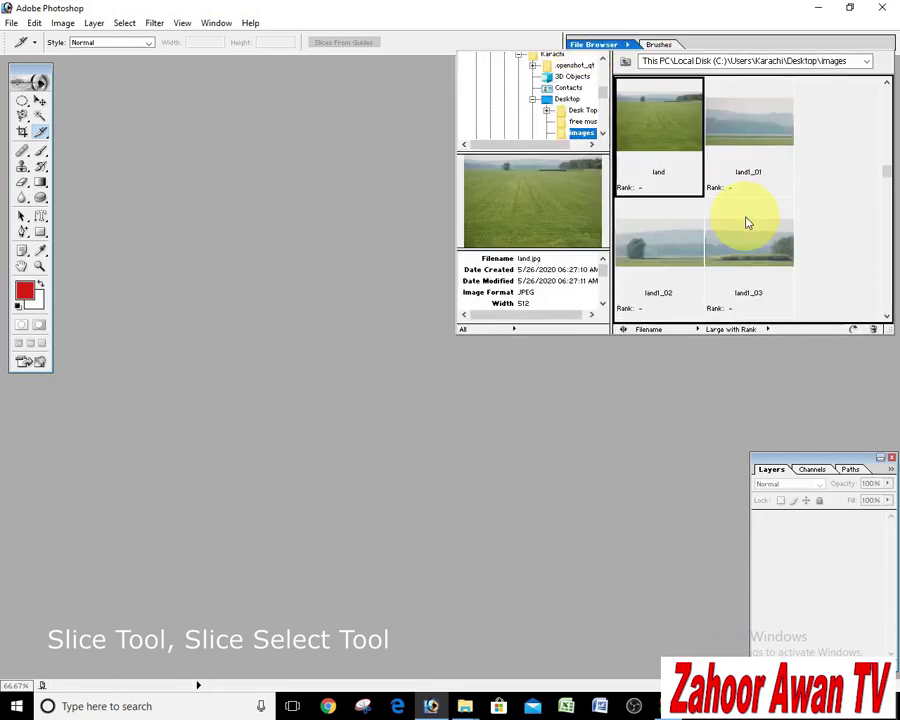
pyautogui.doubleClick(544, 195)
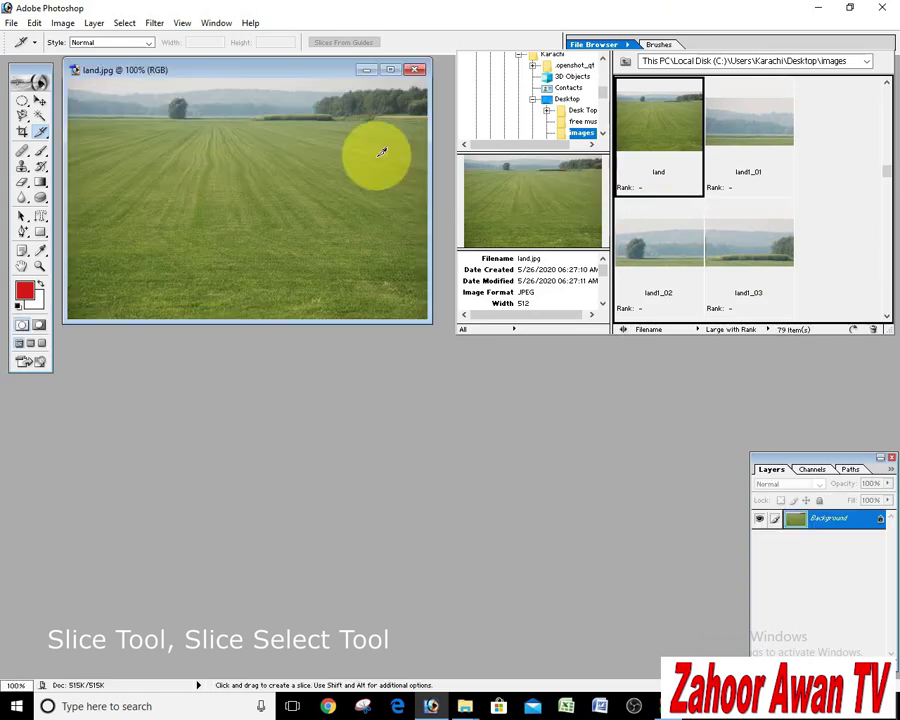
pyautogui.click(40, 131)
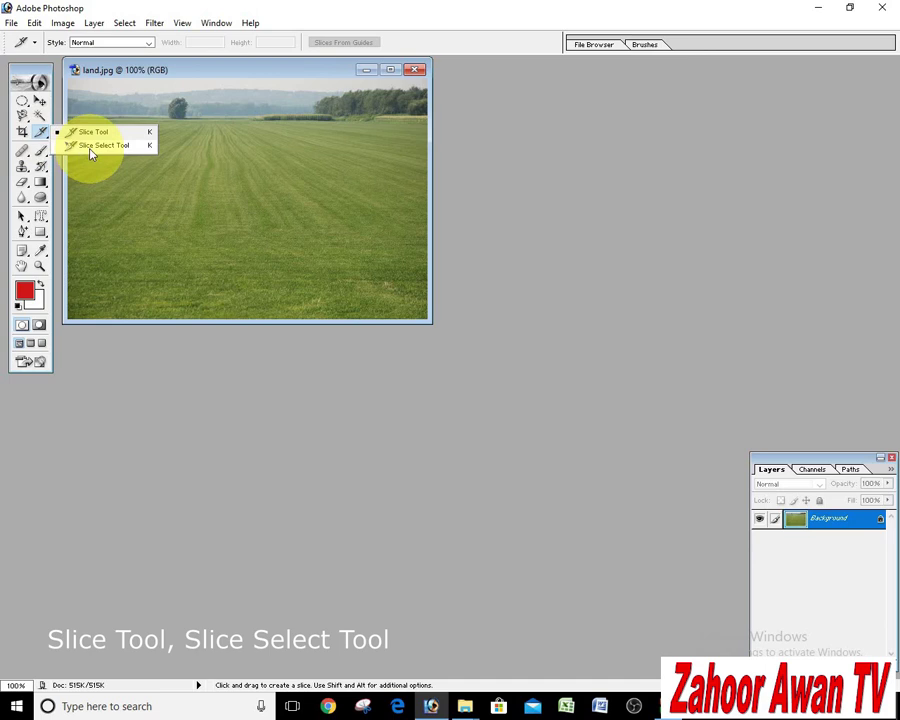
pyautogui.click(92, 147)
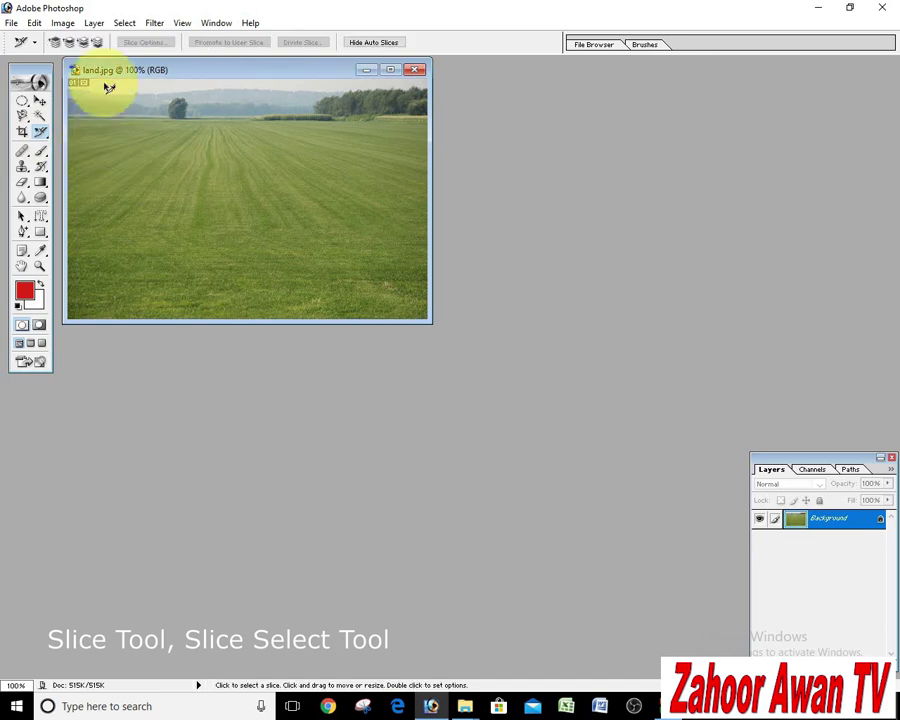
pyautogui.click(145, 100)
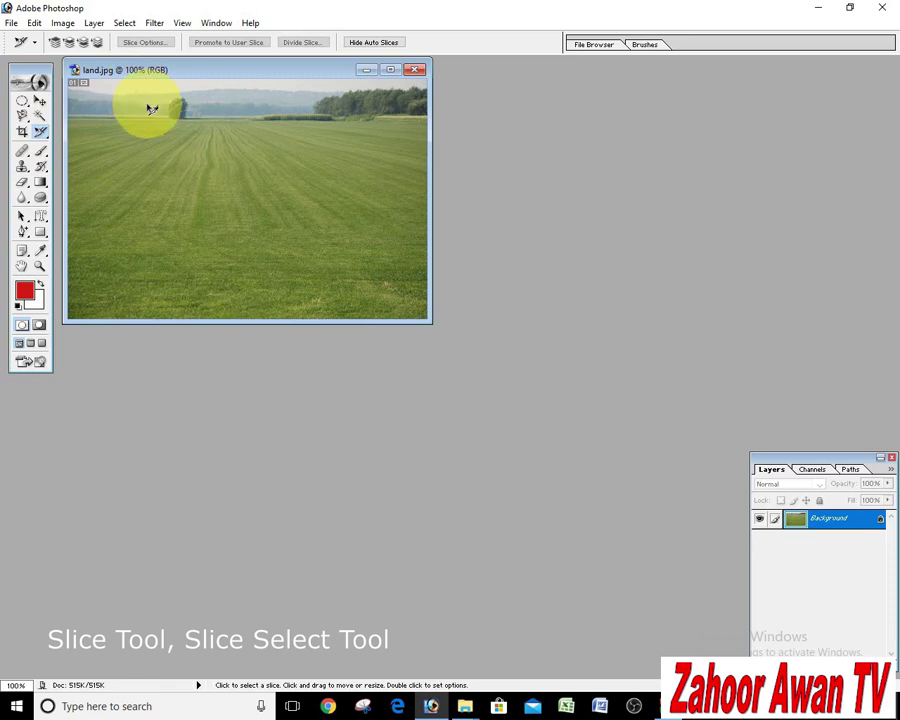
pyautogui.click(74, 70)
pyautogui.click(234, 104)
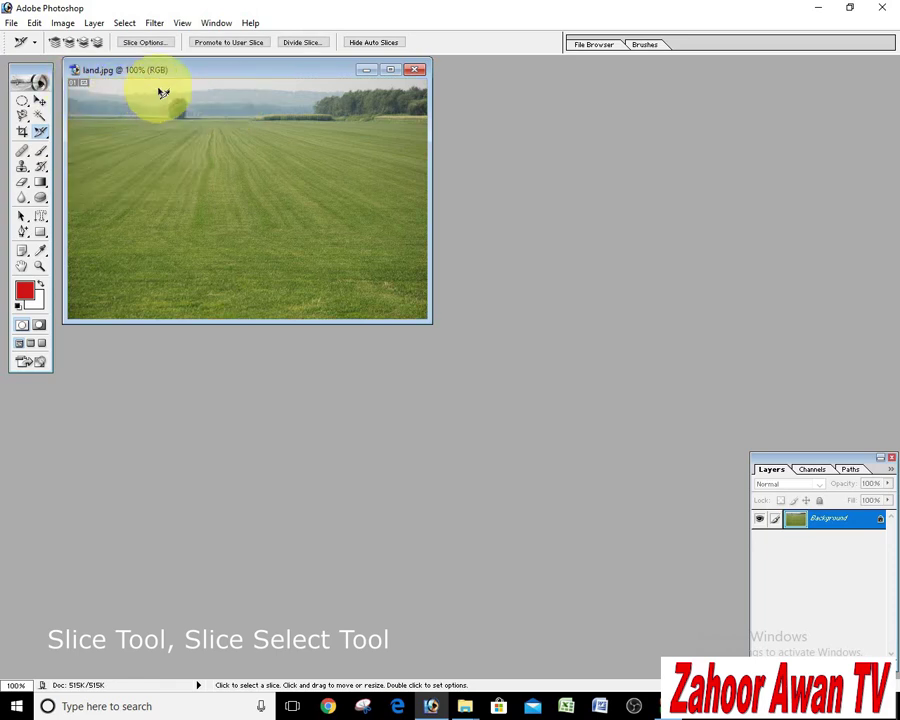
# Step: Divide the land slice into 3 rows and 4 columns with Divide Slice
pyautogui.click(303, 44)
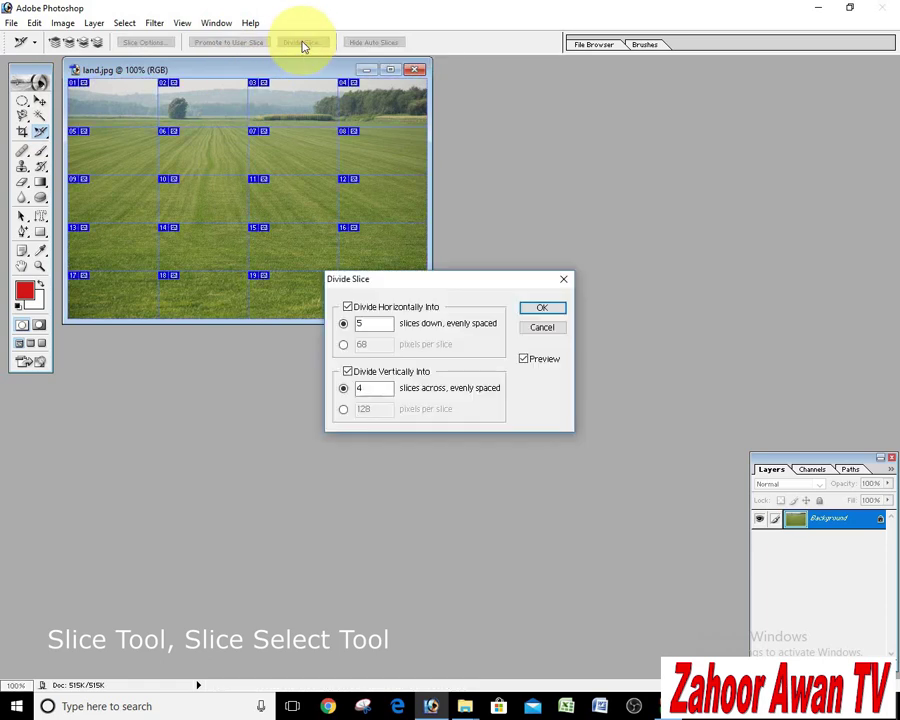
pyautogui.click(348, 307)
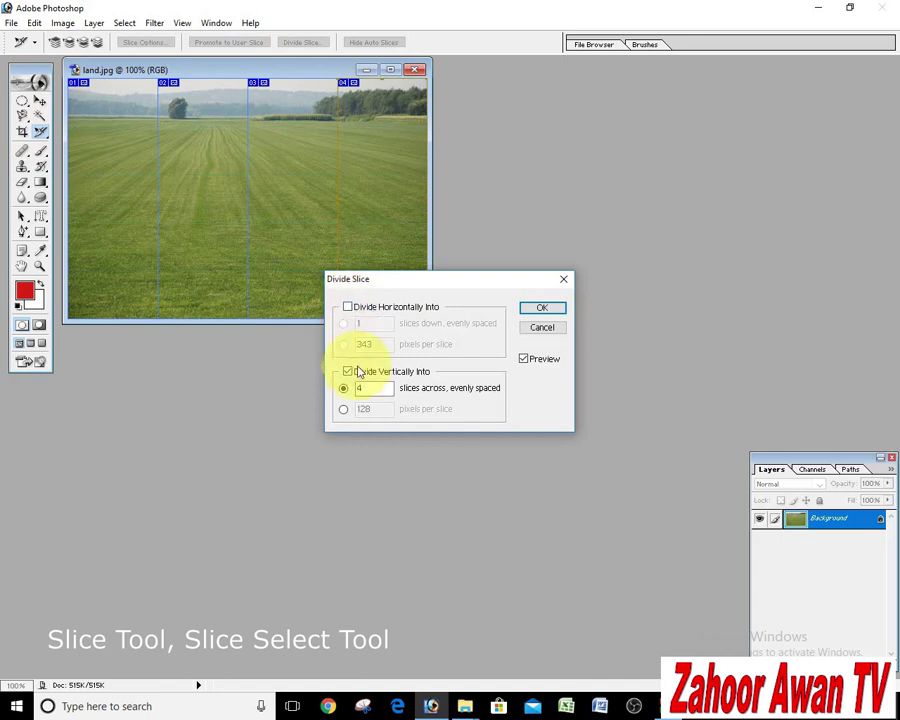
pyautogui.click(347, 372)
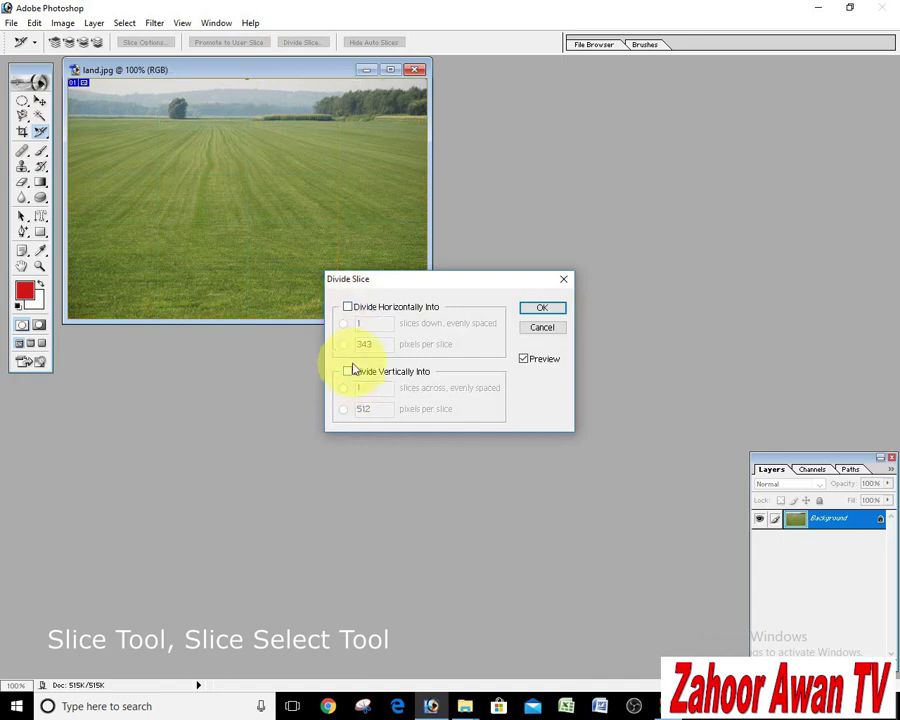
pyautogui.click(348, 308)
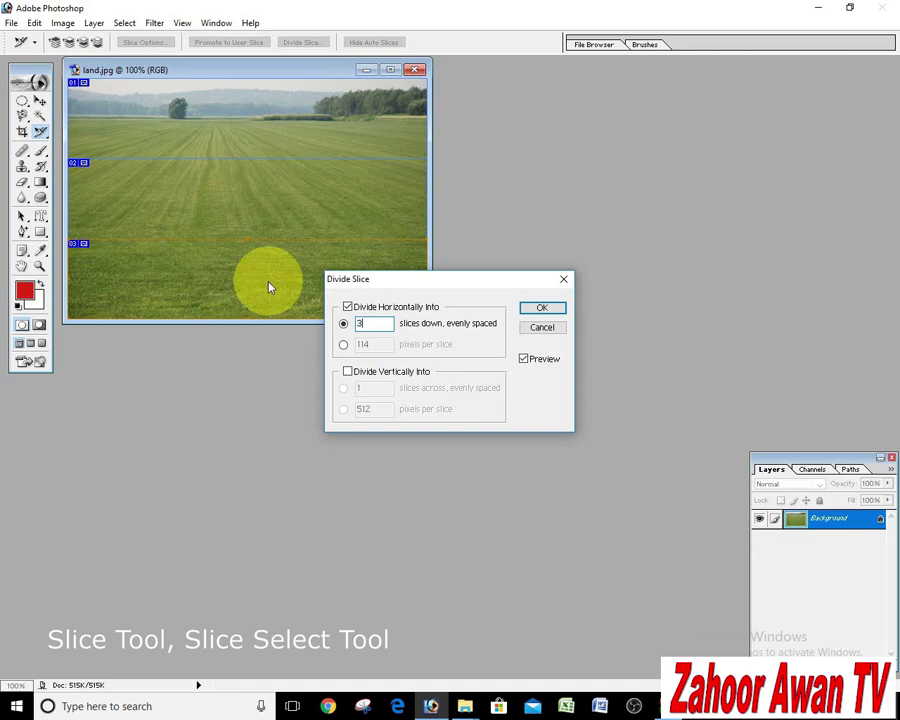
pyautogui.click(348, 372)
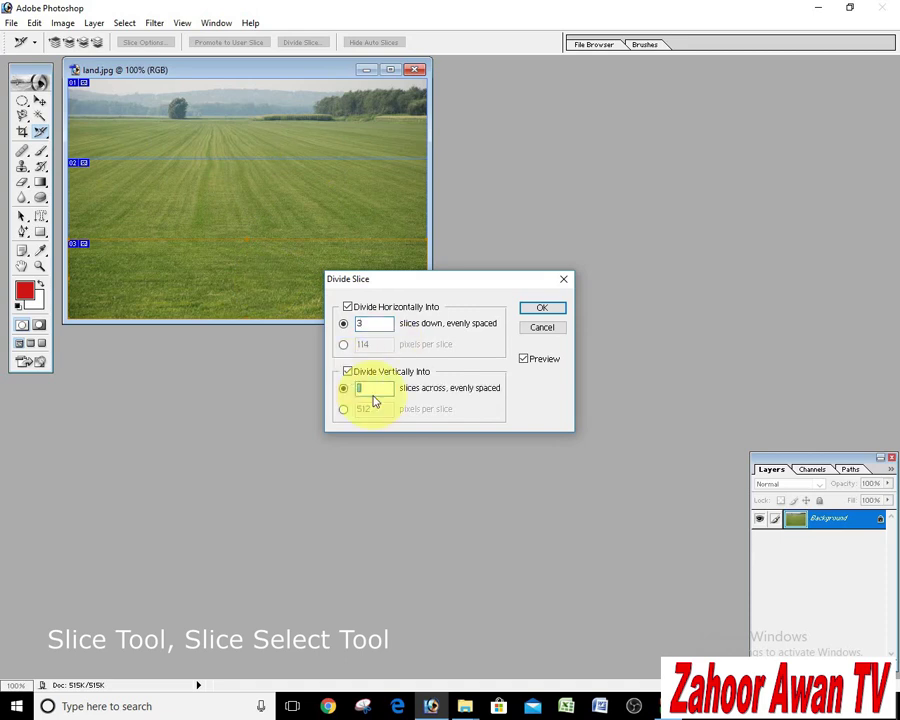
pyautogui.write('4')
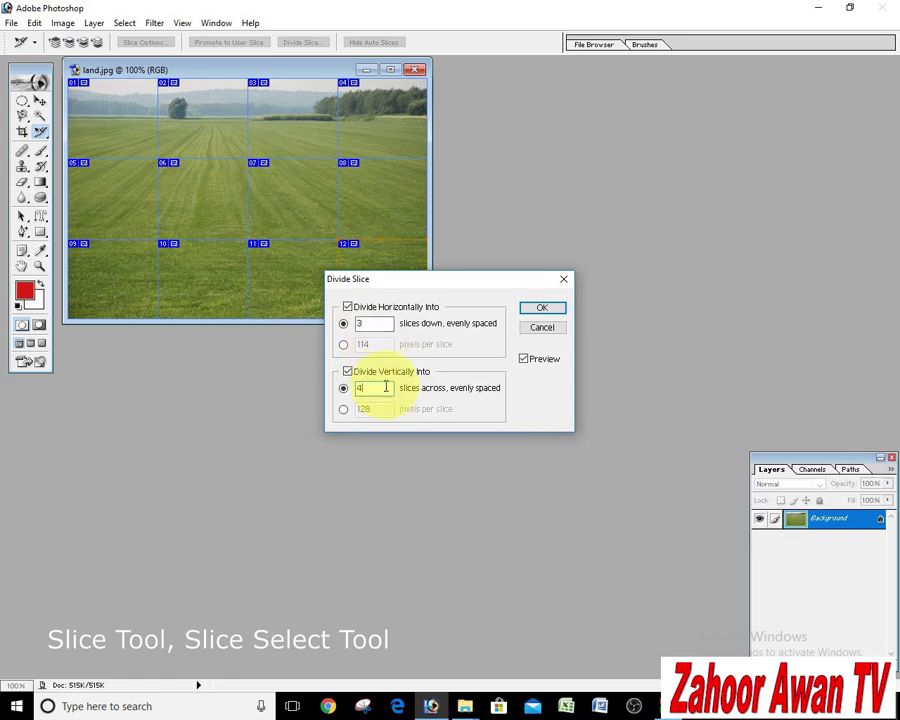
pyautogui.click(542, 308)
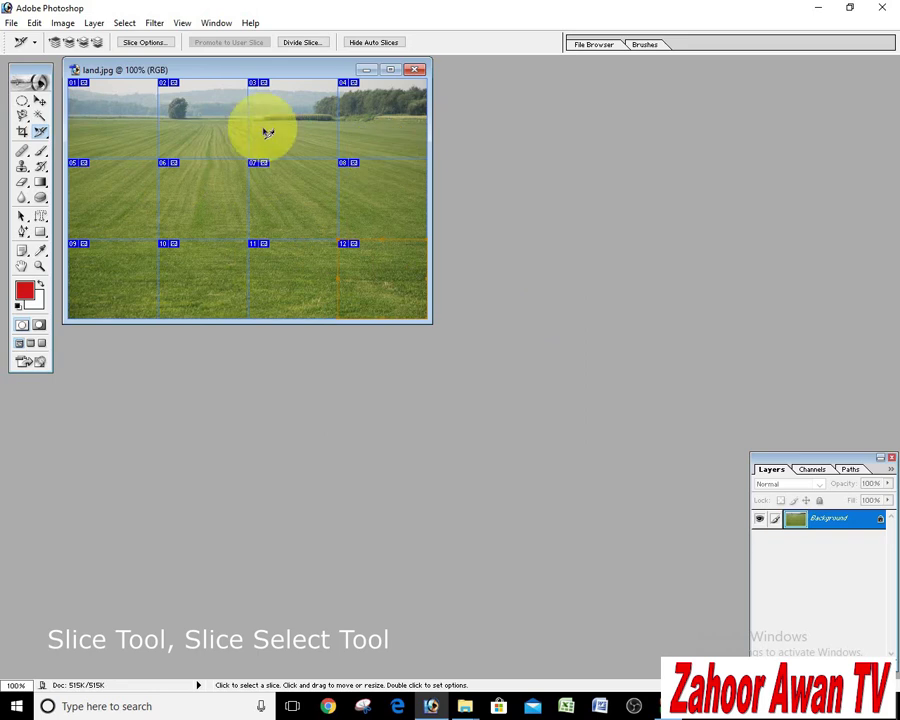
# Step: Save the sliced land photo for web as land2.html and open it in Chrome
pyautogui.click(12, 23)
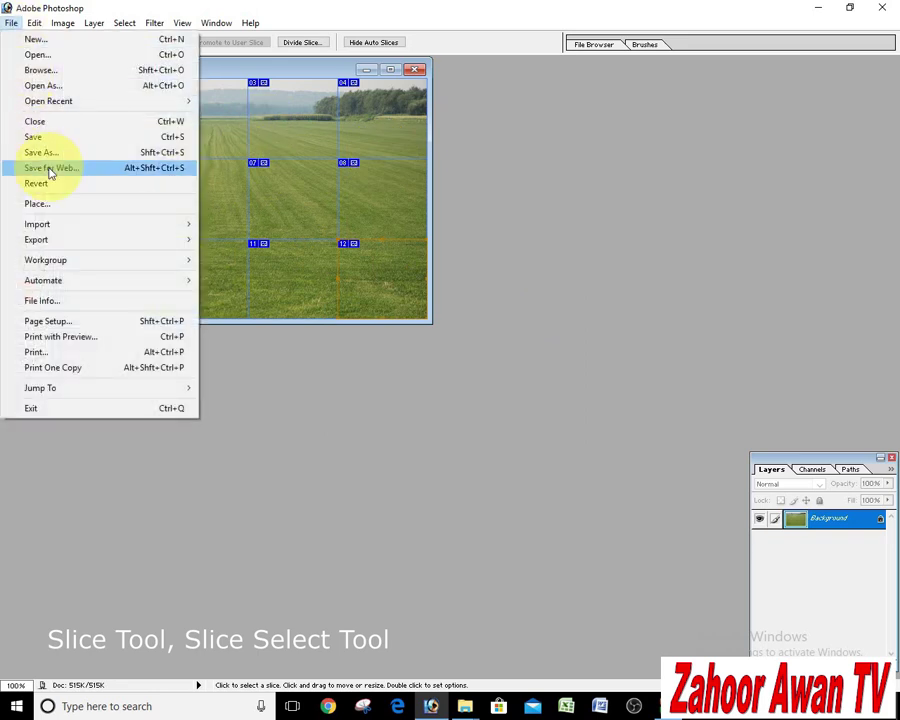
pyautogui.click(49, 169)
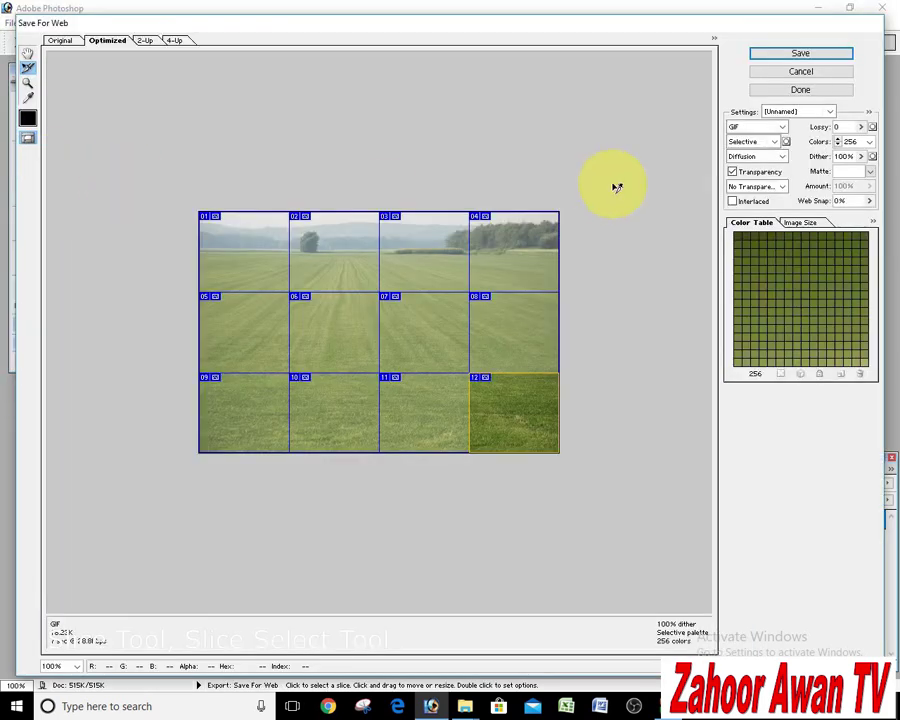
pyautogui.click(798, 54)
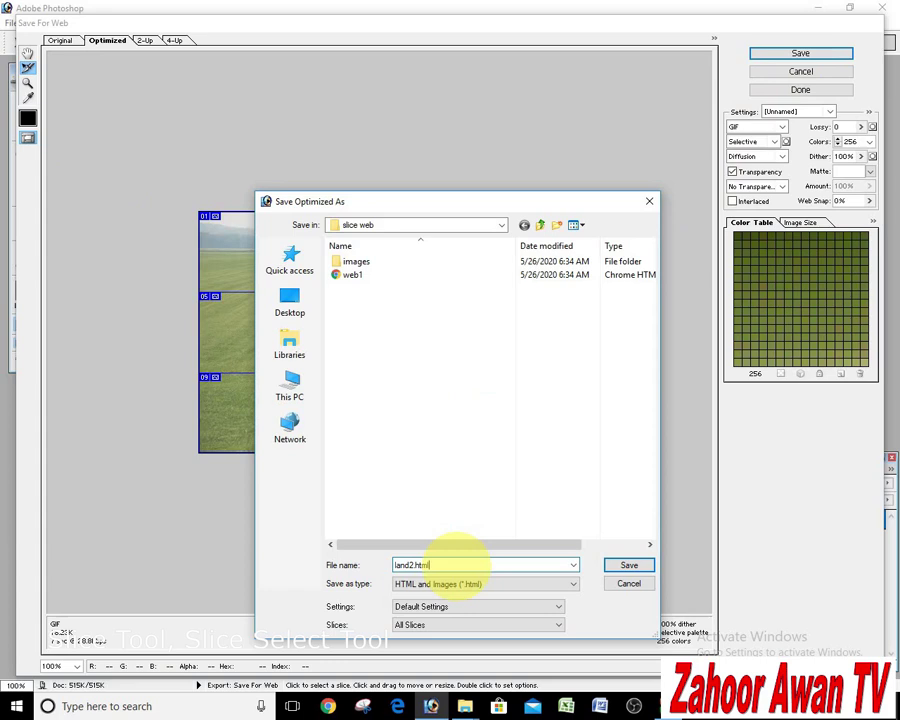
pyautogui.click(628, 565)
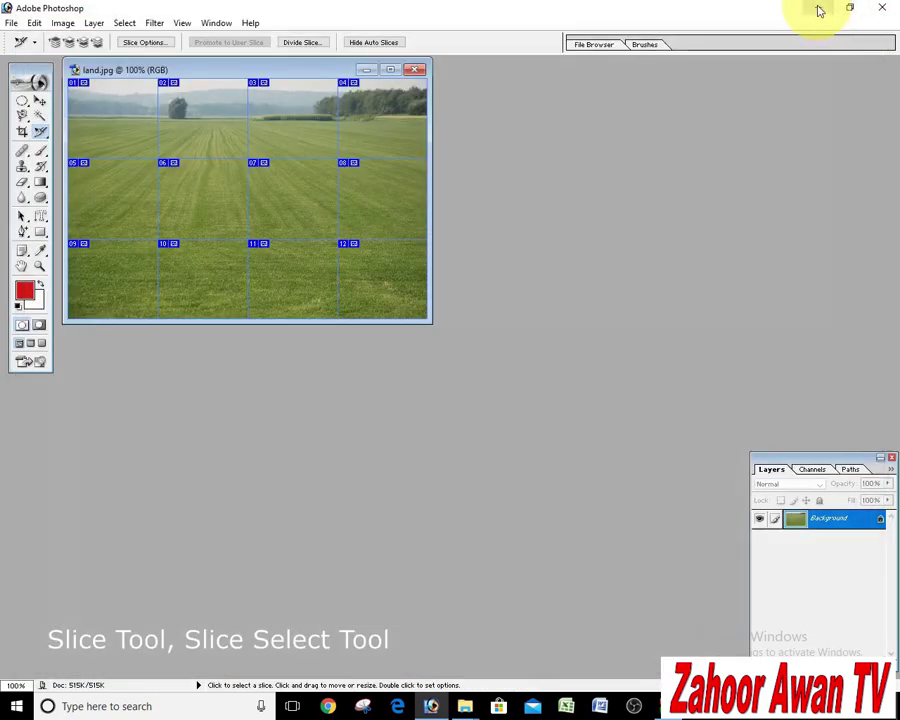
pyautogui.click(816, 9)
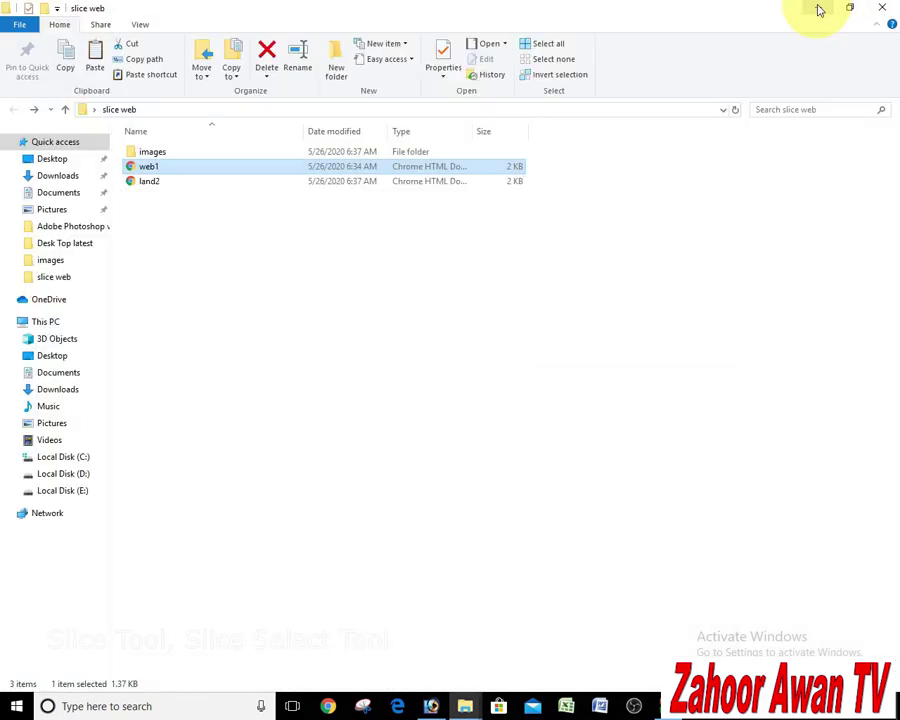
pyautogui.doubleClick(150, 182)
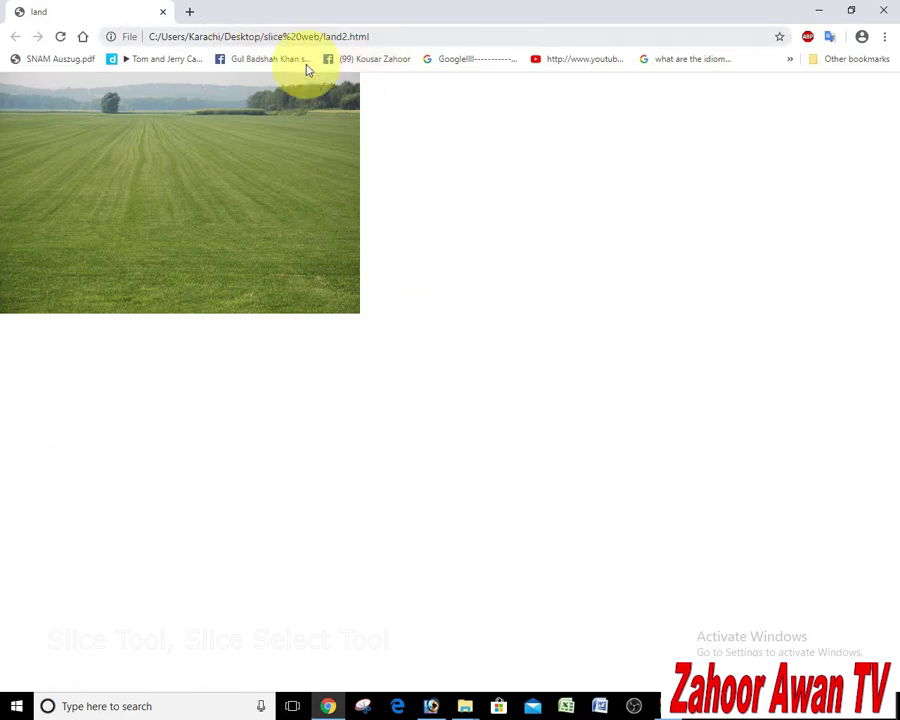
# Step: View the land2 page's HTML source, then close the source tab and Chrome
pyautogui.rightClick(414, 130)
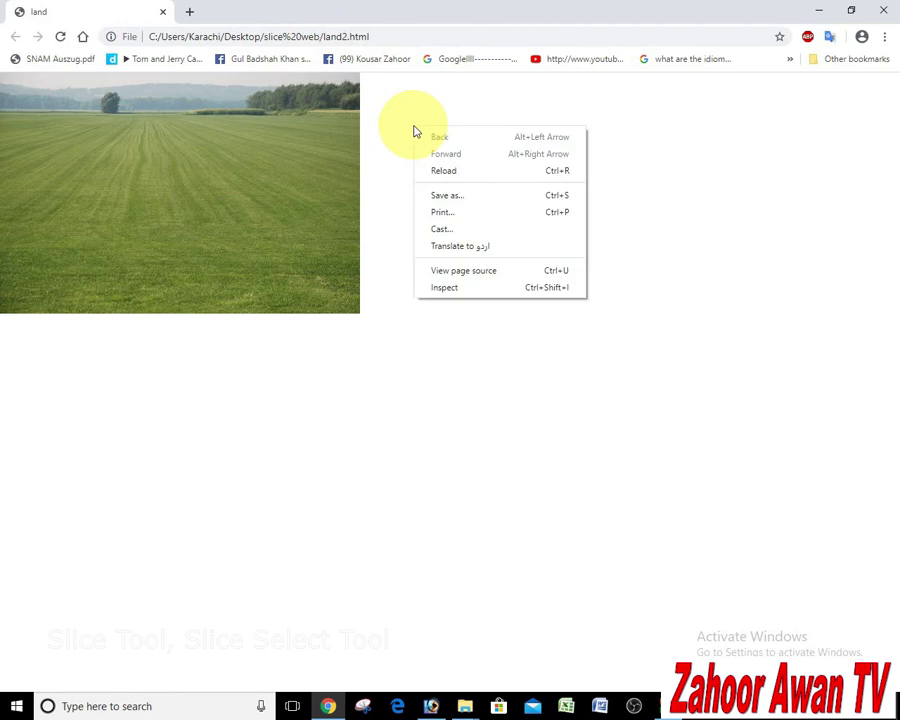
pyautogui.click(465, 278)
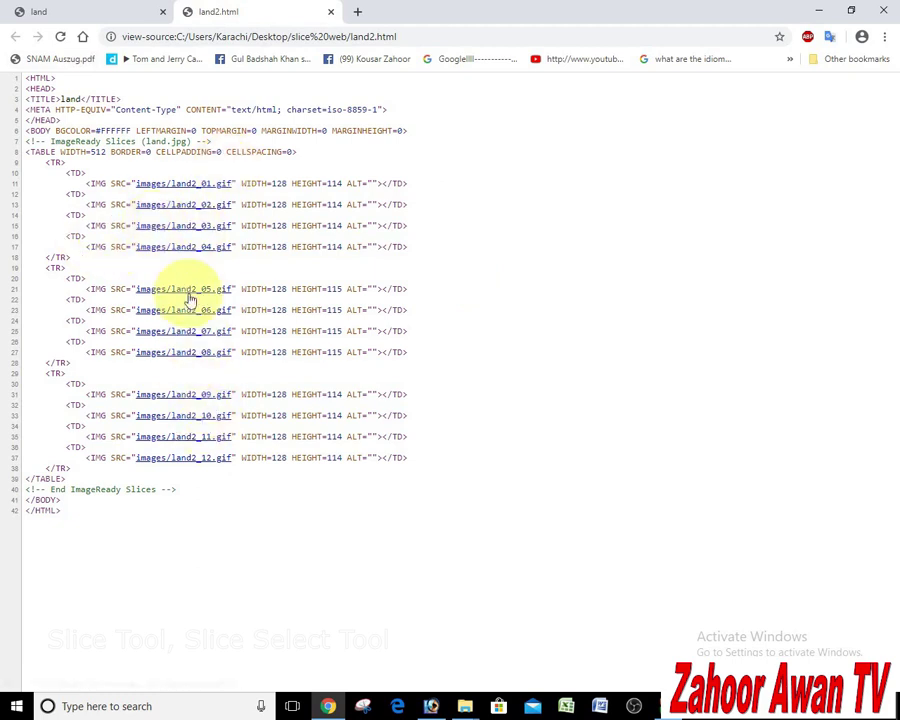
pyautogui.click(331, 12)
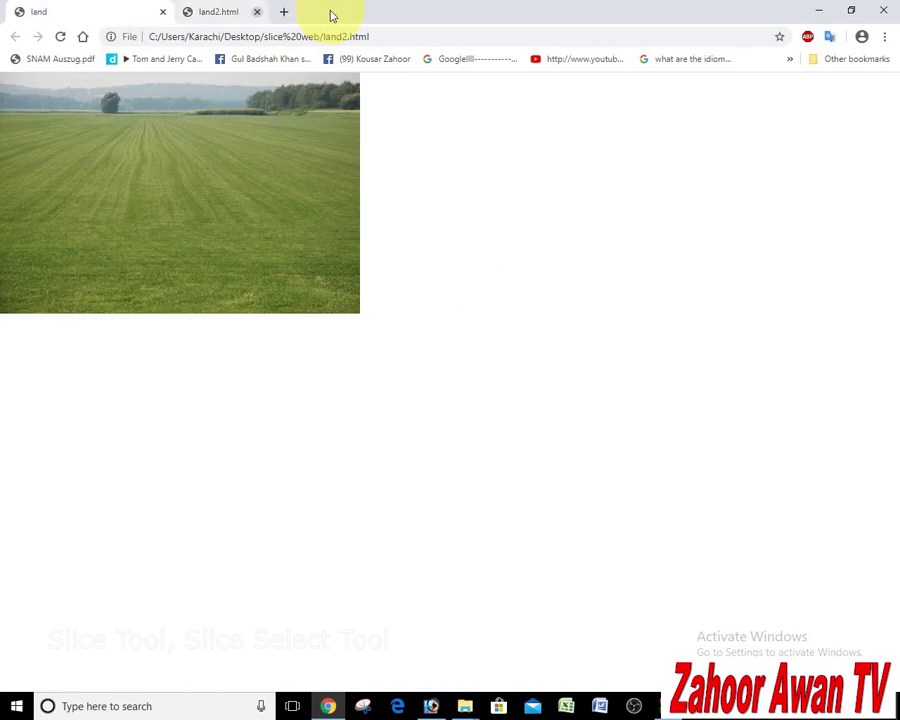
pyautogui.click(162, 11)
# Step: Open the images folder in slice web to see the slice files, then return to Photoshop
pyautogui.doubleClick(158, 152)
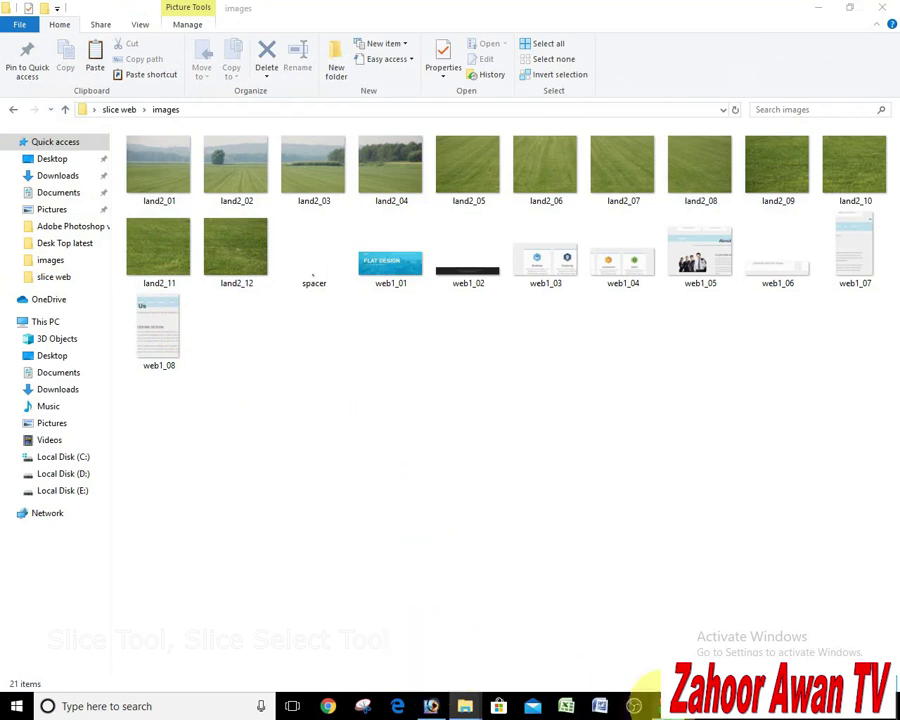
pyautogui.click(634, 705)
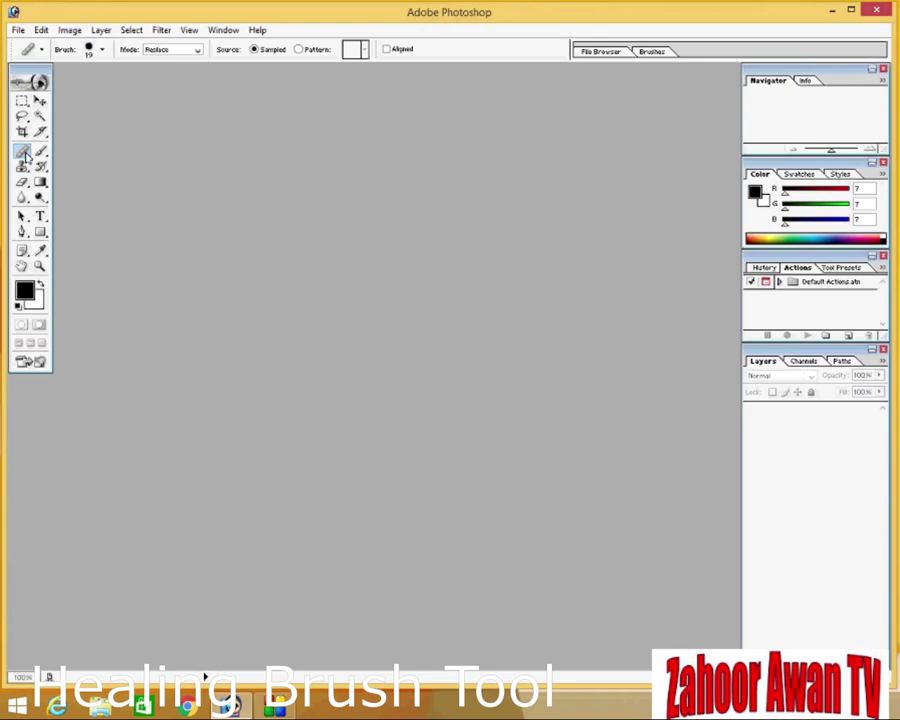
# Step: Select the Healing Brush Tool and show the Desktop images in the File Browser
pyautogui.click(24, 153)
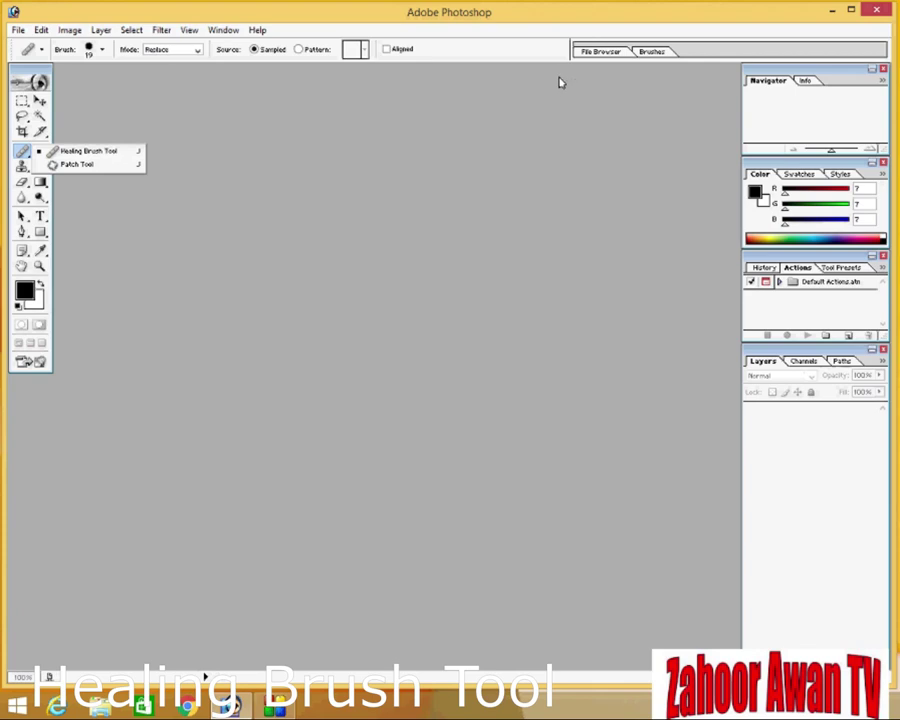
pyautogui.click(608, 52)
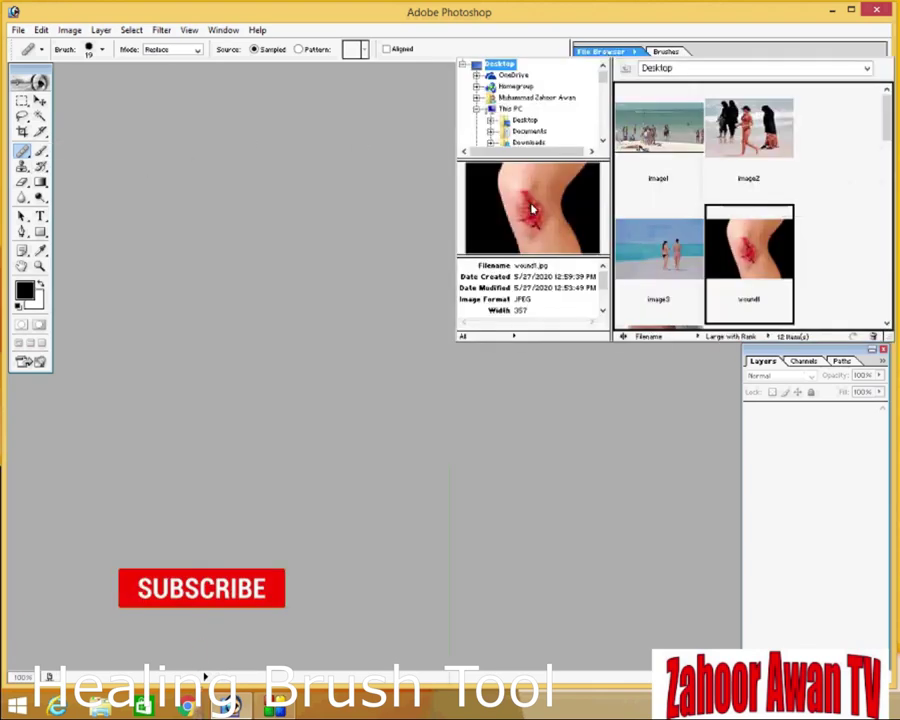
# Step: Open wound1.jpg from the File Browser and dismiss the missing Alt-click source warning
pyautogui.doubleClick(749, 285)
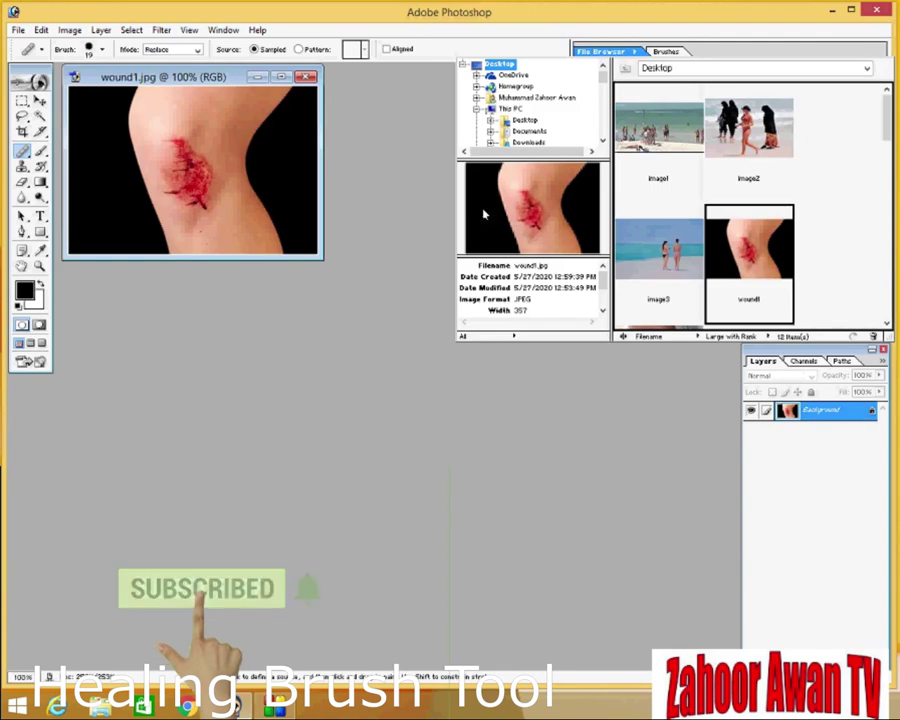
pyautogui.click(340, 216)
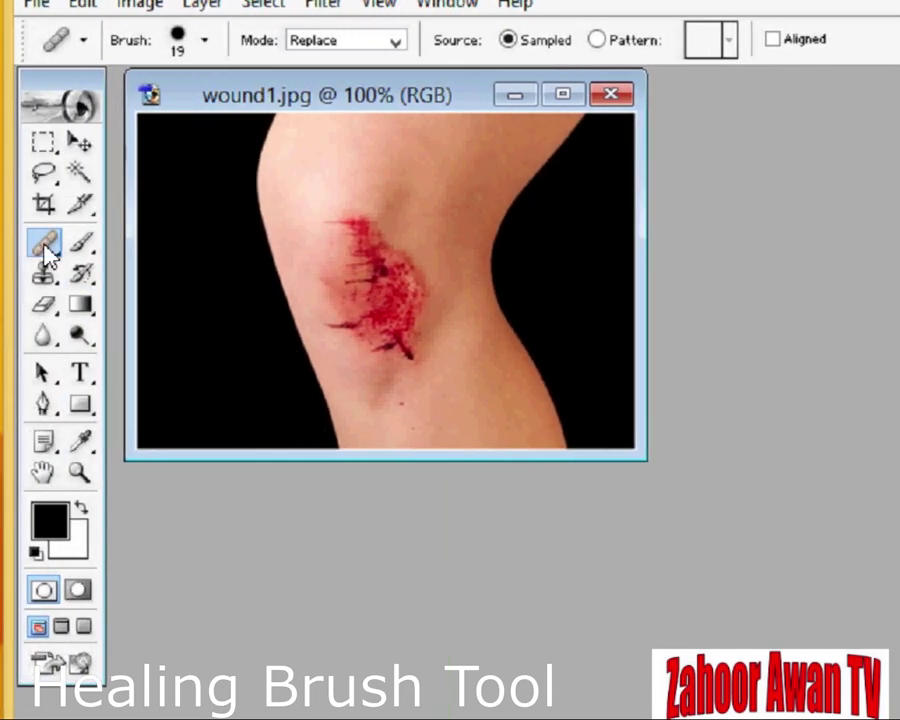
pyautogui.click(393, 301)
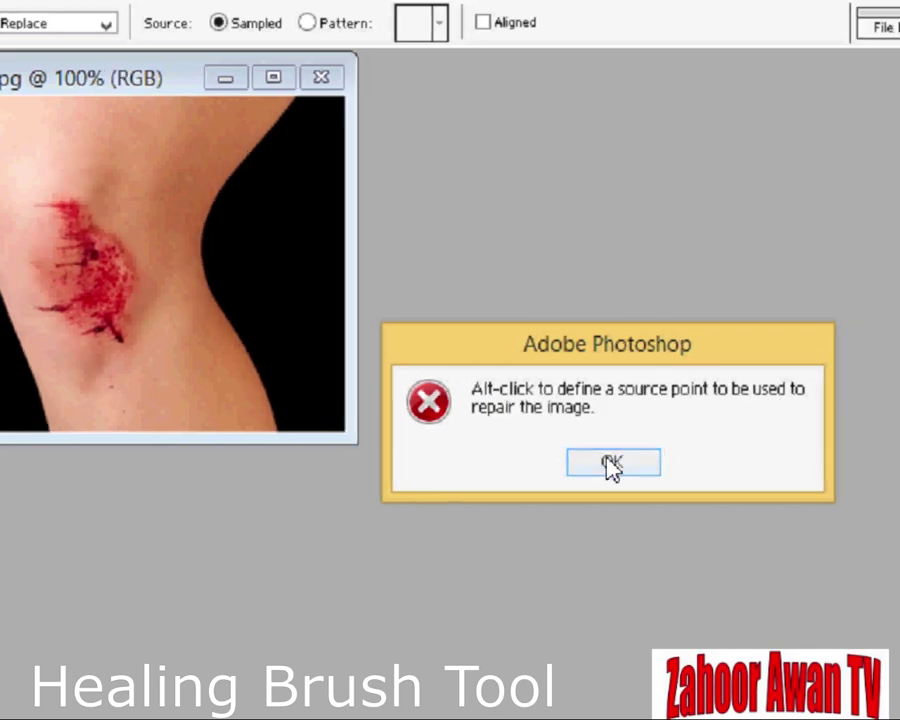
pyautogui.click(612, 464)
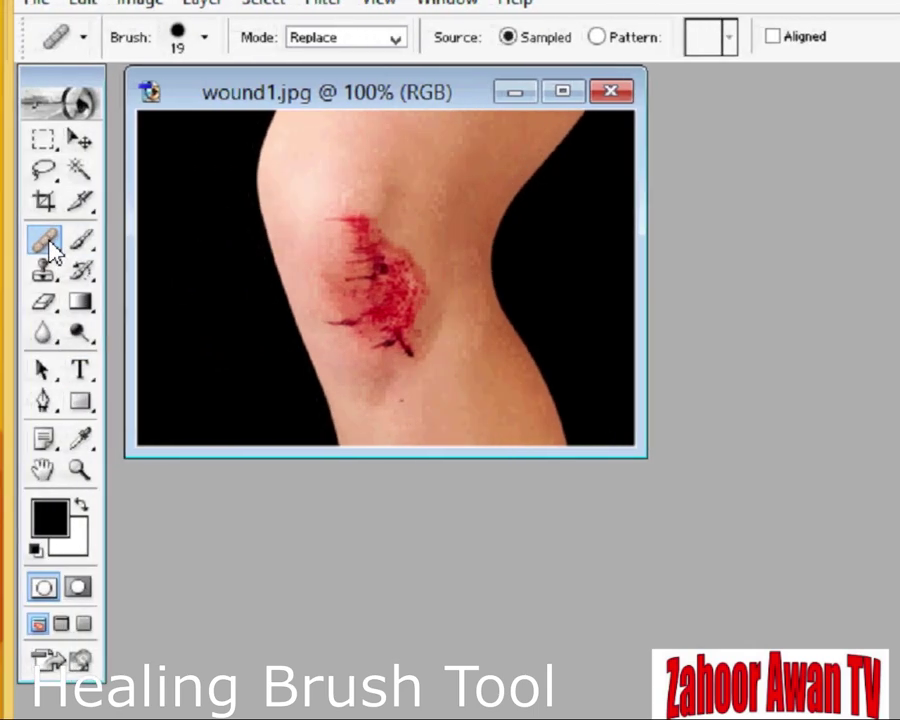
# Step: Sample clean skin above the wound as the source and paint it across the wound centre
pyautogui.keyDown('alt'); pyautogui.click(415, 218); pyautogui.keyUp('alt')
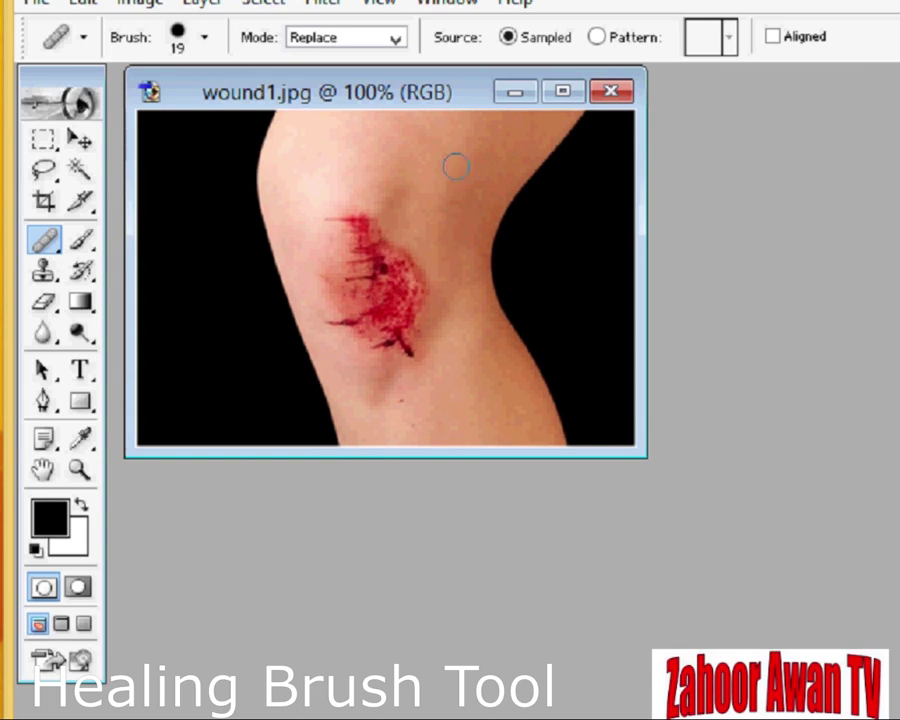
pyautogui.moveTo(425, 280)
pyautogui.mouseDown()
pyautogui.moveTo(386, 290)
pyautogui.moveTo(393, 267)
pyautogui.moveTo(365, 220)
pyautogui.mouseUp()
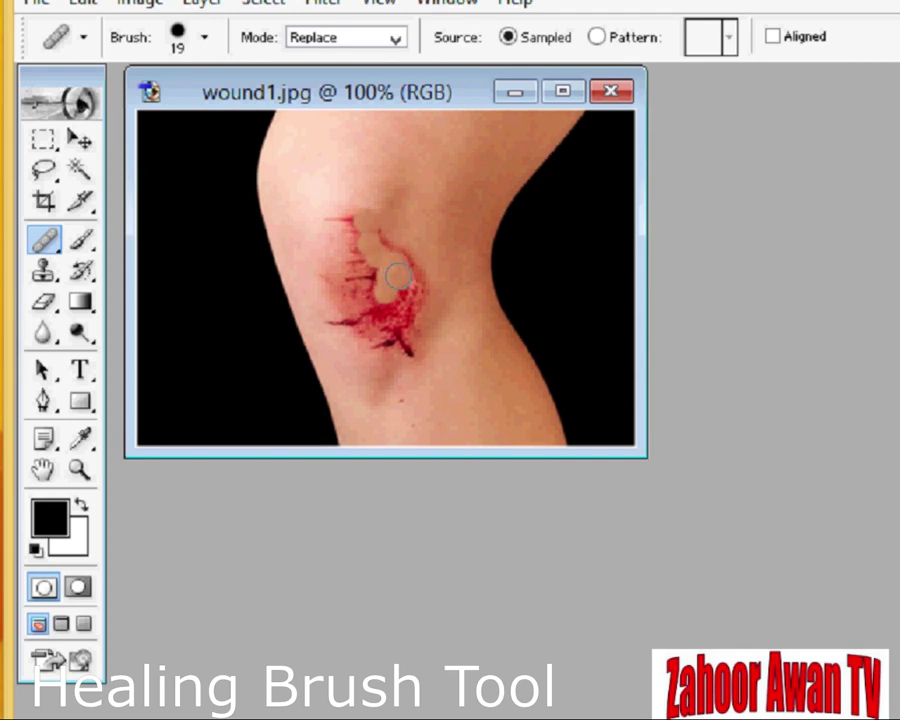
# Step: Switch the Healing Brush mode to Normal and paint over the remaining red wound marks
pyautogui.click(395, 58)
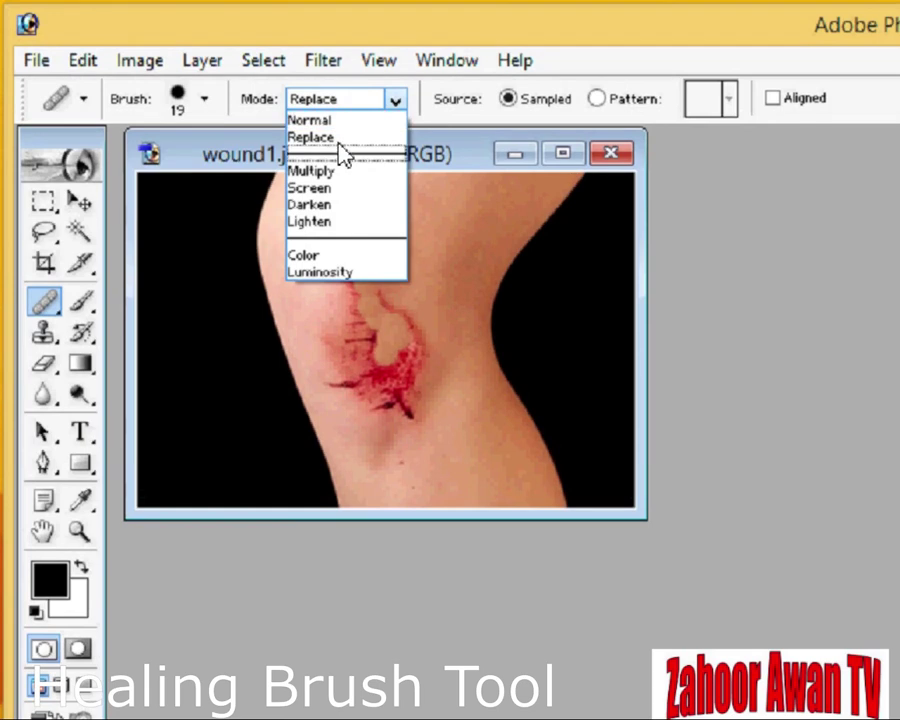
pyautogui.click(340, 122)
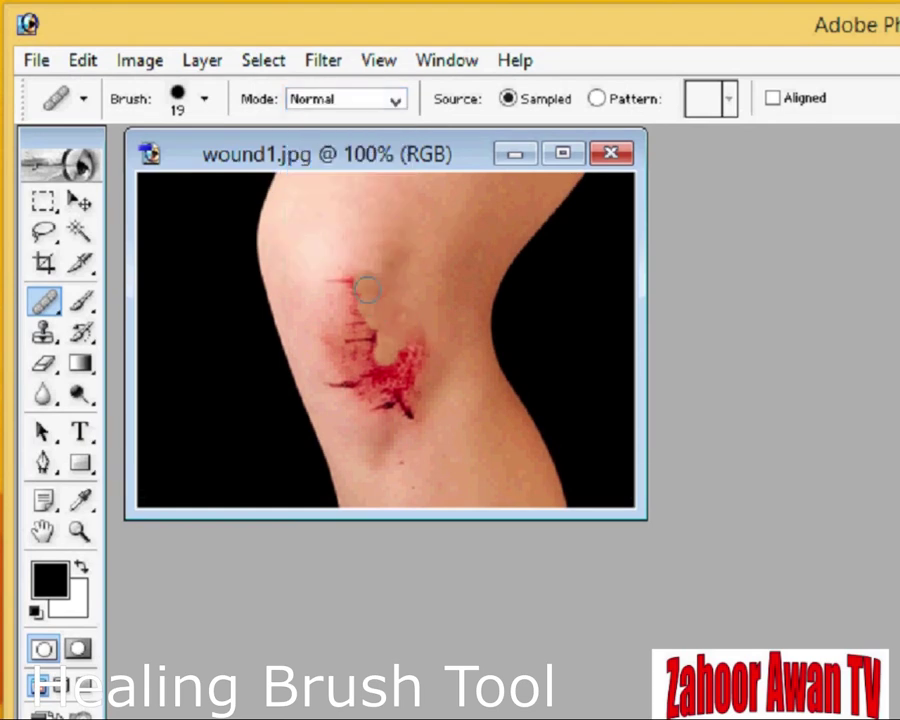
pyautogui.moveTo(367, 289)
pyautogui.mouseDown()
pyautogui.moveTo(358, 301)
pyautogui.moveTo(374, 358)
pyautogui.moveTo(385, 368)
pyautogui.moveTo(402, 353)
pyautogui.moveTo(399, 369)
pyautogui.moveTo(390, 390)
pyautogui.moveTo(348, 362)
pyautogui.mouseUp()
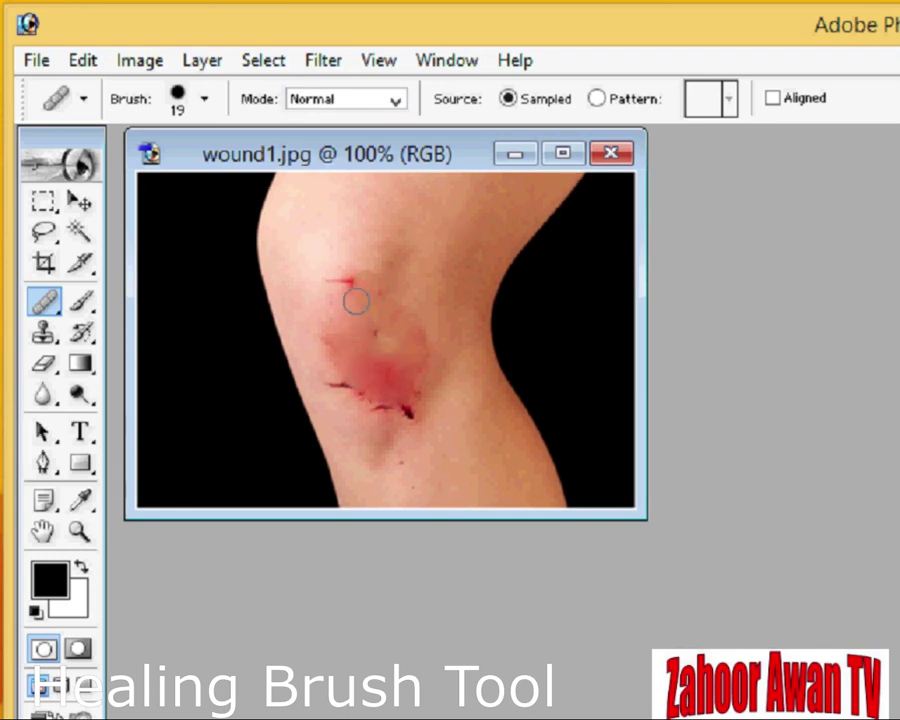
pyautogui.moveTo(346, 281)
pyautogui.mouseDown()
pyautogui.moveTo(382, 320)
pyautogui.moveTo(398, 353)
pyautogui.moveTo(421, 359)
pyautogui.moveTo(403, 409)
pyautogui.moveTo(334, 379)
pyautogui.moveTo(366, 364)
pyautogui.moveTo(390, 280)
pyautogui.moveTo(388, 379)
pyautogui.moveTo(333, 341)
pyautogui.mouseUp()
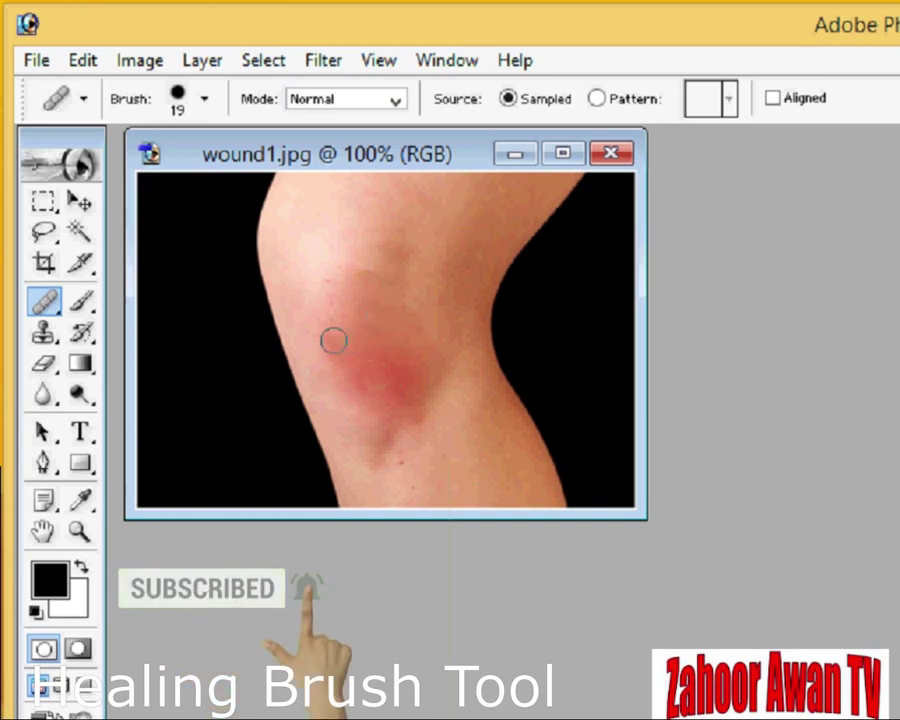
# Step: Try Replace mode on the wound, then return to Normal and blend the light patch
pyautogui.click(395, 102)
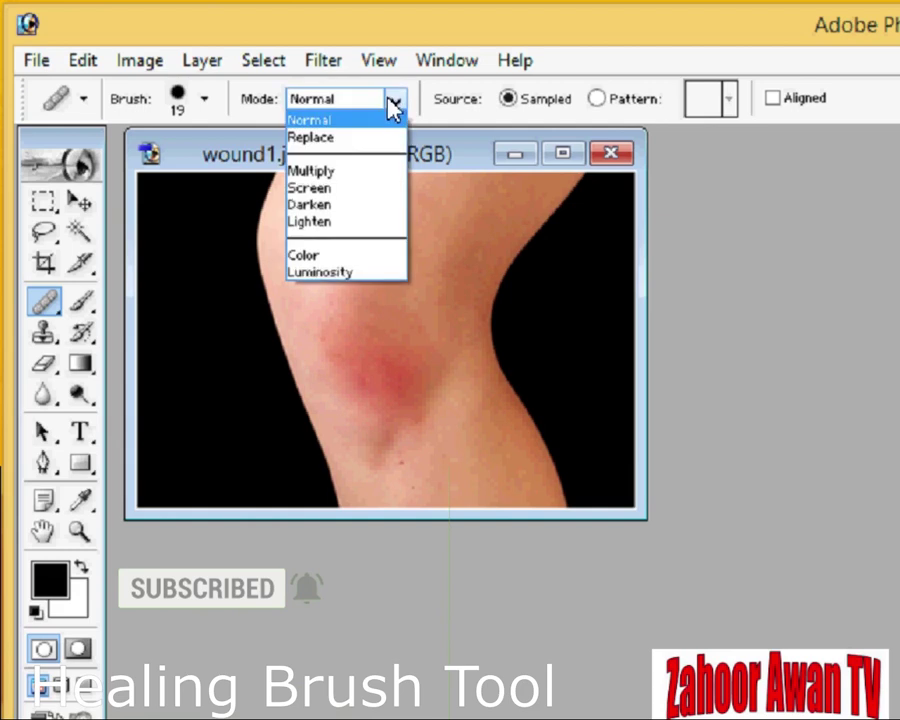
pyautogui.click(355, 137)
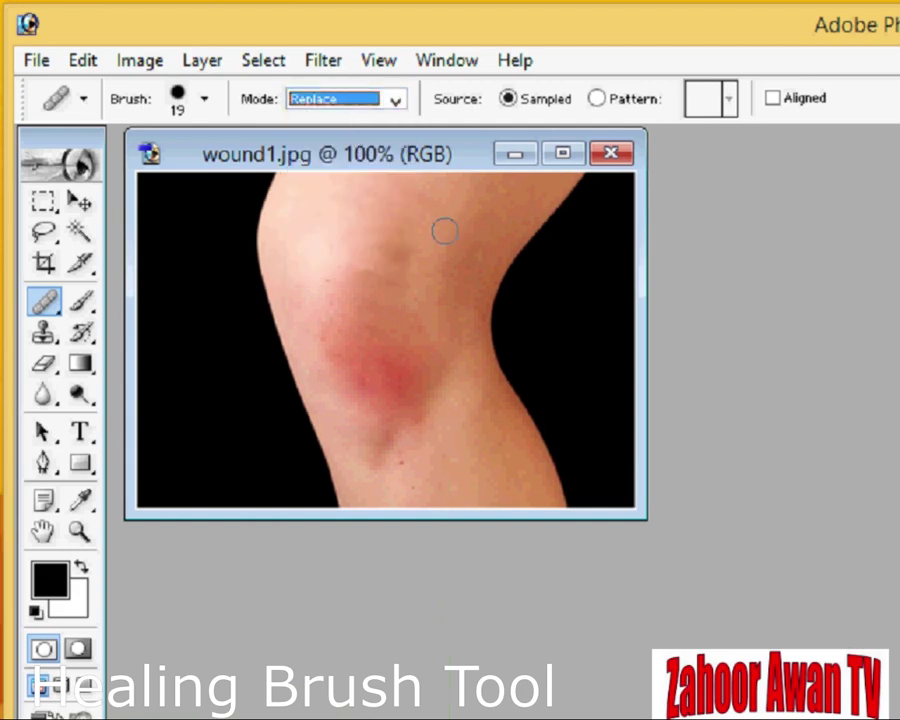
pyautogui.moveTo(388, 360); pyautogui.dragTo(406, 395)
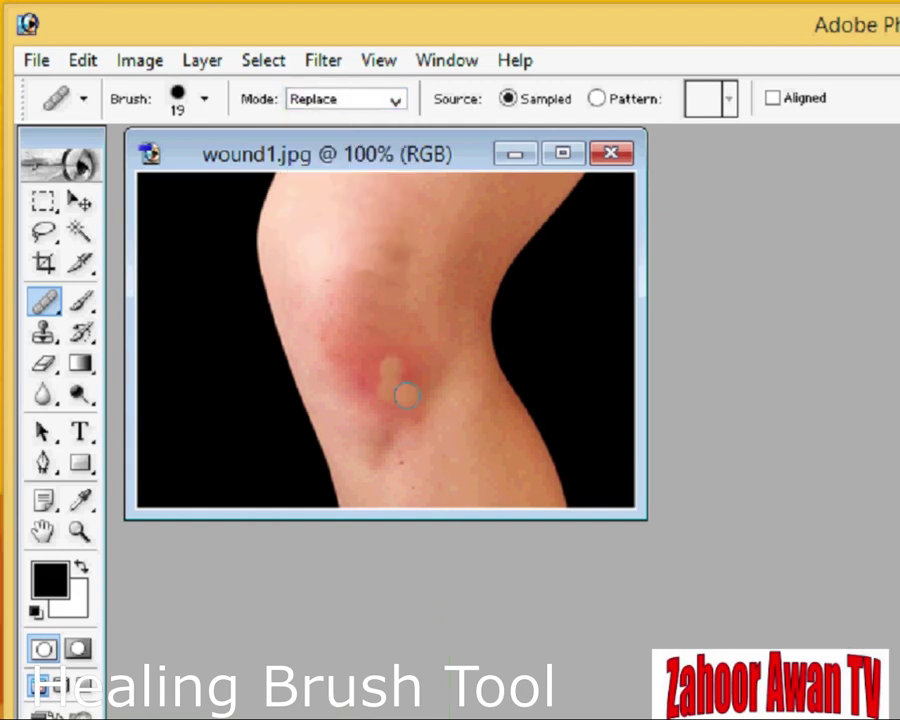
pyautogui.moveTo(378, 352)
pyautogui.mouseDown()
pyautogui.moveTo(402, 386)
pyautogui.moveTo(376, 345)
pyautogui.moveTo(371, 383)
pyautogui.moveTo(413, 411)
pyautogui.moveTo(426, 384)
pyautogui.moveTo(418, 371)
pyautogui.moveTo(374, 337)
pyautogui.moveTo(337, 332)
pyautogui.moveTo(362, 386)
pyautogui.moveTo(391, 392)
pyautogui.moveTo(382, 332)
pyautogui.moveTo(386, 372)
pyautogui.moveTo(378, 334)
pyautogui.mouseUp()
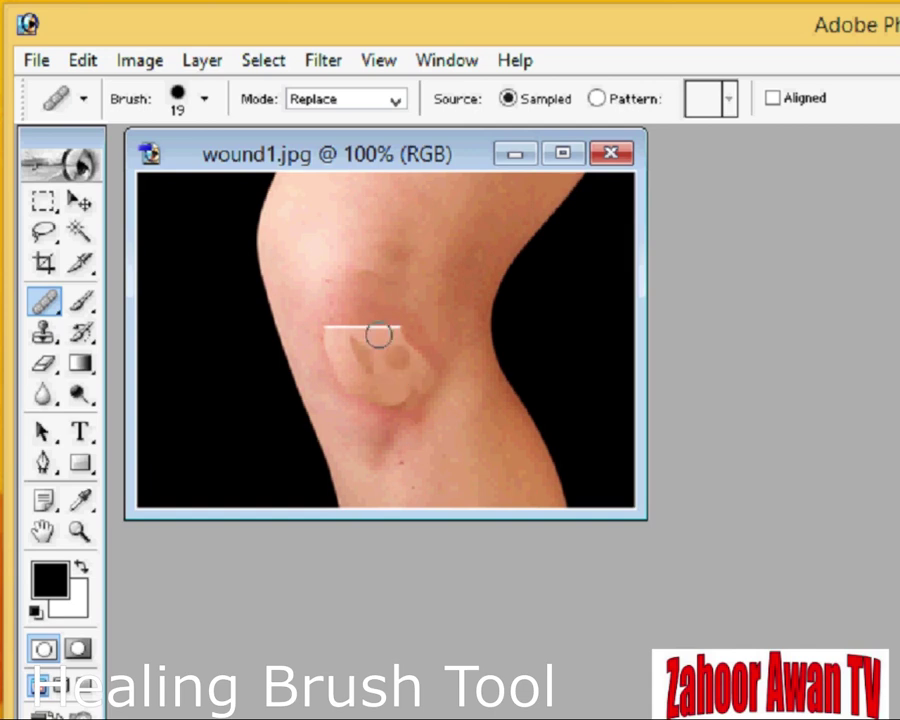
pyautogui.click(392, 101)
pyautogui.click(365, 119)
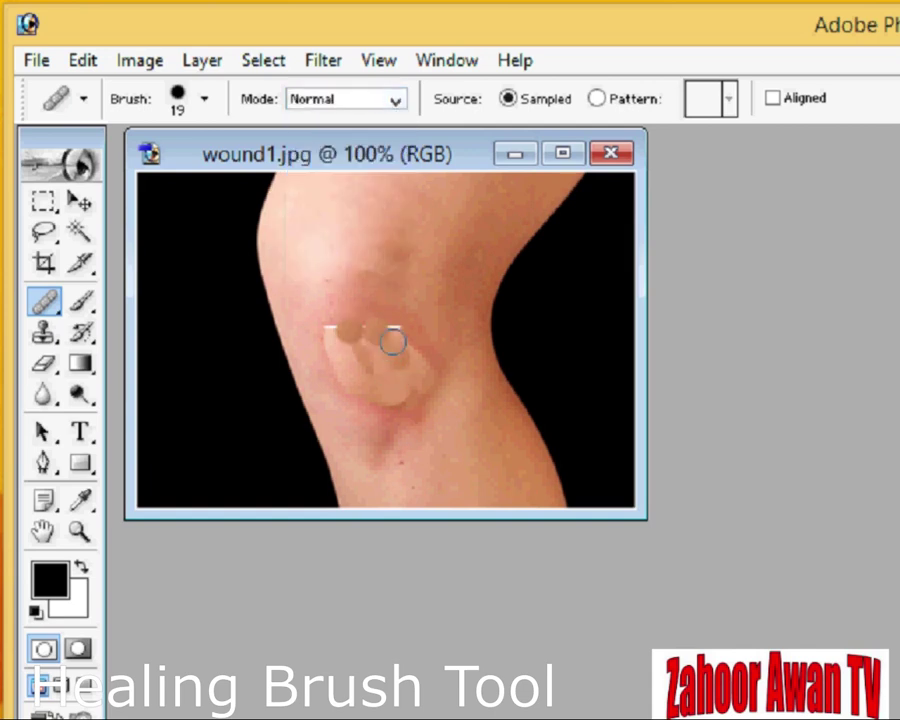
pyautogui.moveTo(396, 335)
pyautogui.mouseDown()
pyautogui.moveTo(350, 325)
pyautogui.moveTo(332, 336)
pyautogui.moveTo(351, 370)
pyautogui.moveTo(358, 344)
pyautogui.moveTo(402, 396)
pyautogui.moveTo(411, 360)
pyautogui.moveTo(434, 383)
pyautogui.moveTo(420, 405)
pyautogui.moveTo(380, 391)
pyautogui.mouseUp()
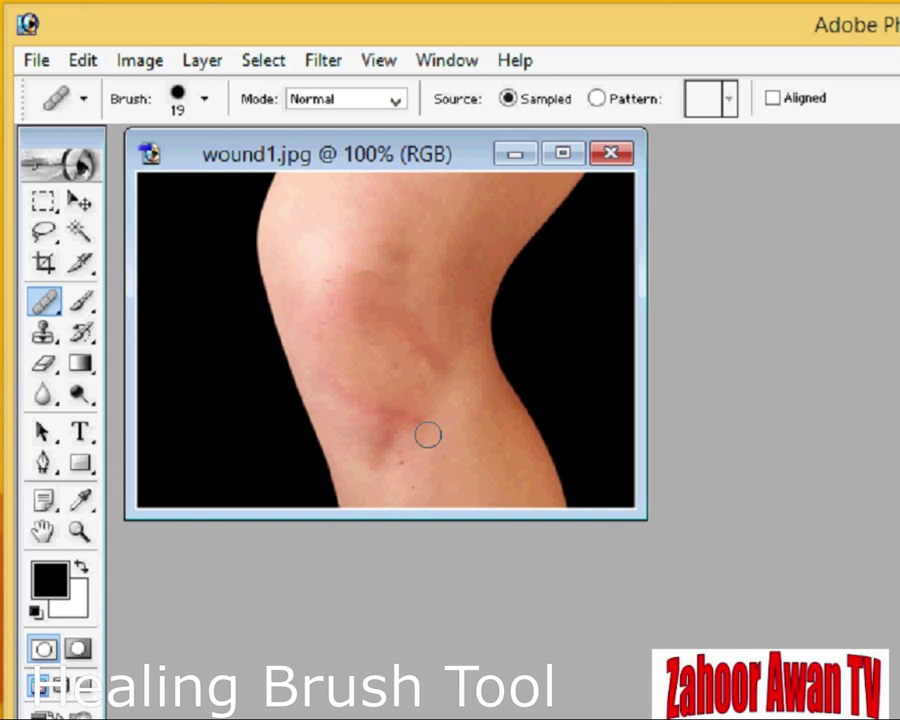
# Step: Set the brush to 53 px diameter and 65% hardness and smooth the reddish marks
pyautogui.click(206, 101)
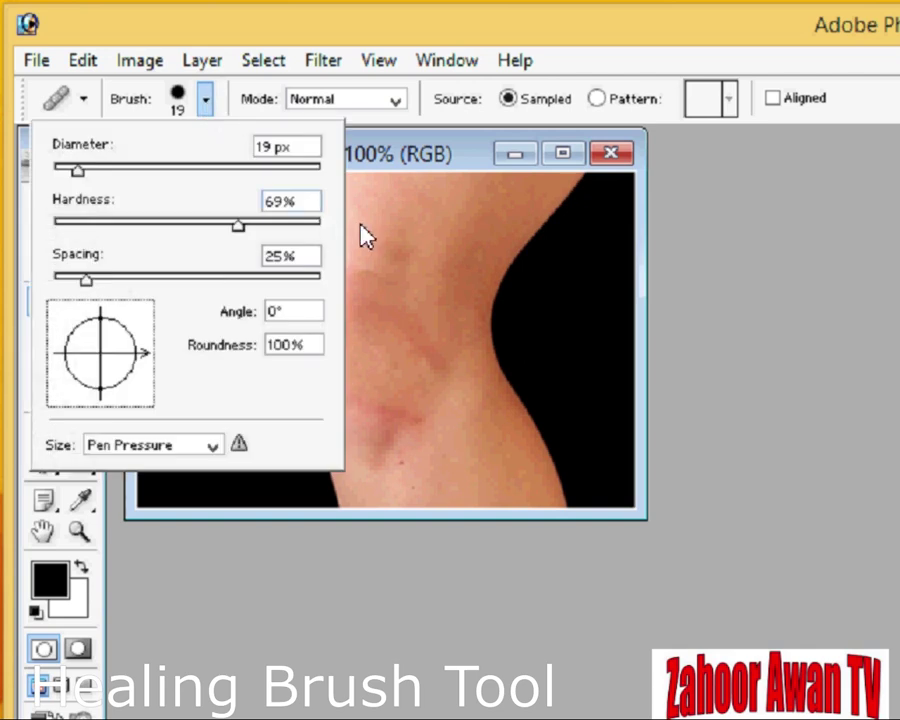
pyautogui.moveTo(77, 170); pyautogui.dragTo(124, 178)
pyautogui.moveTo(238, 226); pyautogui.dragTo(229, 226)
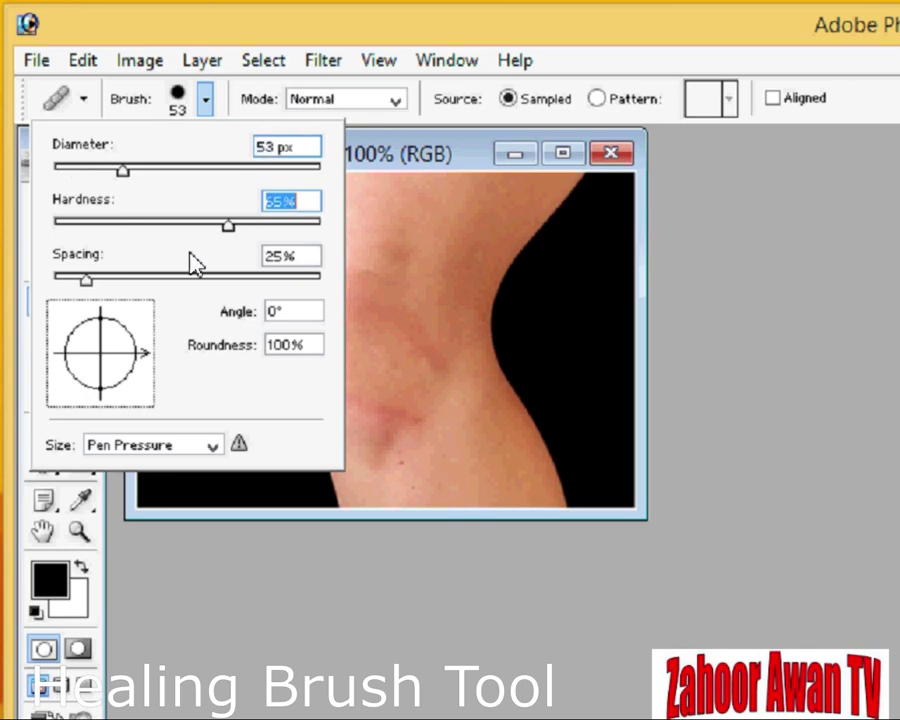
pyautogui.moveTo(86, 279); pyautogui.dragTo(136, 298)
pyautogui.click(396, 327)
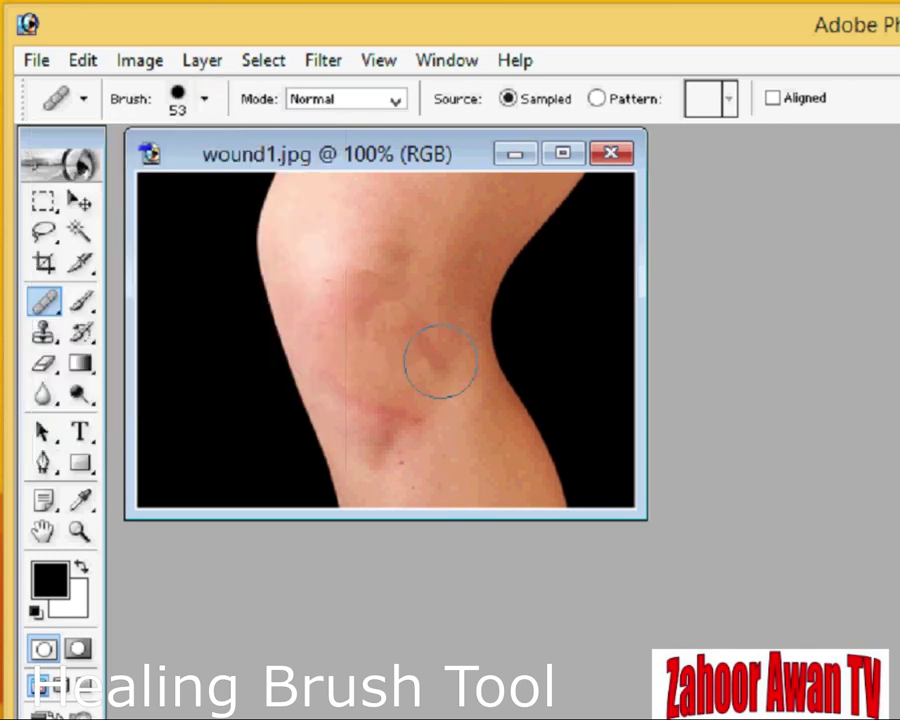
pyautogui.moveTo(441, 361)
pyautogui.mouseDown()
pyautogui.moveTo(364, 370)
pyautogui.moveTo(430, 396)
pyautogui.mouseUp()
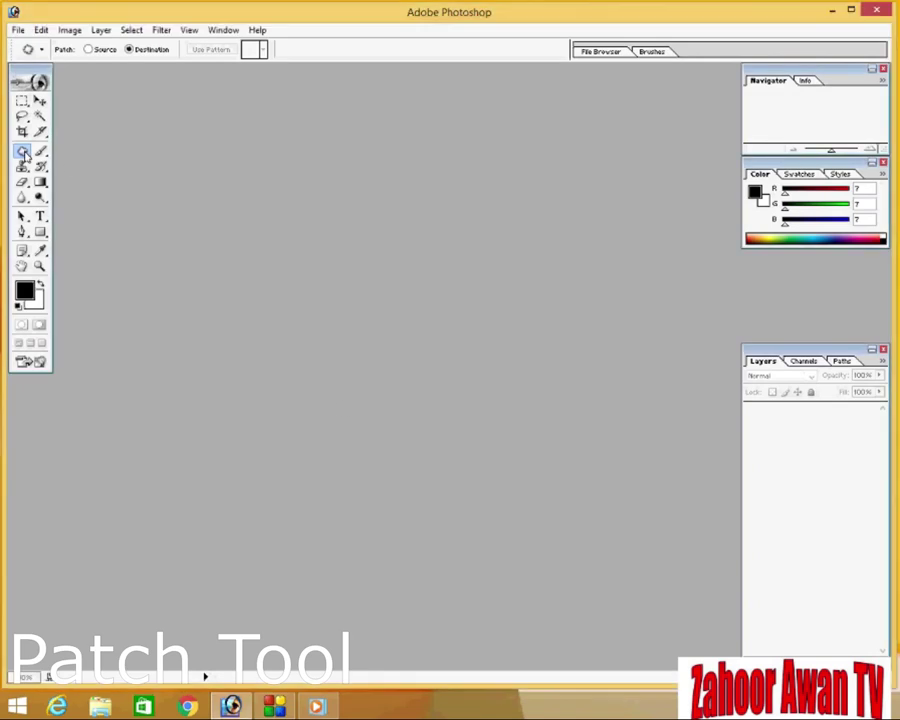
# Step: Choose the Patch Tool from the Healing Brush flyout
pyautogui.moveTo(22, 156); pyautogui.dragTo(62, 150)
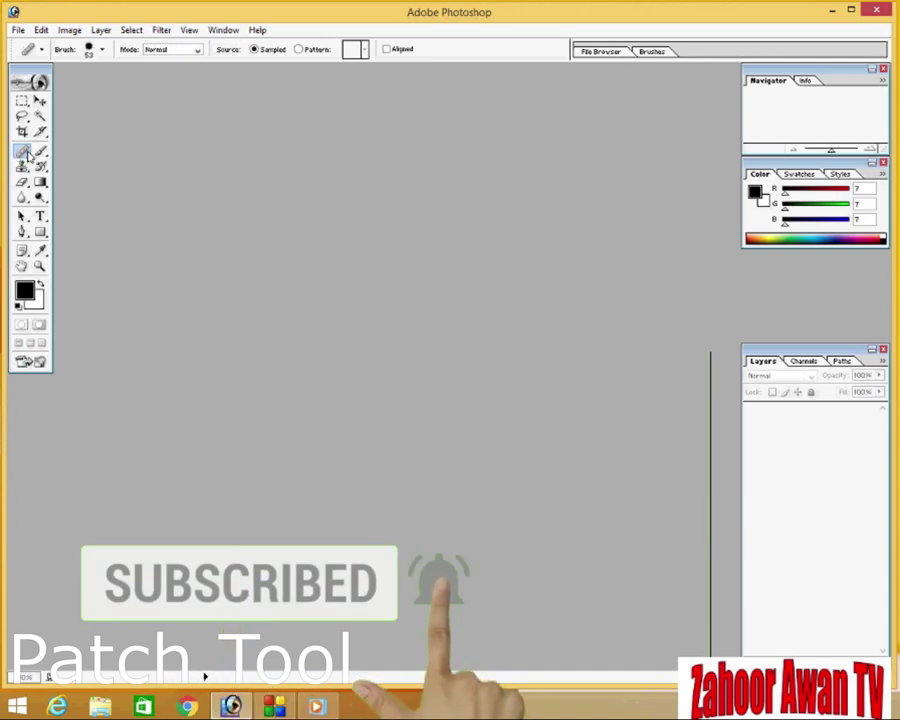
pyautogui.moveTo(29, 155); pyautogui.dragTo(78, 156)
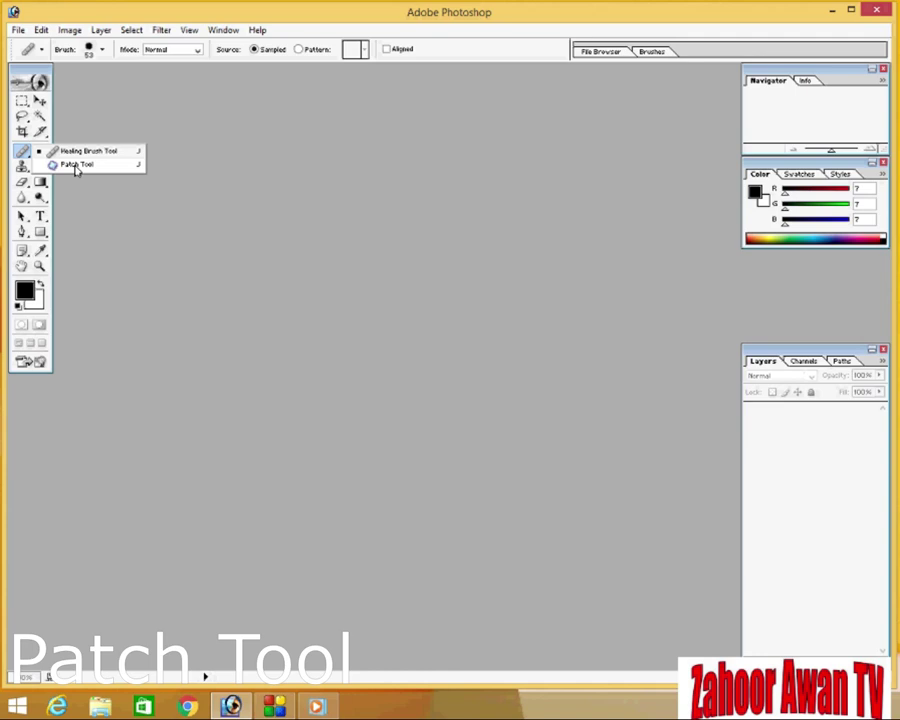
pyautogui.click(76, 166)
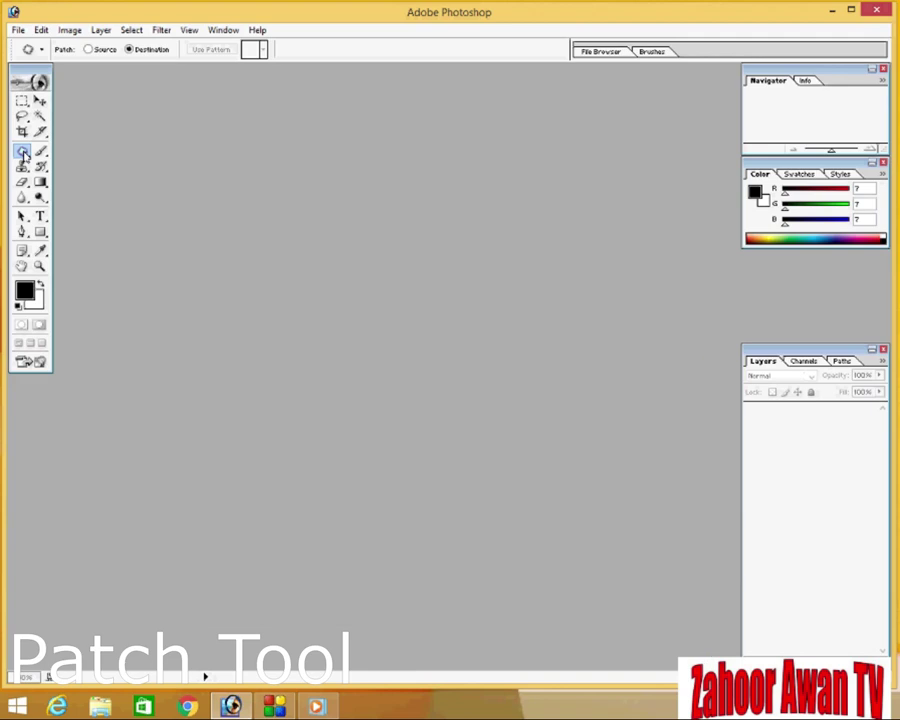
# Step: Open the image2.jpg beach photo from the Desktop in the File Browser
pyautogui.click(603, 51)
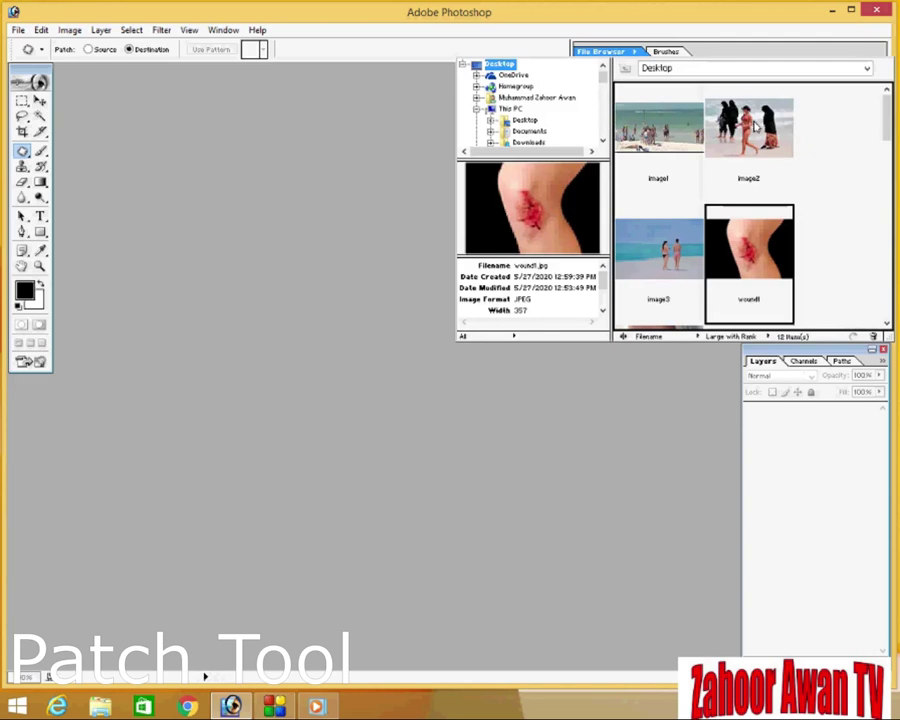
pyautogui.doubleClick(760, 130)
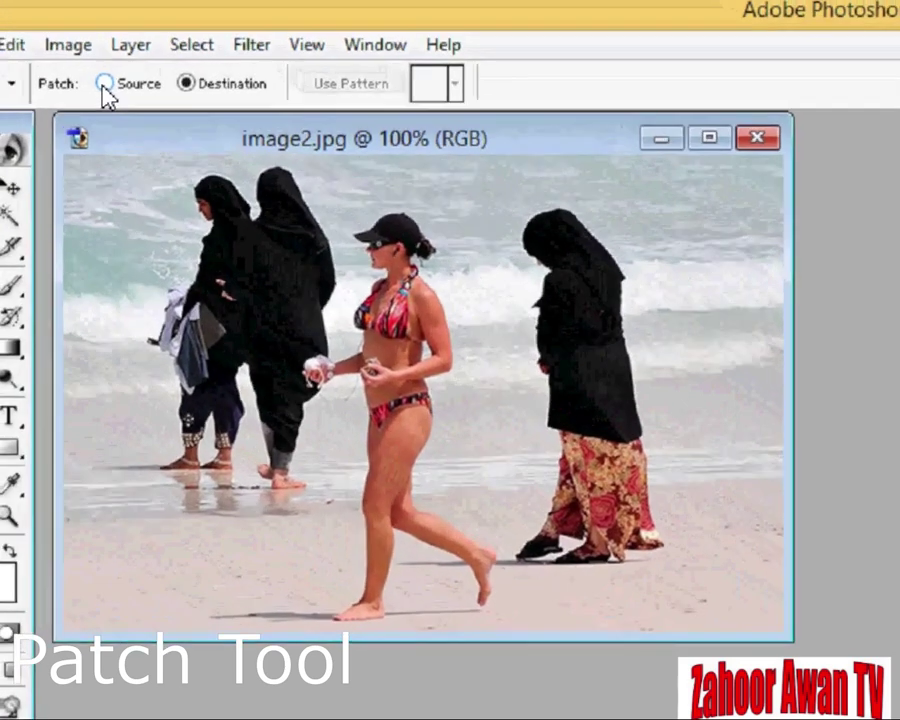
# Step: With Patch set to Source, outline the bikini-clad woman and replace her with the sea and sand beside her
pyautogui.click(104, 84)
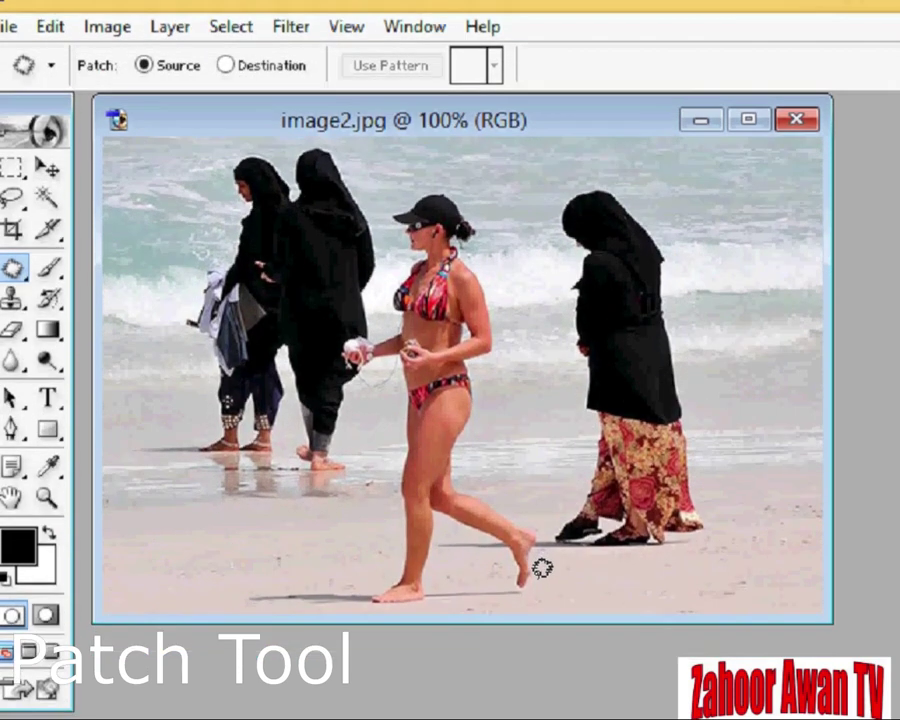
pyautogui.moveTo(541, 578)
pyautogui.mouseDown()
pyautogui.moveTo(542, 503)
pyautogui.moveTo(511, 470)
pyautogui.moveTo(499, 428)
pyautogui.moveTo(511, 288)
pyautogui.moveTo(486, 193)
pyautogui.moveTo(458, 166)
pyautogui.moveTo(423, 162)
pyautogui.moveTo(372, 200)
pyautogui.moveTo(356, 254)
pyautogui.moveTo(358, 293)
pyautogui.moveTo(370, 210)
pyautogui.mouseUp()
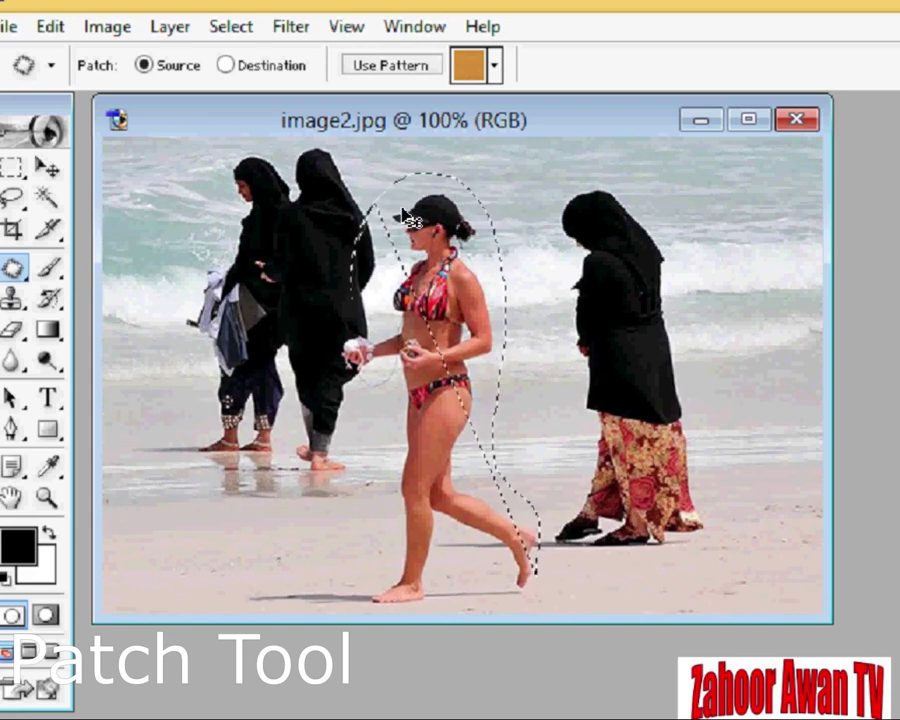
pyautogui.click(406, 200)
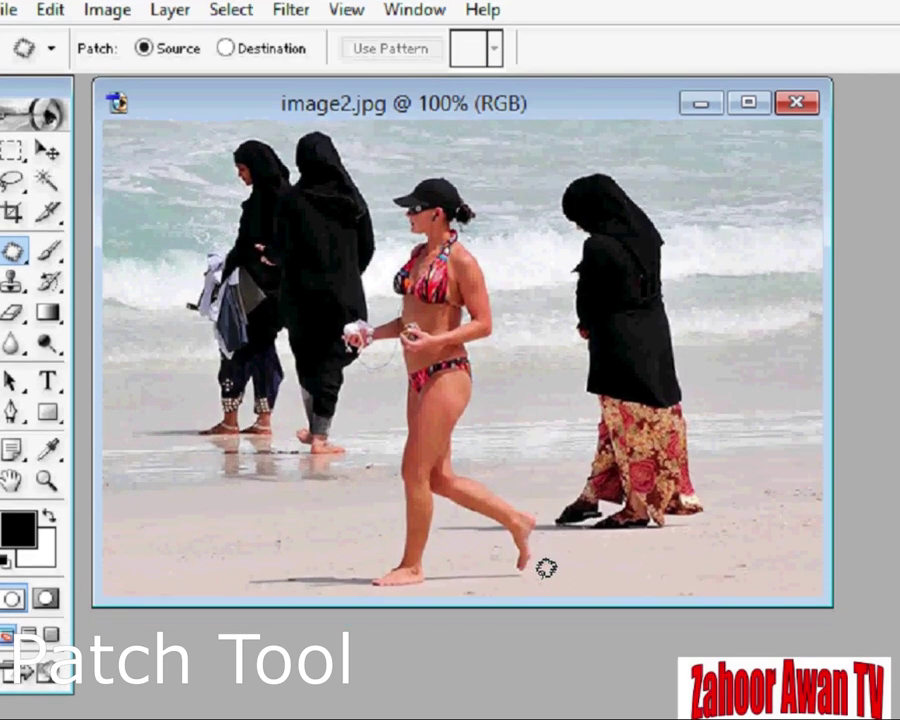
pyautogui.moveTo(548, 490)
pyautogui.mouseDown()
pyautogui.moveTo(516, 240)
pyautogui.moveTo(494, 161)
pyautogui.moveTo(453, 143)
pyautogui.mouseUp()
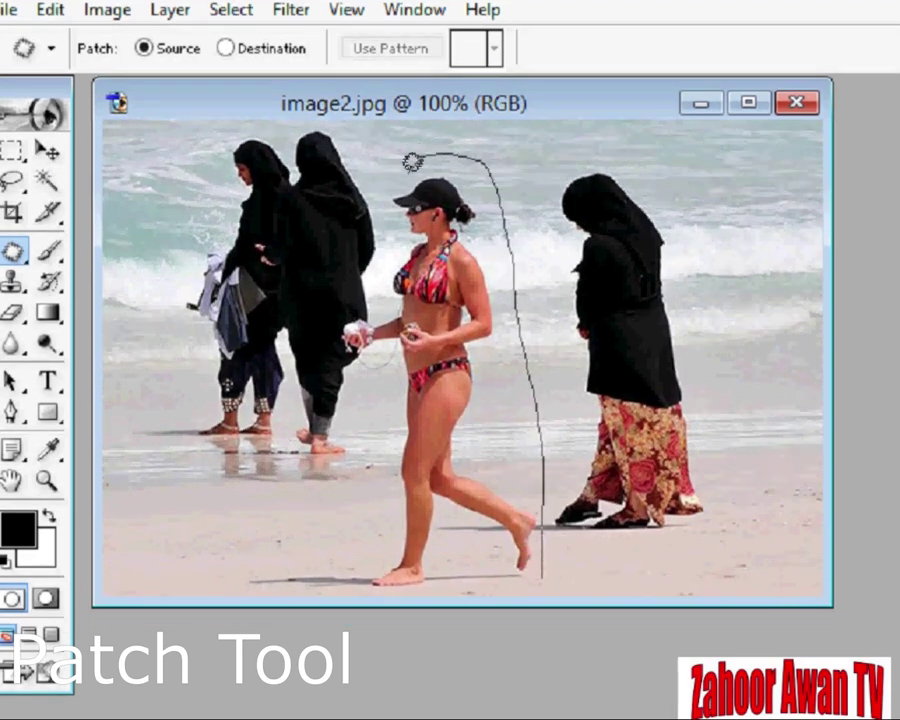
pyautogui.moveTo(380, 392)
pyautogui.mouseDown()
pyautogui.moveTo(367, 585)
pyautogui.moveTo(431, 585)
pyautogui.mouseUp()
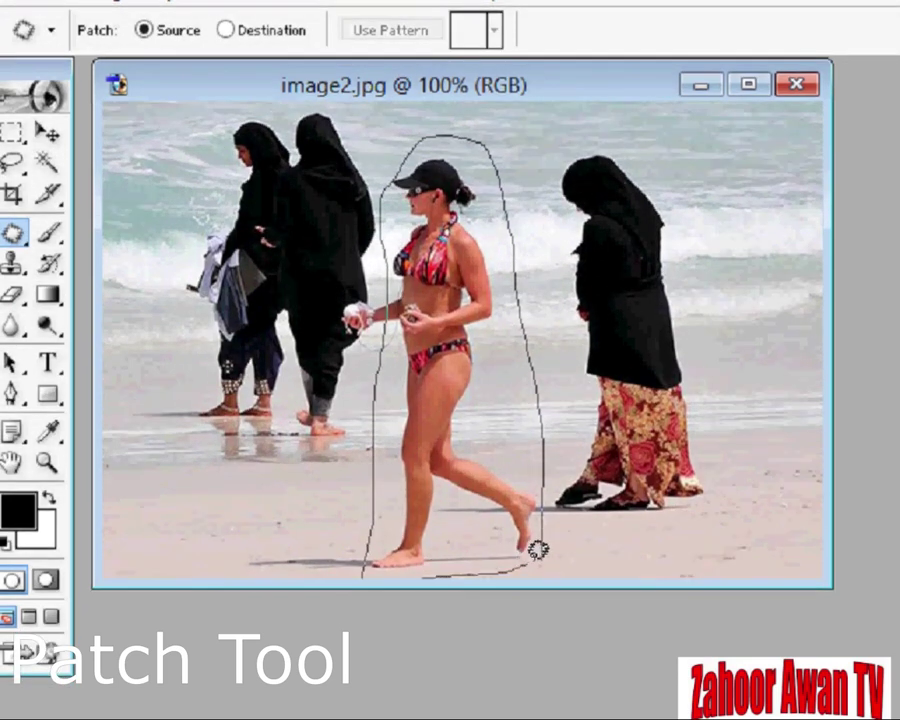
pyautogui.moveTo(543, 549); pyautogui.dragTo(542, 546)
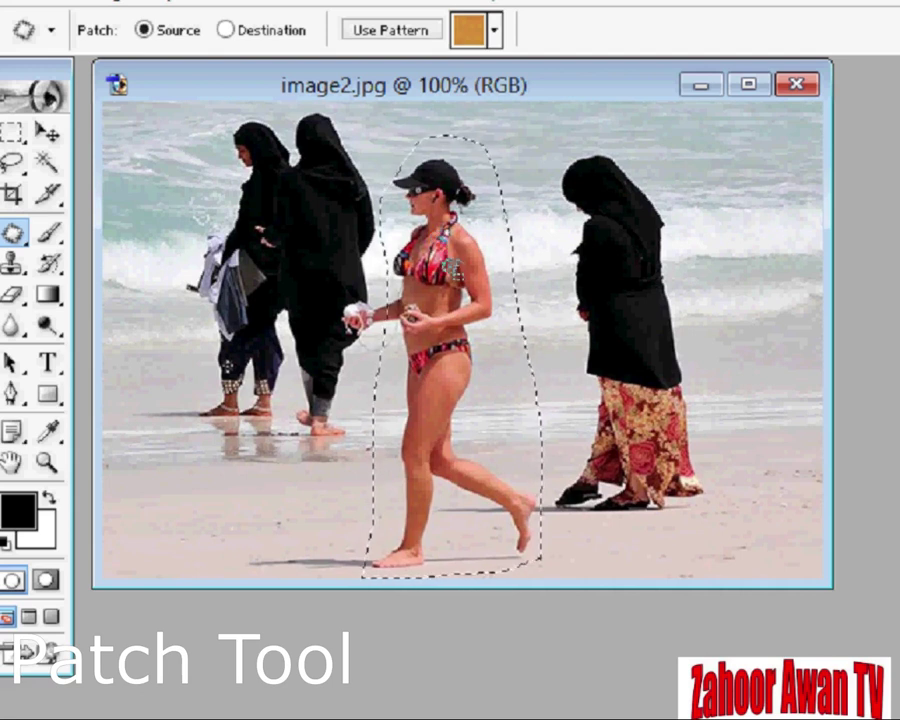
pyautogui.moveTo(460, 285); pyautogui.dragTo(752, 290)
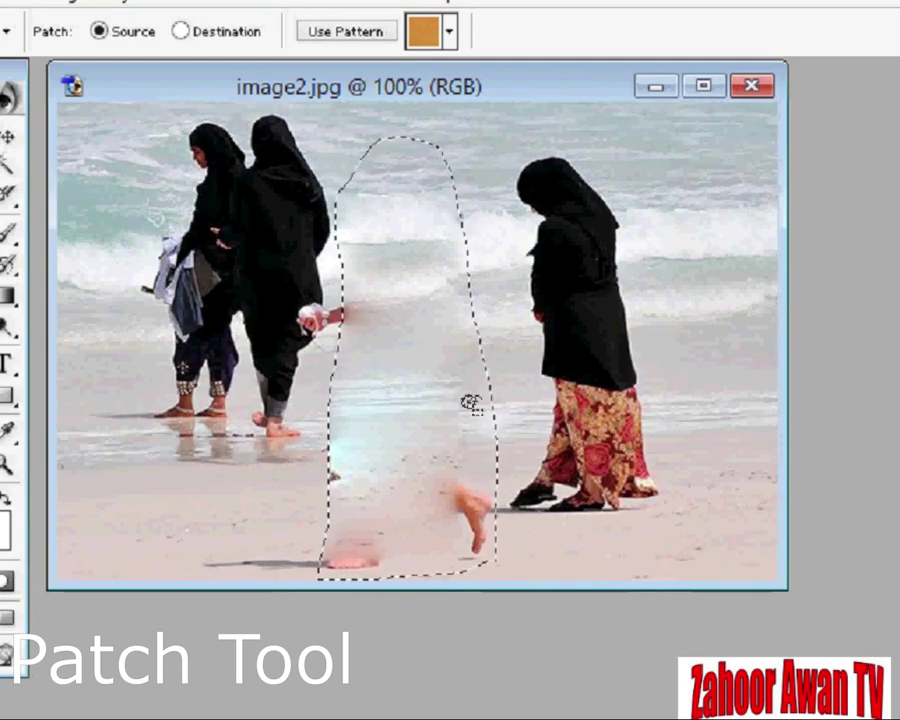
pyautogui.click(466, 372)
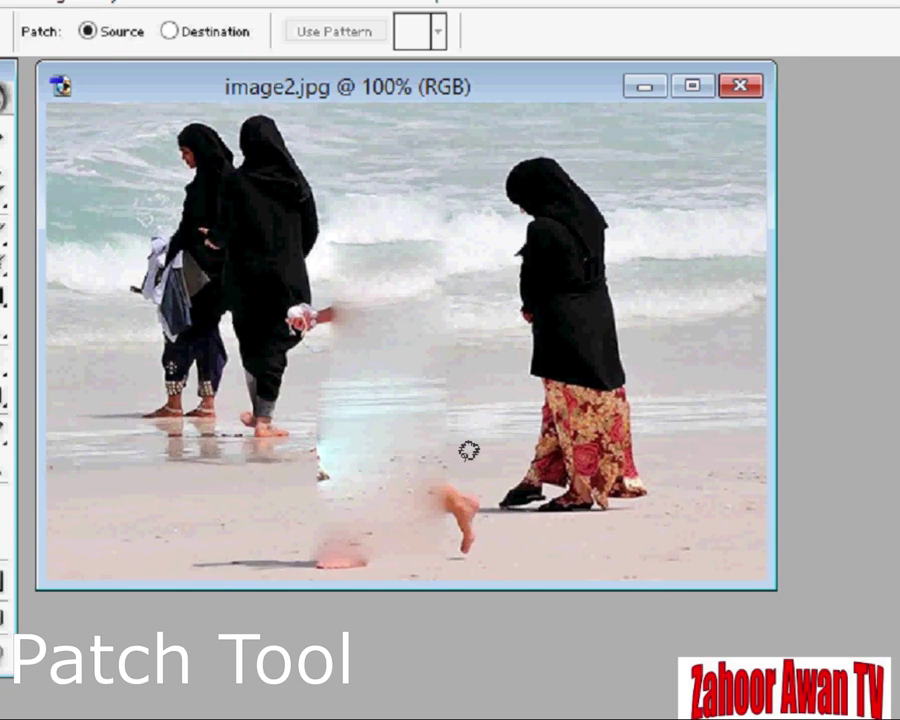
# Step: Patch the leftover foot traces with clean sand
pyautogui.moveTo(466, 447)
pyautogui.mouseDown()
pyautogui.moveTo(395, 436)
pyautogui.moveTo(301, 455)
pyautogui.moveTo(285, 511)
pyautogui.moveTo(288, 543)
pyautogui.moveTo(333, 574)
pyautogui.moveTo(493, 546)
pyautogui.moveTo(501, 474)
pyautogui.moveTo(492, 446)
pyautogui.moveTo(456, 436)
pyautogui.mouseUp()
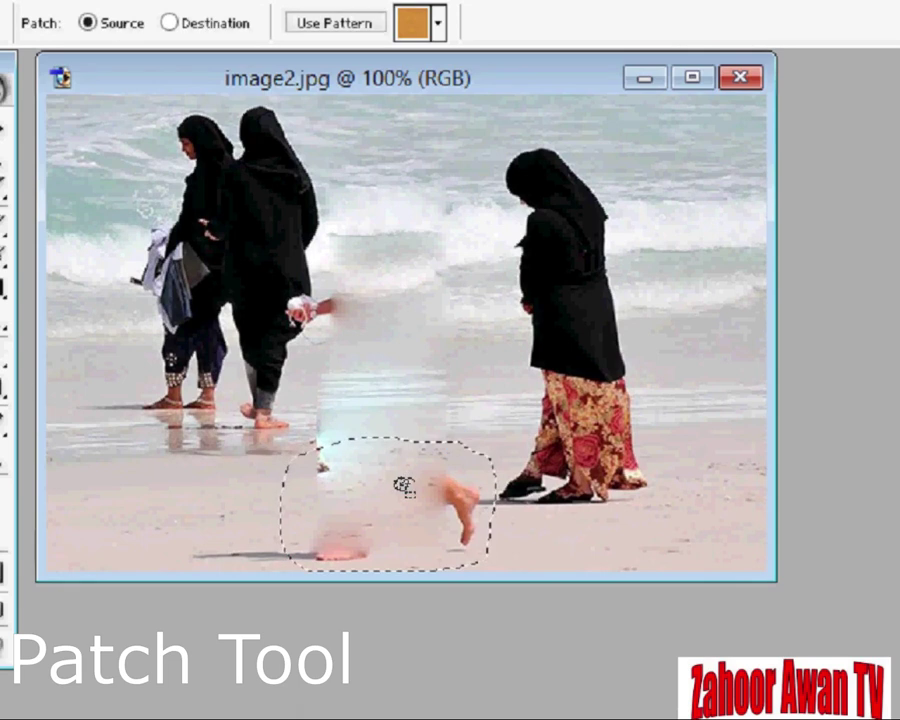
pyautogui.moveTo(402, 482)
pyautogui.mouseDown()
pyautogui.moveTo(236, 514)
pyautogui.moveTo(220, 510)
pyautogui.moveTo(220, 492)
pyautogui.mouseUp()
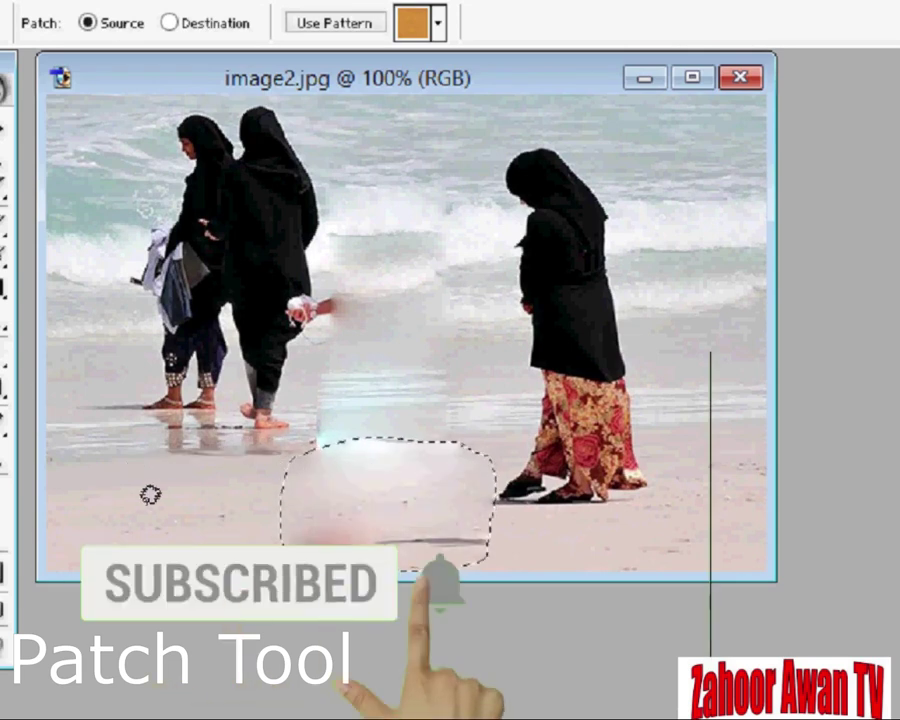
pyautogui.hotkey('ctrl', 'd')
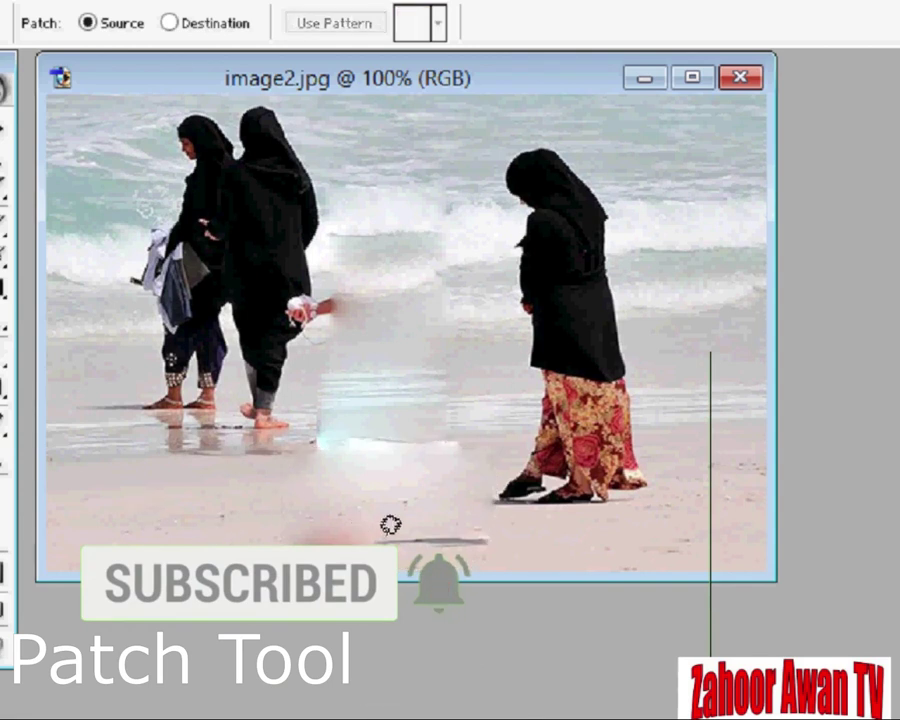
# Step: Patch away the leftover shadow on the sand and the hand trace
pyautogui.moveTo(388, 527)
pyautogui.mouseDown()
pyautogui.moveTo(213, 522)
pyautogui.moveTo(315, 565)
pyautogui.moveTo(432, 536)
pyautogui.moveTo(388, 526)
pyautogui.moveTo(366, 549)
pyautogui.moveTo(442, 568)
pyautogui.moveTo(643, 568)
pyautogui.moveTo(685, 546)
pyautogui.moveTo(685, 558)
pyautogui.moveTo(689, 545)
pyautogui.mouseUp()
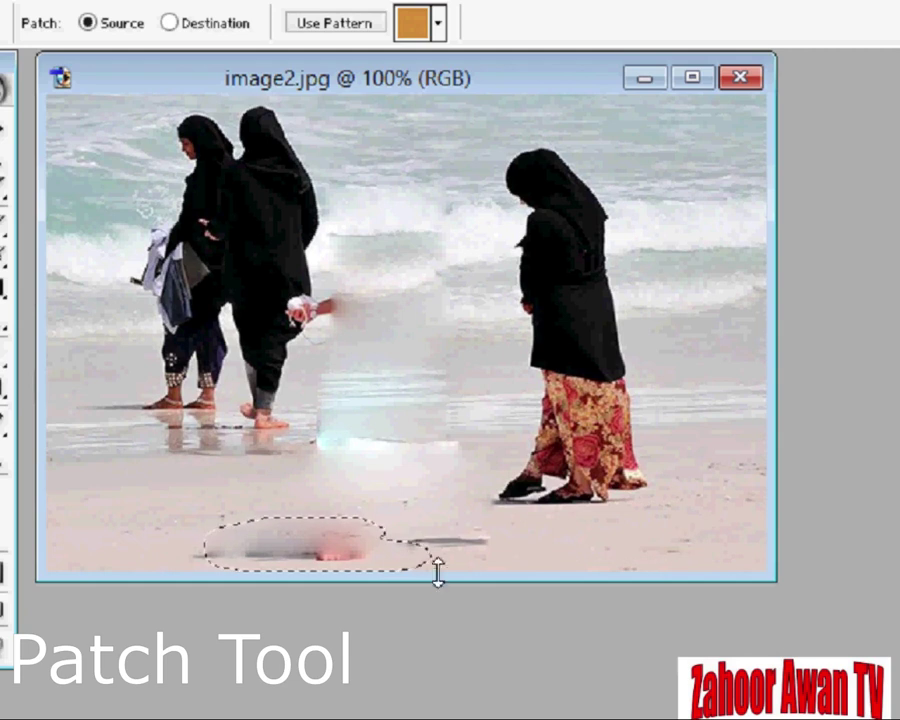
pyautogui.moveTo(325, 542); pyautogui.dragTo(647, 534)
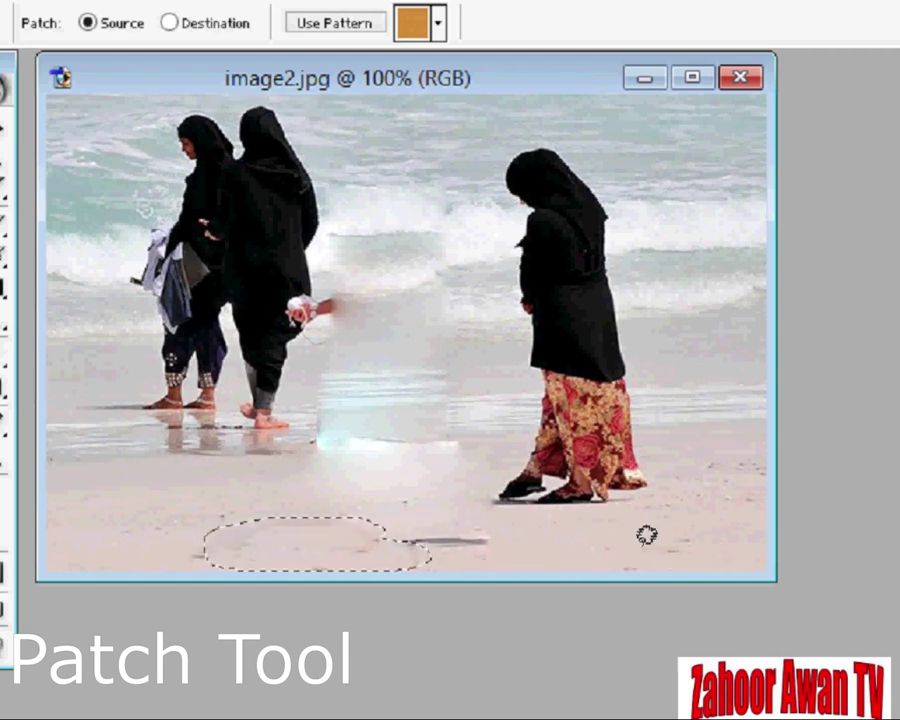
pyautogui.click(416, 512)
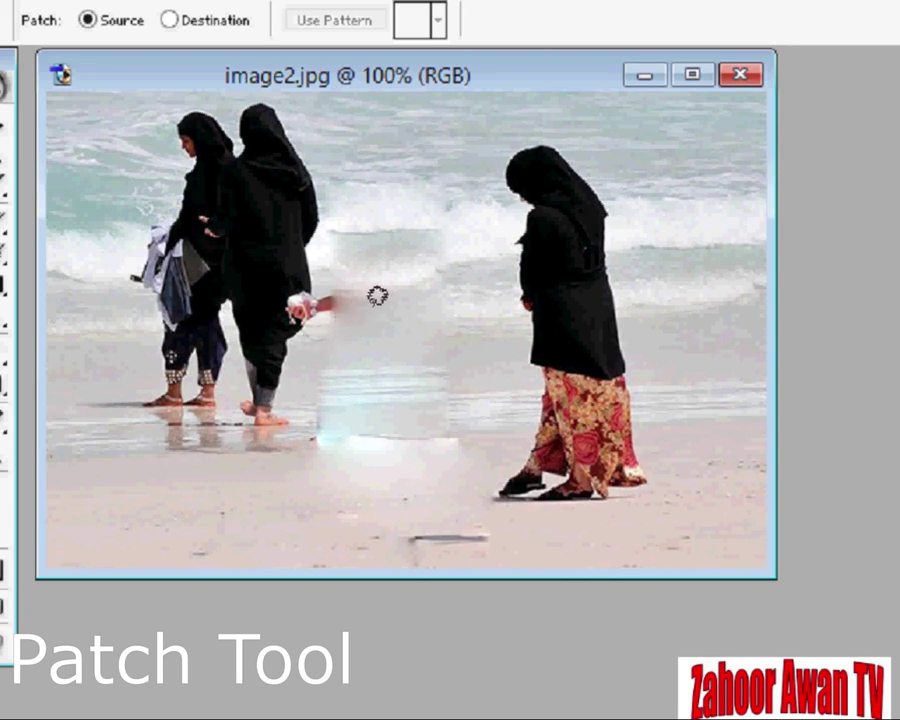
pyautogui.moveTo(355, 289)
pyautogui.mouseDown()
pyautogui.moveTo(293, 280)
pyautogui.moveTo(272, 311)
pyautogui.moveTo(320, 324)
pyautogui.moveTo(359, 314)
pyautogui.moveTo(352, 287)
pyautogui.moveTo(367, 316)
pyautogui.moveTo(398, 291)
pyautogui.moveTo(411, 258)
pyautogui.mouseUp()
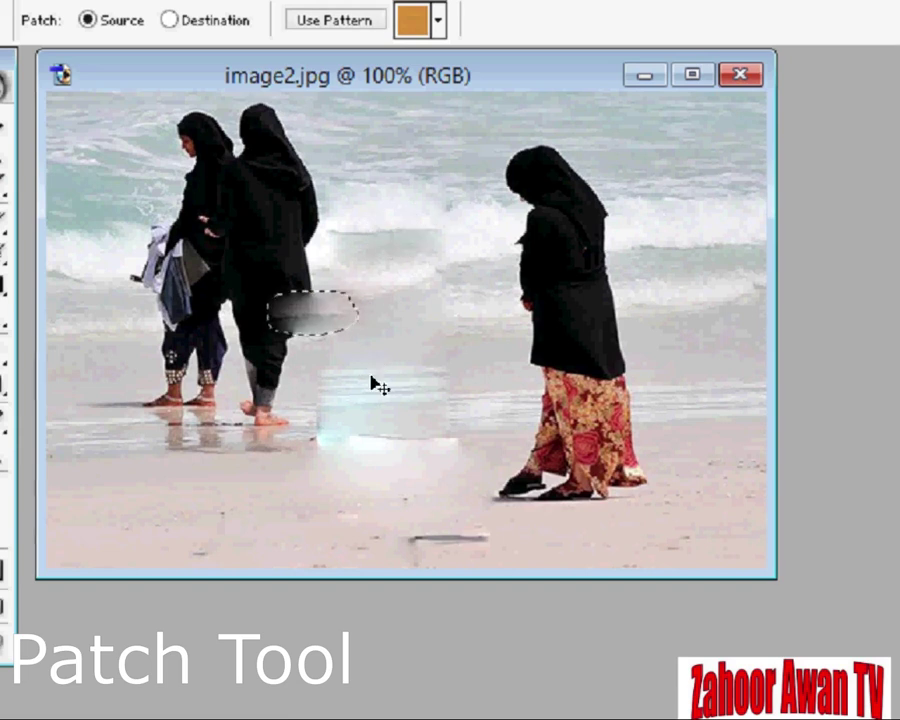
pyautogui.hotkey('ctrl', 'd')
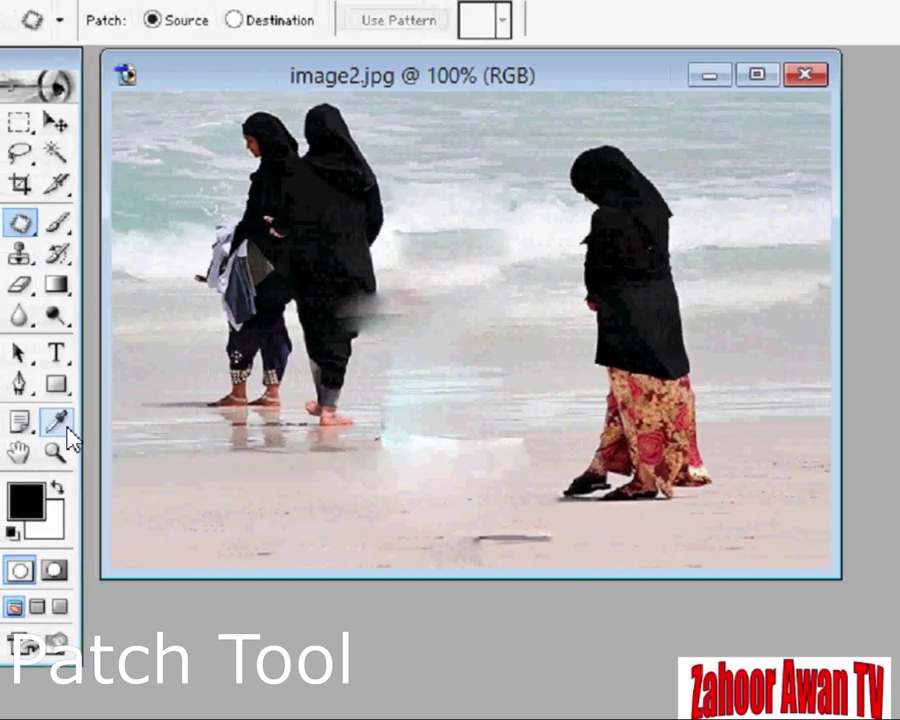
# Step: Sample the robe's dark grey with the Eyedropper and brush it over the smudged robe edge
pyautogui.click(68, 433)
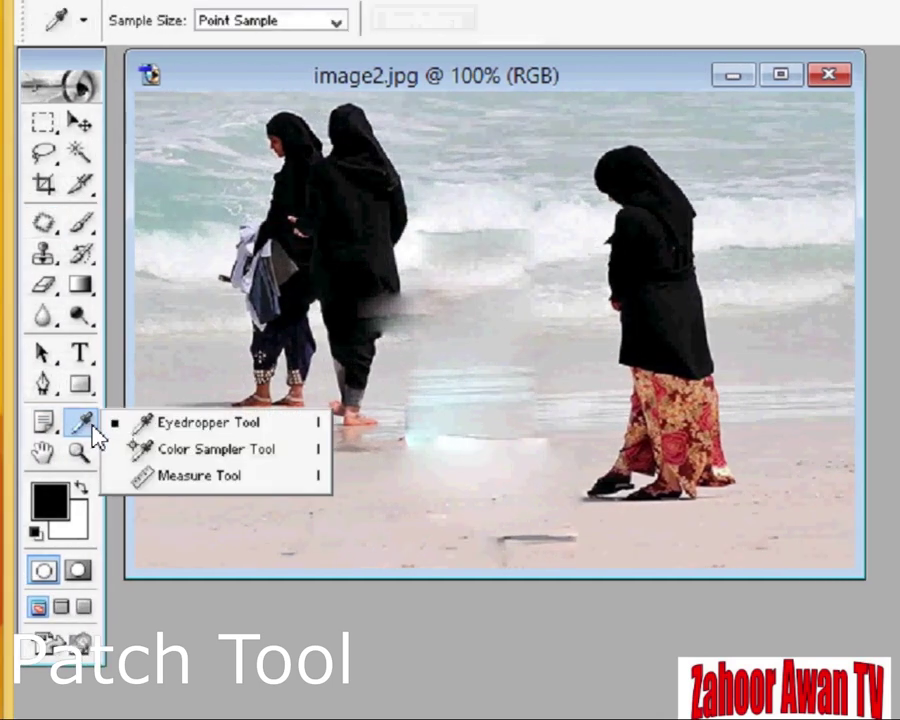
pyautogui.click(145, 422)
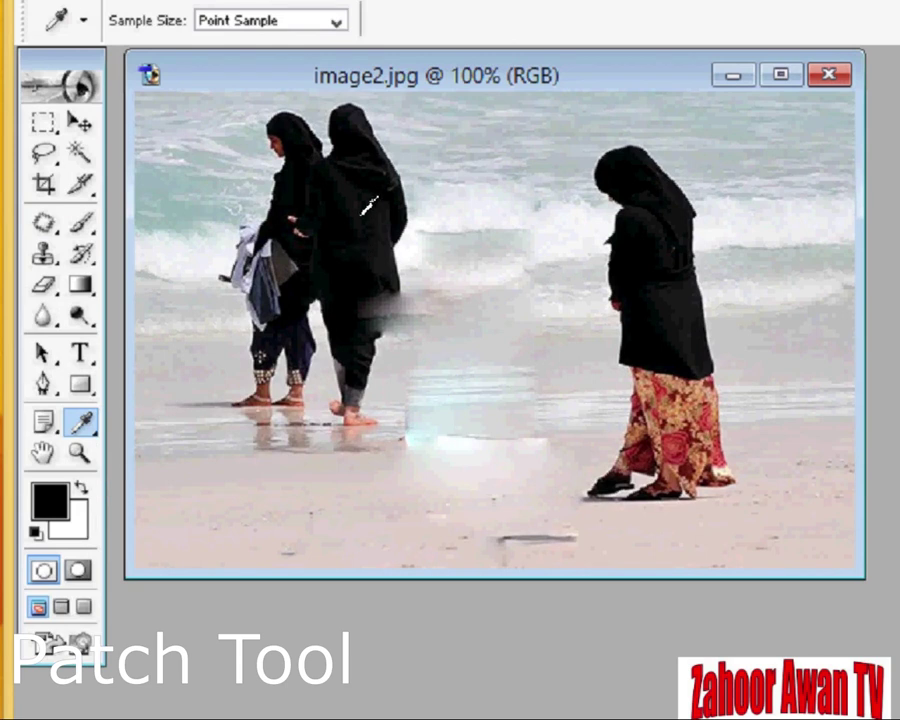
pyautogui.click(364, 209)
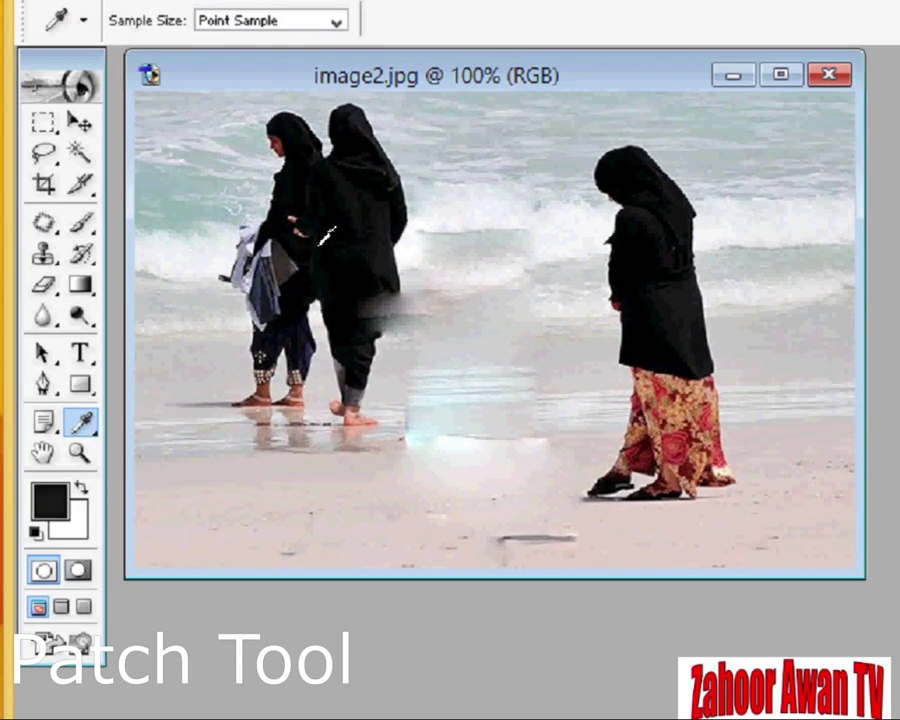
pyautogui.click(88, 230)
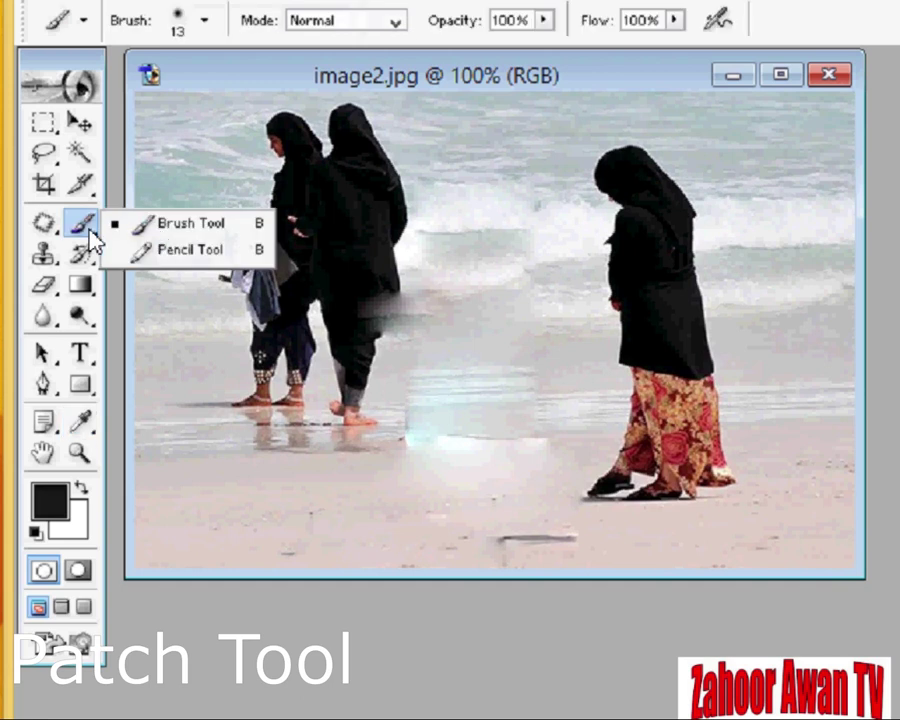
pyautogui.click(180, 236)
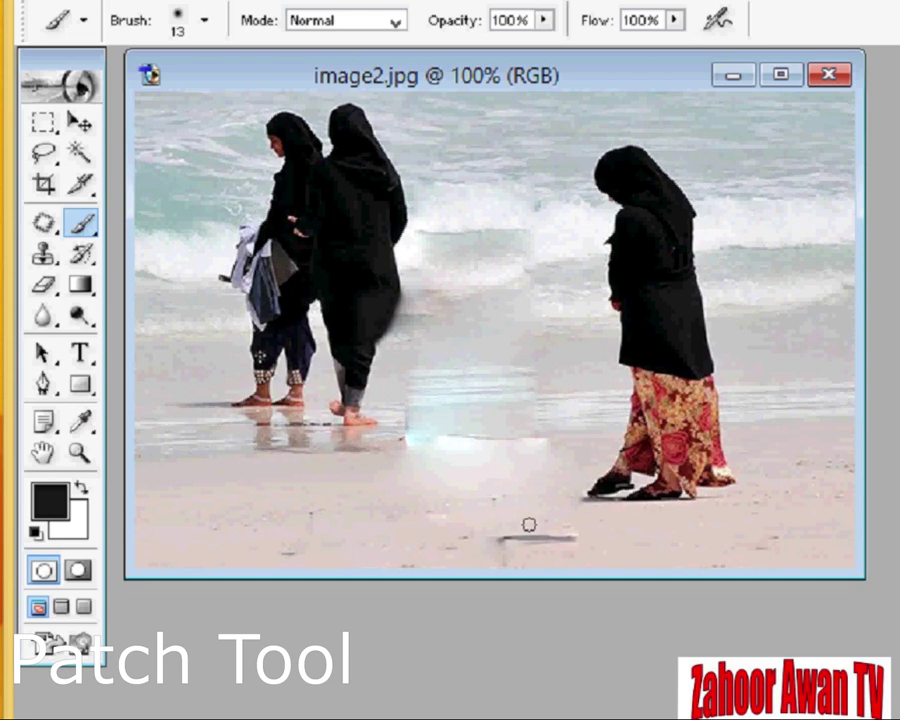
pyautogui.click(46, 225)
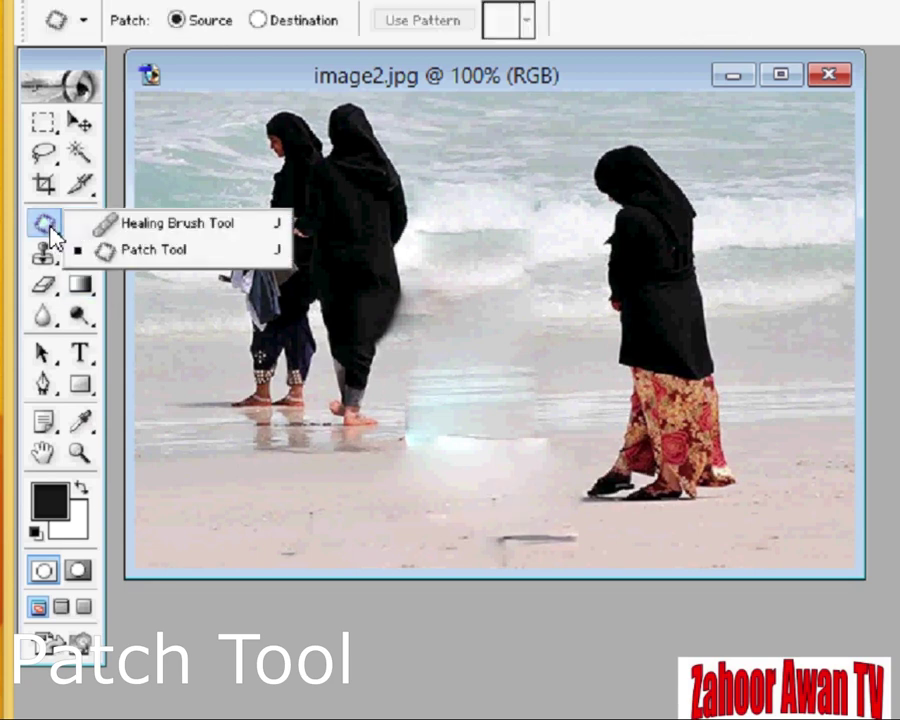
# Step: In Destination mode, copy clean sea over the right-hand woman and the dark head smudges
pyautogui.click(165, 251)
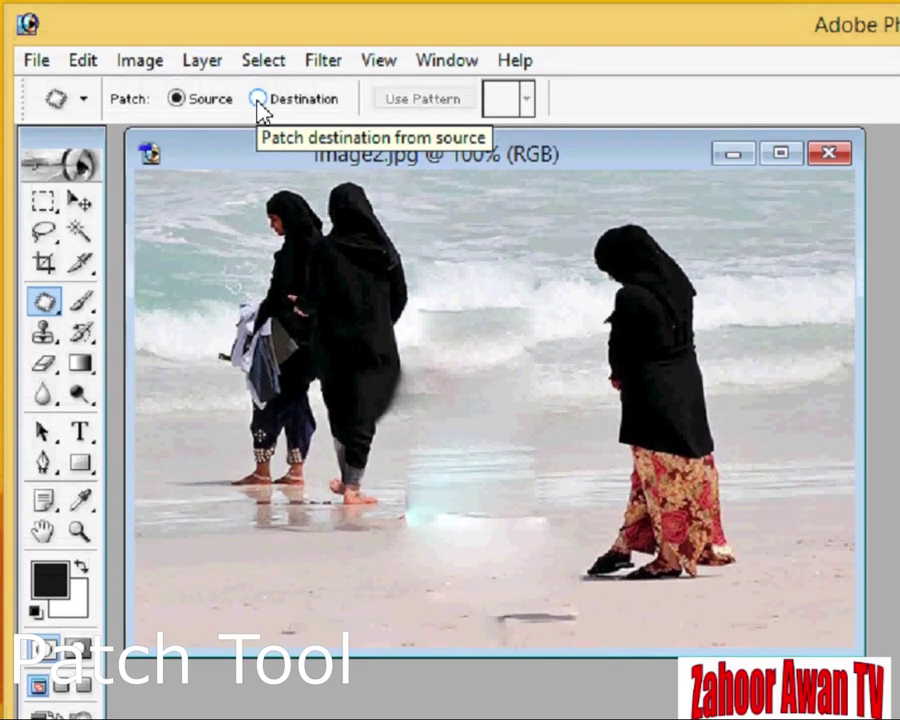
pyautogui.click(258, 99)
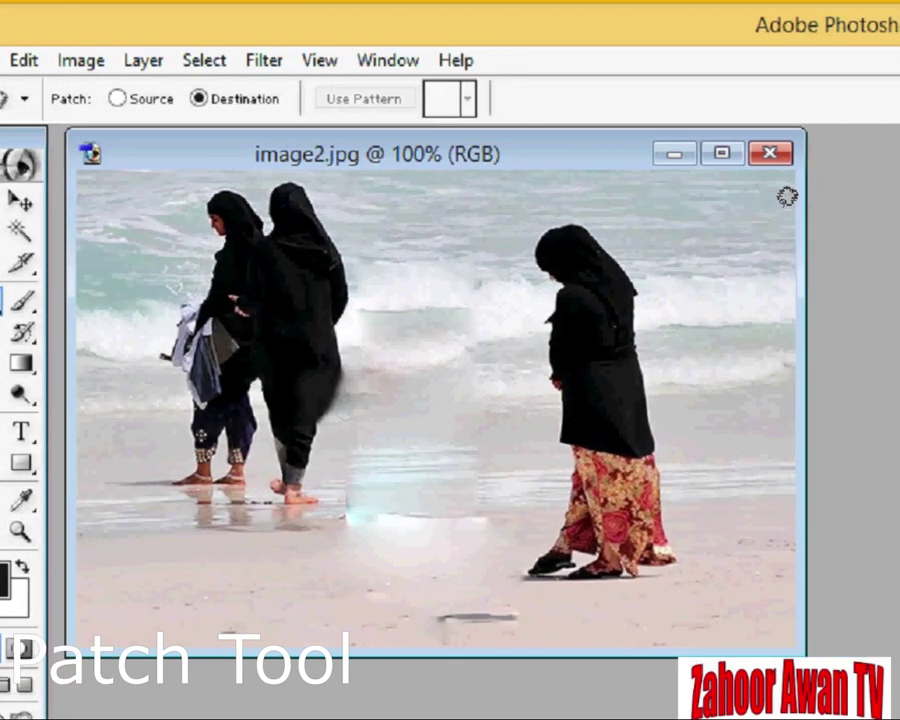
pyautogui.moveTo(782, 204)
pyautogui.mouseDown()
pyautogui.moveTo(700, 204)
pyautogui.moveTo(674, 226)
pyautogui.moveTo(656, 366)
pyautogui.moveTo(671, 436)
pyautogui.moveTo(678, 580)
pyautogui.moveTo(671, 578)
pyautogui.moveTo(687, 582)
pyautogui.moveTo(743, 573)
pyautogui.moveTo(772, 496)
pyautogui.moveTo(764, 385)
pyautogui.moveTo(748, 334)
pyautogui.moveTo(745, 217)
pyautogui.moveTo(754, 176)
pyautogui.moveTo(717, 177)
pyautogui.mouseUp()
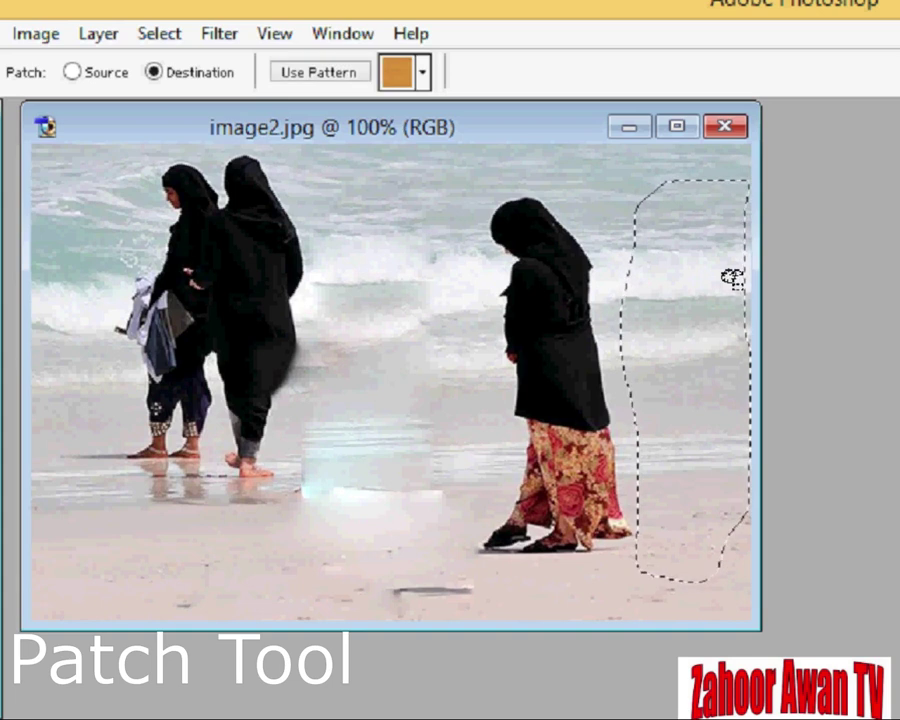
pyautogui.moveTo(713, 289); pyautogui.dragTo(583, 296)
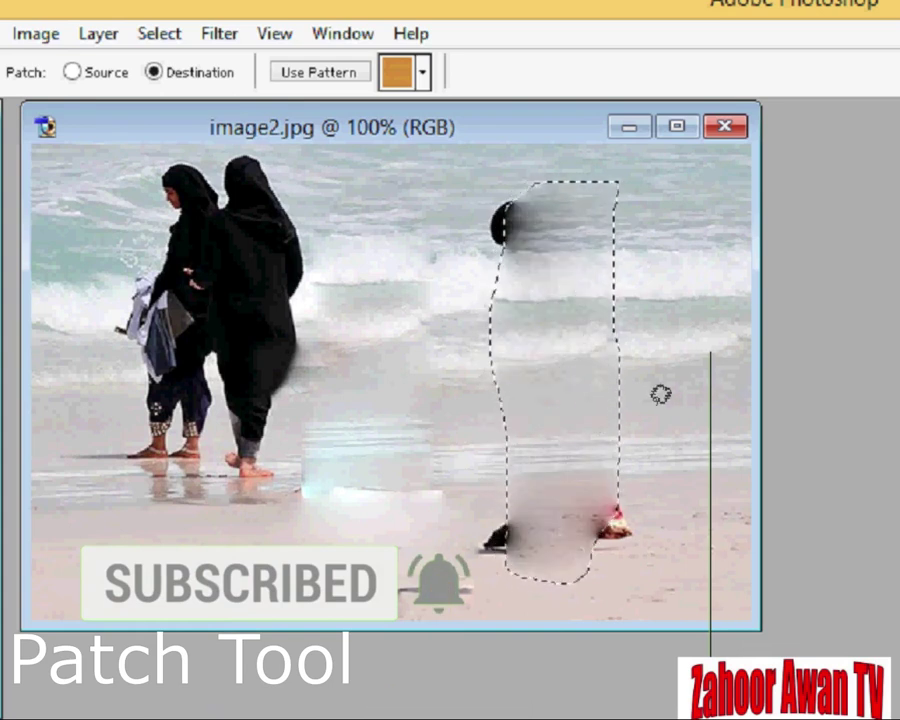
pyautogui.hotkey('ctrl', 'd')
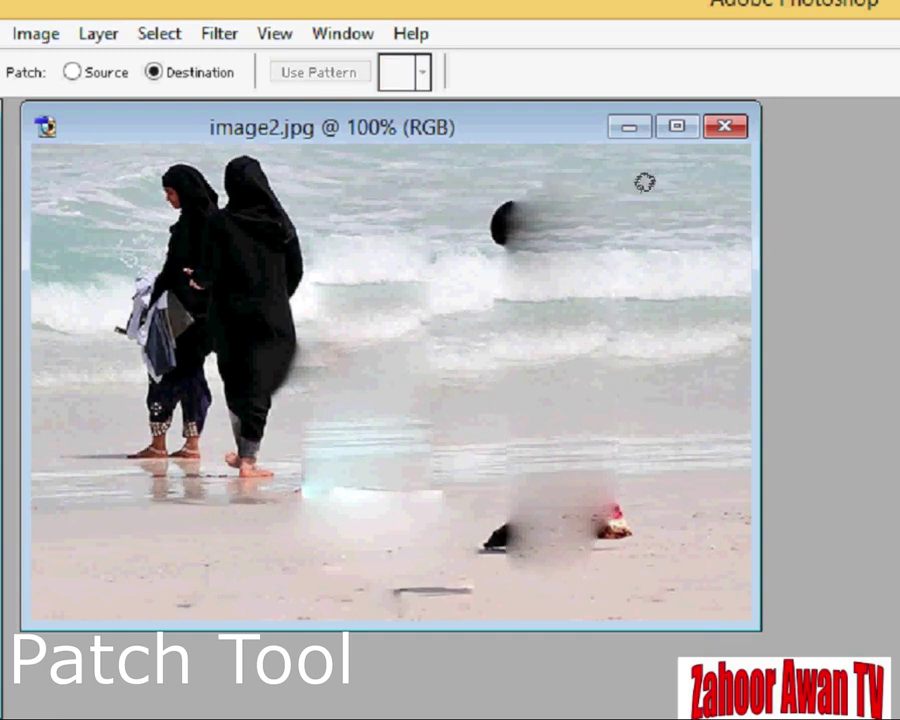
pyautogui.moveTo(717, 172)
pyautogui.mouseDown()
pyautogui.moveTo(683, 166)
pyautogui.moveTo(643, 178)
pyautogui.moveTo(647, 214)
pyautogui.moveTo(696, 214)
pyautogui.moveTo(735, 193)
pyautogui.moveTo(728, 168)
pyautogui.moveTo(713, 164)
pyautogui.moveTo(681, 198)
pyautogui.moveTo(537, 222)
pyautogui.mouseUp()
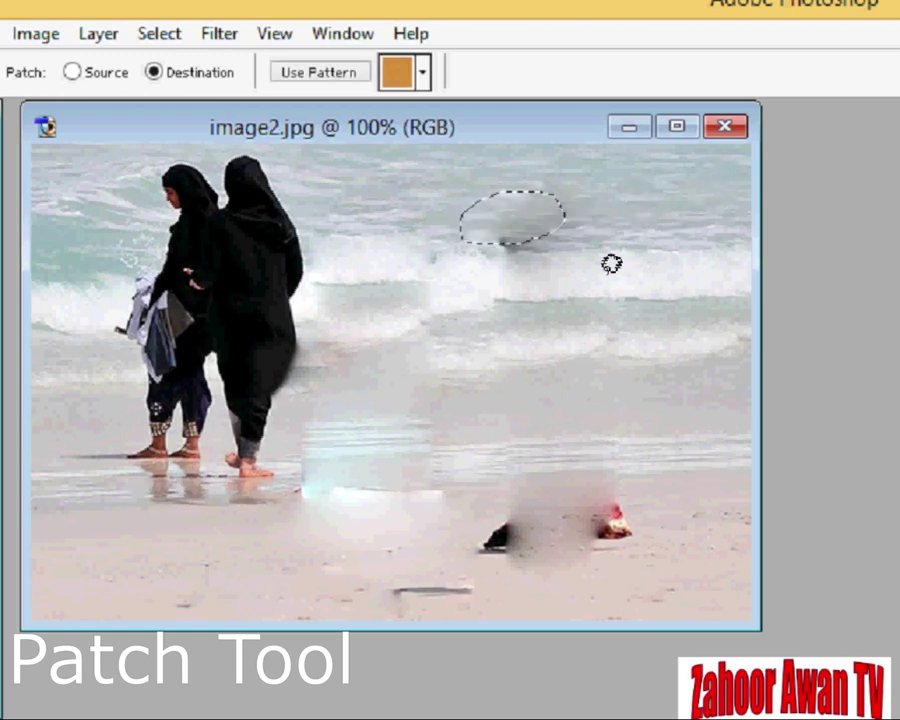
pyautogui.hotkey('ctrl', 'd')
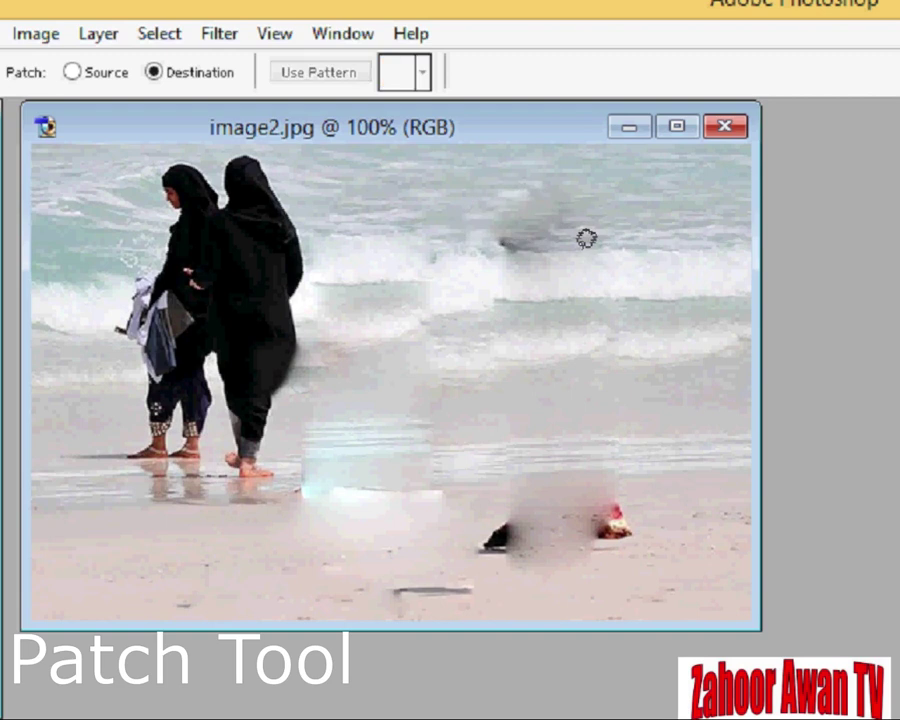
pyautogui.moveTo(690, 196)
pyautogui.mouseDown()
pyautogui.moveTo(628, 192)
pyautogui.moveTo(643, 226)
pyautogui.moveTo(711, 205)
pyautogui.moveTo(692, 188)
pyautogui.moveTo(626, 239)
pyautogui.moveTo(533, 243)
pyautogui.mouseUp()
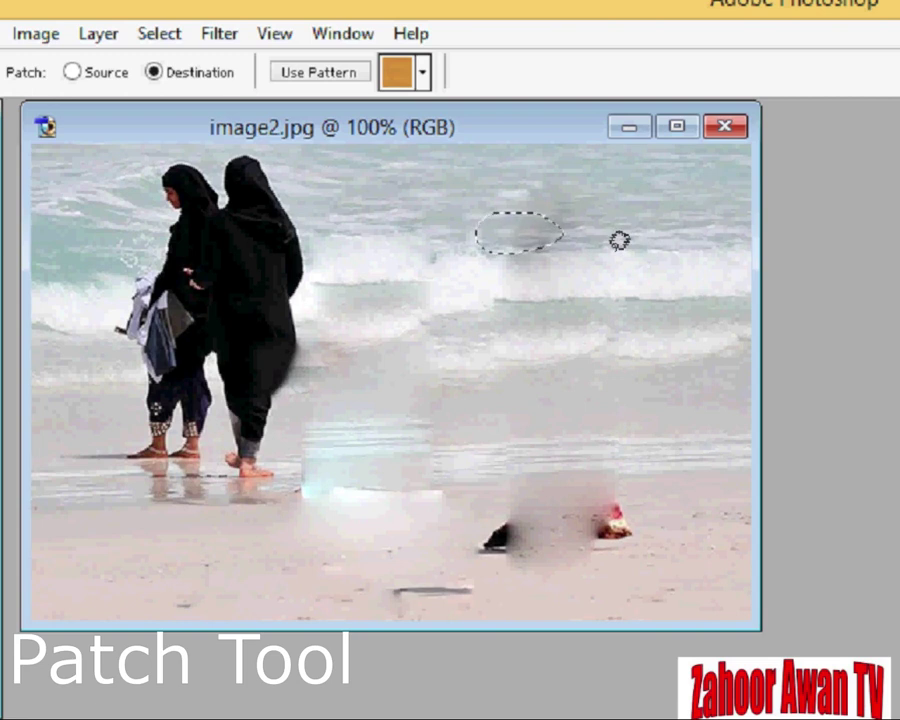
pyautogui.hotkey('ctrl', 'd')
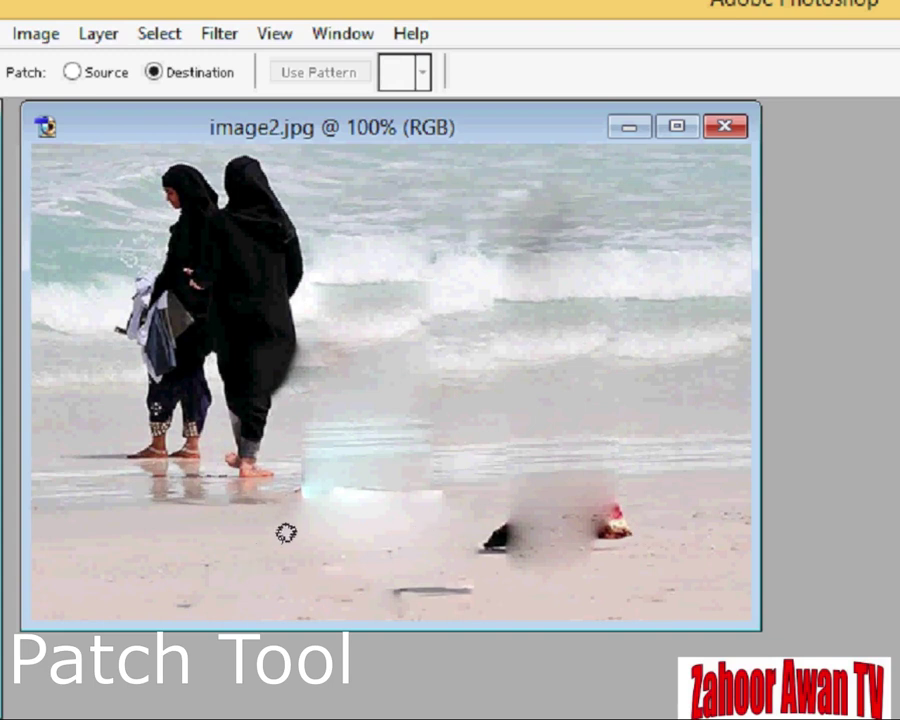
# Step: Copy clean sand over the leftover red and dark scraps and the grey mark below
pyautogui.moveTo(284, 520)
pyautogui.mouseDown()
pyautogui.moveTo(133, 559)
pyautogui.moveTo(162, 585)
pyautogui.moveTo(260, 590)
pyautogui.moveTo(330, 572)
pyautogui.moveTo(336, 529)
pyautogui.moveTo(288, 510)
pyautogui.mouseUp()
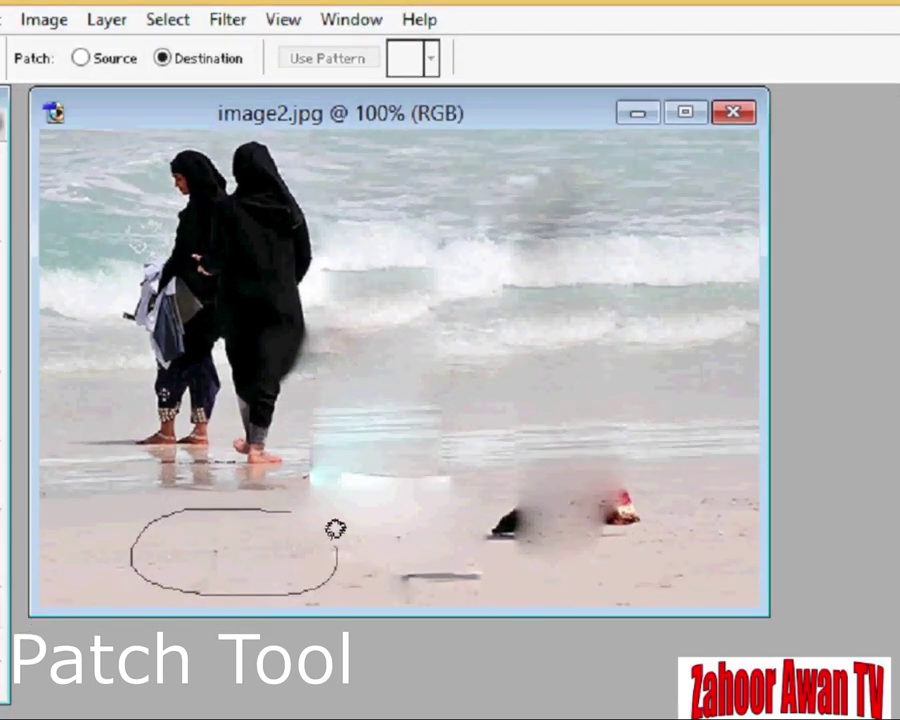
pyautogui.moveTo(224, 548); pyautogui.dragTo(565, 522)
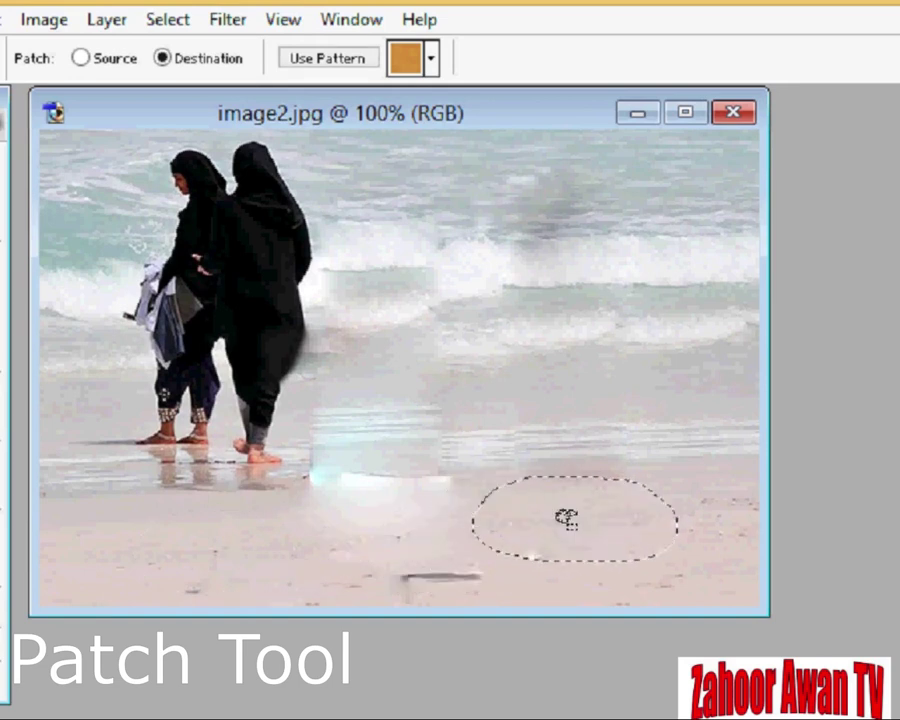
pyautogui.hotkey('ctrl', 'd')
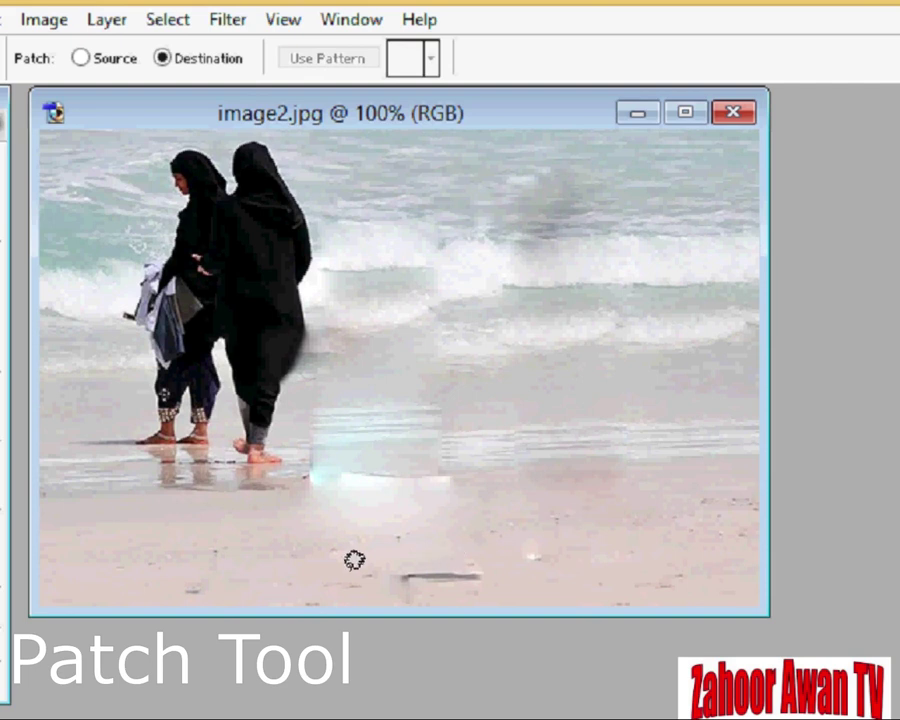
pyautogui.moveTo(358, 514)
pyautogui.mouseDown()
pyautogui.moveTo(411, 542)
pyautogui.moveTo(403, 524)
pyautogui.moveTo(375, 514)
pyautogui.moveTo(370, 550)
pyautogui.moveTo(438, 580)
pyautogui.mouseUp()
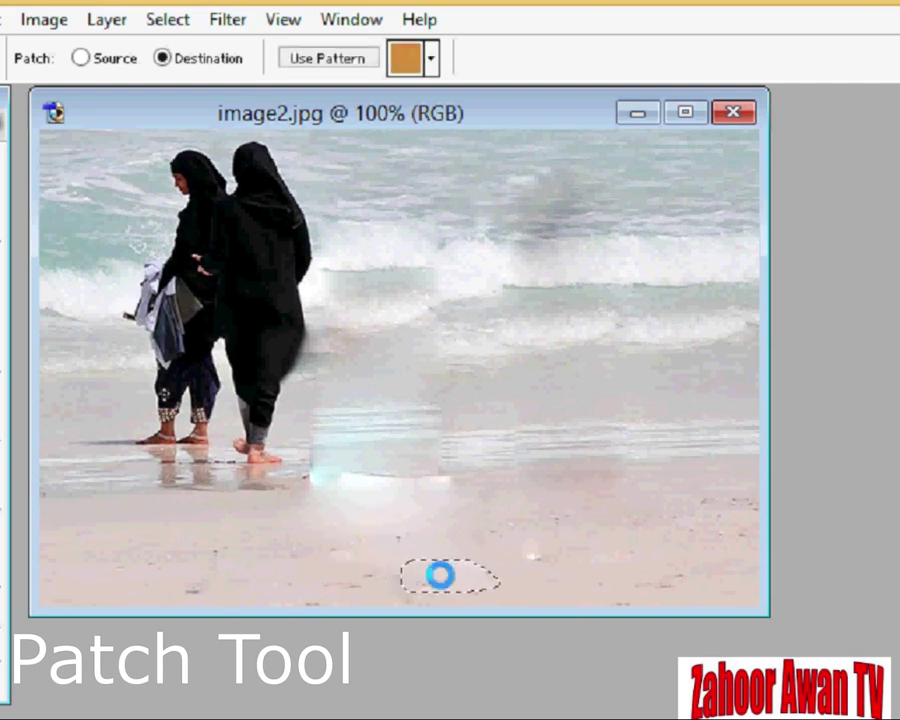
pyautogui.hotkey('ctrl', 'd')
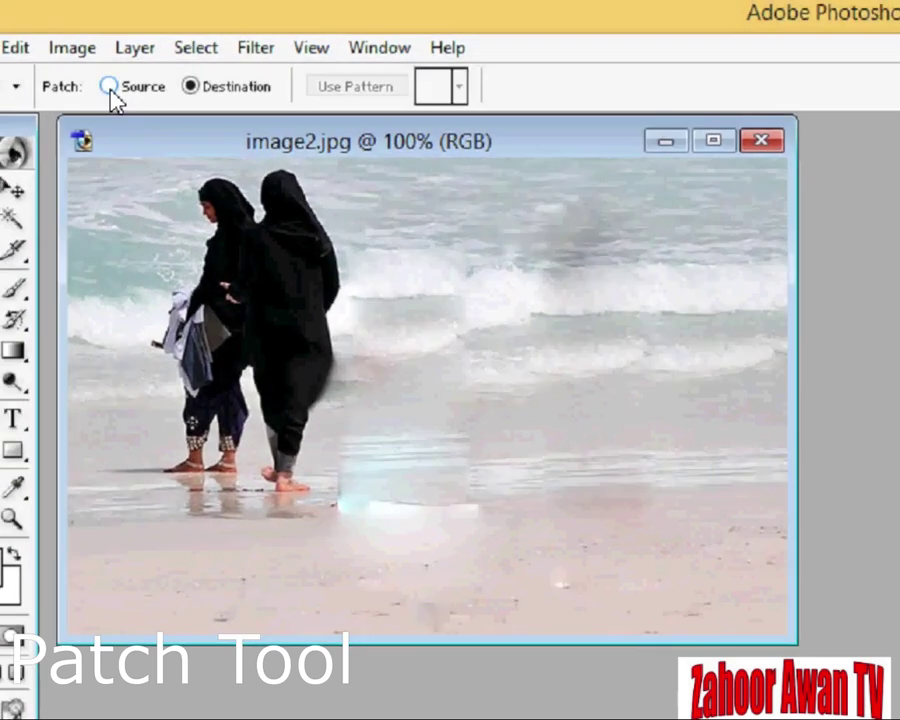
pyautogui.click(95, 73)
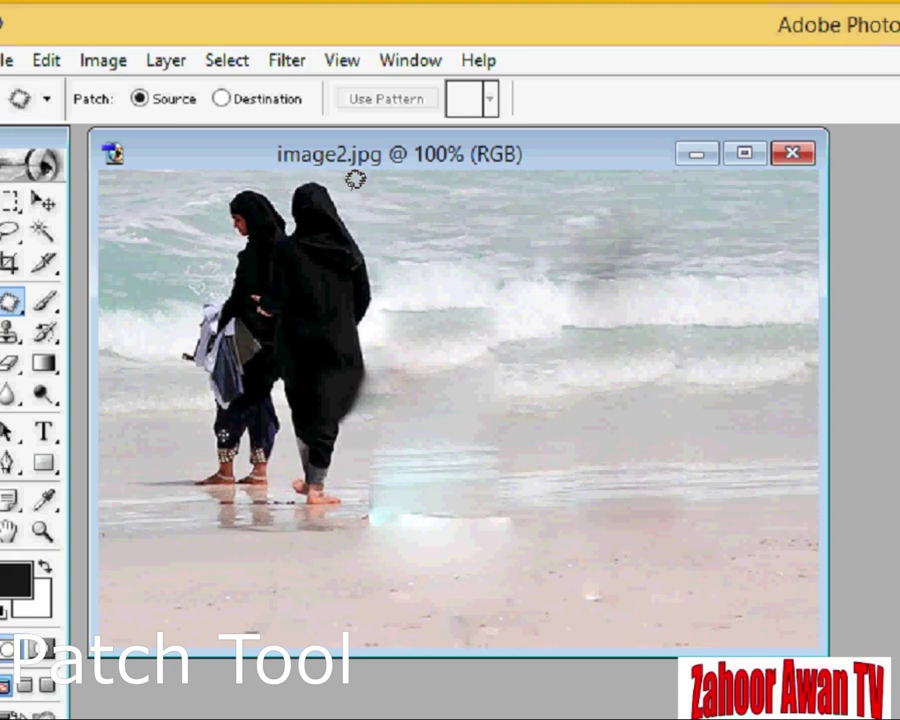
# Step: Try patching the two left women with waves in Source mode, then undo it
pyautogui.moveTo(356, 179)
pyautogui.mouseDown()
pyautogui.moveTo(264, 166)
pyautogui.moveTo(226, 173)
pyautogui.moveTo(171, 217)
pyautogui.moveTo(155, 380)
pyautogui.moveTo(191, 474)
pyautogui.moveTo(260, 537)
pyautogui.moveTo(393, 516)
pyautogui.moveTo(432, 315)
pyautogui.moveTo(356, 180)
pyautogui.mouseUp()
pyautogui.moveTo(282, 265); pyautogui.dragTo(648, 312)
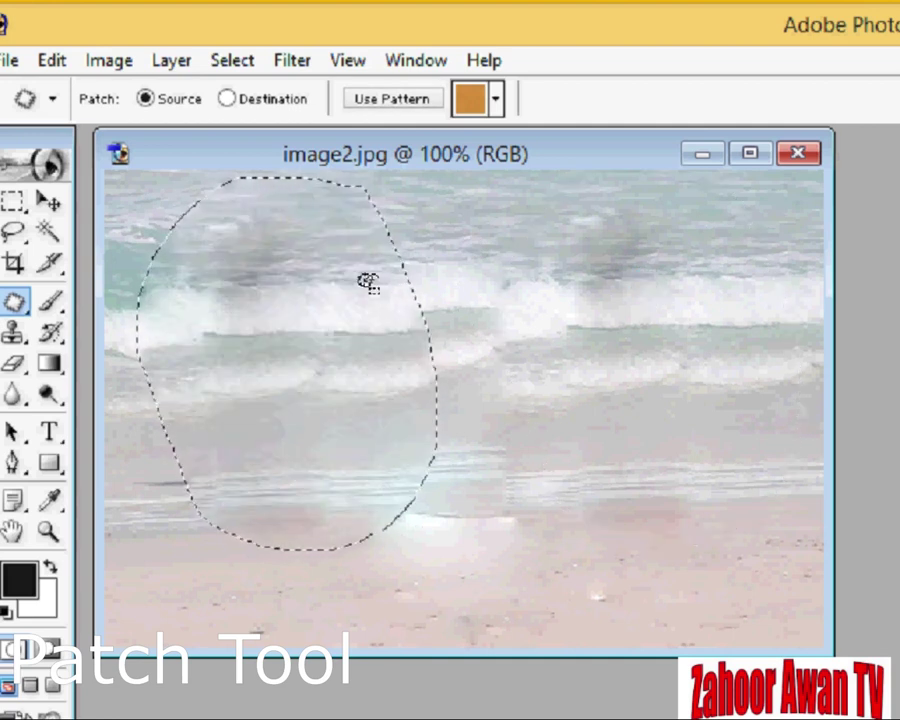
pyautogui.hotkey('ctrl', 'z')
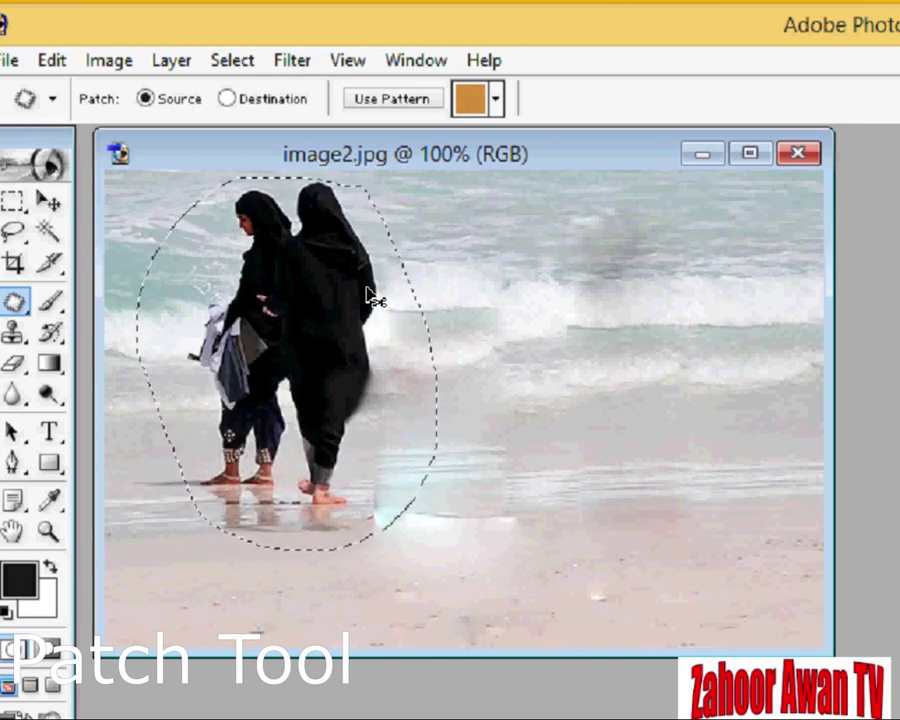
pyautogui.hotkey('ctrl', 'd')
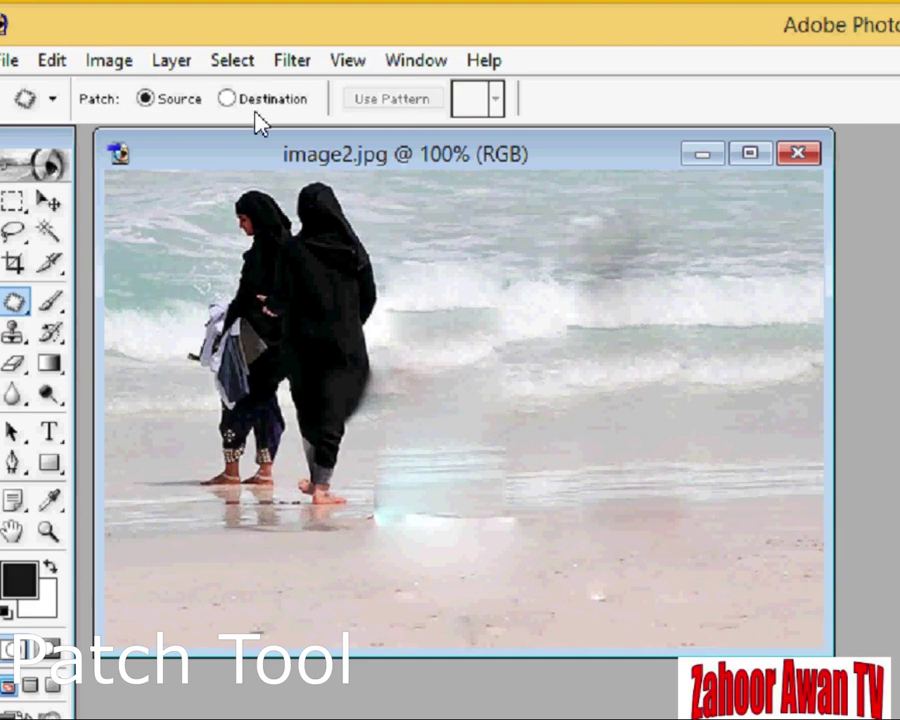
# Step: In Destination mode, copy the empty water on the right over the two women
pyautogui.click(226, 99)
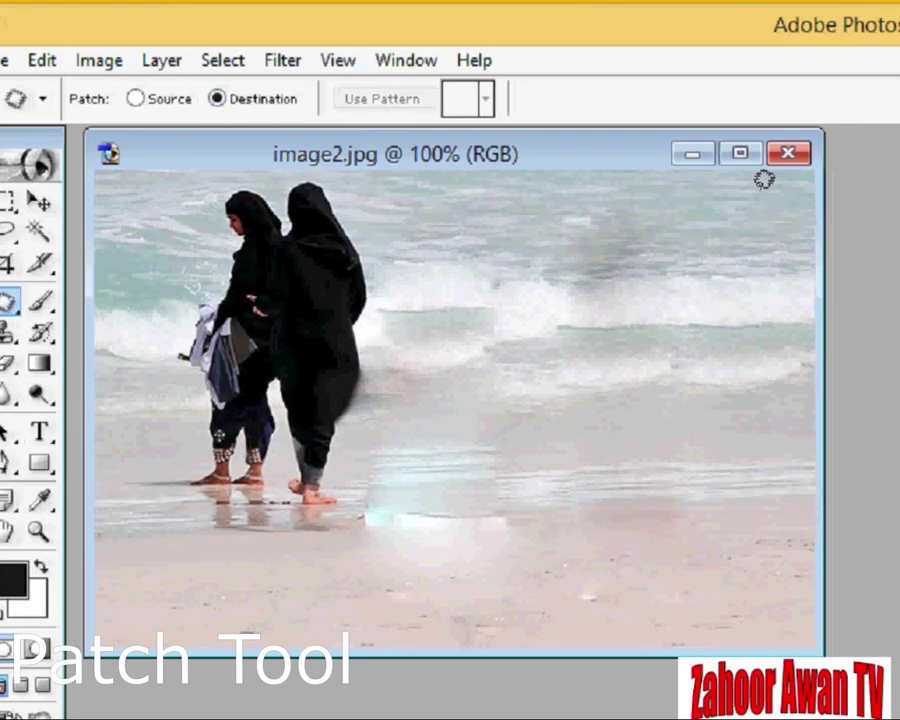
pyautogui.moveTo(766, 187)
pyautogui.mouseDown()
pyautogui.moveTo(571, 203)
pyautogui.moveTo(581, 432)
pyautogui.moveTo(799, 456)
pyautogui.moveTo(799, 229)
pyautogui.moveTo(771, 177)
pyautogui.moveTo(749, 184)
pyautogui.mouseUp()
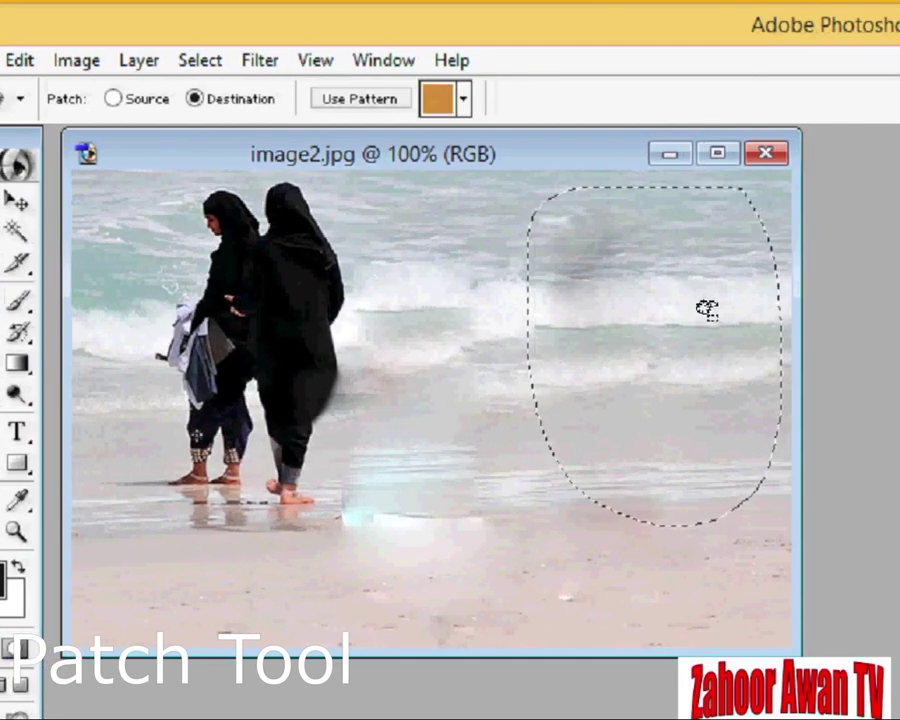
pyautogui.moveTo(713, 307)
pyautogui.mouseDown()
pyautogui.moveTo(629, 317)
pyautogui.moveTo(358, 316)
pyautogui.moveTo(334, 307)
pyautogui.moveTo(309, 315)
pyautogui.mouseUp()
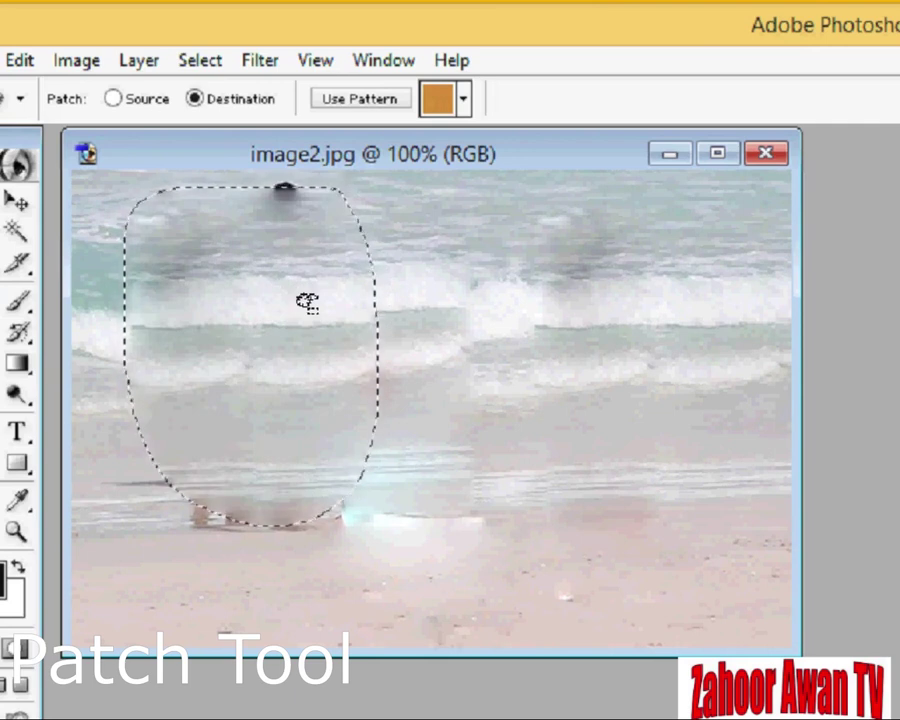
pyautogui.hotkey('ctrl', 'd')
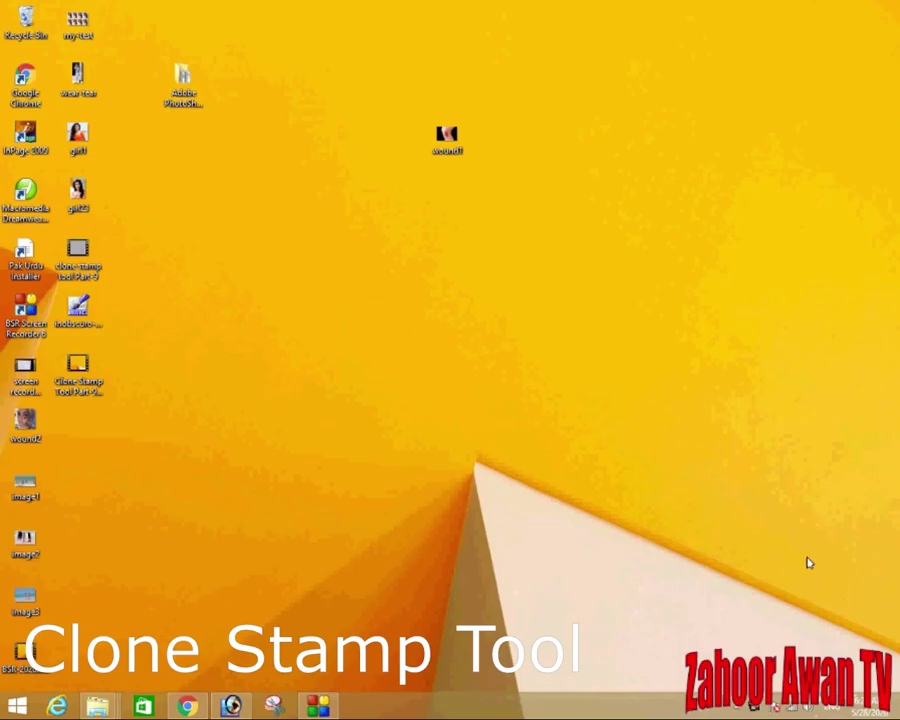
# Step: Restore Photoshop, show the Clone Stamp variants, and browse the Desktop images
pyautogui.click(273, 706)
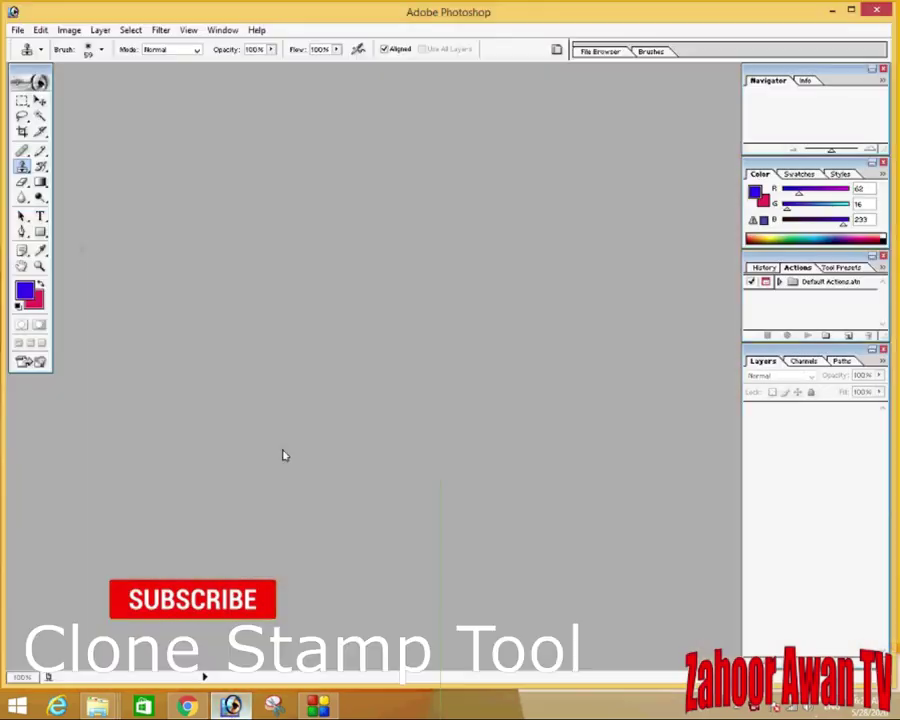
pyautogui.click(22, 168)
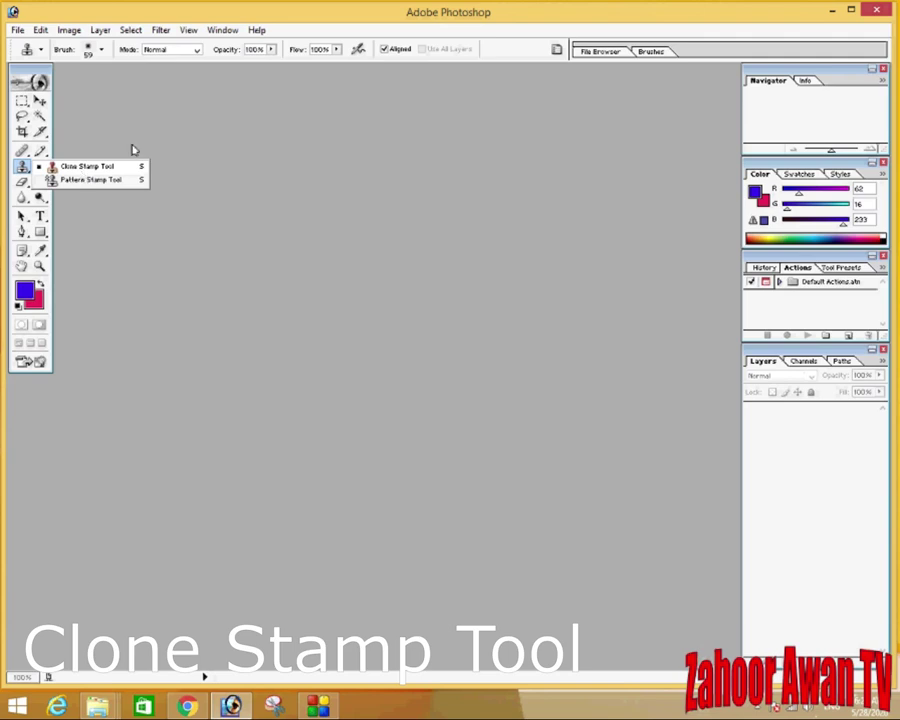
pyautogui.click(605, 52)
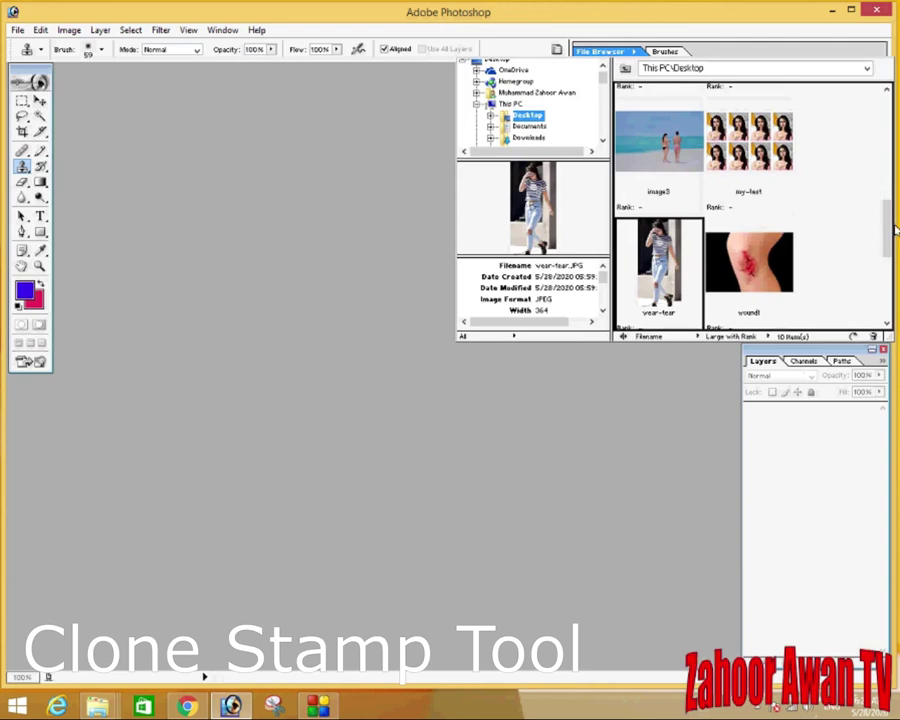
# Step: Open girl1.jpg from the File Browser and move its window nearer the centre
pyautogui.moveTo(893, 237); pyautogui.dragTo(880, 177)
pyautogui.scroll(1, 875, 140)
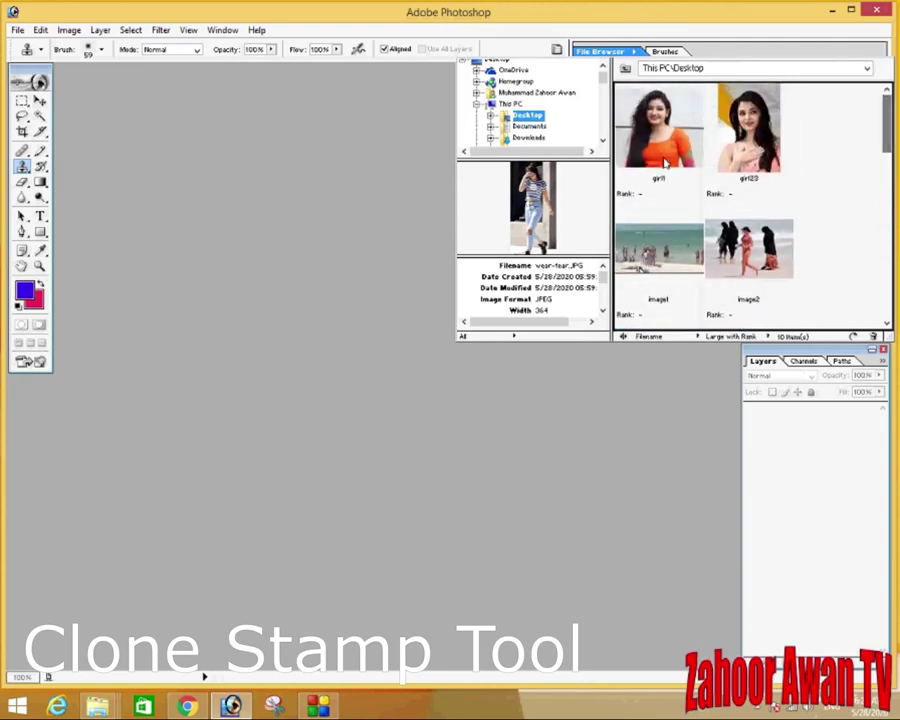
pyautogui.doubleClick(660, 122)
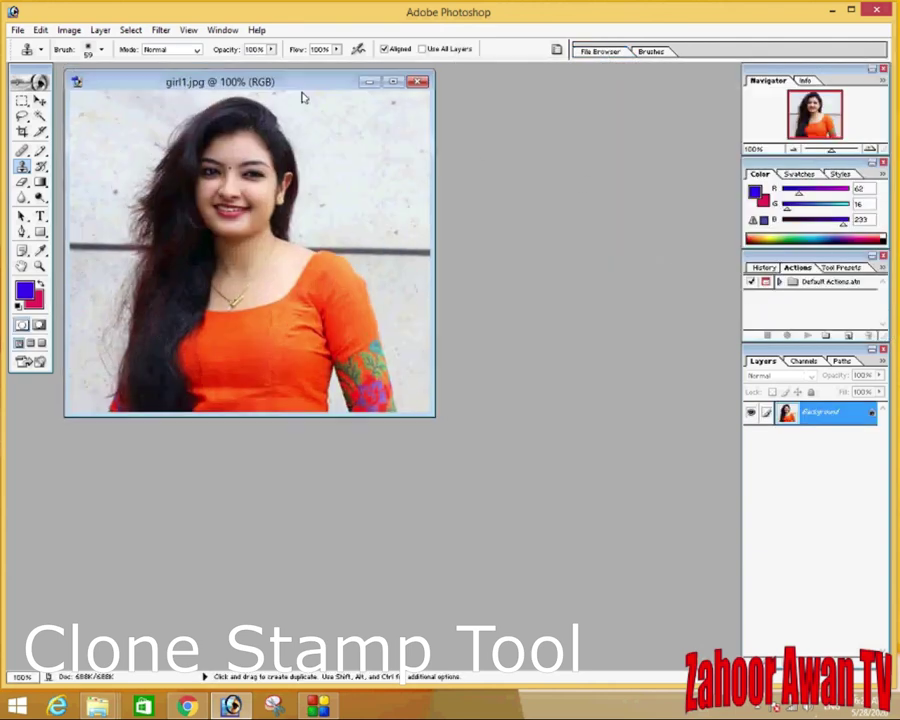
pyautogui.moveTo(300, 84); pyautogui.dragTo(455, 143)
# Step: Resize the girl1 image to 300 pixels wide by 250 pixels high
pyautogui.click(69, 30)
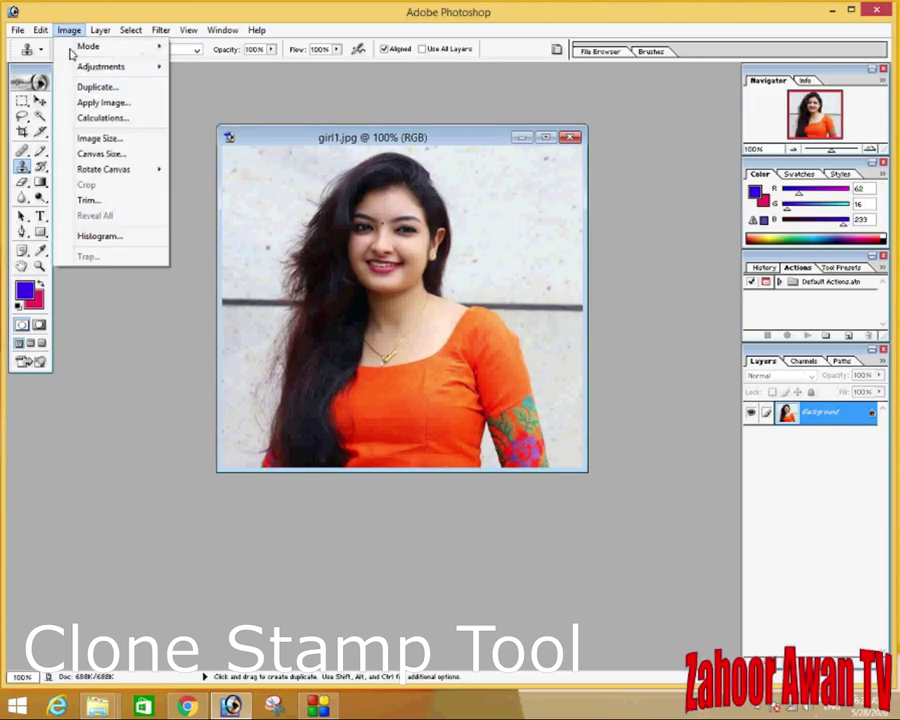
pyautogui.click(101, 139)
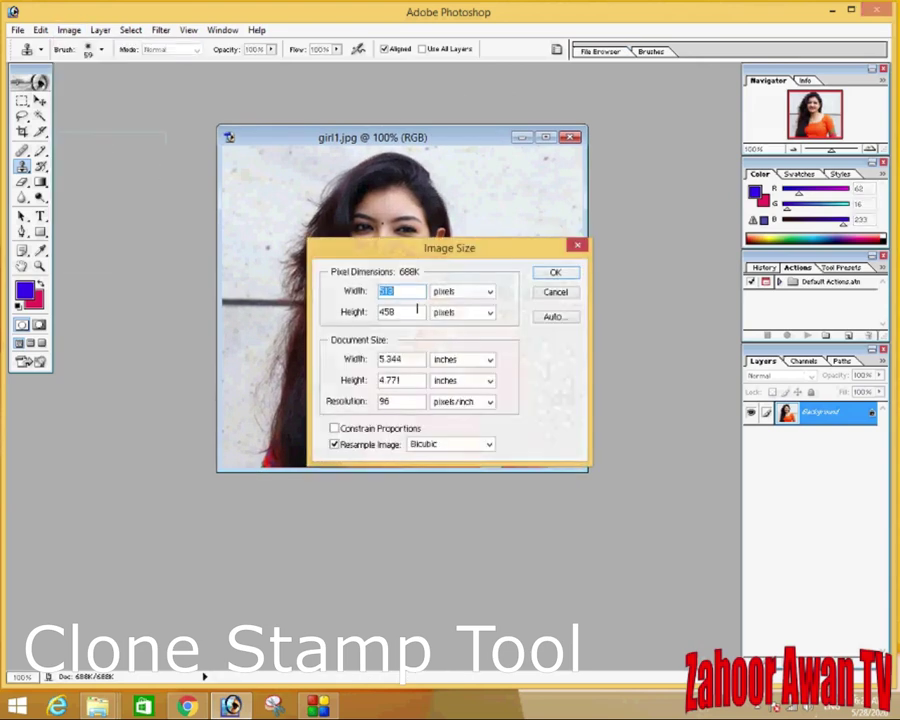
pyautogui.write('300')
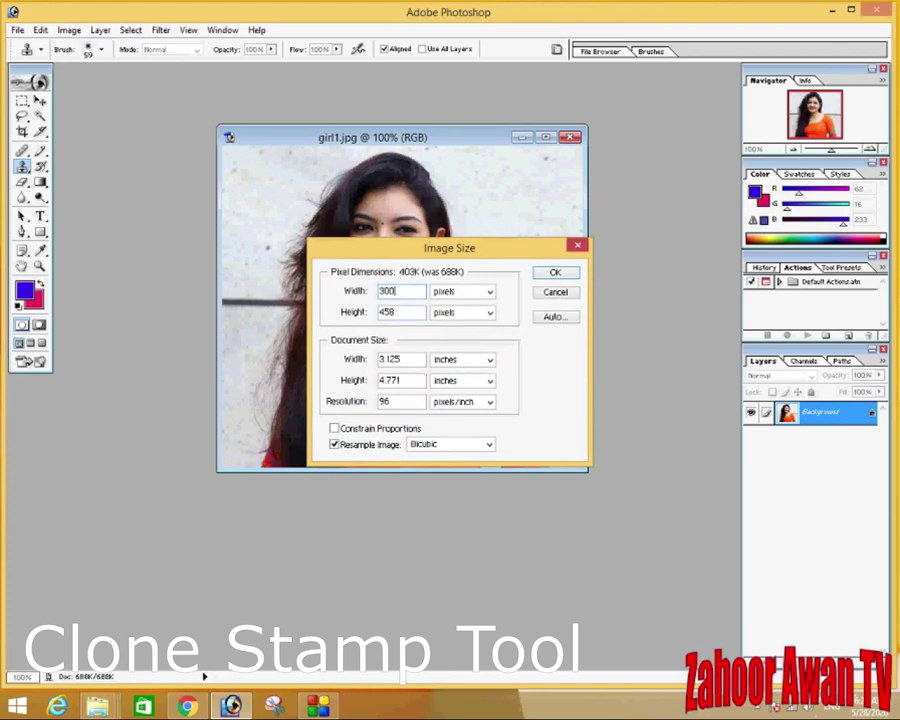
pyautogui.doubleClick(388, 312)
pyautogui.write('250')
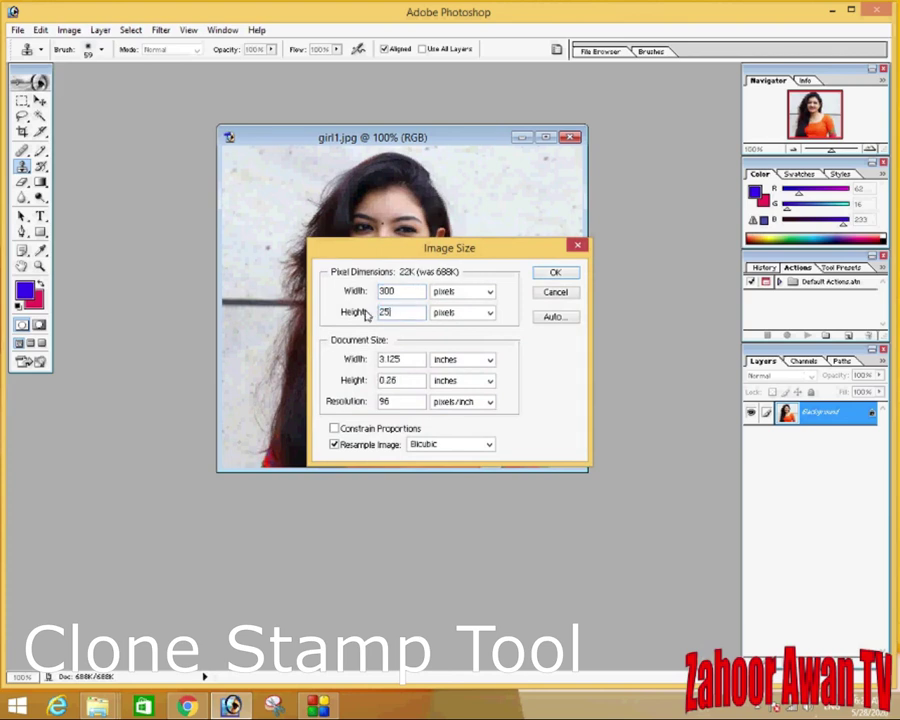
pyautogui.click(555, 277)
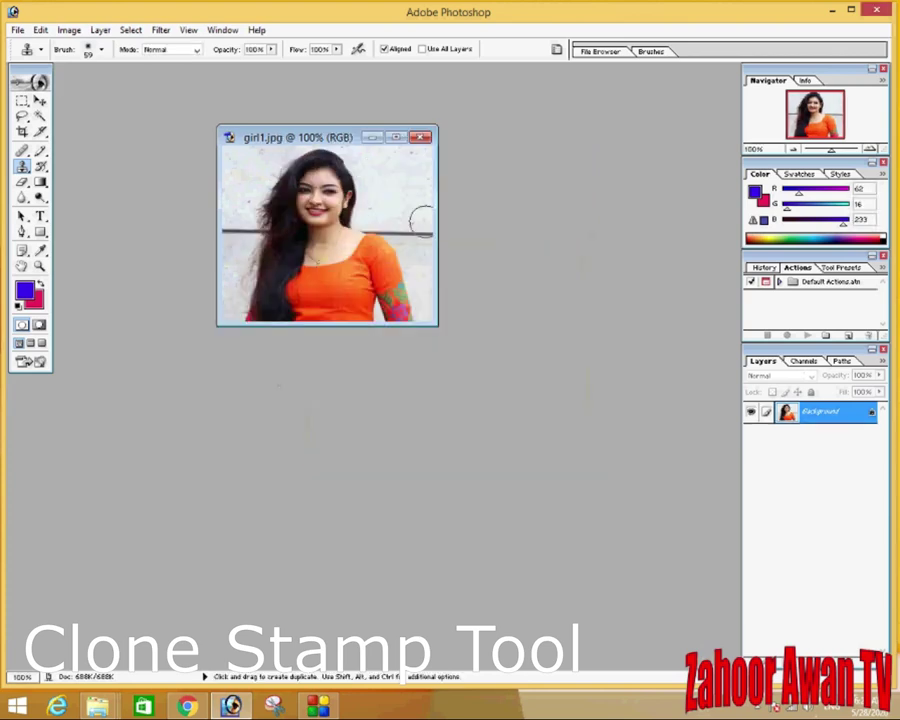
pyautogui.click(18, 31)
# Step: Create a new blank document 500 pixels wide
pyautogui.click(36, 45)
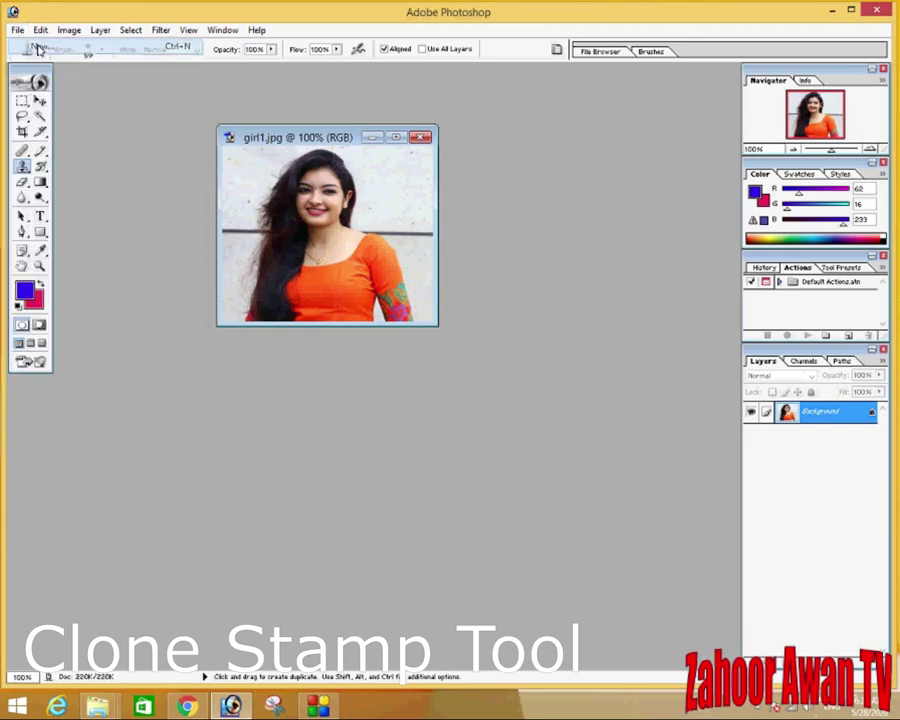
pyautogui.doubleClick(438, 321)
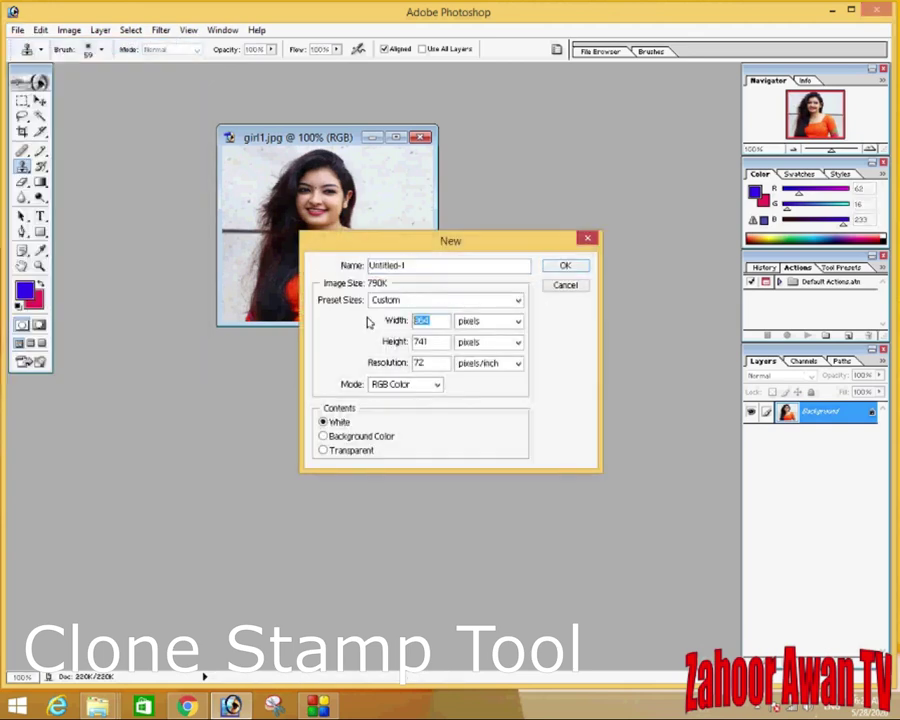
pyautogui.write('500')
pyautogui.doubleClick(425, 342)
pyautogui.click(568, 265)
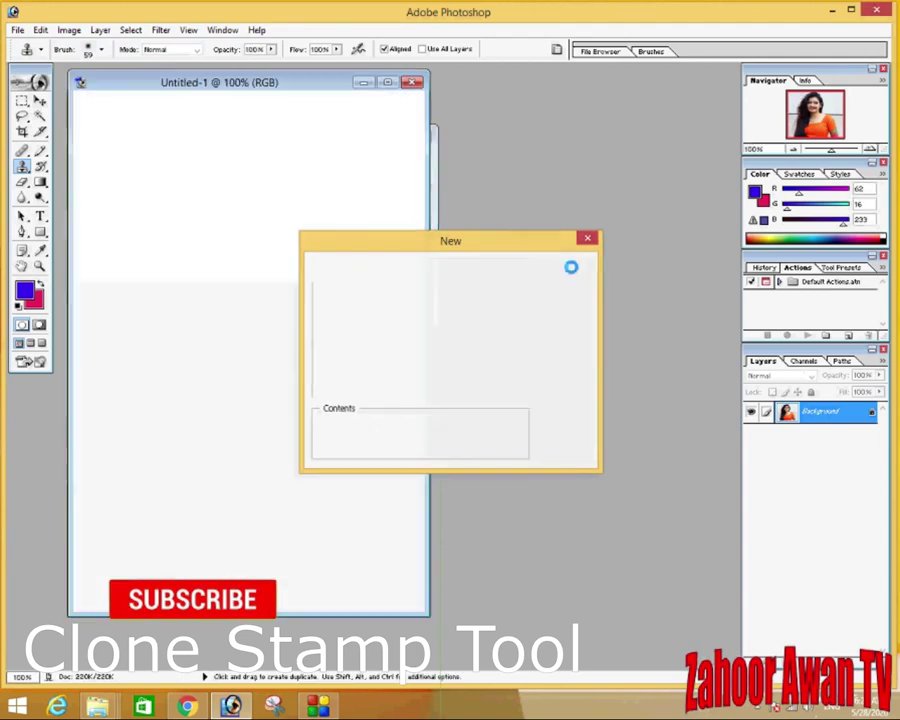
# Step: Drag the girl1 photo into Untitled-1 with the Move tool as Layer 1
pyautogui.click(40, 101)
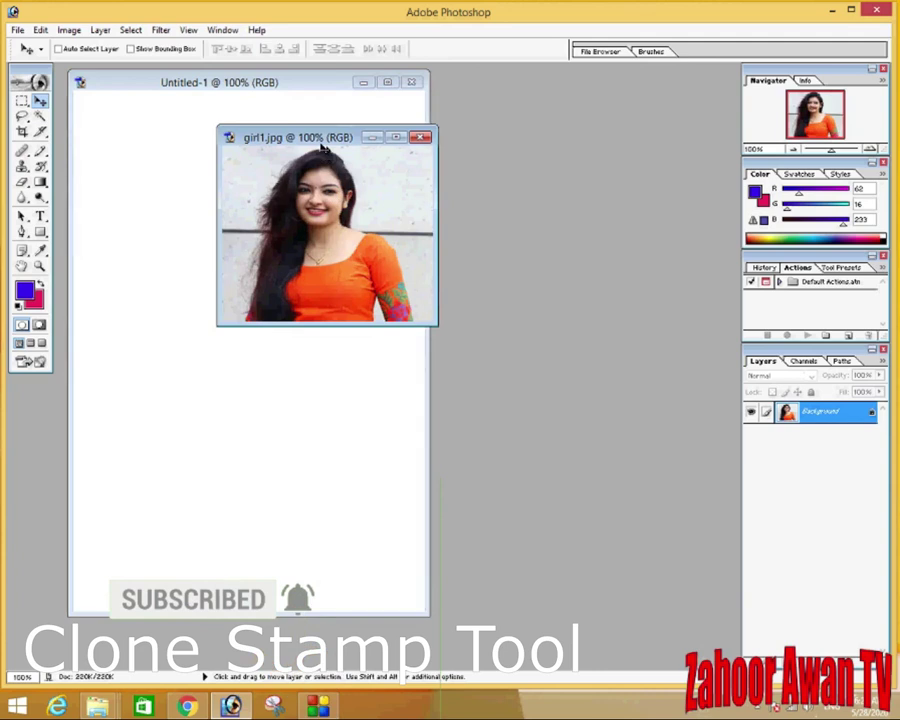
pyautogui.moveTo(336, 155); pyautogui.dragTo(487, 267)
pyautogui.moveTo(480, 320); pyautogui.dragTo(330, 140)
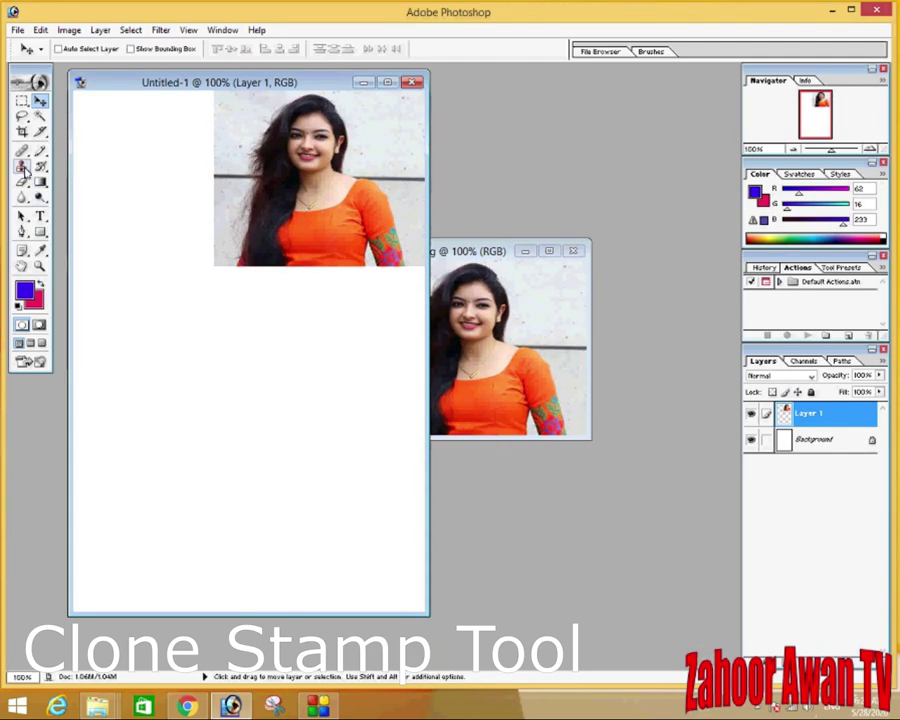
pyautogui.click(22, 167)
# Step: Set the clone source on her orange top and paint a copy of the woman below
pyautogui.moveTo(24, 169); pyautogui.dragTo(80, 165)
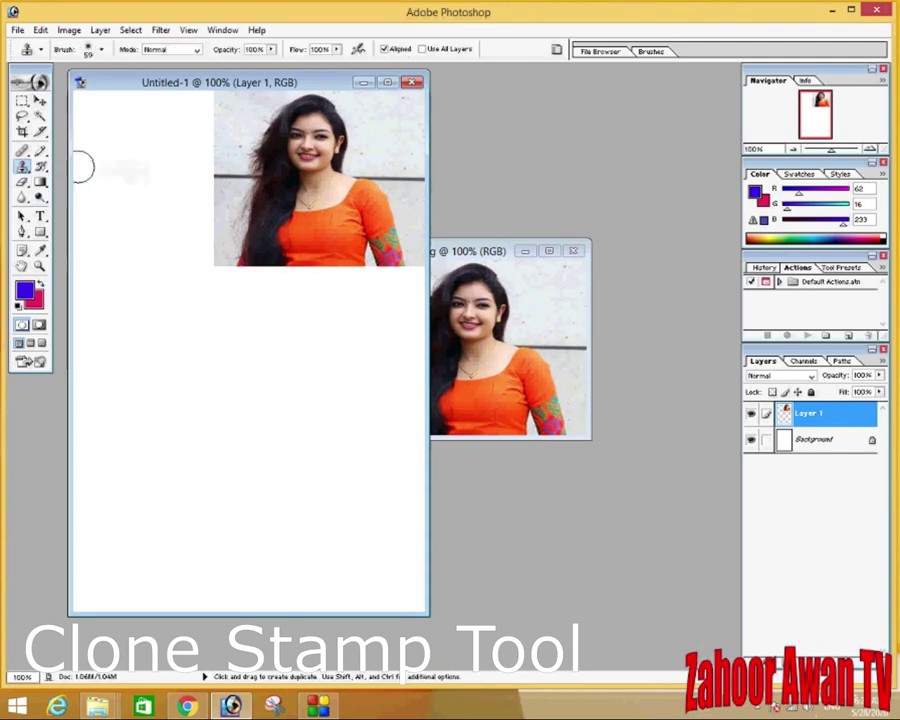
pyautogui.click(308, 229)
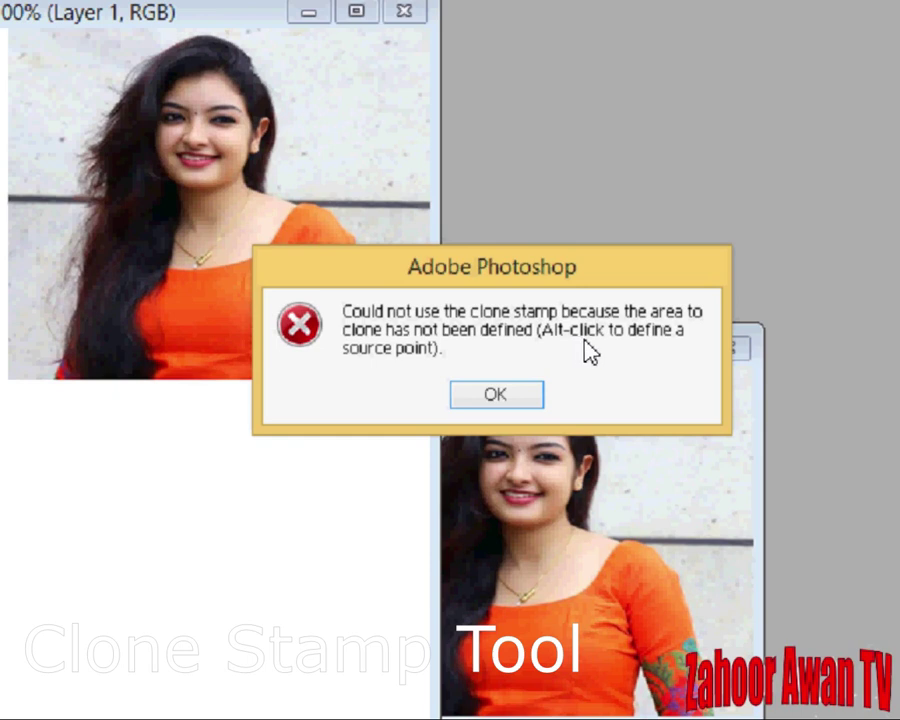
pyautogui.click(517, 398)
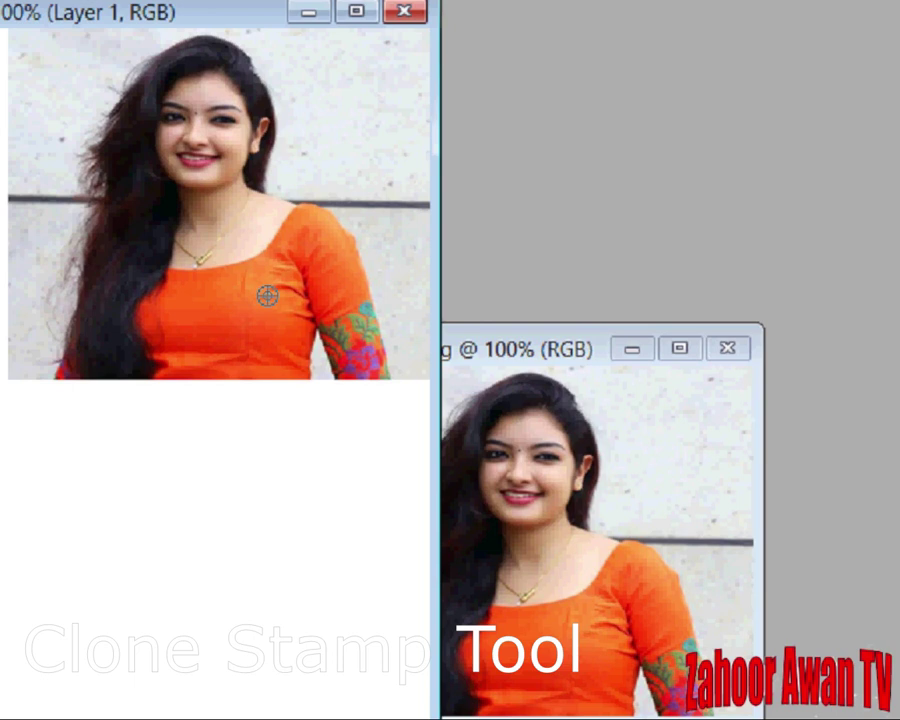
pyautogui.keyDown('alt'); pyautogui.click(267, 295); pyautogui.keyUp('alt')
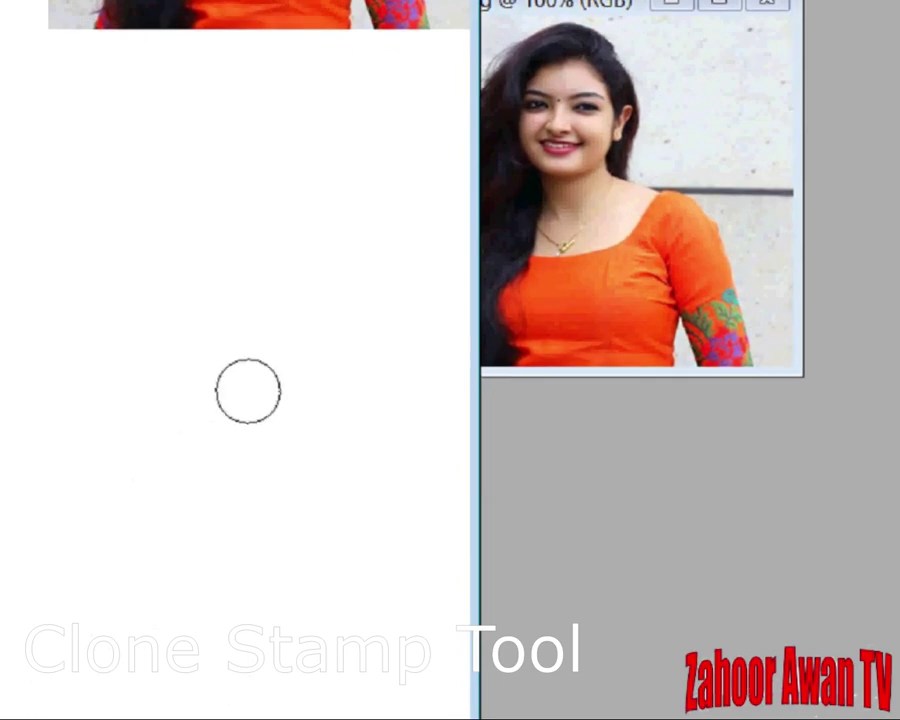
pyautogui.moveTo(247, 392)
pyautogui.mouseDown()
pyautogui.moveTo(143, 460)
pyautogui.moveTo(305, 438)
pyautogui.moveTo(184, 325)
pyautogui.moveTo(180, 382)
pyautogui.moveTo(261, 305)
pyautogui.moveTo(162, 235)
pyautogui.moveTo(148, 245)
pyautogui.moveTo(207, 164)
pyautogui.moveTo(277, 242)
pyautogui.moveTo(281, 204)
pyautogui.moveTo(156, 162)
pyautogui.moveTo(141, 315)
pyautogui.moveTo(112, 450)
pyautogui.moveTo(99, 309)
pyautogui.moveTo(158, 204)
pyautogui.moveTo(254, 252)
pyautogui.moveTo(319, 402)
pyautogui.moveTo(313, 347)
pyautogui.moveTo(276, 247)
pyautogui.moveTo(363, 396)
pyautogui.moveTo(364, 455)
pyautogui.moveTo(238, 470)
pyautogui.moveTo(90, 437)
pyautogui.moveTo(56, 328)
pyautogui.moveTo(165, 142)
pyautogui.moveTo(264, 140)
pyautogui.moveTo(386, 184)
pyautogui.moveTo(408, 337)
pyautogui.moveTo(394, 139)
pyautogui.moveTo(389, 195)
pyautogui.moveTo(452, 328)
pyautogui.moveTo(456, 452)
pyautogui.mouseUp()
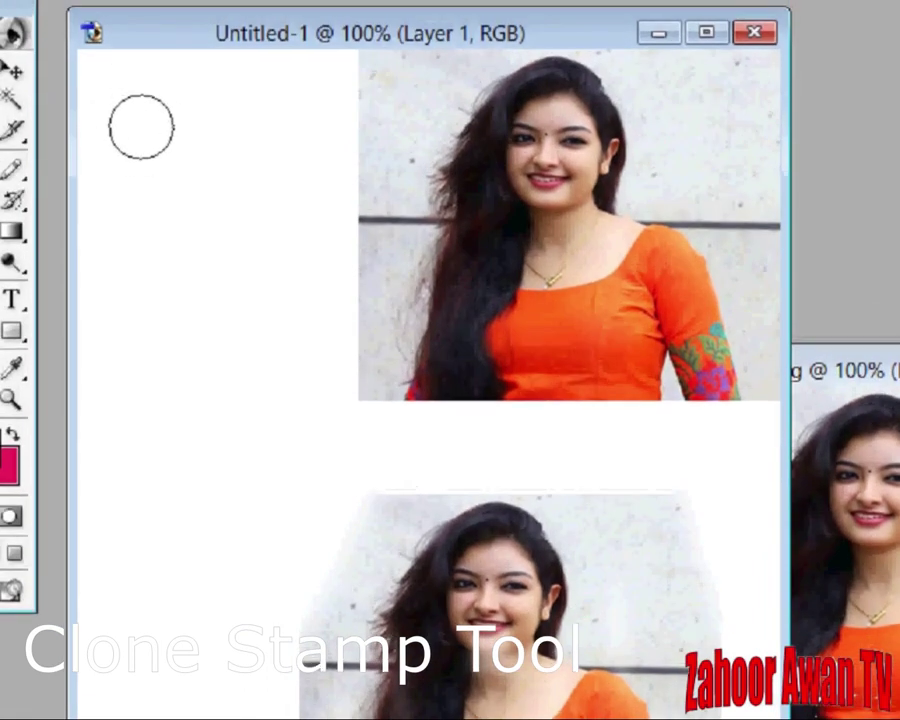
pyautogui.keyDown('alt'); pyautogui.click(577, 270); pyautogui.keyUp('alt')
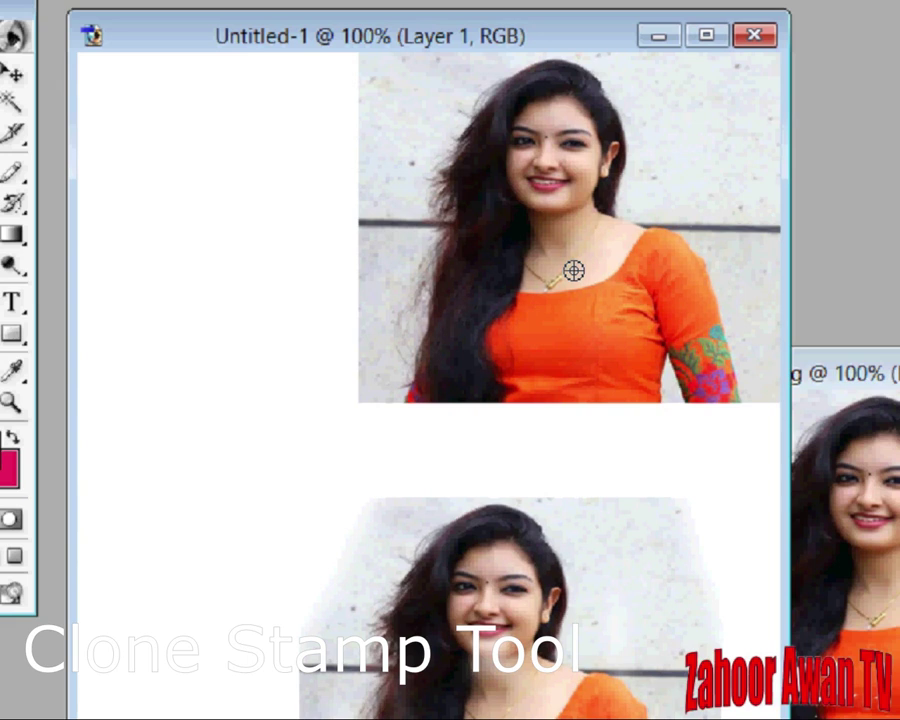
# Step: Paint her face, shoulder, orange top and sleeve into the empty top-left area
pyautogui.click(126, 176)
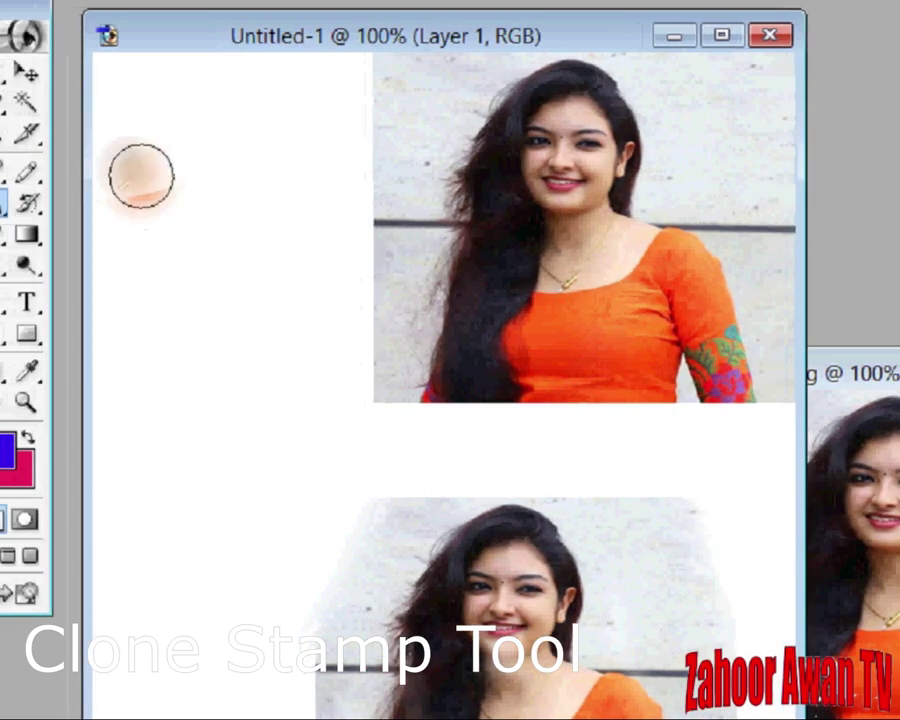
pyautogui.moveTo(141, 176)
pyautogui.mouseDown()
pyautogui.moveTo(162, 200)
pyautogui.moveTo(122, 160)
pyautogui.moveTo(266, 189)
pyautogui.moveTo(136, 289)
pyautogui.mouseUp()
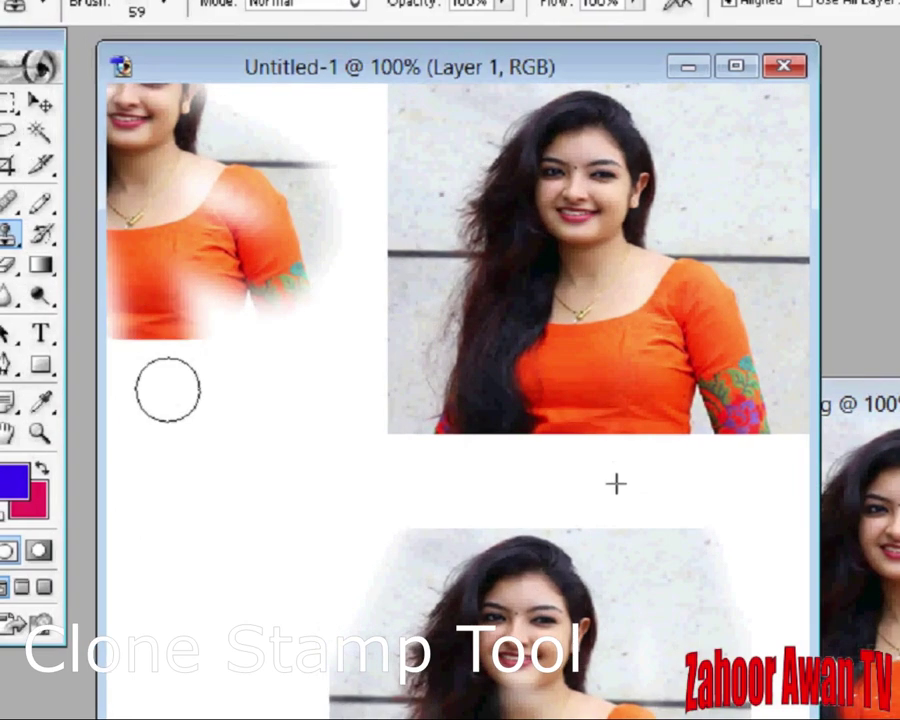
pyautogui.moveTo(167, 390)
pyautogui.mouseDown()
pyautogui.moveTo(207, 275)
pyautogui.moveTo(211, 92)
pyautogui.moveTo(325, 287)
pyautogui.moveTo(150, 376)
pyautogui.moveTo(194, 390)
pyautogui.moveTo(164, 366)
pyautogui.moveTo(138, 390)
pyautogui.moveTo(263, 394)
pyautogui.moveTo(191, 287)
pyautogui.moveTo(135, 100)
pyautogui.moveTo(165, 402)
pyautogui.moveTo(287, 365)
pyautogui.mouseUp()
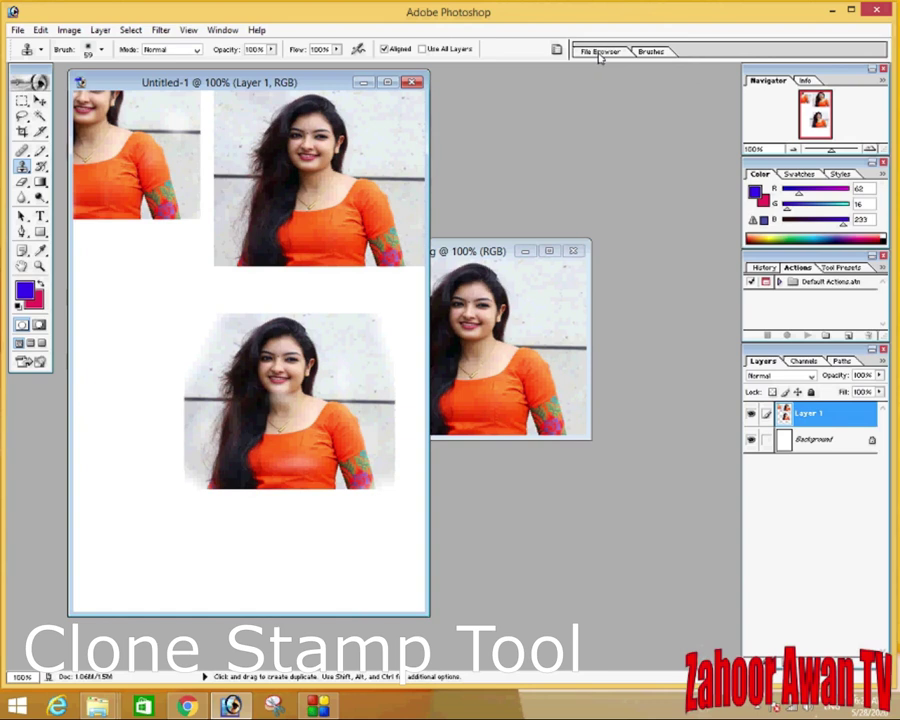
# Step: Discard Untitled-1 without saving and open wear-tear.JPG from the File Browser
pyautogui.click(418, 83)
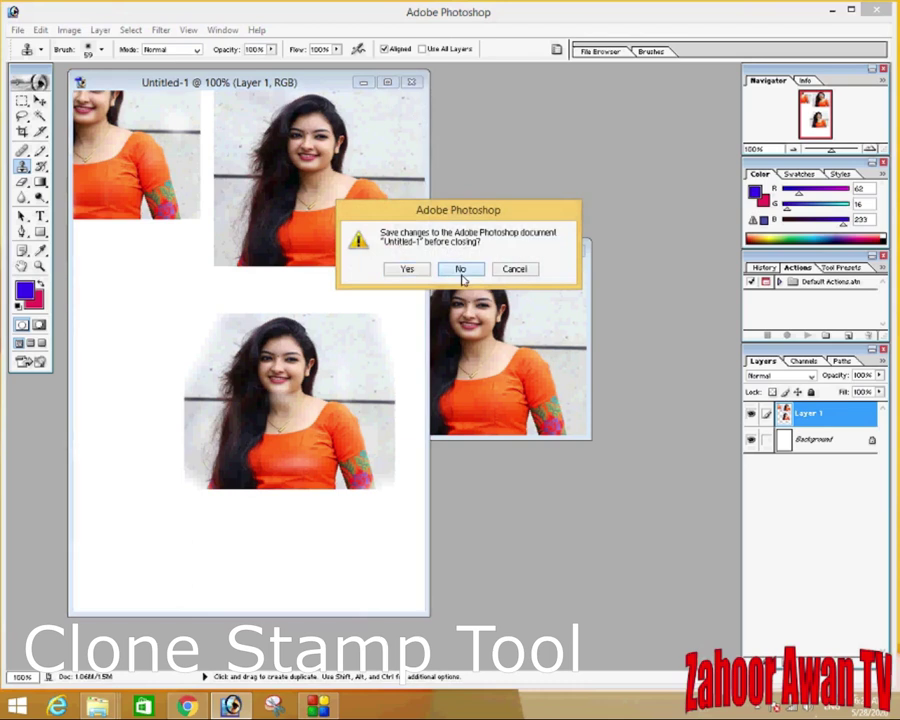
pyautogui.click(461, 270)
pyautogui.click(598, 52)
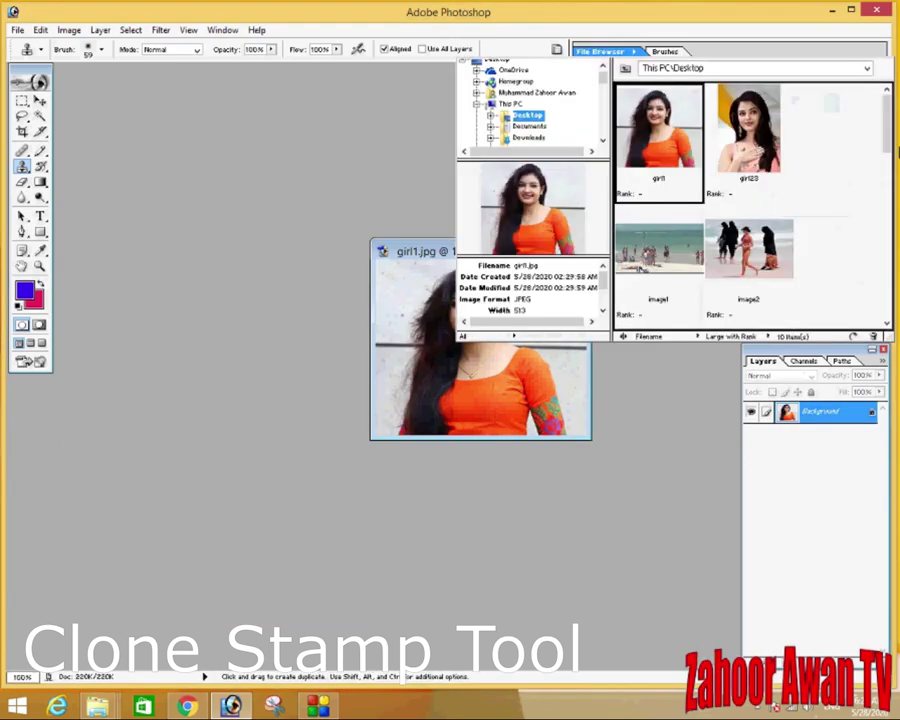
pyautogui.click(612, 52)
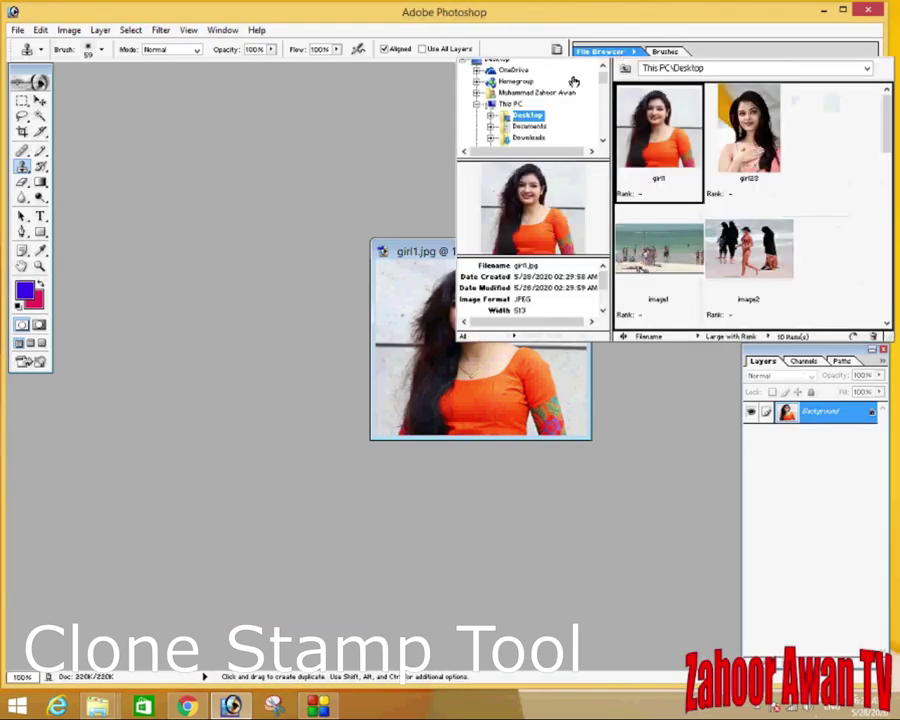
pyautogui.scroll(-5, 621, 225)
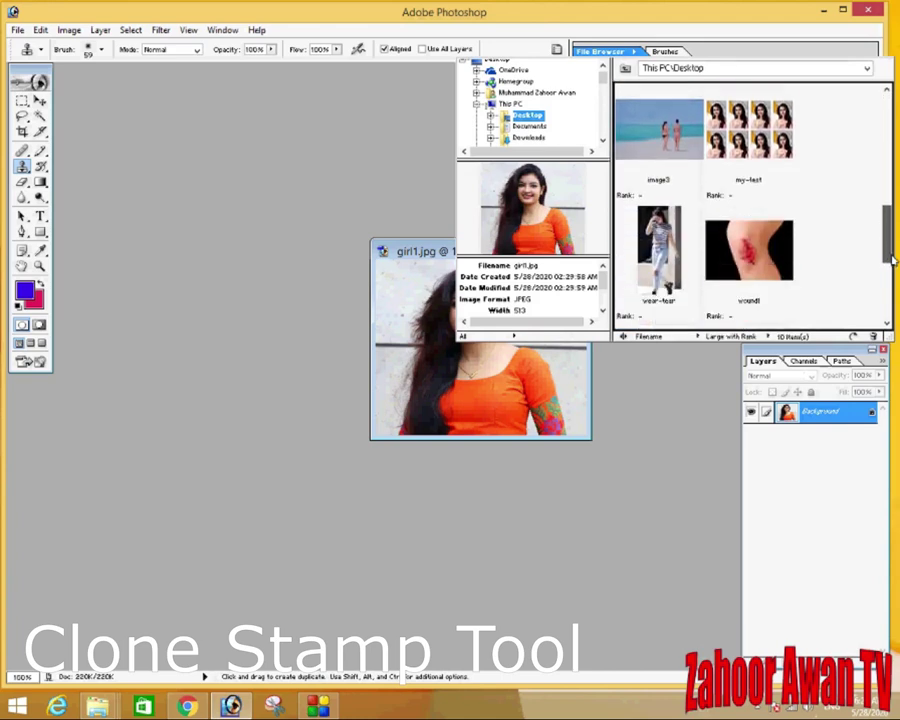
pyautogui.doubleClick(655, 222)
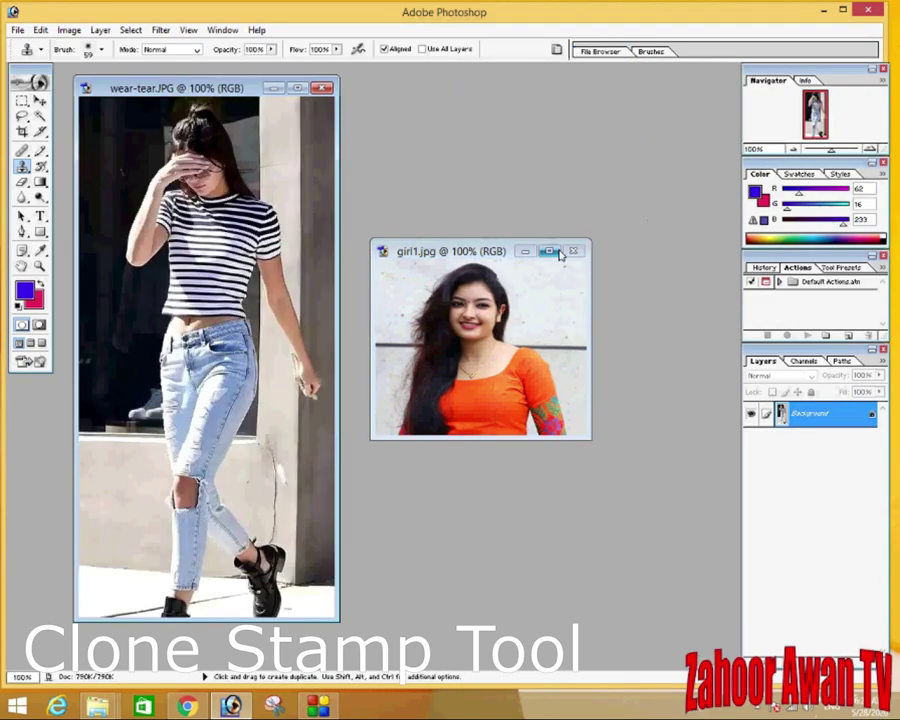
# Step: Close girl1.jpg without saving and reveal the stamp tool variants
pyautogui.click(570, 252)
pyautogui.click(461, 267)
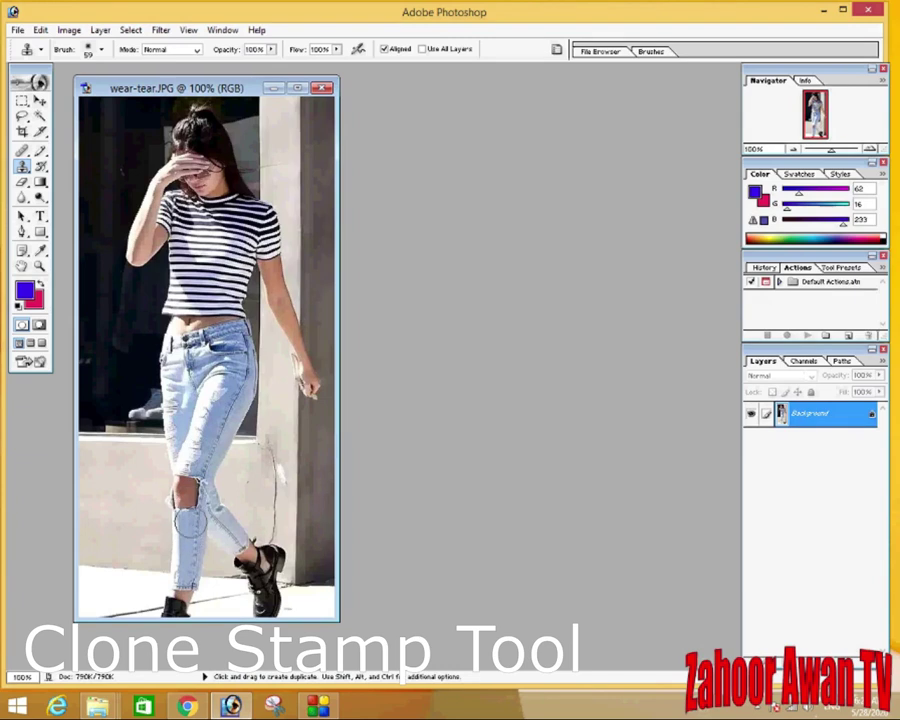
pyautogui.moveTo(22, 166); pyautogui.dragTo(65, 168)
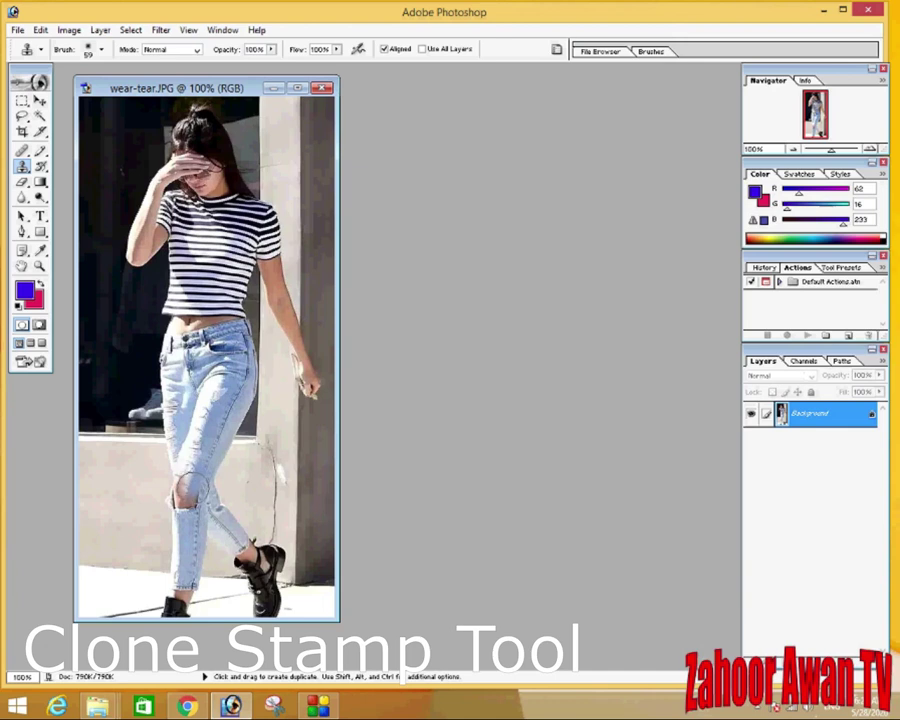
# Step: Clone clean denim over the torn knee hole and the thigh rip on the jeans
pyautogui.moveTo(186, 492)
pyautogui.mouseDown()
pyautogui.moveTo(186, 480)
pyautogui.moveTo(185, 502)
pyautogui.moveTo(184, 480)
pyautogui.moveTo(186, 500)
pyautogui.mouseUp()
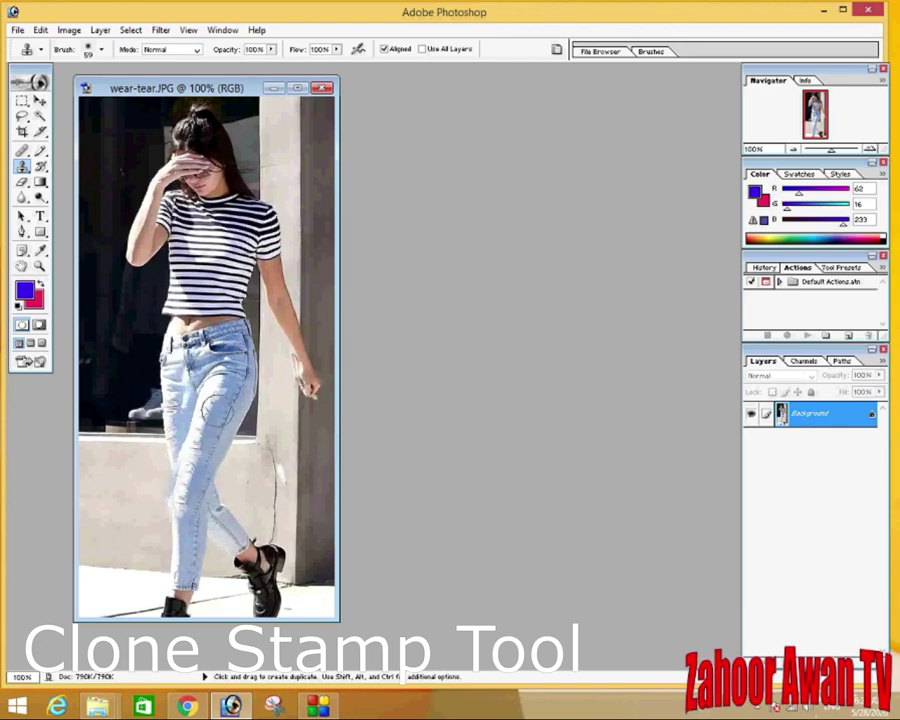
pyautogui.moveTo(216, 409)
pyautogui.mouseDown()
pyautogui.moveTo(176, 406)
pyautogui.moveTo(180, 395)
pyautogui.mouseUp()
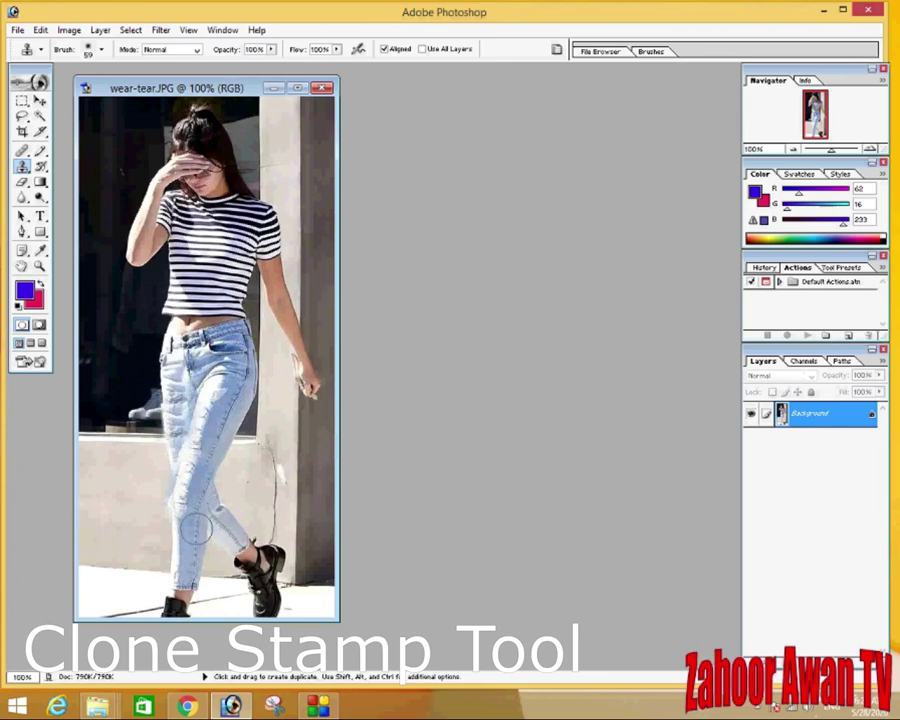
pyautogui.click(24, 168)
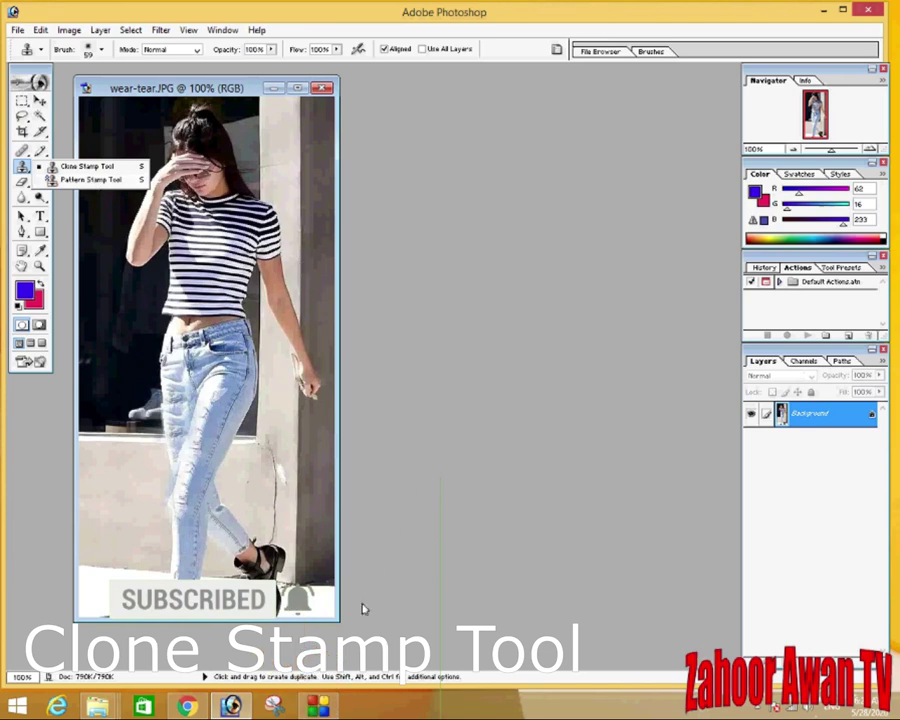
# Step: Choose the Pattern Stamp Tool in place of the Clone Stamp
pyautogui.moveTo(325, 703)
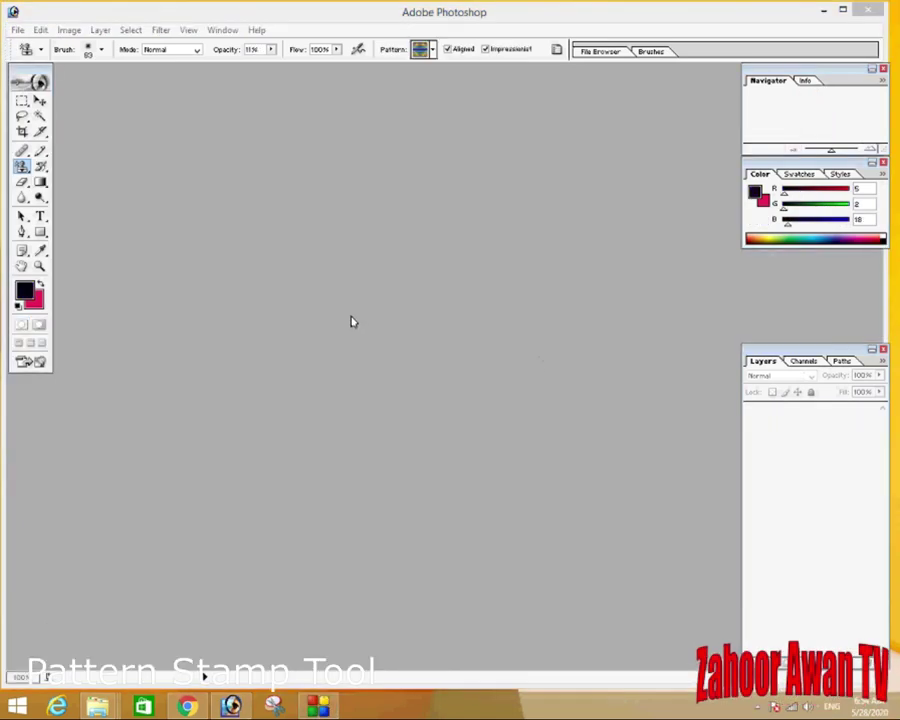
pyautogui.click(22, 167)
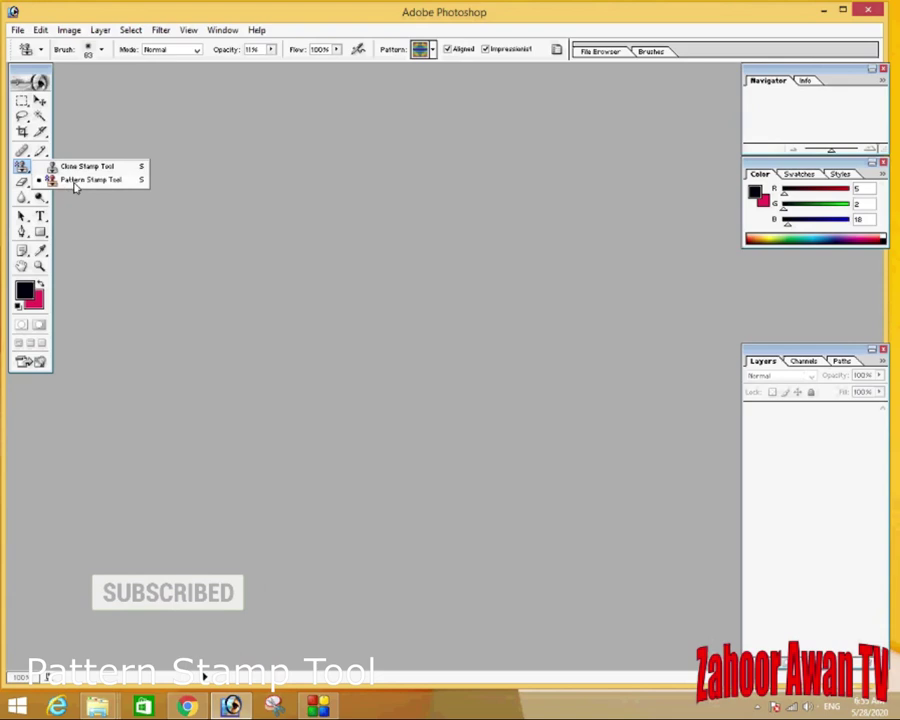
pyautogui.click(74, 180)
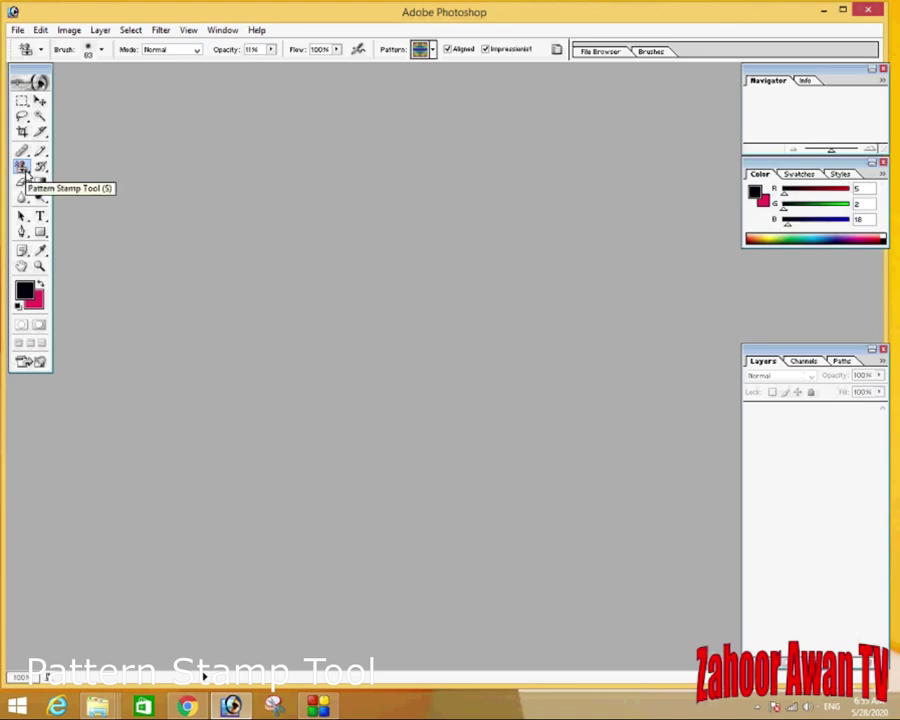
# Step: Open girl23.jpeg from the File Browser and move its window toward the workspace centre
pyautogui.click(600, 51)
pyautogui.doubleClick(749, 143)
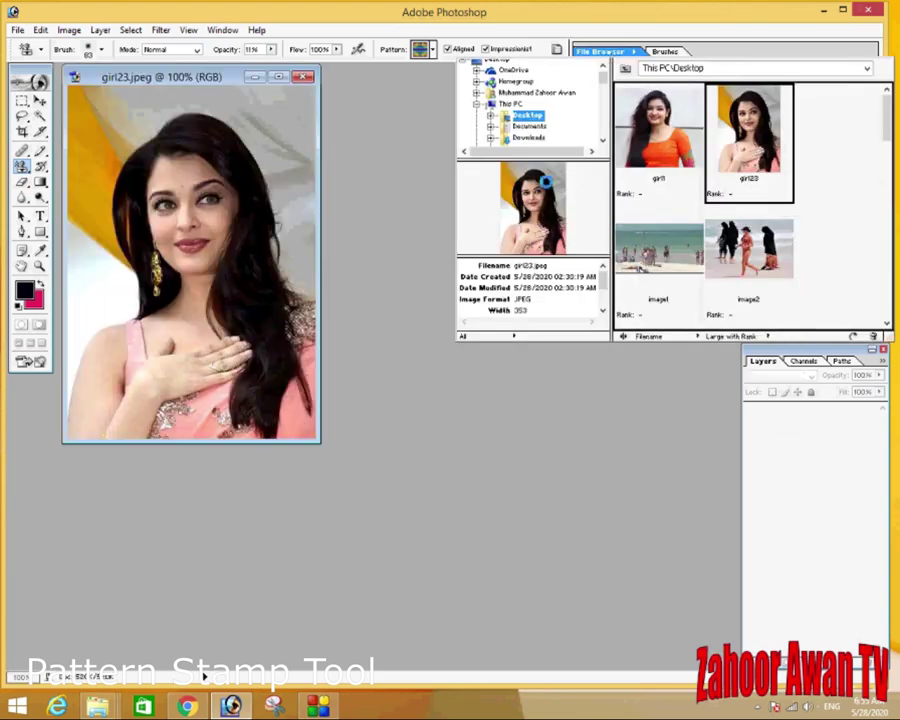
pyautogui.click(40, 101)
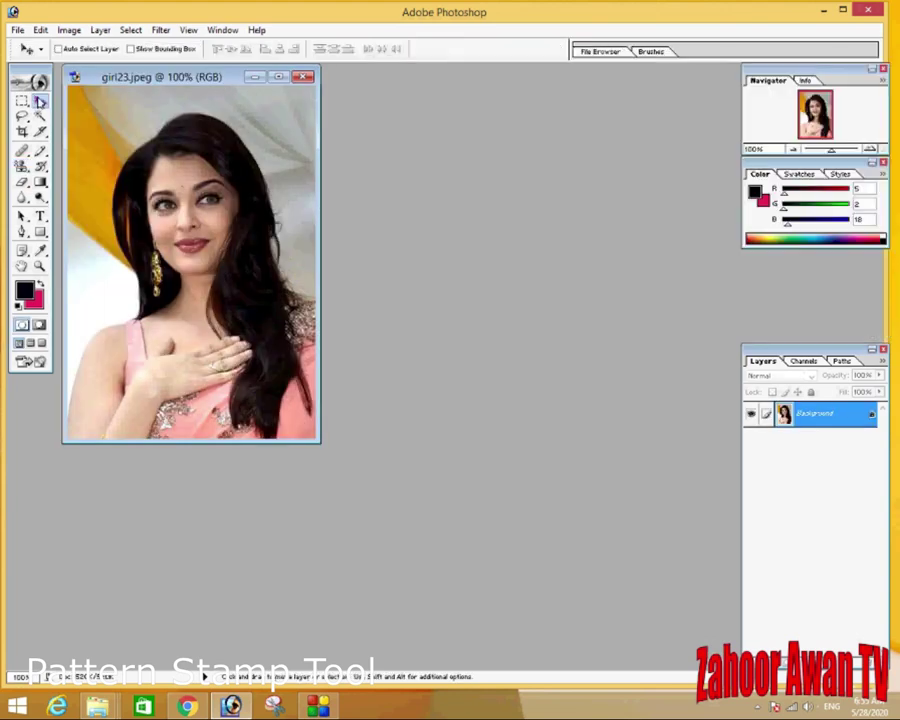
pyautogui.moveTo(180, 80); pyautogui.dragTo(320, 135)
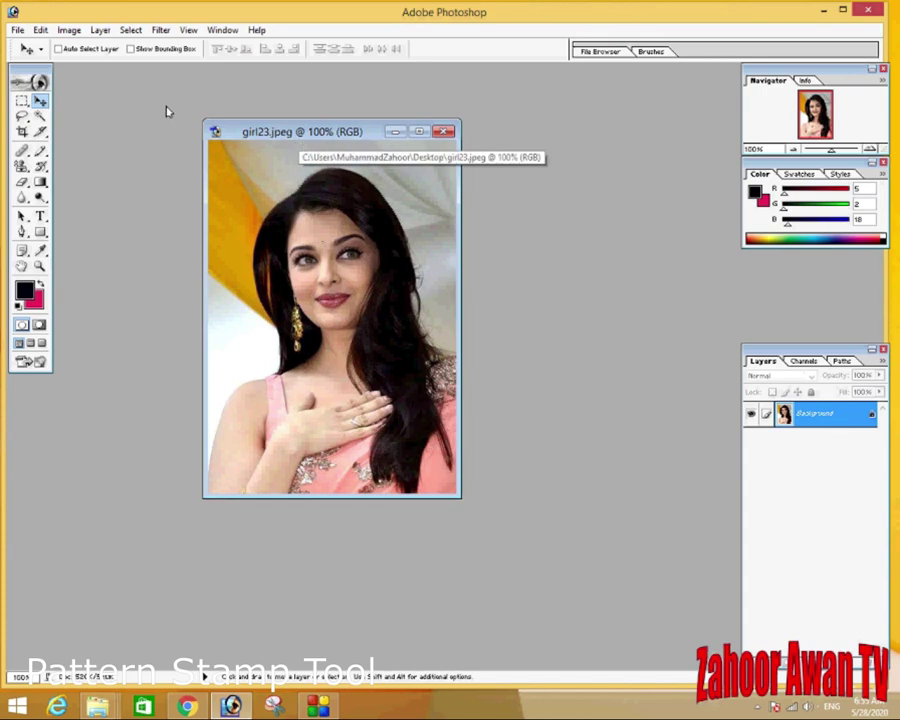
# Step: Resize girl23.jpeg to 1.5 × 2 inches at 200 pixels/inch, giving 300×400 pixels
pyautogui.click(70, 31)
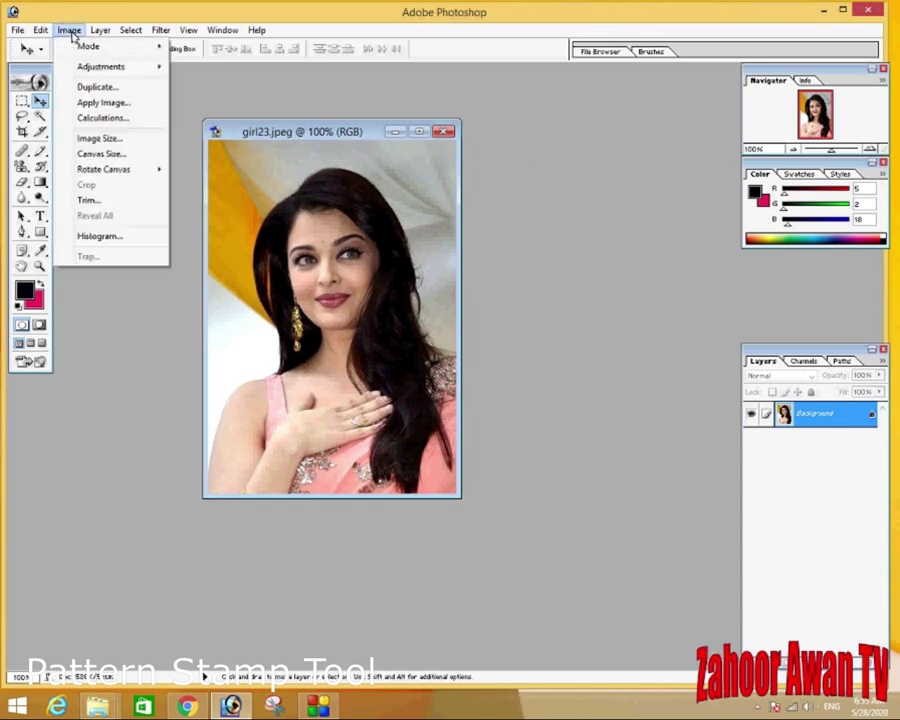
pyautogui.click(113, 142)
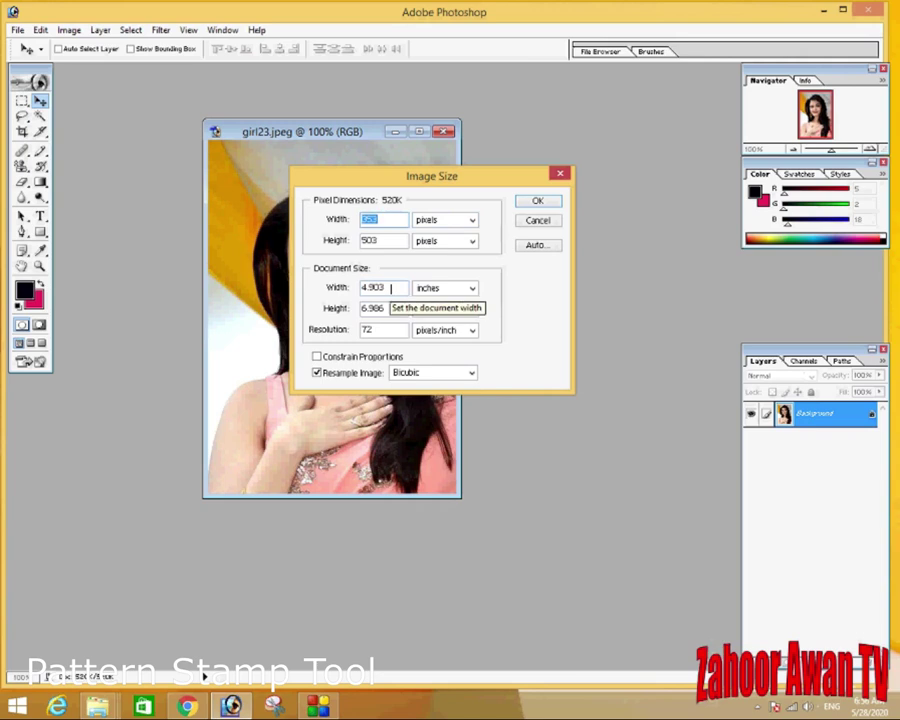
pyautogui.moveTo(391, 288); pyautogui.dragTo(356, 290)
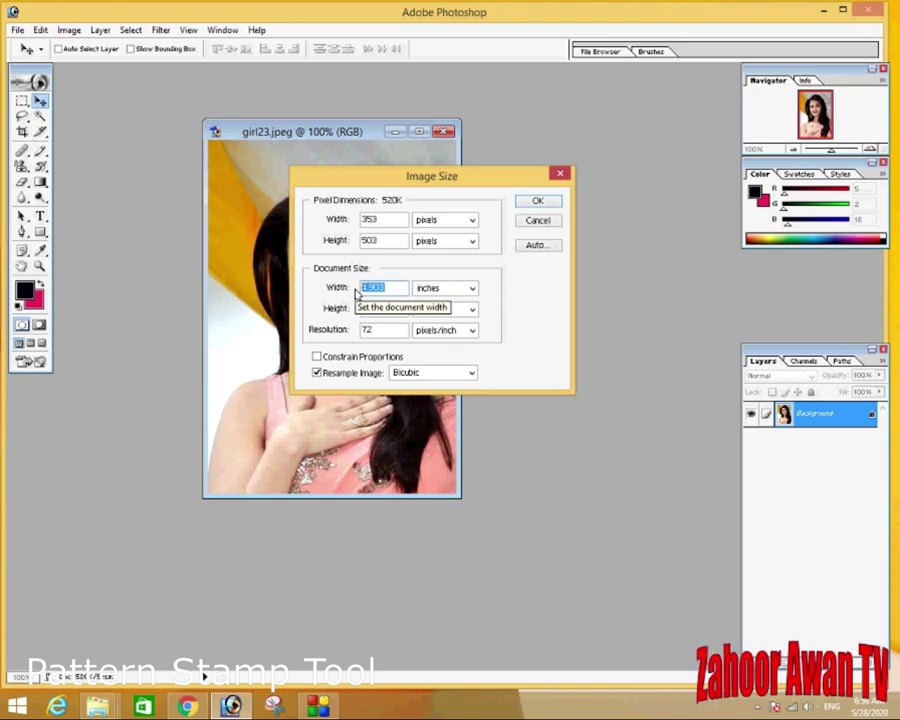
pyautogui.write('1.5')
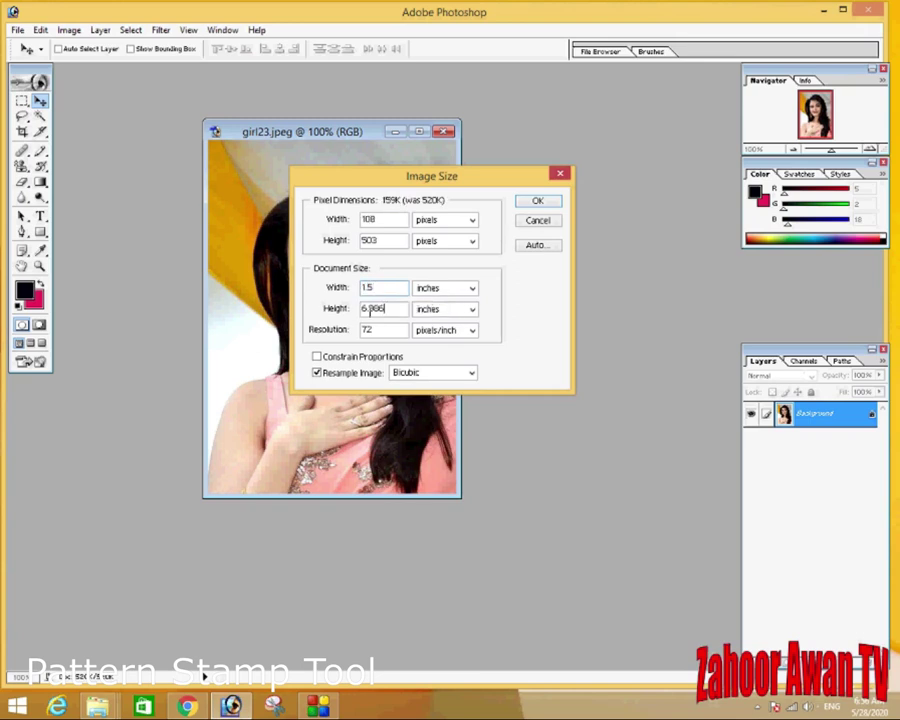
pyautogui.moveTo(385, 309); pyautogui.dragTo(347, 312)
pyautogui.write('2')
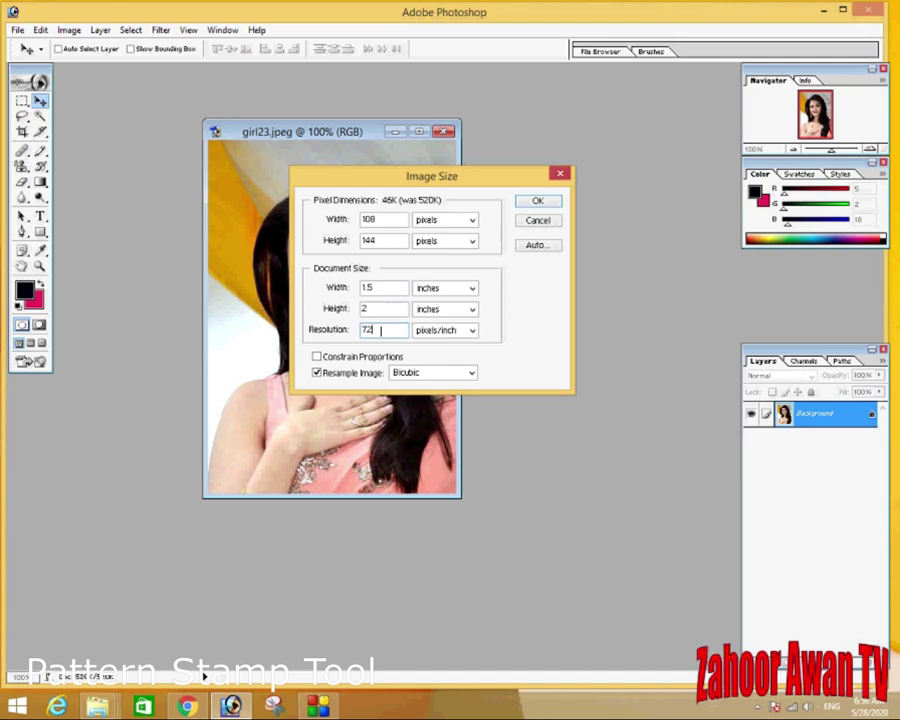
pyautogui.press('BackSpace')
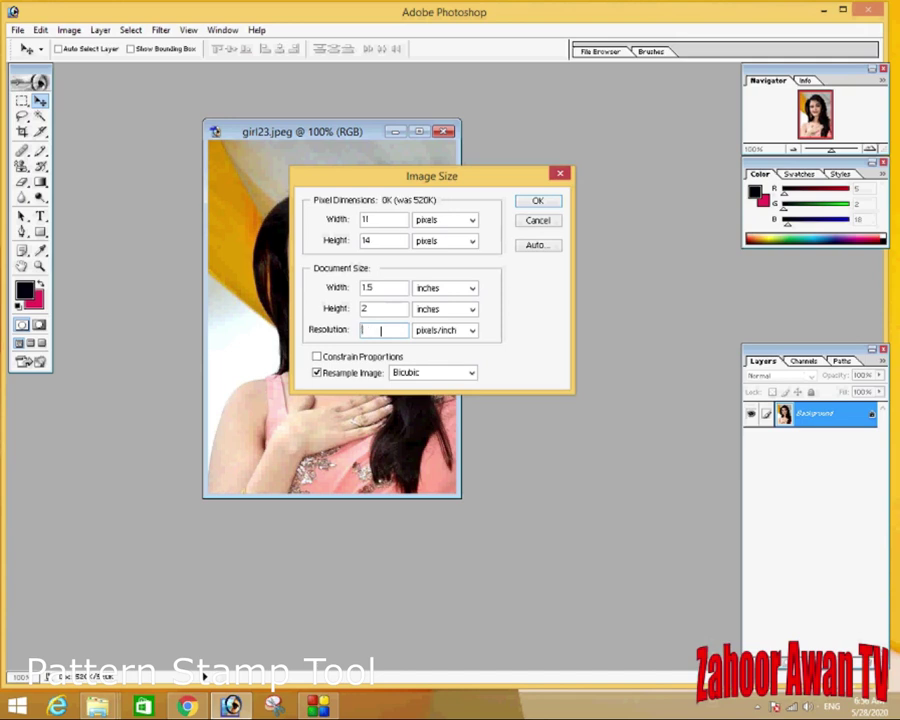
pyautogui.write('200')
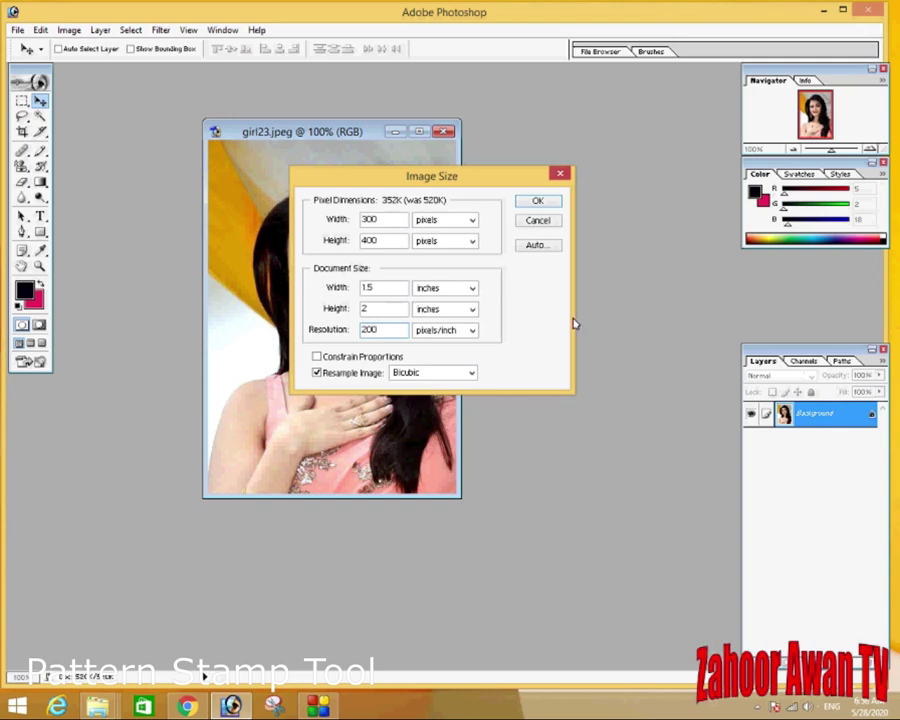
pyautogui.click(531, 202)
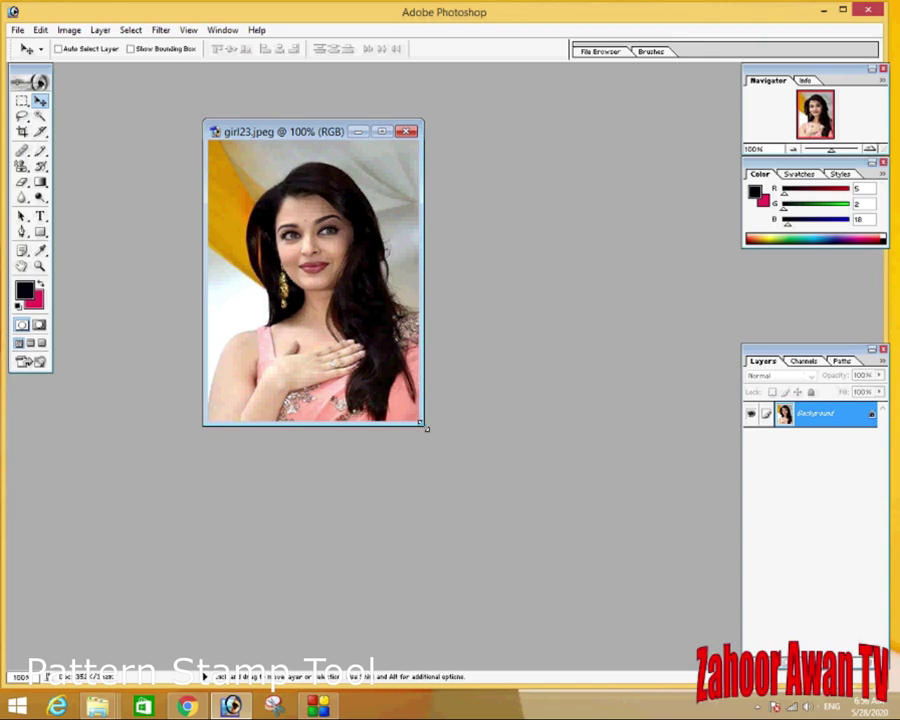
# Step: Enlarge the portrait's window slightly so the image has a margin, then check the Edit menu
pyautogui.moveTo(427, 428); pyautogui.dragTo(434, 434)
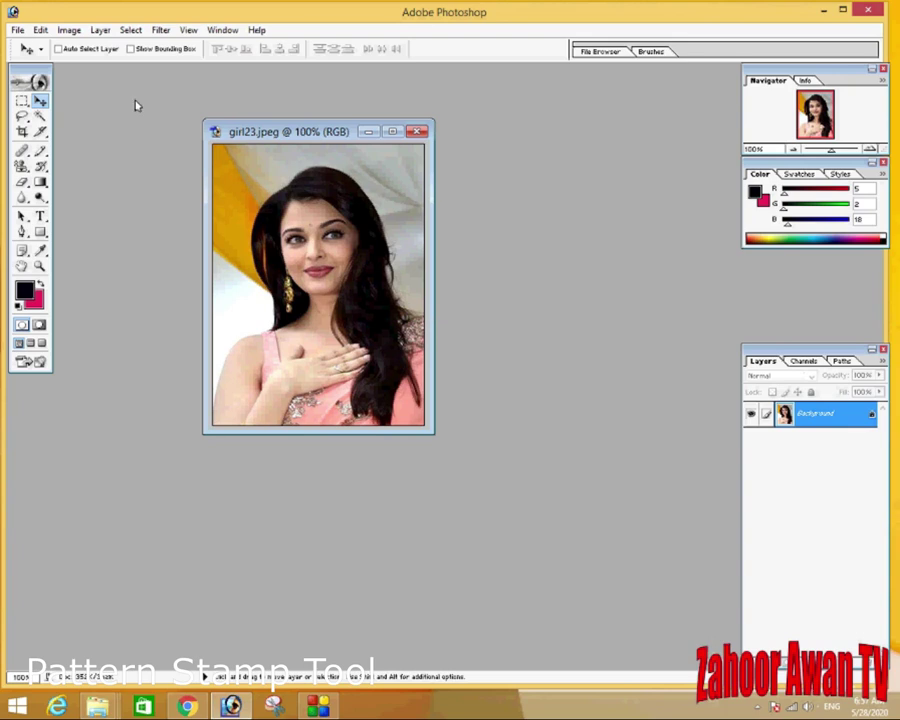
pyautogui.click(39, 30)
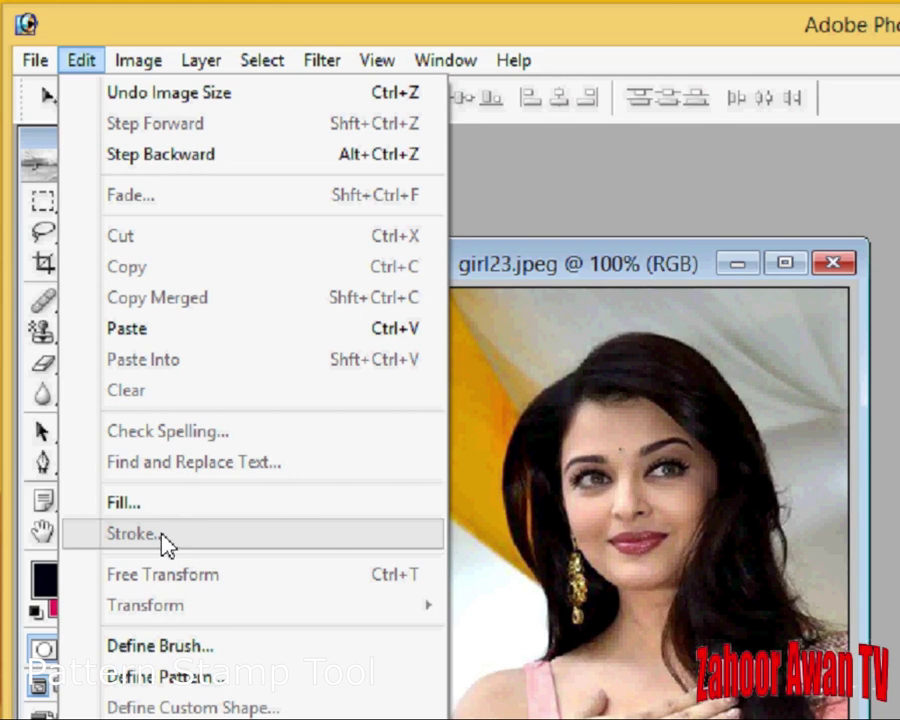
pyautogui.press('Escape')
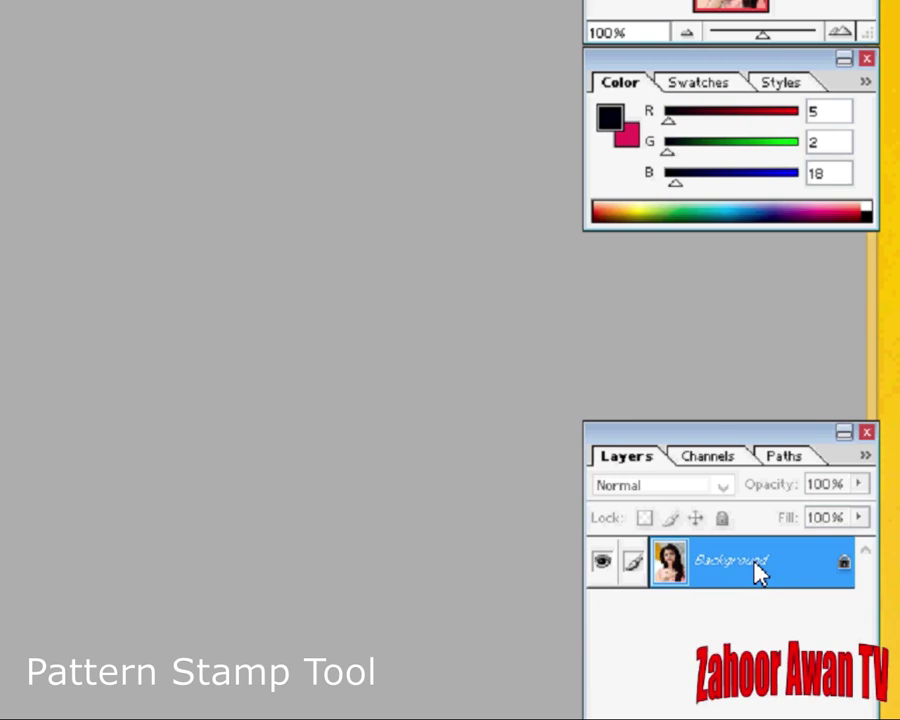
# Step: Duplicate the Background layer as 'Background copy' and keep the copy selected
pyautogui.rightClick(755, 562)
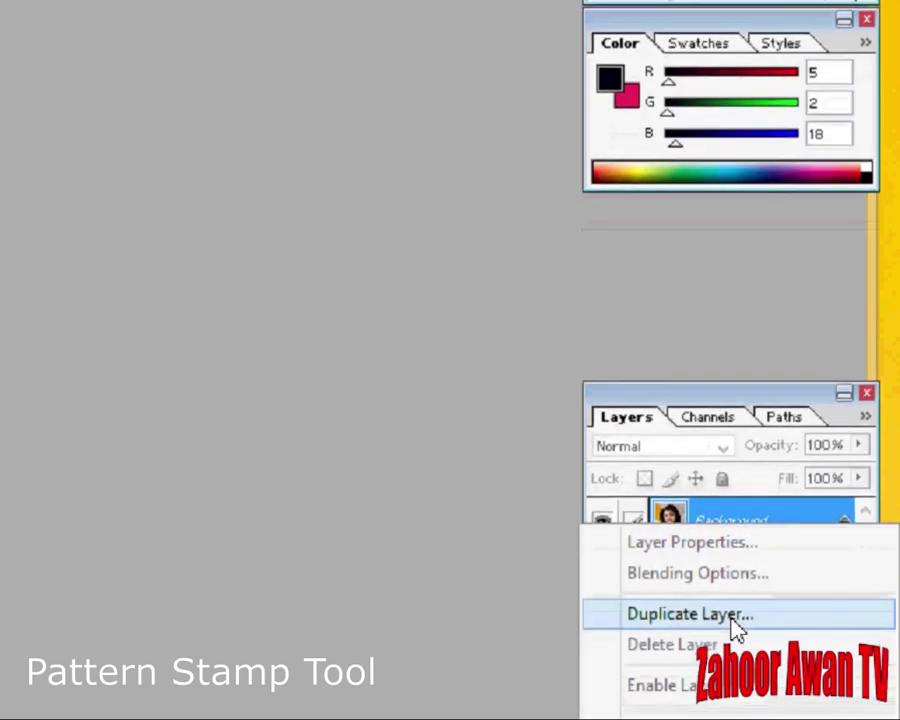
pyautogui.click(735, 632)
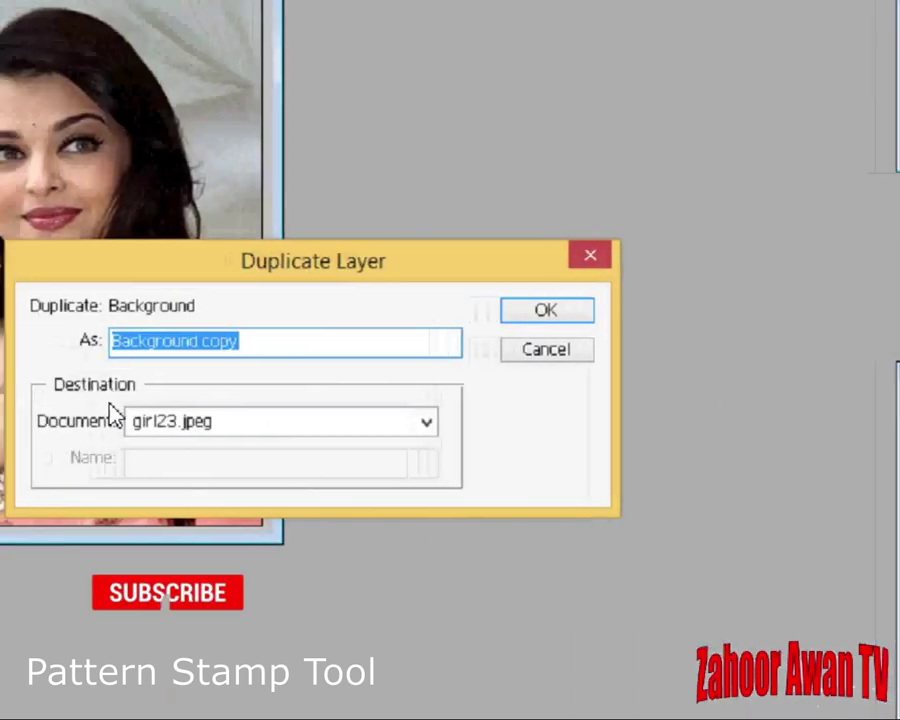
pyautogui.click(517, 318)
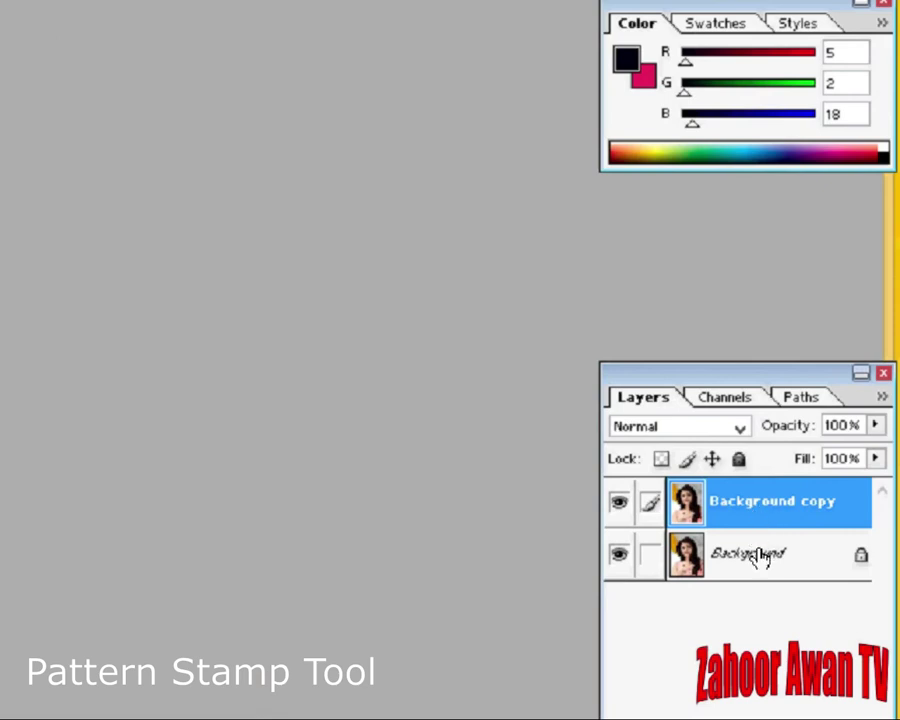
pyautogui.click(758, 556)
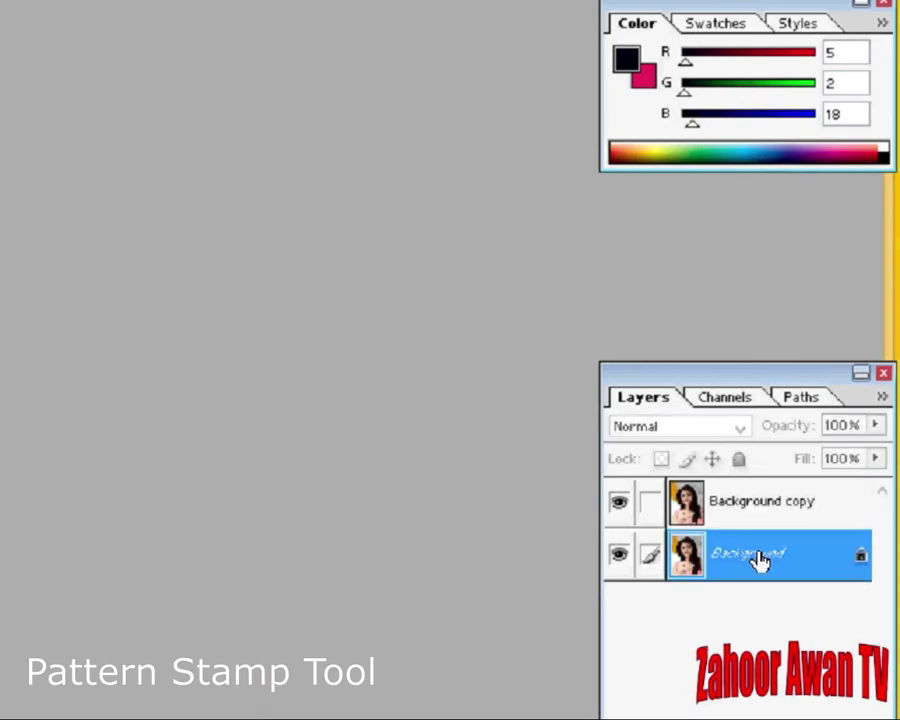
pyautogui.click(758, 515)
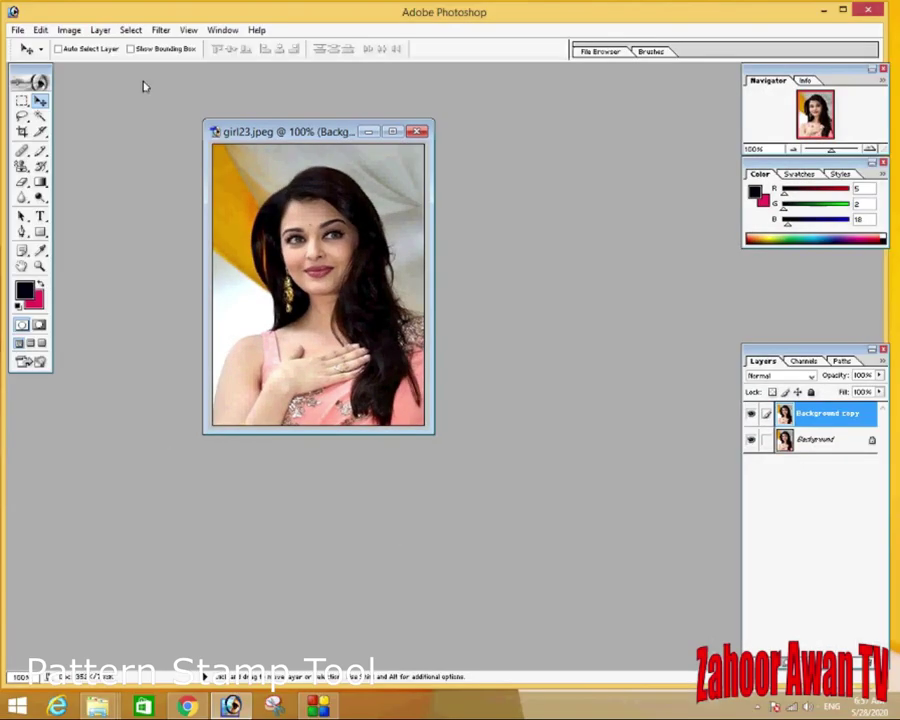
# Step: Stroke the Background copy layer with a 1 px black, centre-located line
pyautogui.click(41, 31)
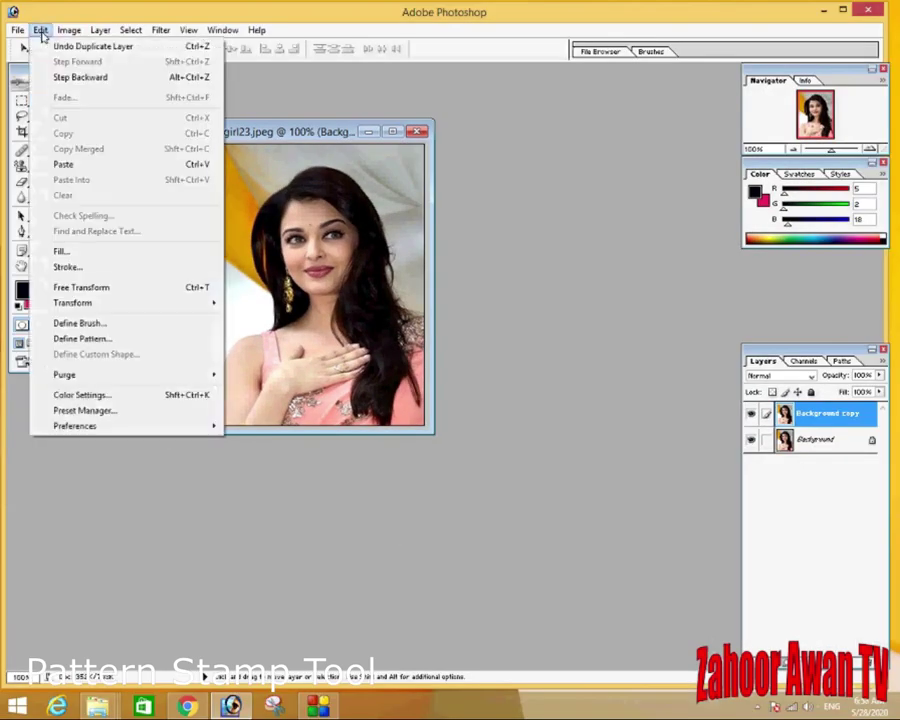
pyautogui.click(66, 267)
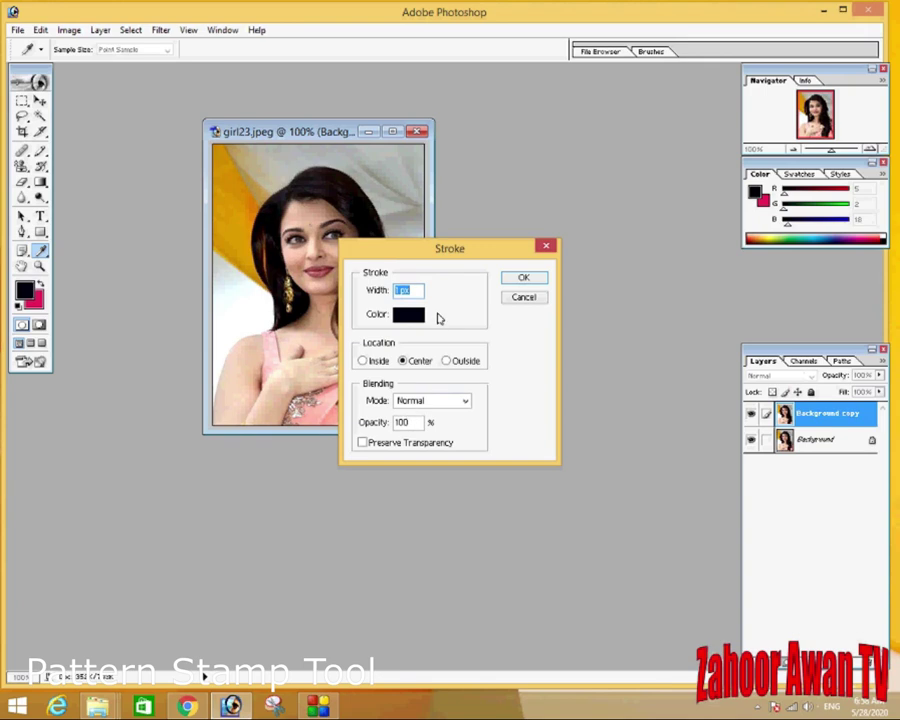
pyautogui.click(525, 279)
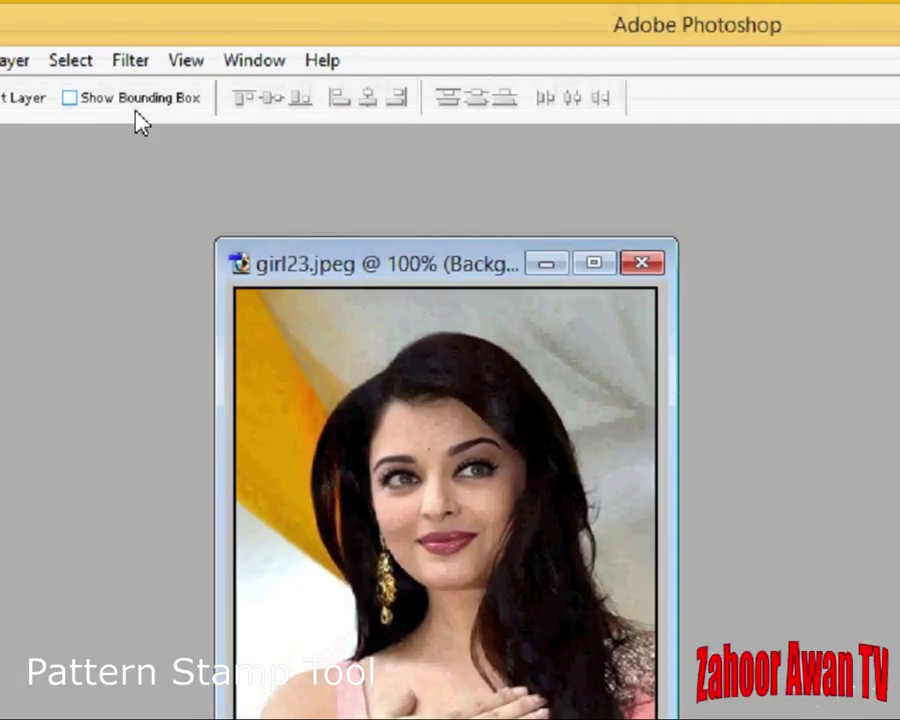
# Step: Scale the Background copy layer inward to 93.7% width and 92.5% height and apply it
pyautogui.click(69, 84)
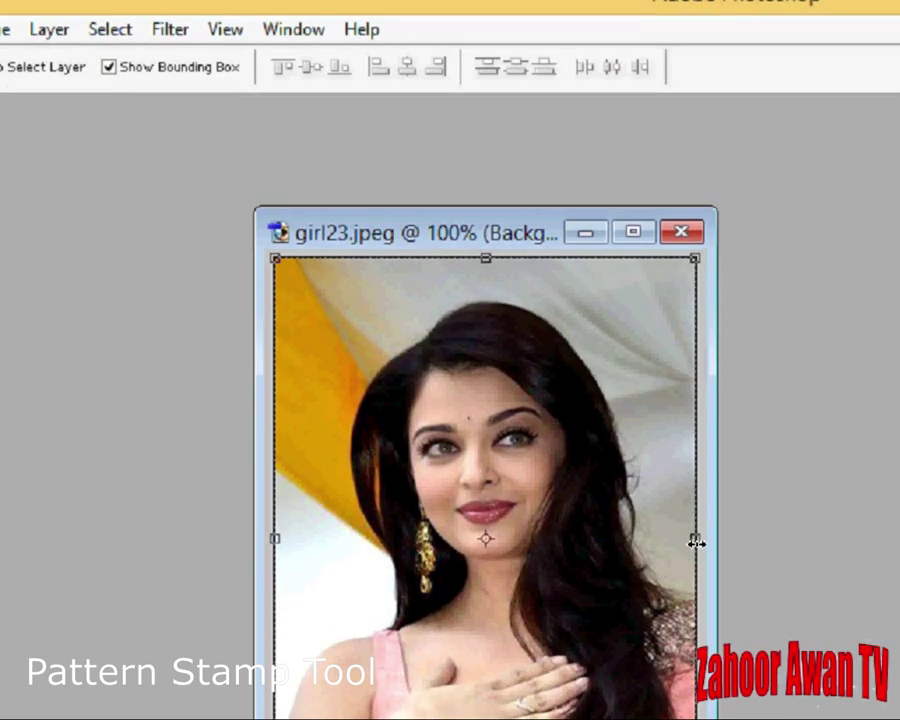
pyautogui.click(696, 542)
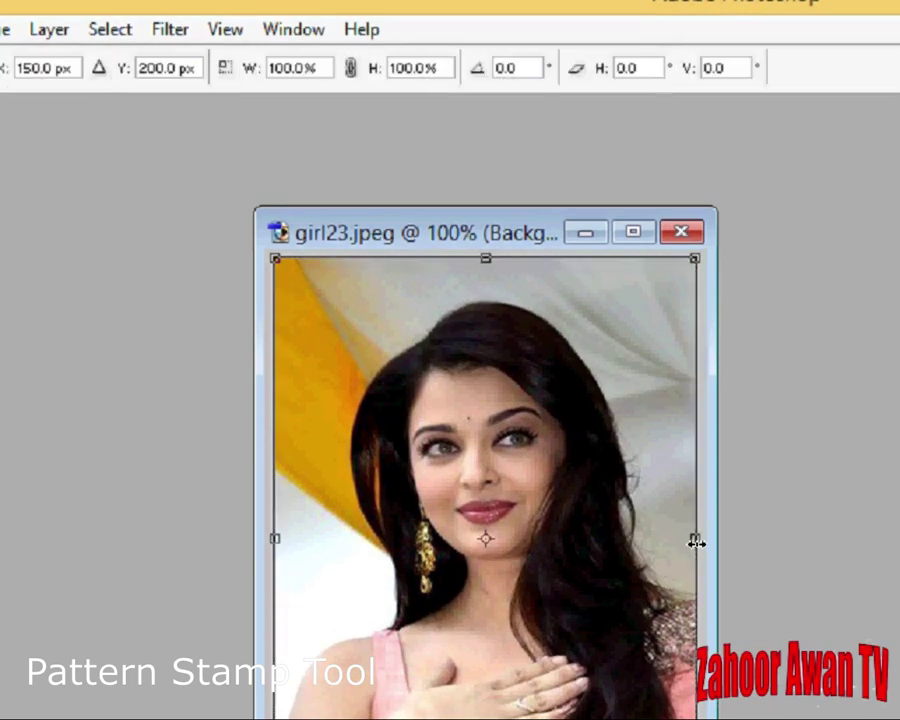
pyautogui.moveTo(691, 540)
pyautogui.mouseDown()
pyautogui.moveTo(675, 537)
pyautogui.moveTo(681, 541)
pyautogui.mouseUp()
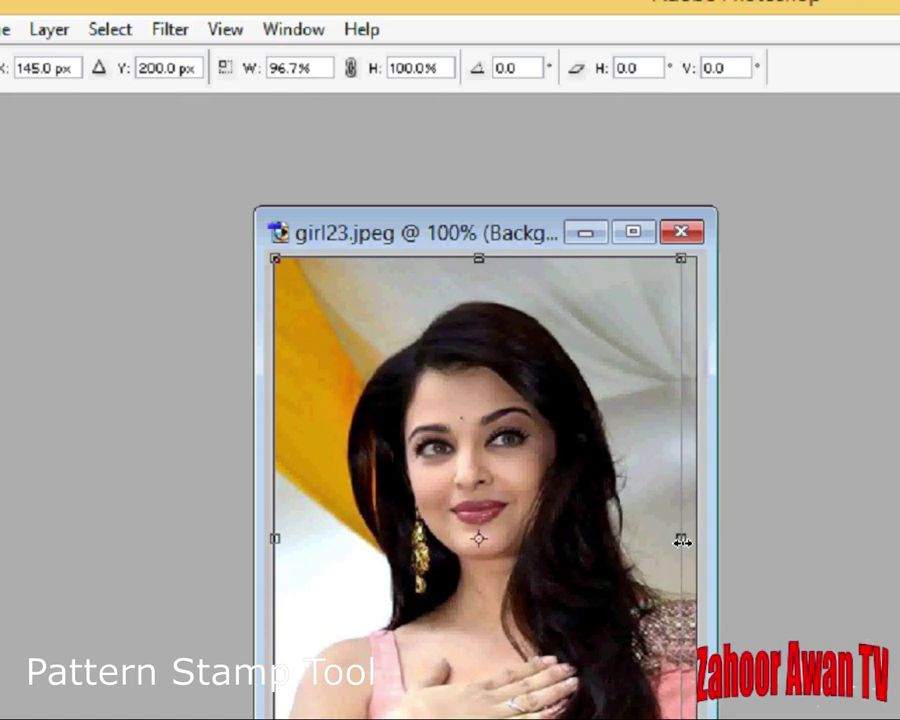
pyautogui.moveTo(276, 537); pyautogui.dragTo(292, 538)
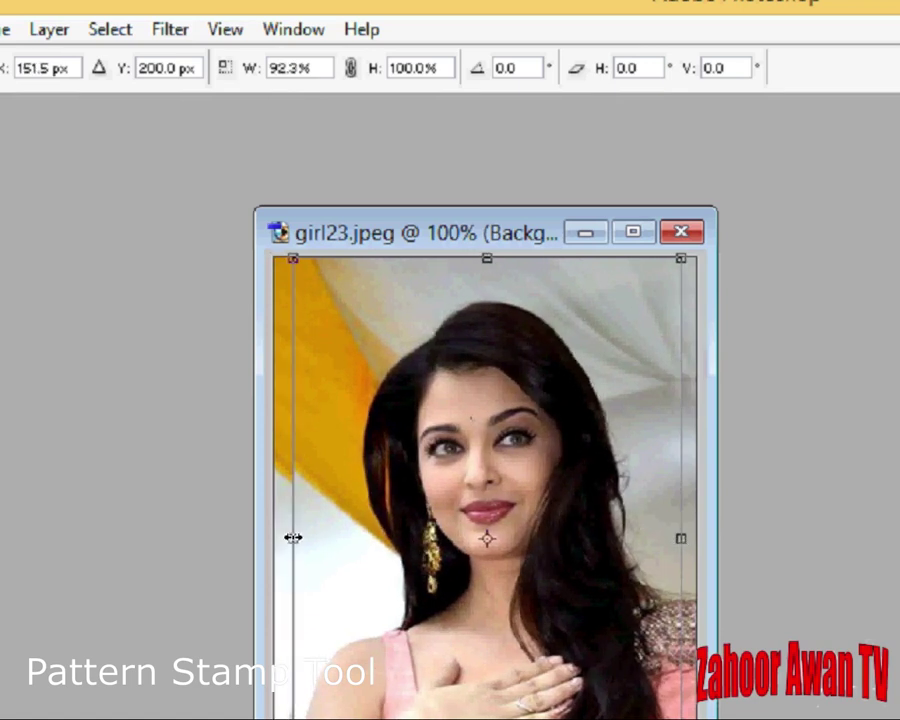
pyautogui.moveTo(490, 268); pyautogui.dragTo(490, 283)
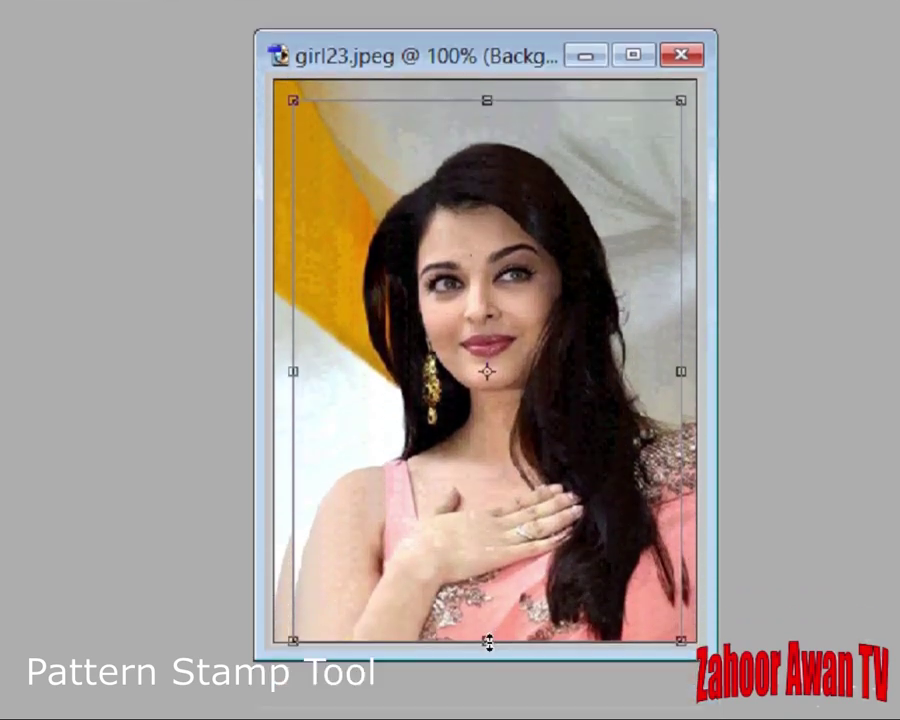
pyautogui.moveTo(488, 643); pyautogui.dragTo(495, 618)
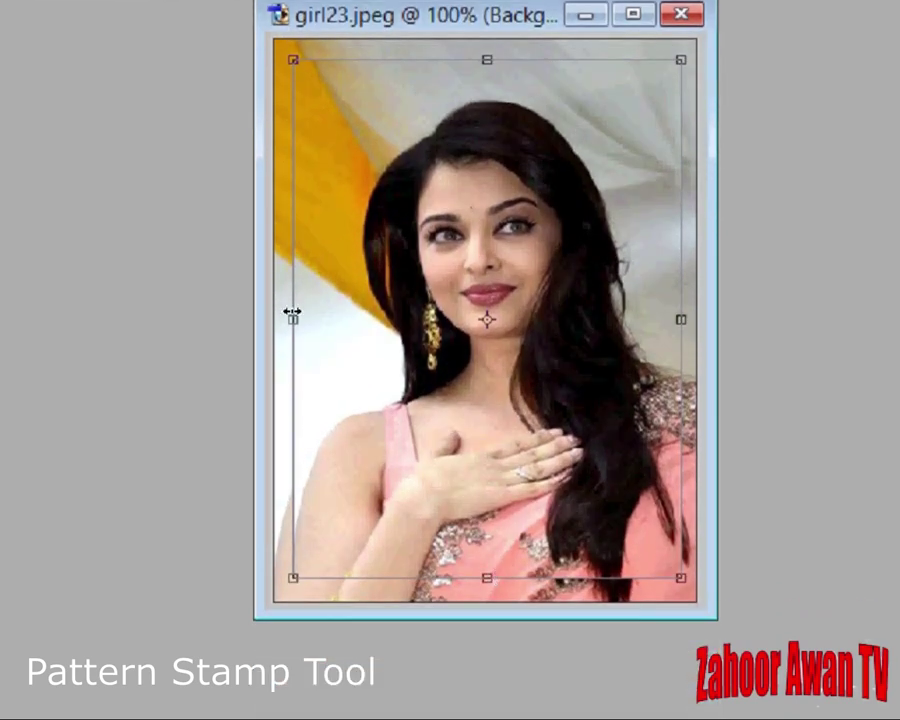
pyautogui.moveTo(289, 321); pyautogui.dragTo(288, 322)
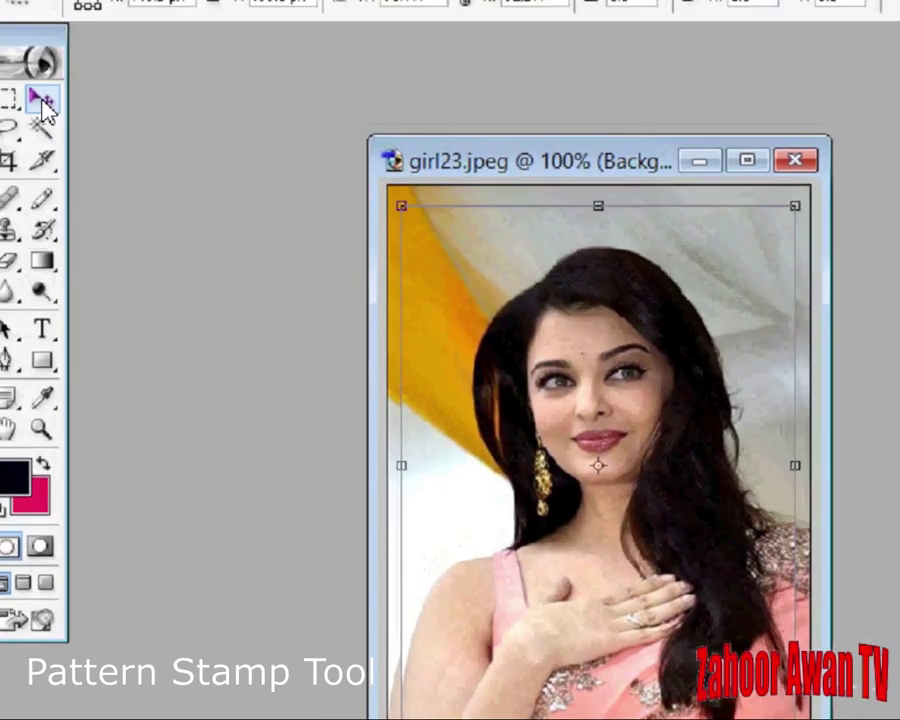
pyautogui.click(50, 112)
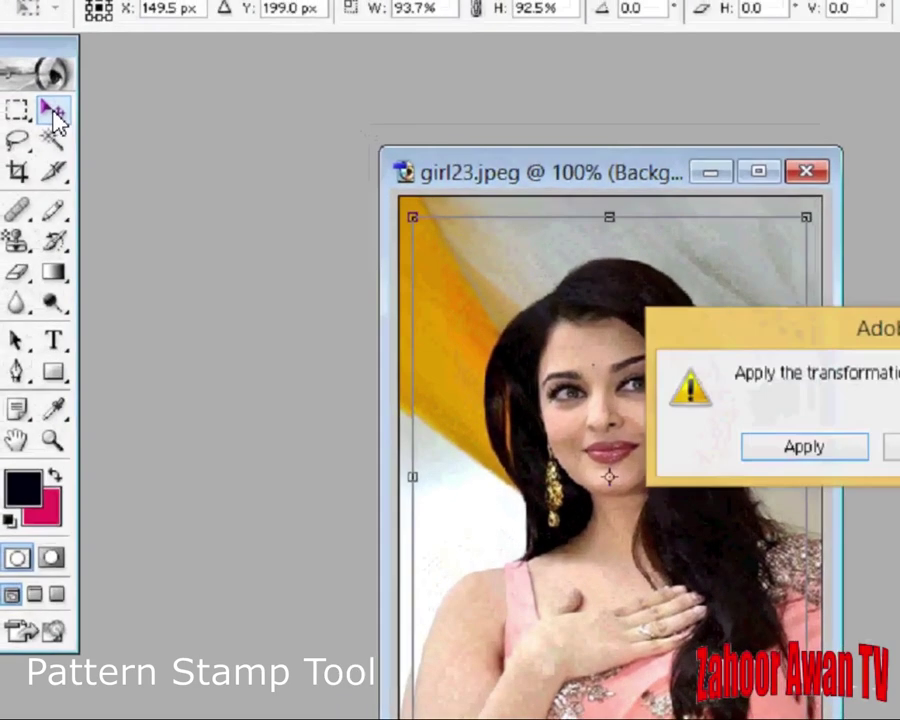
pyautogui.click(766, 458)
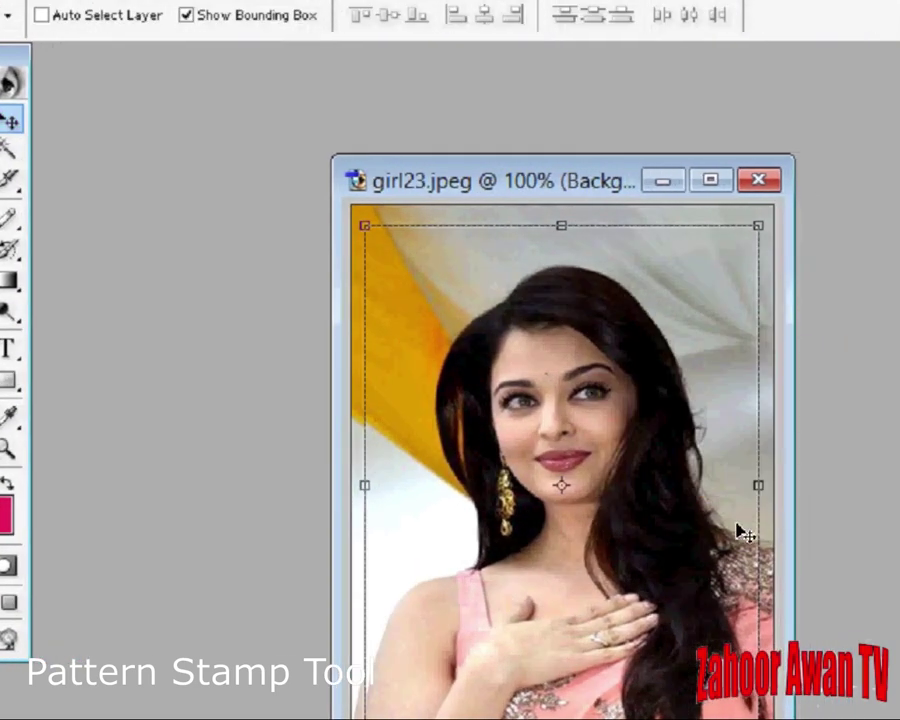
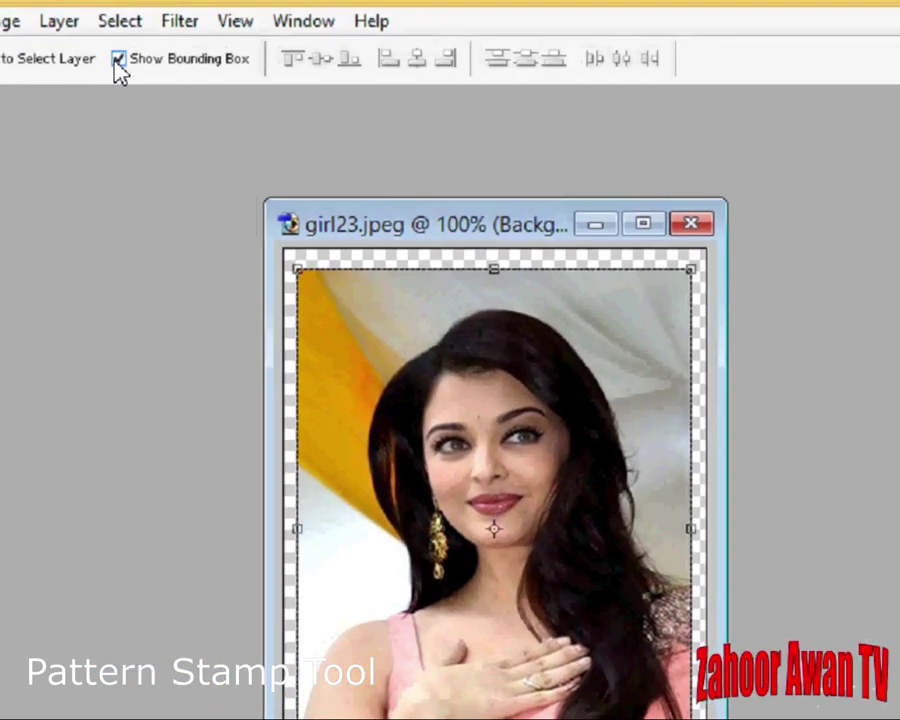
# Step: Hide the bounding box and define the whole portrait as a pattern named girl23.jpeg
pyautogui.click(119, 59)
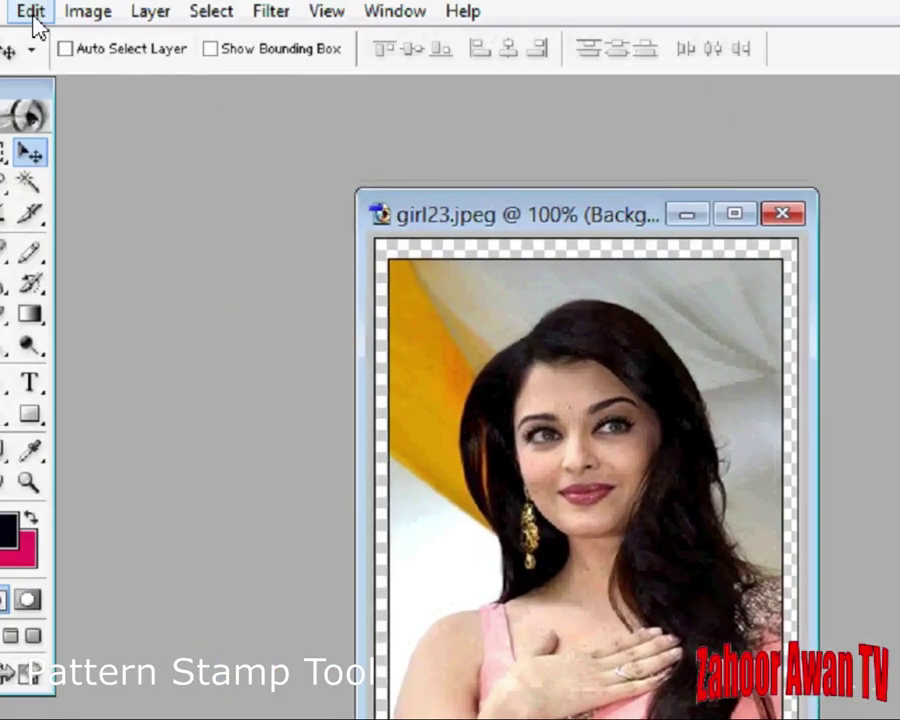
pyautogui.click(33, 11)
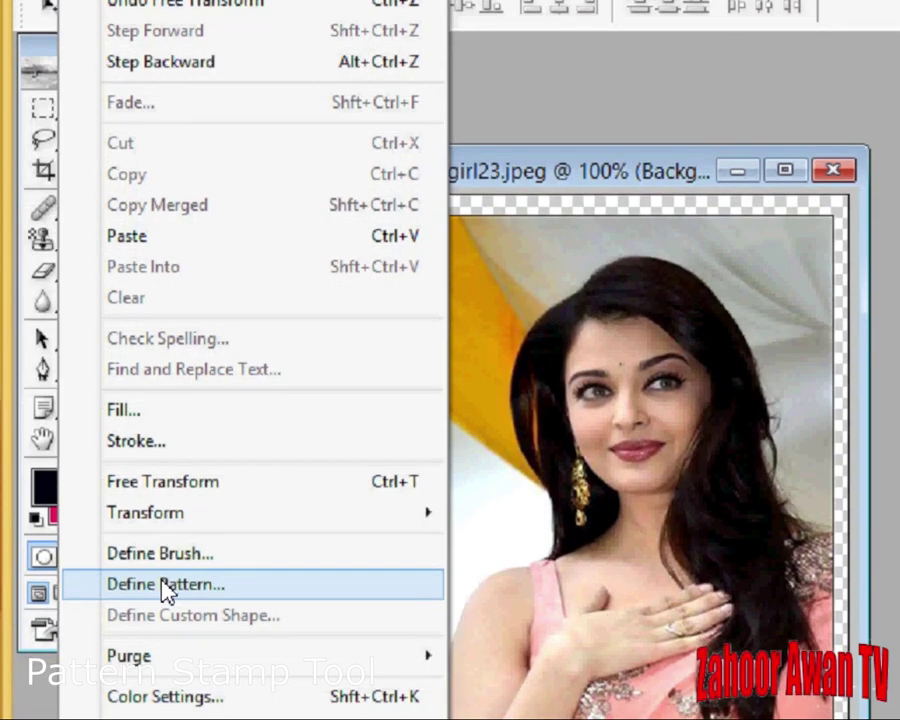
pyautogui.click(165, 588)
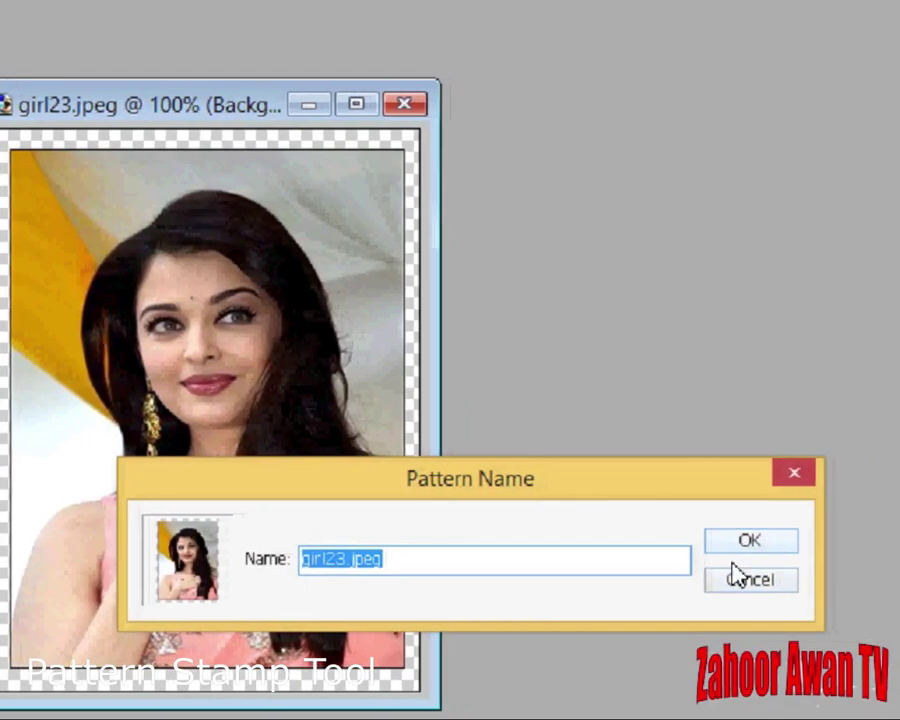
pyautogui.click(746, 544)
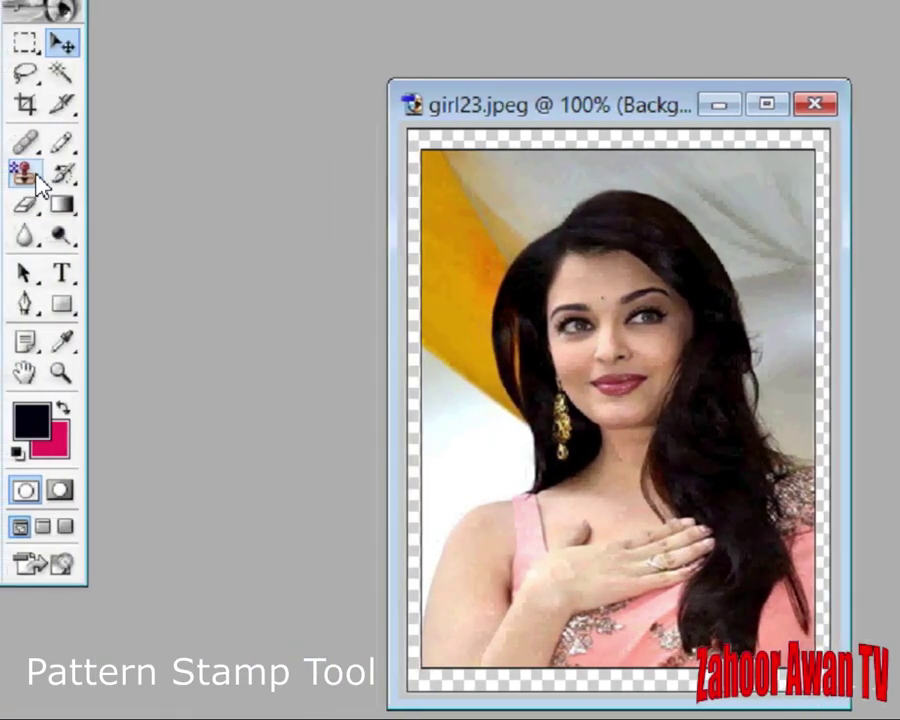
# Step: Select the Pattern Stamp tool and set the girl23 portrait as its pattern
pyautogui.click(45, 175)
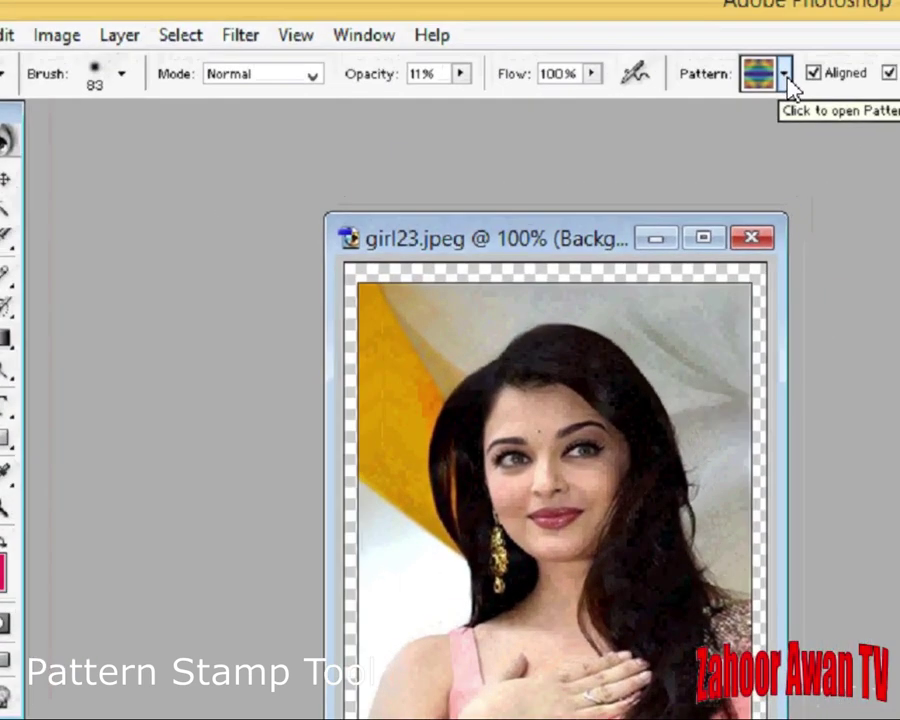
pyautogui.click(786, 78)
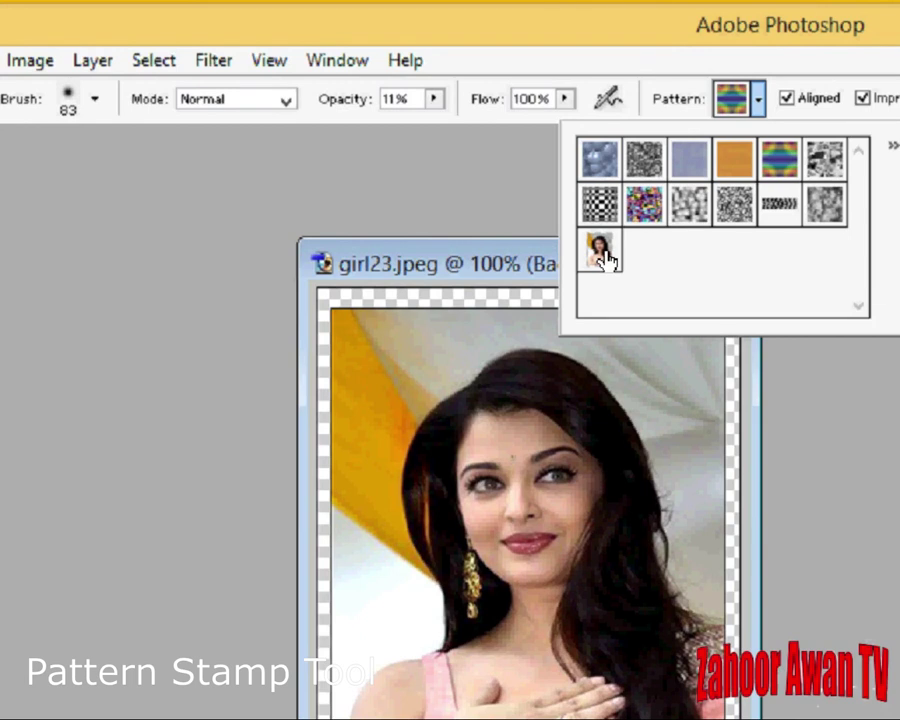
pyautogui.doubleClick(603, 257)
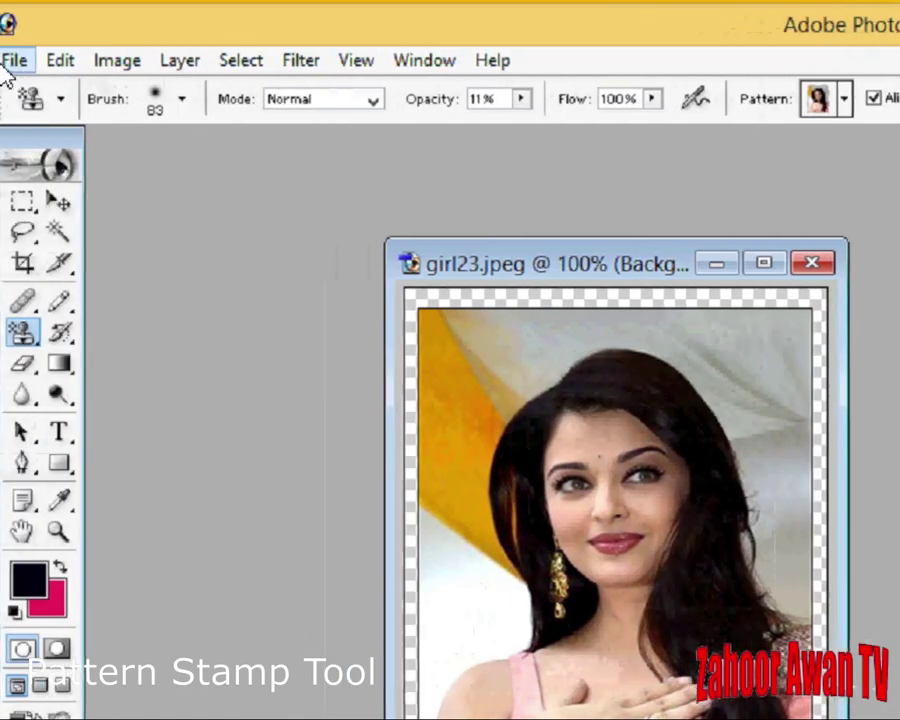
# Step: Create a new document with width 1200, height 800 pixels and resolution 200 pixels/inch
pyautogui.click(14, 59)
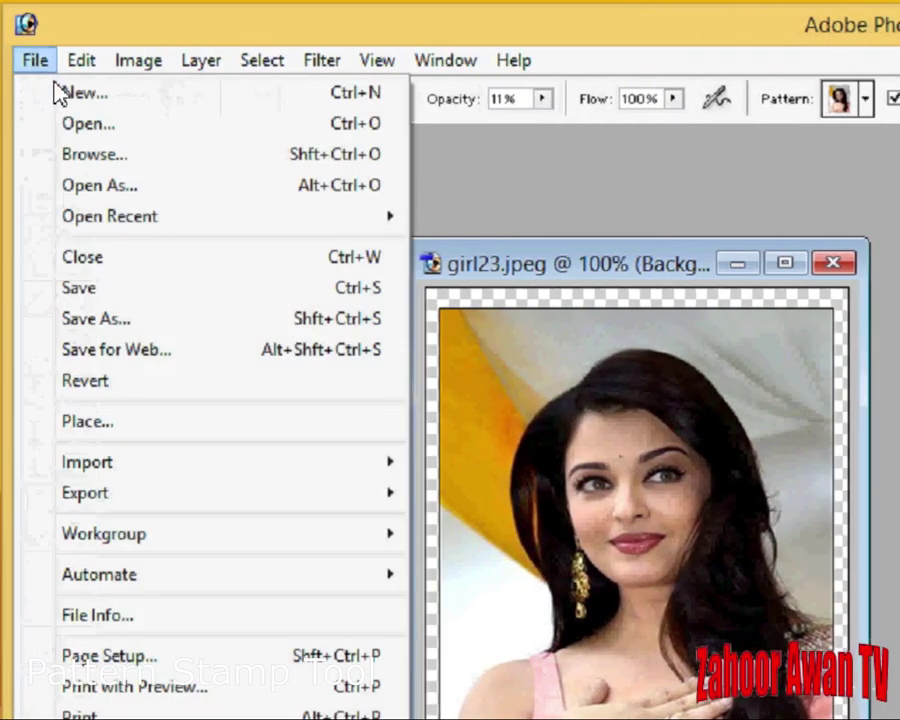
pyautogui.click(62, 93)
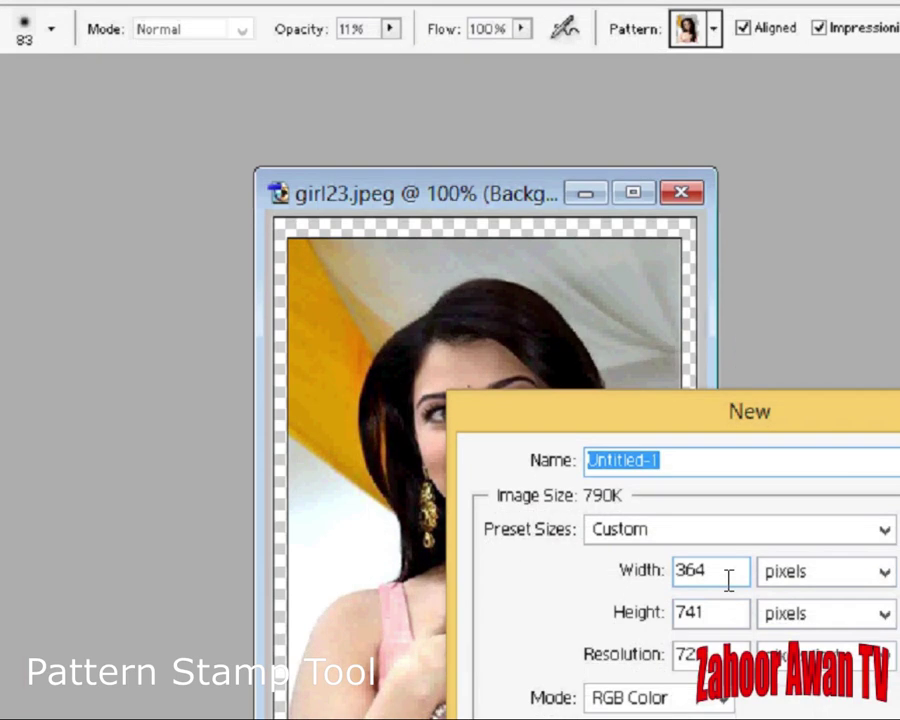
pyautogui.click(729, 578)
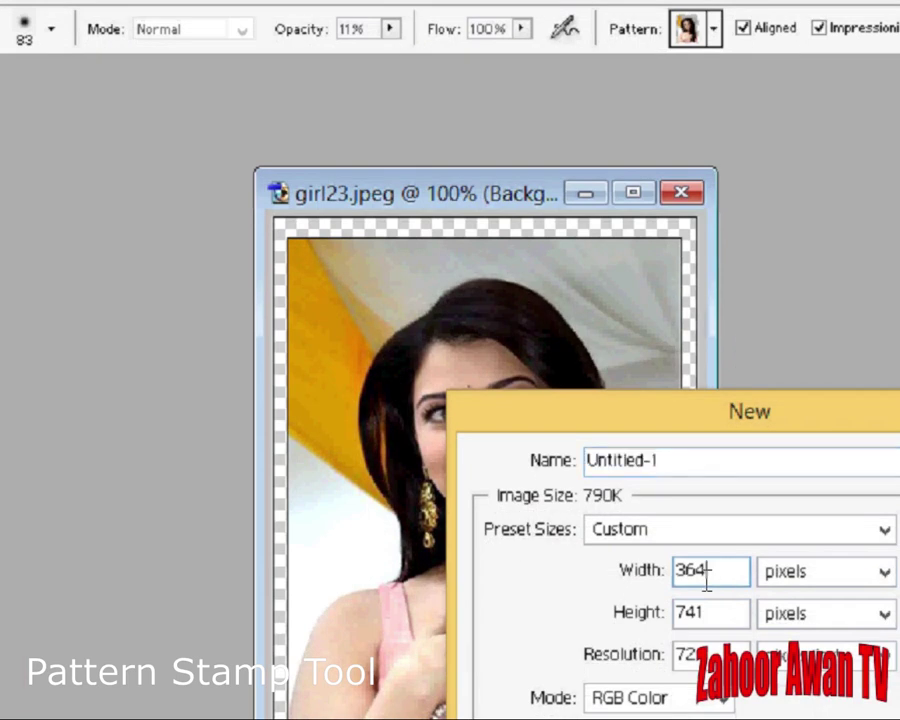
pyautogui.moveTo(728, 570); pyautogui.dragTo(676, 576)
pyautogui.write('1200')
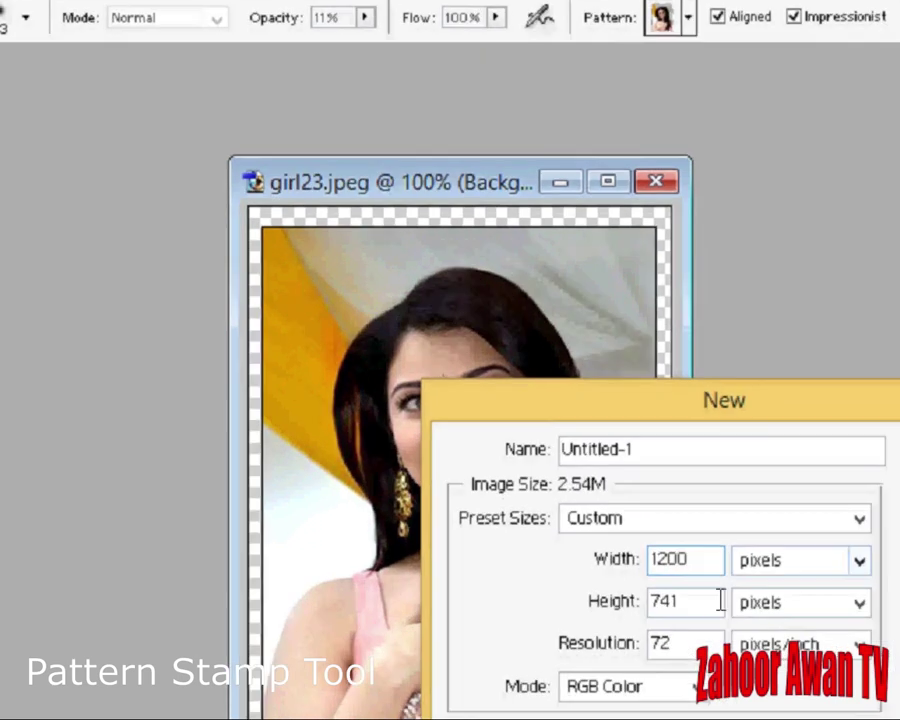
pyautogui.doubleClick(662, 602)
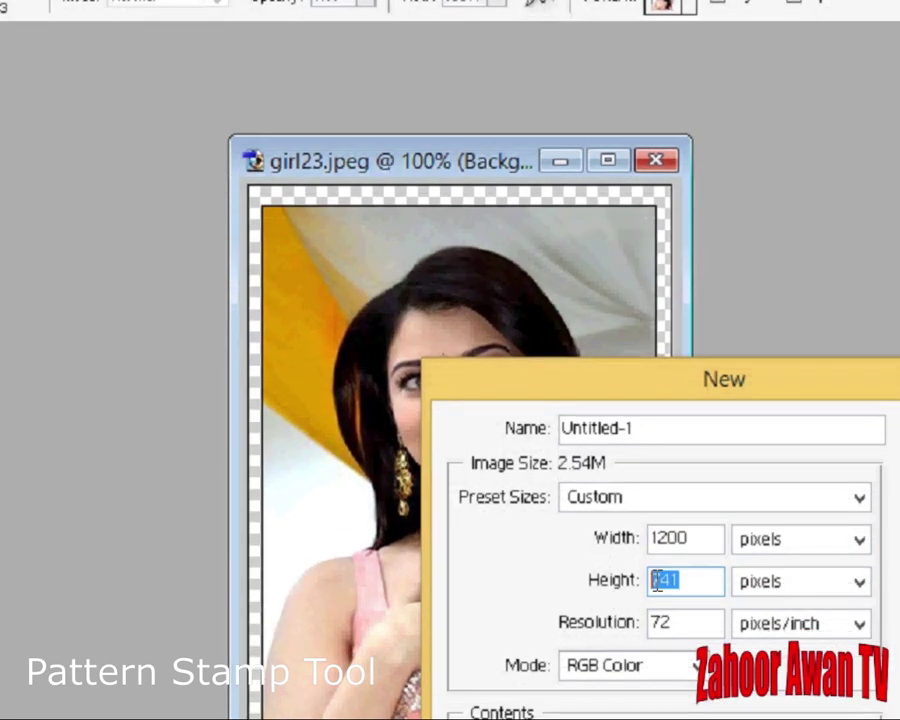
pyautogui.write('800')
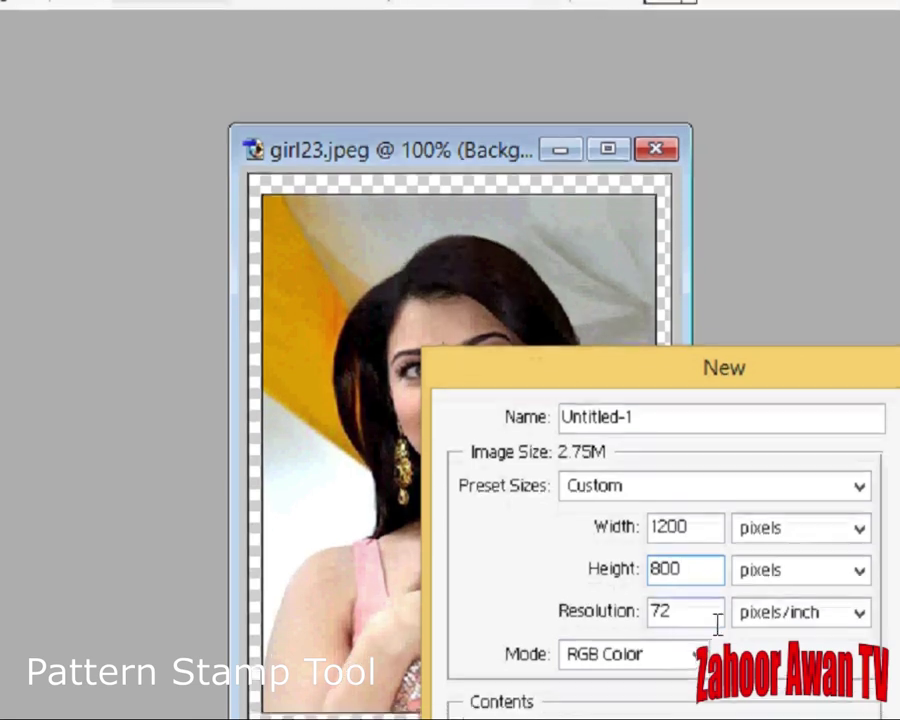
pyautogui.click(693, 632)
pyautogui.doubleClick(651, 604)
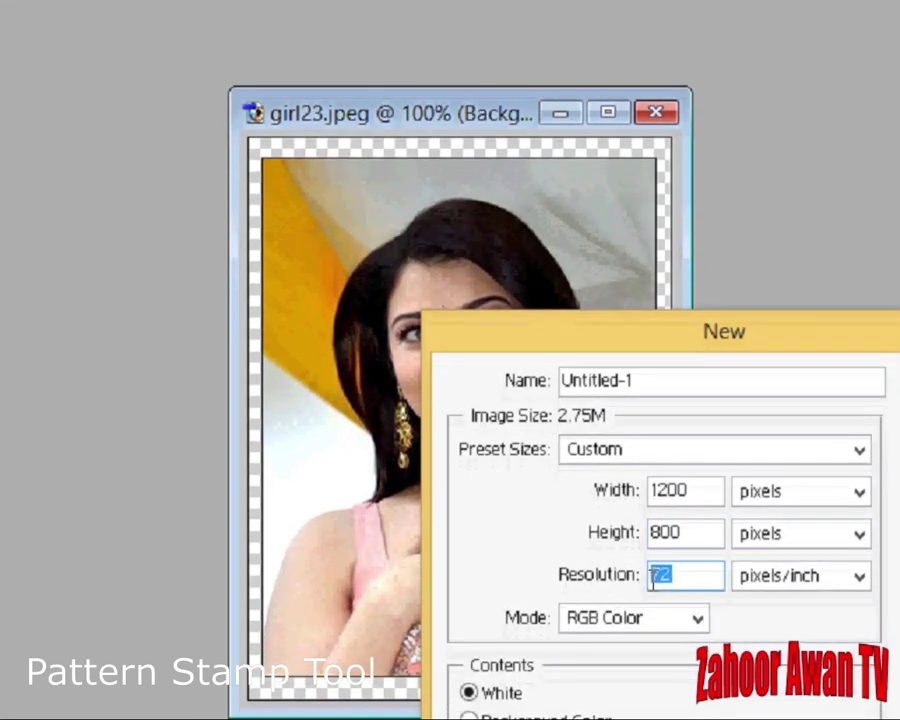
pyautogui.write('200')
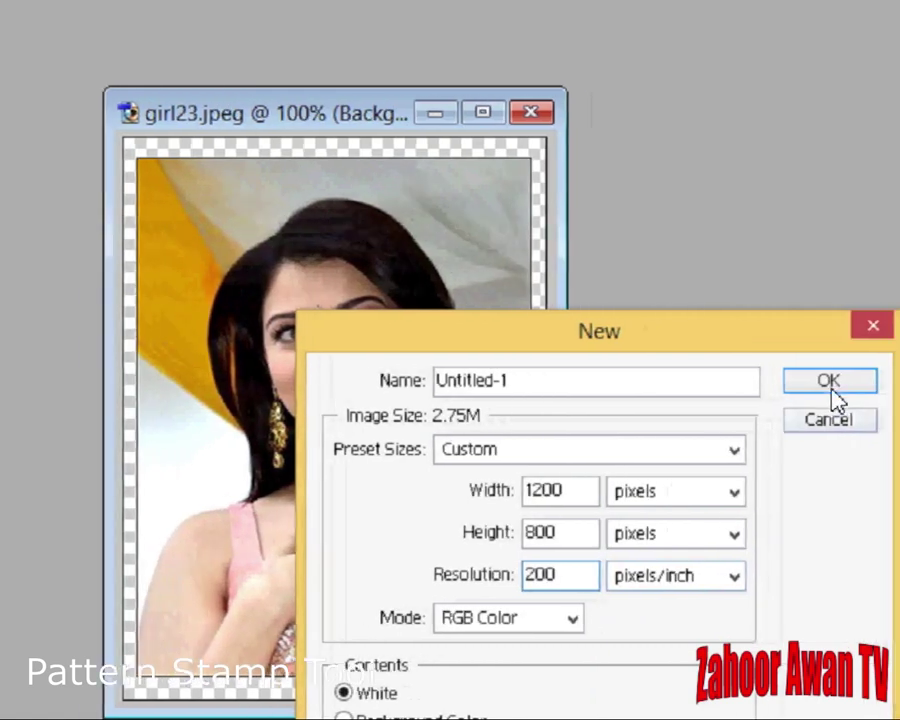
pyautogui.click(899, 378)
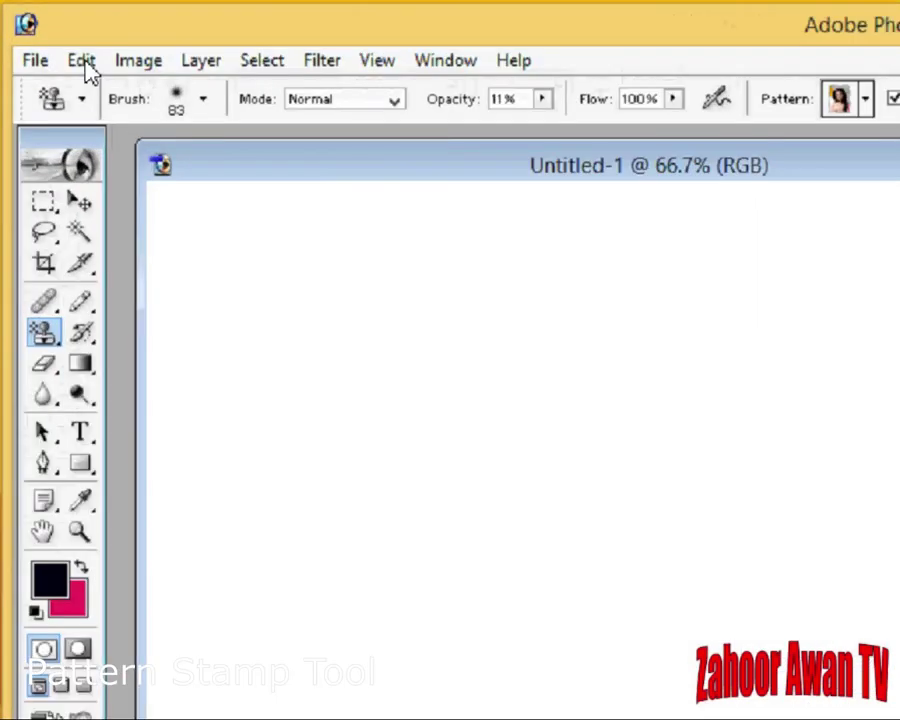
# Step: Fill the Untitled-1 canvas using the girl23 portrait as a custom pattern
pyautogui.click(82, 62)
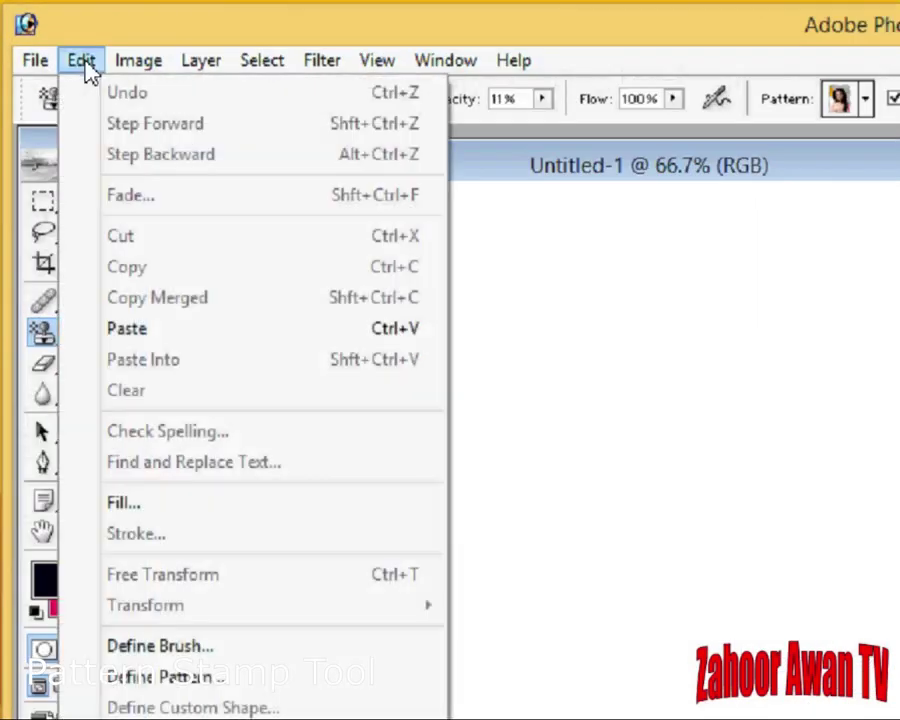
pyautogui.click(170, 515)
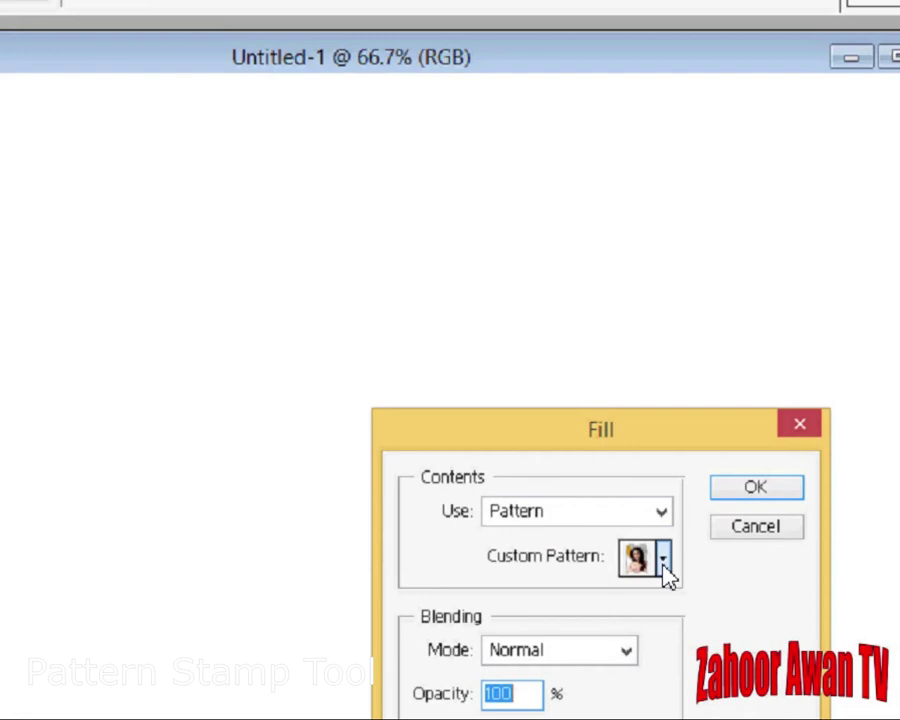
pyautogui.click(664, 562)
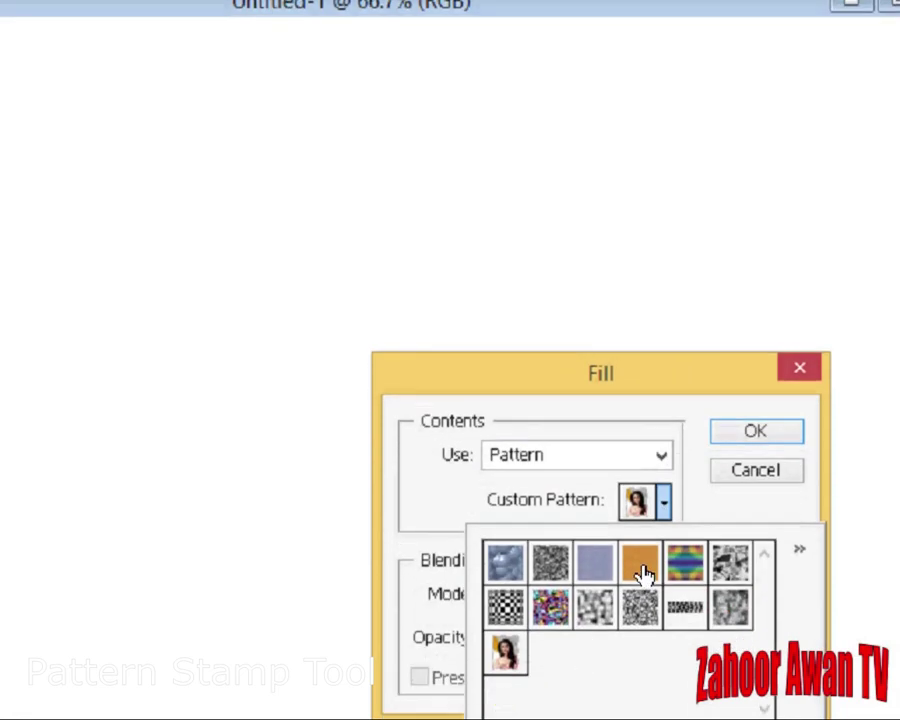
pyautogui.click(507, 607)
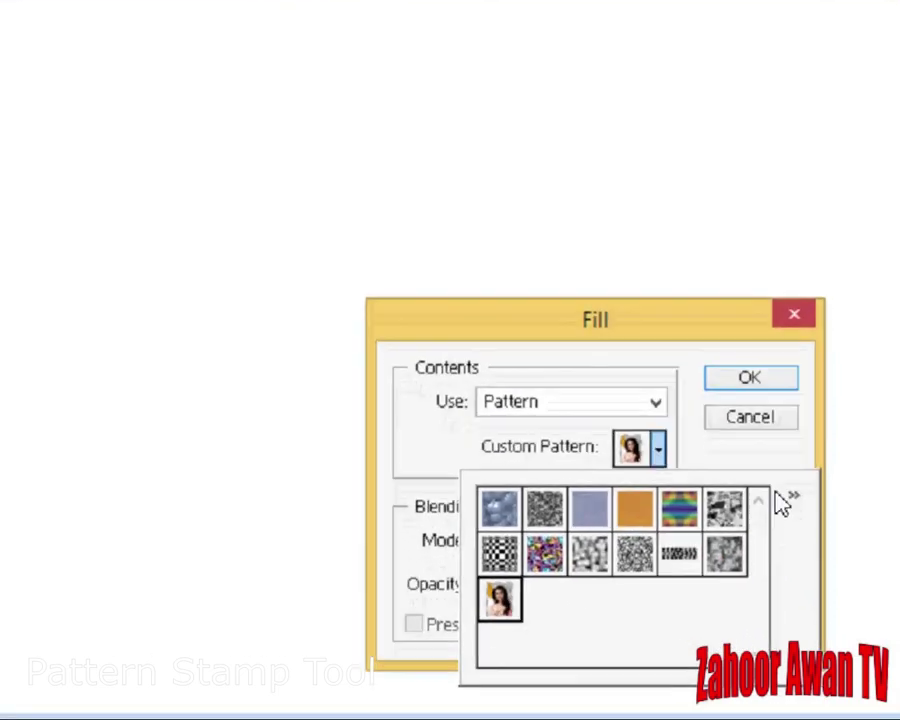
pyautogui.click(759, 385)
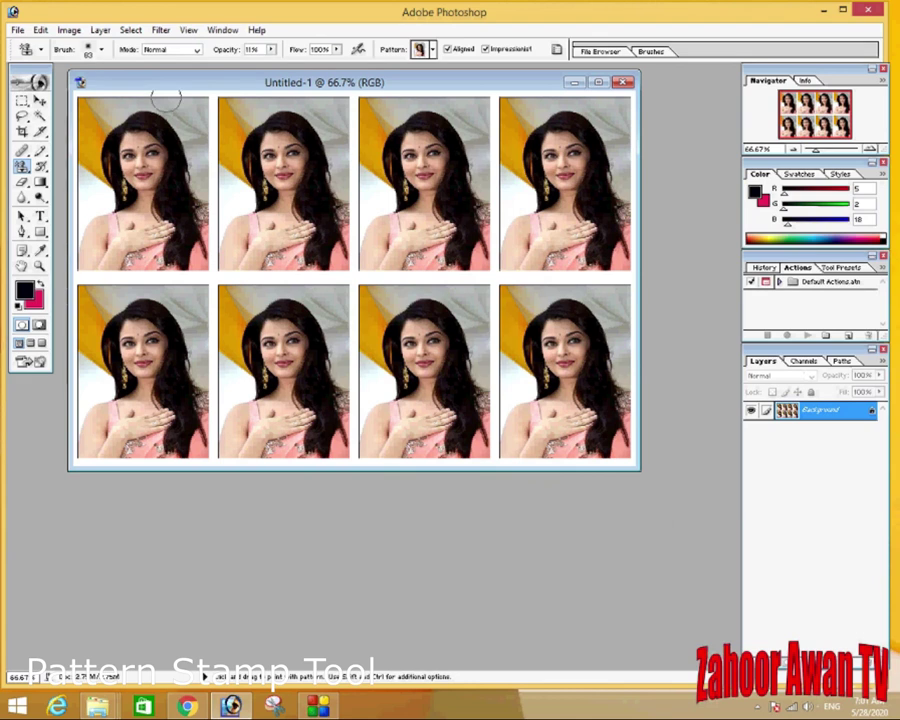
# Step: Save the tiled sheet to the Desktop as photo1.jpg with JPEG quality 12
pyautogui.click(19, 30)
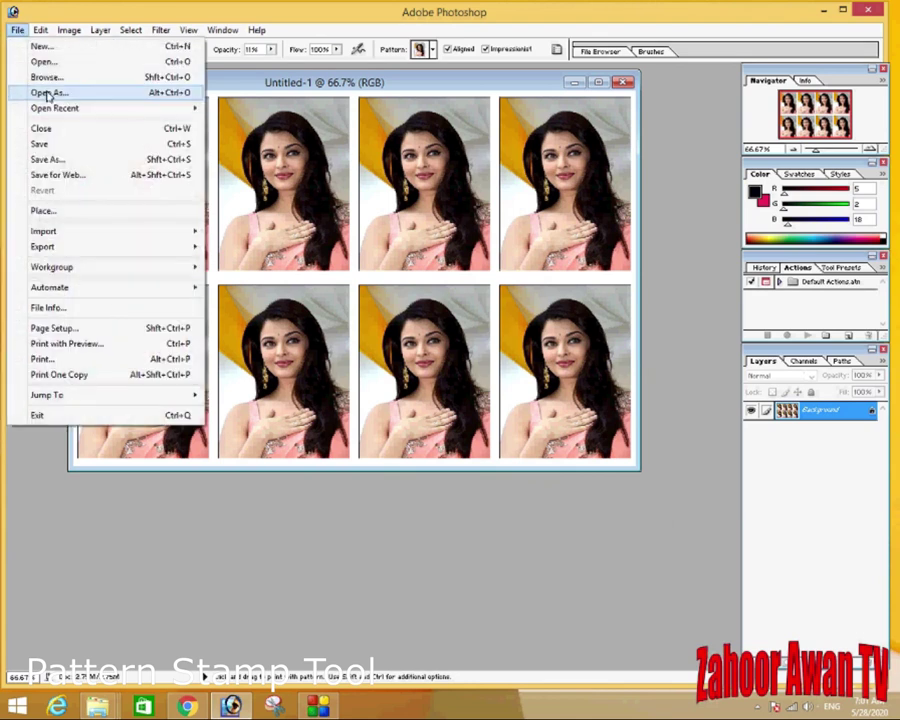
pyautogui.click(50, 159)
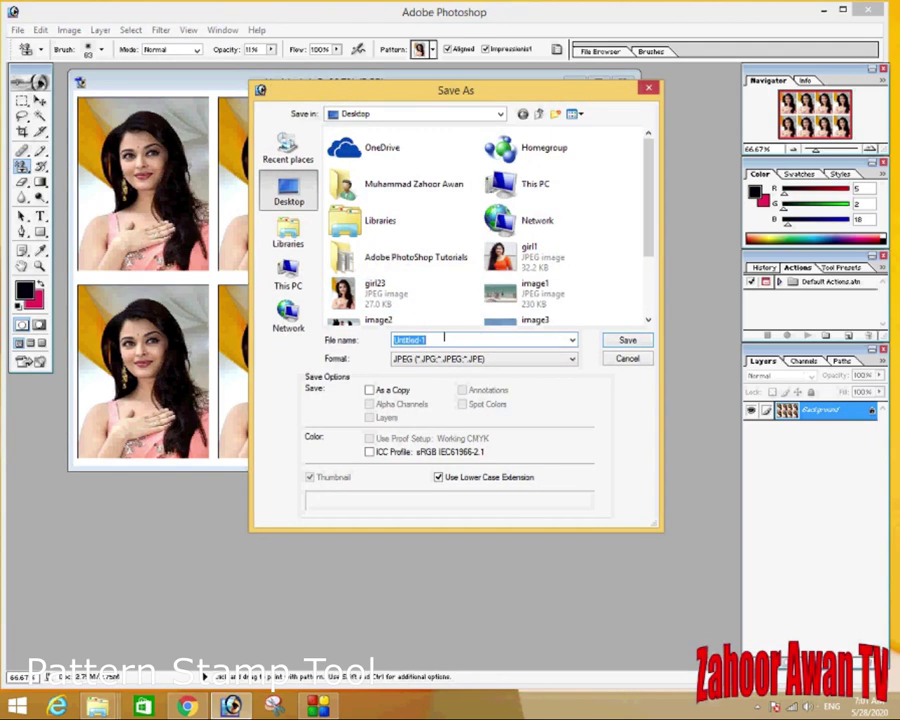
pyautogui.write('phoy')
pyautogui.press('BackSpace')
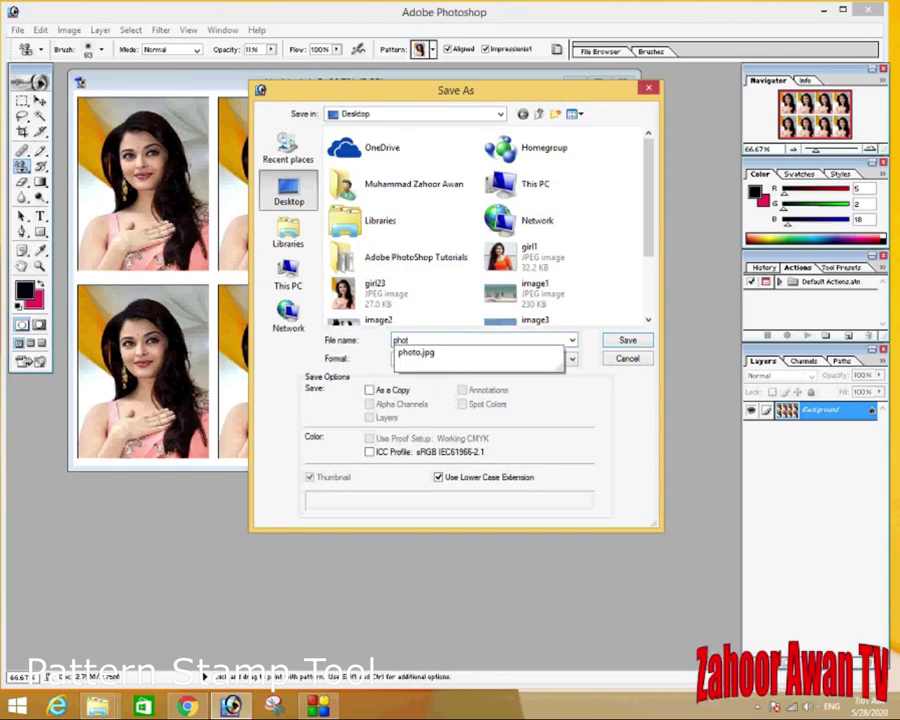
pyautogui.write('to1')
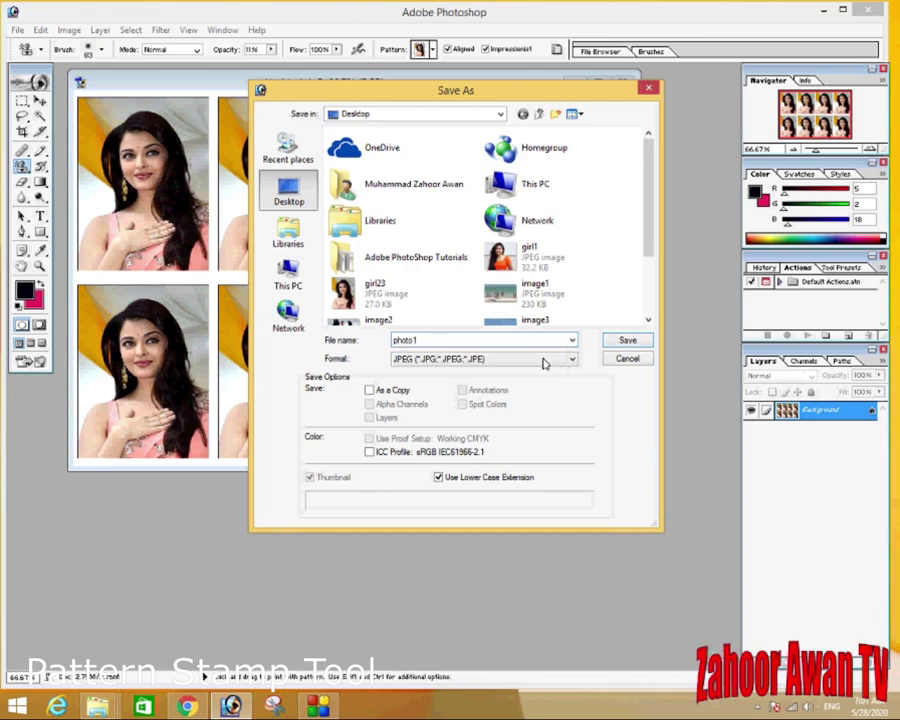
pyautogui.click(628, 341)
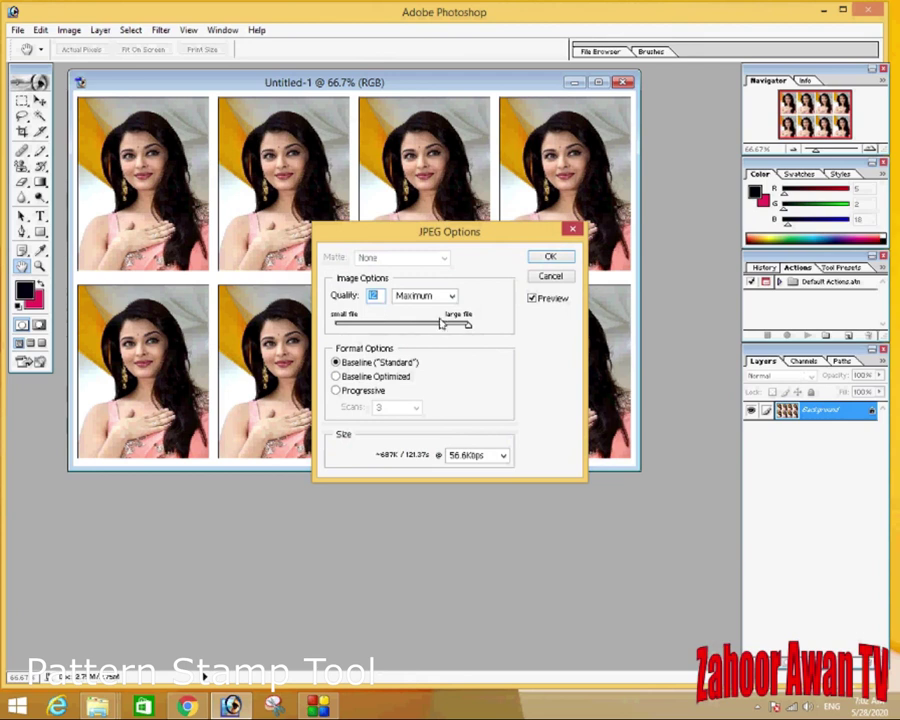
pyautogui.click(544, 259)
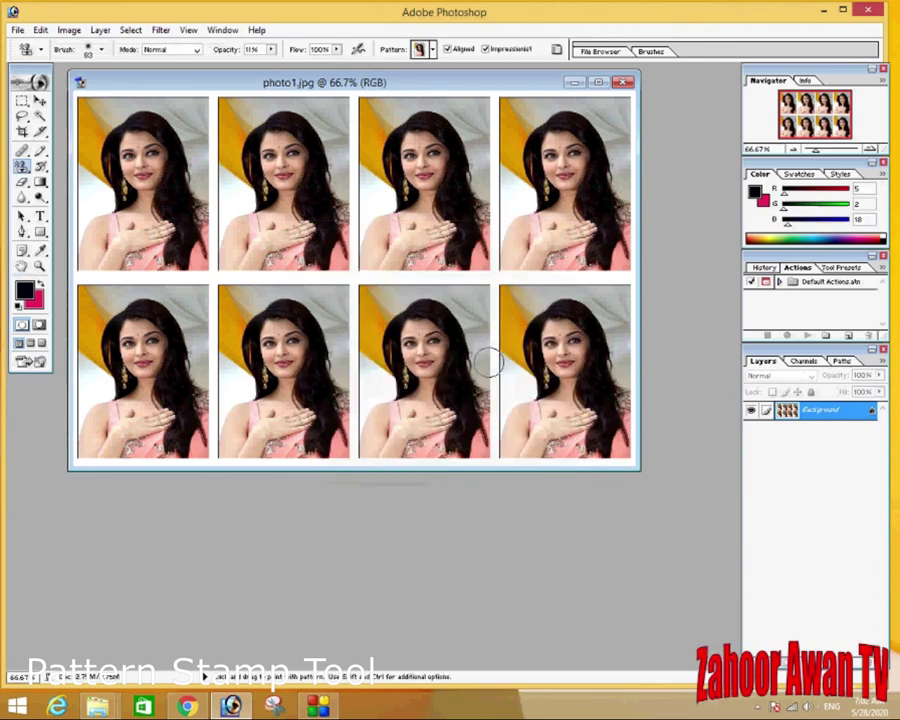
pyautogui.press('v')
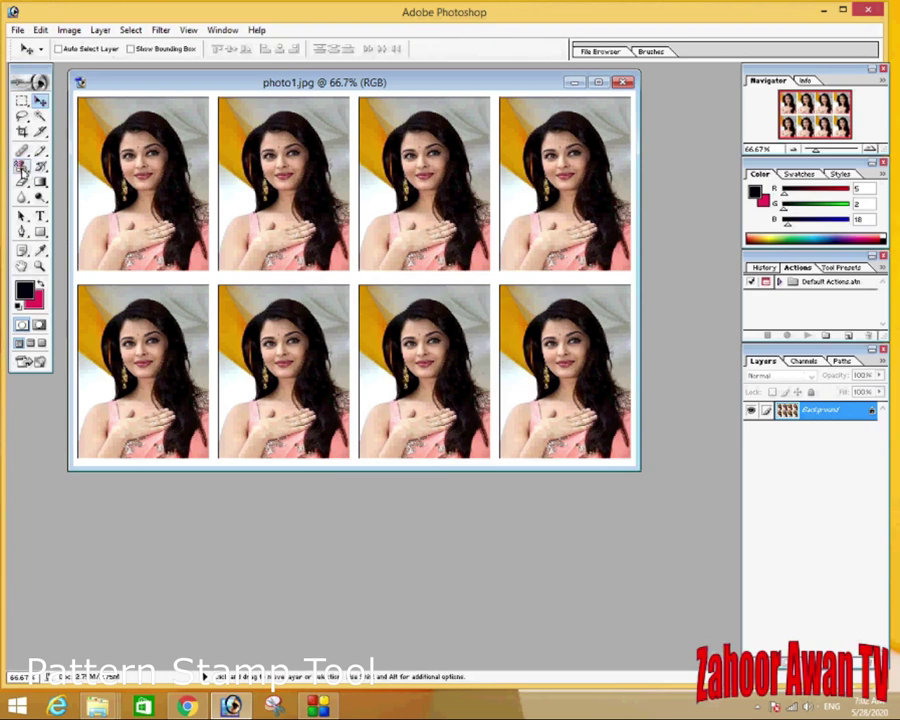
# Step: Restore the Photoshop window showing the girl1.jpg portrait from the taskbar
pyautogui.click(20, 167)
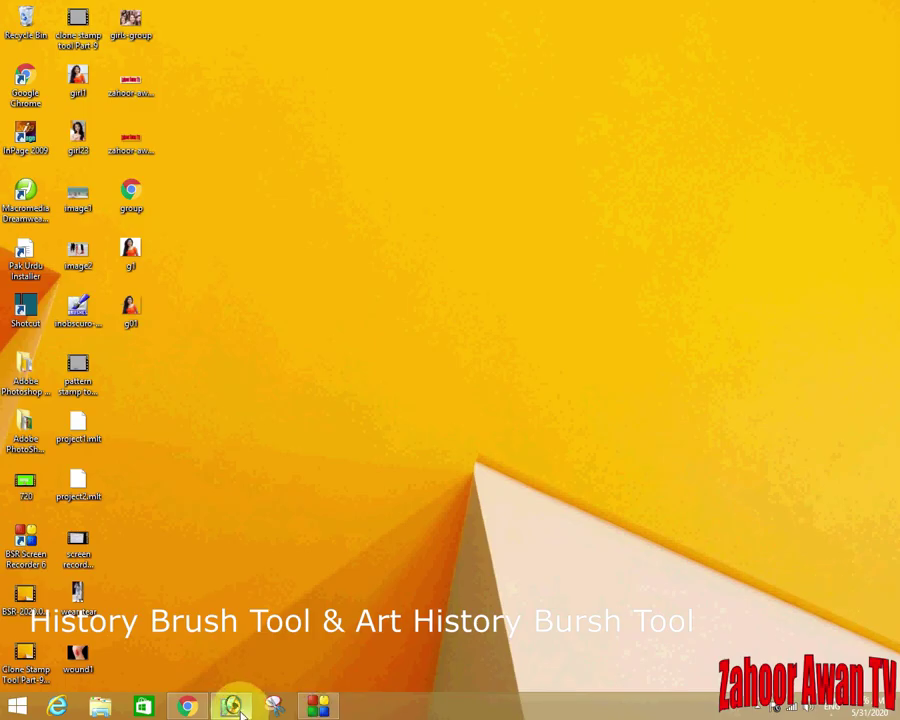
pyautogui.click(233, 705)
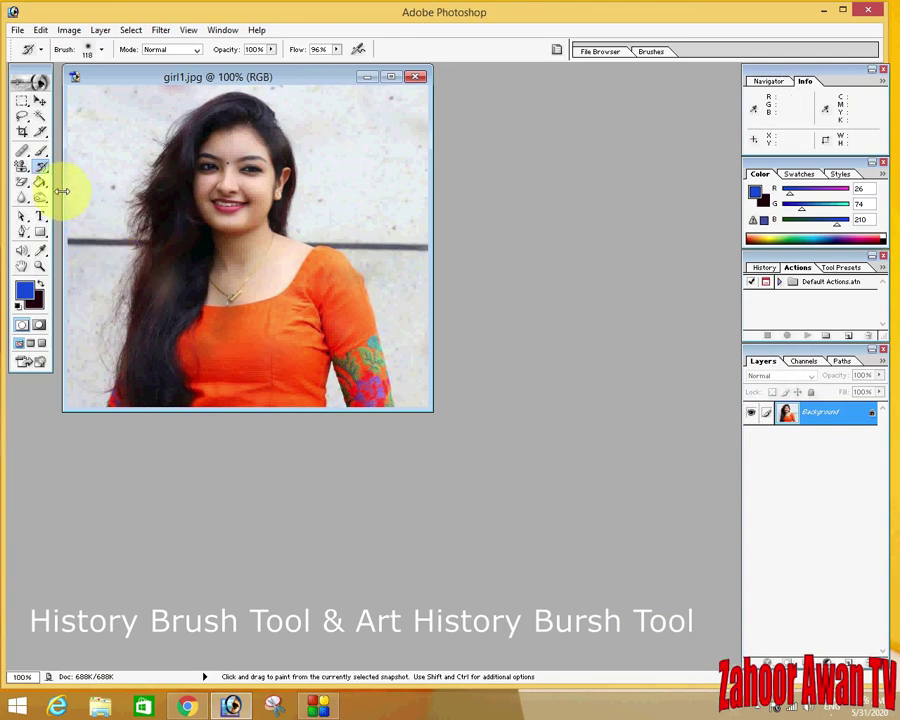
# Step: Brush blue over girl1.jpg's hair and body, then History Brush the original back
pyautogui.click(42, 166)
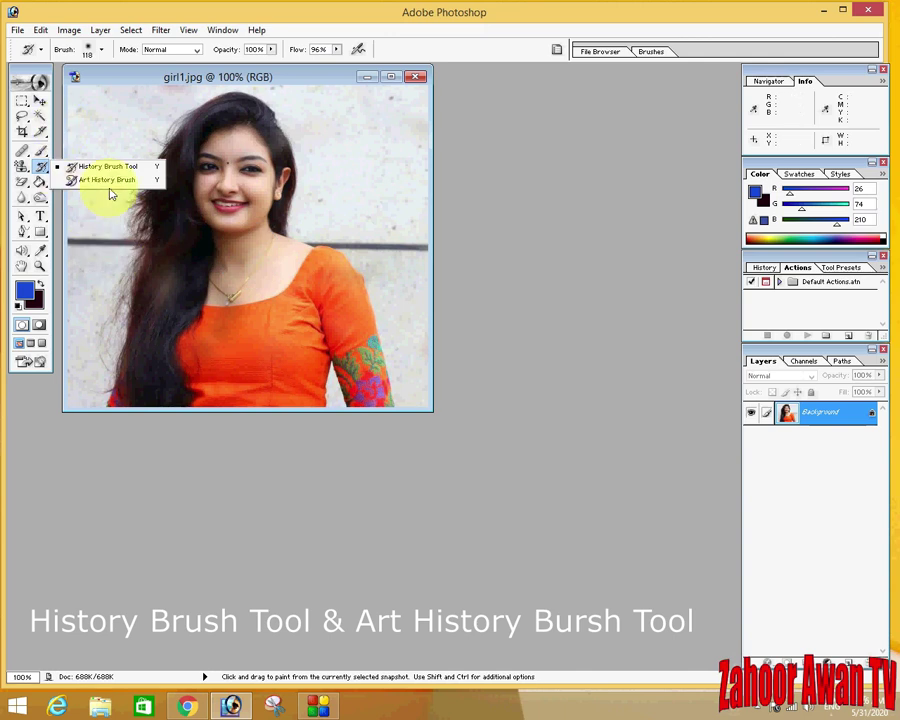
pyautogui.click(114, 230)
pyautogui.click(40, 150)
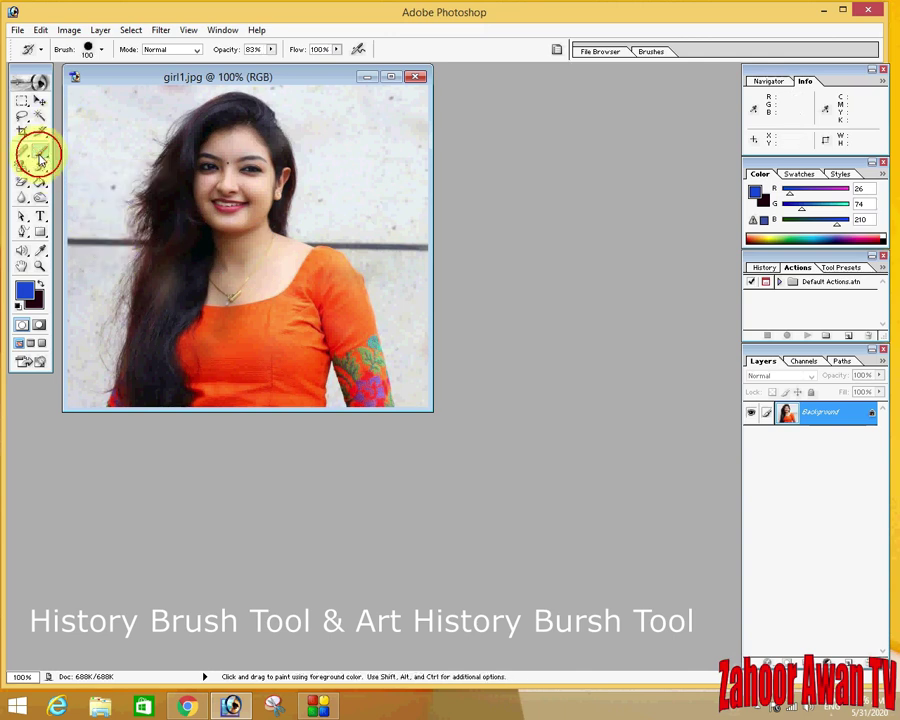
pyautogui.moveTo(129, 177)
pyautogui.mouseDown()
pyautogui.moveTo(146, 230)
pyautogui.moveTo(233, 303)
pyautogui.moveTo(272, 265)
pyautogui.moveTo(209, 180)
pyautogui.moveTo(189, 207)
pyautogui.moveTo(305, 265)
pyautogui.moveTo(348, 190)
pyautogui.moveTo(191, 157)
pyautogui.moveTo(216, 225)
pyautogui.moveTo(281, 130)
pyautogui.moveTo(146, 127)
pyautogui.moveTo(164, 224)
pyautogui.moveTo(369, 392)
pyautogui.moveTo(237, 378)
pyautogui.moveTo(173, 355)
pyautogui.moveTo(272, 350)
pyautogui.moveTo(212, 360)
pyautogui.moveTo(130, 318)
pyautogui.moveTo(138, 298)
pyautogui.moveTo(112, 373)
pyautogui.moveTo(290, 387)
pyautogui.moveTo(385, 350)
pyautogui.moveTo(317, 301)
pyautogui.moveTo(333, 347)
pyautogui.moveTo(359, 260)
pyautogui.moveTo(330, 292)
pyautogui.moveTo(231, 211)
pyautogui.moveTo(307, 215)
pyautogui.moveTo(209, 237)
pyautogui.moveTo(278, 189)
pyautogui.moveTo(264, 297)
pyautogui.mouseUp()
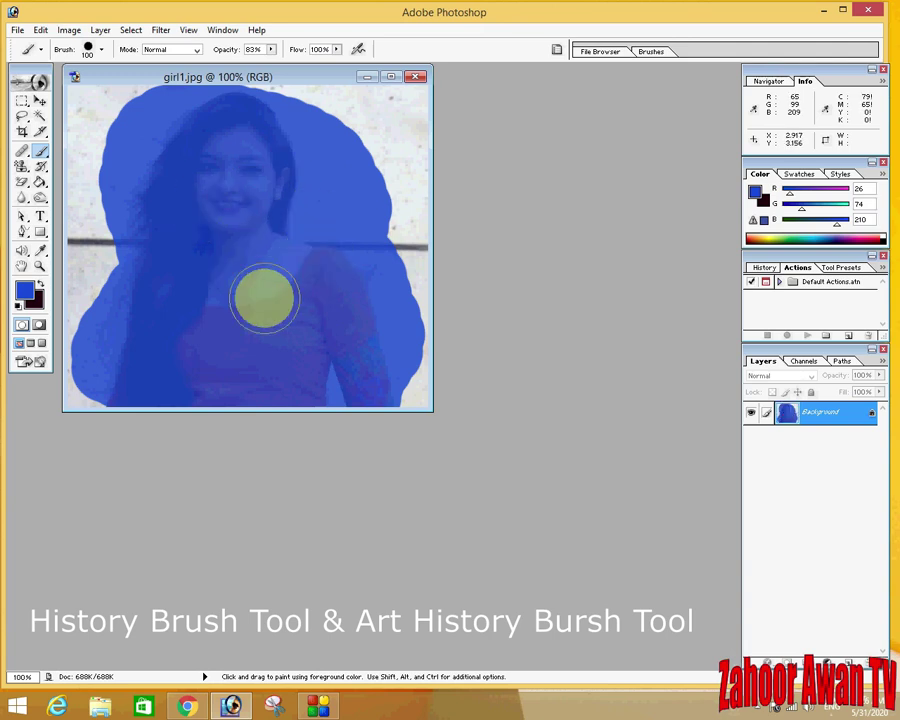
pyautogui.moveTo(40, 166)
pyautogui.mouseDown()
pyautogui.moveTo(84, 177)
pyautogui.moveTo(92, 165)
pyautogui.mouseUp()
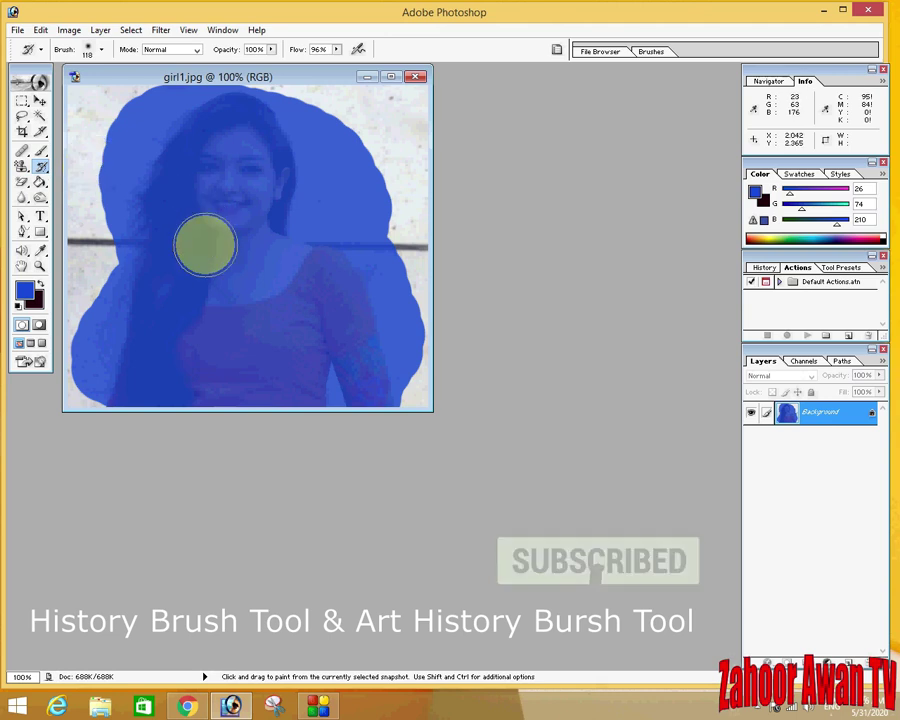
pyautogui.moveTo(200, 244)
pyautogui.mouseDown()
pyautogui.moveTo(278, 270)
pyautogui.moveTo(284, 311)
pyautogui.moveTo(177, 251)
pyautogui.moveTo(295, 272)
pyautogui.moveTo(224, 289)
pyautogui.moveTo(183, 170)
pyautogui.moveTo(276, 225)
pyautogui.moveTo(267, 365)
pyautogui.moveTo(278, 370)
pyautogui.moveTo(139, 320)
pyautogui.moveTo(185, 393)
pyautogui.moveTo(101, 342)
pyautogui.moveTo(99, 299)
pyautogui.moveTo(95, 387)
pyautogui.moveTo(116, 327)
pyautogui.moveTo(118, 157)
pyautogui.moveTo(158, 108)
pyautogui.moveTo(282, 123)
pyautogui.moveTo(358, 192)
pyautogui.moveTo(397, 337)
pyautogui.moveTo(329, 226)
pyautogui.moveTo(285, 177)
pyautogui.moveTo(348, 152)
pyautogui.moveTo(416, 348)
pyautogui.moveTo(407, 390)
pyautogui.moveTo(362, 395)
pyautogui.moveTo(341, 313)
pyautogui.moveTo(291, 251)
pyautogui.moveTo(363, 144)
pyautogui.moveTo(305, 104)
pyautogui.moveTo(144, 80)
pyautogui.moveTo(107, 160)
pyautogui.moveTo(126, 263)
pyautogui.moveTo(255, 325)
pyautogui.moveTo(203, 385)
pyautogui.moveTo(313, 410)
pyautogui.moveTo(94, 389)
pyautogui.moveTo(149, 403)
pyautogui.moveTo(376, 403)
pyautogui.moveTo(380, 363)
pyautogui.mouseUp()
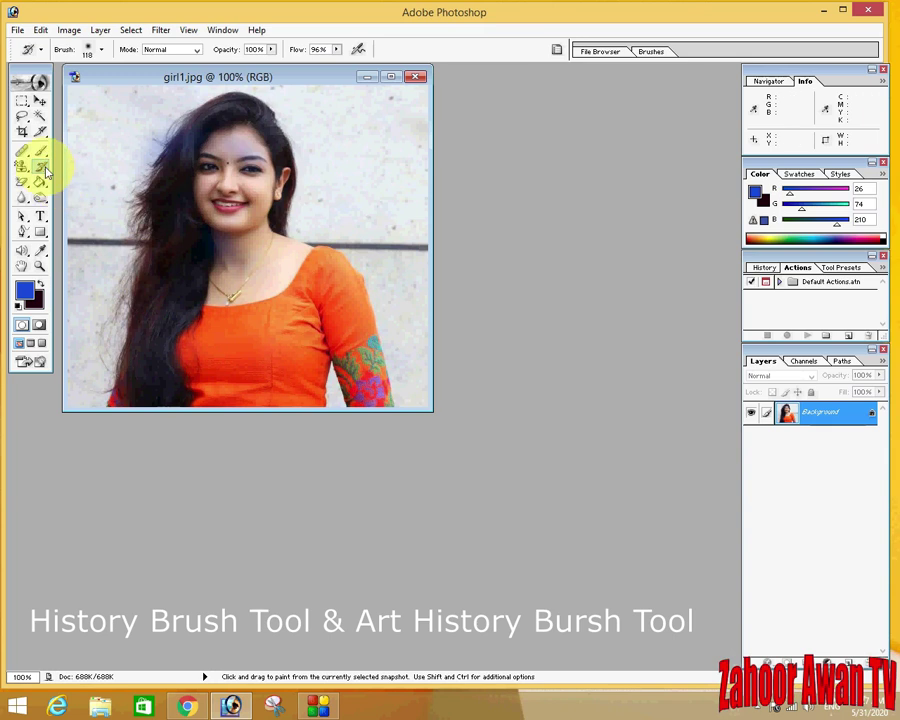
# Step: Paint Loose Curl swirl strokes with the Art History Brush across the photo, undoing the first try
pyautogui.moveTo(40, 166); pyautogui.dragTo(88, 182)
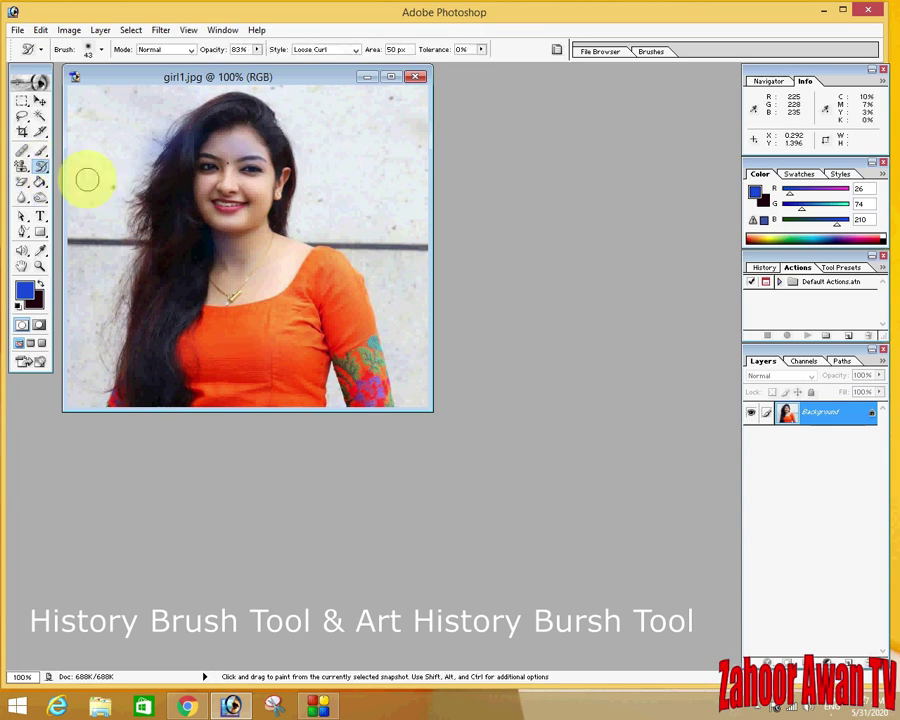
pyautogui.moveTo(144, 264)
pyautogui.mouseDown()
pyautogui.moveTo(362, 282)
pyautogui.moveTo(317, 330)
pyautogui.moveTo(357, 299)
pyautogui.moveTo(371, 208)
pyautogui.mouseUp()
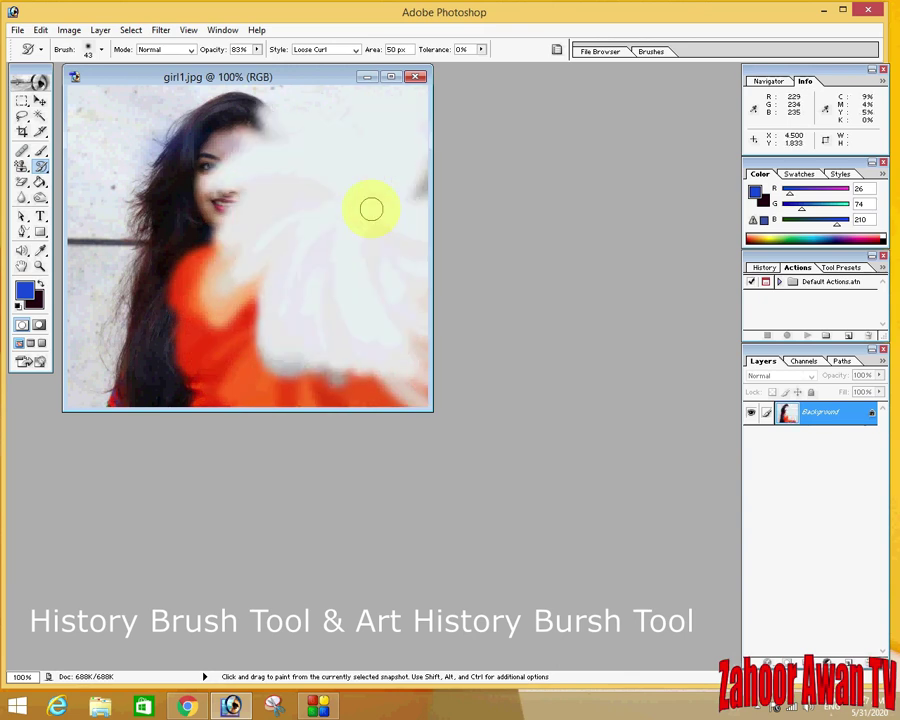
pyautogui.hotkey('ctrl', 'z')
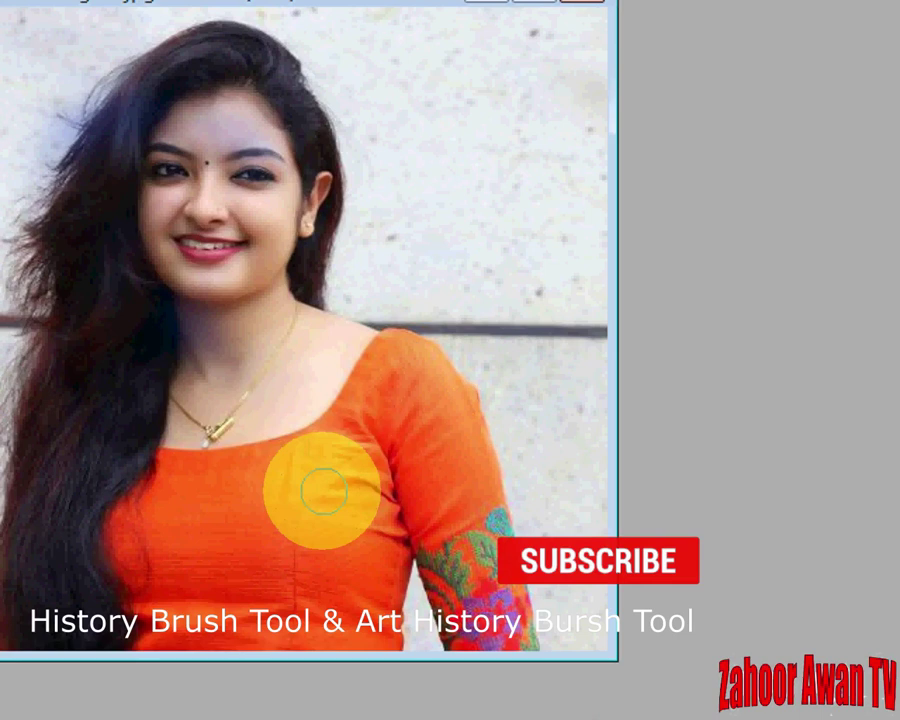
pyautogui.moveTo(322, 490)
pyautogui.mouseDown()
pyautogui.moveTo(354, 424)
pyautogui.moveTo(408, 408)
pyautogui.moveTo(260, 566)
pyautogui.mouseUp()
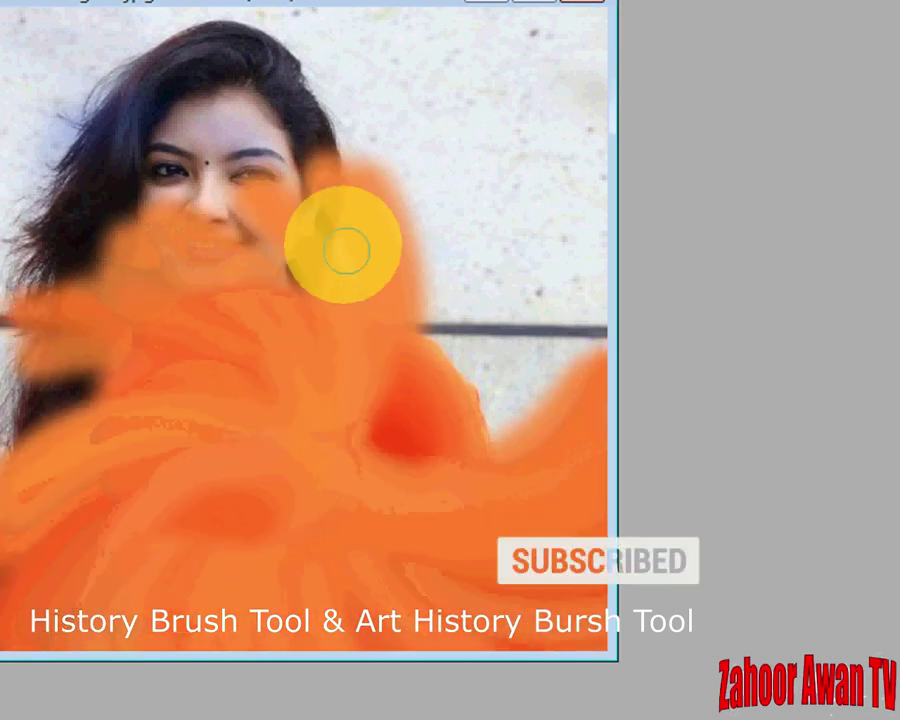
pyautogui.moveTo(346, 247)
pyautogui.mouseDown()
pyautogui.moveTo(221, 141)
pyautogui.moveTo(265, 402)
pyautogui.moveTo(4, 455)
pyautogui.moveTo(10, 416)
pyautogui.moveTo(374, 412)
pyautogui.moveTo(565, 372)
pyautogui.mouseUp()
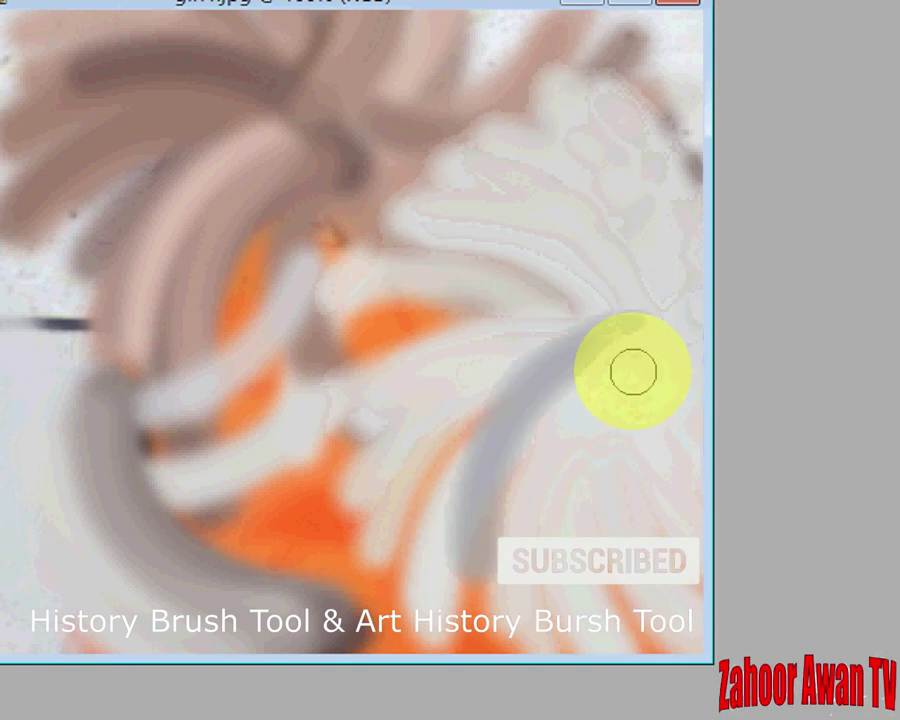
pyautogui.moveTo(632, 372); pyautogui.dragTo(133, 316)
# Step: Restore the original face, hair, neck and necklace with the History Brush
pyautogui.click(61, 180)
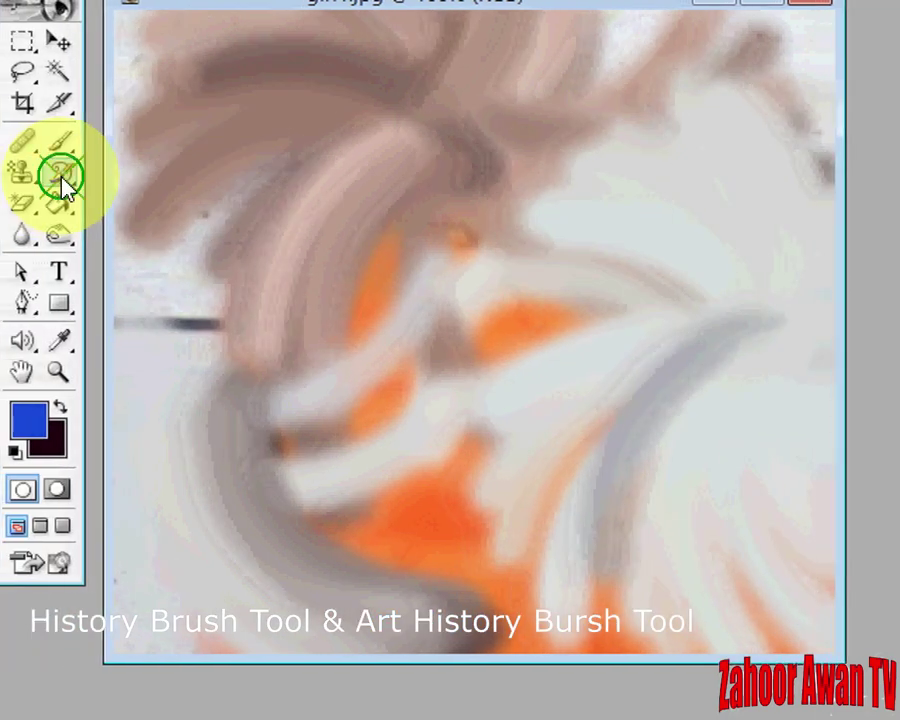
pyautogui.click(155, 173)
pyautogui.moveTo(203, 201)
pyautogui.mouseDown()
pyautogui.moveTo(393, 250)
pyautogui.moveTo(756, 301)
pyautogui.moveTo(550, 154)
pyautogui.moveTo(482, 350)
pyautogui.mouseUp()
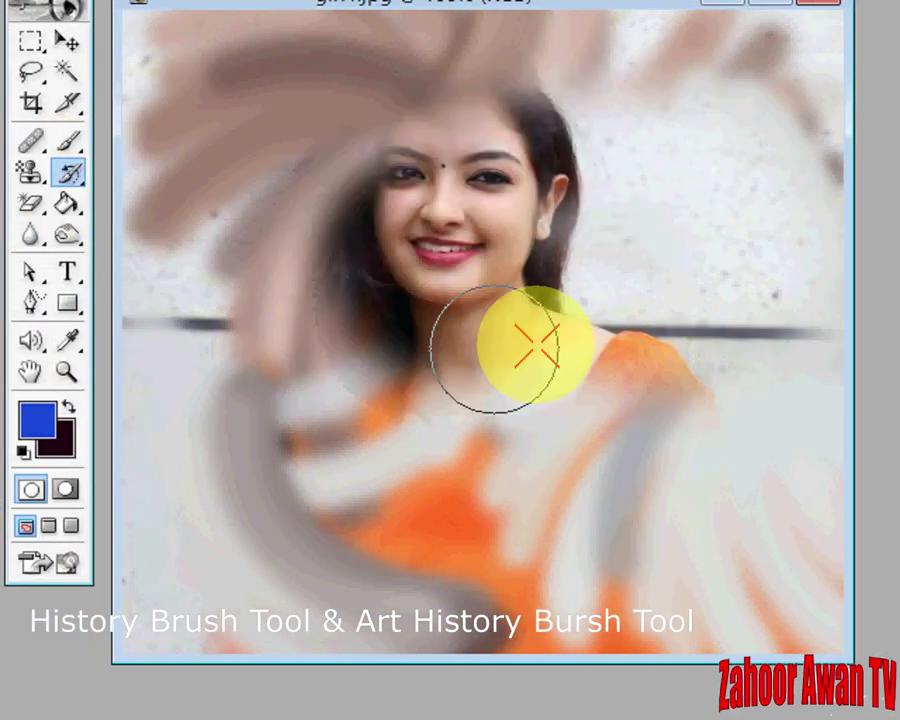
pyautogui.moveTo(537, 345)
pyautogui.mouseDown()
pyautogui.moveTo(482, 60)
pyautogui.moveTo(294, 208)
pyautogui.moveTo(532, 350)
pyautogui.moveTo(220, 252)
pyautogui.moveTo(294, 42)
pyautogui.moveTo(206, 256)
pyautogui.moveTo(518, 636)
pyautogui.moveTo(259, 532)
pyautogui.moveTo(537, 673)
pyautogui.moveTo(433, 610)
pyautogui.moveTo(710, 530)
pyautogui.moveTo(686, 422)
pyautogui.moveTo(607, 423)
pyautogui.moveTo(752, 403)
pyautogui.moveTo(722, 72)
pyautogui.moveTo(606, 123)
pyautogui.mouseUp()
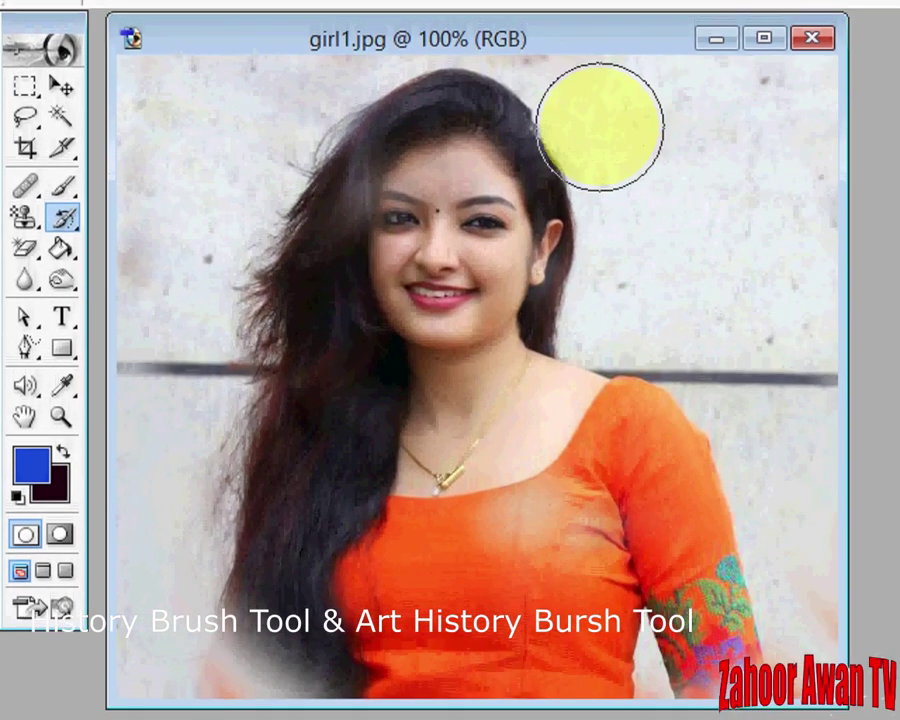
# Step: Swirl Art History strokes over the face, shoulder and background, leaving blend mode at Normal
pyautogui.click(63, 219)
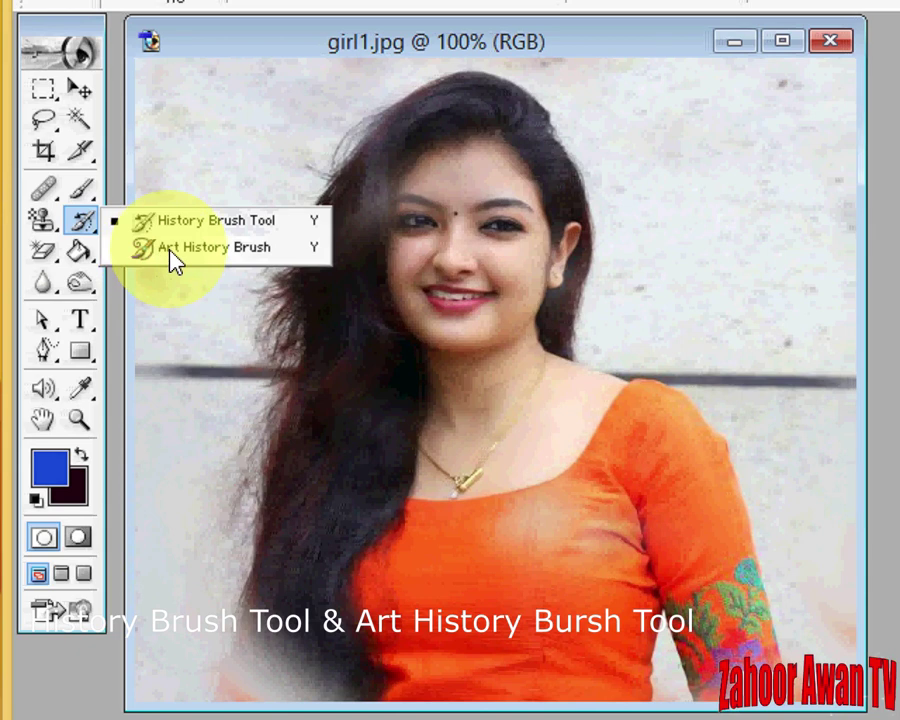
pyautogui.click(170, 252)
pyautogui.moveTo(422, 237)
pyautogui.mouseDown()
pyautogui.moveTo(438, 372)
pyautogui.moveTo(480, 400)
pyautogui.mouseUp()
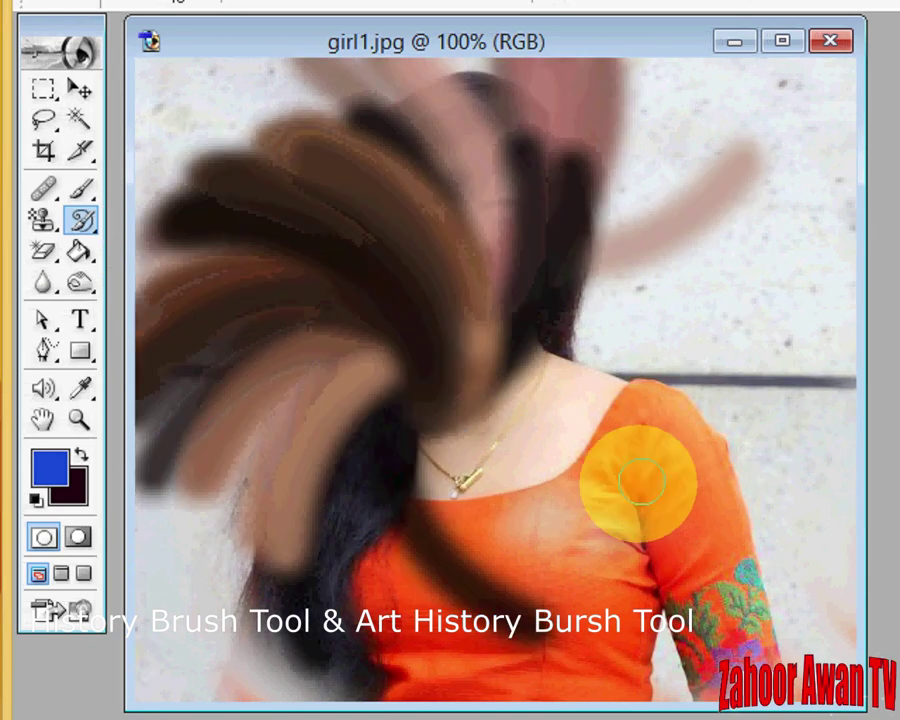
pyautogui.moveTo(640, 482)
pyautogui.mouseDown()
pyautogui.moveTo(719, 573)
pyautogui.moveTo(805, 221)
pyautogui.moveTo(415, 165)
pyautogui.mouseUp()
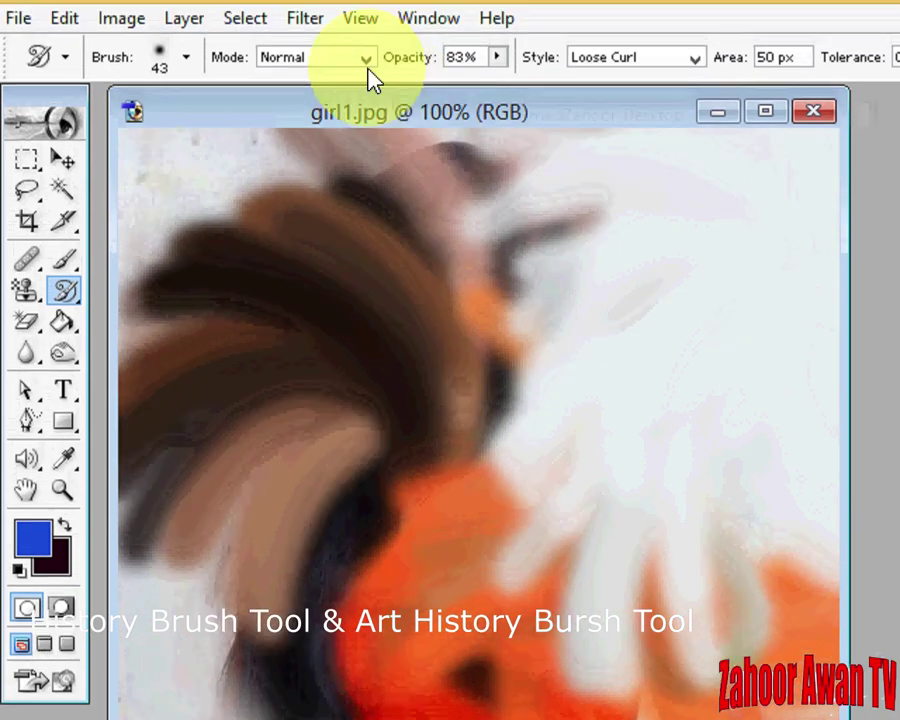
pyautogui.click(366, 68)
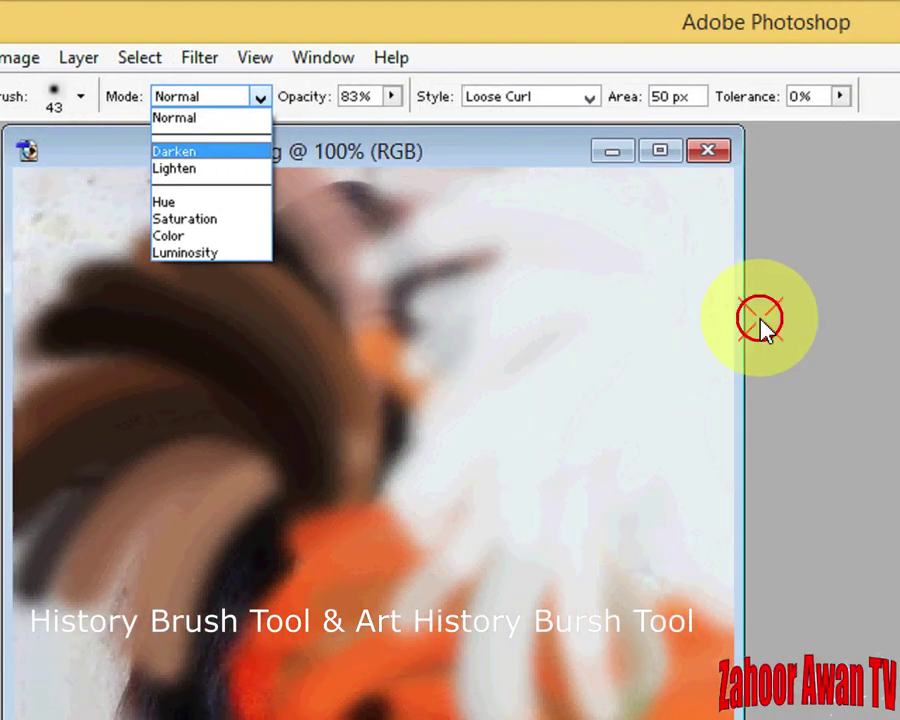
pyautogui.click(760, 320)
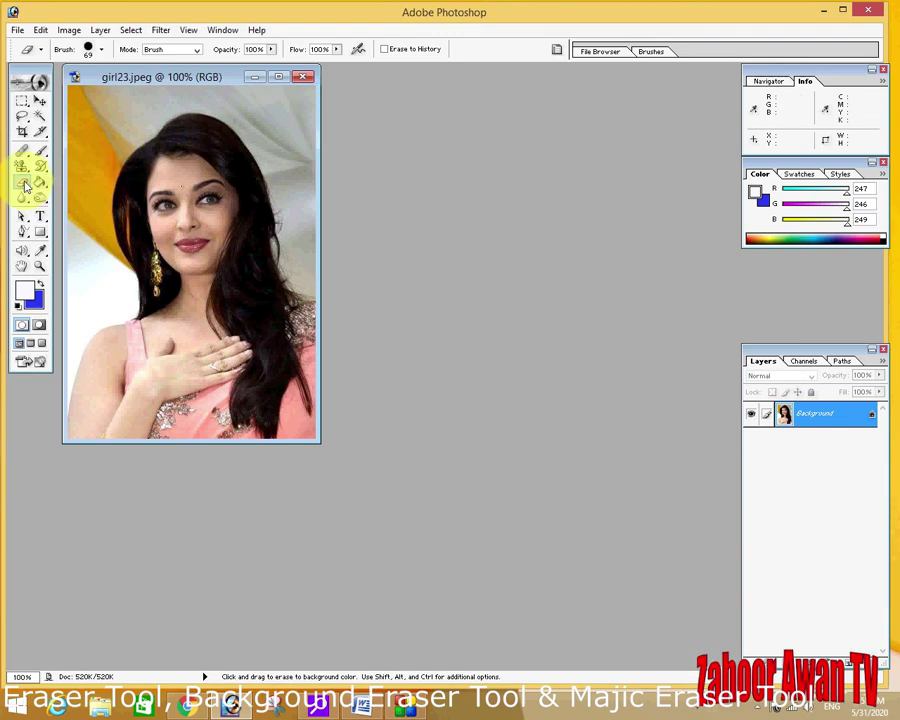
# Step: Erase the upper-left and right-side backdrop of girl23.jpeg to blue with the Eraser Tool
pyautogui.moveTo(26, 186); pyautogui.dragTo(64, 190)
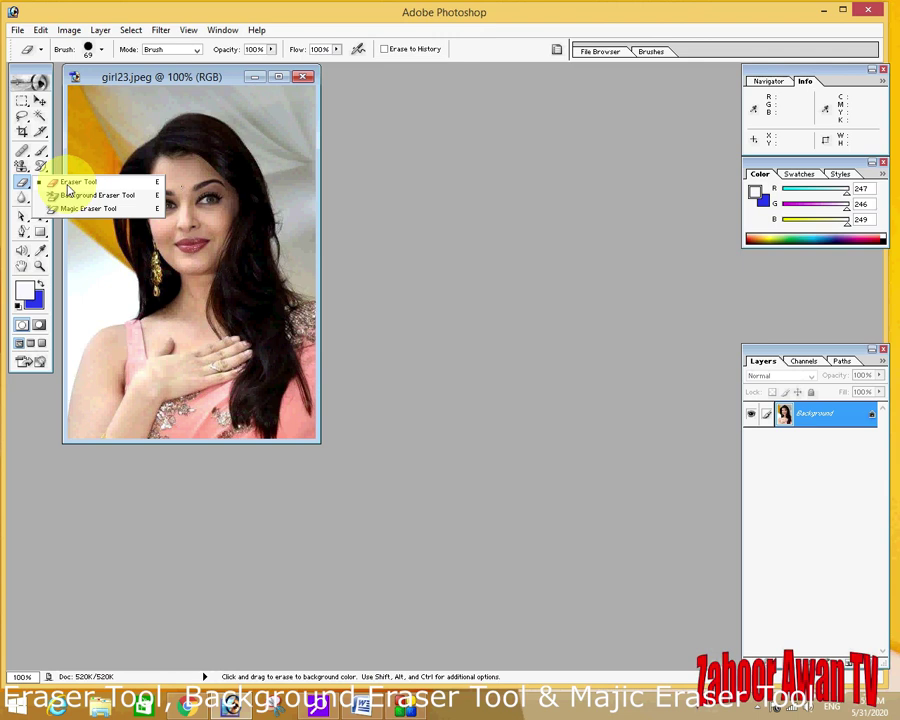
pyautogui.moveTo(68, 188)
pyautogui.mouseDown()
pyautogui.moveTo(88, 186)
pyautogui.moveTo(88, 197)
pyautogui.moveTo(110, 204)
pyautogui.moveTo(62, 192)
pyautogui.moveTo(60, 206)
pyautogui.moveTo(120, 215)
pyautogui.moveTo(341, 195)
pyautogui.moveTo(313, 155)
pyautogui.mouseUp()
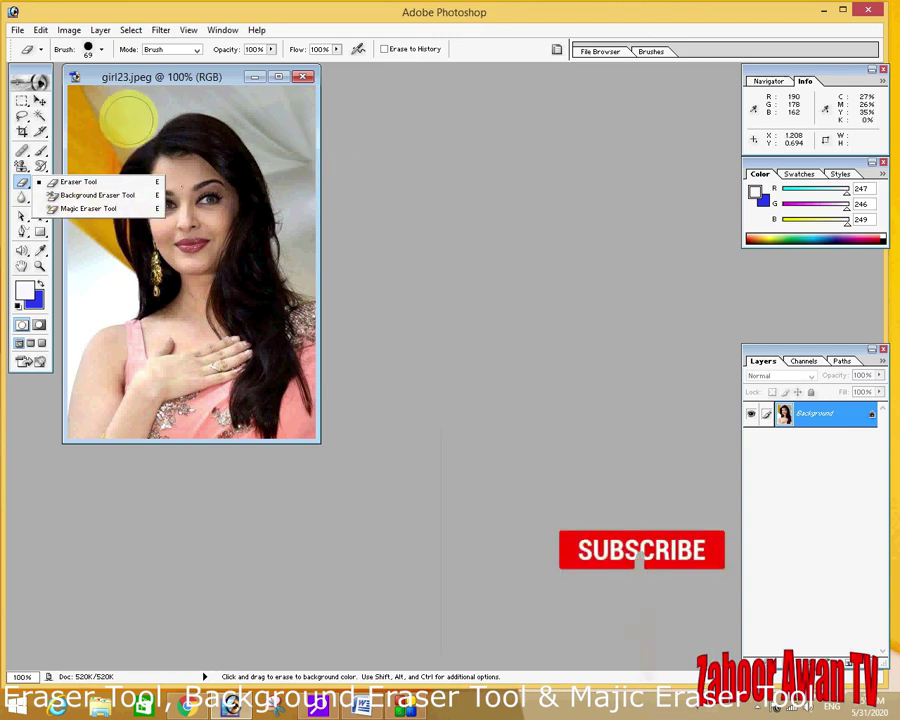
pyautogui.click(378, 123)
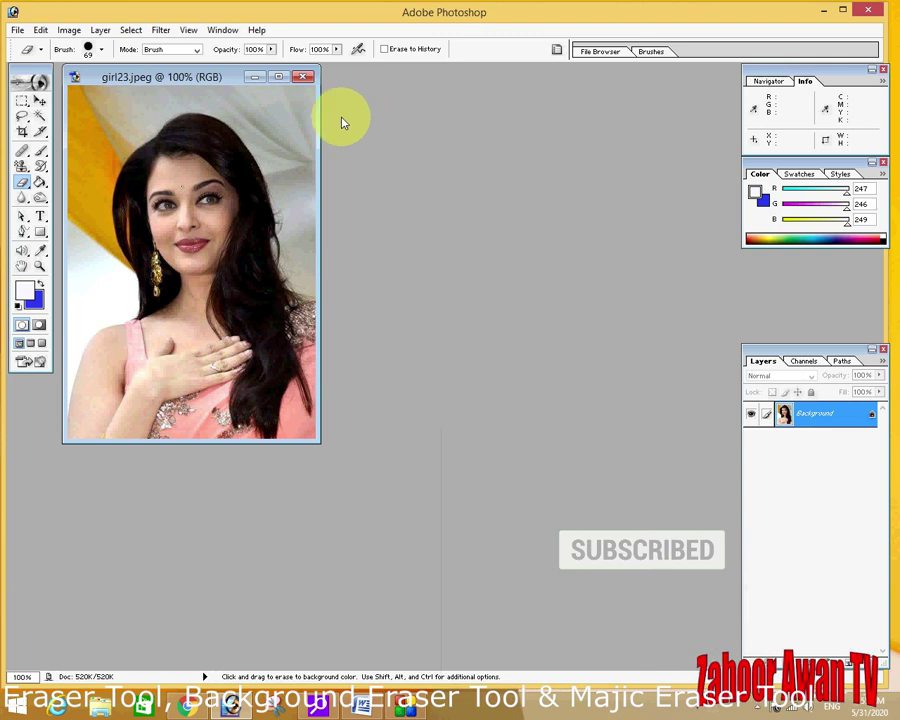
pyautogui.click(118, 123)
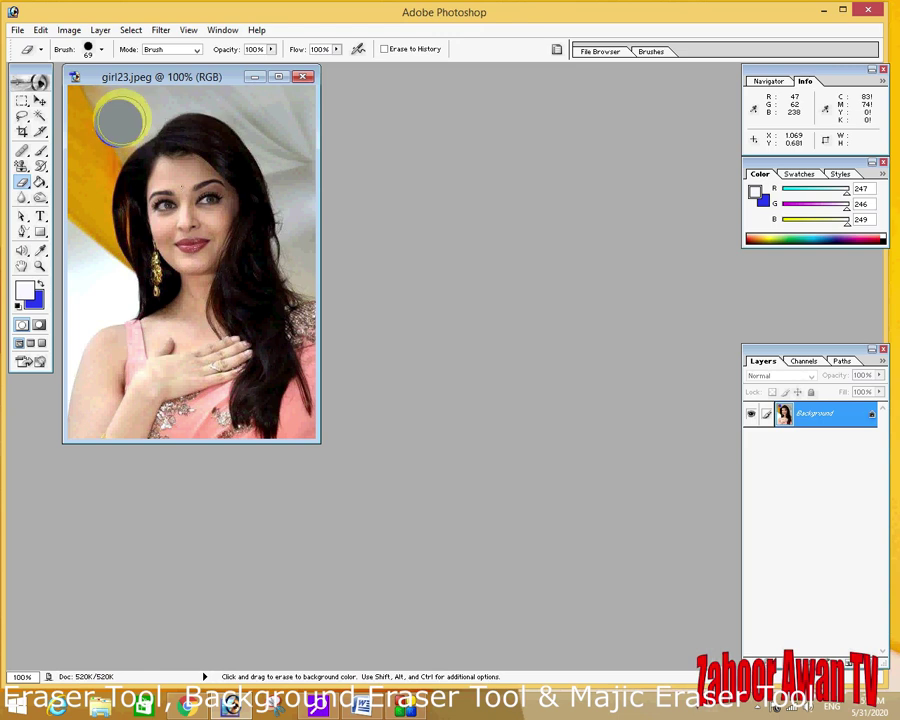
pyautogui.moveTo(118, 121); pyautogui.dragTo(95, 167)
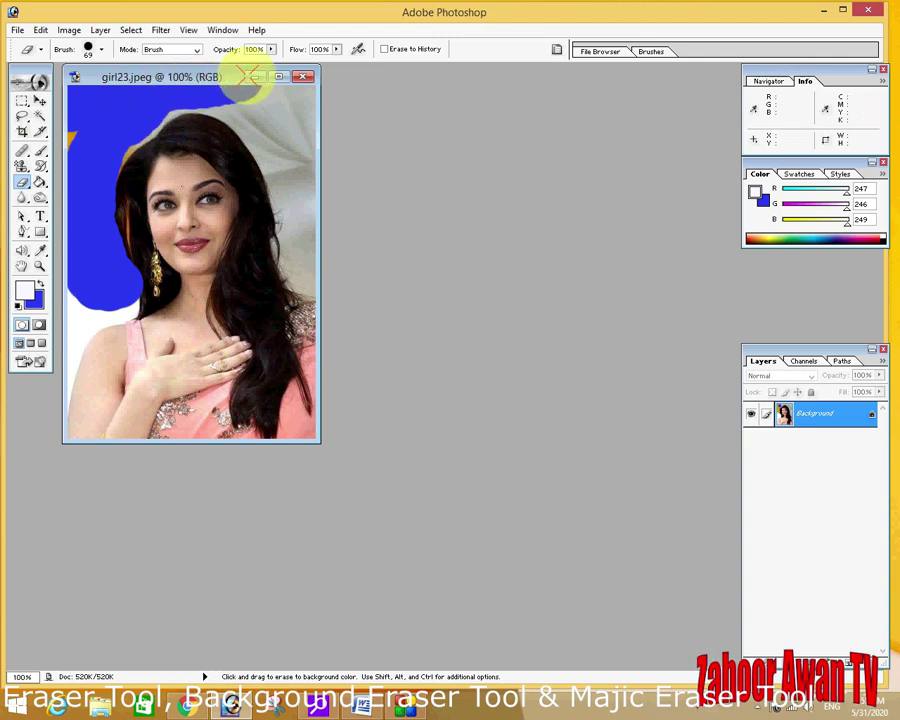
pyautogui.moveTo(252, 85)
pyautogui.mouseDown()
pyautogui.moveTo(289, 96)
pyautogui.moveTo(320, 235)
pyautogui.moveTo(285, 133)
pyautogui.moveTo(238, 93)
pyautogui.moveTo(285, 168)
pyautogui.moveTo(302, 217)
pyautogui.mouseUp()
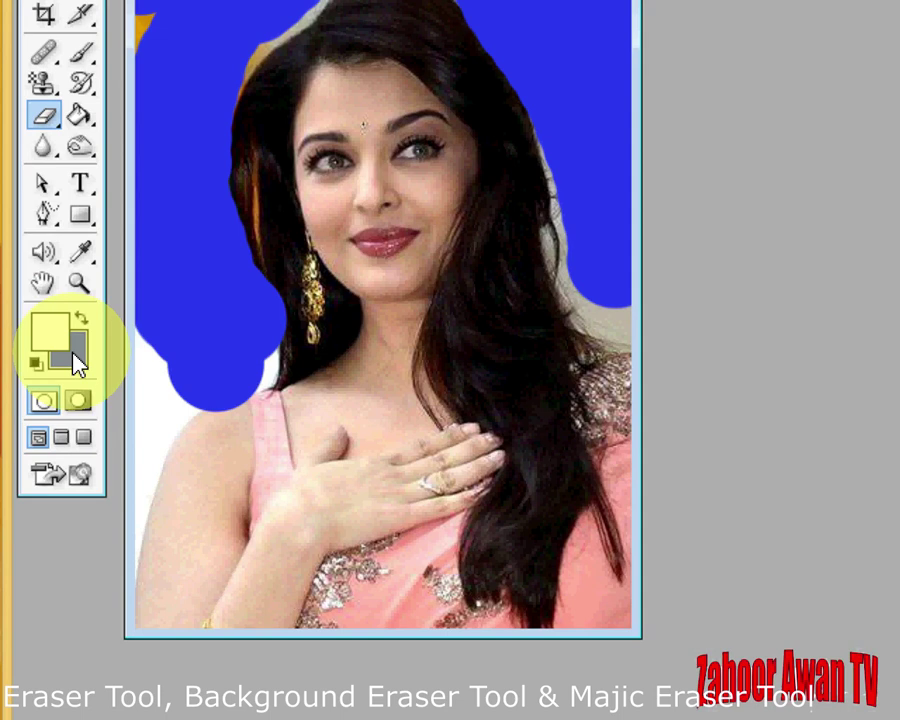
# Step: Set the background colour to magenta F11386
pyautogui.click(73, 352)
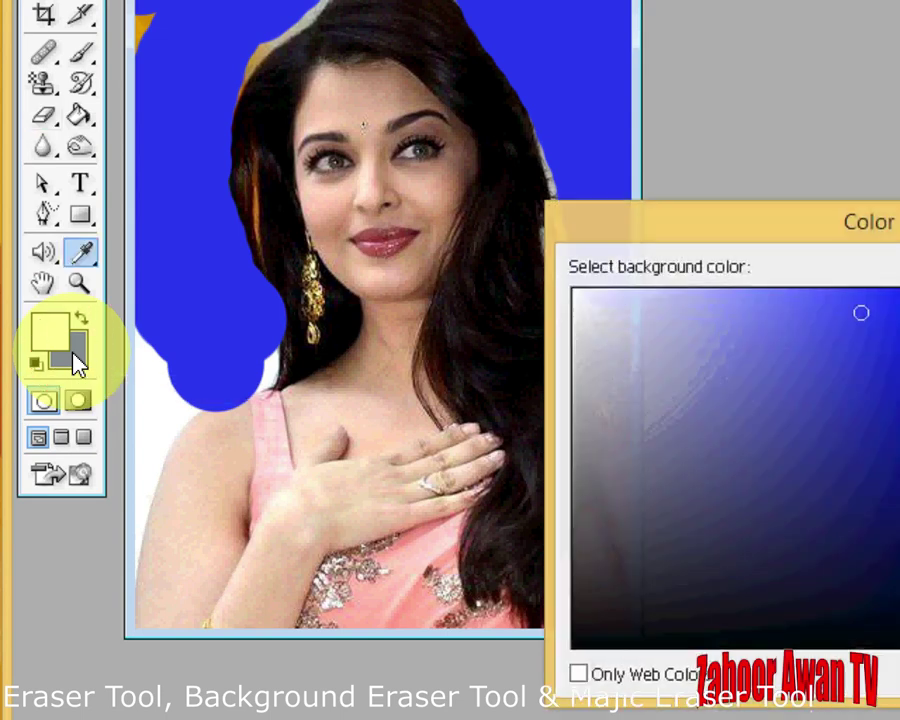
pyautogui.moveTo(899, 410); pyautogui.dragTo(899, 324)
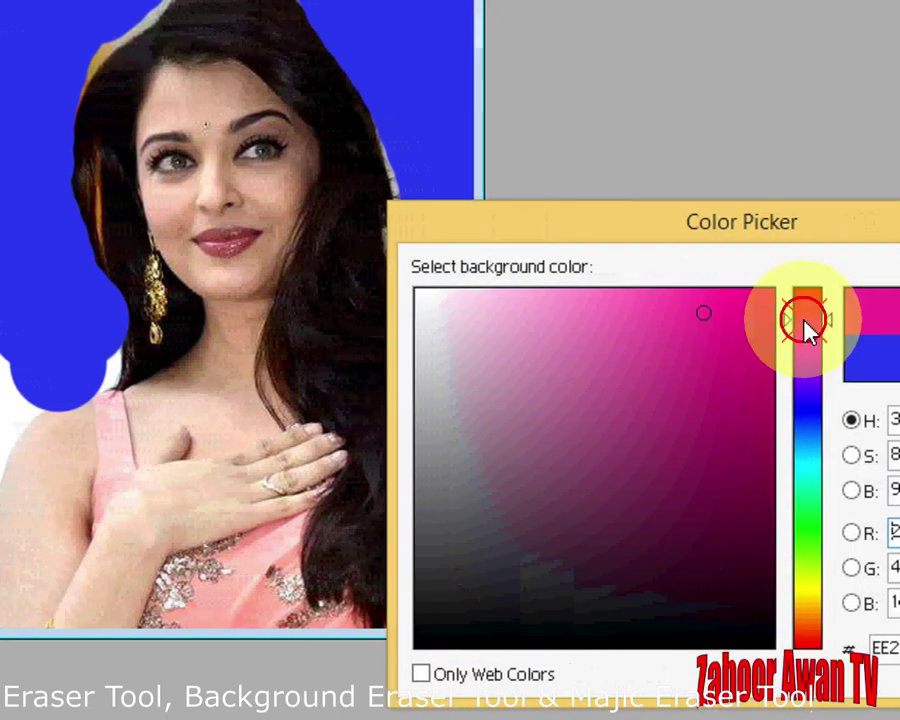
pyautogui.click(744, 308)
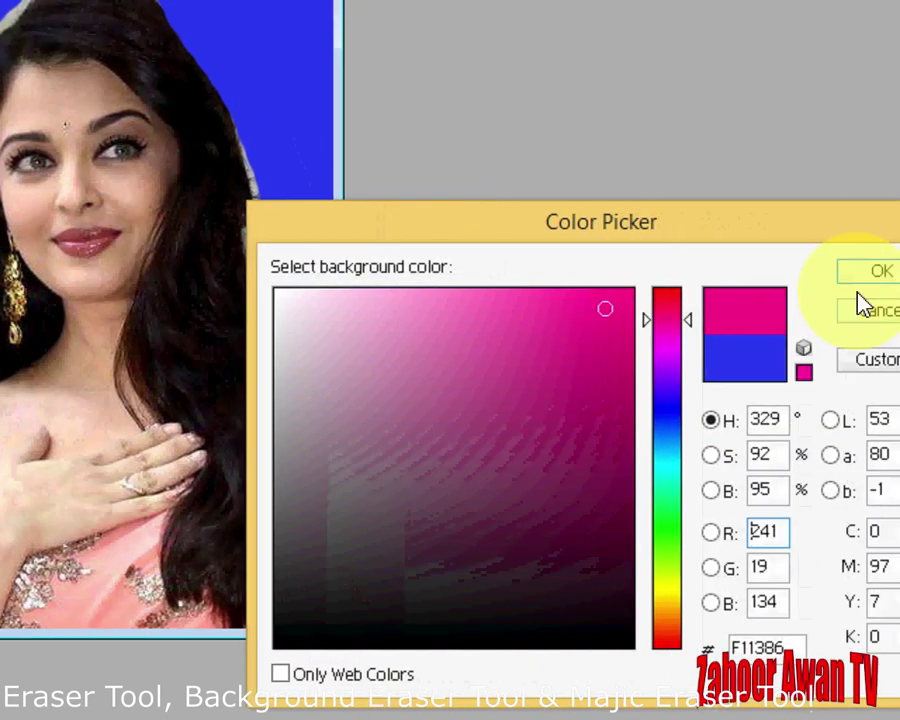
pyautogui.click(899, 272)
# Step: Erase across the backdrop, face and head, leaving magenta strokes
pyautogui.moveTo(230, 136)
pyautogui.mouseDown()
pyautogui.moveTo(244, 66)
pyautogui.moveTo(250, 124)
pyautogui.moveTo(194, 20)
pyautogui.moveTo(255, 240)
pyautogui.mouseUp()
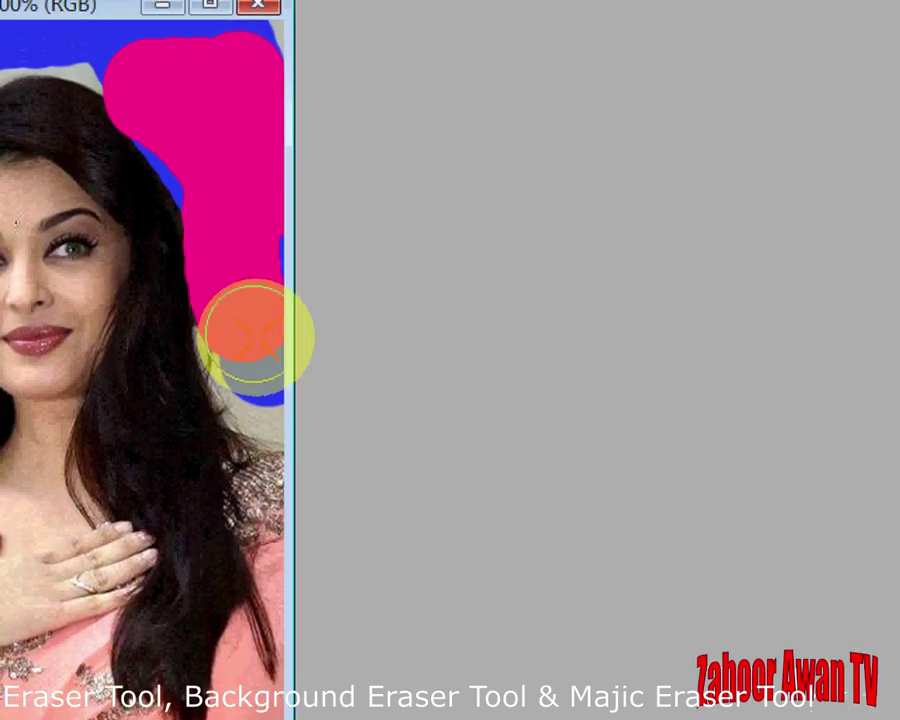
pyautogui.moveTo(255, 335); pyautogui.dragTo(266, 362)
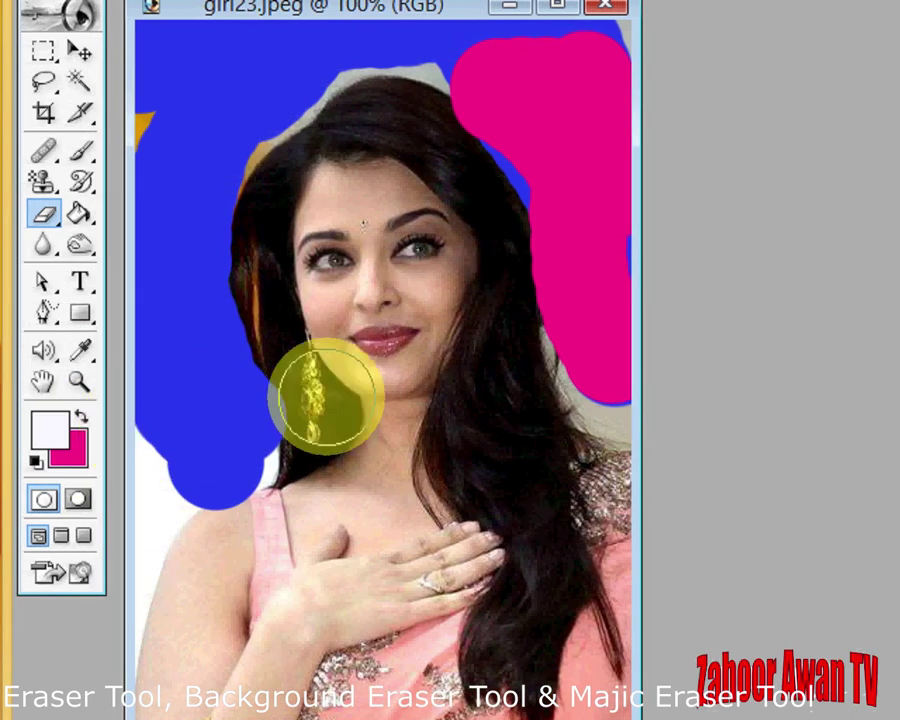
pyautogui.moveTo(325, 392)
pyautogui.mouseDown()
pyautogui.moveTo(418, 281)
pyautogui.moveTo(416, 317)
pyautogui.moveTo(400, 135)
pyautogui.moveTo(466, 236)
pyautogui.moveTo(336, 176)
pyautogui.moveTo(524, 560)
pyautogui.moveTo(405, 432)
pyautogui.moveTo(526, 388)
pyautogui.moveTo(575, 325)
pyautogui.mouseUp()
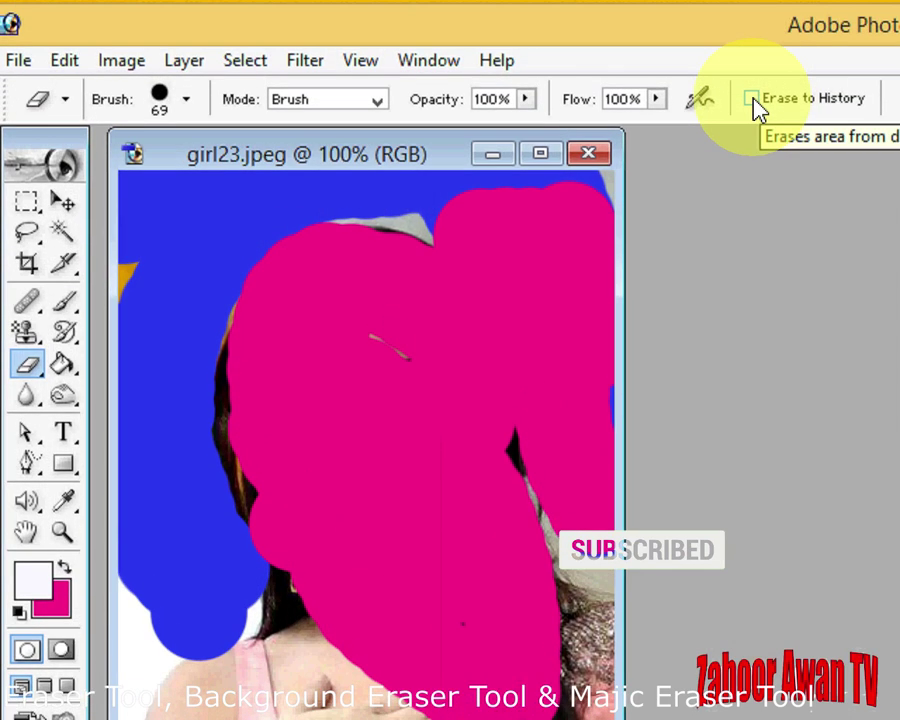
# Step: Erase the magenta and blue paint back to the original portrait with Erase to History, then turn it off
pyautogui.click(754, 100)
pyautogui.moveTo(579, 416)
pyautogui.mouseDown()
pyautogui.moveTo(413, 430)
pyautogui.moveTo(484, 456)
pyautogui.moveTo(530, 440)
pyautogui.moveTo(553, 408)
pyautogui.moveTo(402, 444)
pyautogui.moveTo(332, 330)
pyautogui.moveTo(290, 322)
pyautogui.moveTo(303, 213)
pyautogui.moveTo(320, 245)
pyautogui.moveTo(220, 302)
pyautogui.moveTo(226, 258)
pyautogui.moveTo(190, 192)
pyautogui.moveTo(118, 312)
pyautogui.moveTo(201, 281)
pyautogui.moveTo(295, 194)
pyautogui.moveTo(287, 190)
pyautogui.moveTo(580, 205)
pyautogui.moveTo(600, 296)
pyautogui.moveTo(600, 643)
pyautogui.moveTo(470, 488)
pyautogui.moveTo(510, 568)
pyautogui.moveTo(566, 588)
pyautogui.moveTo(598, 535)
pyautogui.moveTo(528, 510)
pyautogui.moveTo(540, 690)
pyautogui.moveTo(483, 673)
pyautogui.mouseUp()
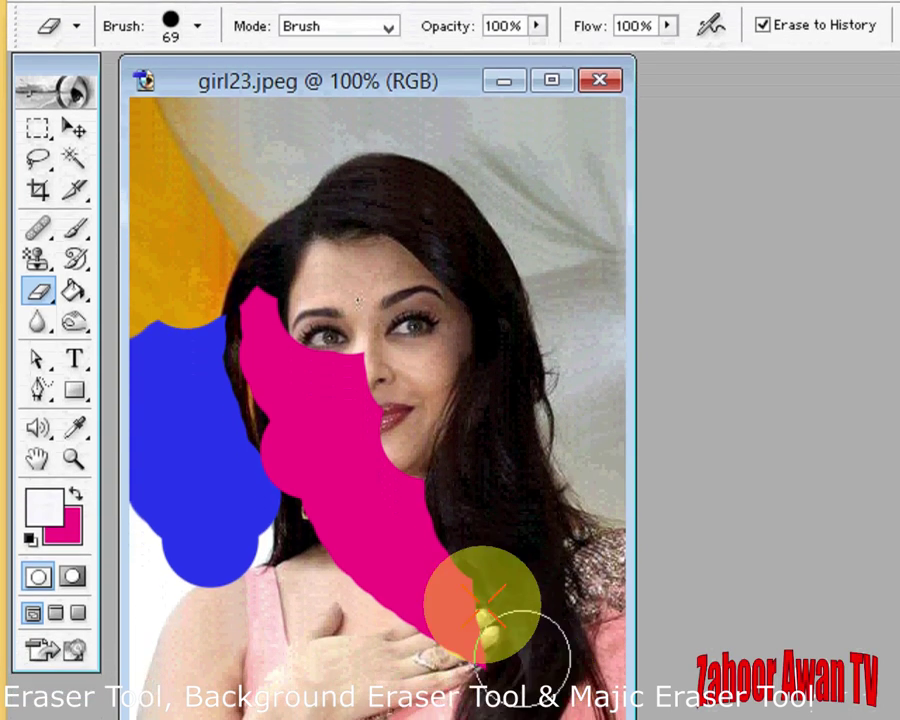
pyautogui.moveTo(492, 602)
pyautogui.mouseDown()
pyautogui.moveTo(321, 301)
pyautogui.moveTo(362, 518)
pyautogui.moveTo(301, 472)
pyautogui.moveTo(525, 676)
pyautogui.moveTo(181, 232)
pyautogui.moveTo(167, 493)
pyautogui.moveTo(197, 511)
pyautogui.moveTo(210, 468)
pyautogui.mouseUp()
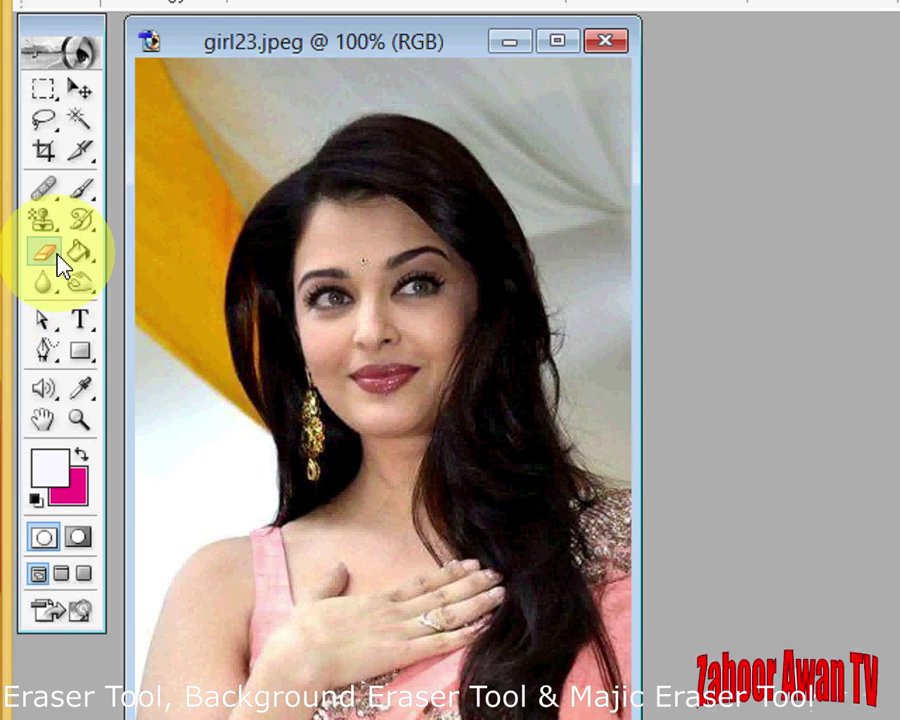
pyautogui.moveTo(62, 265); pyautogui.dragTo(145, 245)
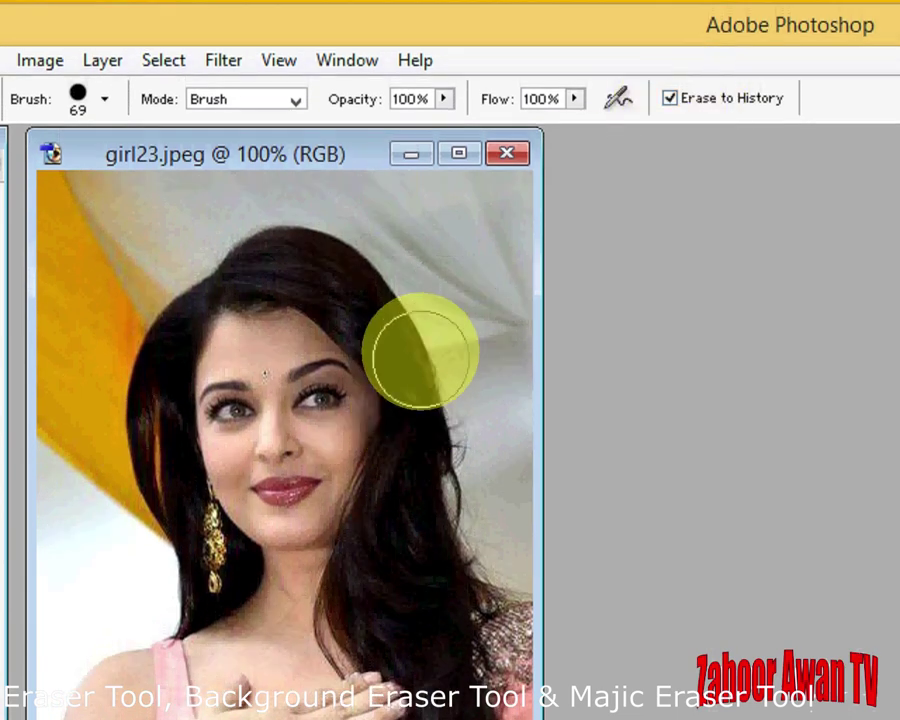
pyautogui.click(673, 100)
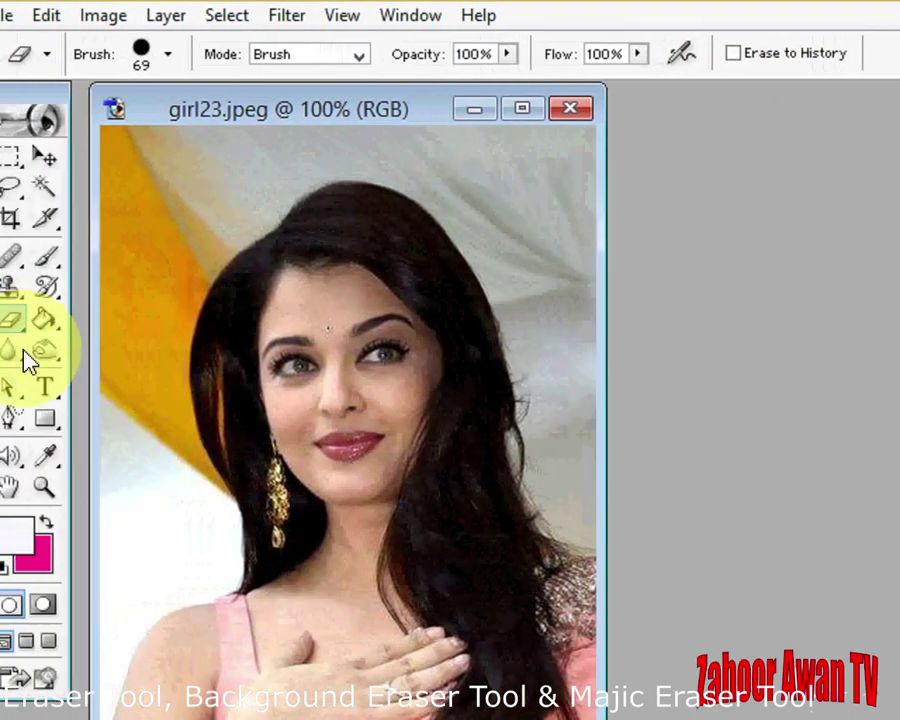
# Step: With the Background Eraser, erase the pale backdrop along the left, top-left and right of the hair
pyautogui.rightClick(12, 322)
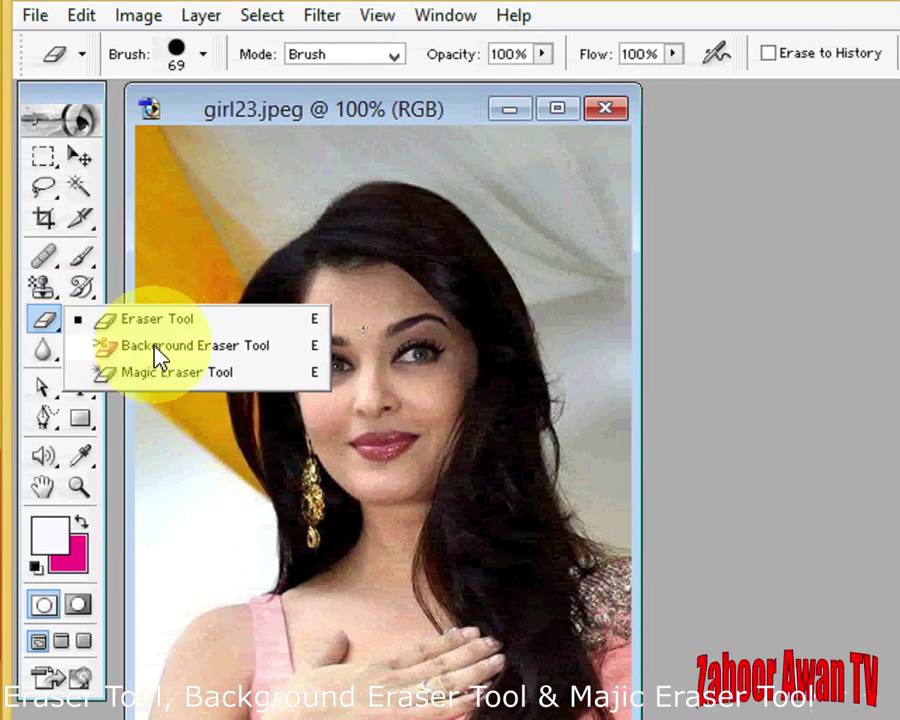
pyautogui.click(155, 350)
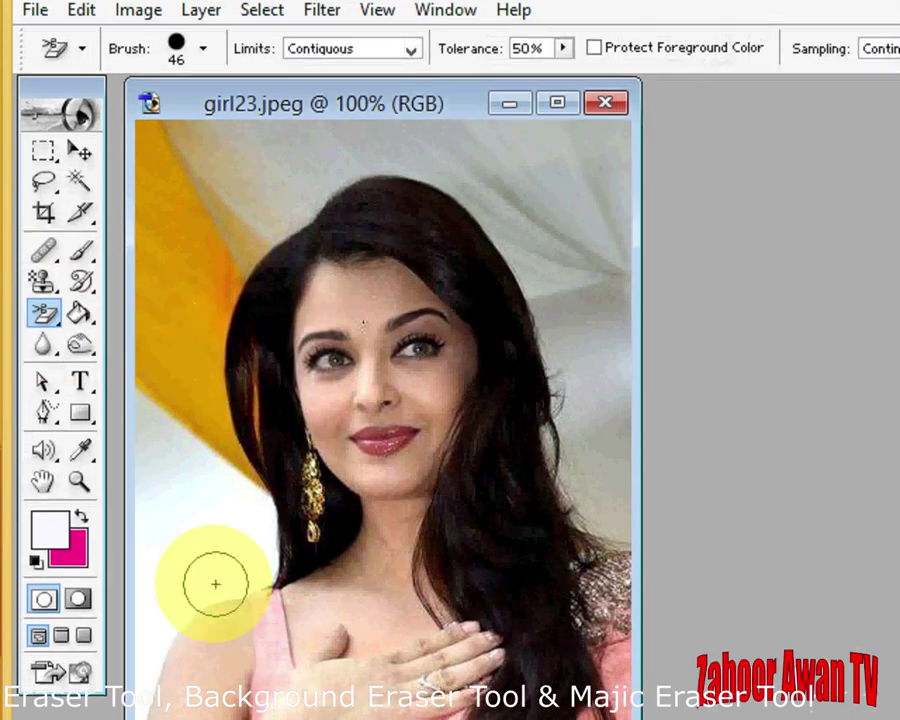
pyautogui.moveTo(197, 528)
pyautogui.mouseDown()
pyautogui.moveTo(209, 558)
pyautogui.moveTo(192, 307)
pyautogui.moveTo(183, 380)
pyautogui.moveTo(171, 262)
pyautogui.moveTo(179, 215)
pyautogui.moveTo(203, 172)
pyautogui.moveTo(237, 218)
pyautogui.moveTo(218, 212)
pyautogui.moveTo(210, 265)
pyautogui.moveTo(177, 314)
pyautogui.moveTo(163, 327)
pyautogui.moveTo(148, 306)
pyautogui.moveTo(145, 427)
pyautogui.moveTo(161, 398)
pyautogui.mouseUp()
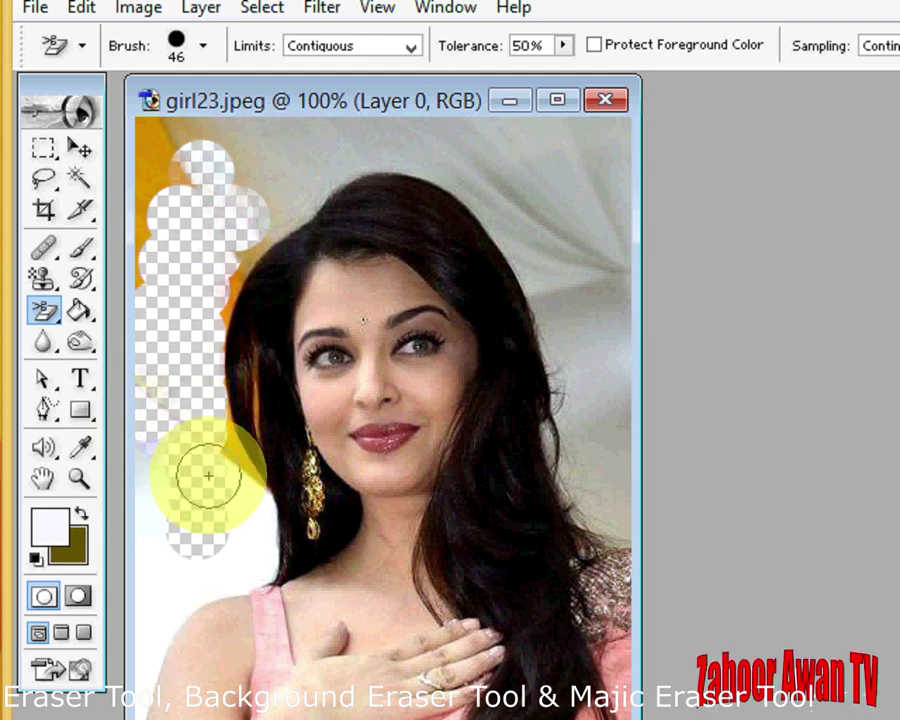
pyautogui.moveTo(281, 141)
pyautogui.mouseDown()
pyautogui.moveTo(232, 170)
pyautogui.moveTo(203, 155)
pyautogui.moveTo(152, 157)
pyautogui.moveTo(145, 243)
pyautogui.moveTo(278, 150)
pyautogui.moveTo(474, 142)
pyautogui.moveTo(563, 213)
pyautogui.moveTo(597, 484)
pyautogui.moveTo(600, 440)
pyautogui.moveTo(619, 515)
pyautogui.moveTo(627, 197)
pyautogui.moveTo(552, 168)
pyautogui.moveTo(545, 179)
pyautogui.moveTo(605, 170)
pyautogui.moveTo(568, 280)
pyautogui.moveTo(505, 204)
pyautogui.moveTo(385, 160)
pyautogui.moveTo(318, 168)
pyautogui.moveTo(254, 214)
pyautogui.moveTo(310, 193)
pyautogui.moveTo(330, 174)
pyautogui.moveTo(360, 176)
pyautogui.moveTo(301, 194)
pyautogui.moveTo(256, 245)
pyautogui.moveTo(220, 318)
pyautogui.moveTo(212, 368)
pyautogui.moveTo(248, 541)
pyautogui.moveTo(215, 570)
pyautogui.moveTo(172, 576)
pyautogui.moveTo(148, 422)
pyautogui.moveTo(145, 580)
pyautogui.mouseUp()
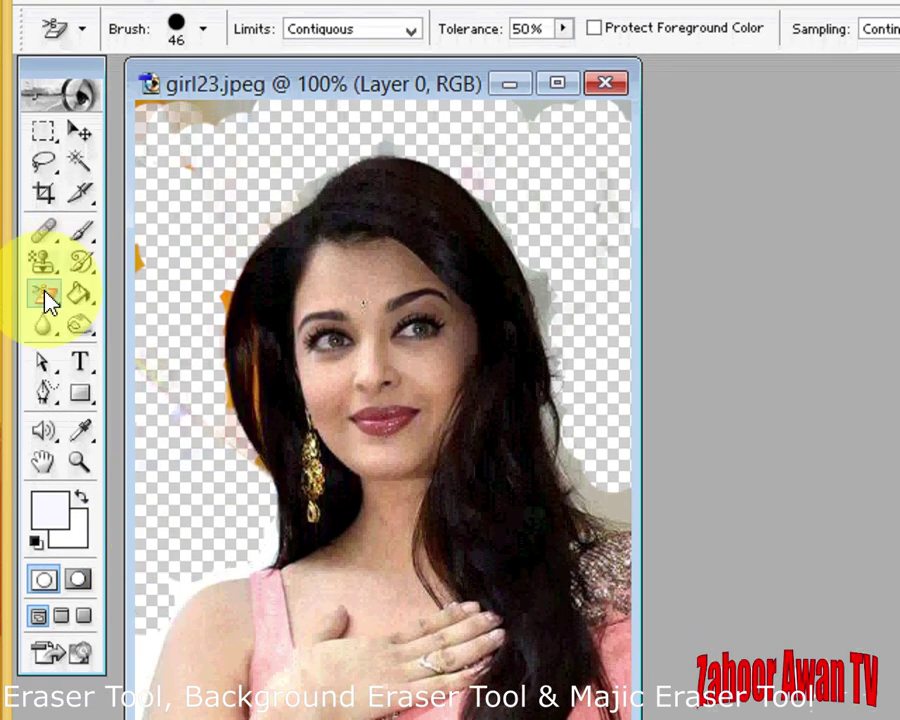
pyautogui.moveTo(613, 497)
pyautogui.mouseDown()
pyautogui.moveTo(572, 450)
pyautogui.moveTo(560, 470)
pyautogui.moveTo(546, 300)
pyautogui.mouseUp()
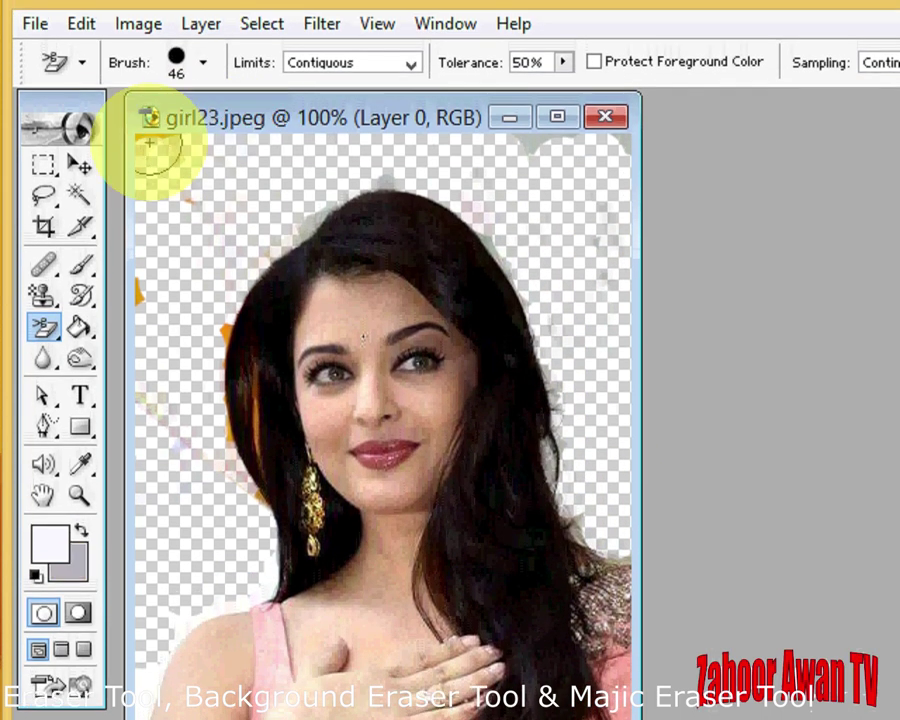
pyautogui.click(148, 150)
pyautogui.click(146, 297)
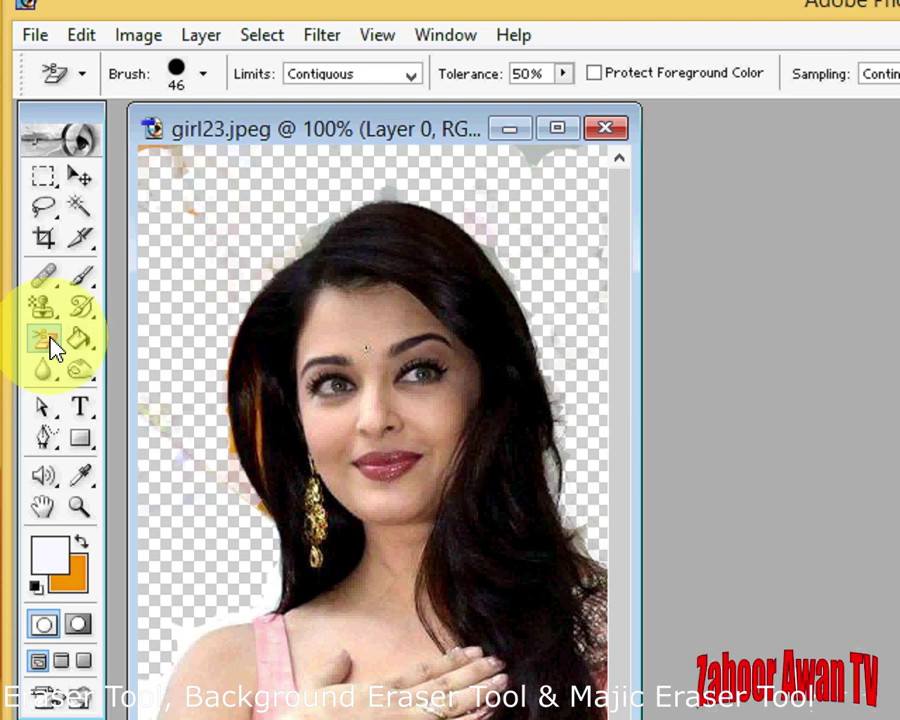
# Step: Use the Eraser with Erase to History to restore the grey top-right and orange-white left background
pyautogui.moveTo(52, 345); pyautogui.dragTo(106, 338)
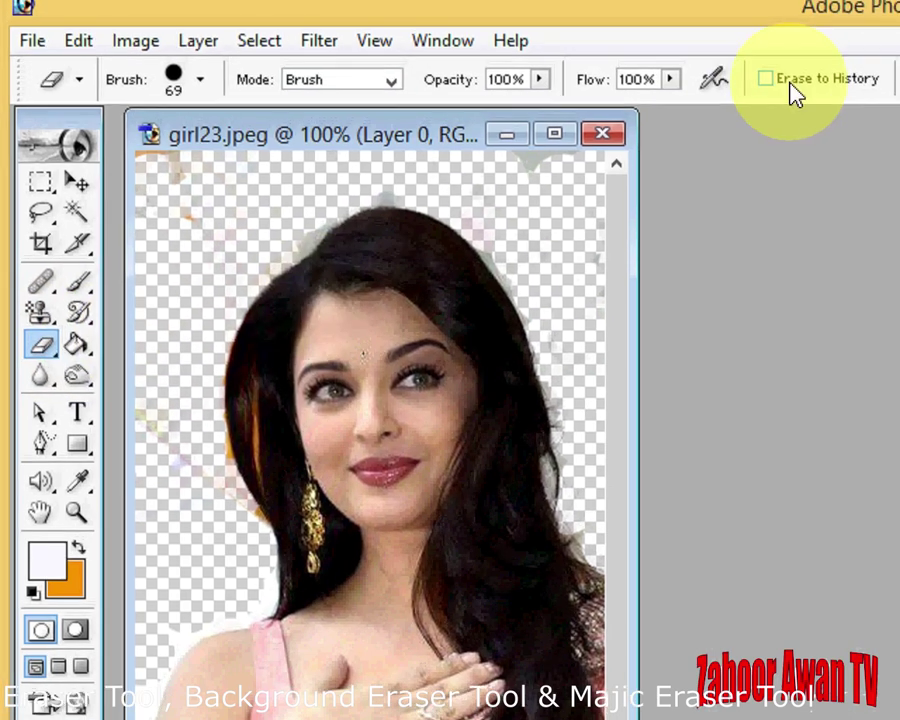
pyautogui.click(766, 79)
pyautogui.moveTo(568, 195)
pyautogui.mouseDown()
pyautogui.moveTo(548, 270)
pyautogui.moveTo(563, 350)
pyautogui.moveTo(412, 394)
pyautogui.moveTo(527, 255)
pyautogui.moveTo(639, 157)
pyautogui.moveTo(600, 617)
pyautogui.mouseUp()
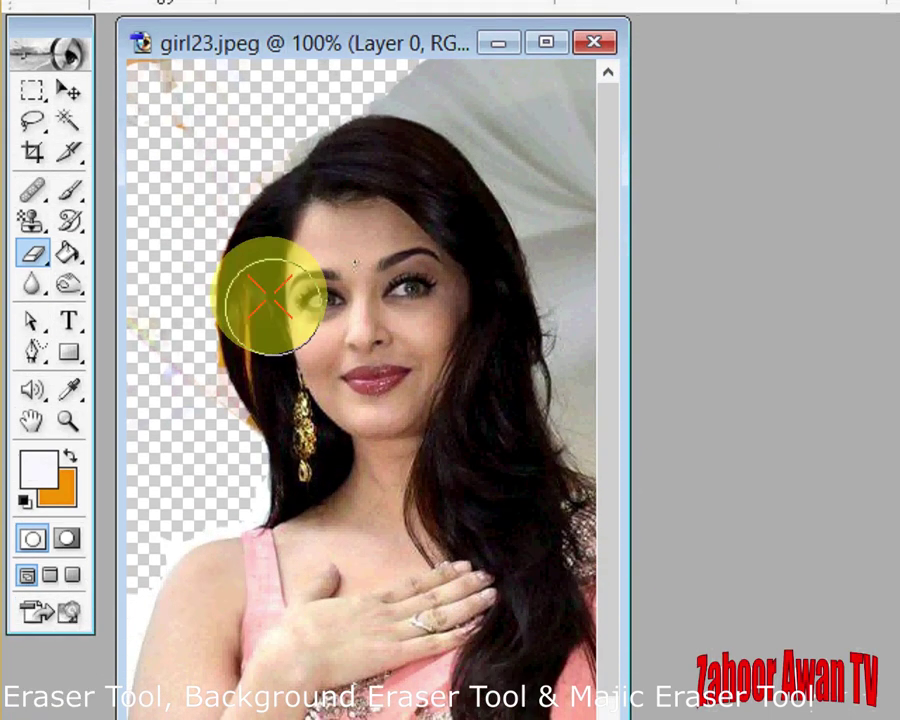
pyautogui.moveTo(264, 398); pyautogui.dragTo(310, 573)
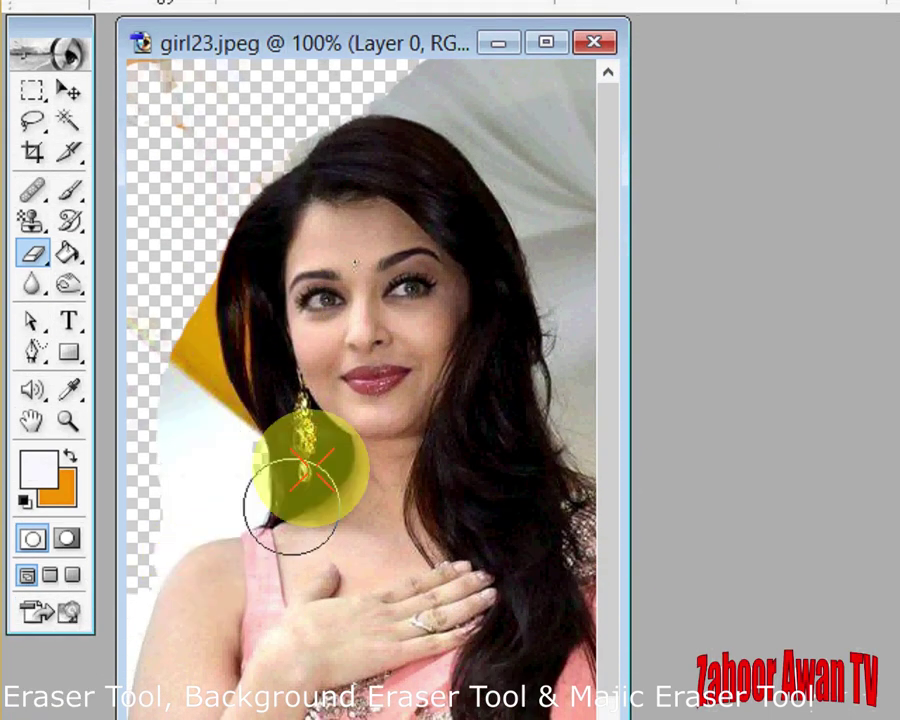
pyautogui.moveTo(312, 461)
pyautogui.mouseDown()
pyautogui.moveTo(168, 475)
pyautogui.moveTo(232, 192)
pyautogui.moveTo(458, 95)
pyautogui.moveTo(298, 92)
pyautogui.moveTo(178, 105)
pyautogui.moveTo(142, 312)
pyautogui.moveTo(153, 322)
pyautogui.moveTo(205, 150)
pyautogui.moveTo(175, 265)
pyautogui.moveTo(138, 612)
pyautogui.moveTo(211, 578)
pyautogui.mouseUp()
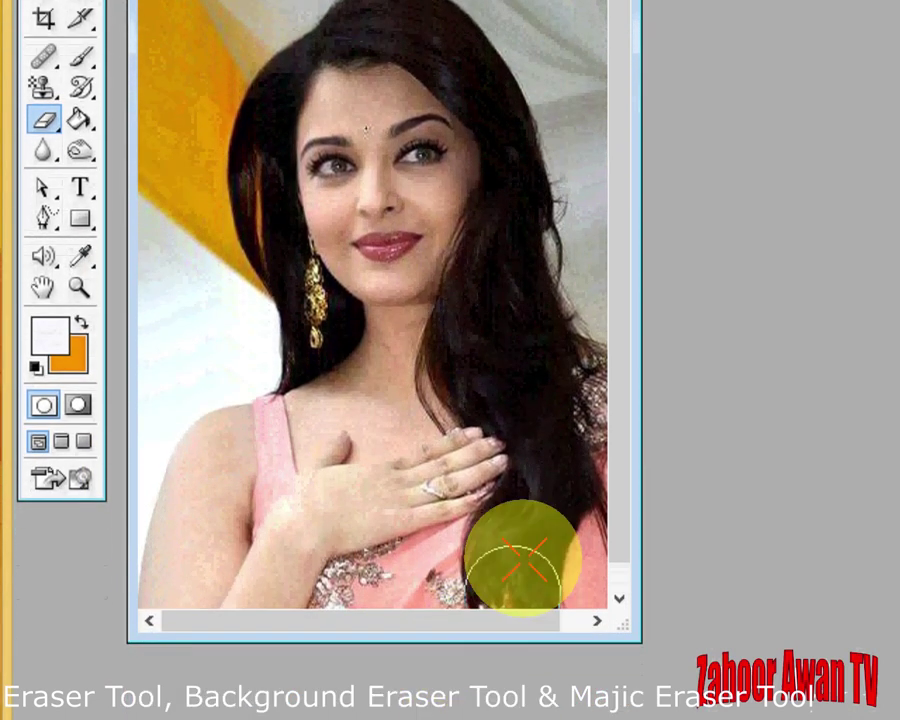
pyautogui.moveTo(624, 626); pyautogui.dragTo(800, 640)
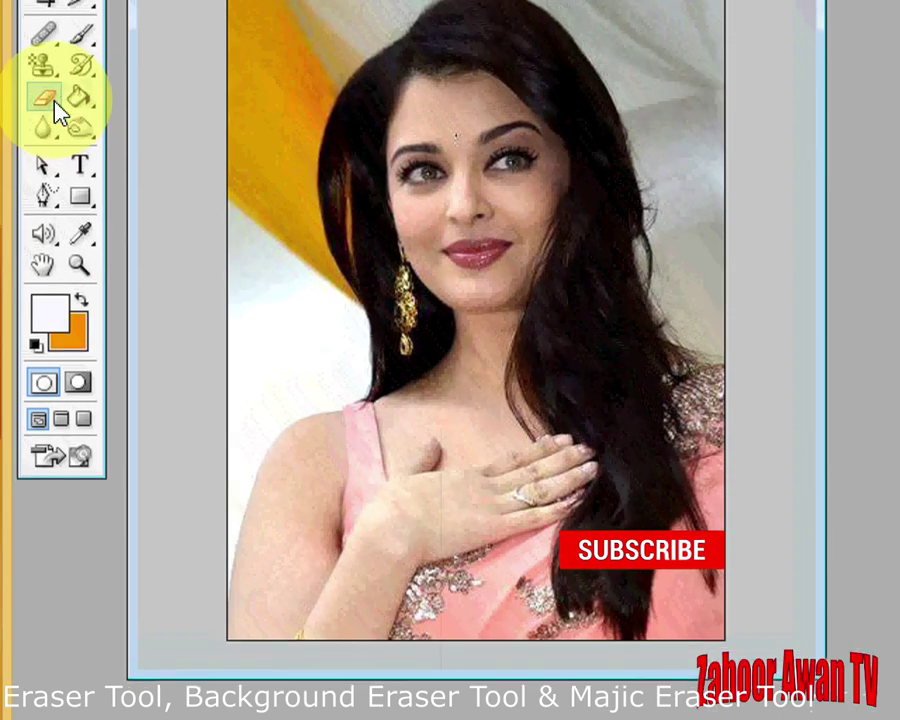
pyautogui.click(50, 100)
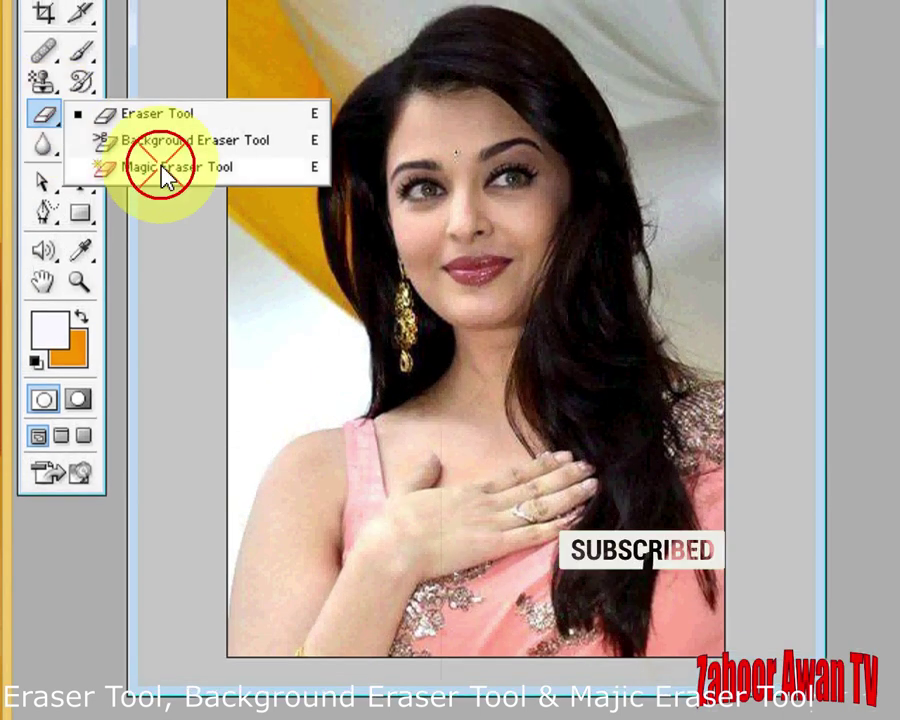
# Step: Use the Magic Eraser at tolerance 50 to clear the white patches, yellow cloth and streaks around her
pyautogui.click(165, 170)
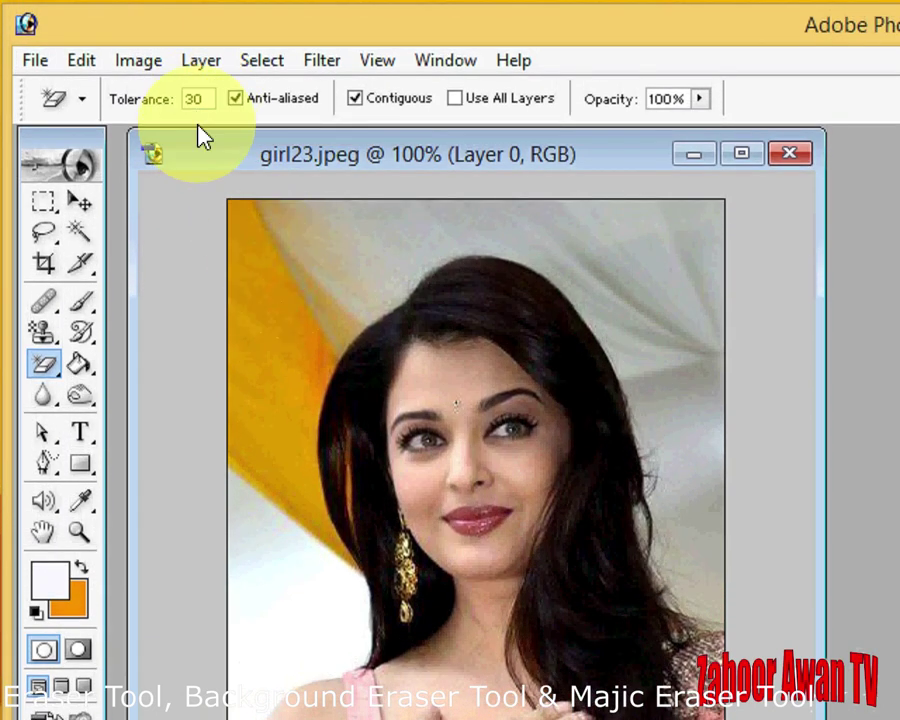
pyautogui.click(284, 242)
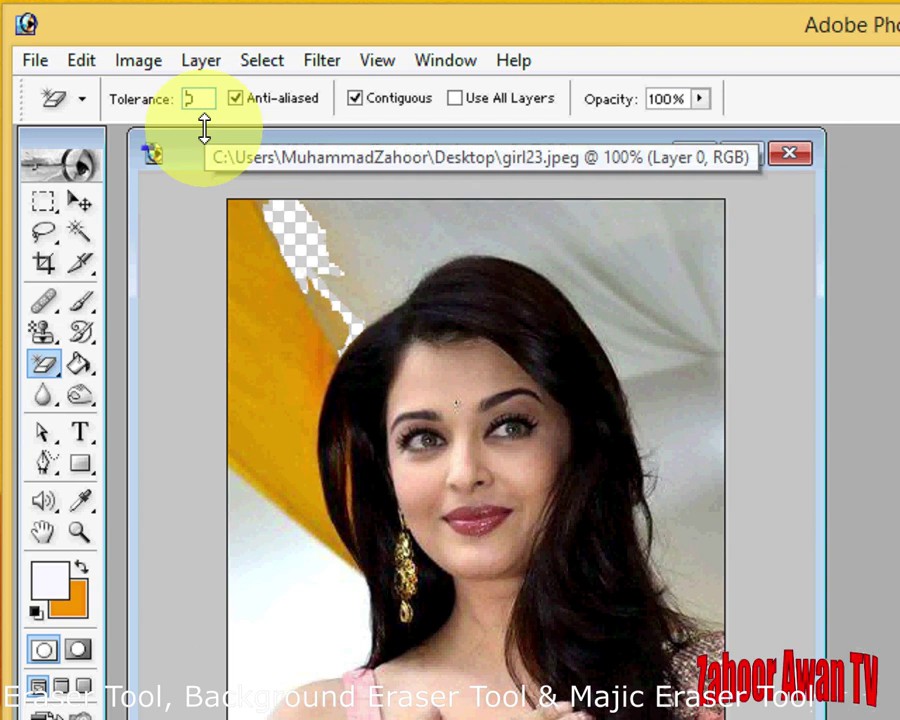
pyautogui.click(345, 266)
pyautogui.click(296, 356)
pyautogui.click(304, 536)
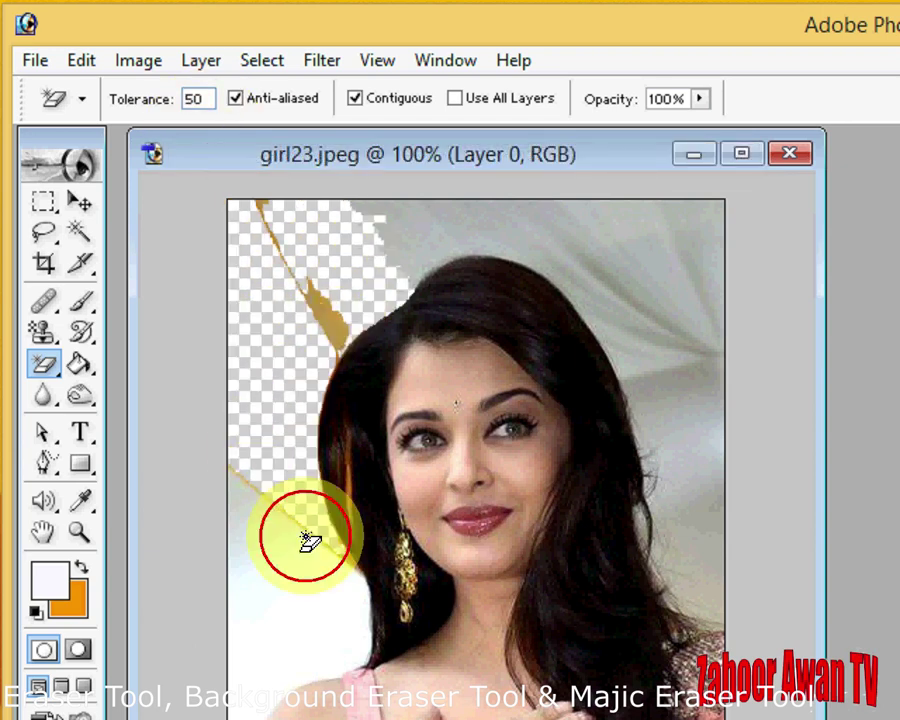
pyautogui.click(287, 620)
pyautogui.click(271, 490)
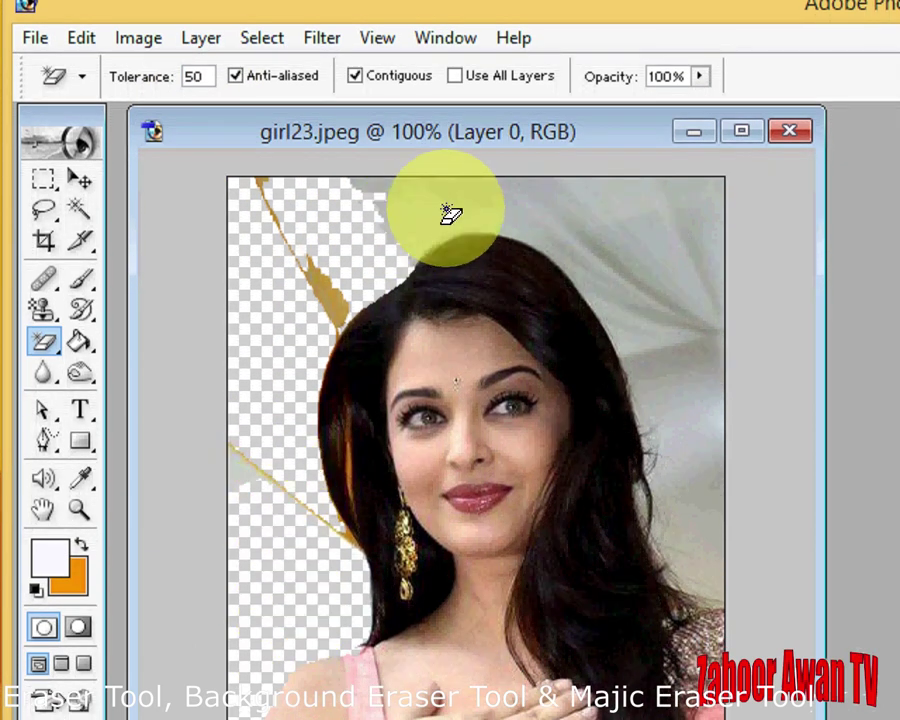
pyautogui.click(448, 225)
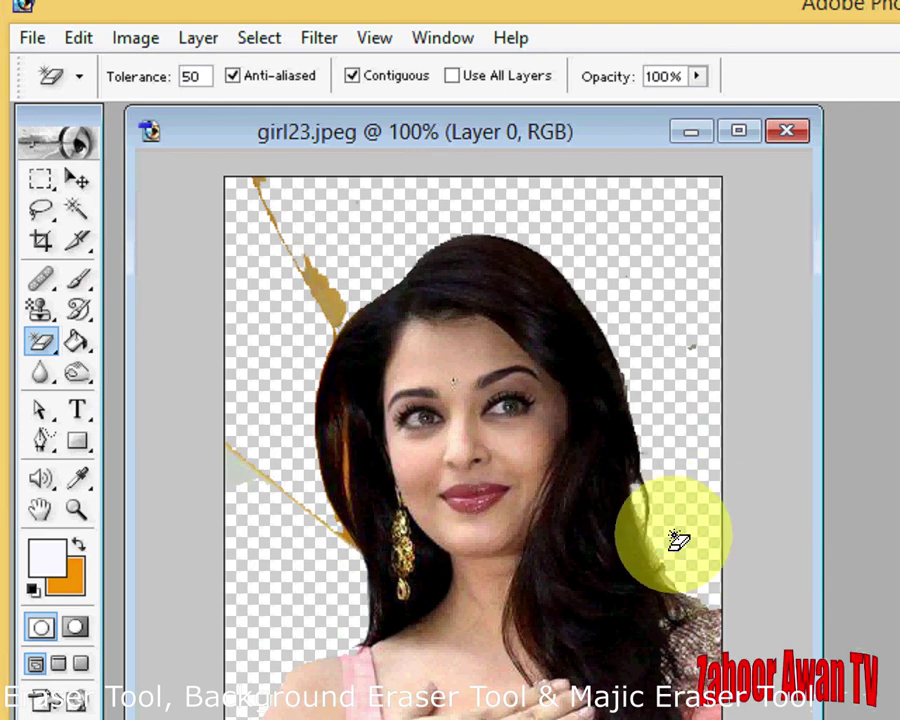
pyautogui.click(335, 303)
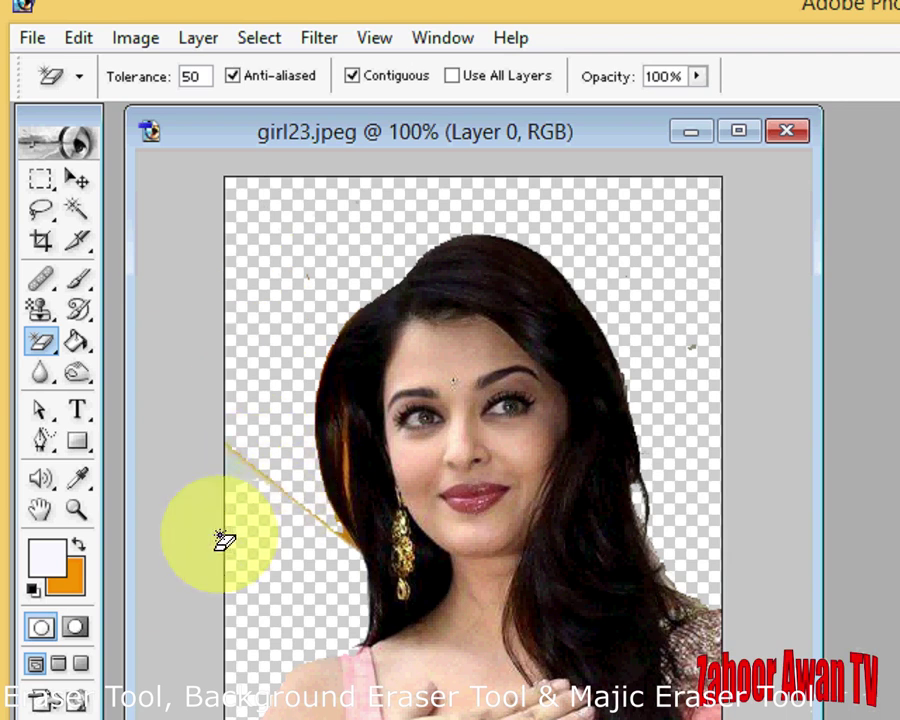
pyautogui.rightClick(60, 345)
# Step: Return to the standard Eraser with Erase to History off and wipe the leftover left blob and right-edge specks
pyautogui.click(141, 341)
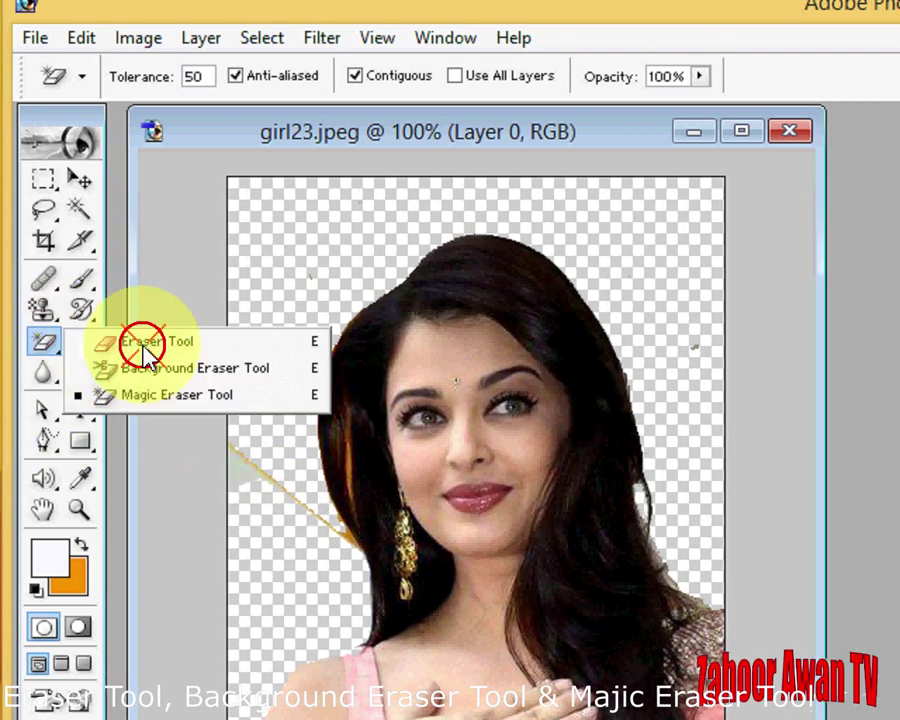
pyautogui.click(246, 478)
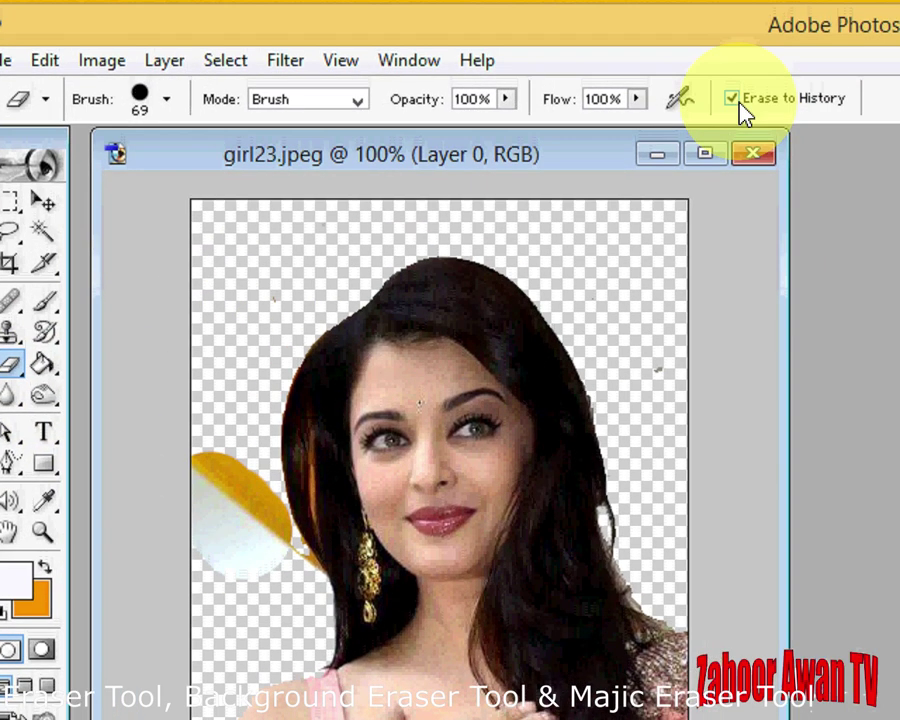
pyautogui.click(736, 99)
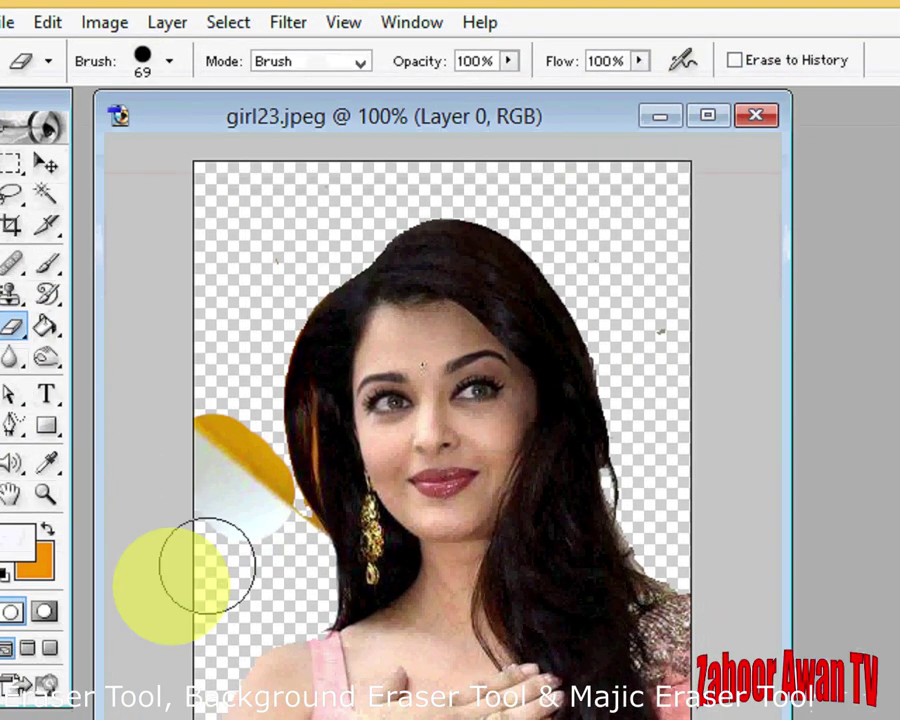
pyautogui.moveTo(210, 520)
pyautogui.mouseDown()
pyautogui.moveTo(224, 508)
pyautogui.moveTo(260, 553)
pyautogui.mouseUp()
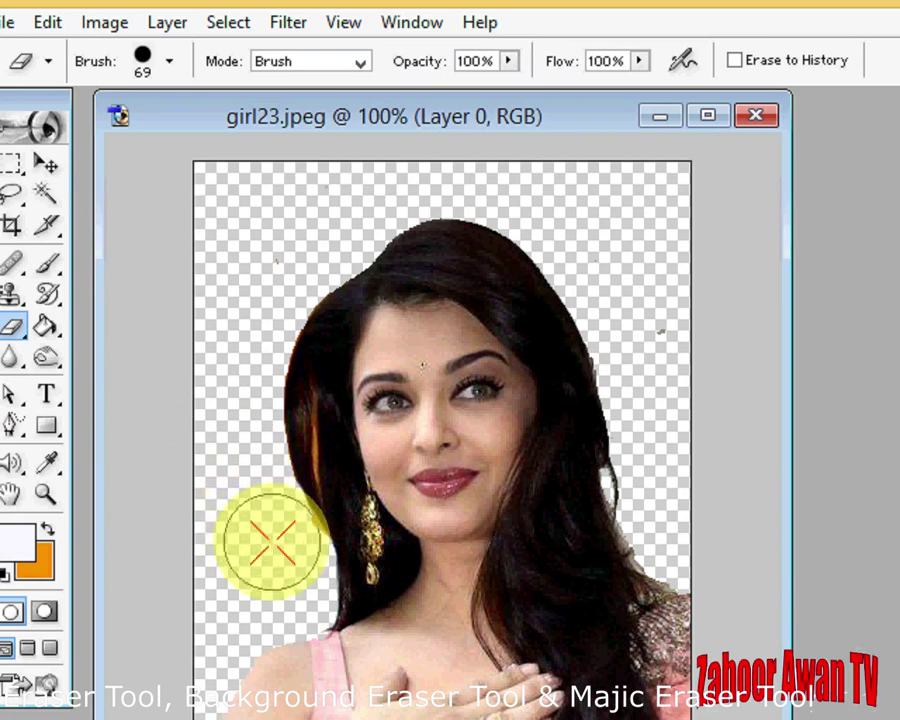
pyautogui.click(280, 548)
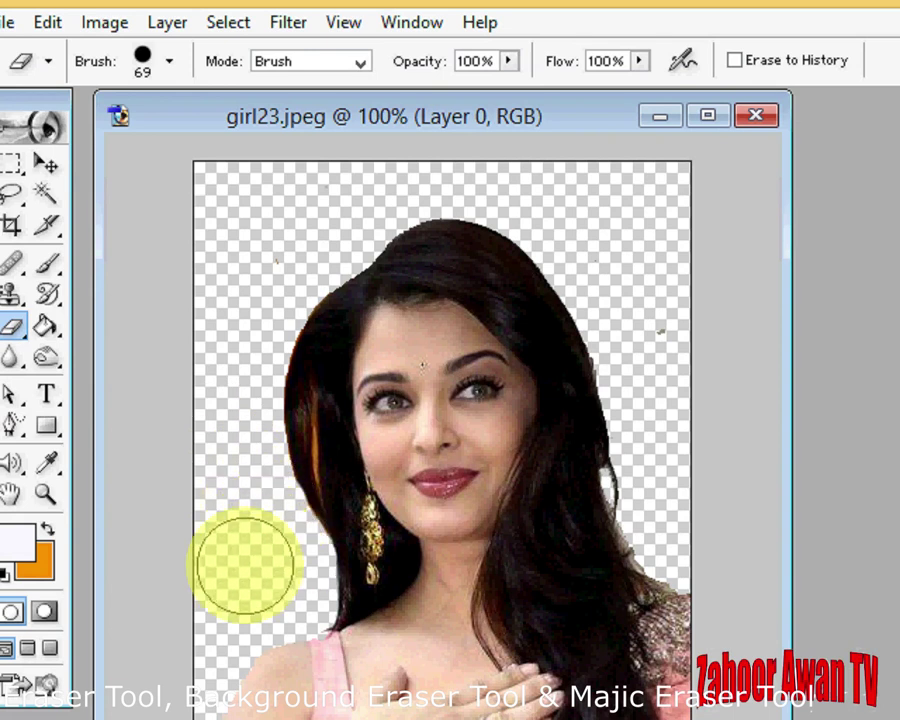
pyautogui.click(689, 346)
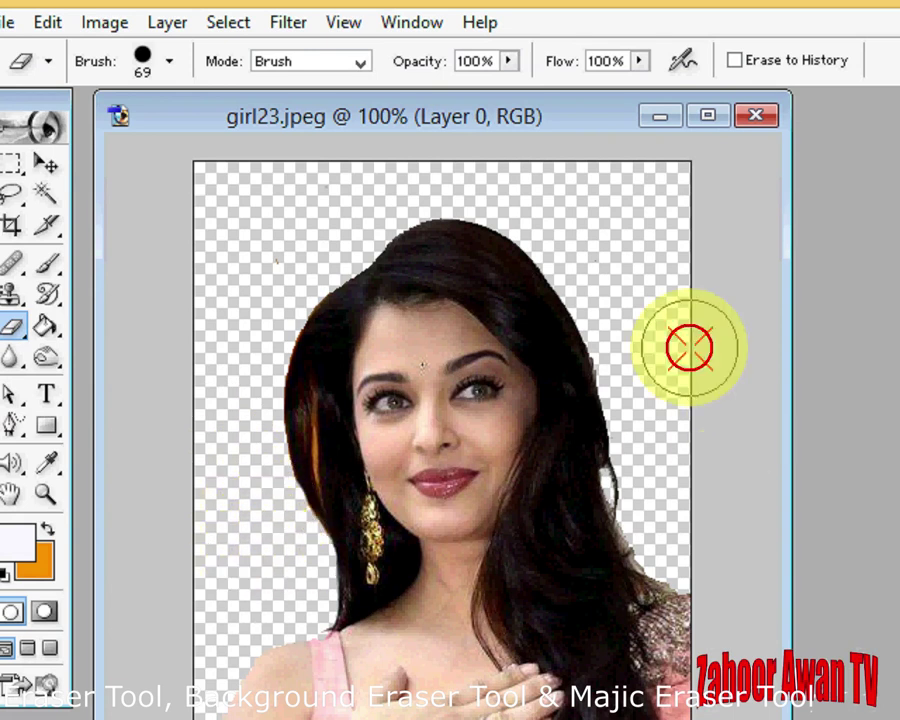
pyautogui.click(688, 461)
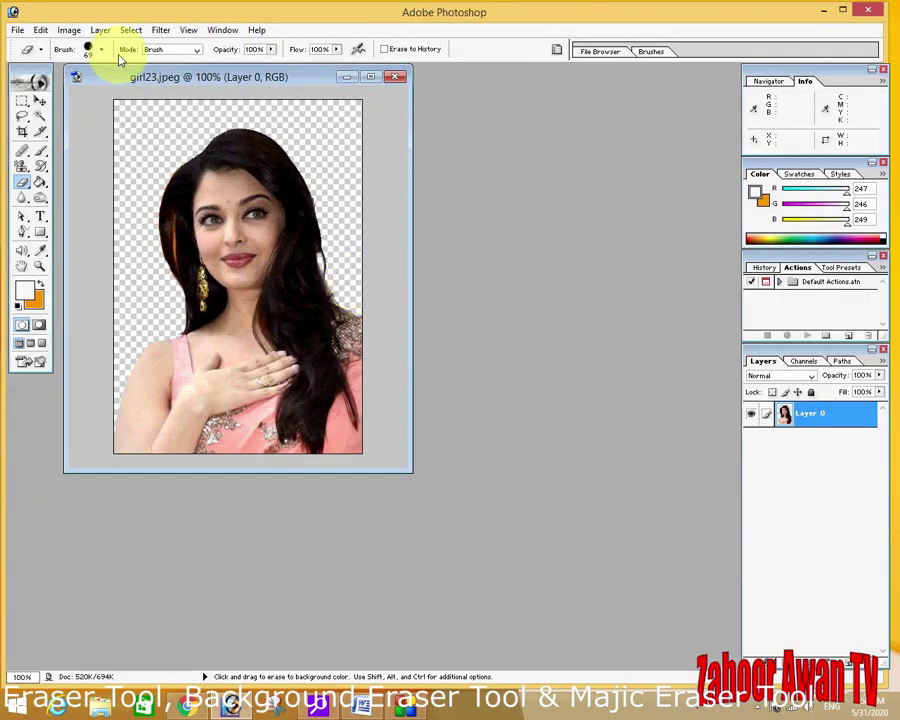
# Step: Save a copy as tot.png in PNG format, without interlacing
pyautogui.click(17, 32)
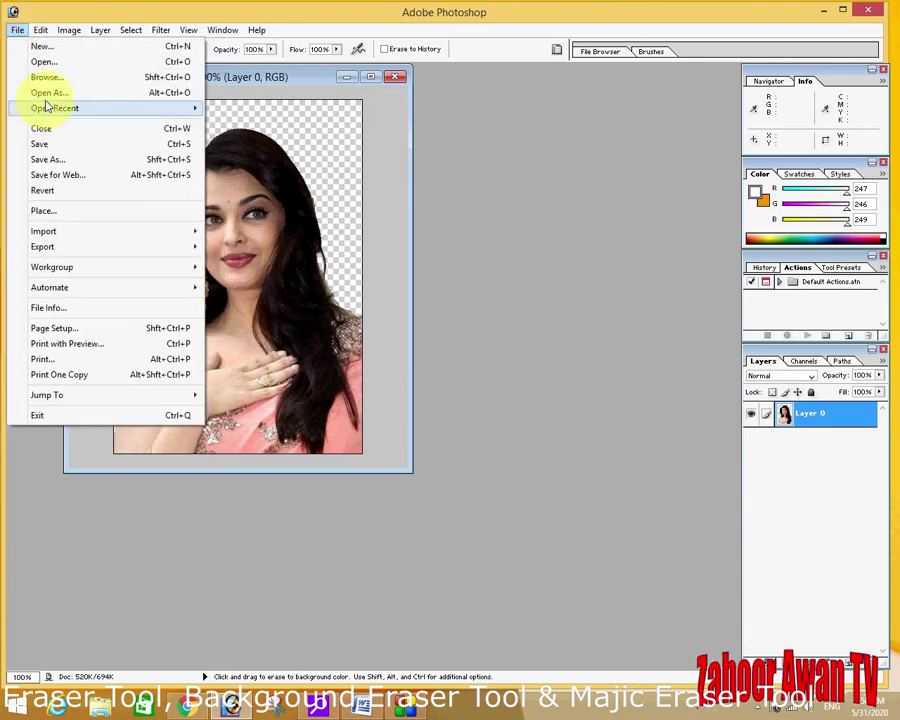
pyautogui.click(50, 144)
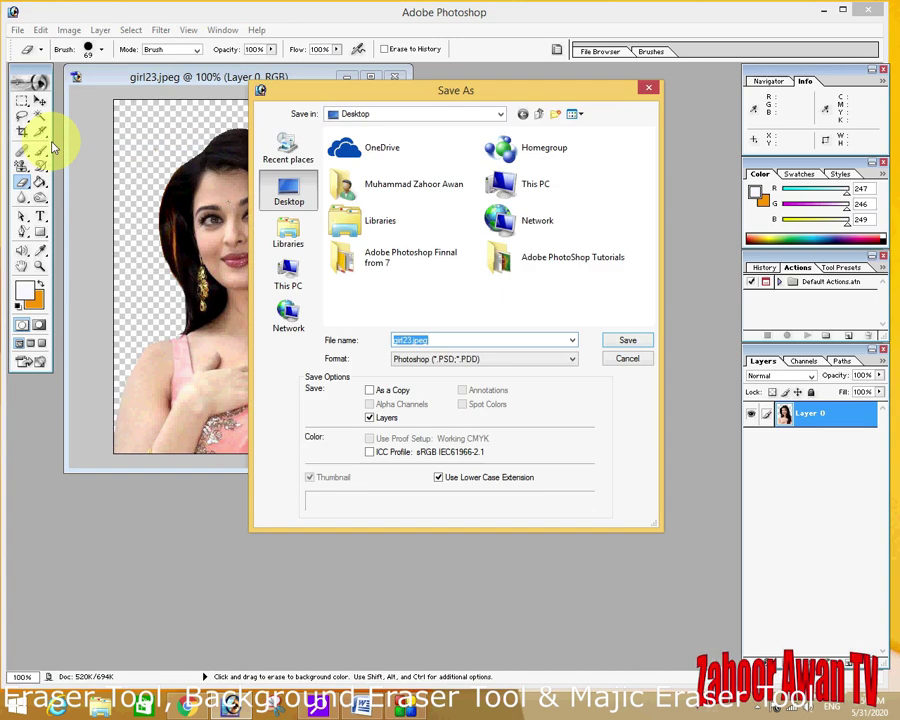
pyautogui.write('t')
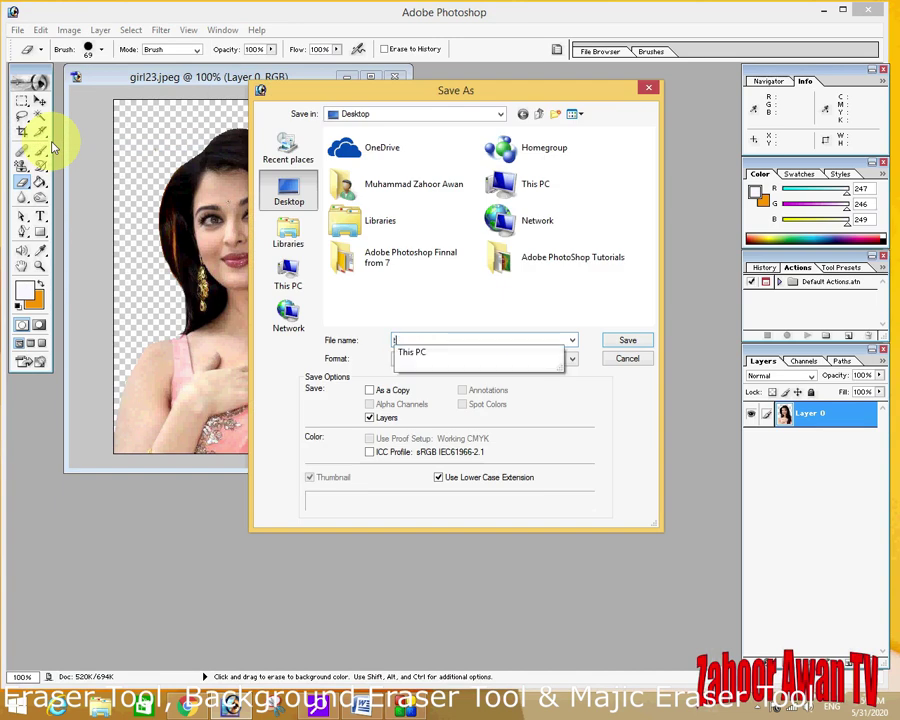
pyautogui.write('ot')
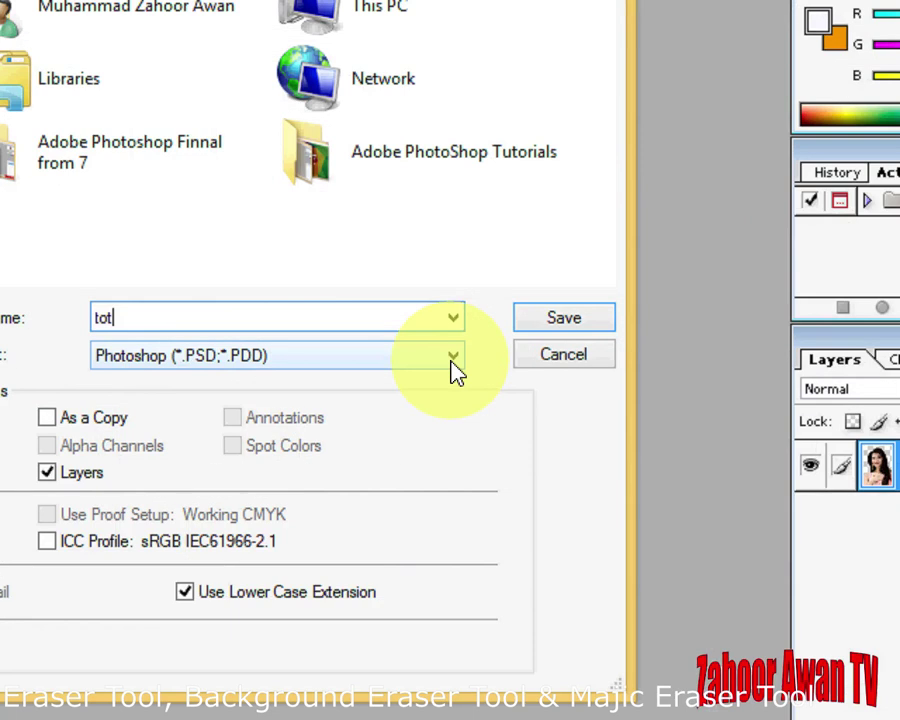
pyautogui.click(573, 364)
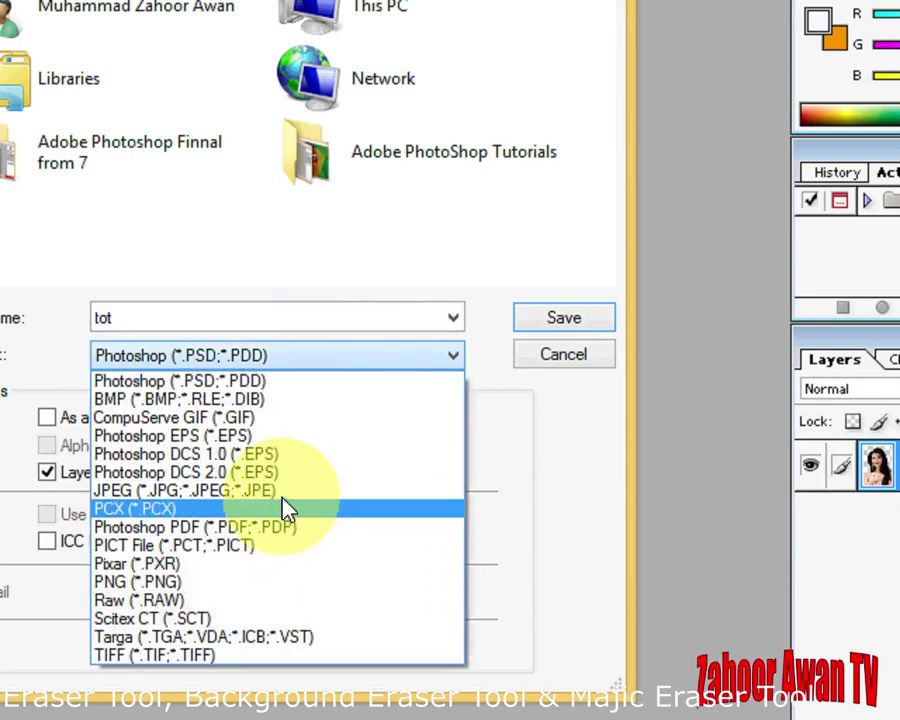
pyautogui.click(237, 586)
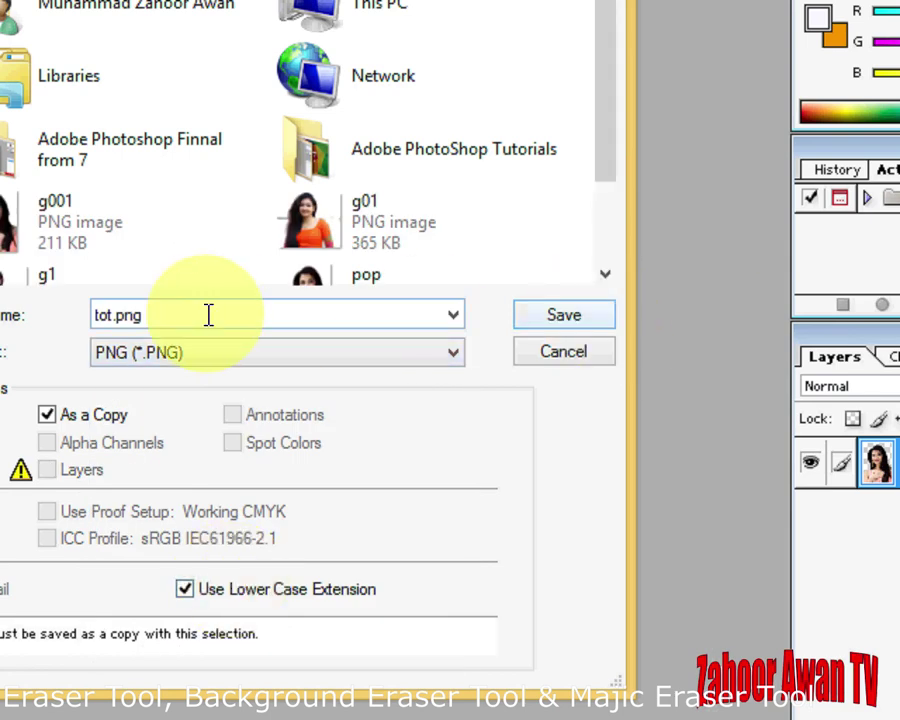
pyautogui.click(147, 316)
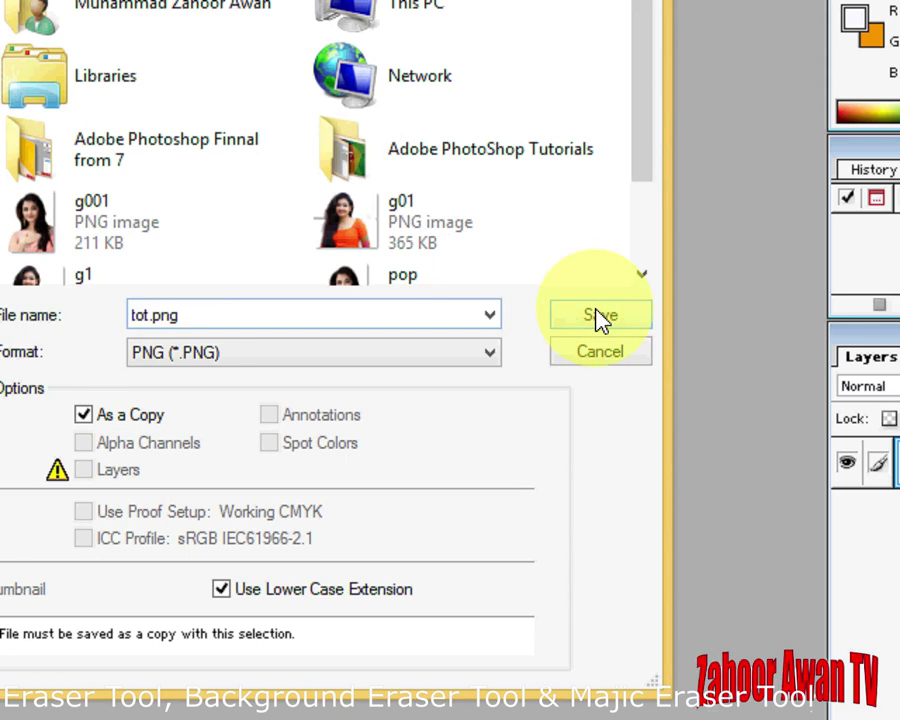
pyautogui.click(600, 318)
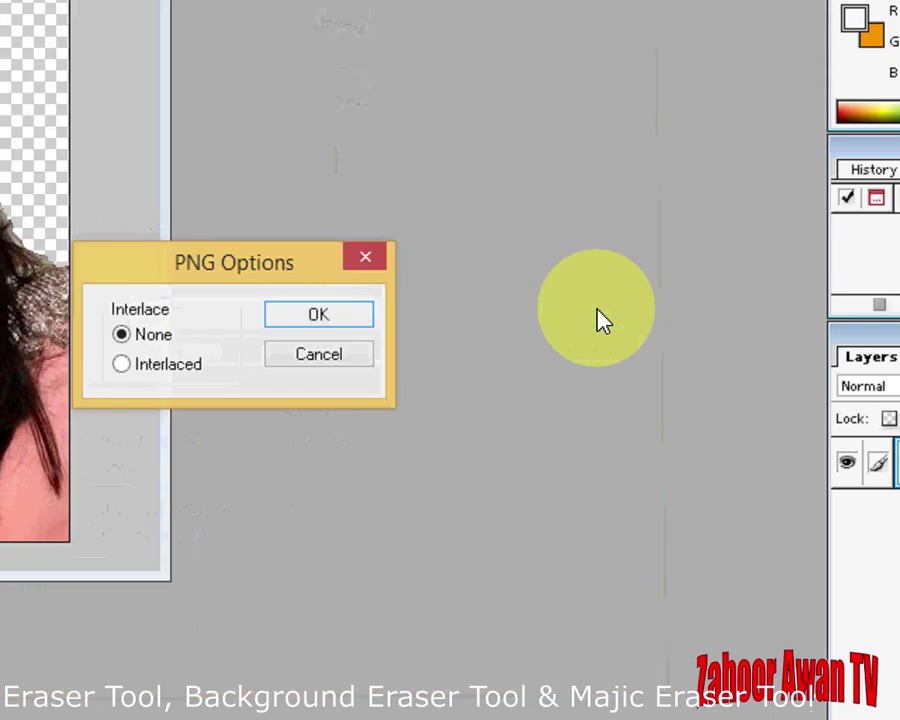
pyautogui.click(318, 315)
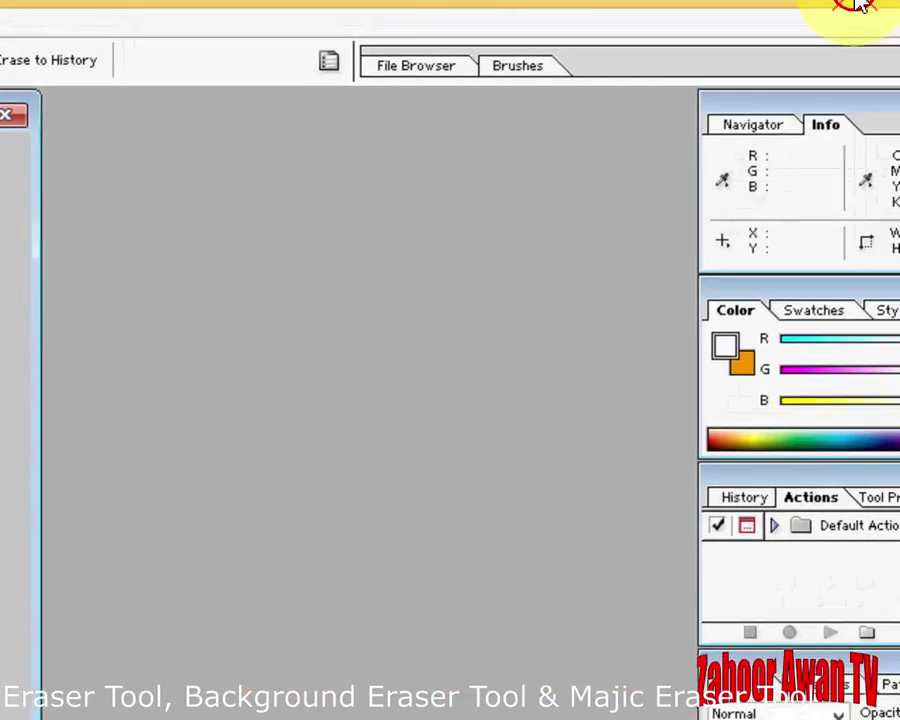
# Step: Close Photoshop and launch Microsoft Word from the taskbar for a blank document
pyautogui.click(853, 5)
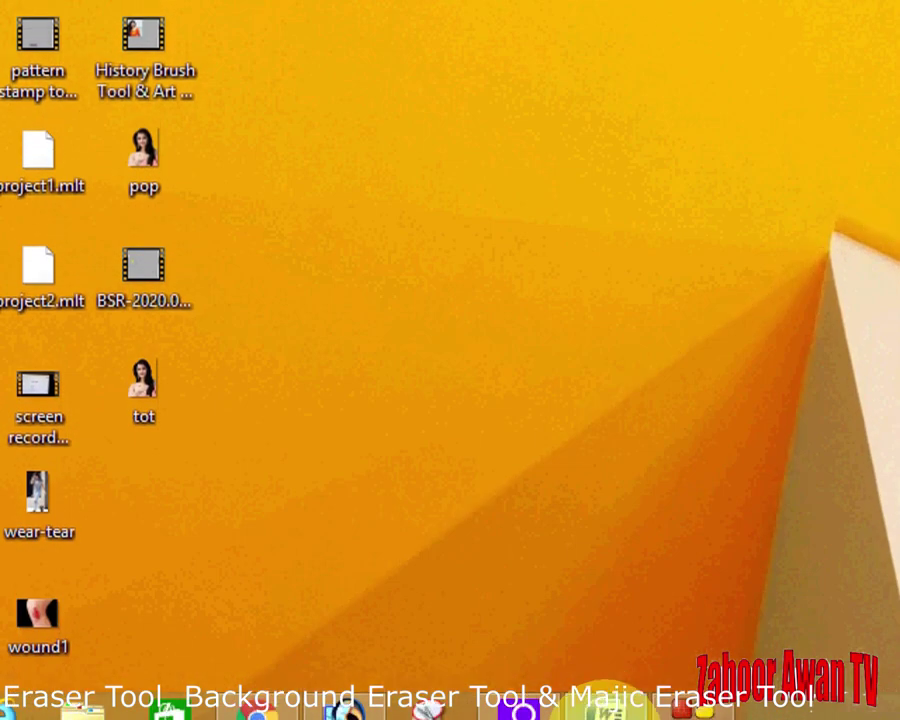
pyautogui.click(605, 705)
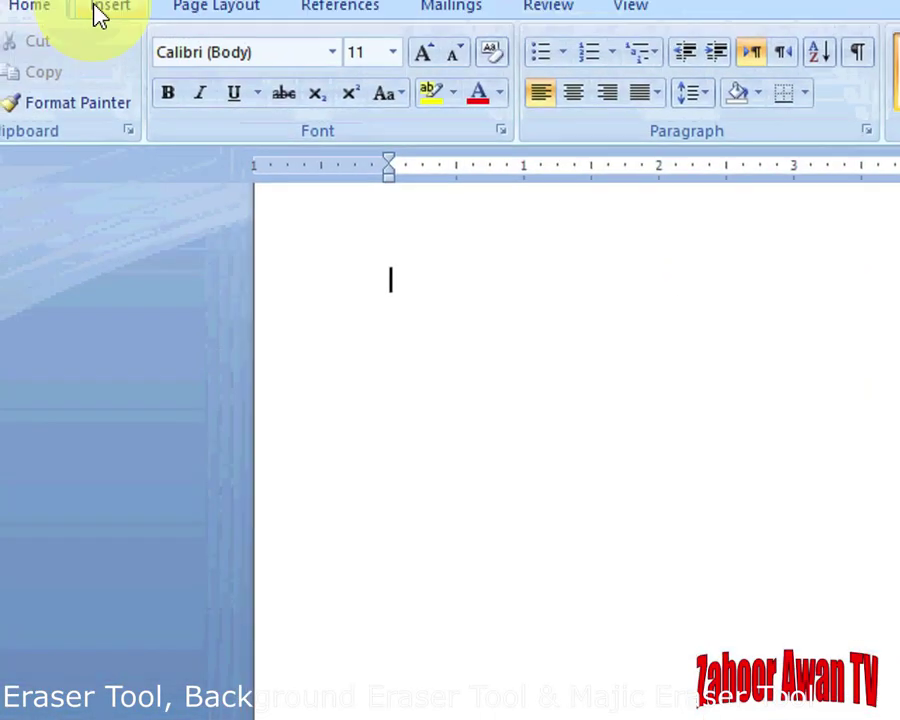
# Step: Insert the tot picture from the Desktop into the Word document
pyautogui.click(57, 0)
pyautogui.click(180, 4)
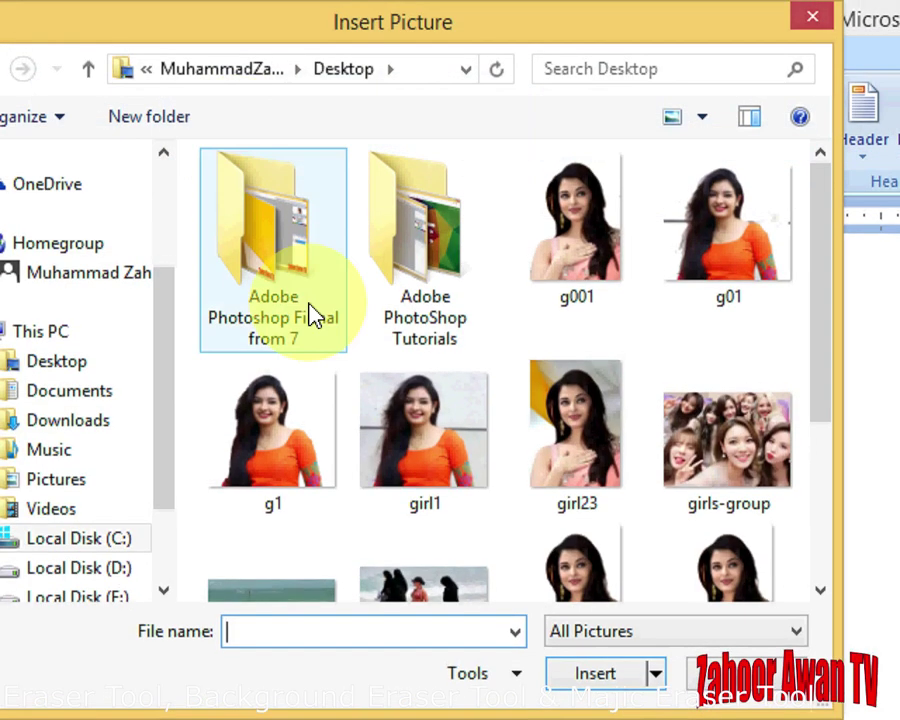
pyautogui.click(587, 418)
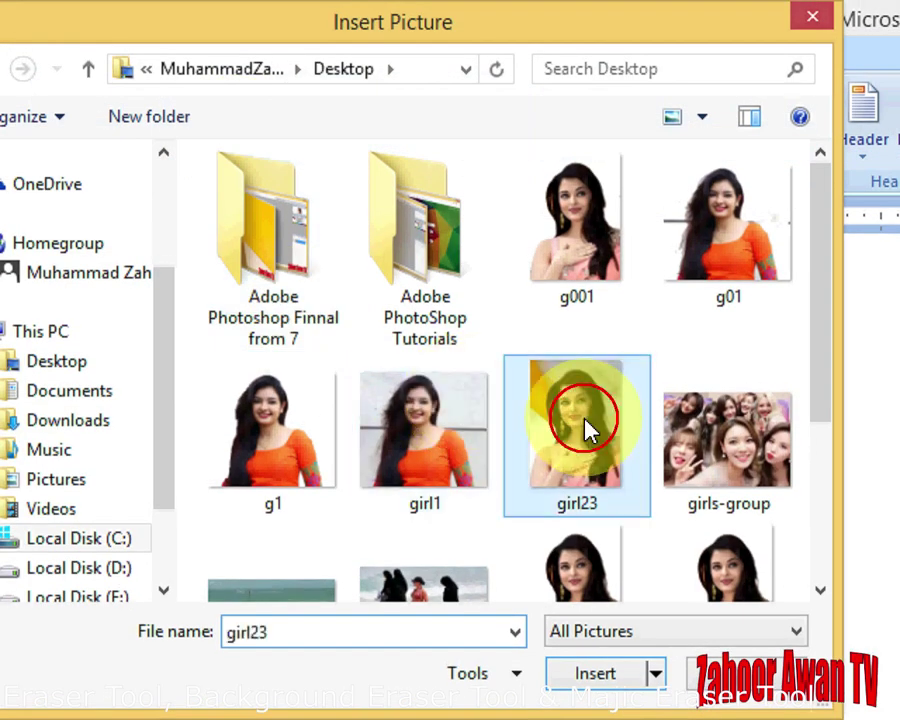
pyautogui.scroll(-3, 672, 398)
pyautogui.click(667, 396)
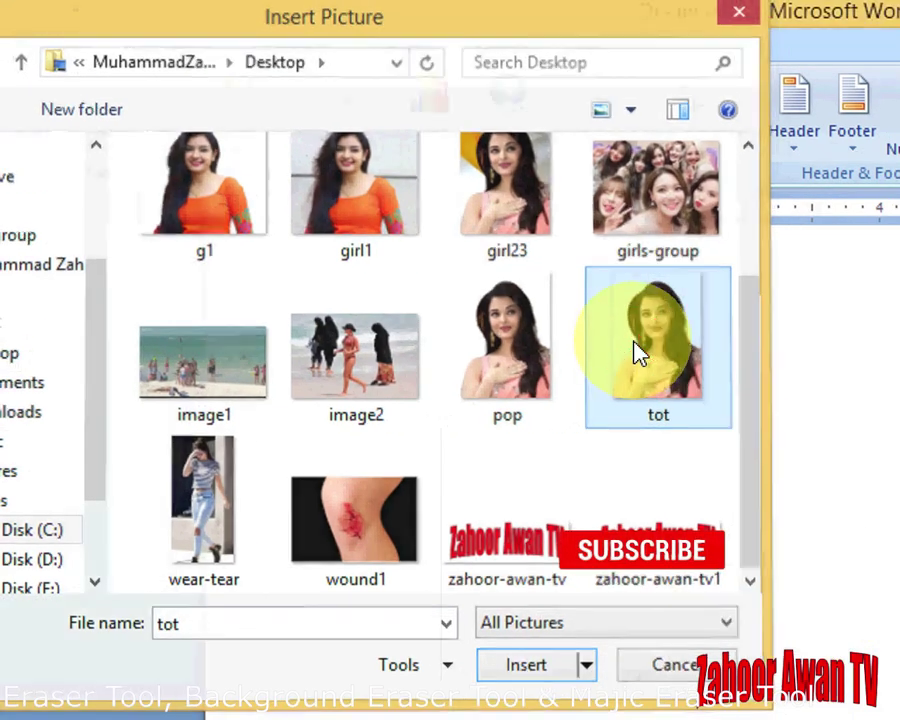
pyautogui.doubleClick(700, 360)
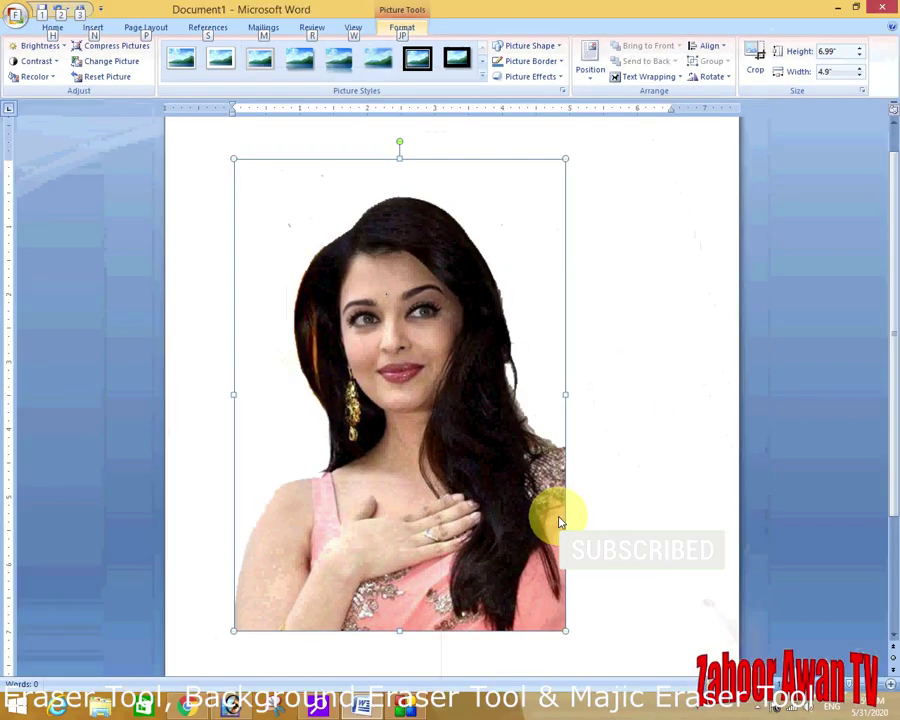
pyautogui.click(620, 295)
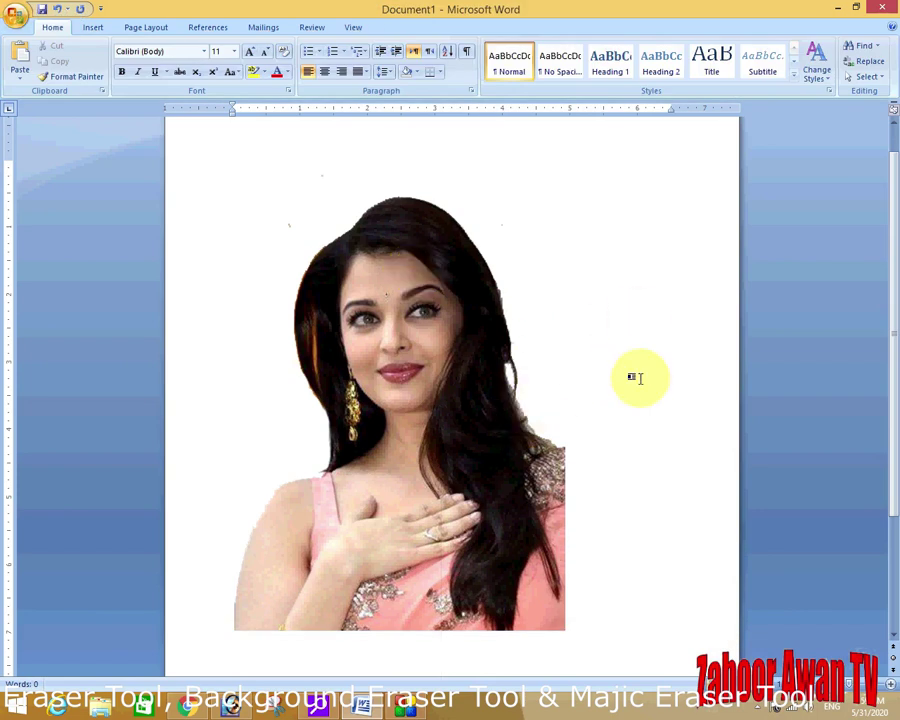
# Step: Give the picture's transparent background a yellow Text Highlight Color
pyautogui.click(552, 308)
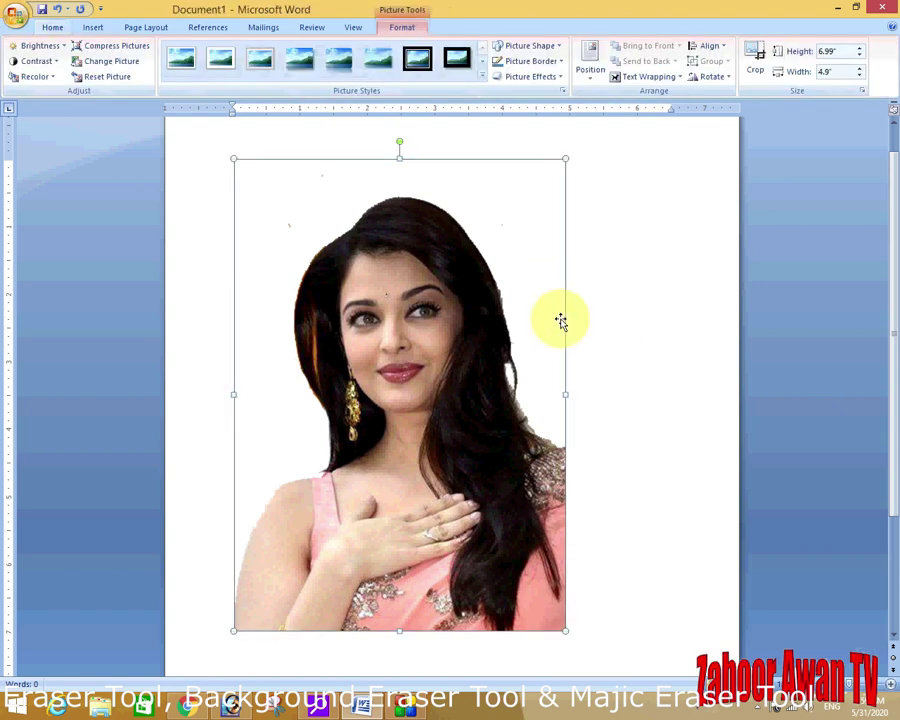
pyautogui.click(50, 27)
pyautogui.click(254, 72)
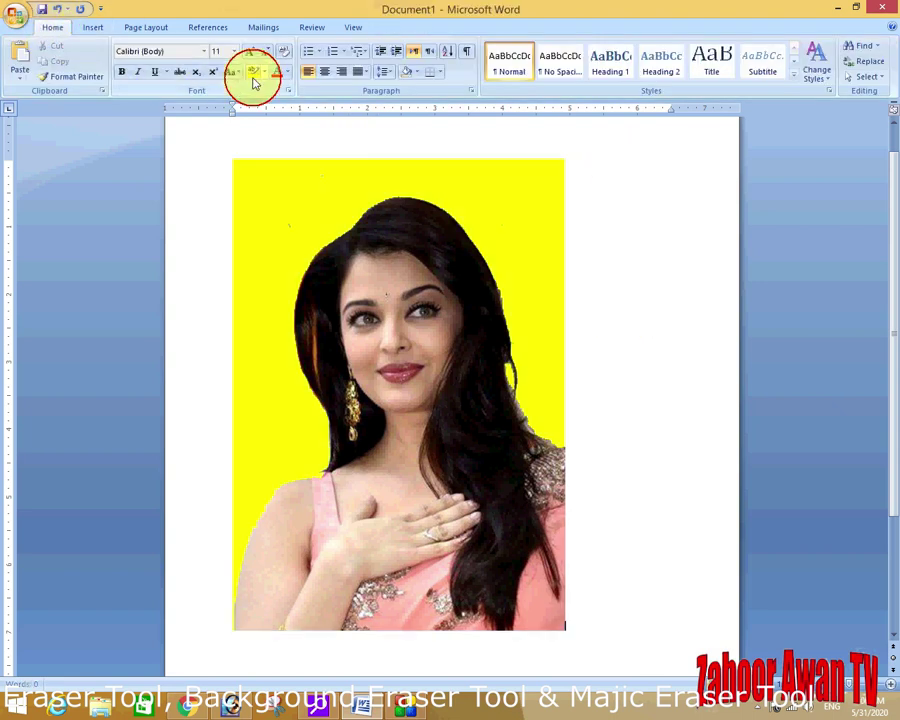
pyautogui.click(632, 280)
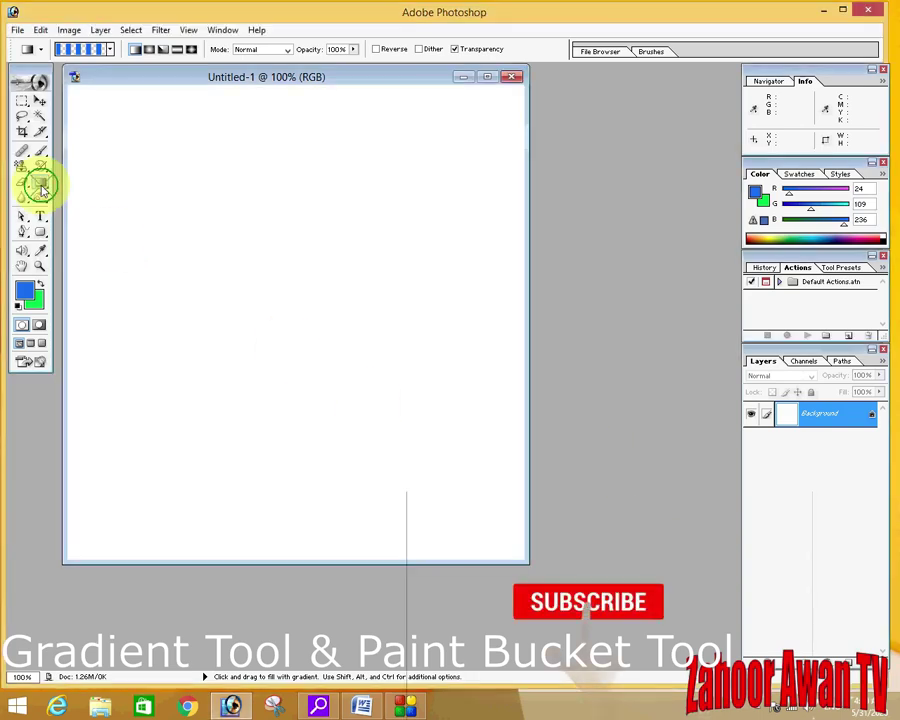
# Step: Pick the Gradient Tool from the gradient and paint bucket flyout
pyautogui.moveTo(40, 183)
pyautogui.mouseDown()
pyautogui.moveTo(104, 184)
pyautogui.moveTo(108, 203)
pyautogui.mouseUp()
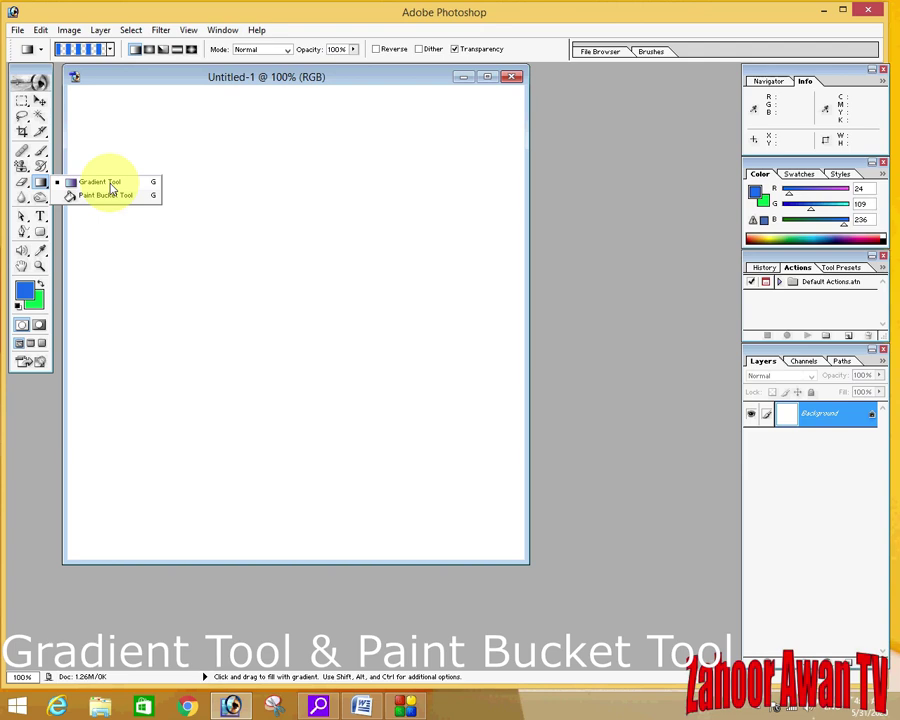
pyautogui.click(110, 184)
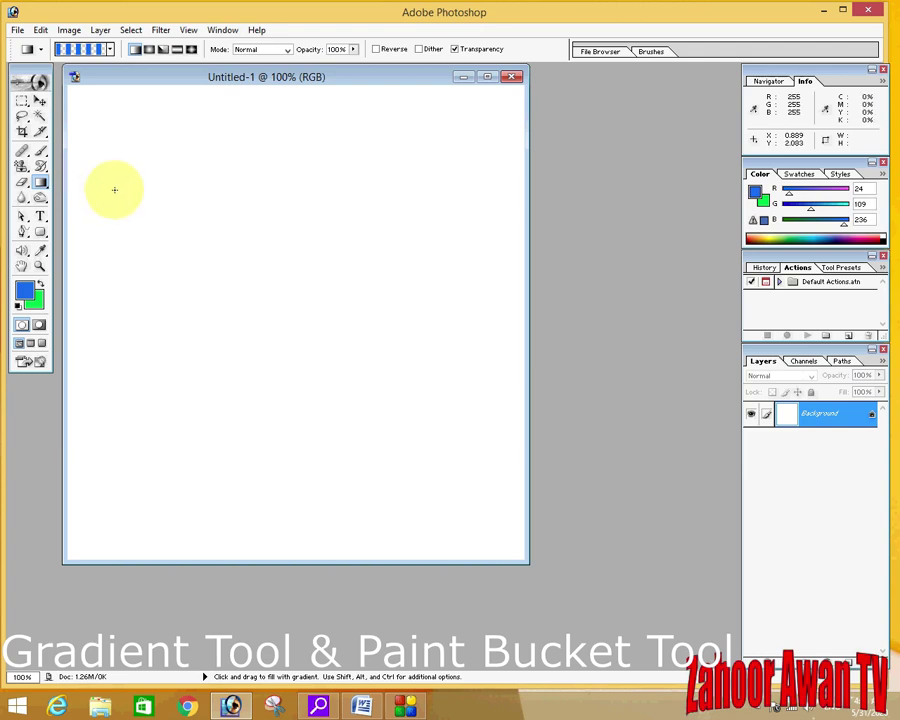
pyautogui.click(40, 182)
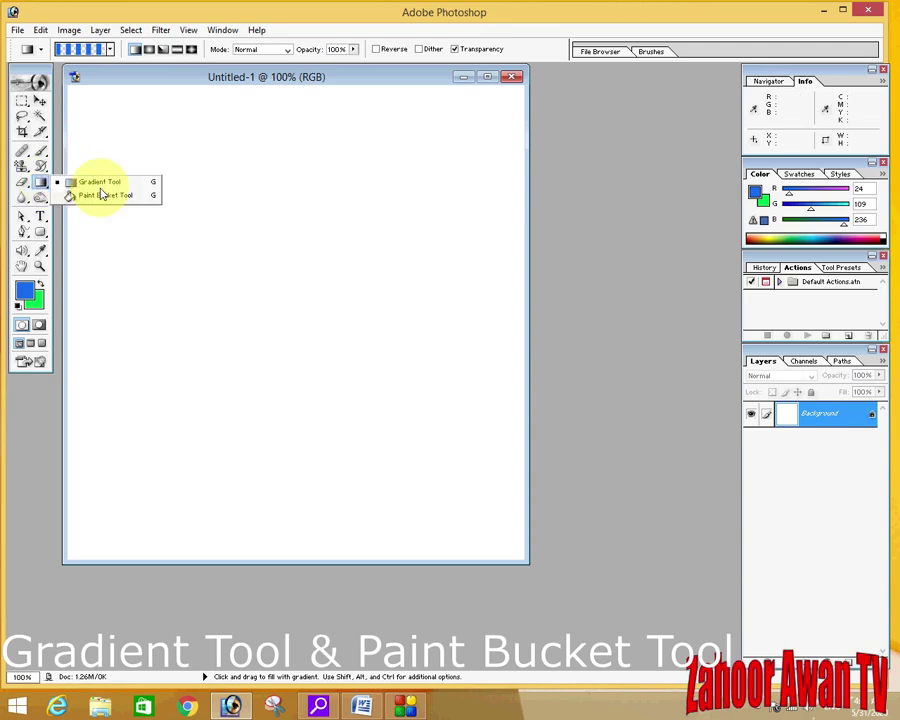
pyautogui.click(115, 190)
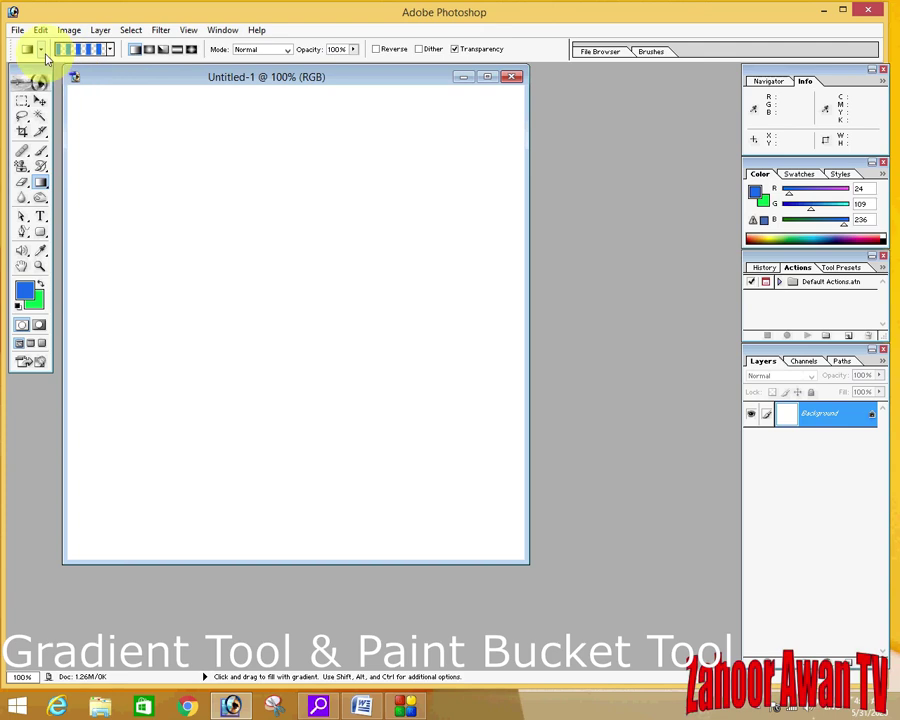
# Step: Choose the blue Transparent Stripes gradient preset and drag it from the canvas's top-left corner
pyautogui.click(109, 50)
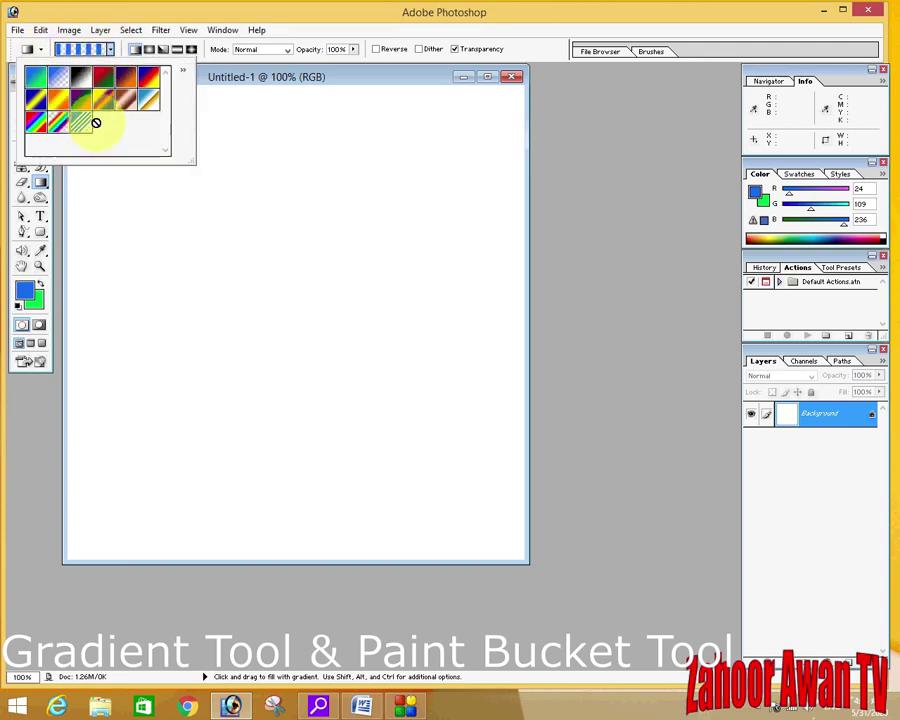
pyautogui.click(58, 124)
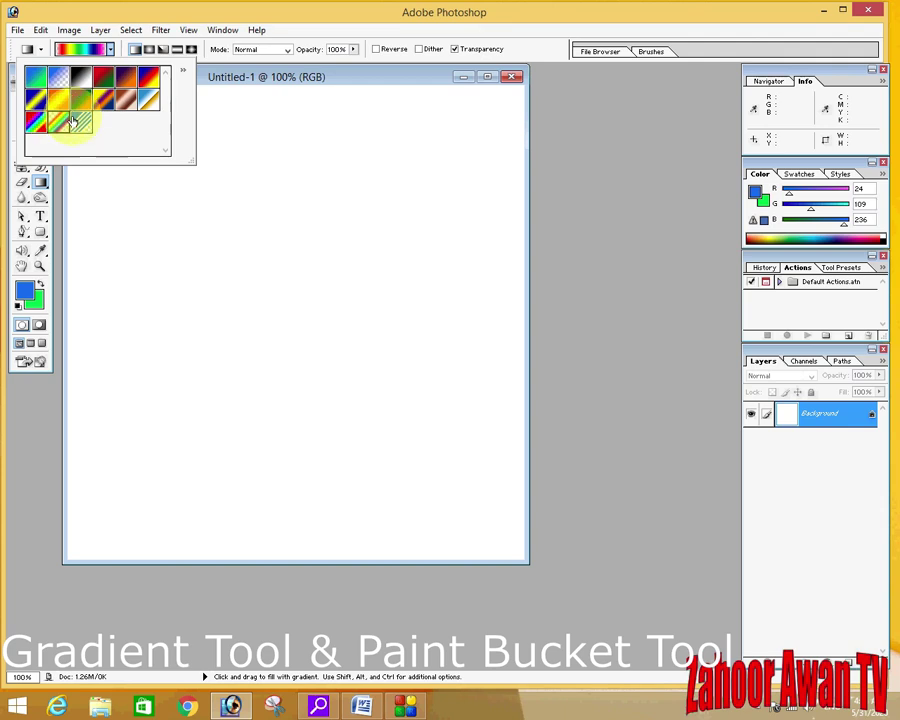
pyautogui.click(81, 122)
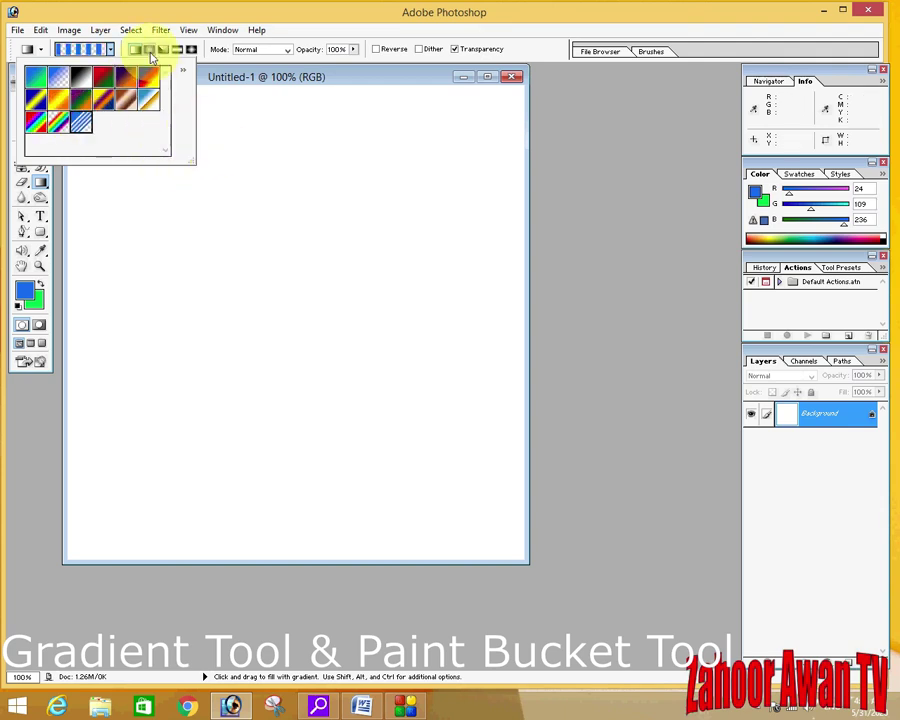
pyautogui.click(231, 146)
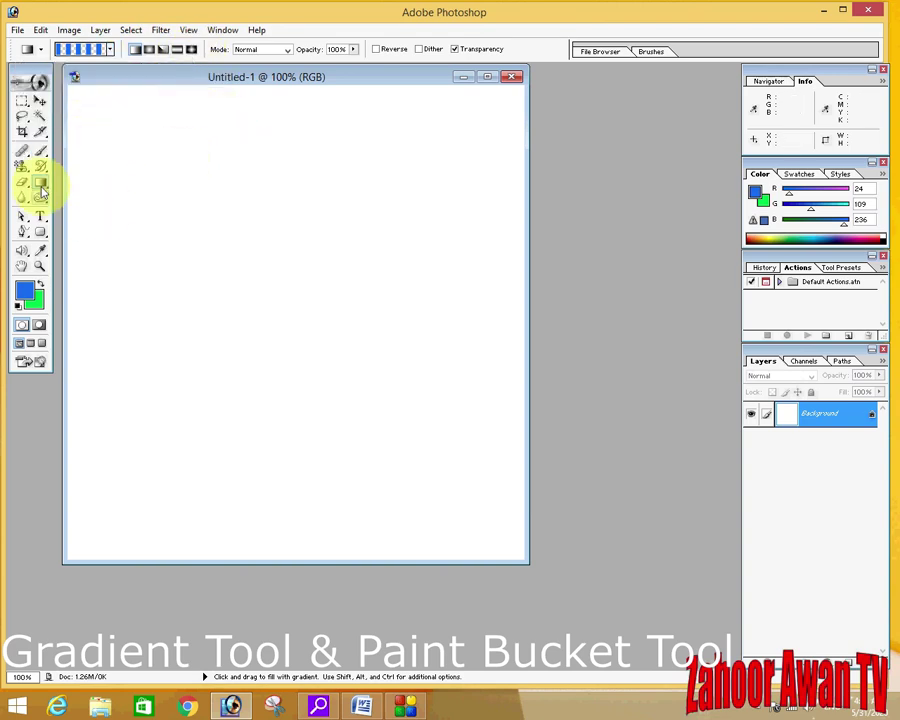
pyautogui.moveTo(42, 182); pyautogui.dragTo(80, 186)
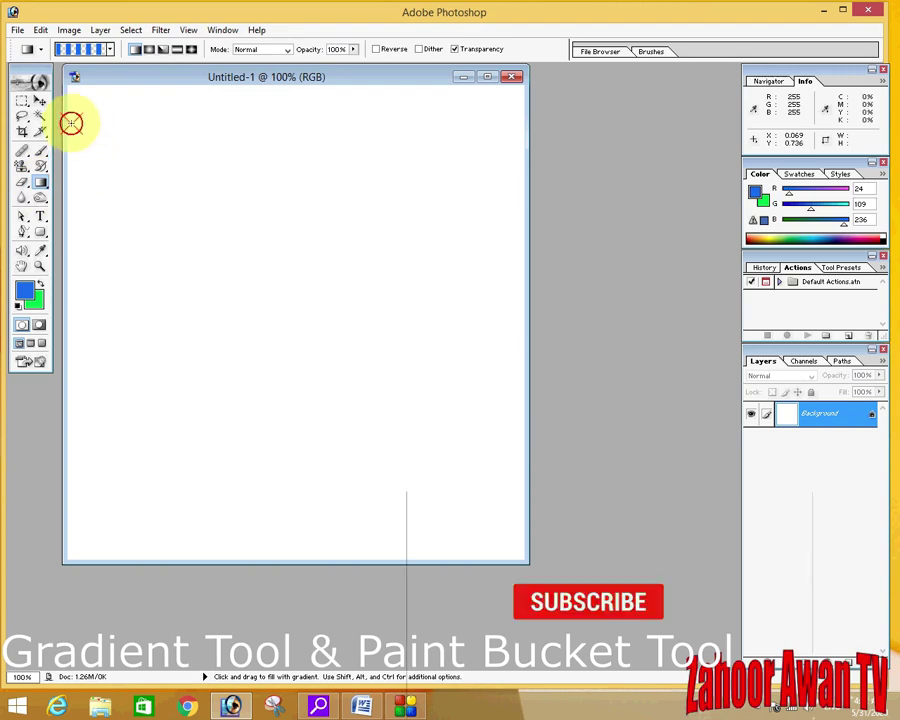
pyautogui.moveTo(71, 122); pyautogui.dragTo(199, 198)
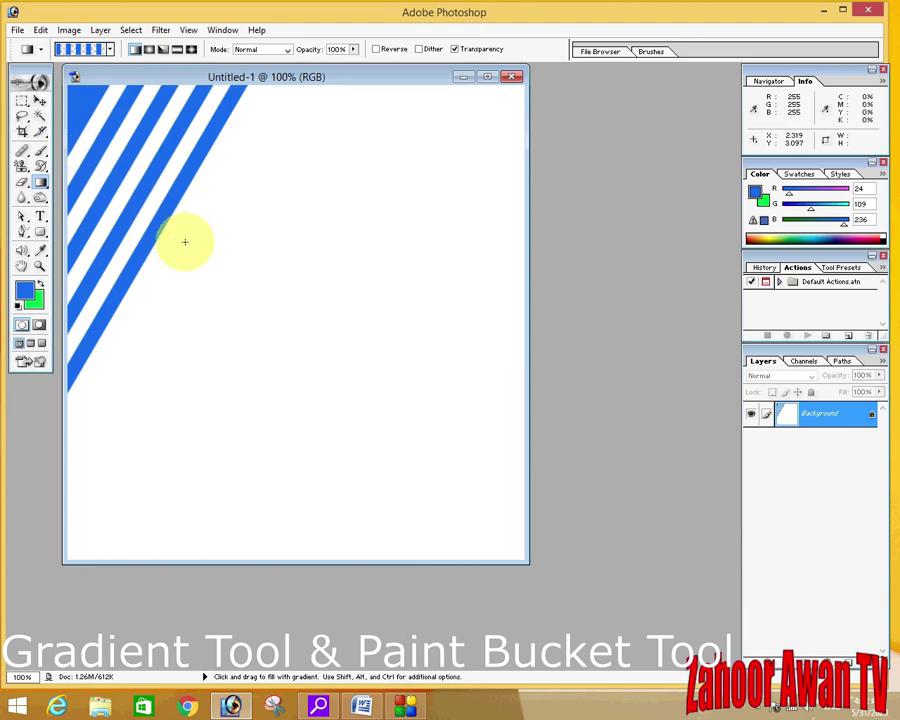
# Step: Fill the canvas with a diagonal linear red-to-green gradient from the red-green preset
pyautogui.click(111, 55)
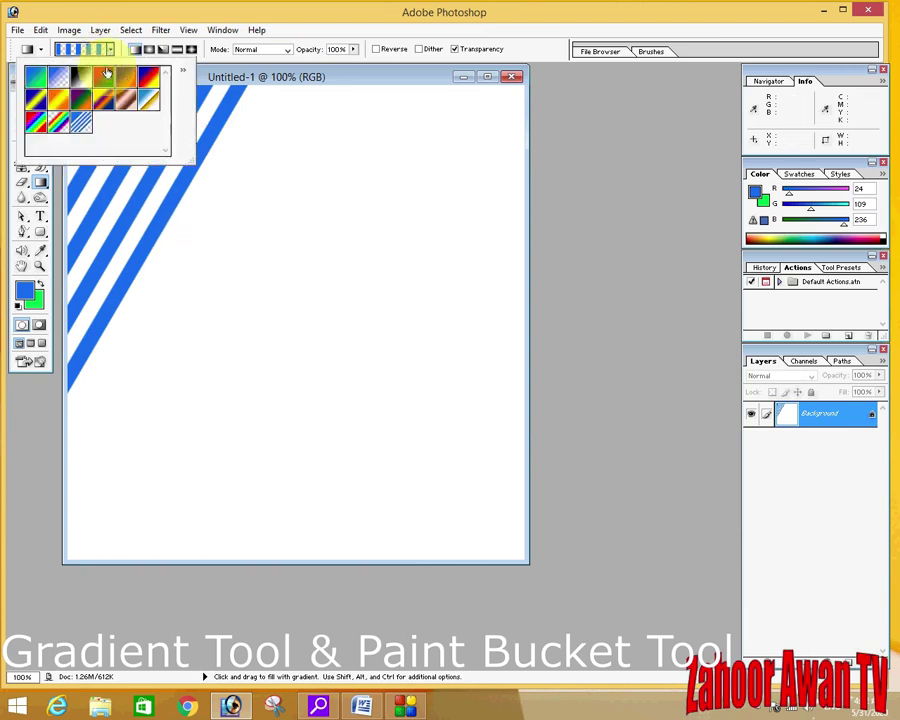
pyautogui.doubleClick(104, 74)
pyautogui.moveTo(180, 231); pyautogui.dragTo(297, 317)
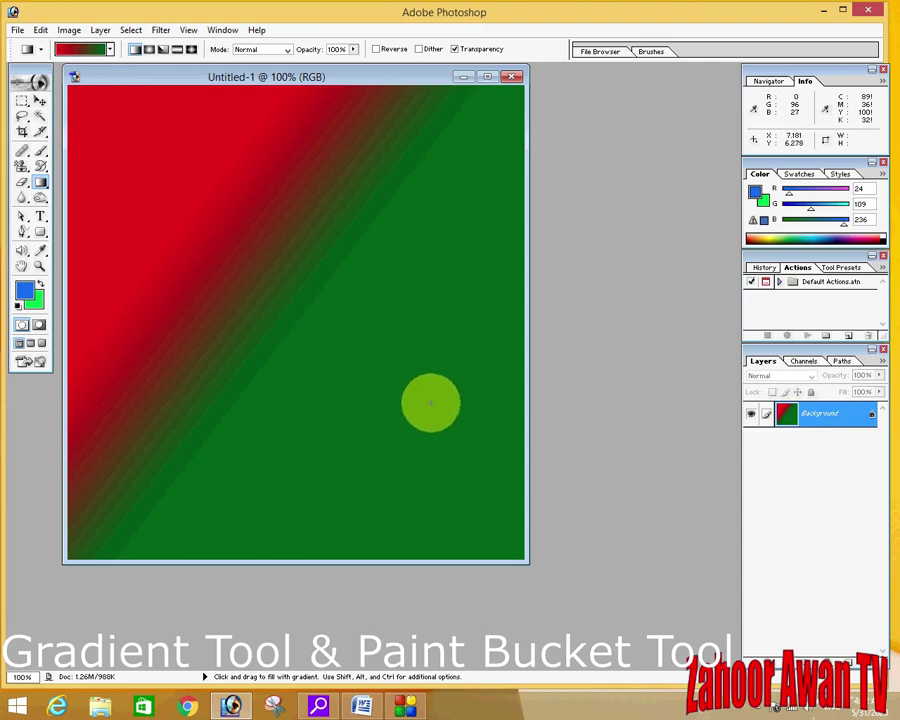
# Step: Redraw it as a radial red-to-green gradient with the red glow near the upper left
pyautogui.click(178, 165)
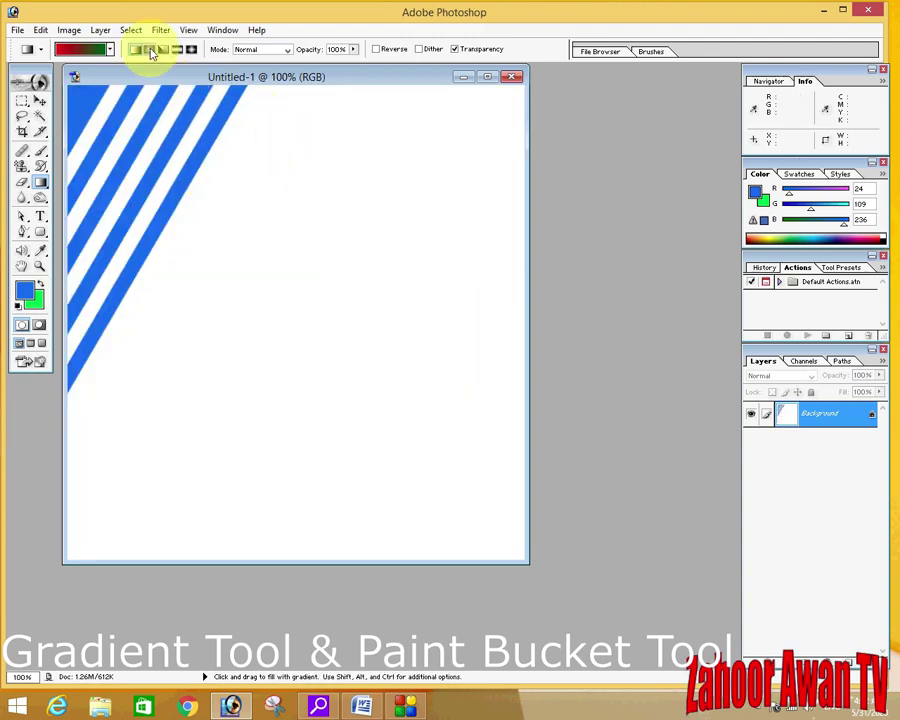
pyautogui.click(149, 50)
pyautogui.moveTo(205, 198); pyautogui.dragTo(348, 290)
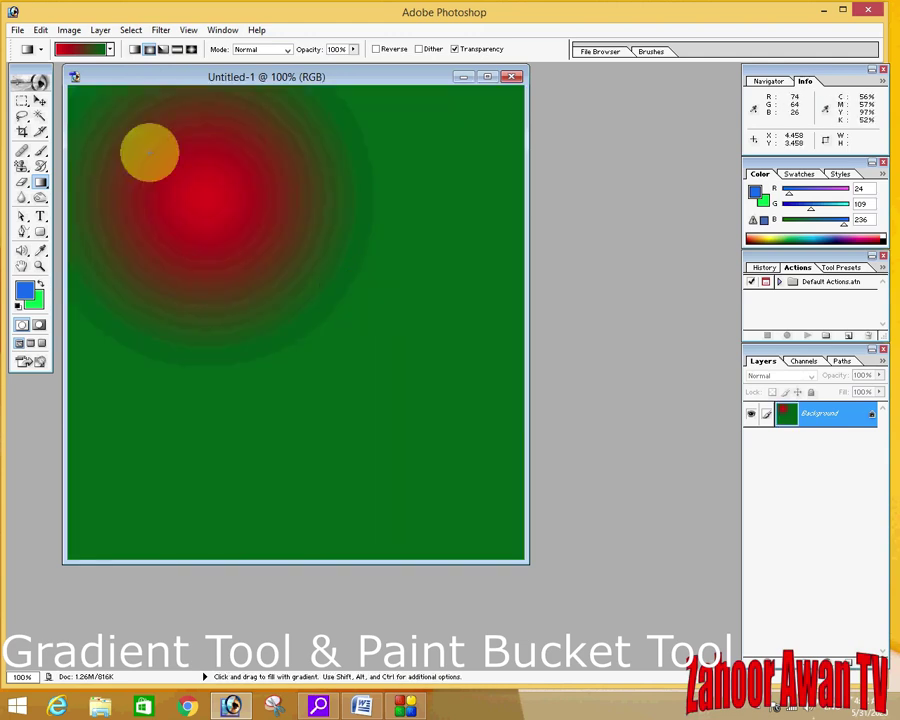
pyautogui.click(110, 49)
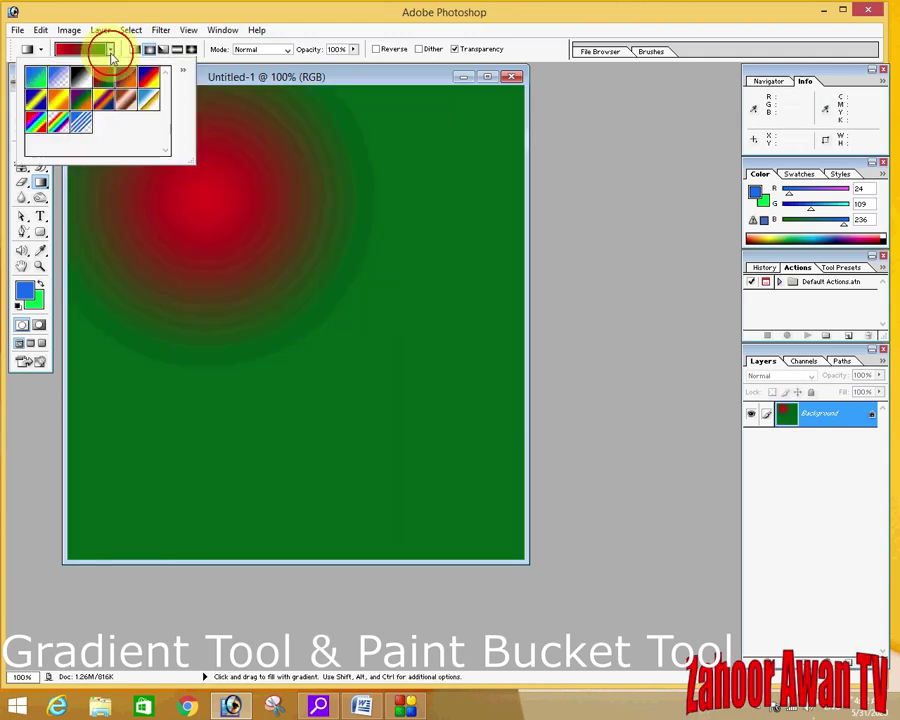
# Step: Paint blue-and-white striped radial rings, then overlay a striped angle gradient starburst
pyautogui.doubleClick(82, 124)
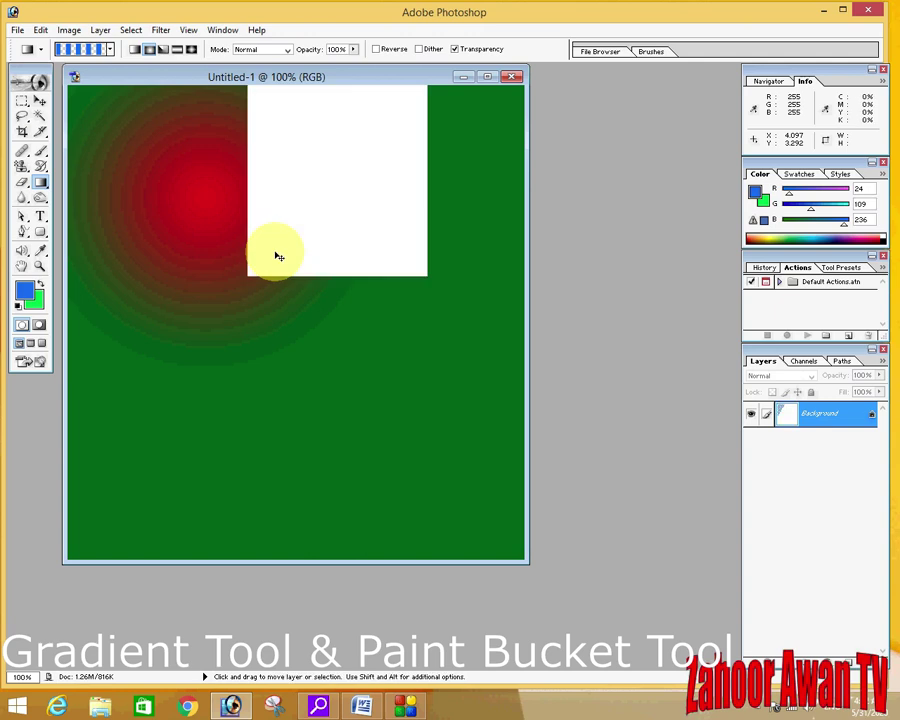
pyautogui.moveTo(199, 223); pyautogui.dragTo(372, 314)
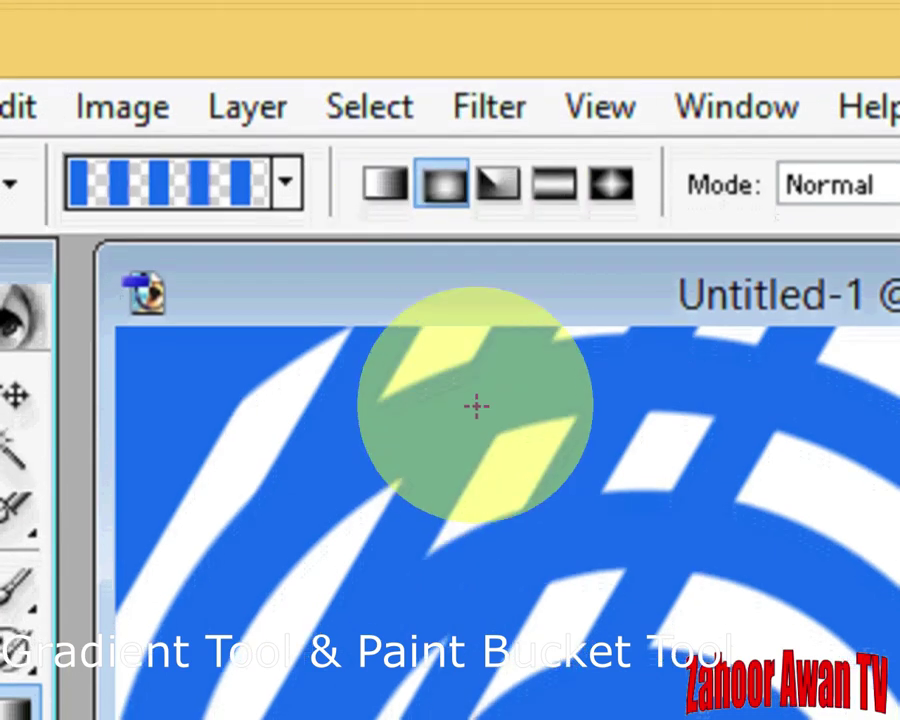
pyautogui.moveTo(474, 420); pyautogui.dragTo(600, 719)
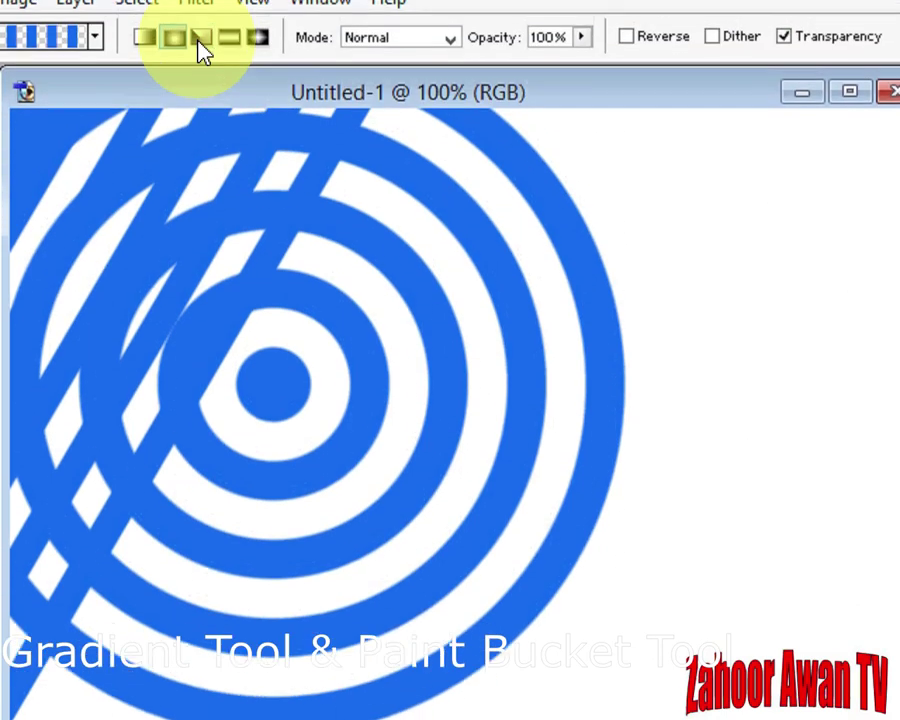
pyautogui.click(201, 40)
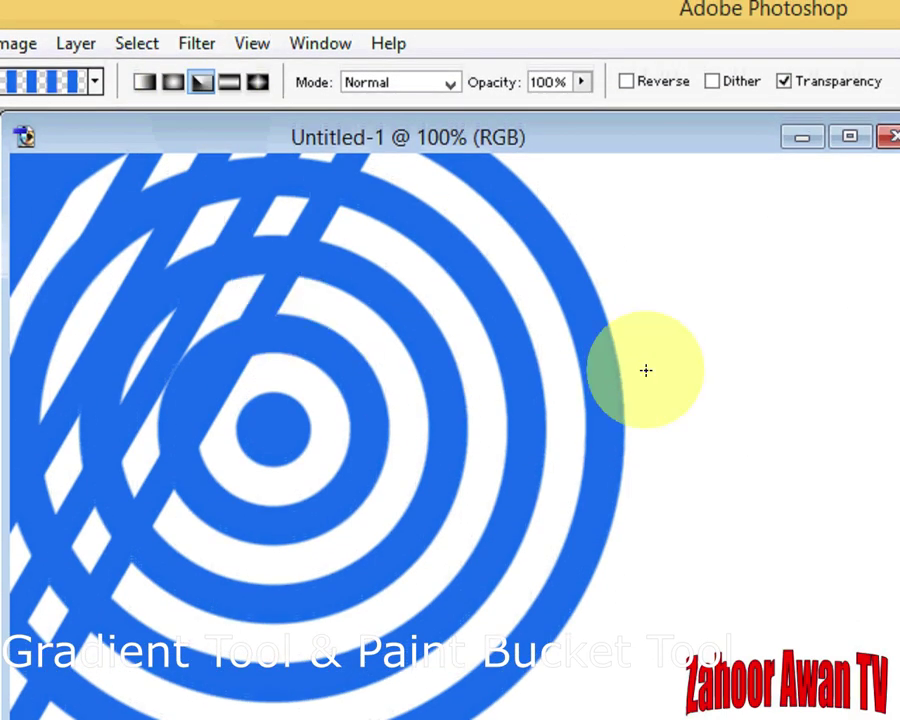
pyautogui.moveTo(648, 358); pyautogui.dragTo(740, 600)
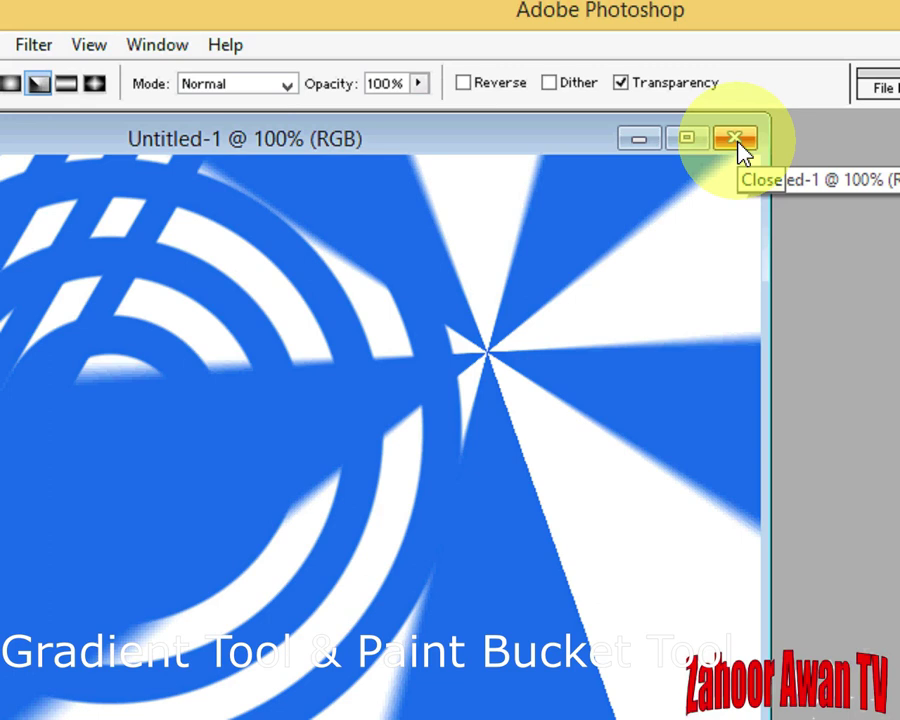
# Step: Close the striped gradient document without saving and create a new blank Untitled-1 document
pyautogui.click(737, 142)
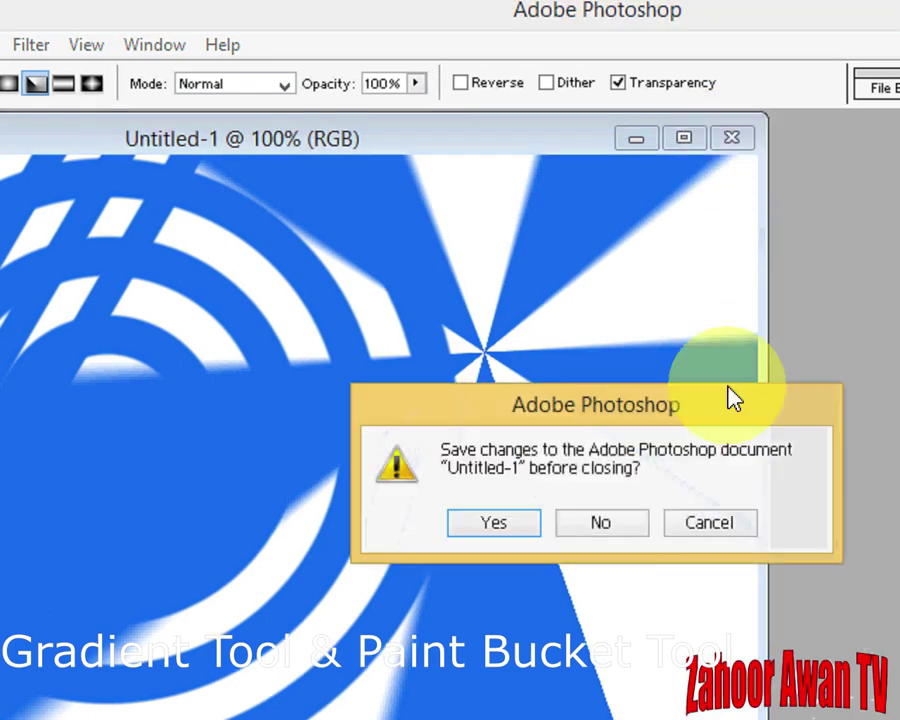
pyautogui.click(601, 523)
pyautogui.click(22, 60)
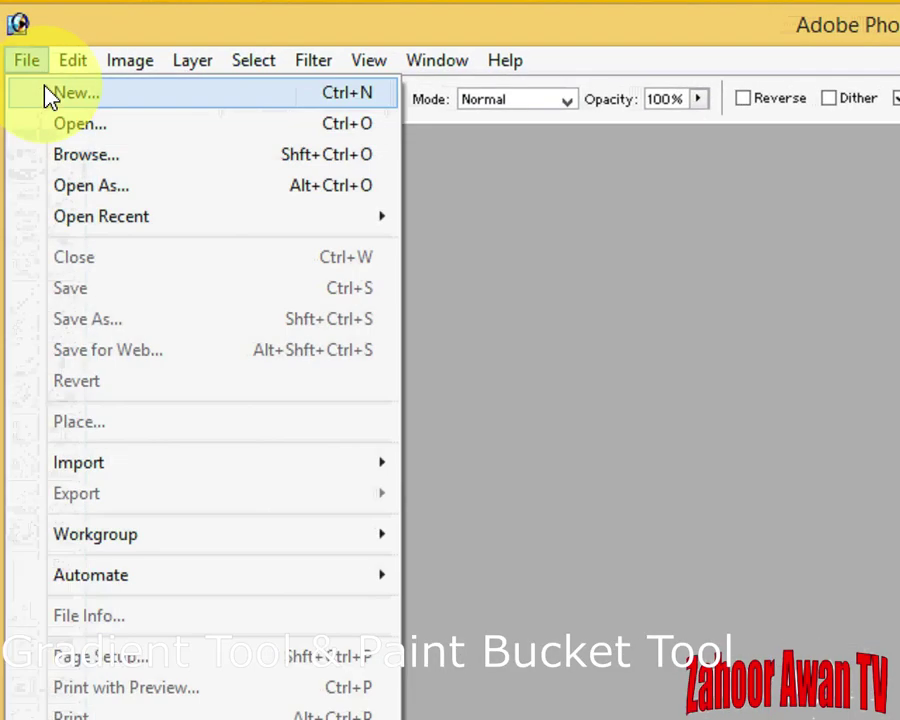
pyautogui.click(47, 94)
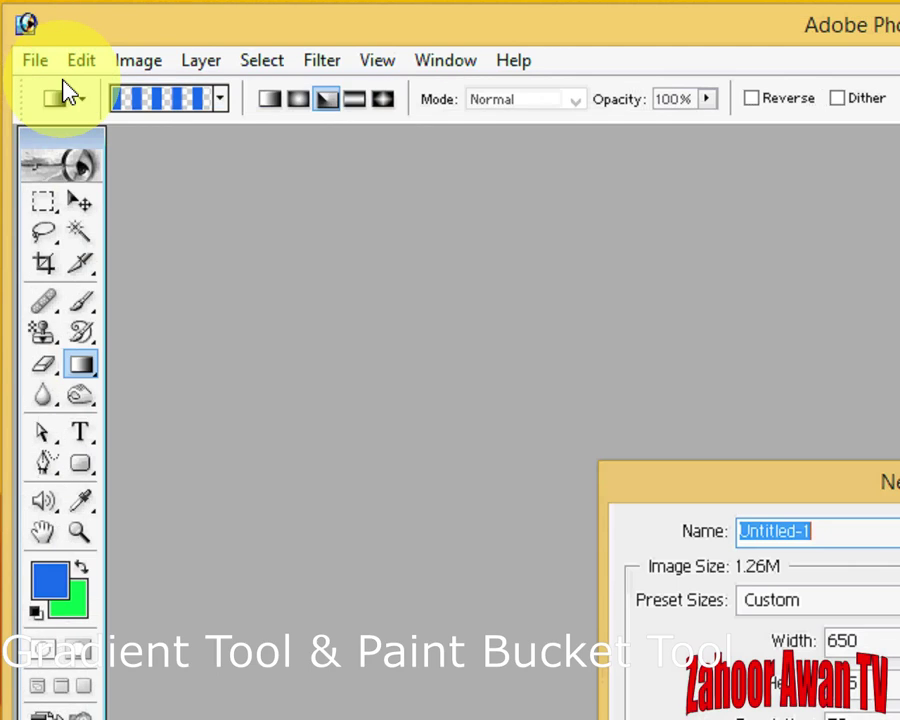
pyautogui.click(868, 536)
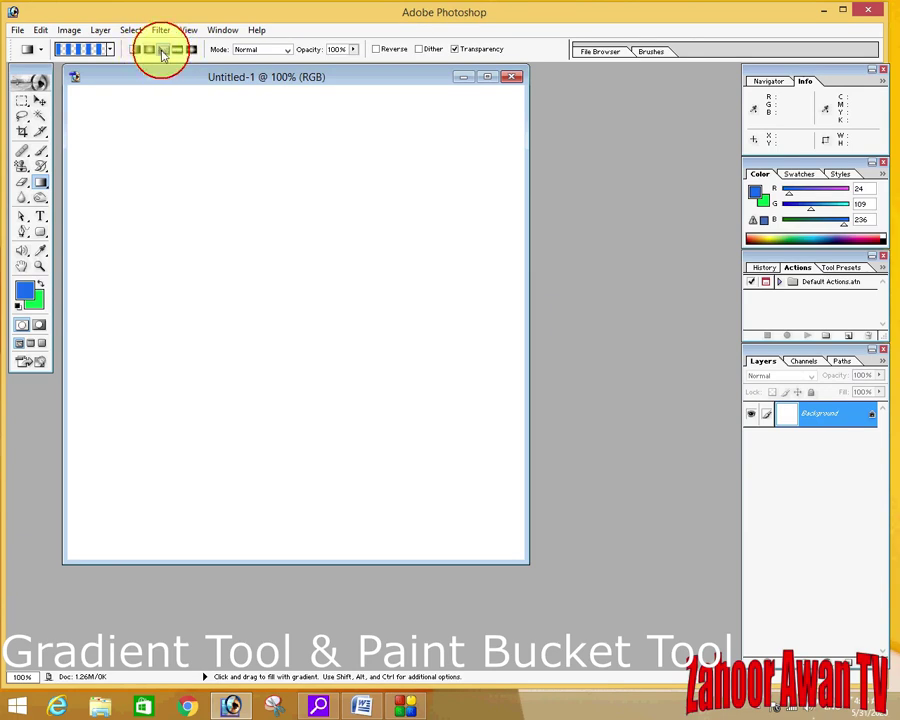
# Step: Draw a reversed blue-and-white angle gradient starburst in the upper middle and enable Dither
pyautogui.click(377, 50)
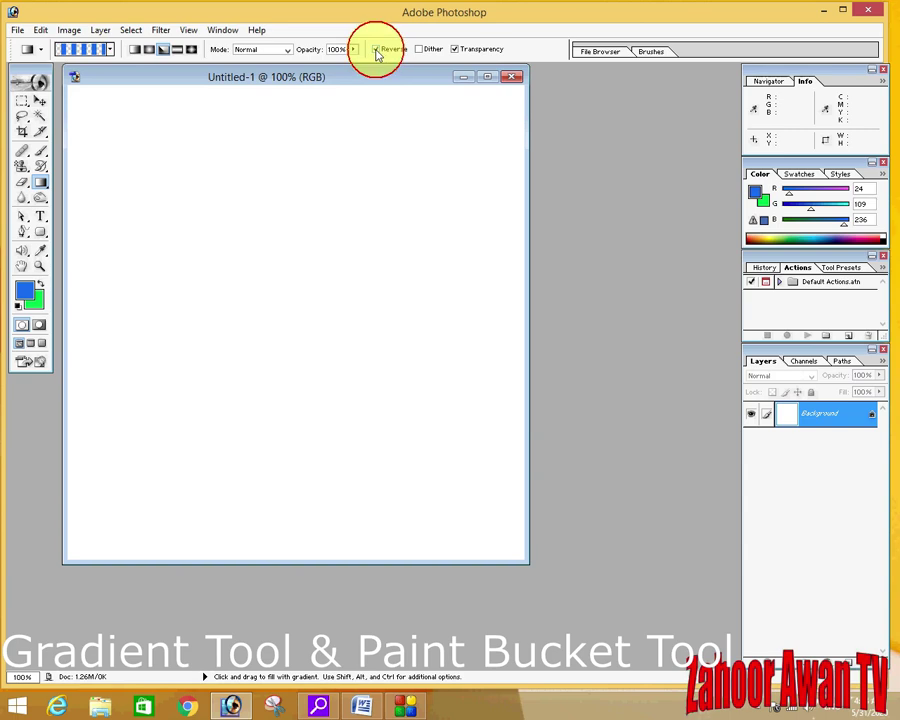
pyautogui.moveTo(88, 107); pyautogui.dragTo(269, 223)
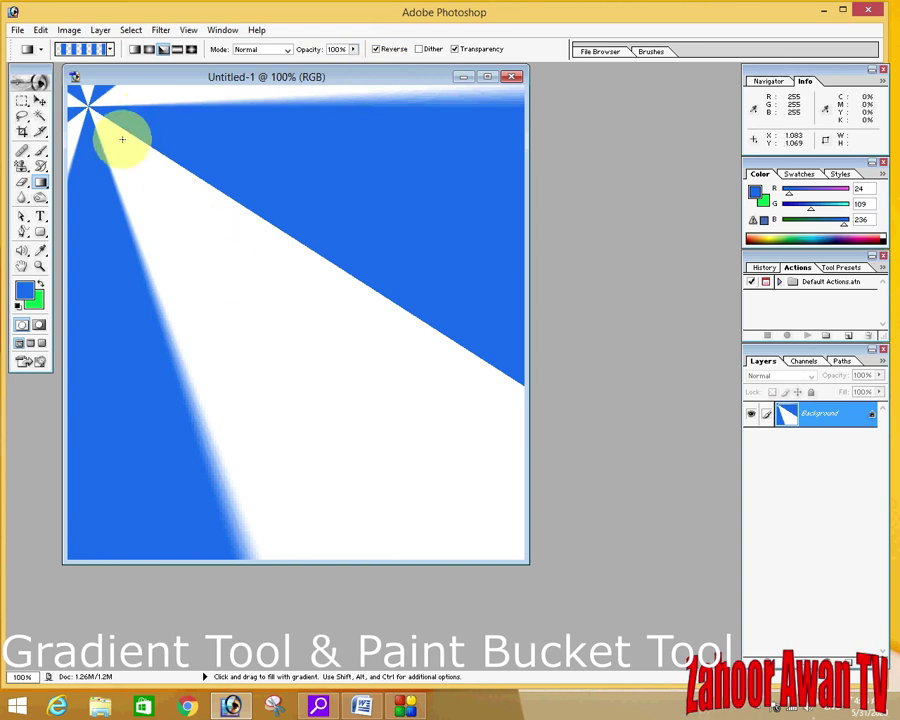
pyautogui.hotkey('ctrl', 'z')
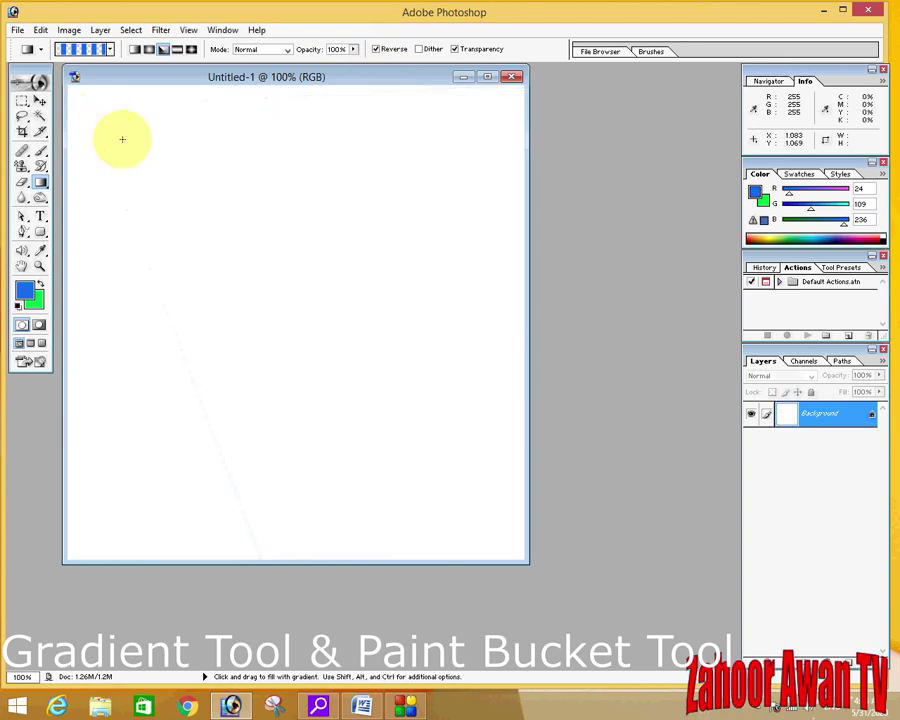
pyautogui.click(376, 49)
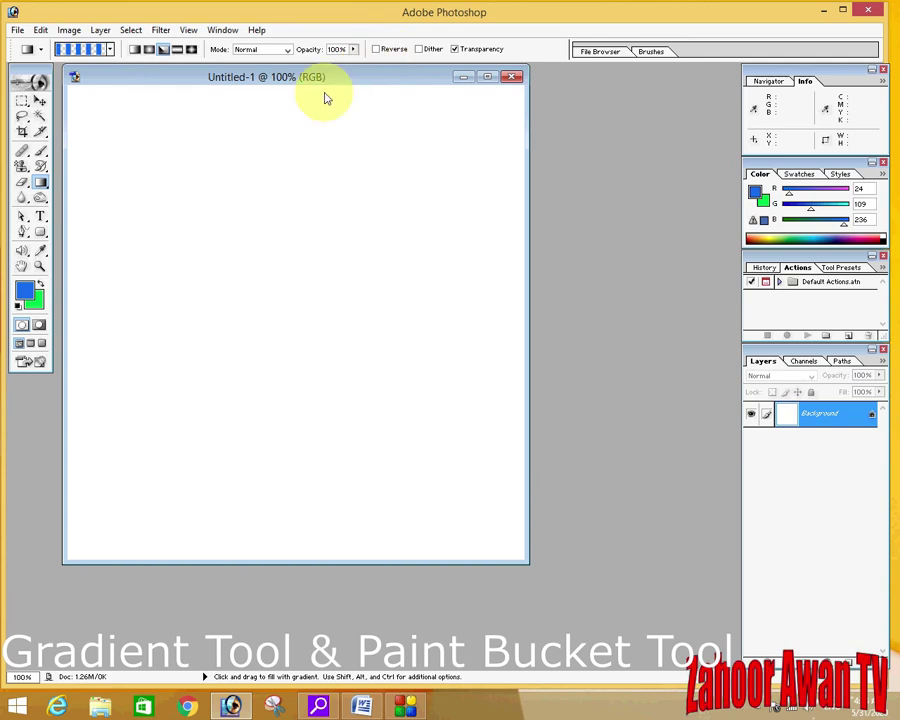
pyautogui.moveTo(88, 111); pyautogui.dragTo(214, 209)
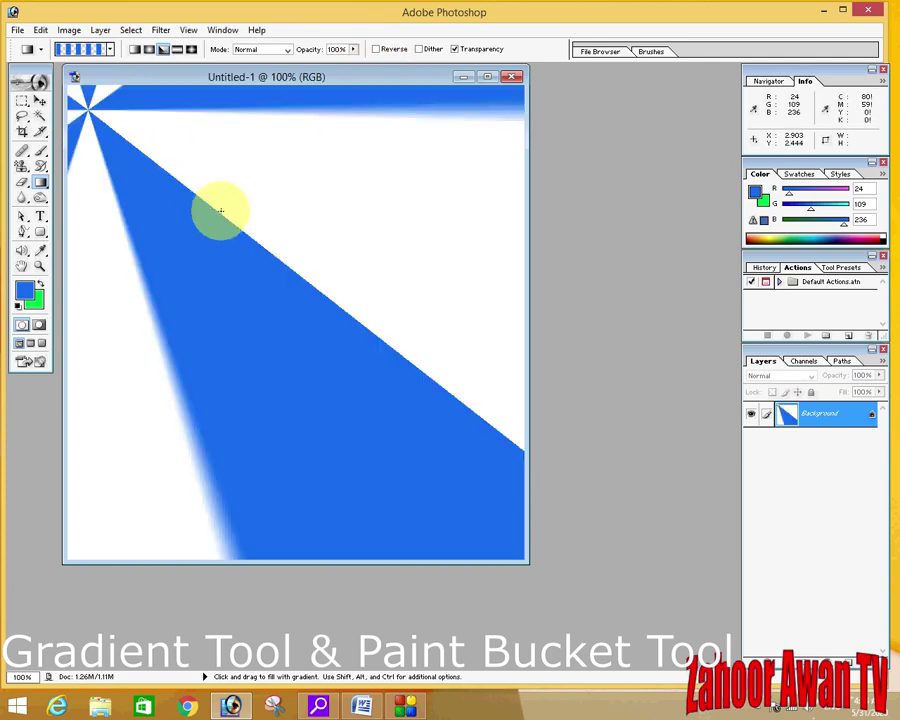
pyautogui.click(376, 49)
pyautogui.moveTo(258, 155); pyautogui.dragTo(380, 245)
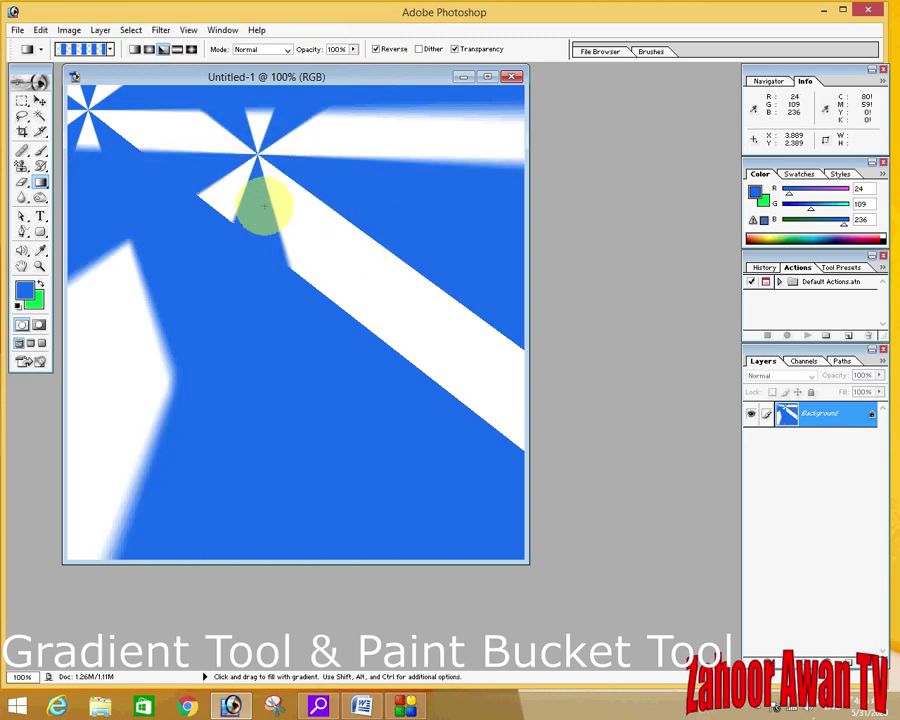
pyautogui.click(424, 50)
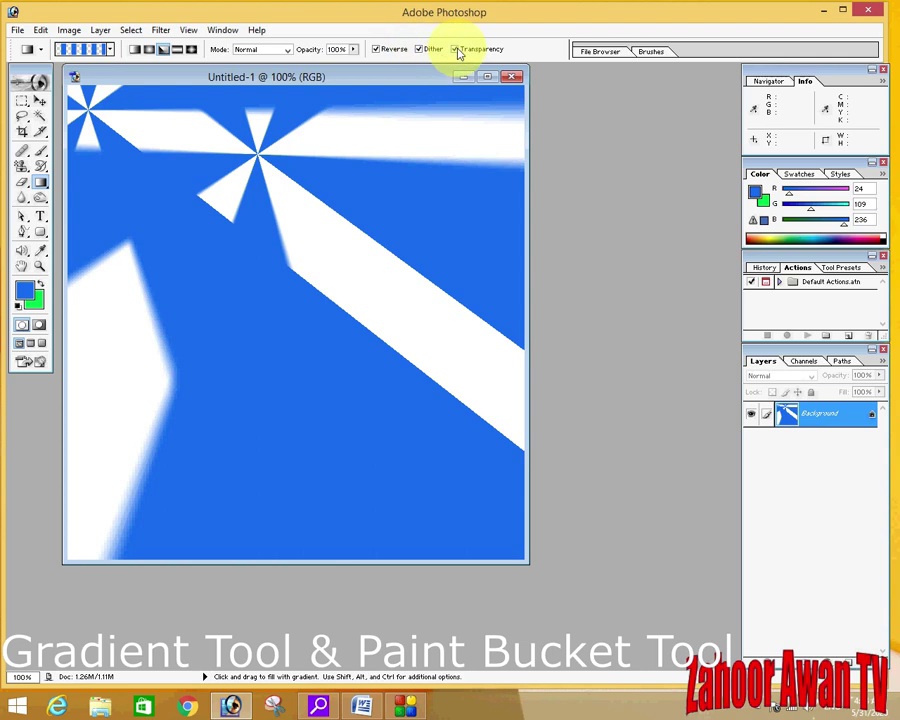
# Step: Fill the canvas with blue-and-white diamond bands, then redraw them as a reflected gradient
pyautogui.click(191, 49)
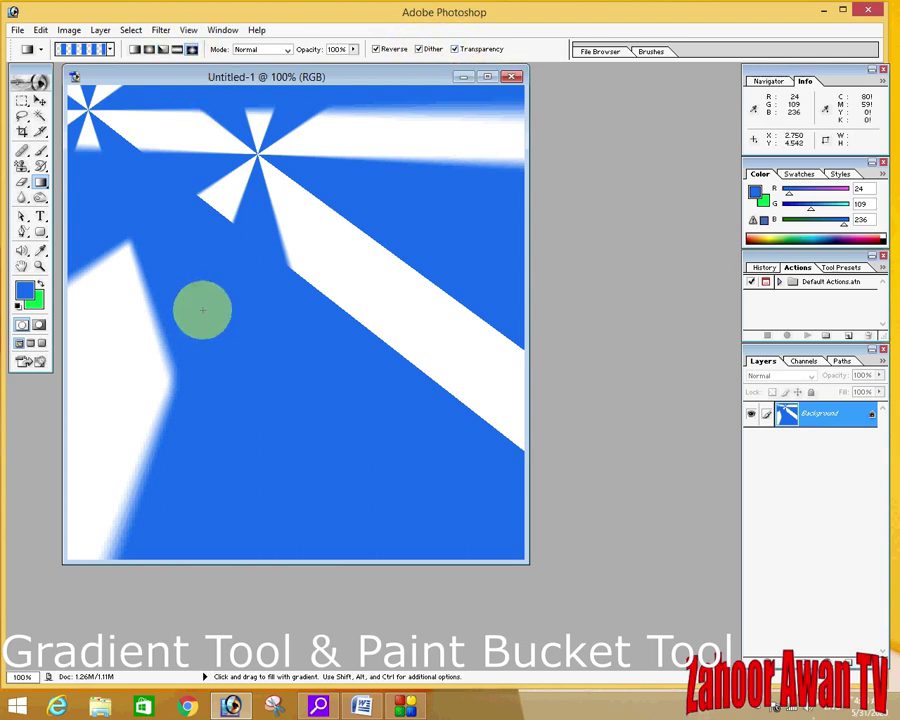
pyautogui.moveTo(110, 336); pyautogui.dragTo(309, 458)
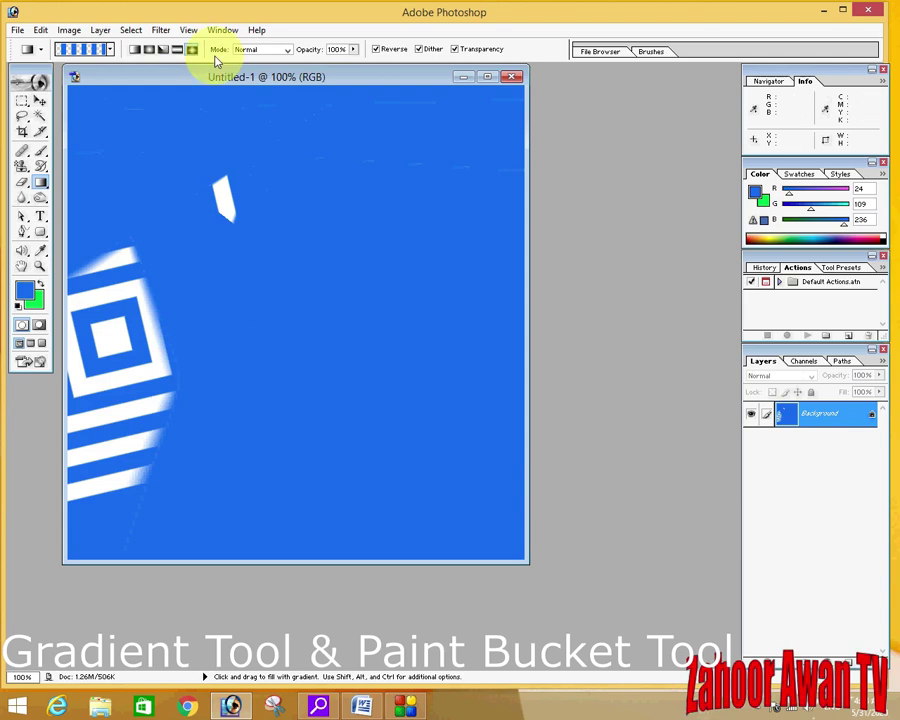
pyautogui.click(177, 49)
pyautogui.moveTo(195, 92); pyautogui.dragTo(330, 305)
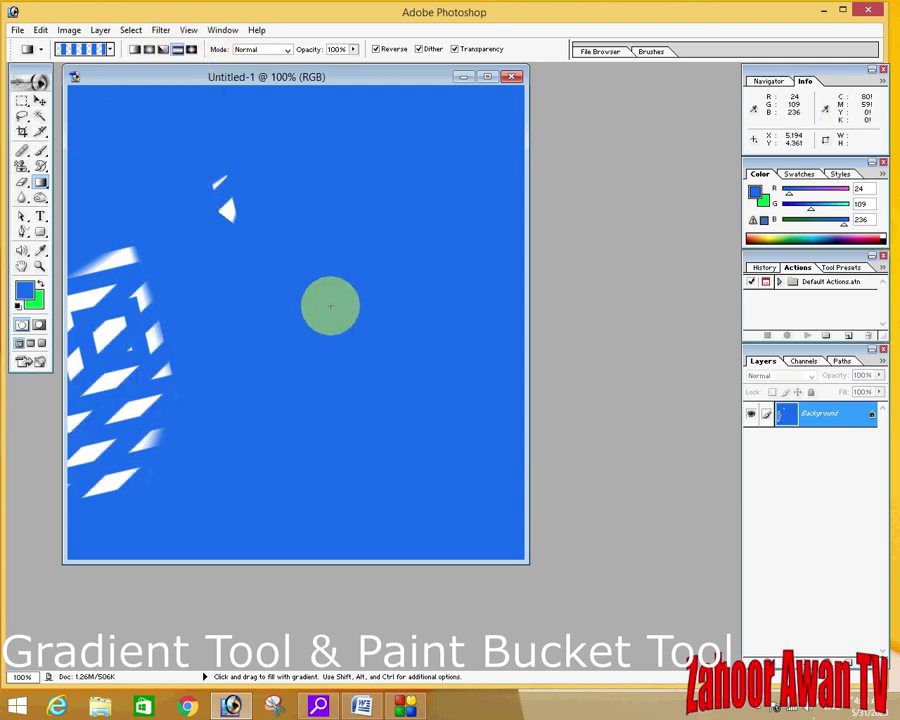
# Step: Set a green background colour, swap colours, fill with repeating green-and-blue stripes, and close the image
pyautogui.click(38, 296)
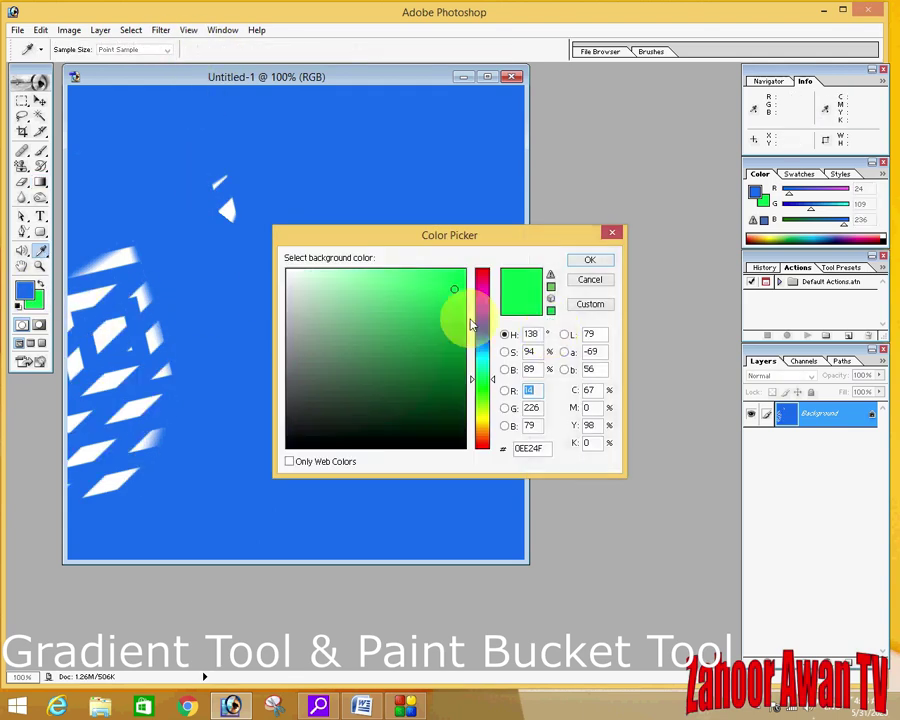
pyautogui.moveTo(472, 325); pyautogui.dragTo(482, 297)
pyautogui.click(589, 258)
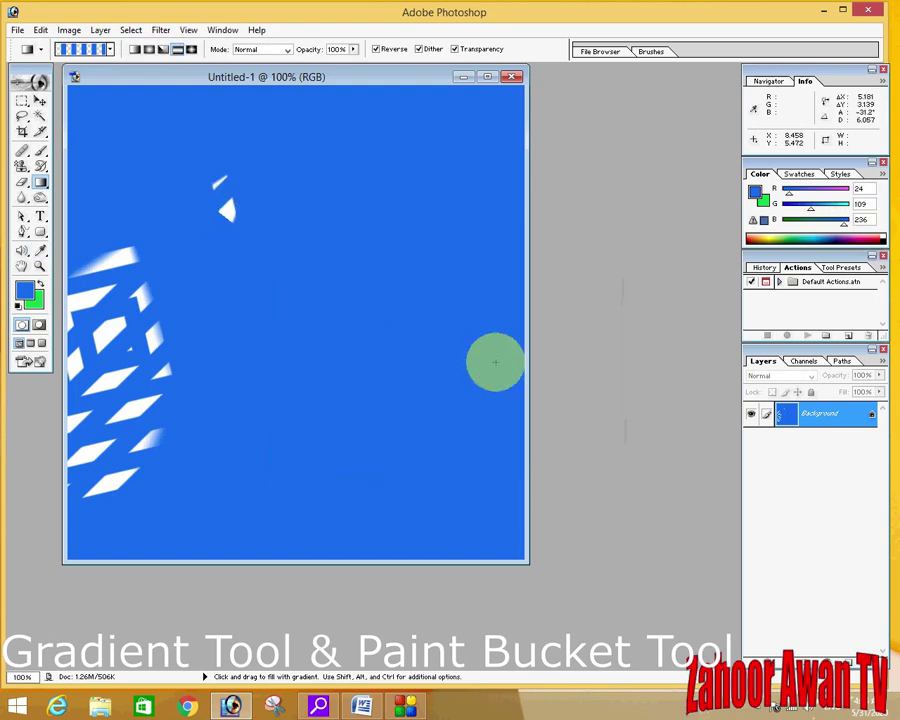
pyautogui.click(40, 285)
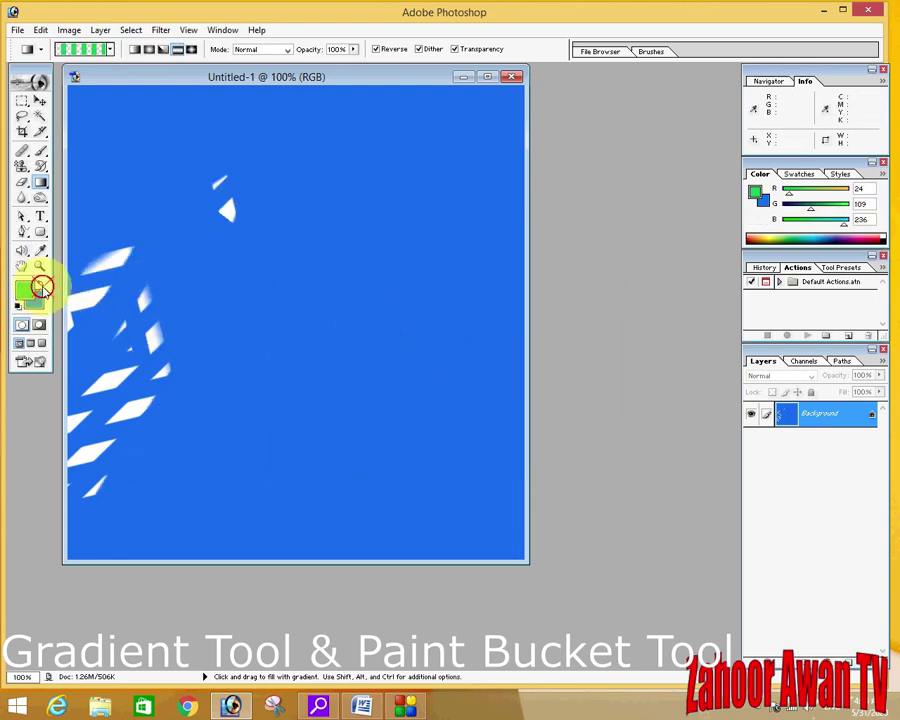
pyautogui.moveTo(141, 275); pyautogui.dragTo(392, 357)
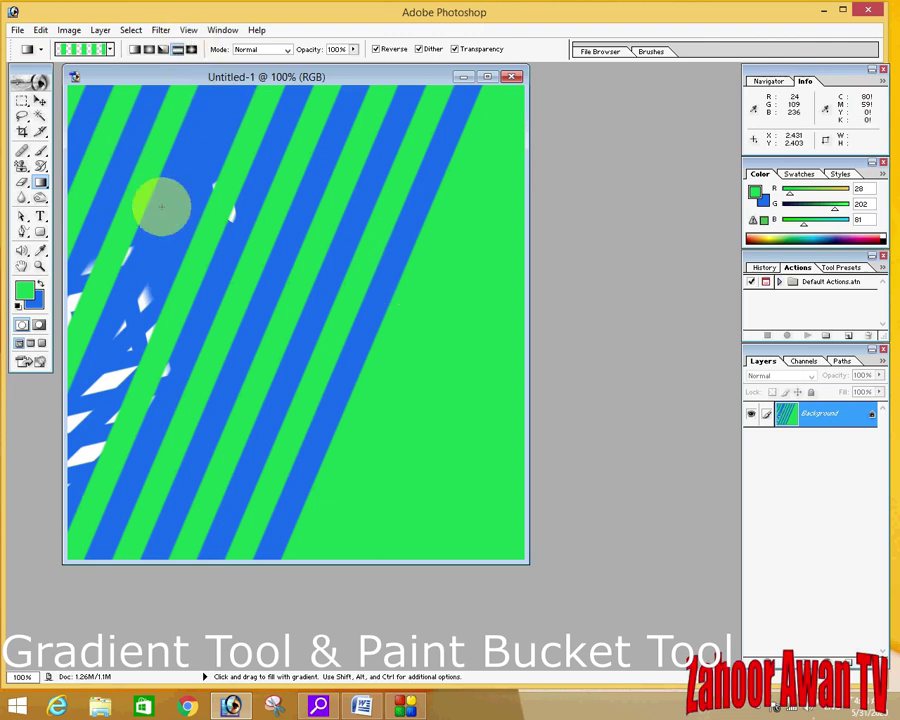
pyautogui.click(38, 182)
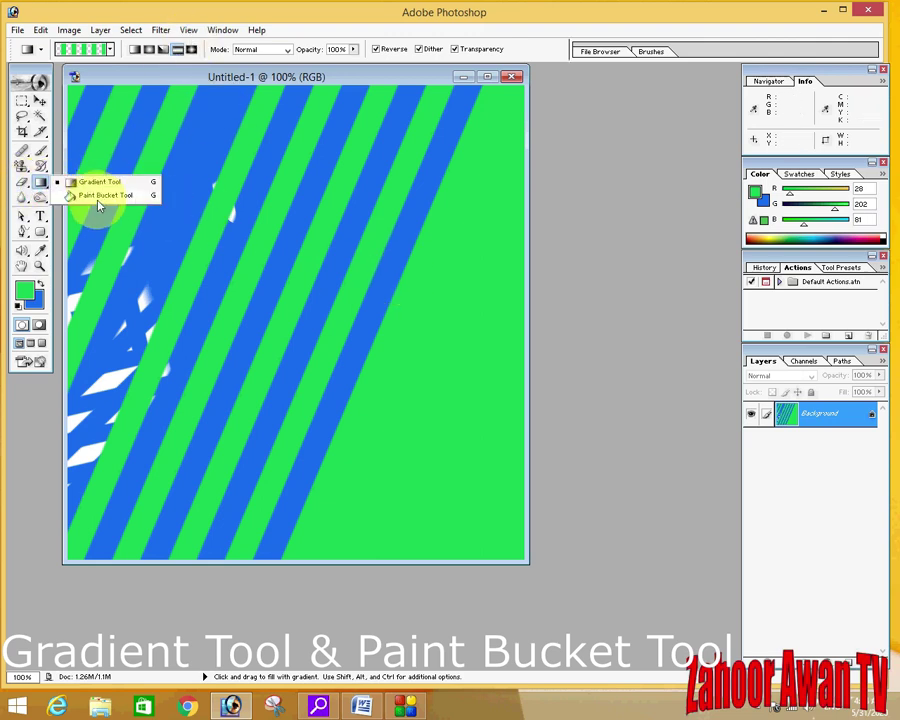
pyautogui.click(511, 77)
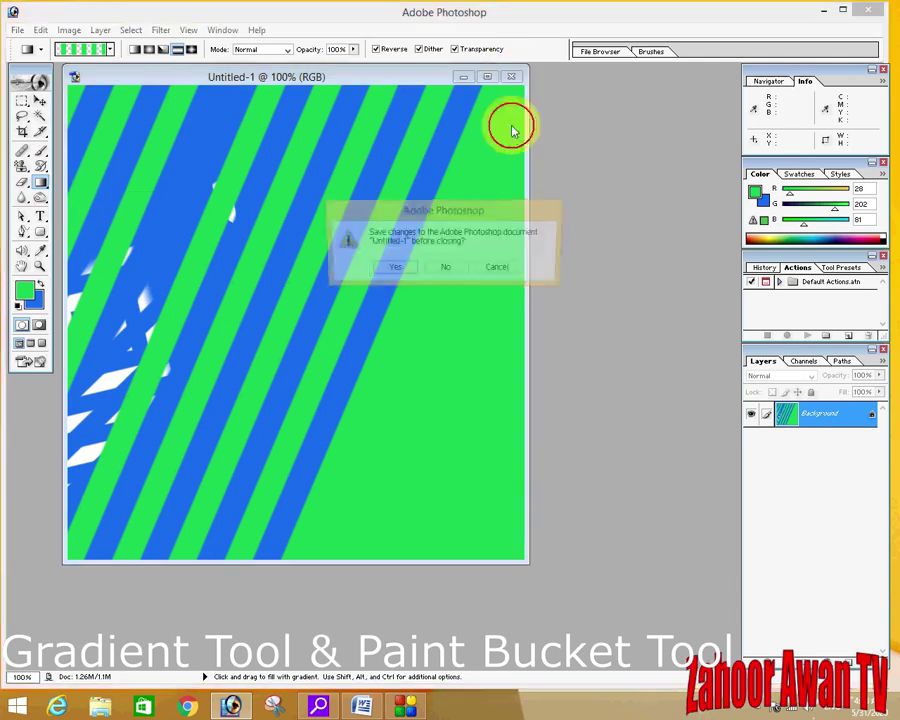
# Step: Discard the striped image's changes and create a new blank document
pyautogui.click(456, 267)
pyautogui.click(17, 29)
pyautogui.click(36, 44)
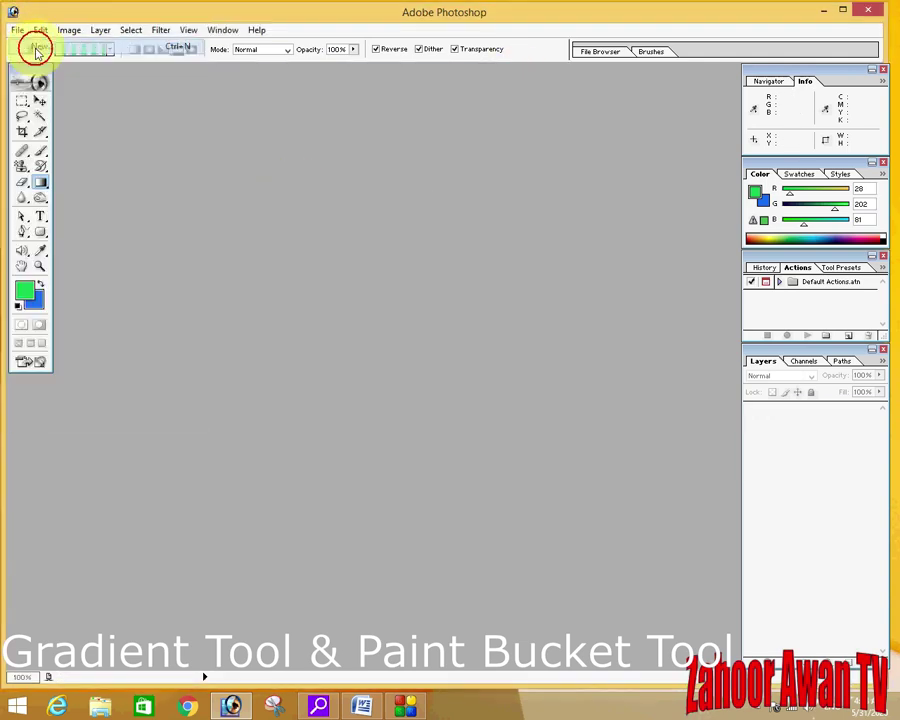
pyautogui.click(565, 266)
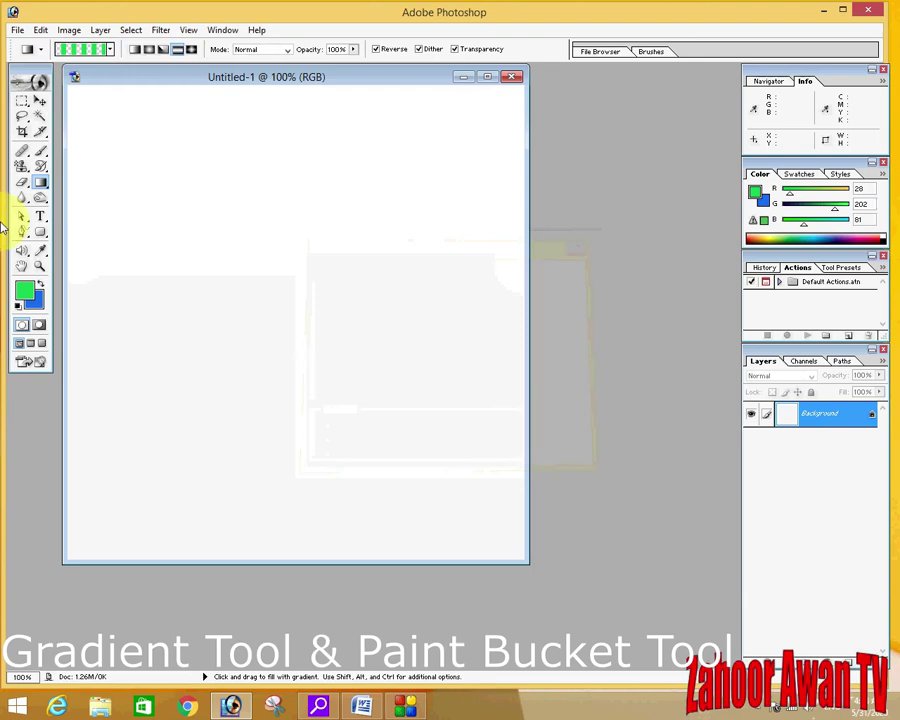
# Step: Fill an elliptical selection in the upper left with green using the Paint Bucket
pyautogui.click(40, 183)
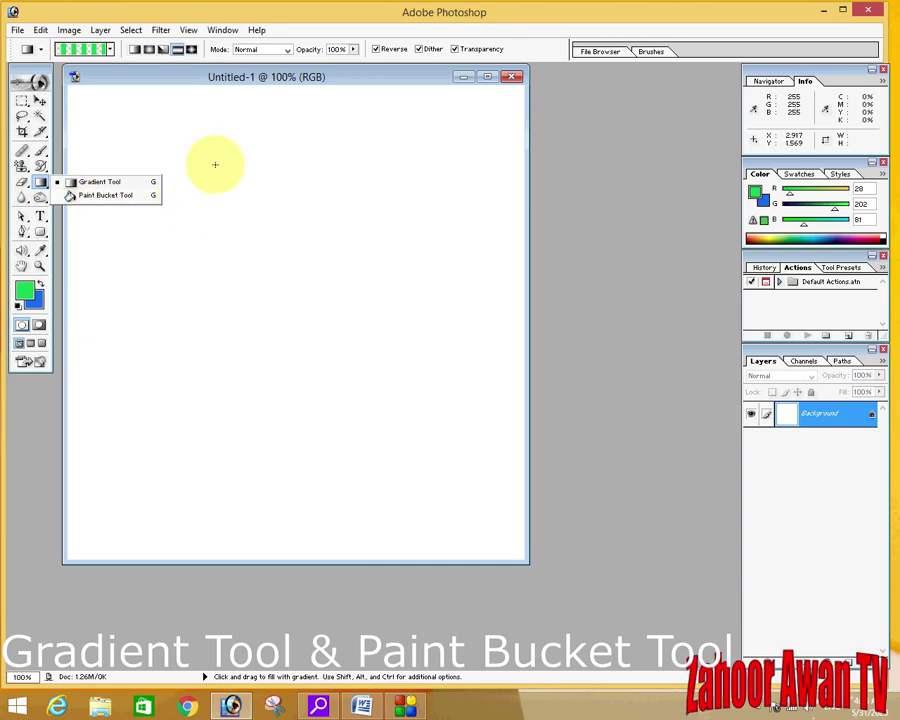
pyautogui.moveTo(22, 100); pyautogui.dragTo(66, 112)
pyautogui.moveTo(117, 169); pyautogui.dragTo(316, 289)
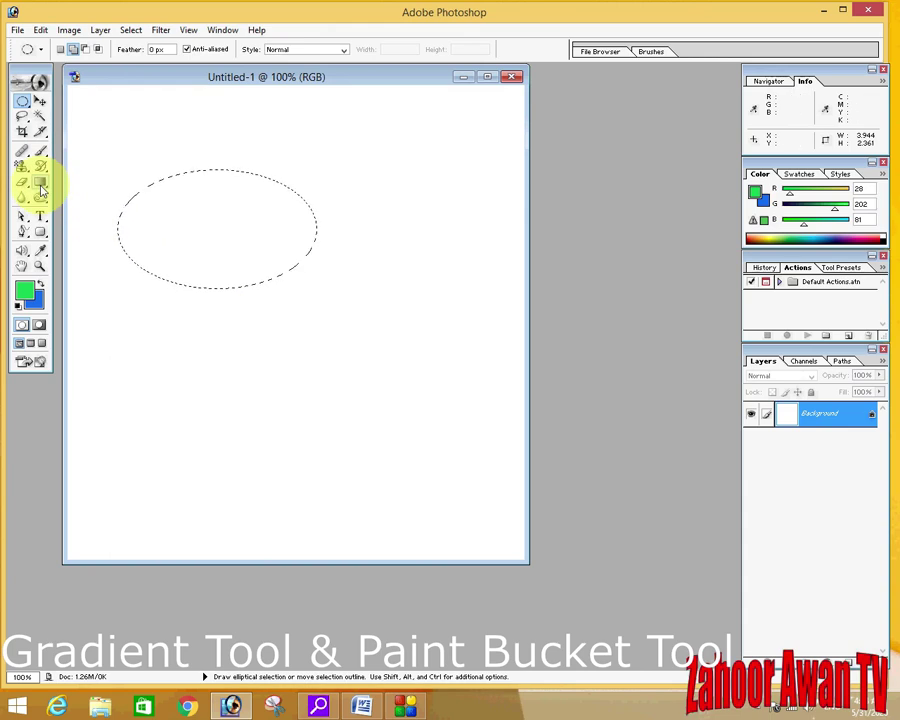
pyautogui.moveTo(40, 182); pyautogui.dragTo(83, 203)
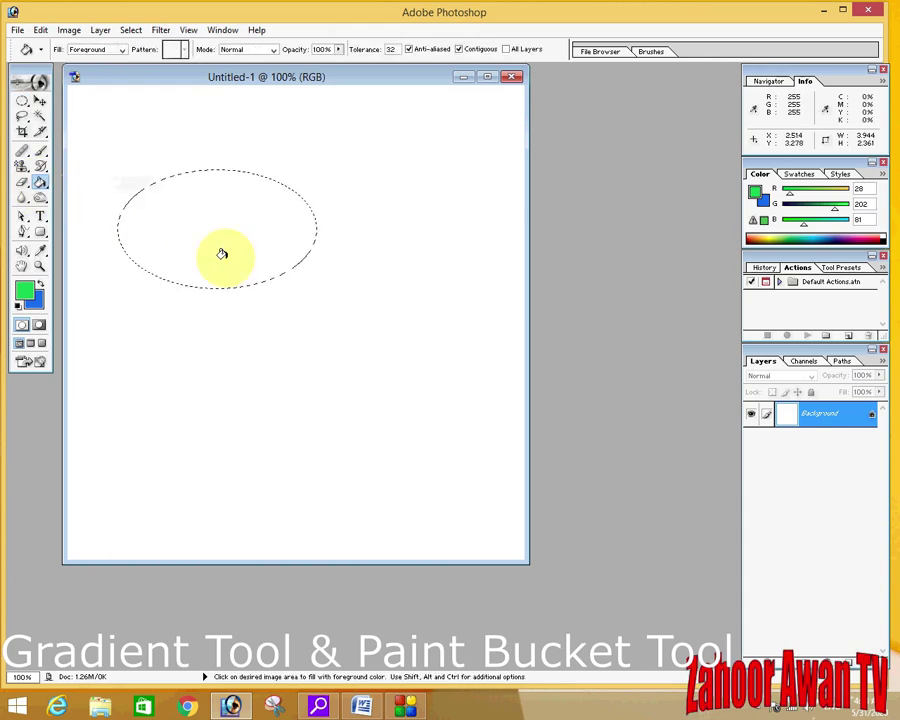
pyautogui.click(212, 229)
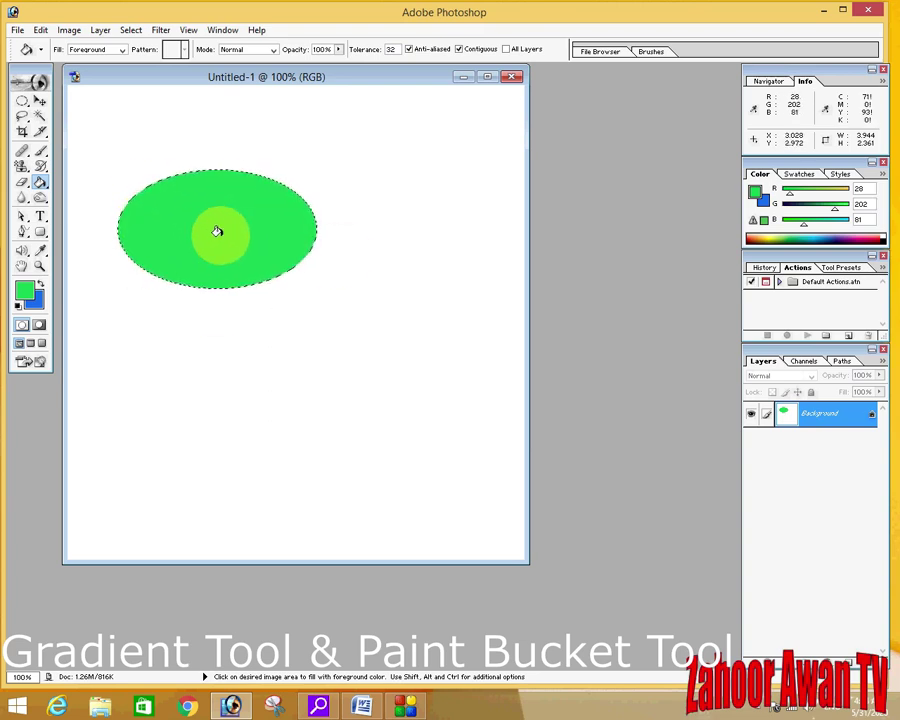
# Step: Fill a rectangular selection at the upper right with blue and open the File Browser
pyautogui.moveTo(22, 100); pyautogui.dragTo(80, 96)
pyautogui.moveTo(276, 124); pyautogui.dragTo(454, 265)
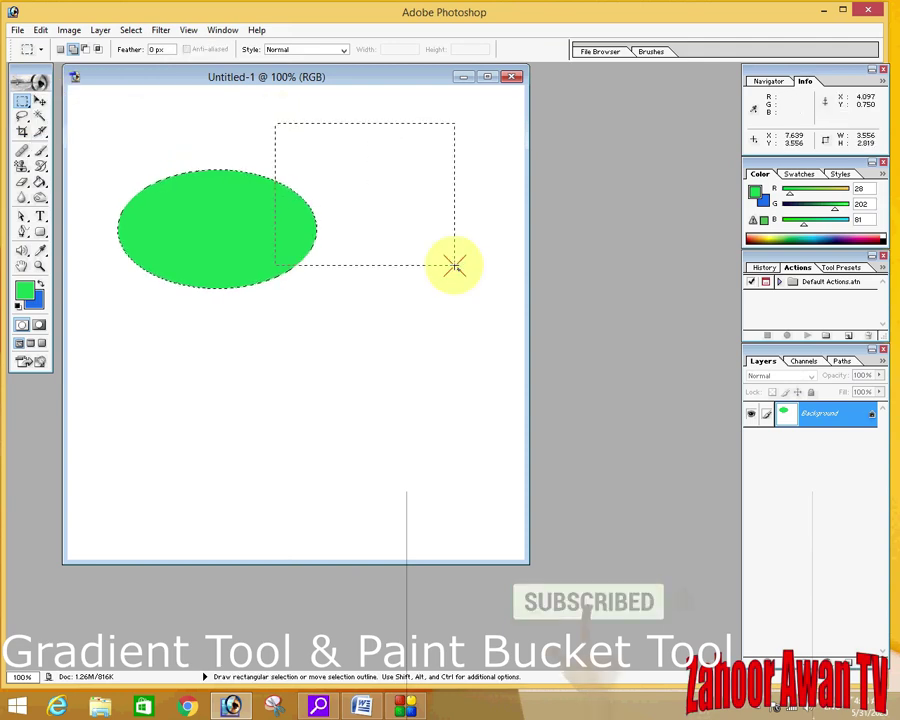
pyautogui.click(40, 283)
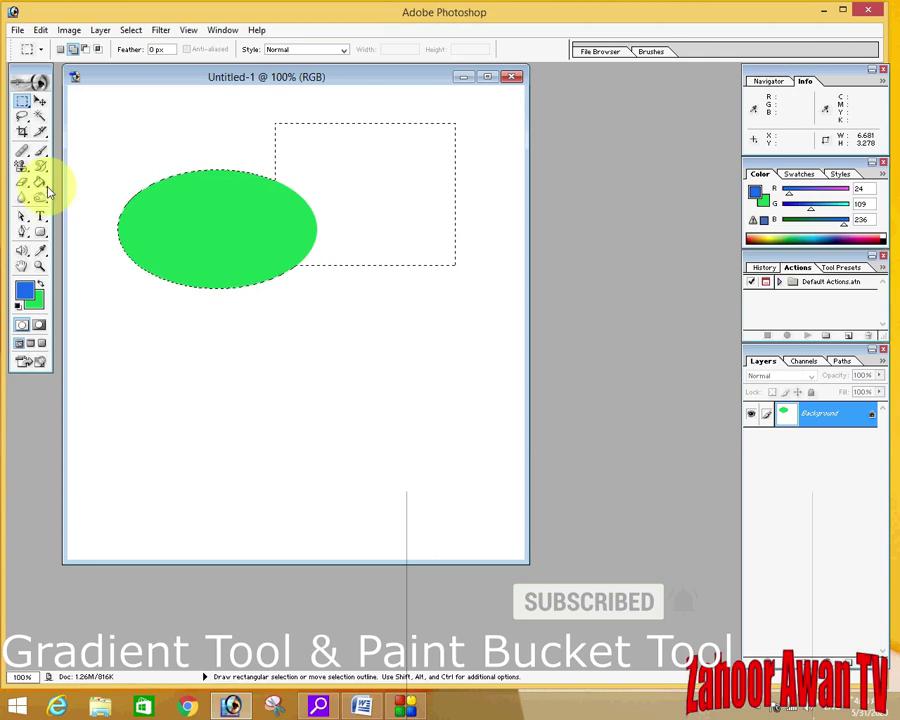
pyautogui.moveTo(42, 187)
pyautogui.mouseDown()
pyautogui.moveTo(60, 176)
pyautogui.moveTo(96, 196)
pyautogui.mouseUp()
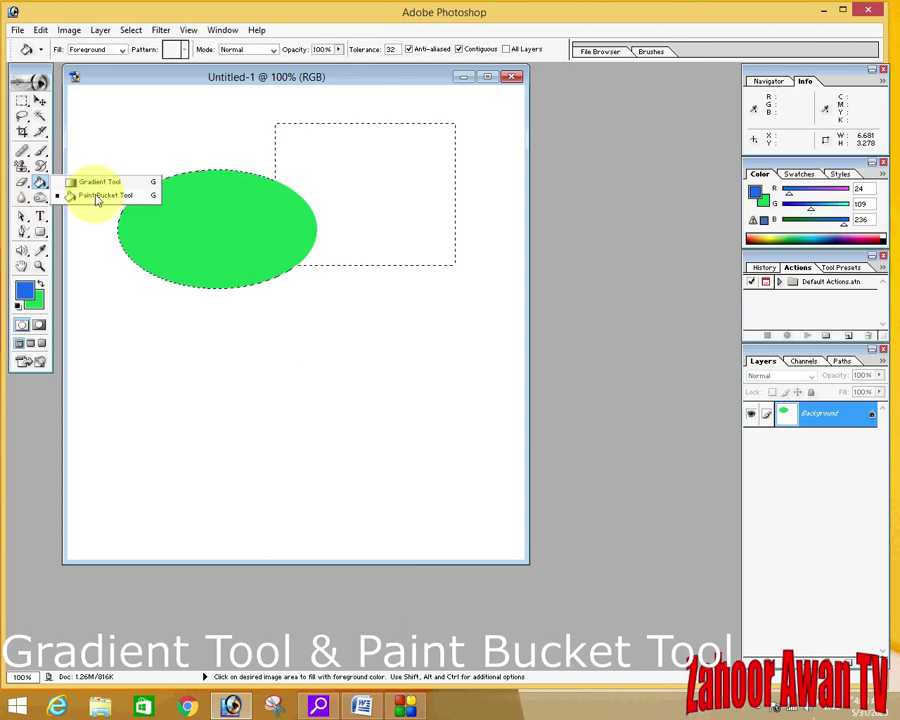
pyautogui.click(362, 185)
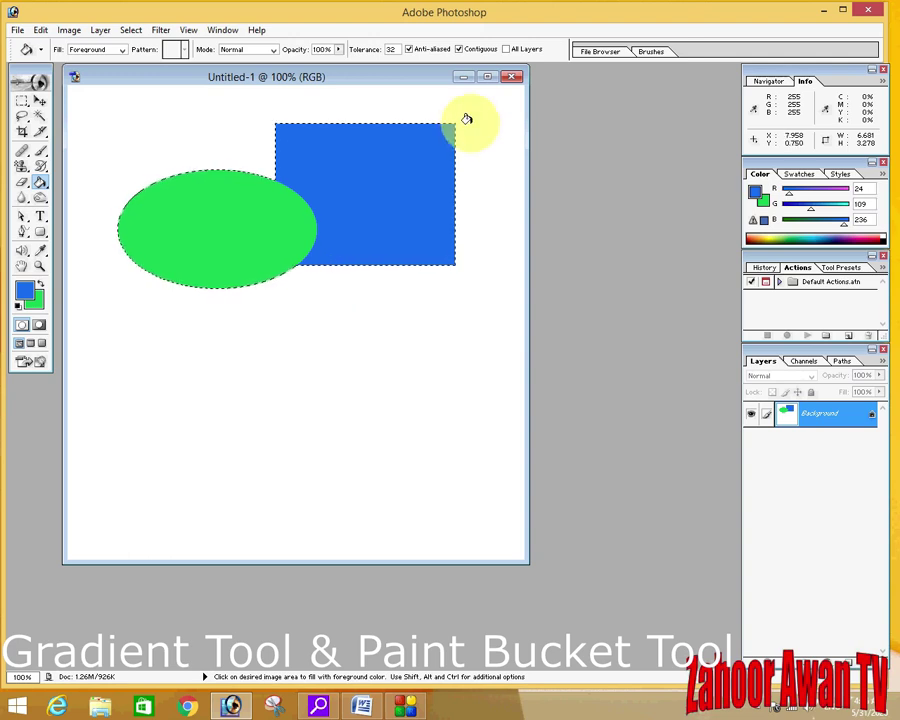
pyautogui.click(576, 53)
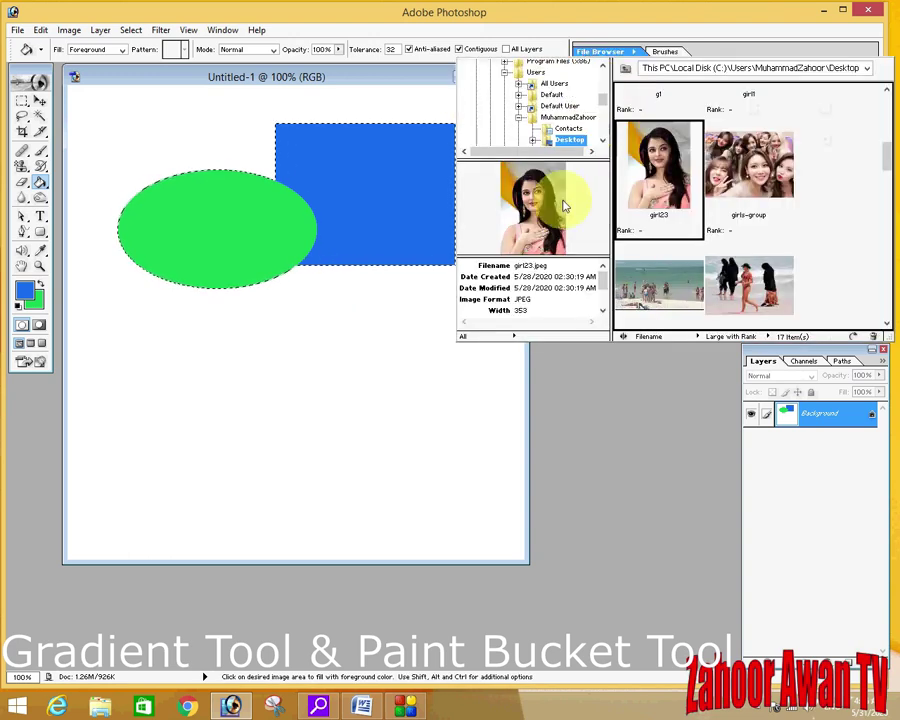
# Step: Open girl23.jpeg and switch to the Magic Wand with Tolerance 50
pyautogui.doubleClick(535, 215)
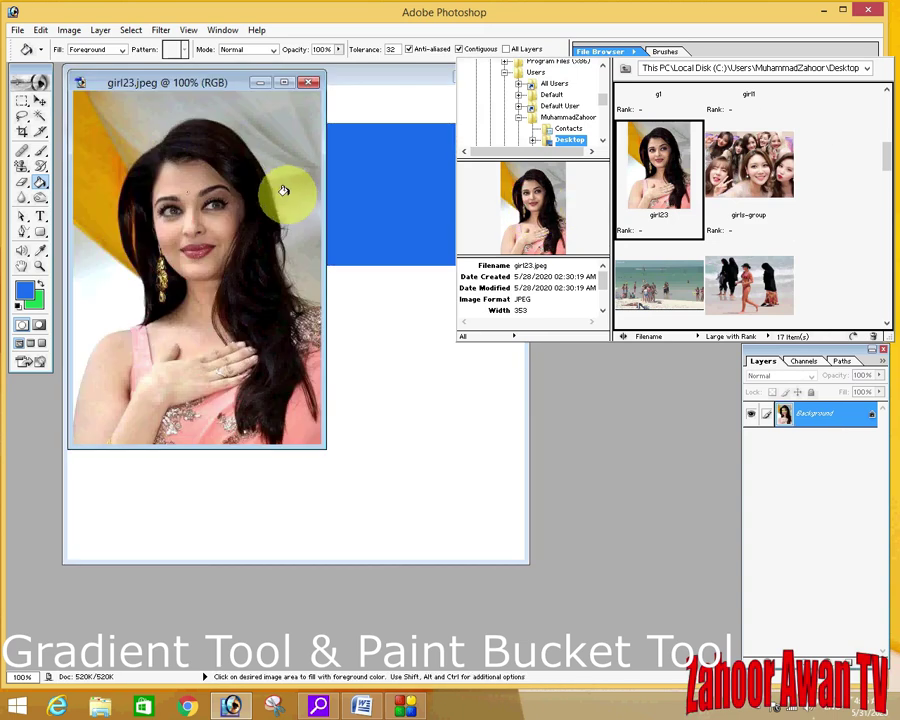
pyautogui.click(38, 101)
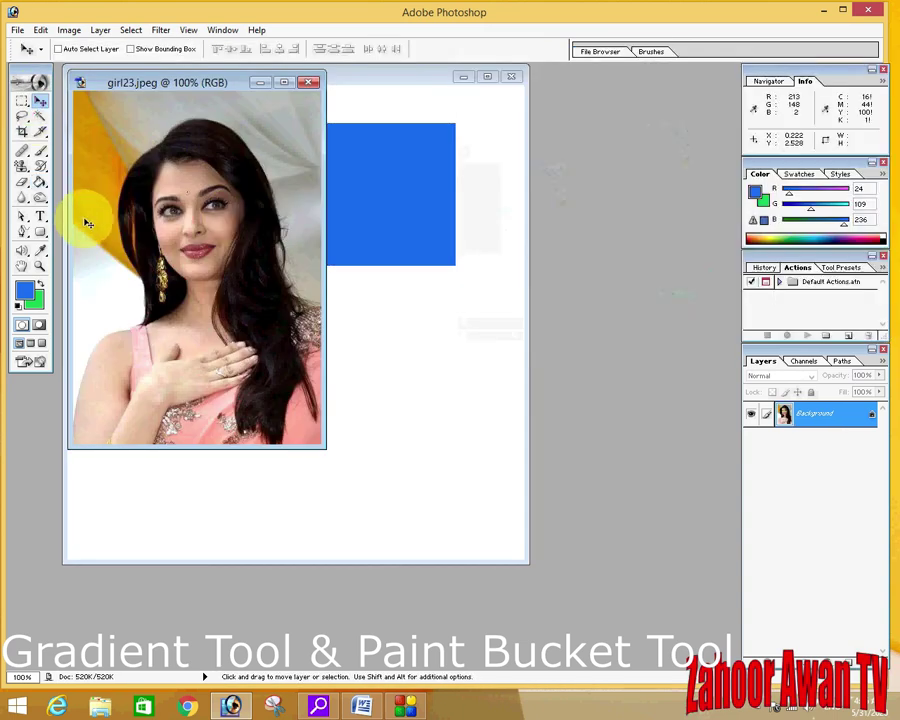
pyautogui.click(40, 117)
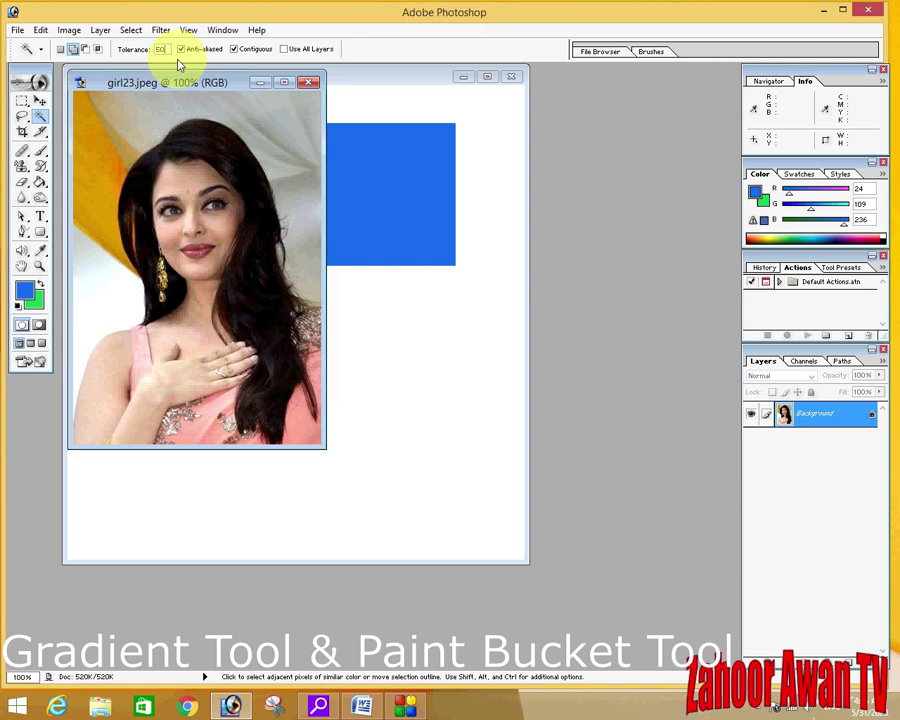
pyautogui.press('Return')
# Step: Select the white and yellow background areas around the woman, beside her hair and arm
pyautogui.click(107, 300)
pyautogui.keyDown('shift'); pyautogui.click(107, 222); pyautogui.keyUp('shift')
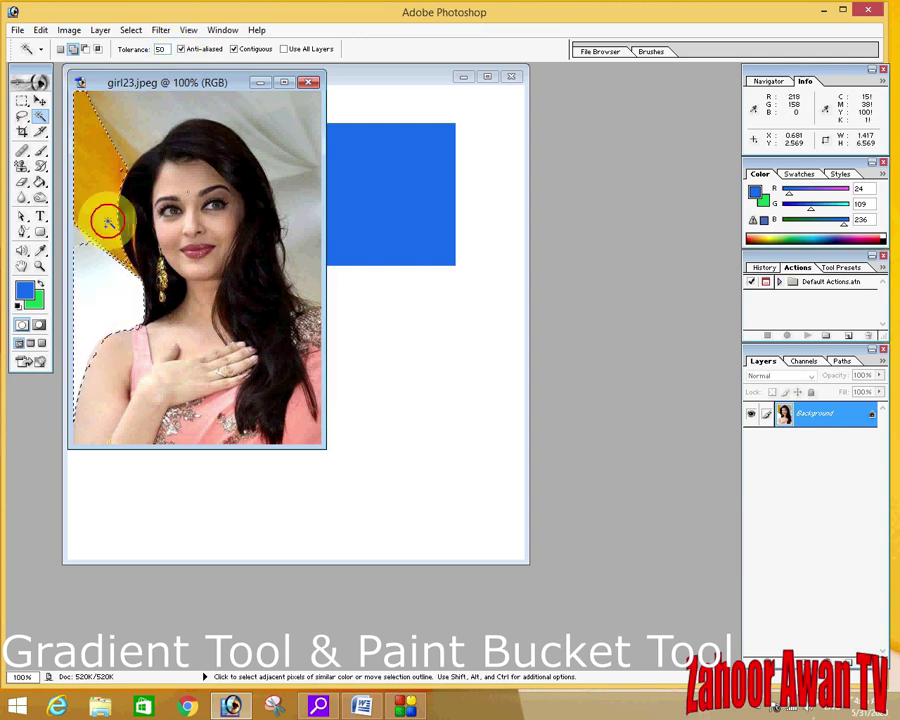
pyautogui.keyDown('shift'); pyautogui.click(303, 206); pyautogui.keyUp('shift')
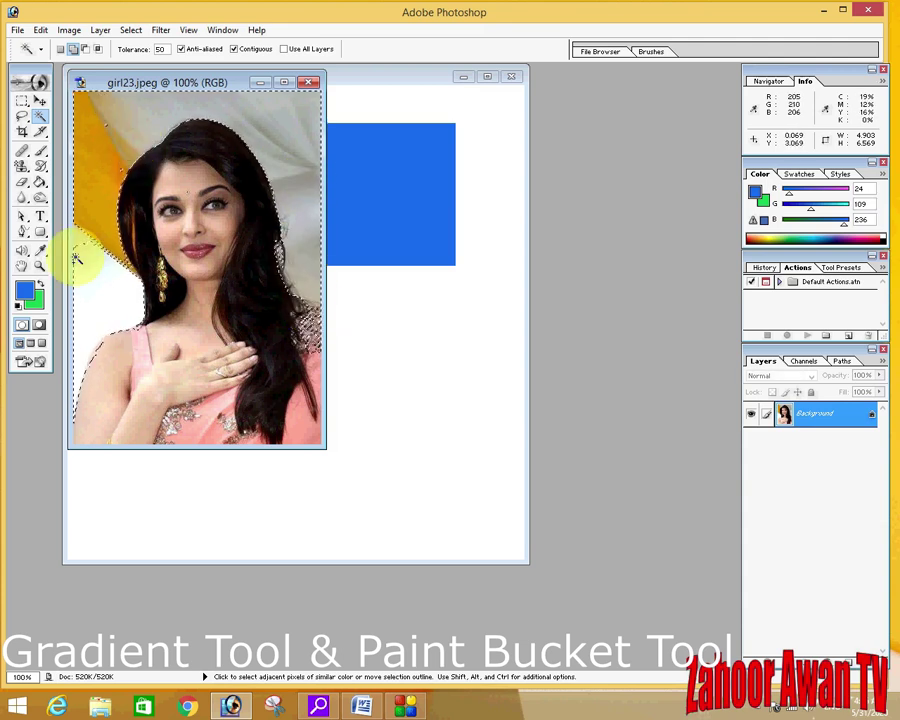
pyautogui.keyDown('shift'); pyautogui.click(86, 344); pyautogui.keyUp('shift')
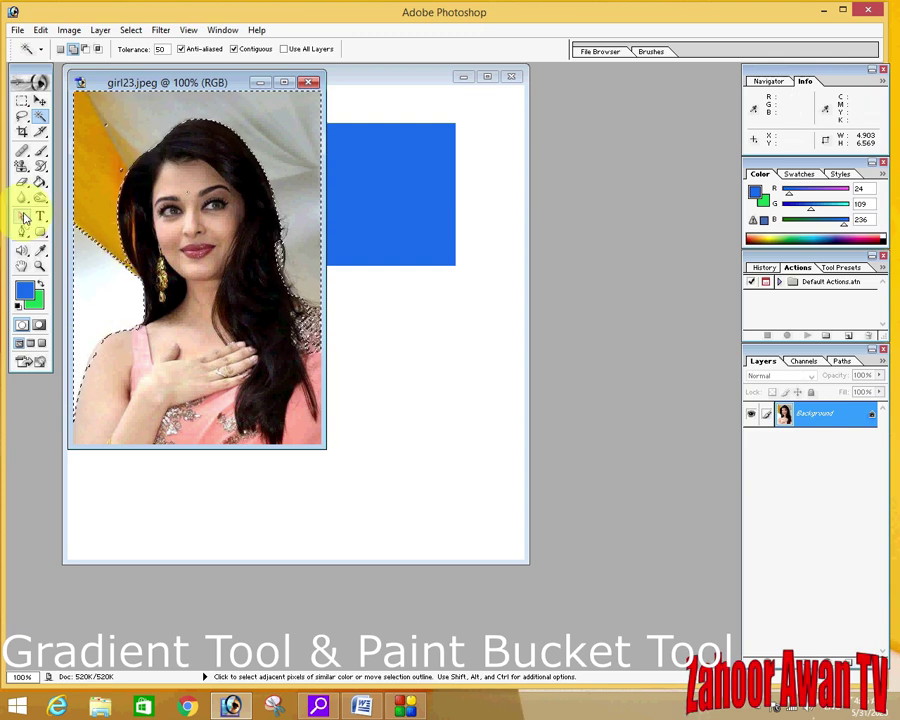
pyautogui.click(40, 184)
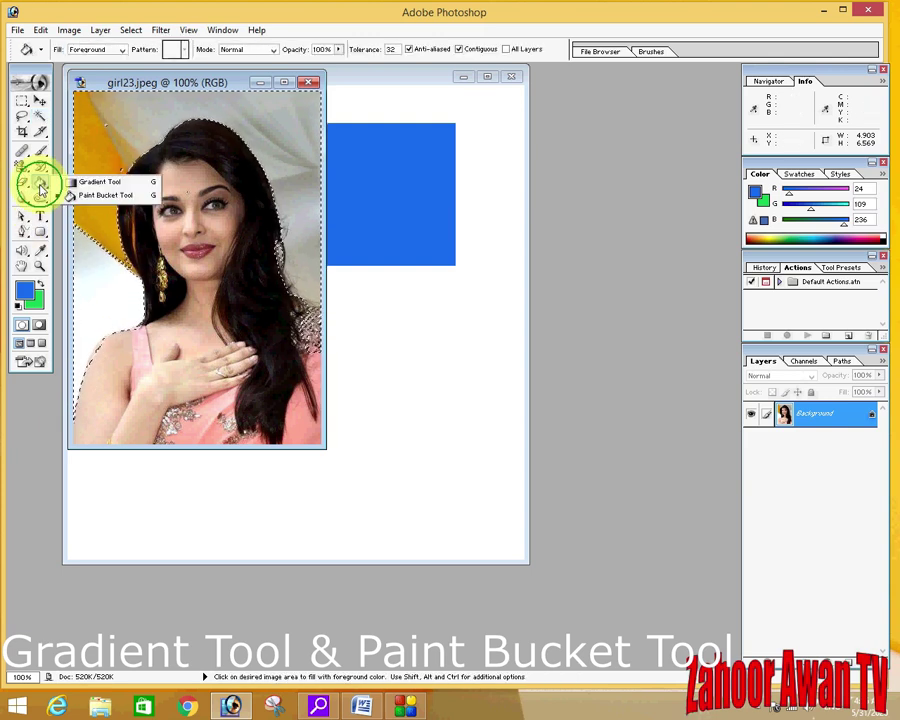
# Step: Set the foreground colour to magenta F2289F
pyautogui.click(30, 289)
pyautogui.moveTo(476, 306); pyautogui.dragTo(474, 286)
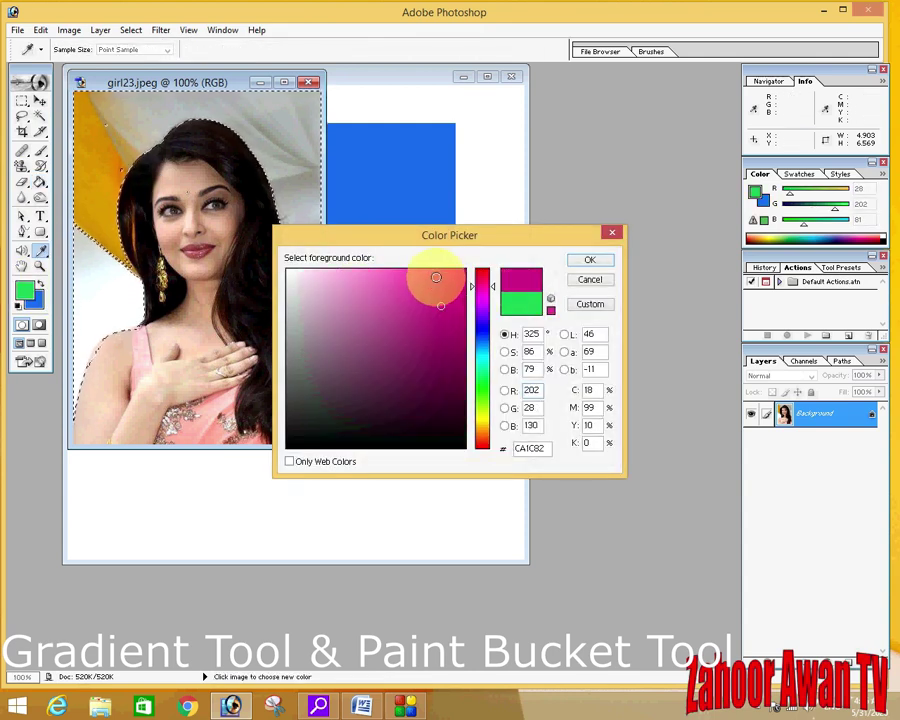
pyautogui.click(436, 278)
pyautogui.click(577, 265)
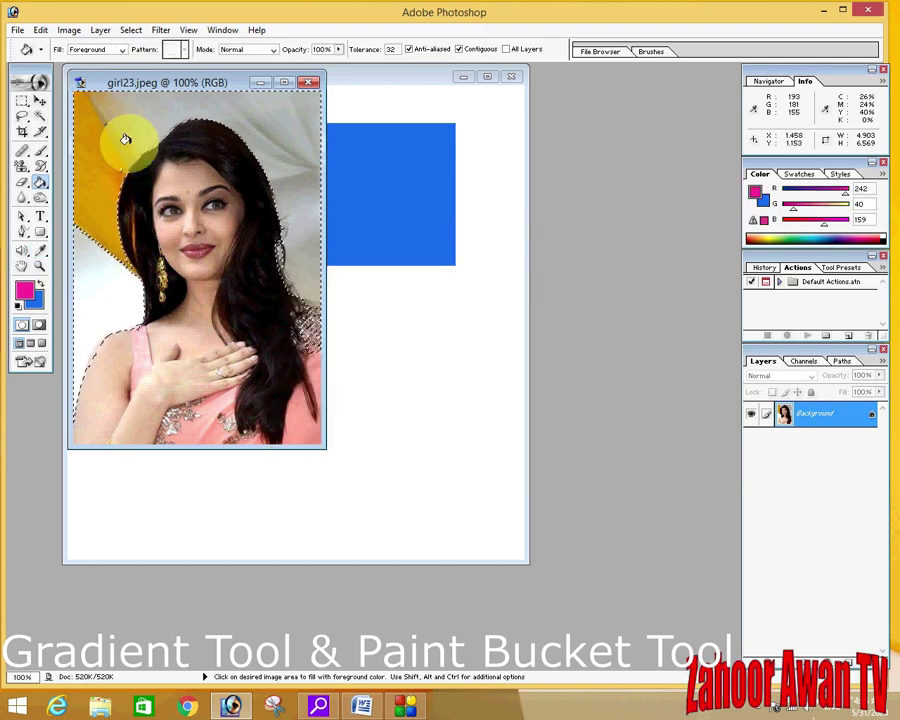
# Step: Paint-bucket the selected white and yellow background areas and leftover patches with magenta
pyautogui.click(126, 125)
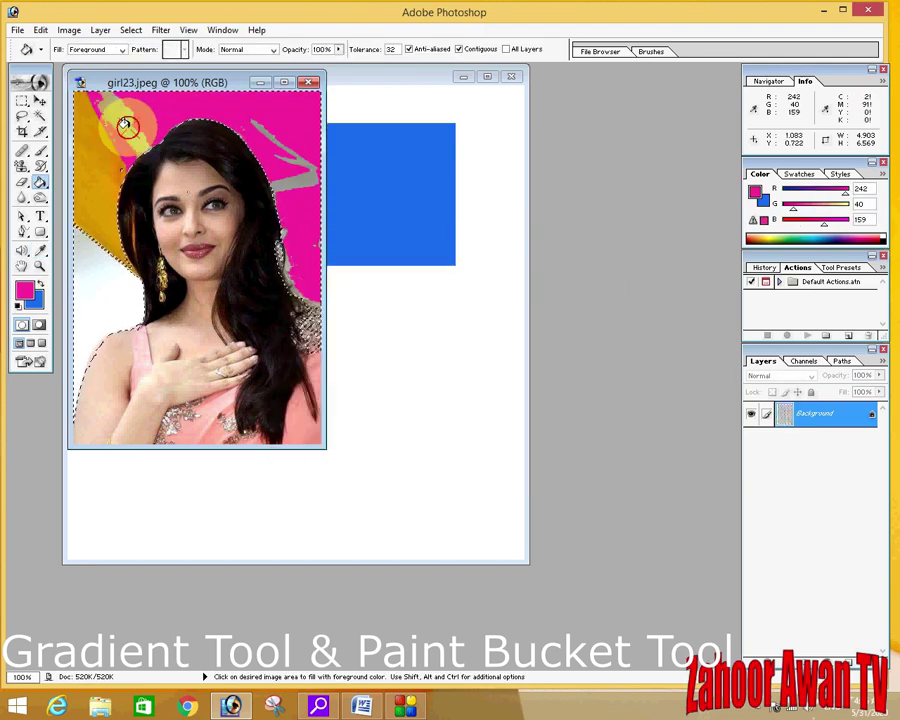
pyautogui.click(96, 210)
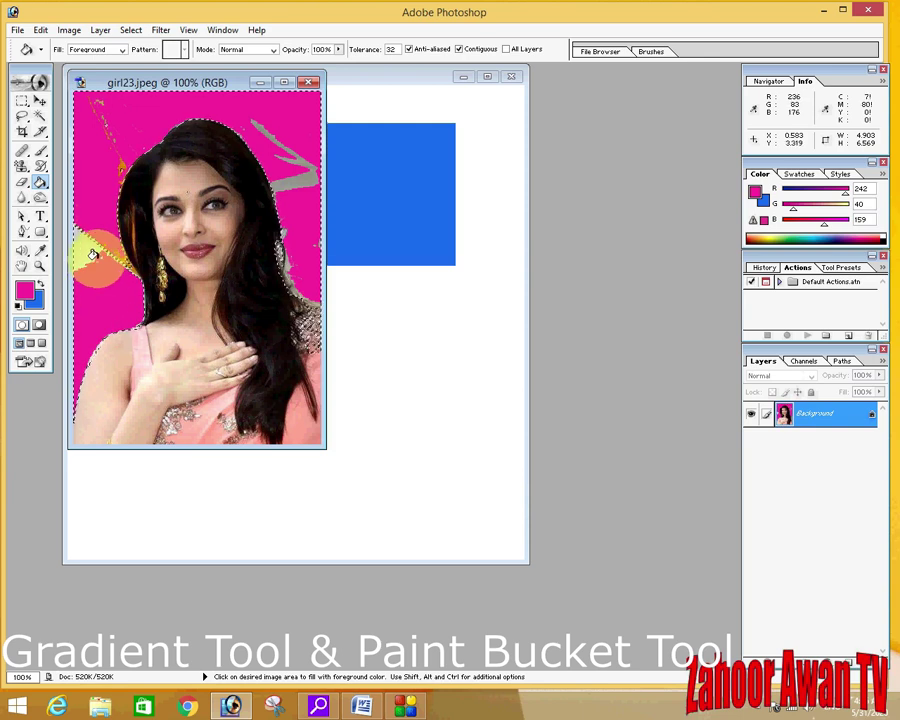
pyautogui.click(142, 262)
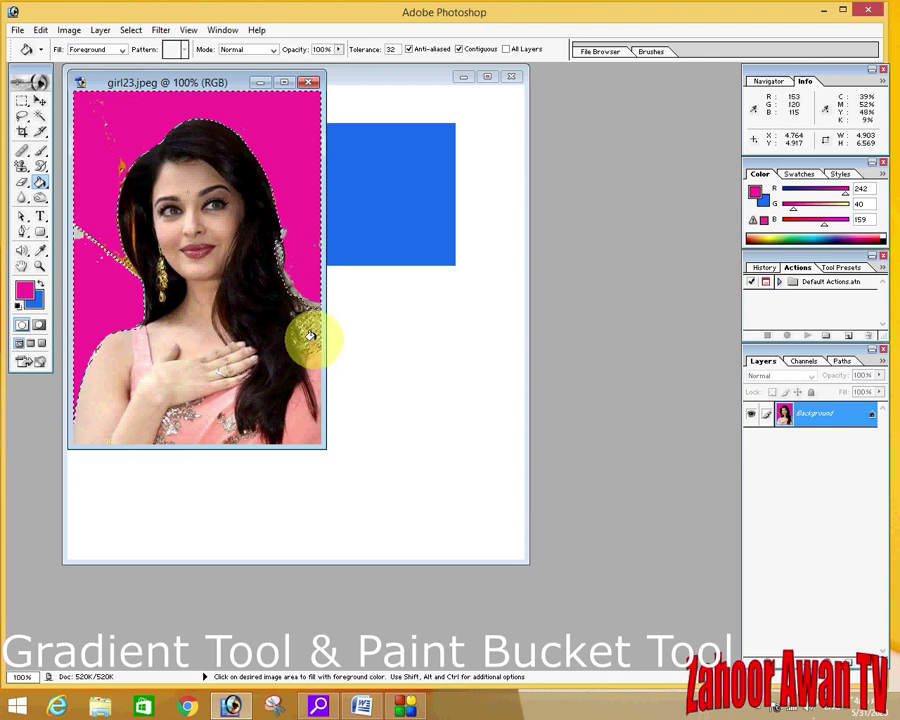
pyautogui.click(77, 237)
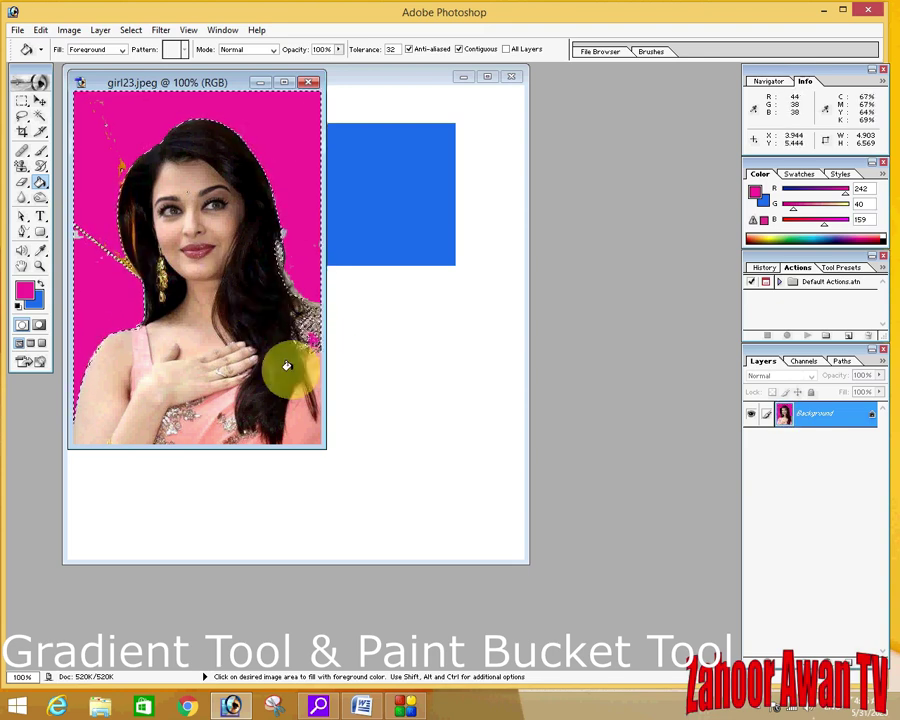
pyautogui.click(295, 245)
pyautogui.click(274, 135)
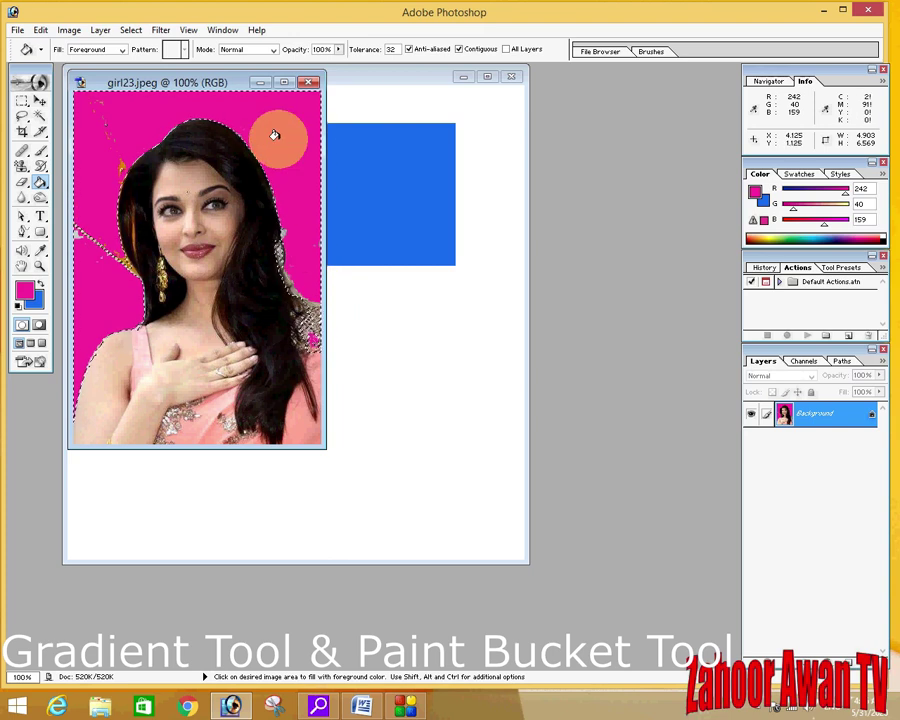
pyautogui.click(311, 85)
pyautogui.click(442, 266)
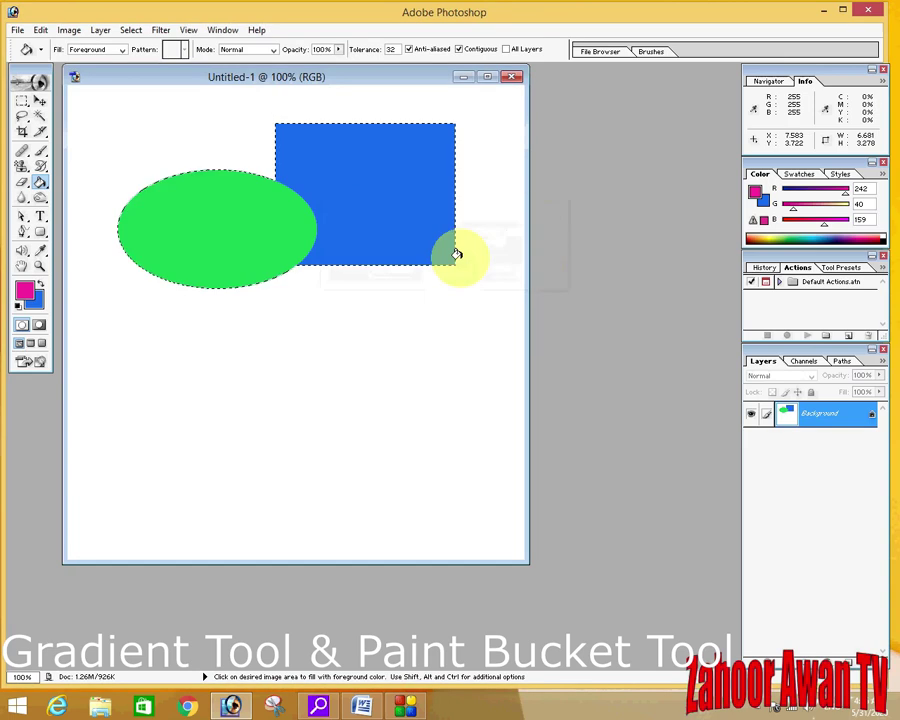
pyautogui.click(510, 78)
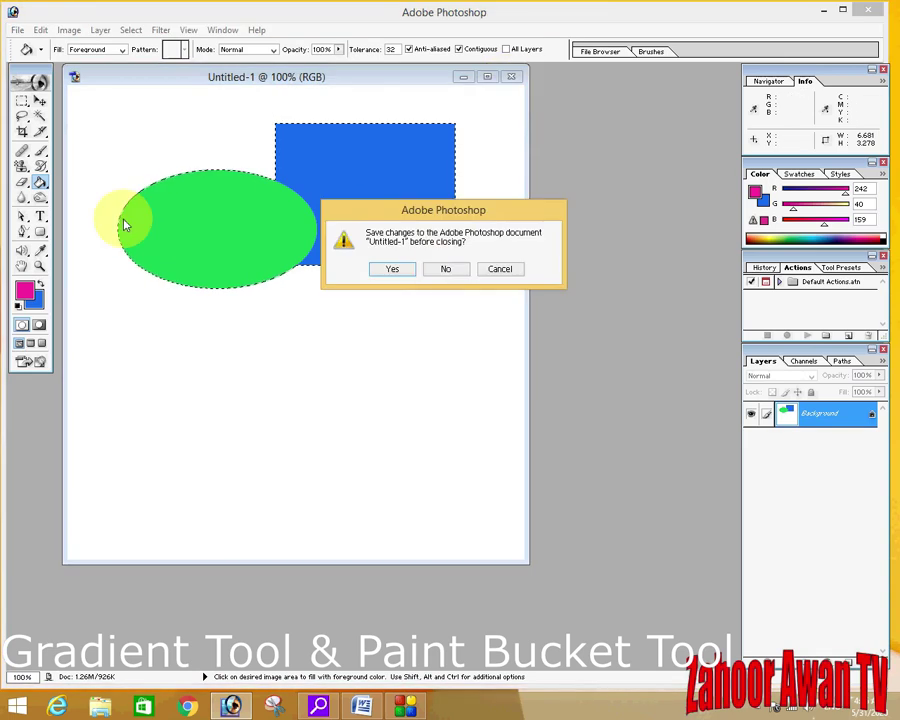
pyautogui.click(445, 269)
pyautogui.click(40, 183)
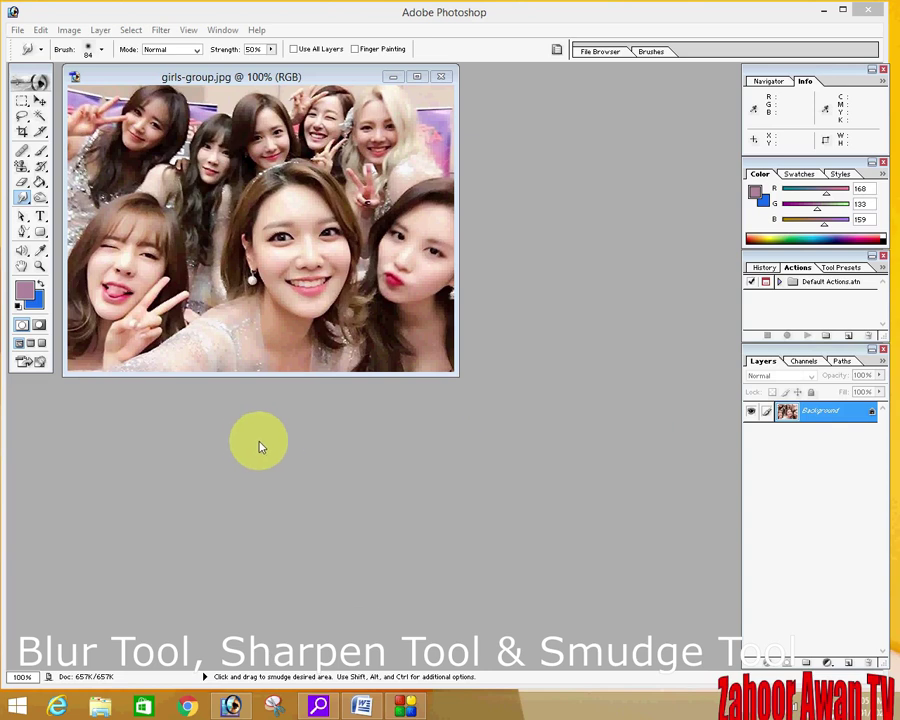
# Step: Choose the Blur Tool from the Blur/Sharpen/Smudge flyout, using a 151-pixel brush at 100% strength
pyautogui.click(23, 199)
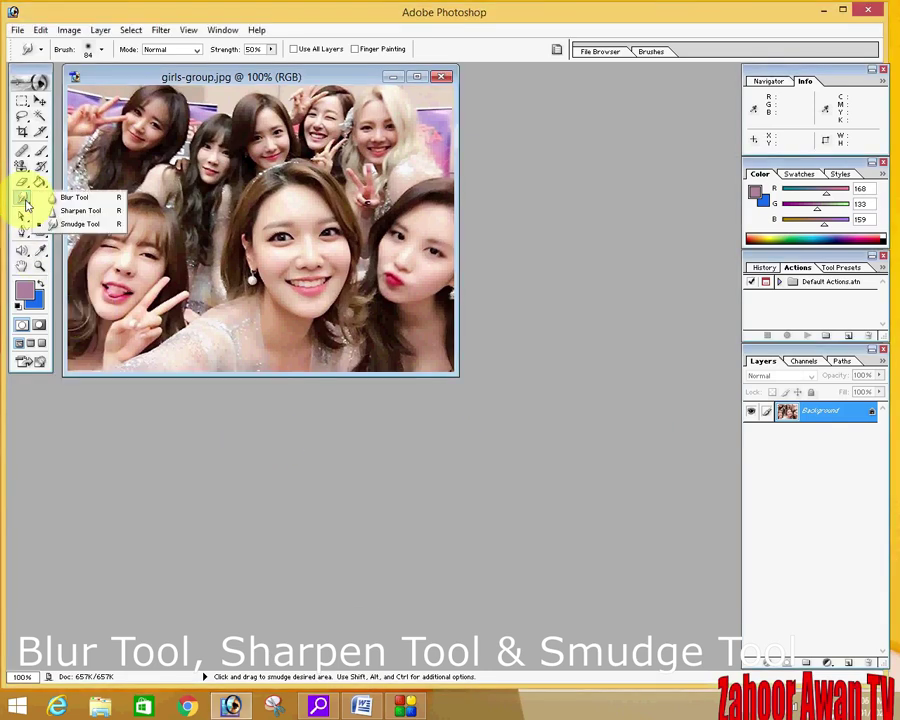
pyautogui.click(93, 225)
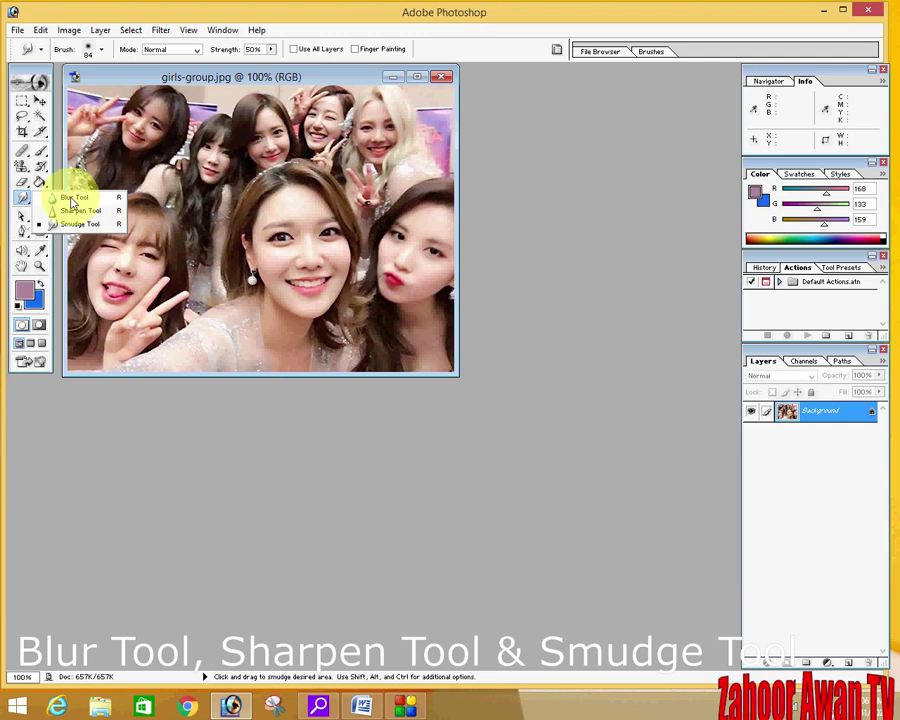
pyautogui.click(72, 199)
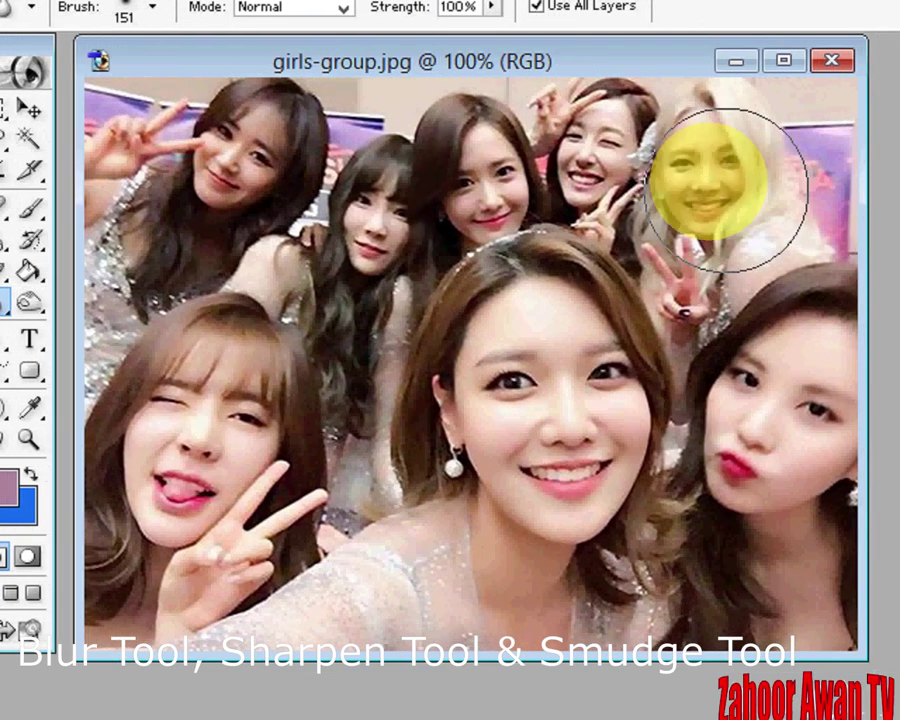
# Step: Blur the faces of the girls along the top, left, right and lower left, keeping the central girl sharp
pyautogui.moveTo(228, 340)
pyautogui.mouseDown()
pyautogui.moveTo(200, 425)
pyautogui.moveTo(234, 234)
pyautogui.moveTo(197, 357)
pyautogui.moveTo(217, 201)
pyautogui.moveTo(231, 163)
pyautogui.moveTo(148, 217)
pyautogui.moveTo(458, 132)
pyautogui.moveTo(242, 210)
pyautogui.moveTo(463, 143)
pyautogui.moveTo(656, 145)
pyautogui.moveTo(731, 160)
pyautogui.moveTo(772, 268)
pyautogui.moveTo(808, 450)
pyautogui.moveTo(795, 500)
pyautogui.moveTo(762, 497)
pyautogui.moveTo(760, 424)
pyautogui.moveTo(786, 555)
pyautogui.moveTo(752, 405)
pyautogui.moveTo(666, 195)
pyautogui.moveTo(493, 120)
pyautogui.moveTo(486, 143)
pyautogui.moveTo(587, 135)
pyautogui.moveTo(441, 198)
pyautogui.moveTo(501, 178)
pyautogui.moveTo(312, 196)
pyautogui.moveTo(126, 253)
pyautogui.moveTo(145, 180)
pyautogui.moveTo(125, 310)
pyautogui.moveTo(128, 495)
pyautogui.moveTo(259, 476)
pyautogui.mouseUp()
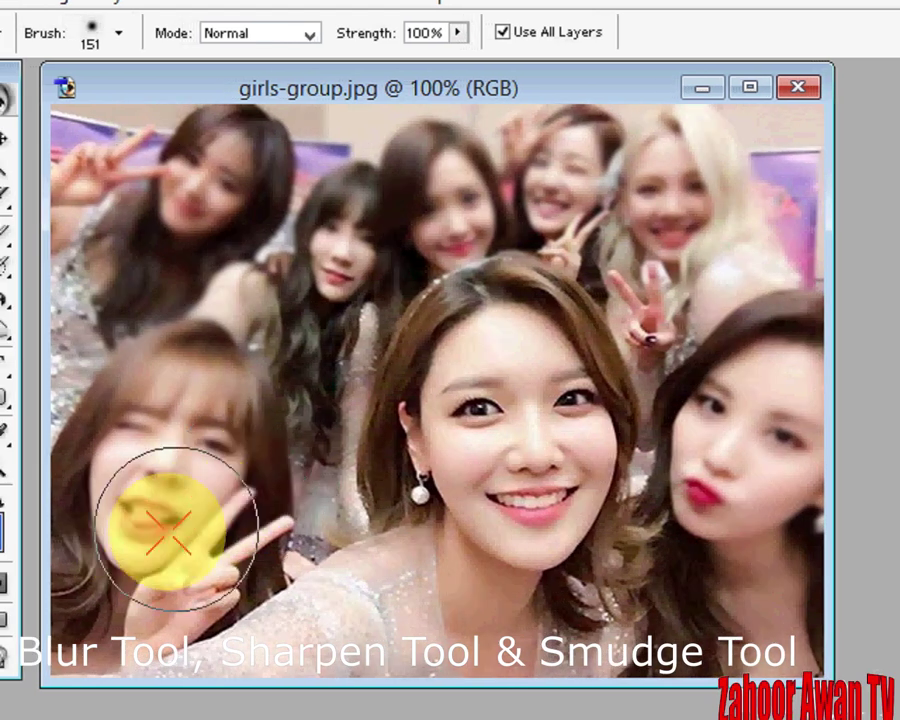
pyautogui.moveTo(165, 530)
pyautogui.mouseDown()
pyautogui.moveTo(290, 272)
pyautogui.moveTo(317, 168)
pyautogui.moveTo(312, 147)
pyautogui.moveTo(140, 485)
pyautogui.moveTo(134, 532)
pyautogui.moveTo(171, 310)
pyautogui.moveTo(136, 415)
pyautogui.moveTo(162, 190)
pyautogui.moveTo(157, 127)
pyautogui.moveTo(112, 193)
pyautogui.moveTo(190, 150)
pyautogui.moveTo(588, 145)
pyautogui.mouseUp()
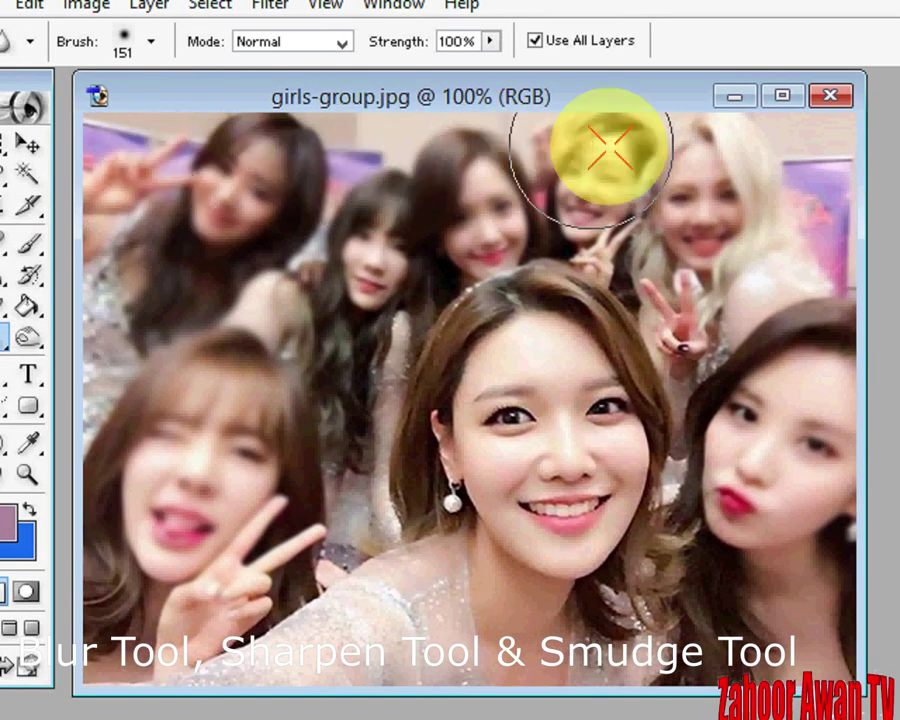
pyautogui.moveTo(735, 232)
pyautogui.mouseDown()
pyautogui.moveTo(771, 362)
pyautogui.moveTo(767, 458)
pyautogui.moveTo(747, 490)
pyautogui.moveTo(725, 302)
pyautogui.mouseUp()
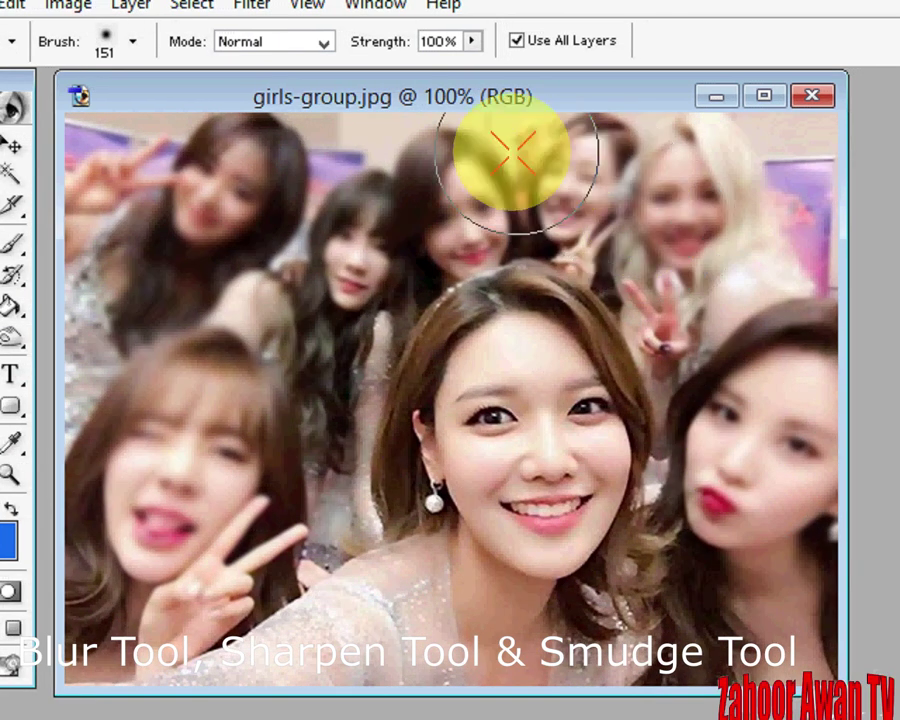
pyautogui.moveTo(289, 405)
pyautogui.mouseDown()
pyautogui.moveTo(113, 573)
pyautogui.moveTo(200, 542)
pyautogui.moveTo(283, 441)
pyautogui.moveTo(277, 221)
pyautogui.moveTo(565, 141)
pyautogui.moveTo(765, 171)
pyautogui.moveTo(798, 599)
pyautogui.moveTo(893, 469)
pyautogui.mouseUp()
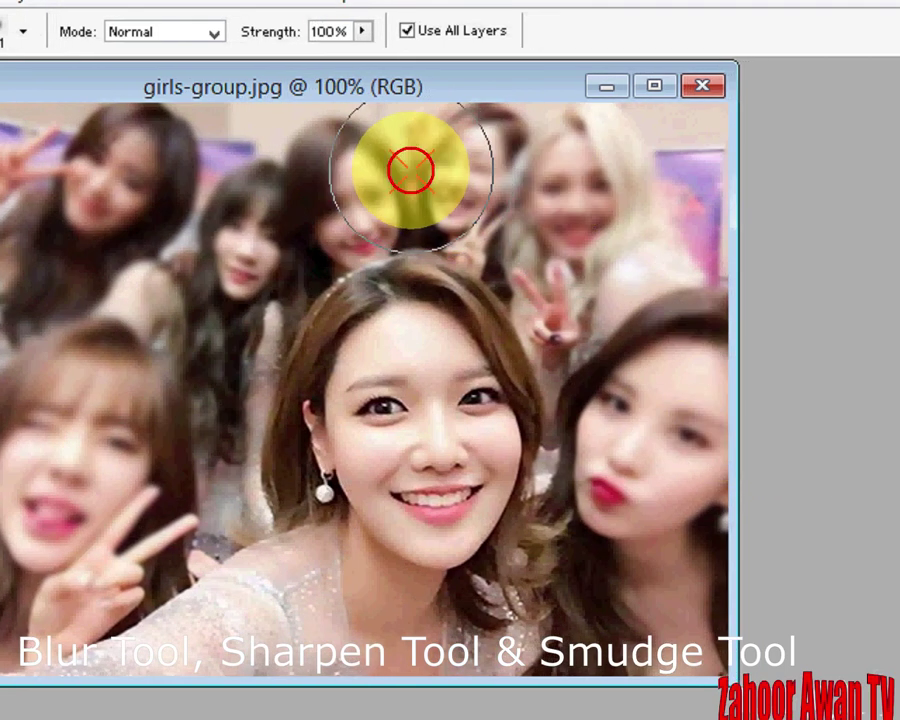
pyautogui.moveTo(408, 167)
pyautogui.mouseDown()
pyautogui.moveTo(328, 181)
pyautogui.moveTo(273, 204)
pyautogui.moveTo(63, 336)
pyautogui.mouseUp()
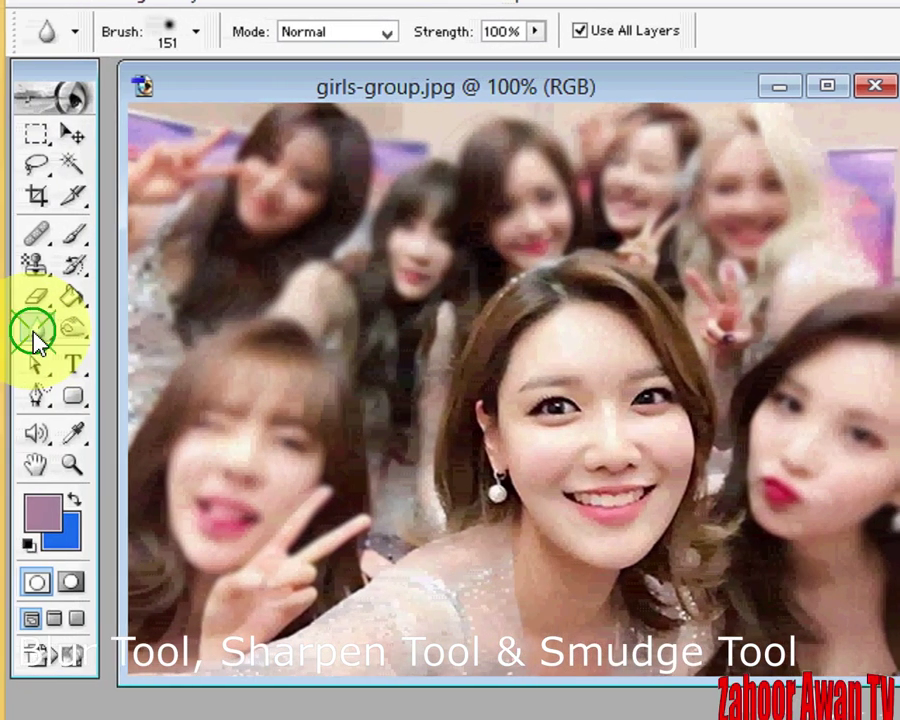
pyautogui.click(72, 334)
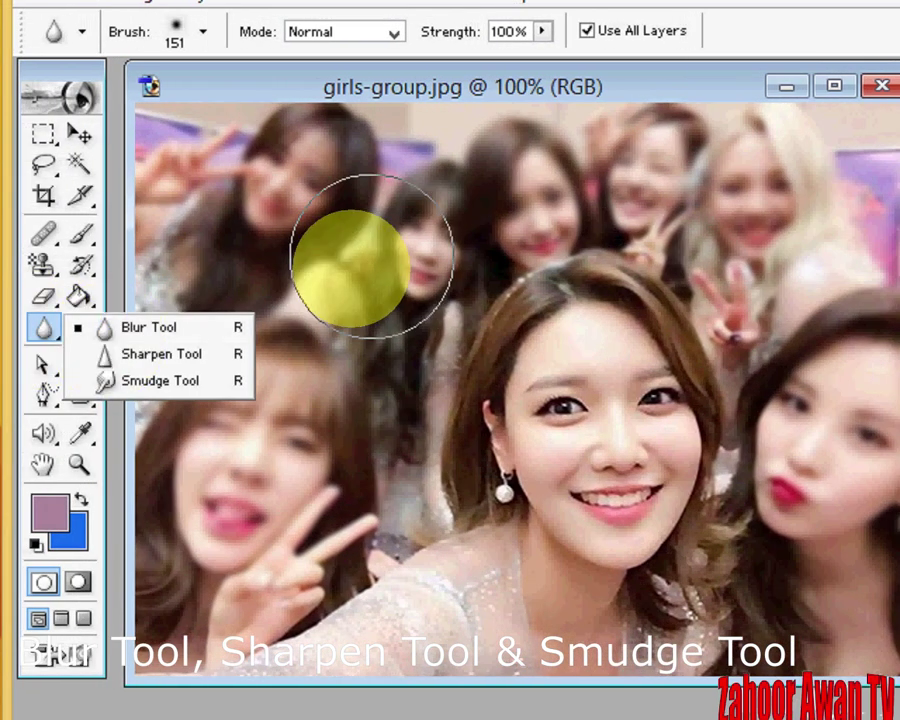
pyautogui.click(88, 237)
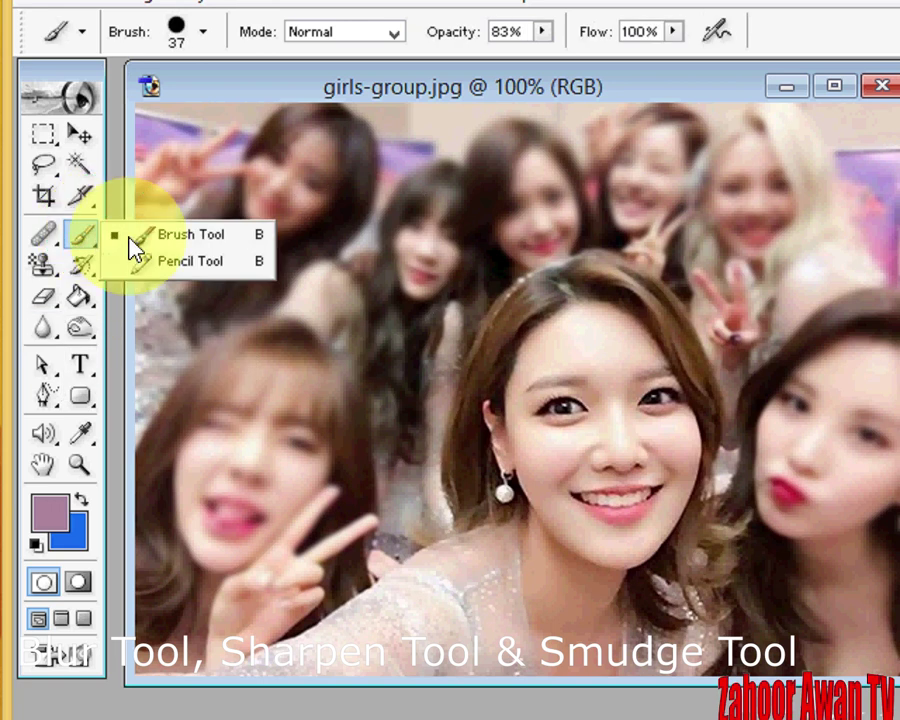
# Step: Paint the blurred faces in girls-group.jpg back to their original sharpness with the History Brush
pyautogui.click(96, 295)
pyautogui.click(82, 265)
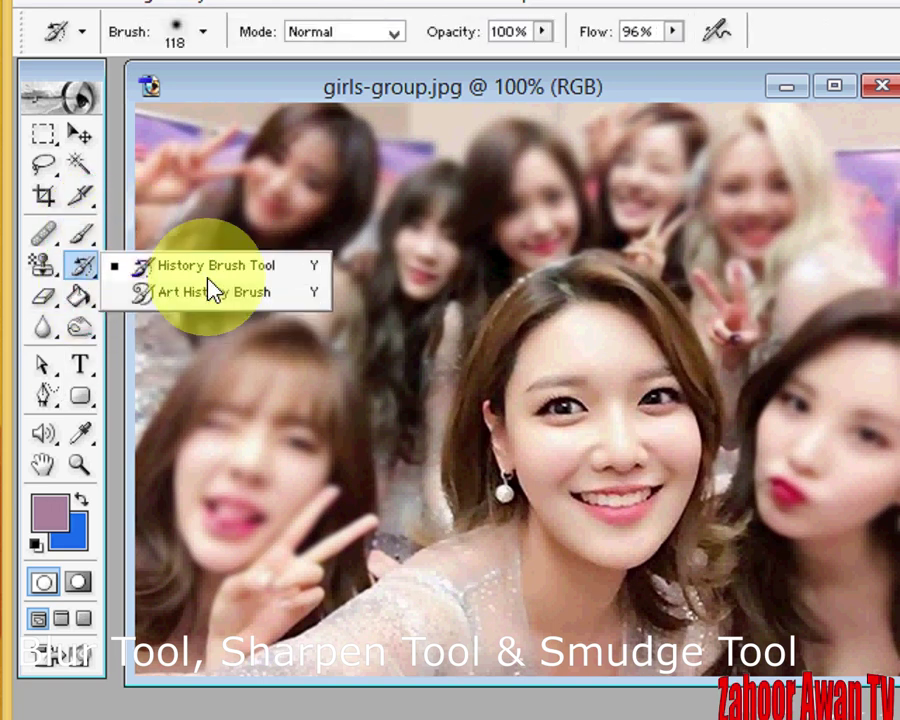
pyautogui.click(213, 268)
pyautogui.moveTo(240, 450)
pyautogui.mouseDown()
pyautogui.moveTo(297, 416)
pyautogui.moveTo(320, 362)
pyautogui.moveTo(241, 145)
pyautogui.moveTo(540, 170)
pyautogui.moveTo(350, 236)
pyautogui.moveTo(660, 240)
pyautogui.moveTo(790, 383)
pyautogui.moveTo(831, 595)
pyautogui.moveTo(796, 564)
pyautogui.moveTo(674, 544)
pyautogui.moveTo(370, 230)
pyautogui.moveTo(517, 255)
pyautogui.moveTo(225, 579)
pyautogui.moveTo(129, 372)
pyautogui.moveTo(128, 294)
pyautogui.moveTo(132, 306)
pyautogui.mouseUp()
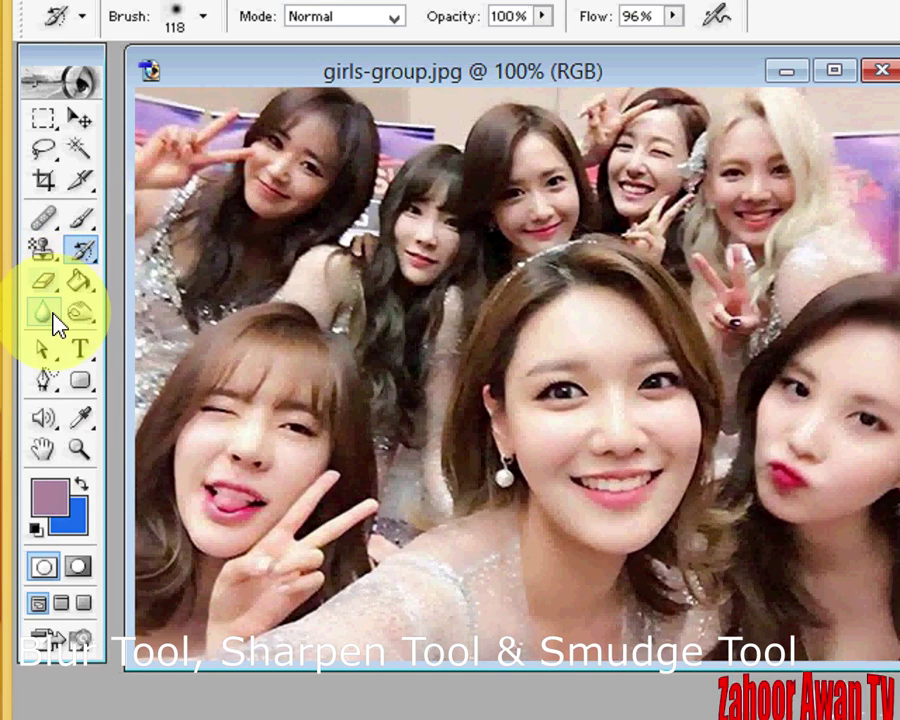
pyautogui.moveTo(47, 318); pyautogui.dragTo(106, 332)
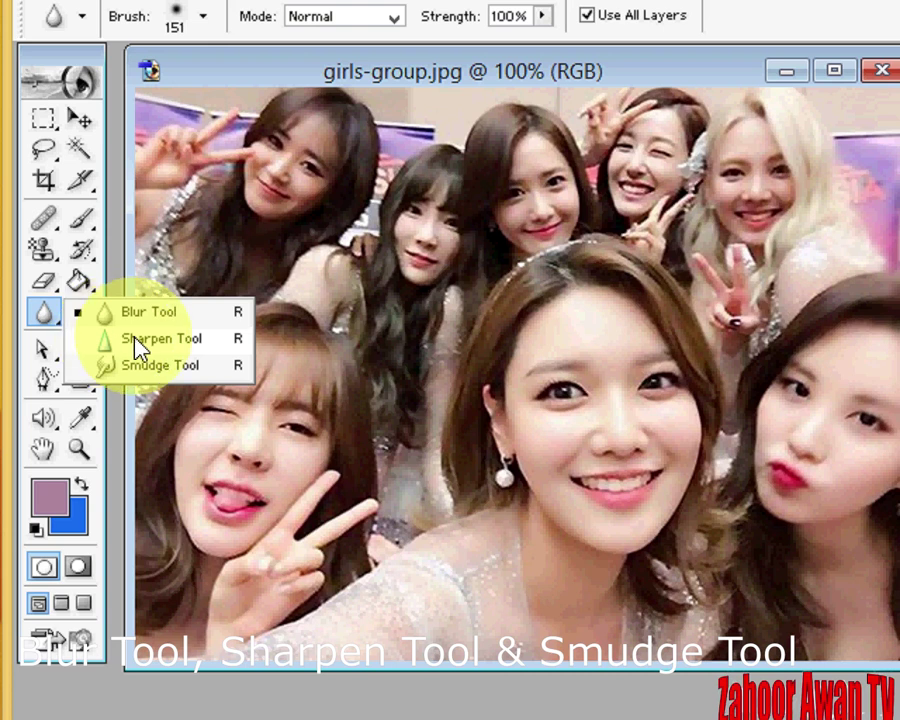
# Step: Sharpen the central girl's forehead, eyes and nose with the Sharpen Tool at 78% strength
pyautogui.click(134, 340)
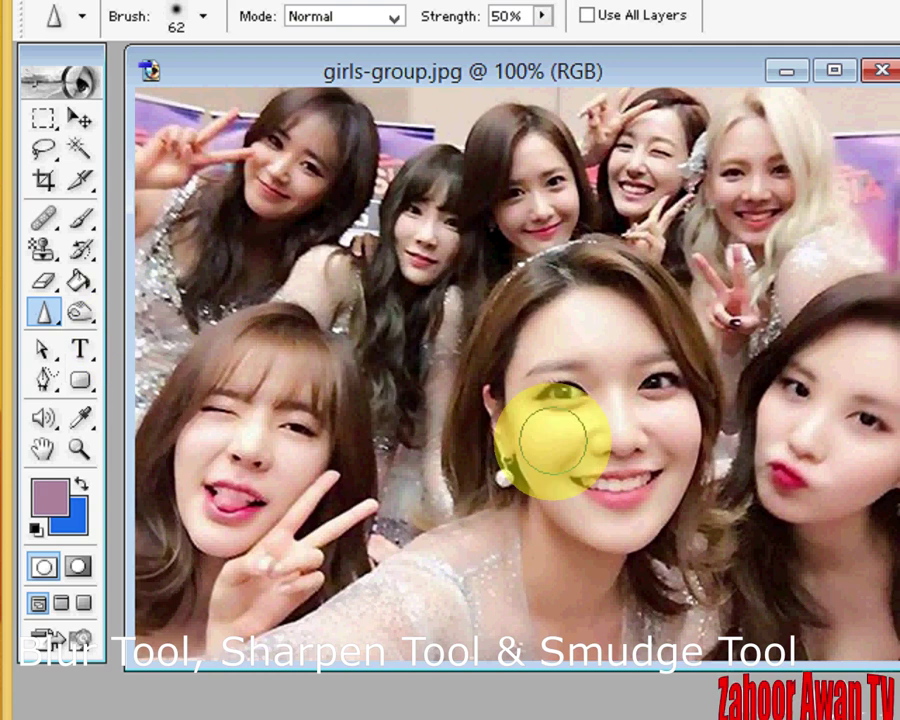
pyautogui.moveTo(633, 548)
pyautogui.mouseDown()
pyautogui.moveTo(618, 488)
pyautogui.moveTo(638, 415)
pyautogui.moveTo(626, 296)
pyautogui.moveTo(544, 323)
pyautogui.moveTo(510, 407)
pyautogui.moveTo(512, 484)
pyautogui.moveTo(511, 463)
pyautogui.moveTo(572, 295)
pyautogui.moveTo(651, 313)
pyautogui.moveTo(689, 458)
pyautogui.moveTo(674, 468)
pyautogui.moveTo(656, 413)
pyautogui.moveTo(622, 360)
pyautogui.moveTo(566, 426)
pyautogui.moveTo(566, 494)
pyautogui.moveTo(496, 570)
pyautogui.mouseUp()
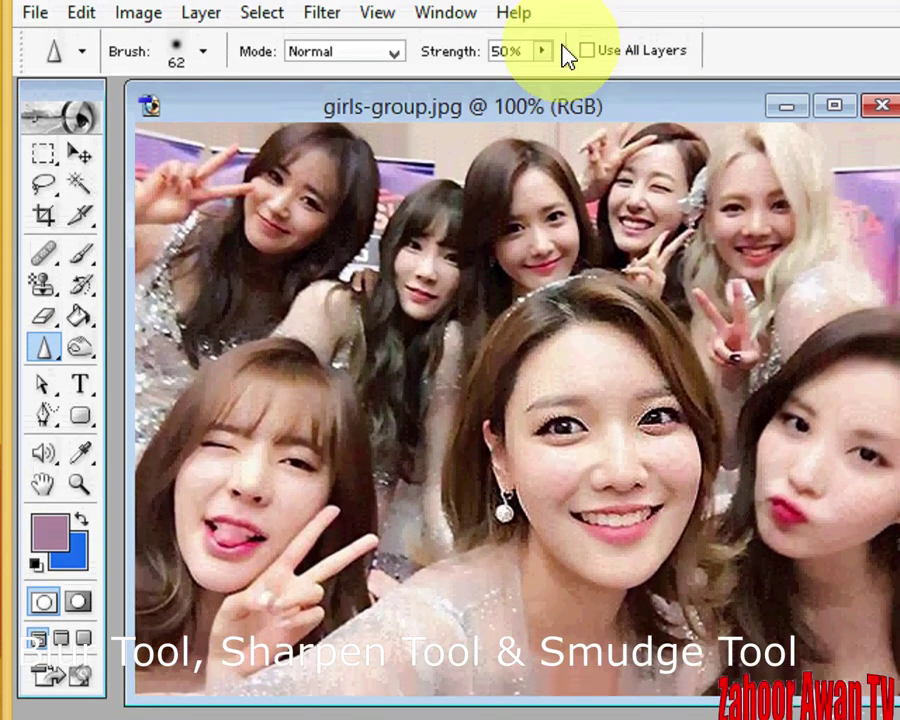
pyautogui.click(541, 13)
pyautogui.moveTo(544, 100); pyautogui.dragTo(580, 95)
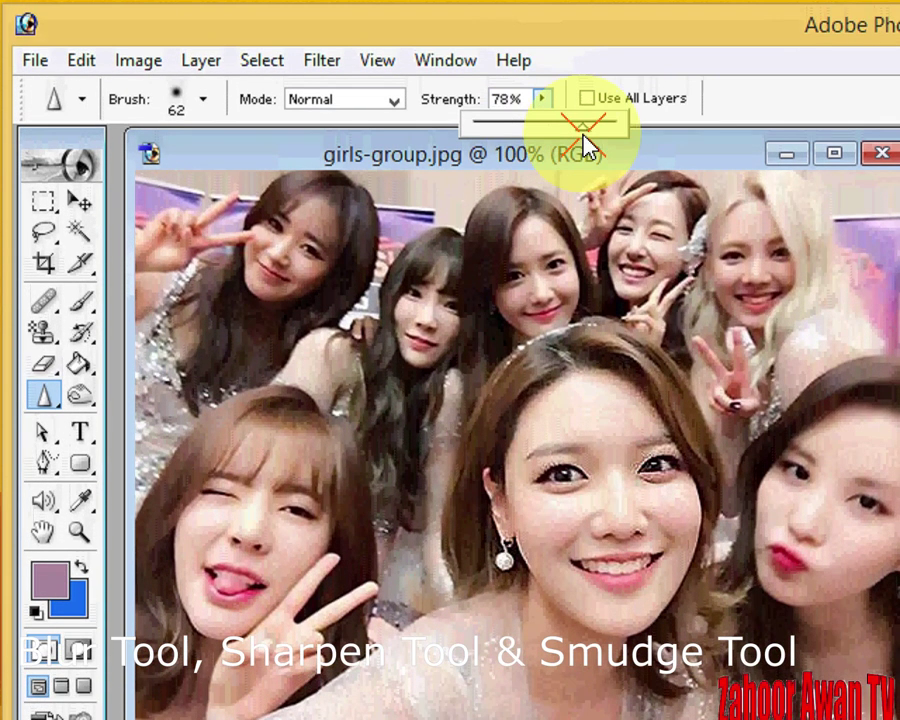
pyautogui.moveTo(612, 510)
pyautogui.mouseDown()
pyautogui.moveTo(547, 491)
pyautogui.moveTo(563, 568)
pyautogui.moveTo(621, 509)
pyautogui.moveTo(556, 426)
pyautogui.moveTo(574, 533)
pyautogui.moveTo(615, 577)
pyautogui.mouseUp()
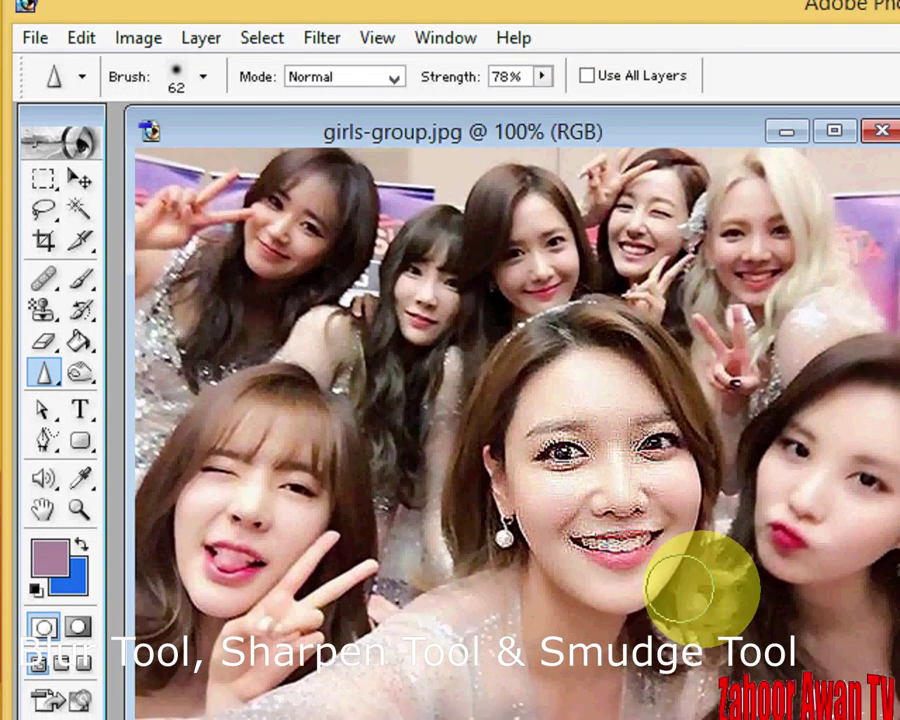
# Step: Sharpen the right girl's face and left girl's hair, then lower Strength to 54%
pyautogui.click(842, 497)
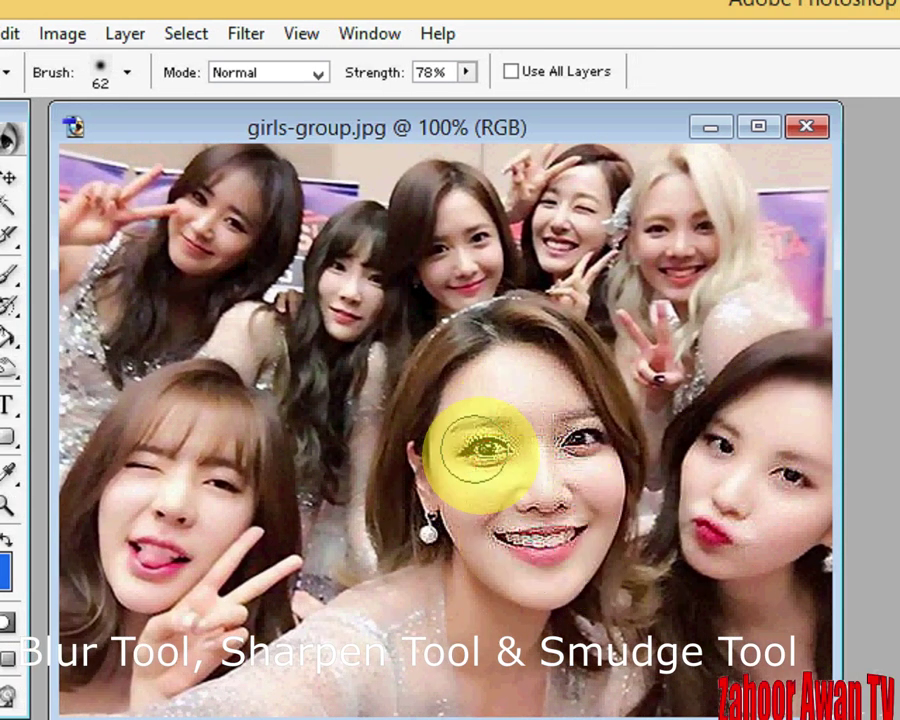
pyautogui.click(518, 216)
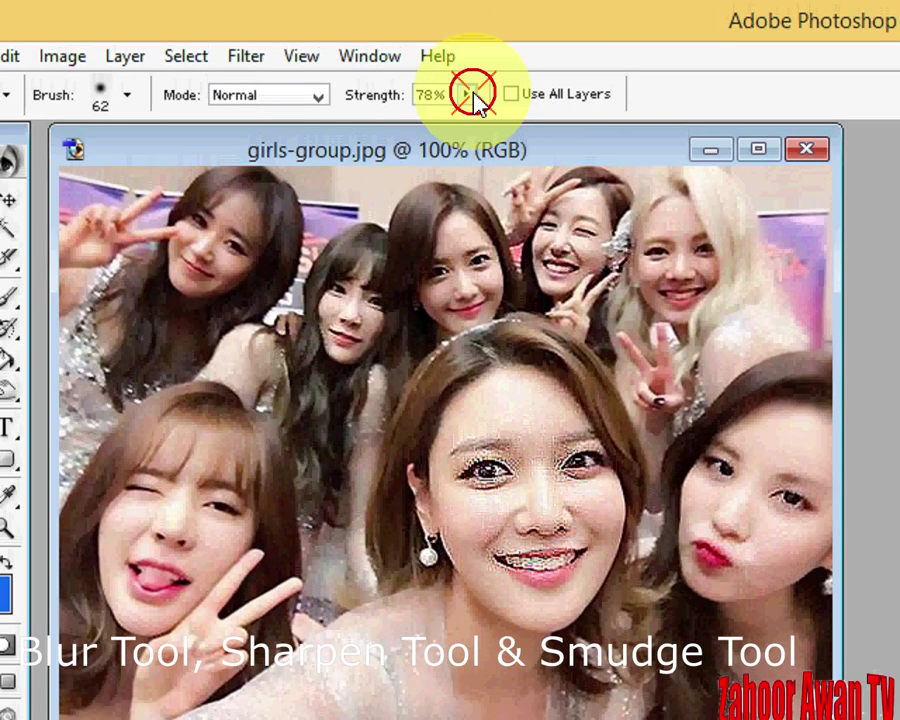
pyautogui.moveTo(466, 72); pyautogui.dragTo(437, 123)
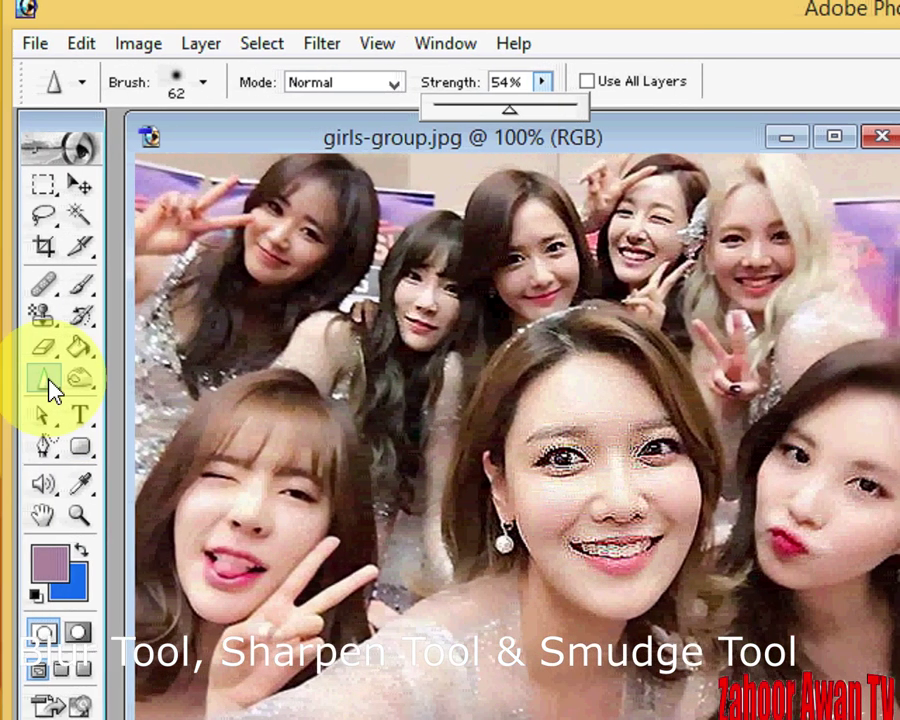
pyautogui.rightClick(34, 384)
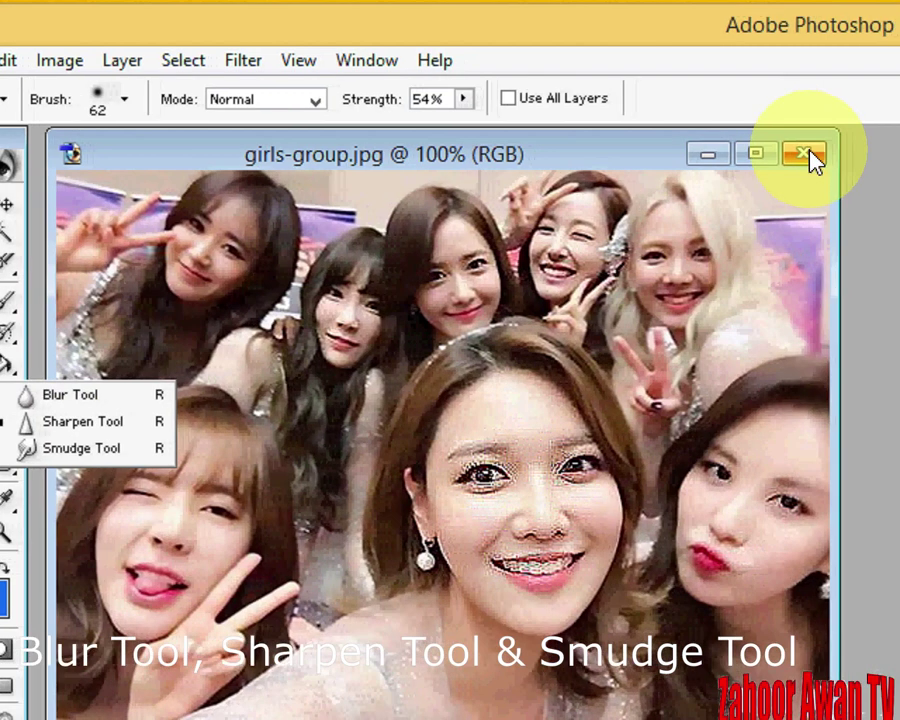
# Step: Close girls-group.jpg without saving and open image2 from the File Browser
pyautogui.click(811, 157)
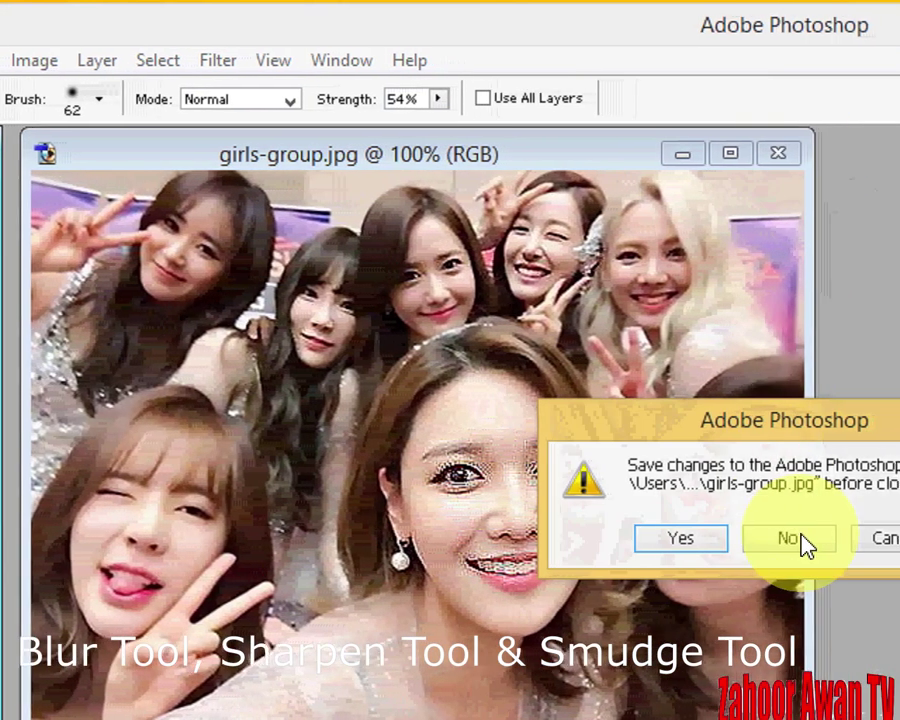
pyautogui.click(820, 540)
pyautogui.click(872, 110)
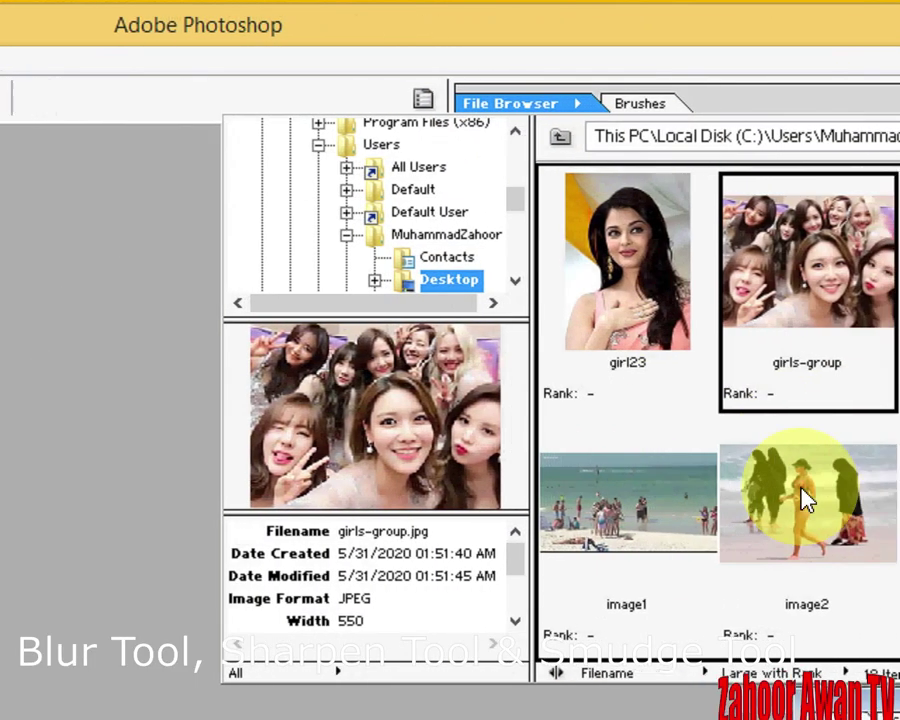
pyautogui.doubleClick(830, 492)
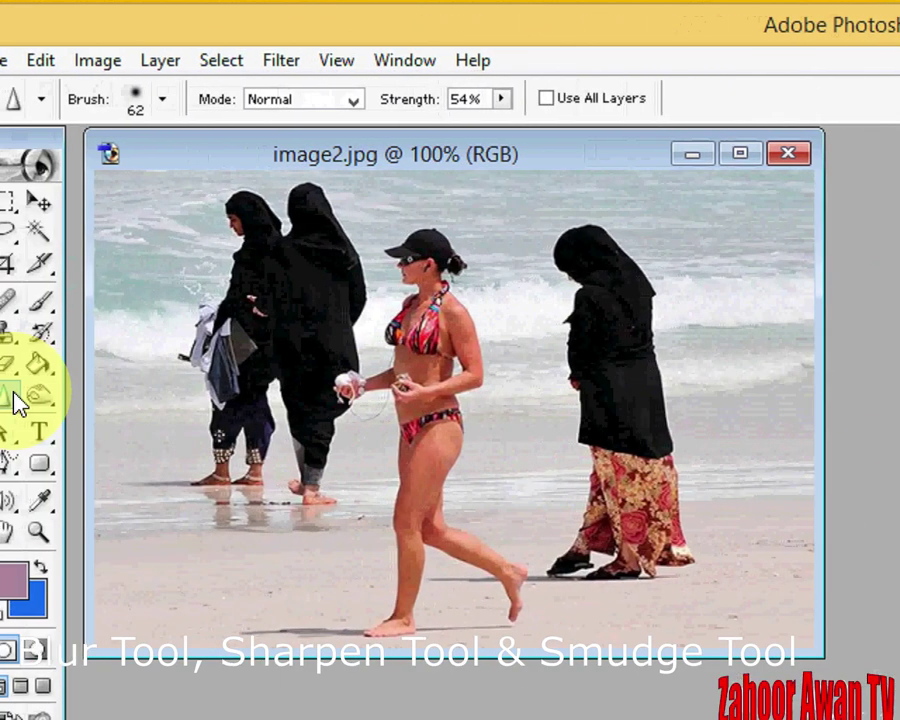
# Step: Smear the black-clad women across the image2 beach photo with the Smudge Tool
pyautogui.moveTo(18, 400); pyautogui.dragTo(92, 454)
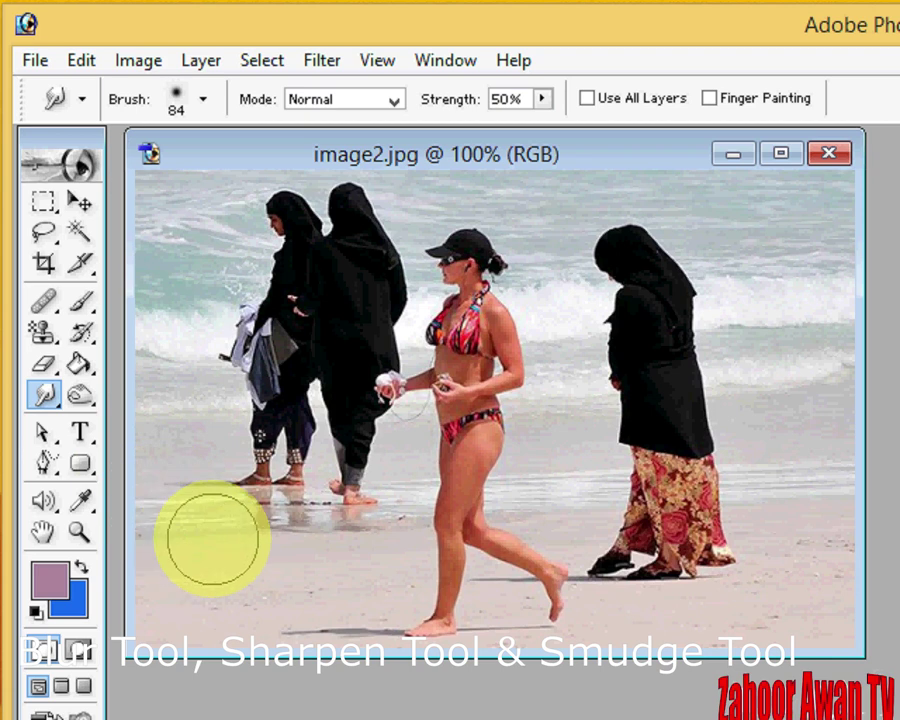
pyautogui.moveTo(220, 527)
pyautogui.mouseDown()
pyautogui.moveTo(333, 250)
pyautogui.moveTo(390, 313)
pyautogui.mouseUp()
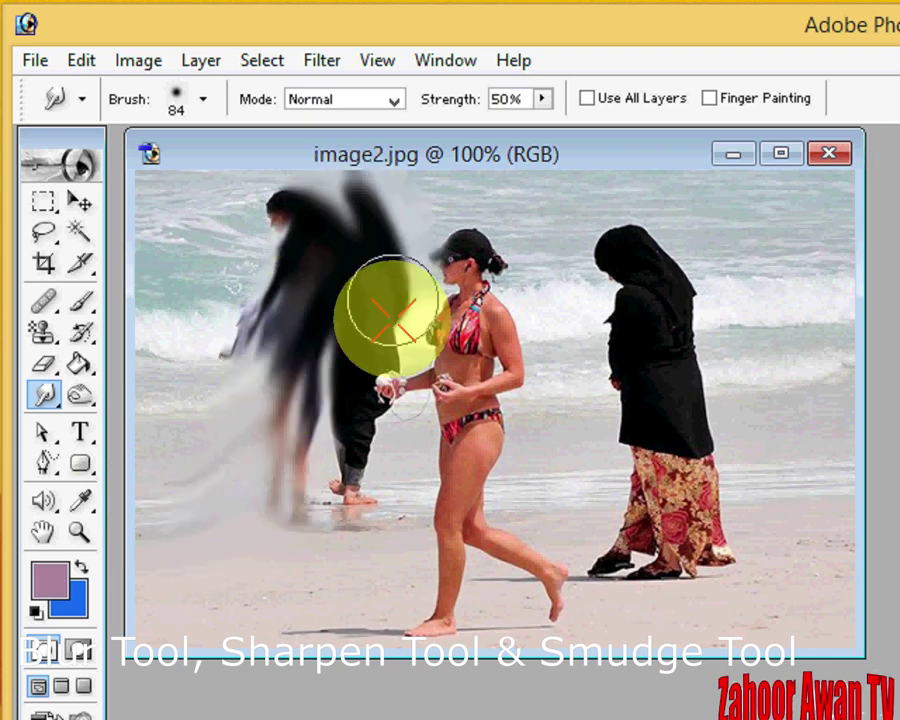
pyautogui.moveTo(345, 457)
pyautogui.mouseDown()
pyautogui.moveTo(364, 346)
pyautogui.moveTo(277, 241)
pyautogui.moveTo(165, 231)
pyautogui.moveTo(335, 190)
pyautogui.moveTo(649, 333)
pyautogui.moveTo(392, 378)
pyautogui.moveTo(522, 412)
pyautogui.moveTo(760, 252)
pyautogui.moveTo(512, 245)
pyautogui.moveTo(649, 181)
pyautogui.moveTo(428, 454)
pyautogui.moveTo(733, 599)
pyautogui.moveTo(693, 346)
pyautogui.moveTo(810, 659)
pyautogui.moveTo(825, 366)
pyautogui.moveTo(812, 192)
pyautogui.mouseUp()
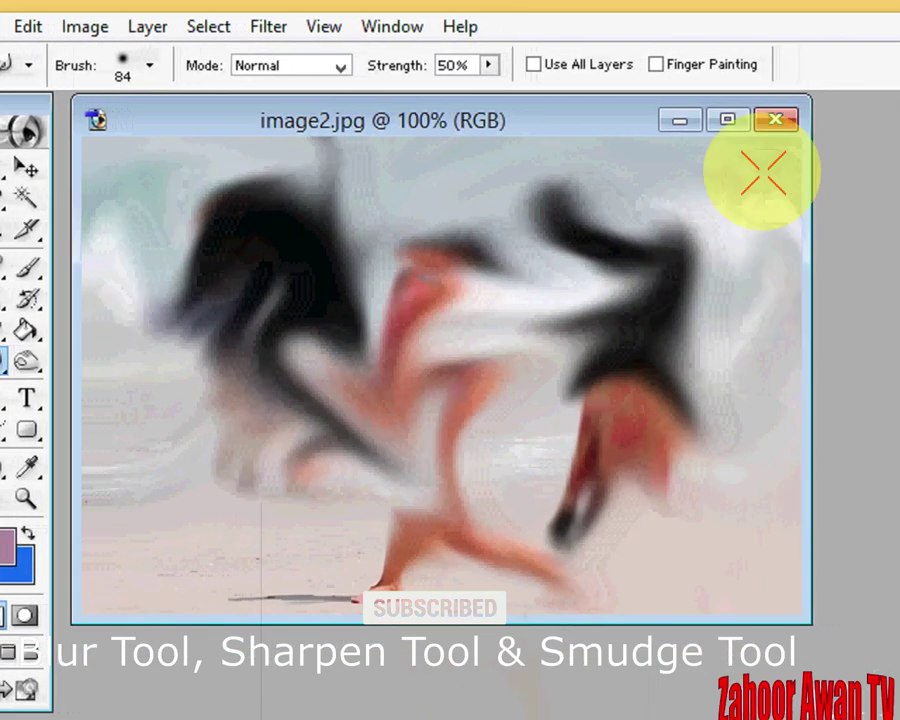
pyautogui.moveTo(763, 172)
pyautogui.mouseDown()
pyautogui.moveTo(583, 390)
pyautogui.moveTo(422, 558)
pyautogui.moveTo(250, 578)
pyautogui.moveTo(97, 552)
pyautogui.moveTo(203, 575)
pyautogui.moveTo(438, 573)
pyautogui.moveTo(508, 538)
pyautogui.moveTo(463, 410)
pyautogui.moveTo(250, 468)
pyautogui.moveTo(178, 562)
pyautogui.moveTo(105, 572)
pyautogui.moveTo(130, 435)
pyautogui.moveTo(143, 413)
pyautogui.moveTo(380, 347)
pyautogui.moveTo(405, 322)
pyautogui.moveTo(645, 380)
pyautogui.moveTo(172, 447)
pyautogui.mouseUp()
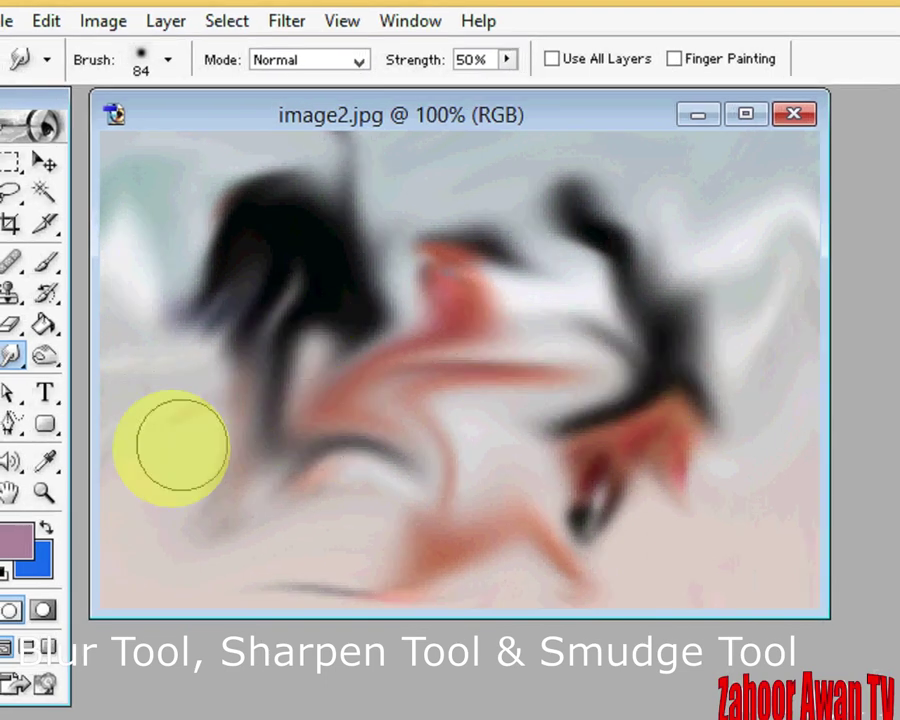
pyautogui.click(12, 356)
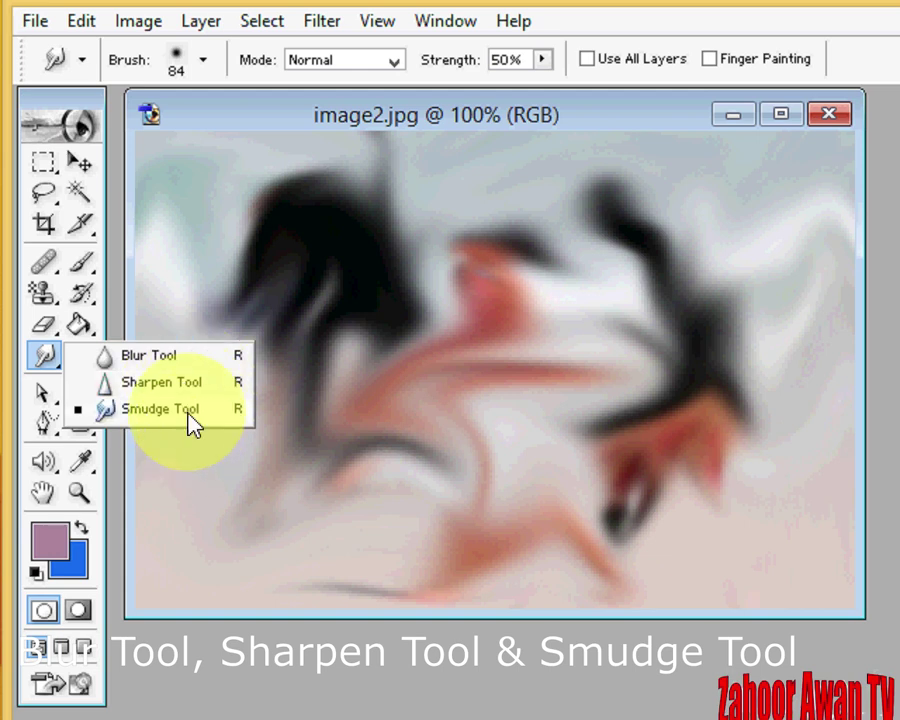
pyautogui.moveTo(573, 425)
pyautogui.mouseDown()
pyautogui.moveTo(692, 327)
pyautogui.moveTo(326, 225)
pyautogui.moveTo(498, 255)
pyautogui.mouseUp()
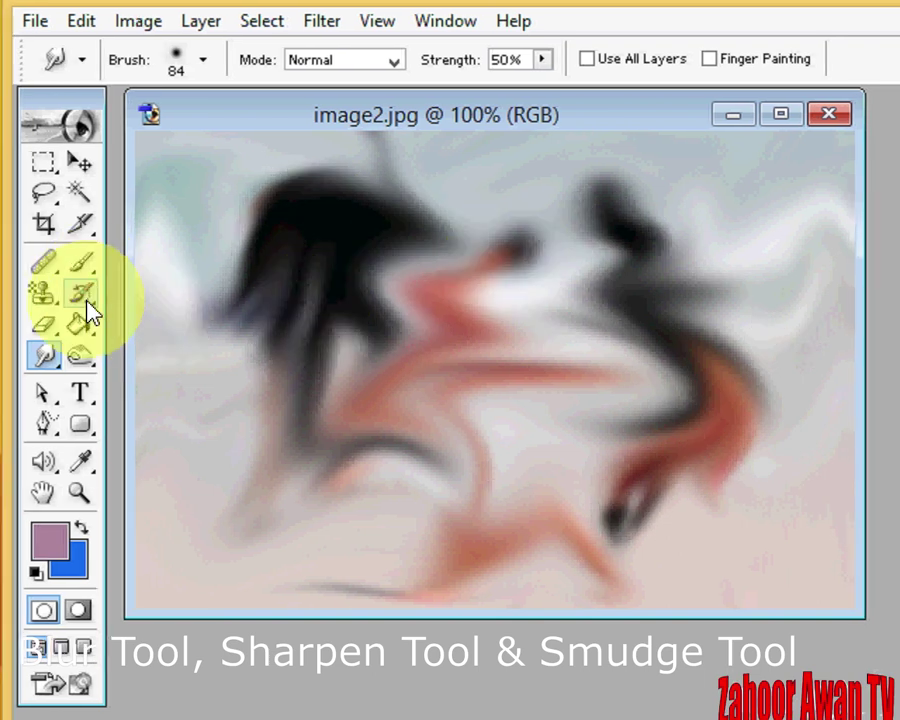
# Step: Paint the original beach photo back with the History Brush
pyautogui.click(78, 293)
pyautogui.click(166, 303)
pyautogui.moveTo(187, 287)
pyautogui.mouseDown()
pyautogui.moveTo(778, 380)
pyautogui.moveTo(284, 220)
pyautogui.moveTo(440, 228)
pyautogui.moveTo(432, 175)
pyautogui.moveTo(233, 400)
pyautogui.moveTo(514, 483)
pyautogui.moveTo(612, 485)
pyautogui.moveTo(280, 473)
pyautogui.moveTo(665, 532)
pyautogui.moveTo(730, 522)
pyautogui.moveTo(808, 497)
pyautogui.moveTo(780, 190)
pyautogui.moveTo(766, 167)
pyautogui.moveTo(141, 148)
pyautogui.moveTo(128, 308)
pyautogui.moveTo(156, 550)
pyautogui.moveTo(382, 603)
pyautogui.moveTo(524, 622)
pyautogui.moveTo(718, 620)
pyautogui.moveTo(794, 607)
pyautogui.moveTo(788, 535)
pyautogui.mouseUp()
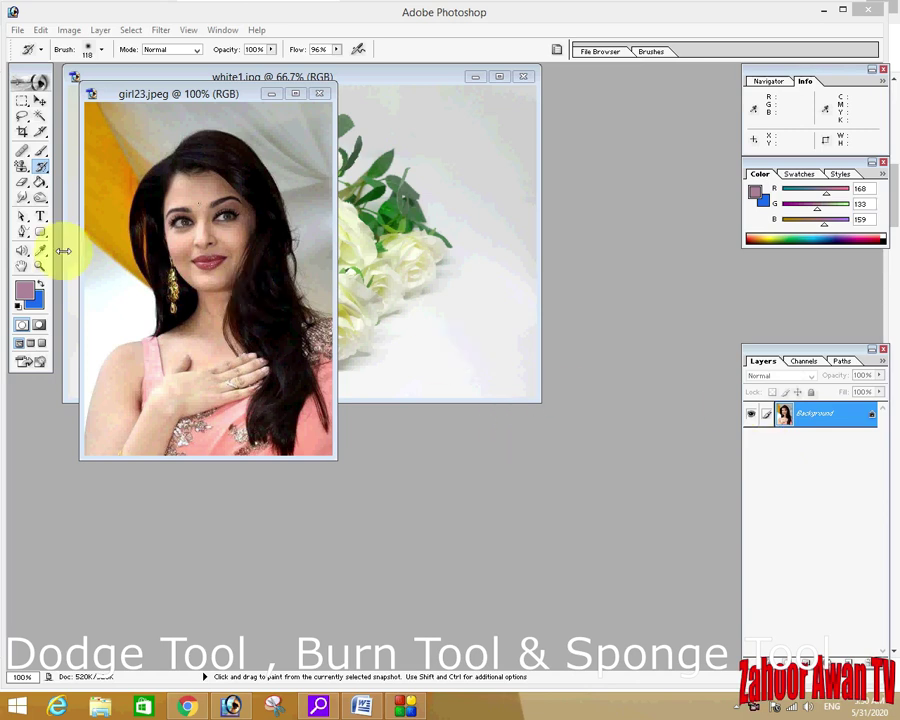
# Step: Show the toolbox flyout with the Dodge, Burn and Sponge tools
pyautogui.click(41, 199)
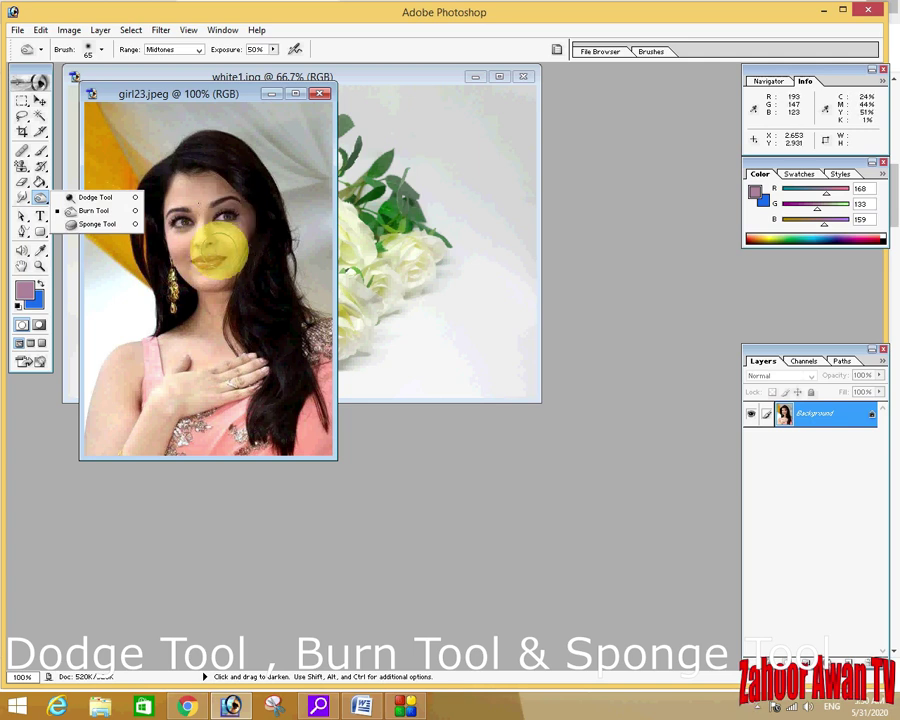
# Step: Darken the woman's cheek, face and chest with the Burn Tool
pyautogui.click(106, 214)
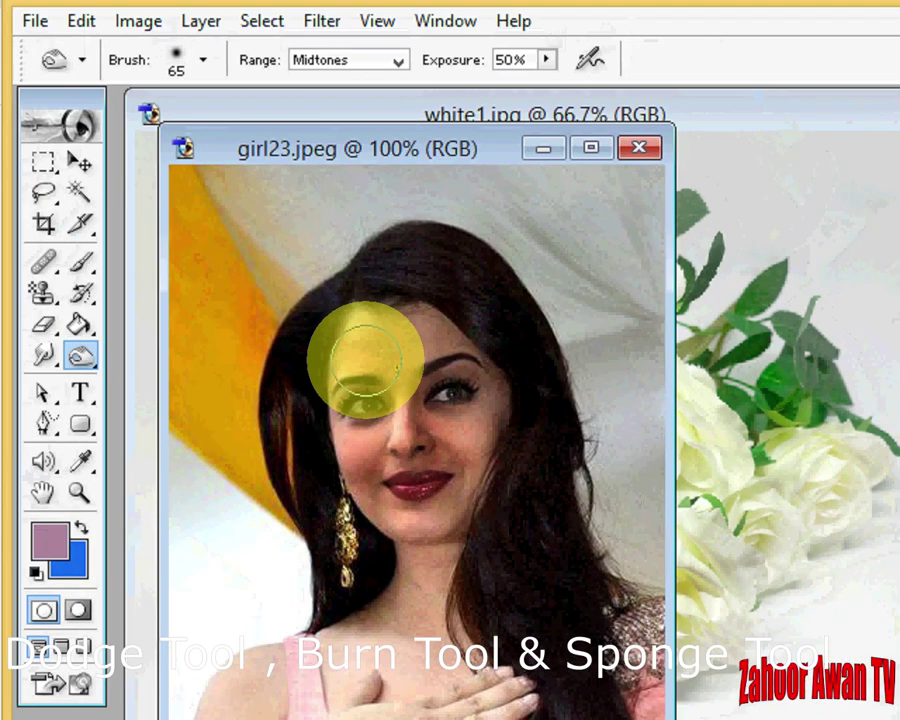
pyautogui.moveTo(305, 418)
pyautogui.mouseDown()
pyautogui.moveTo(459, 481)
pyautogui.moveTo(436, 354)
pyautogui.moveTo(412, 358)
pyautogui.moveTo(442, 362)
pyautogui.moveTo(400, 345)
pyautogui.moveTo(452, 358)
pyautogui.moveTo(472, 415)
pyautogui.mouseUp()
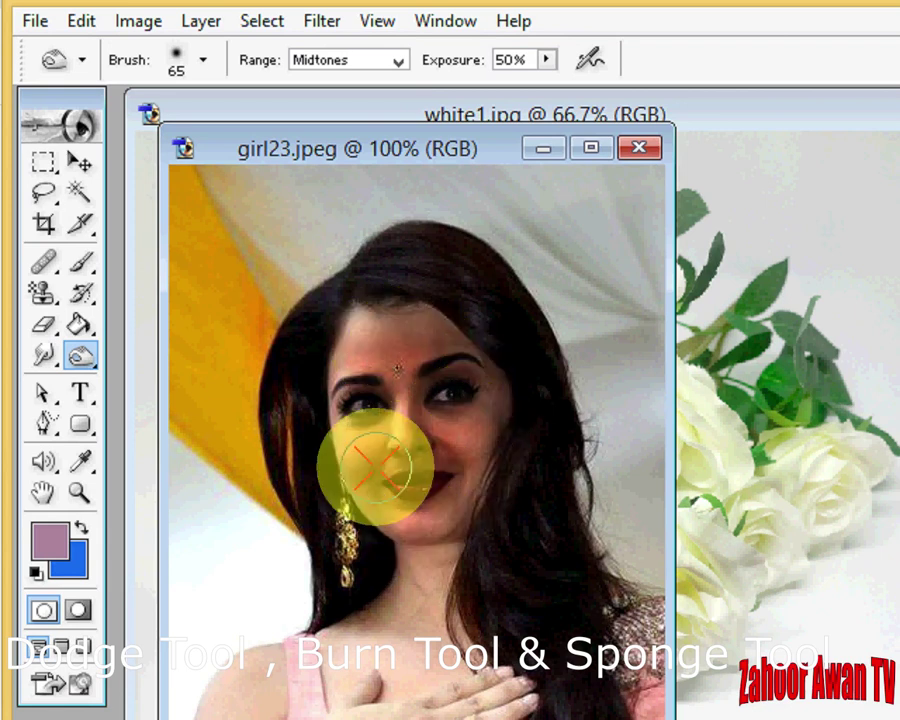
pyautogui.moveTo(375, 466)
pyautogui.mouseDown()
pyautogui.moveTo(450, 651)
pyautogui.moveTo(400, 635)
pyautogui.moveTo(420, 587)
pyautogui.moveTo(395, 662)
pyautogui.mouseUp()
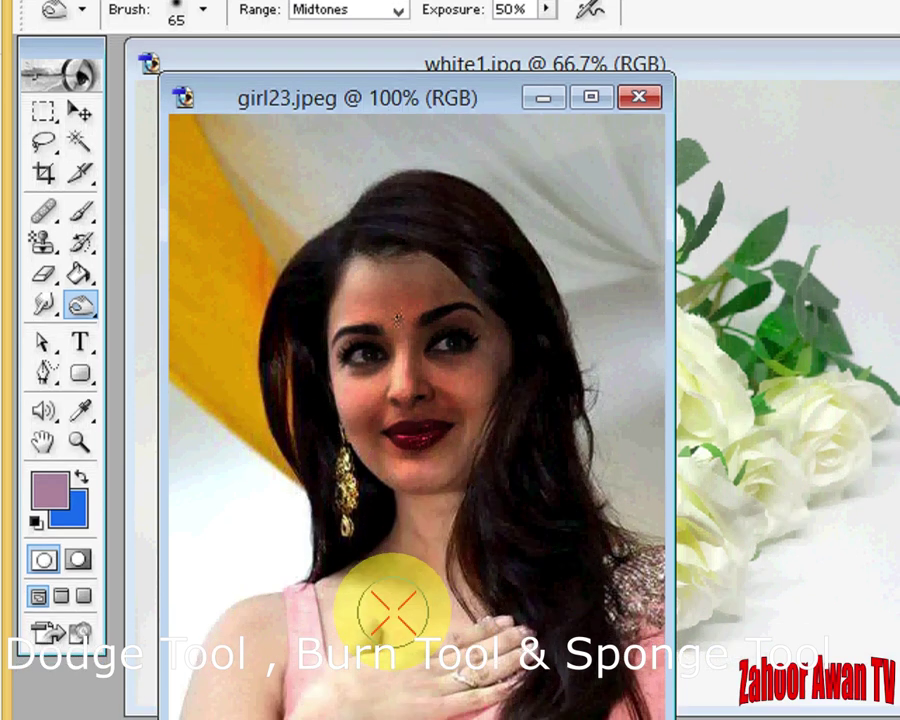
pyautogui.moveTo(395, 612)
pyautogui.mouseDown()
pyautogui.moveTo(405, 566)
pyautogui.moveTo(366, 599)
pyautogui.moveTo(290, 632)
pyautogui.moveTo(213, 642)
pyautogui.moveTo(232, 605)
pyautogui.moveTo(215, 700)
pyautogui.moveTo(238, 692)
pyautogui.moveTo(290, 624)
pyautogui.moveTo(346, 574)
pyautogui.moveTo(457, 540)
pyautogui.moveTo(328, 537)
pyautogui.moveTo(397, 545)
pyautogui.moveTo(495, 509)
pyautogui.moveTo(325, 548)
pyautogui.moveTo(382, 558)
pyautogui.moveTo(478, 533)
pyautogui.moveTo(496, 515)
pyautogui.moveTo(416, 519)
pyautogui.moveTo(339, 545)
pyautogui.moveTo(264, 637)
pyautogui.moveTo(200, 577)
pyautogui.moveTo(216, 569)
pyautogui.moveTo(246, 488)
pyautogui.moveTo(248, 569)
pyautogui.moveTo(238, 590)
pyautogui.moveTo(262, 606)
pyautogui.moveTo(316, 553)
pyautogui.moveTo(385, 516)
pyautogui.moveTo(510, 490)
pyautogui.moveTo(449, 468)
pyautogui.moveTo(330, 474)
pyautogui.moveTo(395, 419)
pyautogui.moveTo(399, 392)
pyautogui.moveTo(428, 384)
pyautogui.moveTo(424, 334)
pyautogui.moveTo(368, 358)
pyautogui.moveTo(372, 390)
pyautogui.mouseUp()
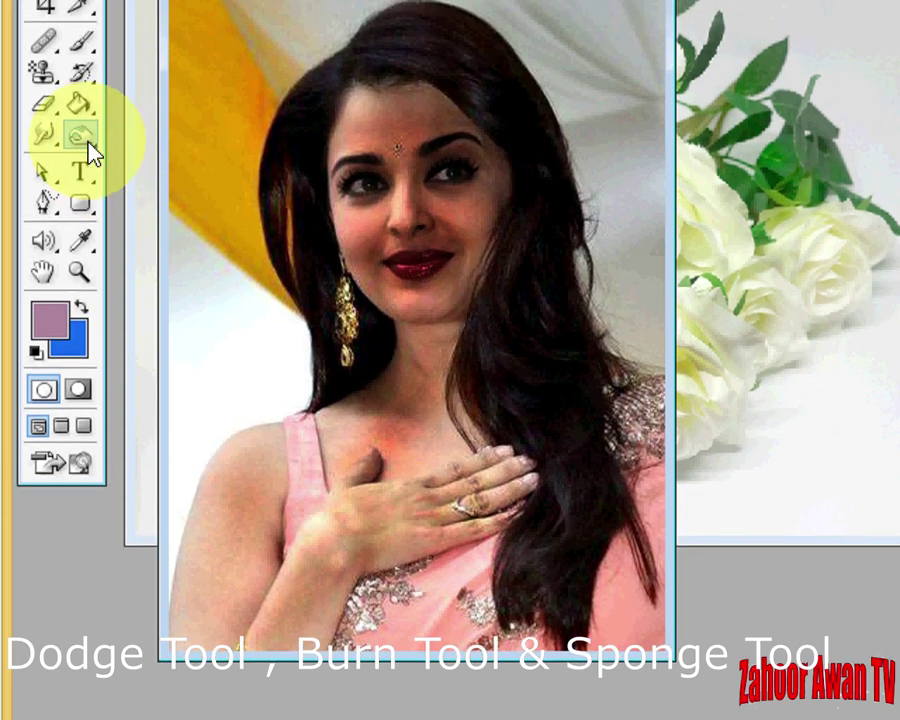
# Step: Lighten the portrait's chest and hand with the Dodge Tool, then close girl23.jpeg
pyautogui.rightClick(78, 136)
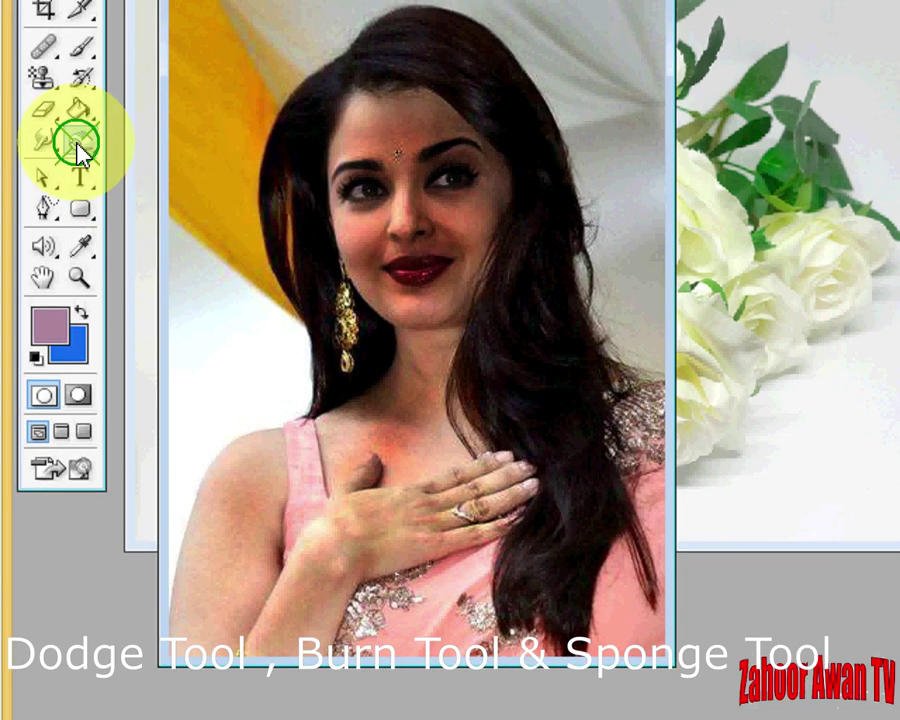
pyautogui.click(165, 140)
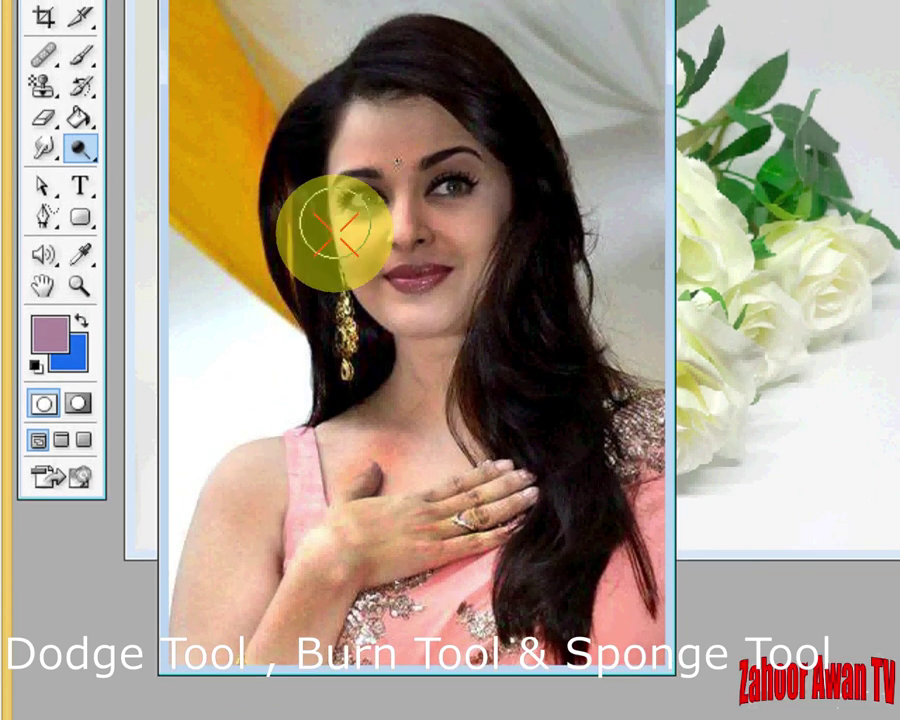
pyautogui.moveTo(421, 405)
pyautogui.mouseDown()
pyautogui.moveTo(420, 458)
pyautogui.moveTo(358, 444)
pyautogui.moveTo(355, 481)
pyautogui.moveTo(405, 487)
pyautogui.mouseUp()
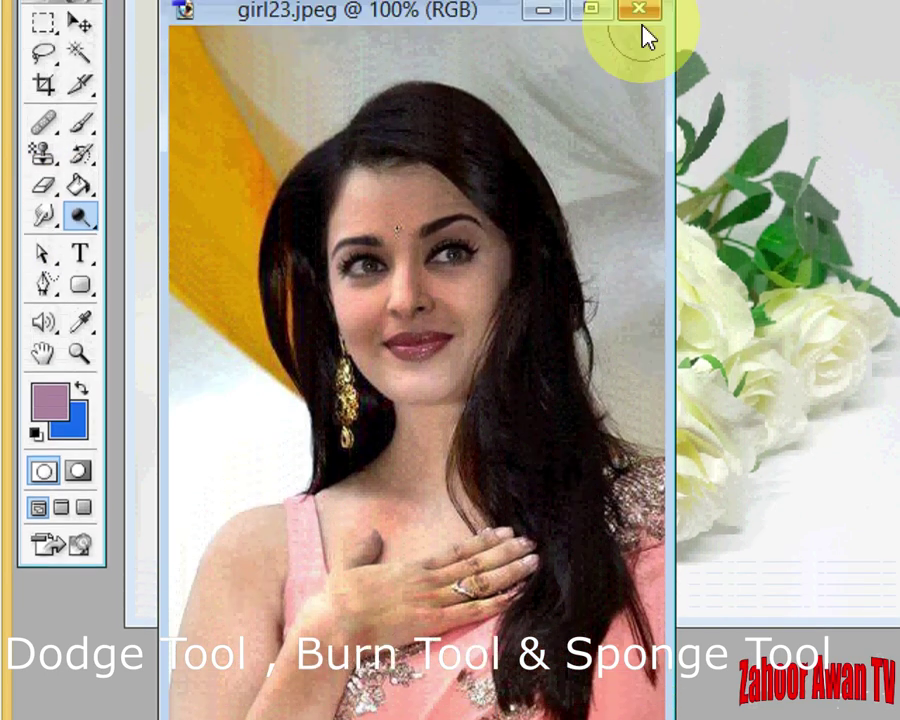
pyautogui.click(638, 10)
# Step: Discard the portrait's changes and try the Sponge Tool on part of the roses
pyautogui.click(897, 366)
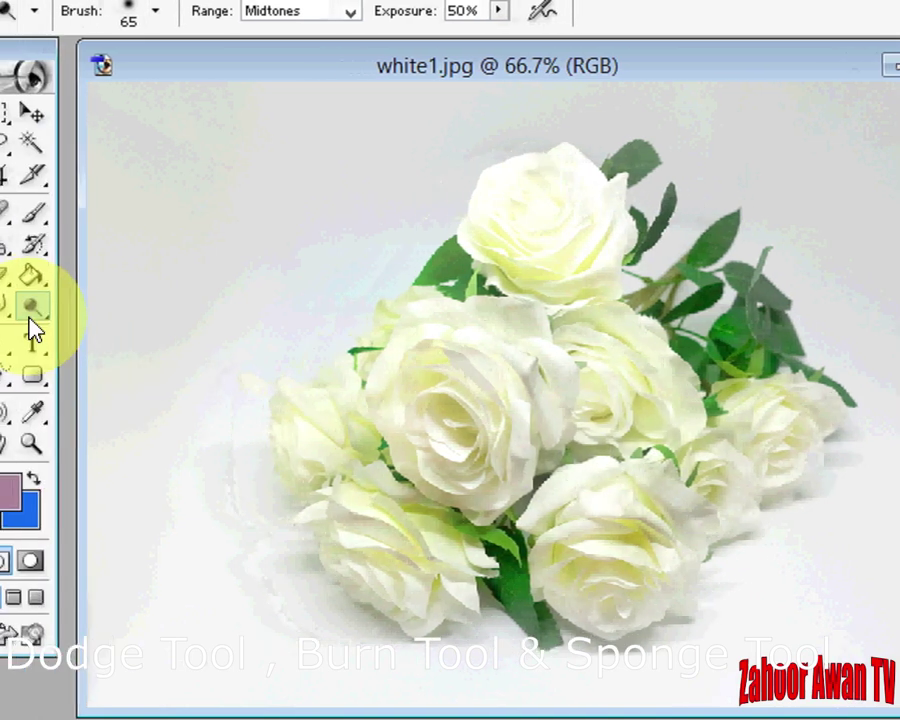
pyautogui.moveTo(30, 315)
pyautogui.mouseDown()
pyautogui.moveTo(148, 368)
pyautogui.moveTo(168, 362)
pyautogui.mouseUp()
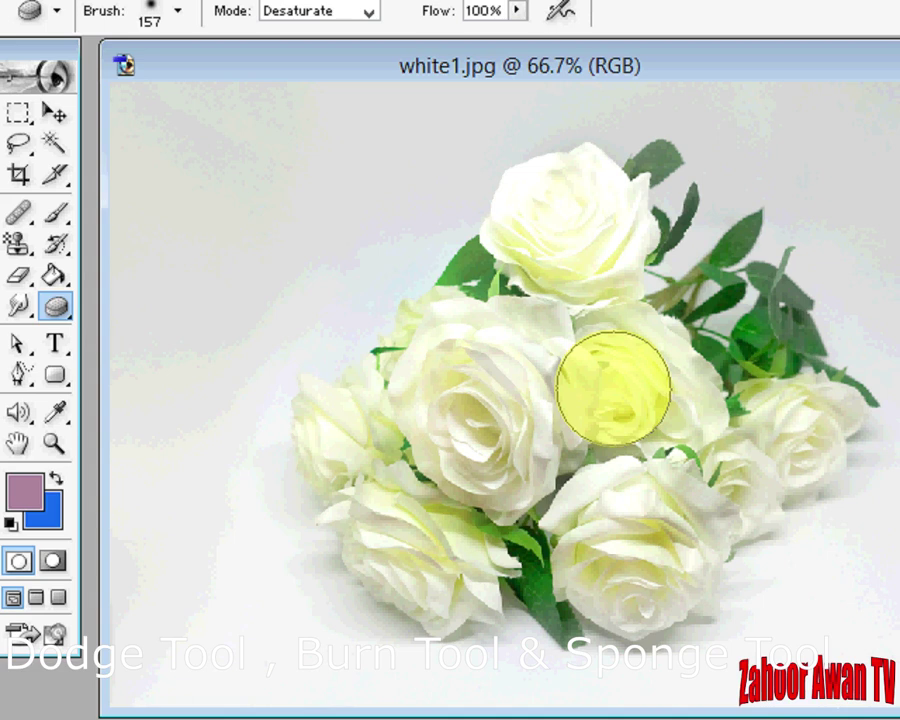
pyautogui.moveTo(613, 388); pyautogui.dragTo(544, 330)
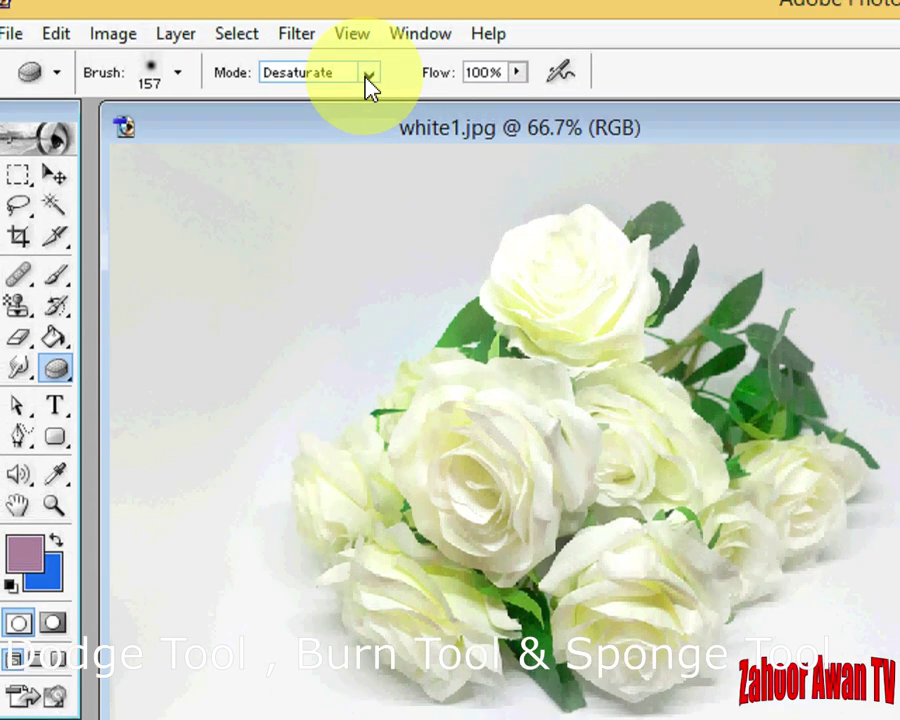
# Step: Set Sponge Mode to Saturate and paint the central, lower, top and left roses yellower
pyautogui.click(367, 77)
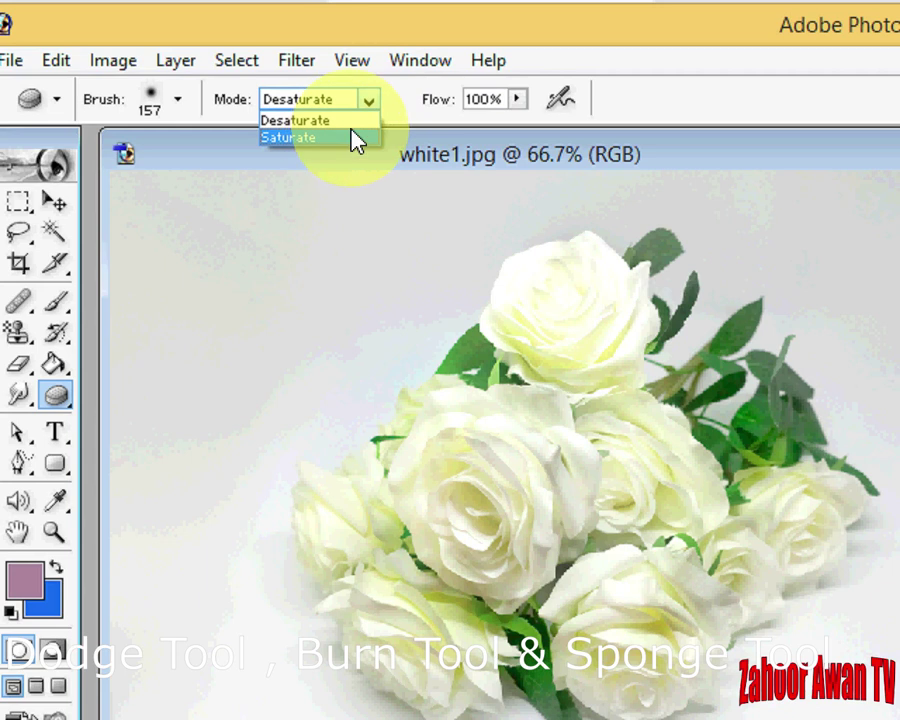
pyautogui.click(352, 140)
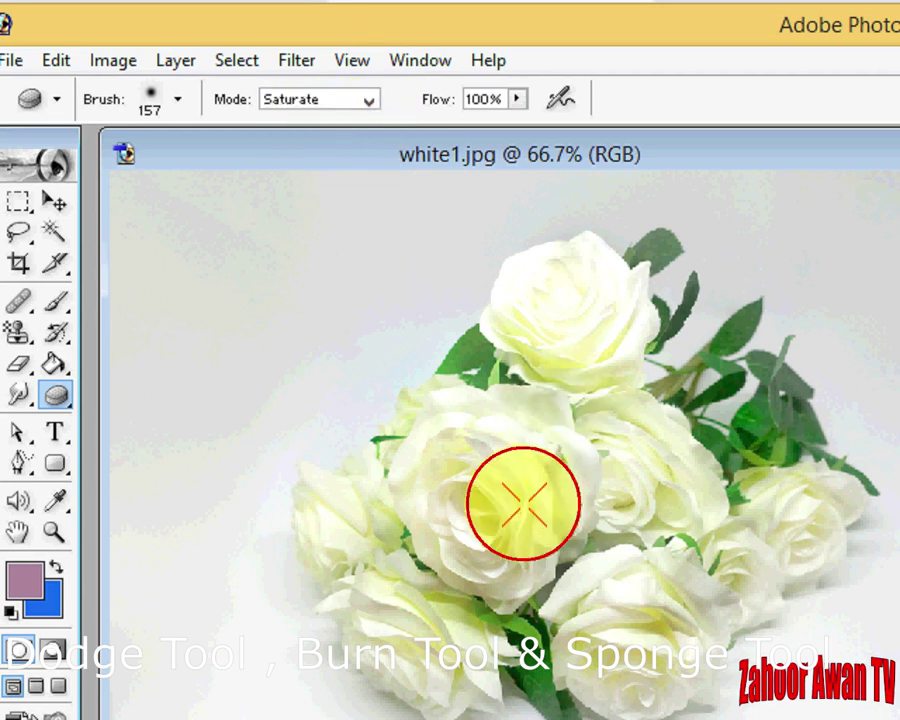
pyautogui.moveTo(523, 503)
pyautogui.mouseDown()
pyautogui.moveTo(521, 393)
pyautogui.moveTo(446, 573)
pyautogui.moveTo(517, 471)
pyautogui.moveTo(430, 450)
pyautogui.moveTo(463, 592)
pyautogui.moveTo(474, 488)
pyautogui.moveTo(418, 535)
pyautogui.moveTo(503, 613)
pyautogui.moveTo(436, 466)
pyautogui.moveTo(473, 563)
pyautogui.moveTo(644, 602)
pyautogui.moveTo(695, 591)
pyautogui.moveTo(617, 622)
pyautogui.mouseUp()
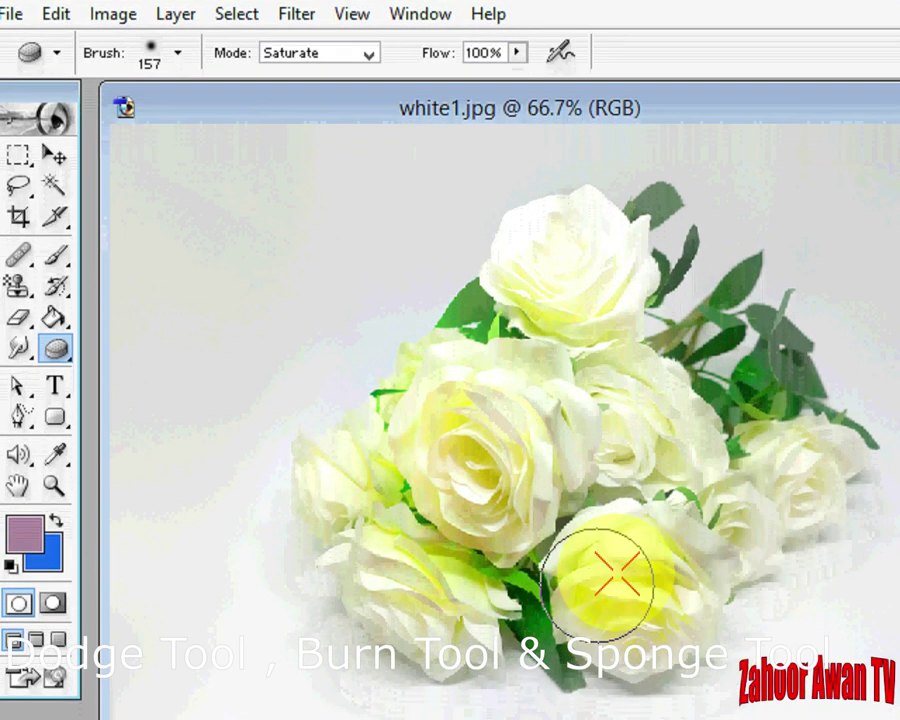
pyautogui.moveTo(617, 578)
pyautogui.mouseDown()
pyautogui.moveTo(679, 569)
pyautogui.moveTo(581, 639)
pyautogui.moveTo(679, 662)
pyautogui.moveTo(405, 653)
pyautogui.mouseUp()
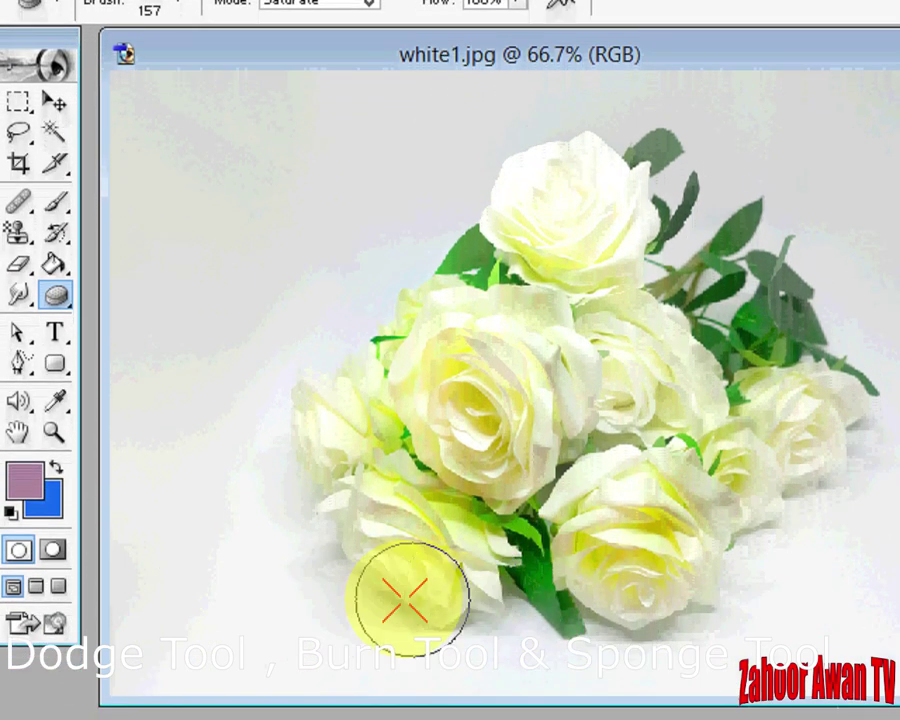
pyautogui.moveTo(405, 600)
pyautogui.mouseDown()
pyautogui.moveTo(369, 524)
pyautogui.moveTo(447, 625)
pyautogui.moveTo(327, 397)
pyautogui.moveTo(565, 278)
pyautogui.moveTo(597, 197)
pyautogui.moveTo(602, 362)
pyautogui.moveTo(574, 196)
pyautogui.moveTo(557, 297)
pyautogui.moveTo(616, 414)
pyautogui.moveTo(695, 394)
pyautogui.moveTo(593, 433)
pyautogui.moveTo(724, 469)
pyautogui.moveTo(803, 407)
pyautogui.moveTo(689, 479)
pyautogui.moveTo(749, 388)
pyautogui.moveTo(715, 266)
pyautogui.moveTo(745, 388)
pyautogui.moveTo(682, 290)
pyautogui.moveTo(643, 186)
pyautogui.moveTo(681, 264)
pyautogui.moveTo(754, 338)
pyautogui.moveTo(737, 267)
pyautogui.moveTo(750, 325)
pyautogui.moveTo(776, 358)
pyautogui.moveTo(742, 262)
pyautogui.moveTo(747, 327)
pyautogui.moveTo(662, 252)
pyautogui.moveTo(653, 211)
pyautogui.moveTo(624, 213)
pyautogui.moveTo(622, 186)
pyautogui.moveTo(656, 241)
pyautogui.moveTo(636, 185)
pyautogui.moveTo(507, 218)
pyautogui.moveTo(395, 285)
pyautogui.moveTo(434, 225)
pyautogui.moveTo(432, 283)
pyautogui.moveTo(424, 260)
pyautogui.moveTo(471, 606)
pyautogui.moveTo(500, 640)
pyautogui.moveTo(510, 505)
pyautogui.moveTo(497, 545)
pyautogui.moveTo(517, 572)
pyautogui.moveTo(384, 568)
pyautogui.moveTo(315, 420)
pyautogui.moveTo(379, 575)
pyautogui.moveTo(310, 390)
pyautogui.moveTo(362, 517)
pyautogui.moveTo(515, 420)
pyautogui.moveTo(605, 298)
pyautogui.moveTo(442, 408)
pyautogui.moveTo(480, 465)
pyautogui.moveTo(608, 540)
pyautogui.moveTo(650, 485)
pyautogui.moveTo(582, 567)
pyautogui.moveTo(784, 361)
pyautogui.moveTo(627, 507)
pyautogui.moveTo(750, 430)
pyautogui.mouseUp()
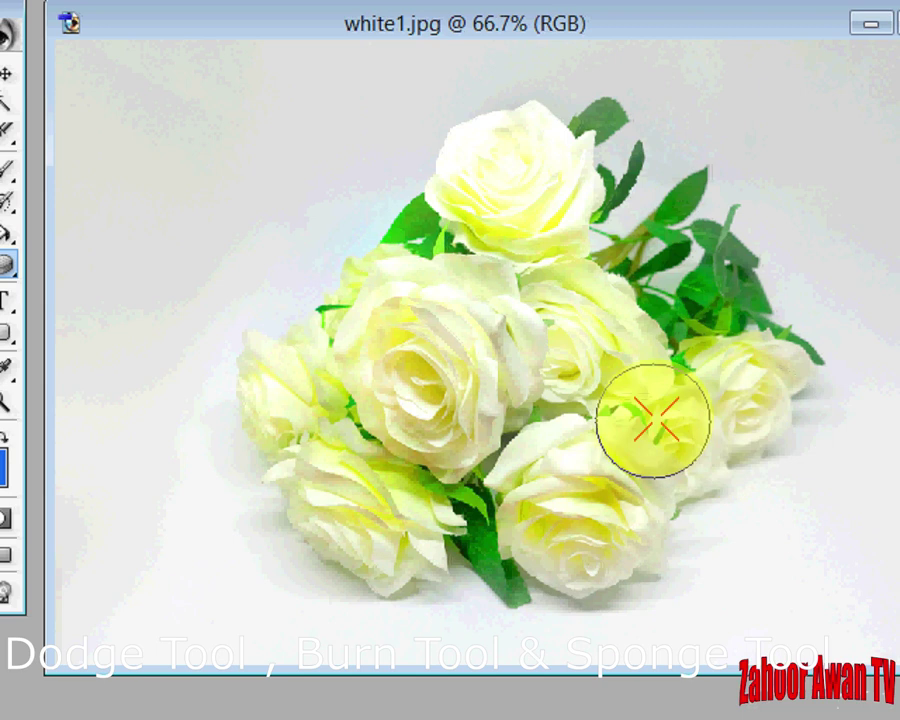
pyautogui.moveTo(655, 418)
pyautogui.mouseDown()
pyautogui.moveTo(617, 125)
pyautogui.moveTo(446, 245)
pyautogui.moveTo(287, 418)
pyautogui.moveTo(335, 362)
pyautogui.moveTo(639, 412)
pyautogui.moveTo(707, 382)
pyautogui.moveTo(633, 338)
pyautogui.mouseUp()
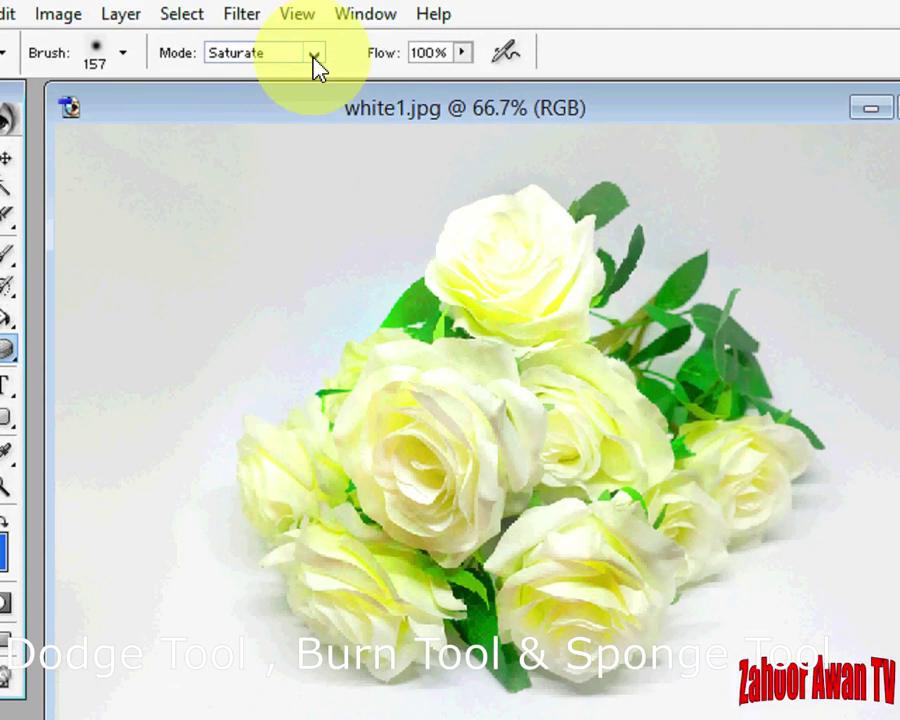
# Step: Set Sponge Mode to Desaturate and paint the middle roses back toward white
pyautogui.click(311, 27)
pyautogui.click(286, 44)
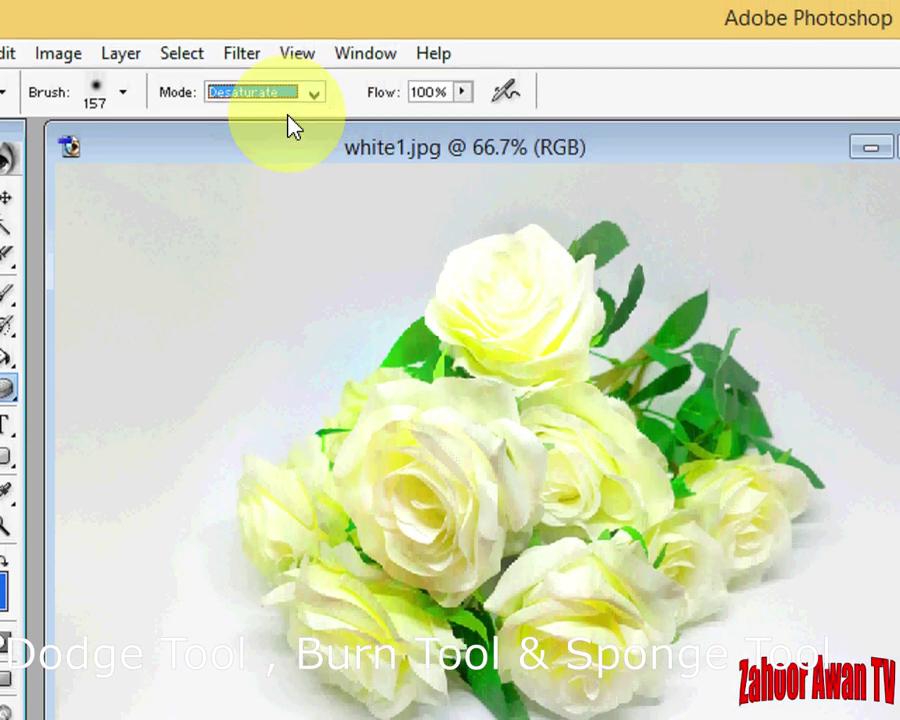
pyautogui.moveTo(486, 300)
pyautogui.mouseDown()
pyautogui.moveTo(449, 411)
pyautogui.moveTo(425, 504)
pyautogui.moveTo(566, 448)
pyautogui.moveTo(418, 548)
pyautogui.moveTo(394, 457)
pyautogui.moveTo(652, 532)
pyautogui.moveTo(552, 316)
pyautogui.moveTo(710, 464)
pyautogui.moveTo(717, 384)
pyautogui.moveTo(763, 490)
pyautogui.moveTo(588, 278)
pyautogui.moveTo(672, 437)
pyautogui.moveTo(710, 547)
pyautogui.moveTo(603, 605)
pyautogui.moveTo(744, 542)
pyautogui.moveTo(578, 657)
pyautogui.moveTo(468, 592)
pyautogui.moveTo(403, 527)
pyautogui.moveTo(525, 650)
pyautogui.moveTo(613, 622)
pyautogui.moveTo(630, 585)
pyautogui.moveTo(472, 615)
pyautogui.moveTo(510, 612)
pyautogui.moveTo(305, 578)
pyautogui.moveTo(267, 520)
pyautogui.moveTo(434, 327)
pyautogui.moveTo(400, 353)
pyautogui.moveTo(340, 425)
pyautogui.moveTo(510, 262)
pyautogui.moveTo(320, 420)
pyautogui.moveTo(498, 428)
pyautogui.moveTo(674, 350)
pyautogui.moveTo(440, 265)
pyautogui.moveTo(550, 467)
pyautogui.moveTo(716, 328)
pyautogui.moveTo(454, 273)
pyautogui.moveTo(440, 528)
pyautogui.moveTo(602, 542)
pyautogui.moveTo(645, 515)
pyautogui.moveTo(283, 499)
pyautogui.moveTo(327, 553)
pyautogui.moveTo(596, 578)
pyautogui.moveTo(544, 358)
pyautogui.moveTo(393, 257)
pyautogui.moveTo(623, 255)
pyautogui.moveTo(718, 383)
pyautogui.moveTo(591, 227)
pyautogui.moveTo(373, 421)
pyautogui.moveTo(374, 436)
pyautogui.moveTo(470, 531)
pyautogui.mouseUp()
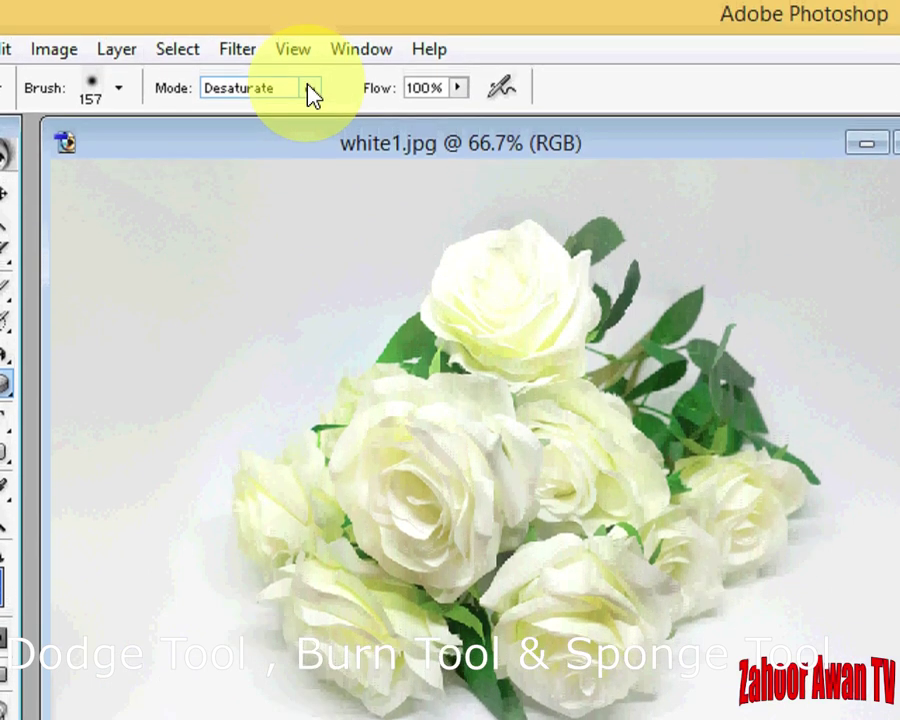
# Step: Switch Sponge Mode back to Saturate and repaint the central and lower roses
pyautogui.click(309, 76)
pyautogui.click(280, 113)
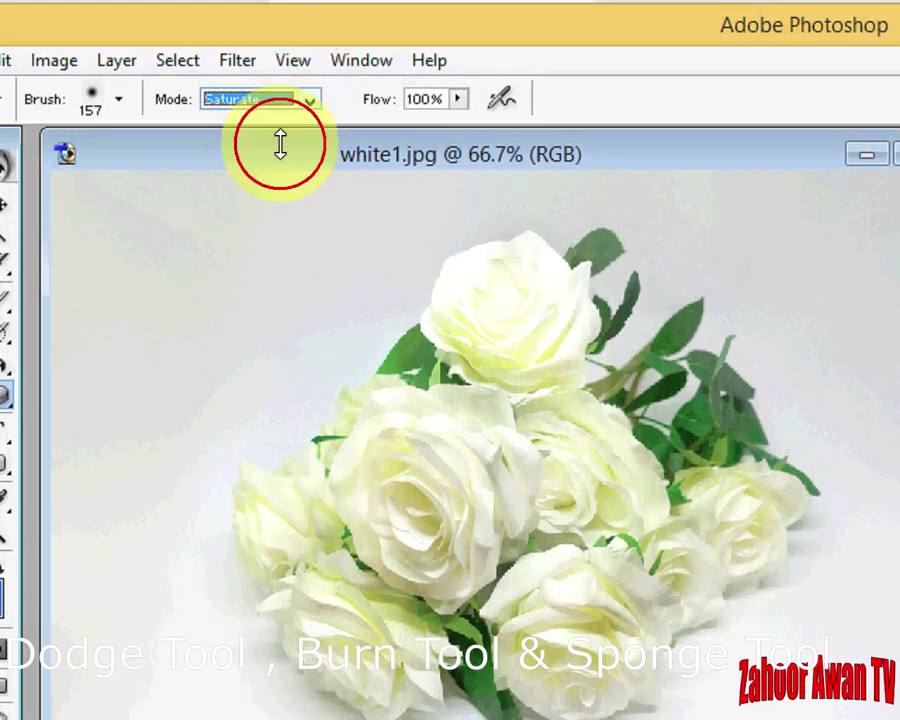
pyautogui.moveTo(440, 445)
pyautogui.mouseDown()
pyautogui.moveTo(311, 607)
pyautogui.moveTo(542, 593)
pyautogui.moveTo(527, 281)
pyautogui.moveTo(669, 428)
pyautogui.moveTo(542, 225)
pyautogui.moveTo(617, 270)
pyautogui.moveTo(362, 376)
pyautogui.moveTo(430, 326)
pyautogui.moveTo(490, 460)
pyautogui.moveTo(495, 700)
pyautogui.moveTo(490, 658)
pyautogui.mouseUp()
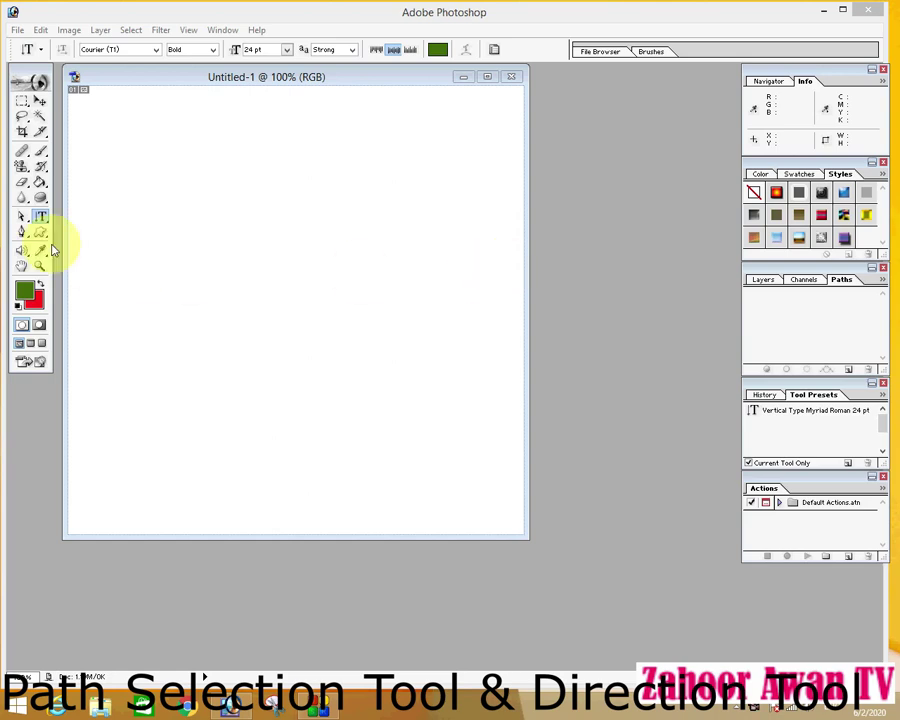
# Step: Choose the Direct Selection Tool from the Path Selection flyout and drag on the blank canvas
pyautogui.click(26, 226)
pyautogui.moveTo(26, 224); pyautogui.dragTo(89, 218)
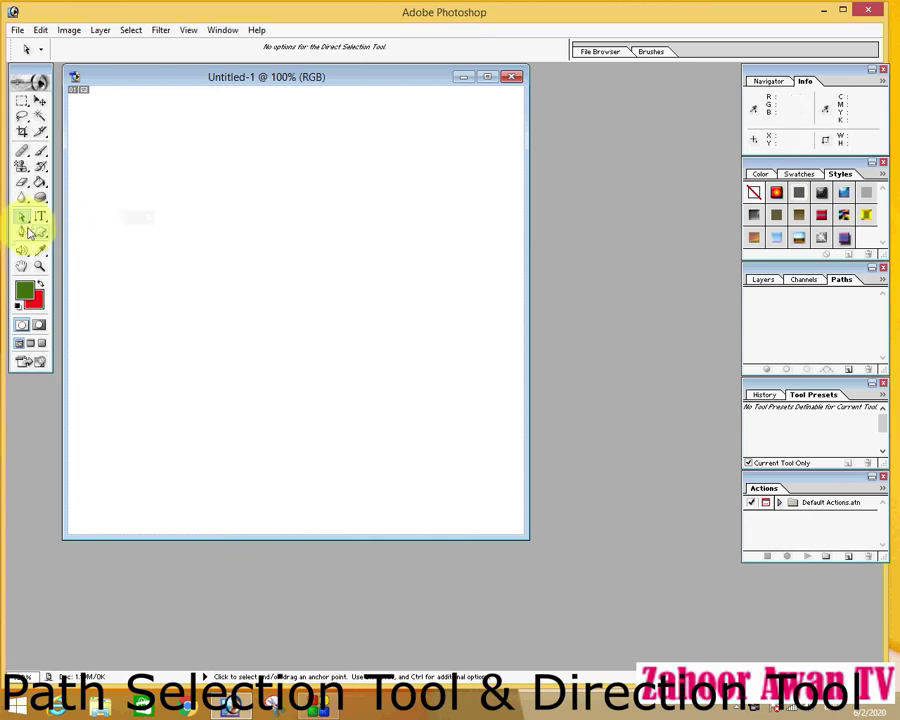
pyautogui.moveTo(26, 222); pyautogui.dragTo(340, 272)
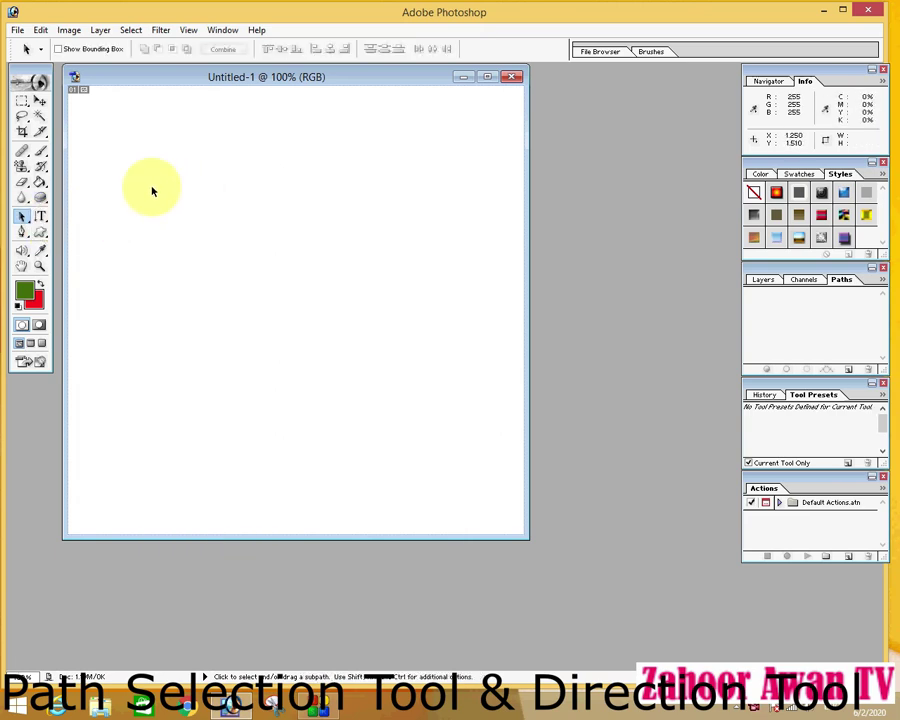
pyautogui.moveTo(26, 226); pyautogui.dragTo(64, 229)
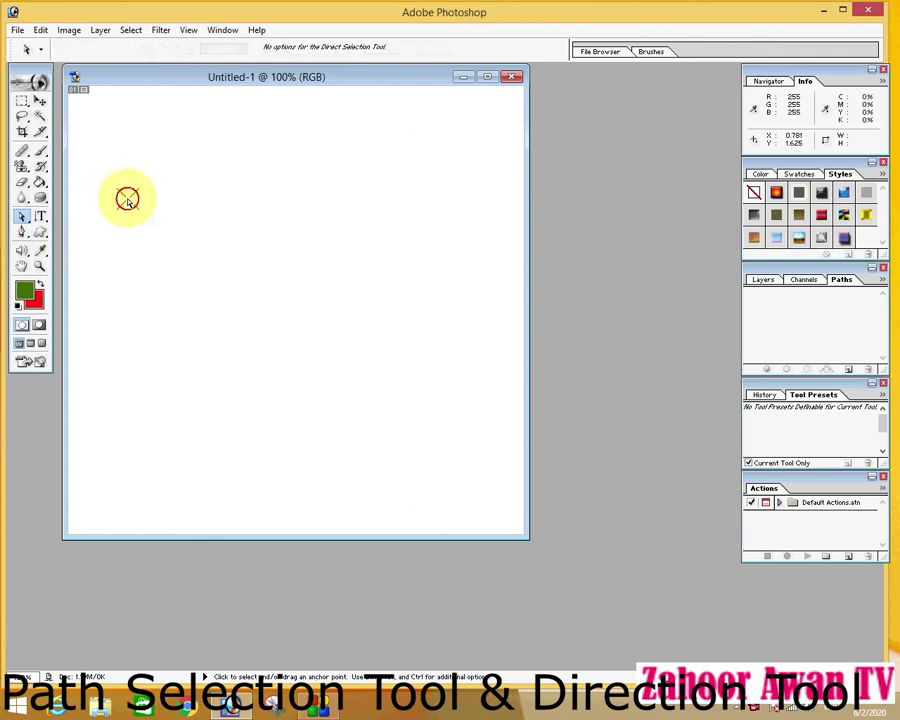
pyautogui.moveTo(122, 196); pyautogui.dragTo(243, 219)
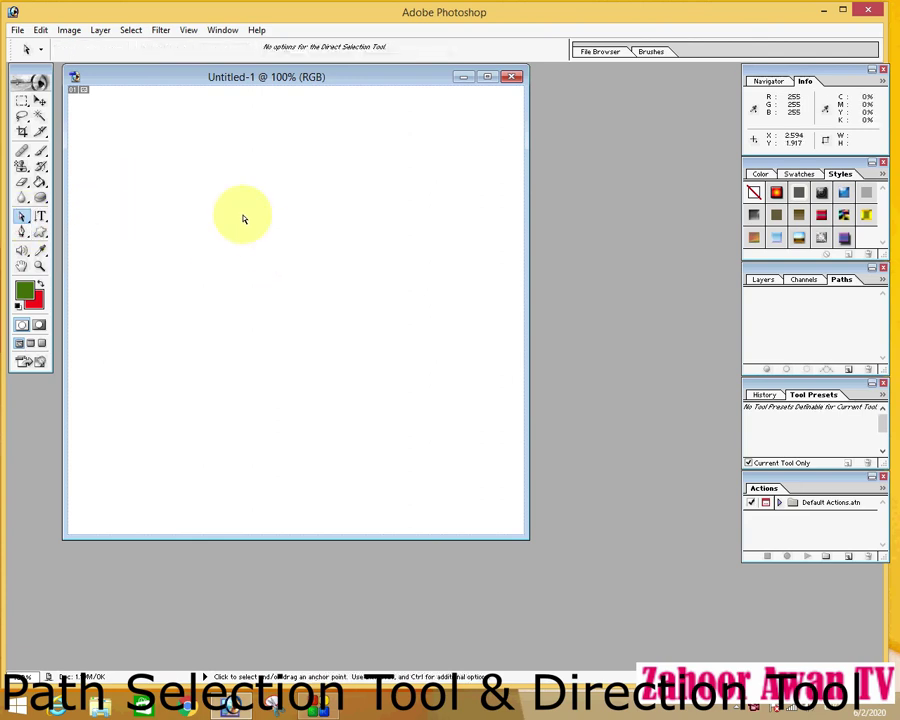
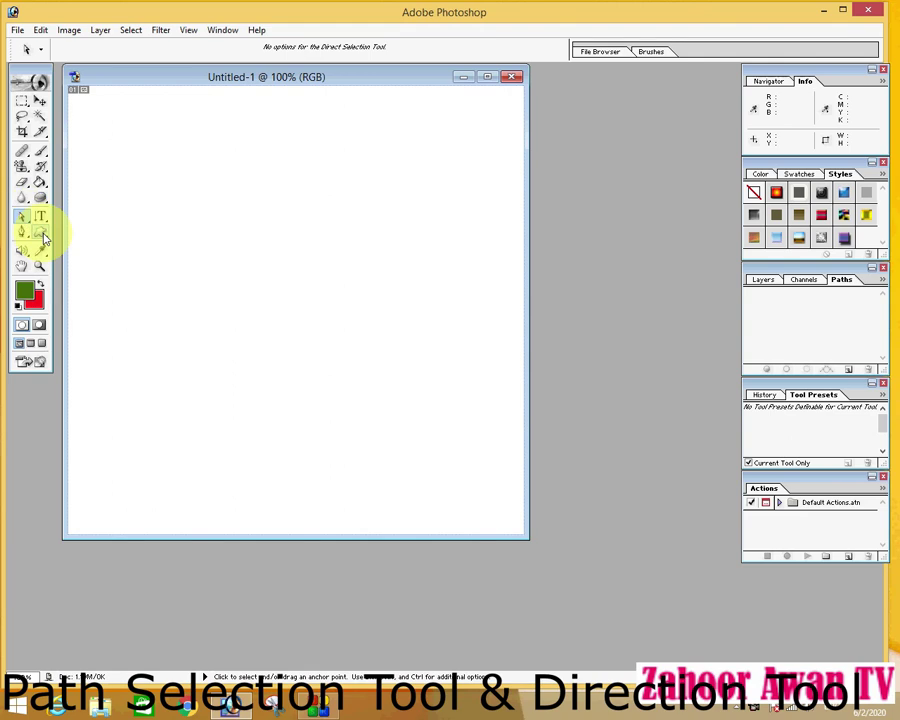
# Step: Draw a rectangular work path on the blank canvas with the Rectangle Tool
pyautogui.click(43, 236)
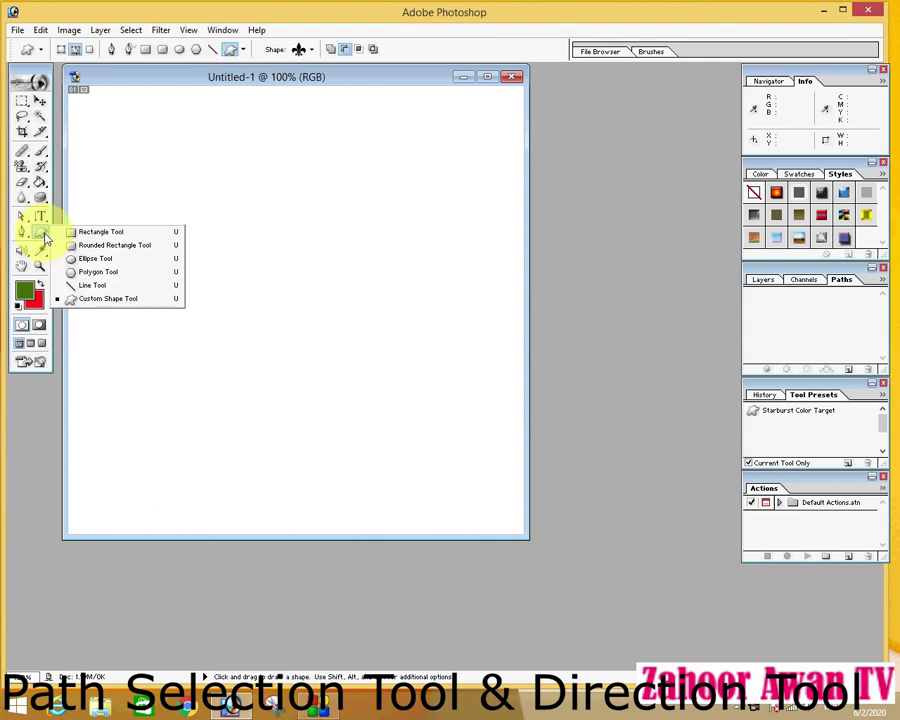
pyautogui.click(102, 232)
pyautogui.moveTo(133, 191); pyautogui.dragTo(312, 267)
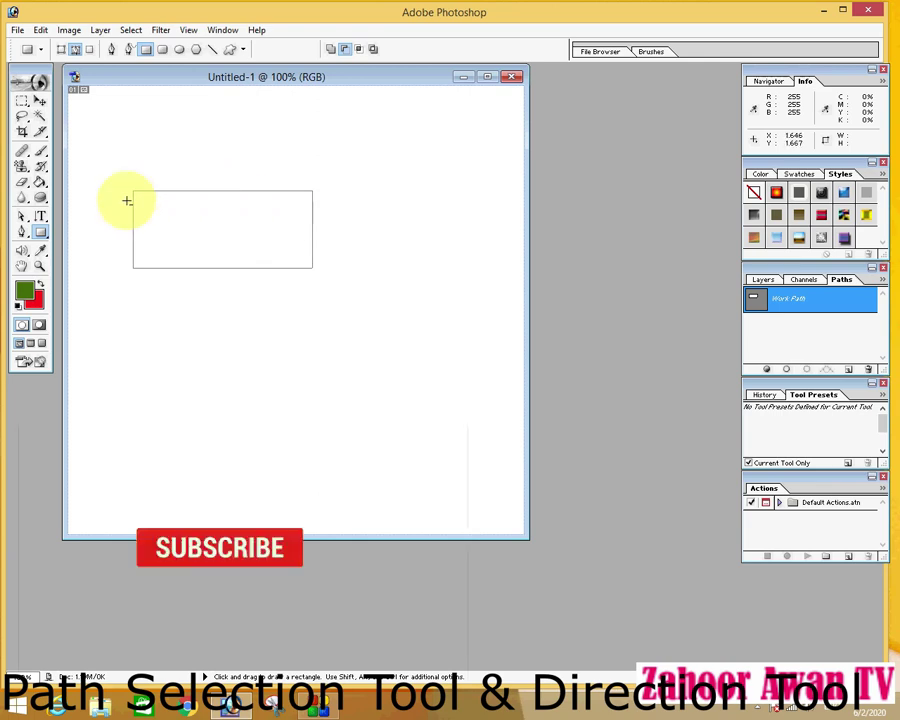
# Step: Select the rectangle as a whole path with the Path Selection Tool
pyautogui.click(23, 216)
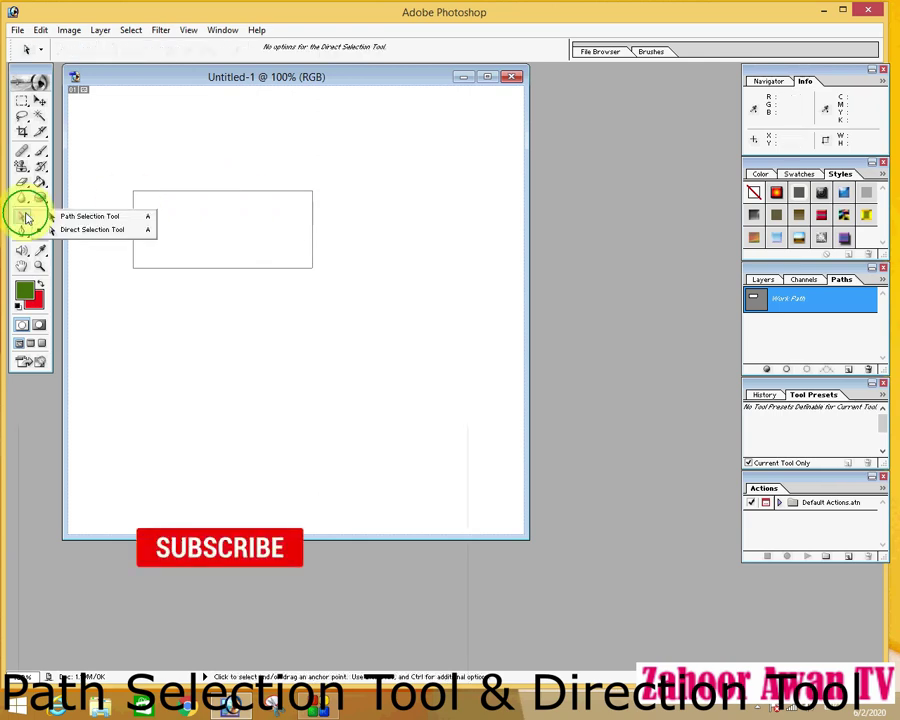
pyautogui.click(92, 220)
pyautogui.click(196, 228)
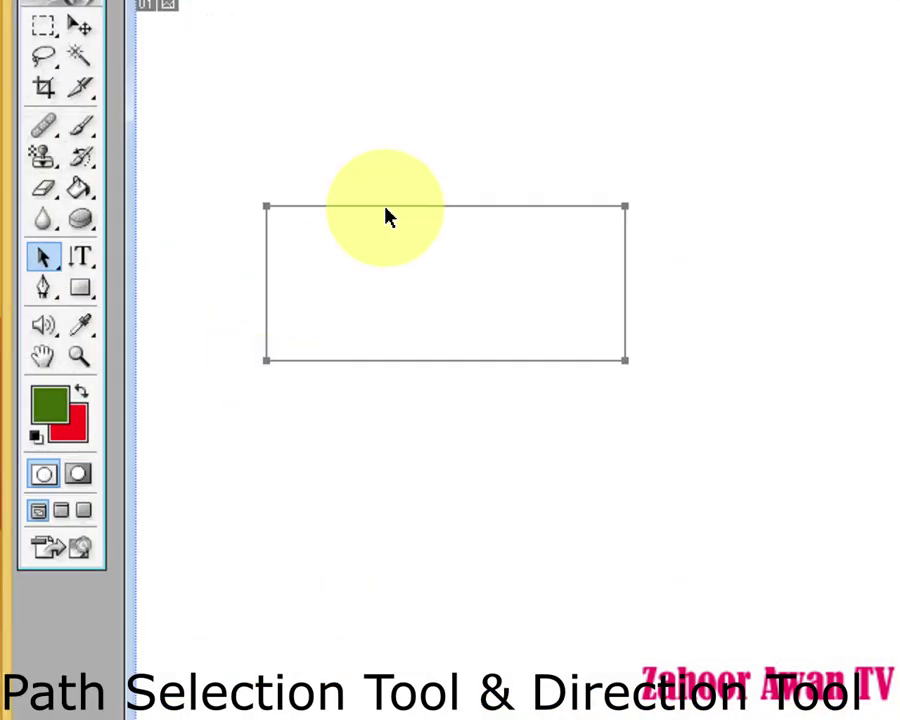
# Step: Move the rectangle path, then Alt-drag a duplicate copy to the lower left
pyautogui.click(400, 270)
pyautogui.moveTo(400, 270); pyautogui.dragTo(375, 362)
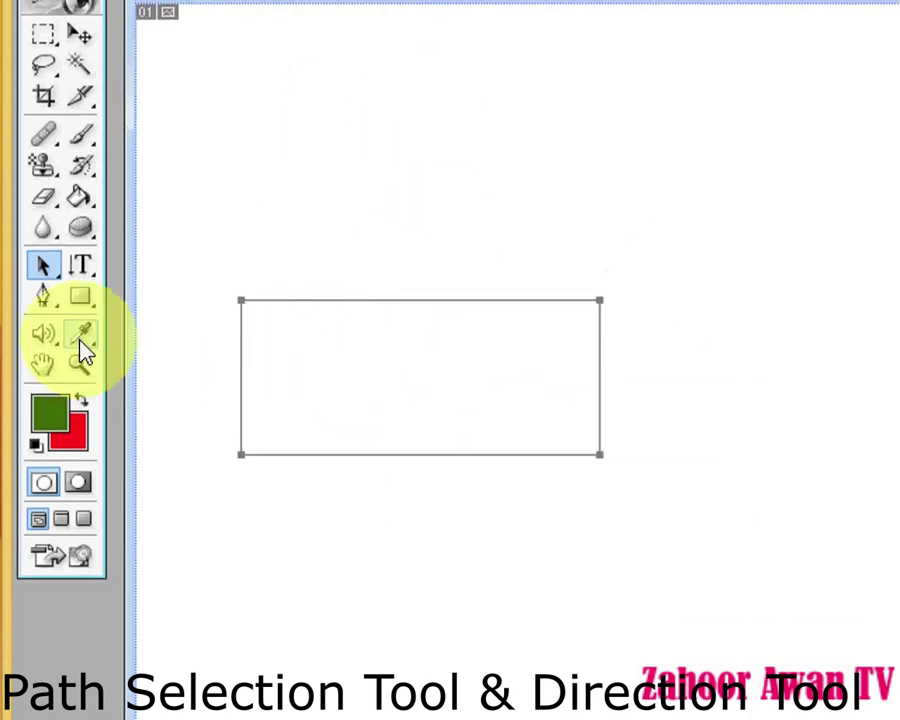
pyautogui.click(45, 268)
pyautogui.click(150, 265)
pyautogui.click(370, 402)
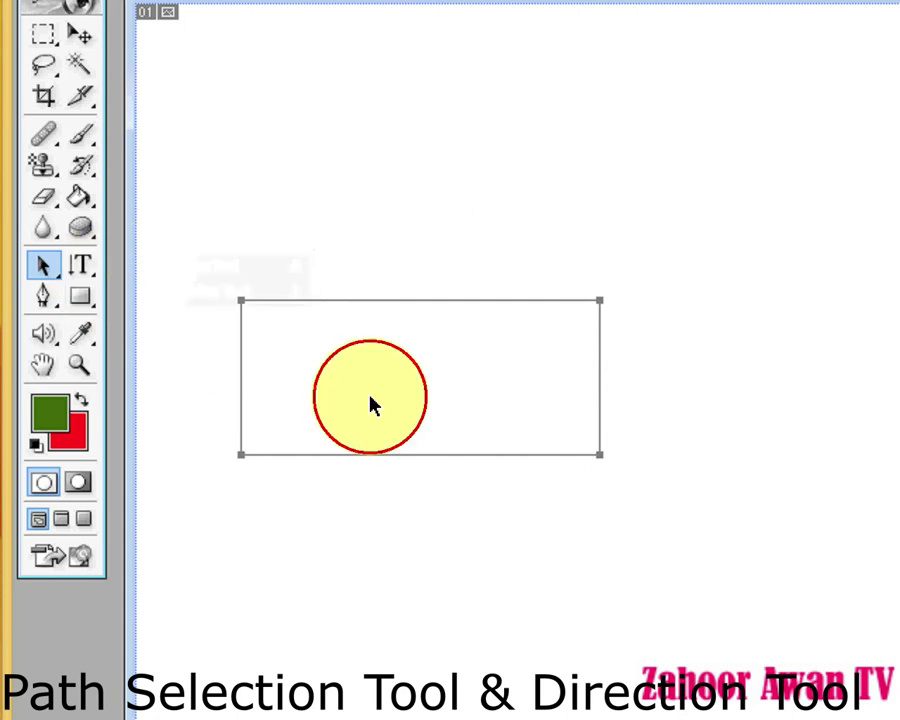
pyautogui.moveTo(442, 422); pyautogui.dragTo(653, 302)
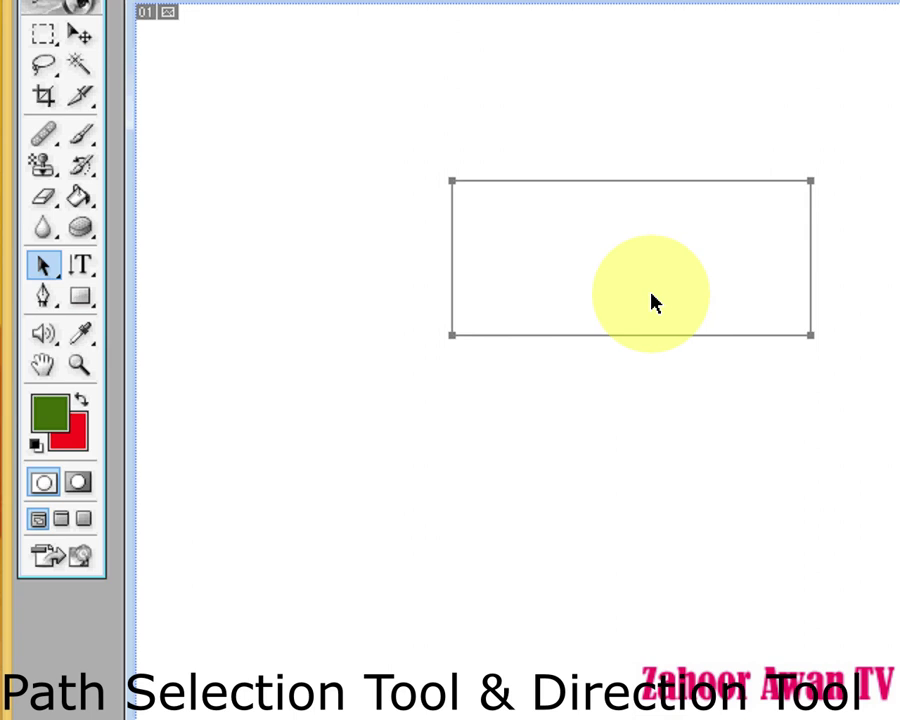
pyautogui.keyDown('alt'); pyautogui.moveTo(622, 274); pyautogui.dragTo(562, 621); pyautogui.keyUp('alt')
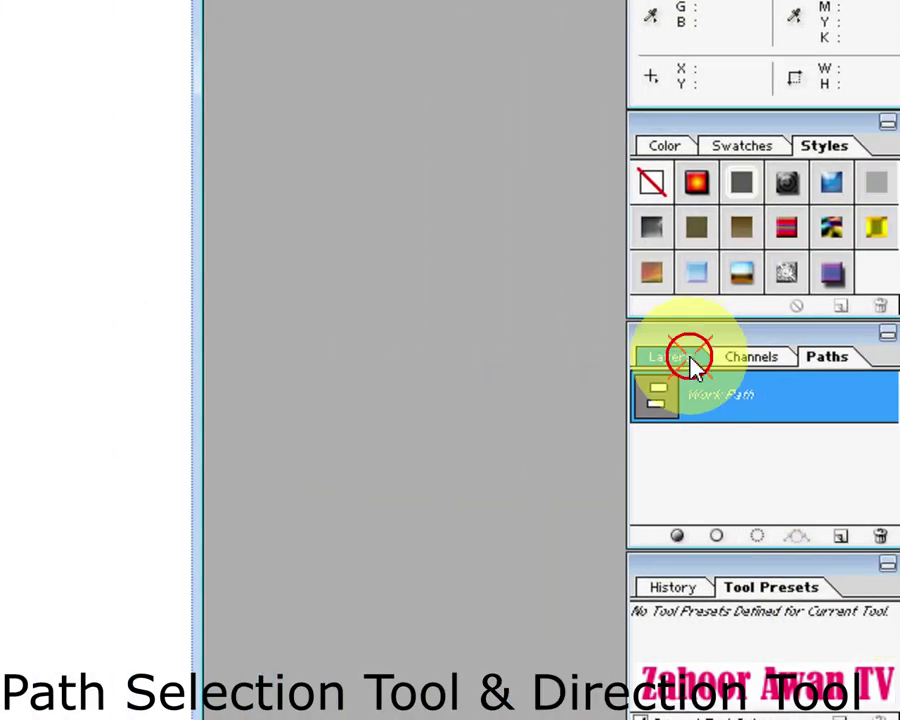
# Step: Save the rectangle work path as Path 1 from the Paths palette menu
pyautogui.click(690, 362)
pyautogui.click(768, 362)
pyautogui.click(833, 362)
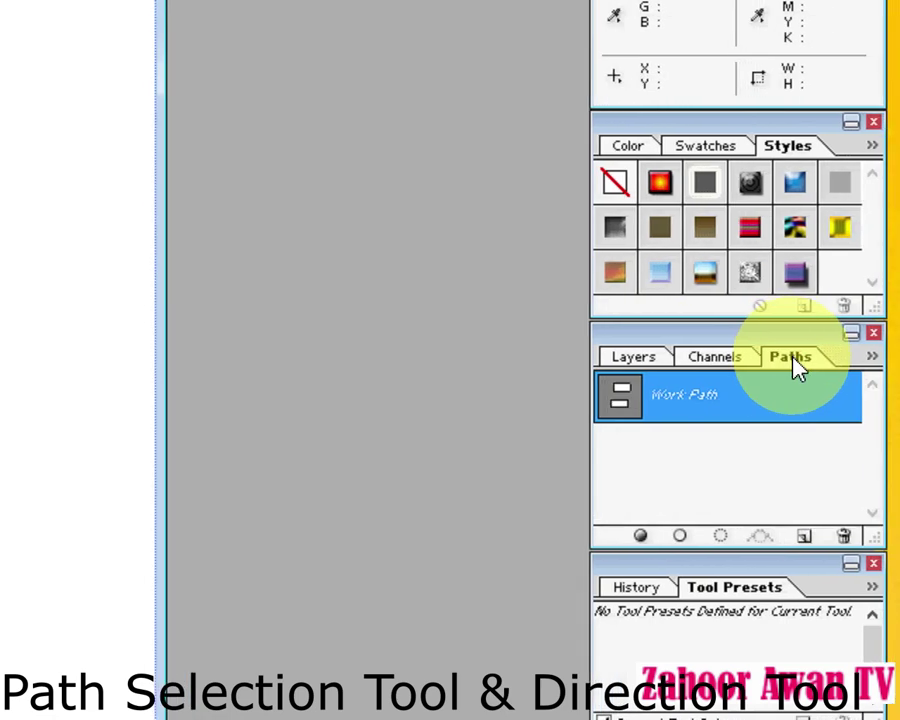
pyautogui.click(862, 356)
pyautogui.click(723, 430)
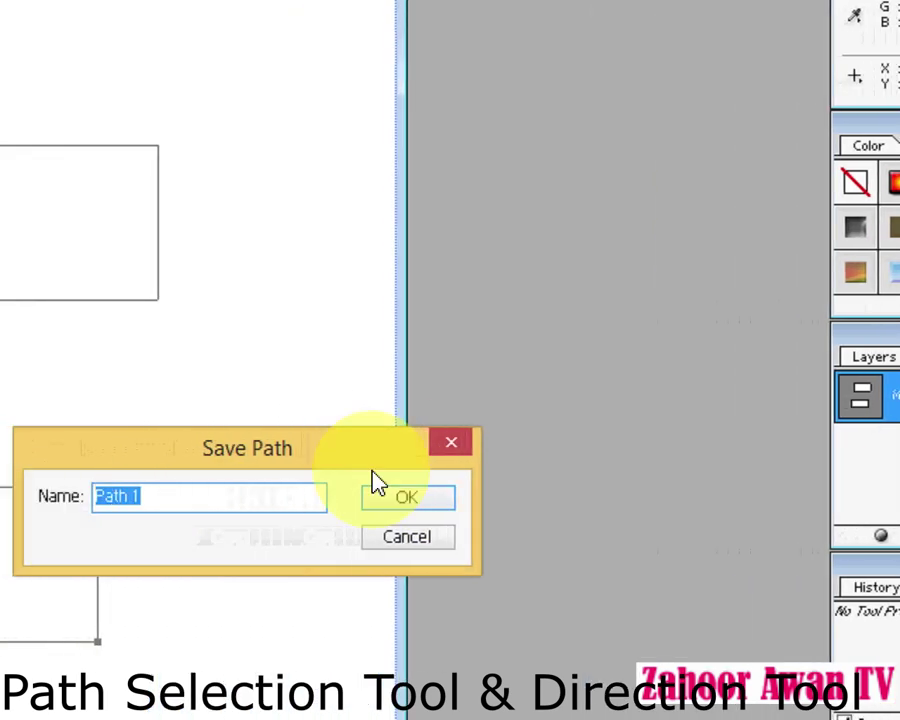
pyautogui.click(402, 497)
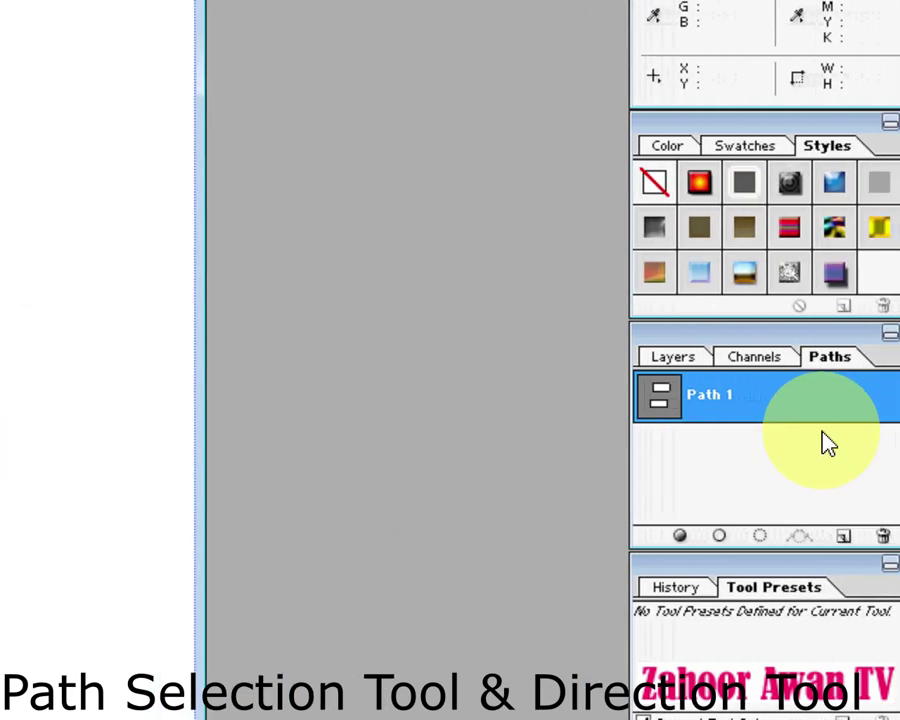
# Step: Create a new empty path named Path 2
pyautogui.click(866, 358)
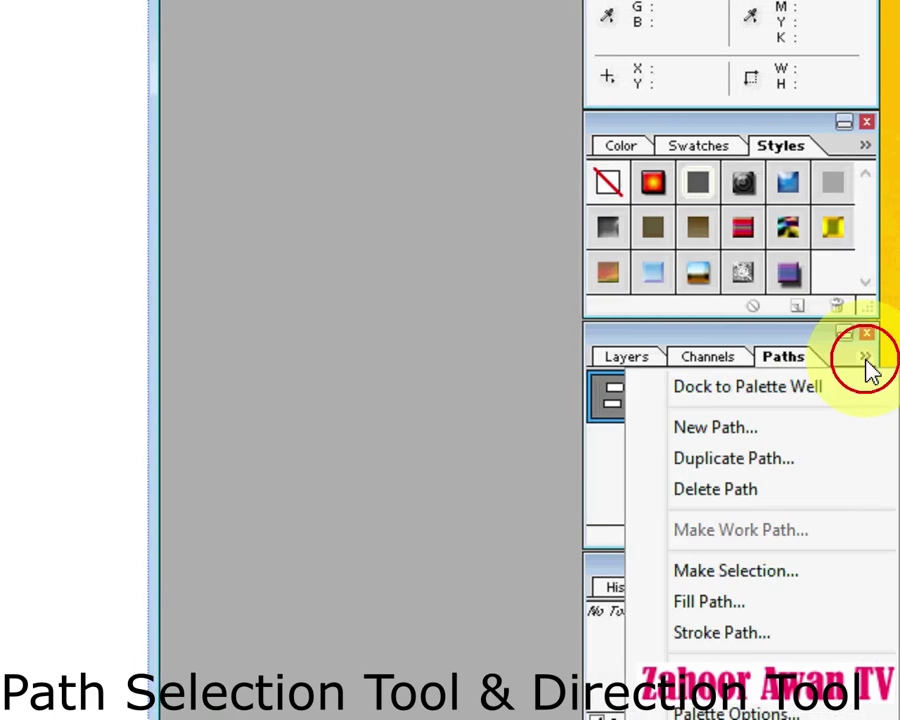
pyautogui.click(766, 427)
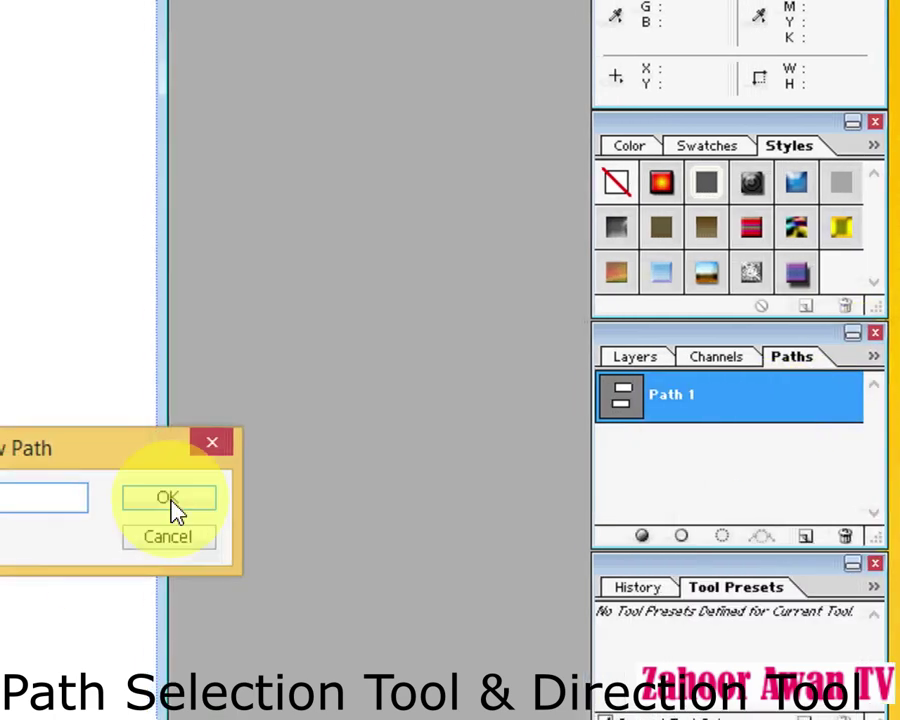
pyautogui.click(175, 505)
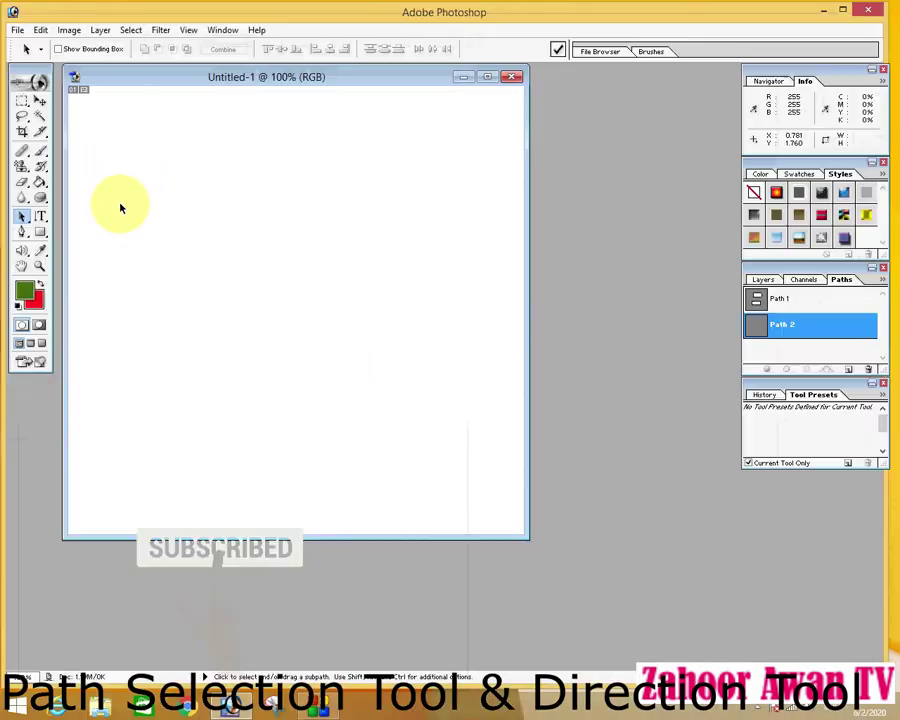
# Step: Draw the starburst custom shape as a large path across the middle of the canvas
pyautogui.click(41, 232)
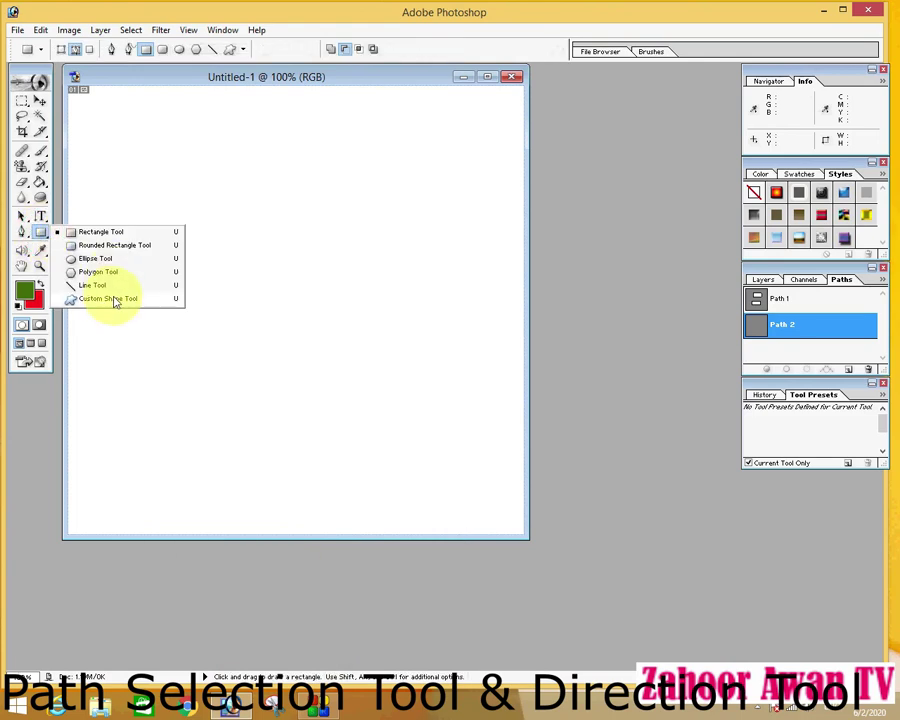
pyautogui.click(115, 300)
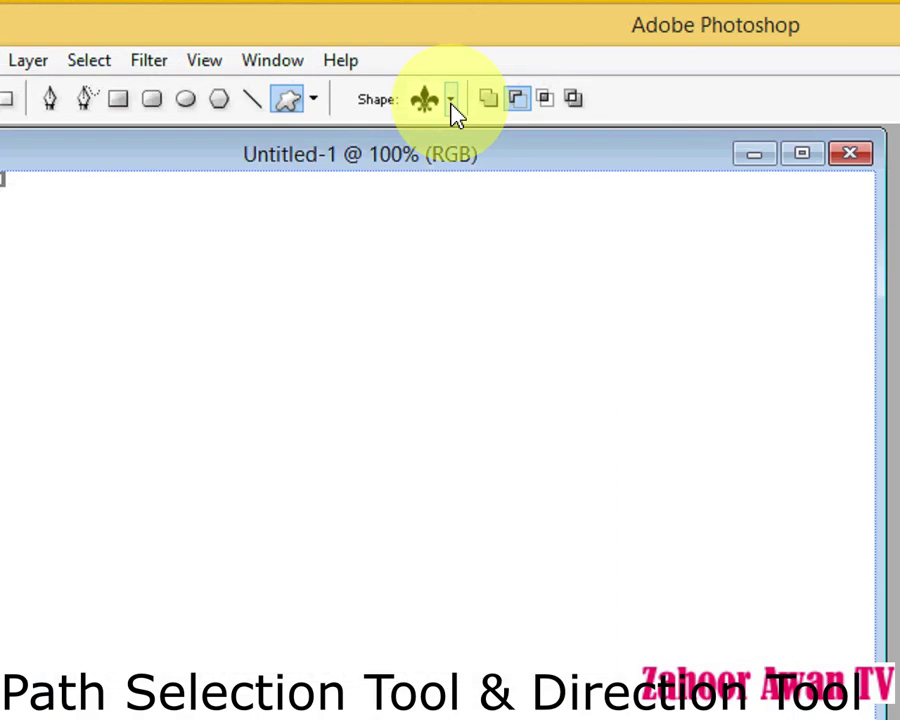
pyautogui.click(452, 110)
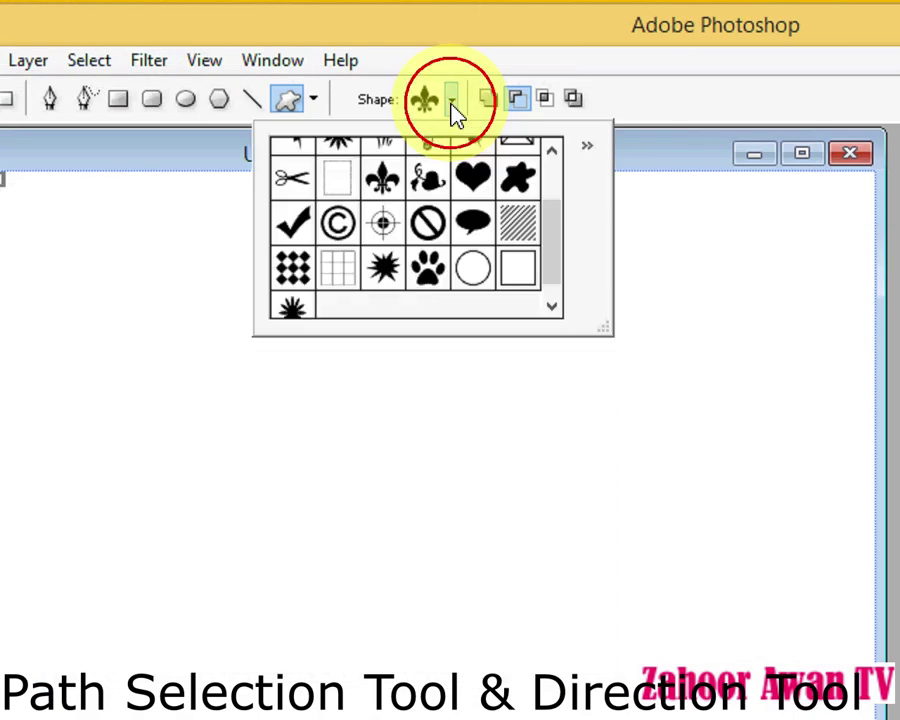
pyautogui.click(549, 302)
pyautogui.moveTo(549, 302)
pyautogui.mouseDown()
pyautogui.moveTo(550, 195)
pyautogui.moveTo(552, 296)
pyautogui.mouseUp()
pyautogui.doubleClick(288, 300)
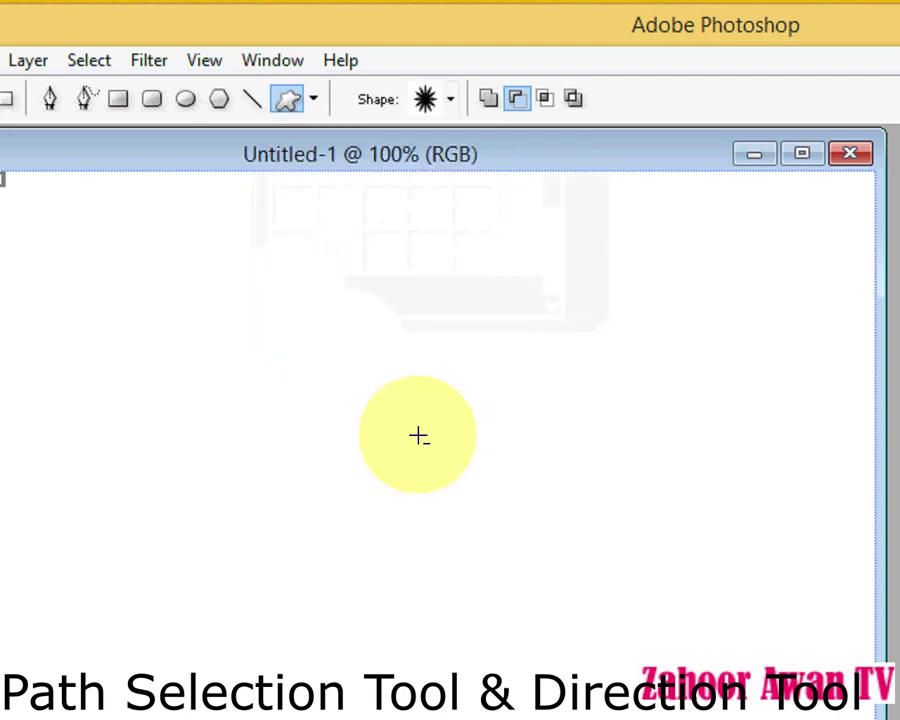
pyautogui.click(205, 328)
pyautogui.moveTo(205, 328); pyautogui.dragTo(630, 610)
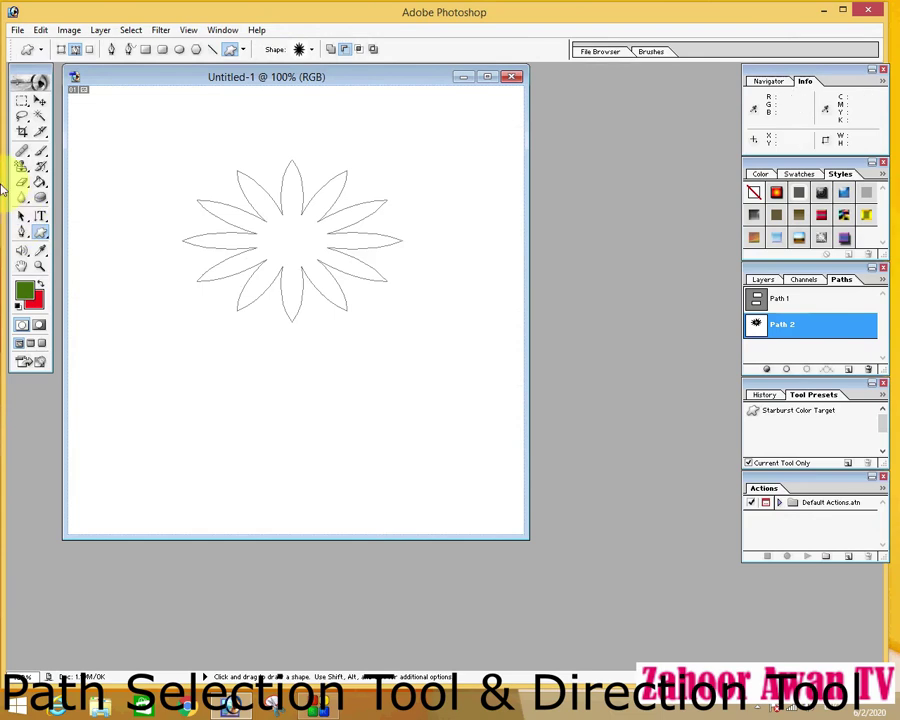
pyautogui.moveTo(22, 216); pyautogui.dragTo(83, 218)
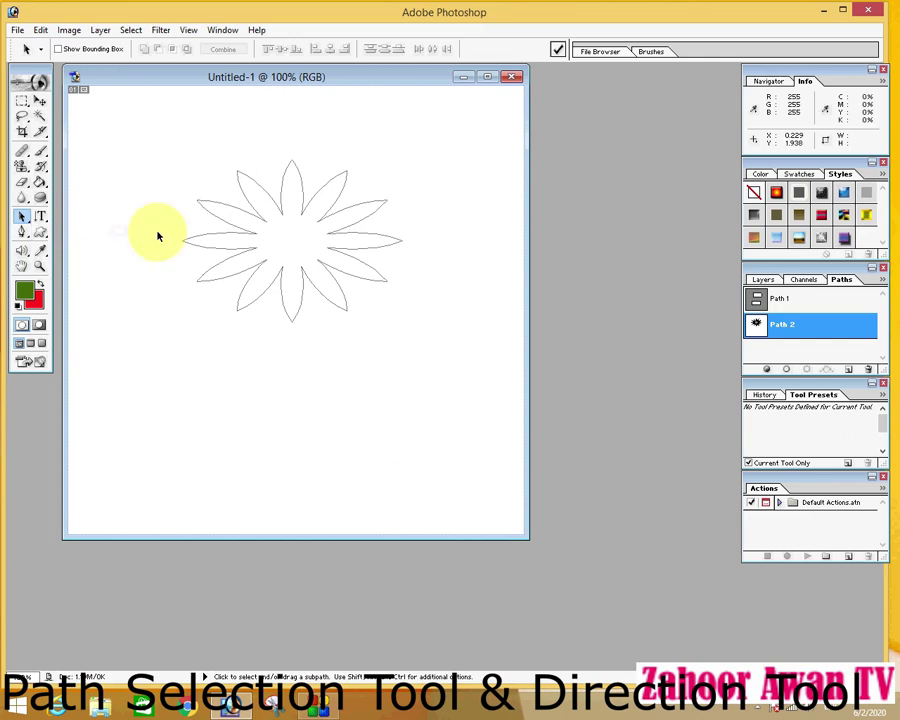
# Step: Switch to the Direct Selection Tool and show the flower path's anchor points
pyautogui.click(262, 210)
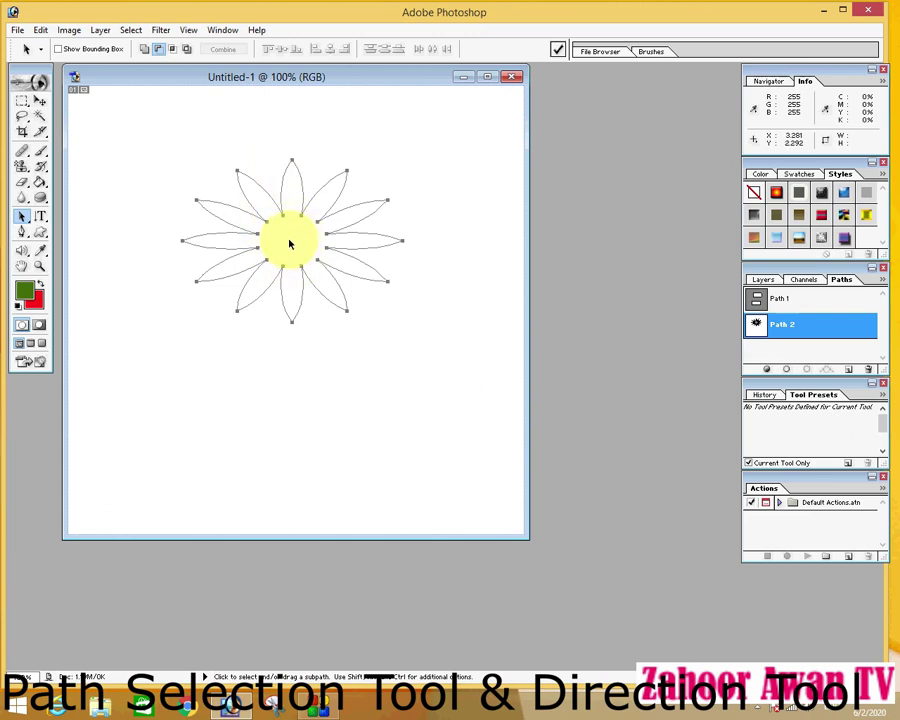
pyautogui.click(22, 218)
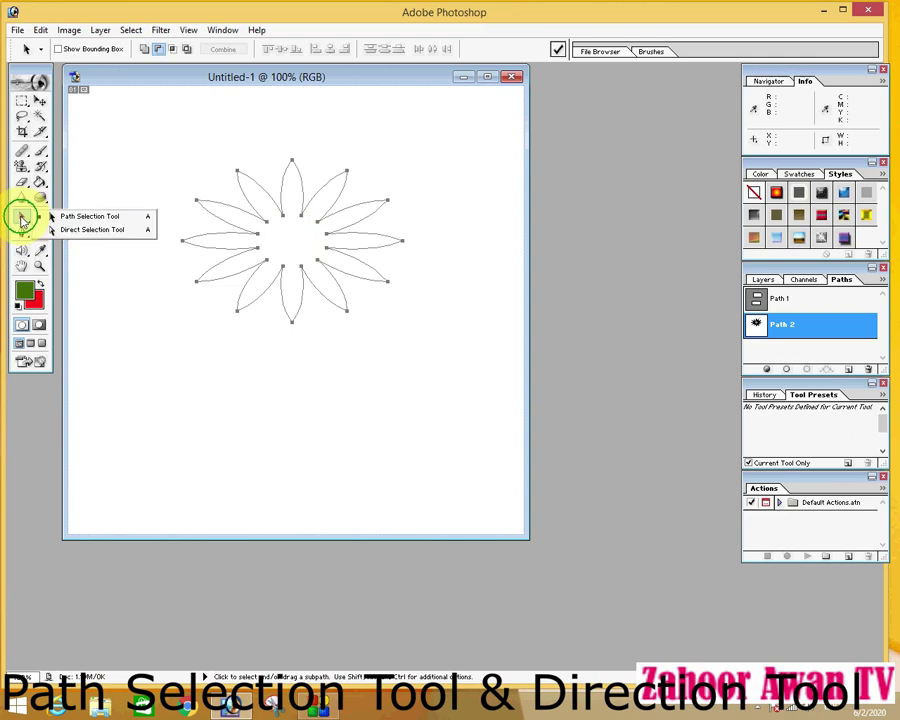
pyautogui.click(79, 231)
pyautogui.click(231, 241)
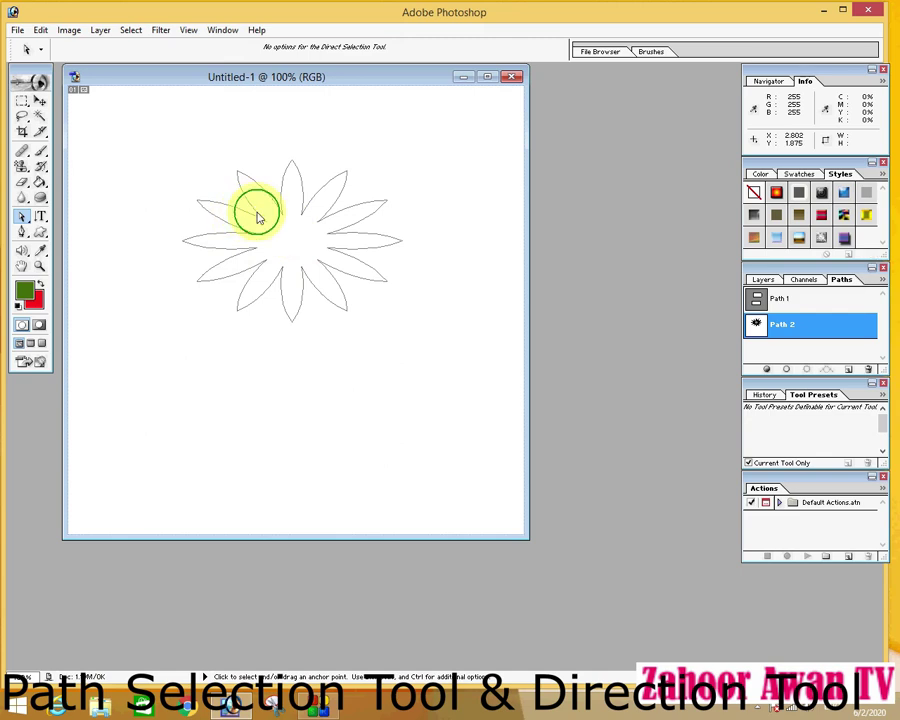
pyautogui.rightClick(257, 215)
pyautogui.click(225, 221)
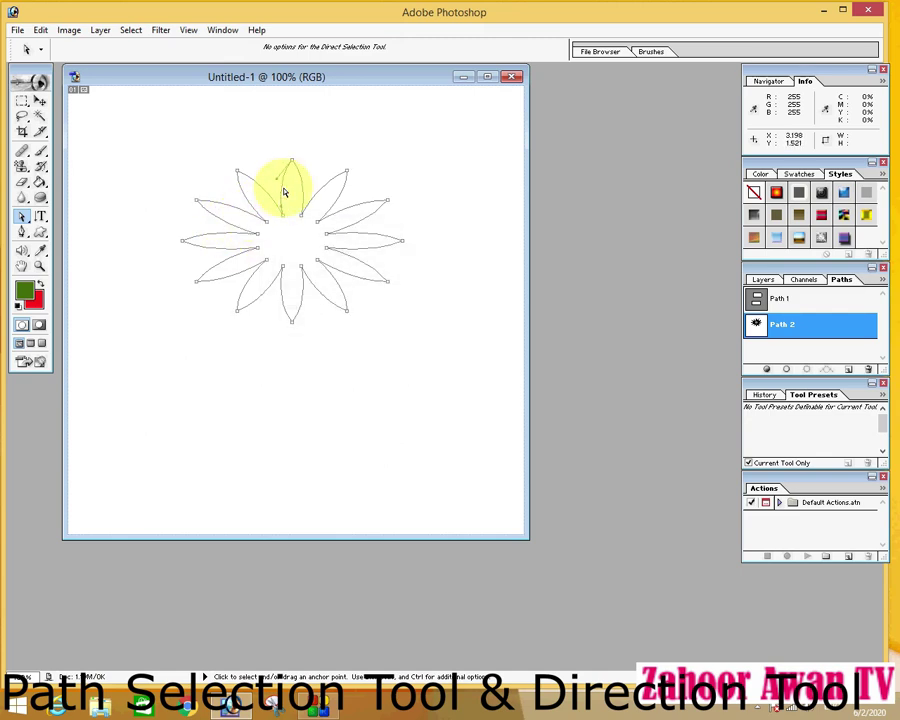
pyautogui.click(282, 190)
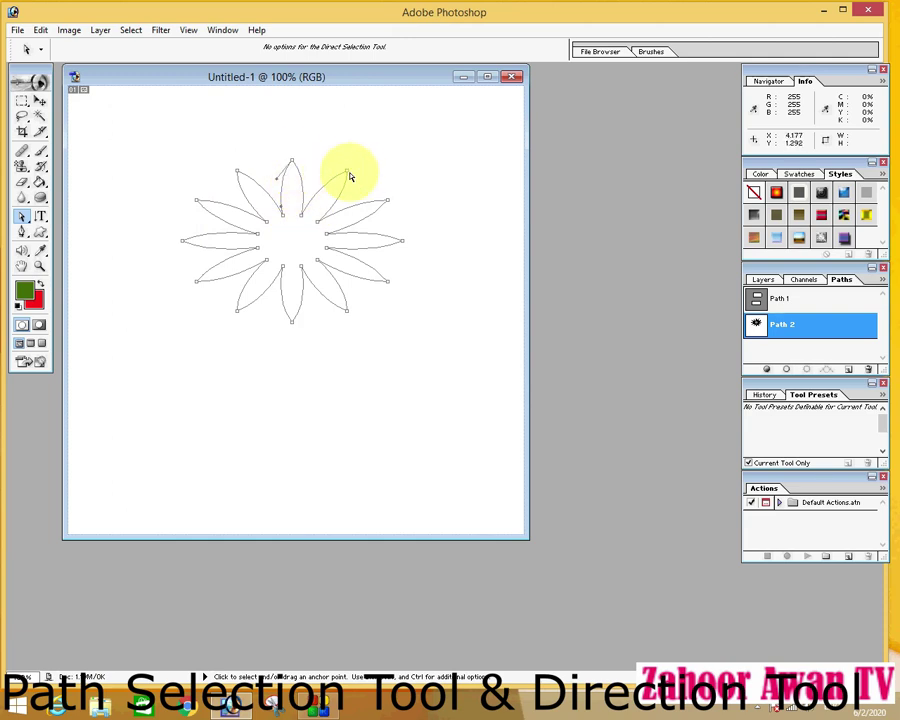
# Step: Stretch the upper-right, right, lower-right, bottom, left and upper-left petal tips outward
pyautogui.moveTo(347, 175); pyautogui.dragTo(380, 132)
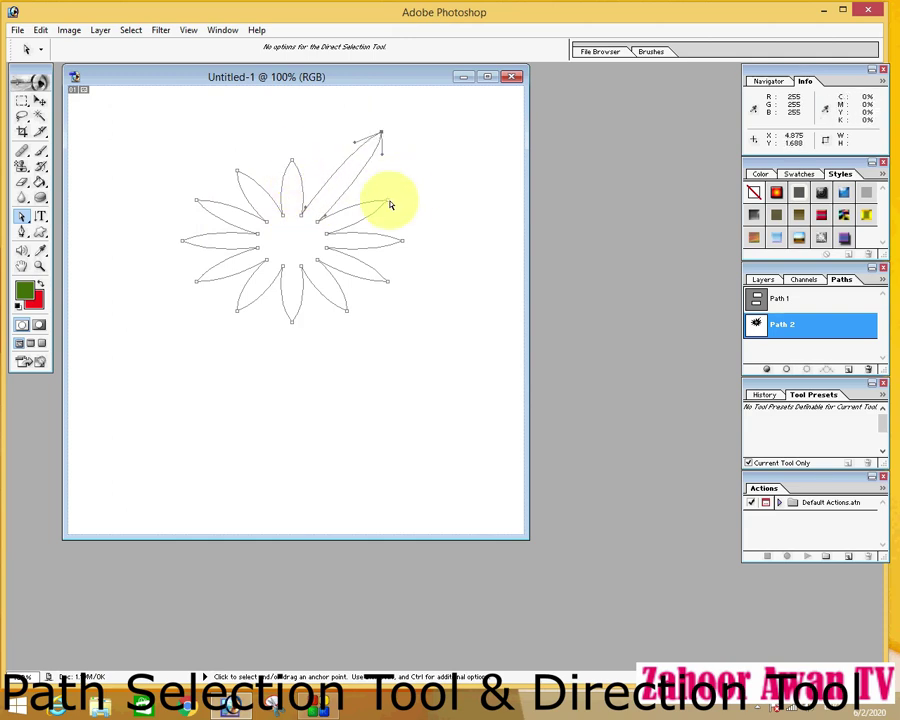
pyautogui.moveTo(391, 200); pyautogui.dragTo(446, 187)
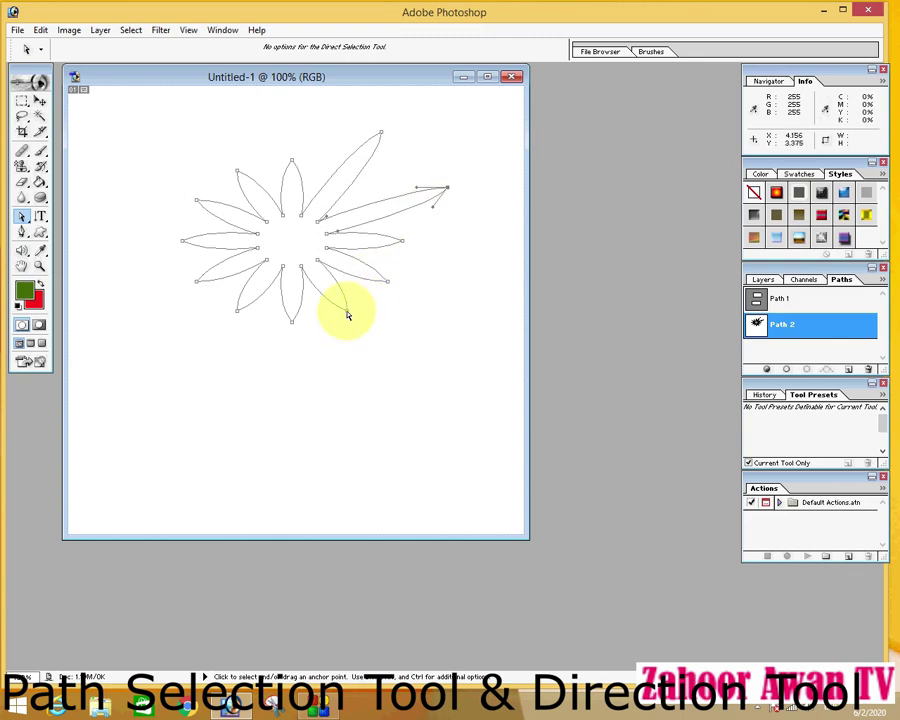
pyautogui.moveTo(346, 311); pyautogui.dragTo(393, 364)
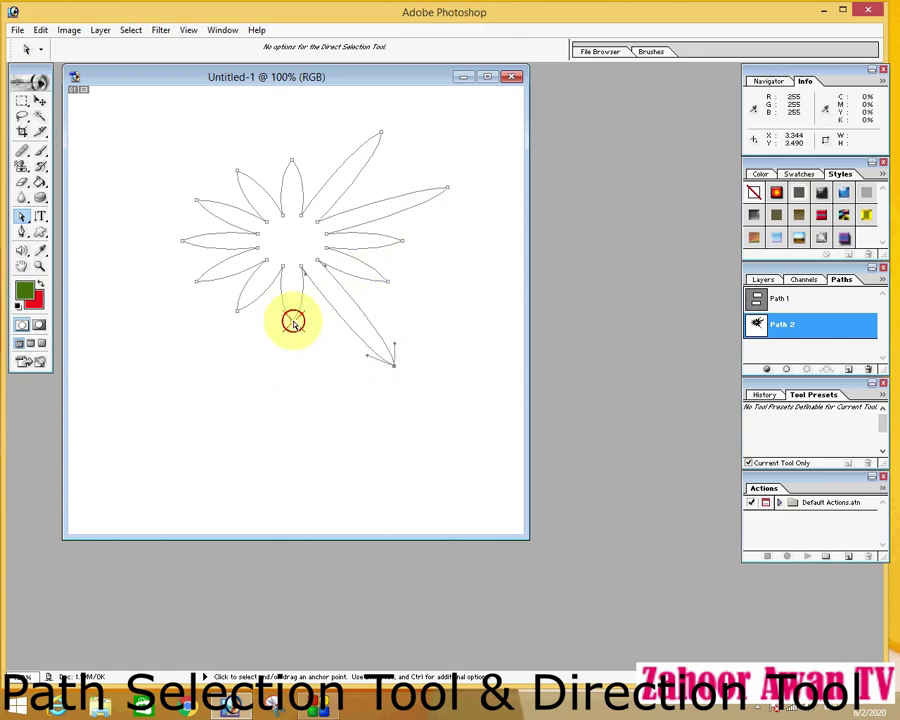
pyautogui.moveTo(292, 322); pyautogui.dragTo(289, 374)
pyautogui.click(24, 217)
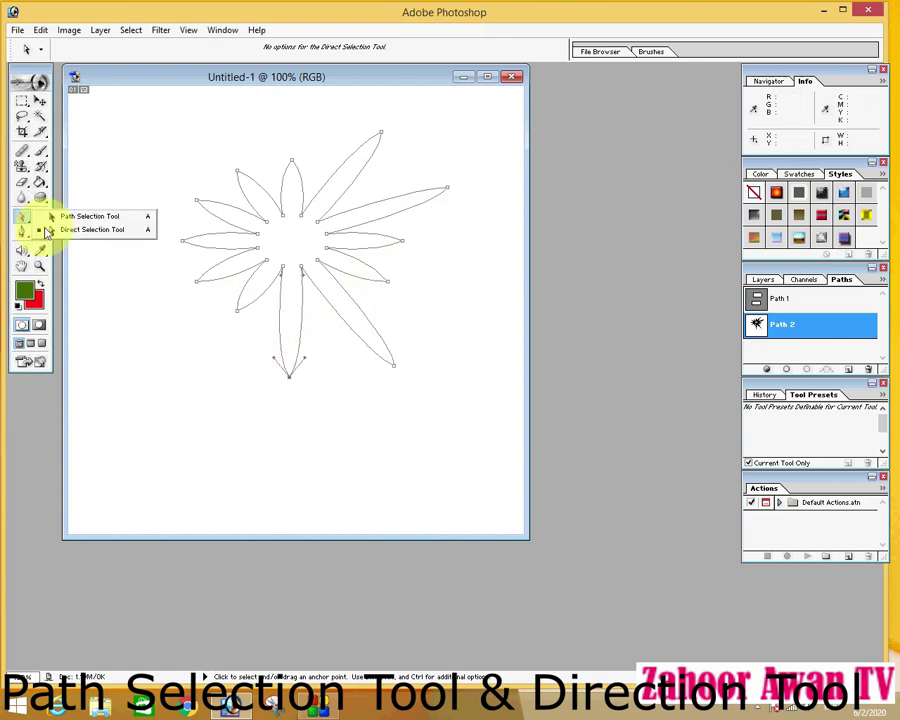
pyautogui.click(75, 236)
pyautogui.moveTo(182, 240); pyautogui.dragTo(135, 243)
pyautogui.moveTo(197, 204); pyautogui.dragTo(150, 187)
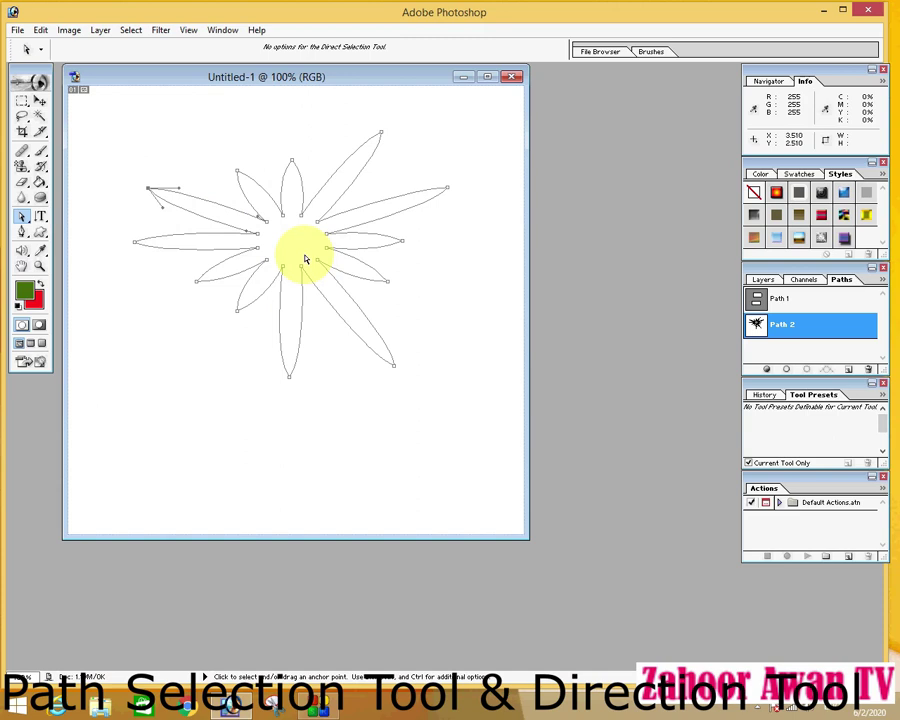
pyautogui.click(40, 231)
# Step: Browse the custom shapes list and close the Custom Shape picker
pyautogui.click(104, 300)
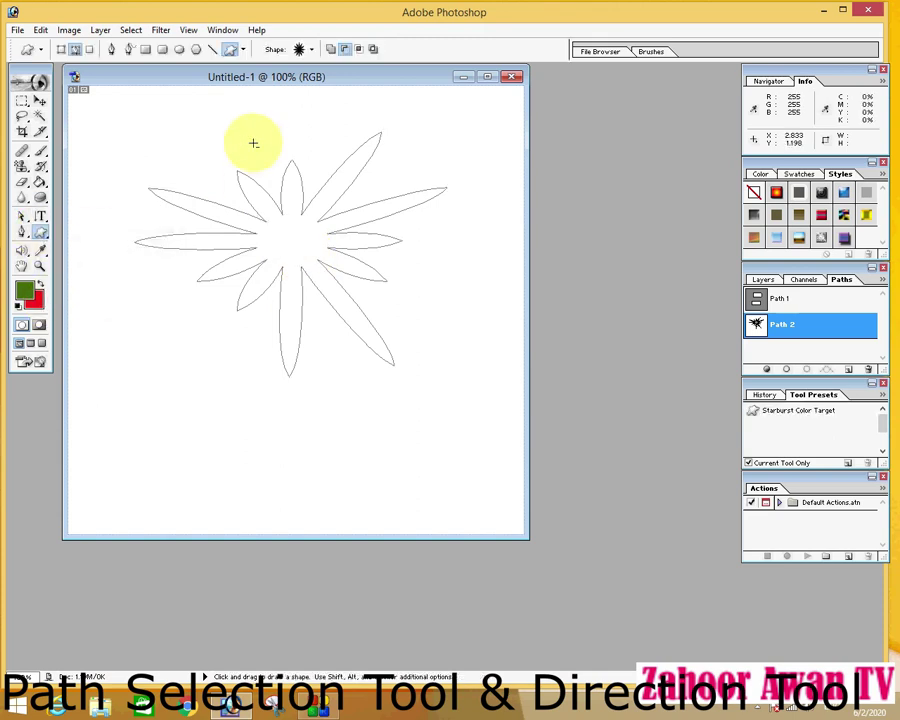
pyautogui.click(312, 49)
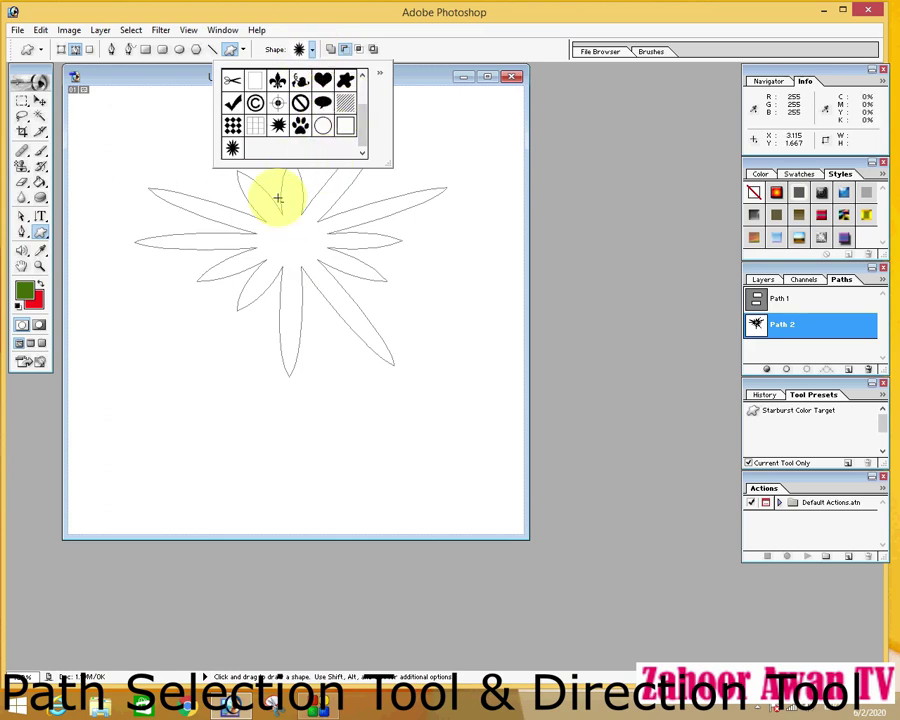
pyautogui.click(188, 296)
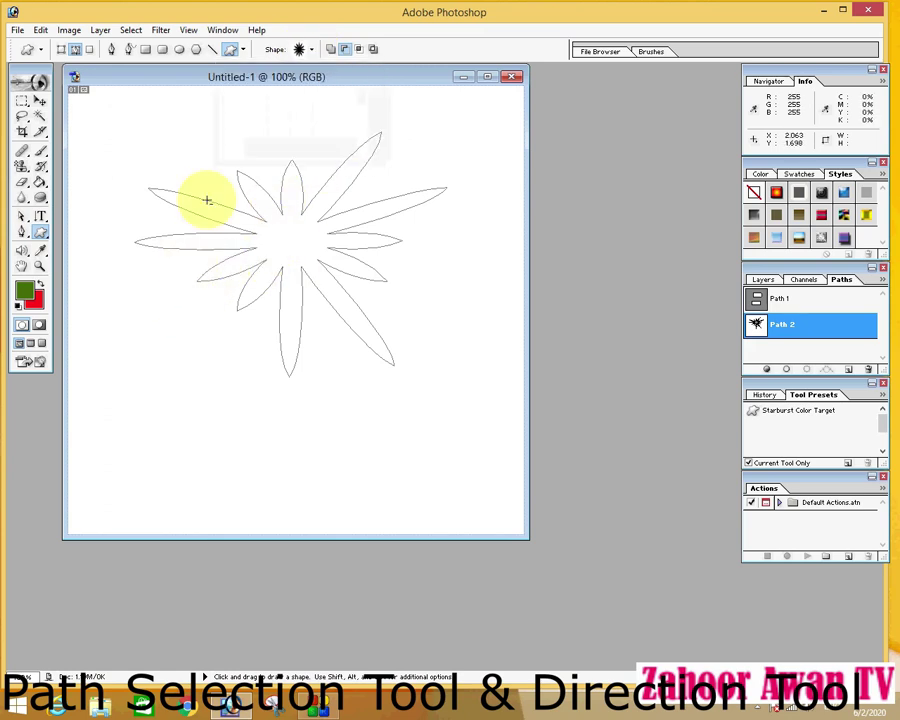
pyautogui.rightClick(294, 242)
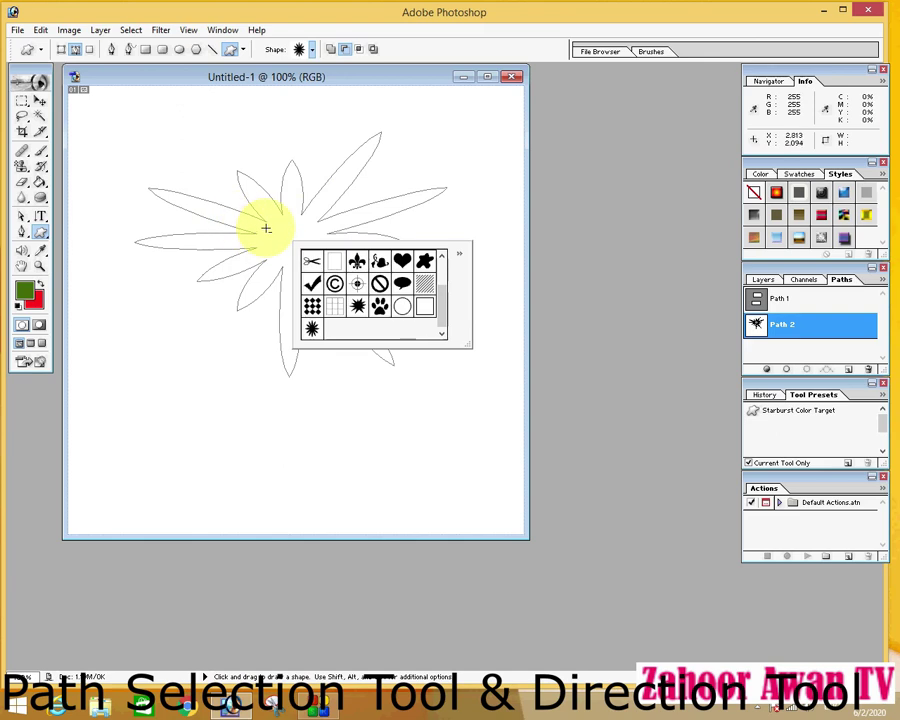
# Step: Select the whole starburst path with the Path Selection Tool
pyautogui.click(25, 219)
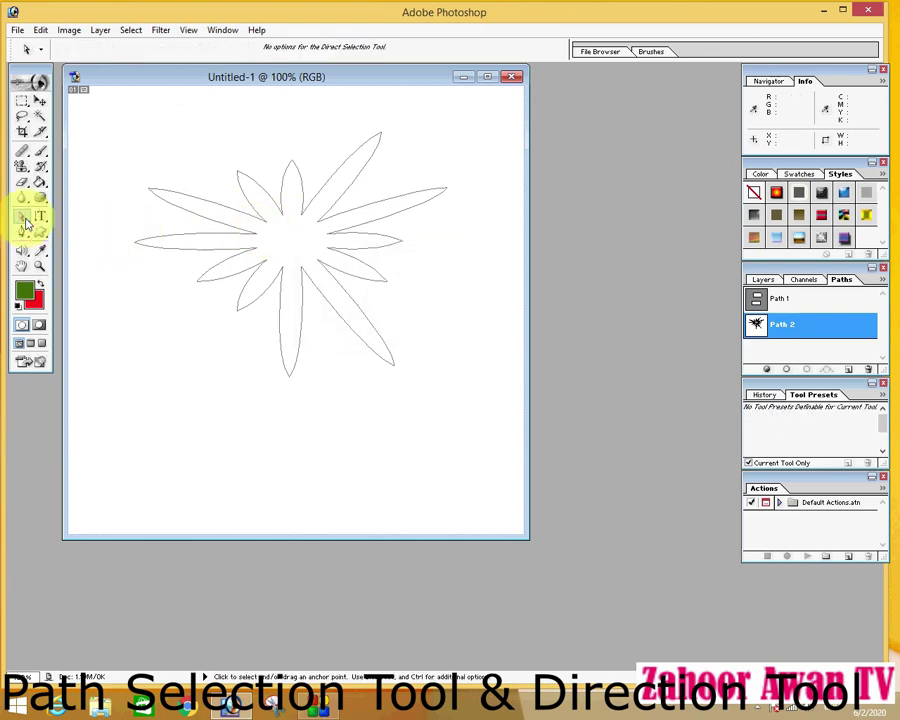
pyautogui.click(80, 216)
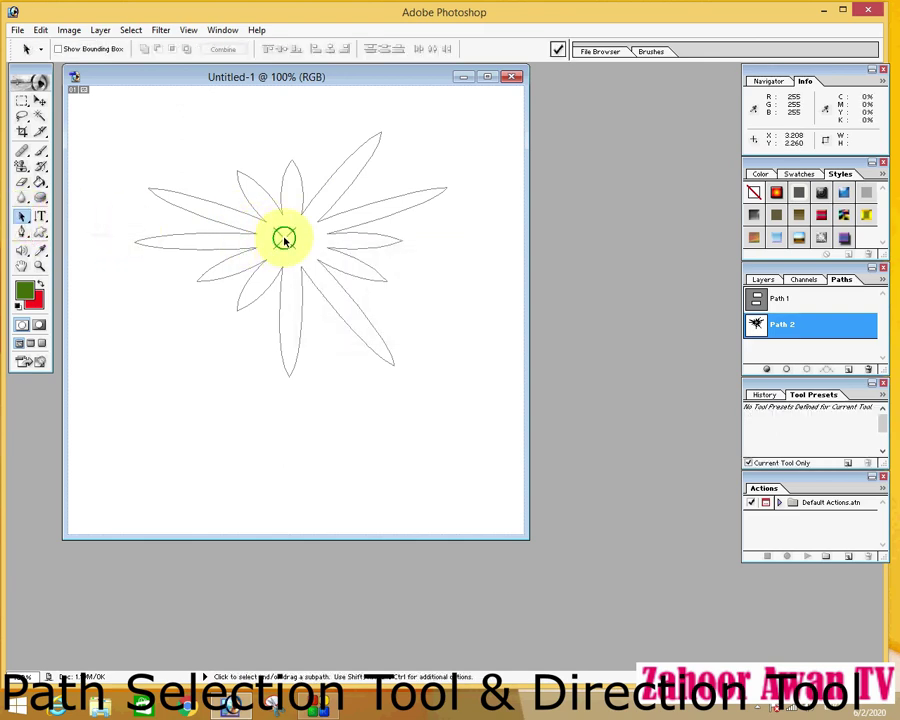
pyautogui.rightClick(285, 244)
pyautogui.click(262, 232)
pyautogui.click(274, 236)
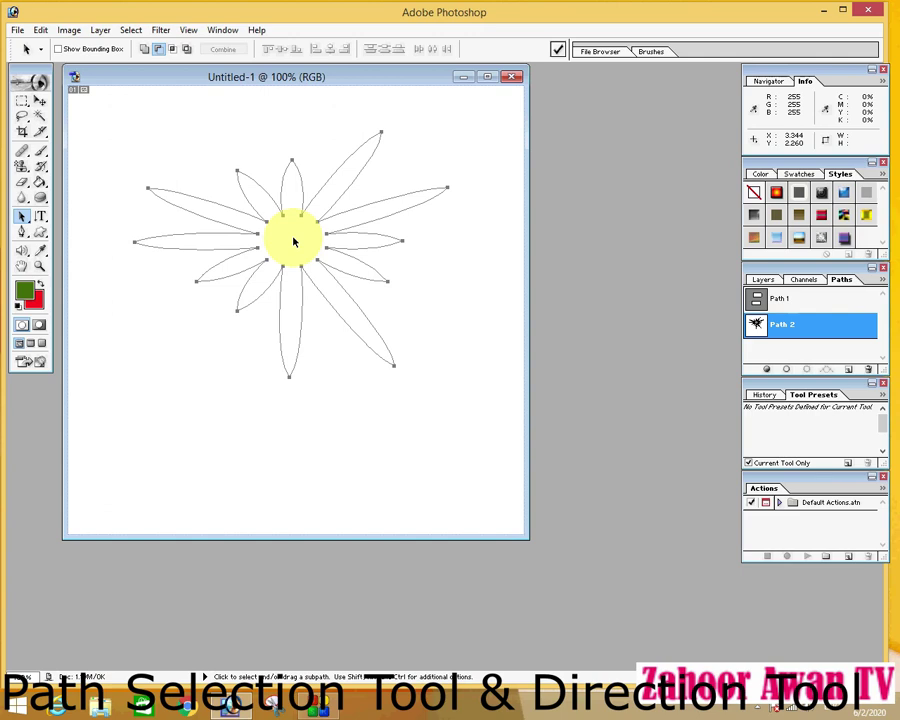
pyautogui.rightClick(294, 242)
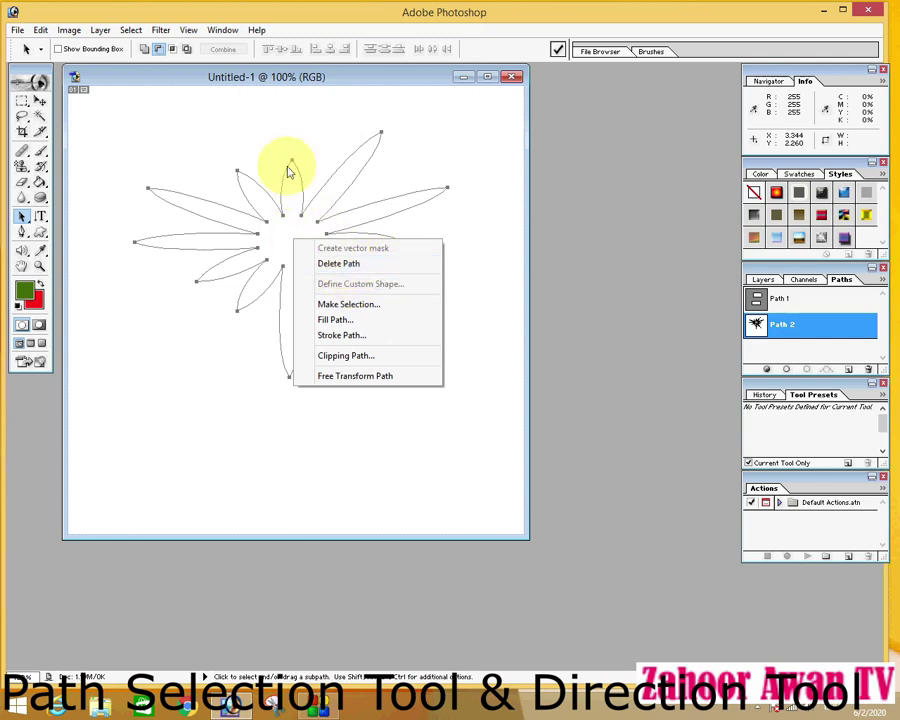
pyautogui.click(349, 319)
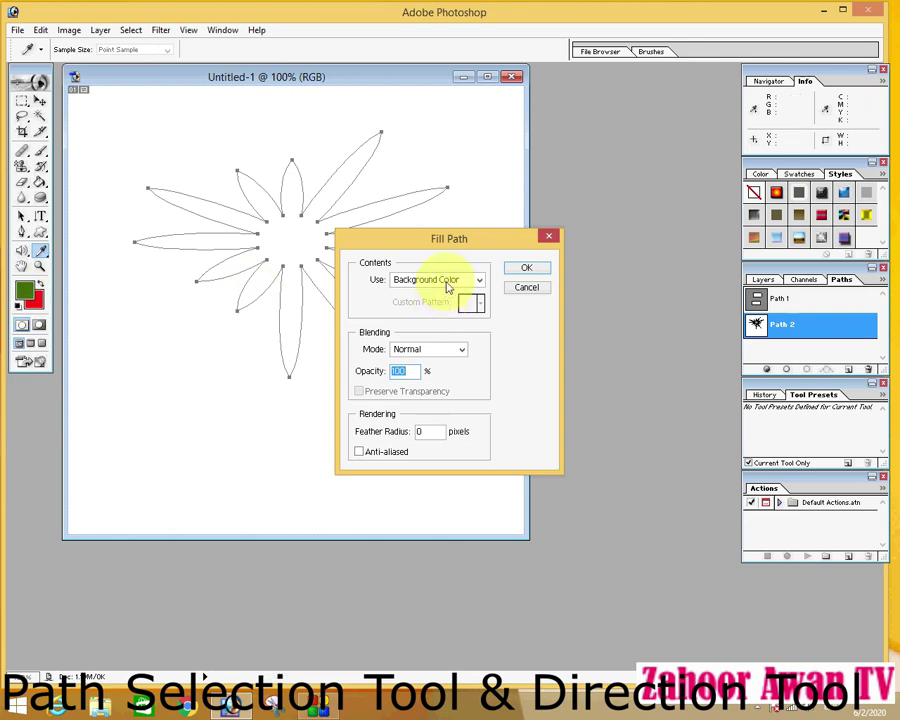
pyautogui.click(527, 268)
pyautogui.press('a')
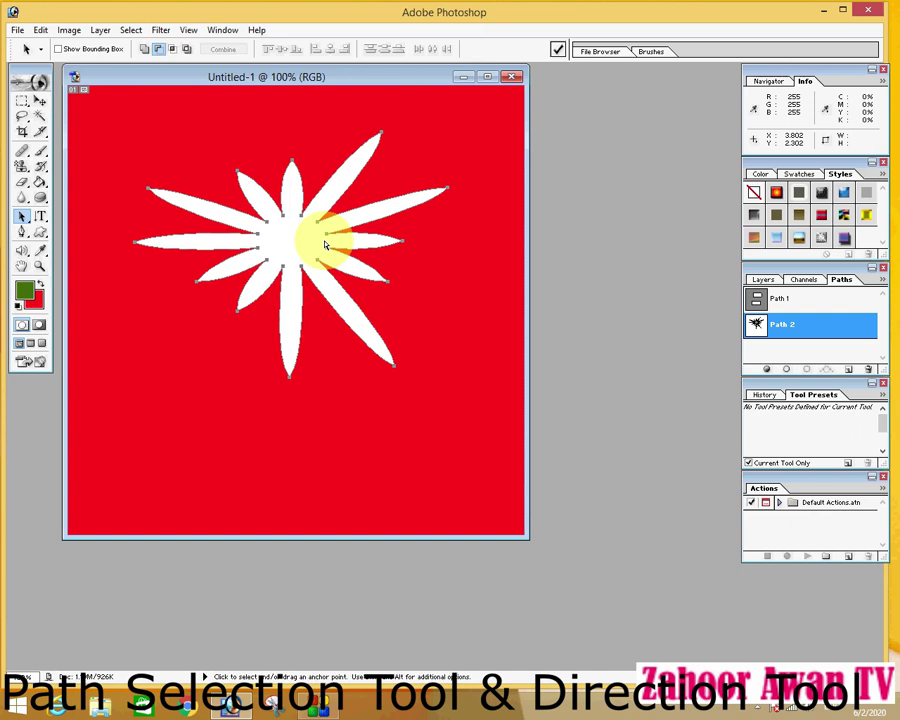
pyautogui.hotkey('ctrl', 'z')
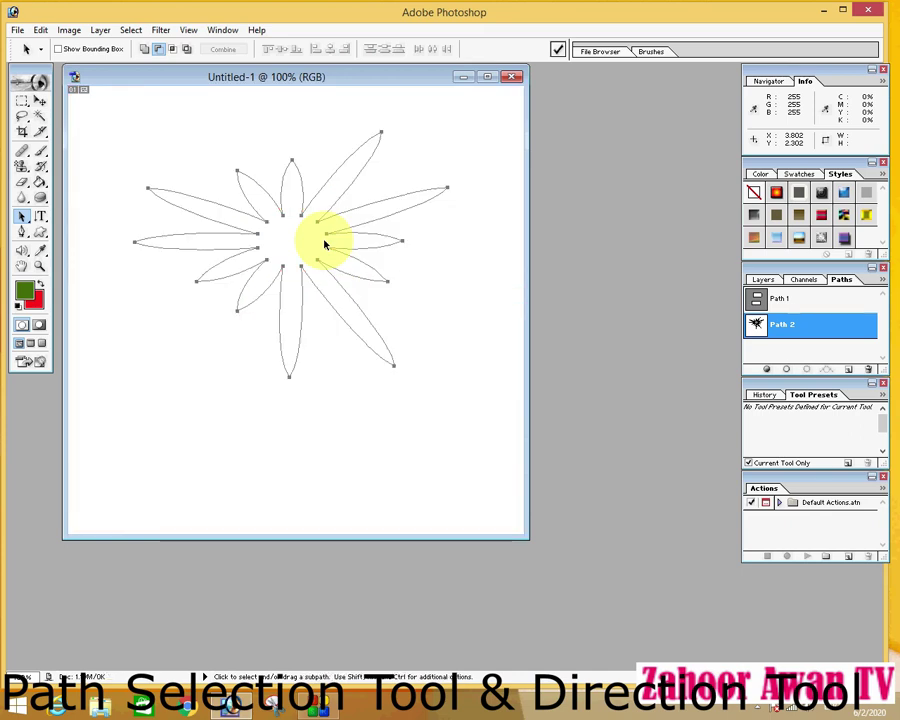
# Step: Fill the starburst path with the green foreground colour, then undo the fill
pyautogui.click(145, 52)
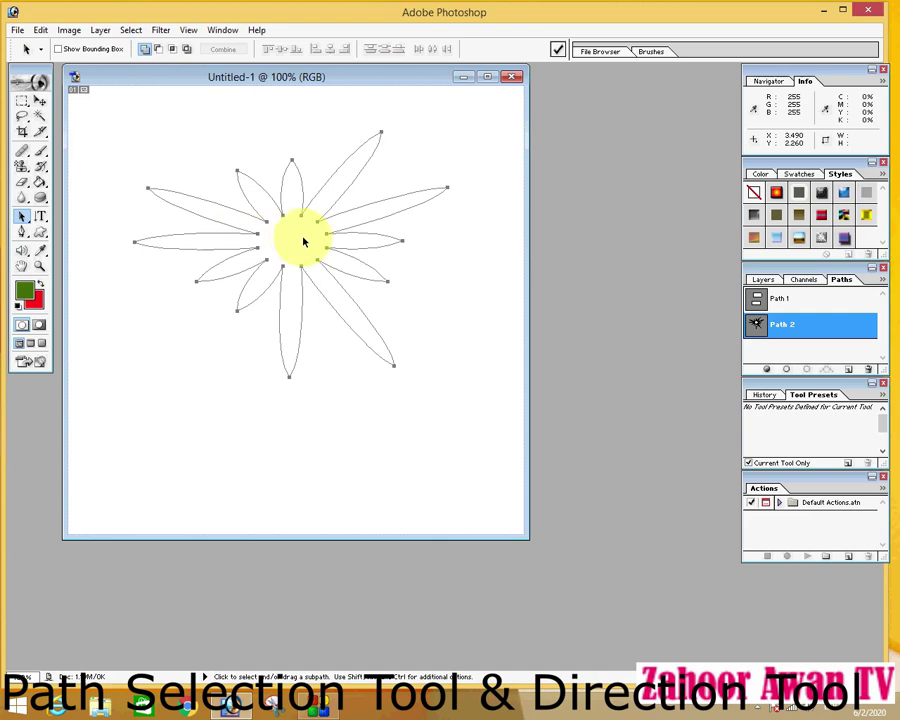
pyautogui.rightClick(294, 241)
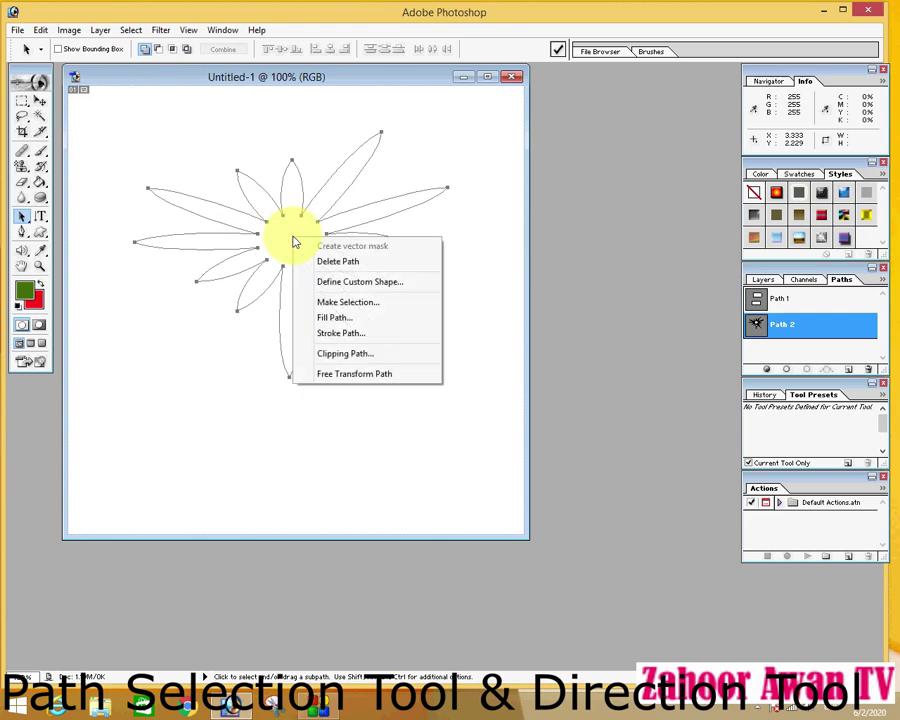
pyautogui.click(341, 320)
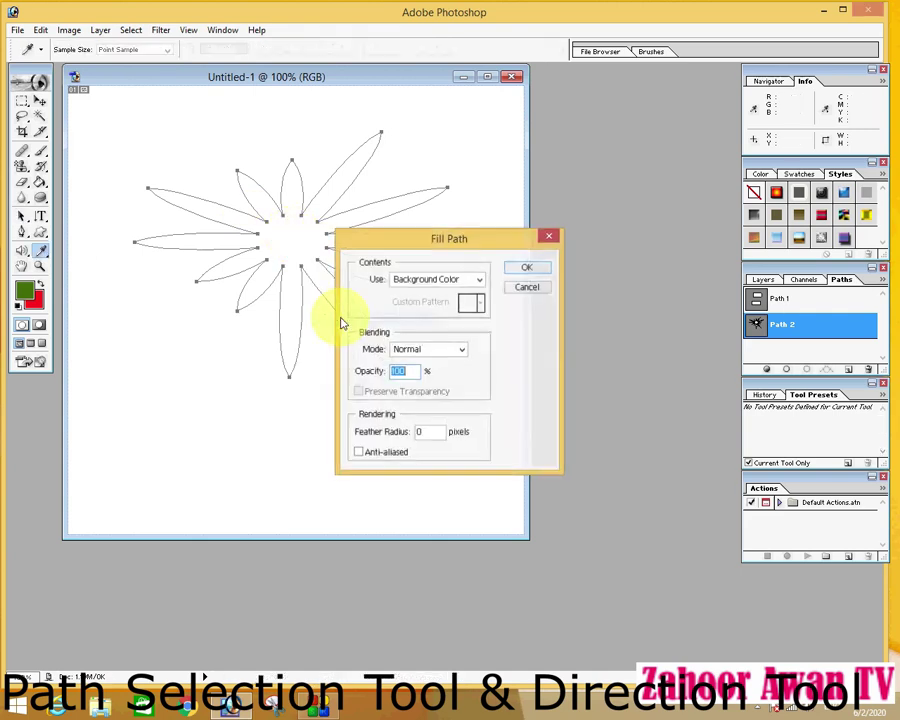
pyautogui.click(478, 284)
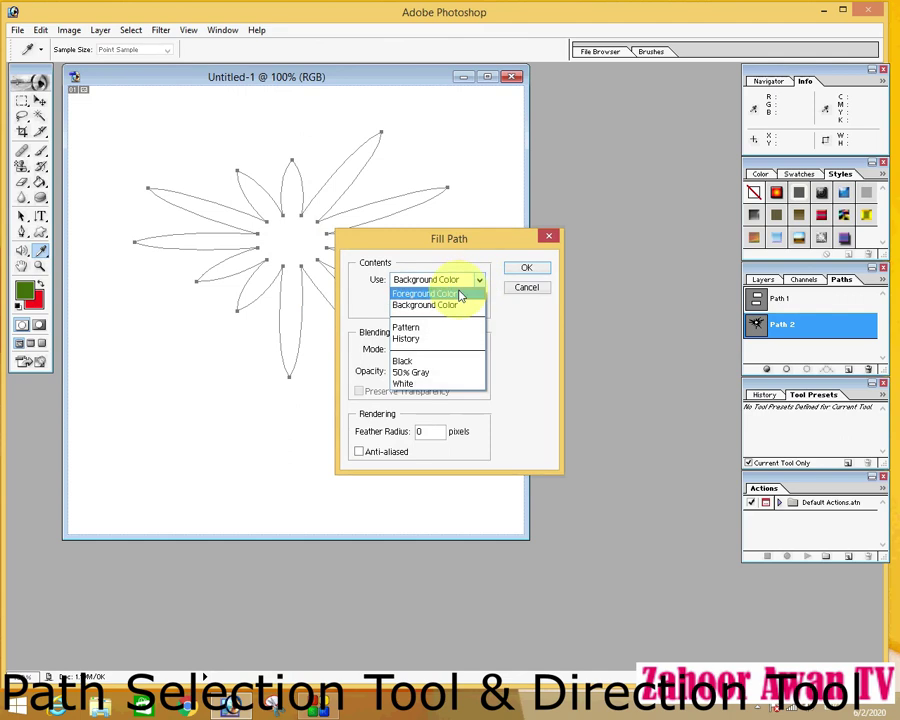
pyautogui.click(457, 294)
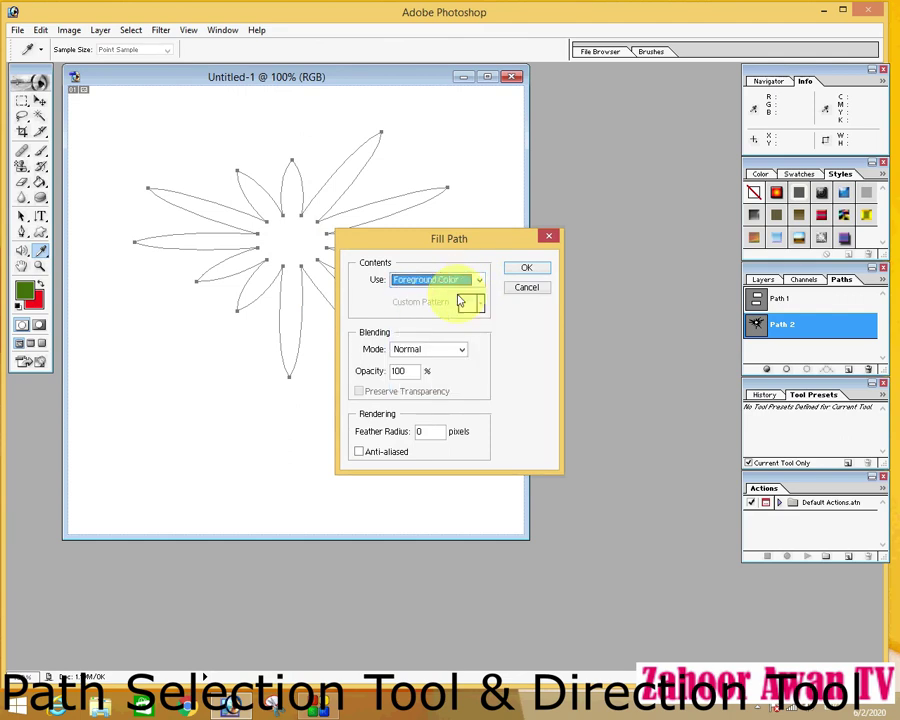
pyautogui.click(524, 266)
pyautogui.press('a')
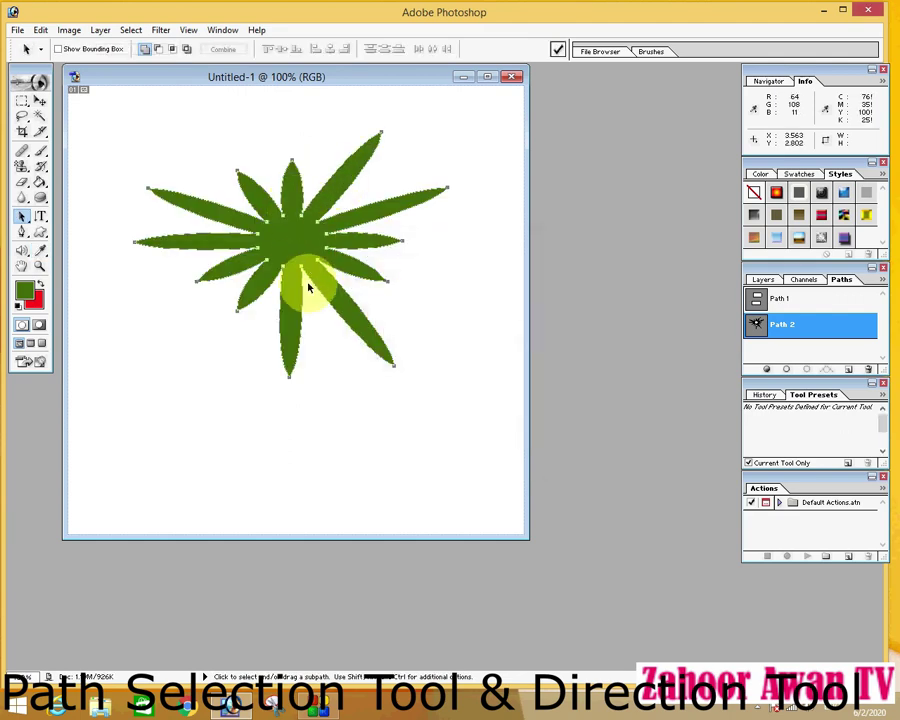
pyautogui.moveTo(288, 262); pyautogui.dragTo(292, 247)
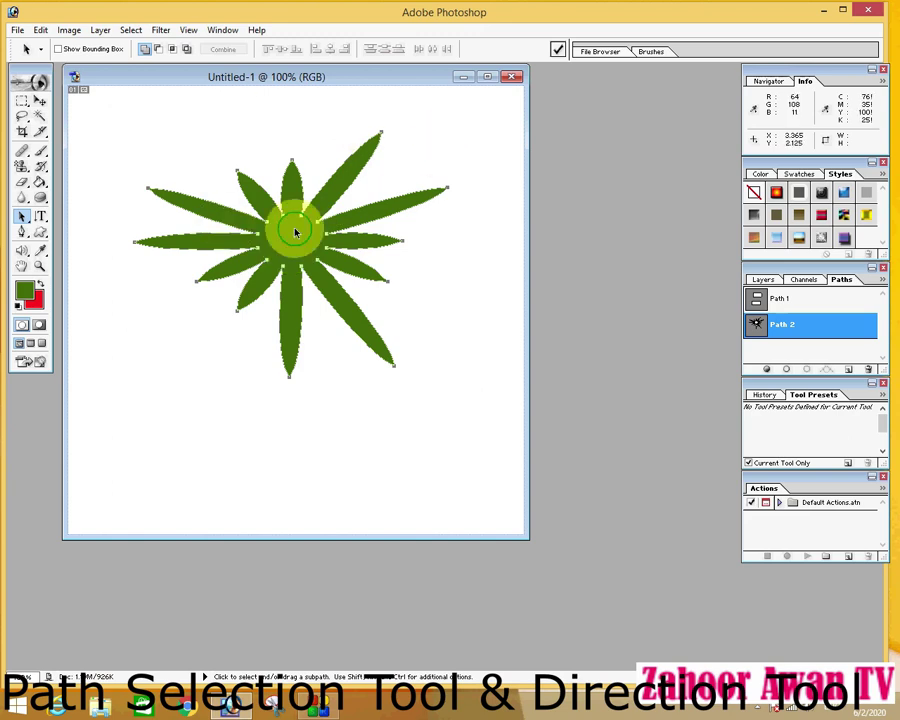
pyautogui.rightClick(296, 233)
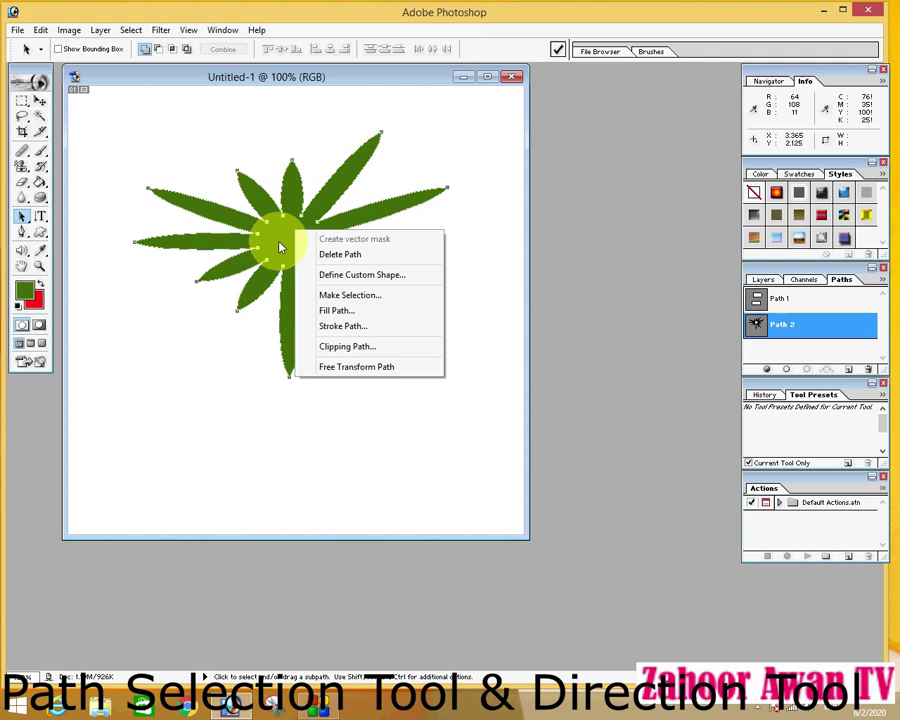
pyautogui.click(243, 355)
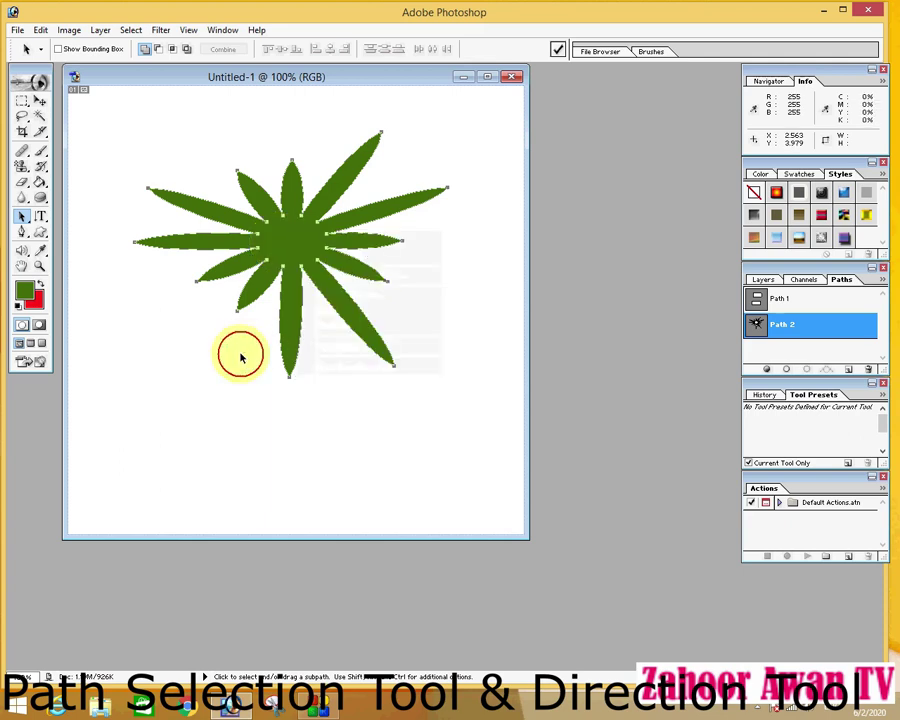
pyautogui.hotkey('ctrl', 'z')
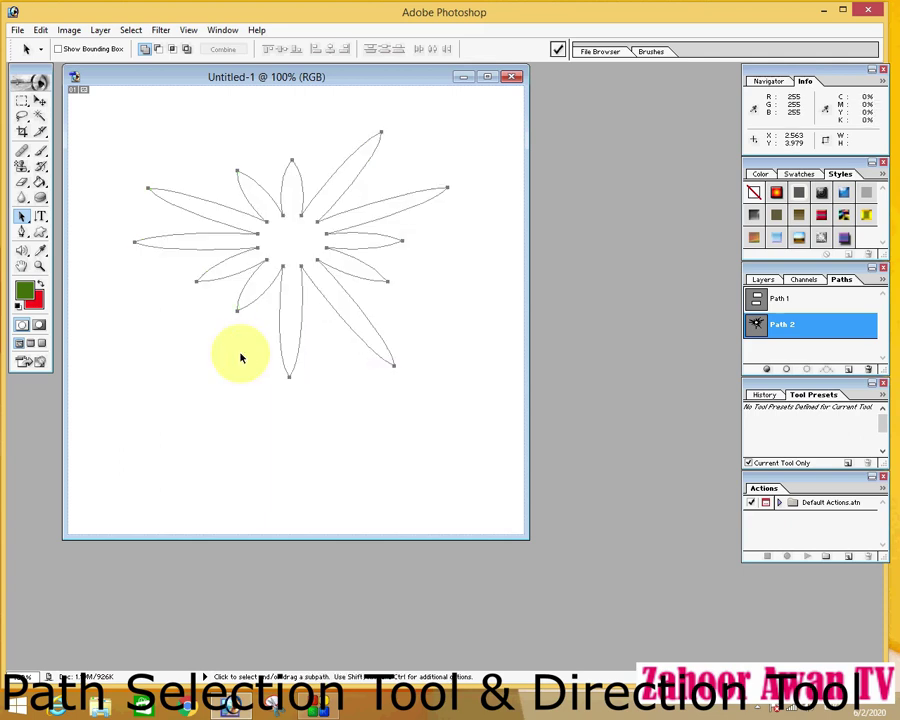
# Step: Stroke the starburst path with the Pencil tool, then undo the stroke
pyautogui.rightClick(300, 241)
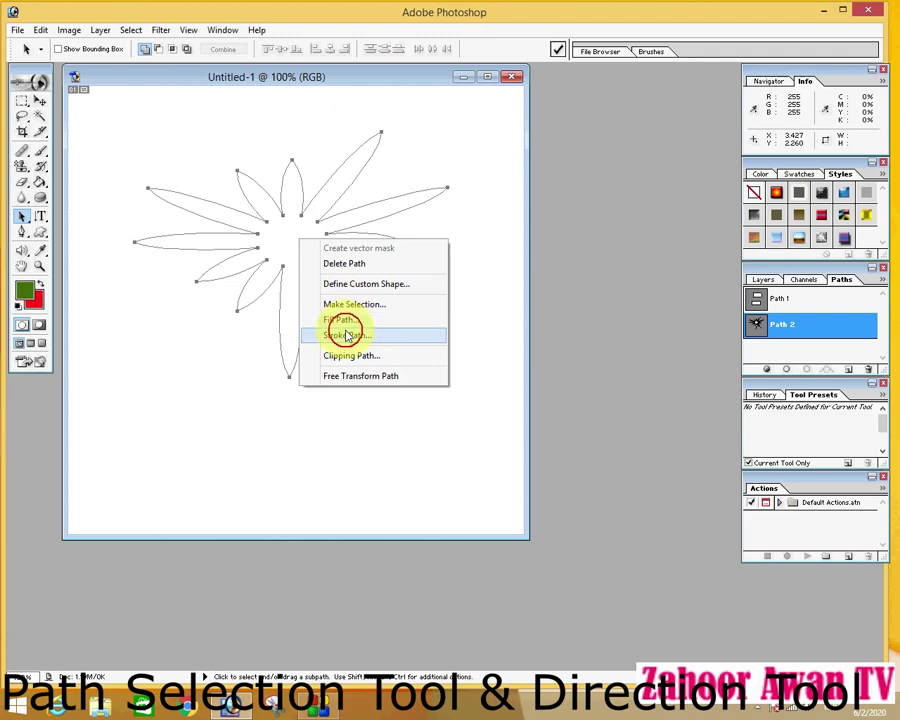
pyautogui.click(346, 334)
pyautogui.click(519, 352)
pyautogui.press('a')
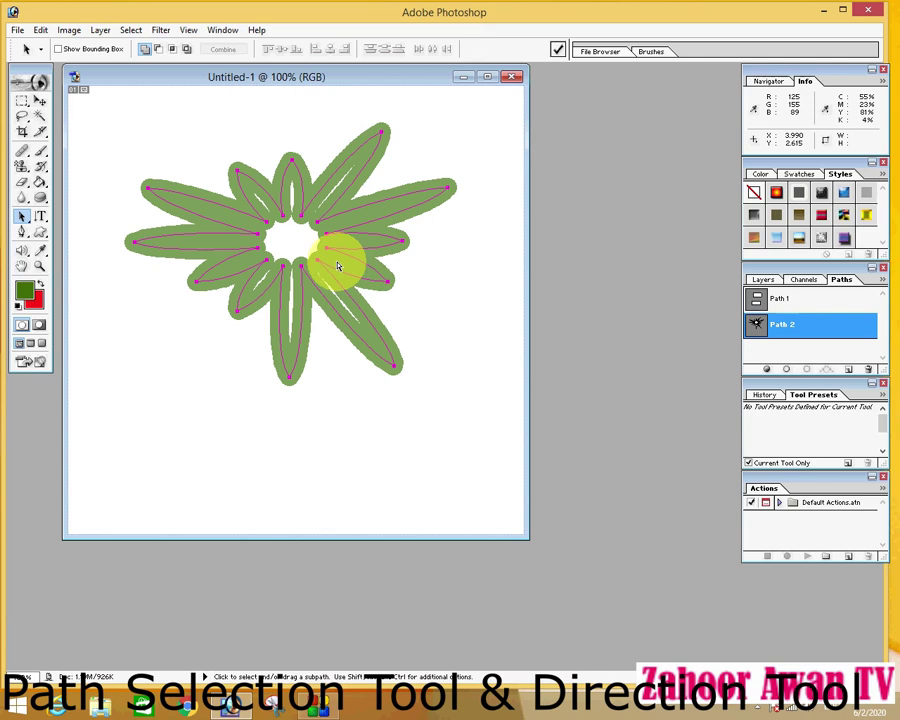
pyautogui.hotkey('ctrl', 'z')
# Step: Fill the starburst path with the last, photo pattern from the pattern list
pyautogui.rightClick(303, 246)
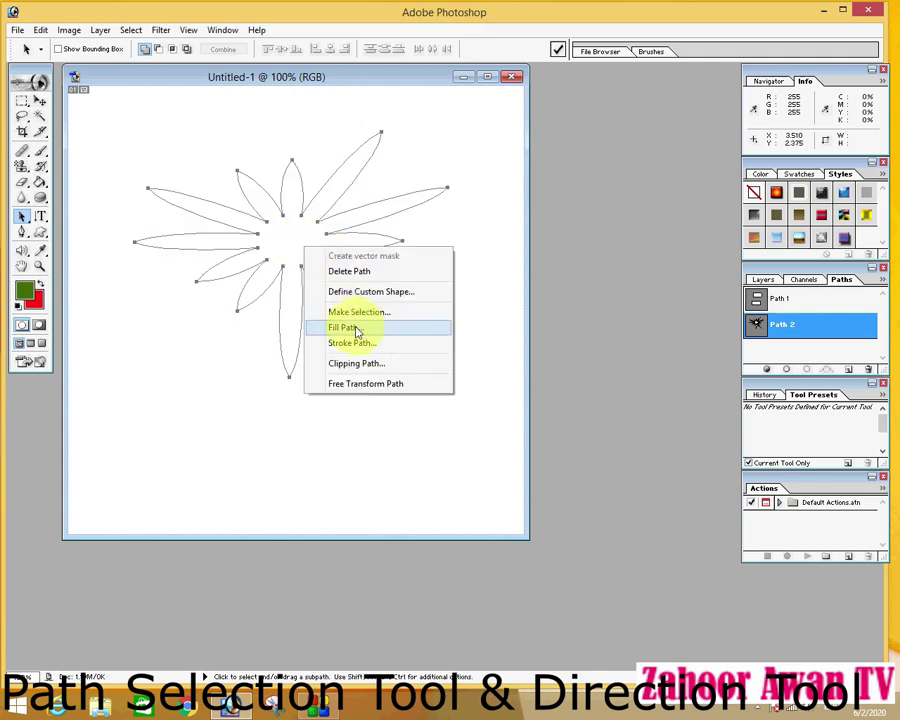
pyautogui.click(356, 329)
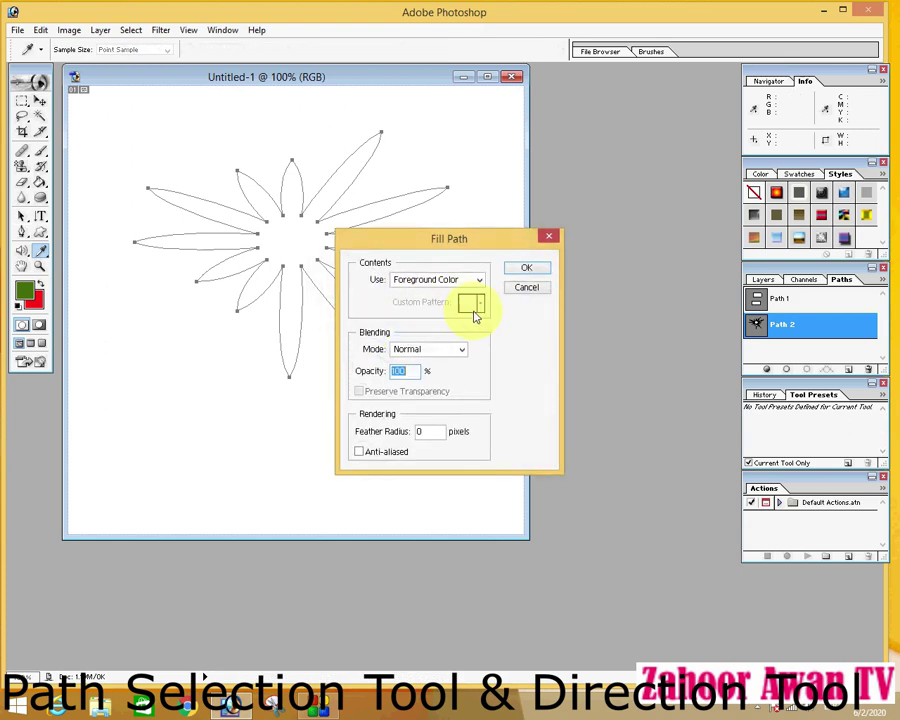
pyautogui.click(480, 281)
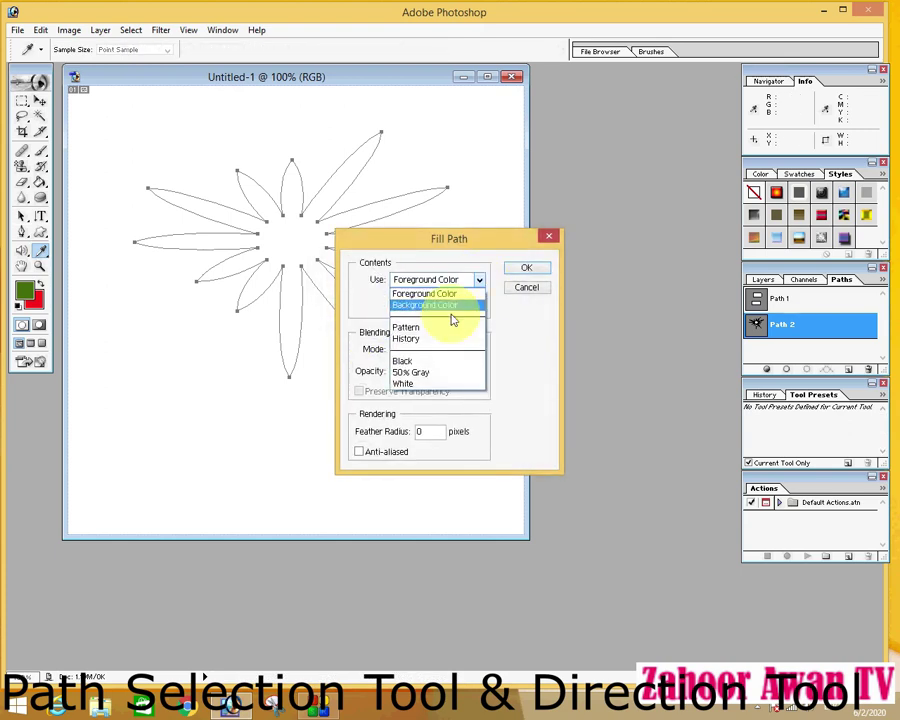
pyautogui.click(449, 330)
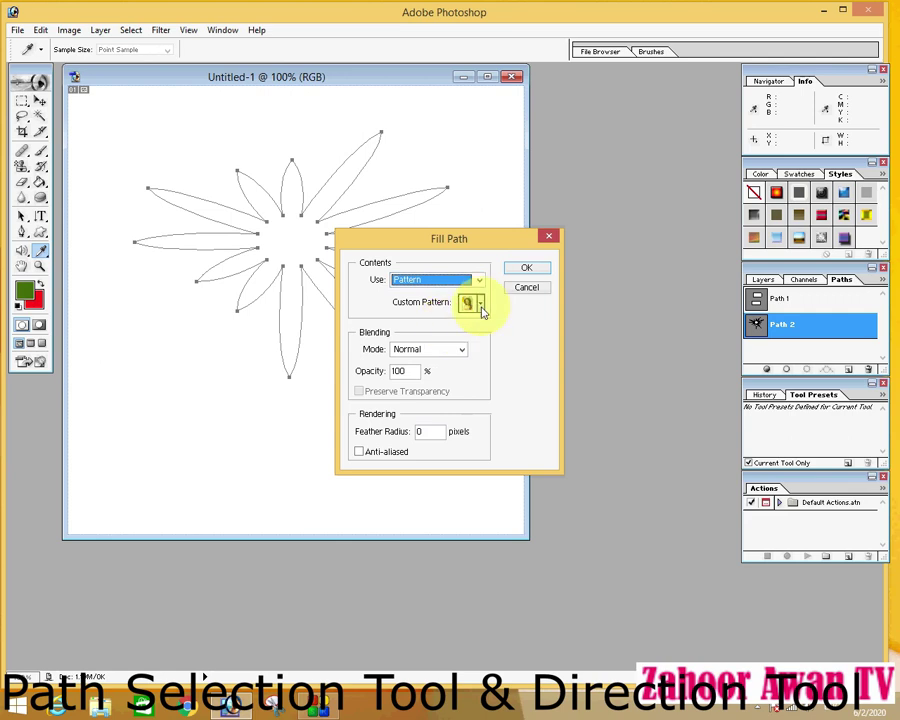
pyautogui.click(481, 305)
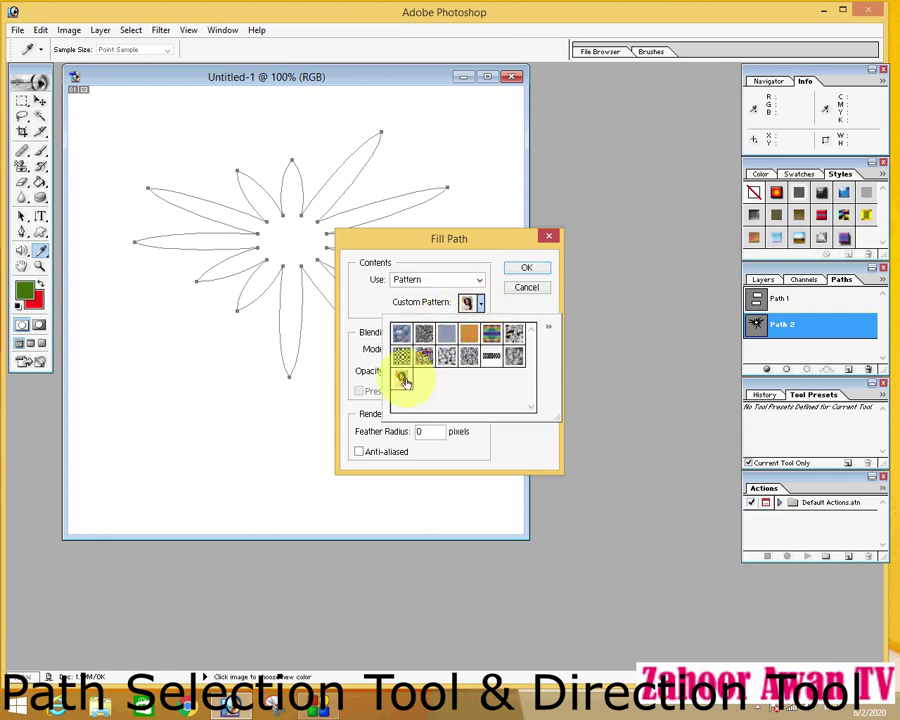
pyautogui.click(405, 381)
pyautogui.click(527, 268)
pyautogui.press('a')
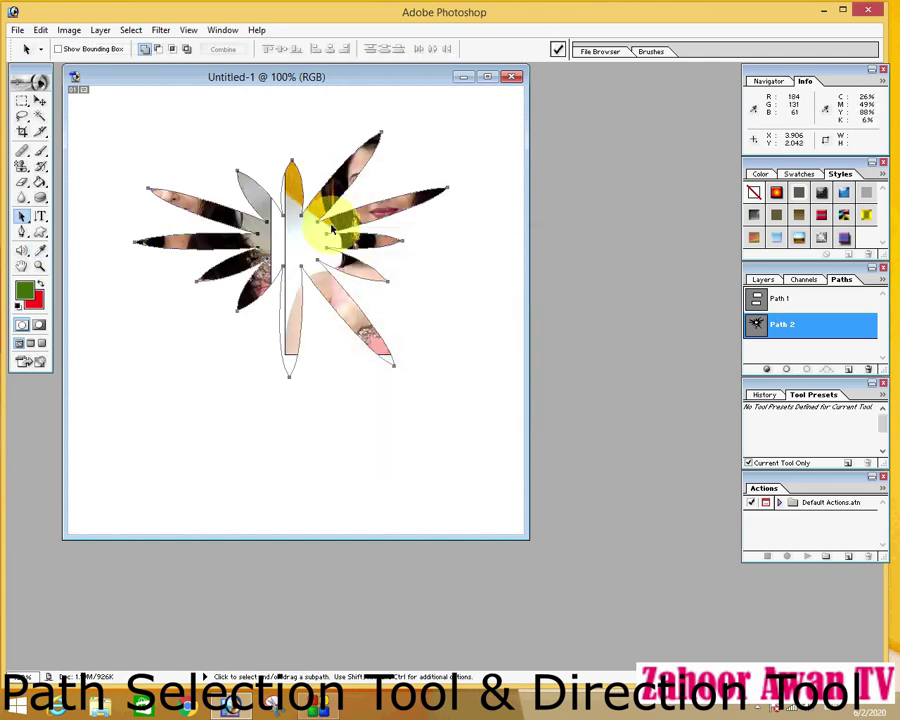
# Step: Refill the flower path with the orange custom pattern instead
pyautogui.rightClick(333, 232)
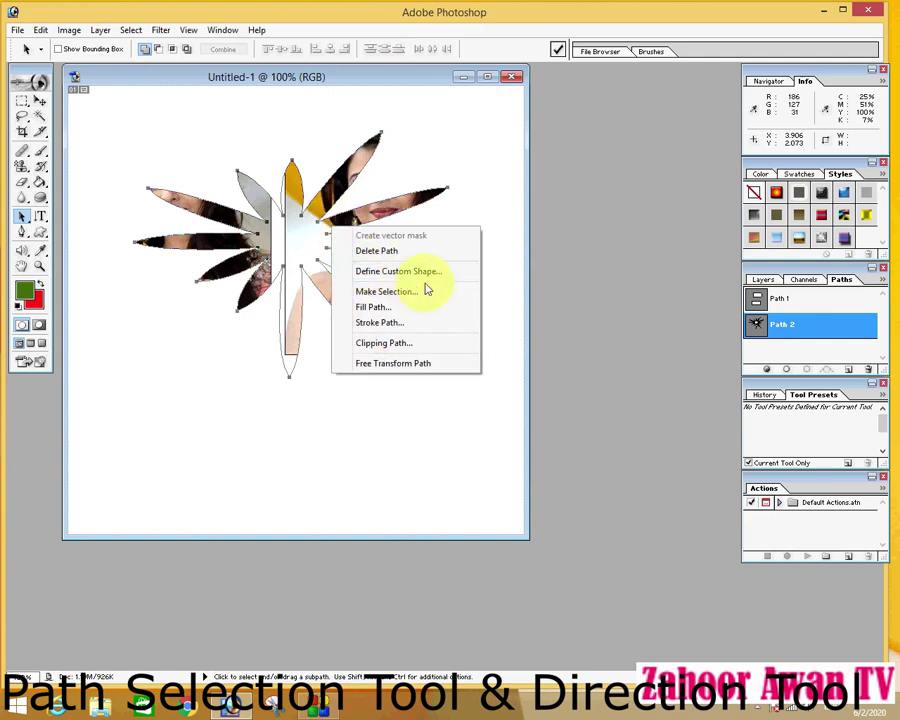
pyautogui.click(380, 307)
pyautogui.click(480, 303)
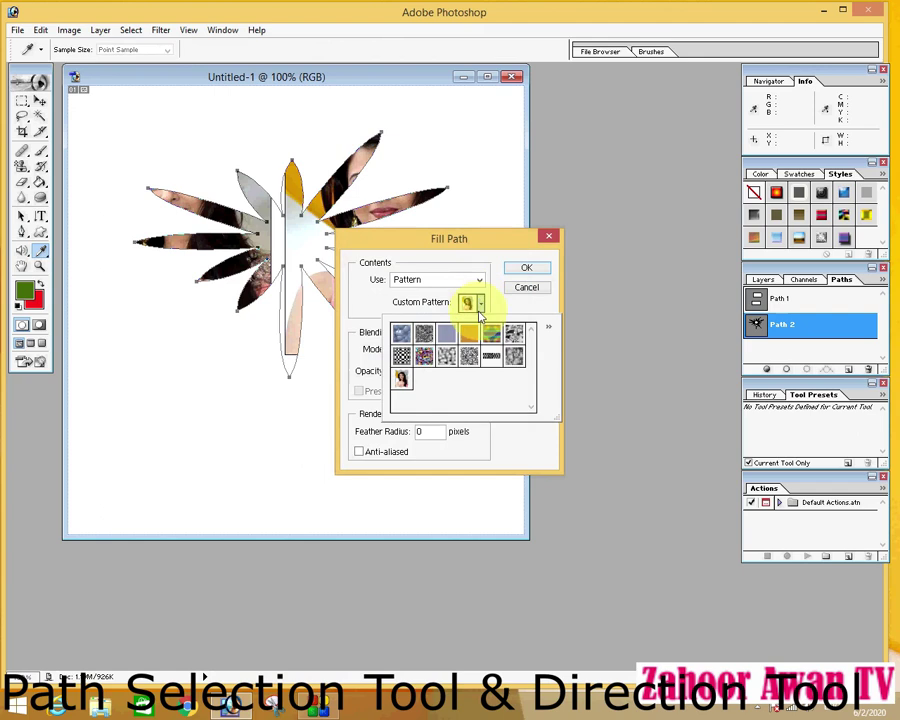
pyautogui.doubleClick(472, 332)
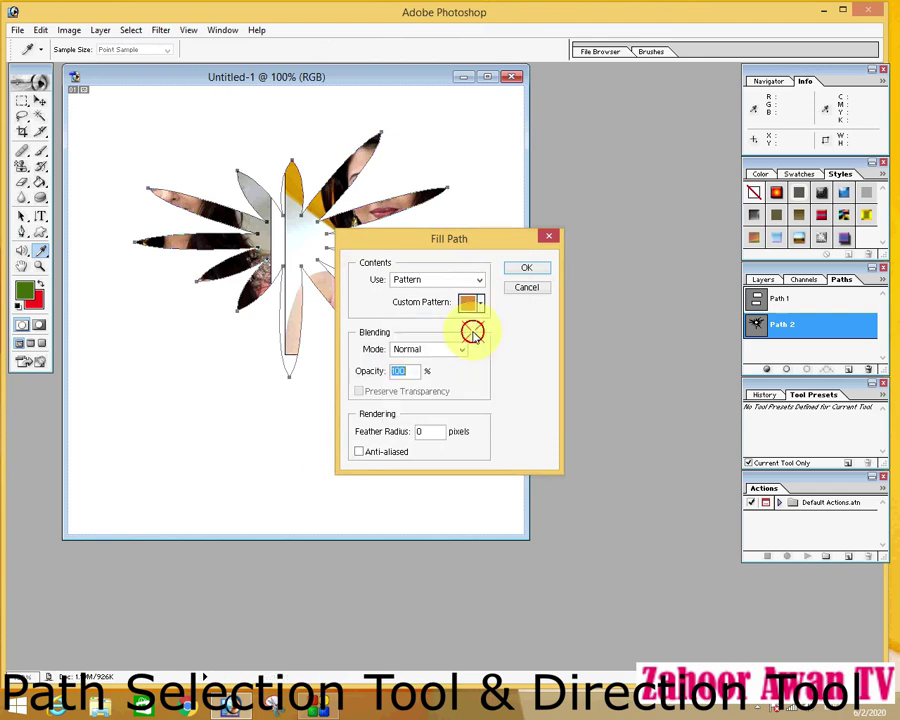
pyautogui.click(518, 269)
pyautogui.press('a')
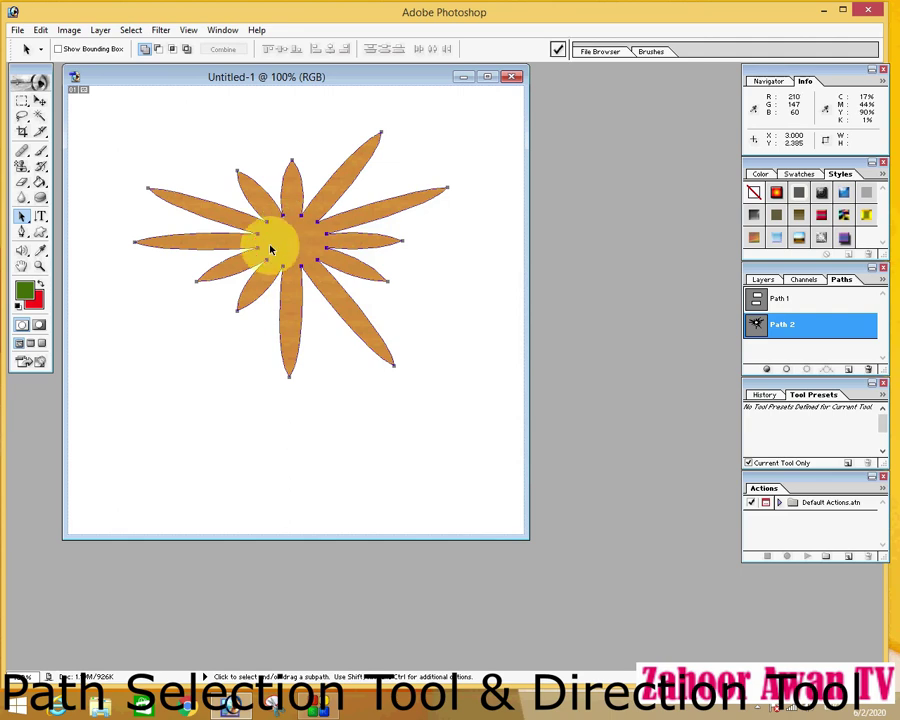
# Step: Deselect the flower and draw an ellipse path at the lower left
pyautogui.click(248, 362)
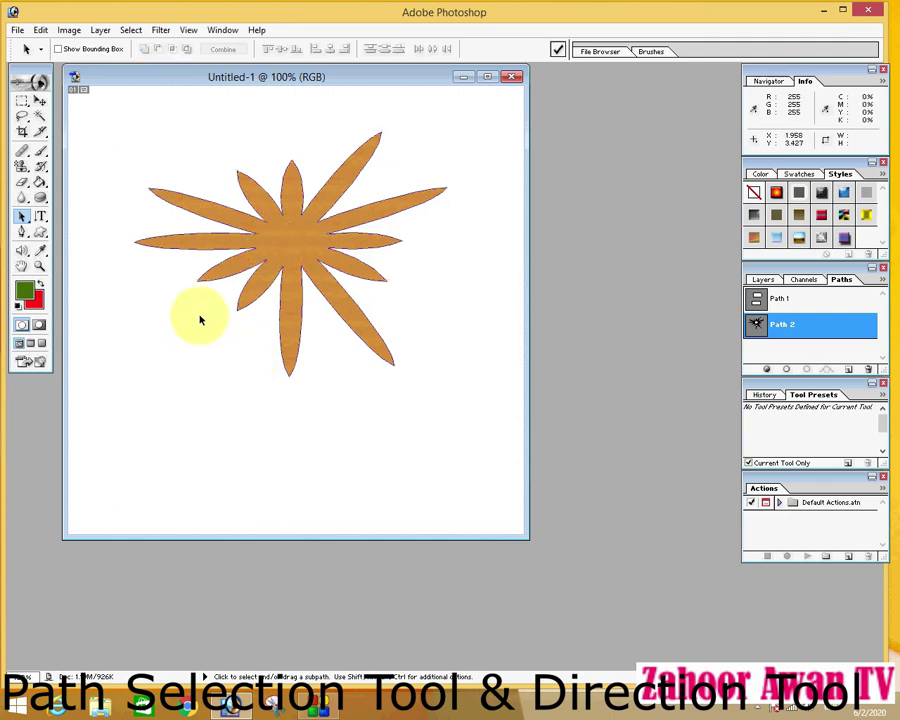
pyautogui.click(44, 237)
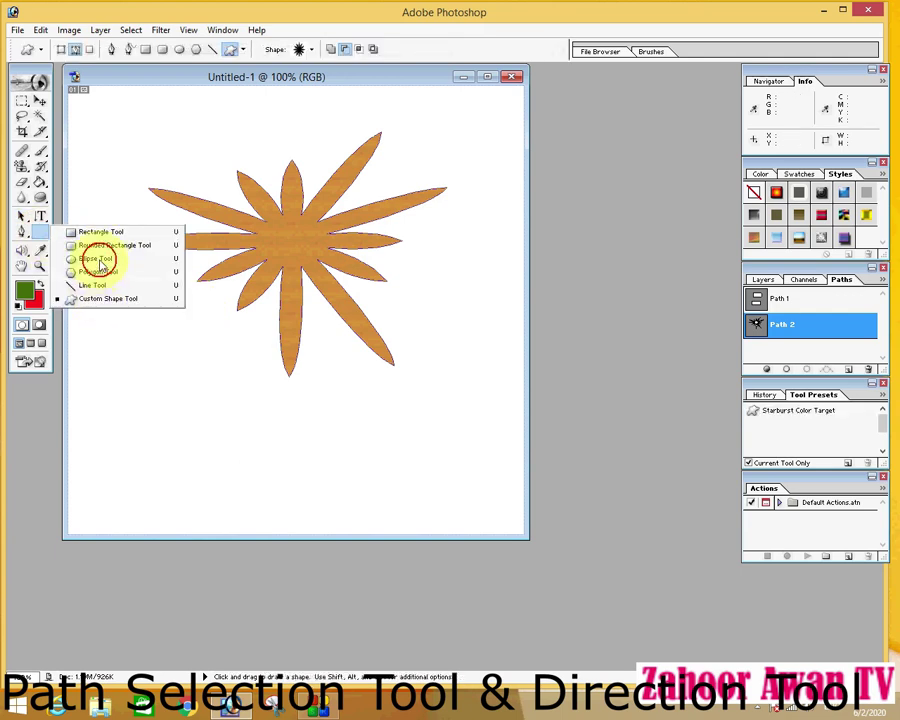
pyautogui.click(96, 258)
pyautogui.moveTo(111, 331); pyautogui.dragTo(230, 409)
# Step: Draw a heart-shaped custom path at the lower right
pyautogui.click(40, 232)
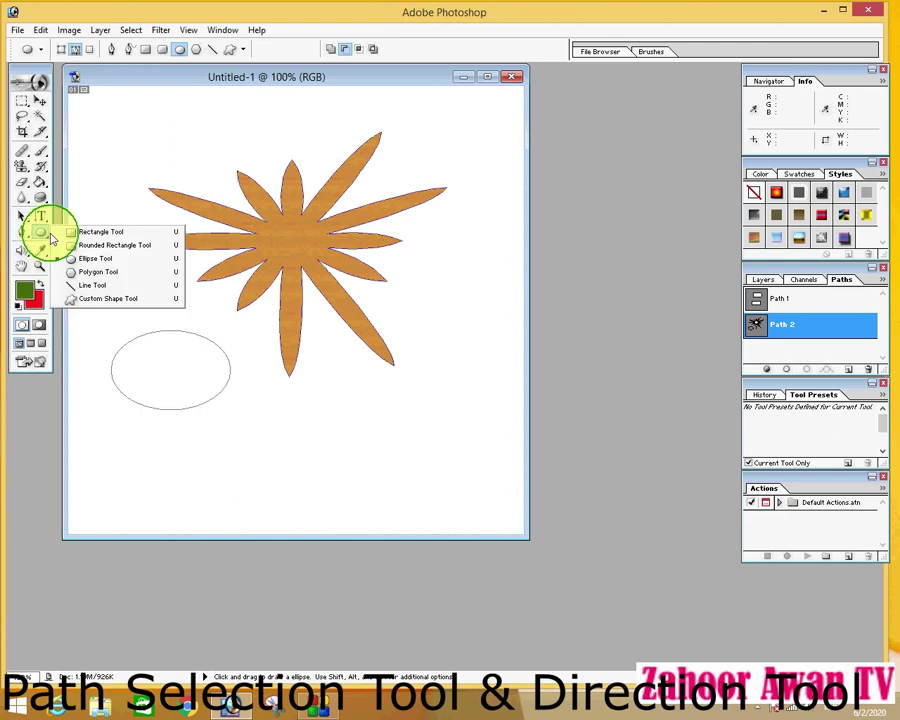
pyautogui.click(94, 296)
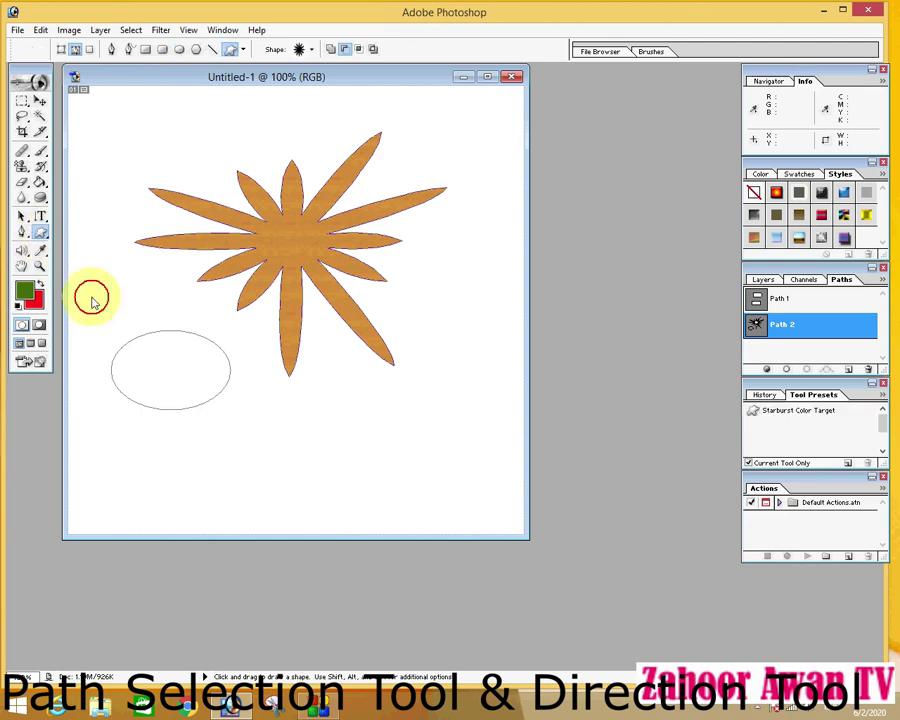
pyautogui.click(311, 49)
pyautogui.click(323, 80)
pyautogui.click(353, 412)
pyautogui.moveTo(353, 412); pyautogui.dragTo(425, 458)
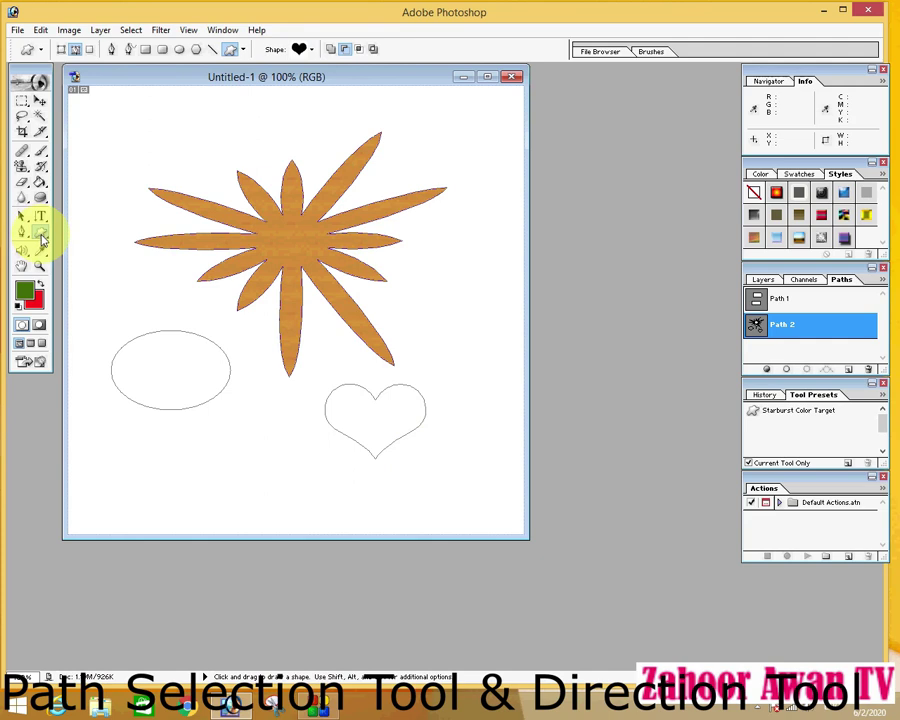
pyautogui.click(21, 216)
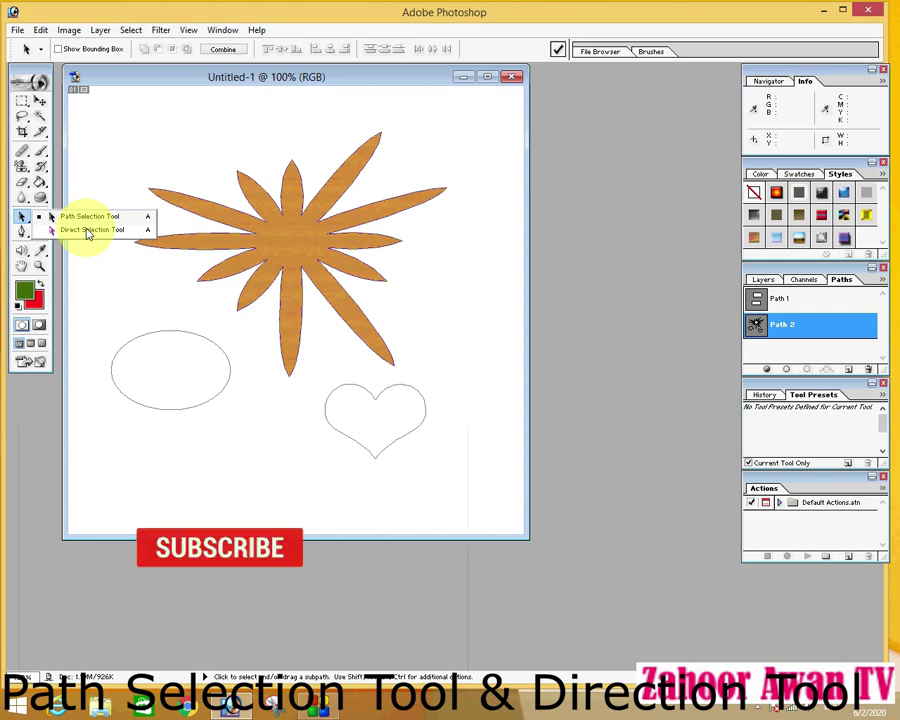
# Step: Show the Type tool options, then bring up the File menu to begin a new image
pyautogui.moveTo(88, 233); pyautogui.dragTo(108, 291)
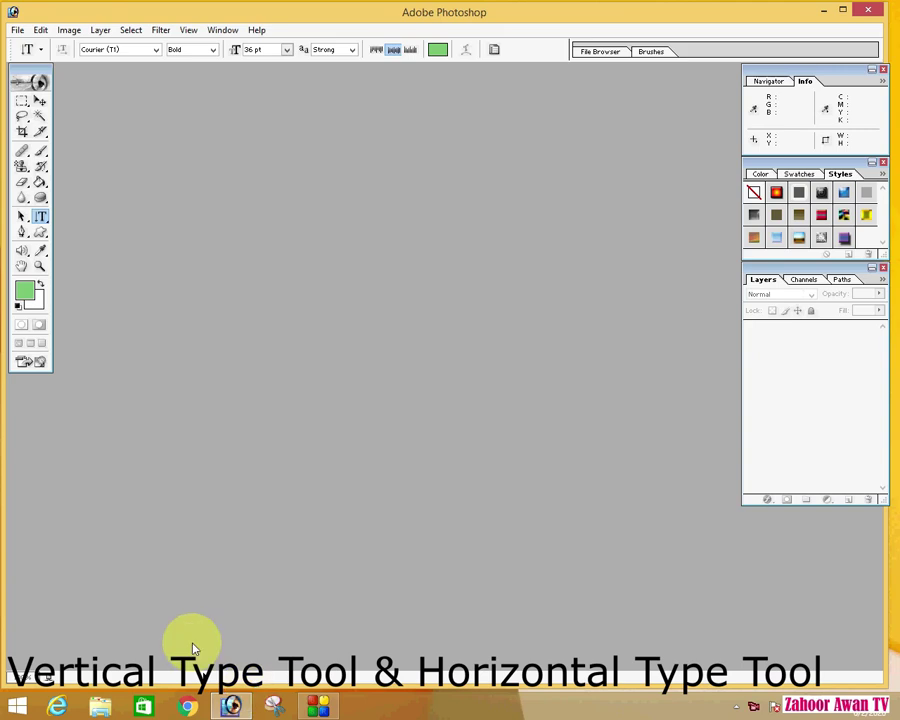
pyautogui.click(43, 217)
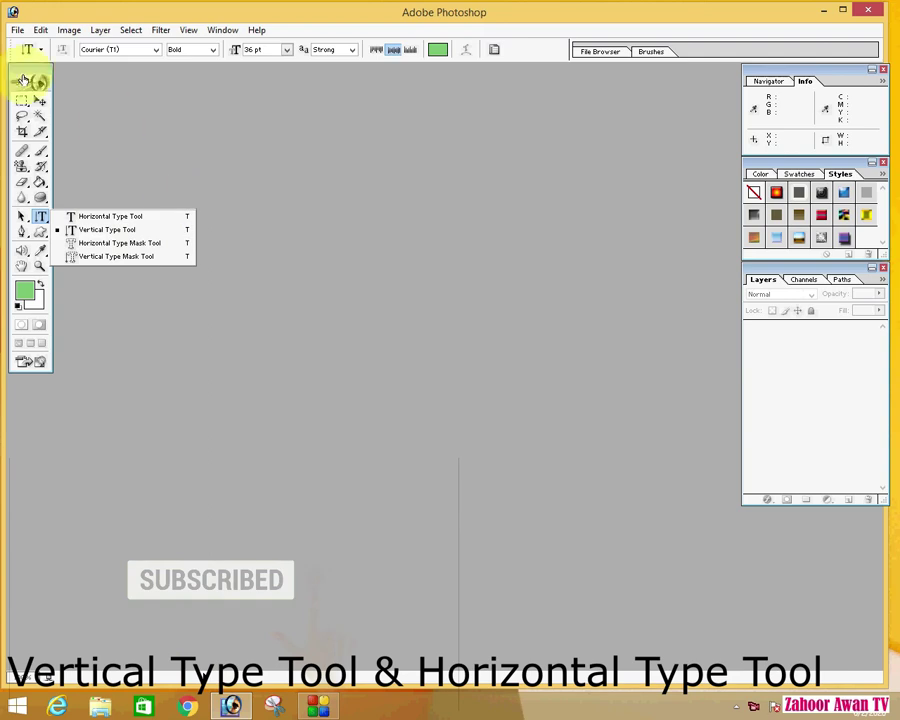
pyautogui.click(19, 31)
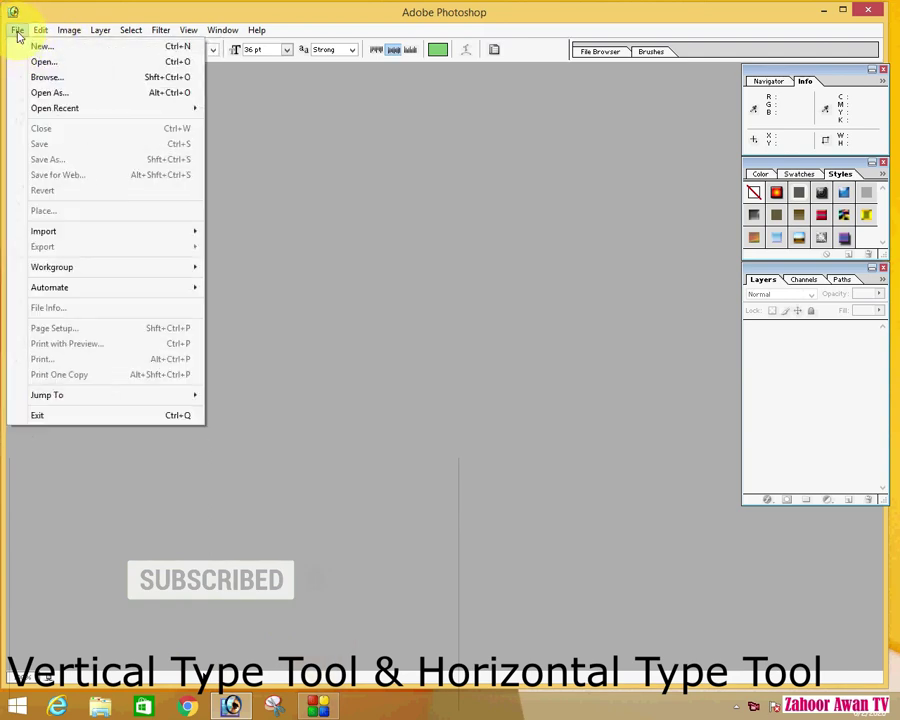
# Step: Create a new white 650×640 image and add the channel name as green bold text, moved fully into view
pyautogui.click(38, 46)
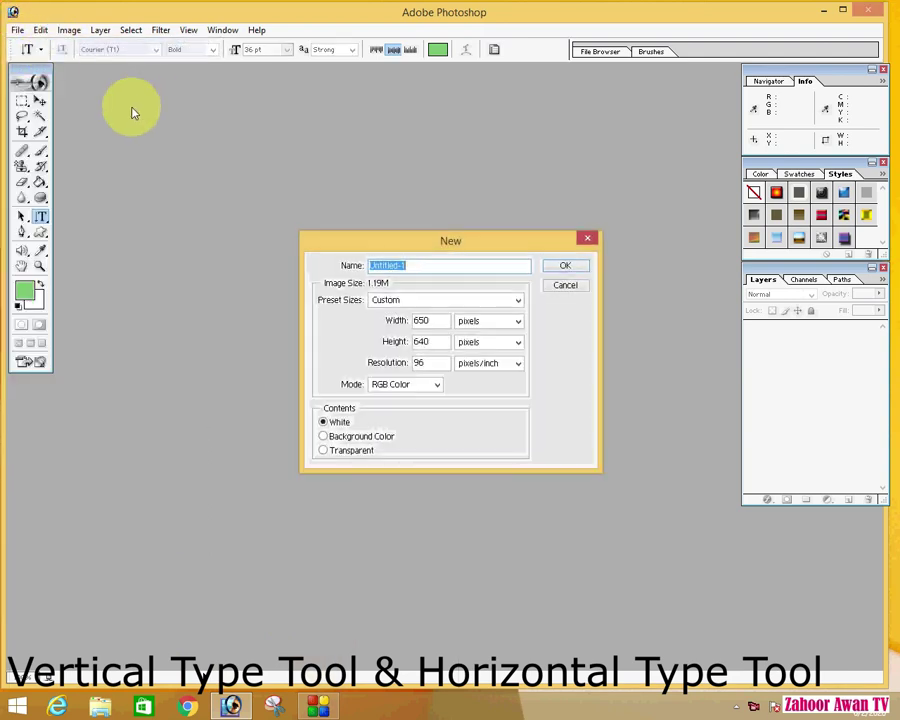
pyautogui.click(566, 264)
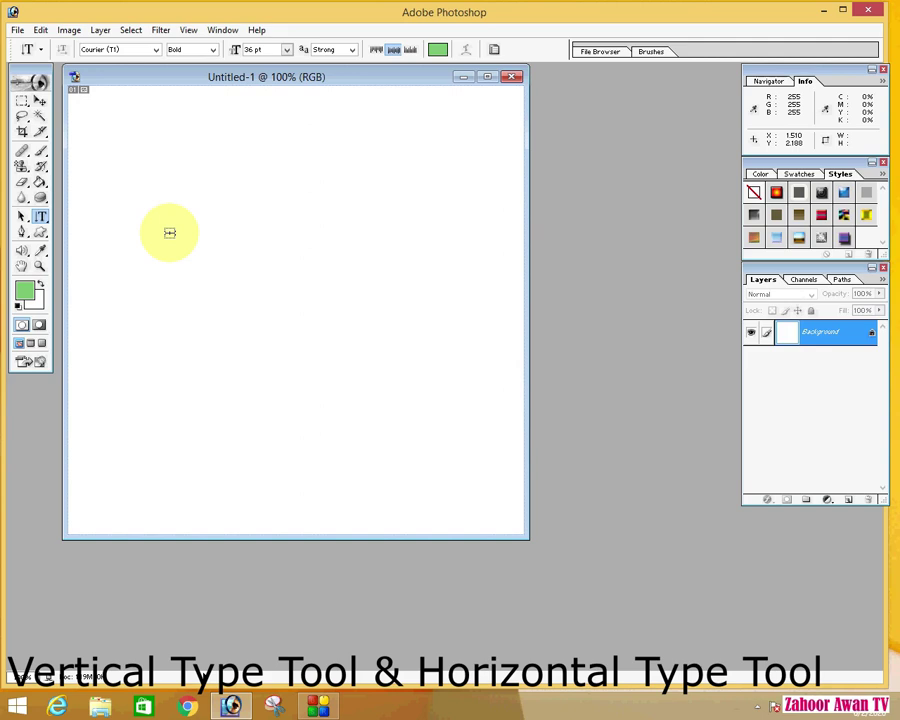
pyautogui.click(41, 217)
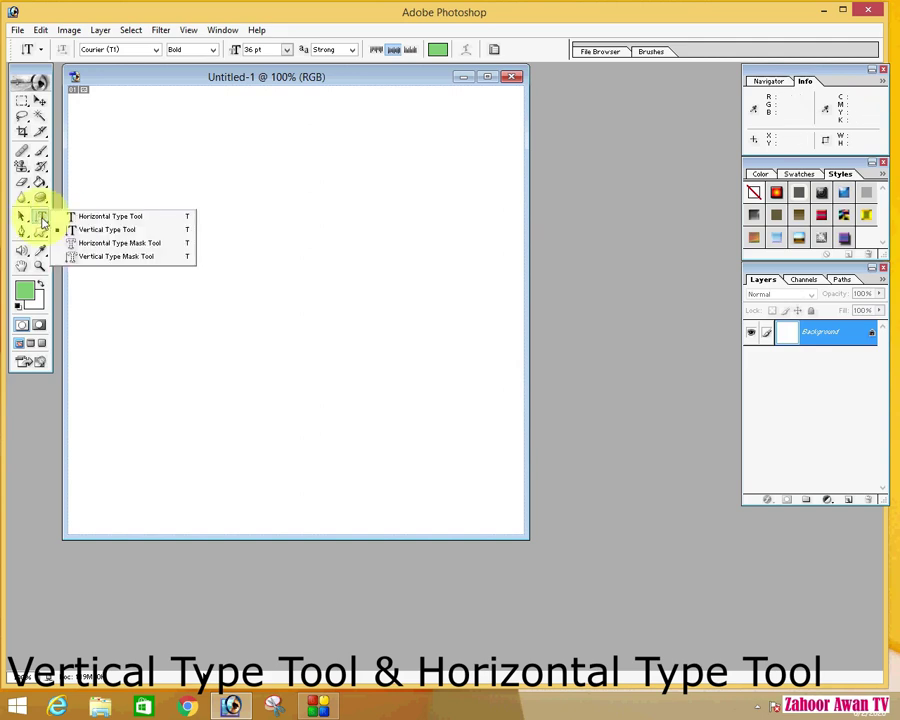
pyautogui.click(108, 218)
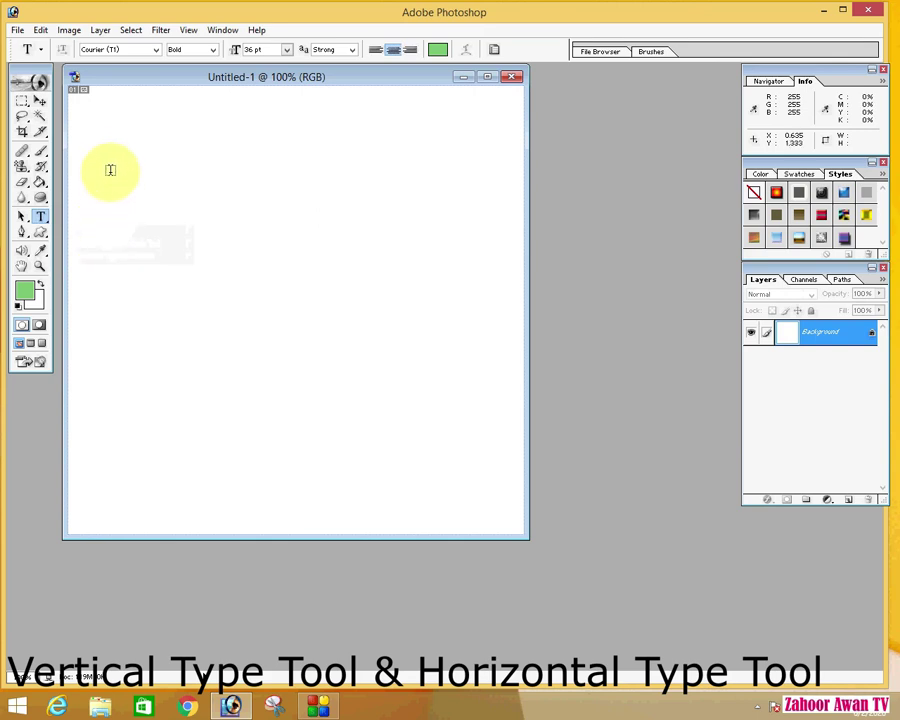
pyautogui.click(110, 163)
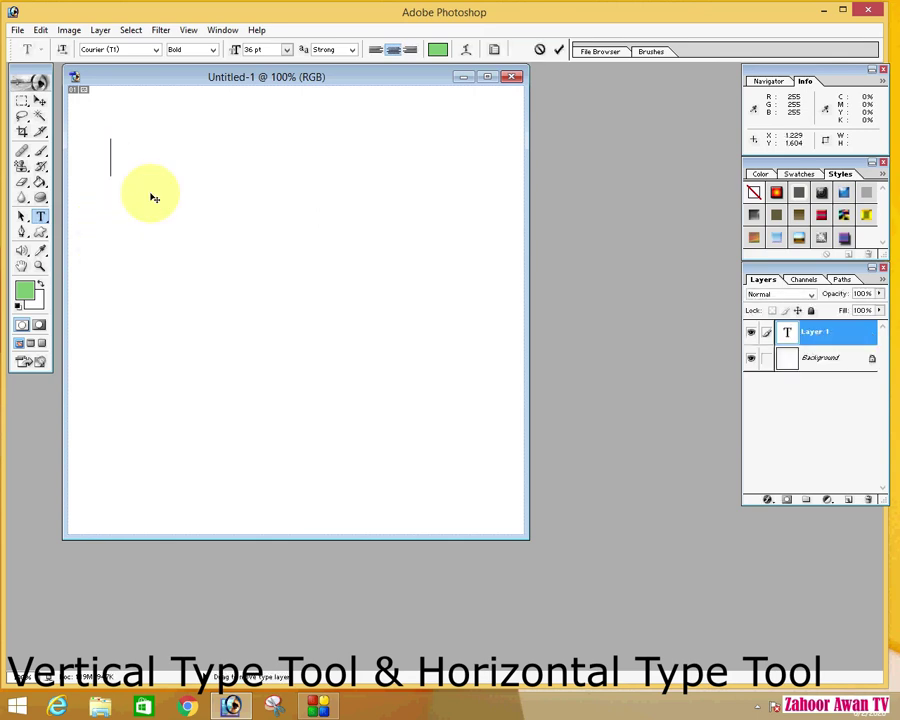
pyautogui.write('Za')
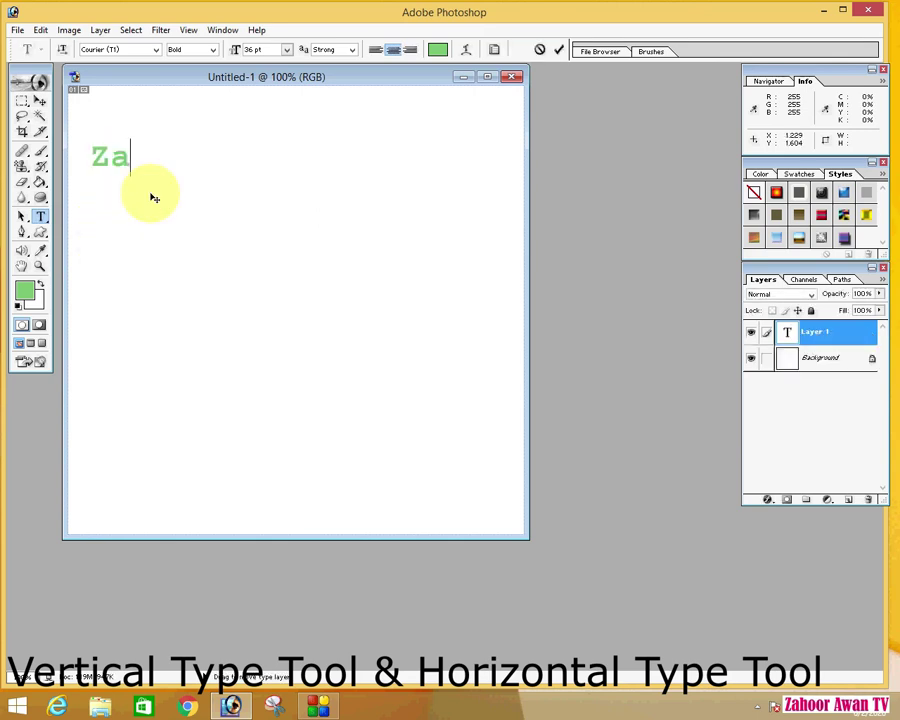
pyautogui.write('hoor')
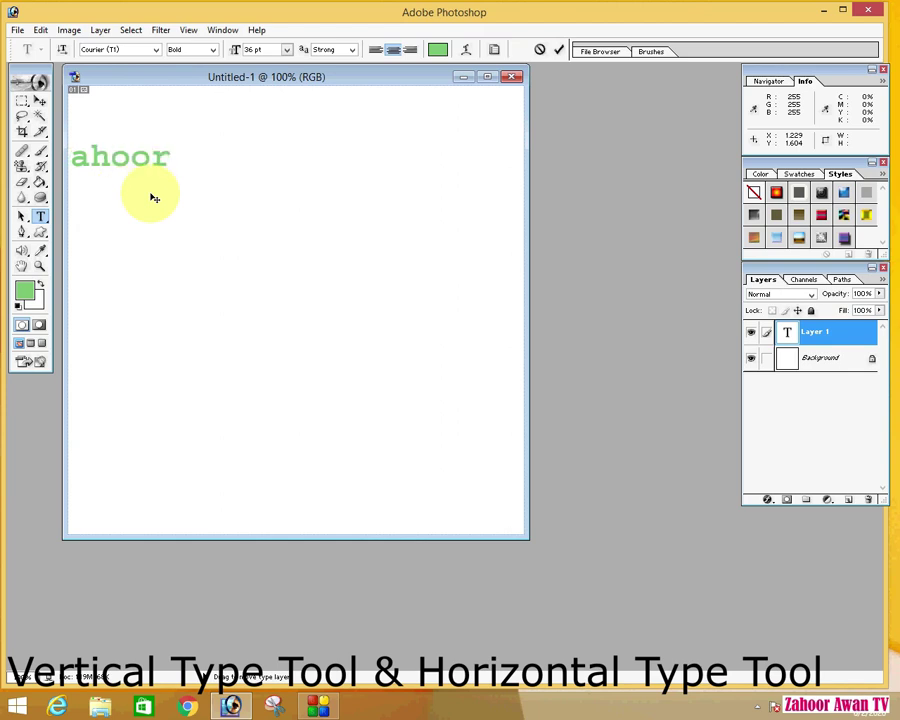
pyautogui.write(' Awan TV')
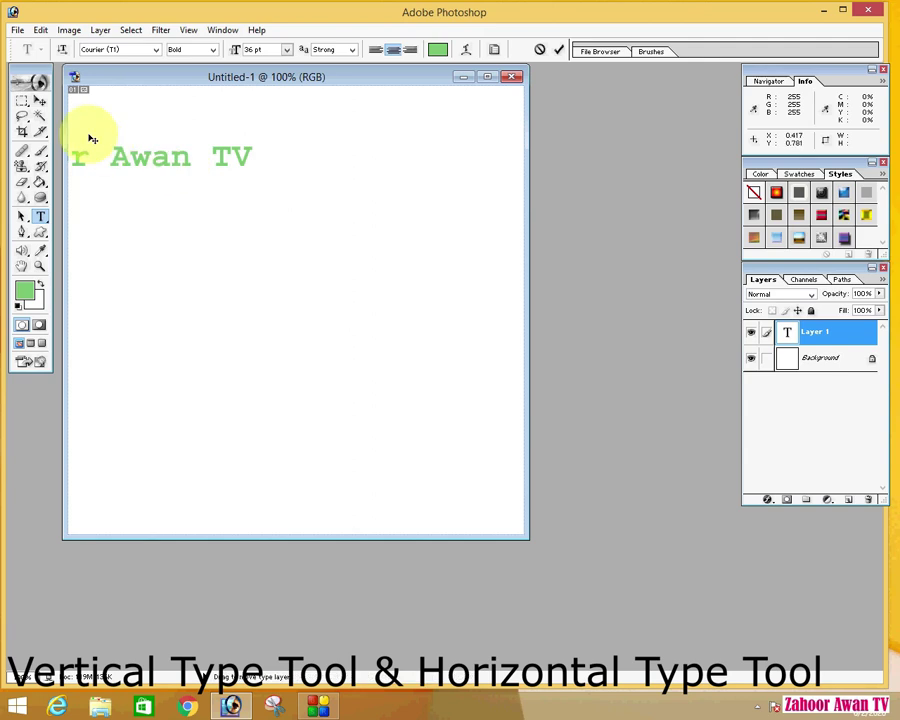
pyautogui.click(40, 100)
pyautogui.moveTo(142, 157); pyautogui.dragTo(308, 187)
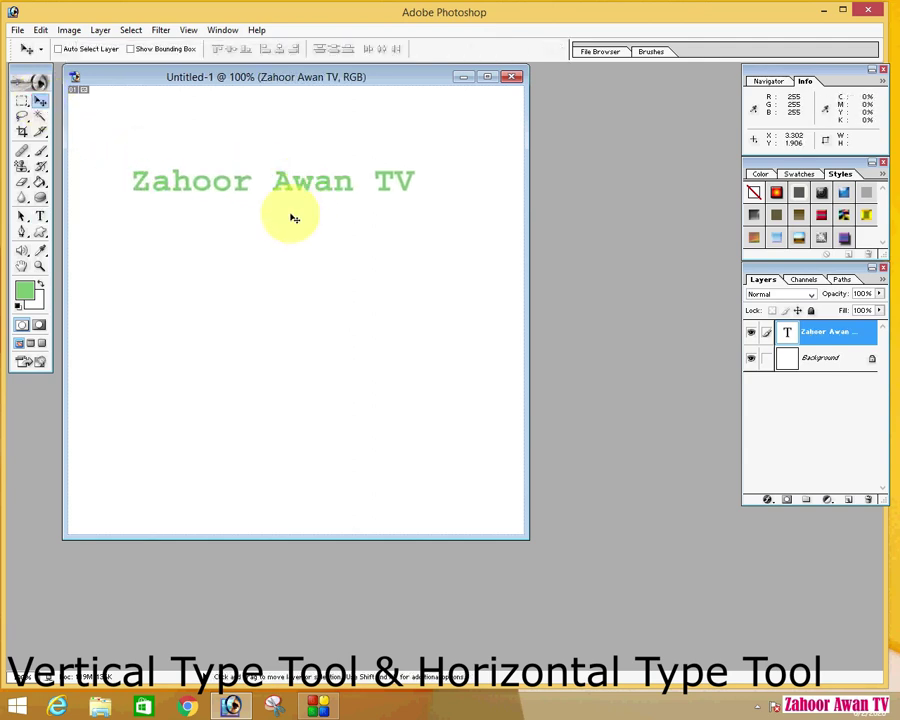
# Step: Move the channel-name text lower on the canvas and recolour it red
pyautogui.click(59, 49)
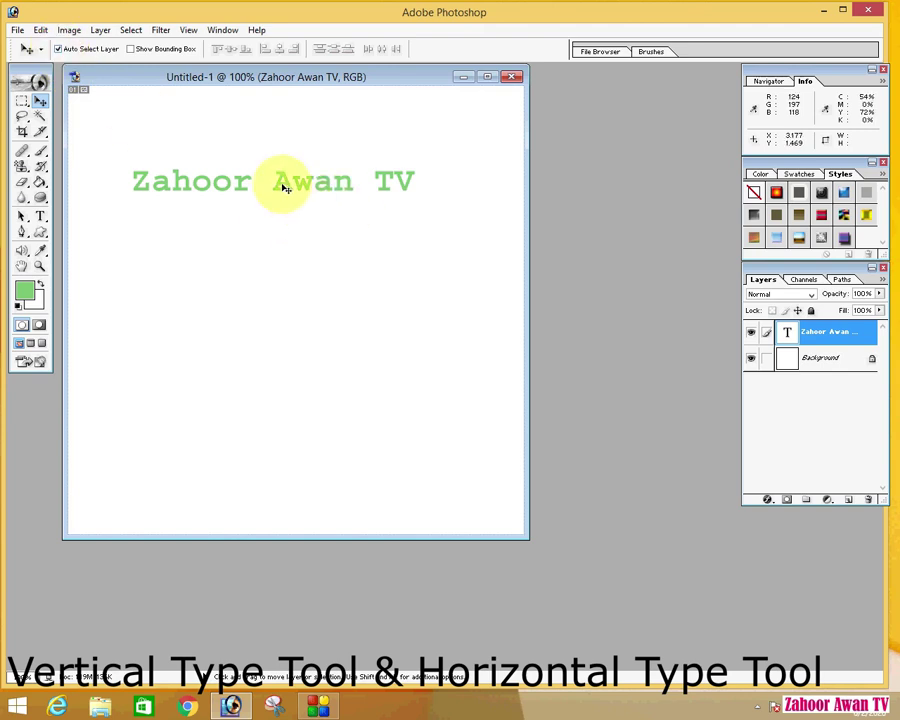
pyautogui.moveTo(284, 202); pyautogui.dragTo(292, 240)
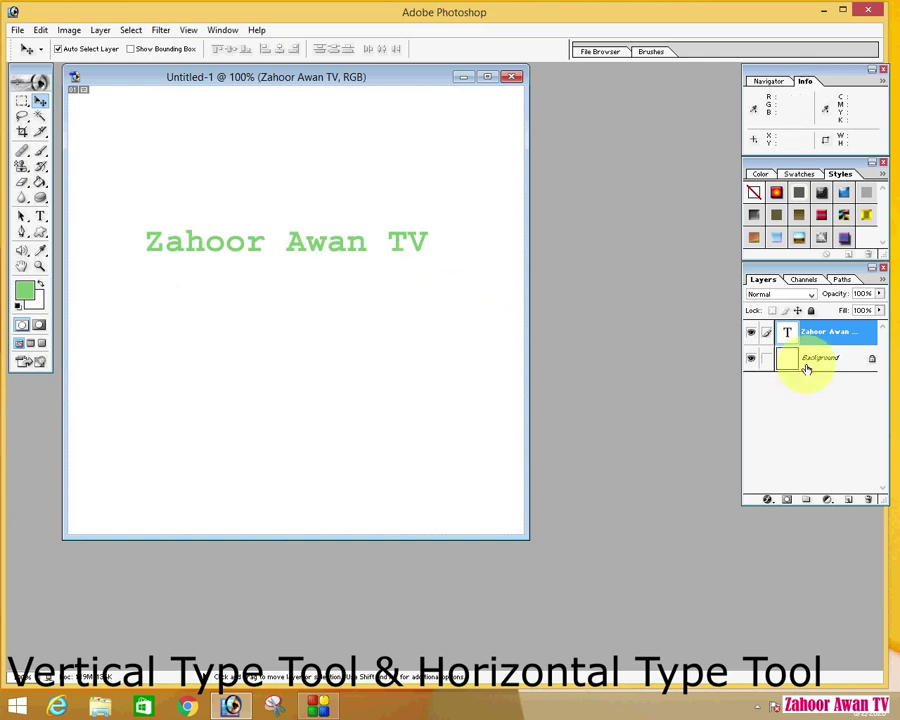
pyautogui.click(41, 216)
pyautogui.moveTo(146, 242); pyautogui.dragTo(455, 260)
pyautogui.click(437, 49)
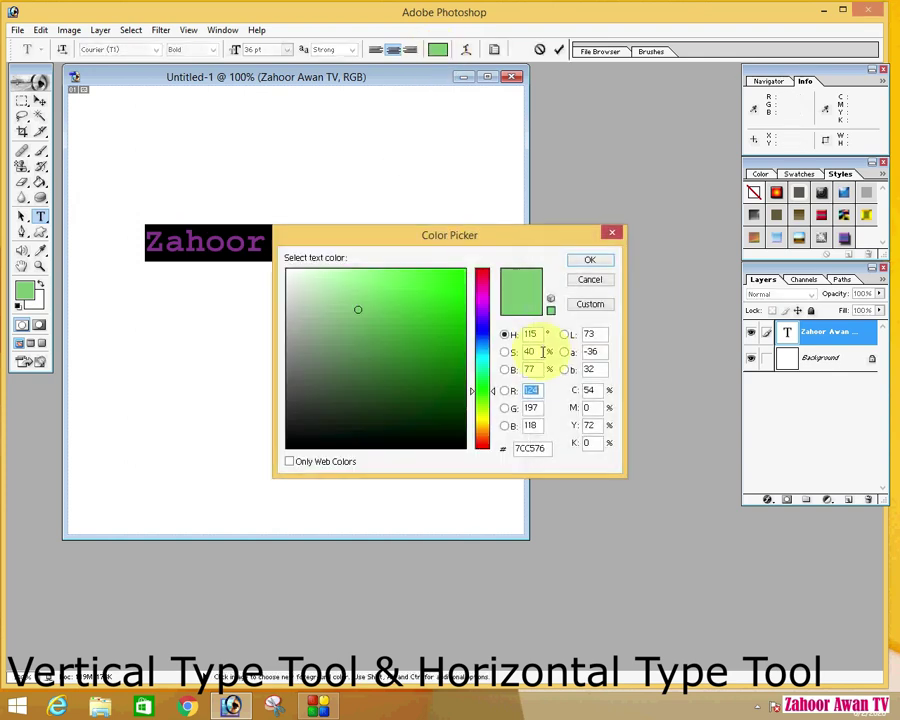
pyautogui.click(486, 277)
pyautogui.click(446, 278)
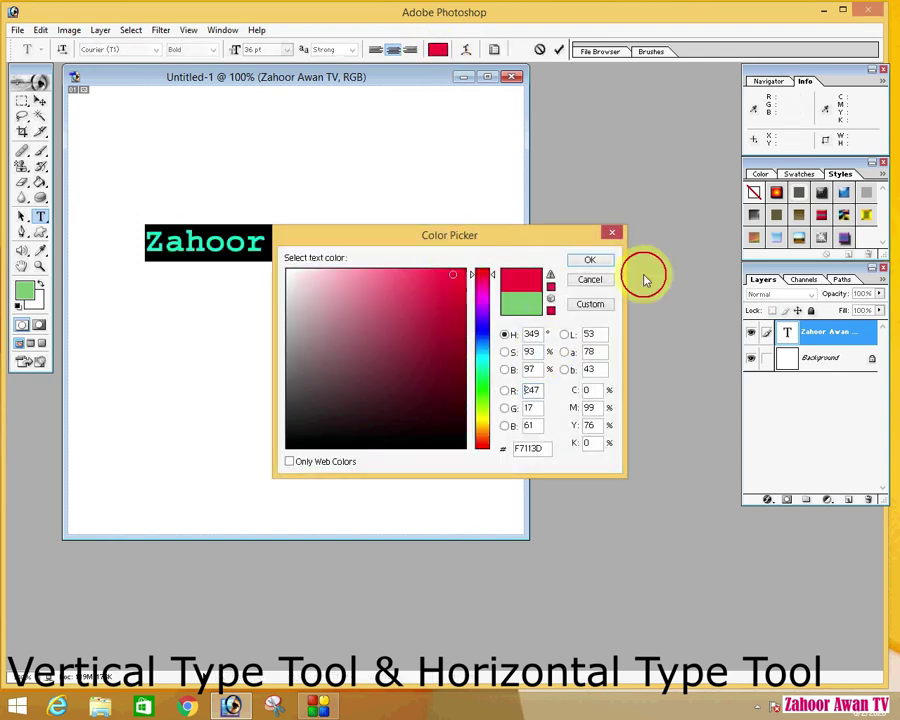
pyautogui.click(592, 262)
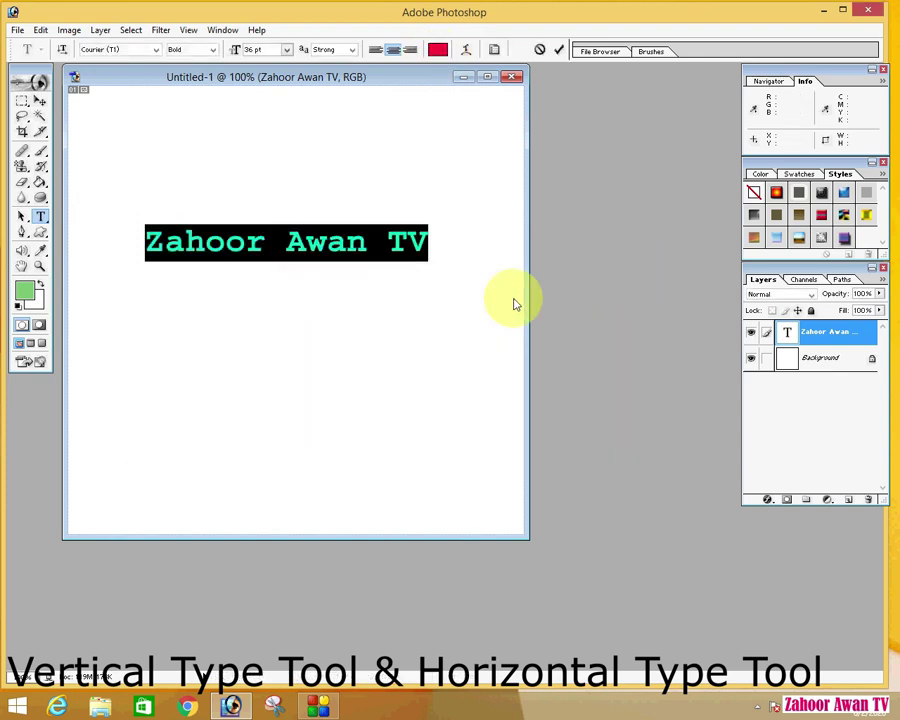
# Step: Set the channel-name text size to 24 pt
pyautogui.click(286, 55)
pyautogui.click(275, 176)
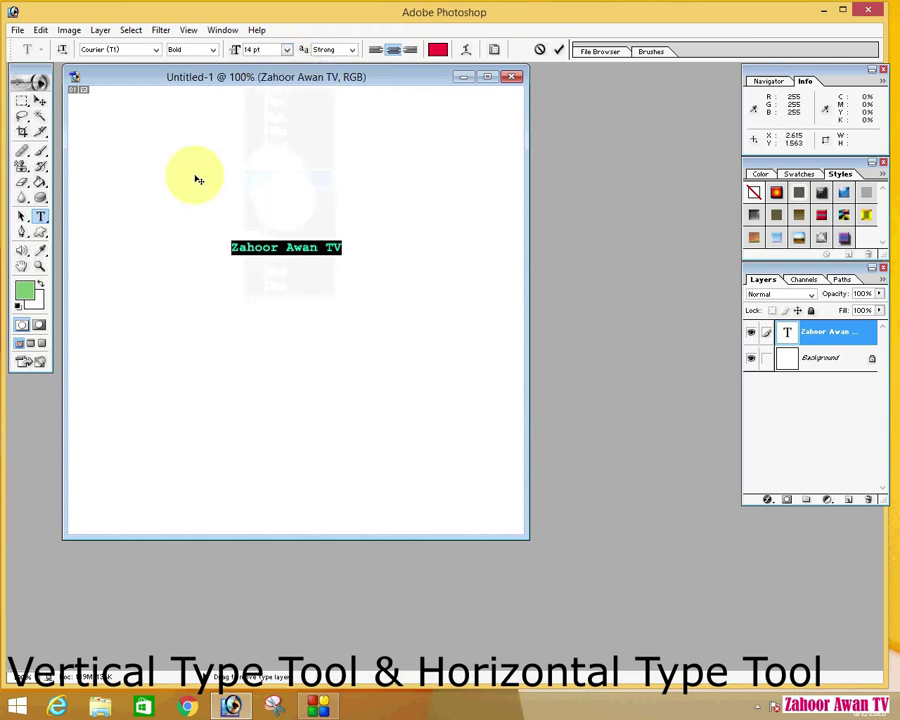
pyautogui.click(286, 49)
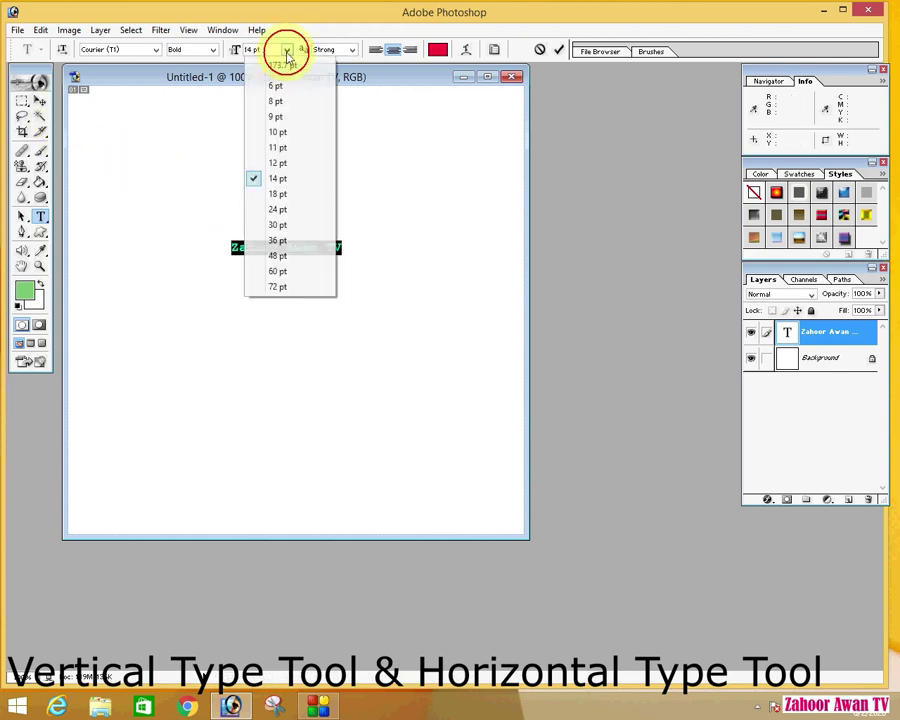
pyautogui.click(279, 271)
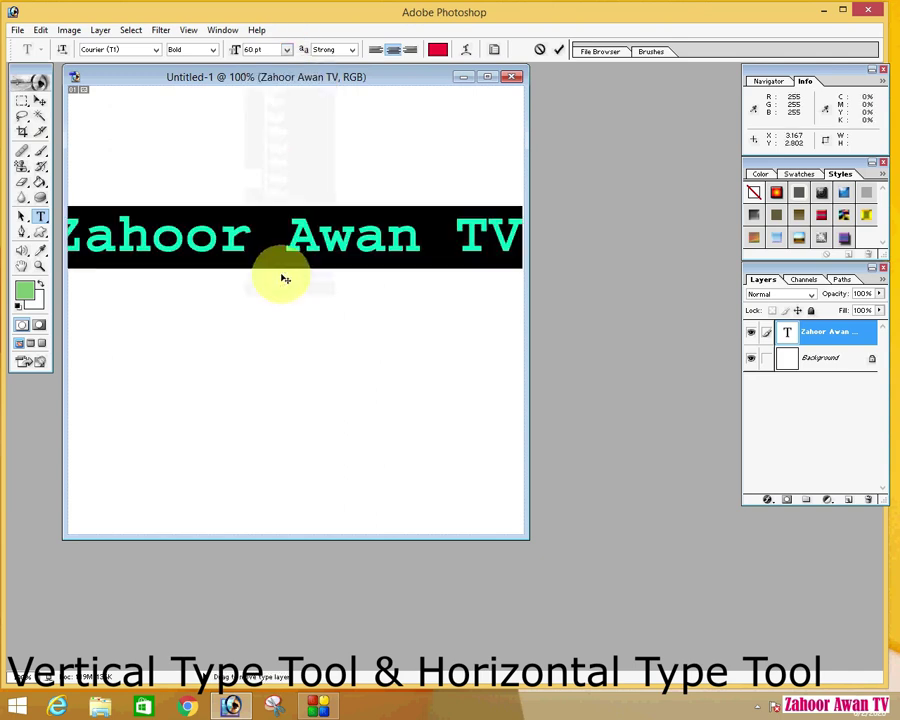
pyautogui.click(286, 50)
pyautogui.click(277, 209)
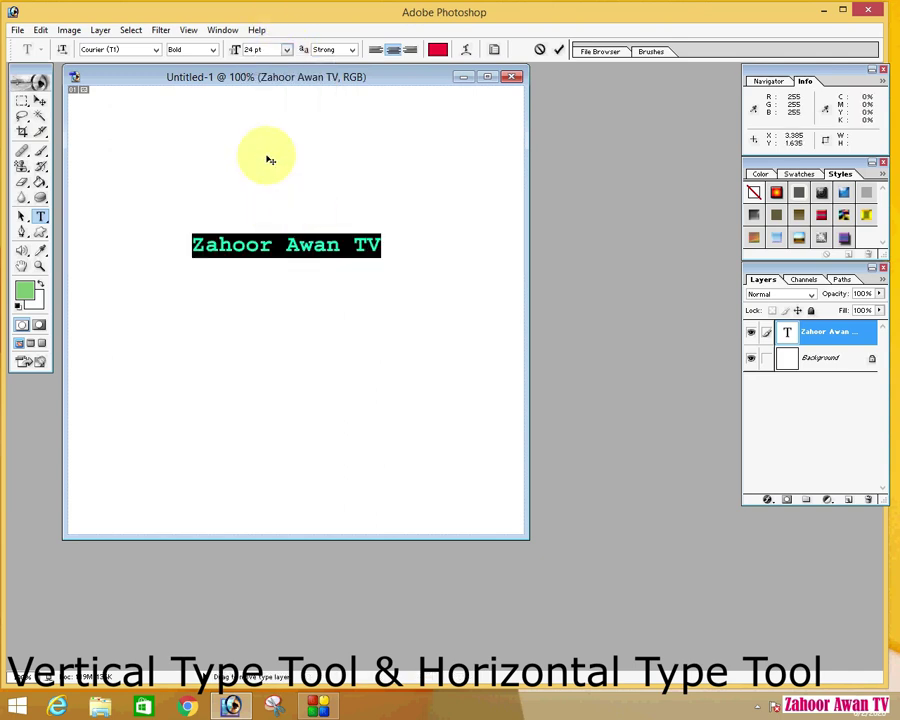
# Step: Move the red horizontal text further down the canvas
pyautogui.click(331, 245)
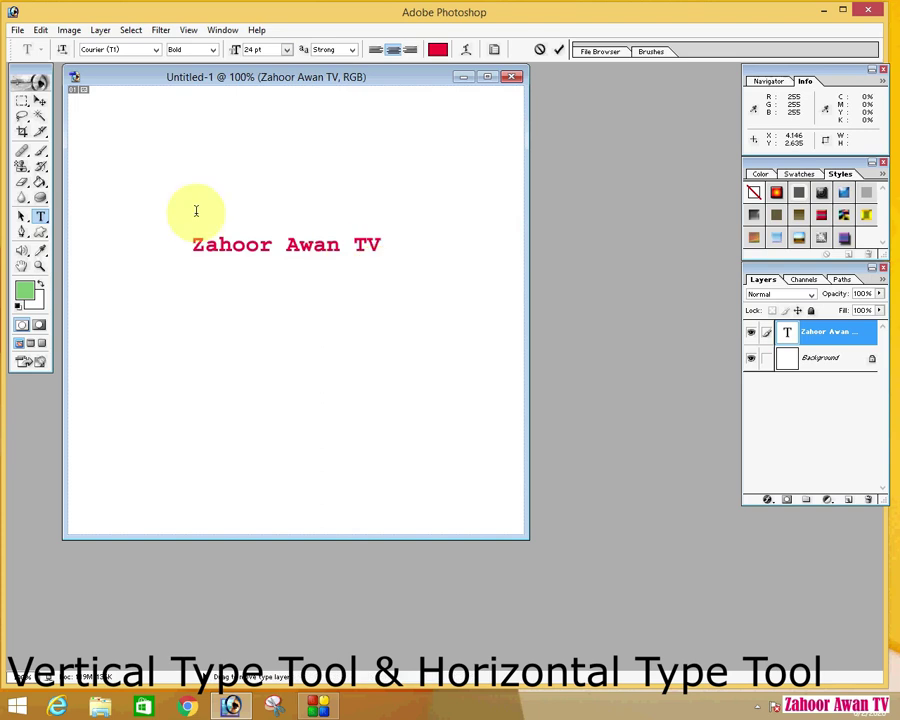
pyautogui.click(40, 98)
pyautogui.moveTo(261, 245); pyautogui.dragTo(262, 287)
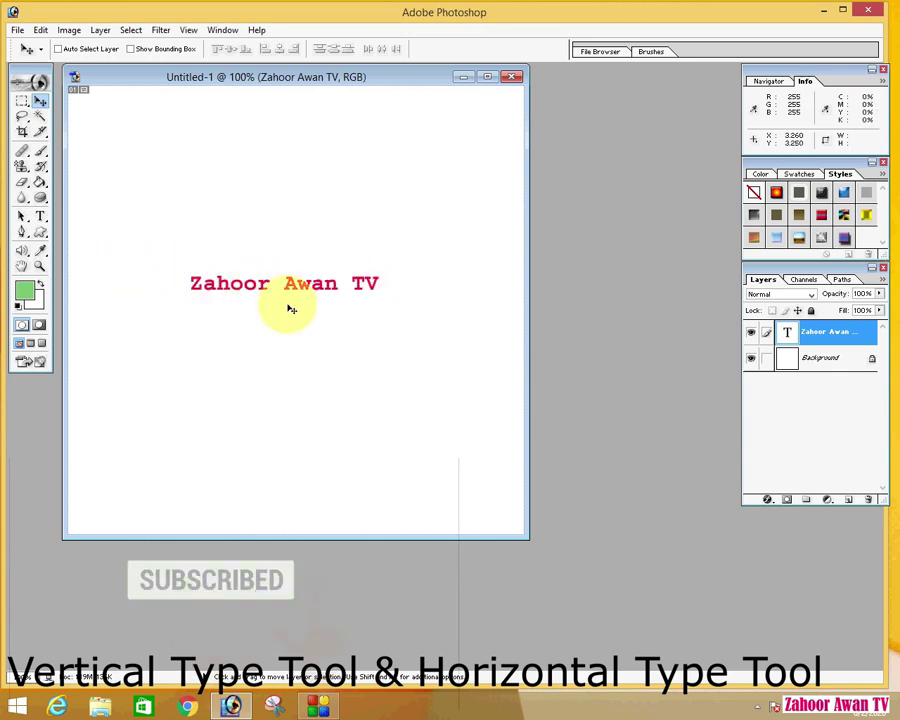
# Step: Add the channel name in capitals as vertical text down the left side of the canvas
pyautogui.moveTo(40, 216); pyautogui.dragTo(93, 232)
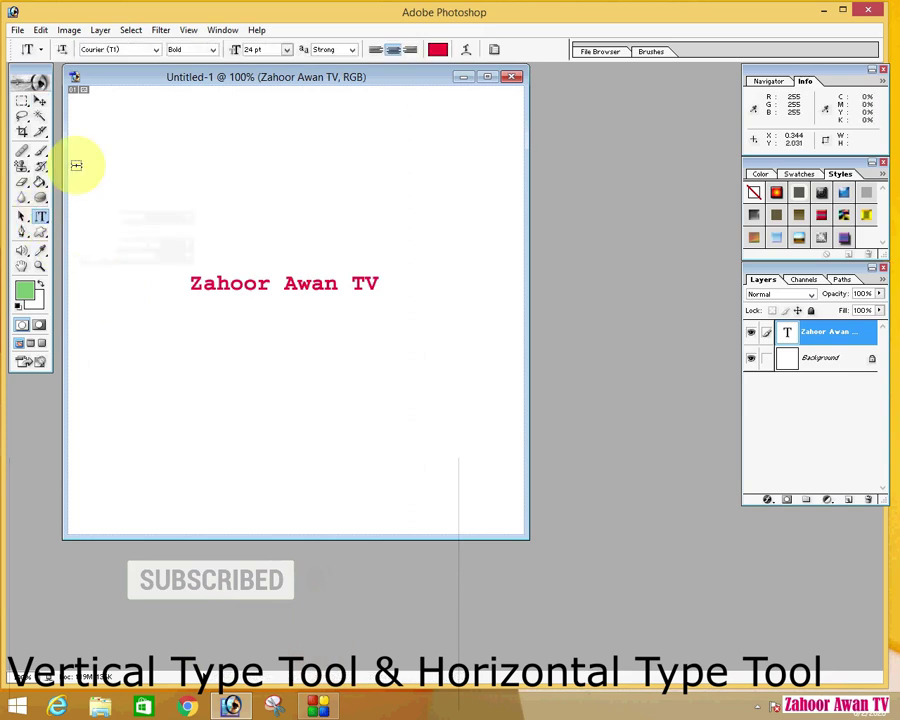
pyautogui.click(112, 125)
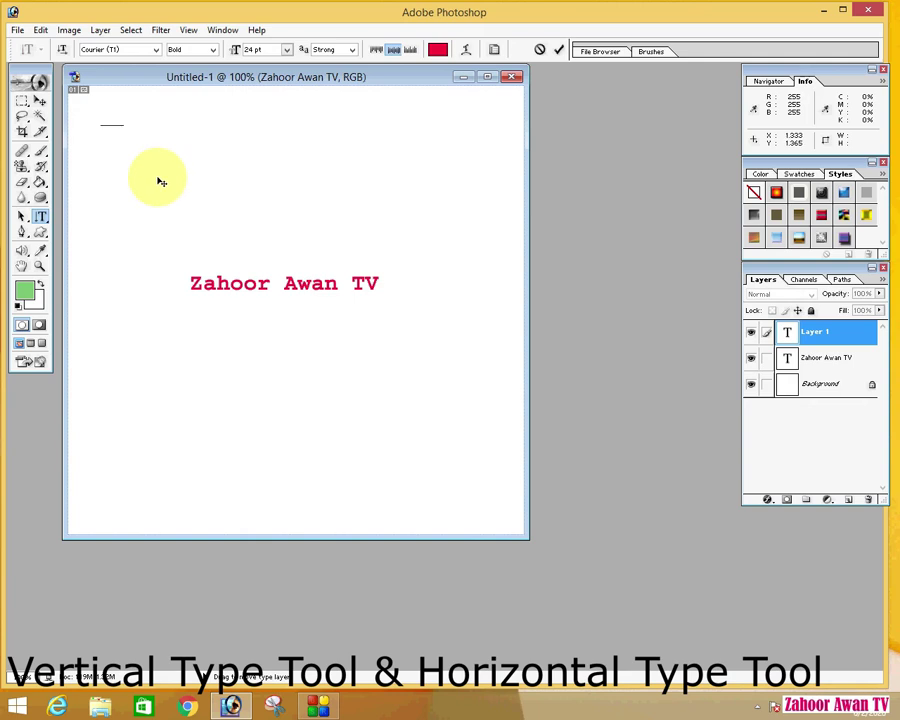
pyautogui.write('ZAH')
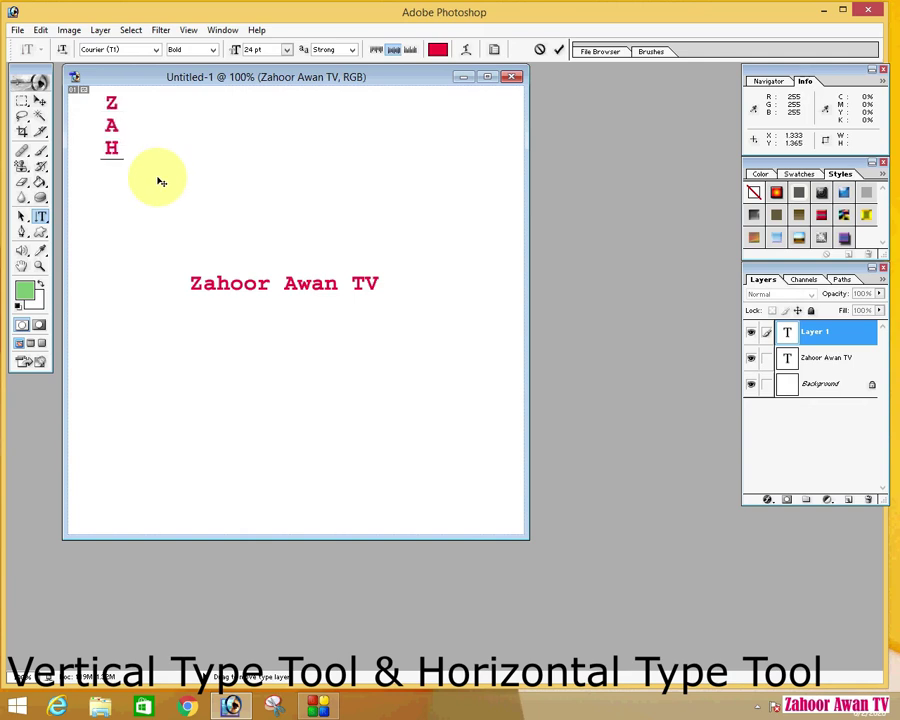
pyautogui.write('OOR AWAN TV')
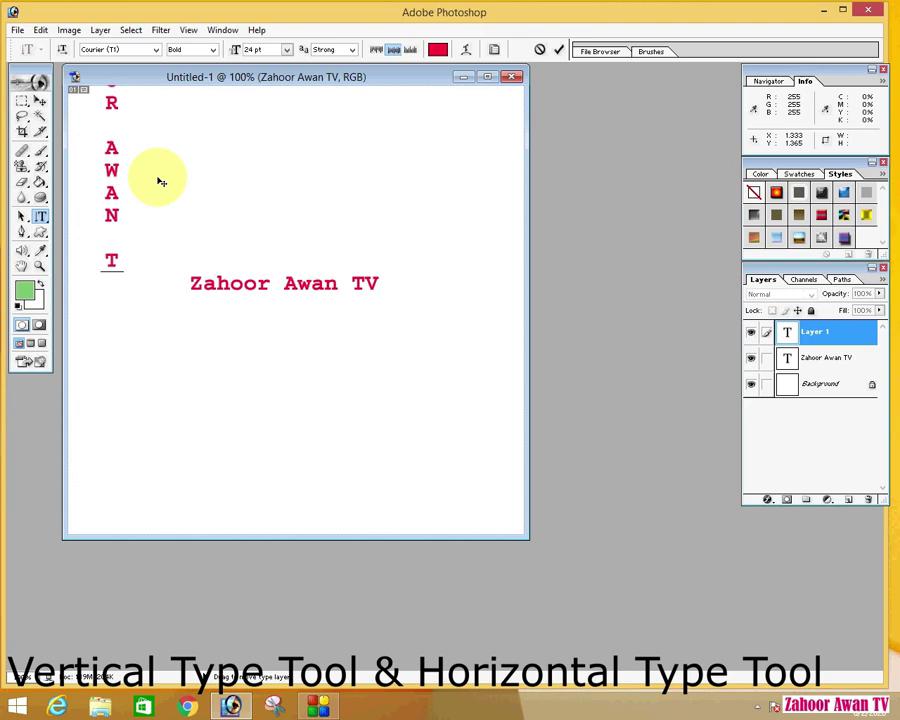
pyautogui.click(40, 101)
pyautogui.moveTo(118, 147); pyautogui.dragTo(118, 301)
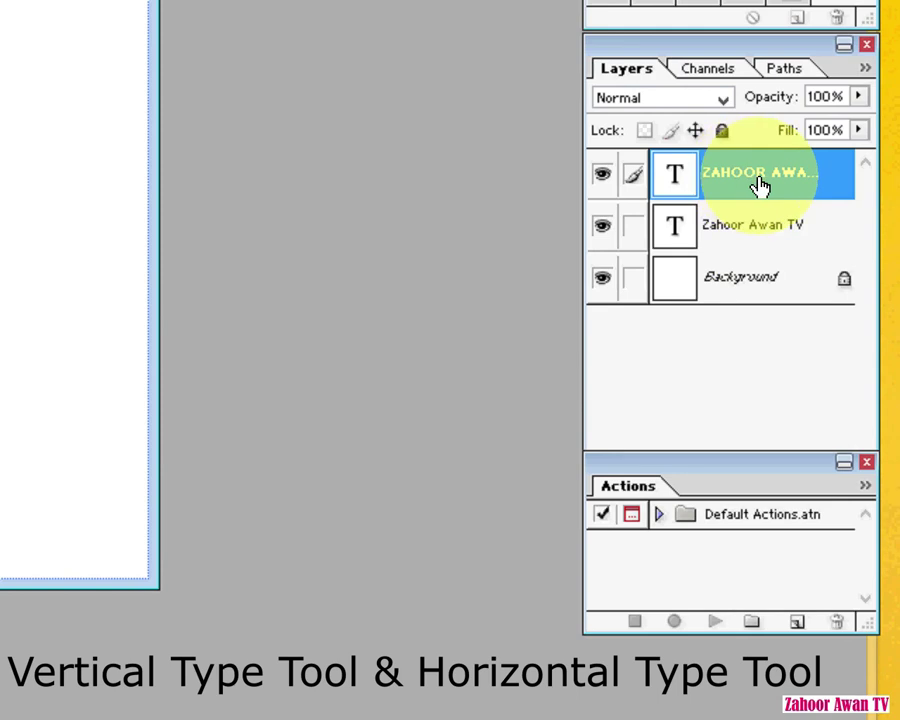
pyautogui.click(790, 226)
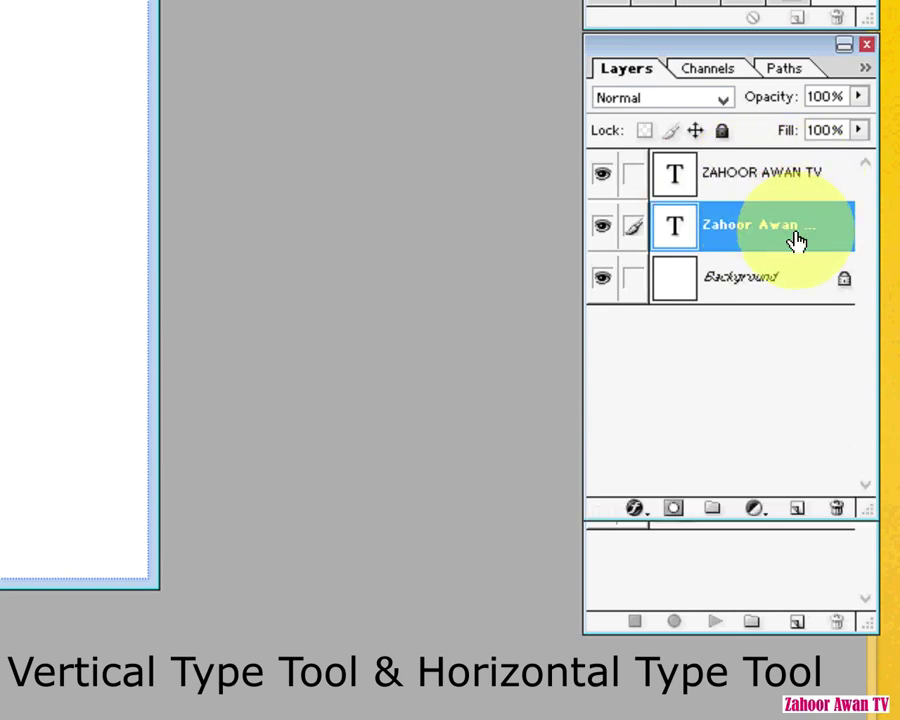
pyautogui.click(786, 180)
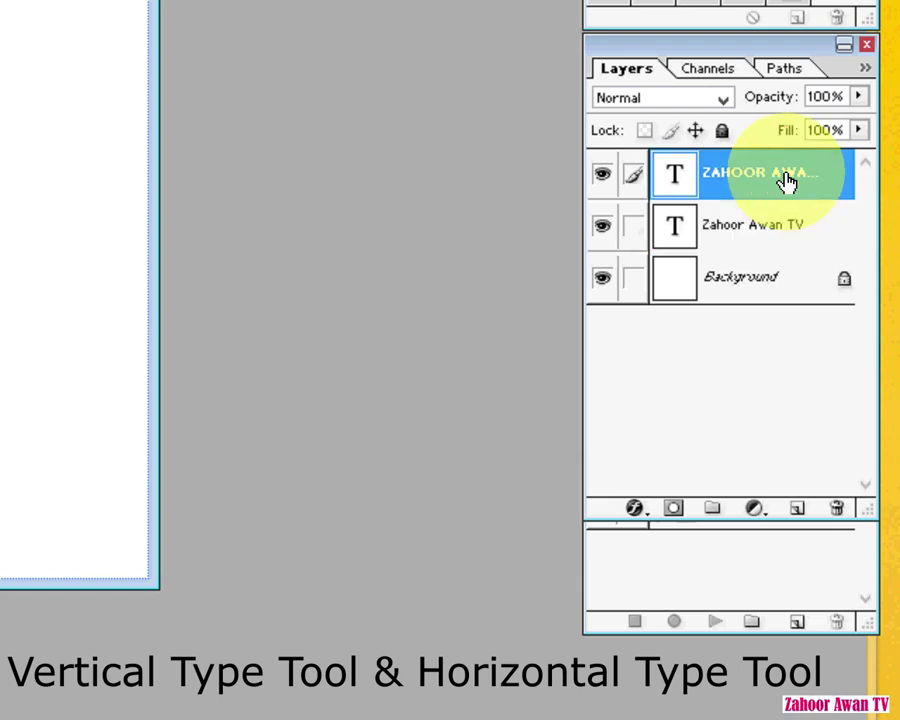
pyautogui.doubleClick(787, 176)
pyautogui.doubleClick(740, 175)
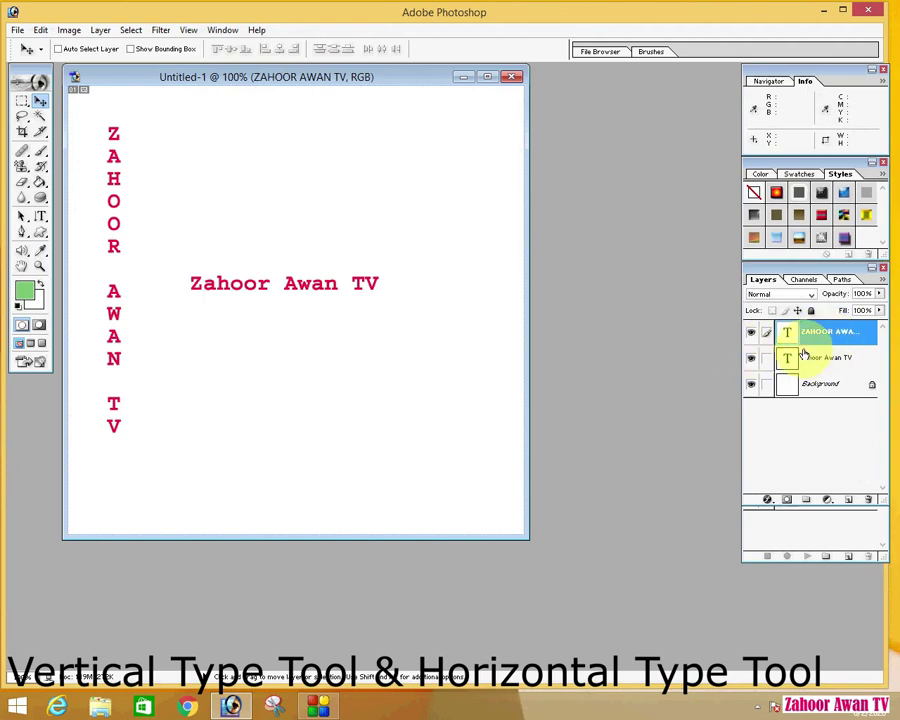
pyautogui.click(752, 334)
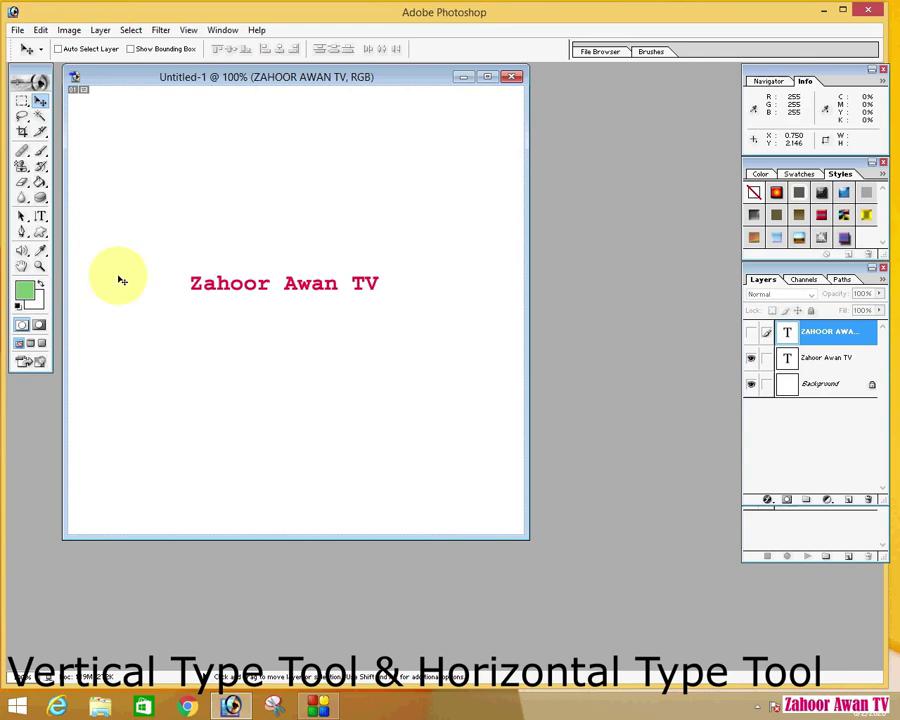
pyautogui.click(753, 334)
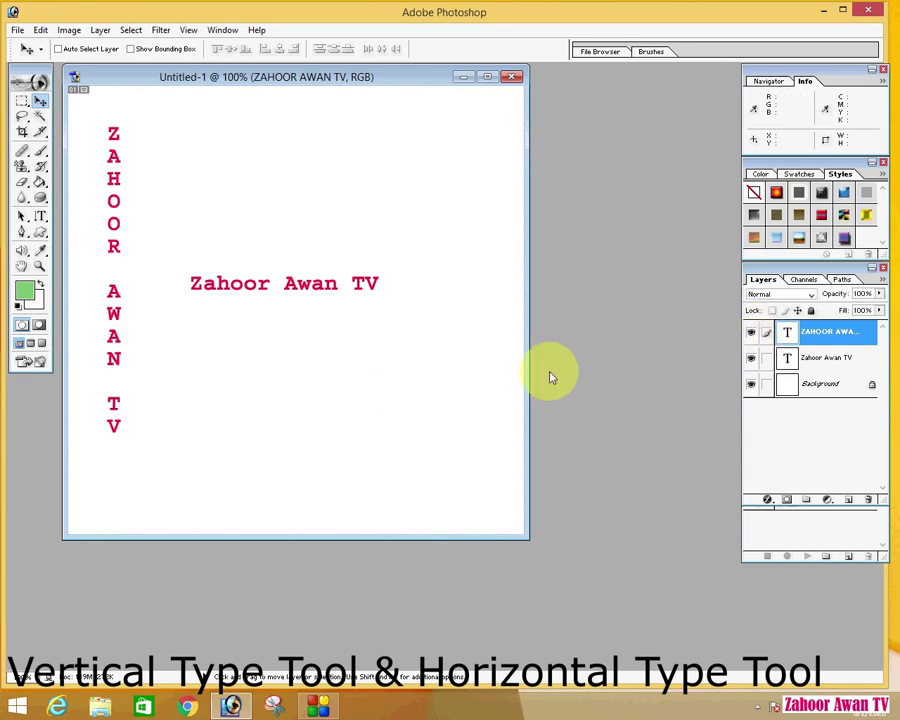
pyautogui.click(818, 357)
pyautogui.click(752, 359)
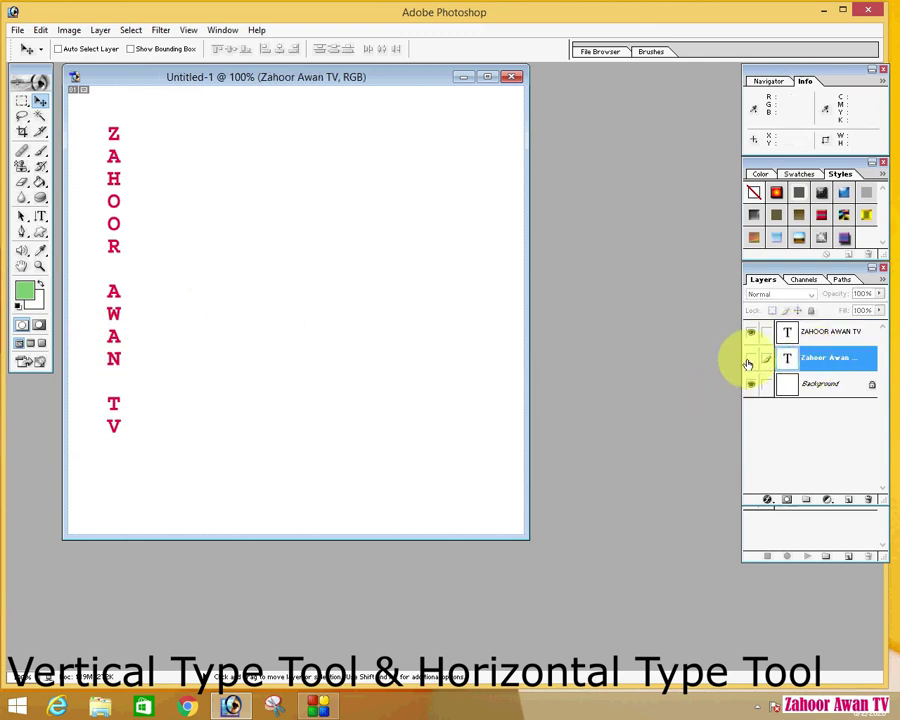
pyautogui.click(751, 359)
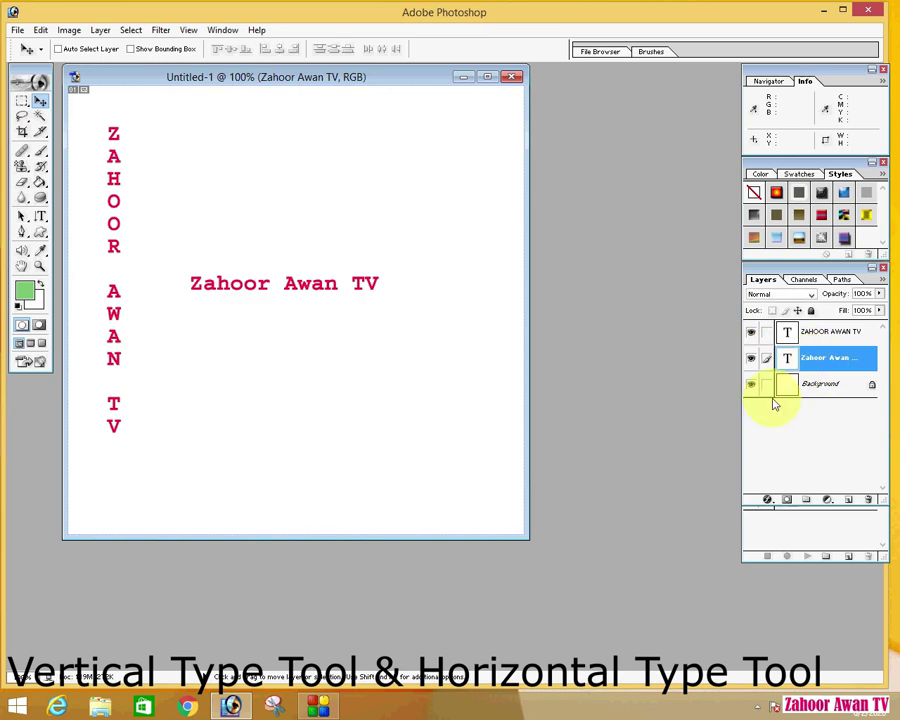
# Step: Unlock the Background as Layer 0, check both text layers' visibility, and select the horizontal text layer
pyautogui.doubleClick(874, 388)
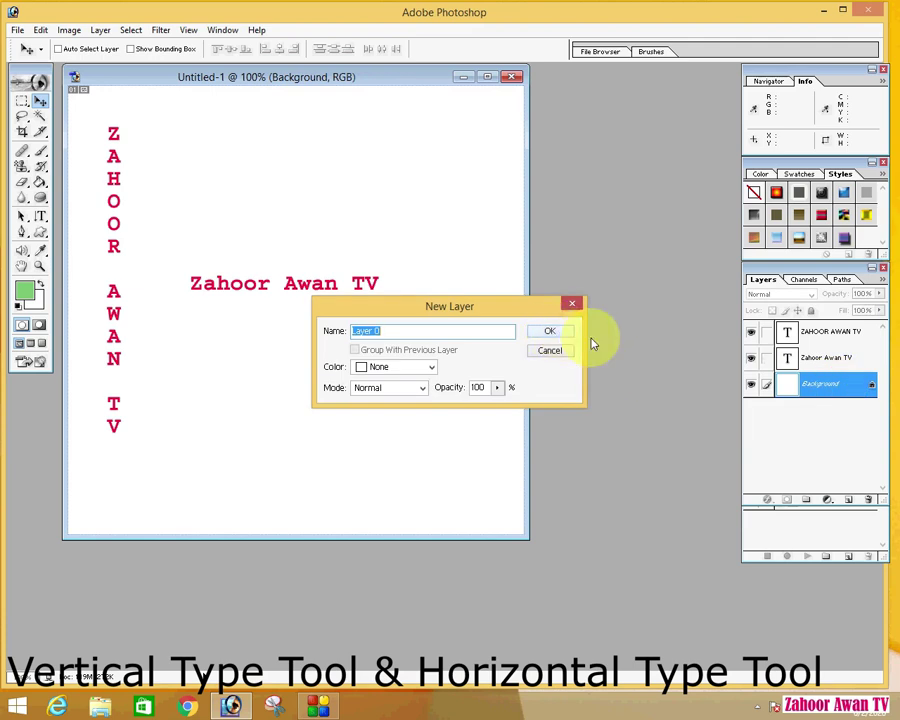
pyautogui.click(560, 337)
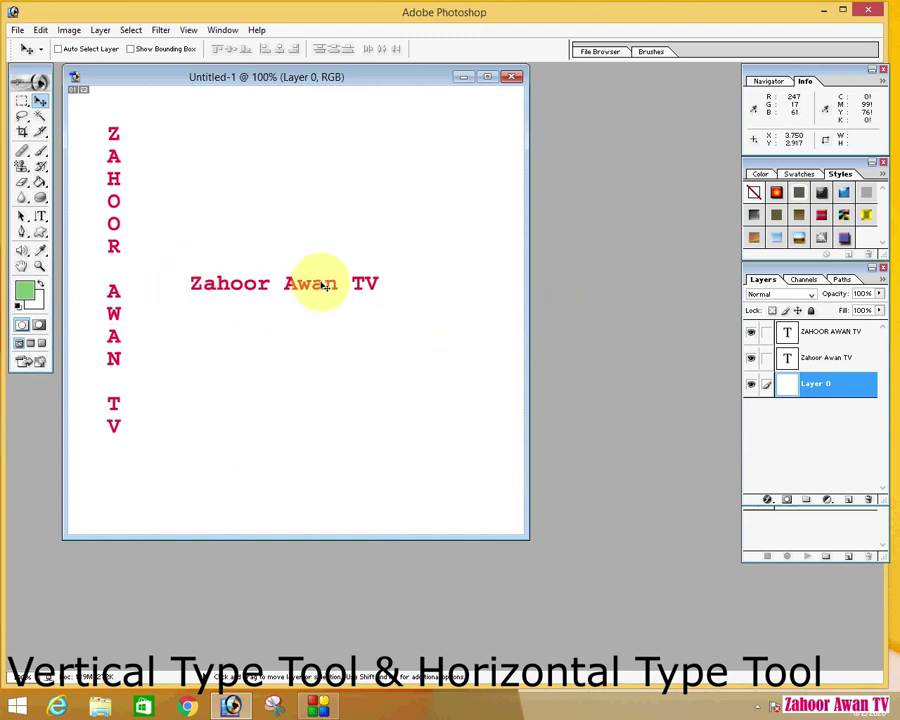
pyautogui.click(751, 331)
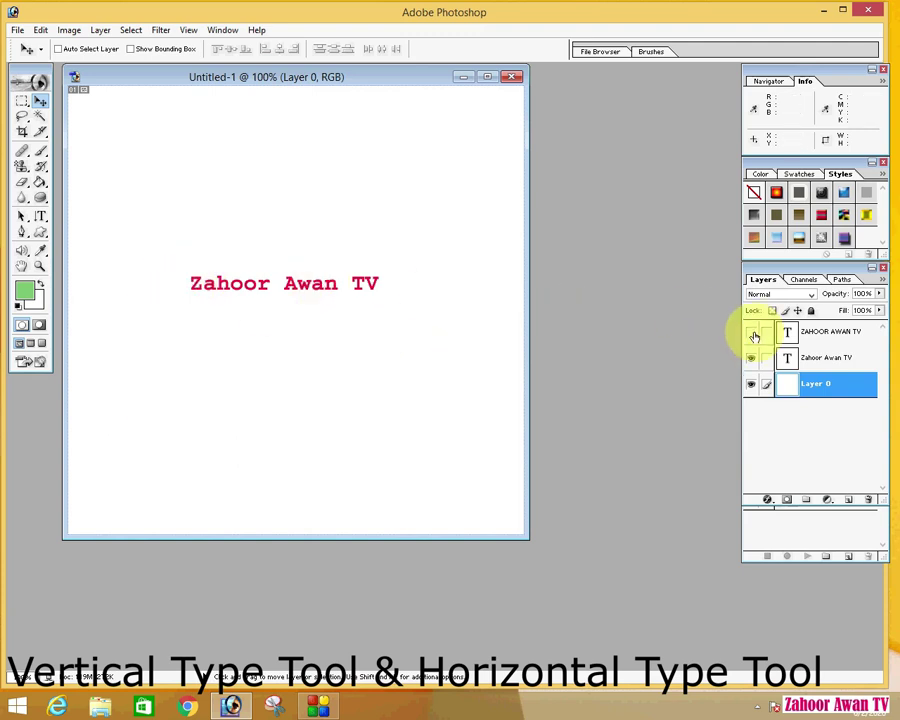
pyautogui.click(752, 333)
pyautogui.click(750, 356)
pyautogui.click(750, 356)
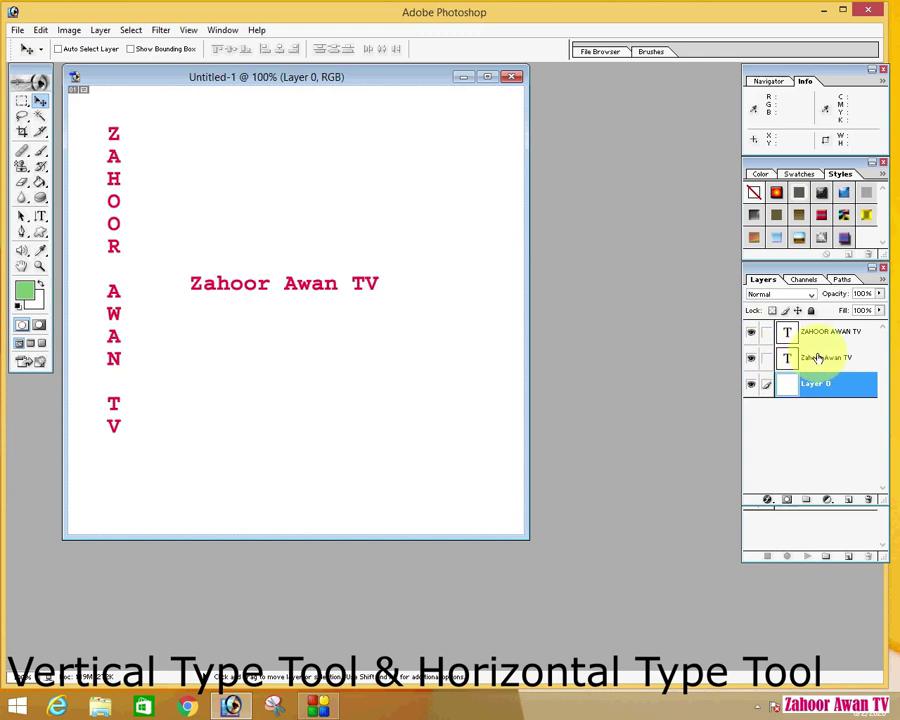
pyautogui.click(818, 358)
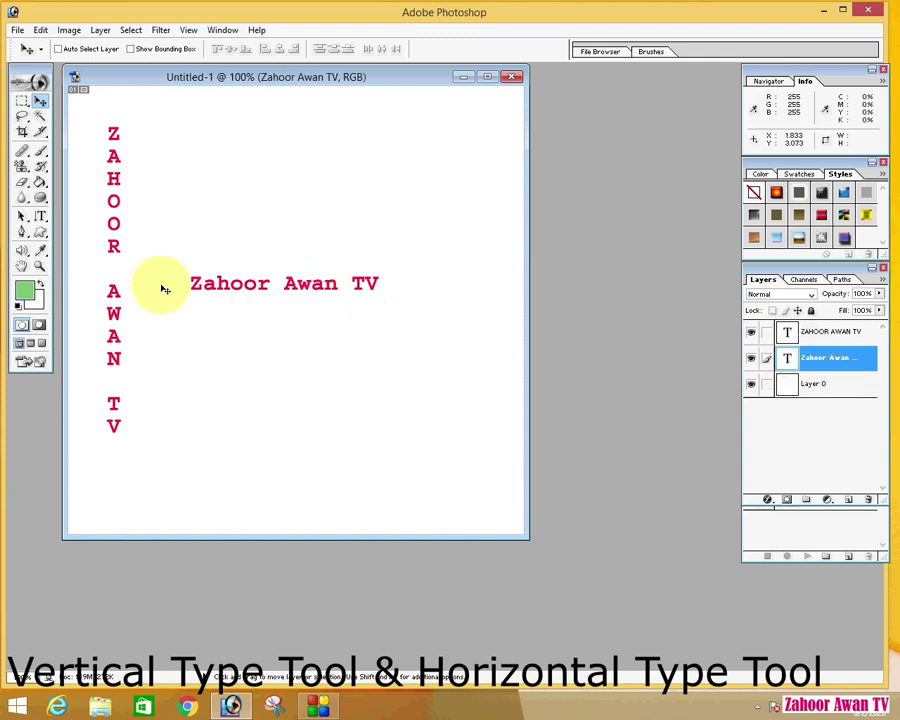
pyautogui.click(41, 217)
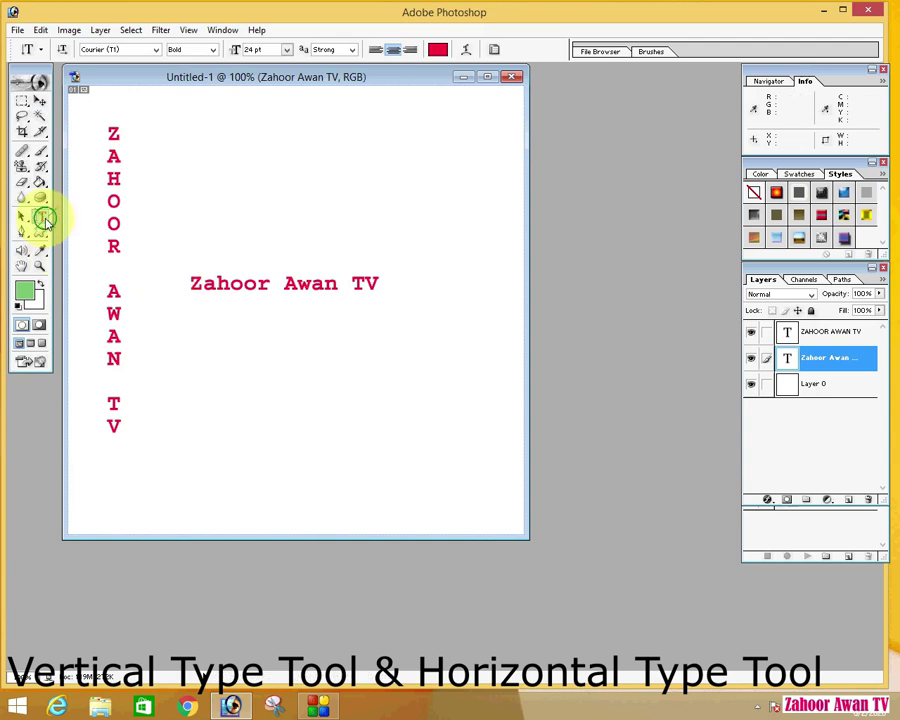
# Step: Resize the horizontal channel-name text to 30 pt
pyautogui.click(45, 220)
pyautogui.click(100, 214)
pyautogui.moveTo(184, 283); pyautogui.dragTo(420, 285)
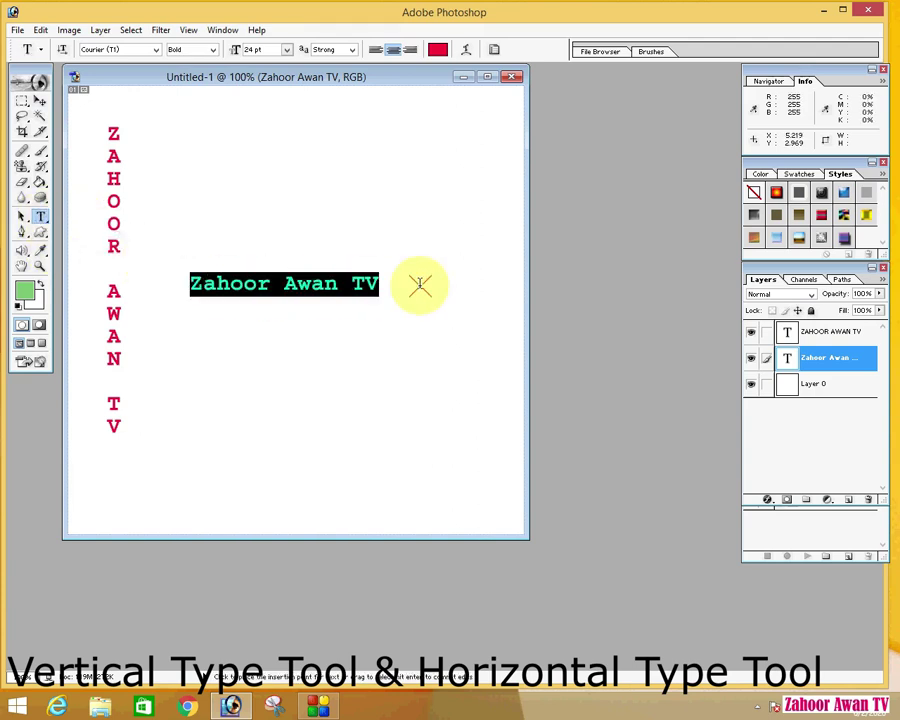
pyautogui.click(287, 49)
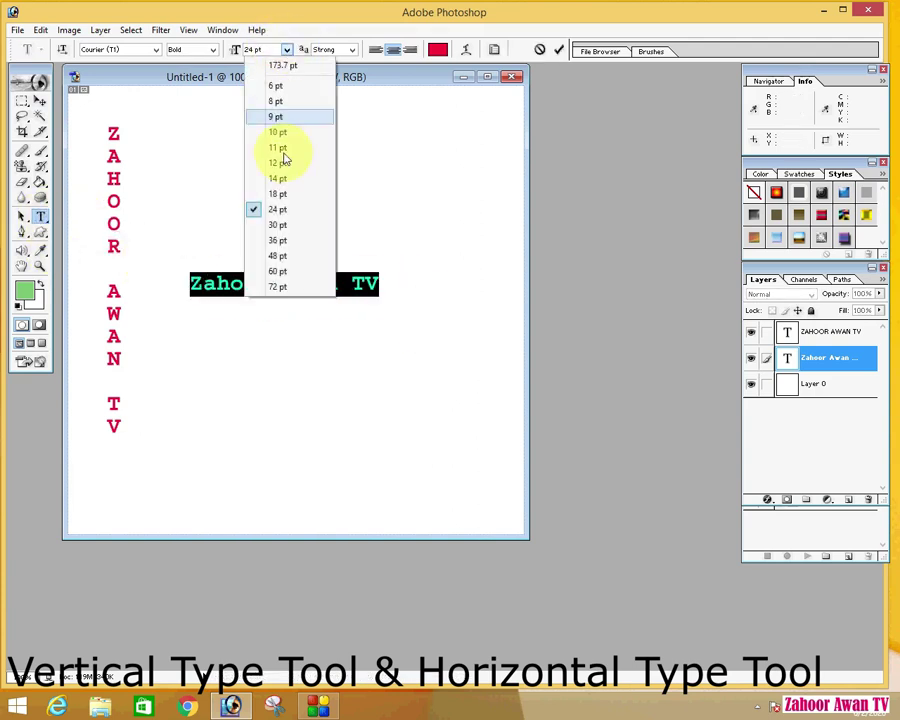
pyautogui.click(282, 224)
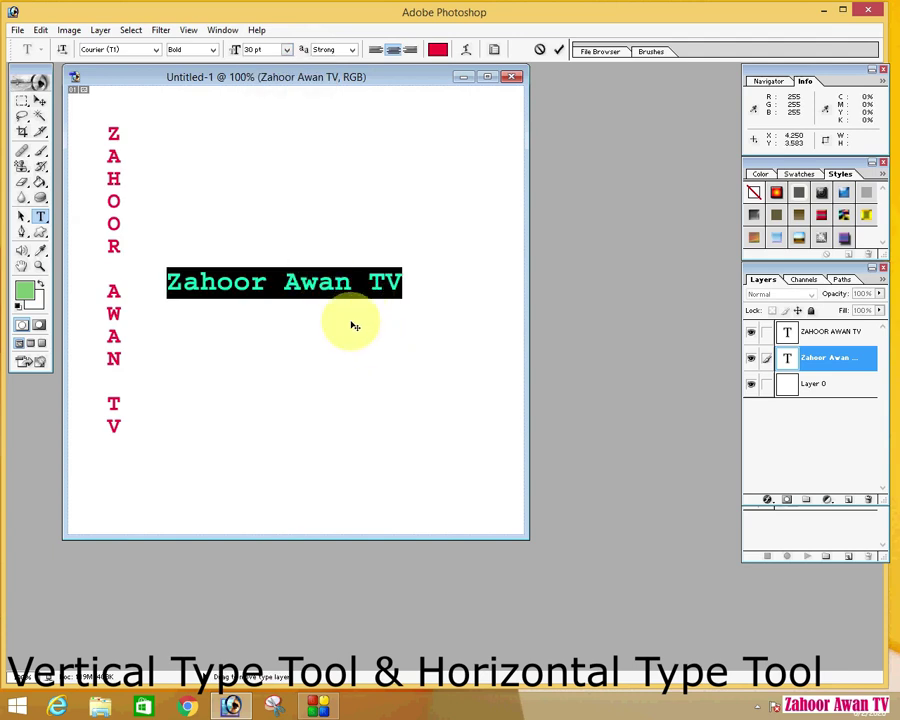
pyautogui.press('Right')
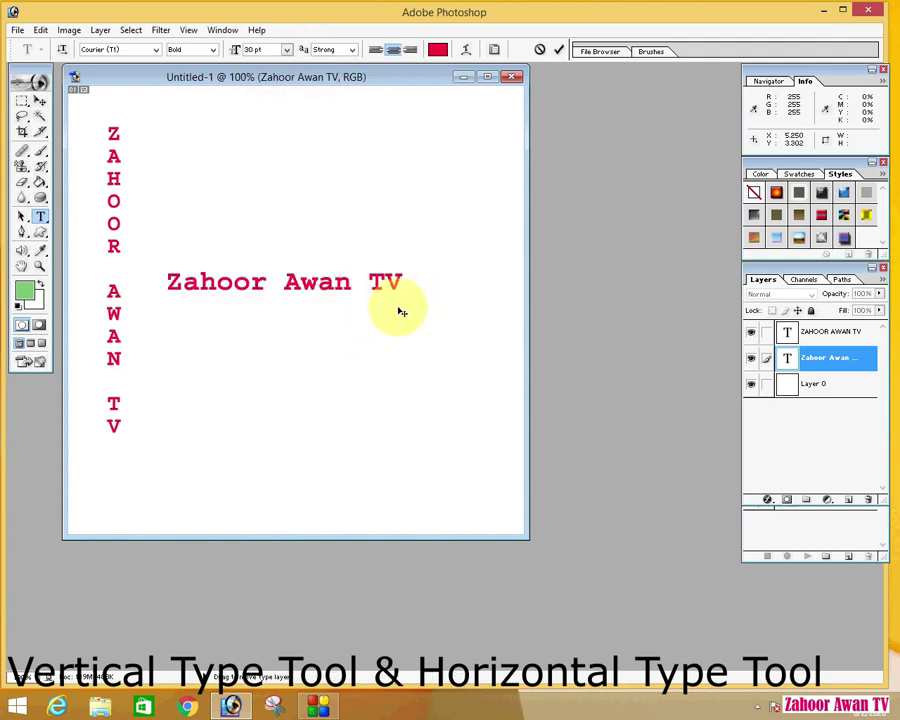
pyautogui.click(777, 194)
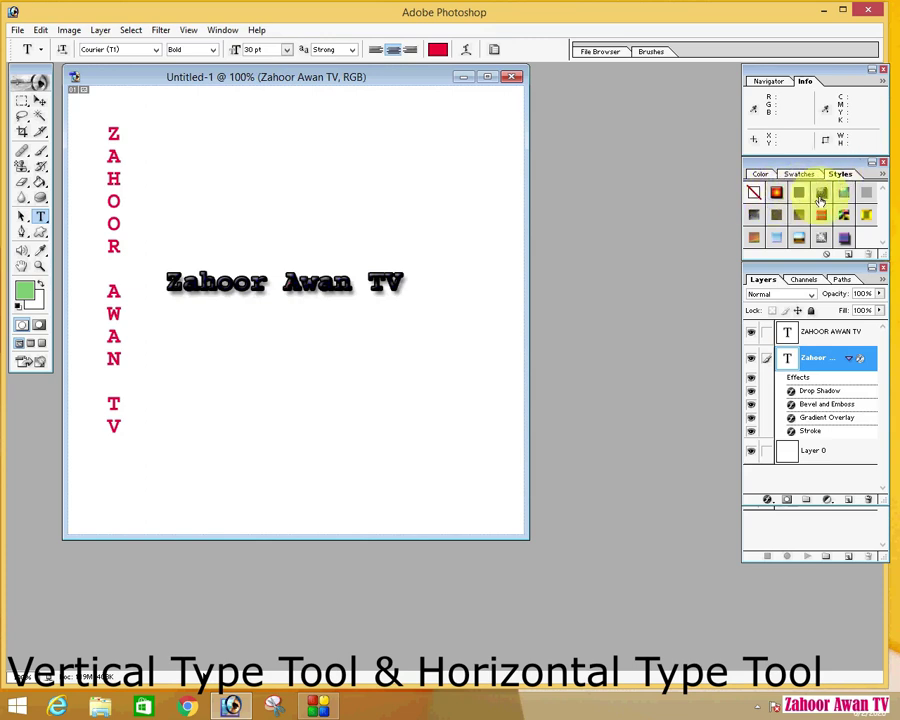
pyautogui.click(820, 194)
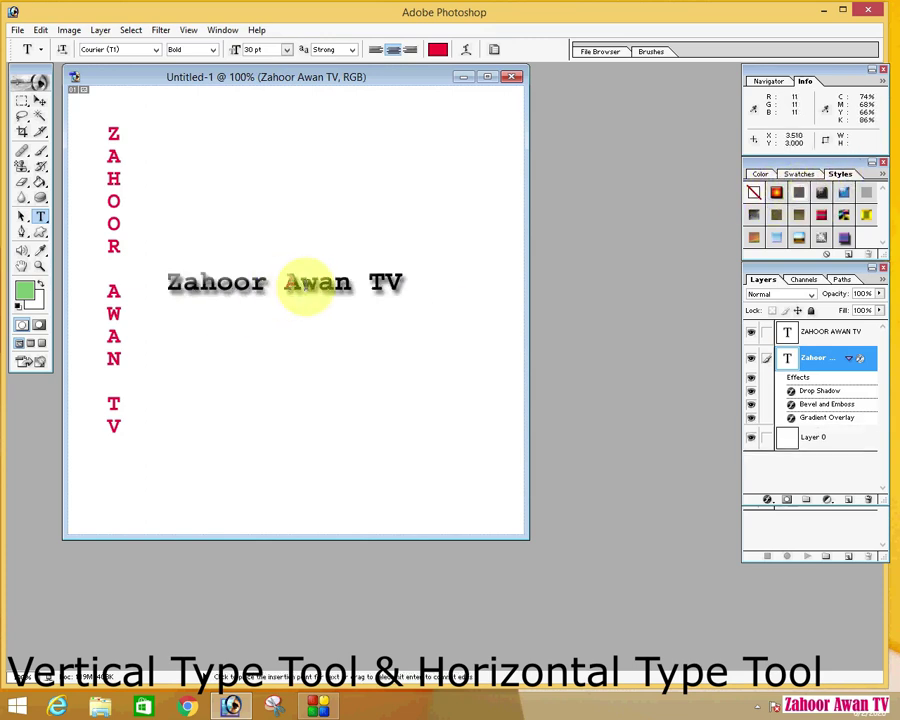
pyautogui.click(820, 212)
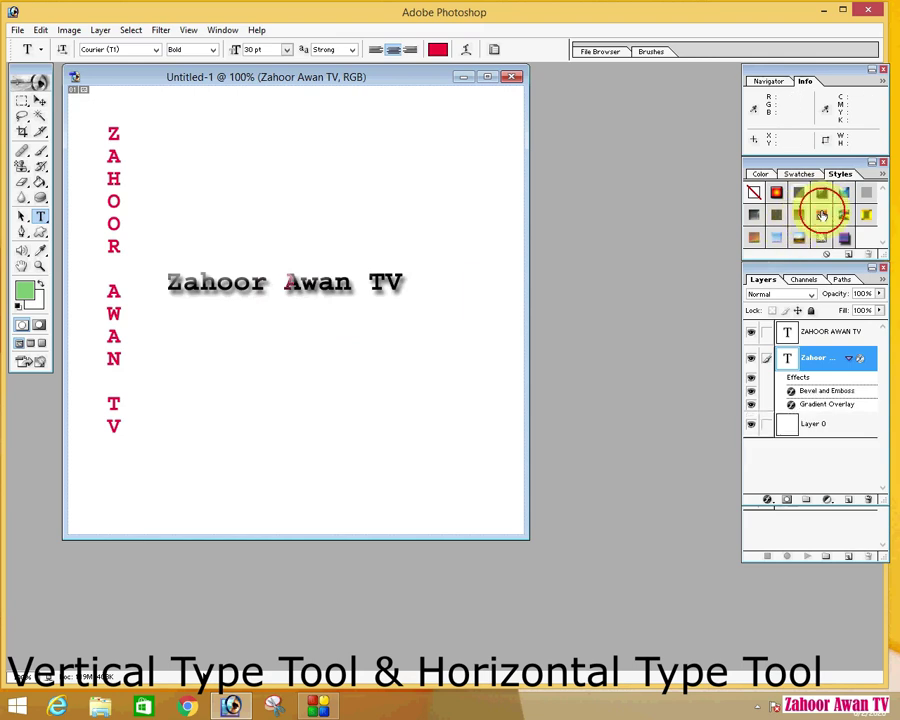
pyautogui.click(845, 212)
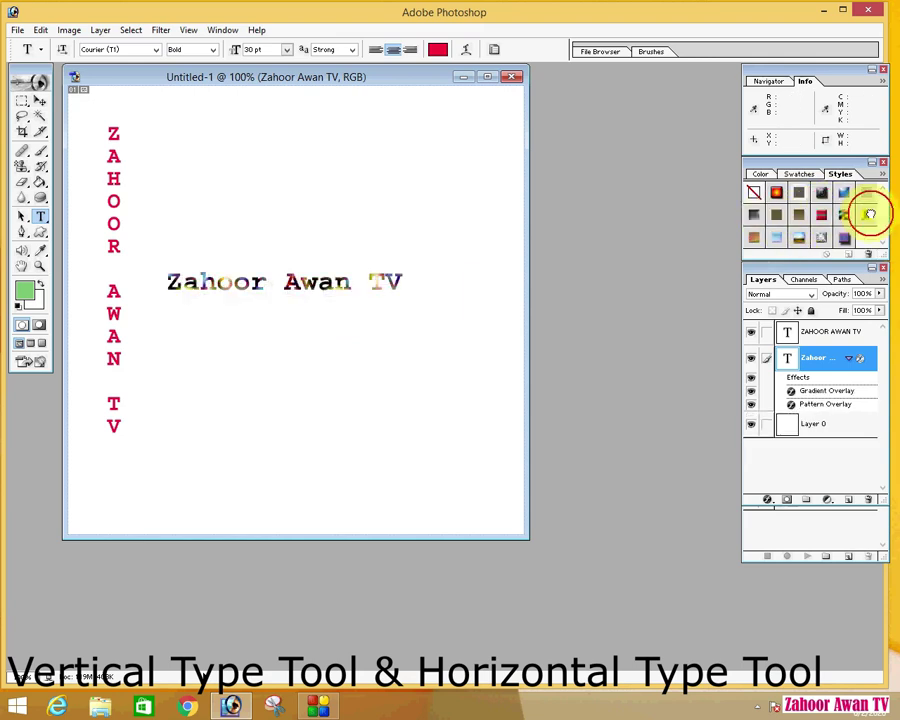
pyautogui.click(866, 197)
pyautogui.click(867, 203)
pyautogui.click(821, 234)
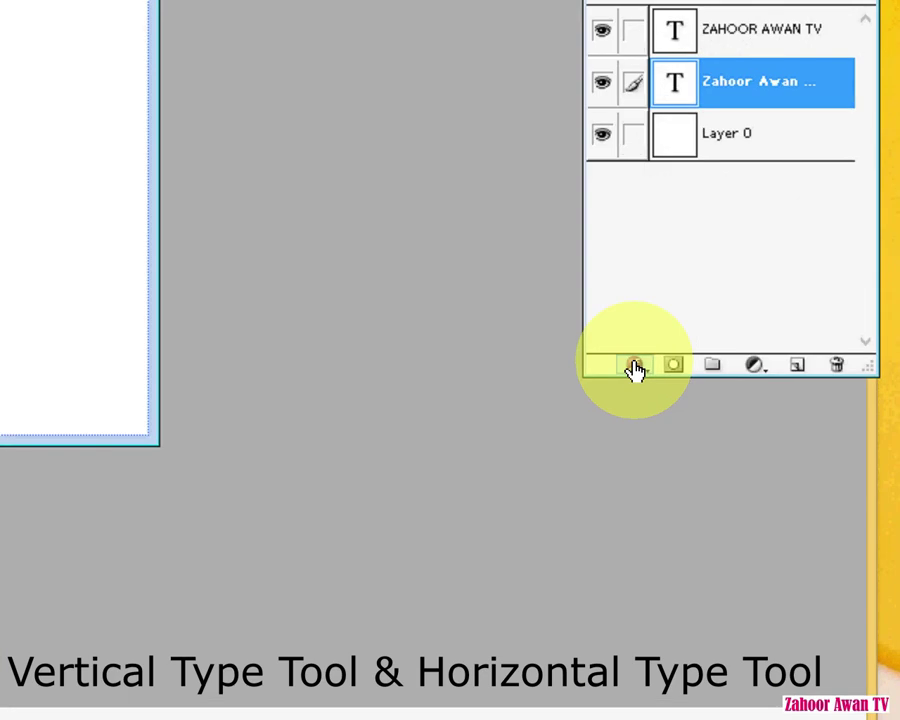
# Step: Apply a blue Color Overlay layer style to the horizontal channel-name text
pyautogui.click(635, 368)
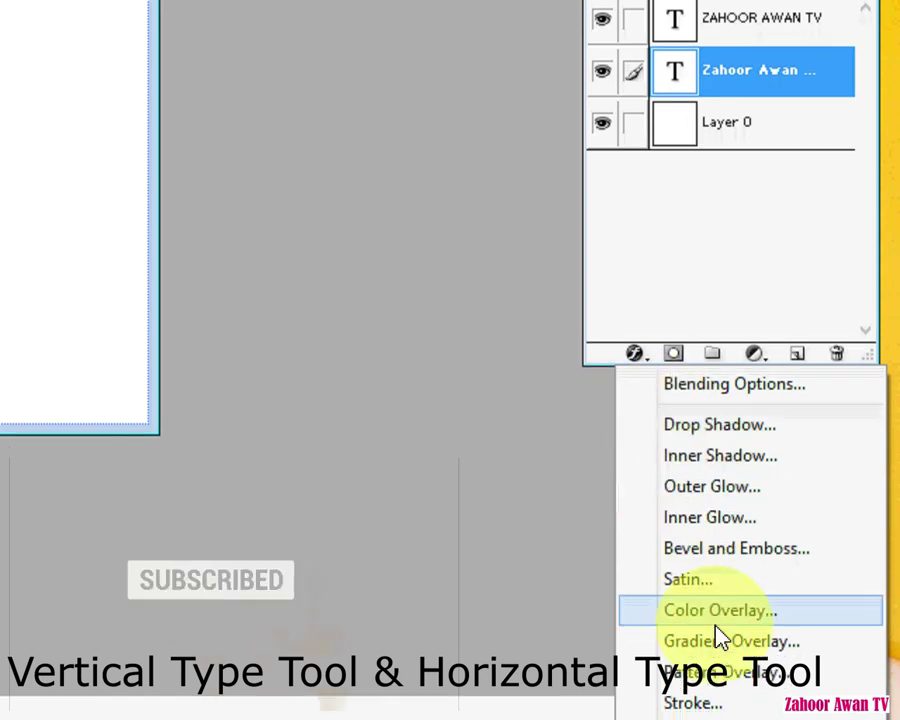
pyautogui.click(716, 621)
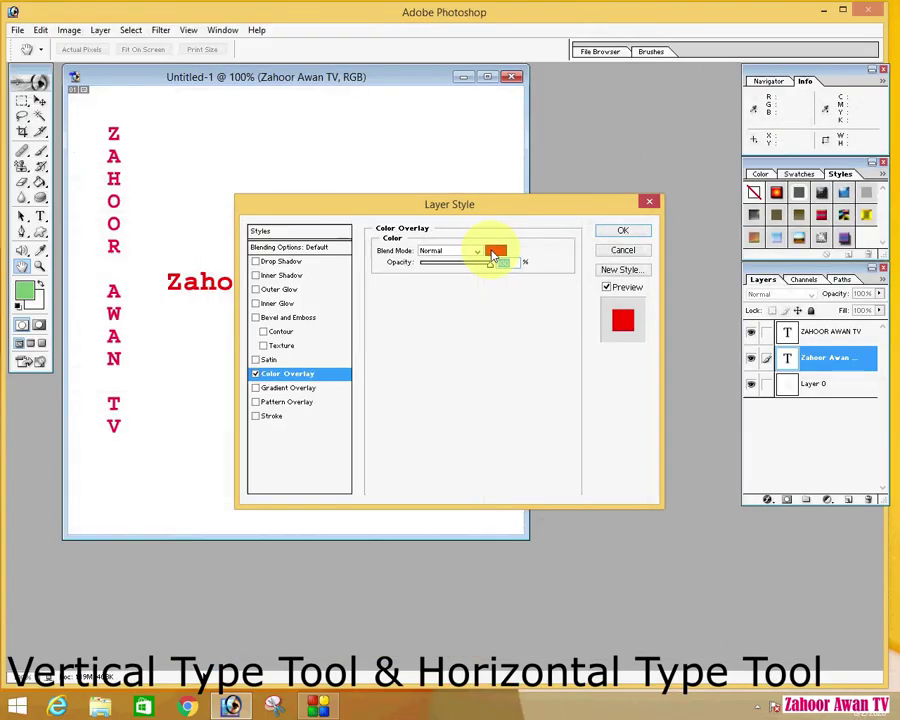
pyautogui.click(150, 134)
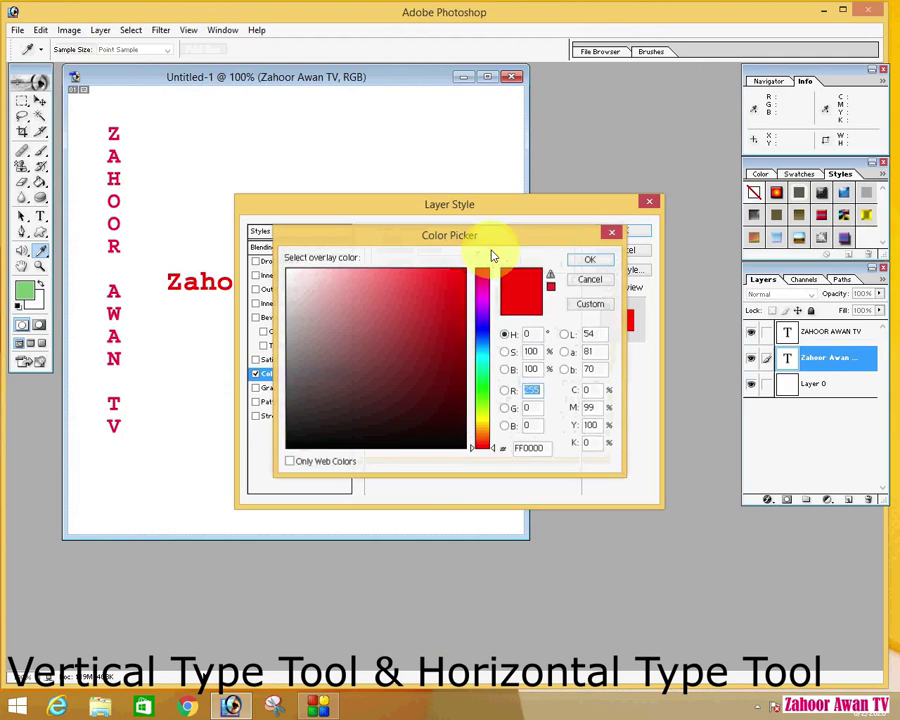
pyautogui.click(482, 336)
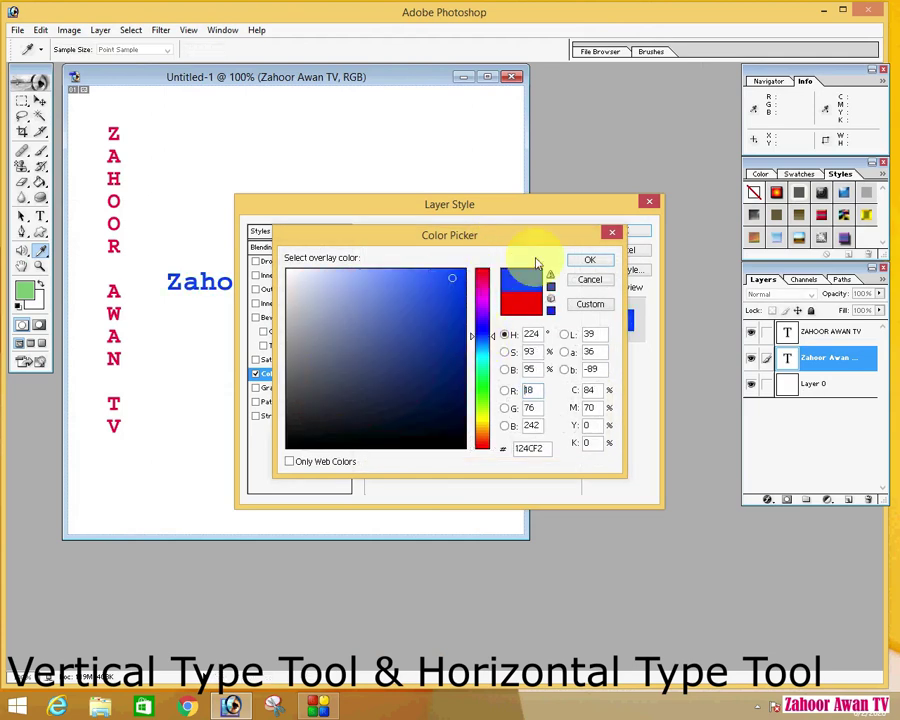
pyautogui.click(589, 259)
pyautogui.click(611, 234)
pyautogui.press('t')
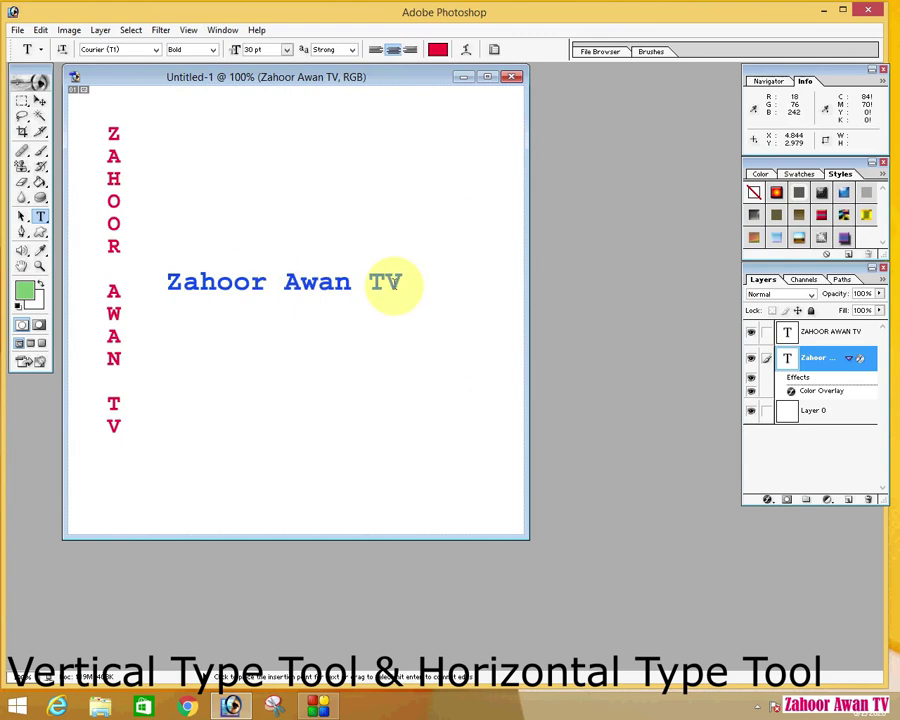
pyautogui.click(769, 501)
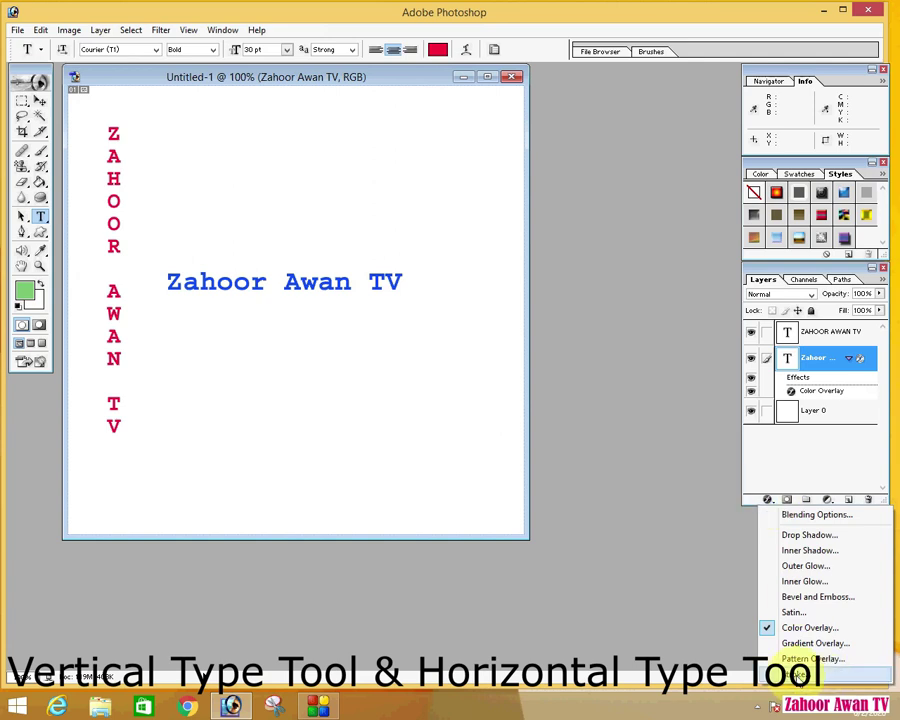
# Step: Add an 18 px outside blue Stroke at 20% opacity to the horizontal text
pyautogui.click(797, 675)
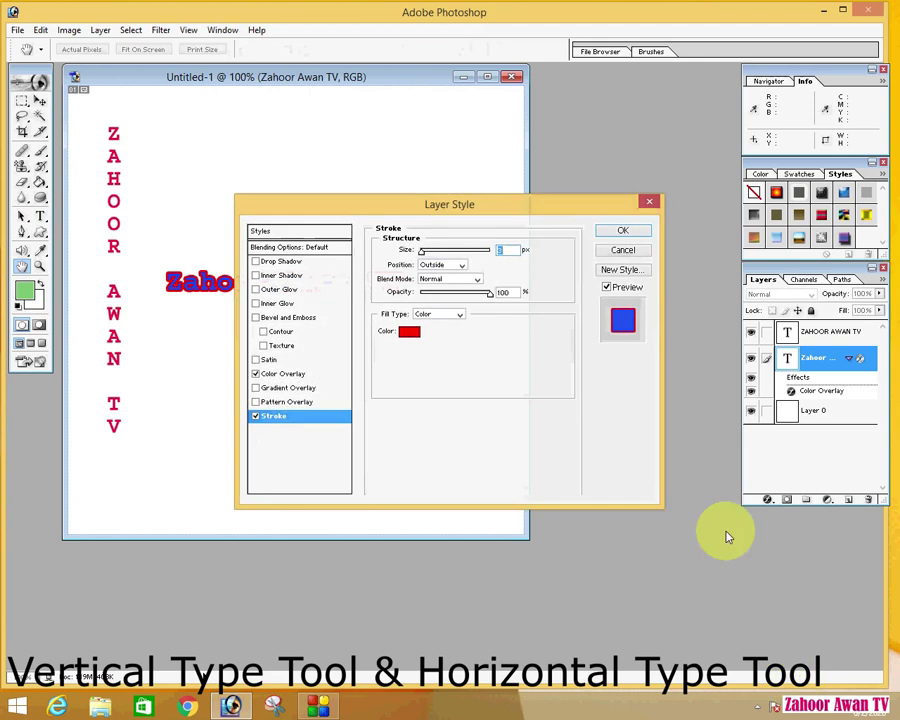
pyautogui.moveTo(508, 207); pyautogui.dragTo(512, 341)
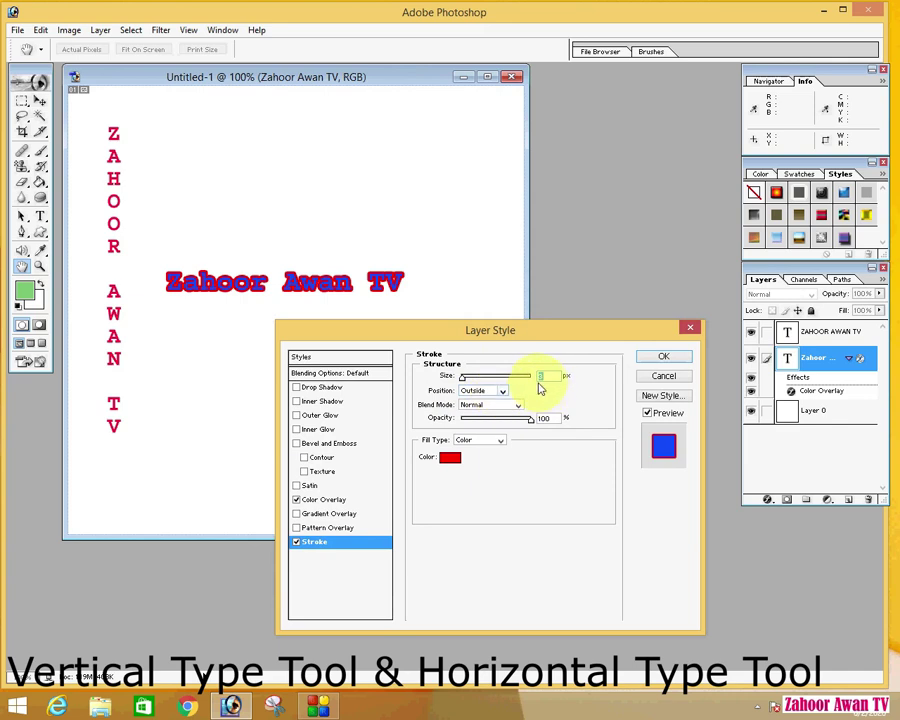
pyautogui.moveTo(468, 384)
pyautogui.mouseDown()
pyautogui.moveTo(497, 384)
pyautogui.moveTo(478, 376)
pyautogui.moveTo(490, 374)
pyautogui.moveTo(467, 380)
pyautogui.mouseUp()
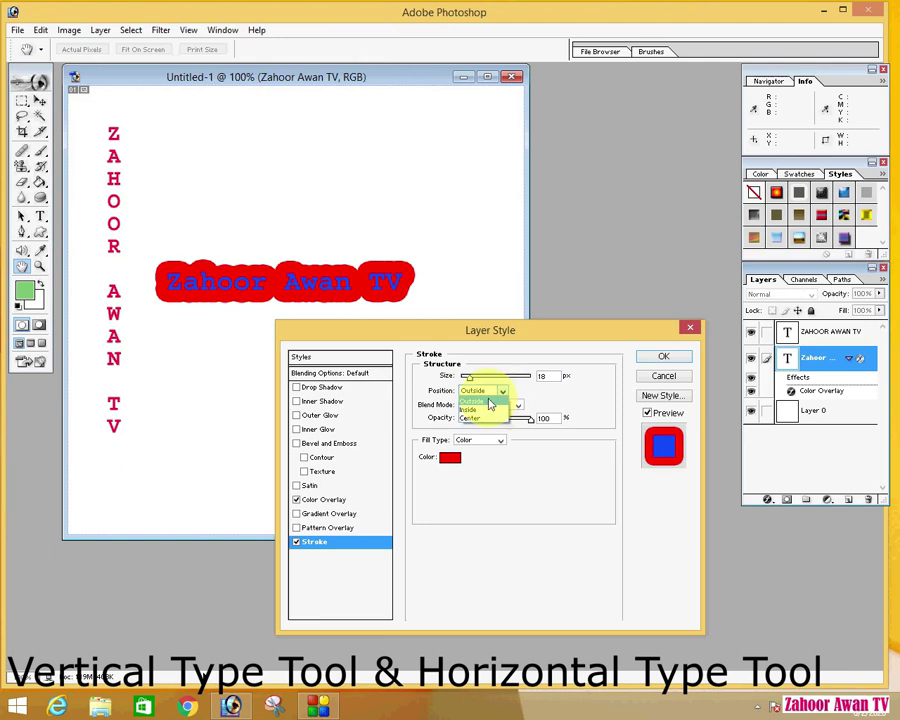
pyautogui.click(487, 409)
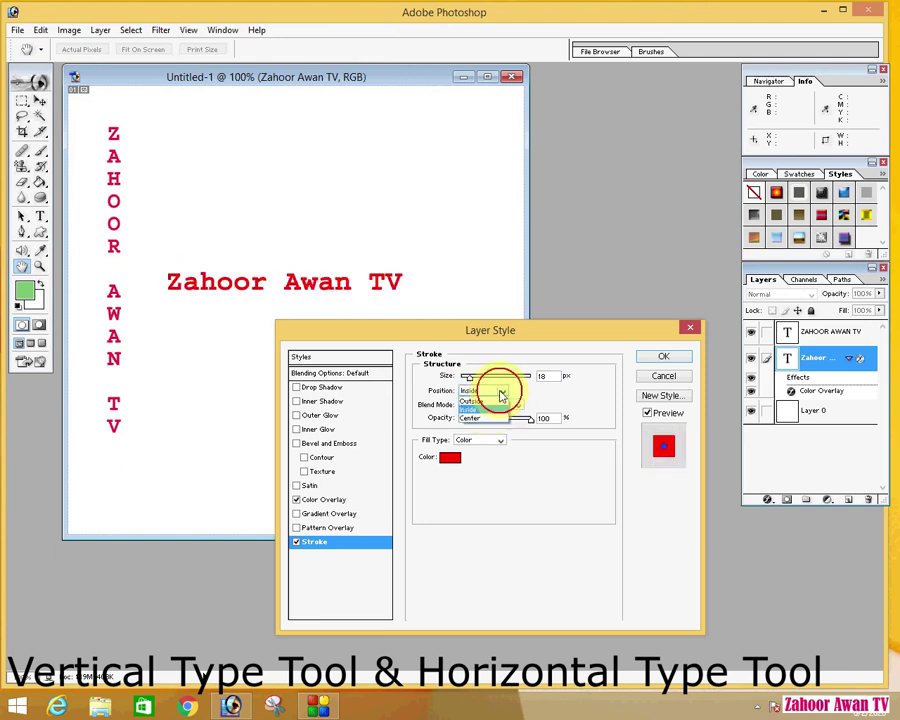
pyautogui.click(487, 404)
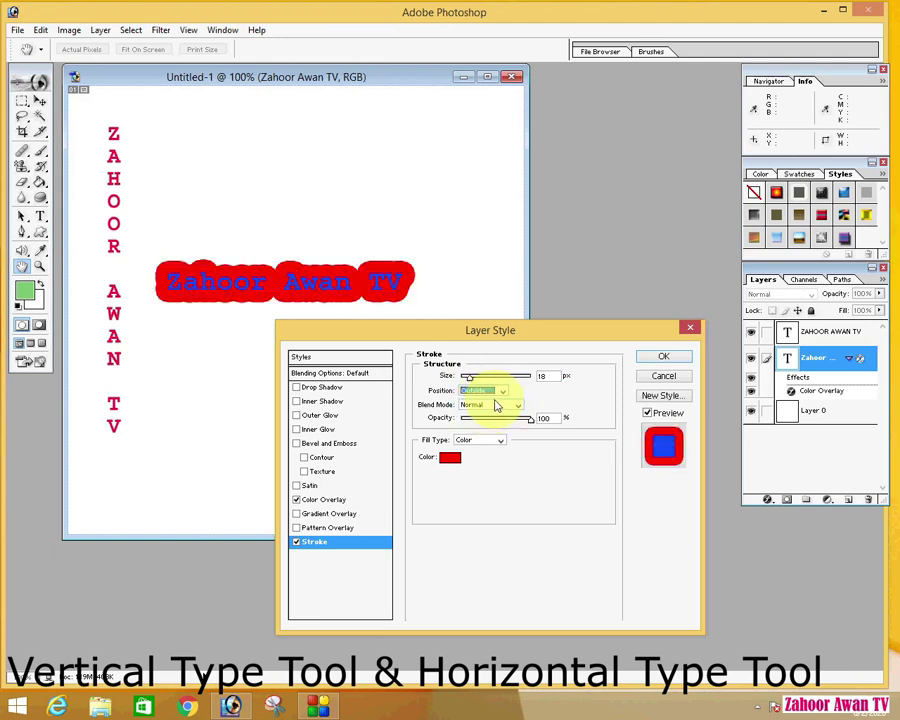
pyautogui.moveTo(528, 425)
pyautogui.mouseDown()
pyautogui.moveTo(517, 416)
pyautogui.moveTo(502, 416)
pyautogui.moveTo(506, 425)
pyautogui.moveTo(472, 416)
pyautogui.moveTo(496, 416)
pyautogui.moveTo(475, 423)
pyautogui.mouseUp()
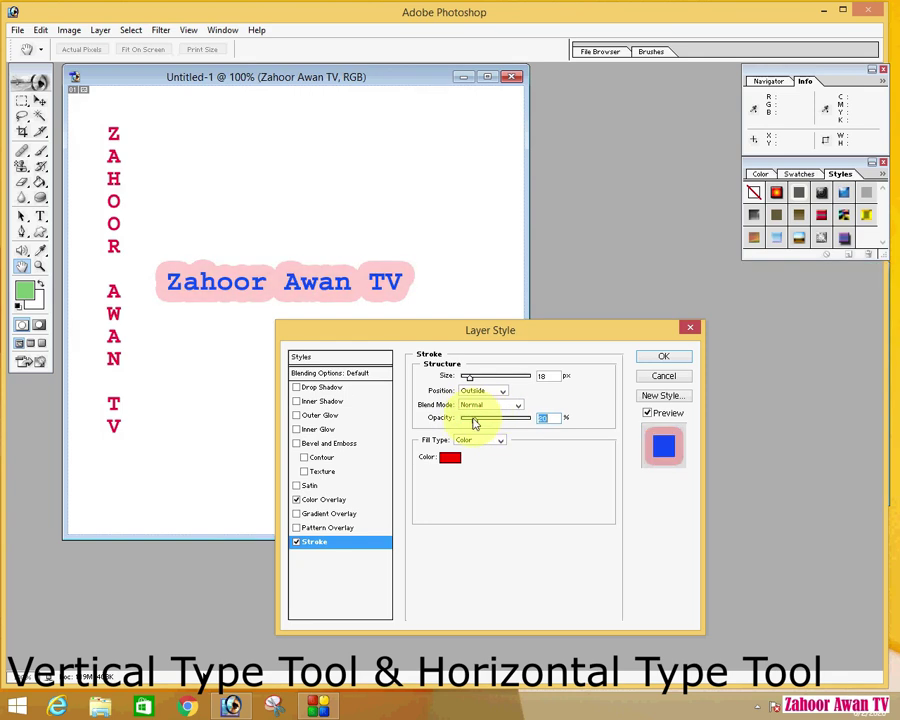
pyautogui.click(455, 459)
pyautogui.click(482, 326)
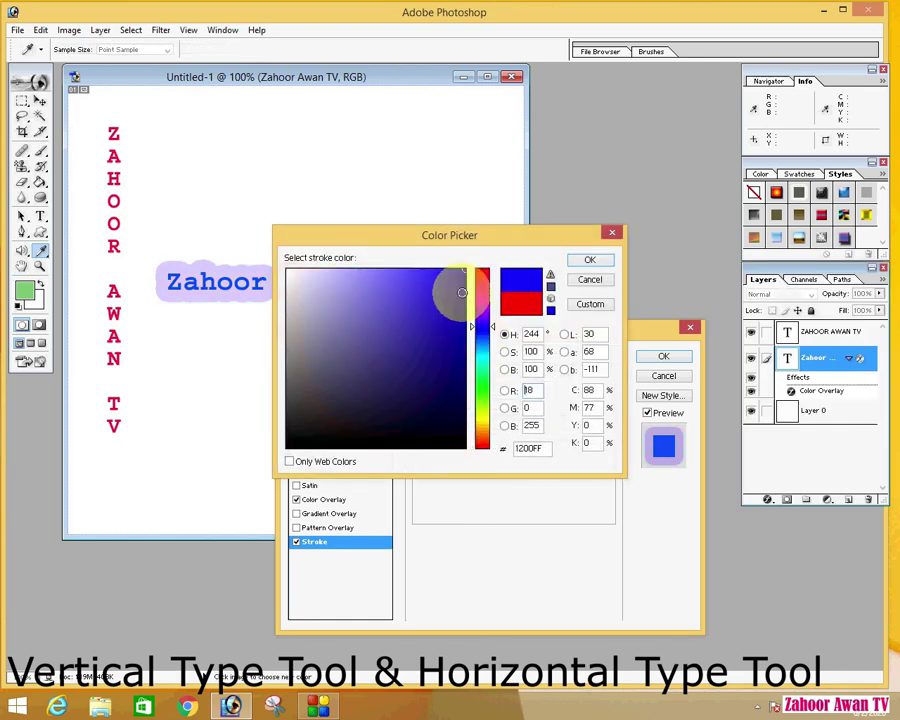
pyautogui.click(589, 259)
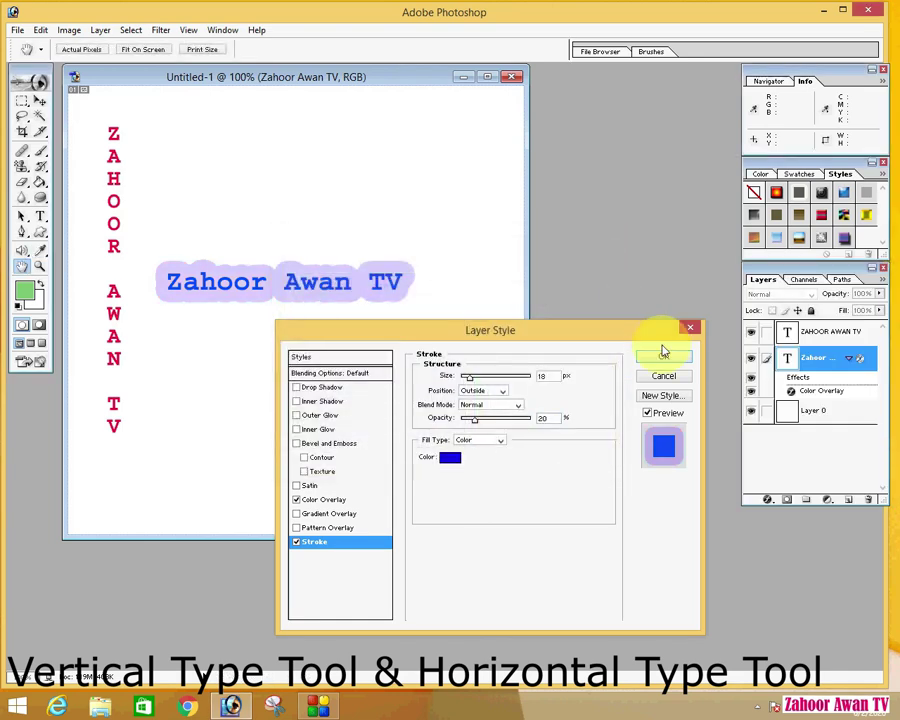
pyautogui.click(677, 358)
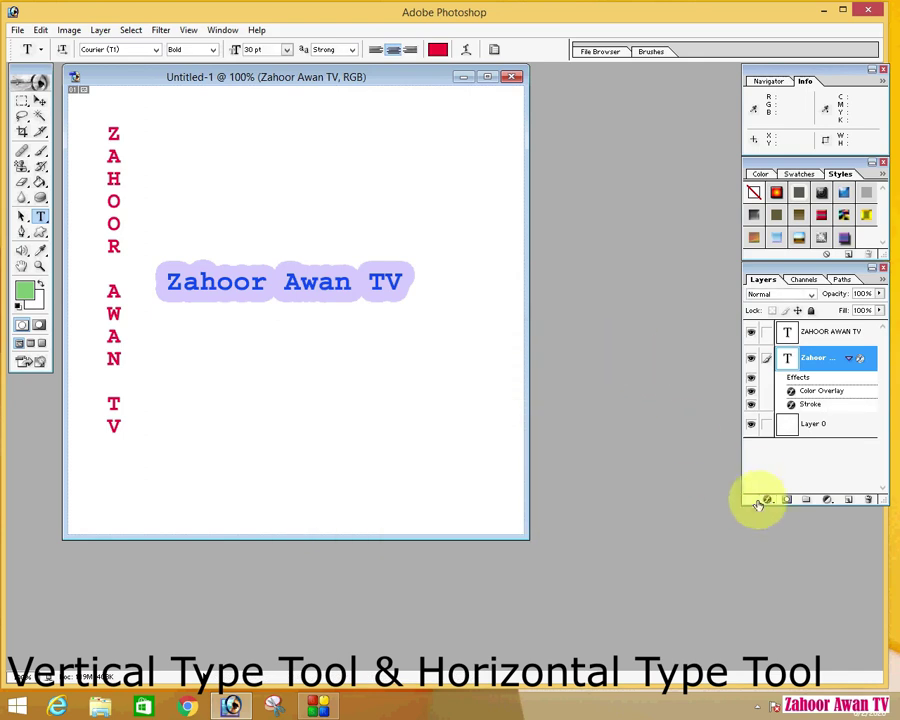
pyautogui.click(770, 500)
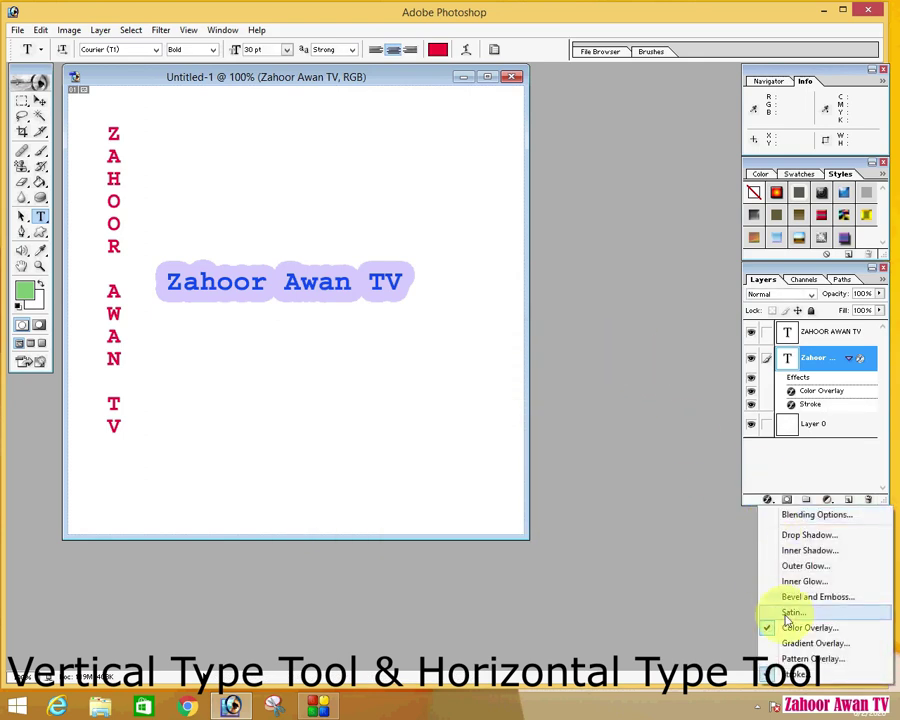
pyautogui.click(804, 536)
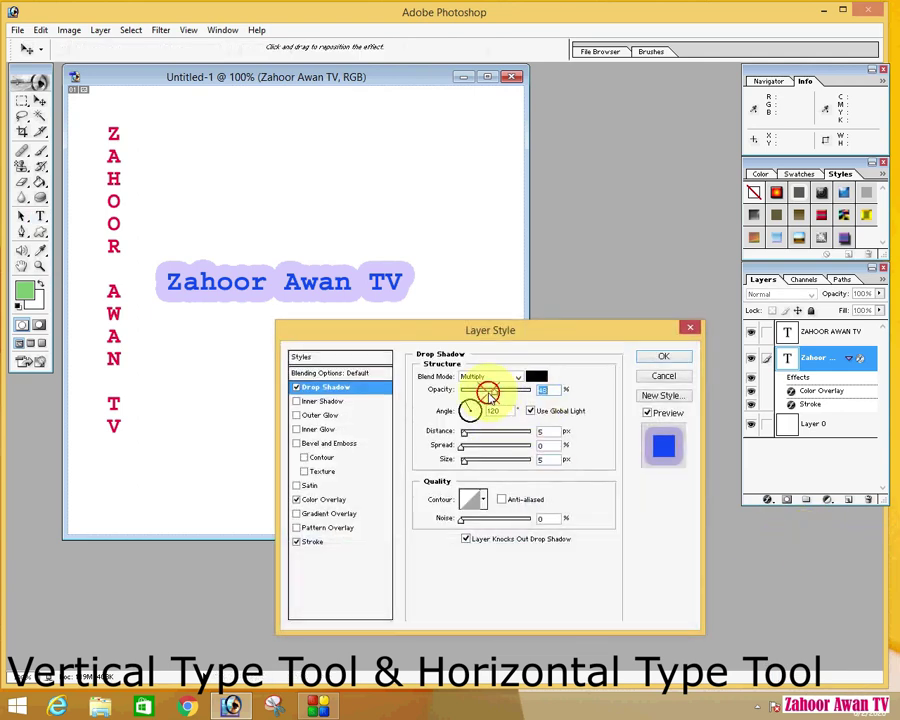
pyautogui.click(690, 327)
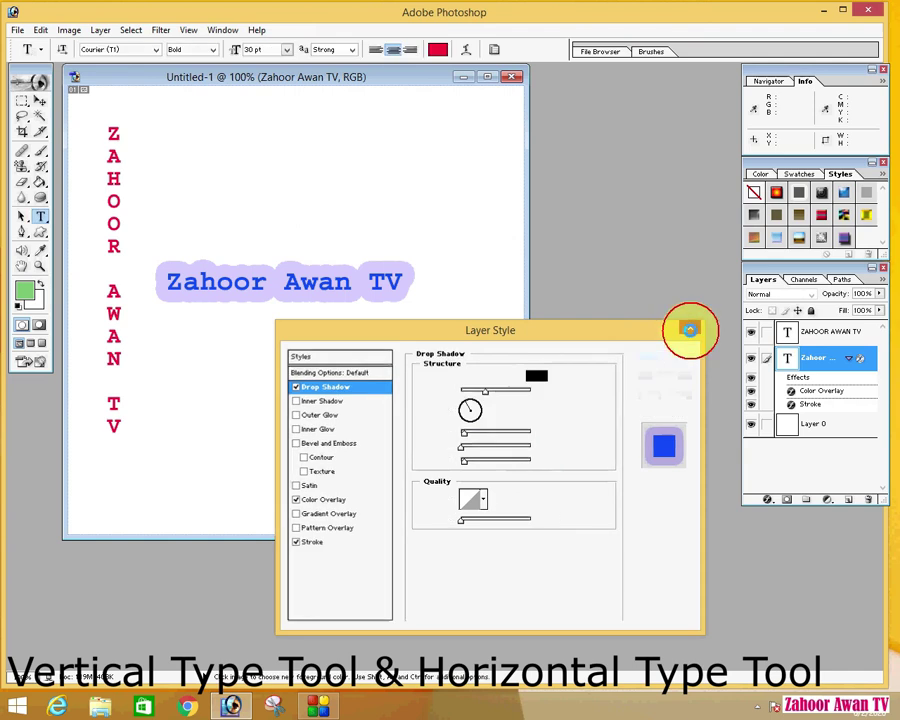
pyautogui.click(820, 331)
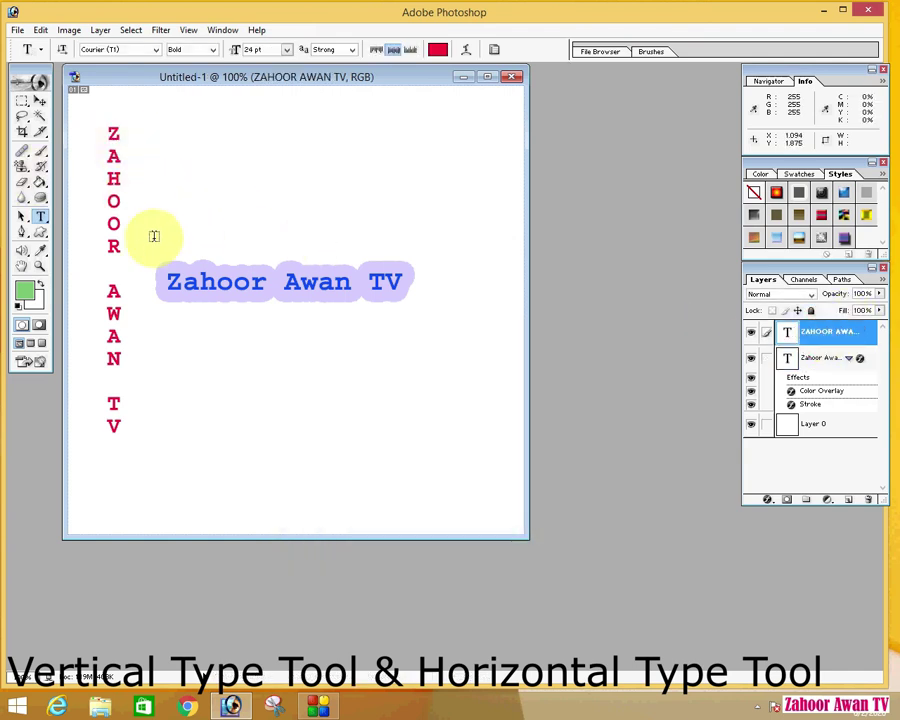
# Step: Add a Drop Shadow to the vertical text and set its colour to blue
pyautogui.click(768, 500)
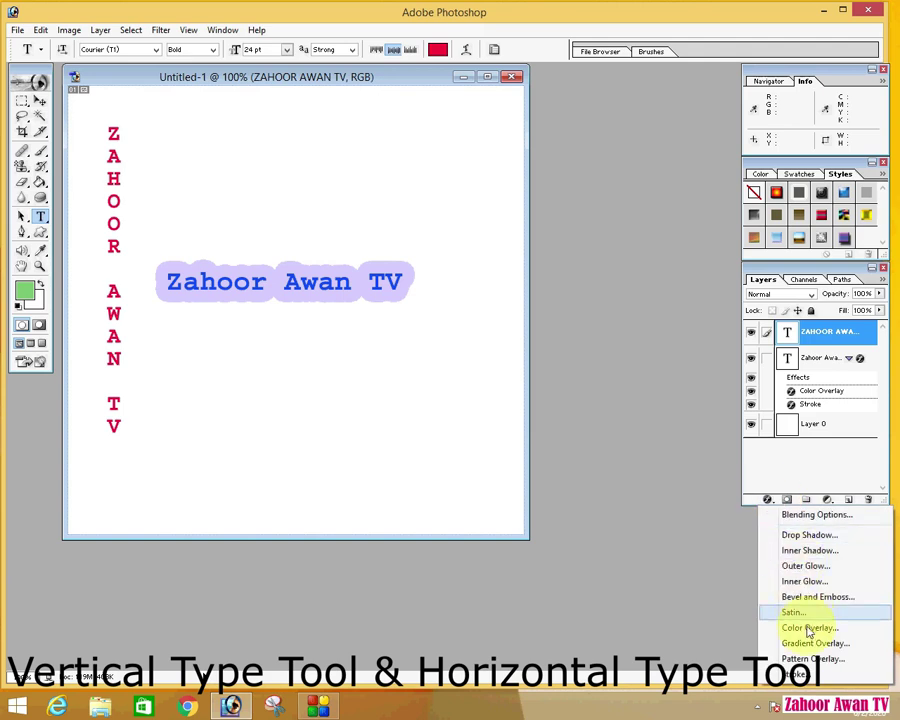
pyautogui.click(797, 540)
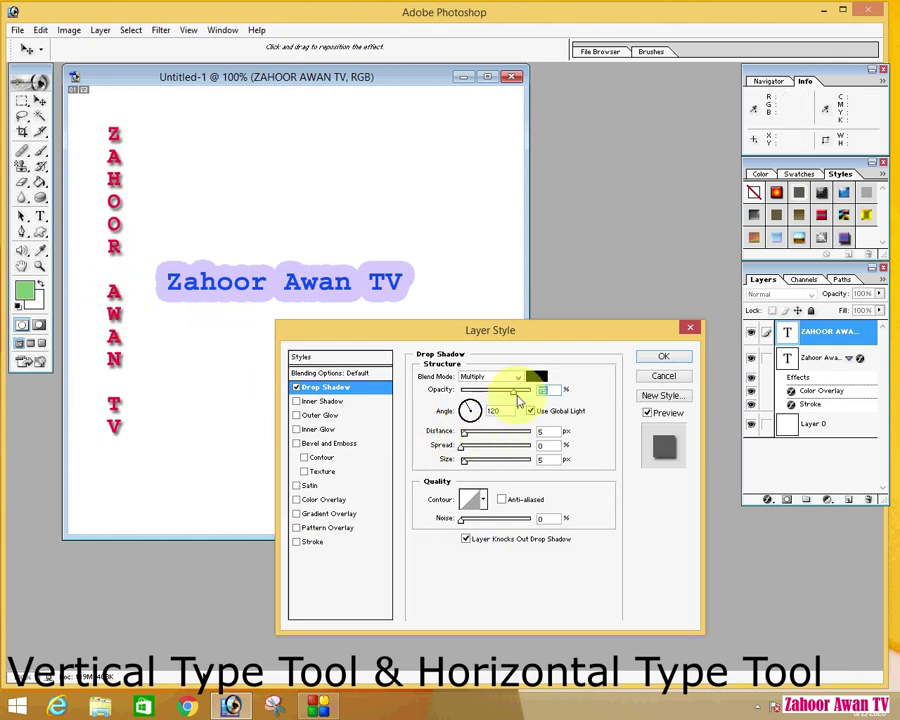
pyautogui.click(536, 378)
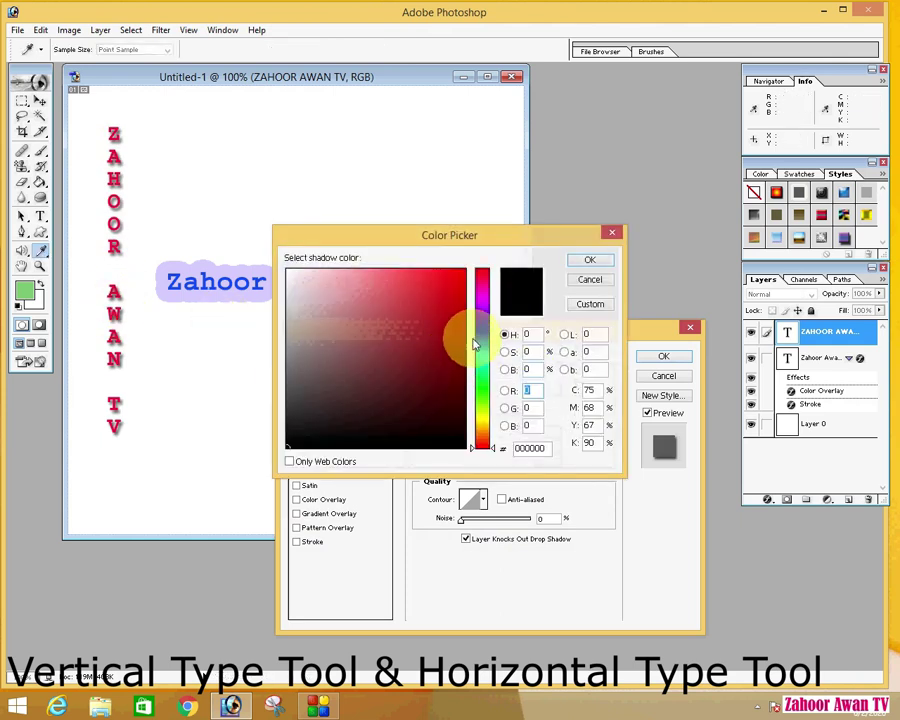
pyautogui.click(481, 338)
pyautogui.click(444, 288)
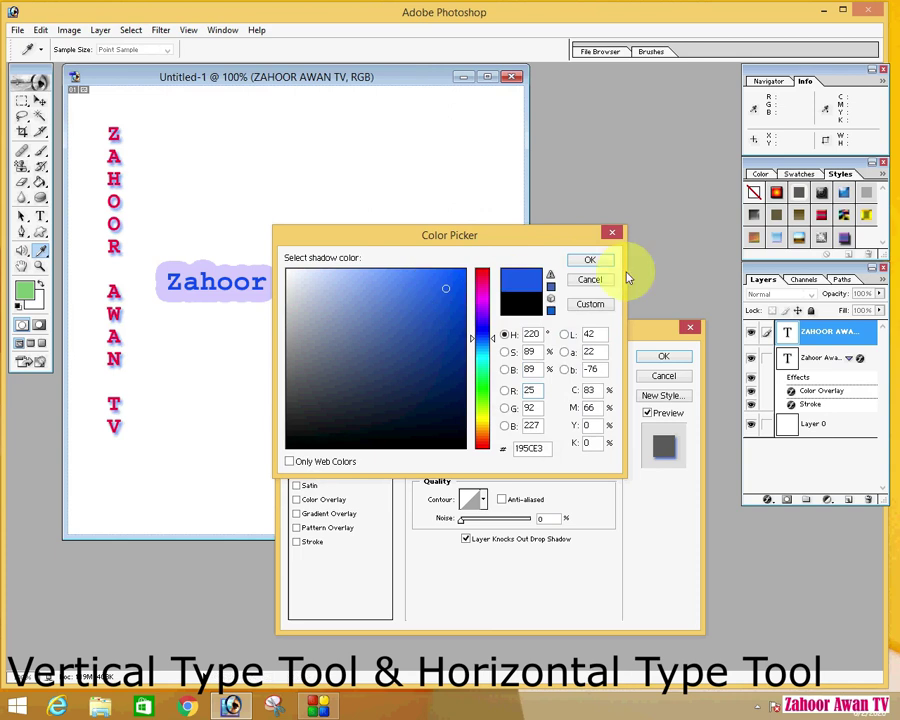
pyautogui.click(590, 260)
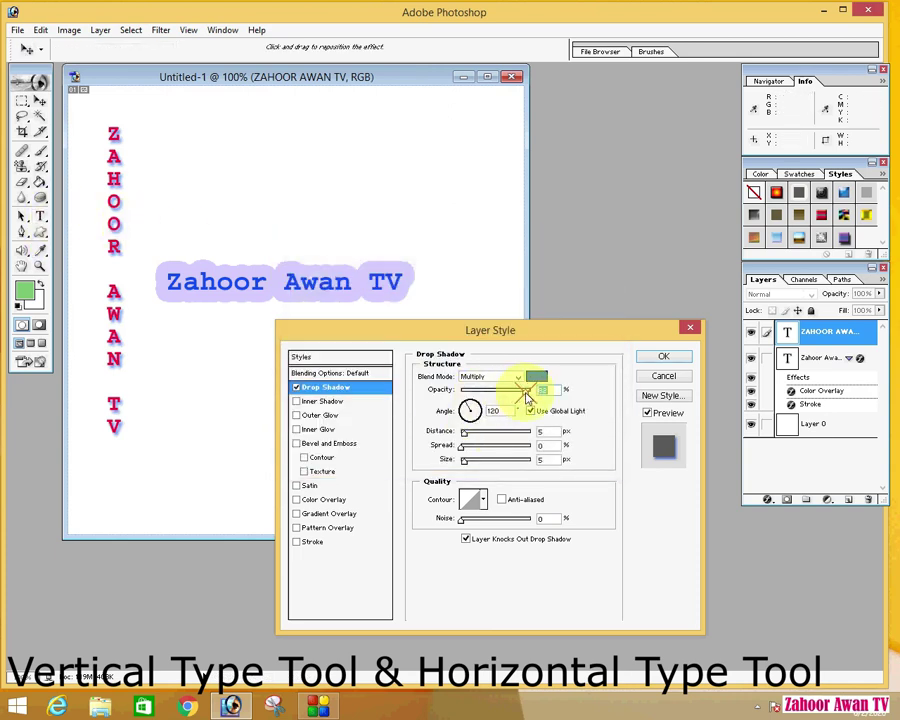
# Step: Set the shadow to Opacity 100%, Distance 65, Spread 54, Size 4 with a first-row Contour preset
pyautogui.moveTo(510, 397); pyautogui.dragTo(528, 397)
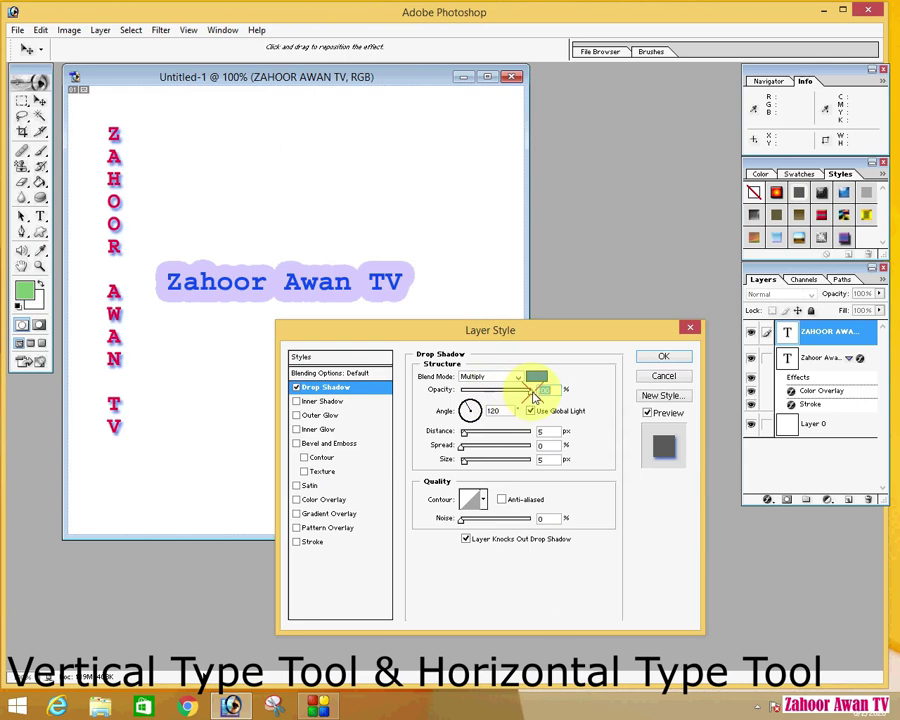
pyautogui.moveTo(466, 437); pyautogui.dragTo(501, 452)
pyautogui.moveTo(473, 462)
pyautogui.mouseDown()
pyautogui.moveTo(507, 460)
pyautogui.moveTo(464, 468)
pyautogui.mouseUp()
pyautogui.click(482, 500)
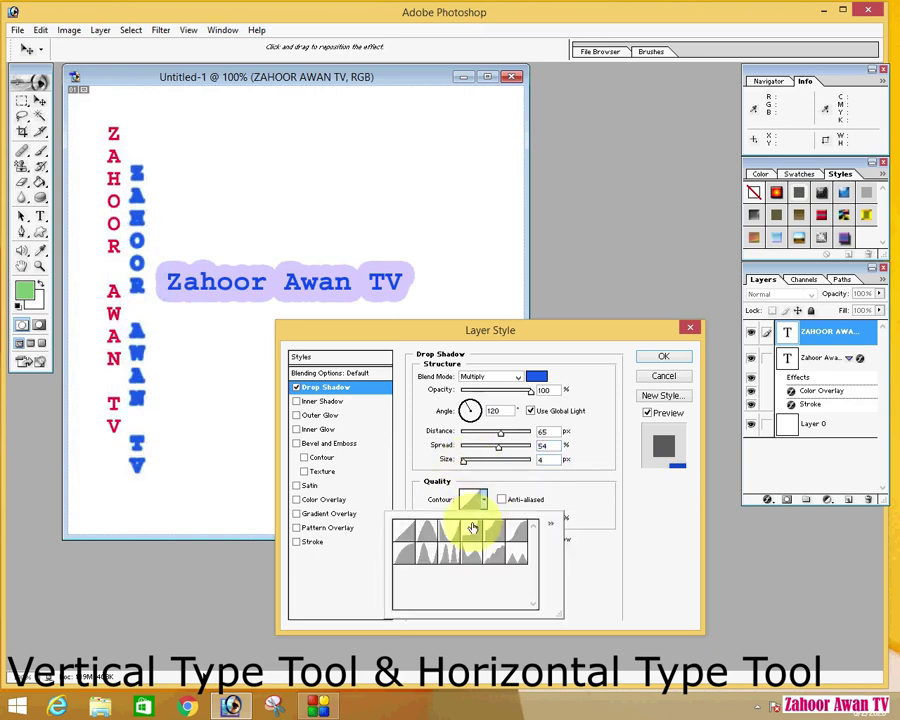
pyautogui.click(472, 526)
pyautogui.click(455, 537)
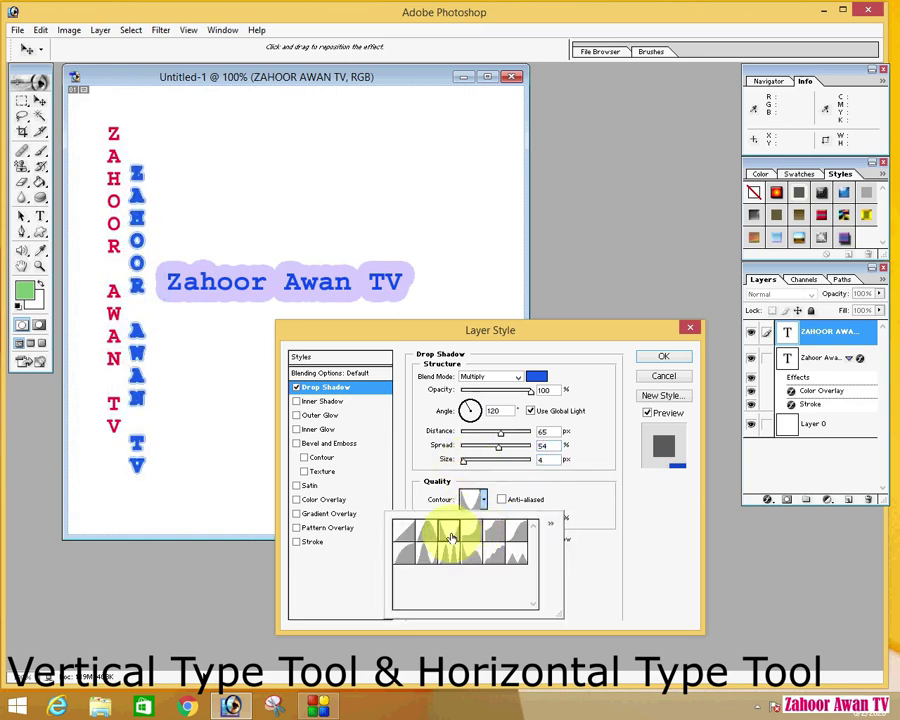
pyautogui.click(426, 533)
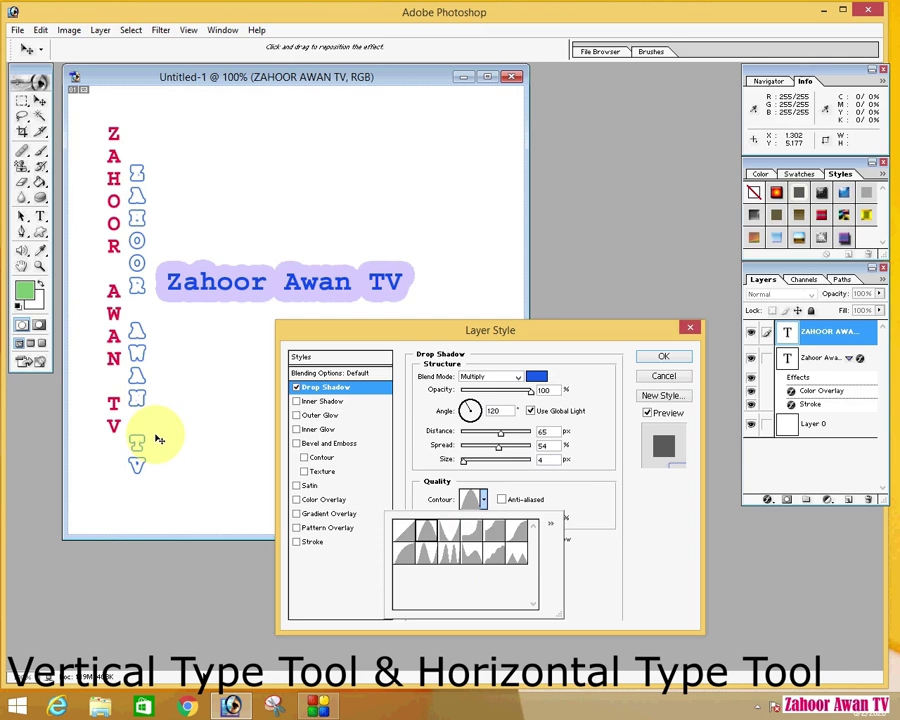
pyautogui.click(663, 356)
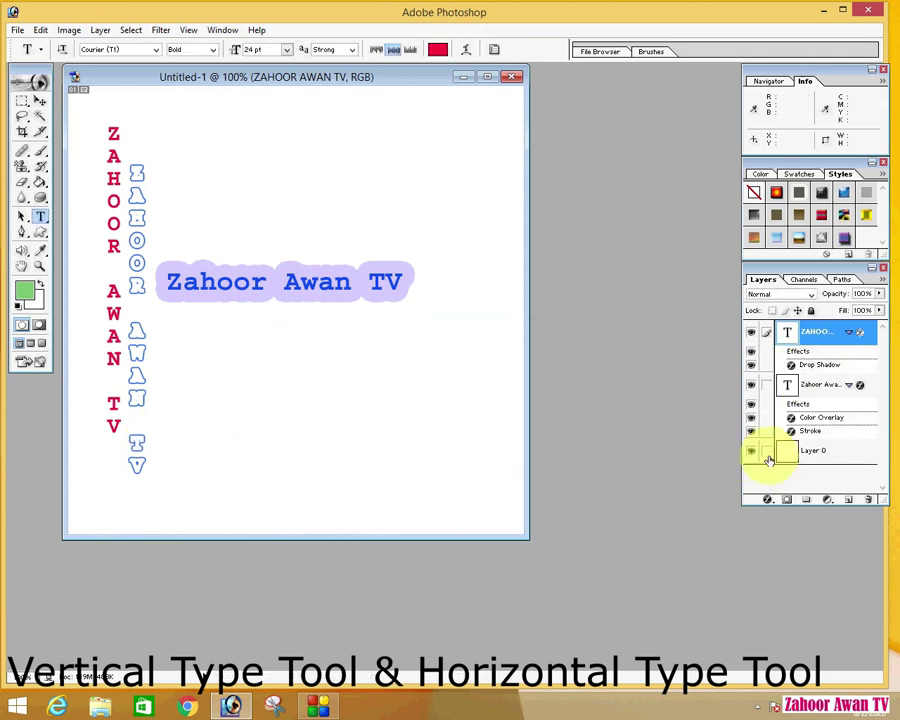
# Step: Give Layer 0 a red 3 px Stroke positioned Inside the canvas edge
pyautogui.click(820, 452)
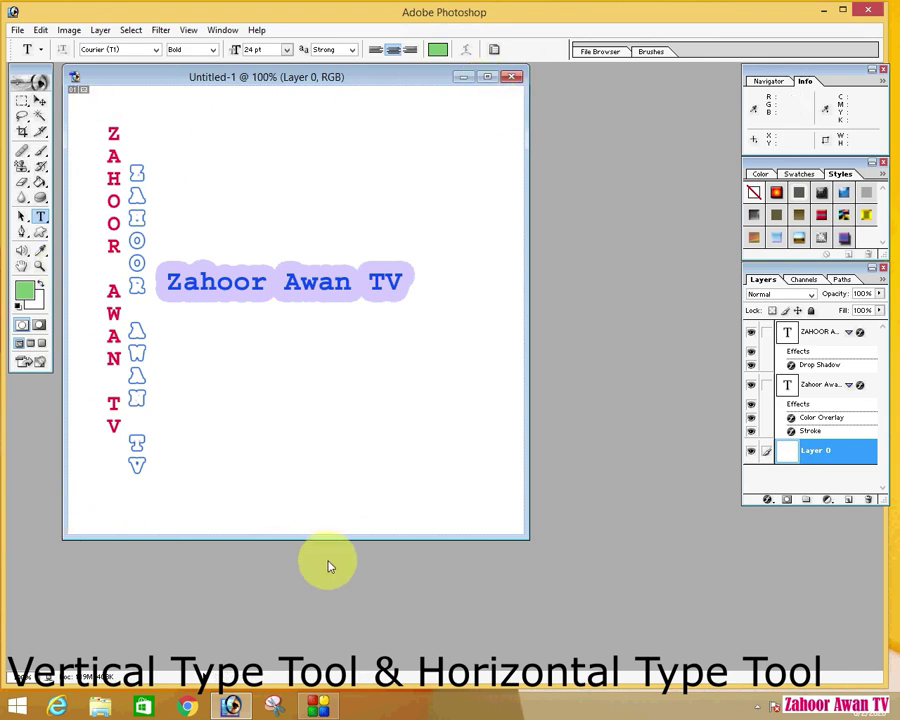
pyautogui.click(771, 503)
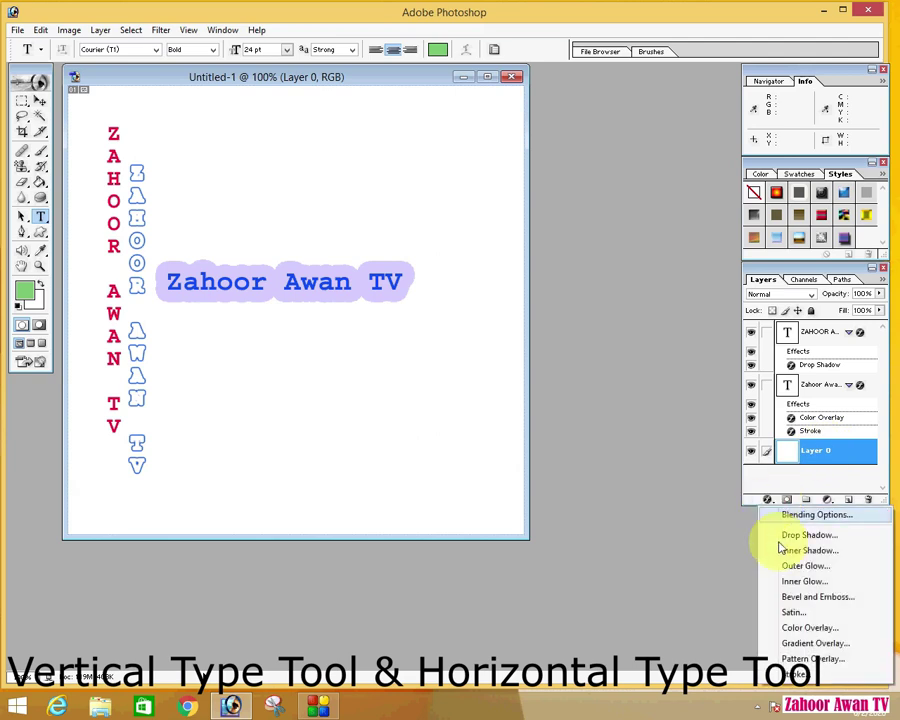
pyautogui.click(800, 675)
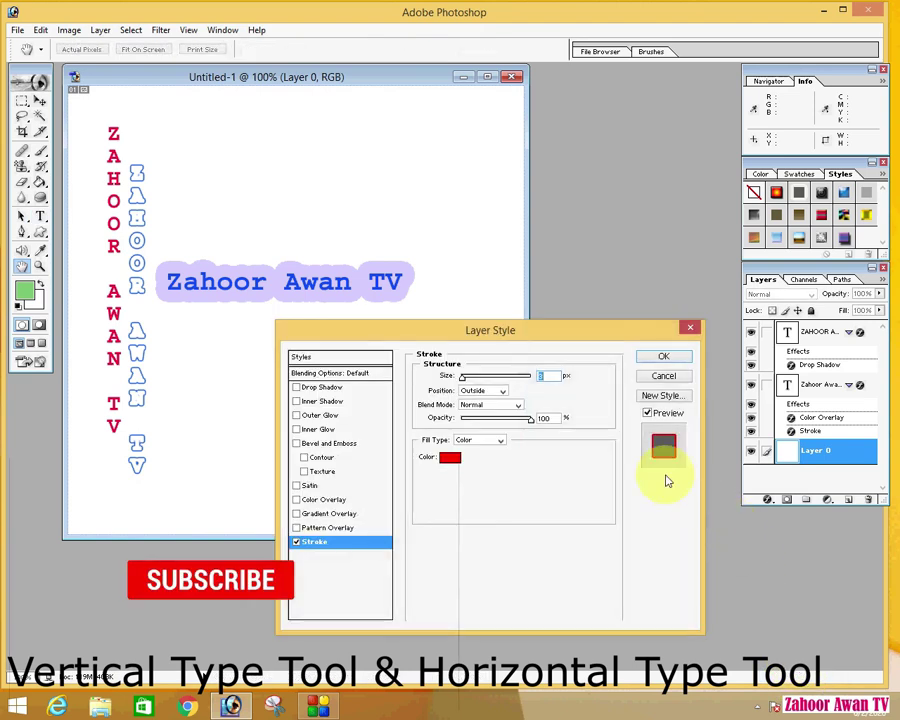
pyautogui.click(503, 392)
pyautogui.click(478, 416)
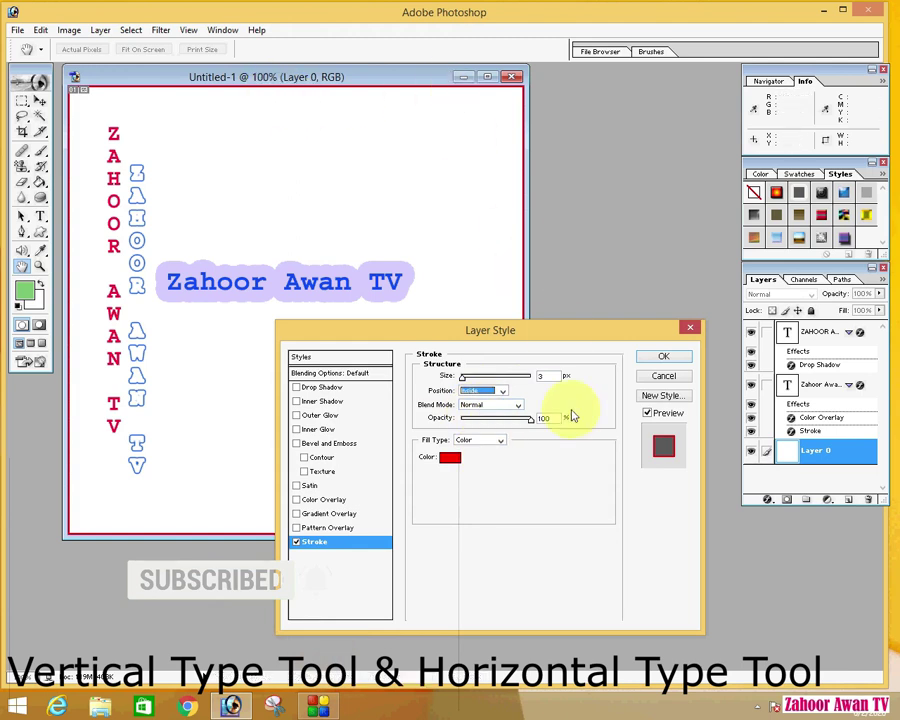
pyautogui.doubleClick(530, 377)
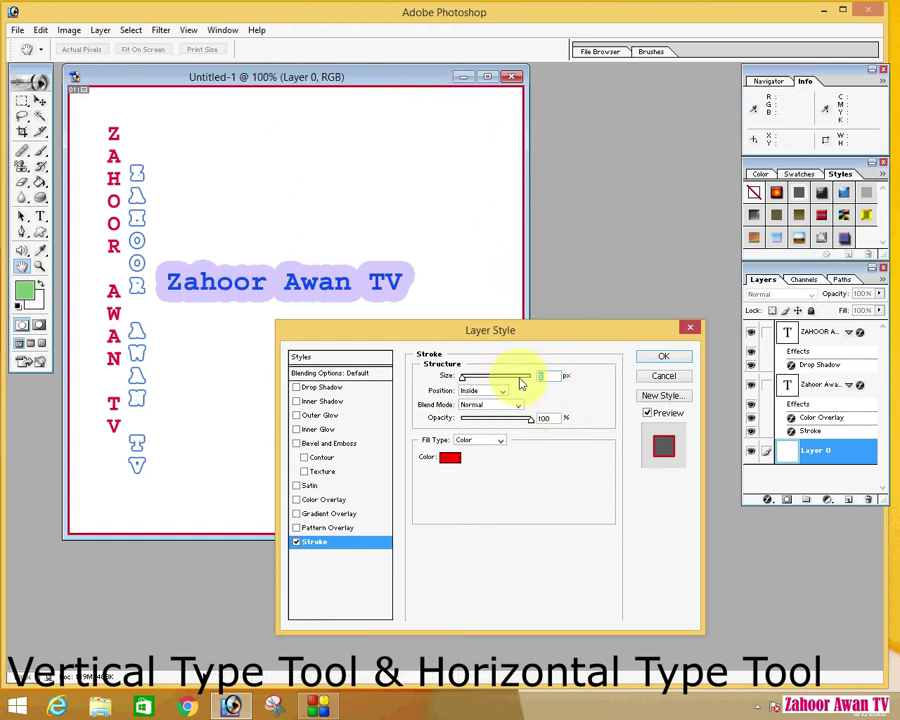
pyautogui.write('1')
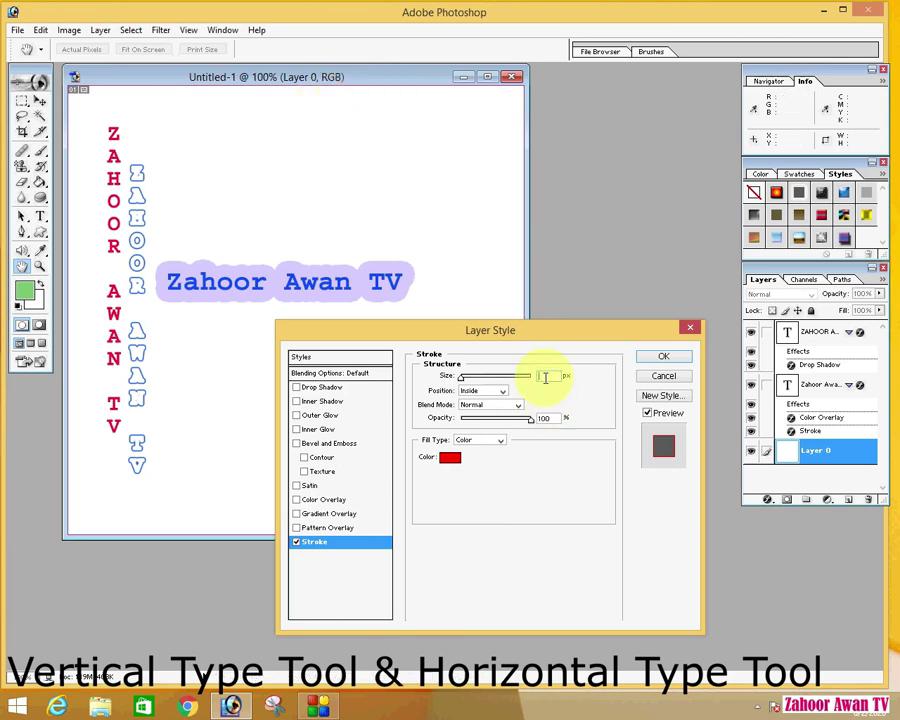
pyautogui.write('3')
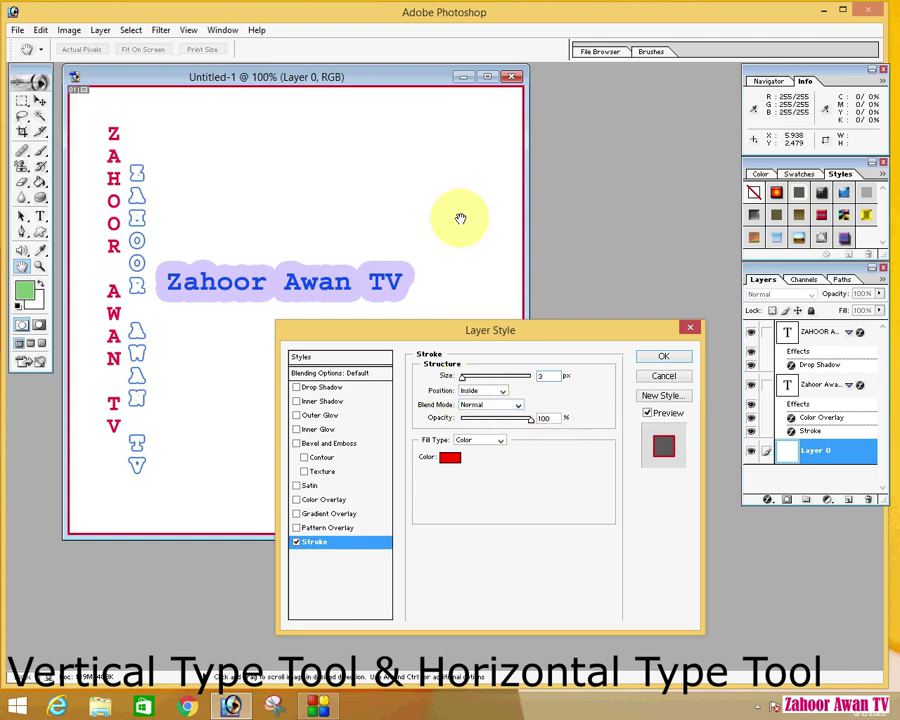
pyautogui.click(663, 357)
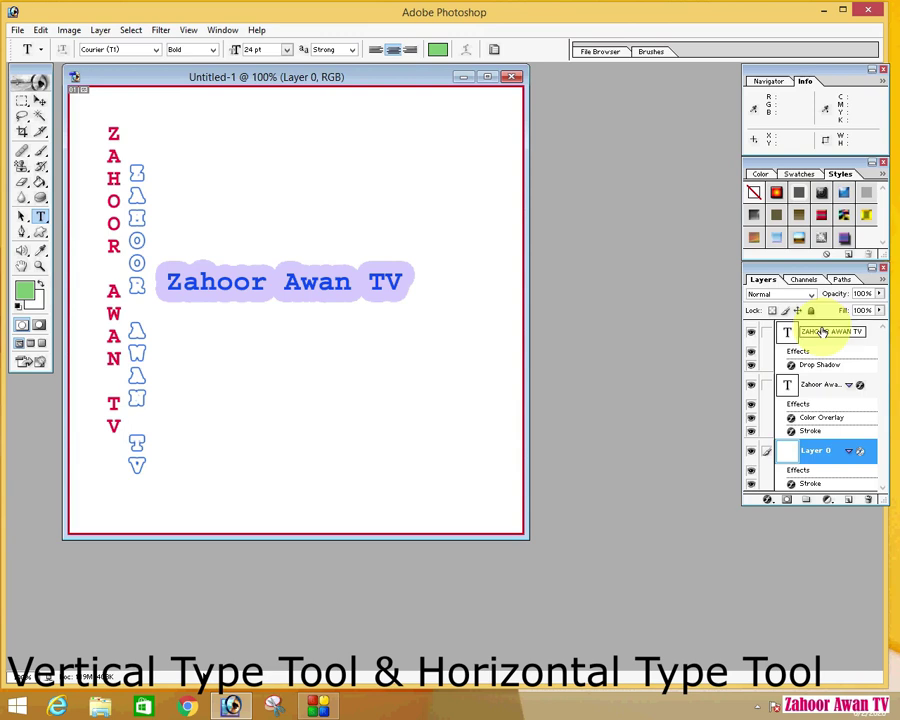
# Step: Merge the visible layers, then flatten the image into a single Background layer
pyautogui.click(101, 31)
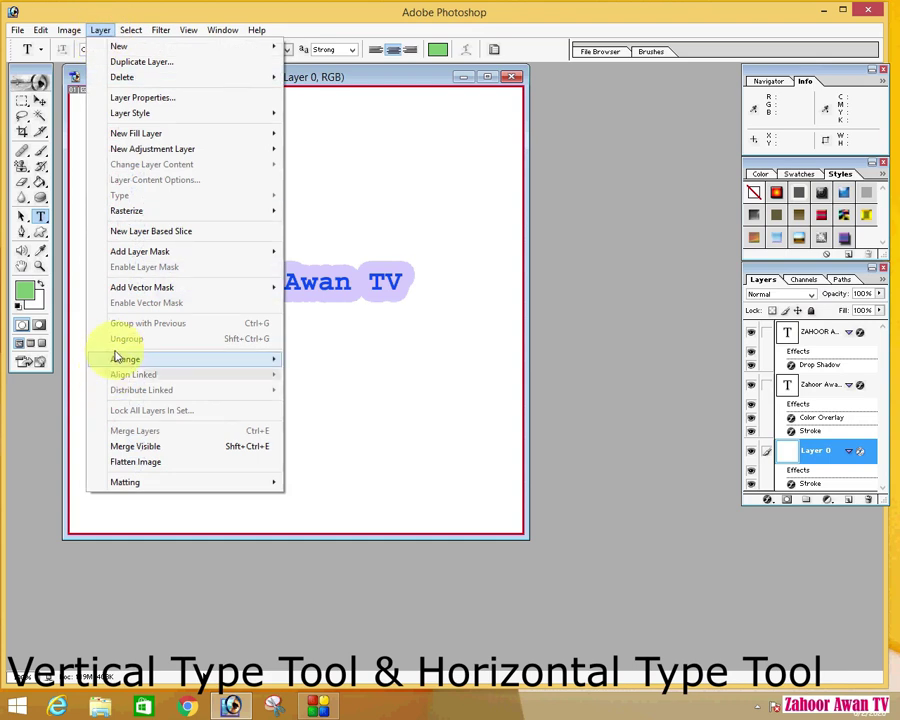
pyautogui.click(140, 445)
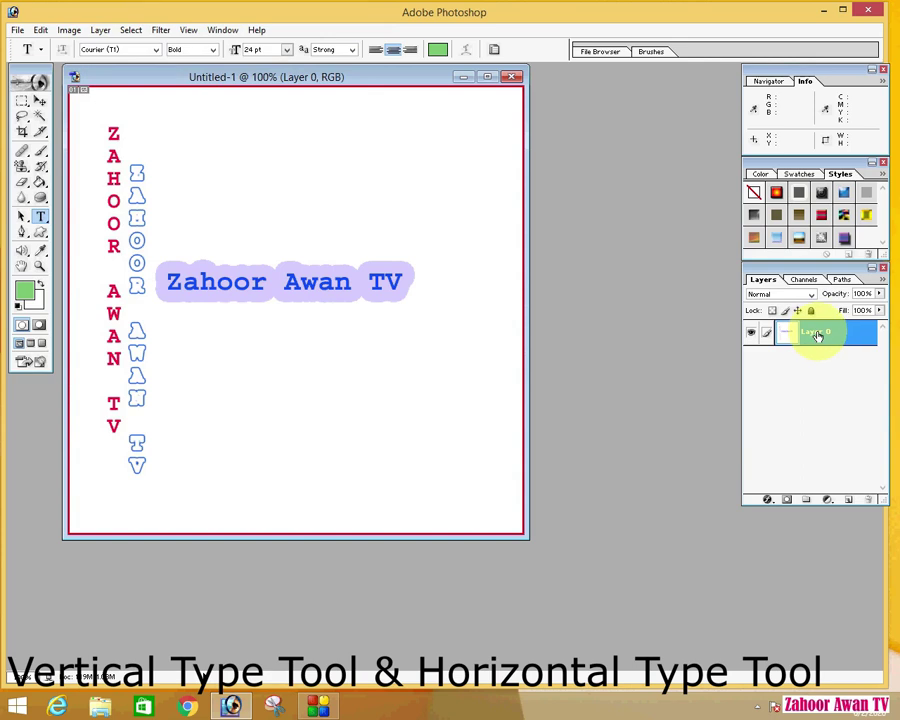
pyautogui.click(97, 30)
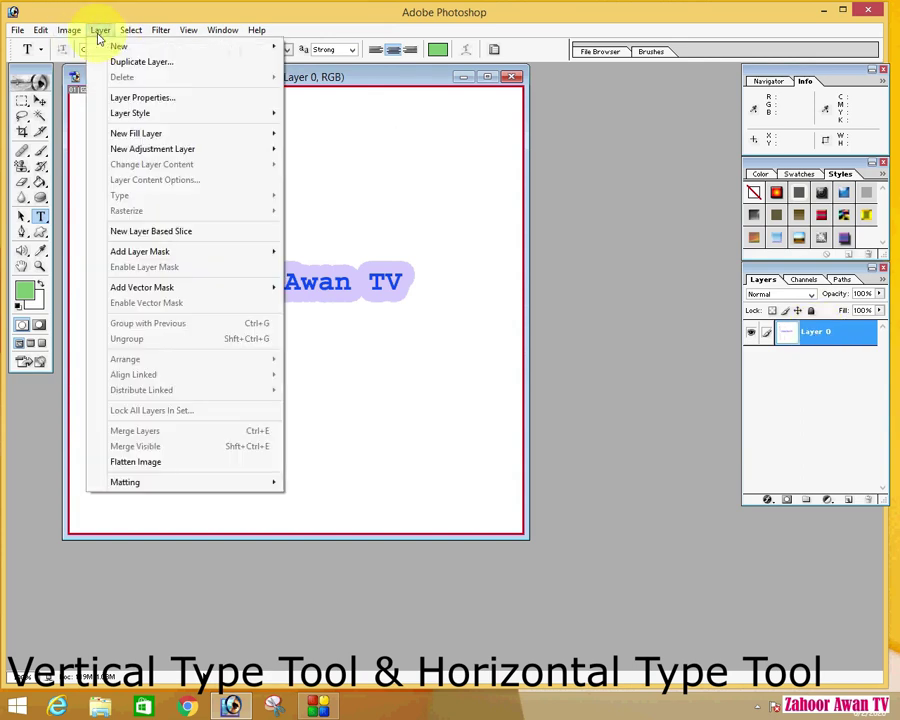
pyautogui.click(143, 460)
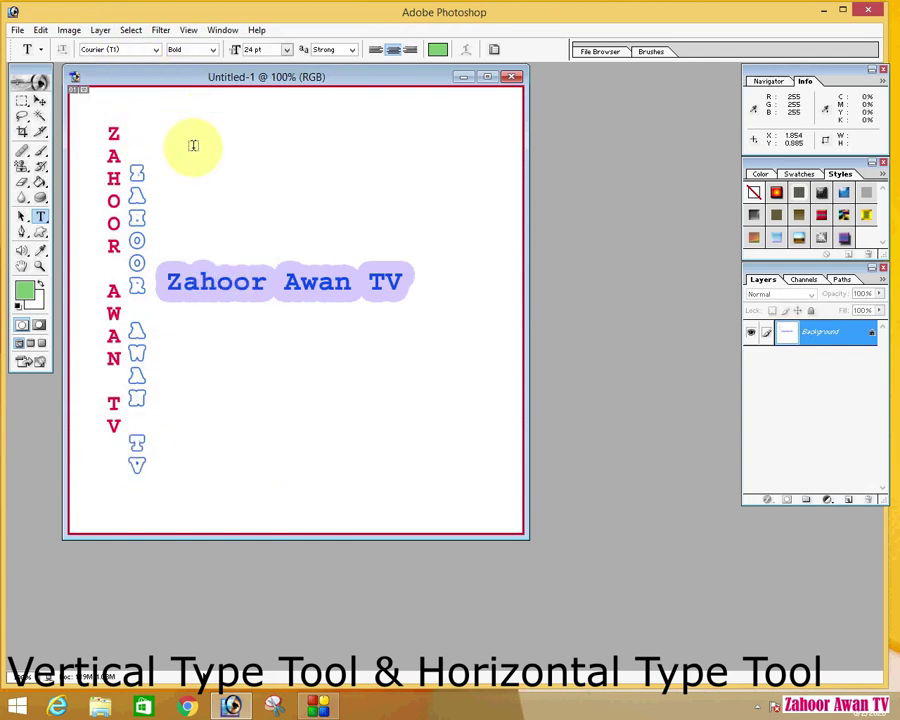
pyautogui.click(38, 100)
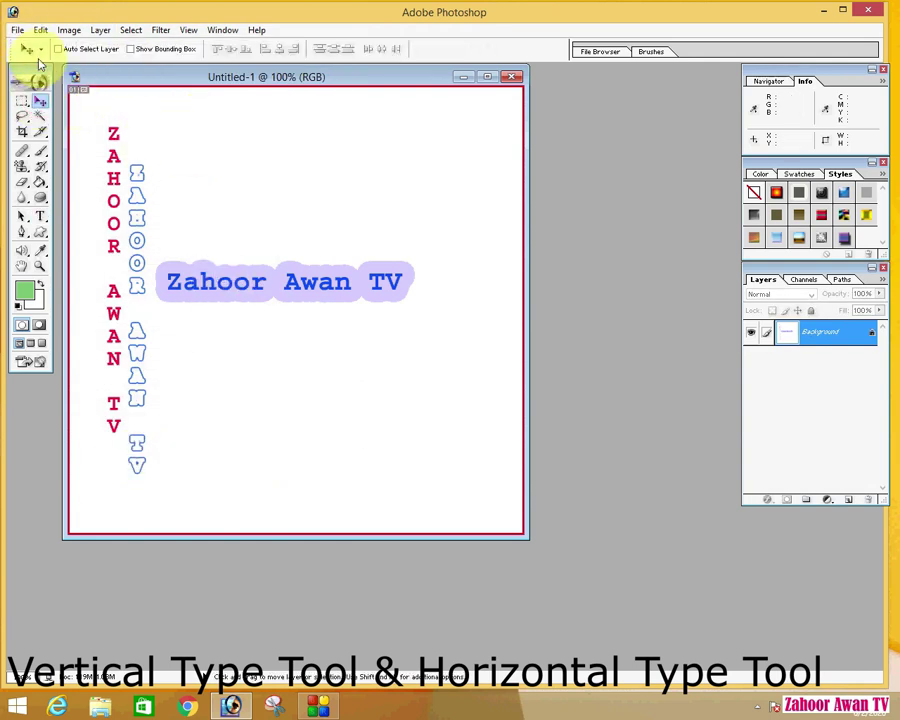
pyautogui.click(17, 33)
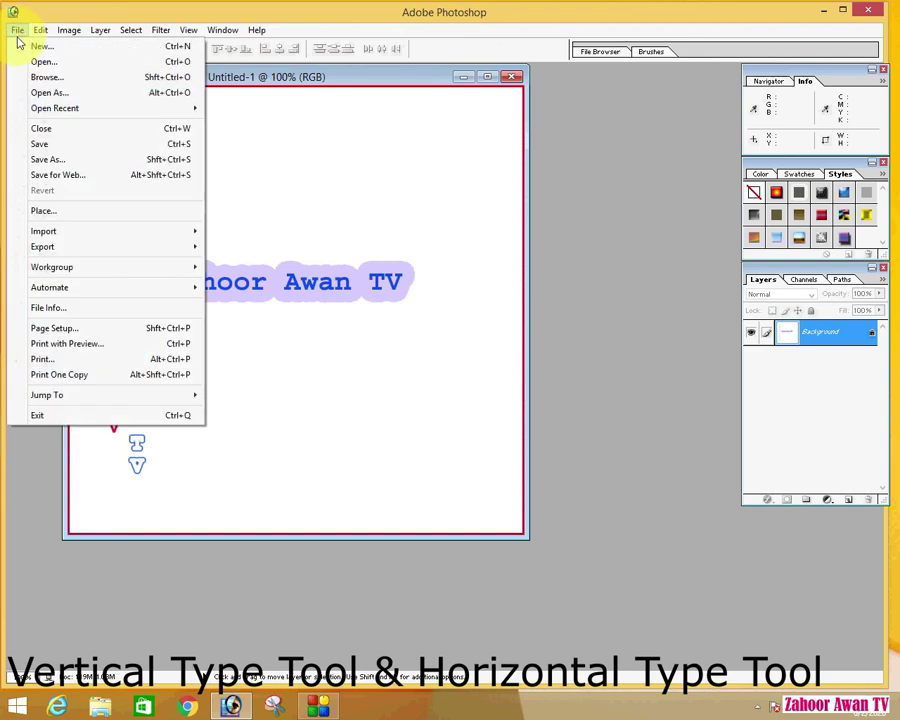
# Step: Save the design as TEST in JPEG format, accepting the JPEG Options quality settings
pyautogui.click(55, 143)
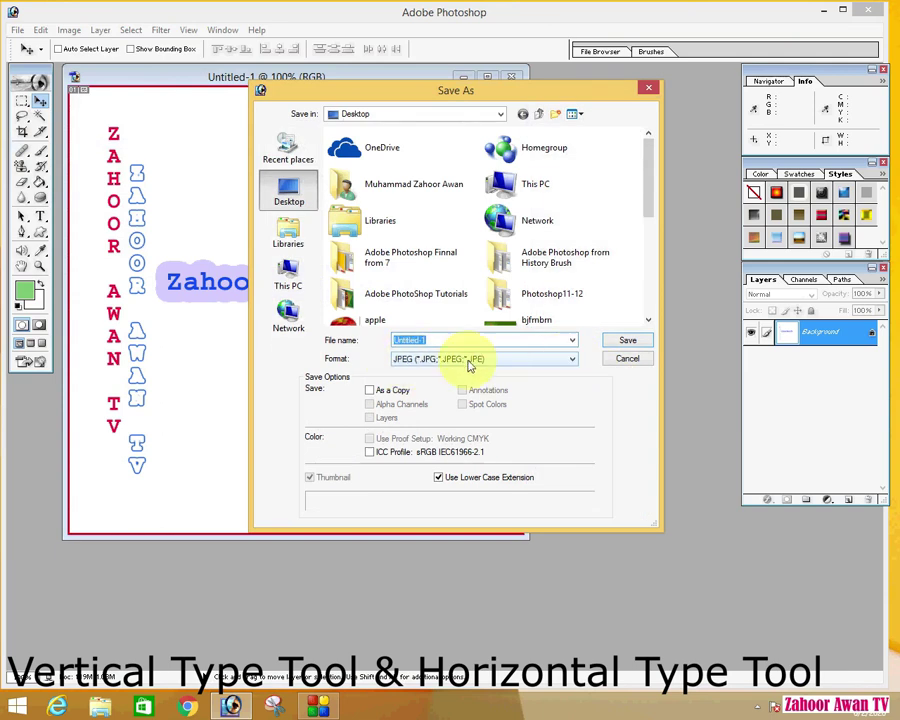
pyautogui.click(574, 362)
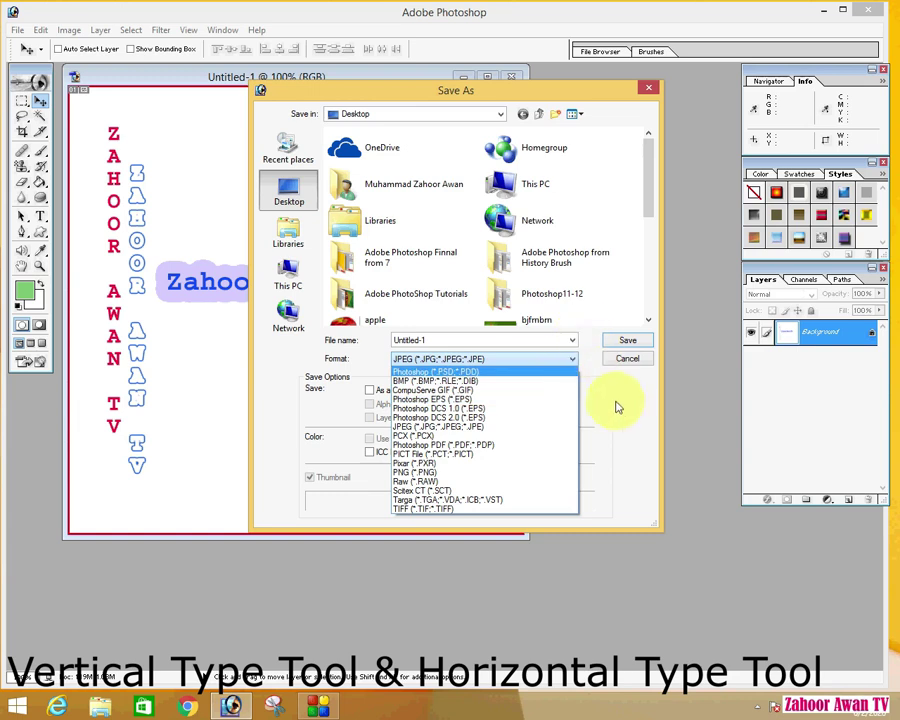
pyautogui.click(496, 336)
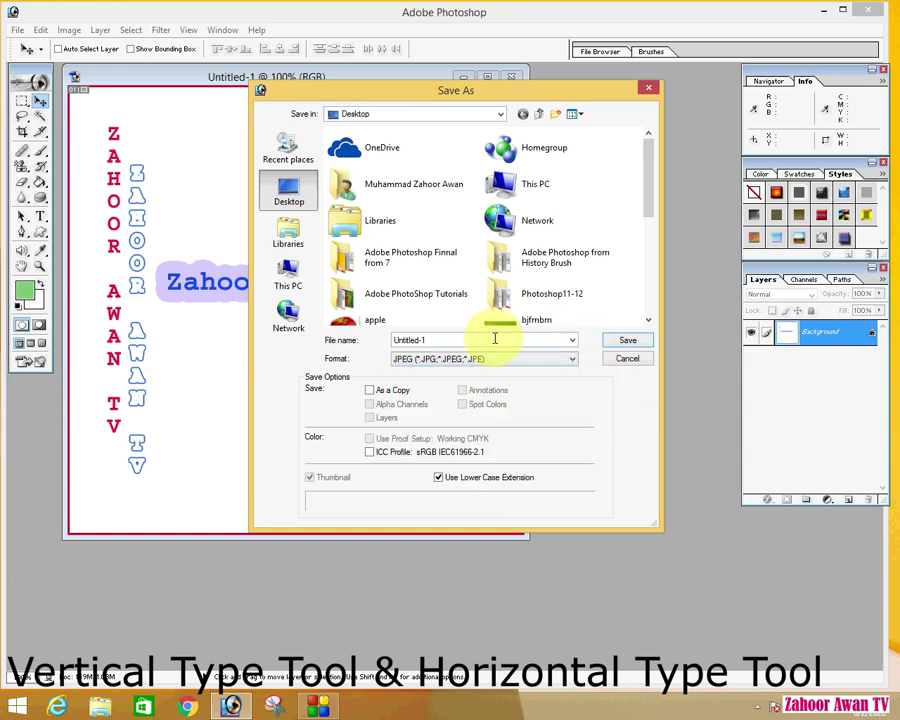
pyautogui.doubleClick(492, 340)
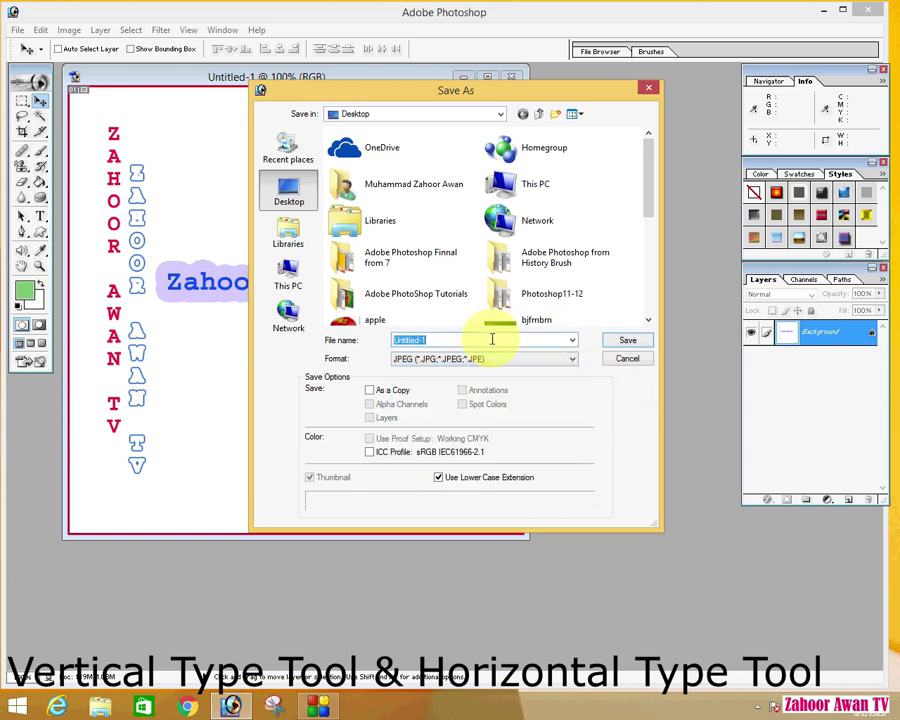
pyautogui.write('TEST')
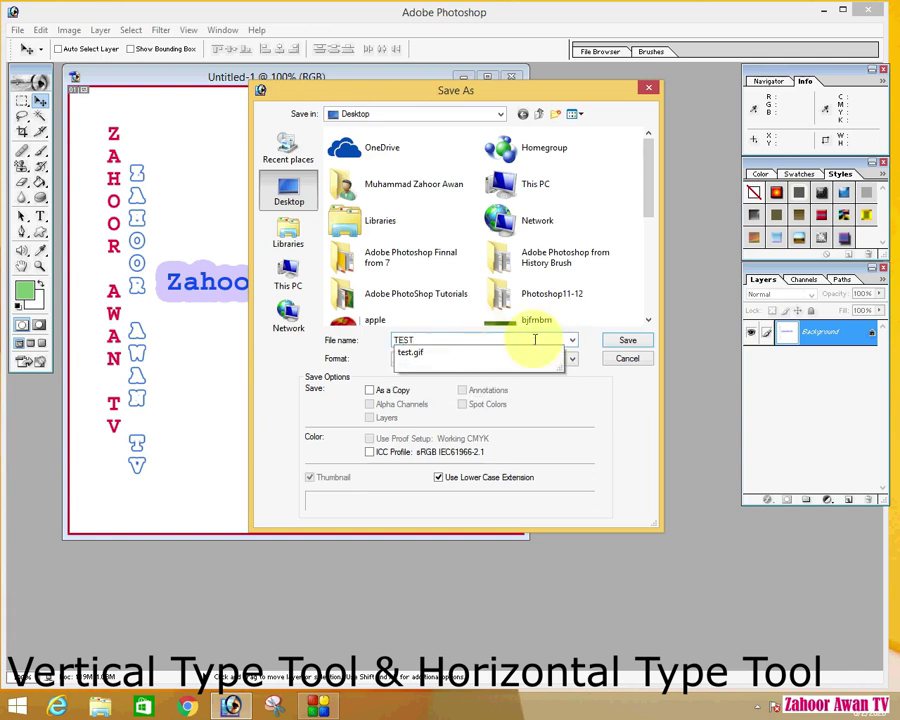
pyautogui.click(624, 346)
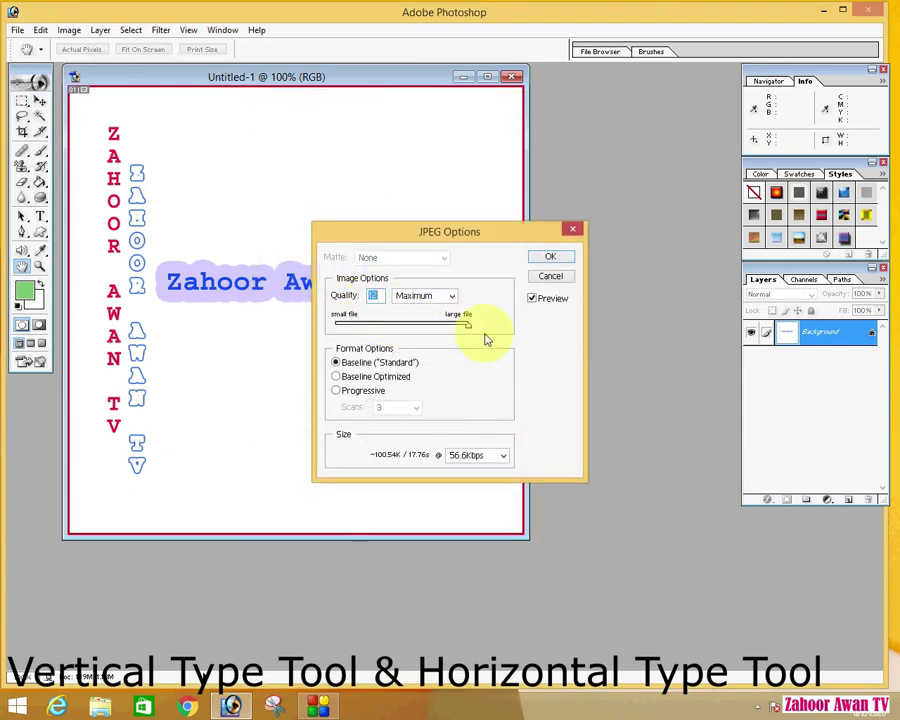
pyautogui.moveTo(467, 325)
pyautogui.mouseDown()
pyautogui.moveTo(405, 322)
pyautogui.moveTo(473, 326)
pyautogui.mouseUp()
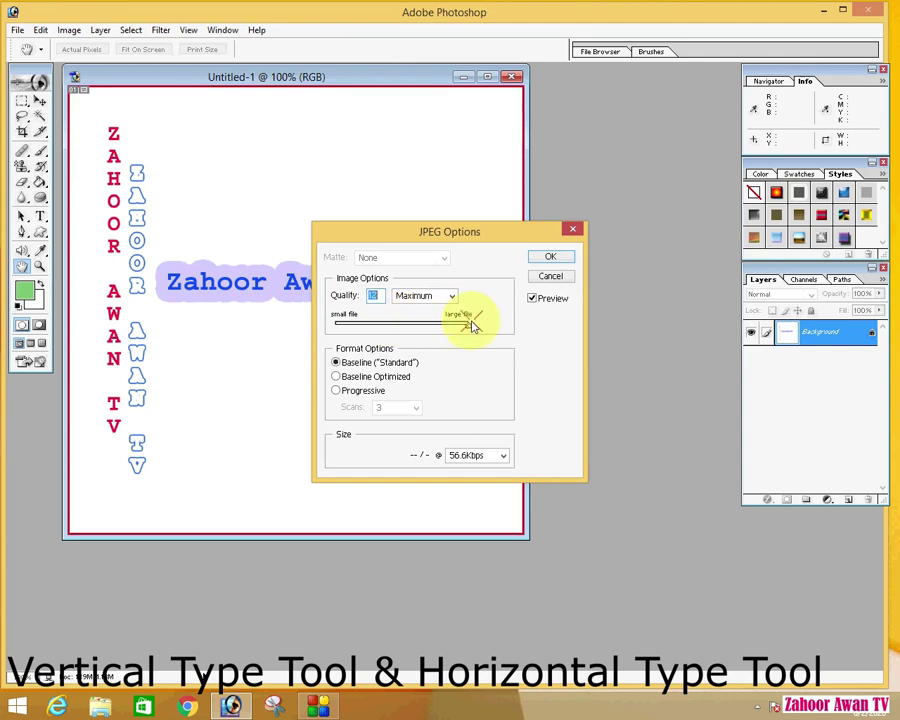
pyautogui.click(551, 259)
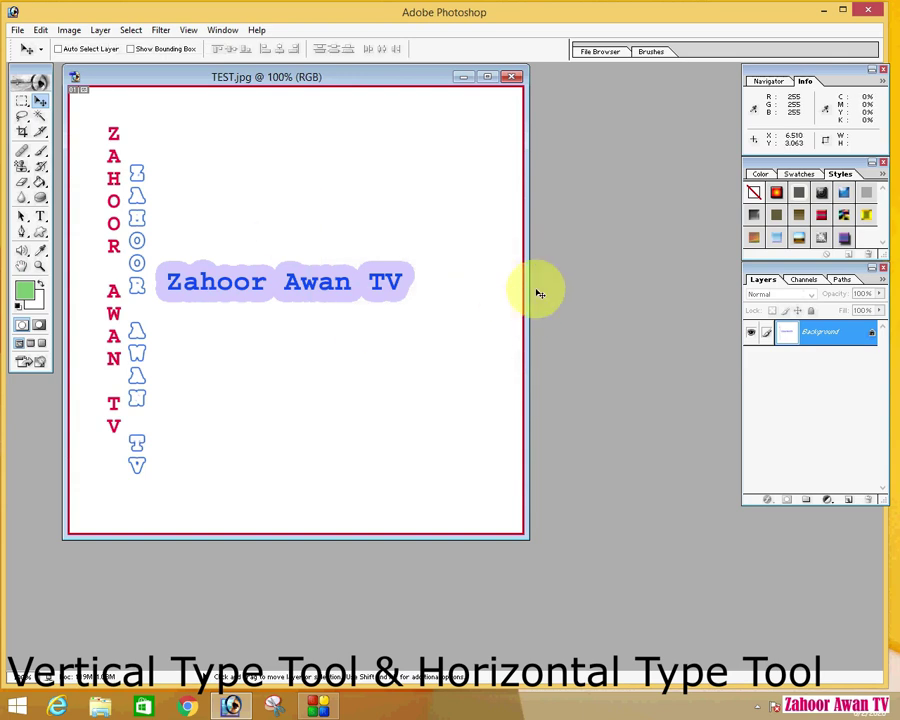
pyautogui.click(822, 10)
# Step: Open leaf.png from the Desktop via the File Browser and pick the Horizontal Type Mask Tool
pyautogui.doubleClick(183, 650)
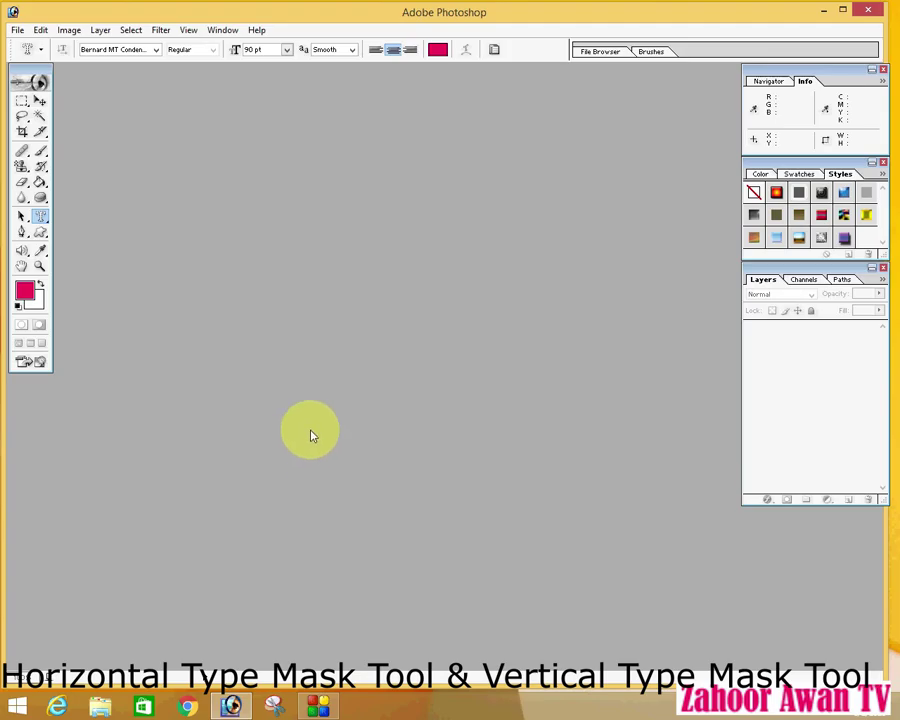
pyautogui.click(42, 217)
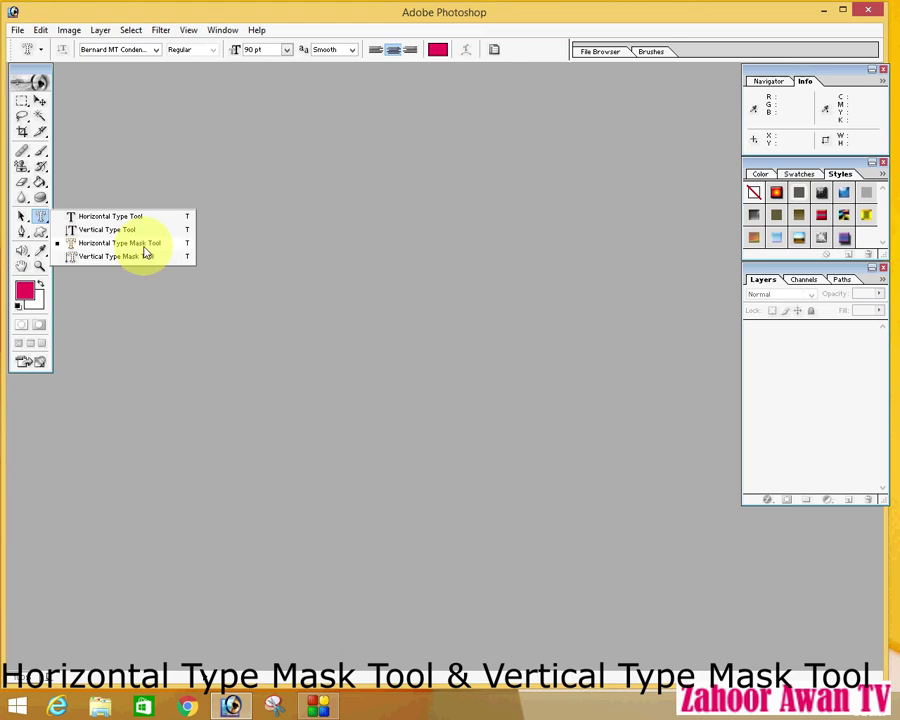
pyautogui.click(600, 52)
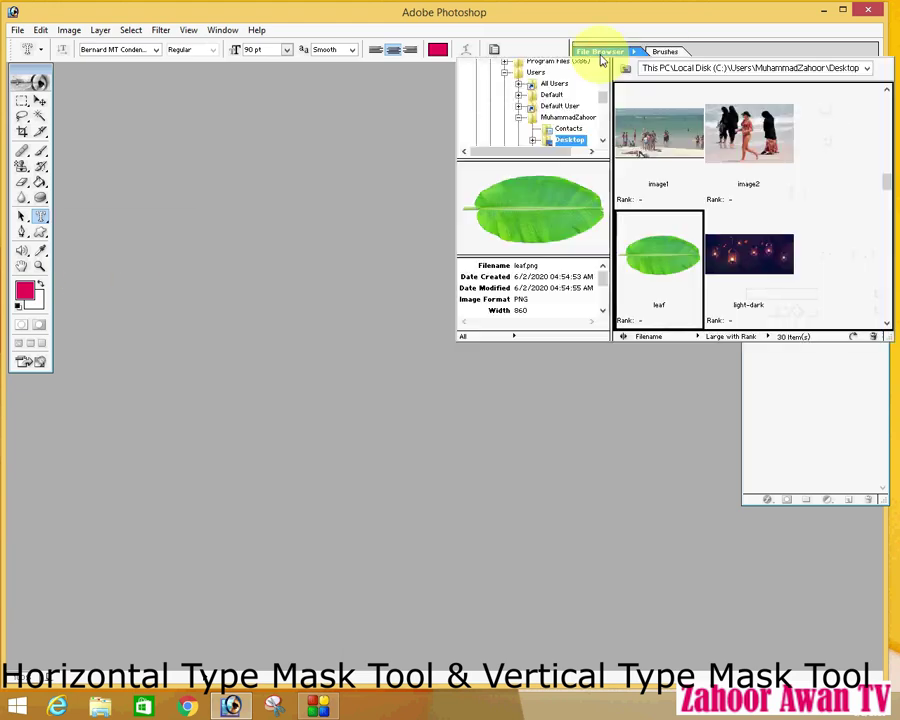
pyautogui.doubleClick(536, 214)
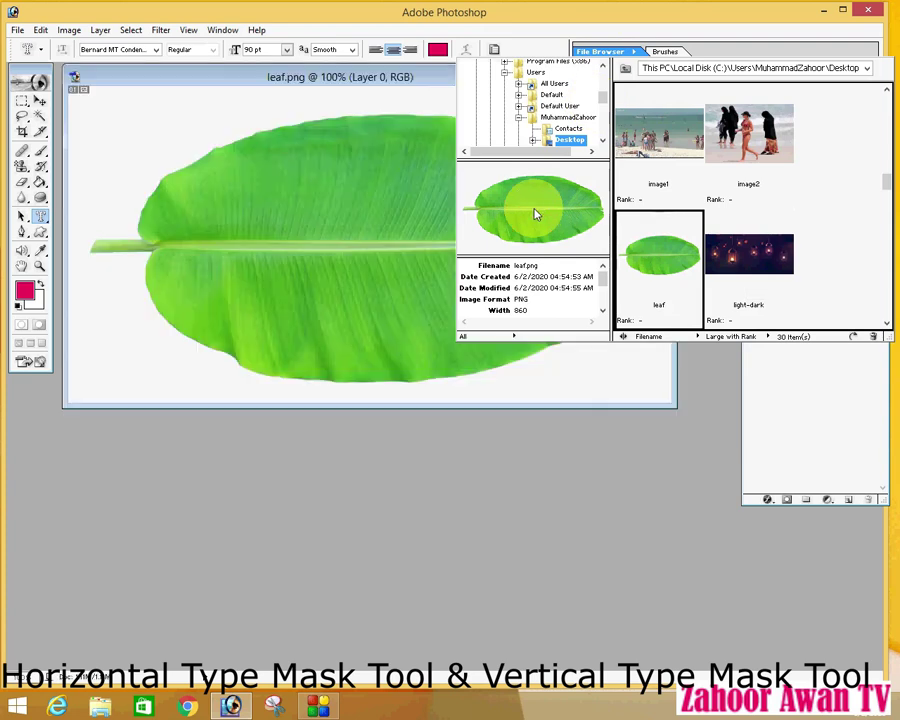
pyautogui.click(43, 216)
pyautogui.moveTo(43, 216); pyautogui.dragTo(90, 243)
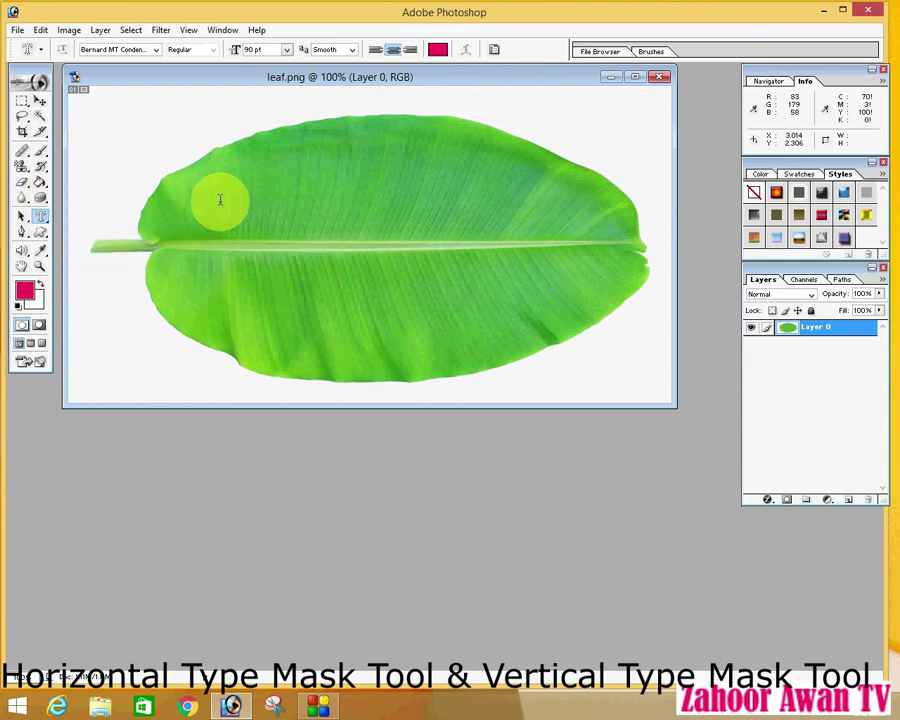
# Step: Type 'Banana Leaf' as a type mask across the middle of the leaf and commit it
pyautogui.moveTo(220, 200); pyautogui.dragTo(465, 314)
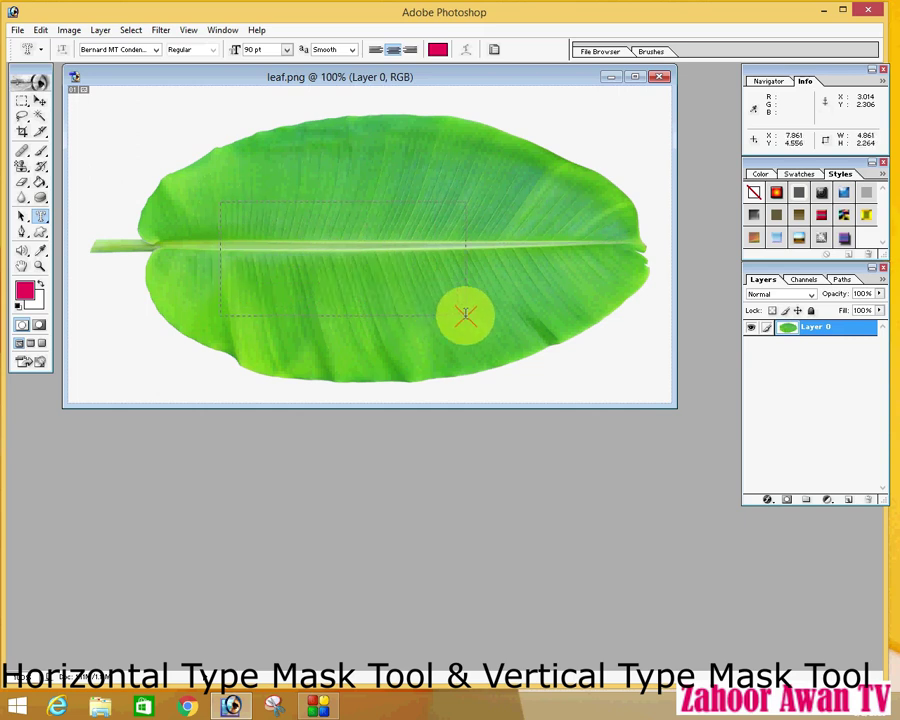
pyautogui.moveTo(466, 314); pyautogui.dragTo(498, 323)
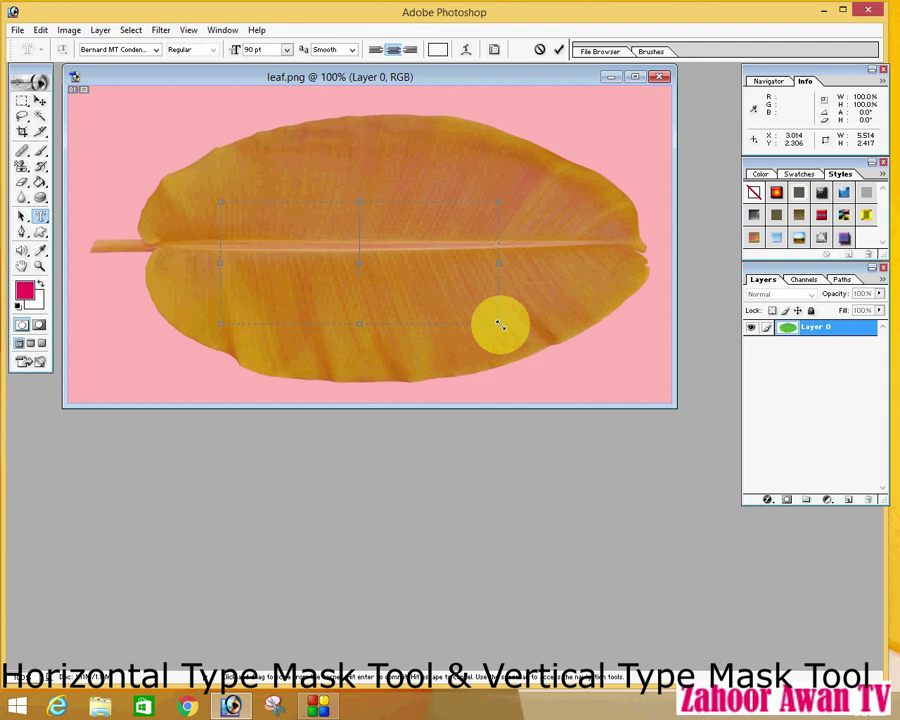
pyautogui.write('Ba')
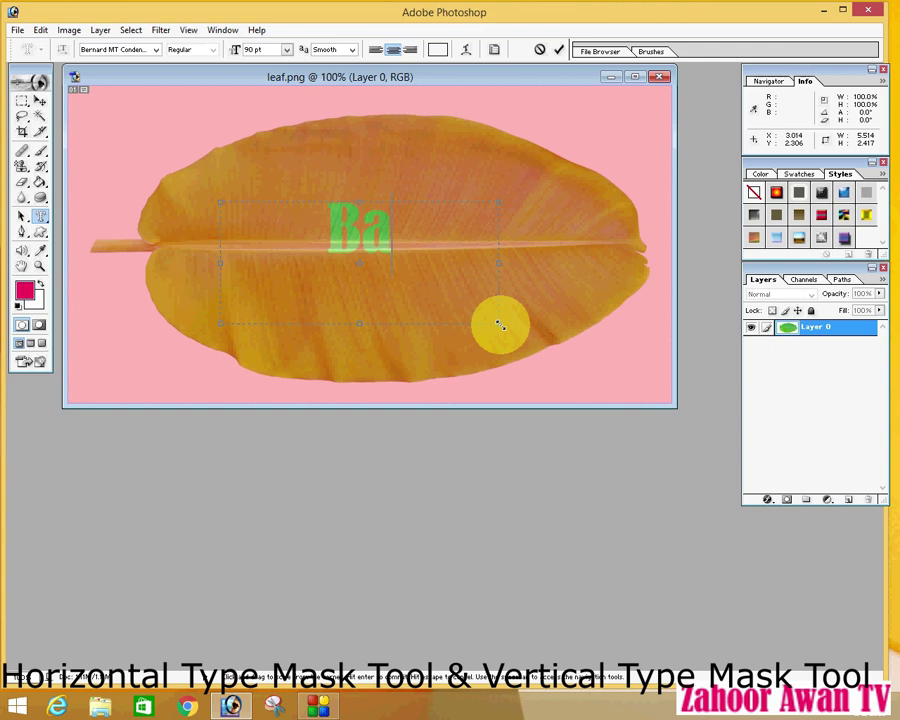
pyautogui.write('nana')
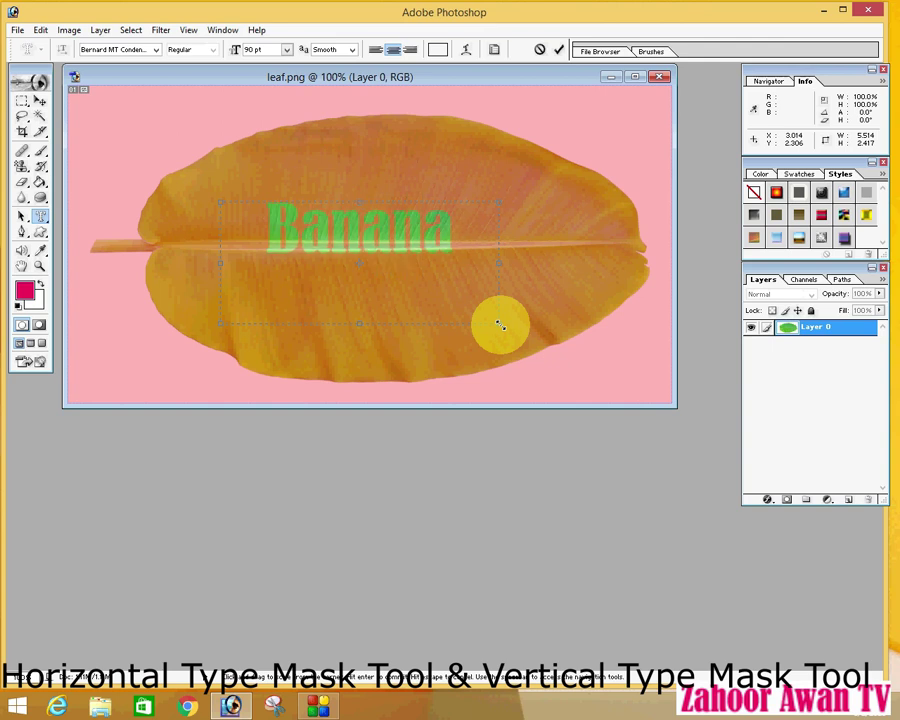
pyautogui.write(' Le')
pyautogui.press('BackSpace')
pyautogui.press('BackSpace')
pyautogui.press('BackSpace')
pyautogui.moveTo(502, 261); pyautogui.dragTo(566, 263)
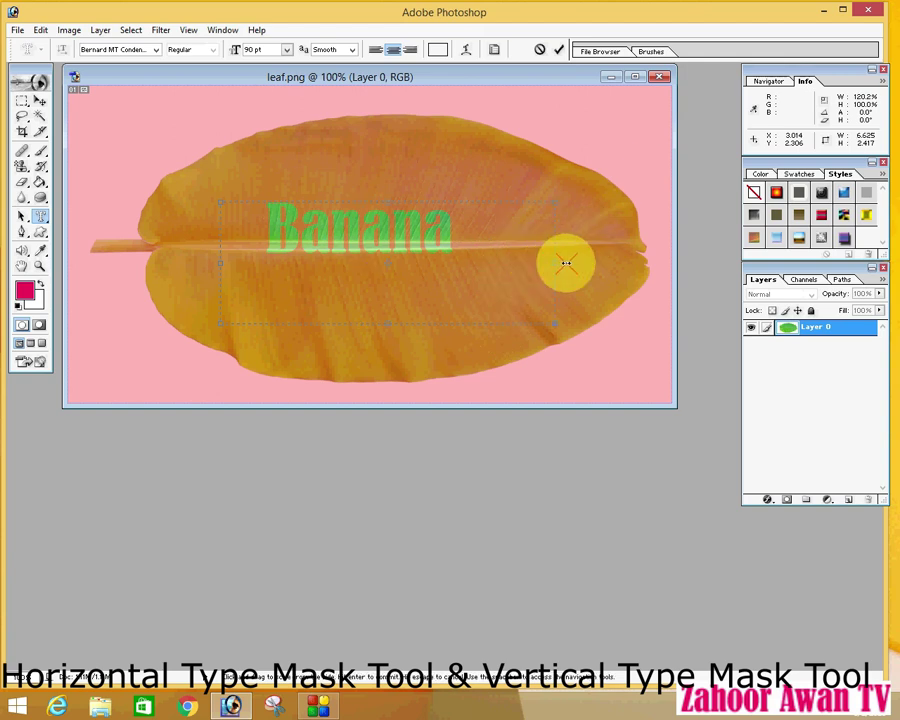
pyautogui.write('Leaf')
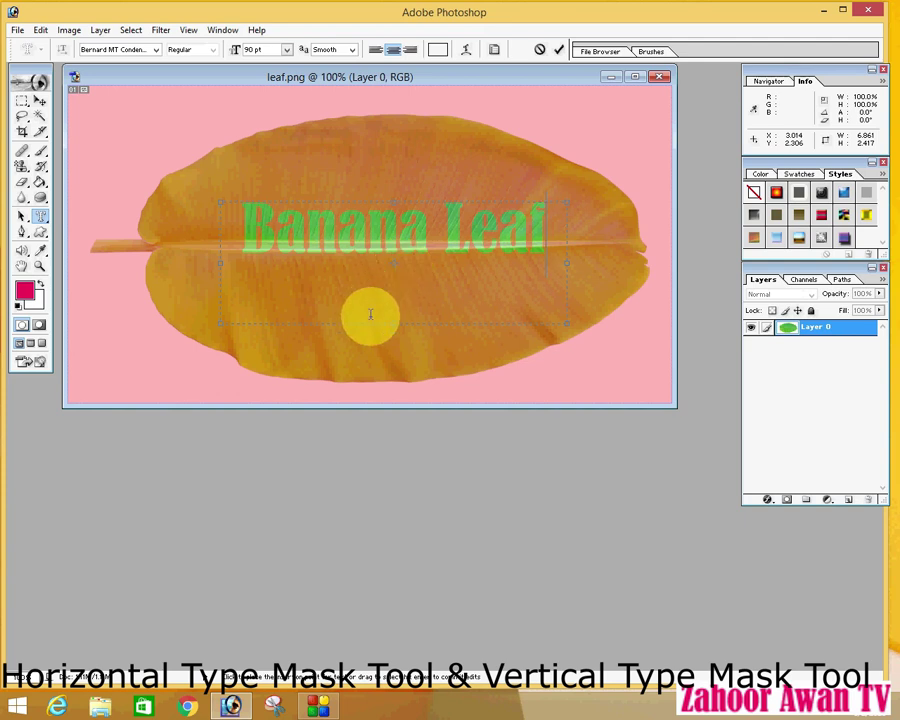
pyautogui.click(560, 52)
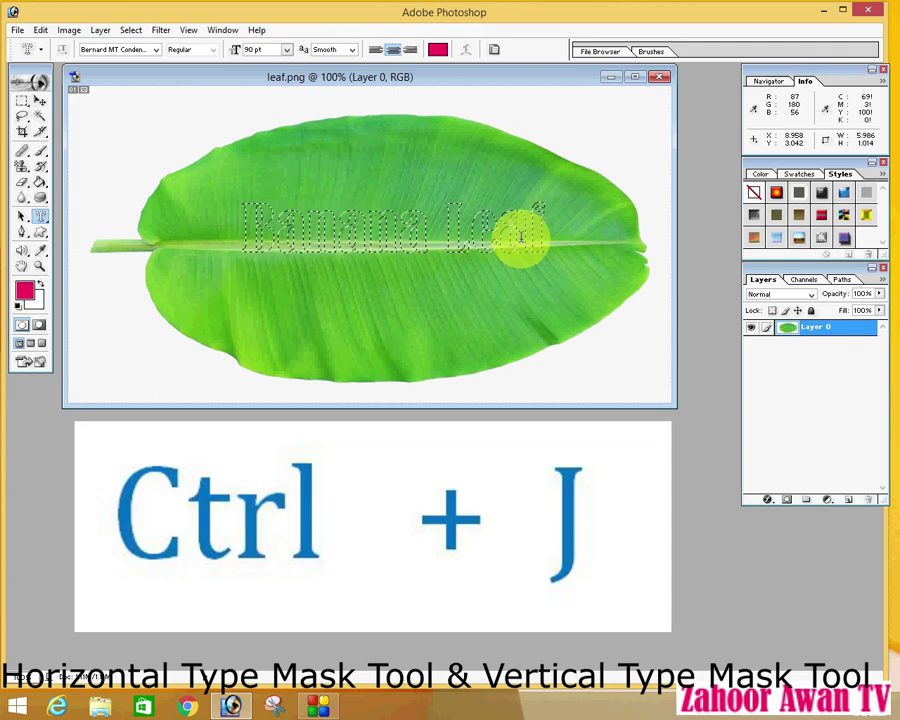
# Step: Copy the Banana Leaf letter selection to a new Layer 1 with Ctrl+J
pyautogui.hotkey('ctrl', 'j')
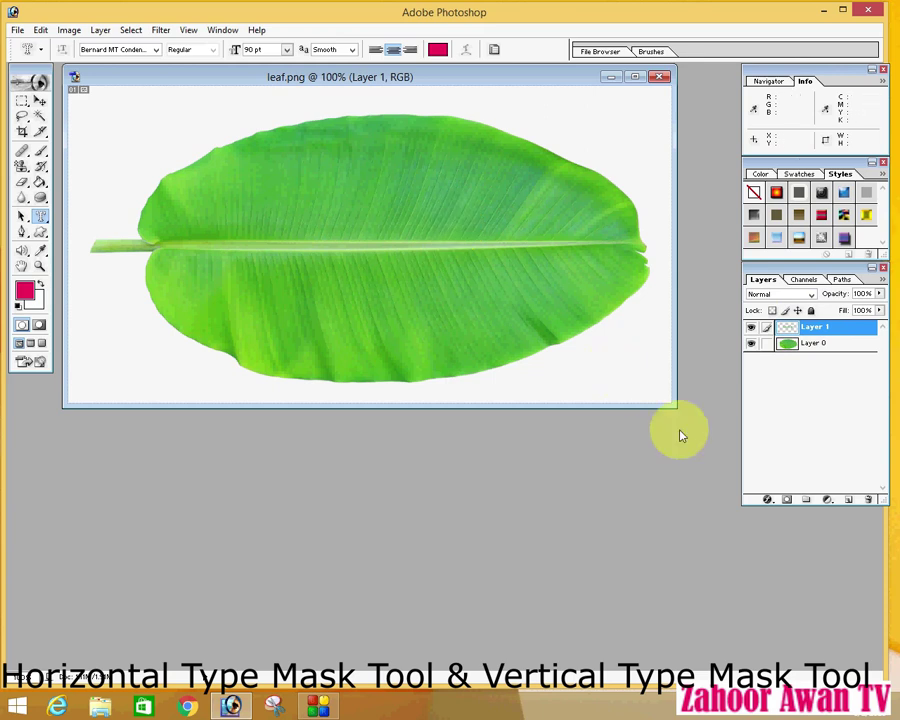
# Step: Test Drop Shadow, Inner Shadow, Outer Glow and Bevel and Emboss with Contour on the lettering
pyautogui.click(771, 501)
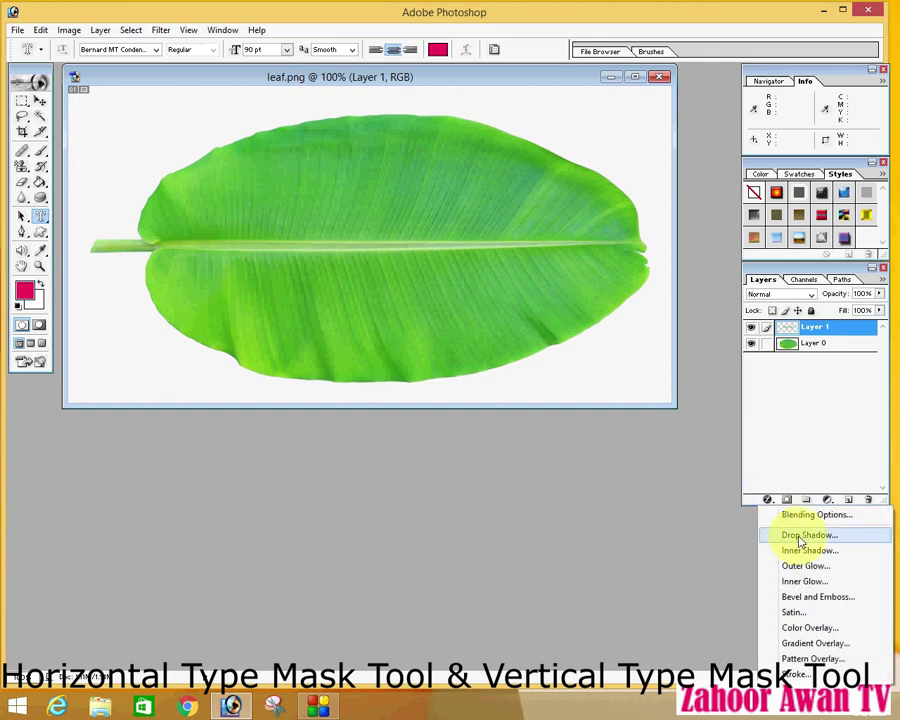
pyautogui.click(800, 538)
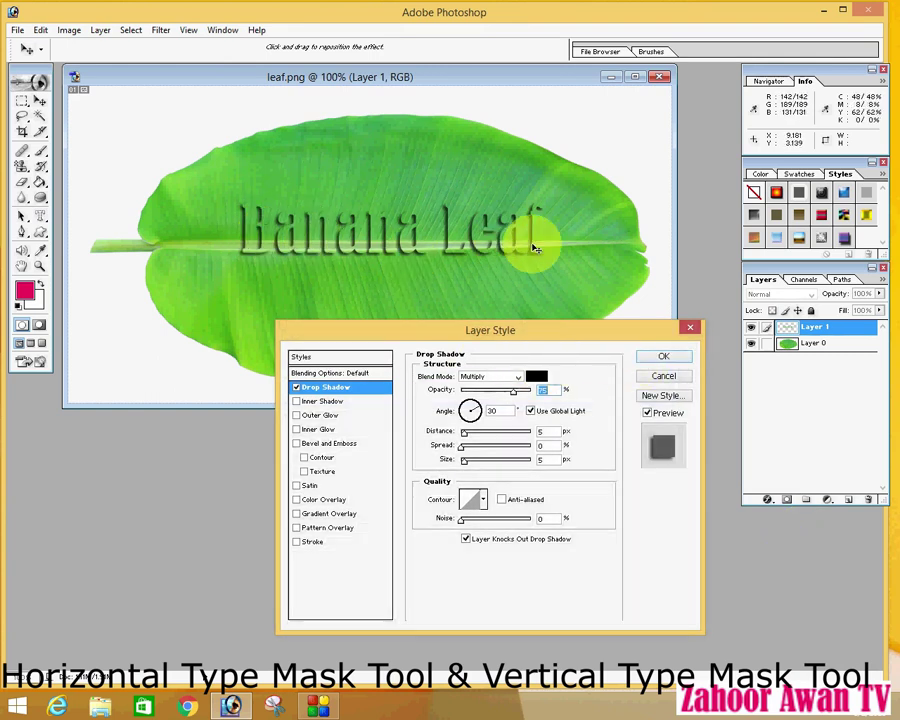
pyautogui.click(296, 387)
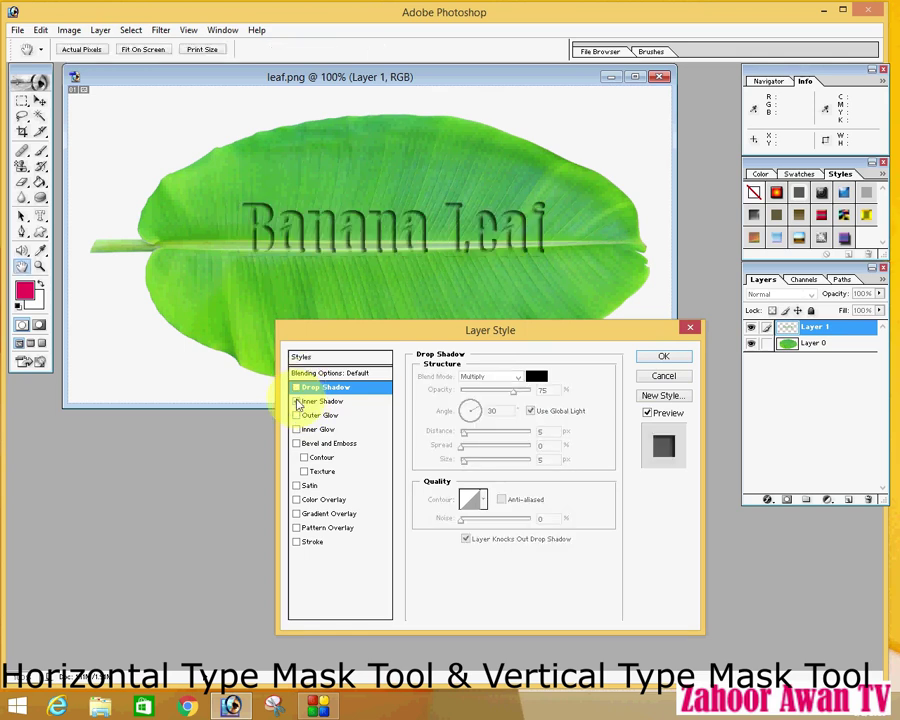
pyautogui.click(296, 401)
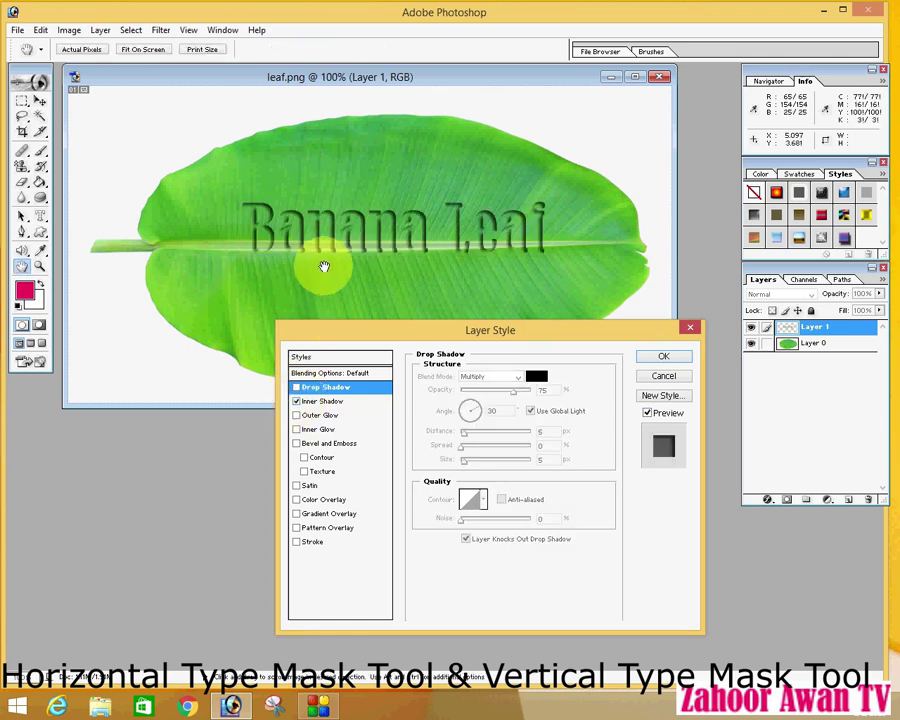
pyautogui.click(296, 415)
pyautogui.click(296, 401)
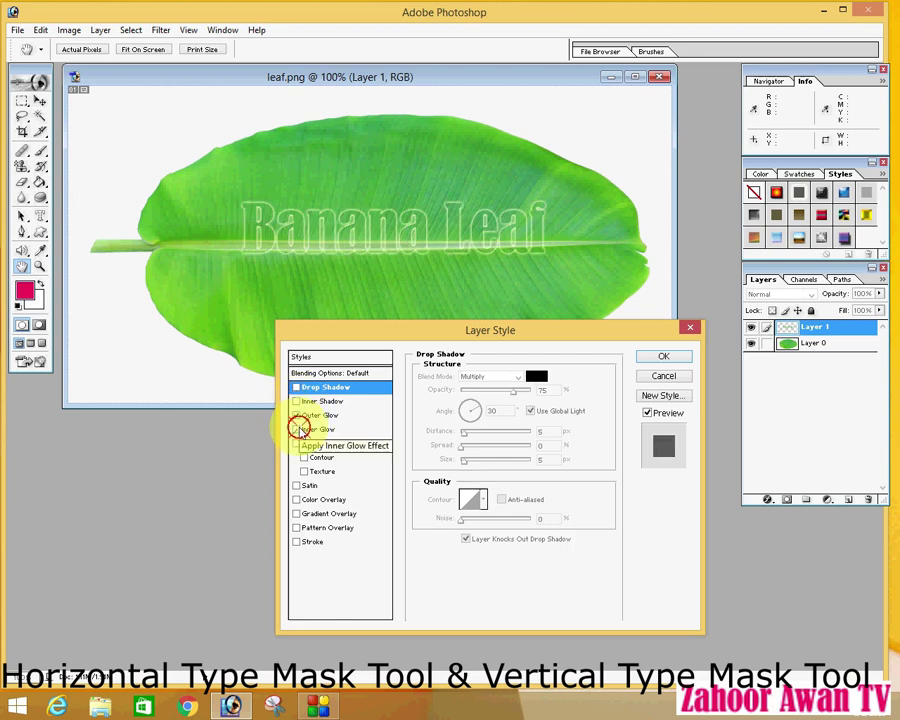
pyautogui.click(297, 417)
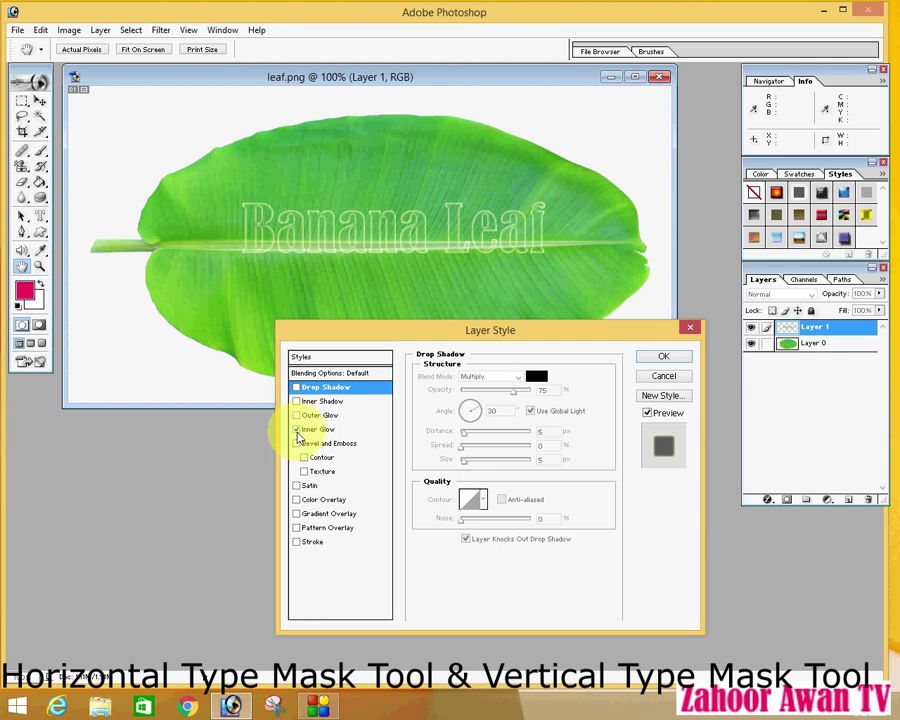
pyautogui.click(297, 442)
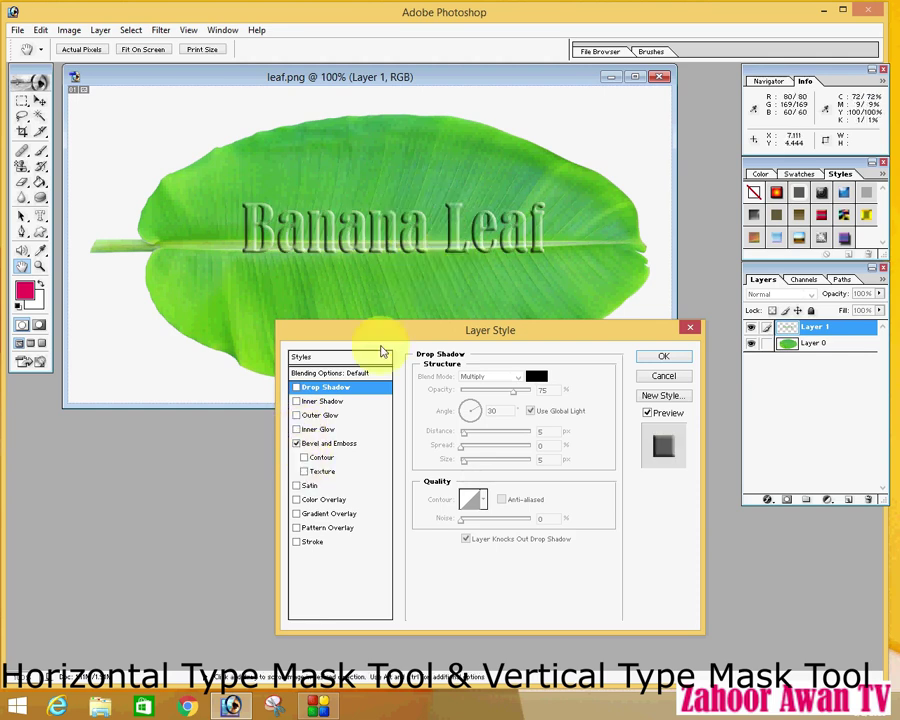
pyautogui.click(304, 457)
pyautogui.click(299, 444)
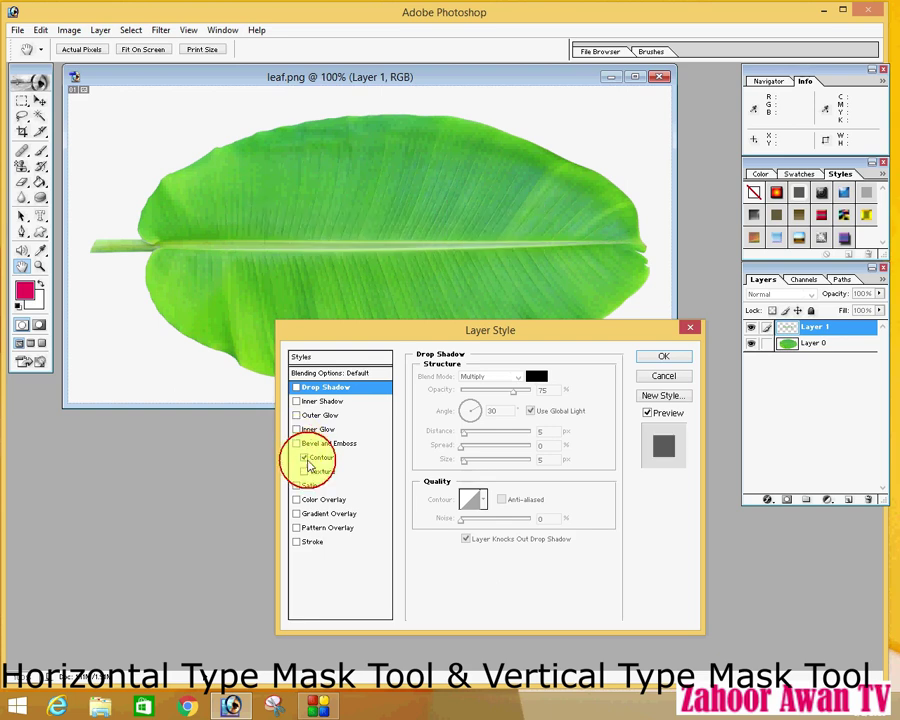
# Step: Try Texture, Satin, a red Color Overlay and Pattern Overlay, keeping only Satin
pyautogui.click(304, 471)
pyautogui.click(296, 443)
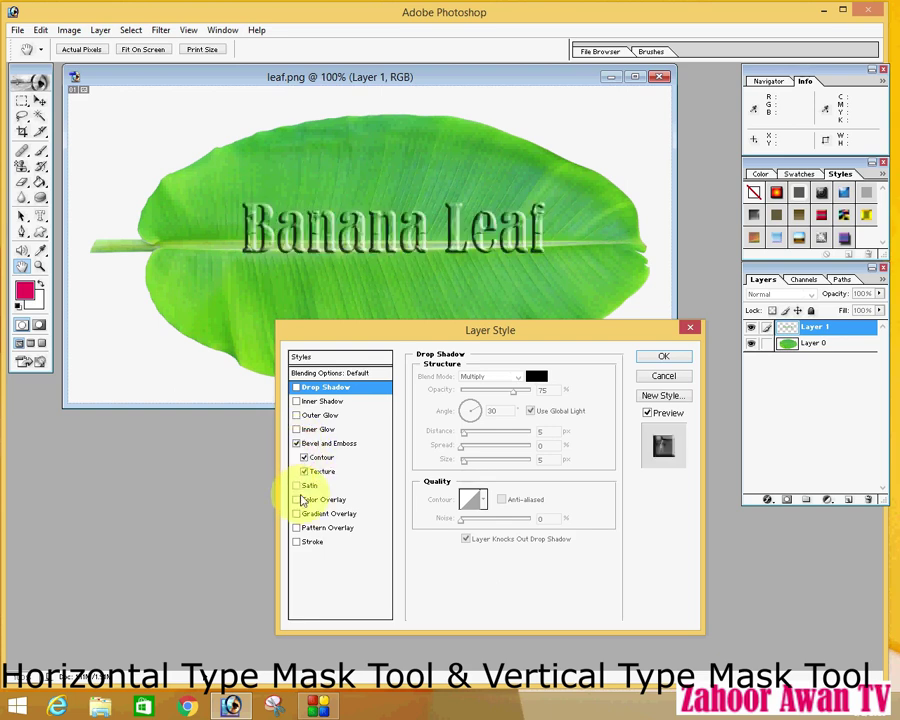
pyautogui.click(297, 485)
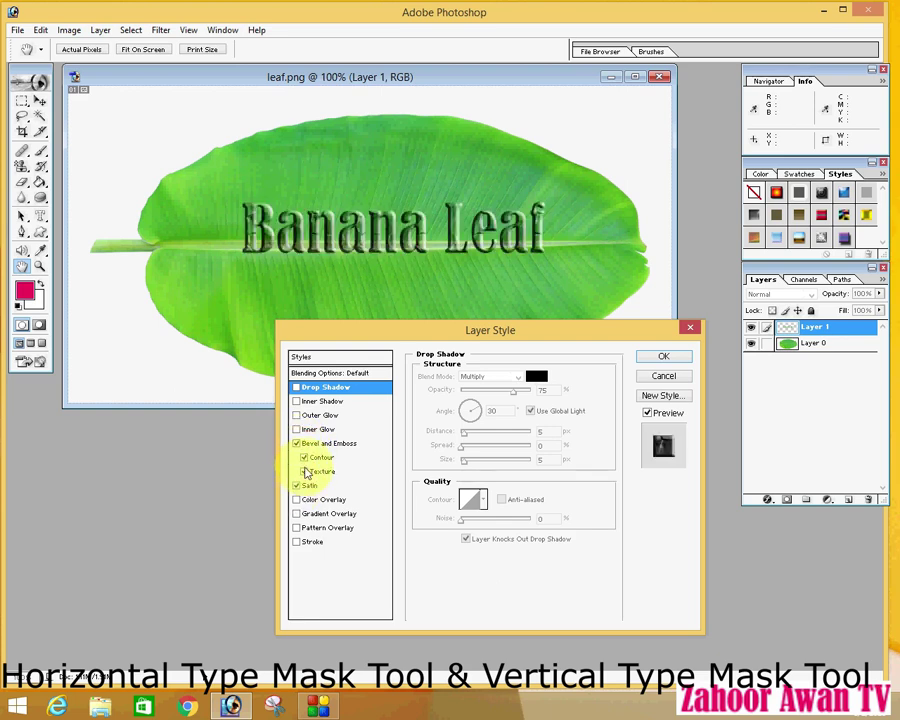
pyautogui.click(297, 443)
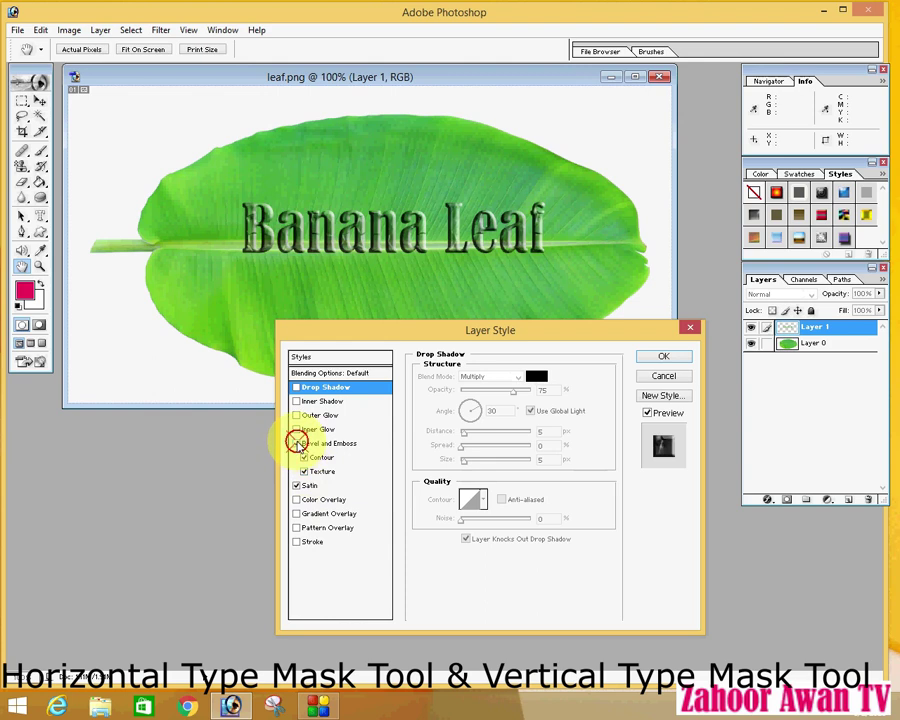
pyautogui.click(297, 499)
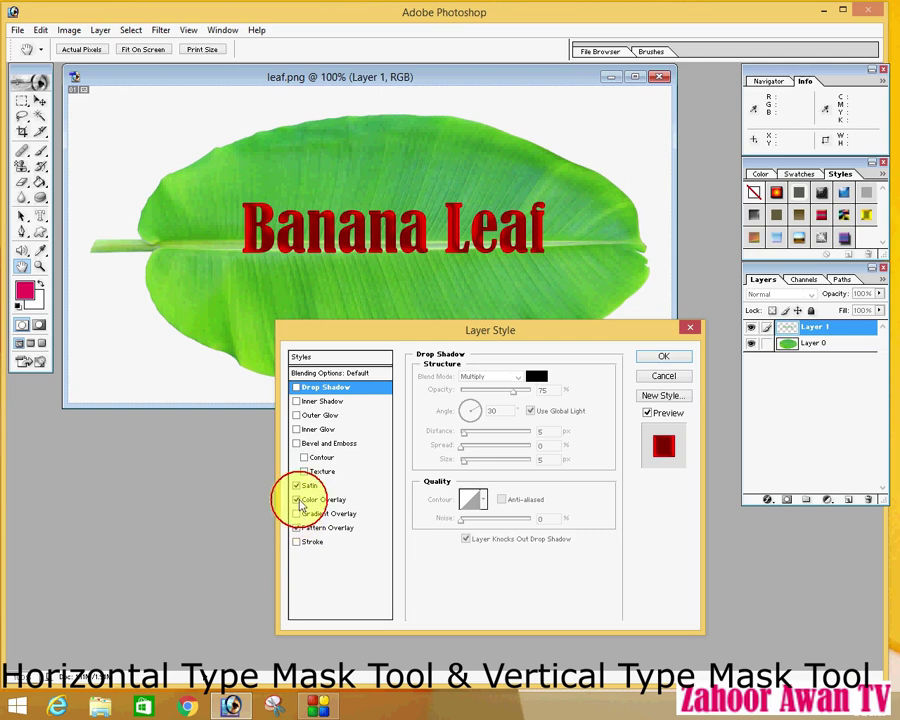
pyautogui.click(296, 499)
pyautogui.click(296, 528)
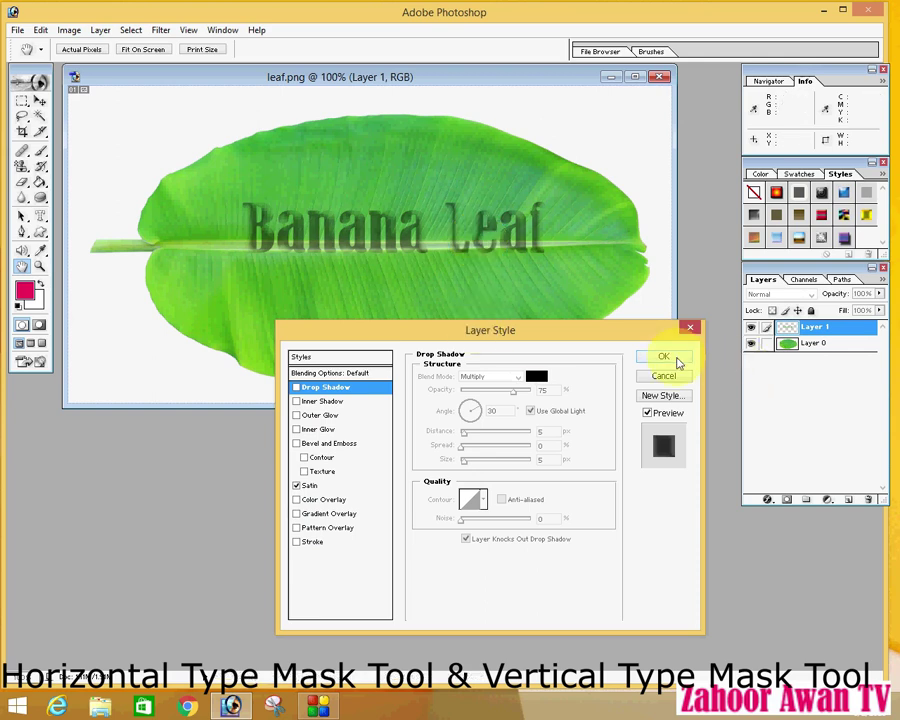
# Step: Settle on Satin plus Inner Shadow and Outer Glow, and apply the layer style
pyautogui.click(298, 387)
pyautogui.click(297, 387)
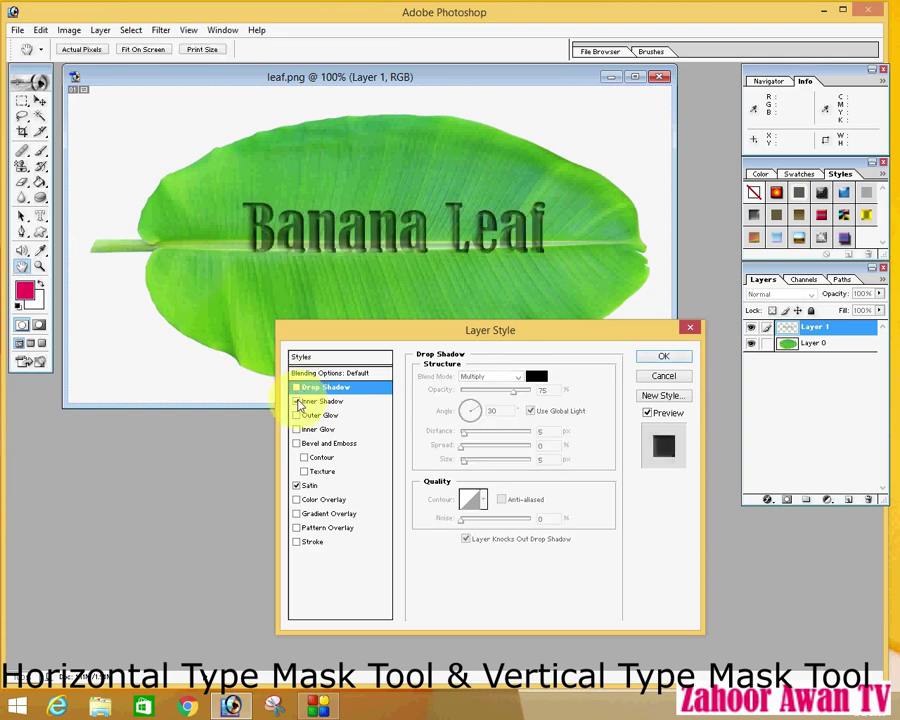
pyautogui.click(297, 402)
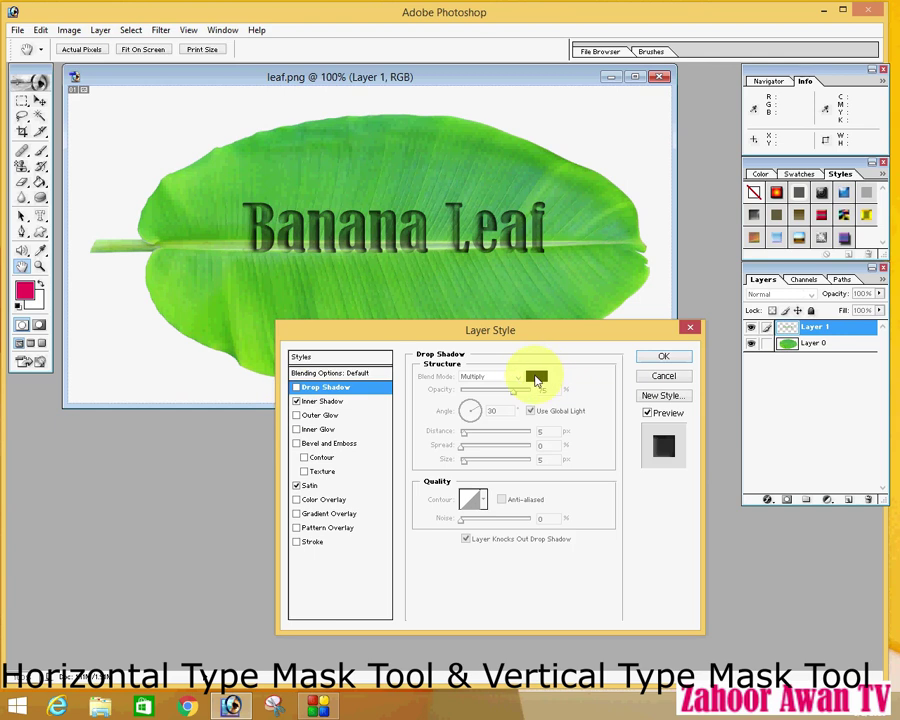
pyautogui.click(297, 415)
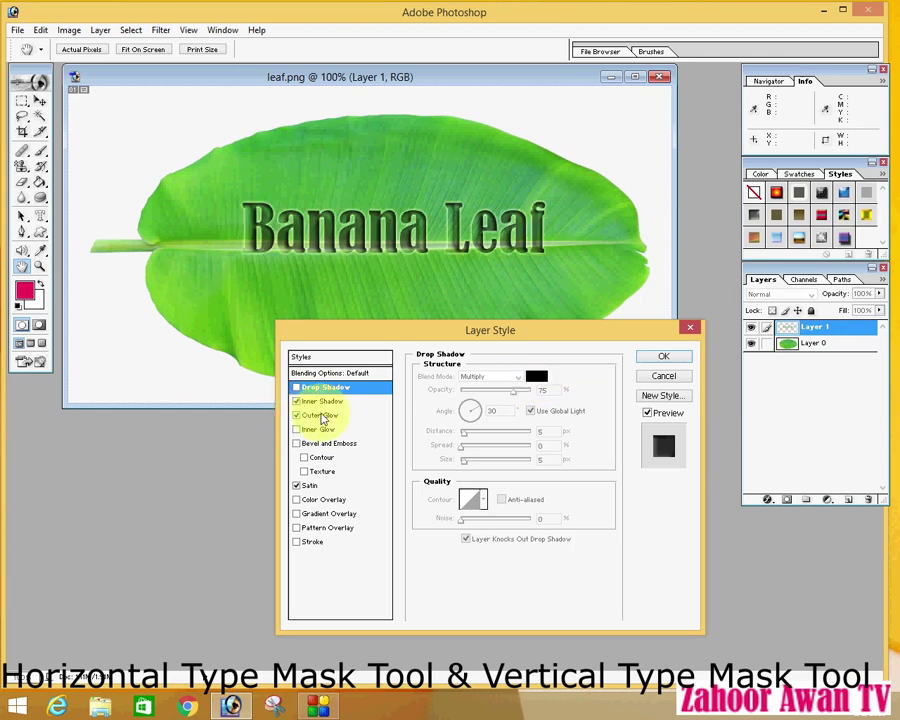
pyautogui.click(662, 357)
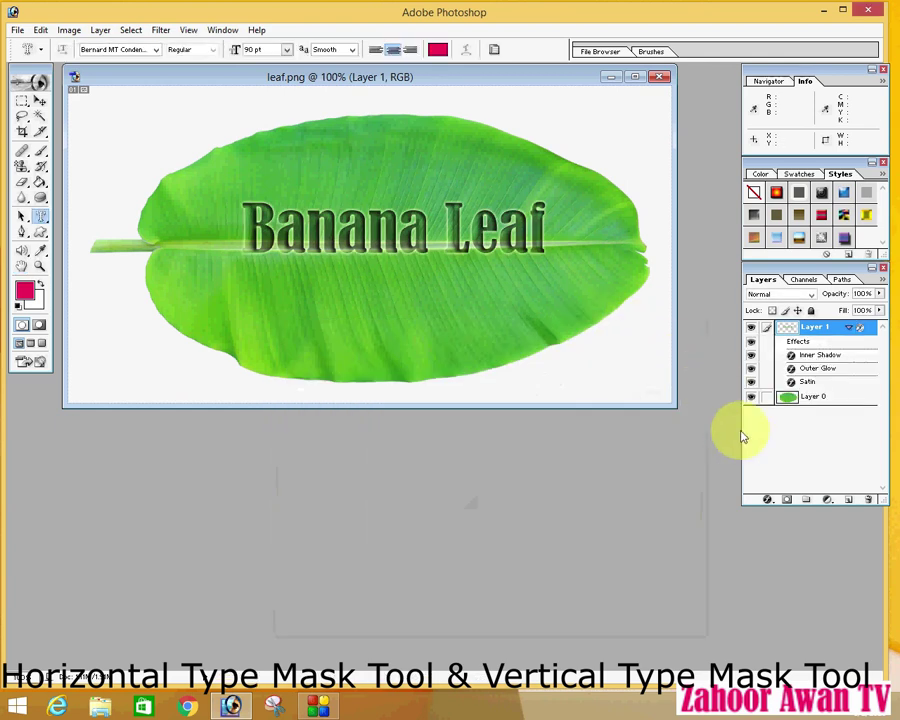
# Step: Add a Color Overlay in green 49A74F sampled from the leaf to the Banana Leaf text
pyautogui.click(763, 500)
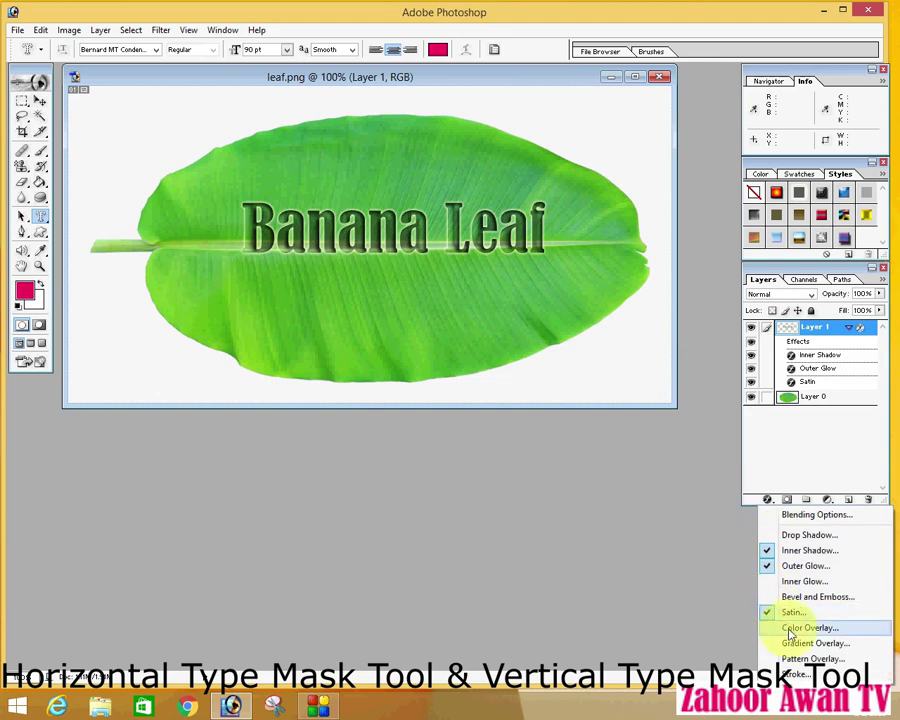
pyautogui.click(766, 573)
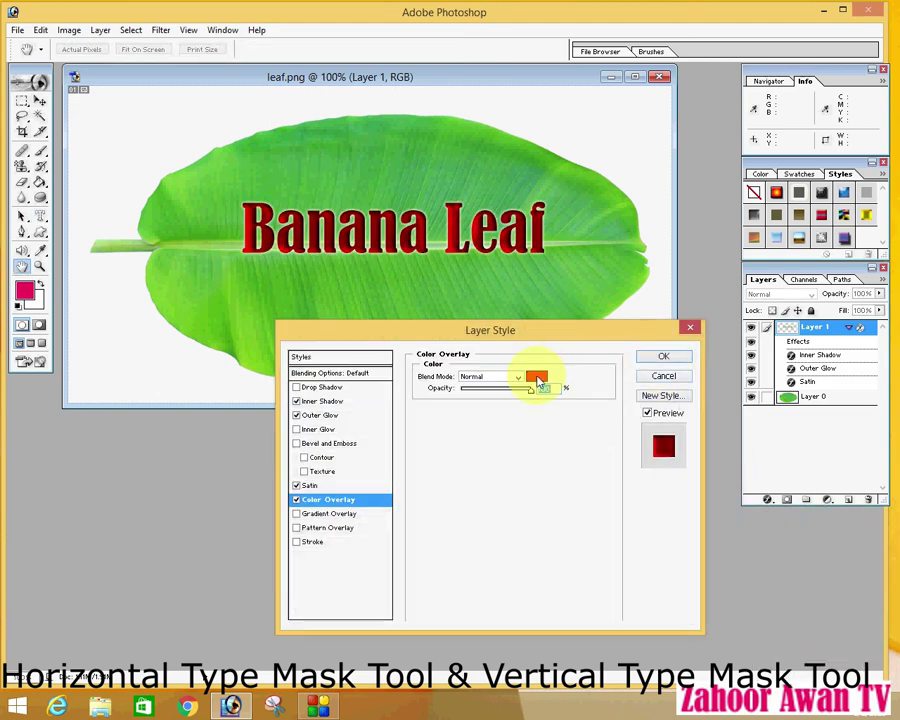
pyautogui.click(537, 378)
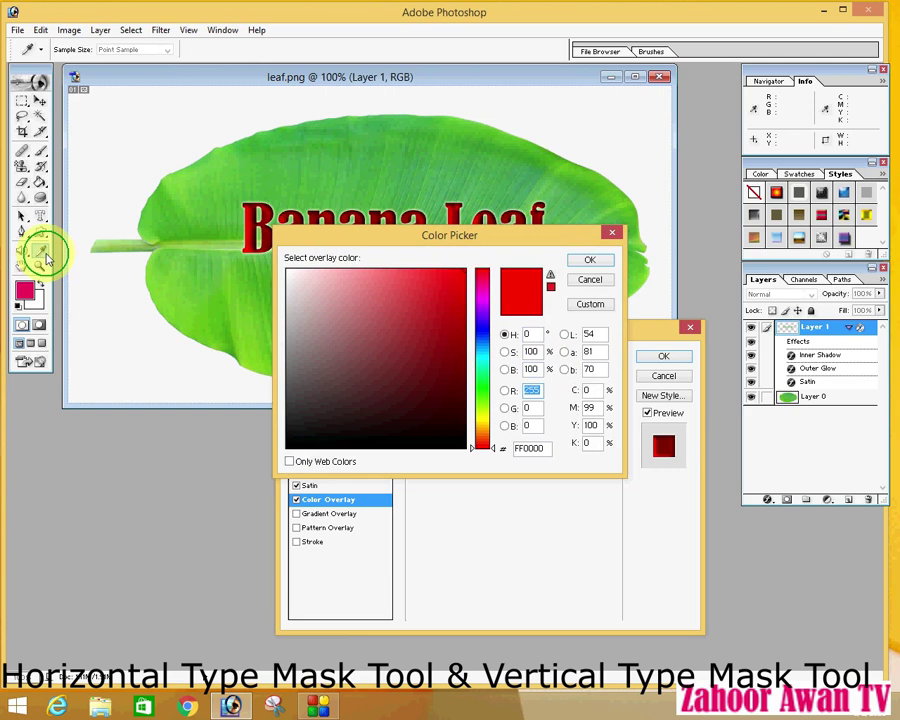
pyautogui.click(228, 311)
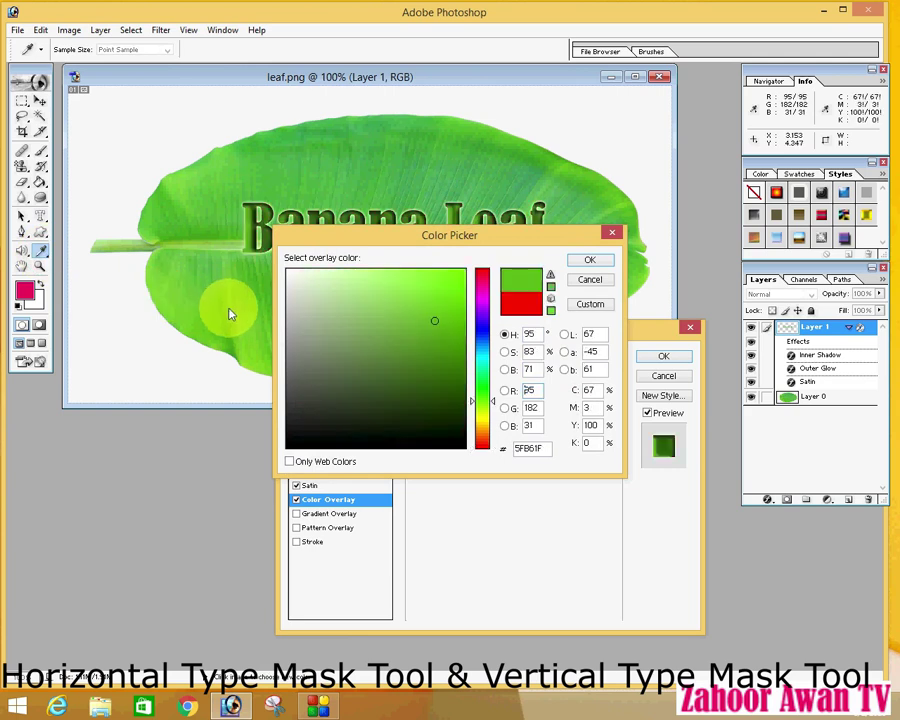
pyautogui.moveTo(250, 225); pyautogui.dragTo(257, 195)
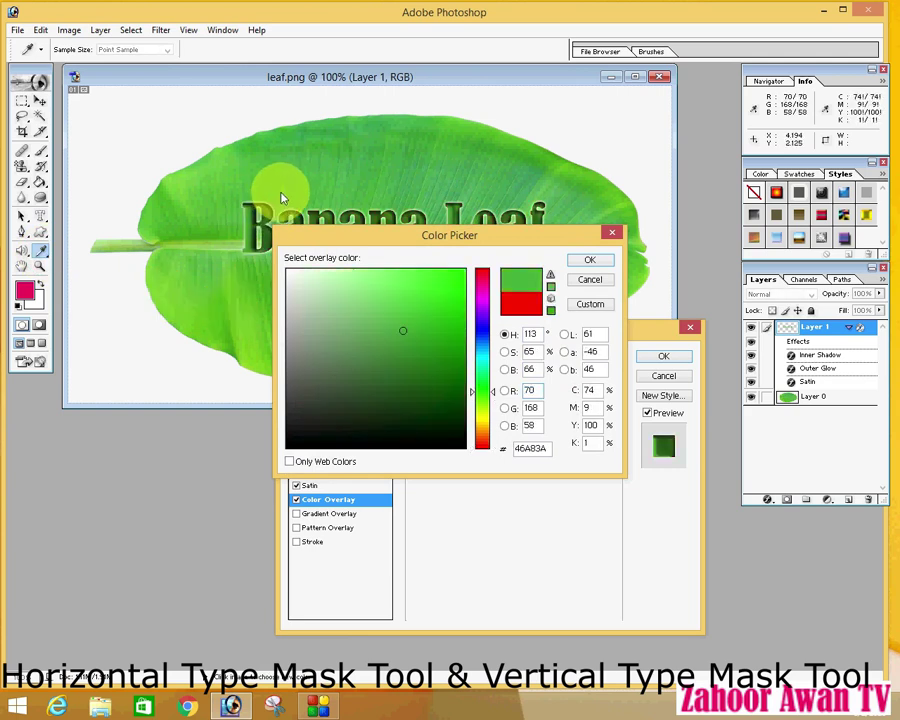
pyautogui.click(321, 161)
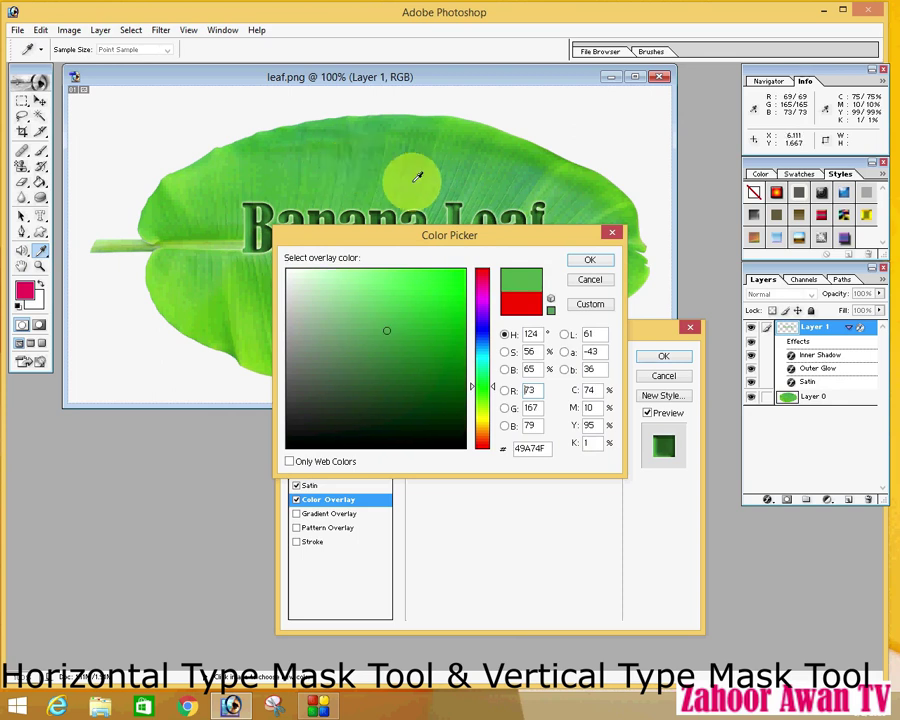
pyautogui.click(588, 260)
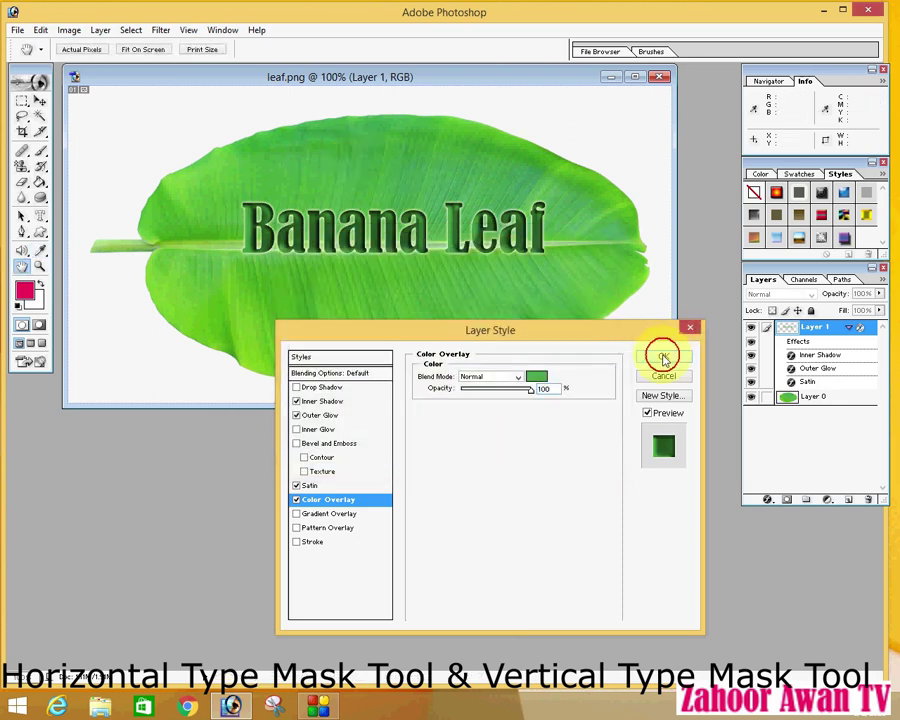
pyautogui.click(664, 360)
pyautogui.click(42, 252)
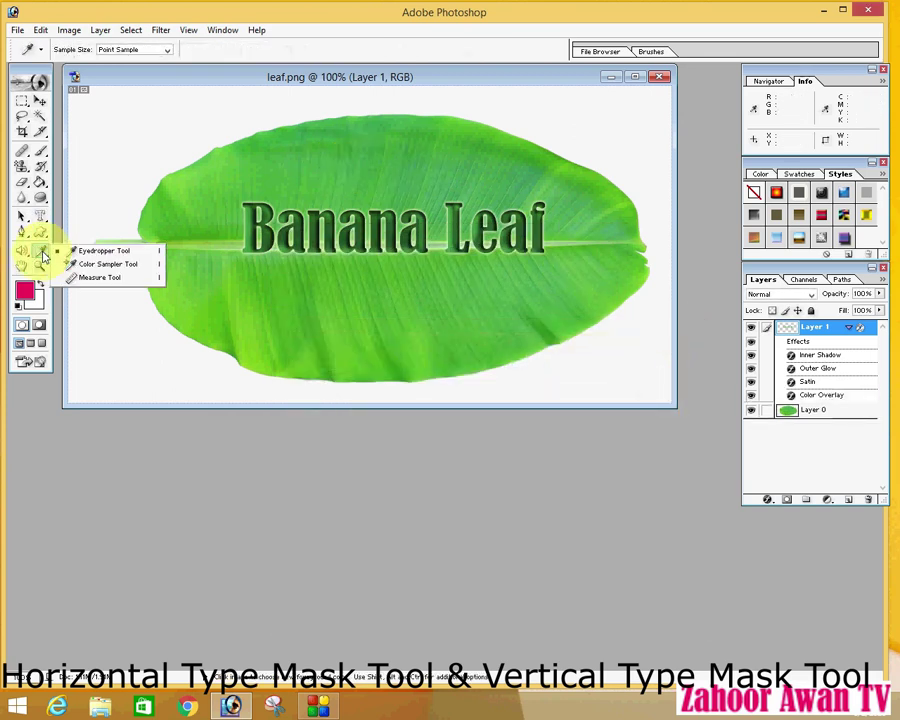
# Step: Select the Eyedropper Tool from the colour sampling tools flyout
pyautogui.click(106, 251)
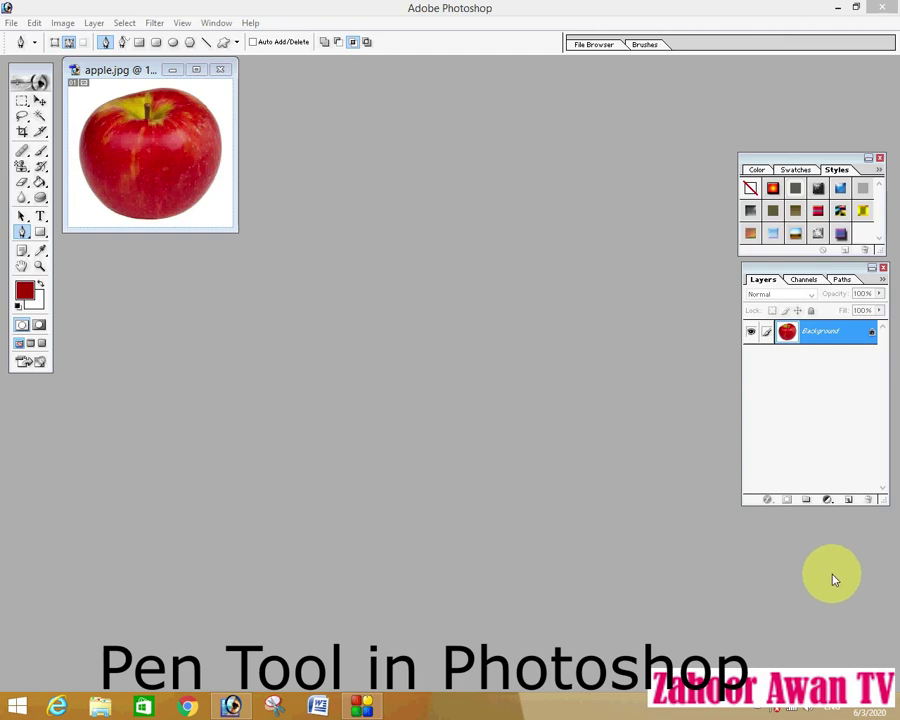
# Step: Zoom the apple photo in to 400% with three Zoom tool clicks on the apple
pyautogui.click(24, 231)
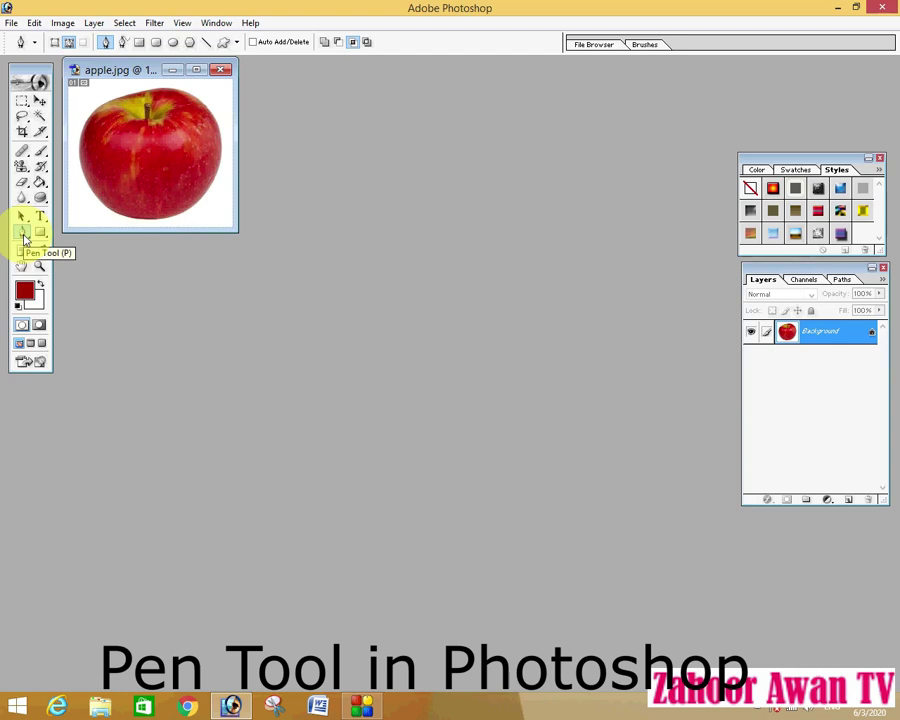
pyautogui.moveTo(24, 236); pyautogui.dragTo(80, 233)
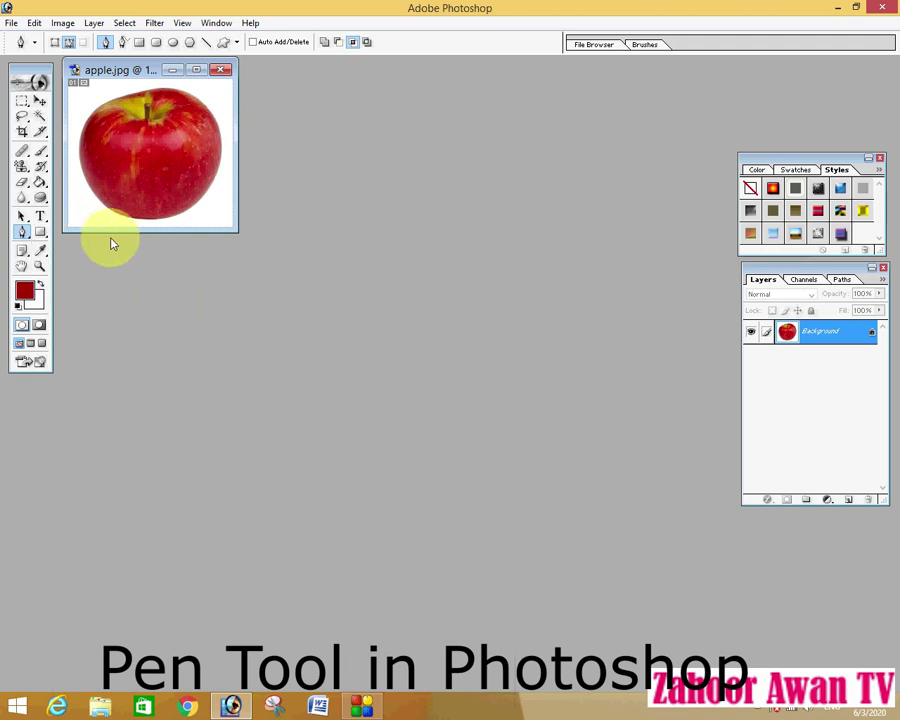
pyautogui.click(39, 265)
pyautogui.click(136, 164)
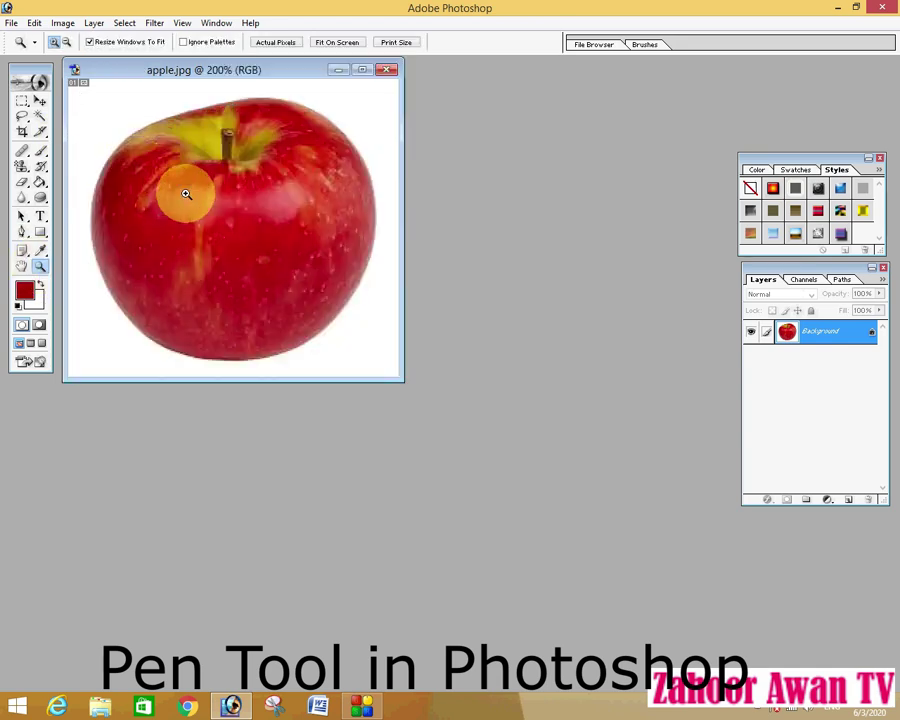
pyautogui.click(190, 217)
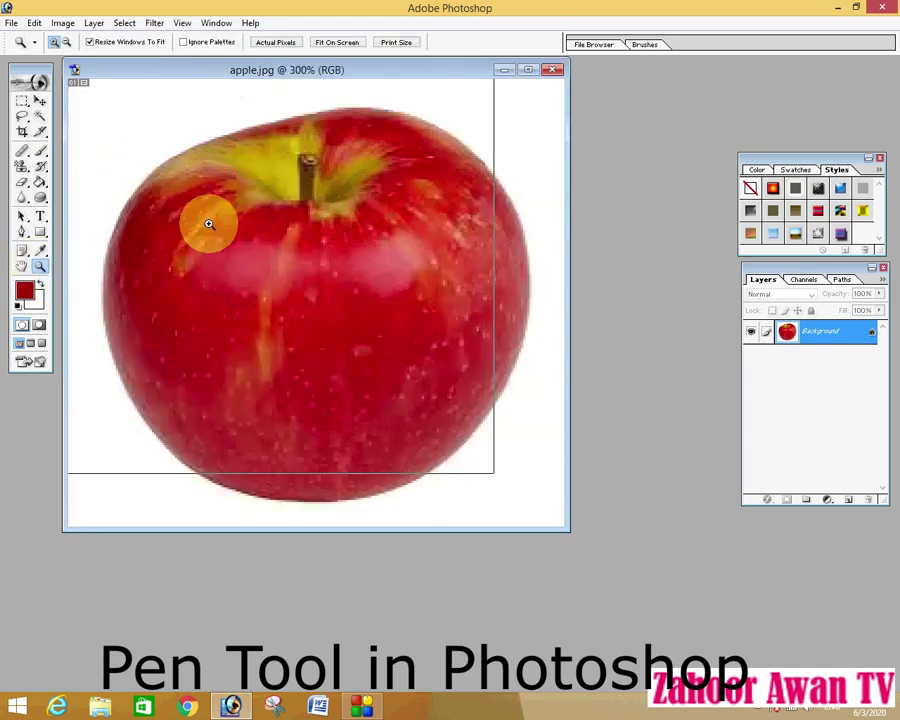
pyautogui.click(209, 223)
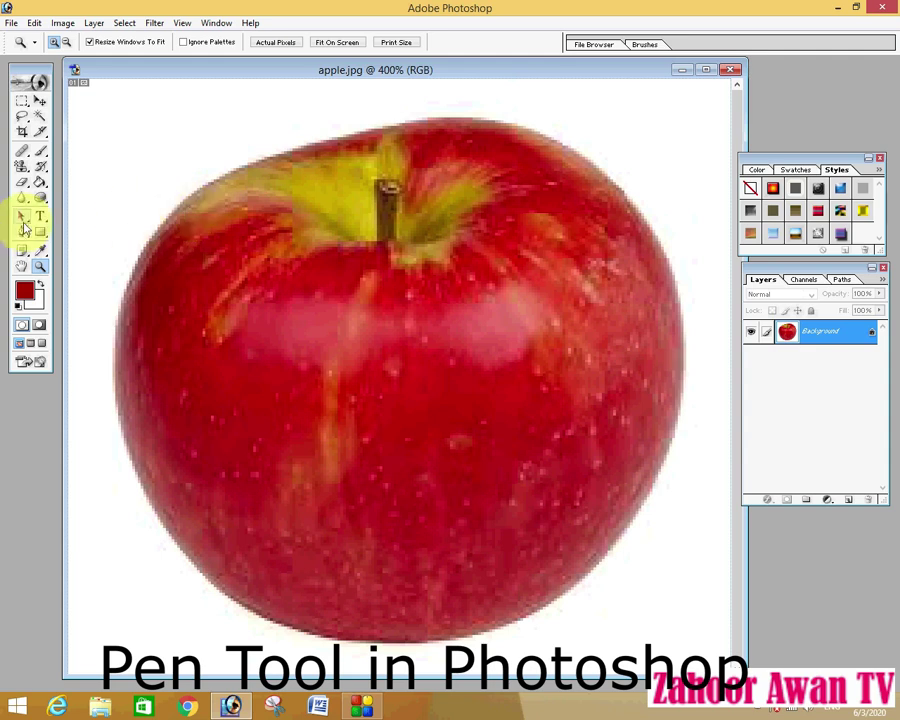
# Step: With the Pen Tool, place anchors from the apple's upper-left across its top to the right side
pyautogui.moveTo(21, 236); pyautogui.dragTo(60, 232)
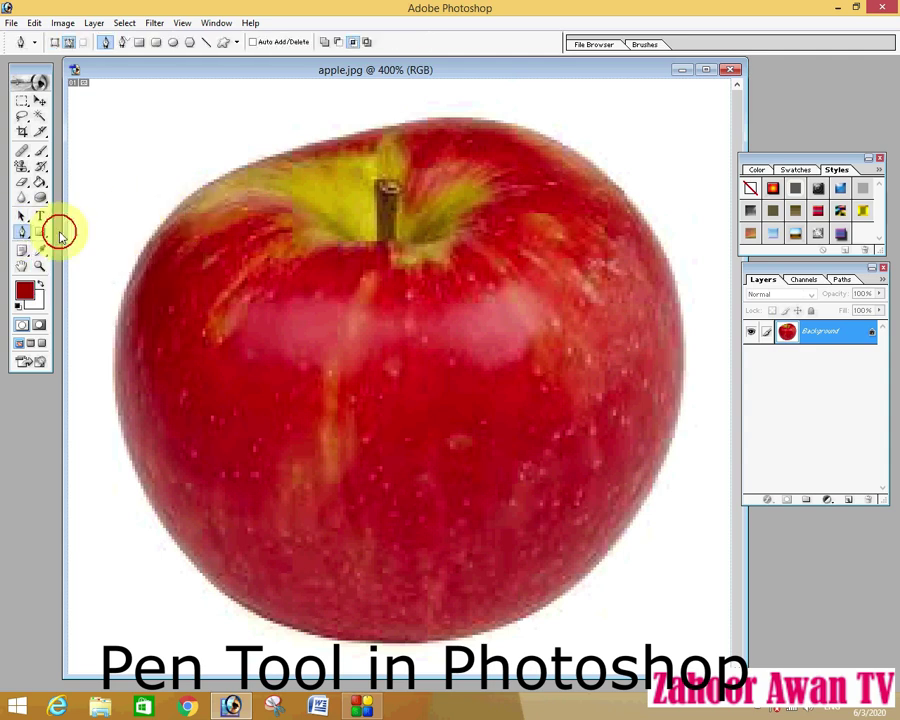
pyautogui.click(304, 148)
pyautogui.click(388, 127)
pyautogui.click(463, 121)
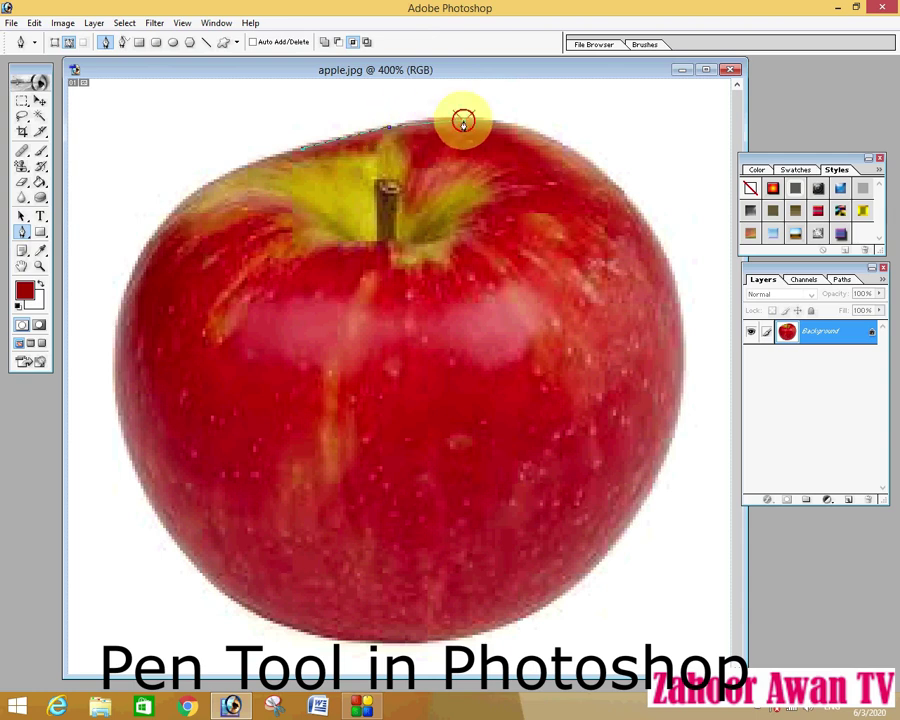
pyautogui.click(511, 128)
pyautogui.click(566, 152)
pyautogui.click(616, 185)
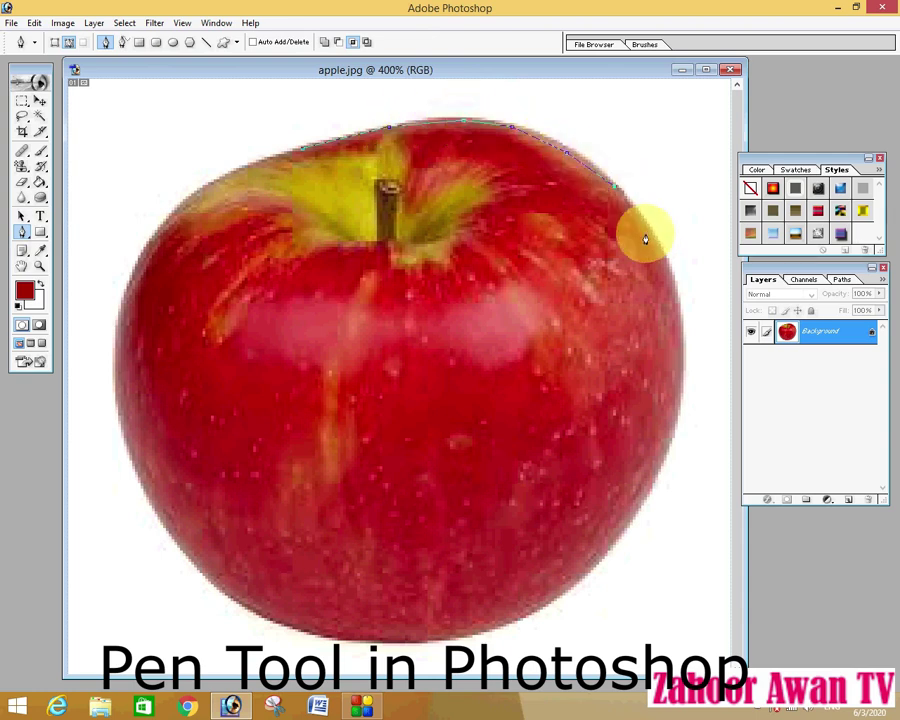
pyautogui.click(646, 233)
pyautogui.click(677, 300)
# Step: Continue anchors down the apple's right edge, across its bottom and toward the lower-left
pyautogui.click(681, 390)
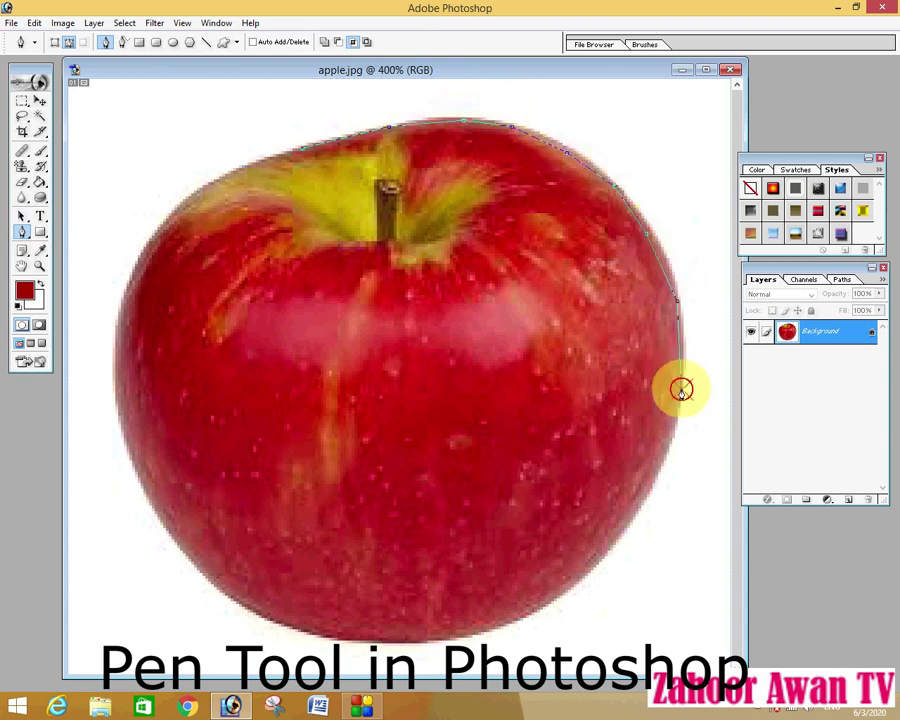
pyautogui.click(666, 457)
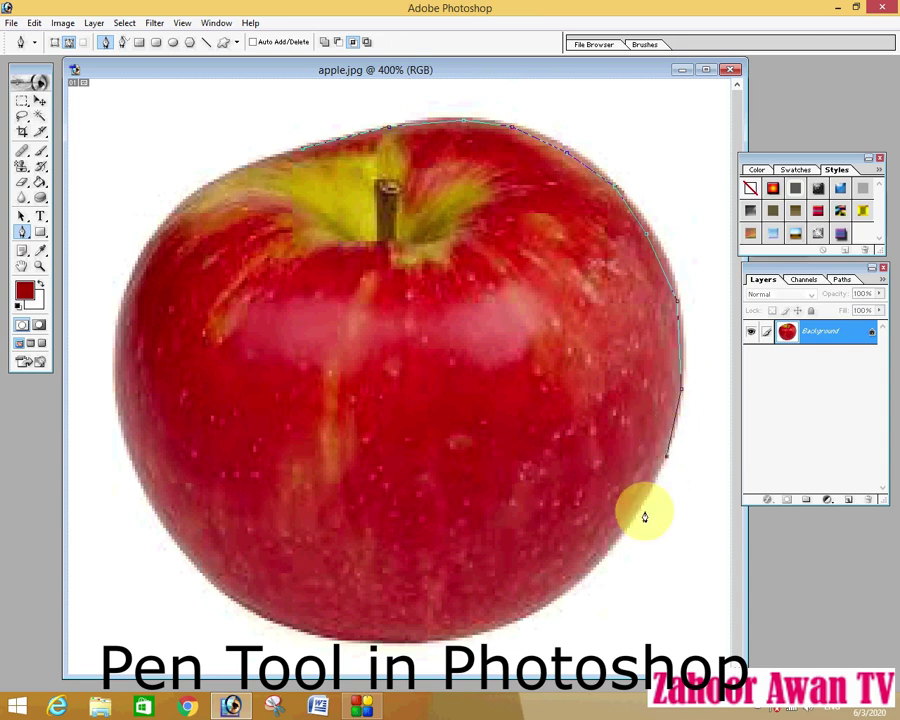
pyautogui.click(638, 511)
pyautogui.click(598, 556)
pyautogui.click(567, 588)
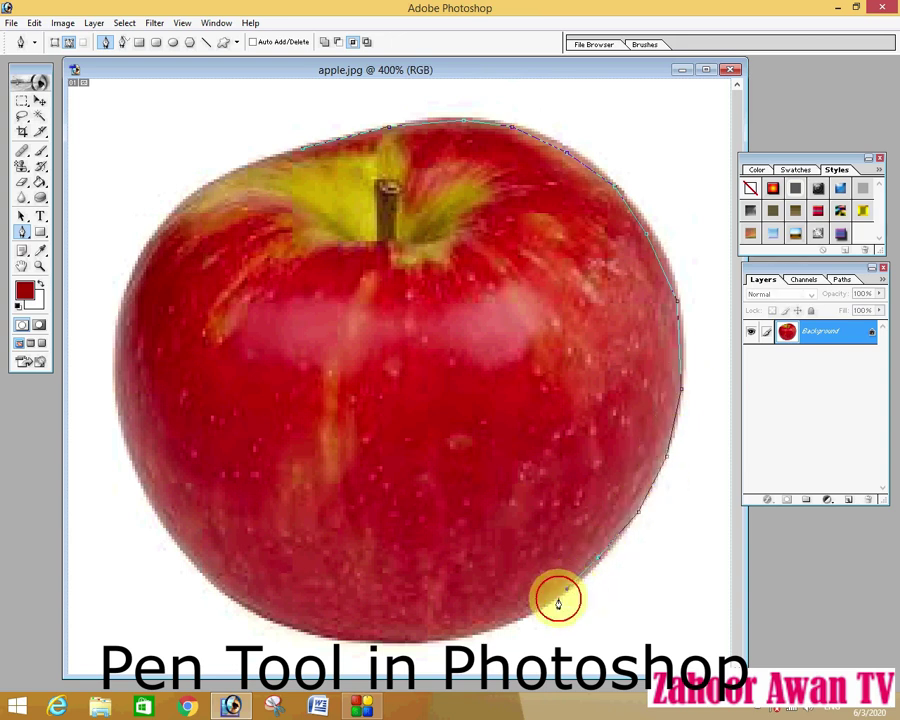
pyautogui.click(531, 613)
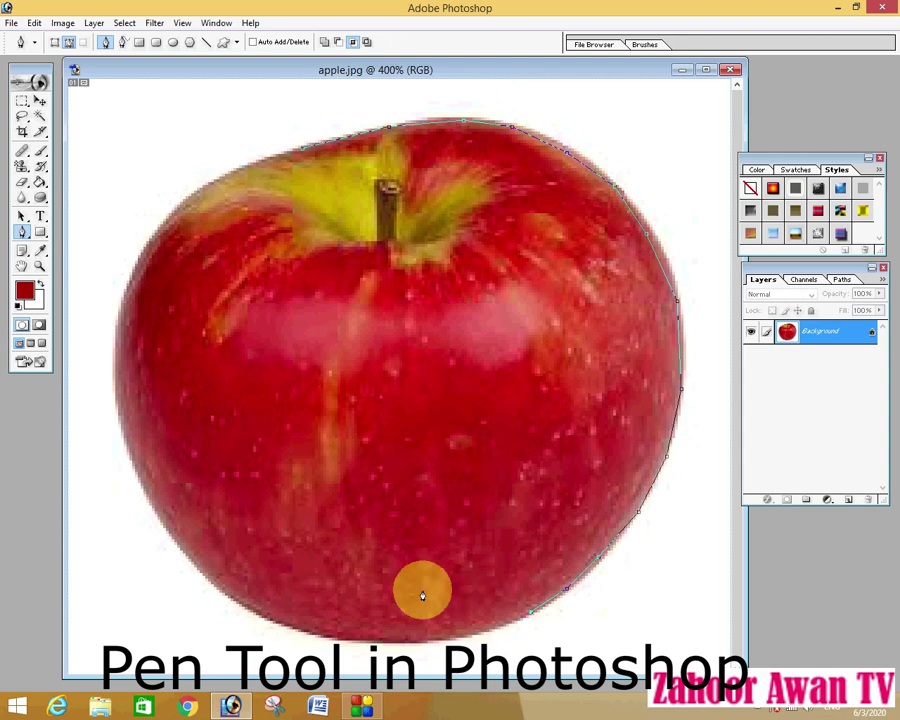
pyautogui.click(390, 571)
pyautogui.click(328, 539)
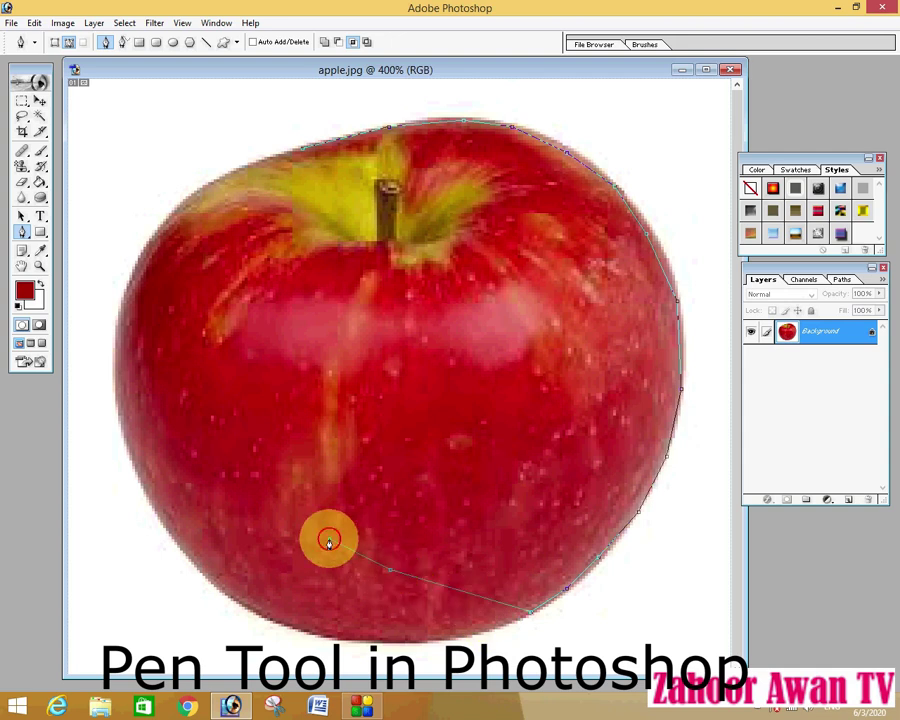
pyautogui.click(306, 503)
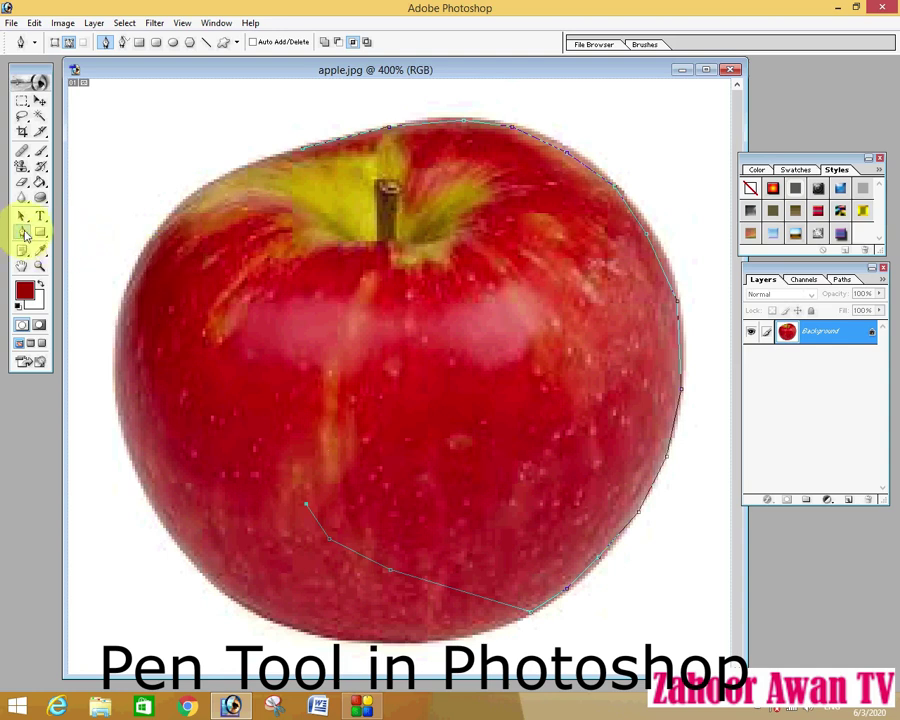
# Step: Delete the two stray lower-left anchors with the Delete Anchor Point Tool, then reselect the Pen
pyautogui.click(23, 233)
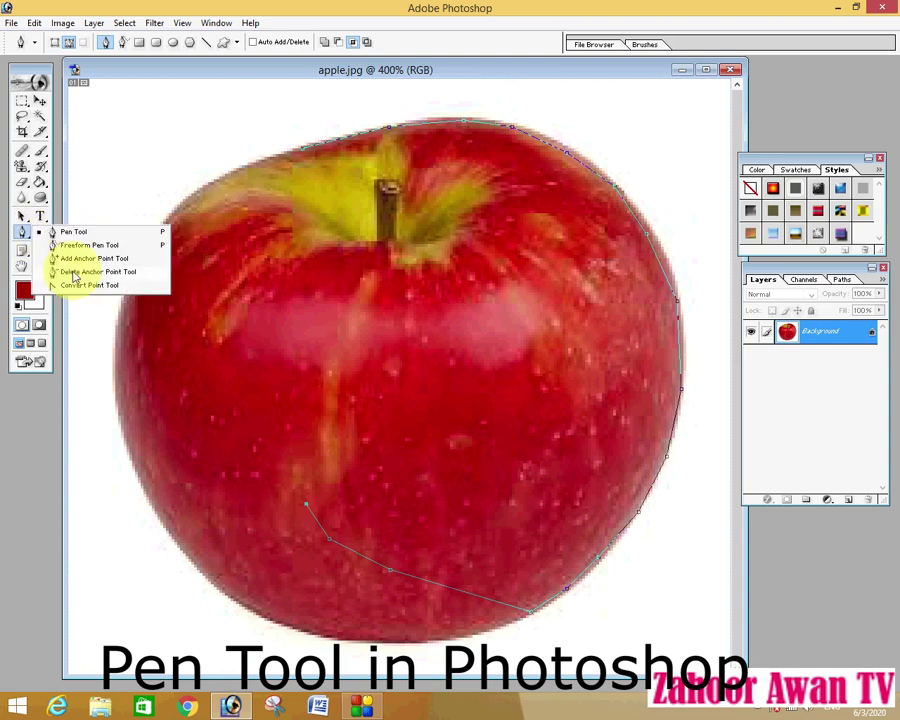
pyautogui.click(74, 276)
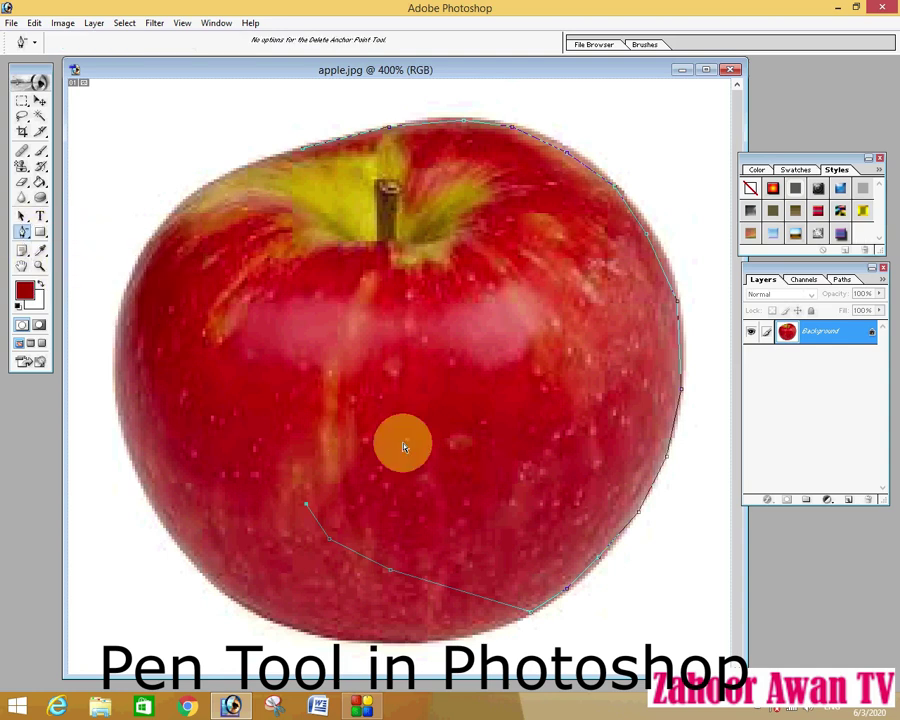
pyautogui.click(307, 507)
pyautogui.click(329, 545)
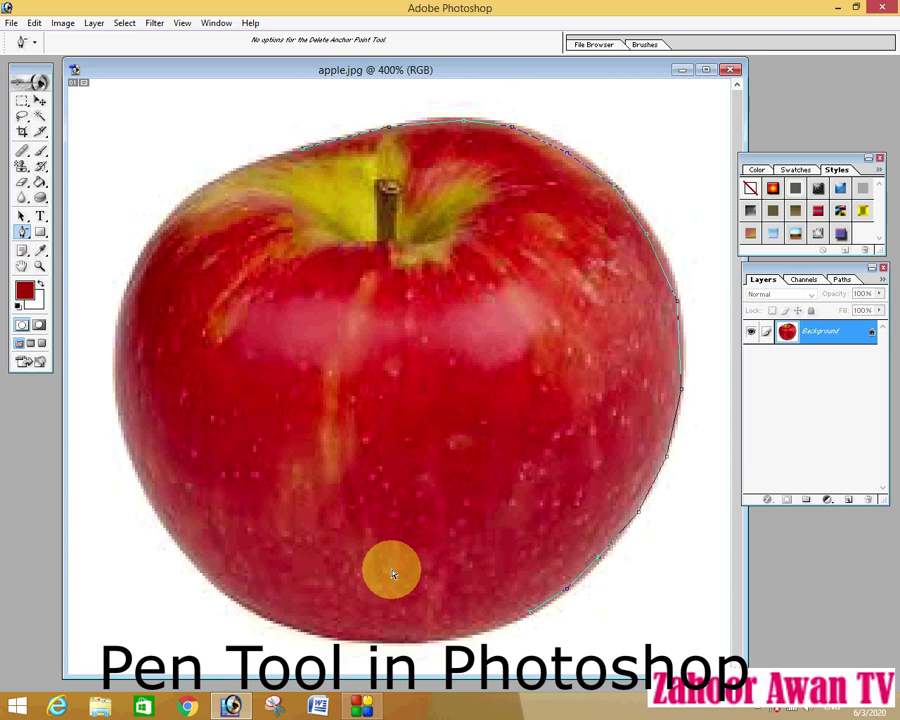
pyautogui.moveTo(22, 231); pyautogui.dragTo(70, 233)
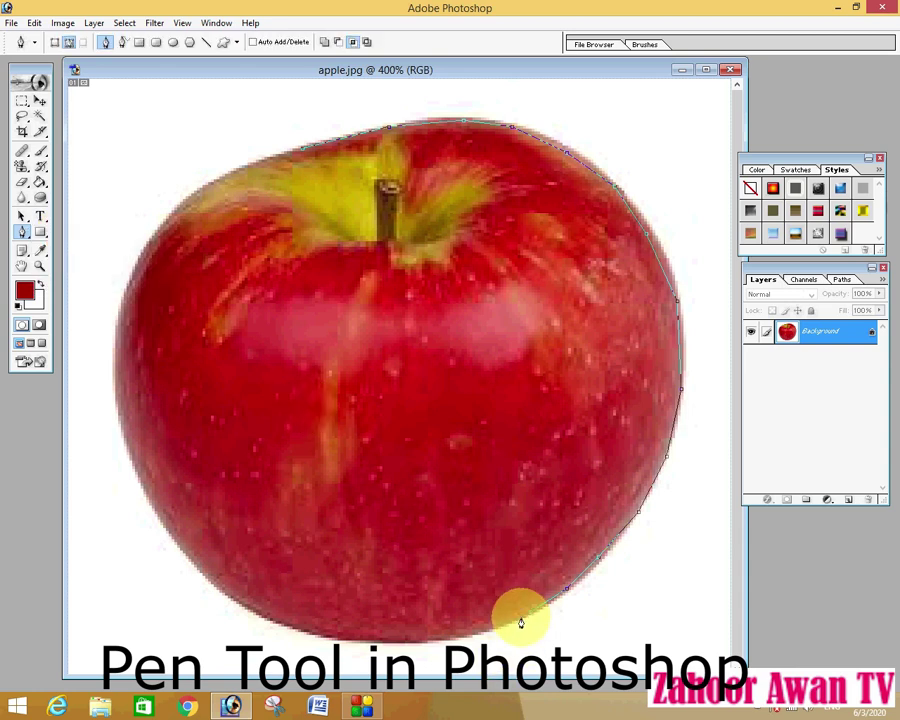
# Step: Place Pen anchors along the apple's bottom edge and up its lower-left side
pyautogui.click(478, 634)
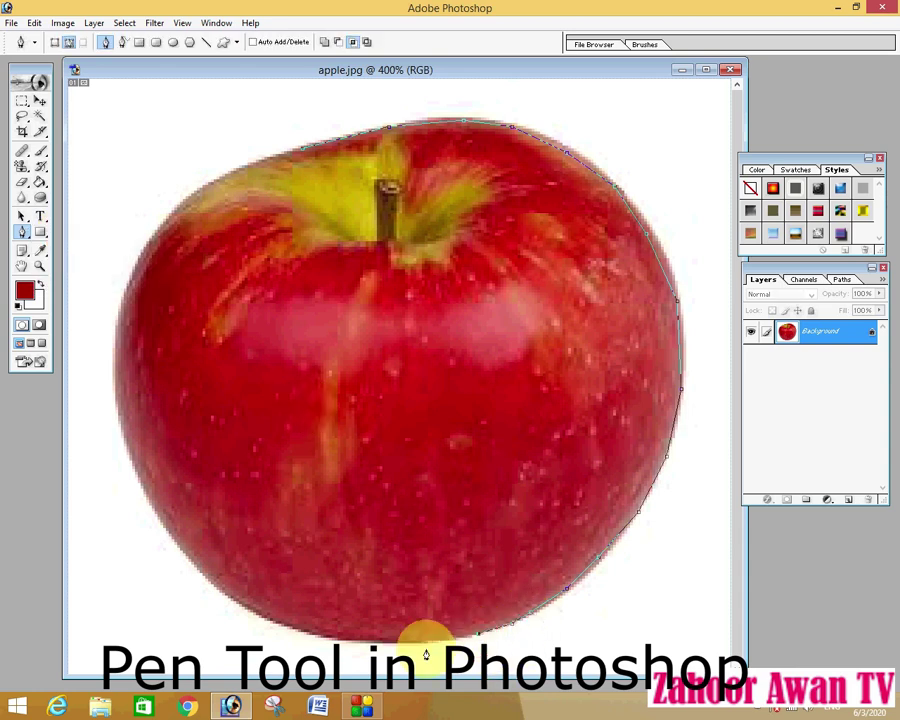
pyautogui.click(357, 642)
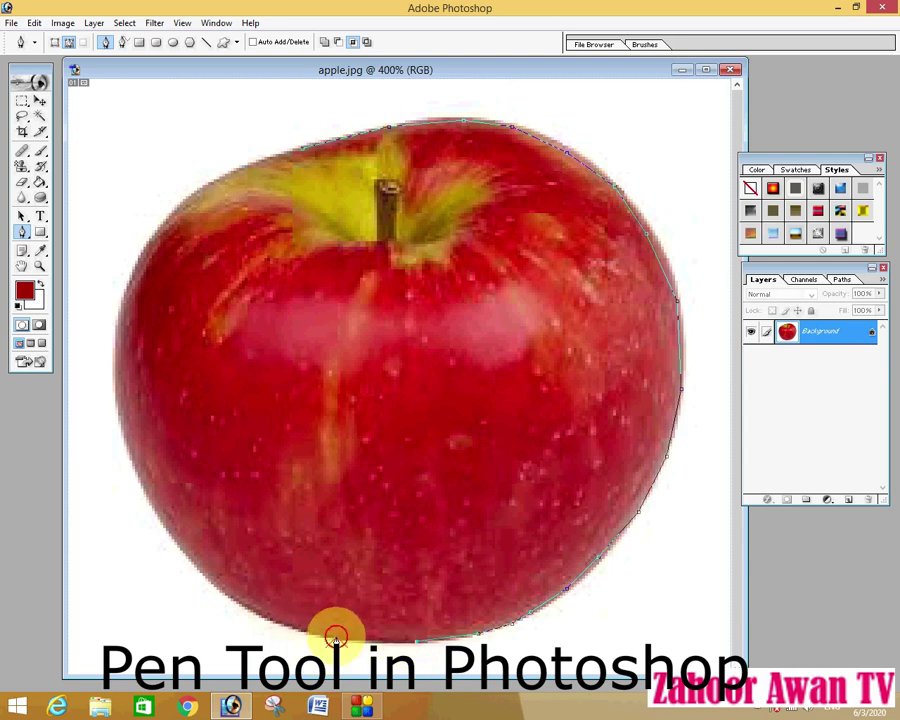
pyautogui.click(335, 637)
pyautogui.click(210, 574)
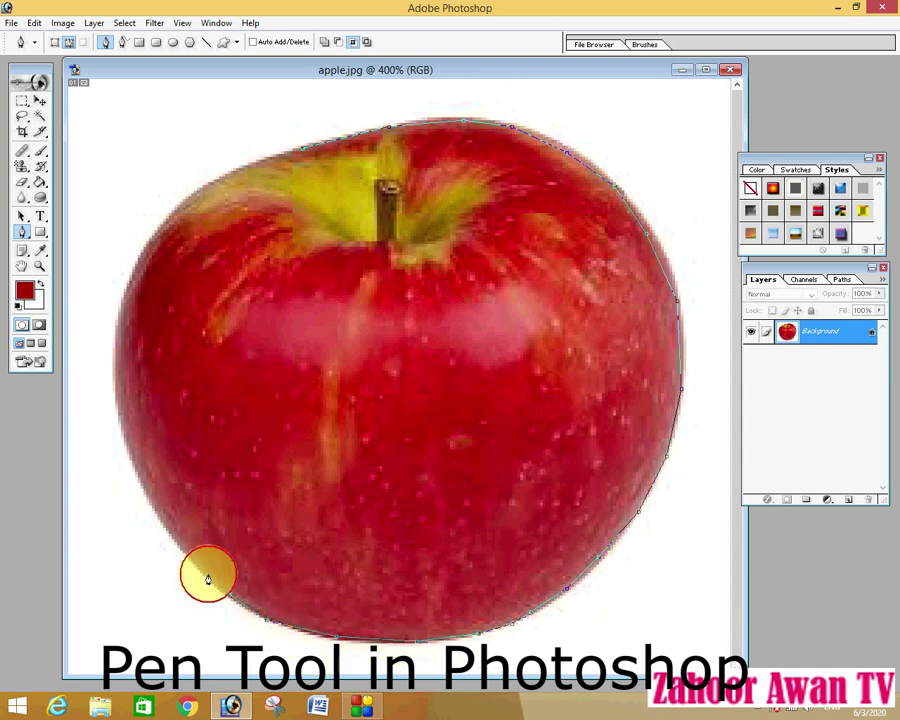
pyautogui.click(192, 558)
pyautogui.click(151, 504)
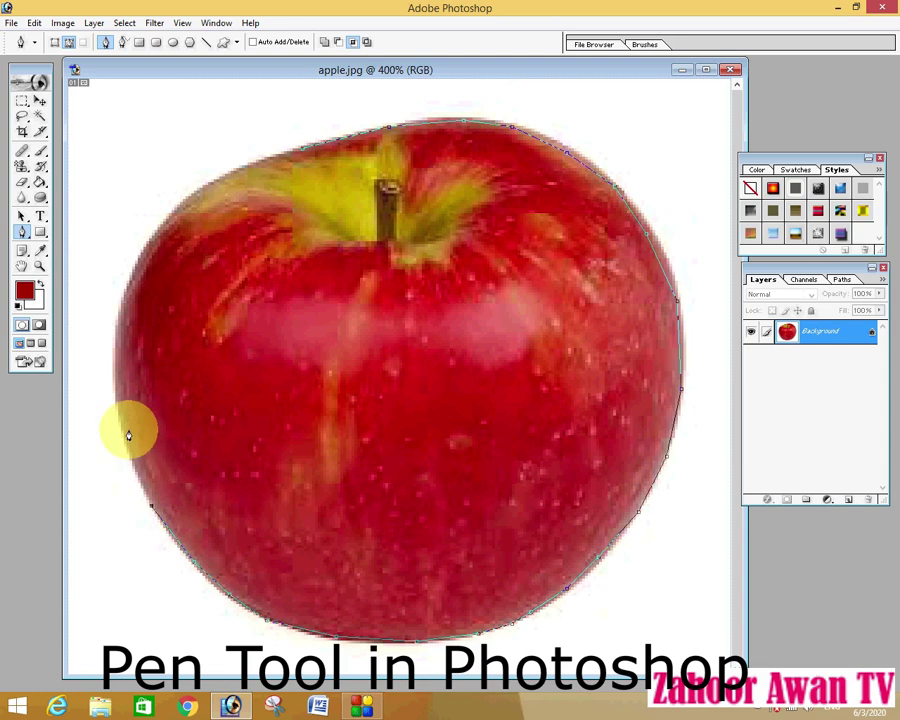
# Step: Trace up the apple's left and upper-left edges and close the path at the starting anchor
pyautogui.click(121, 427)
pyautogui.click(116, 340)
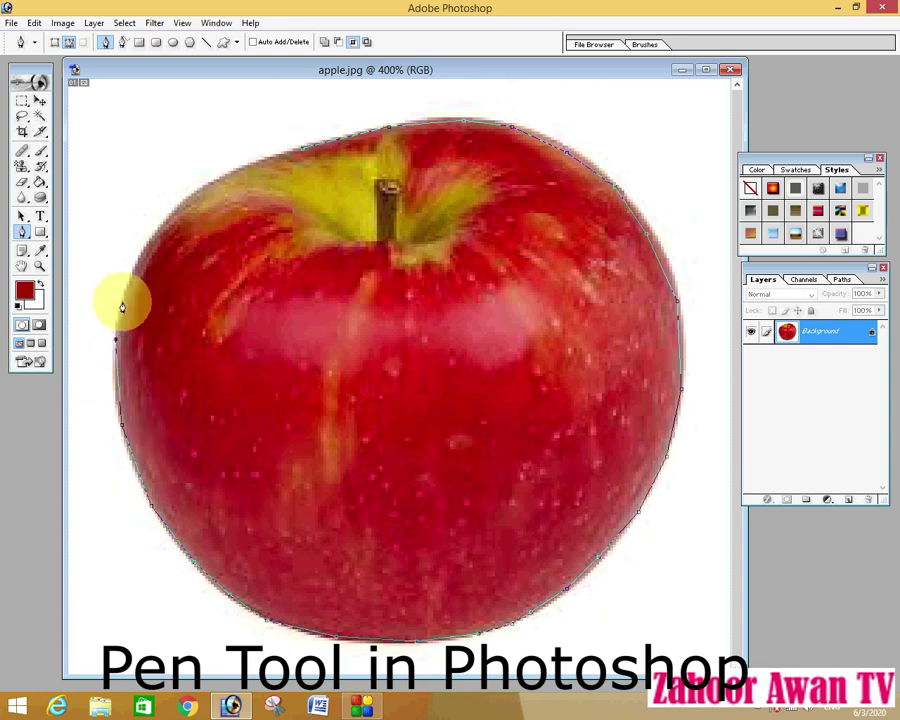
pyautogui.click(123, 285)
pyautogui.click(149, 242)
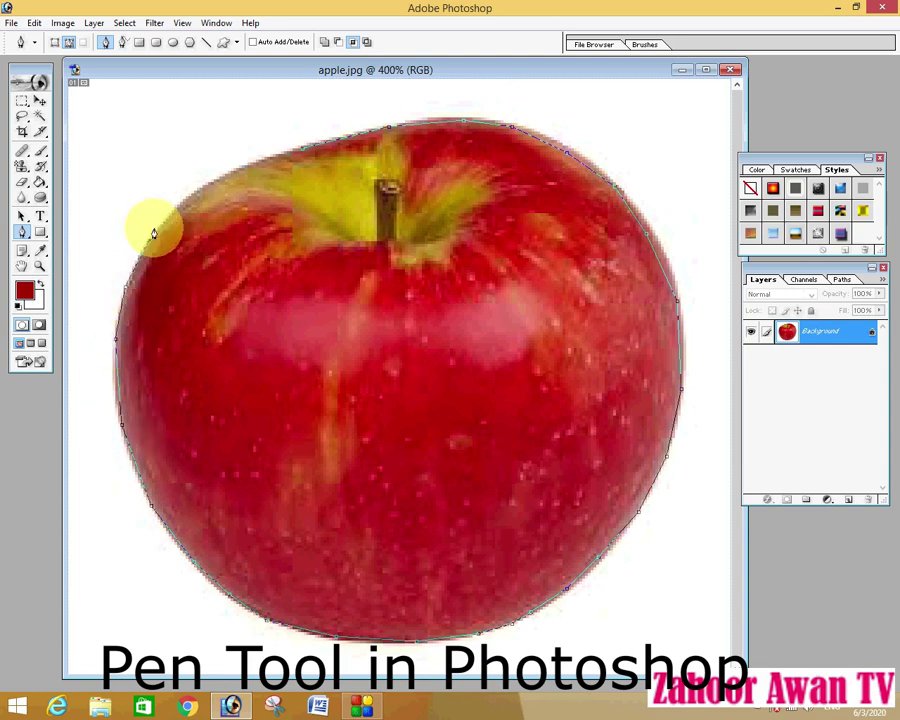
pyautogui.click(185, 200)
pyautogui.click(221, 177)
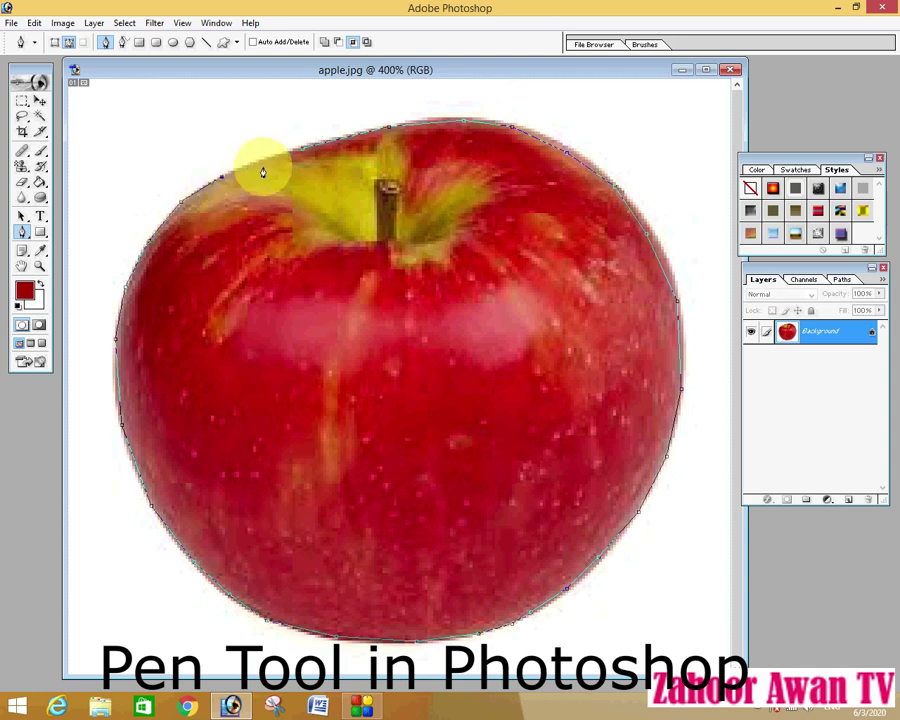
pyautogui.click(266, 158)
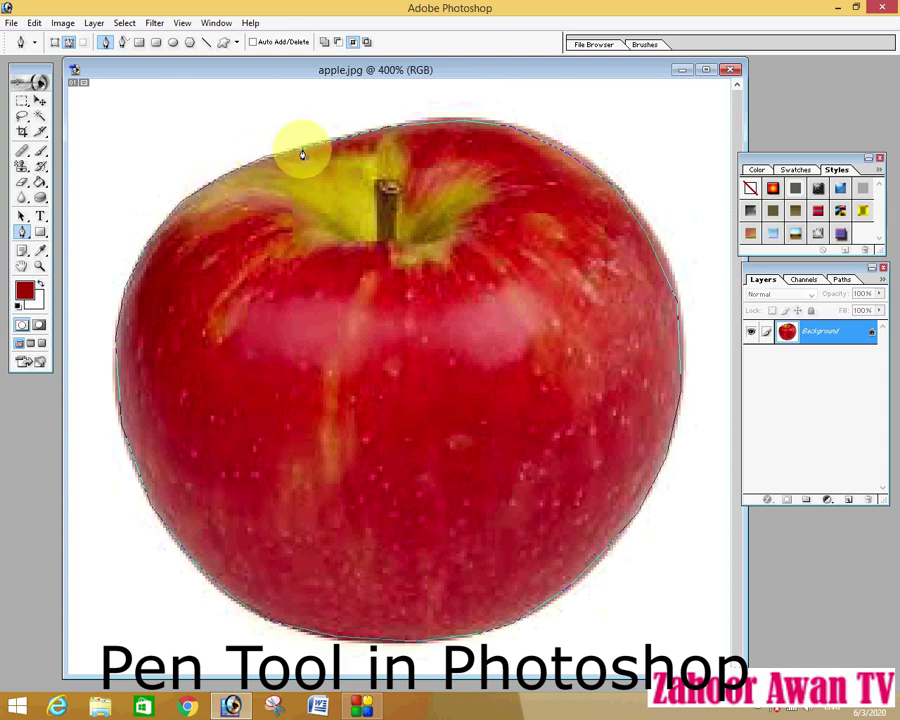
pyautogui.click(302, 153)
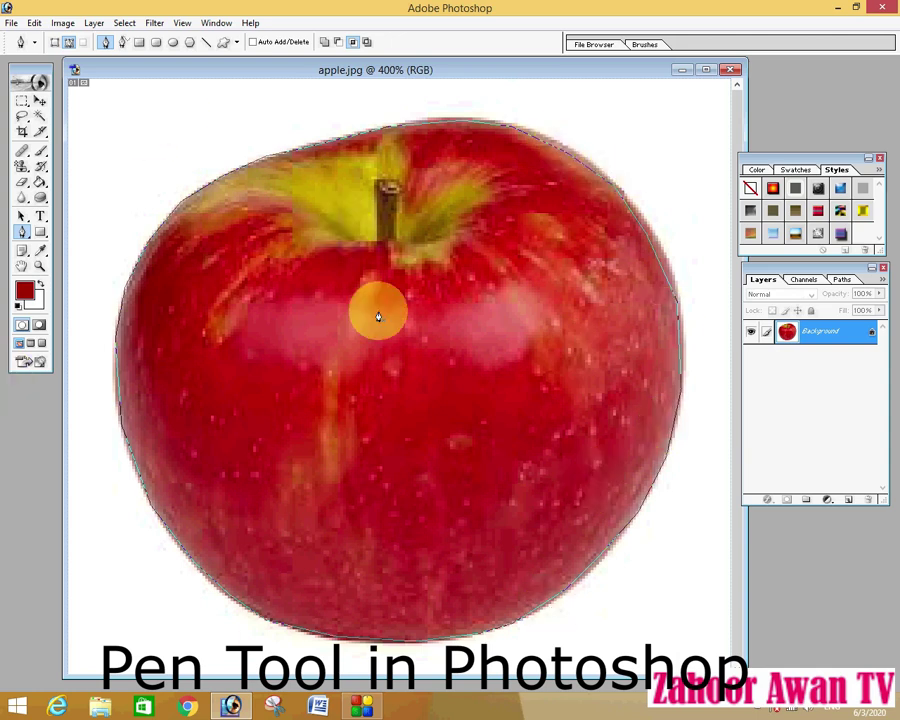
# Step: Convert the closed apple path into a selection with Make Selection
pyautogui.rightClick(489, 278)
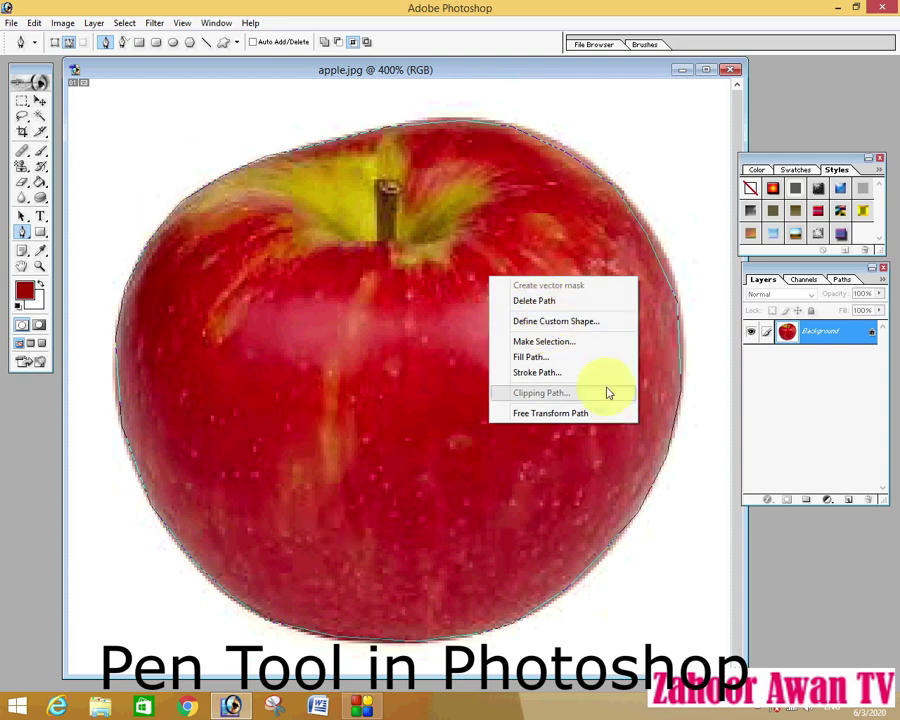
pyautogui.click(558, 342)
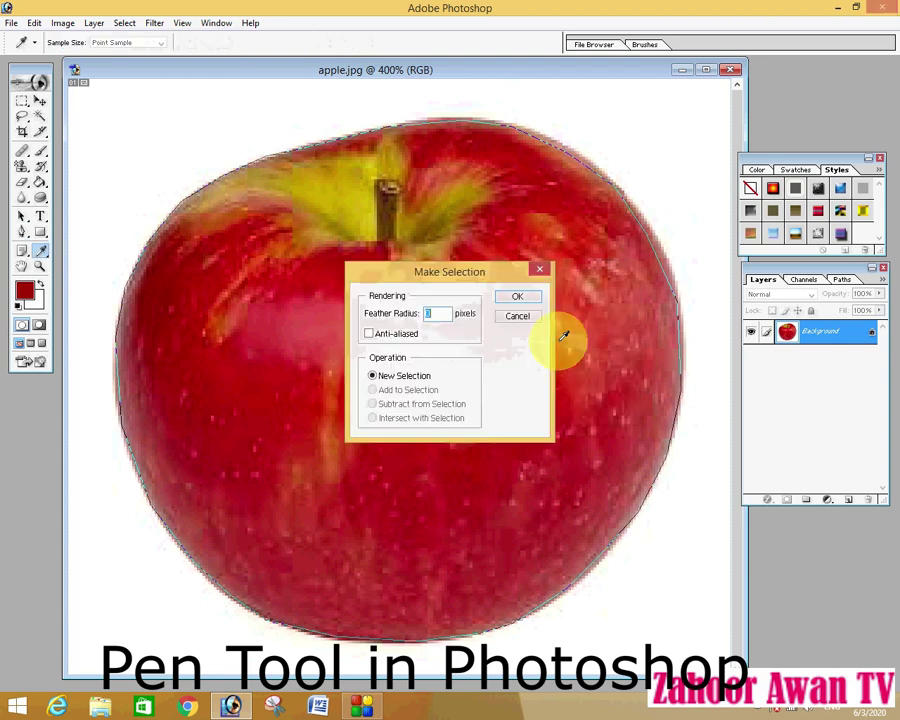
pyautogui.click(519, 303)
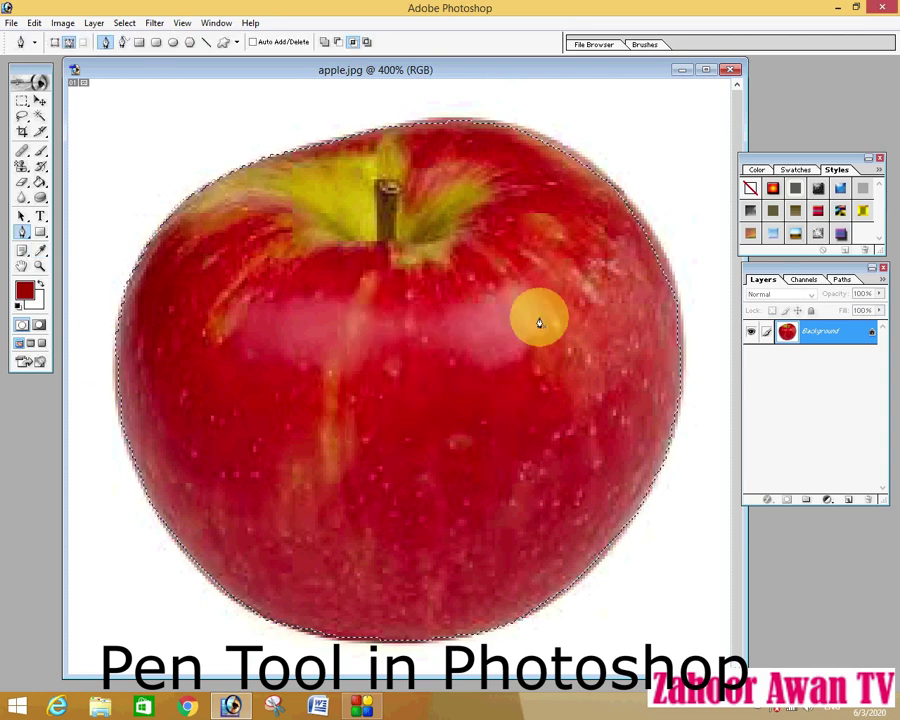
# Step: With the Move Tool active, apply Select > Inverse to select the white background
pyautogui.click(40, 100)
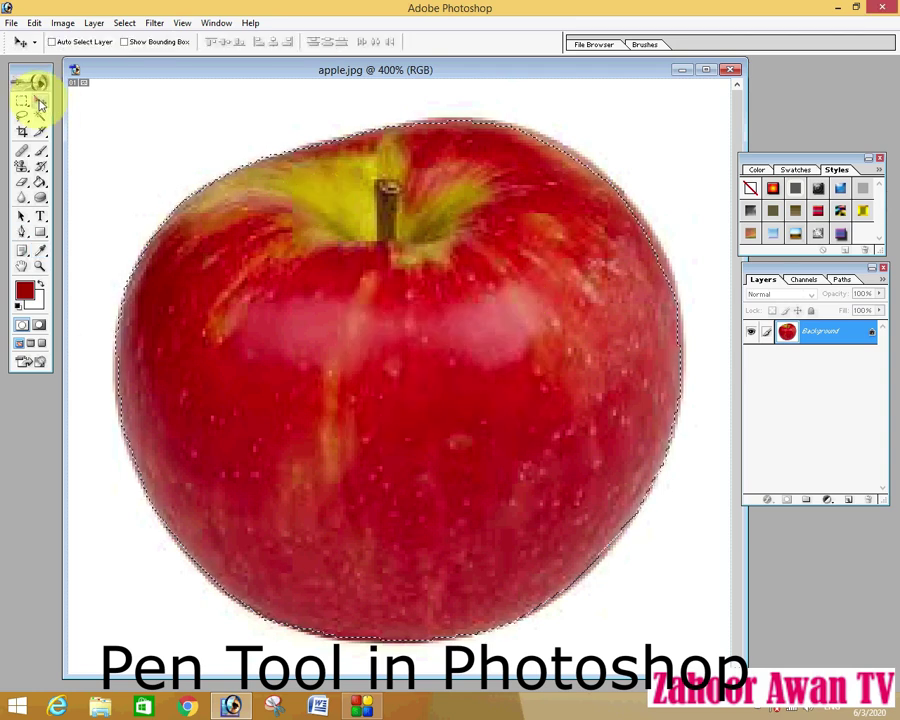
pyautogui.moveTo(394, 377); pyautogui.dragTo(369, 363)
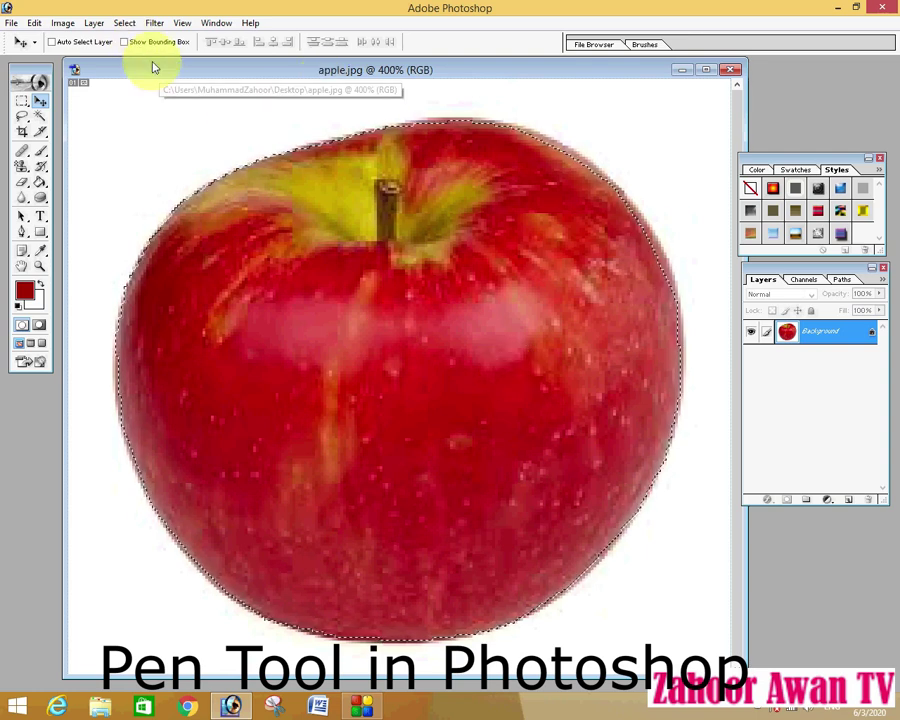
pyautogui.click(125, 24)
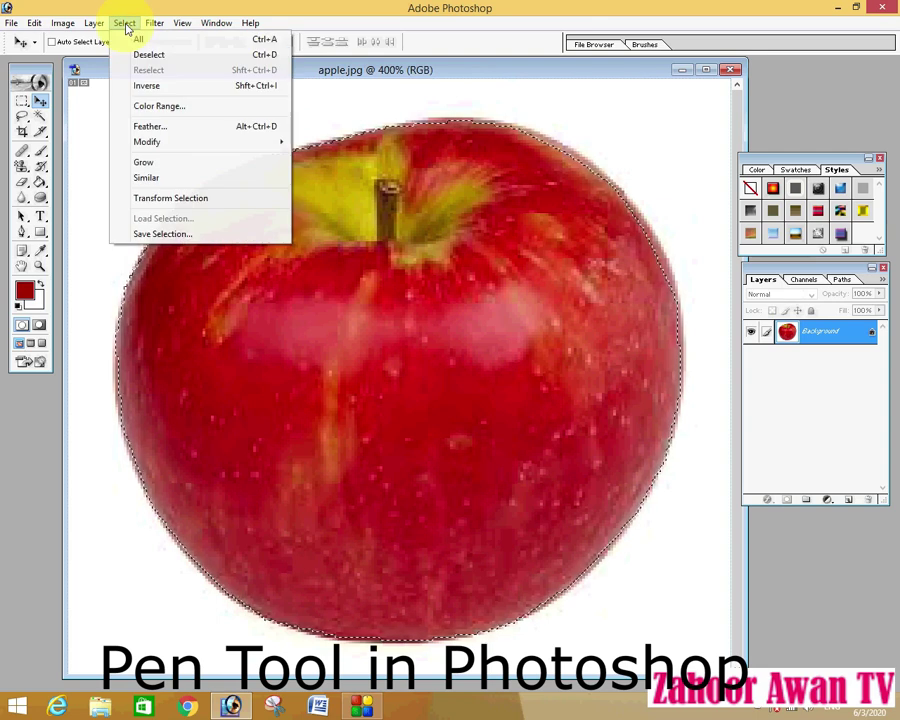
pyautogui.click(161, 88)
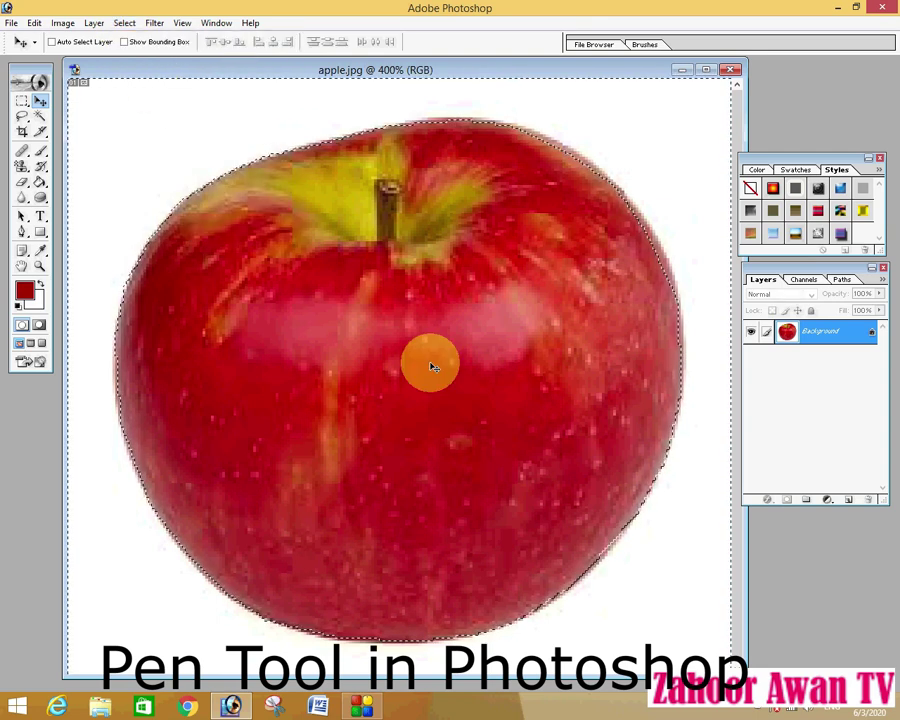
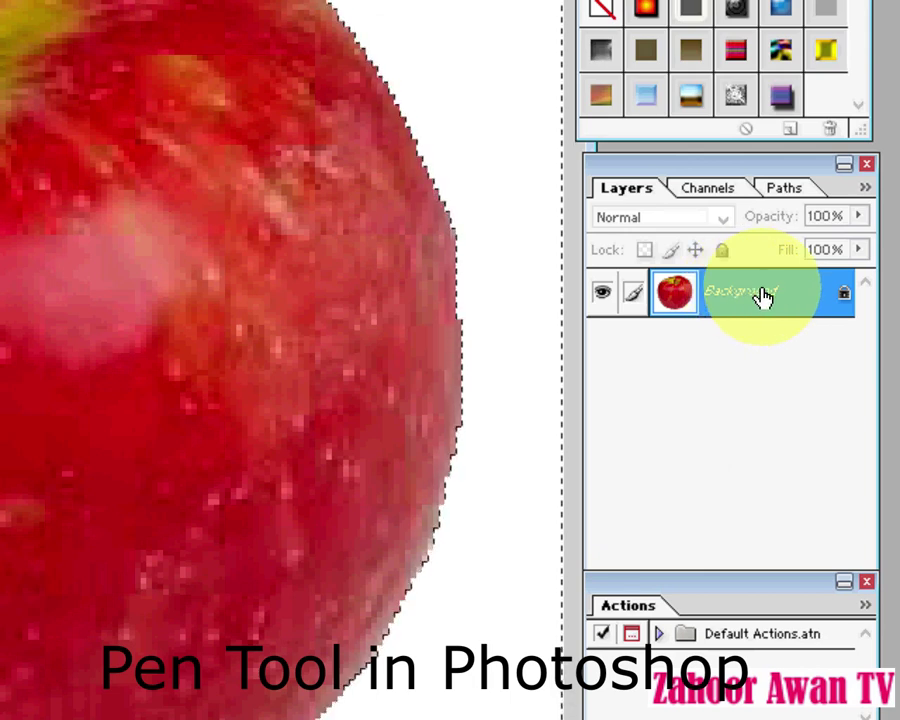
# Step: Convert the Background into Layer 0, delete the white around the apple, and deselect
pyautogui.rightClick(763, 296)
pyautogui.click(757, 290)
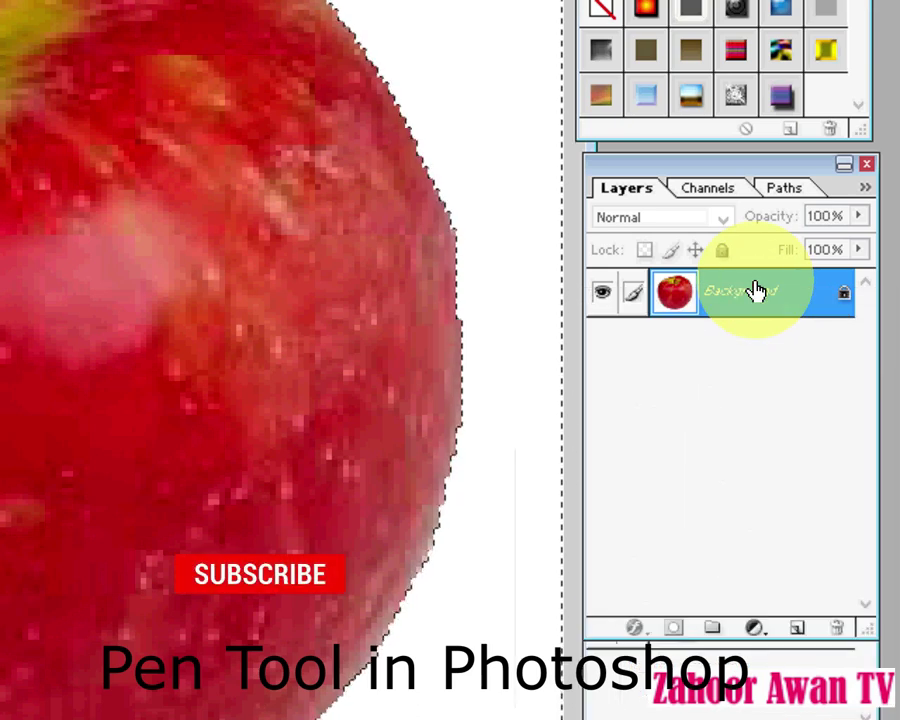
pyautogui.doubleClick(757, 290)
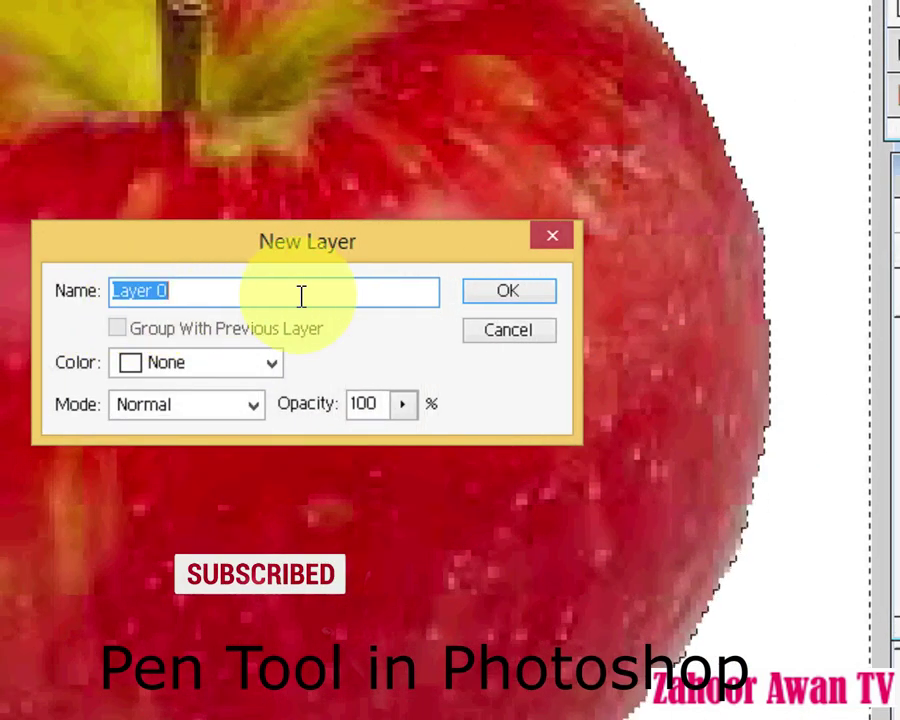
pyautogui.click(486, 296)
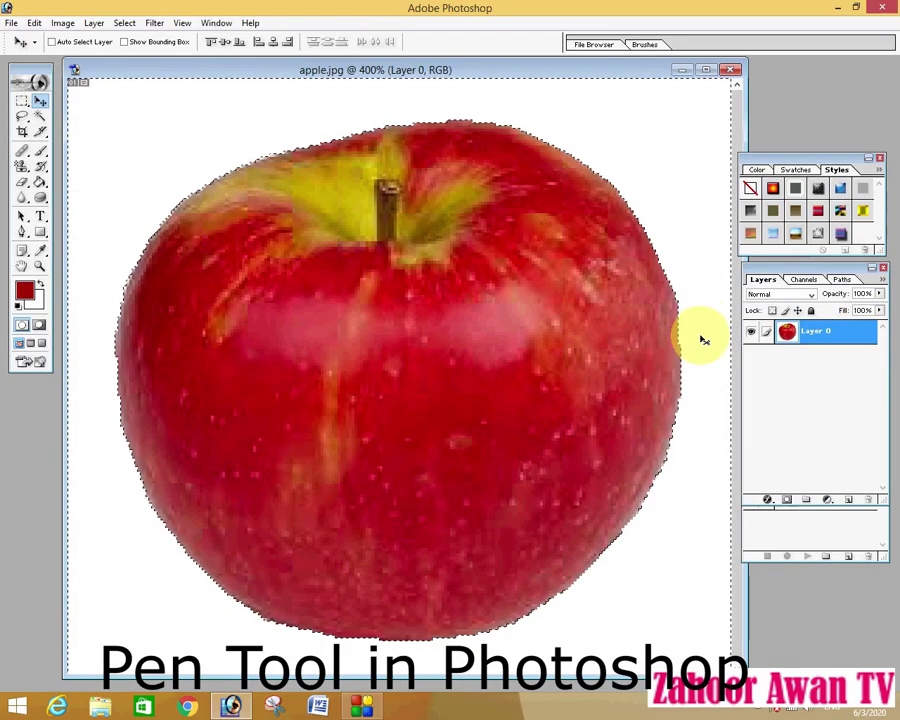
pyautogui.press('Delete')
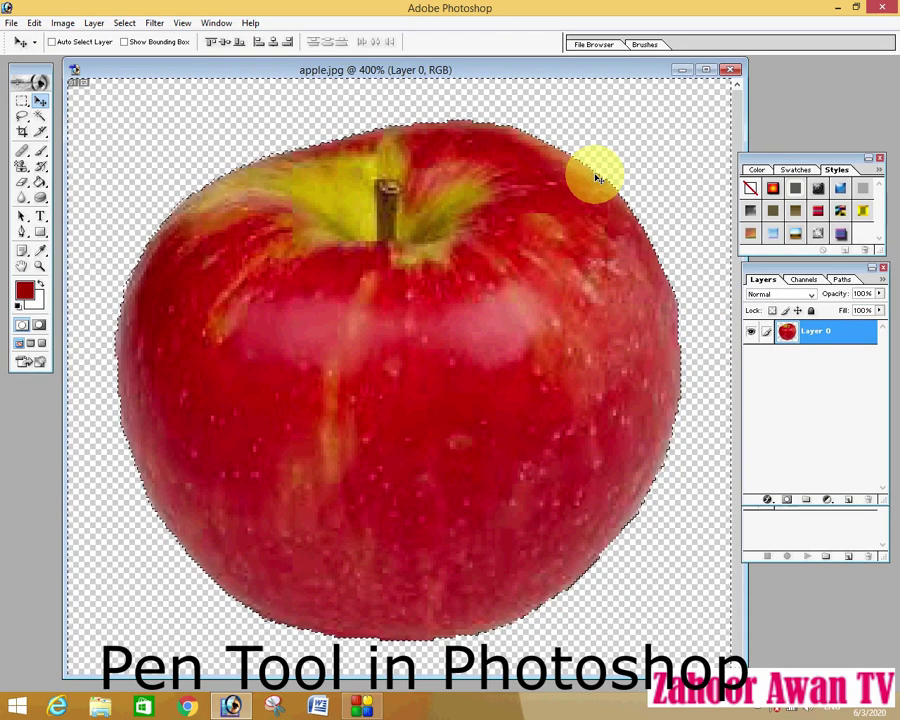
pyautogui.hotkey('ctrl', 'd')
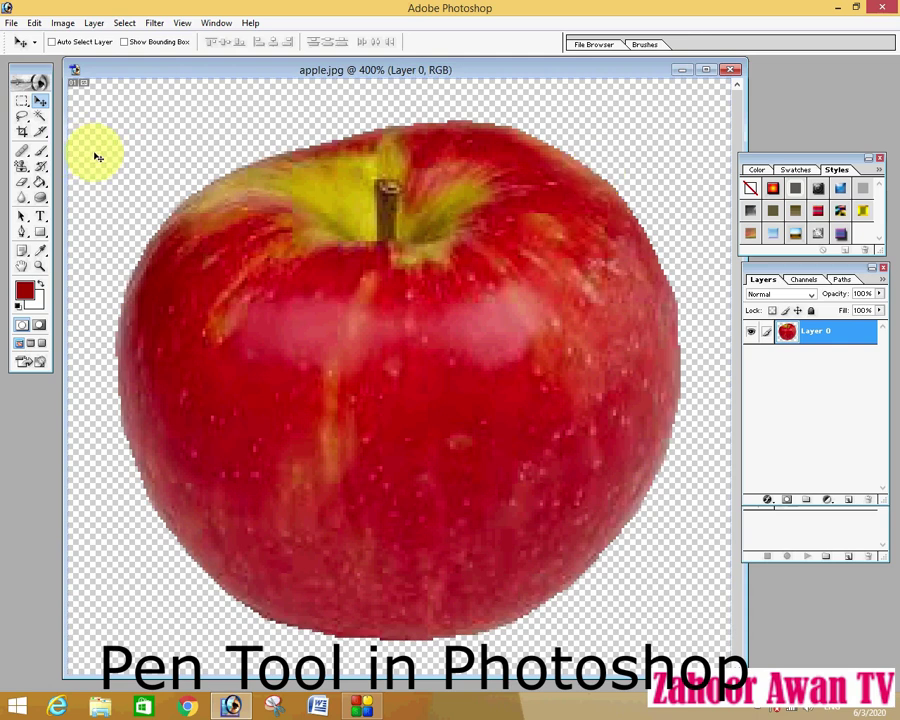
# Step: Zoom the apple view out to about 100%
pyautogui.click(41, 267)
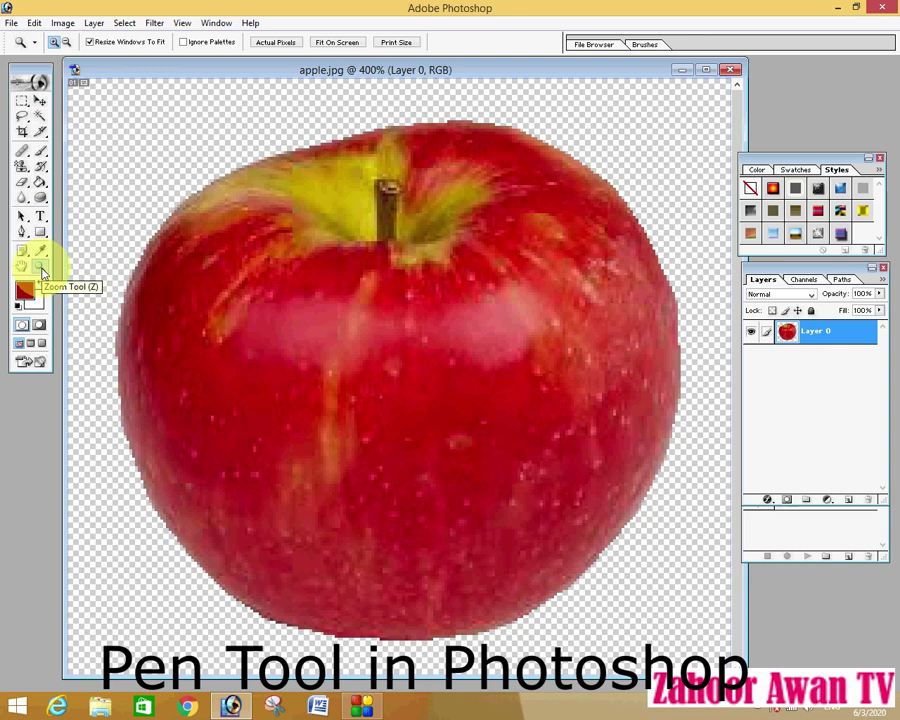
pyautogui.click(66, 42)
pyautogui.click(356, 296)
pyautogui.click(356, 296)
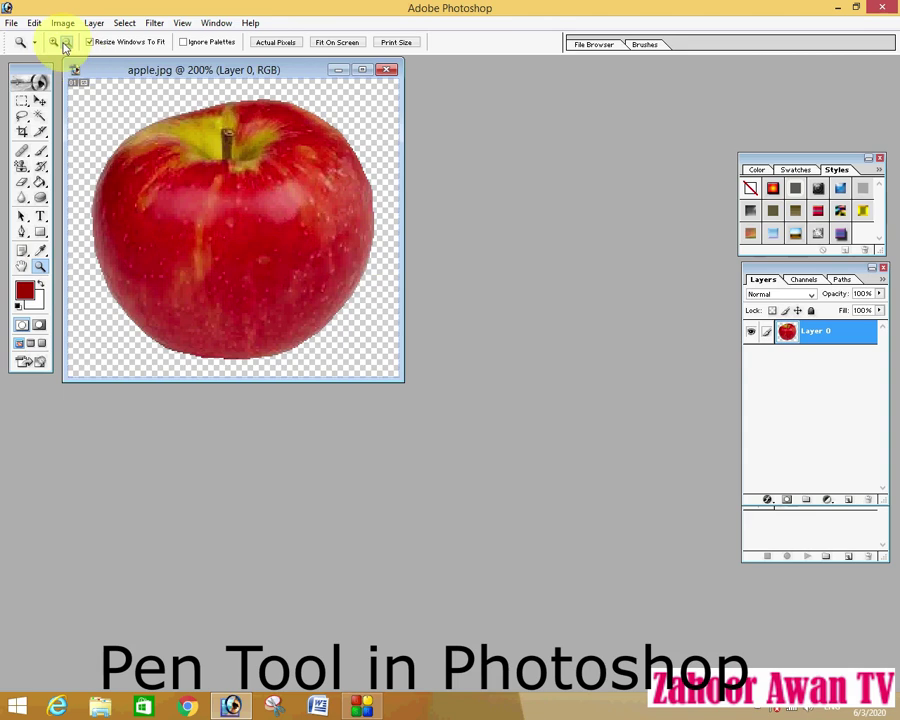
pyautogui.click(185, 203)
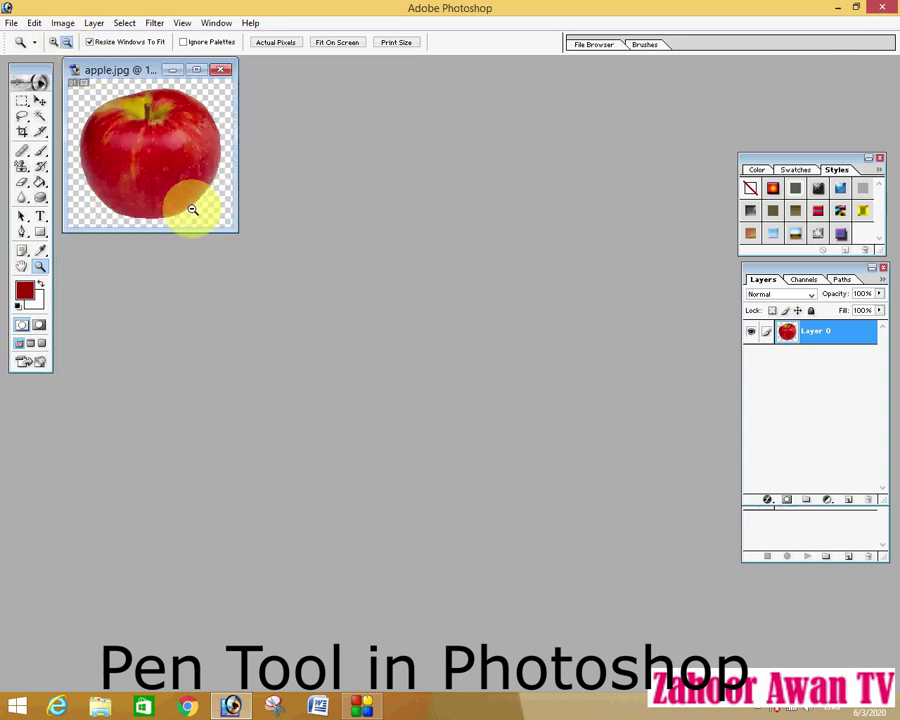
pyautogui.click(170, 168)
# Step: Close apple.jpg without saving and reopen the original apple.jpg from the Desktop in the File Browser
pyautogui.click(222, 71)
pyautogui.click(452, 267)
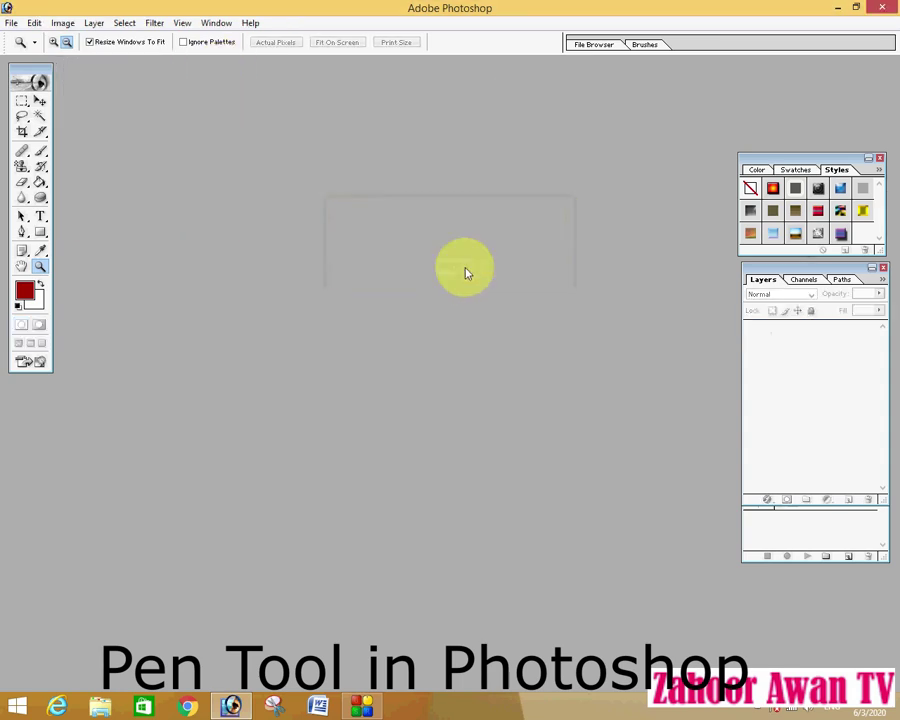
pyautogui.click(592, 45)
pyautogui.doubleClick(549, 193)
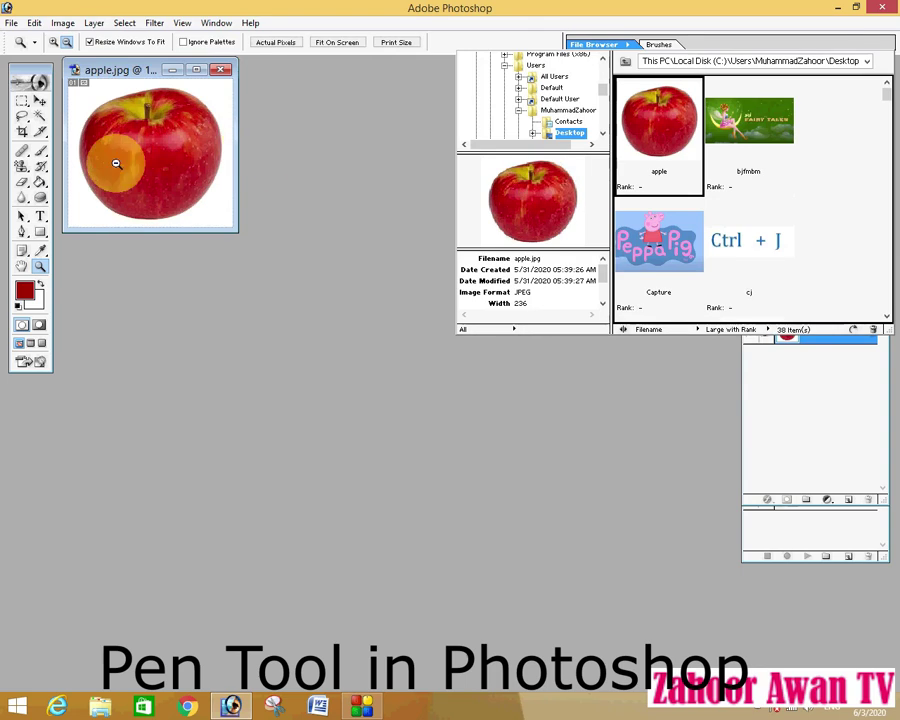
pyautogui.click(63, 52)
# Step: Zoom in on the apple to 400%
pyautogui.click(145, 147)
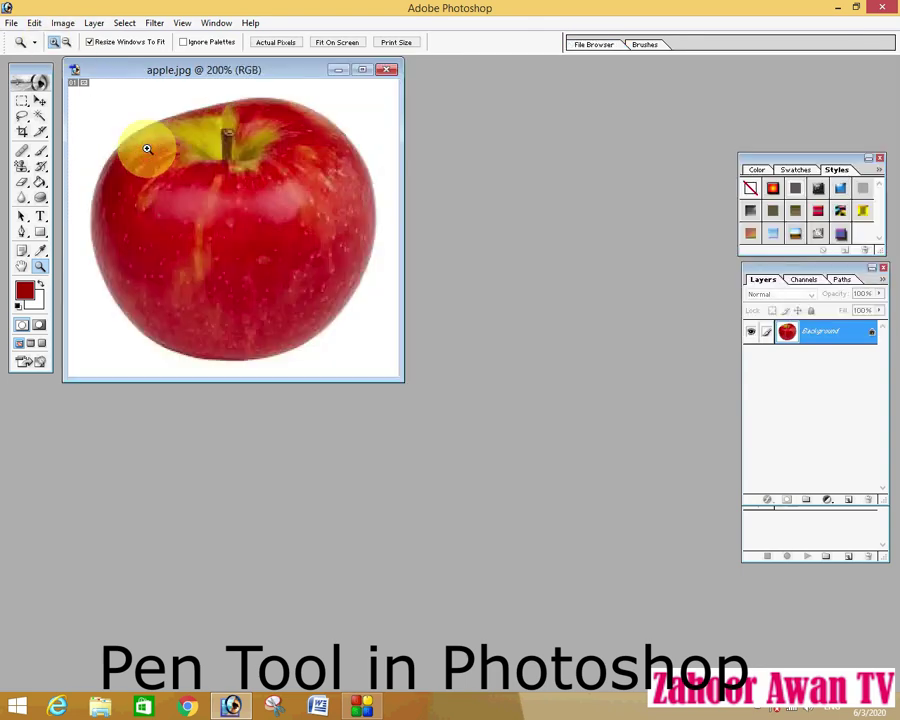
pyautogui.click(211, 207)
pyautogui.click(340, 307)
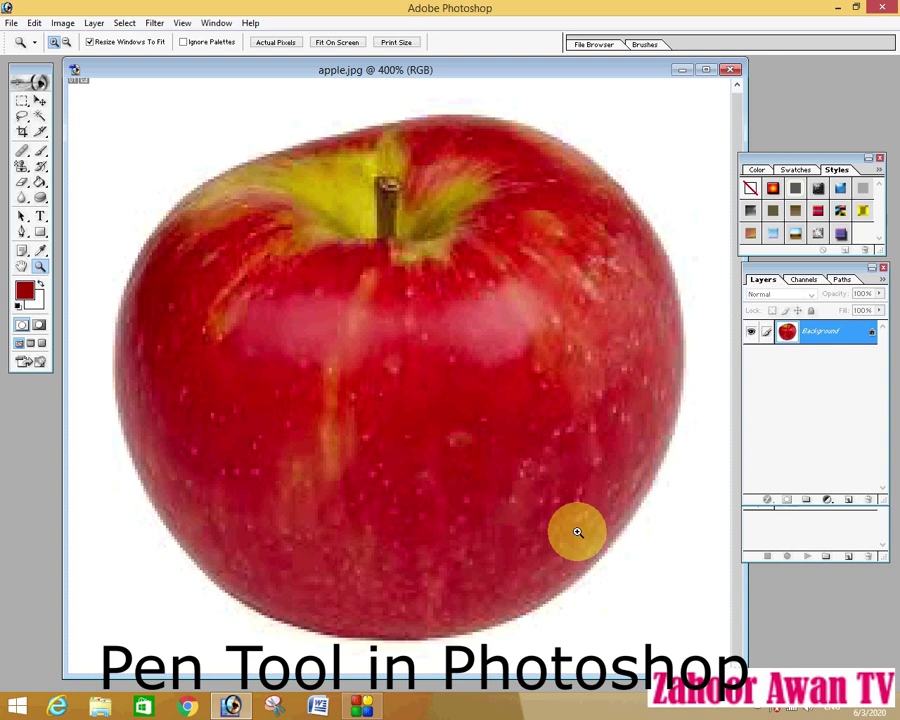
# Step: Select the Freeform Pen Tool with the Magnetic option enabled
pyautogui.click(22, 231)
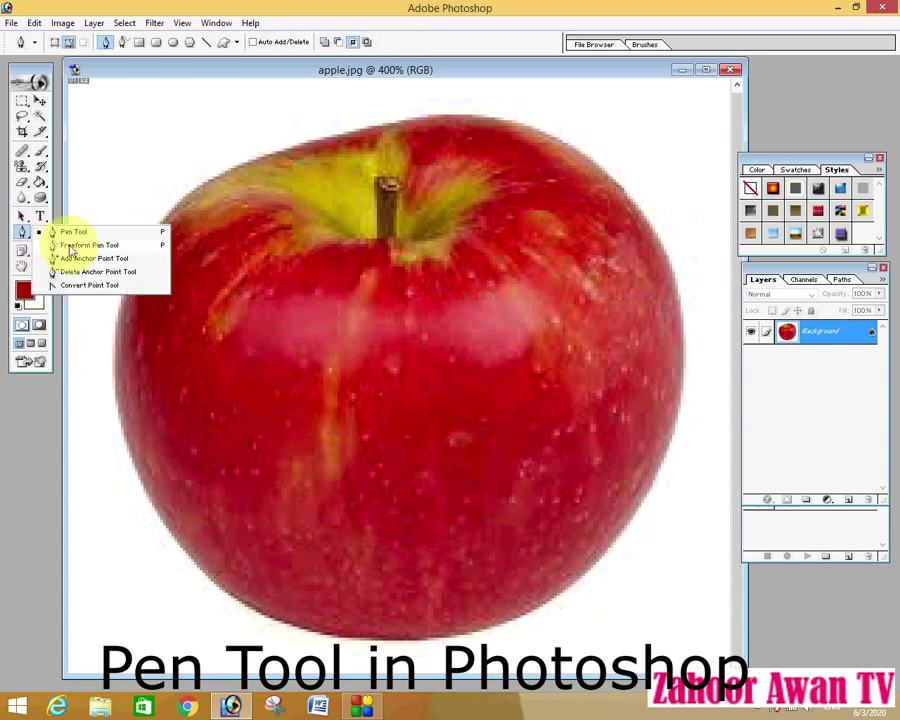
pyautogui.click(72, 246)
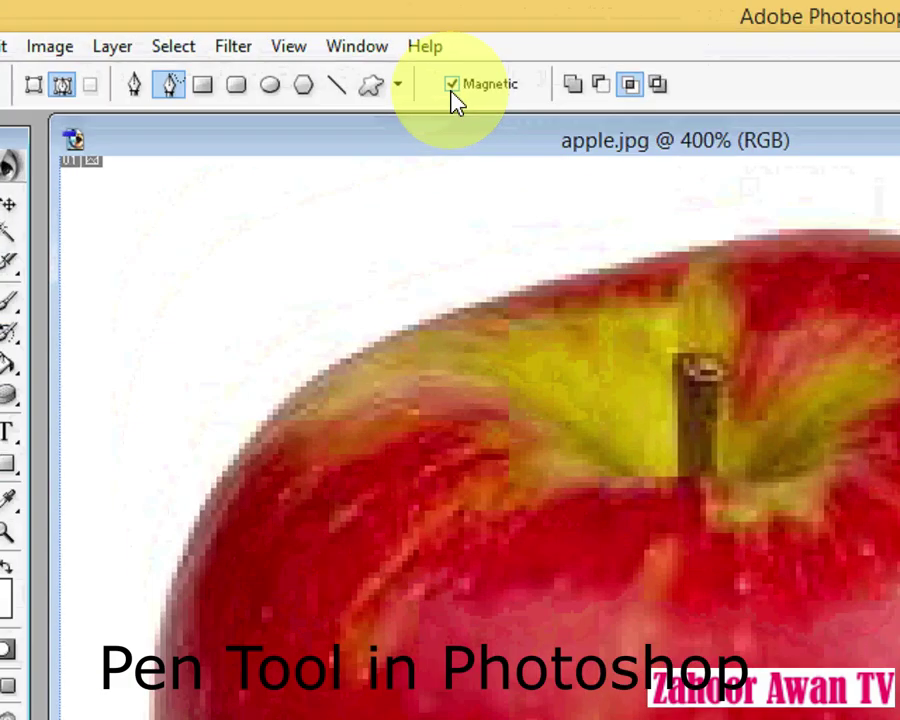
pyautogui.click(454, 89)
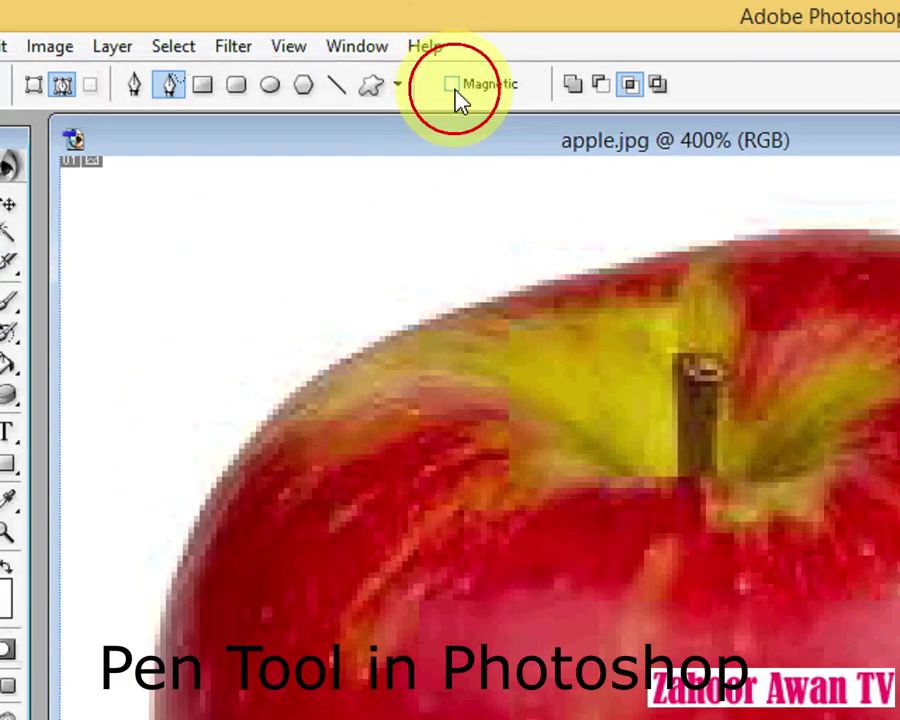
pyautogui.click(454, 89)
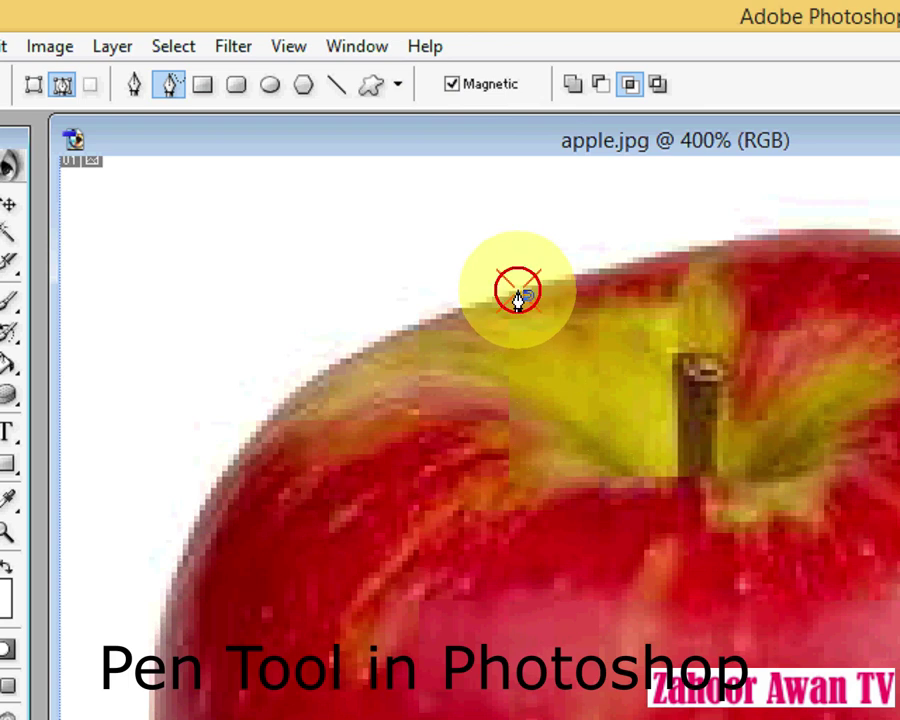
# Step: Trace around the apple's whole edge and close the path at its starting point
pyautogui.moveTo(626, 288)
pyautogui.mouseDown()
pyautogui.moveTo(689, 257)
pyautogui.moveTo(776, 243)
pyautogui.moveTo(899, 245)
pyautogui.moveTo(899, 620)
pyautogui.mouseUp()
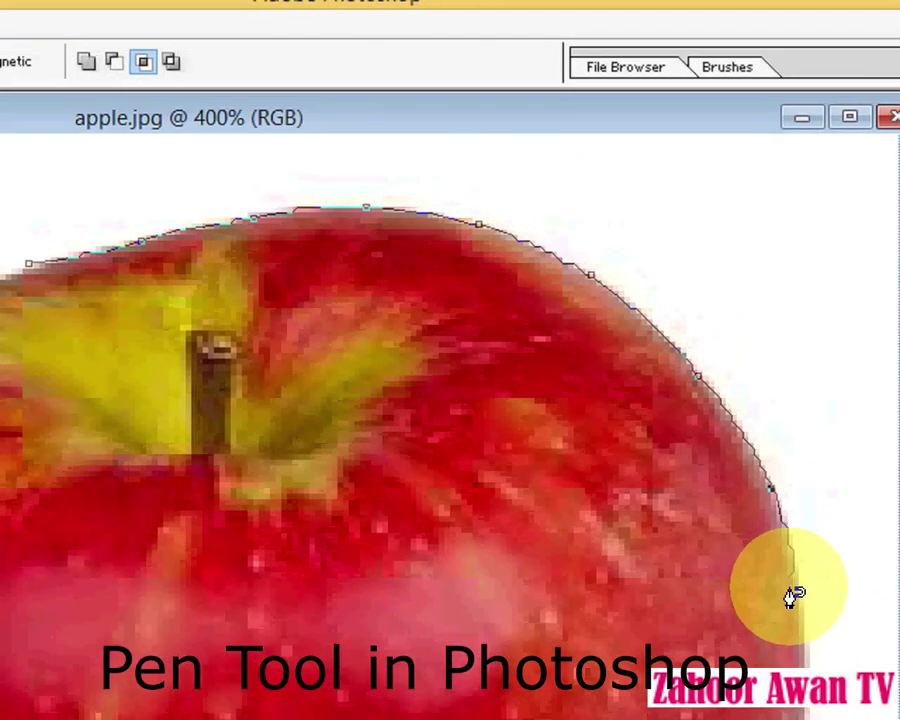
pyautogui.moveTo(793, 596)
pyautogui.mouseDown()
pyautogui.moveTo(802, 662)
pyautogui.moveTo(795, 719)
pyautogui.moveTo(303, 719)
pyautogui.moveTo(18, 687)
pyautogui.moveTo(0, 673)
pyautogui.moveTo(0, 593)
pyautogui.mouseUp()
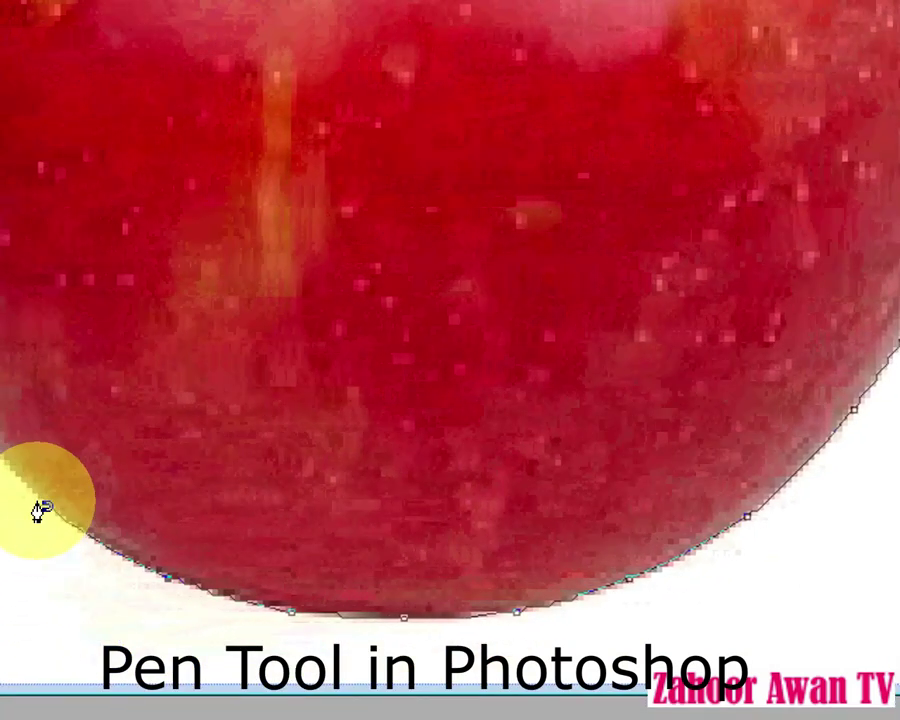
pyautogui.moveTo(40, 511)
pyautogui.mouseDown()
pyautogui.moveTo(1, 436)
pyautogui.moveTo(0, 308)
pyautogui.mouseUp()
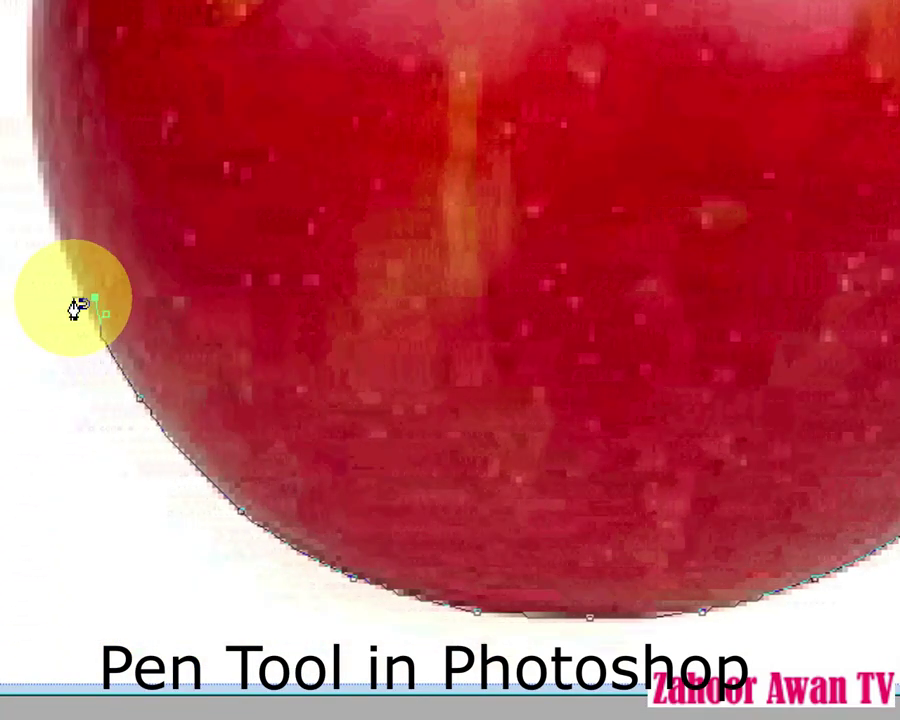
pyautogui.moveTo(78, 308)
pyautogui.mouseDown()
pyautogui.moveTo(92, 301)
pyautogui.moveTo(60, 216)
pyautogui.moveTo(66, 74)
pyautogui.moveTo(37, 0)
pyautogui.mouseUp()
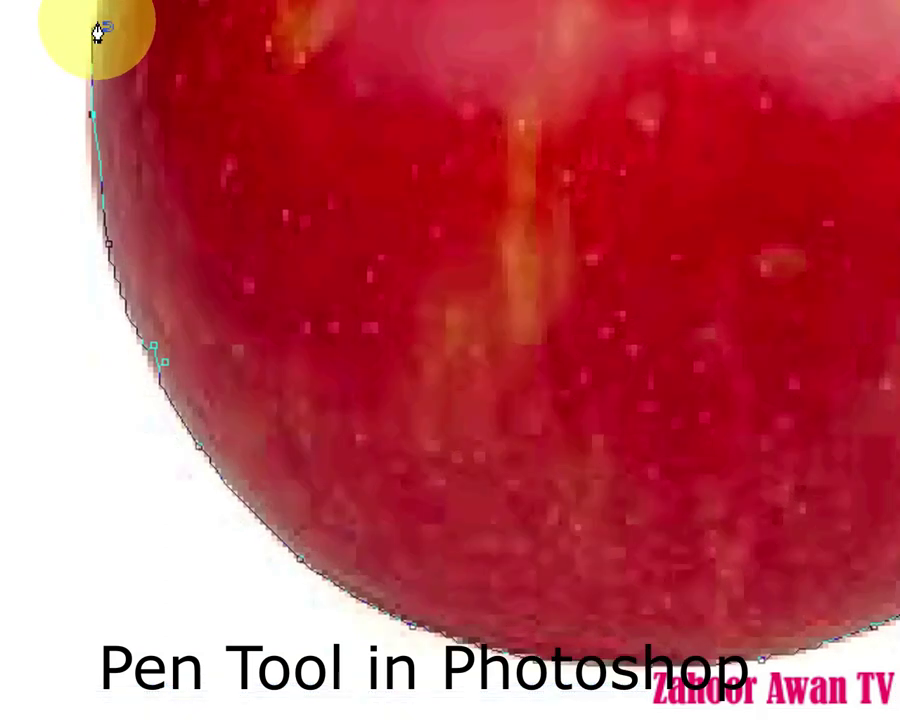
pyautogui.moveTo(97, 32)
pyautogui.mouseDown()
pyautogui.moveTo(134, 0)
pyautogui.moveTo(382, 0)
pyautogui.mouseUp()
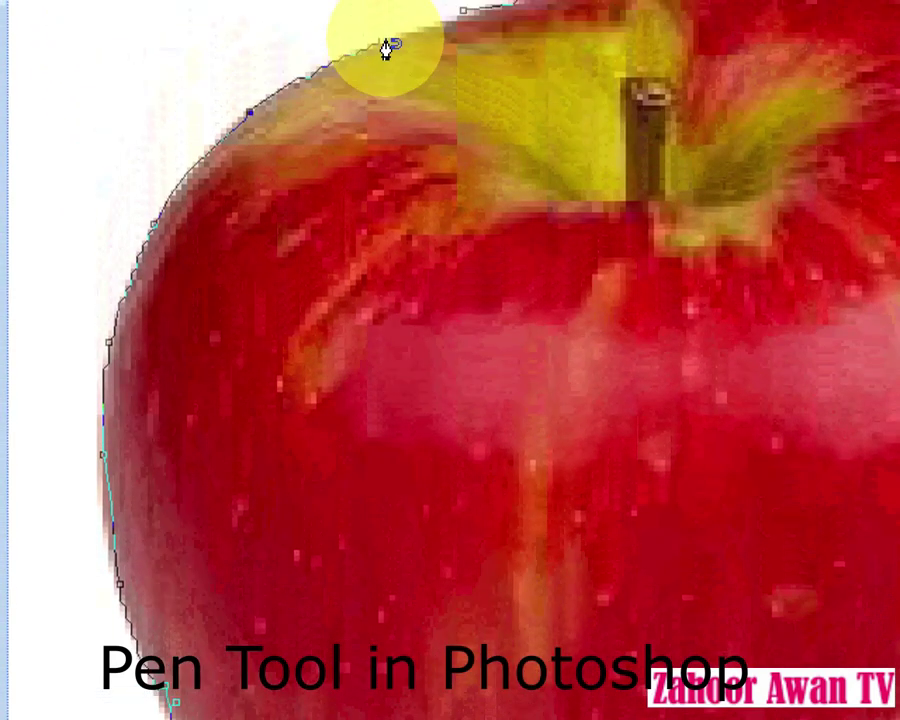
pyautogui.moveTo(386, 50)
pyautogui.mouseDown()
pyautogui.moveTo(450, 36)
pyautogui.moveTo(465, 20)
pyautogui.mouseUp()
pyautogui.click(465, 127)
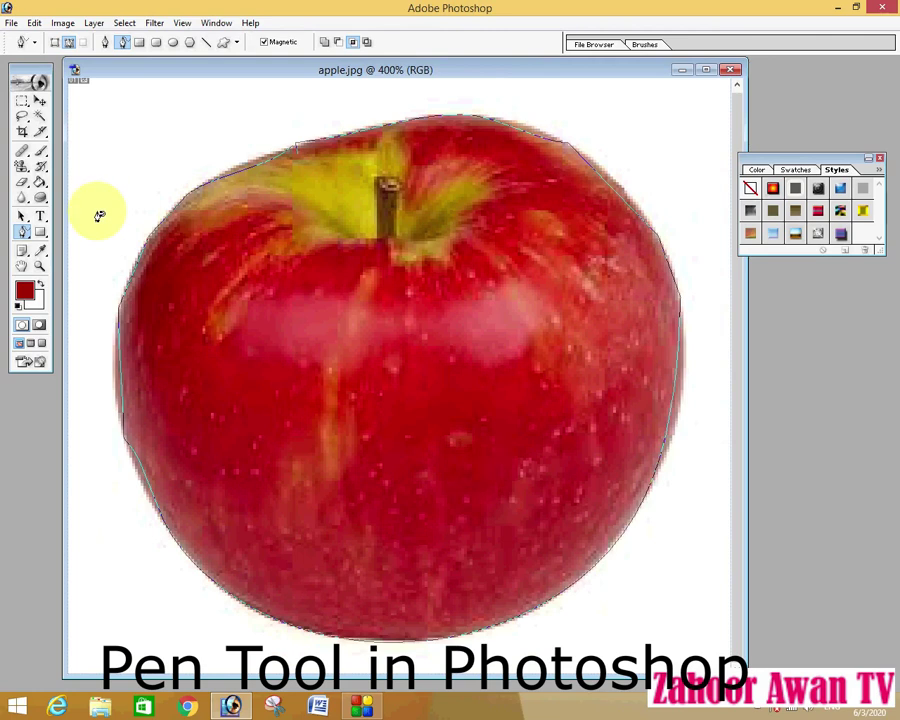
# Step: Turn the traced path into a selection and invert it to select the white background
pyautogui.rightClick(270, 321)
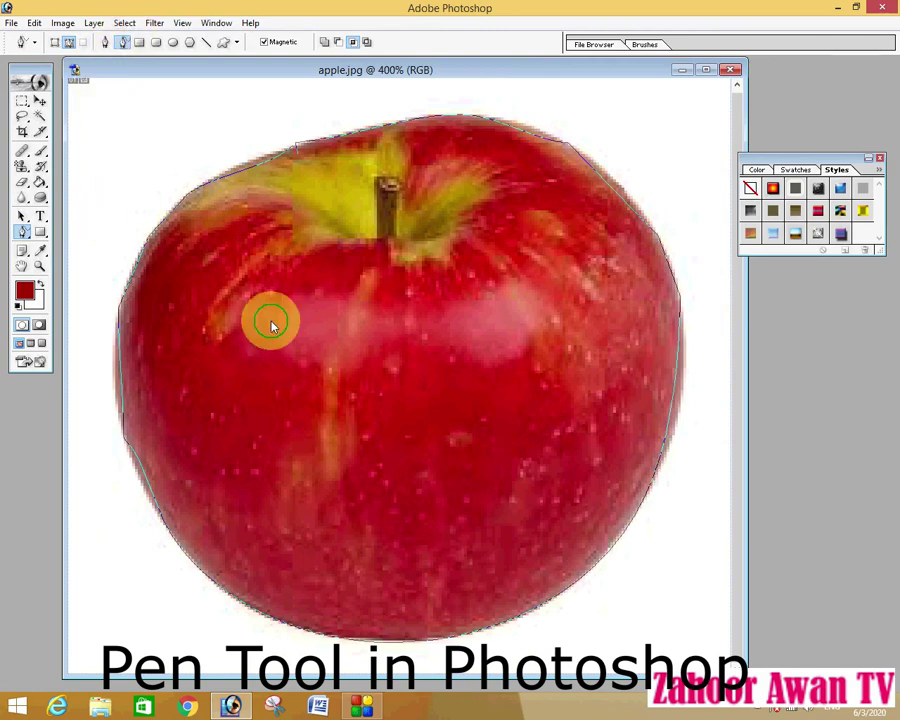
pyautogui.click(330, 387)
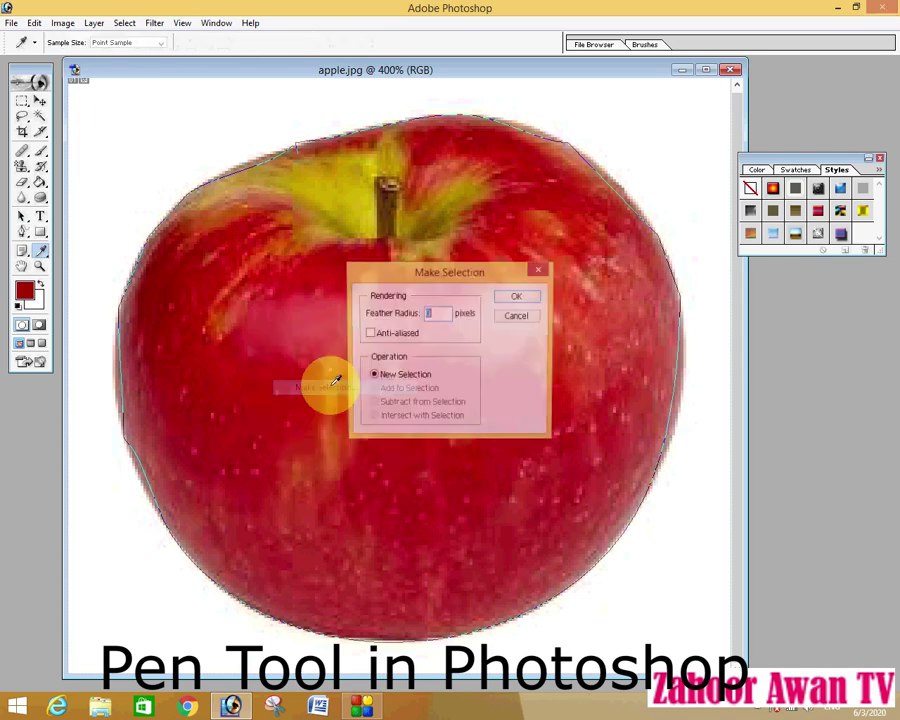
pyautogui.click(521, 299)
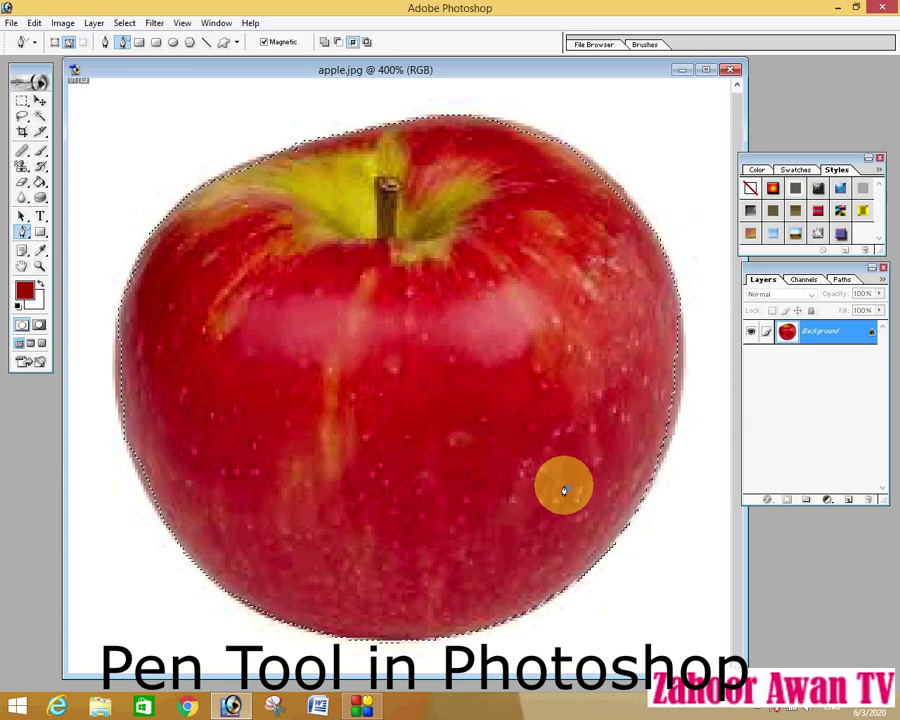
pyautogui.click(127, 24)
pyautogui.moveTo(104, 30)
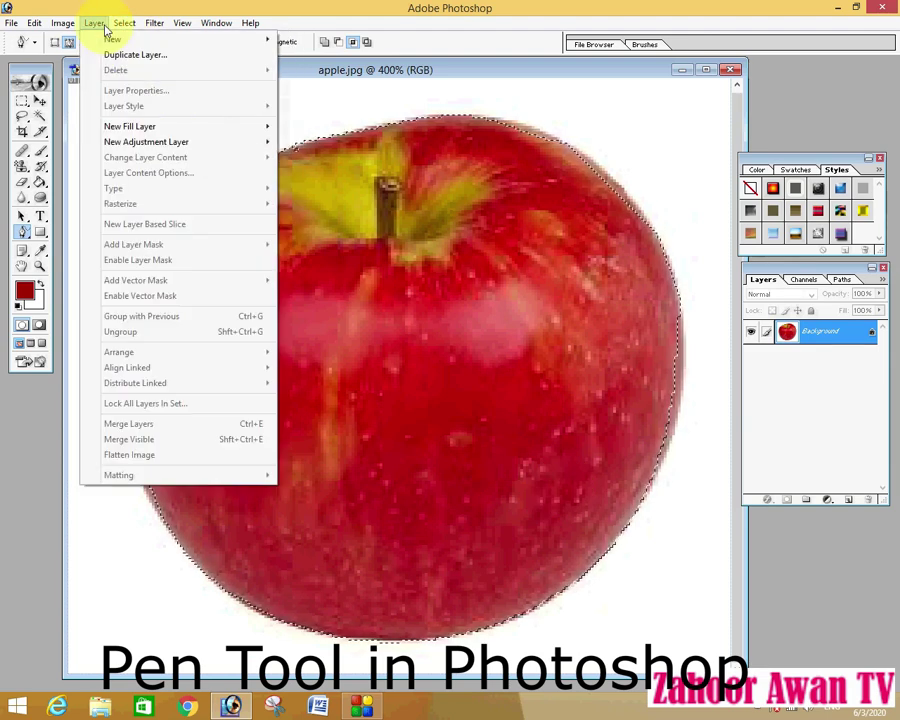
pyautogui.click(145, 84)
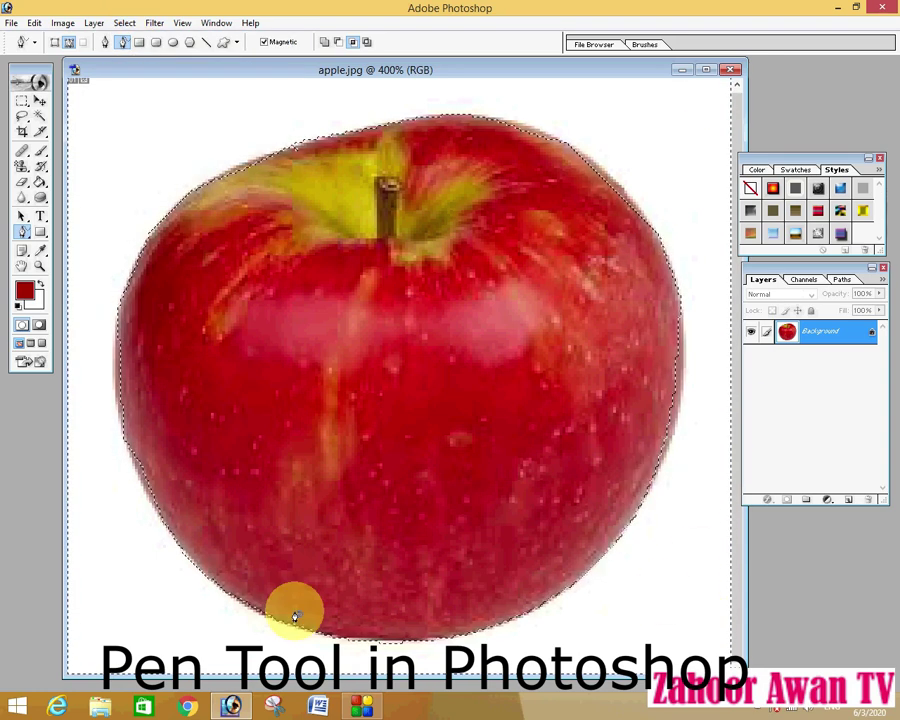
# Step: Convert the Background into Layer 0 and delete the white background
pyautogui.doubleClick(825, 333)
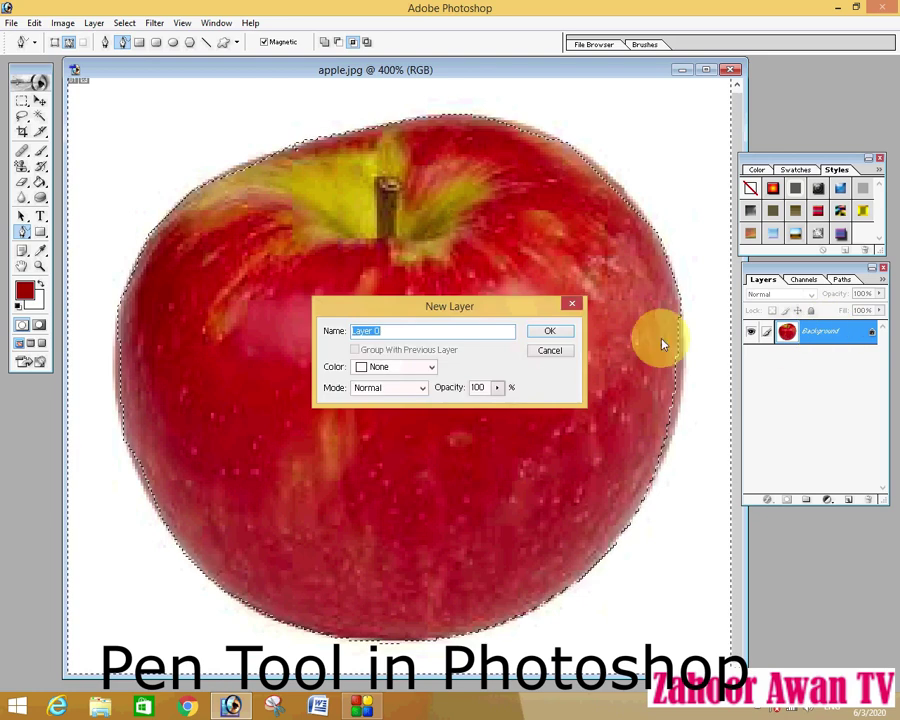
pyautogui.click(555, 333)
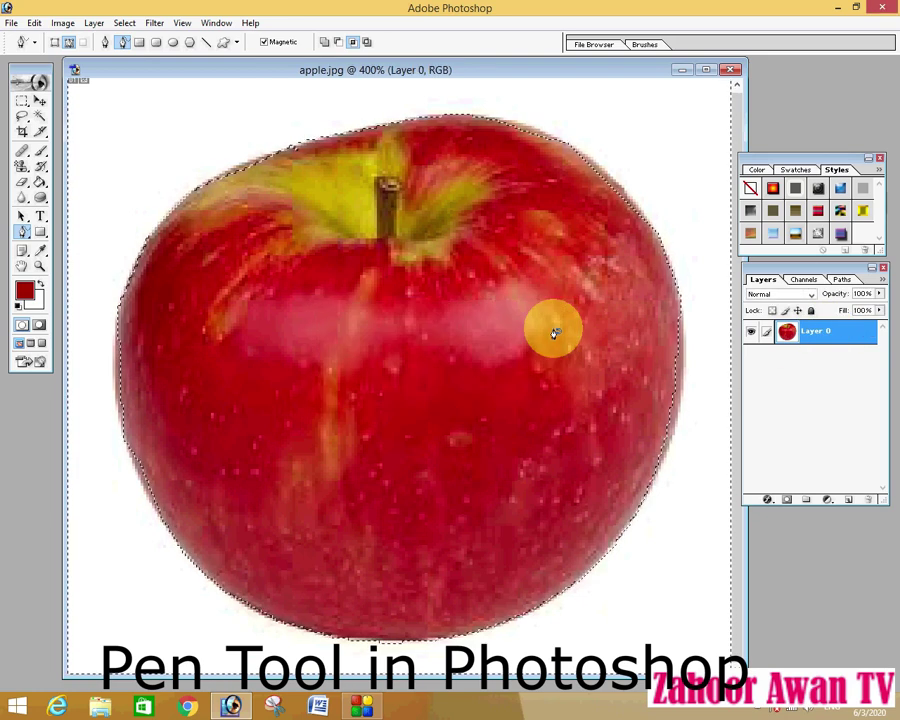
pyautogui.press('Delete')
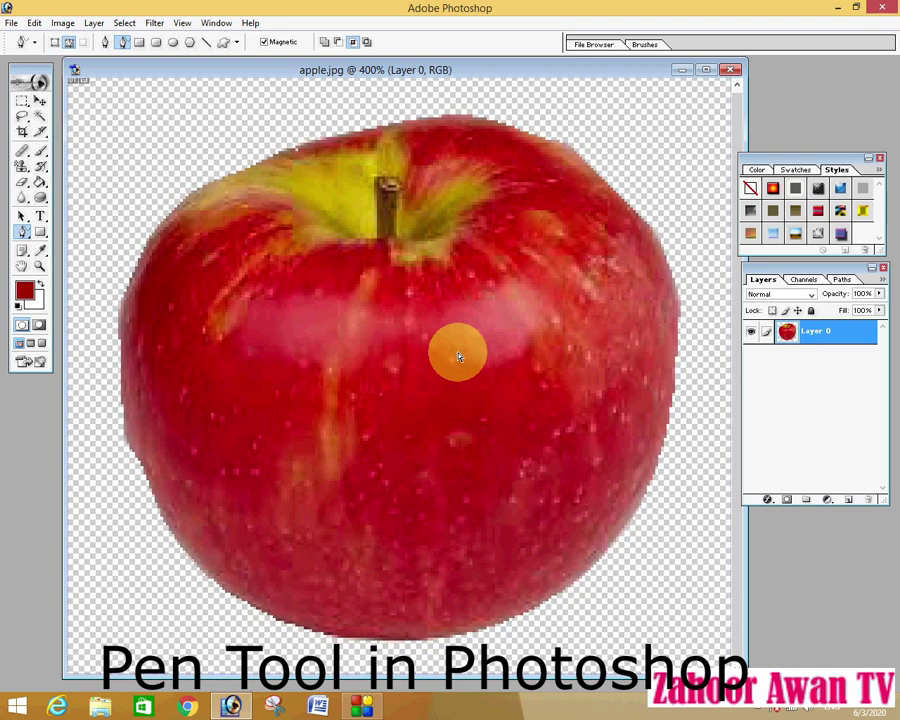
# Step: Zoom the apple view out to 100%
pyautogui.click(41, 265)
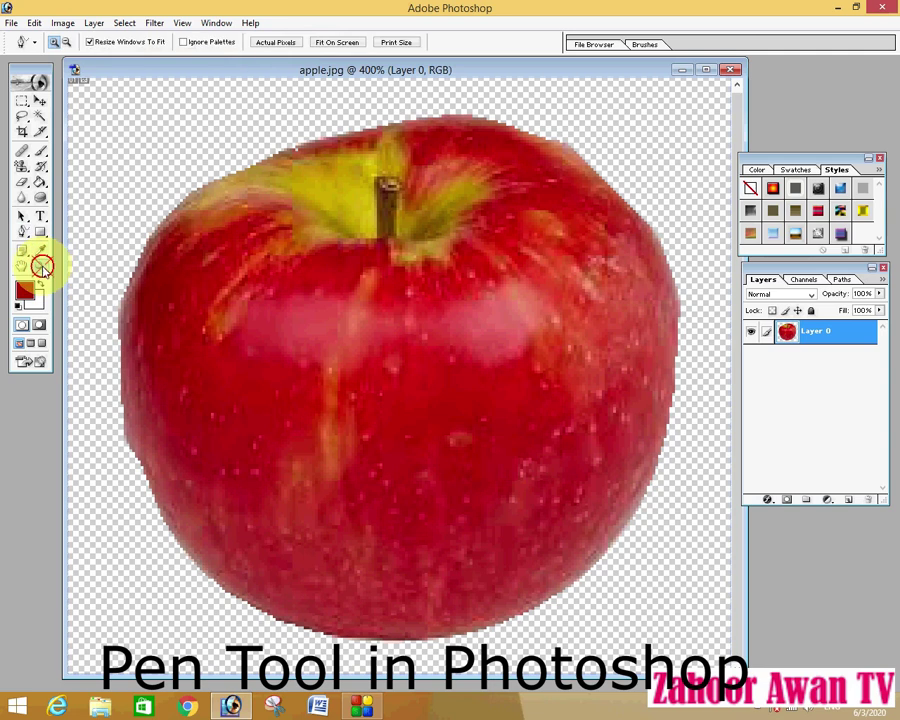
pyautogui.click(67, 43)
pyautogui.click(305, 311)
pyautogui.click(318, 324)
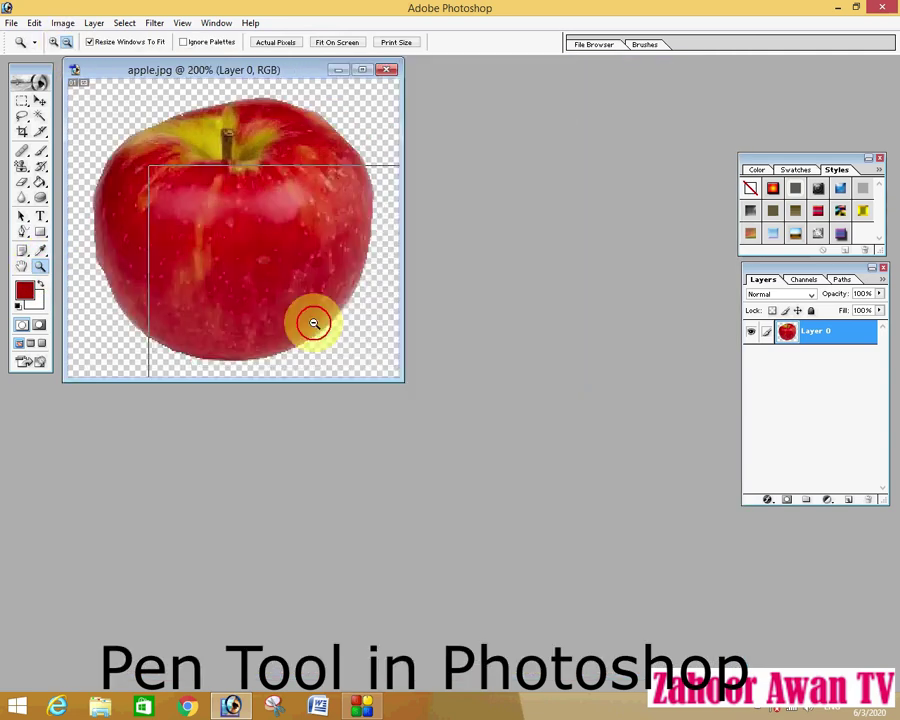
pyautogui.click(313, 323)
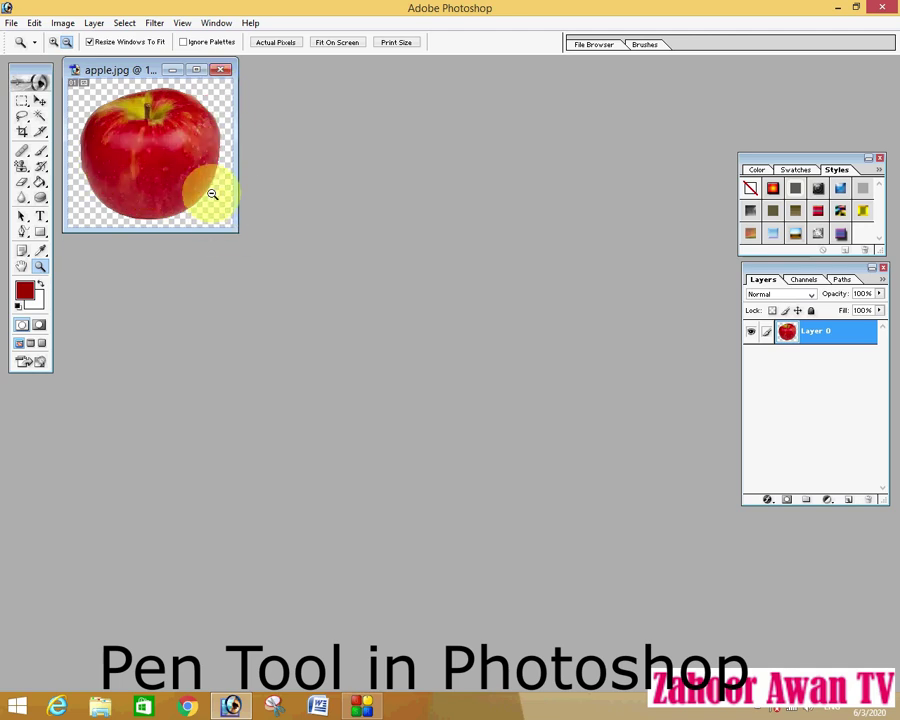
# Step: Close apple.jpg without saving and select the Pen tool
pyautogui.click(223, 68)
pyautogui.click(452, 268)
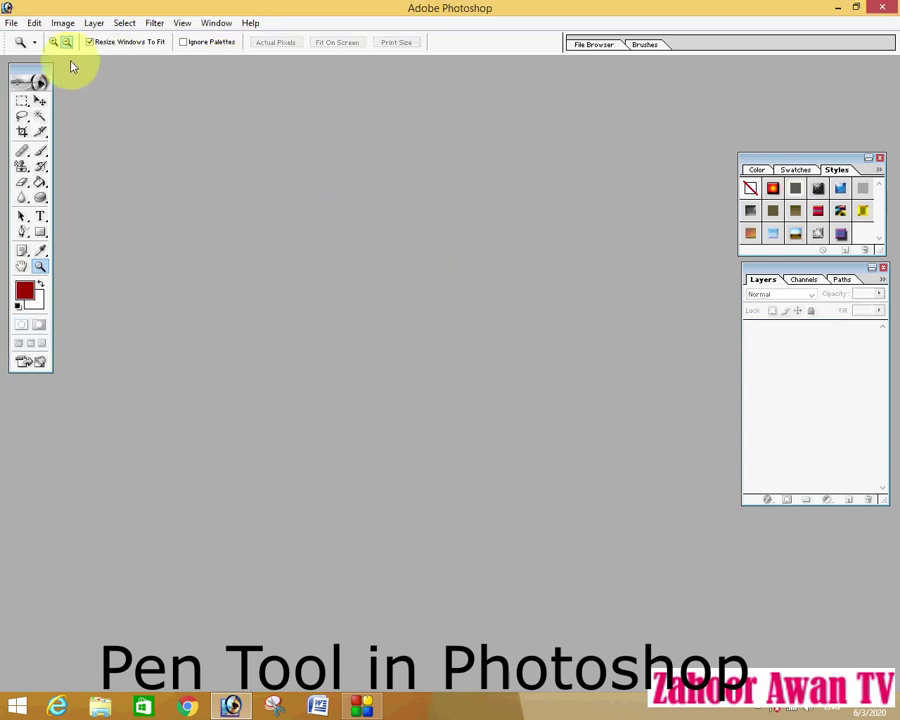
pyautogui.click(24, 232)
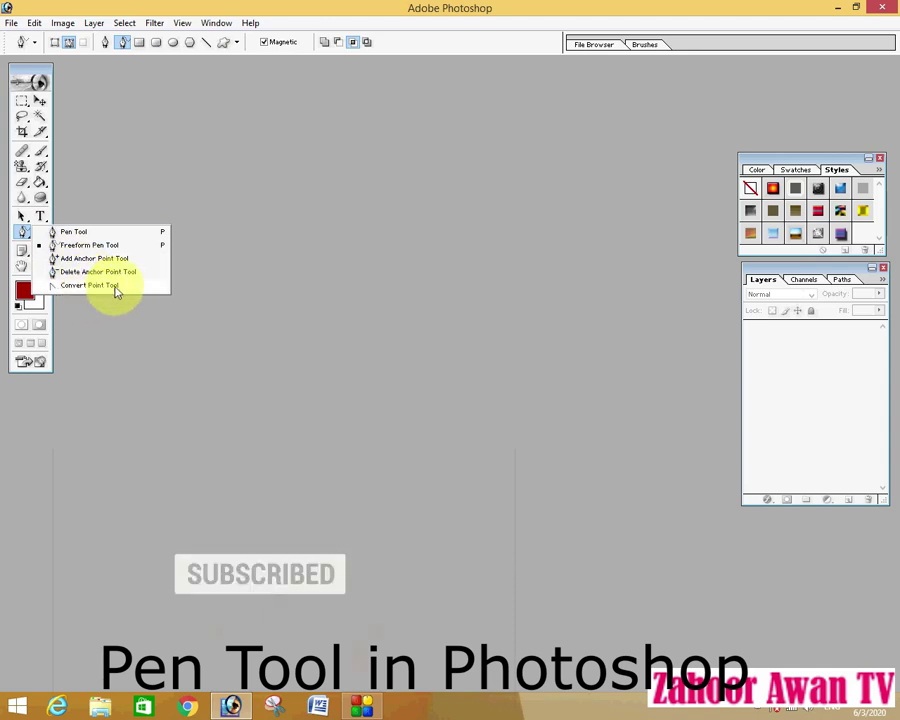
pyautogui.click(257, 238)
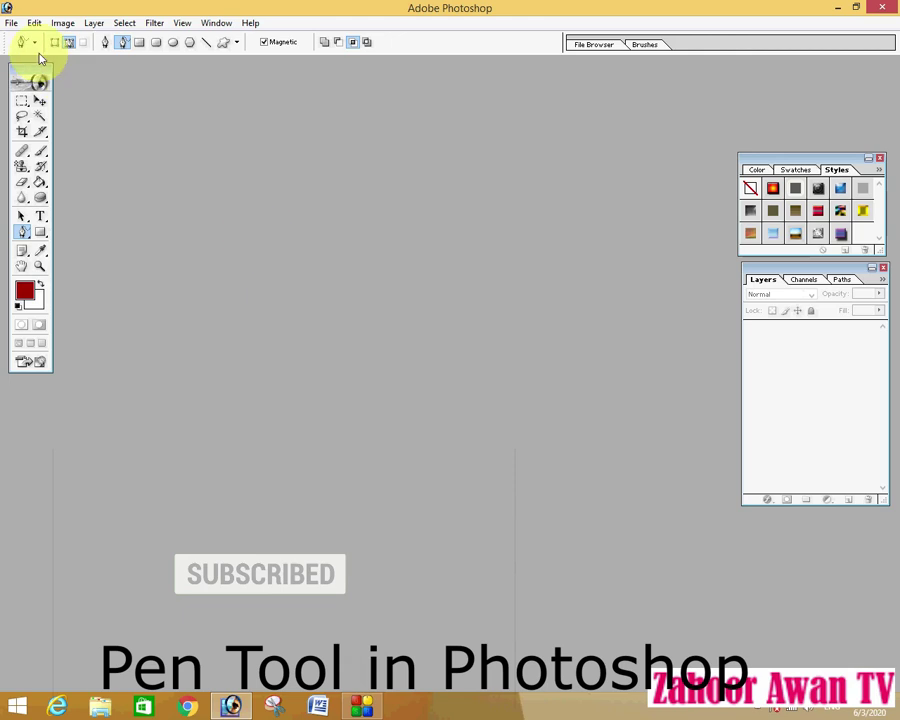
# Step: Create a new blank document 600 pixels wide
pyautogui.click(11, 22)
pyautogui.click(14, 38)
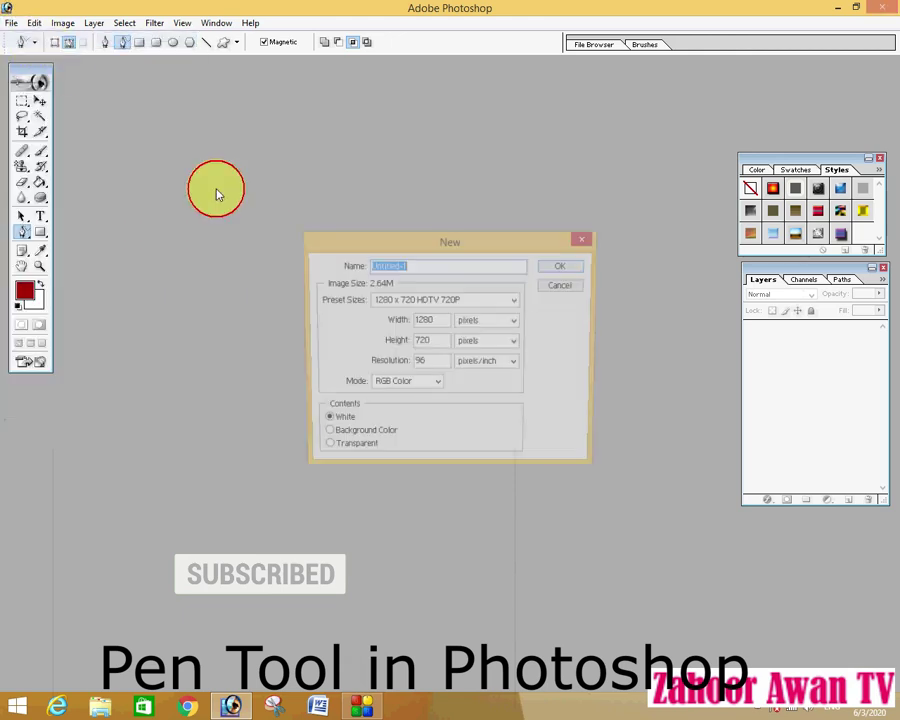
pyautogui.doubleClick(425, 320)
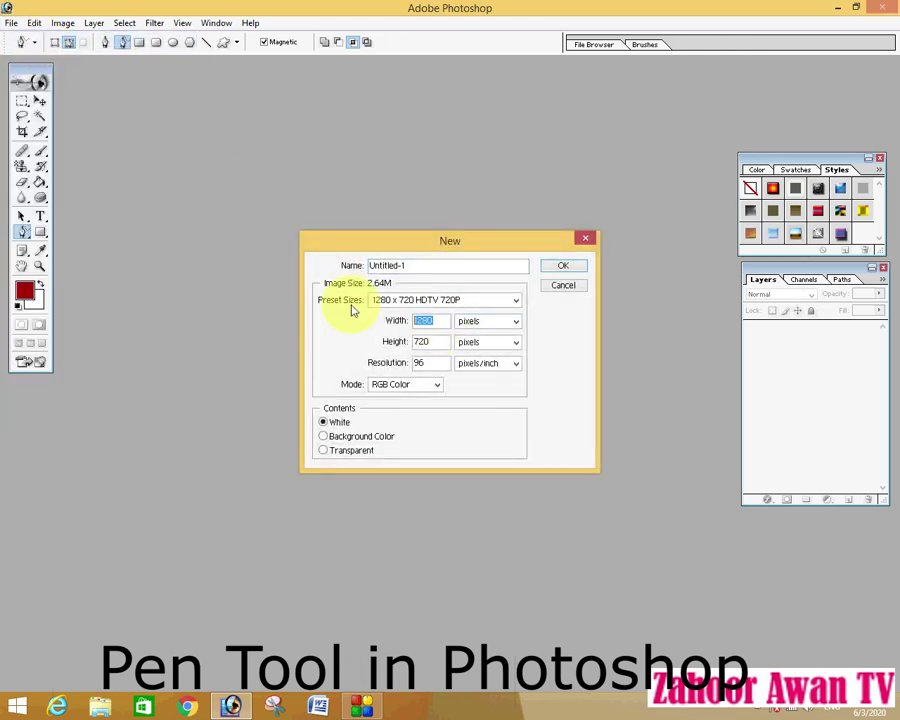
pyautogui.doubleClick(432, 342)
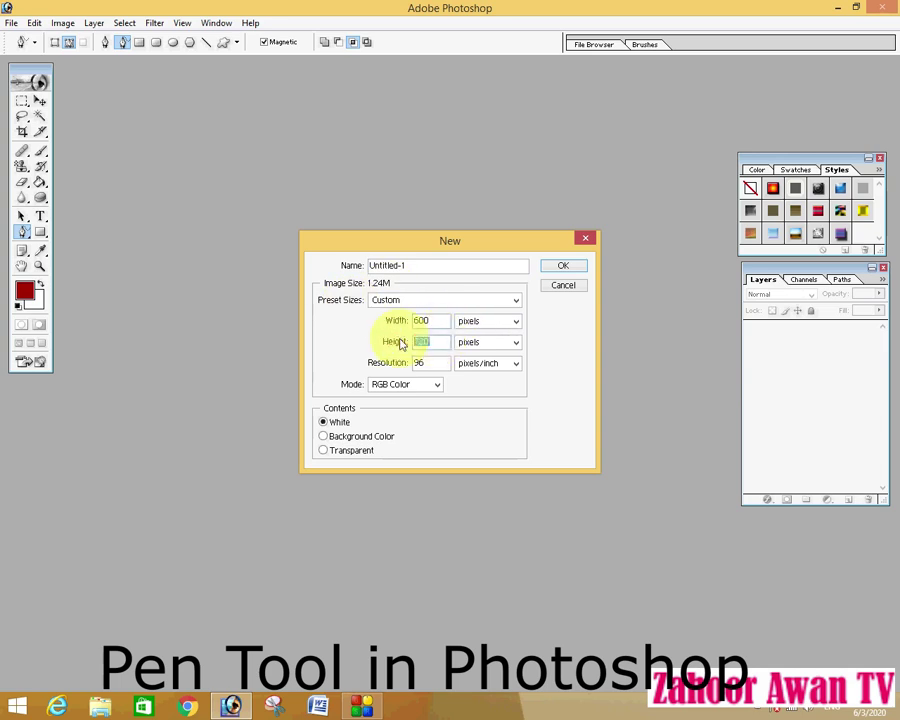
pyautogui.click(564, 262)
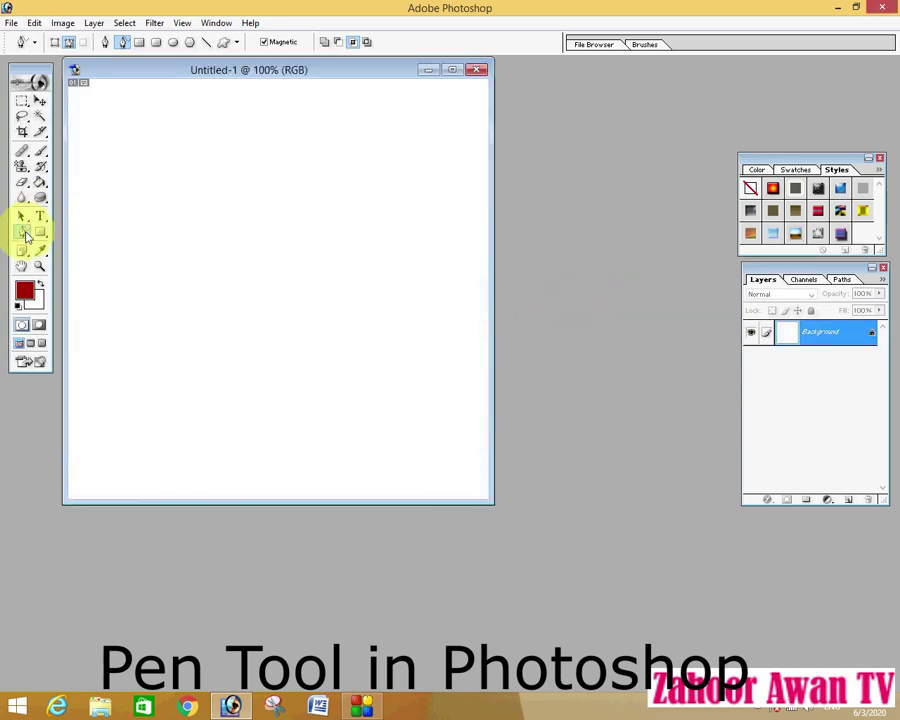
# Step: Draw a closed triangular path with the Pen tool, then pick the Add Anchor Point Tool
pyautogui.moveTo(27, 236); pyautogui.dragTo(72, 233)
pyautogui.click(178, 152)
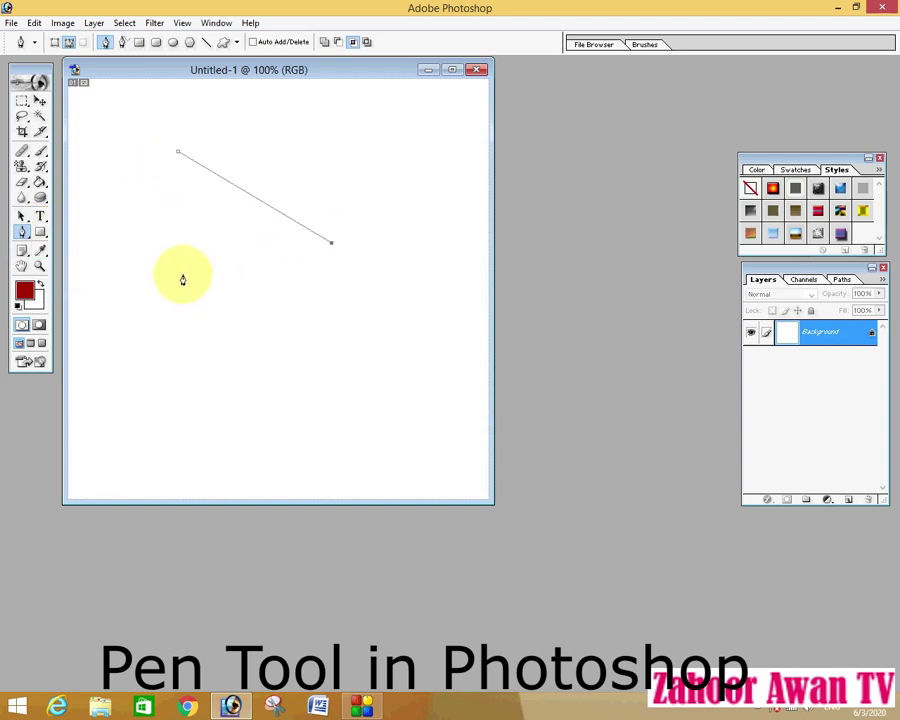
pyautogui.click(179, 157)
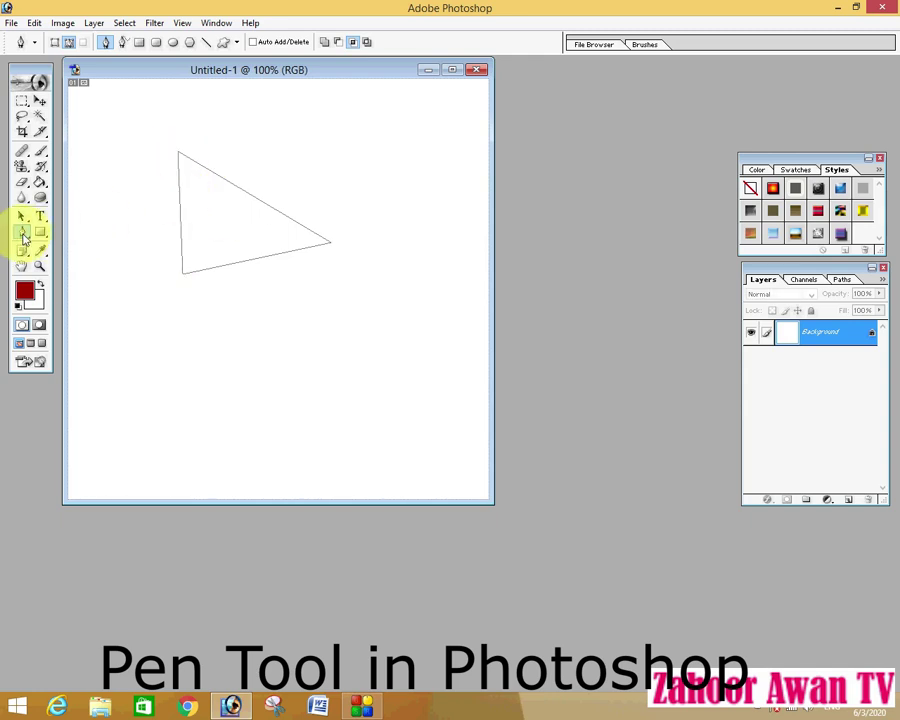
pyautogui.rightClick(24, 236)
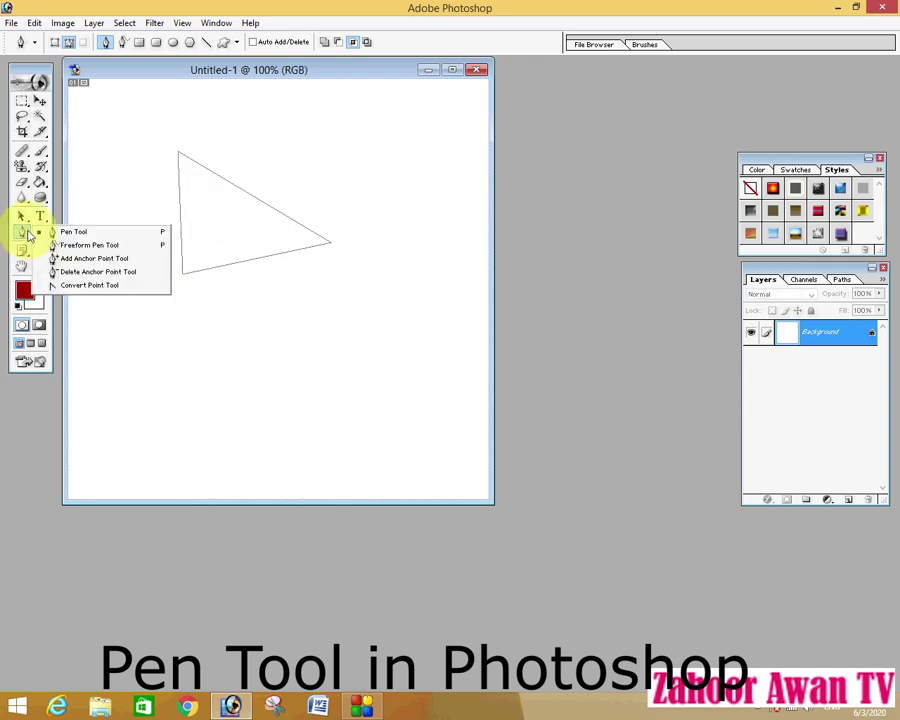
pyautogui.click(82, 259)
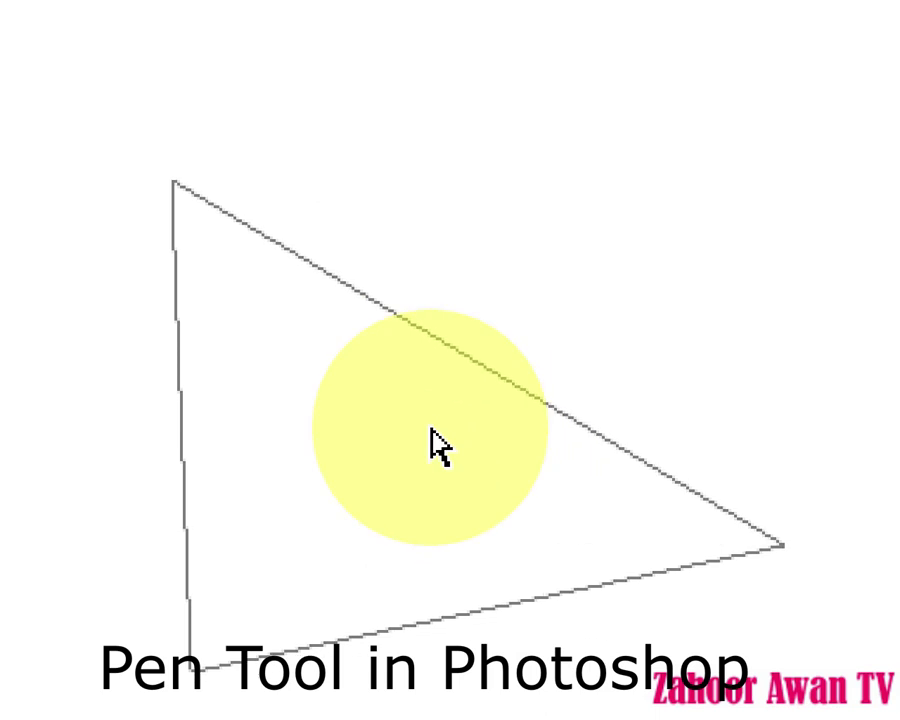
# Step: Add an anchor on the triangle's upper edge and drag it and its handles into a curve
pyautogui.click(450, 347)
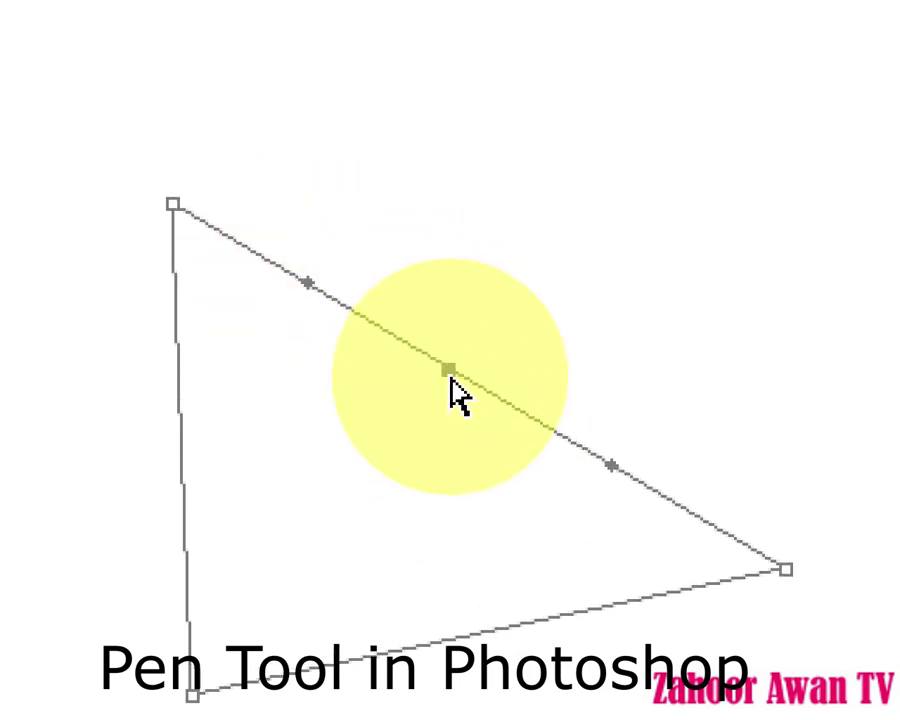
pyautogui.moveTo(452, 372); pyautogui.dragTo(597, 193)
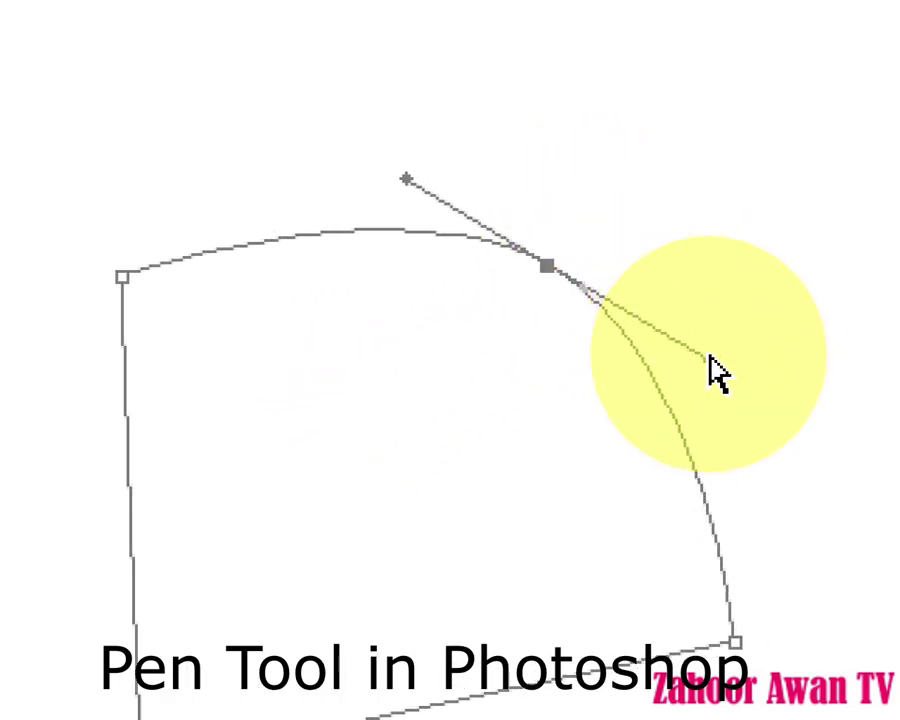
pyautogui.moveTo(755, 361)
pyautogui.mouseDown()
pyautogui.moveTo(762, 338)
pyautogui.moveTo(748, 350)
pyautogui.mouseUp()
pyautogui.moveTo(625, 362); pyautogui.dragTo(603, 366)
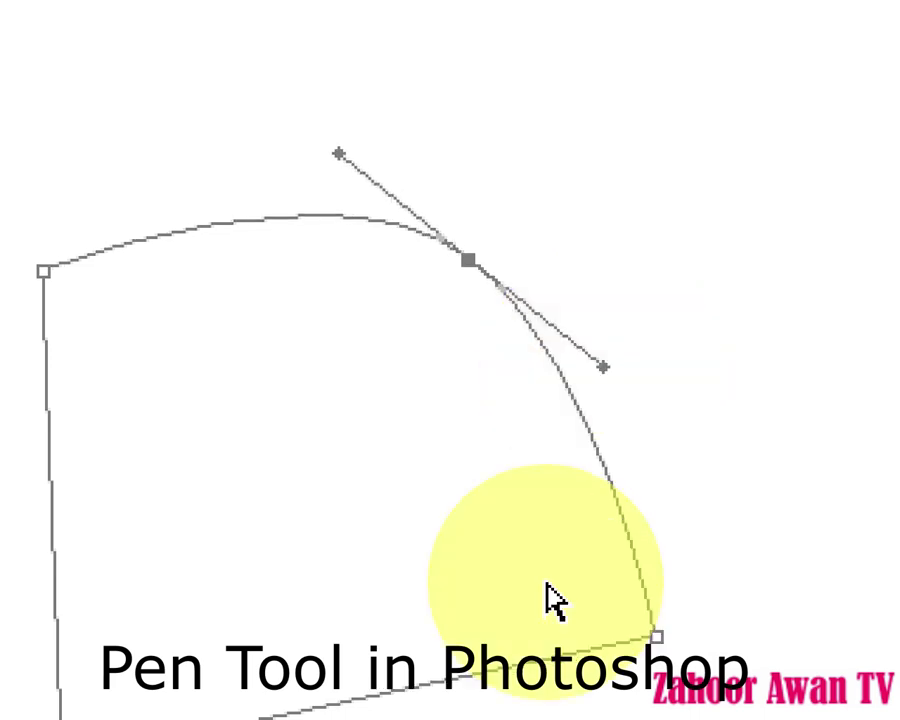
# Step: Add an anchor on the bottom edge and pull it down to curve that side
pyautogui.click(389, 519)
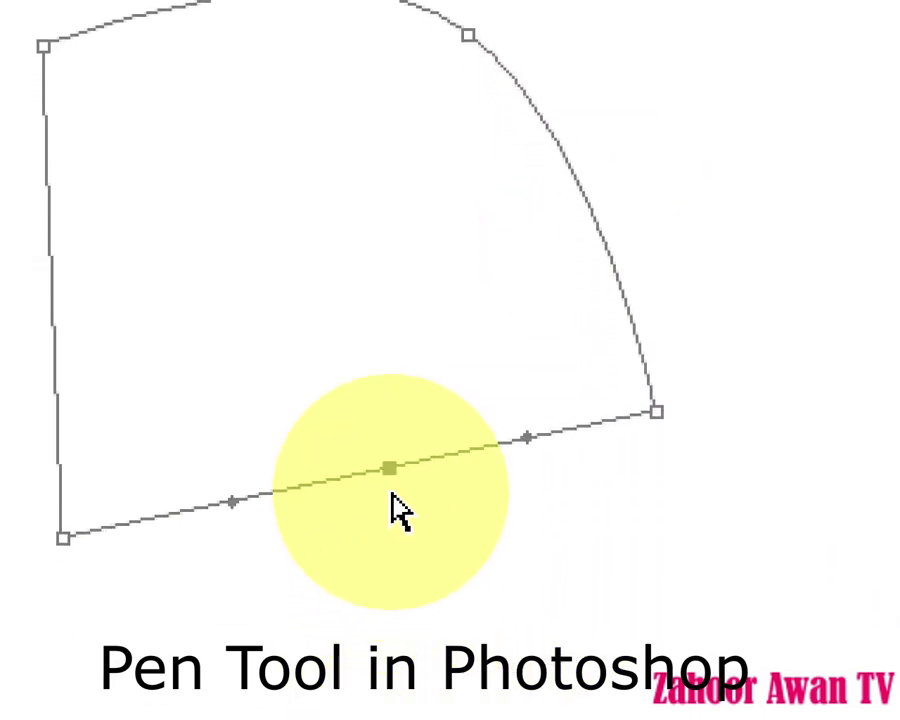
pyautogui.click(394, 528)
pyautogui.moveTo(396, 450); pyautogui.dragTo(411, 554)
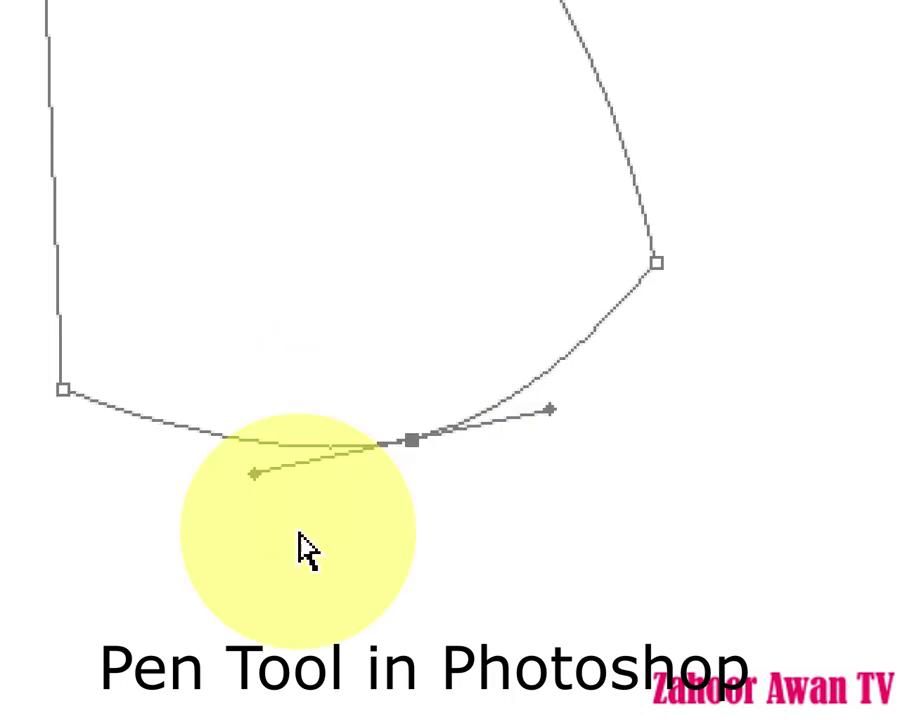
pyautogui.click(42, 228)
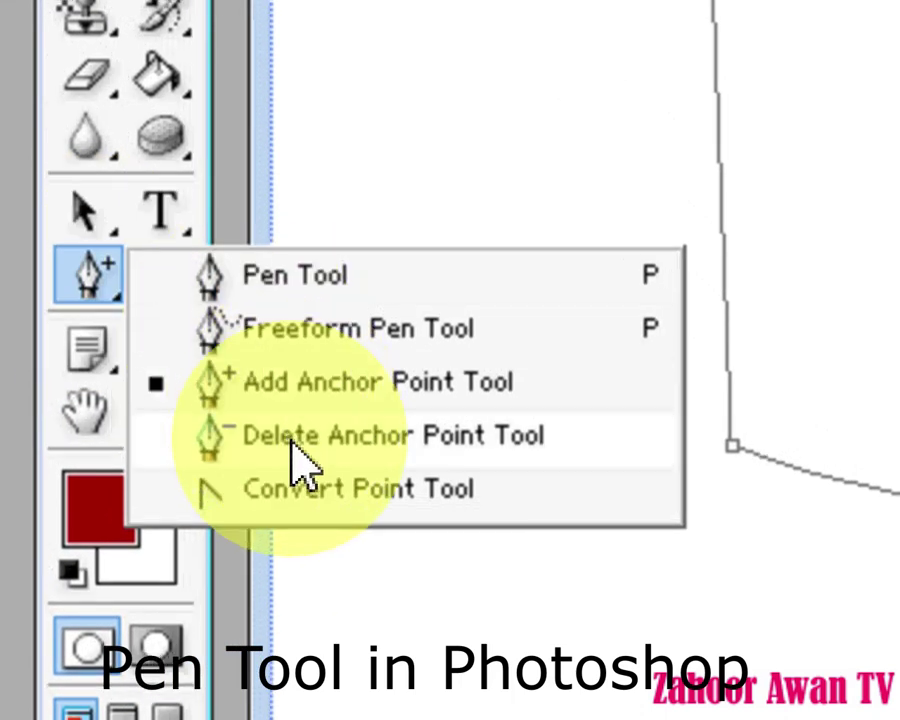
# Step: Remove the added anchors with the Delete Anchor Point Tool, restoring the straight triangle
pyautogui.click(300, 462)
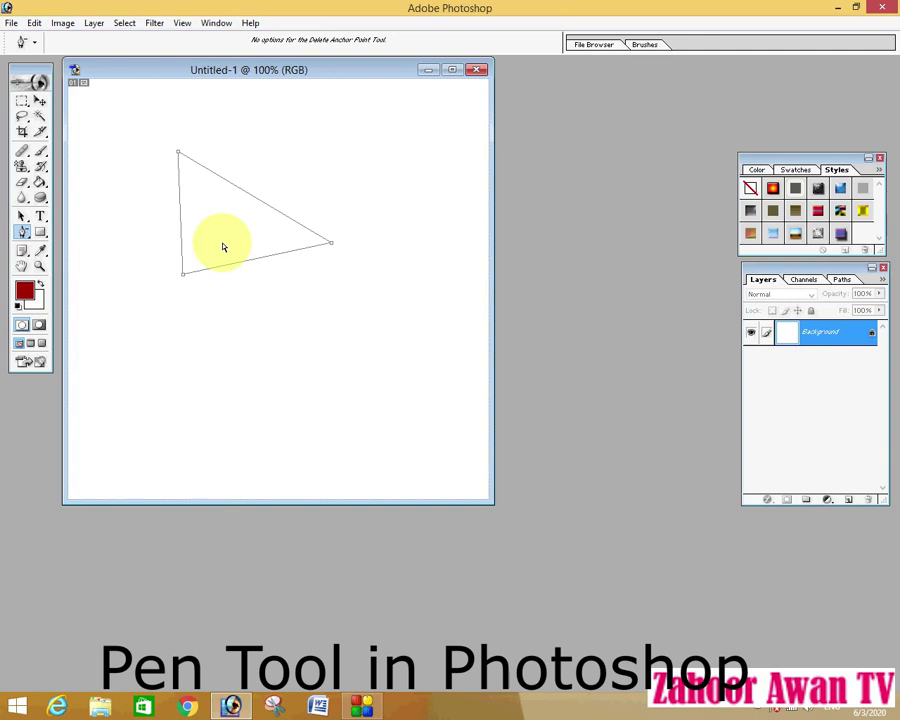
pyautogui.click(22, 231)
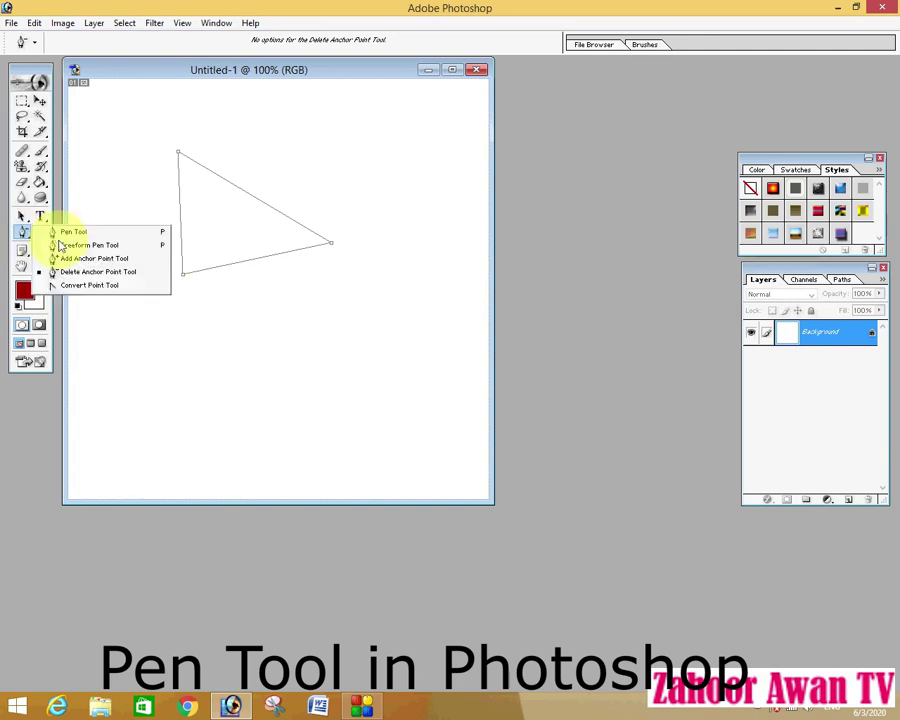
# Step: Convert the triangle's corners into smooth points by dragging out direction handles
pyautogui.click(98, 287)
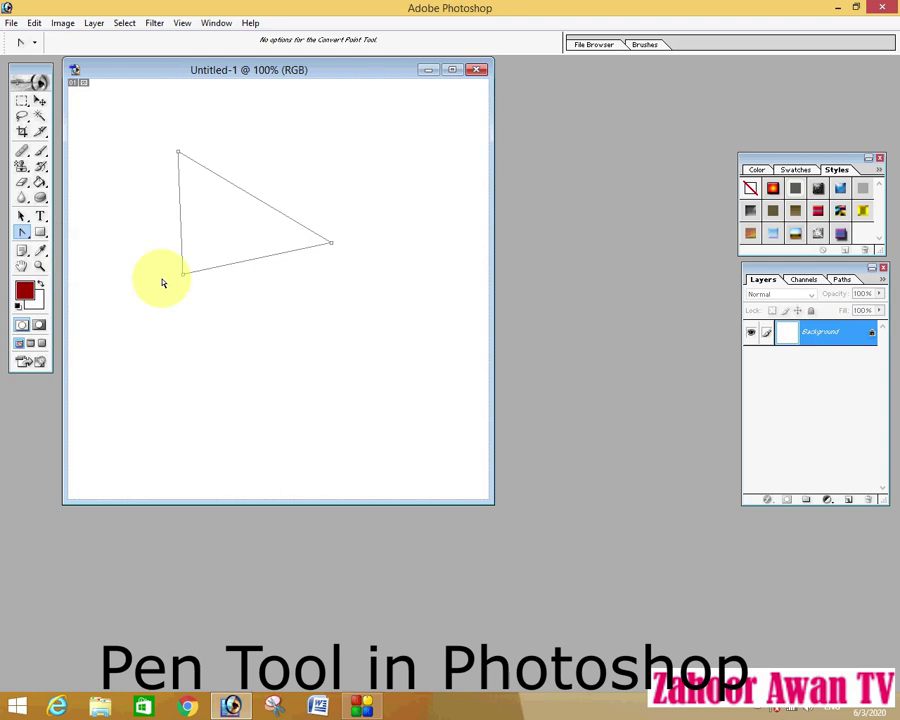
pyautogui.click(311, 247)
pyautogui.moveTo(332, 246); pyautogui.dragTo(340, 297)
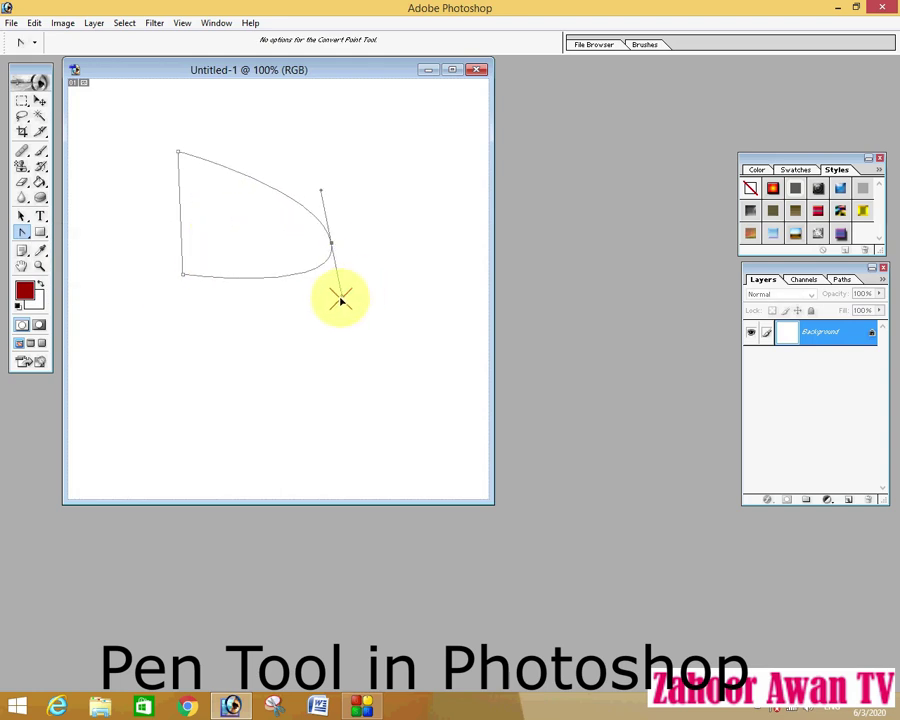
pyautogui.moveTo(184, 277); pyautogui.dragTo(181, 303)
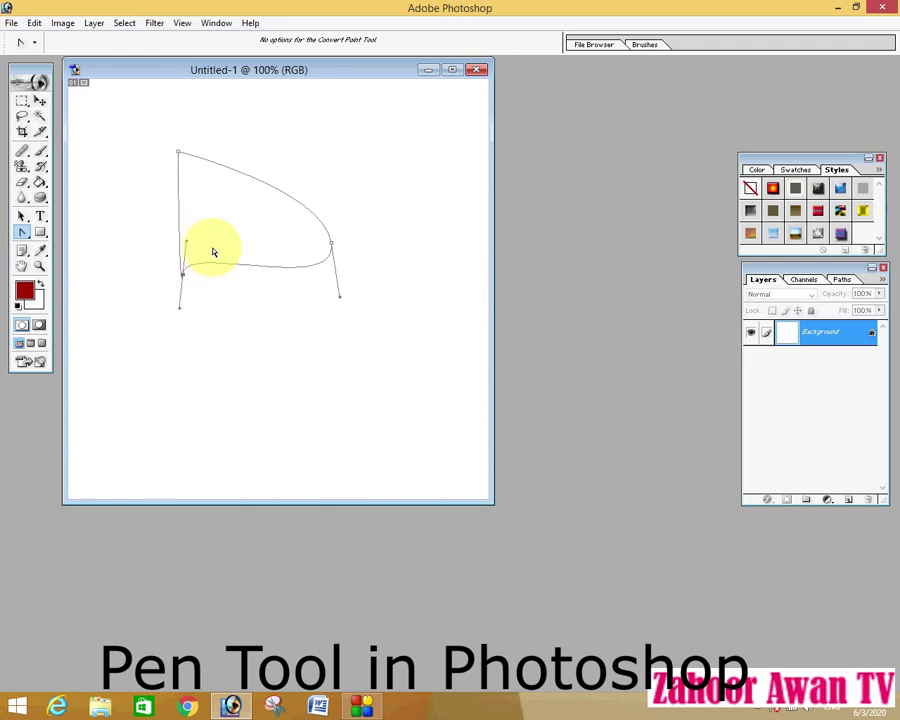
pyautogui.click(253, 177)
pyautogui.moveTo(271, 170); pyautogui.dragTo(301, 144)
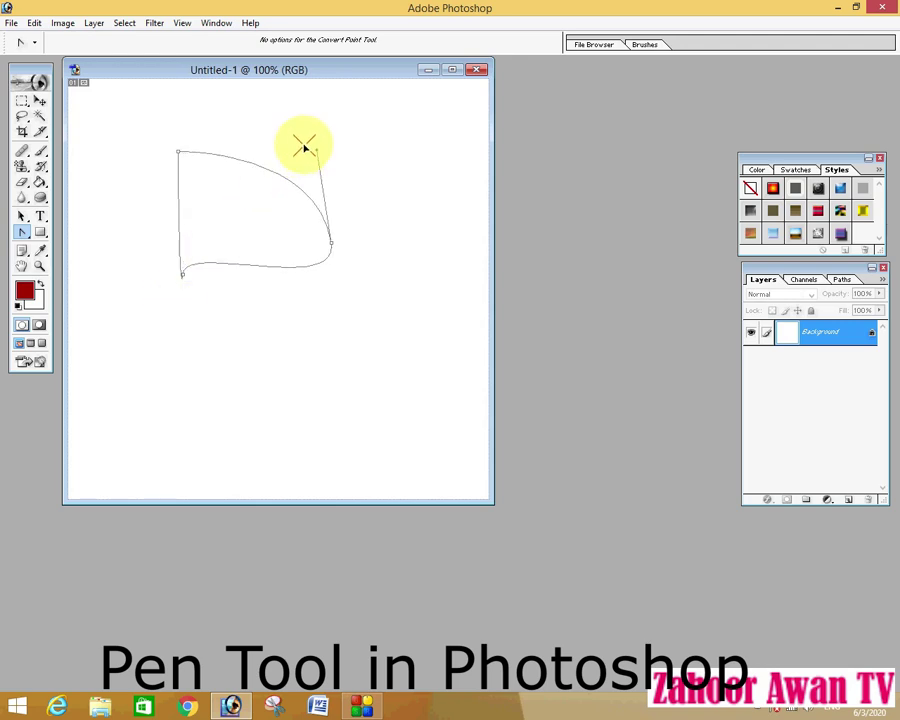
pyautogui.click(176, 210)
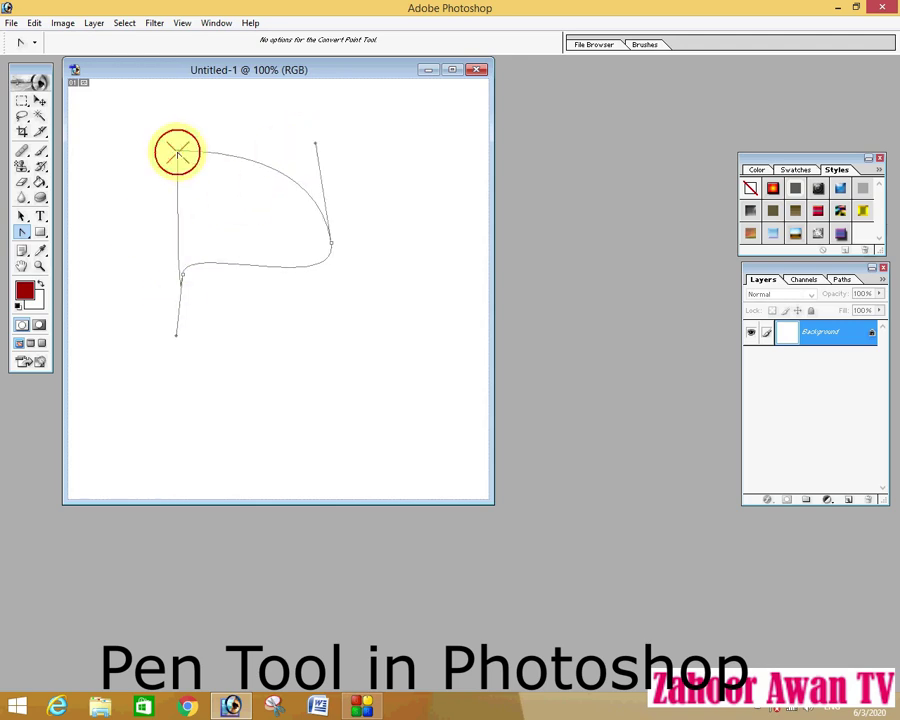
pyautogui.moveTo(177, 152); pyautogui.dragTo(95, 161)
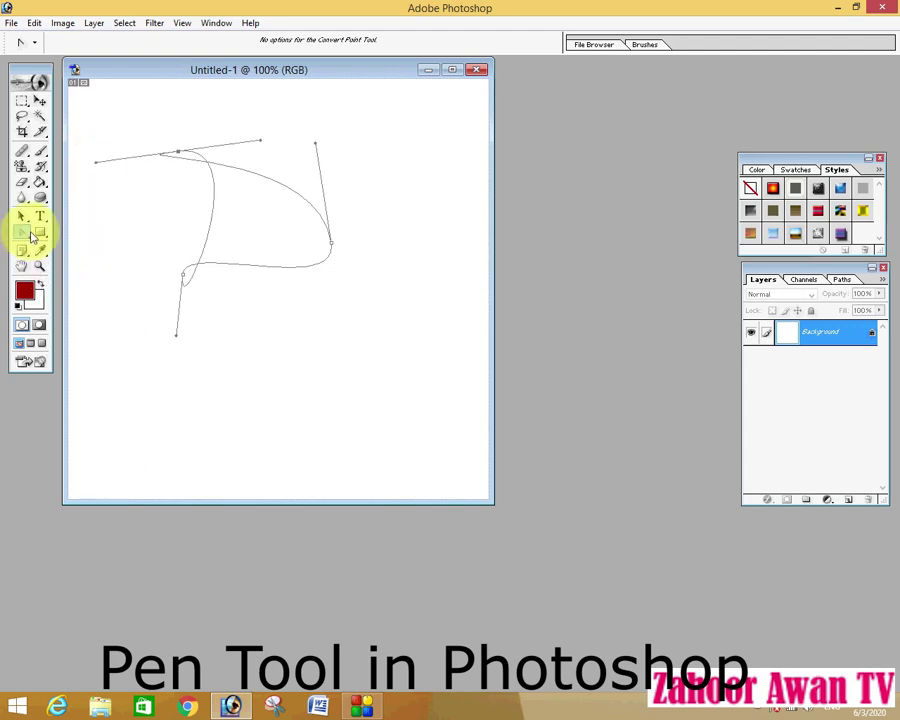
# Step: Drag the anchors' direction handles to bend the sides into sweeping curves
pyautogui.click(21, 231)
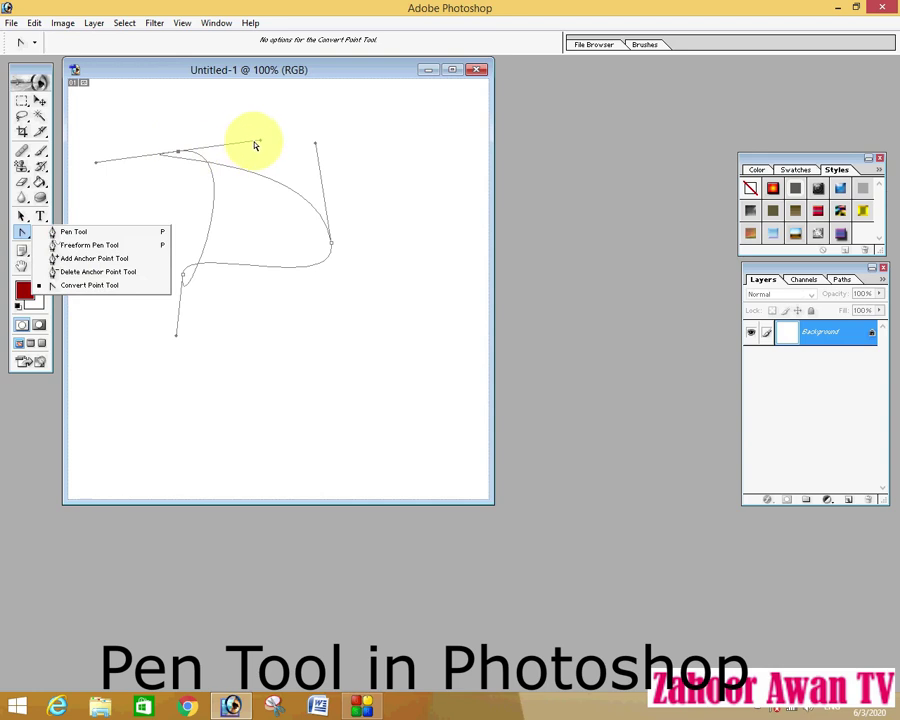
pyautogui.moveTo(259, 142); pyautogui.dragTo(109, 287)
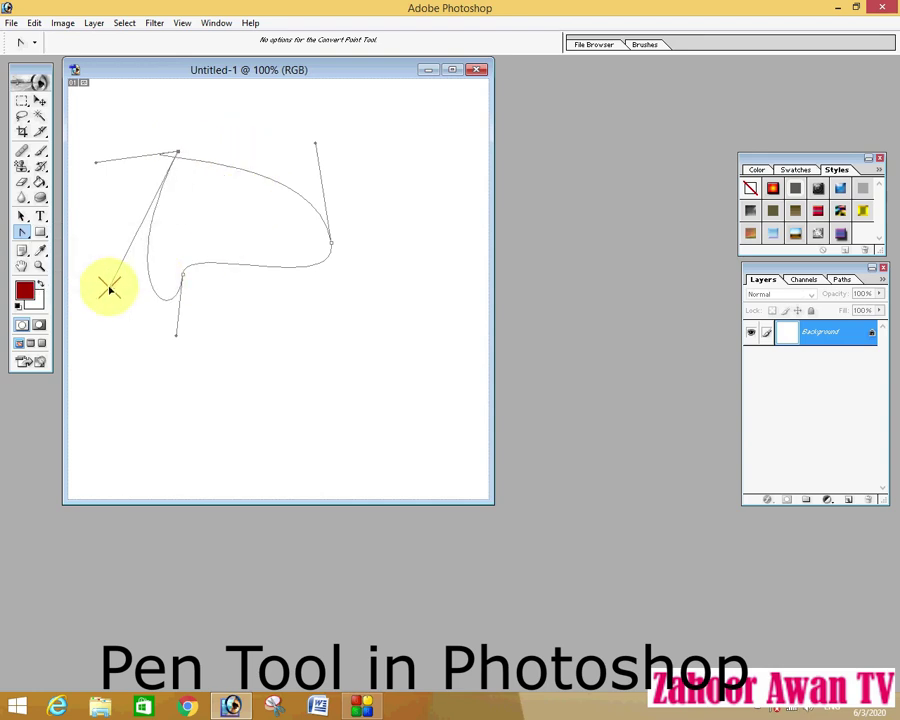
pyautogui.moveTo(176, 336); pyautogui.dragTo(125, 377)
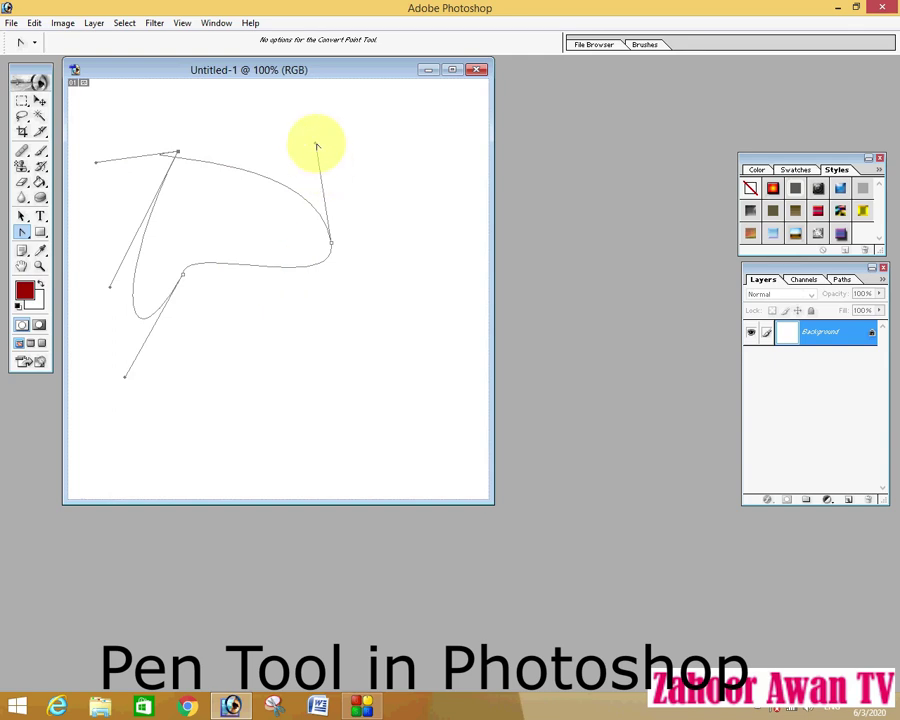
pyautogui.moveTo(315, 144); pyautogui.dragTo(339, 172)
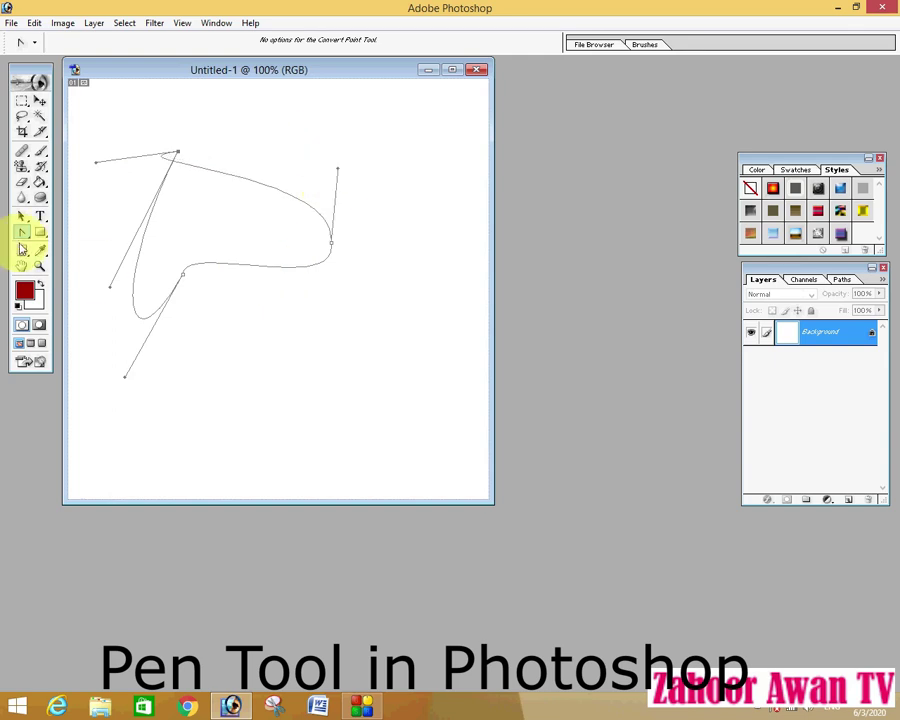
pyautogui.moveTo(22, 231); pyautogui.dragTo(74, 292)
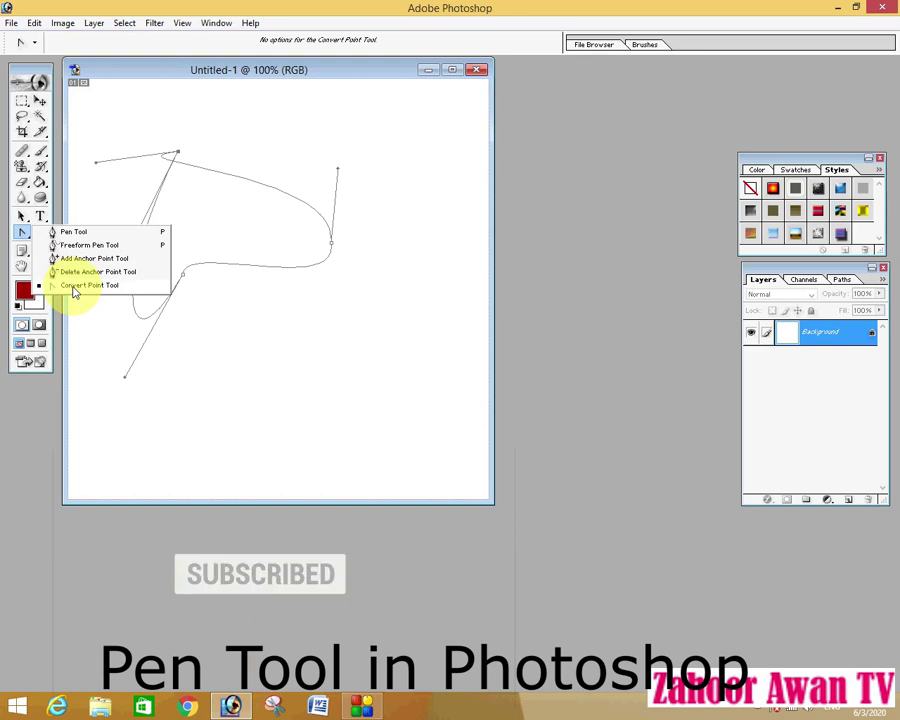
# Step: Show the Notes tool flyout listing Notes Tool and Audio Annotation Tool
pyautogui.moveTo(74, 292); pyautogui.dragTo(36, 287)
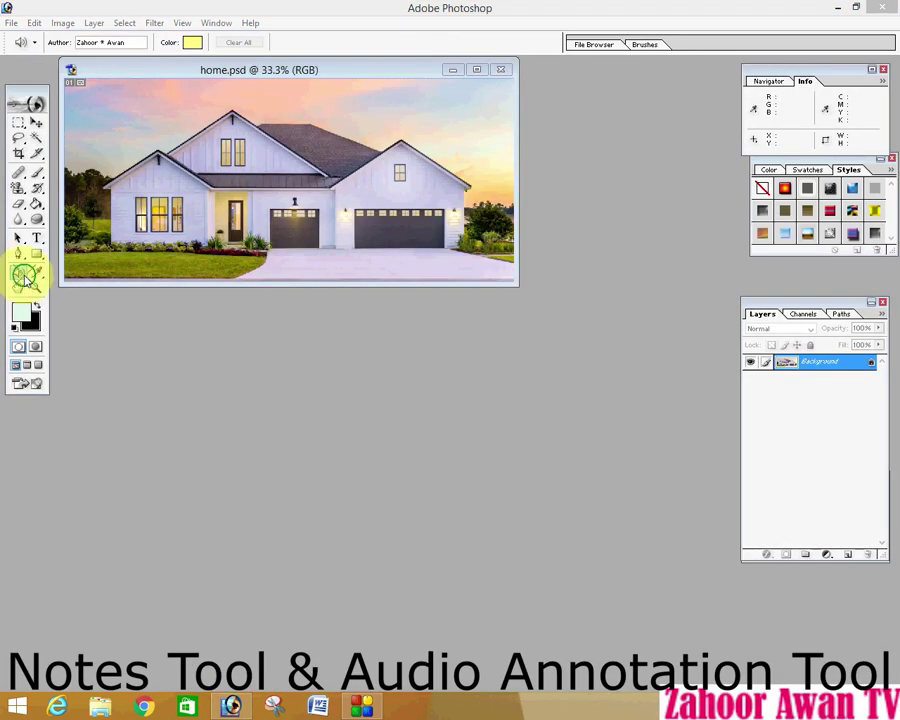
pyautogui.moveTo(22, 275); pyautogui.dragTo(88, 286)
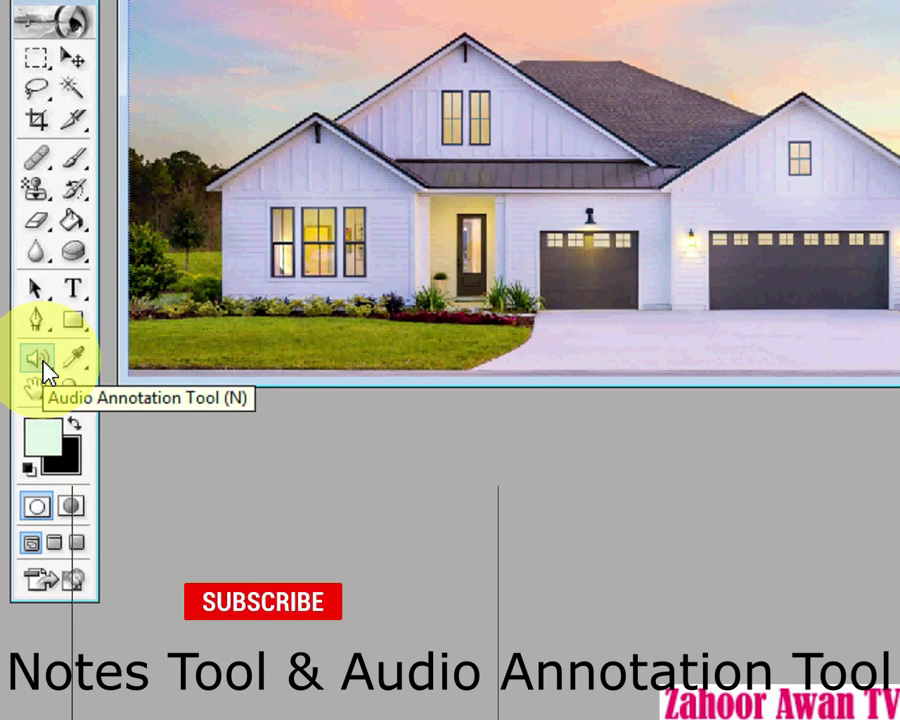
pyautogui.moveTo(44, 370); pyautogui.dragTo(44, 370)
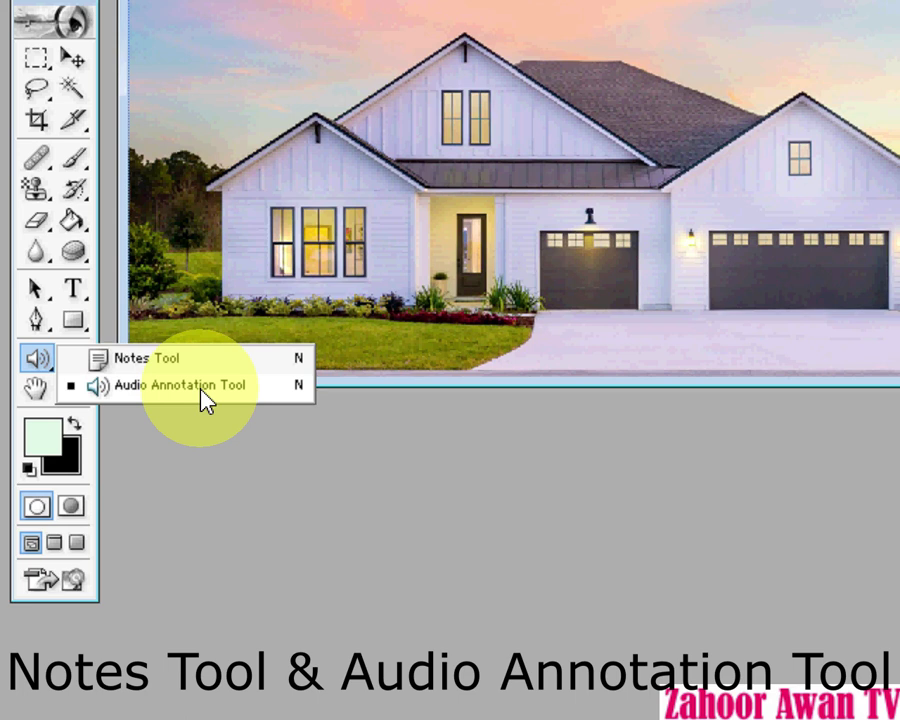
# Step: Add a text note near the image's top-left introducing the author by name, then close it
pyautogui.click(147, 362)
pyautogui.click(146, 362)
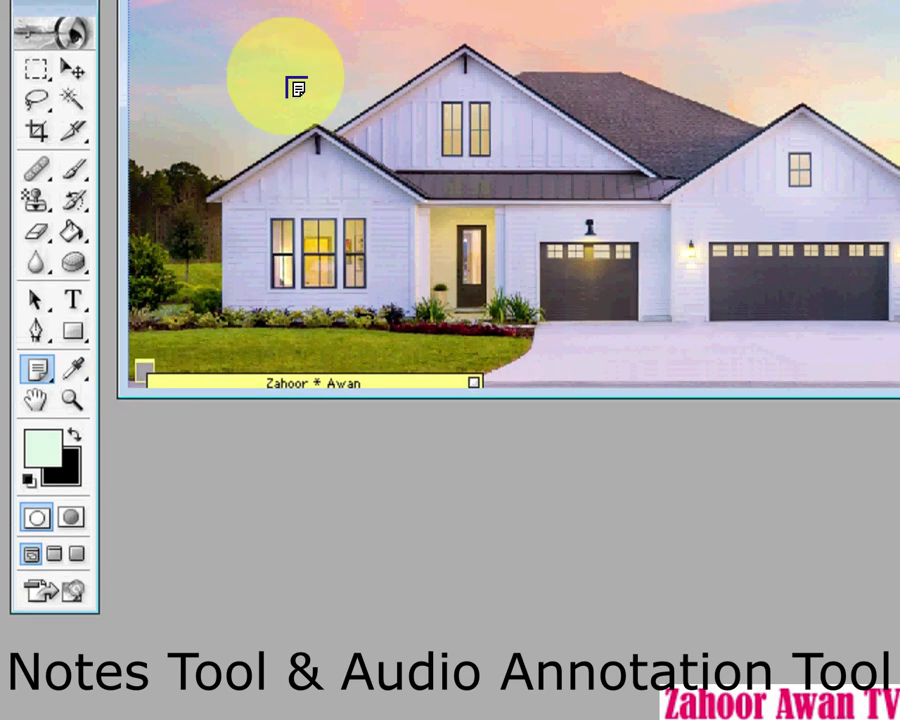
pyautogui.click(278, 52)
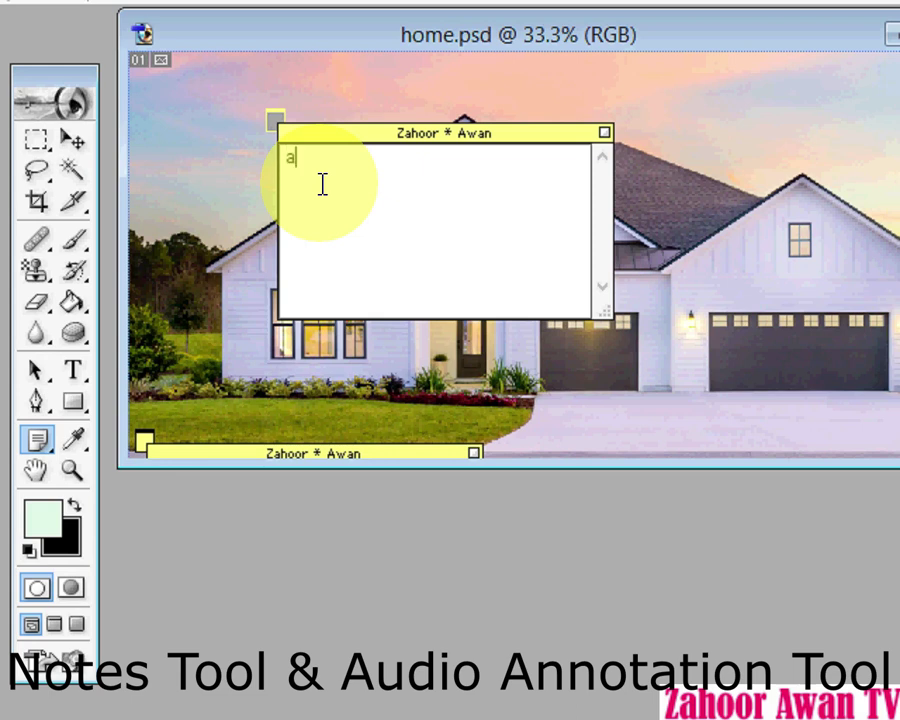
pyautogui.write('I ma')
pyautogui.press('BackSpace')
pyautogui.press('BackSpace')
pyautogui.write('am Zahoor Awan')
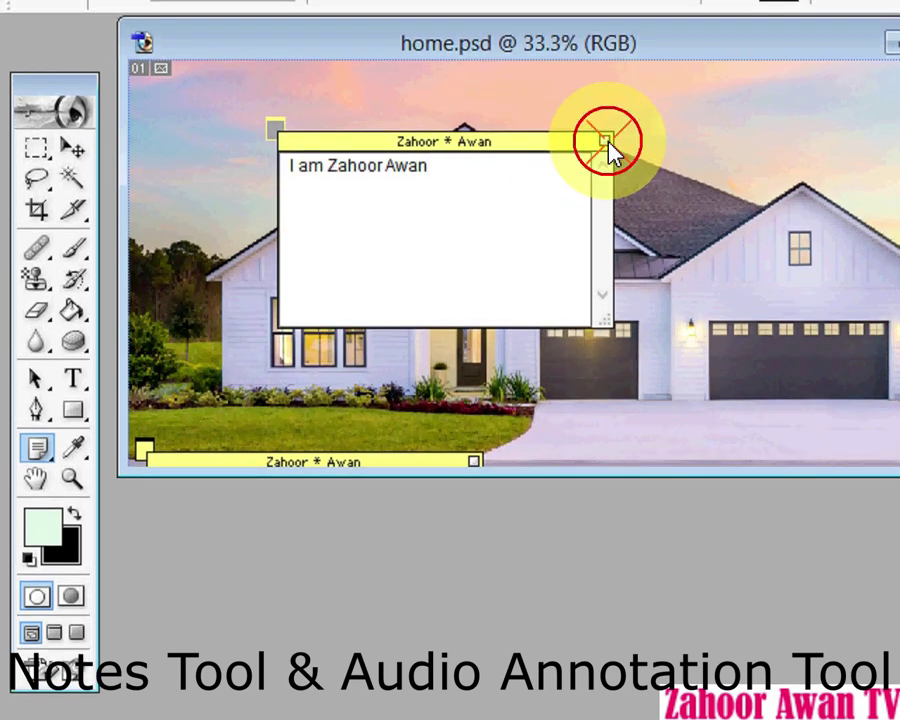
pyautogui.click(605, 141)
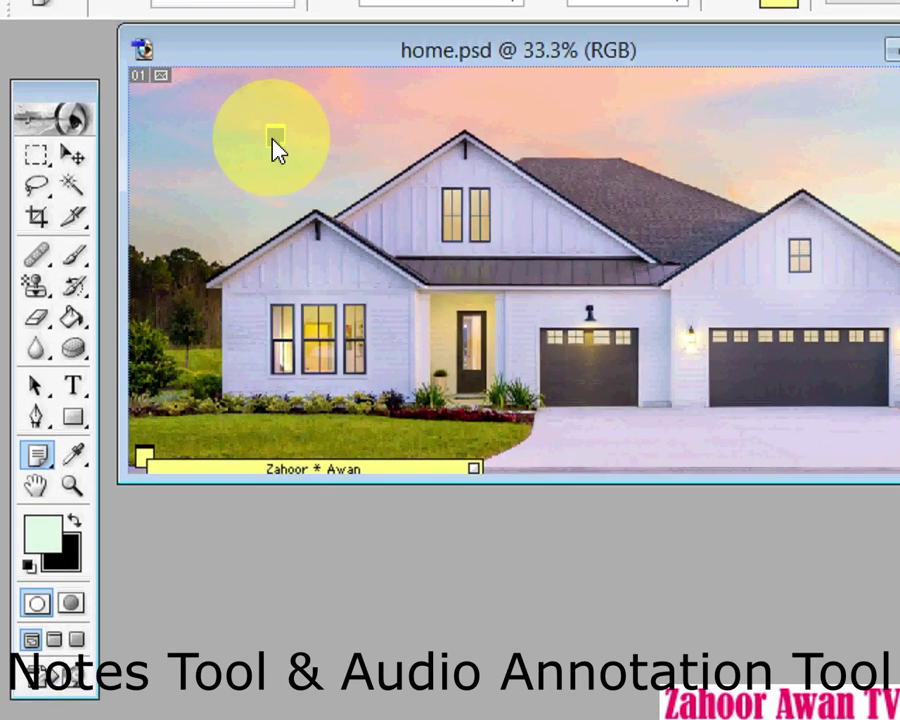
# Step: Reopen the text note from its context menu to read it, then close it again
pyautogui.rightClick(275, 148)
pyautogui.click(365, 234)
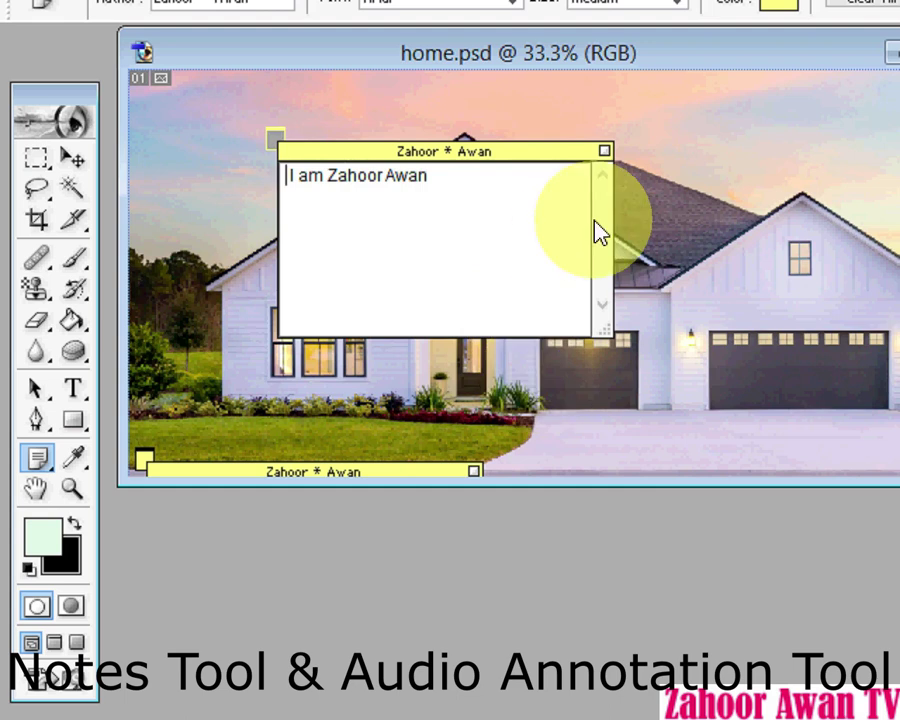
pyautogui.click(604, 151)
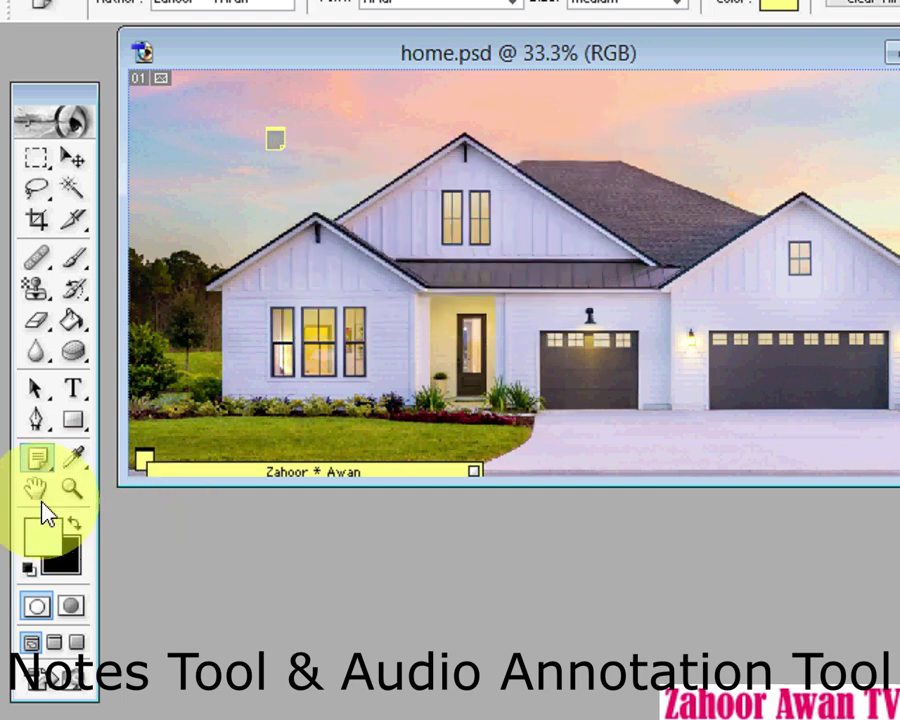
pyautogui.click(39, 460)
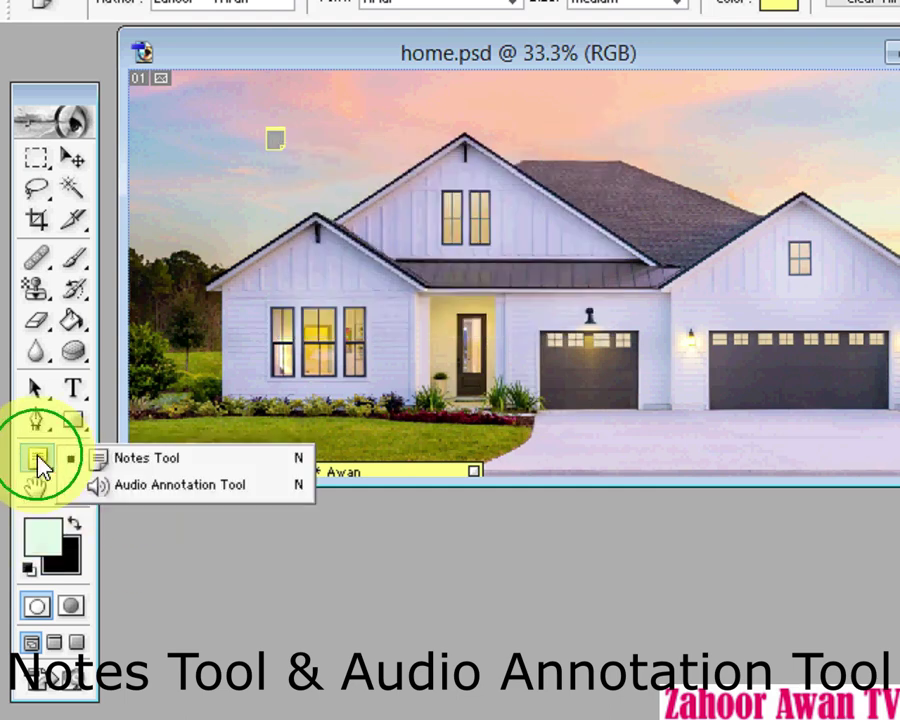
# Step: Place an audio annotation on the sky, record a voice message, and play it back
pyautogui.click(146, 486)
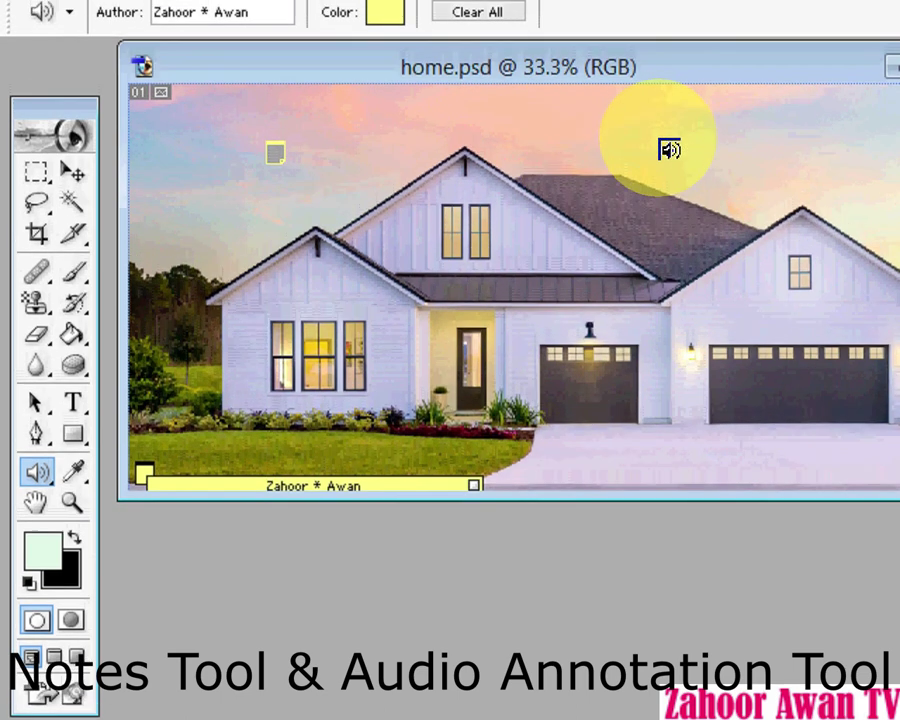
pyautogui.click(669, 152)
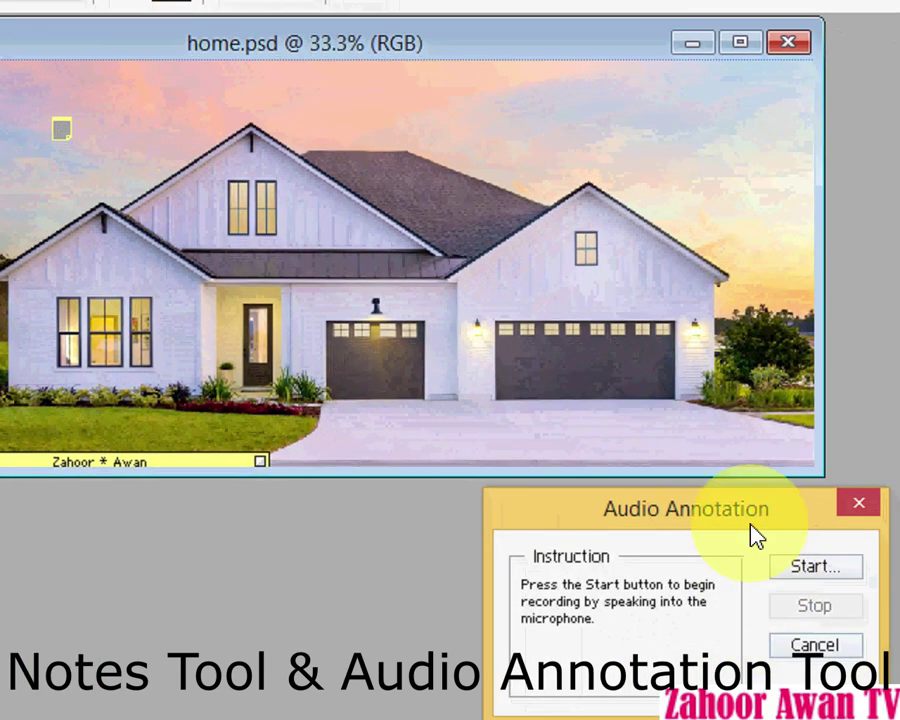
pyautogui.click(805, 566)
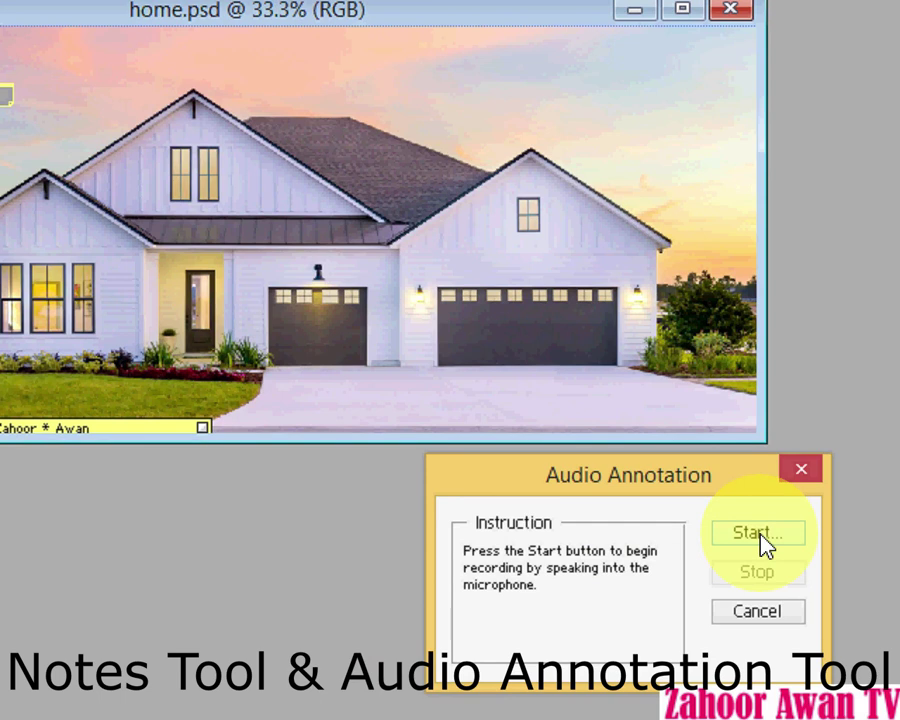
pyautogui.click(759, 535)
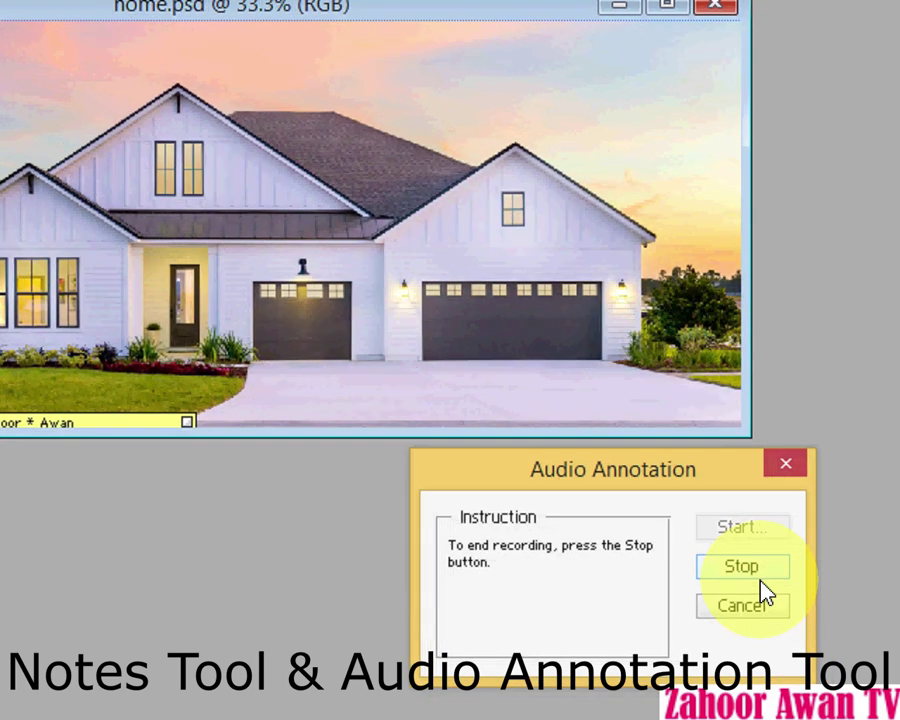
pyautogui.click(744, 570)
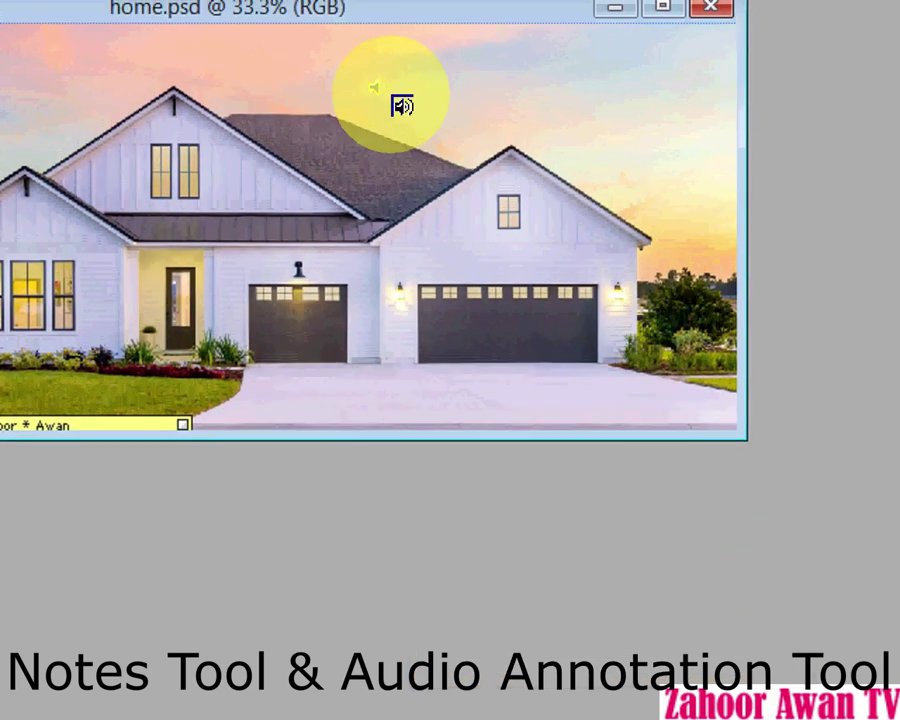
pyautogui.rightClick(381, 83)
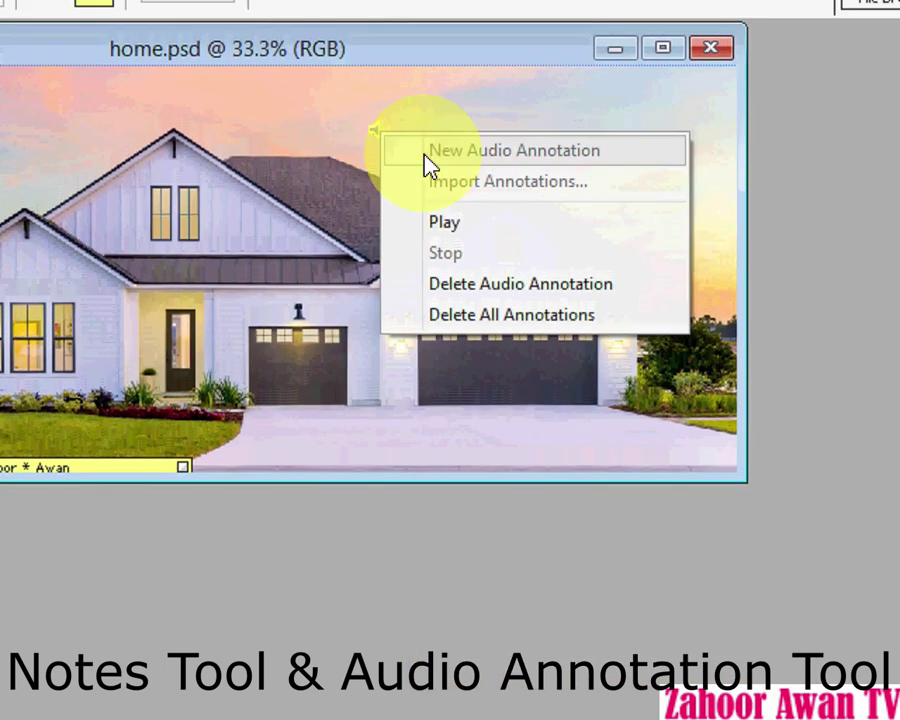
pyautogui.click(458, 224)
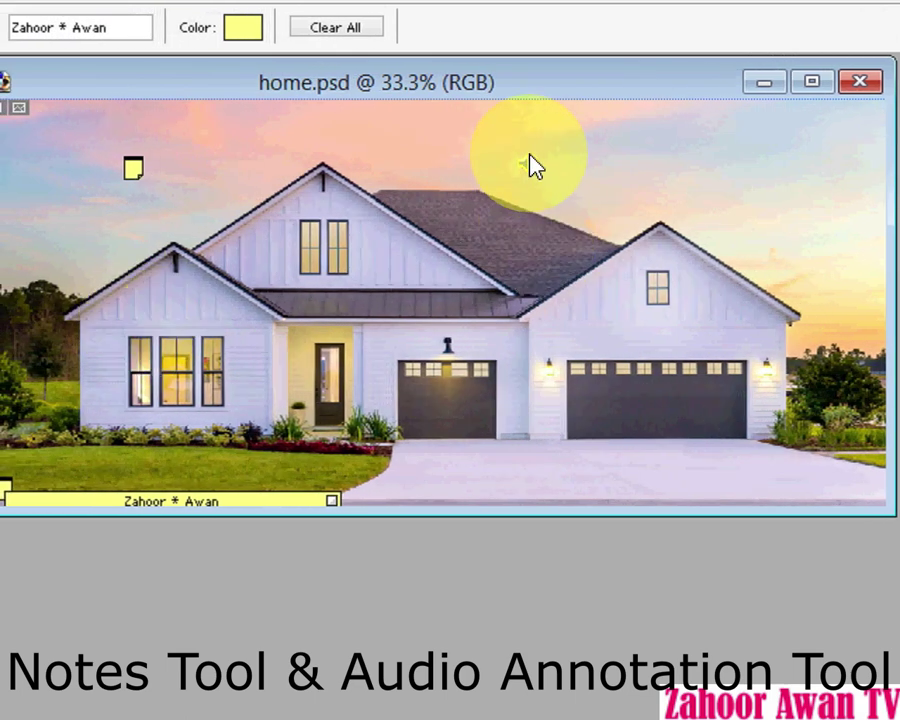
# Step: Check the annotation context menus, save home.psd, and bring up Save As with Annotations ticked
pyautogui.rightClick(530, 160)
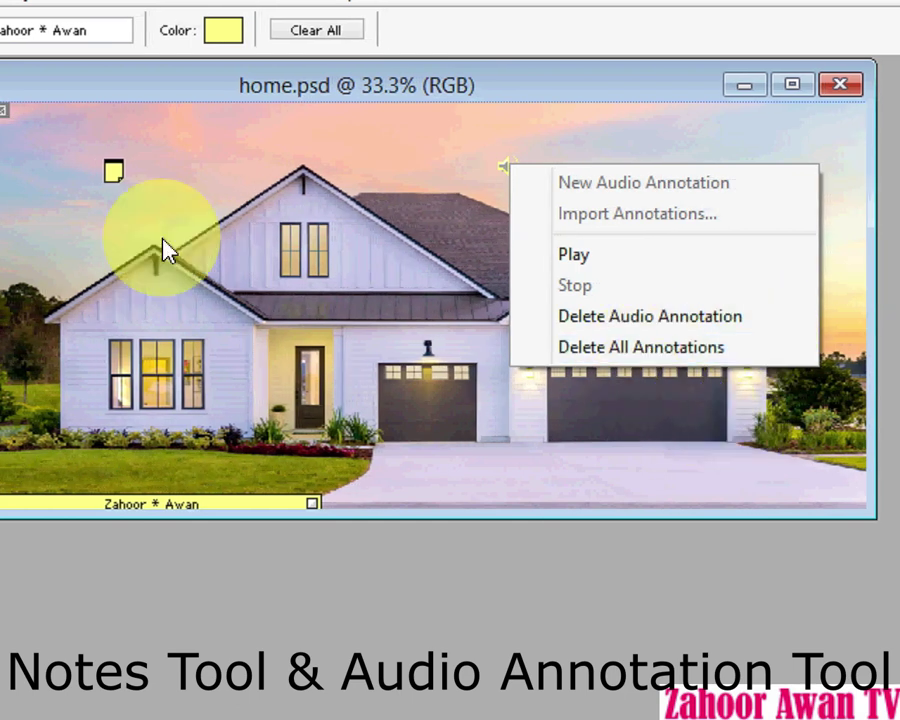
pyautogui.rightClick(114, 172)
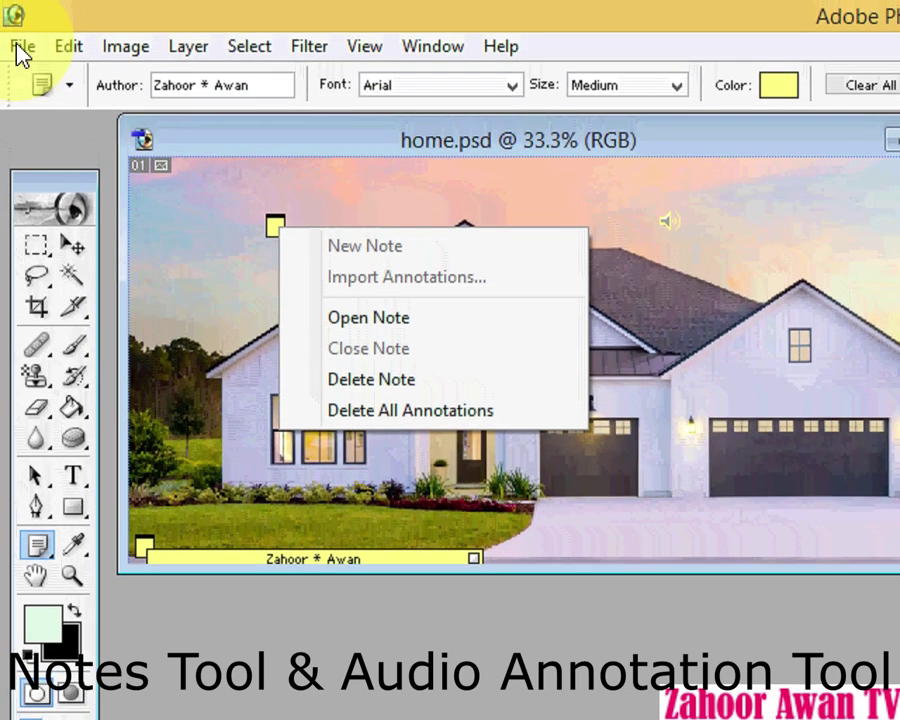
pyautogui.click(17, 24)
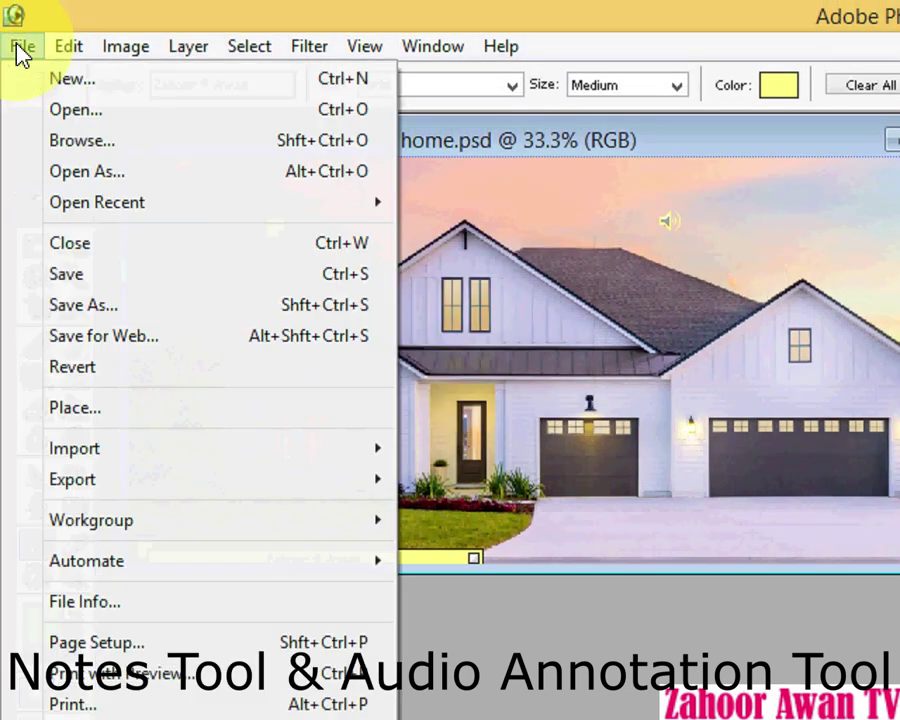
pyautogui.click(95, 275)
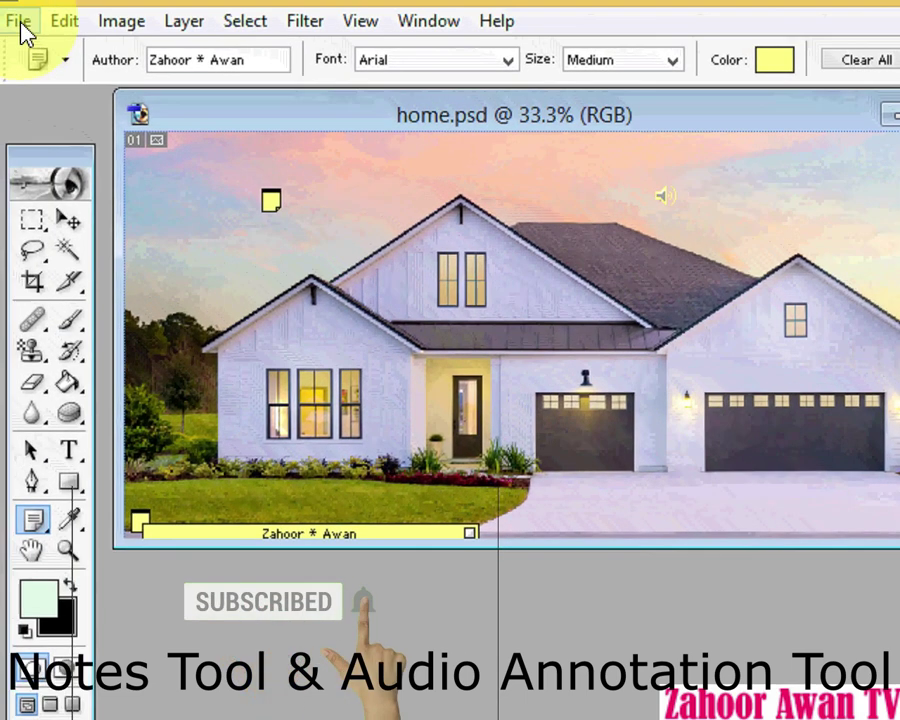
pyautogui.click(24, 20)
pyautogui.click(90, 299)
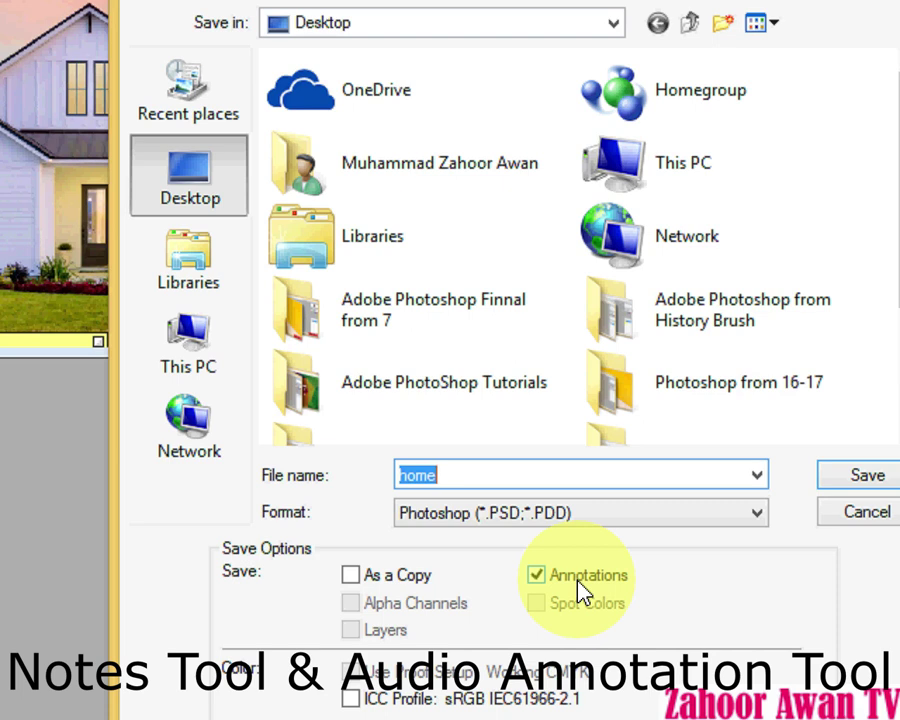
# Step: Try the GIF and JPEG formats, then save as Photoshop PSD, replacing the existing home.psd
pyautogui.click(756, 516)
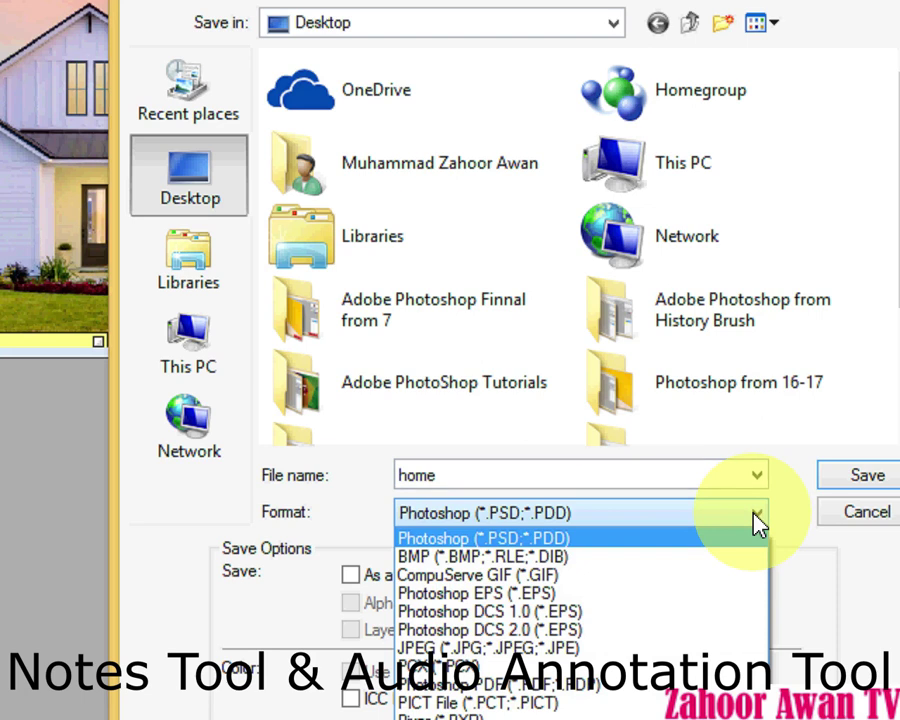
pyautogui.click(730, 590)
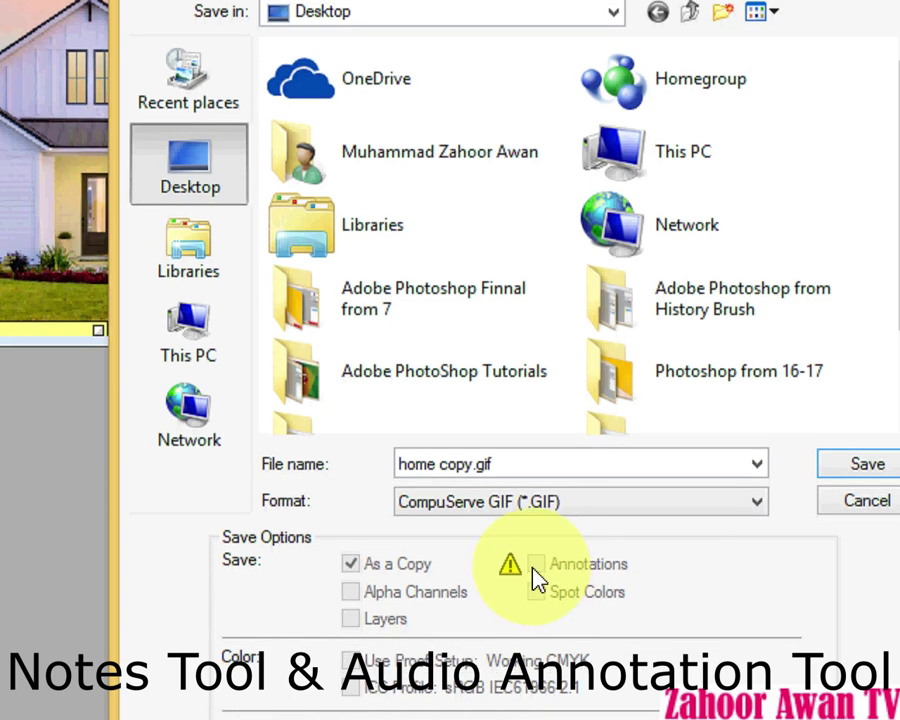
pyautogui.click(735, 508)
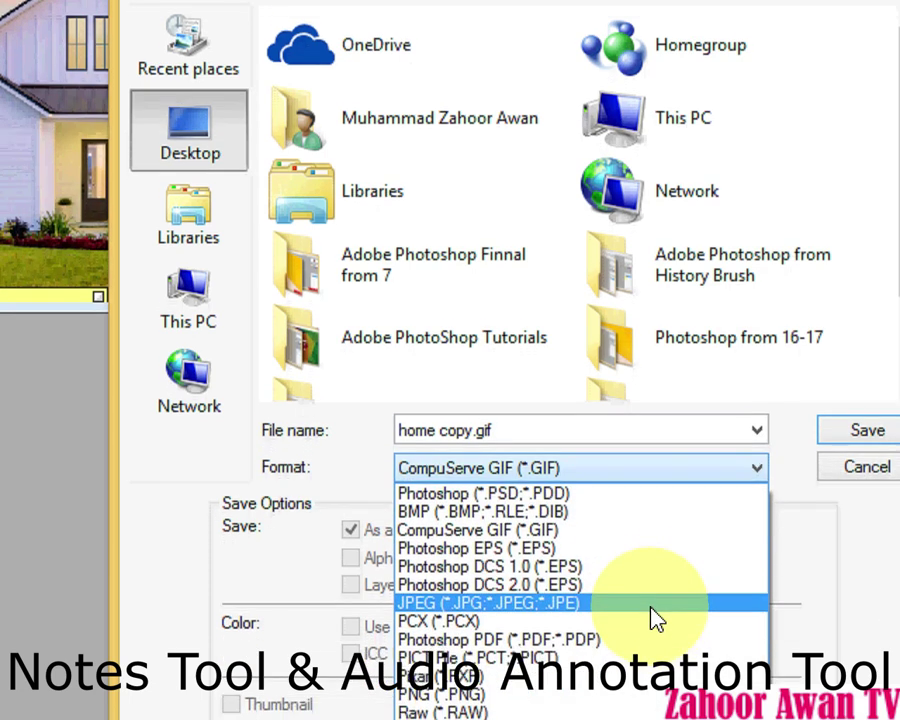
pyautogui.click(652, 604)
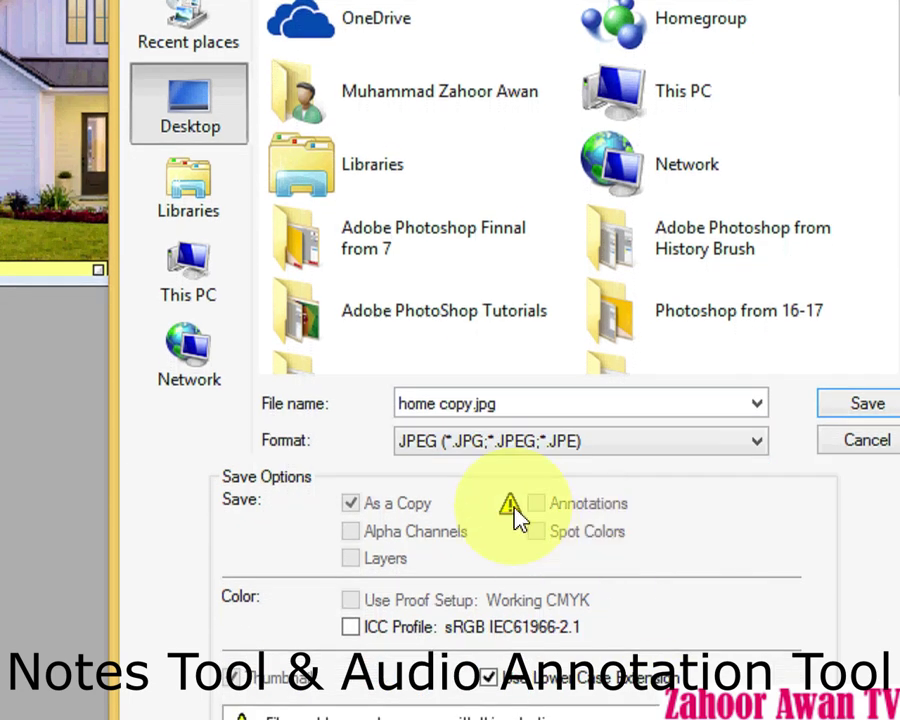
pyautogui.click(757, 443)
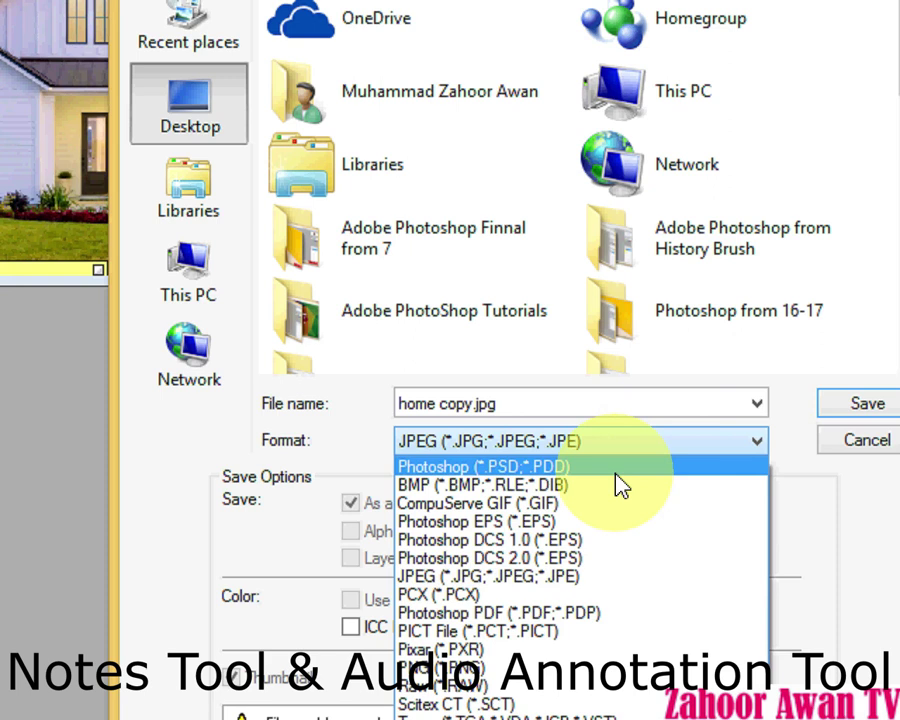
pyautogui.click(640, 468)
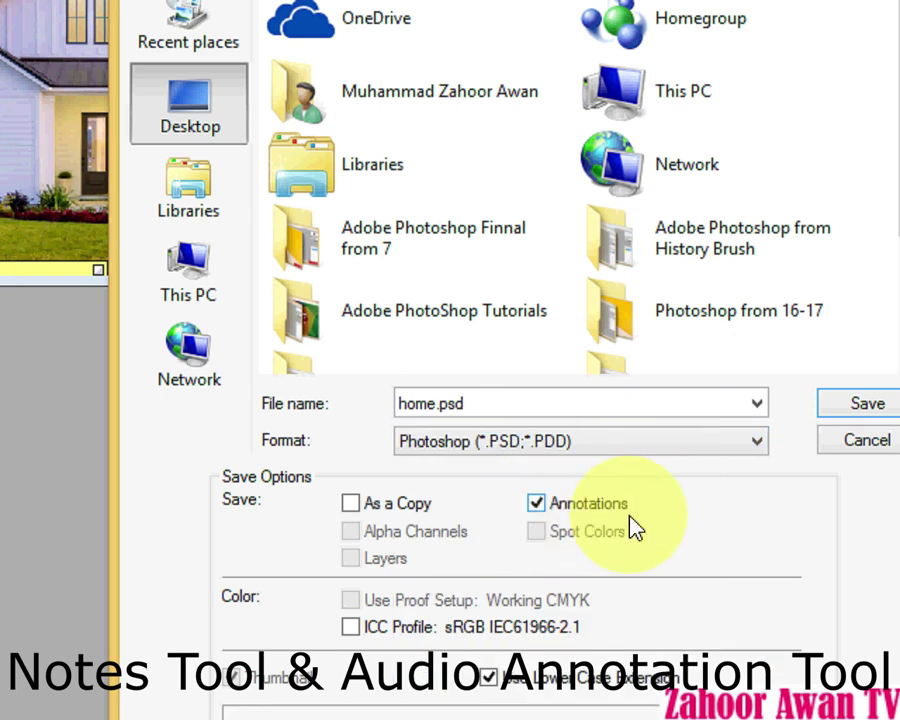
pyautogui.click(867, 403)
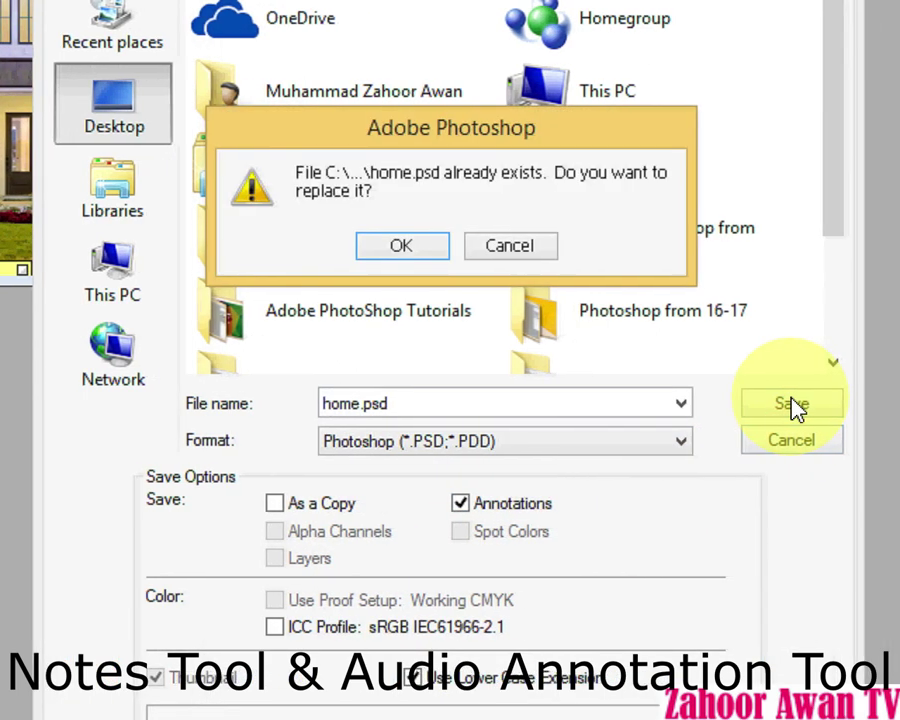
pyautogui.click(426, 246)
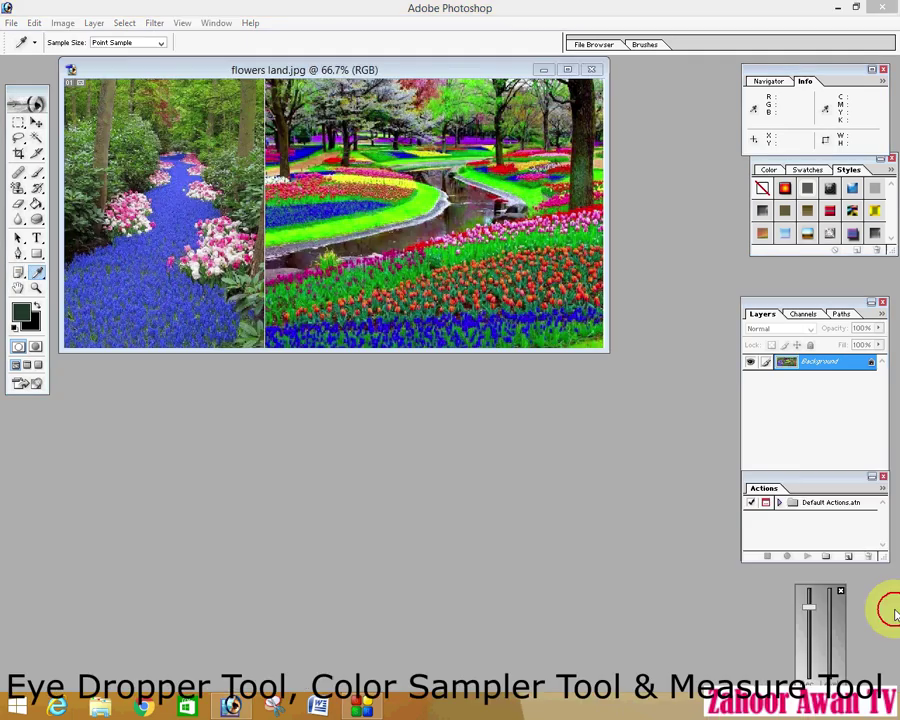
# Step: Select the Eyedropper and show its flyout with the Color Sampler and Measure tools
pyautogui.click(842, 592)
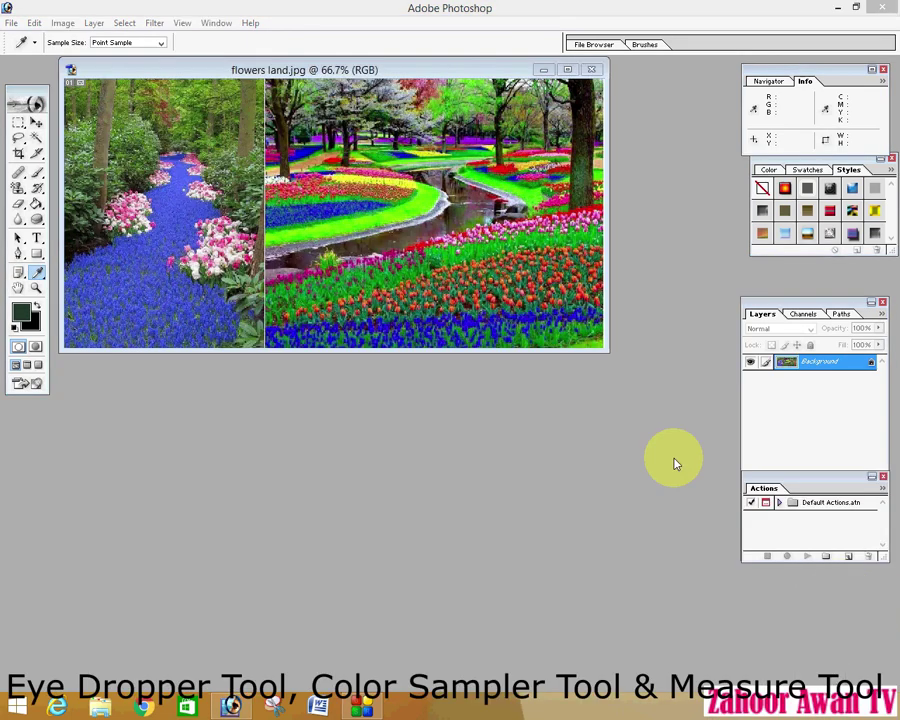
pyautogui.click(40, 278)
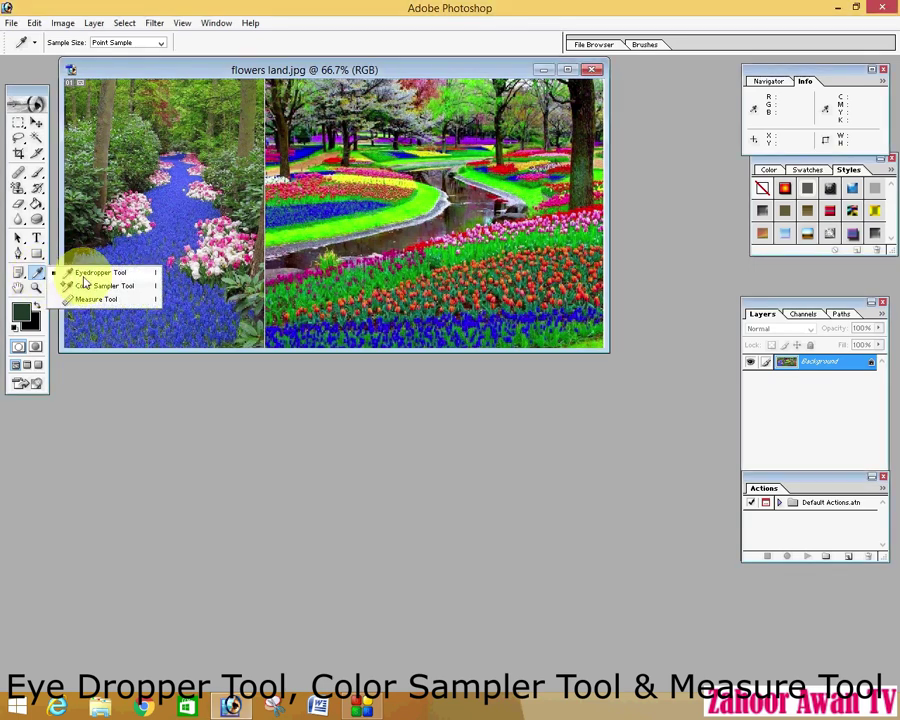
pyautogui.click(88, 272)
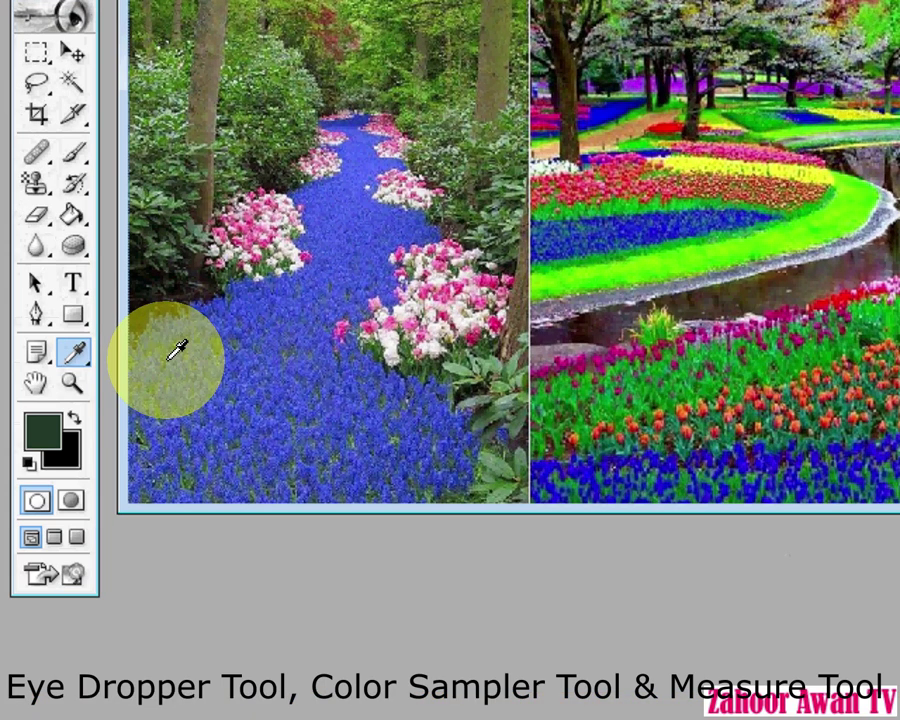
pyautogui.click(90, 362)
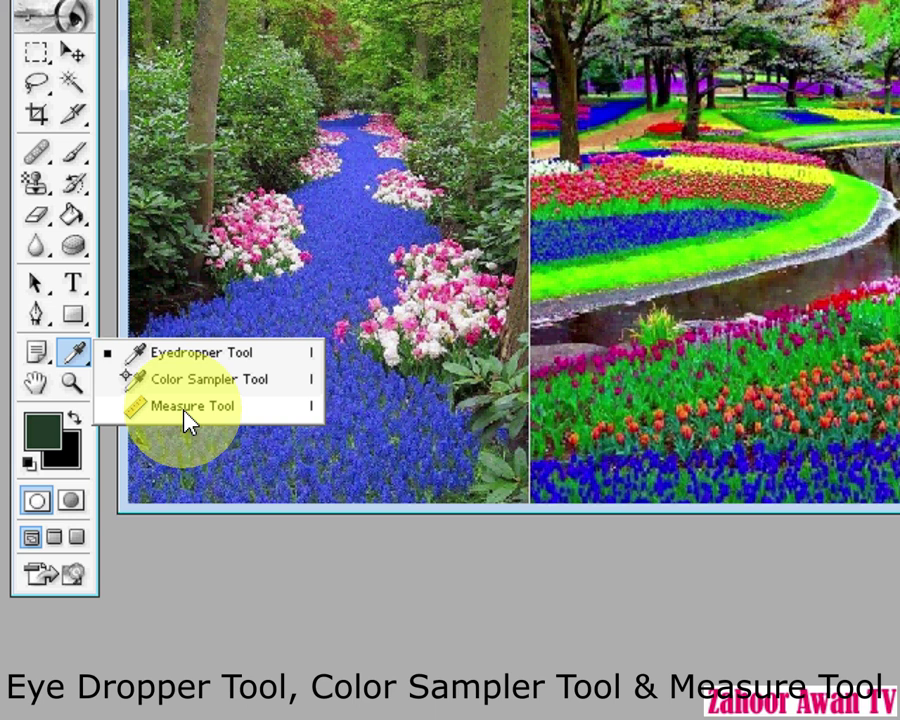
# Step: Sample blue, pink, magenta, green and orange flower colours into the foreground with the Eyedropper
pyautogui.click(205, 352)
pyautogui.click(221, 362)
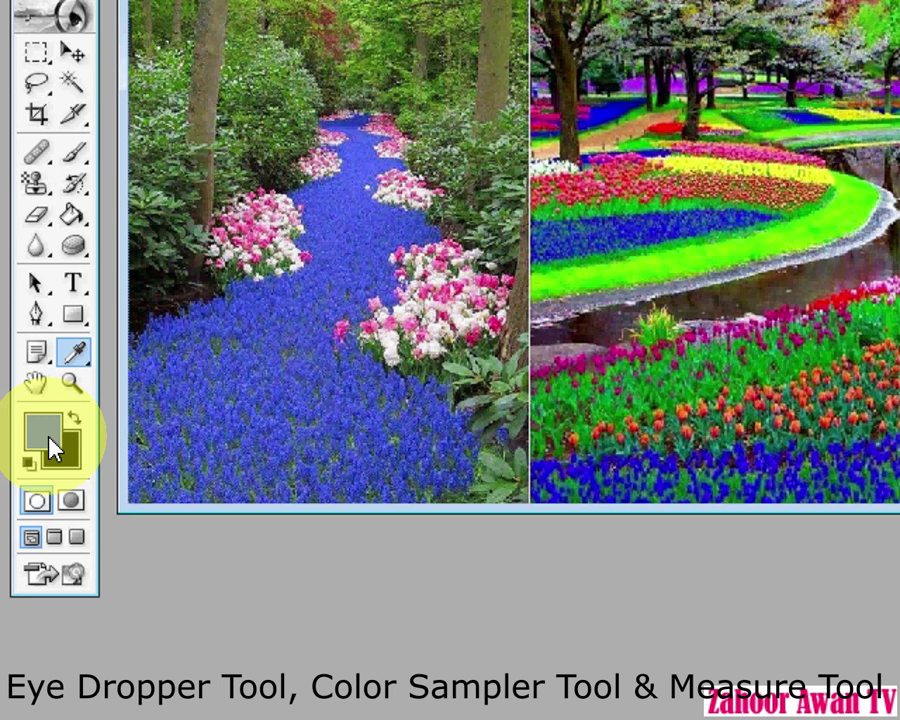
pyautogui.click(150, 440)
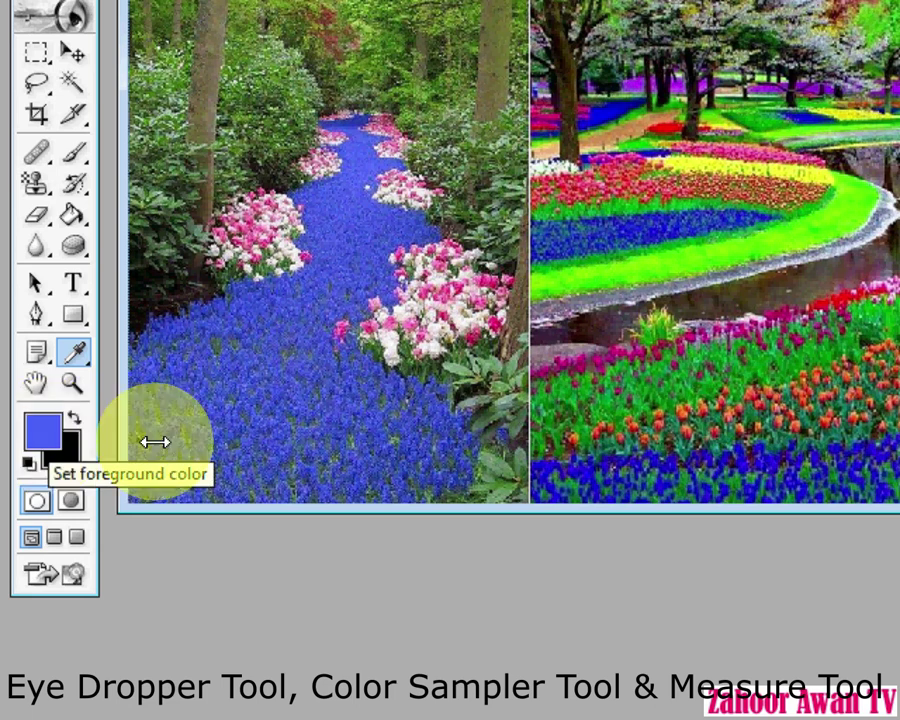
pyautogui.click(232, 423)
pyautogui.click(372, 325)
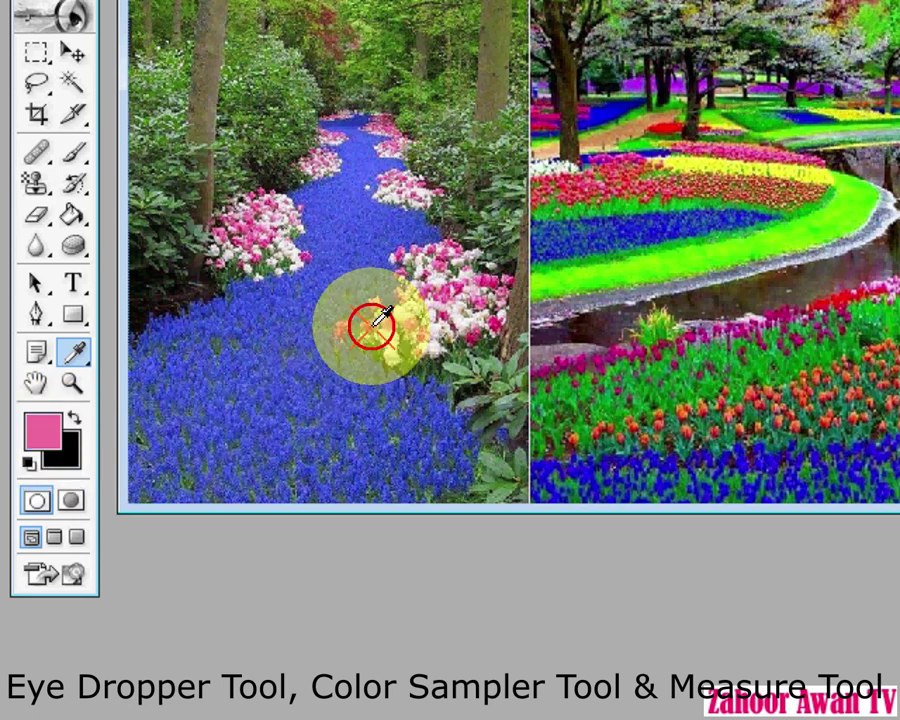
pyautogui.click(249, 226)
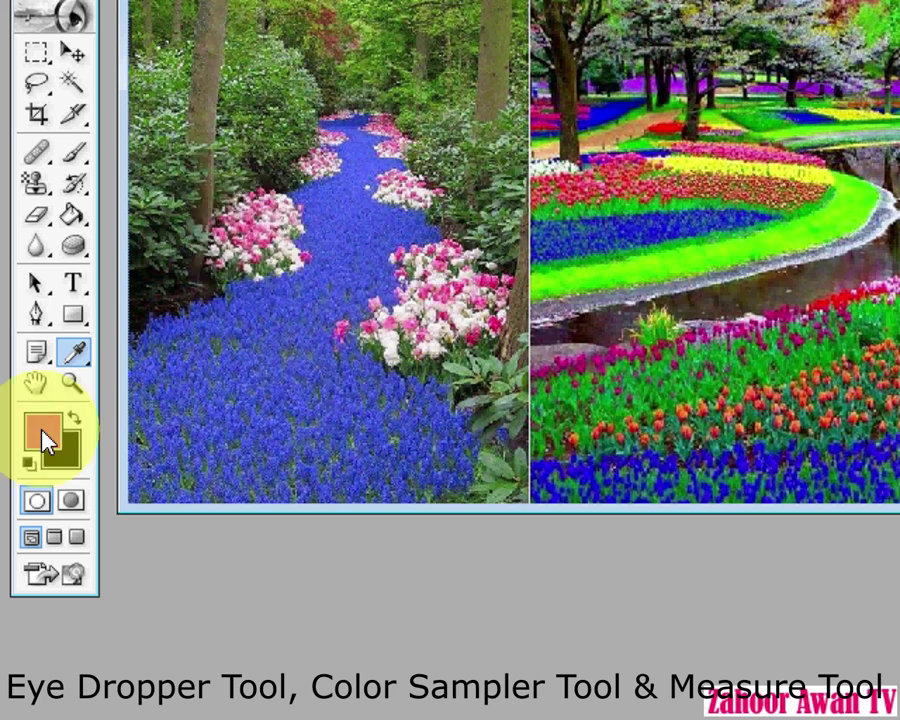
pyautogui.click(683, 247)
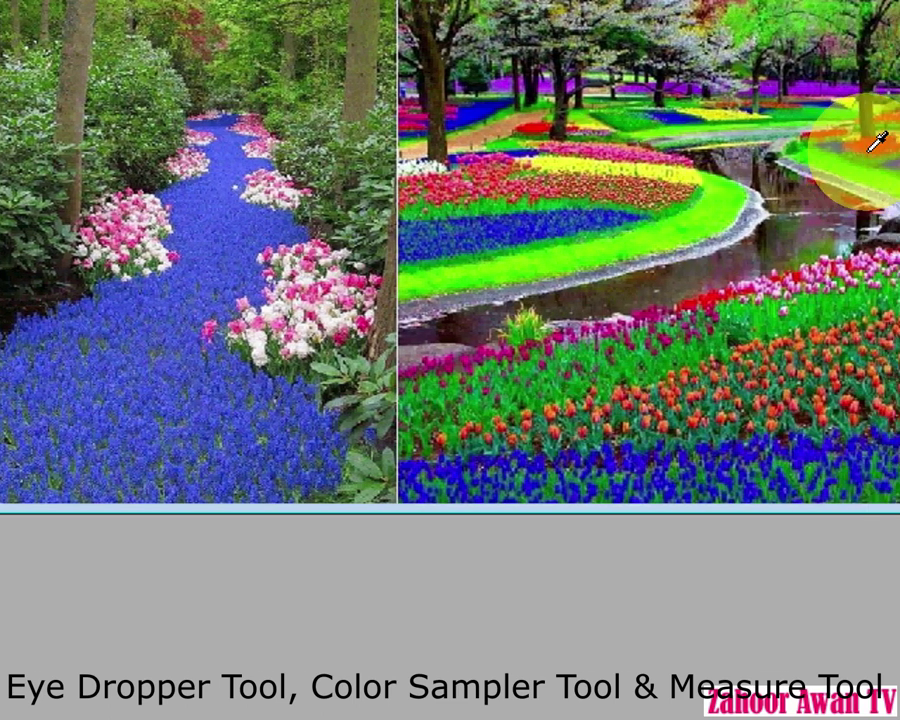
pyautogui.click(875, 140)
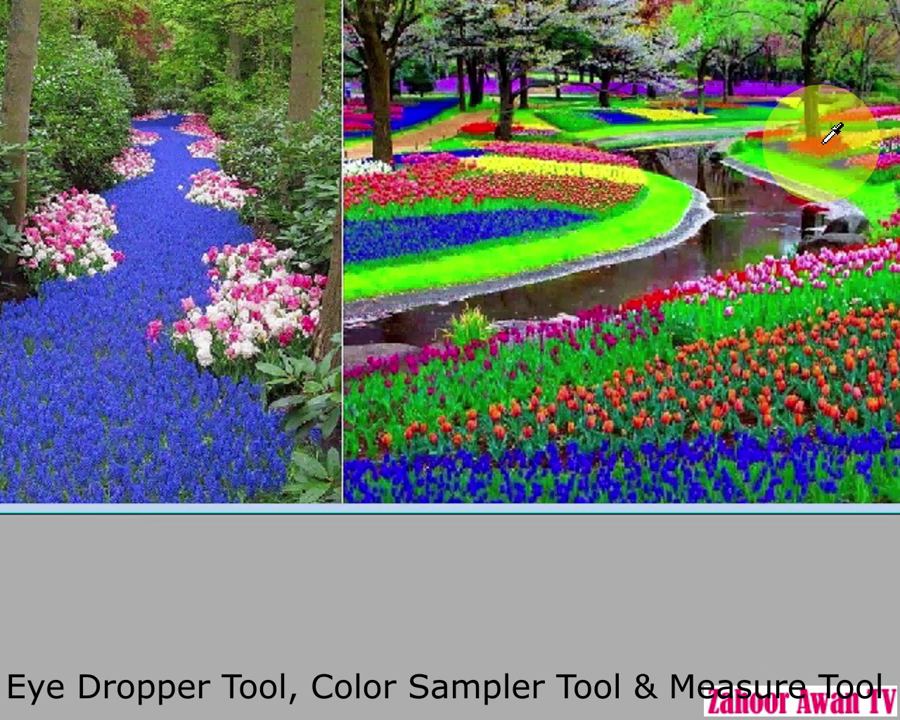
pyautogui.click(802, 137)
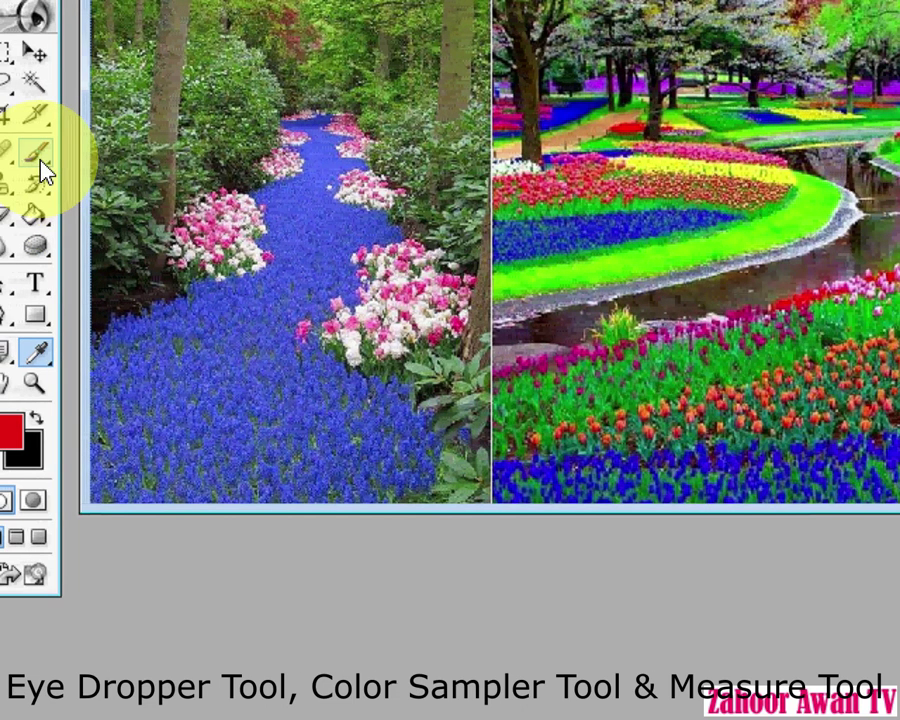
pyautogui.click(37, 153)
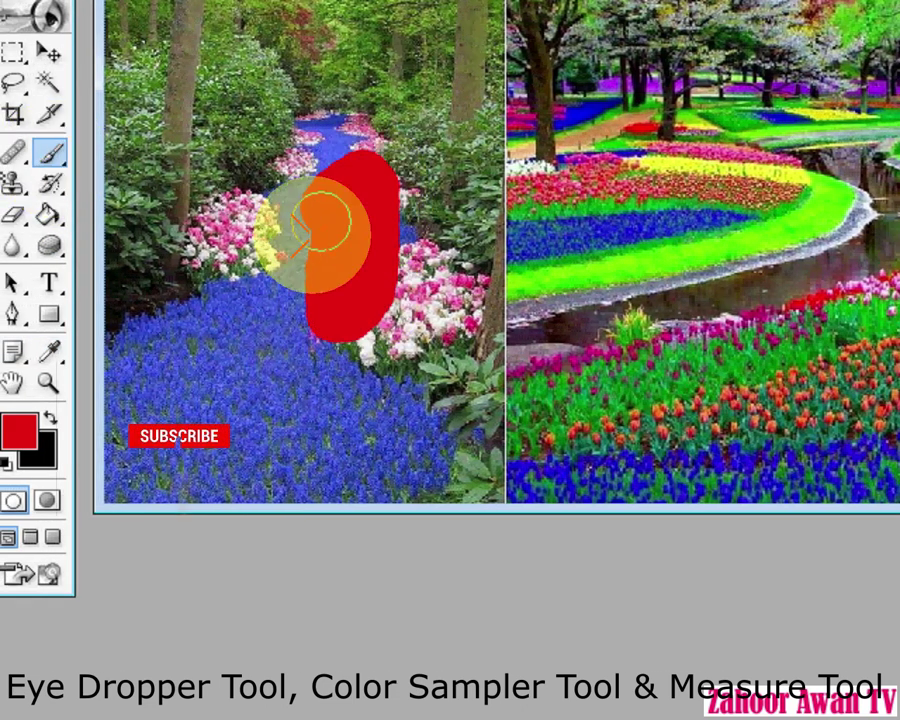
# Step: Paint a red blob over the blue flowers, then a sampled bright green stroke across its top
pyautogui.moveTo(320, 222)
pyautogui.mouseDown()
pyautogui.moveTo(240, 265)
pyautogui.moveTo(316, 165)
pyautogui.moveTo(288, 295)
pyautogui.moveTo(255, 178)
pyautogui.mouseUp()
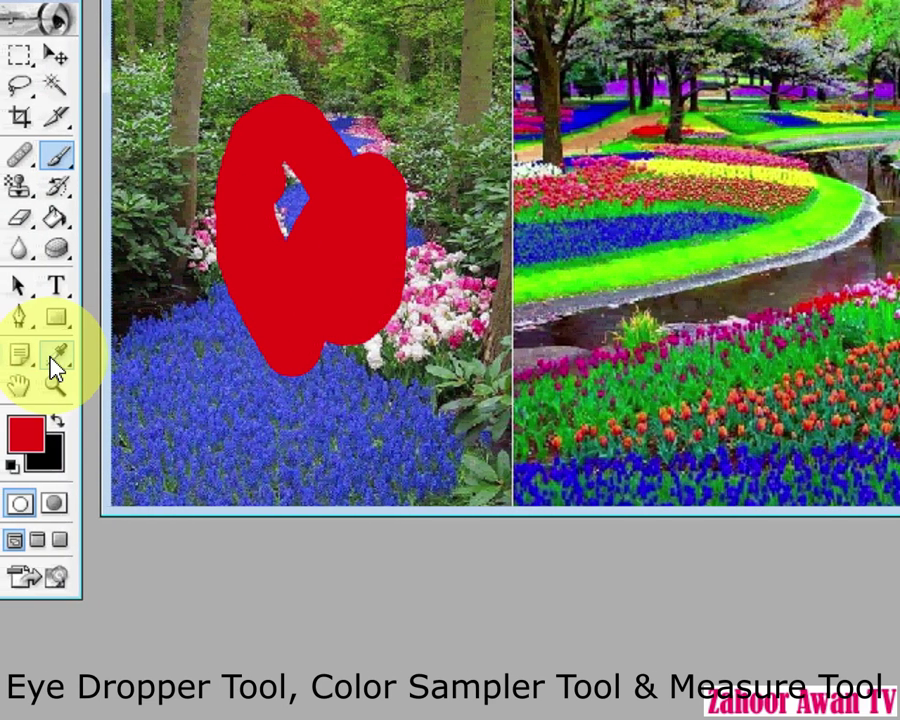
pyautogui.moveTo(70, 356); pyautogui.dragTo(222, 365)
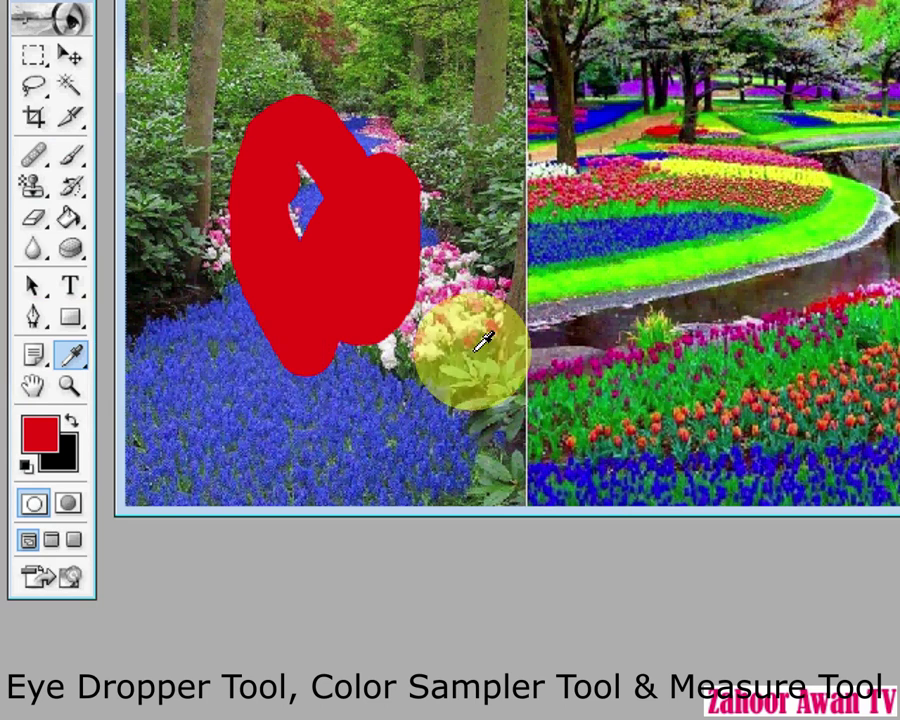
pyautogui.click(790, 240)
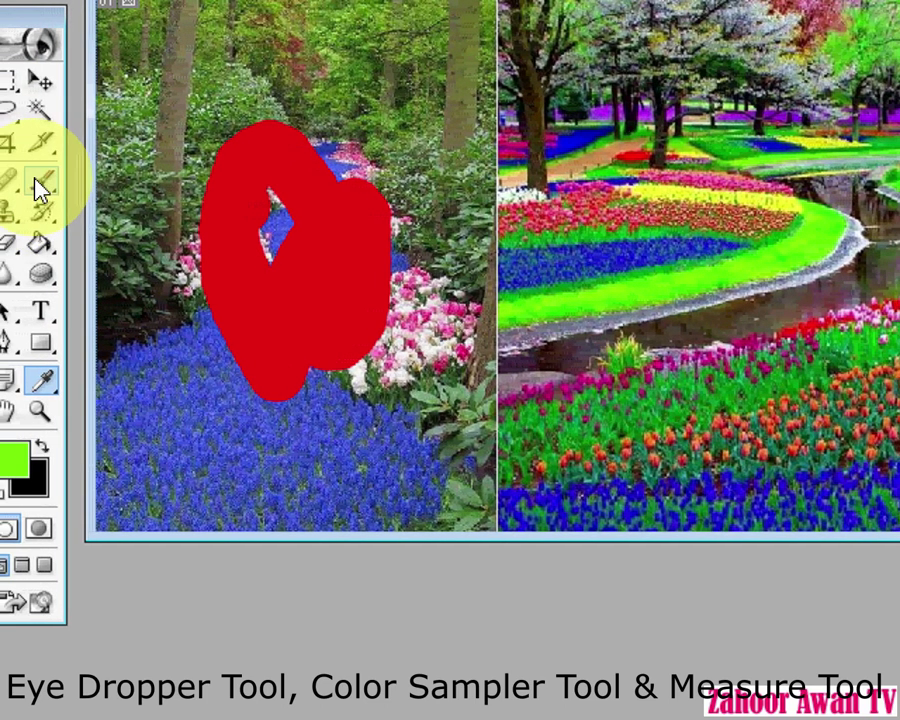
pyautogui.moveTo(33, 182); pyautogui.dragTo(114, 183)
pyautogui.moveTo(460, 108)
pyautogui.mouseDown()
pyautogui.moveTo(235, 120)
pyautogui.moveTo(197, 192)
pyautogui.moveTo(300, 115)
pyautogui.moveTo(330, 150)
pyautogui.moveTo(320, 195)
pyautogui.moveTo(235, 158)
pyautogui.moveTo(207, 182)
pyautogui.moveTo(295, 155)
pyautogui.mouseUp()
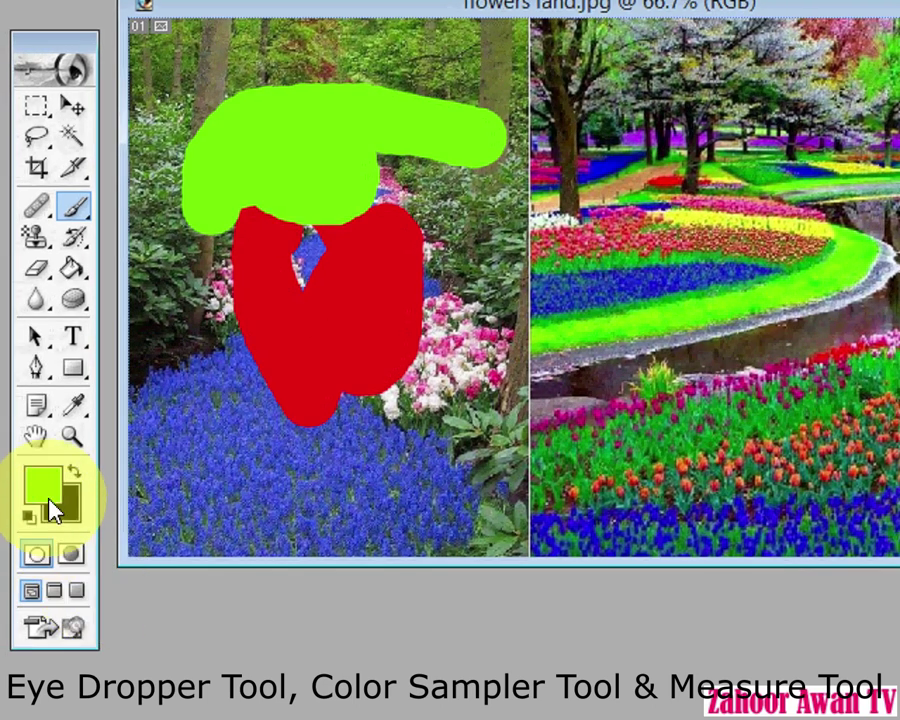
# Step: Switch to the eyedropper and view the foreground colour settings, closing them unchanged
pyautogui.press('i')
pyautogui.click(48, 484)
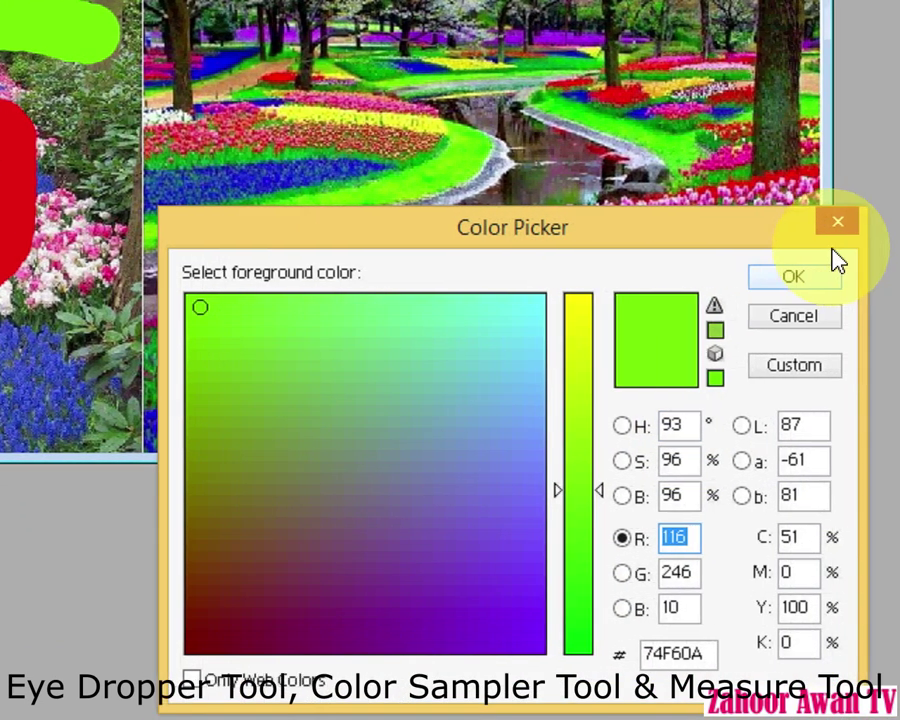
pyautogui.click(830, 220)
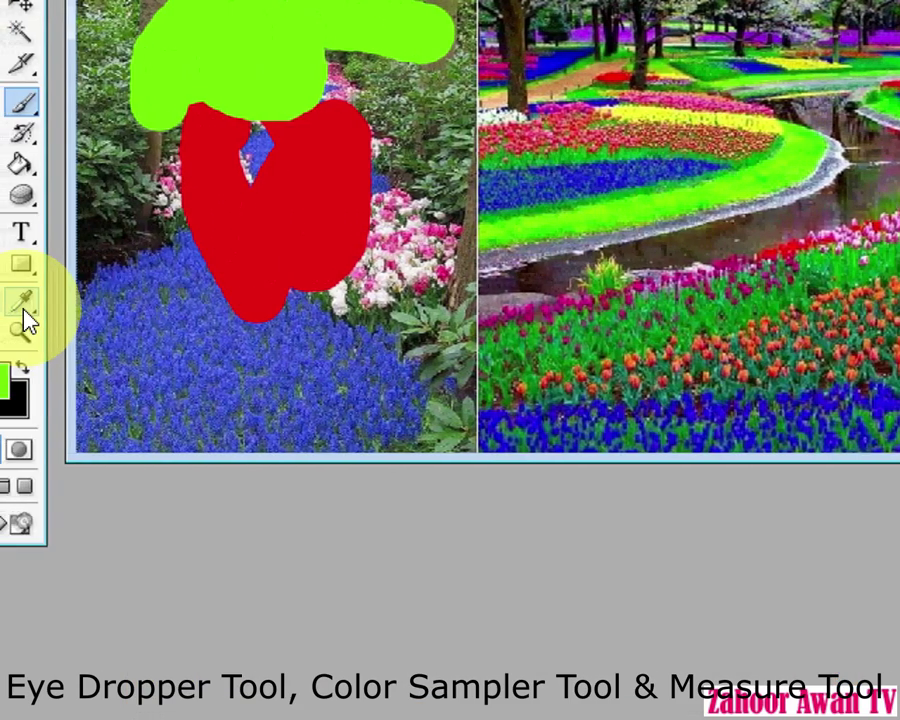
pyautogui.click(40, 305)
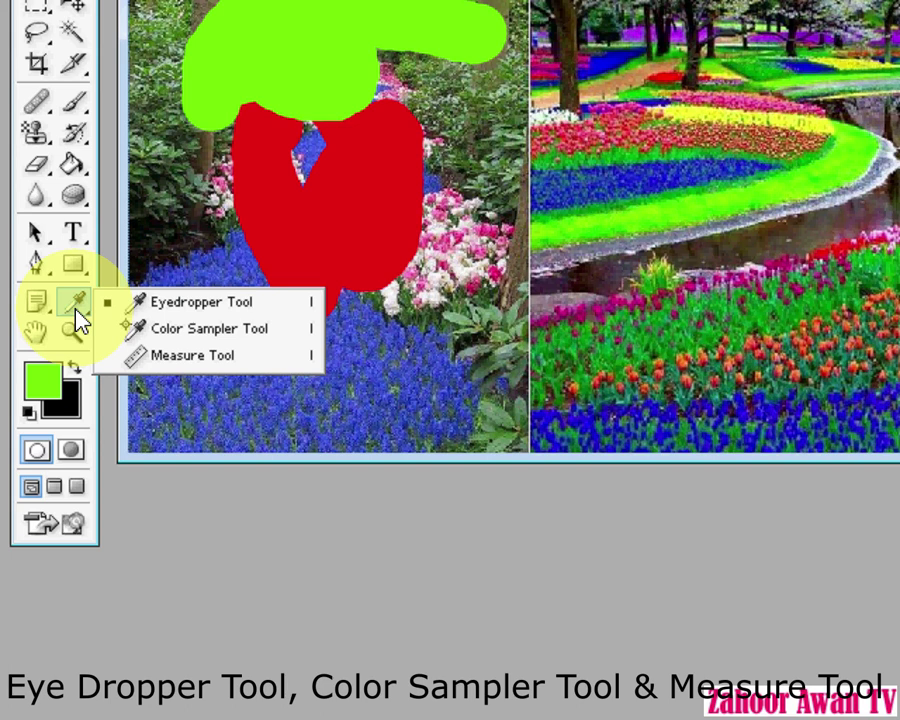
# Step: Choose the Color Sampler Tool from the Eyedropper flyout
pyautogui.click(178, 340)
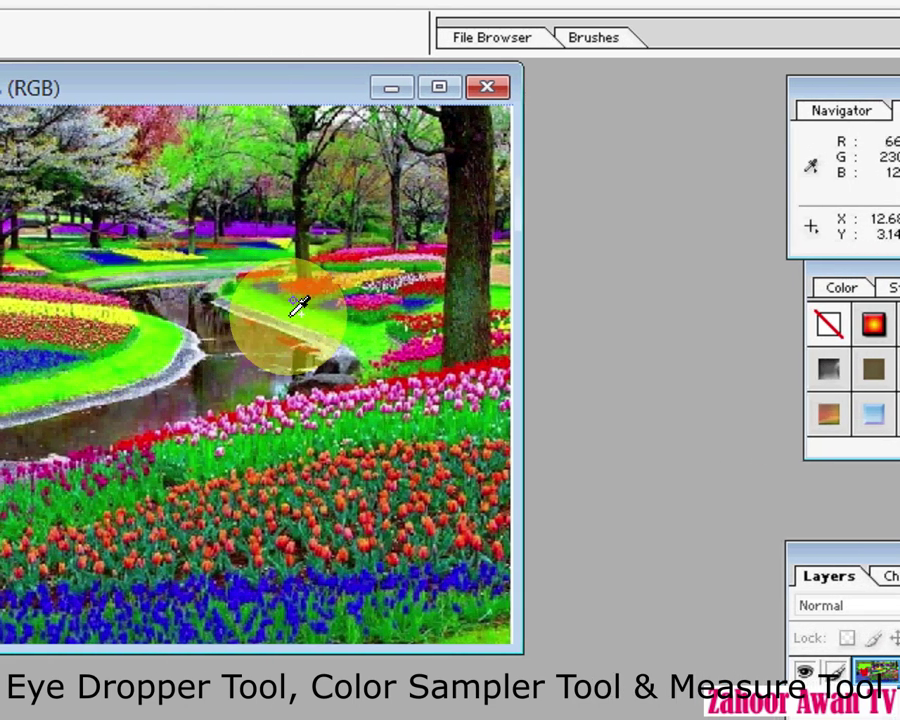
# Step: Place sample points on the grass, tree trunk, blue and red flowers, then open the foreground Color Picker
pyautogui.click(290, 317)
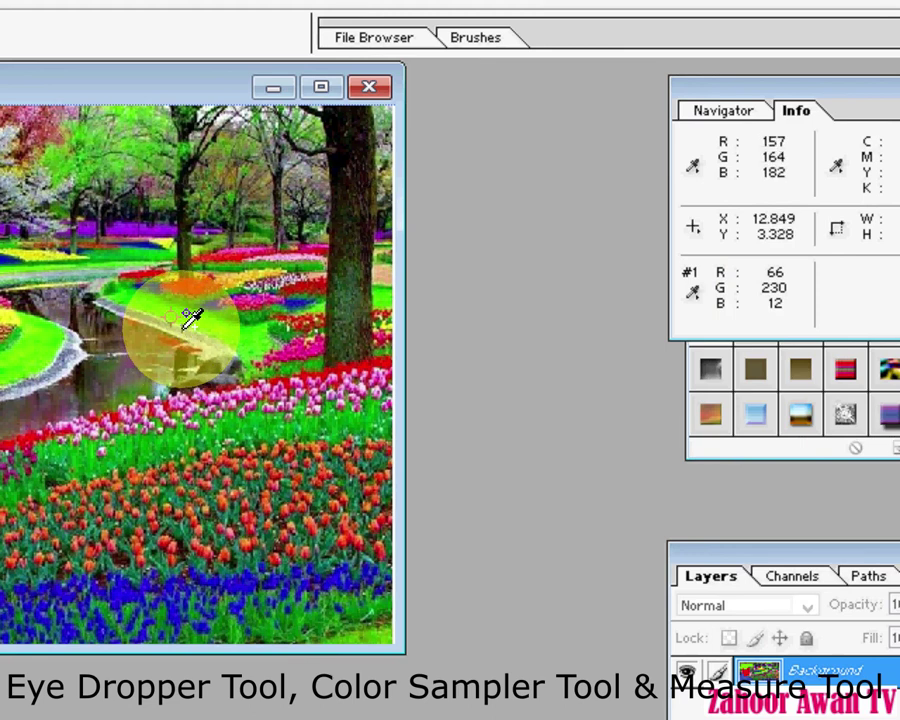
pyautogui.click(356, 188)
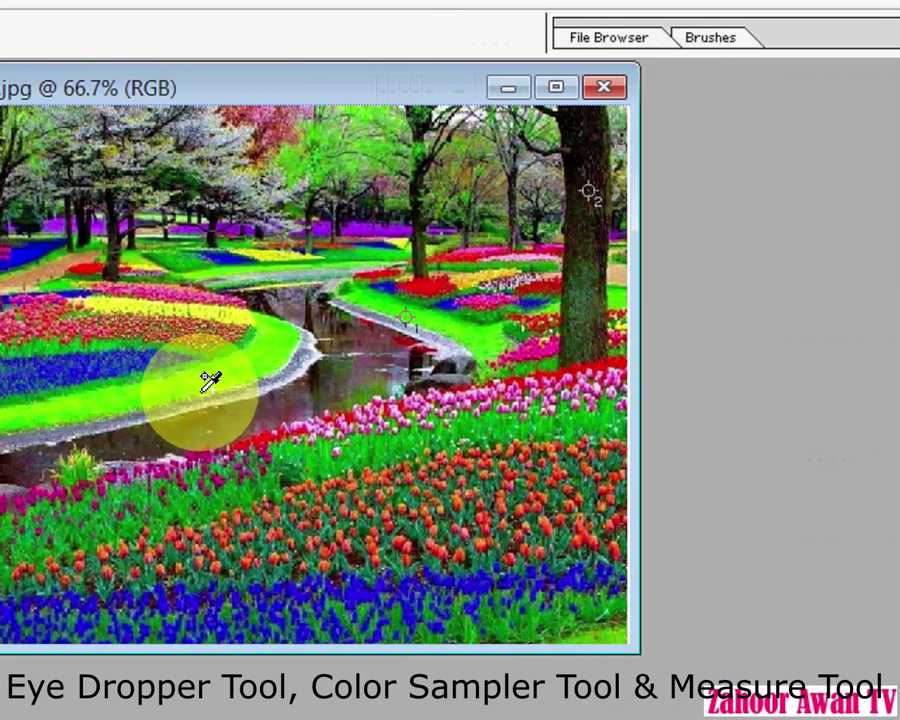
pyautogui.click(226, 264)
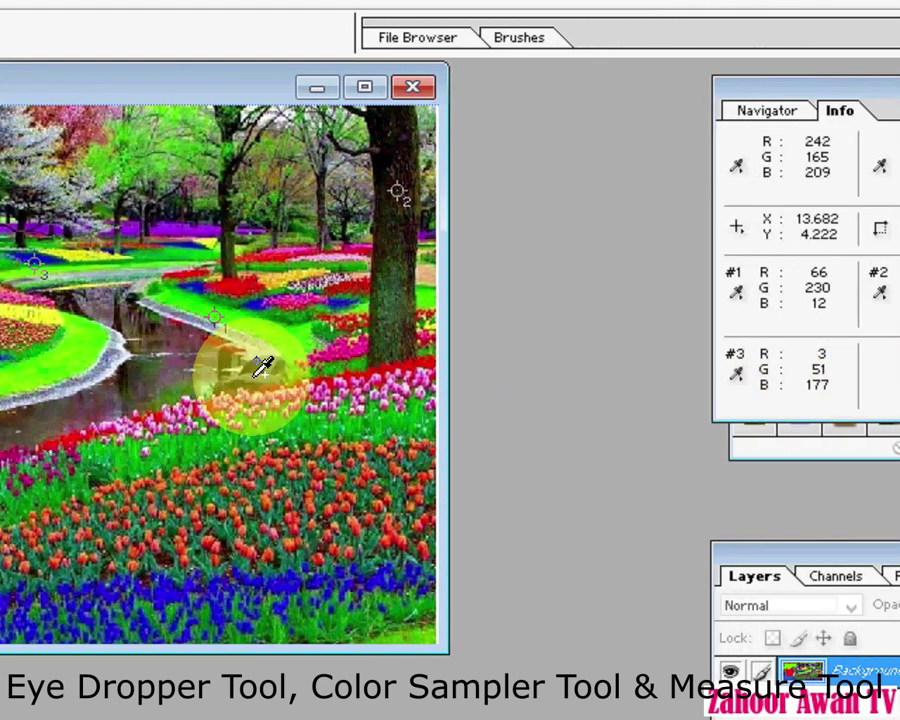
pyautogui.click(276, 258)
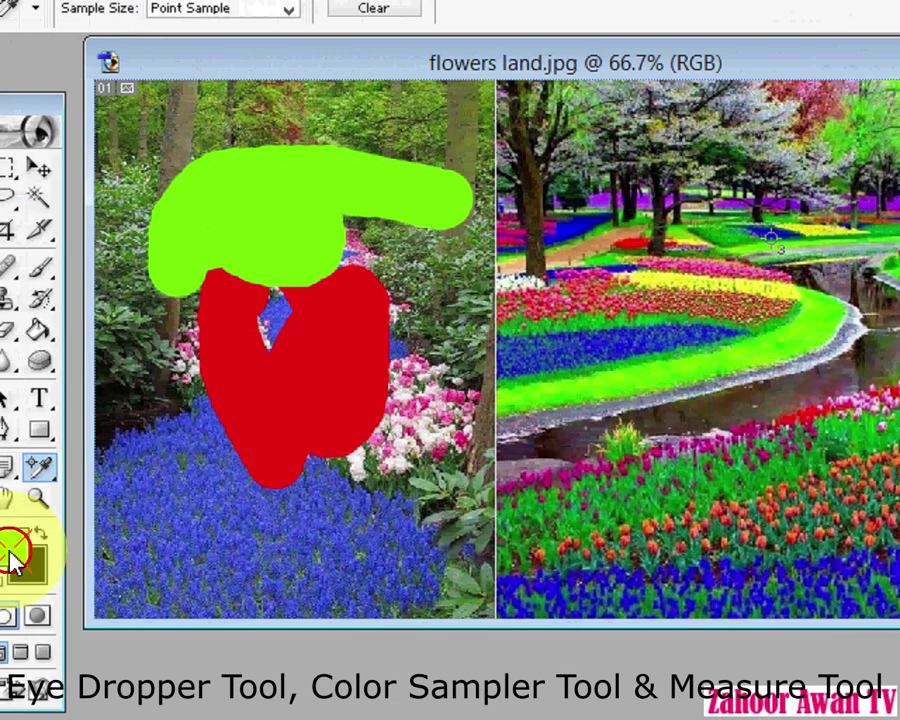
pyautogui.click(12, 546)
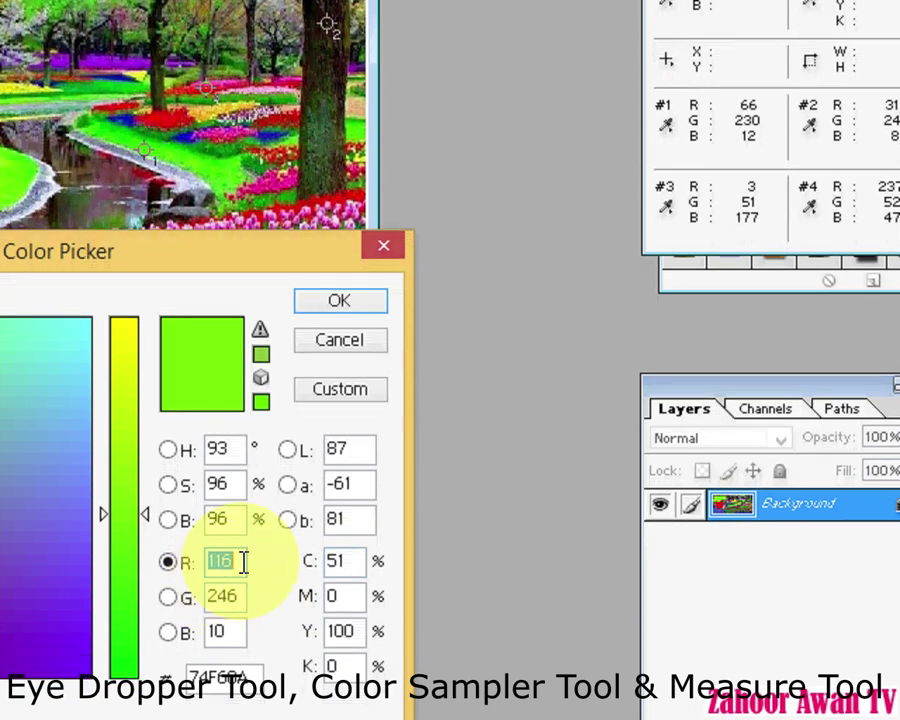
# Step: Enter R 66, G 230, B 12 in the Color Picker so the hex reads 42E60C
pyautogui.write('66')
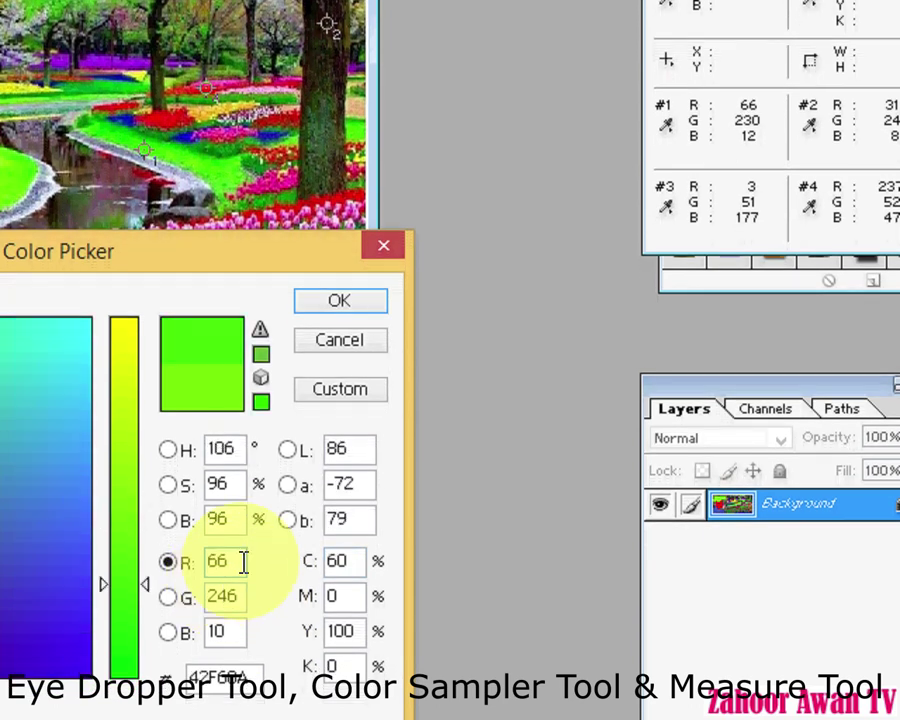
pyautogui.doubleClick(242, 596)
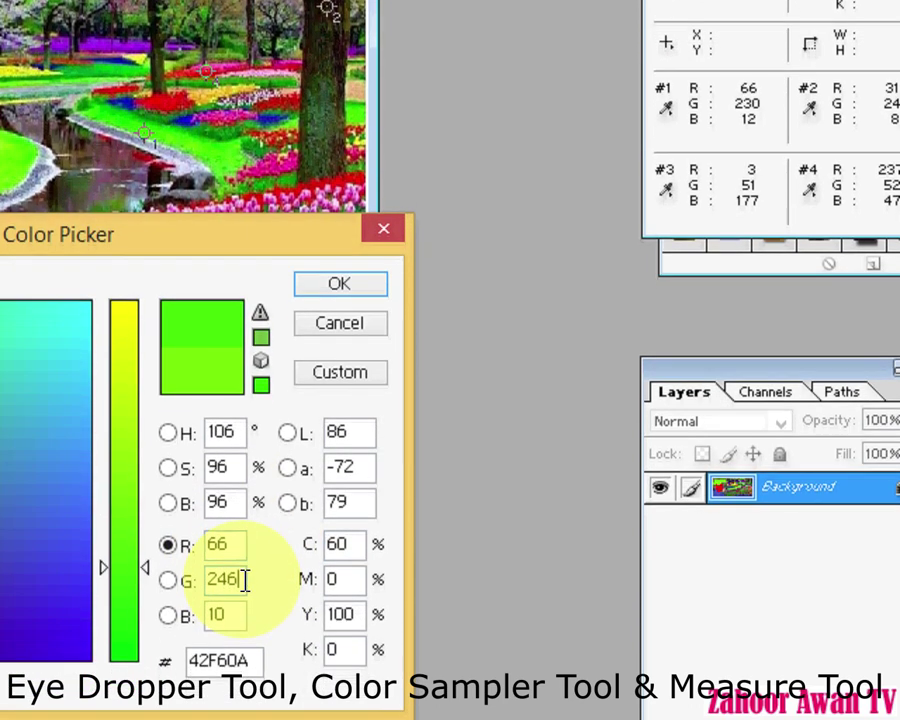
pyautogui.write('230')
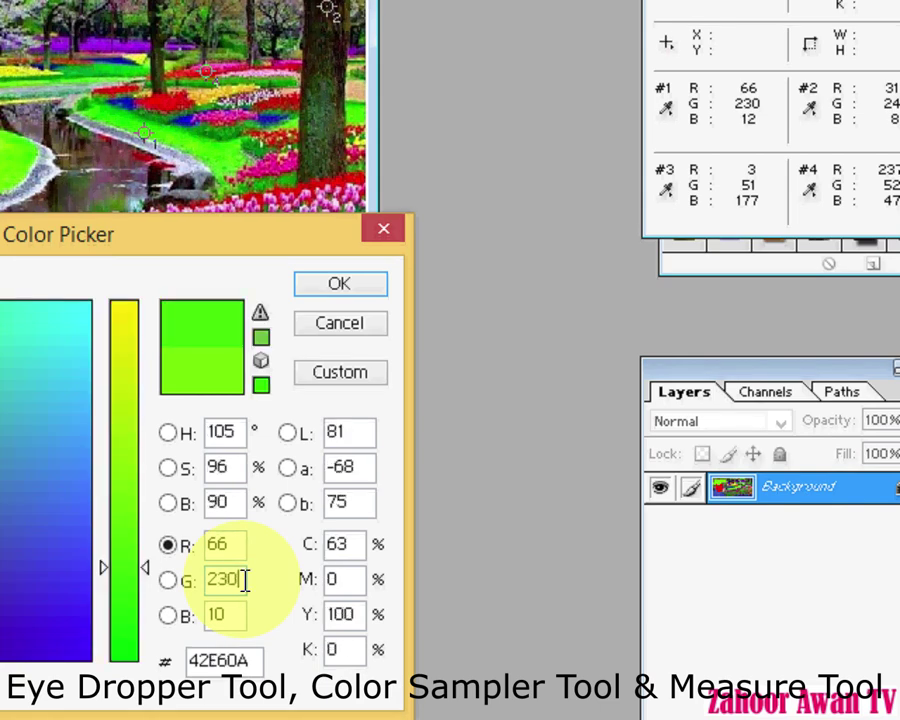
pyautogui.click(236, 604)
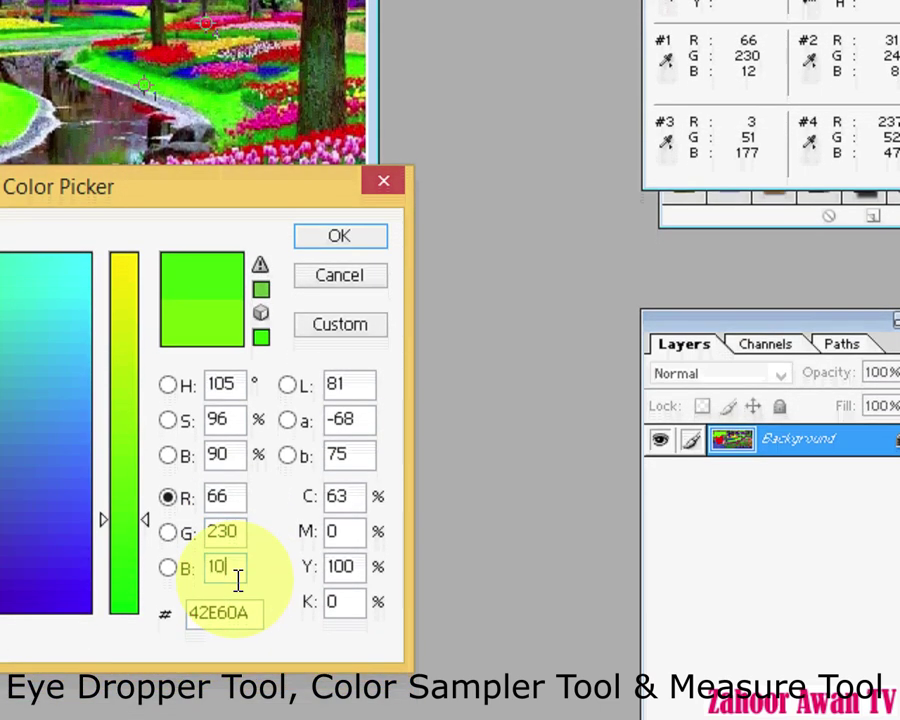
pyautogui.press('BackSpace')
pyautogui.write('2')
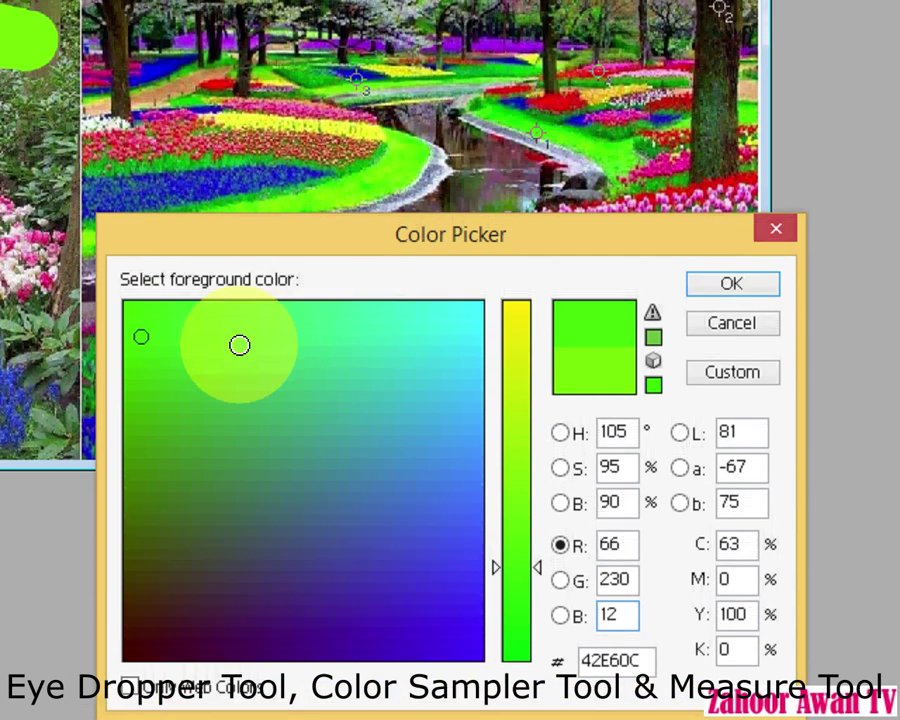
# Step: Accept green 42E60C as the foreground colour and brush a stroke across the bottom flowers
pyautogui.click(712, 281)
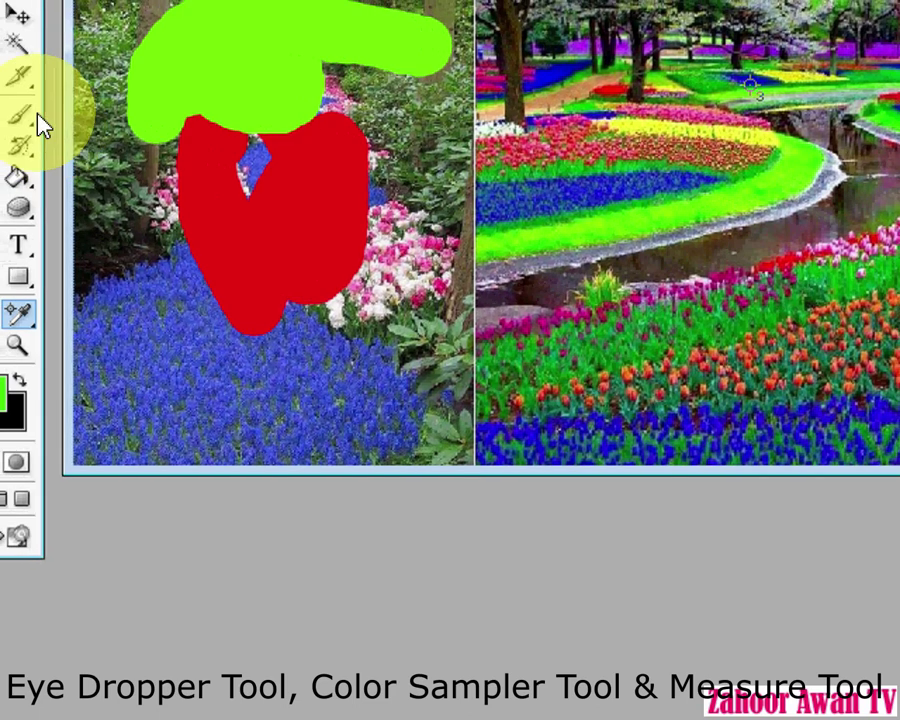
pyautogui.click(20, 113)
pyautogui.moveTo(330, 400); pyautogui.dragTo(340, 390)
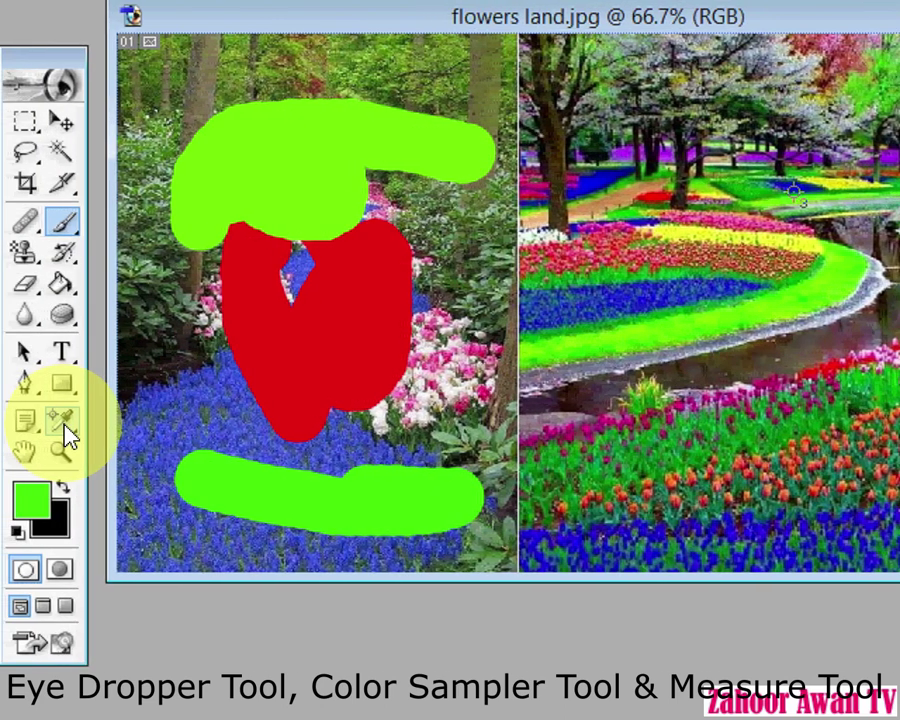
# Step: Open the Color Sampler tool's flyout in the toolbox
pyautogui.click(64, 429)
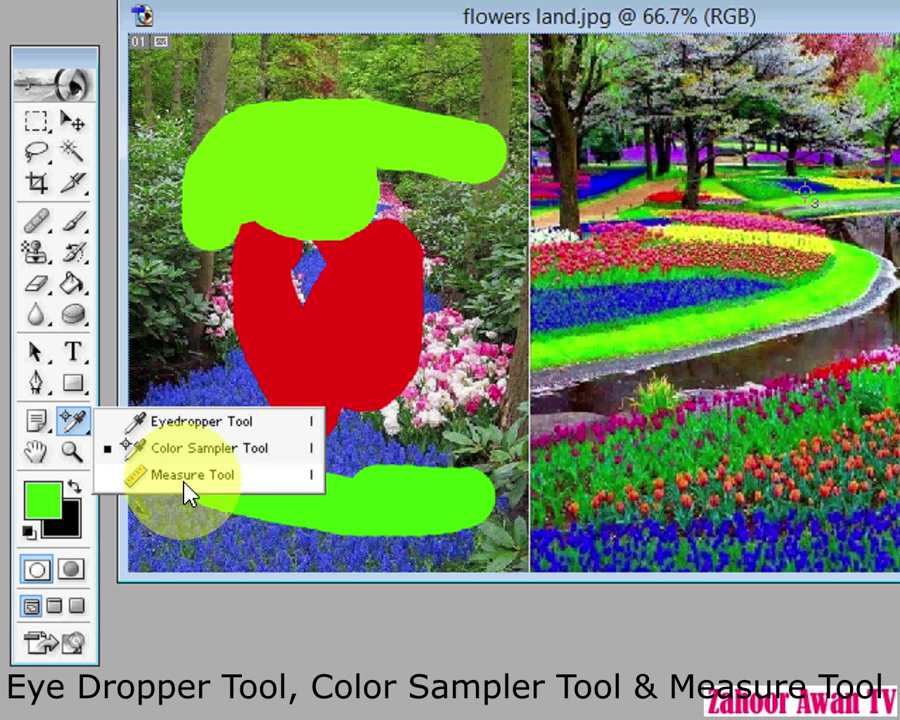
# Step: With the Measure Tool, measure vertically, horizontally, then diagonally (-26.5°, 17.895) across the flower photo
pyautogui.click(186, 478)
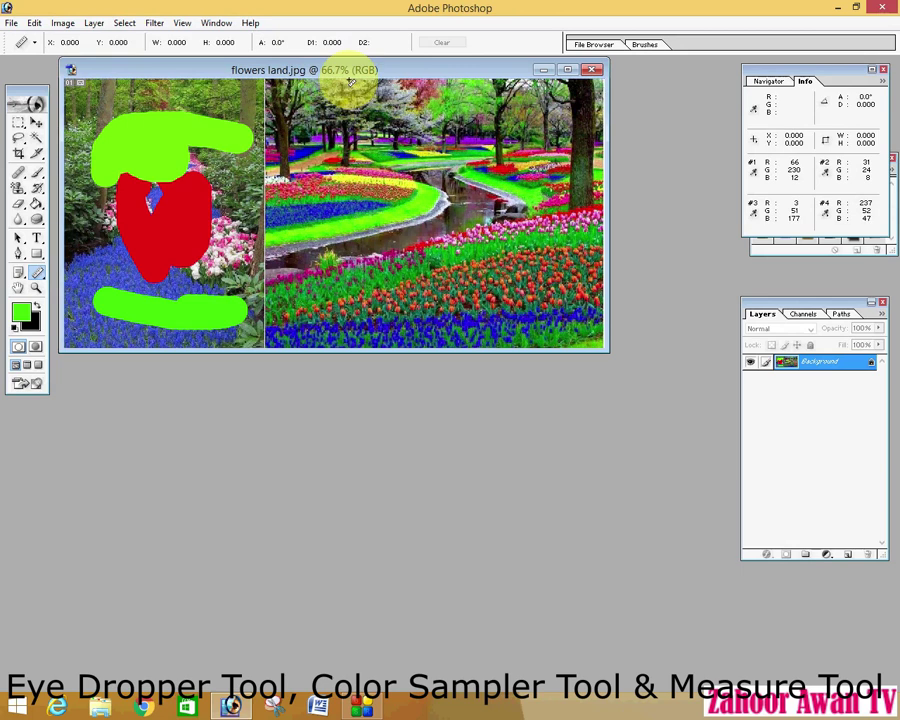
pyautogui.moveTo(350, 82); pyautogui.dragTo(351, 347)
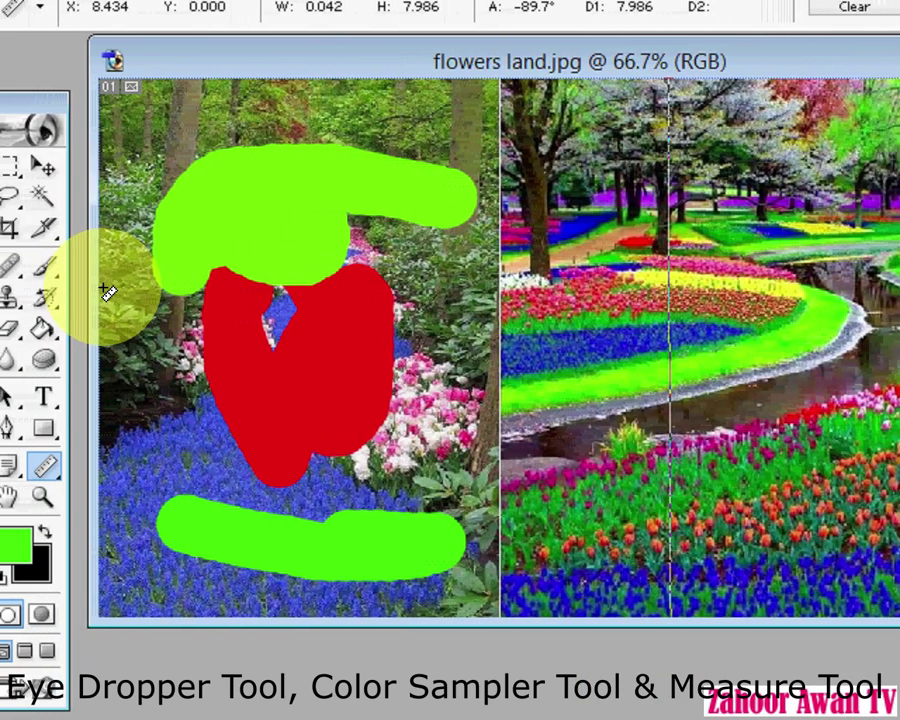
pyautogui.moveTo(100, 292); pyautogui.dragTo(899, 328)
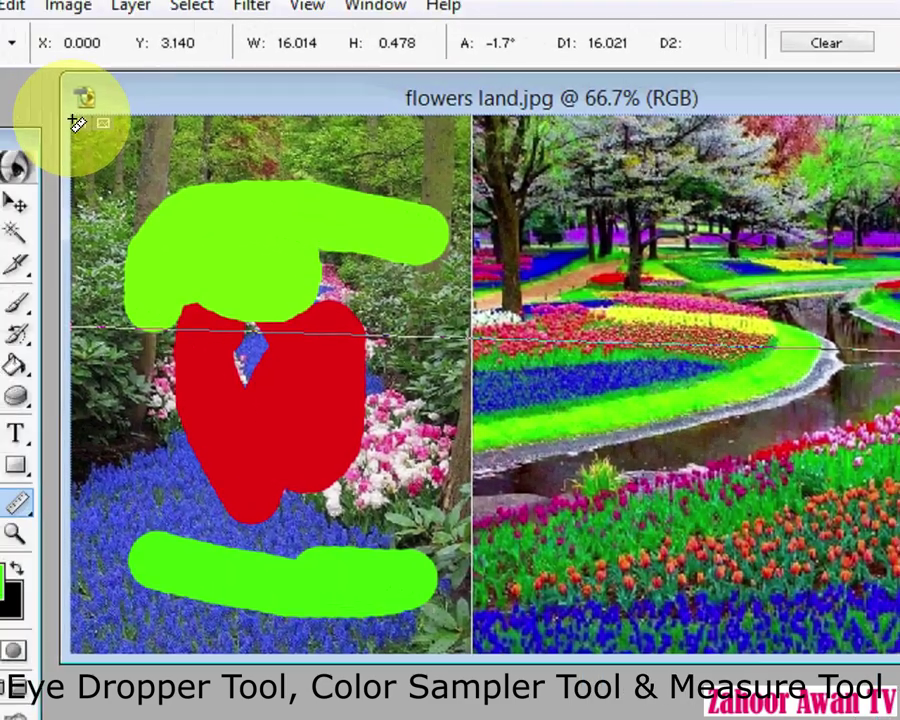
pyautogui.moveTo(43, 110); pyautogui.dragTo(822, 625)
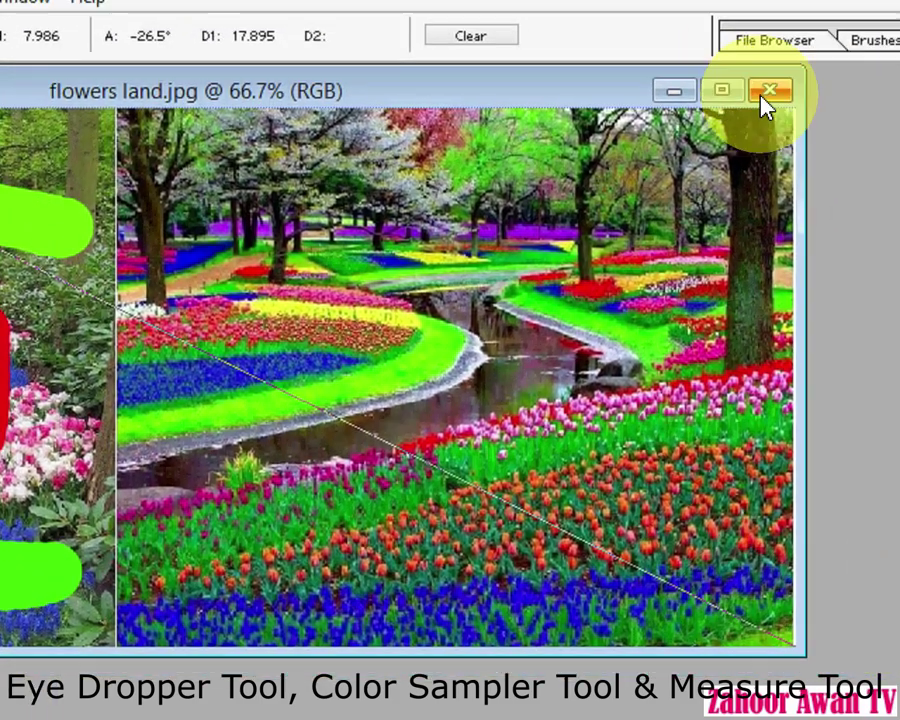
# Step: Close flowers land.jpg without saving and open banner.jpg from the Desktop in the File Browser
pyautogui.click(771, 76)
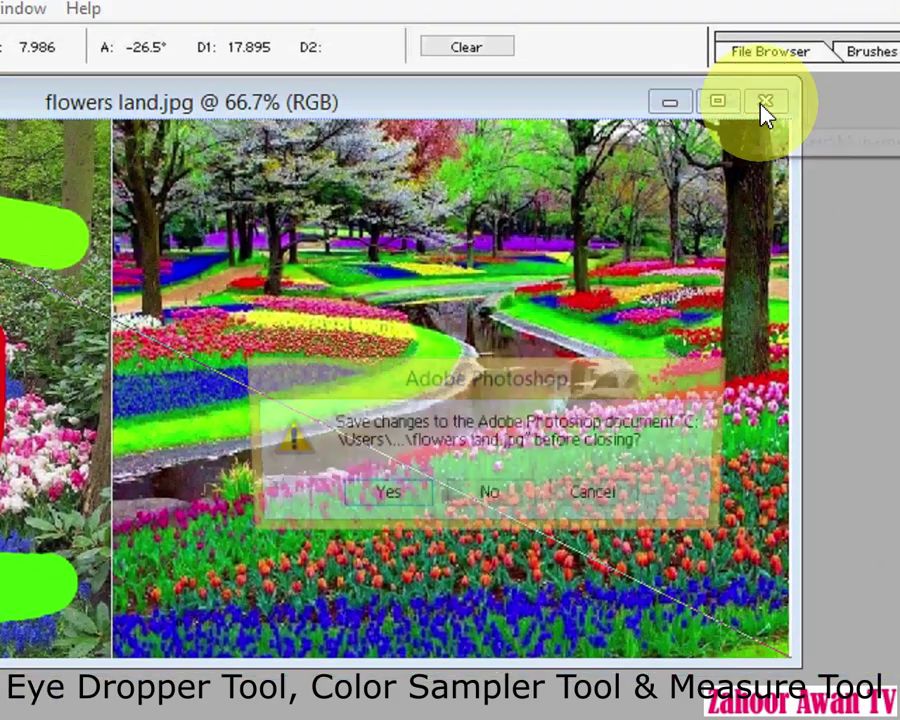
pyautogui.click(490, 495)
pyautogui.click(760, 51)
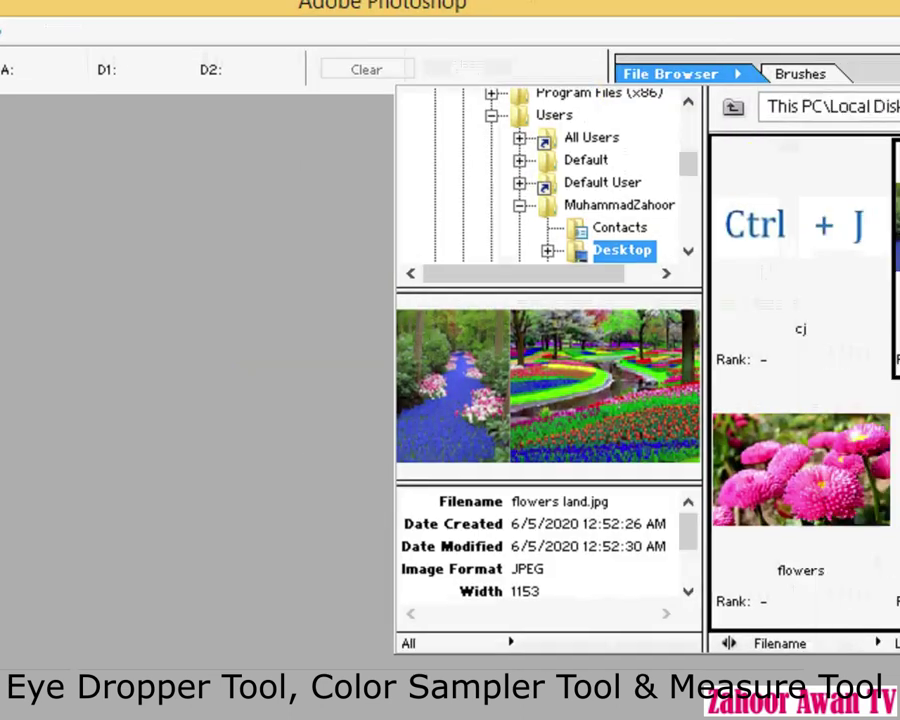
pyautogui.scroll(-5, 895, 240)
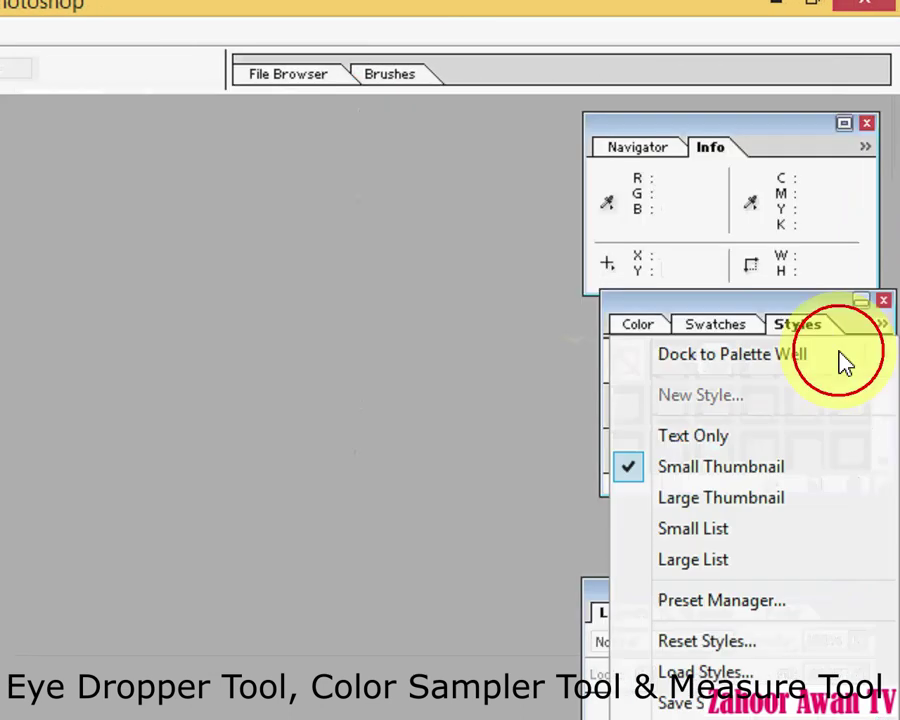
pyautogui.click(320, 78)
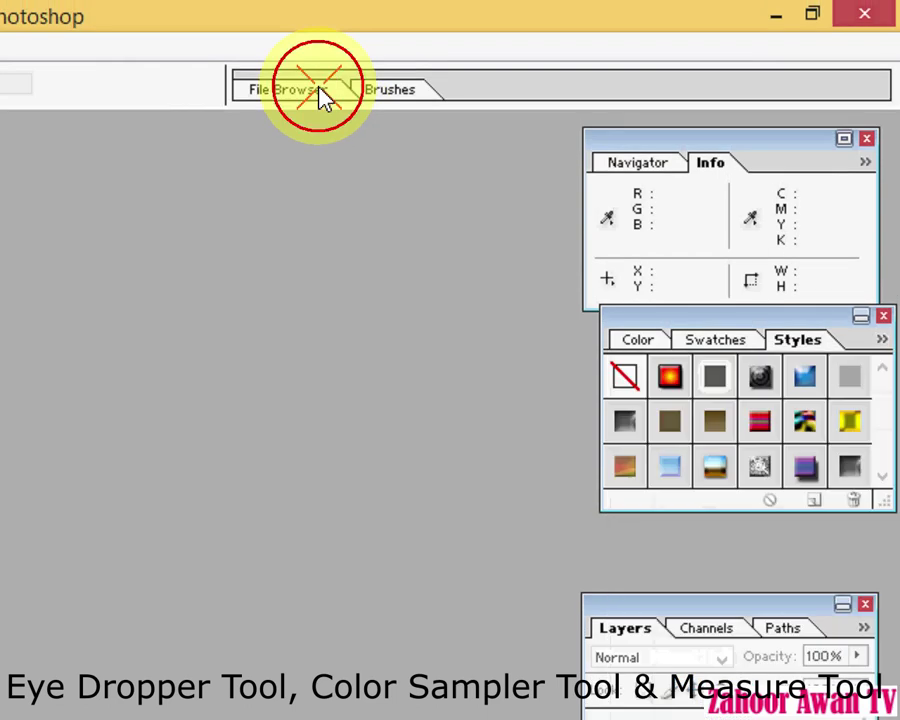
pyautogui.click(287, 98)
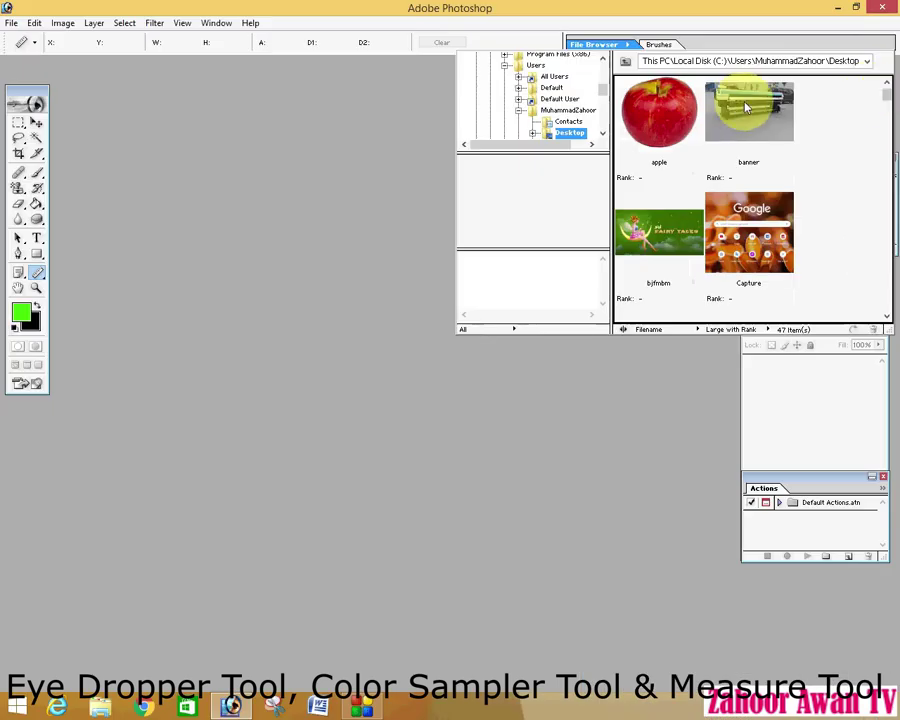
pyautogui.doubleClick(591, 220)
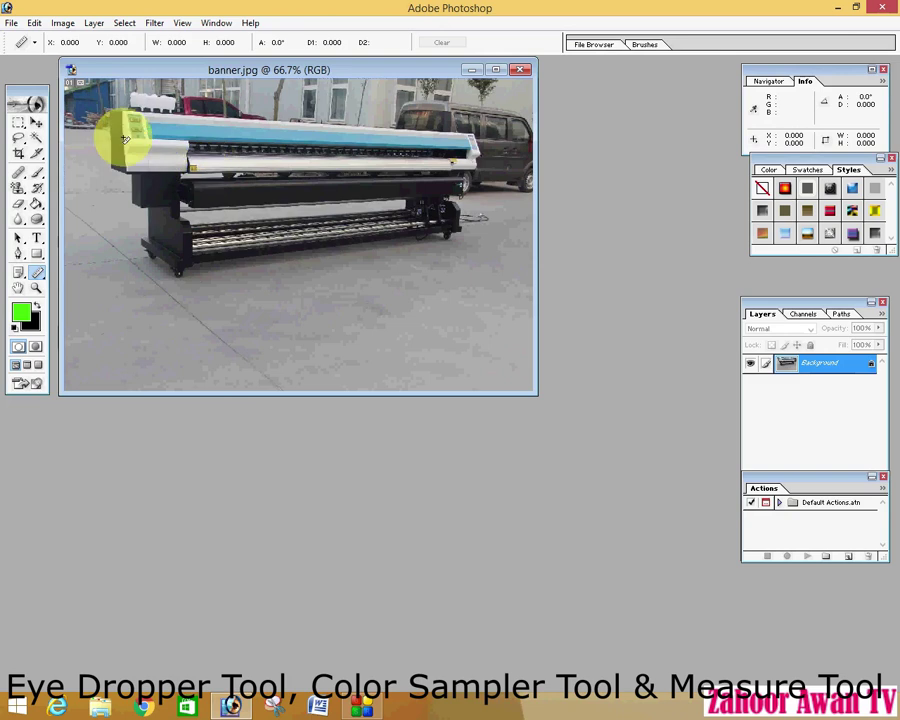
# Step: Measure the printer's top edge (67.779 at -2.2°), then close banner.jpg
pyautogui.moveTo(131, 138); pyautogui.dragTo(480, 152)
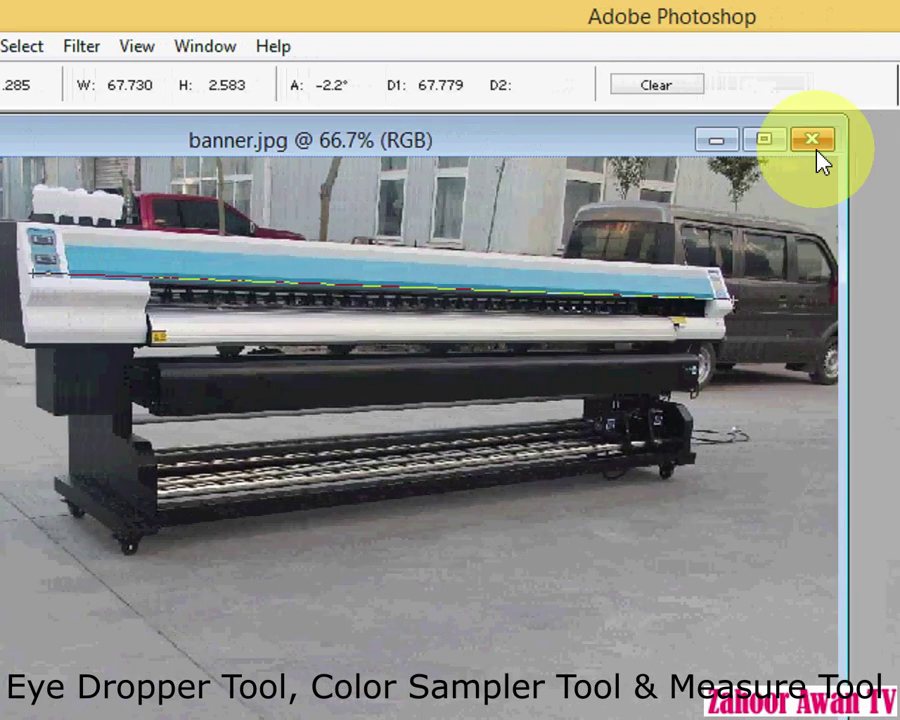
pyautogui.click(802, 143)
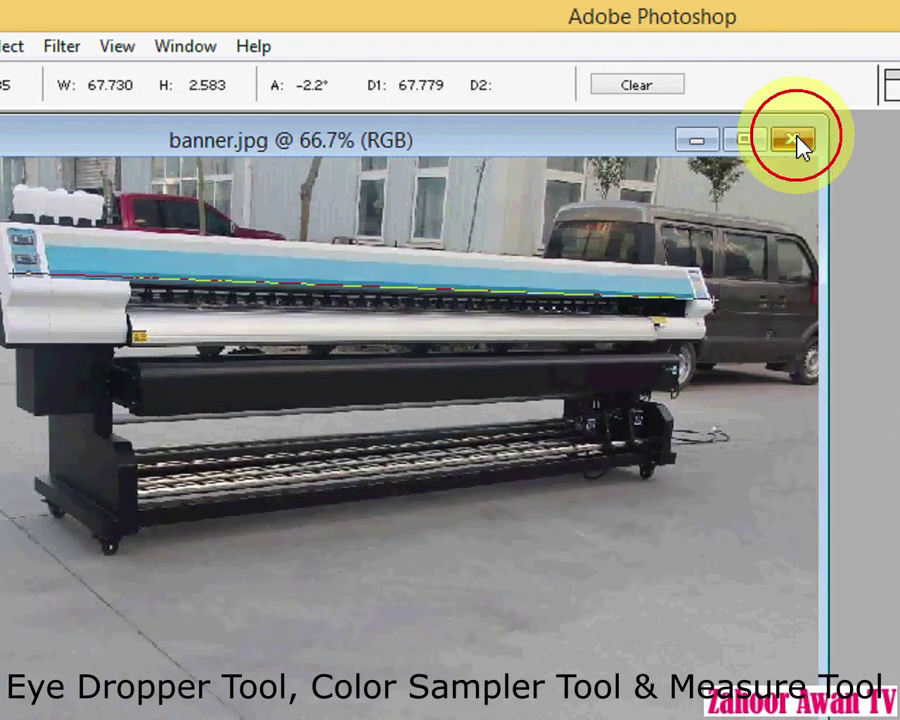
# Step: Create a new document 50 × 50 inches at 72 pixels/inch via File > New
pyautogui.click(20, 46)
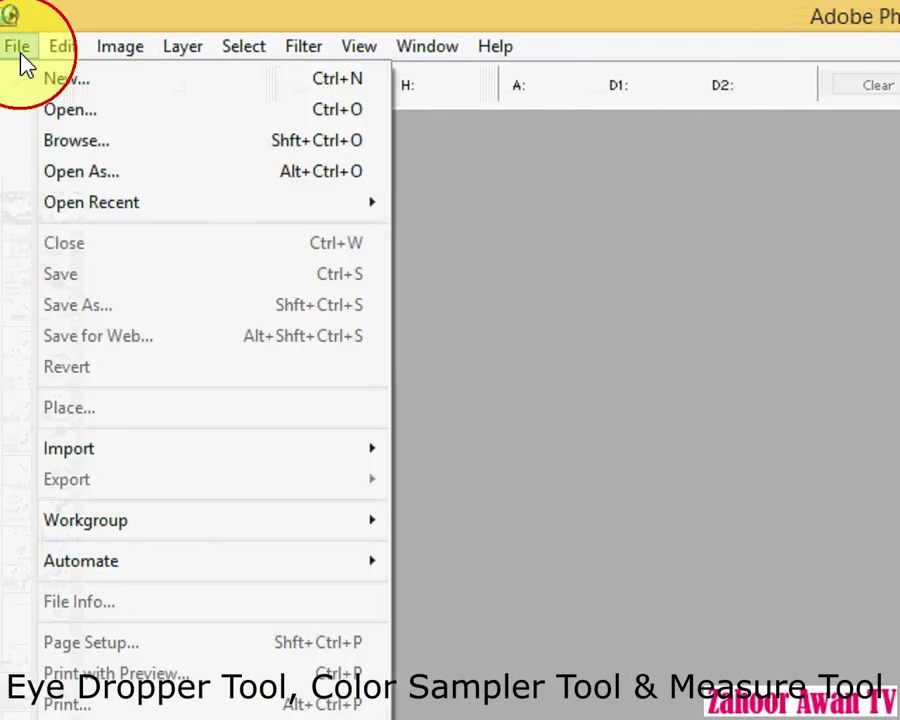
pyautogui.click(33, 88)
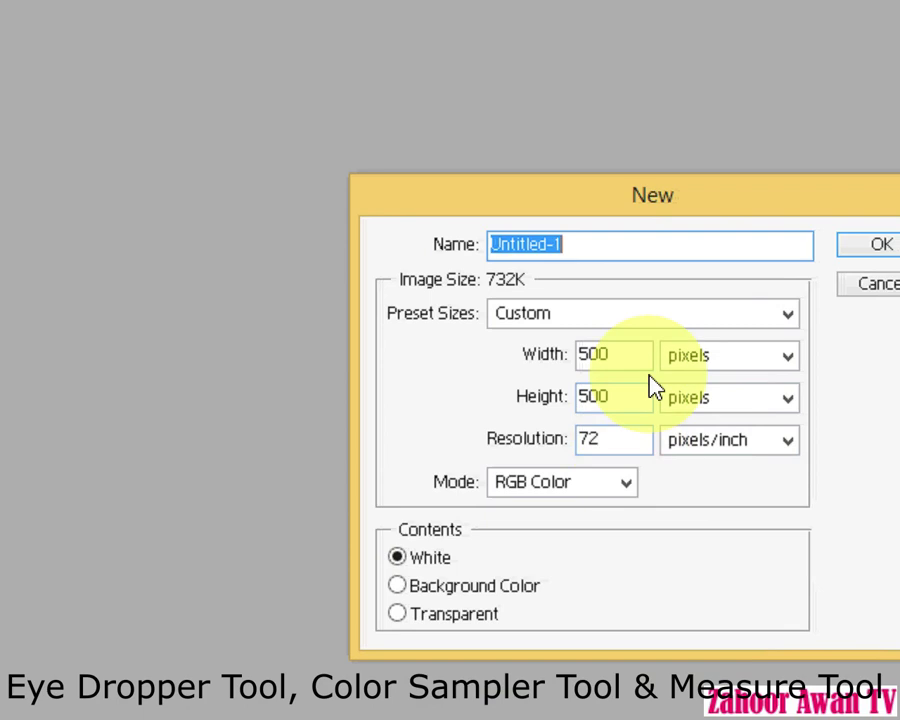
pyautogui.doubleClick(622, 355)
pyautogui.write('50')
pyautogui.press('Tab')
pyautogui.write('50')
pyautogui.click(788, 360)
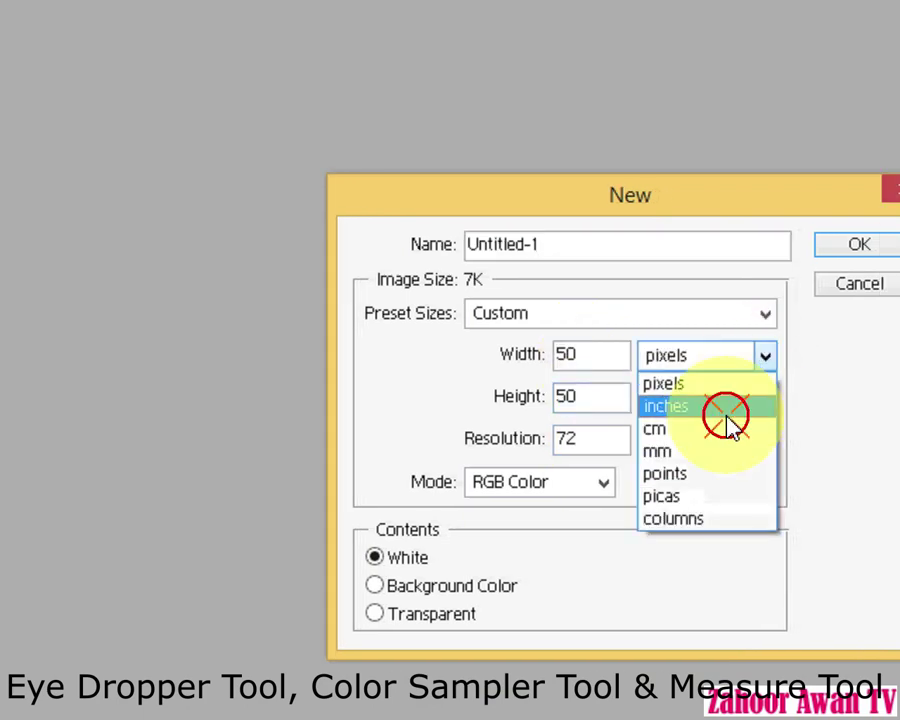
pyautogui.click(750, 405)
pyautogui.click(760, 405)
pyautogui.click(709, 458)
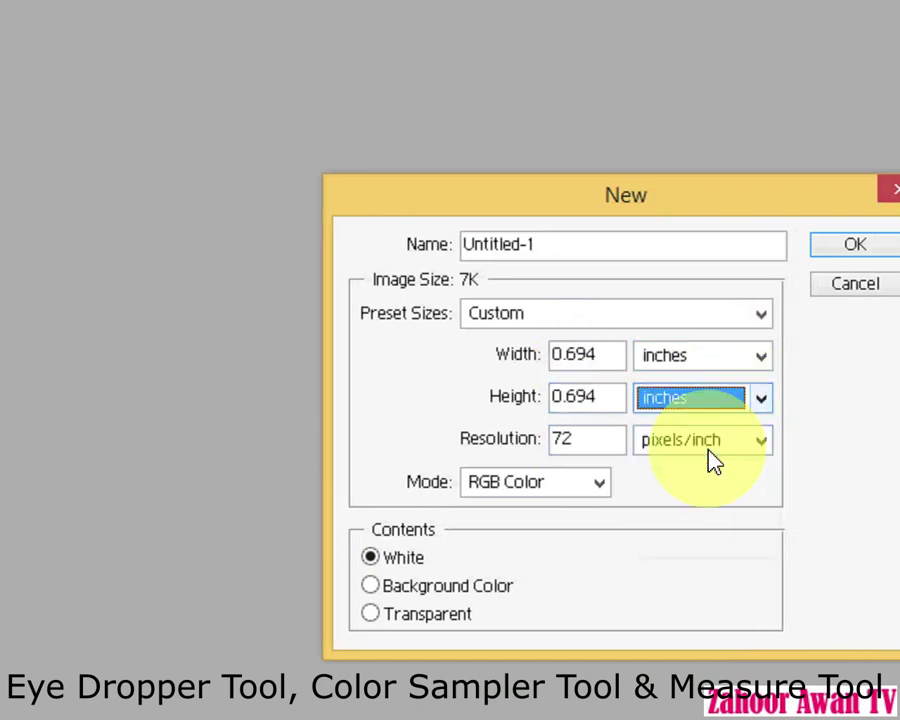
pyautogui.click(601, 356)
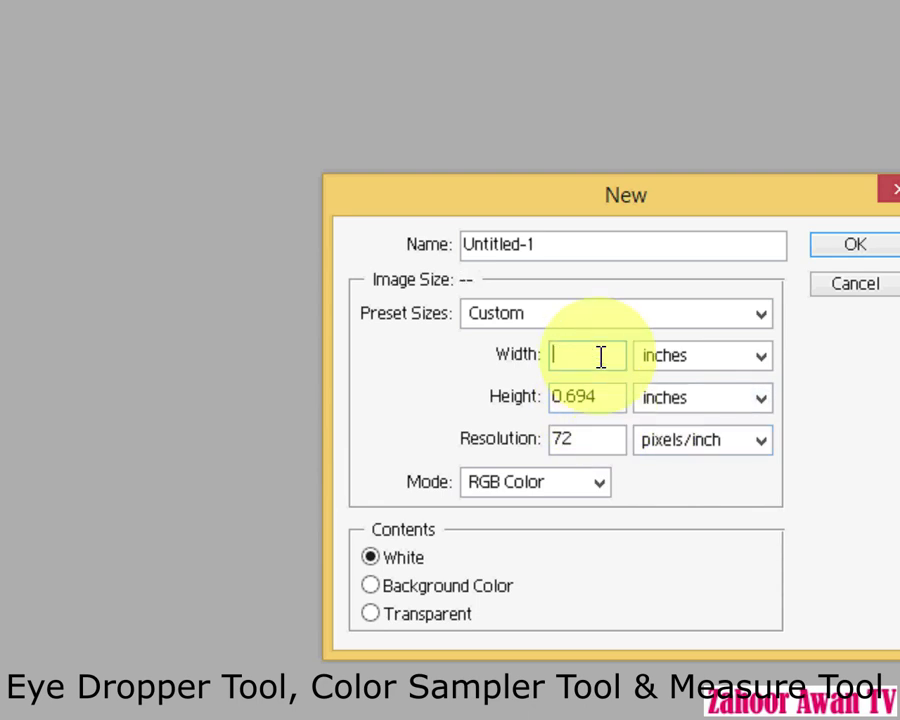
pyautogui.click(615, 398)
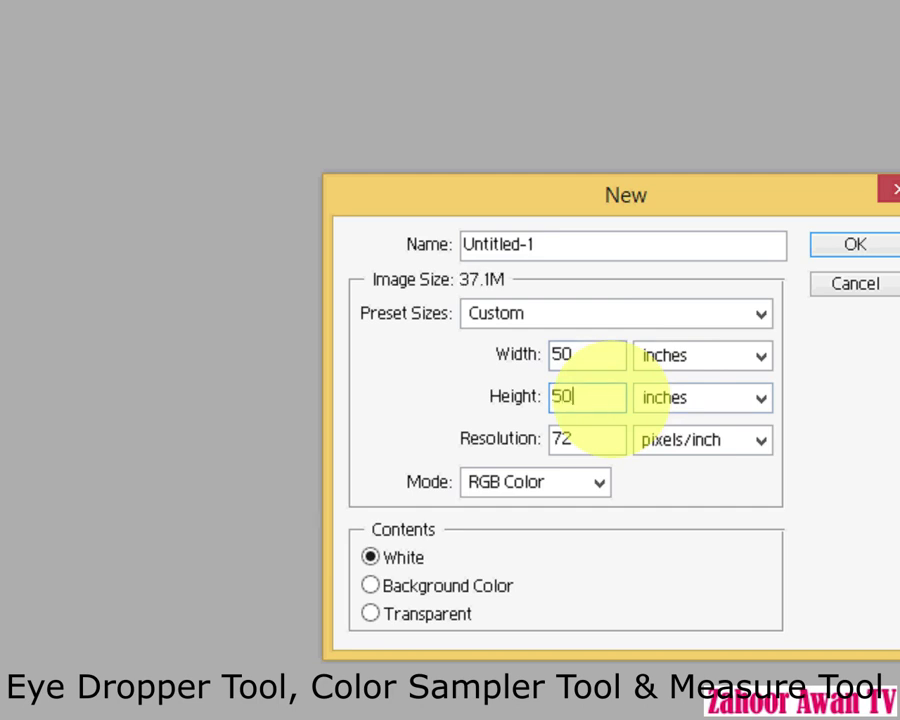
pyautogui.click(820, 248)
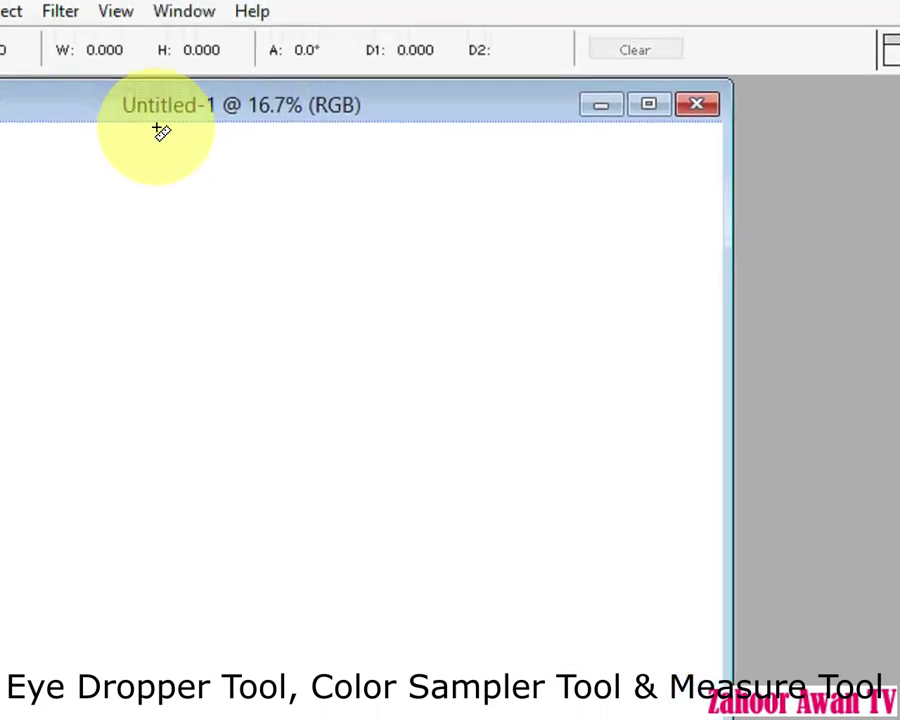
# Step: Measure the canvas height, width (50.000) and corner-to-corner diagonal (70.711 at -45°)
pyautogui.click(218, 130)
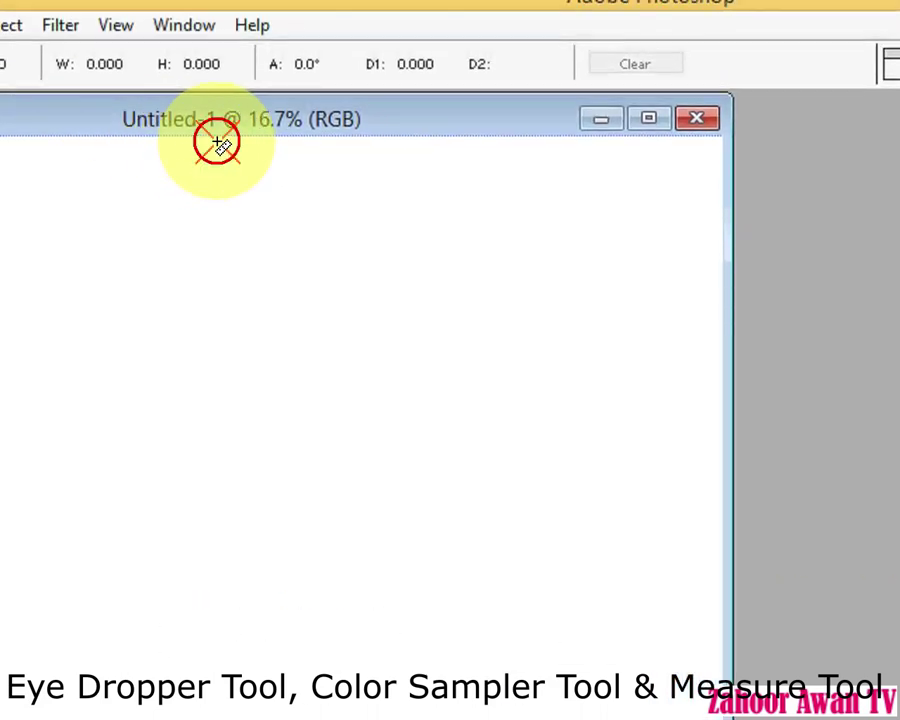
pyautogui.moveTo(218, 143); pyautogui.dragTo(201, 719)
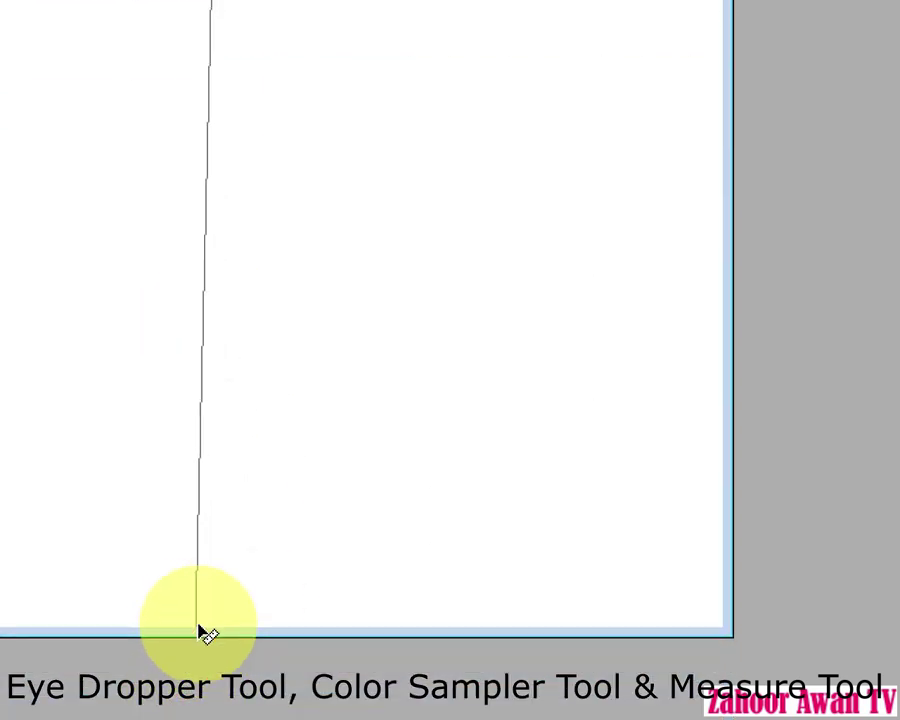
pyautogui.moveTo(201, 621); pyautogui.dragTo(193, 609)
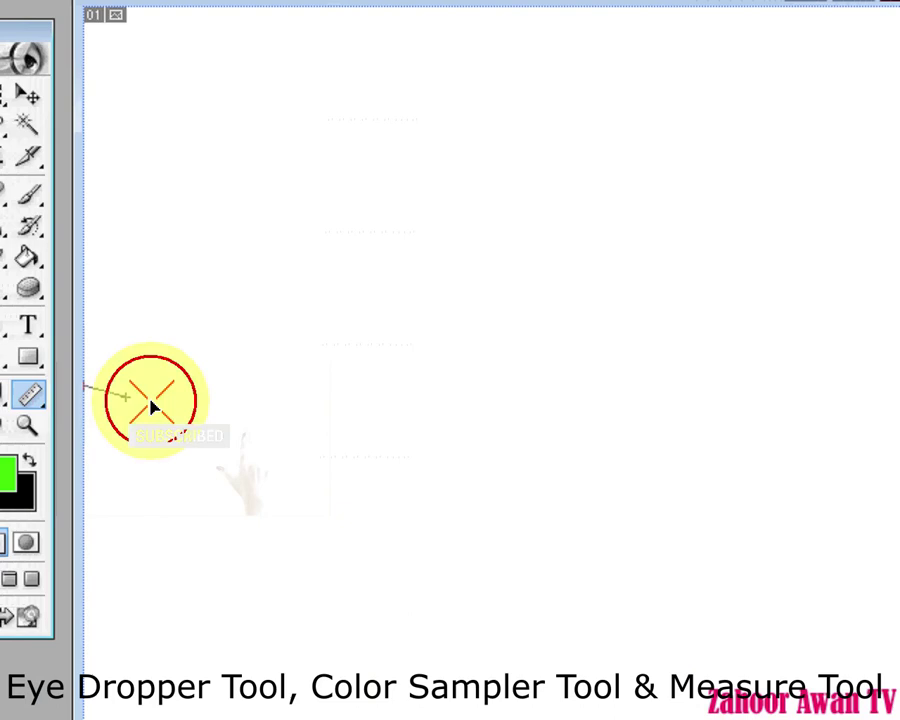
pyautogui.moveTo(150, 402); pyautogui.dragTo(899, 406)
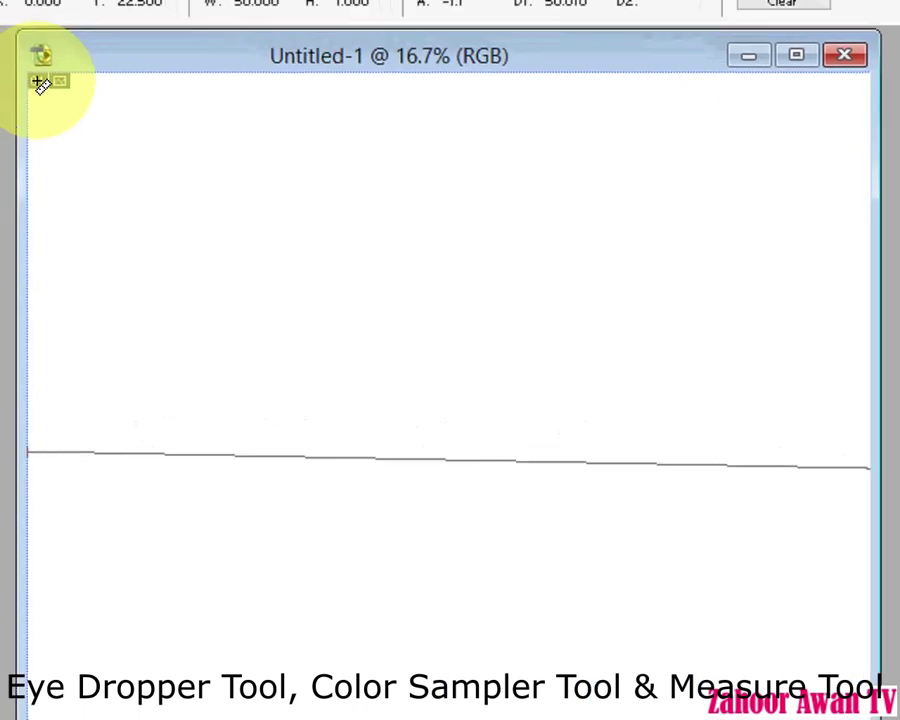
pyautogui.moveTo(40, 85); pyautogui.dragTo(888, 719)
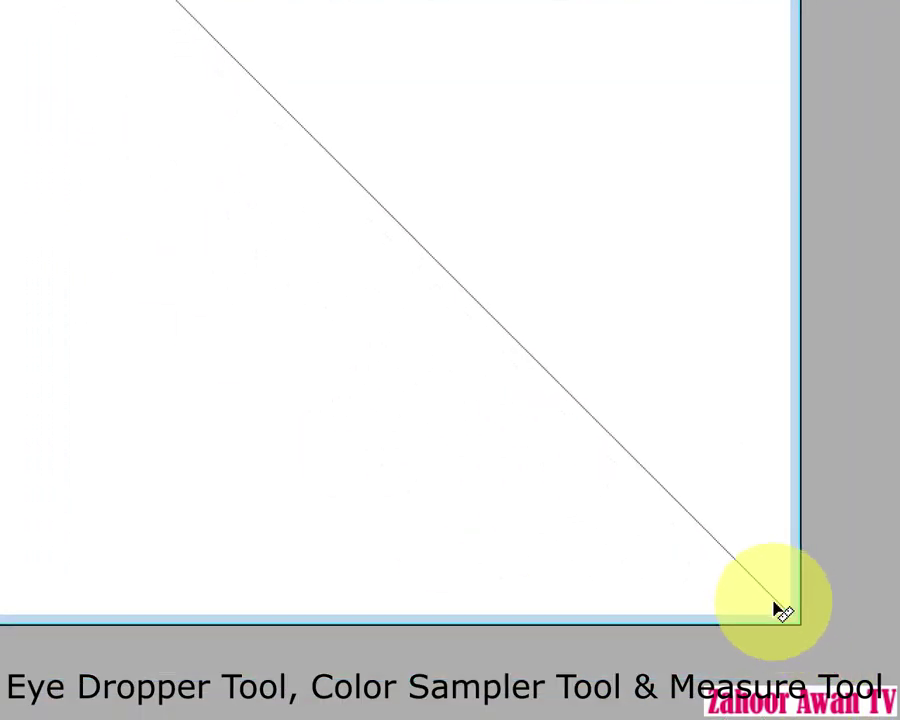
pyautogui.moveTo(783, 612); pyautogui.dragTo(783, 612)
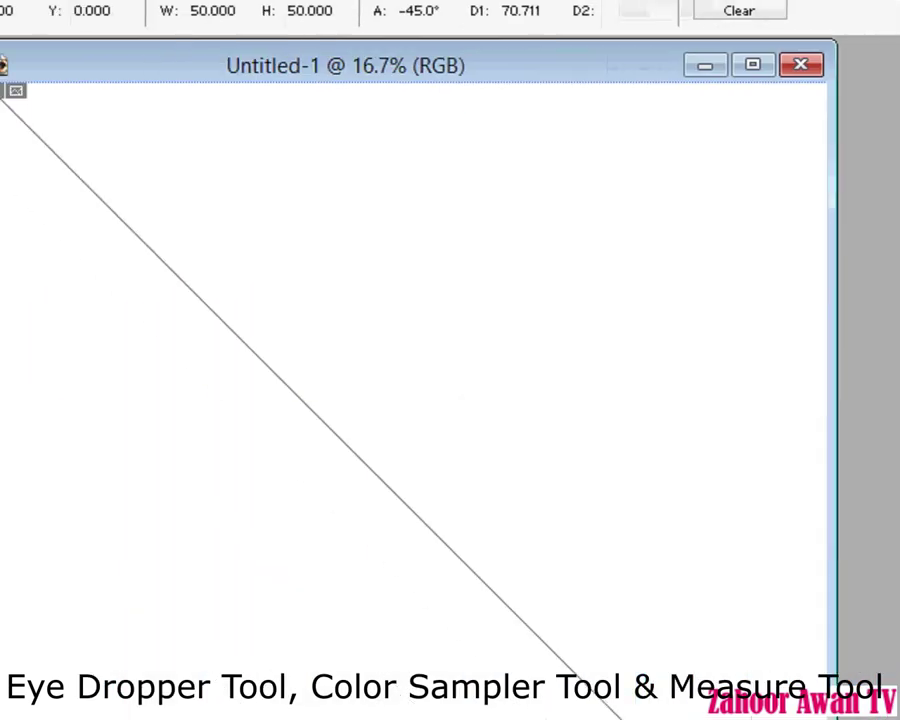
pyautogui.click(0, 480)
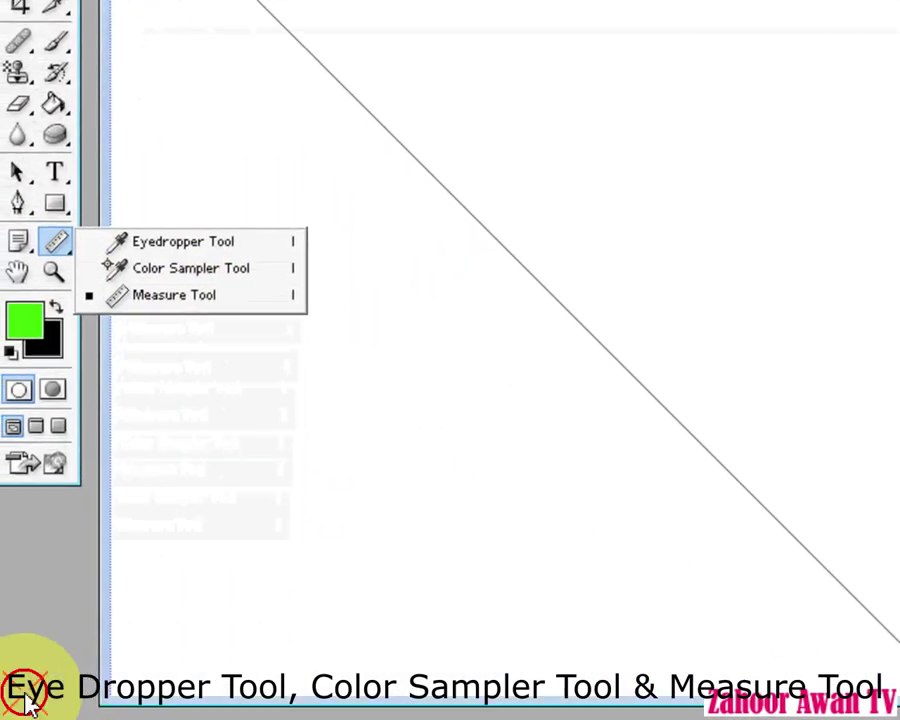
# Step: Dismiss the tool flyout and slider popup, leaving Untitled-1 closed with no document open
pyautogui.click(28, 705)
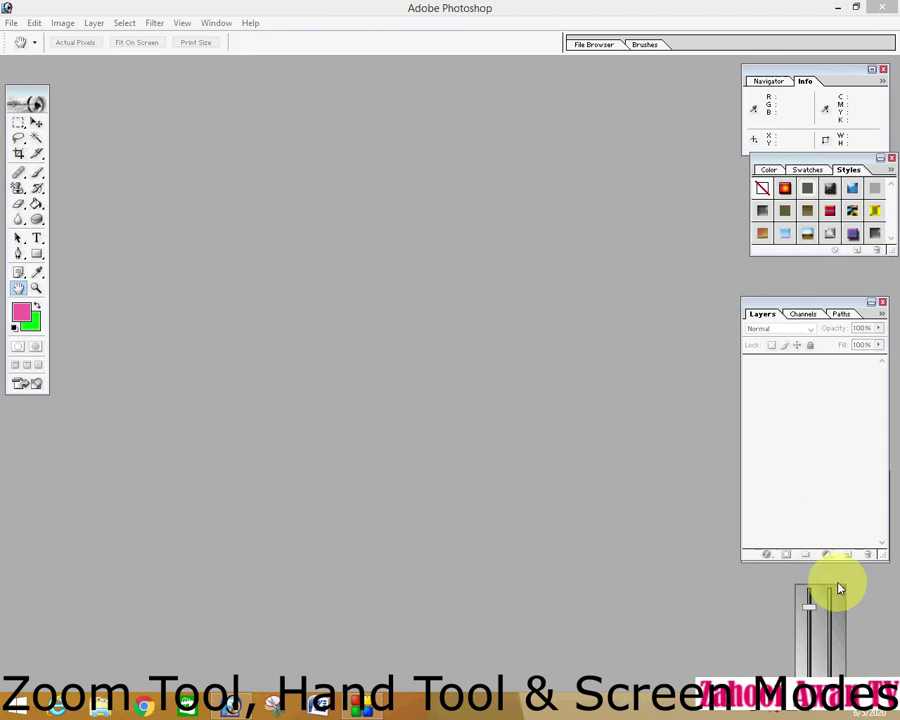
pyautogui.click(841, 591)
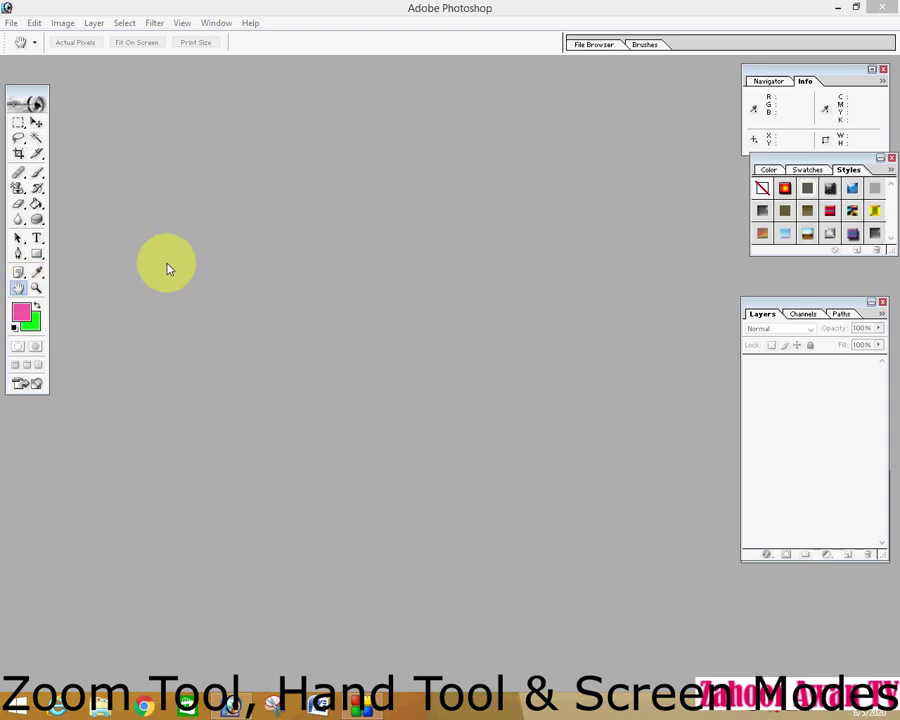
# Step: Open moon.jpg from the File Browser and select the Zoom tool
pyautogui.click(595, 45)
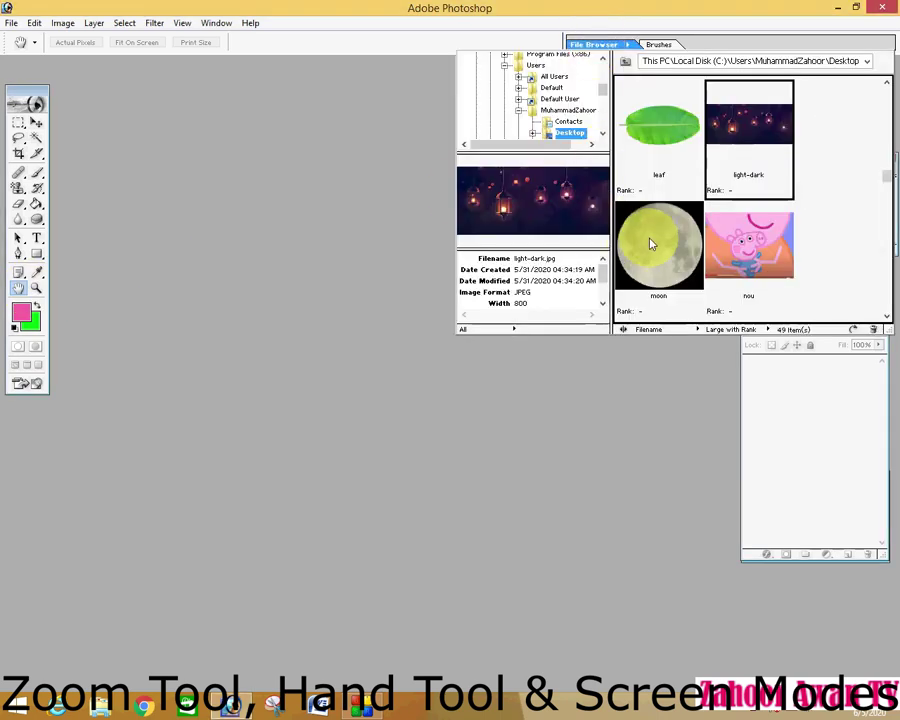
pyautogui.doubleClick(650, 243)
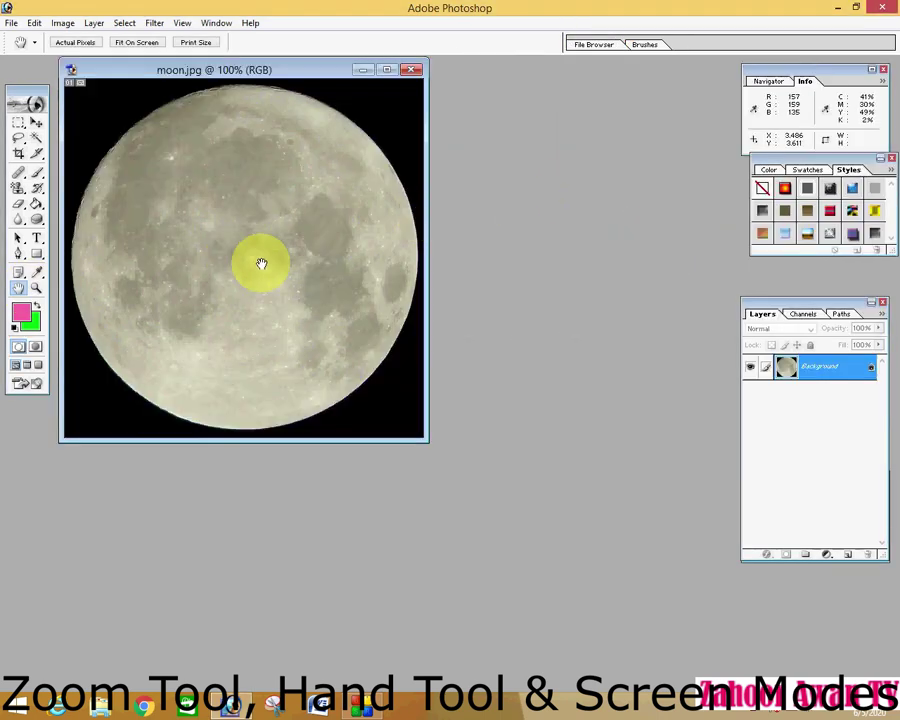
pyautogui.click(36, 289)
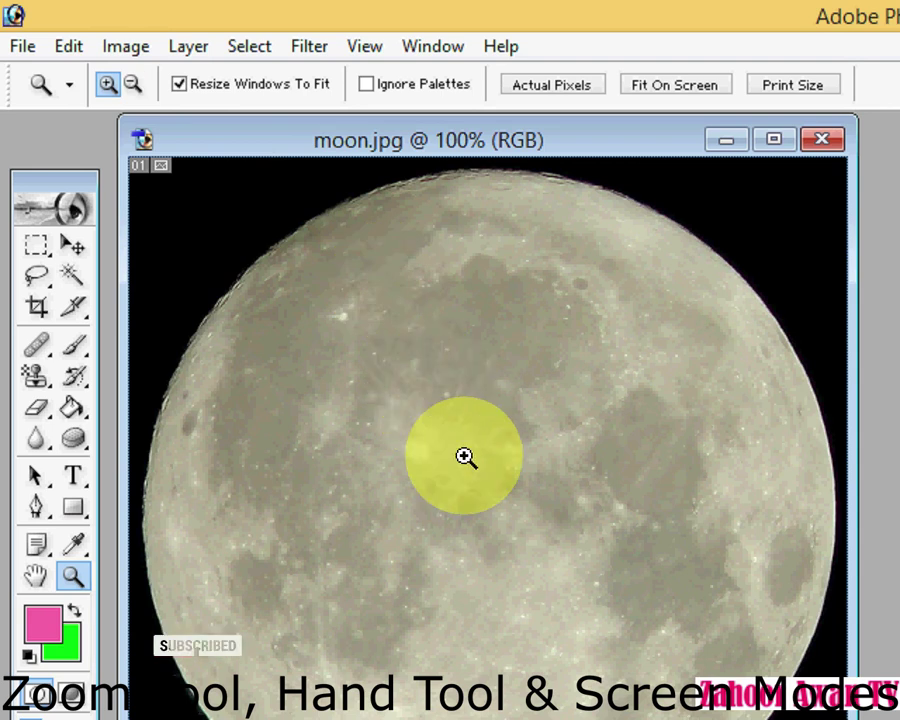
# Step: Set Zoom In mode and magnify the moon in three clicks to 400%
pyautogui.click(107, 85)
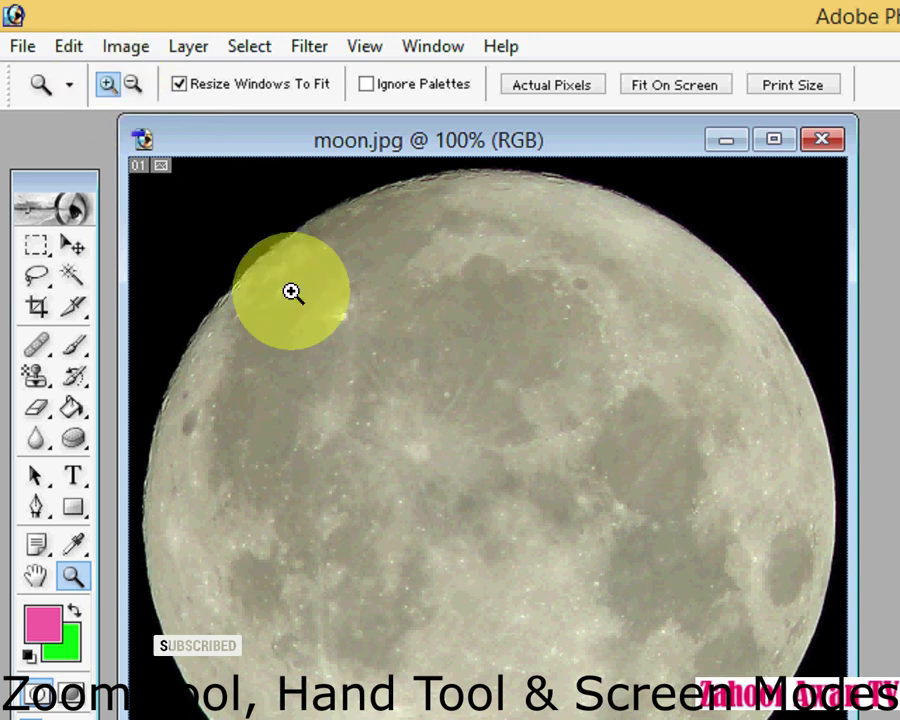
pyautogui.click(396, 343)
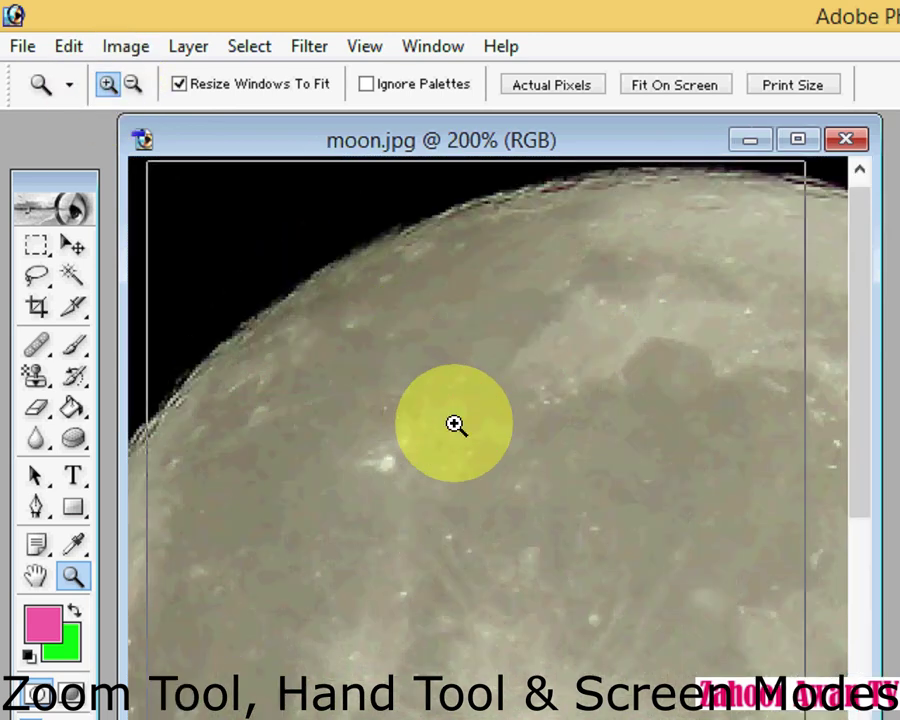
pyautogui.click(454, 424)
pyautogui.click(618, 470)
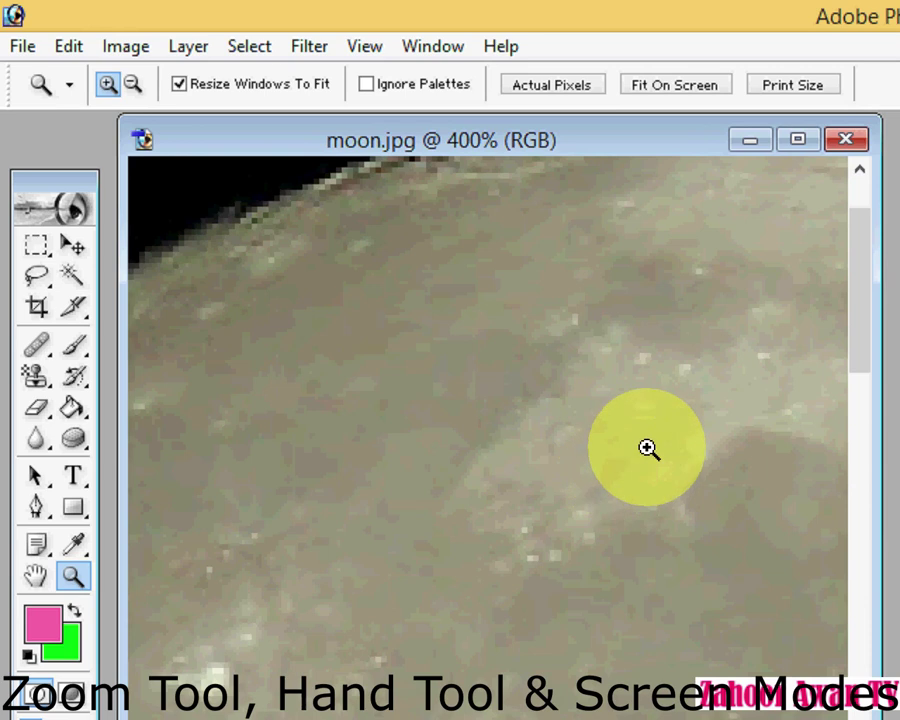
# Step: Switch to Zoom Out and zoom the moon back down to 200%
pyautogui.click(133, 85)
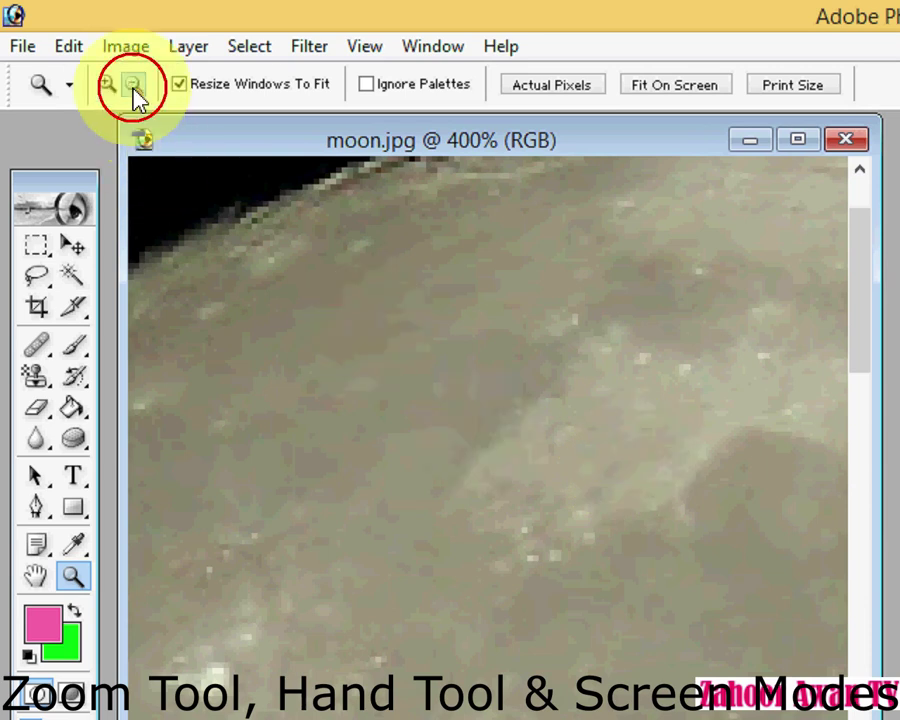
pyautogui.click(471, 447)
pyautogui.click(471, 447)
# Step: Zoom moon.jpg out step by step from 100% down to 16.7%
pyautogui.click(471, 447)
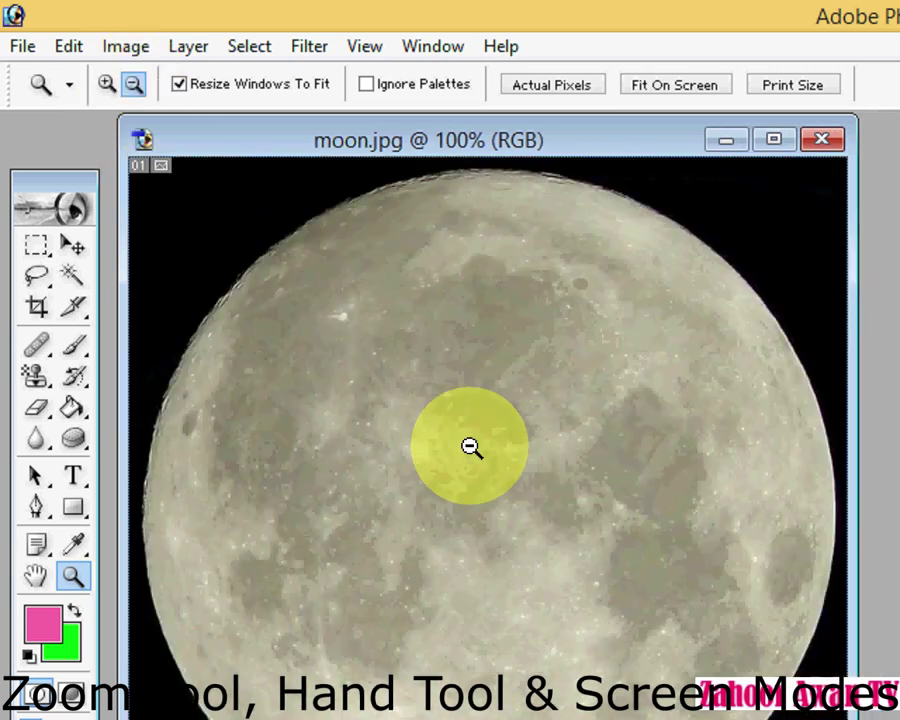
pyautogui.click(471, 447)
pyautogui.click(471, 447)
pyautogui.click(471, 447)
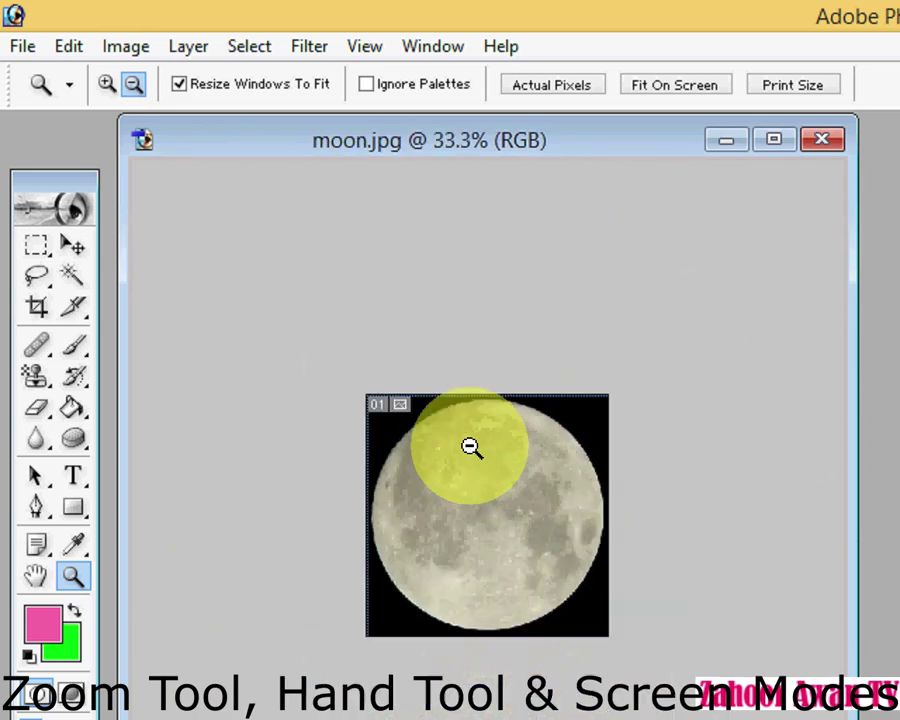
pyautogui.click(471, 447)
pyautogui.click(482, 514)
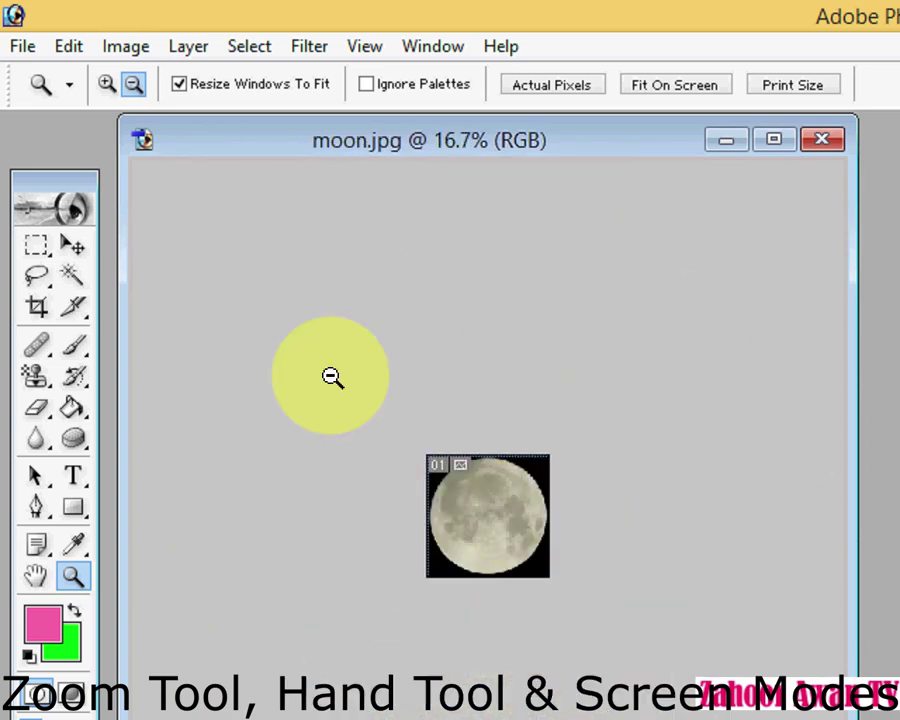
# Step: Zoom in to the 1600% maximum, then zoom out once to 800%
pyautogui.click(106, 84)
pyautogui.click(473, 493)
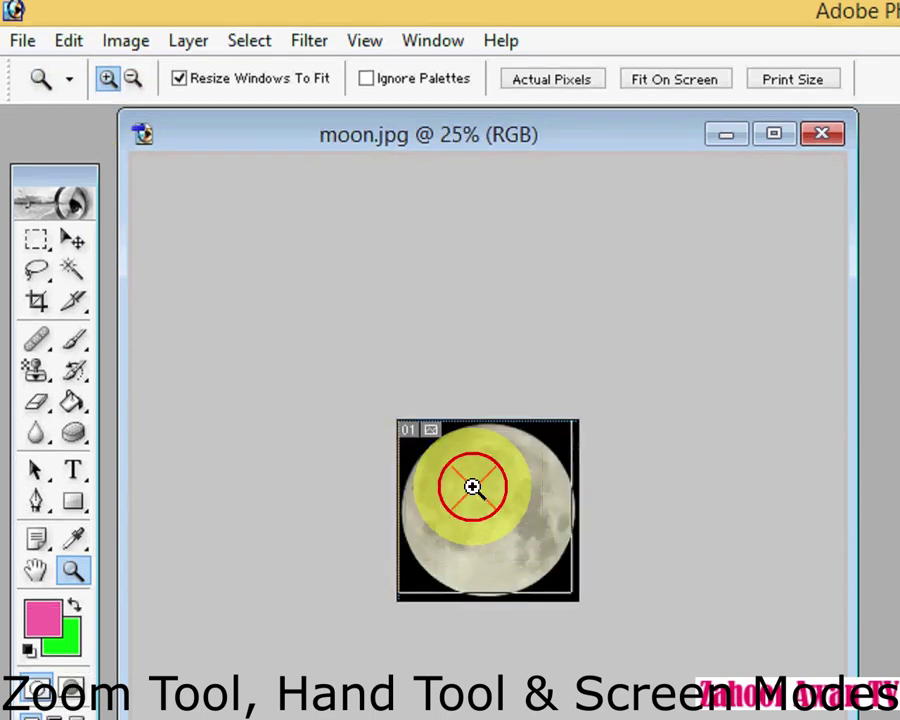
pyautogui.click(473, 493)
pyautogui.click(473, 493)
pyautogui.click(473, 493)
pyautogui.click(473, 487)
pyautogui.click(474, 487)
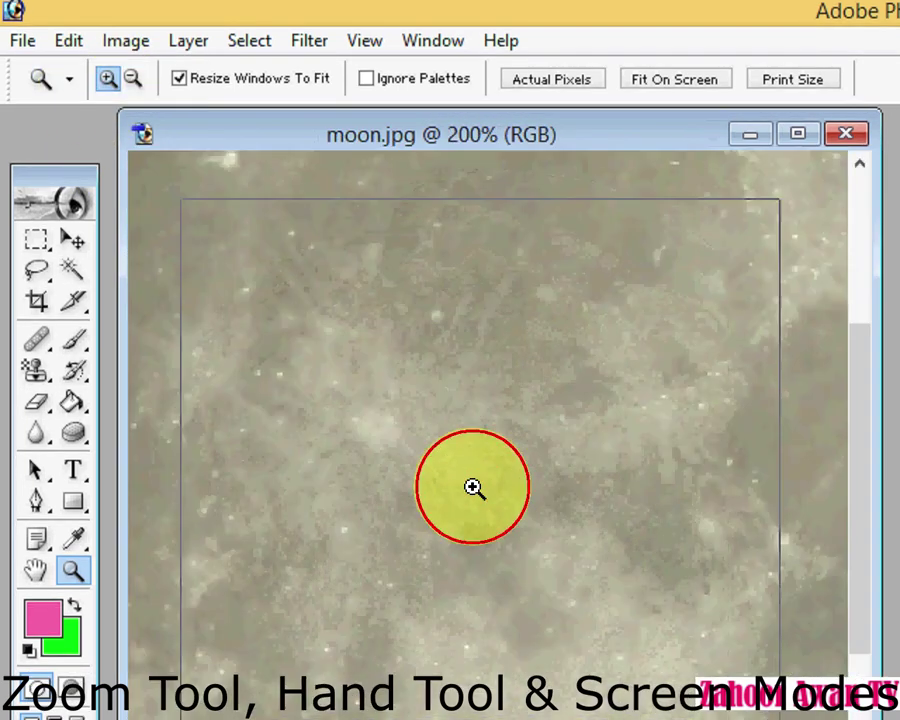
pyautogui.click(474, 487)
pyautogui.click(389, 392)
pyautogui.click(389, 392)
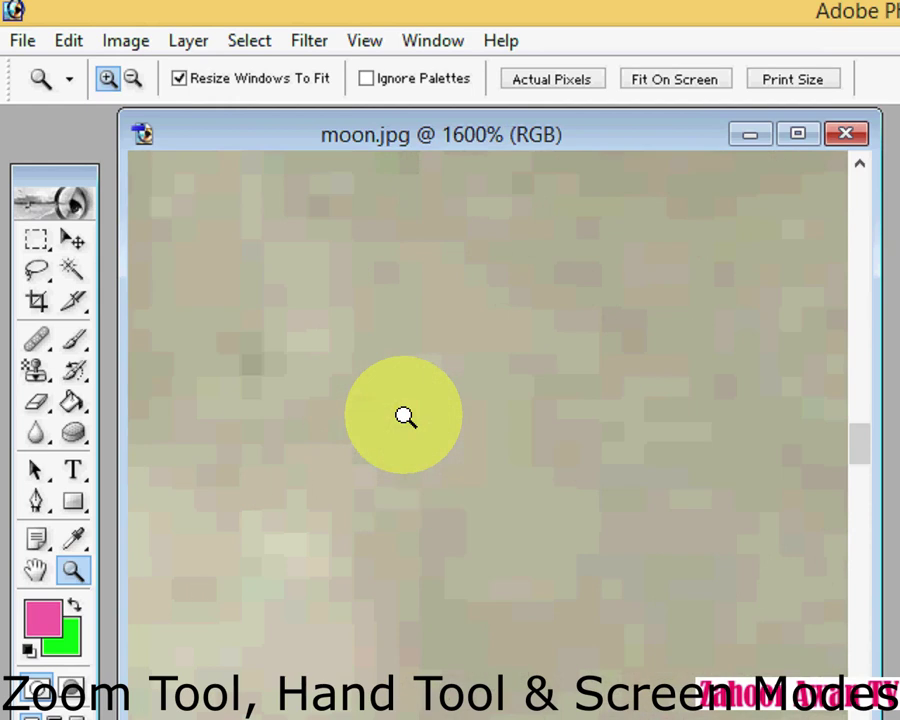
pyautogui.click(133, 78)
pyautogui.click(350, 416)
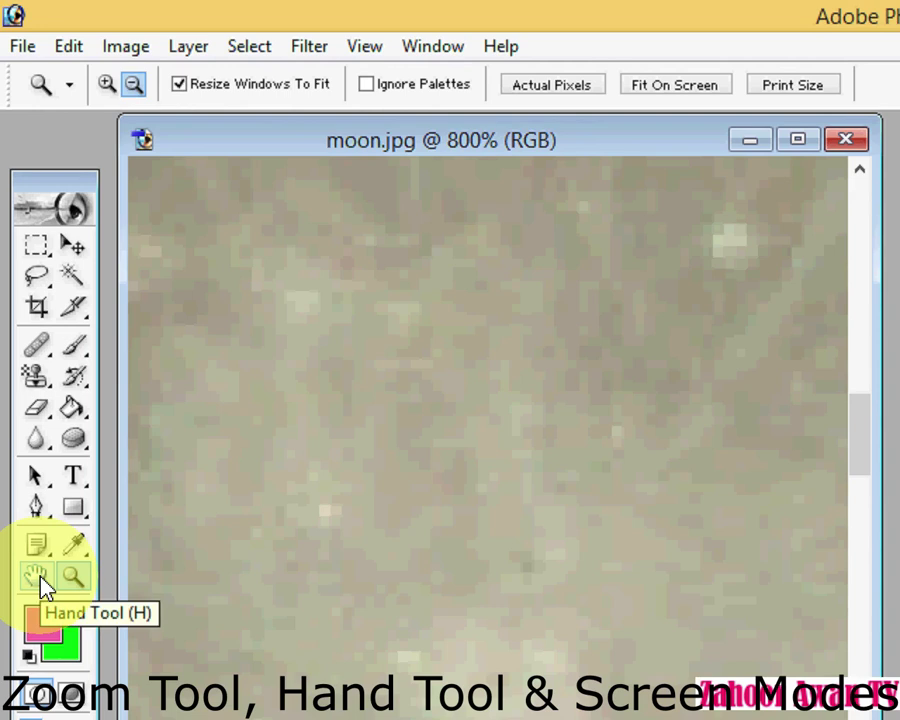
# Step: Pan the 800% moon view with the Hand tool, including toward the dark sky edge
pyautogui.click(38, 582)
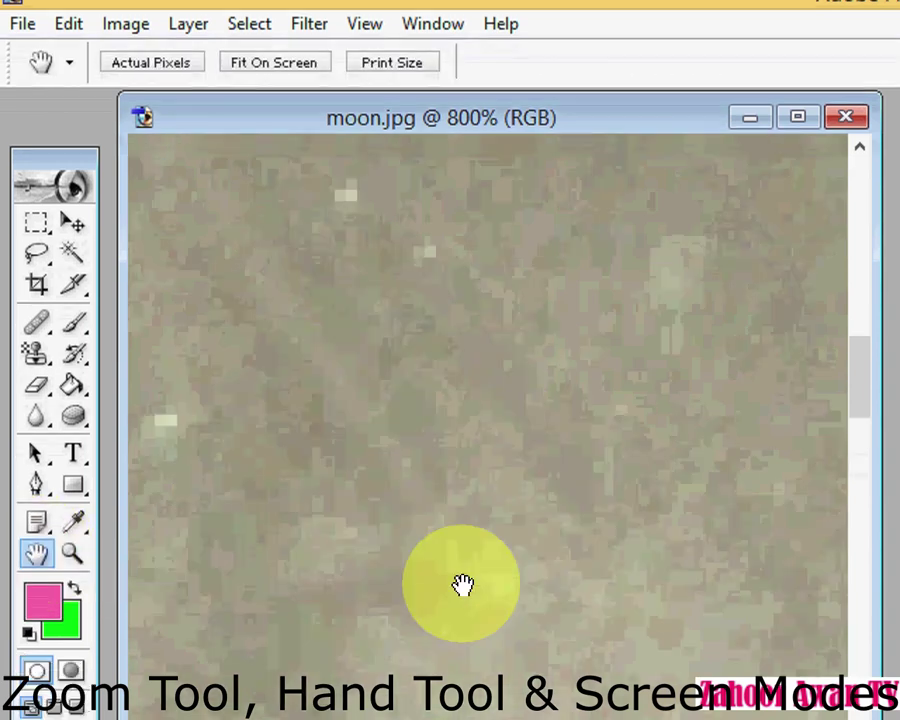
pyautogui.moveTo(460, 607); pyautogui.dragTo(537, 700)
pyautogui.moveTo(291, 253); pyautogui.dragTo(420, 480)
pyautogui.moveTo(325, 269); pyautogui.dragTo(534, 520)
pyautogui.moveTo(426, 520); pyautogui.dragTo(400, 545)
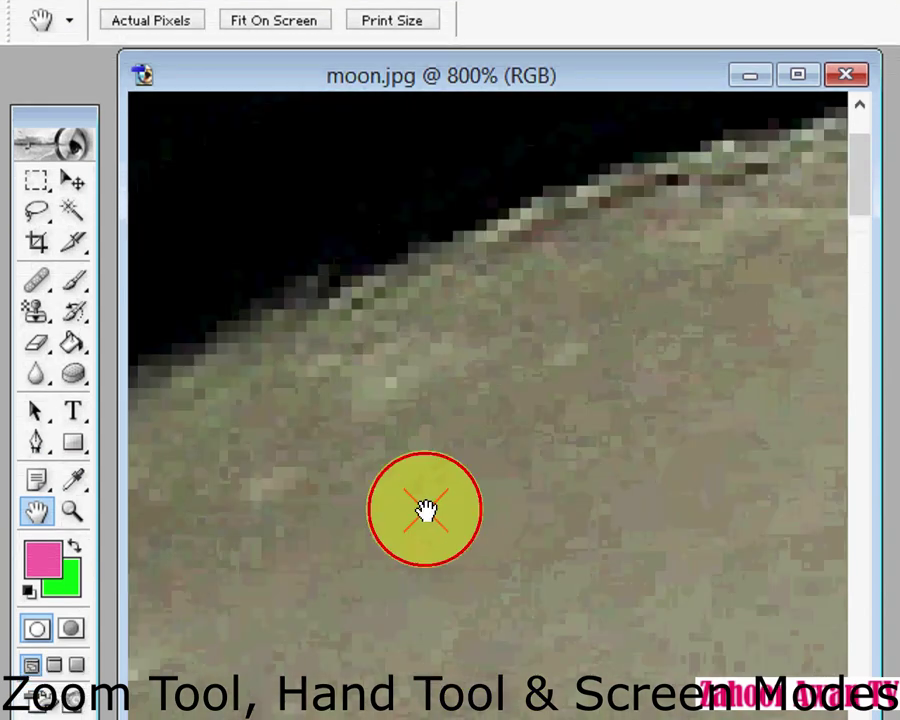
pyautogui.moveTo(490, 405); pyautogui.dragTo(508, 382)
pyautogui.moveTo(683, 288); pyautogui.dragTo(520, 258)
pyautogui.moveTo(725, 424); pyautogui.dragTo(388, 476)
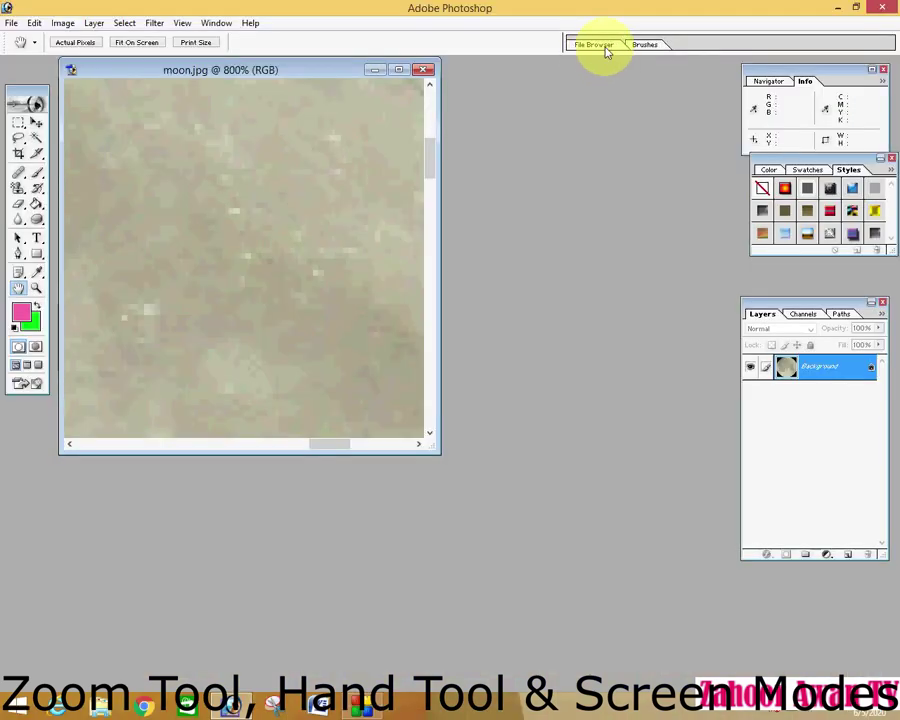
# Step: Open leaf.png and light-dark.jpg from the File Browser, leaving light-dark.jpg in front of moon.jpg
pyautogui.click(604, 46)
pyautogui.doubleClick(645, 120)
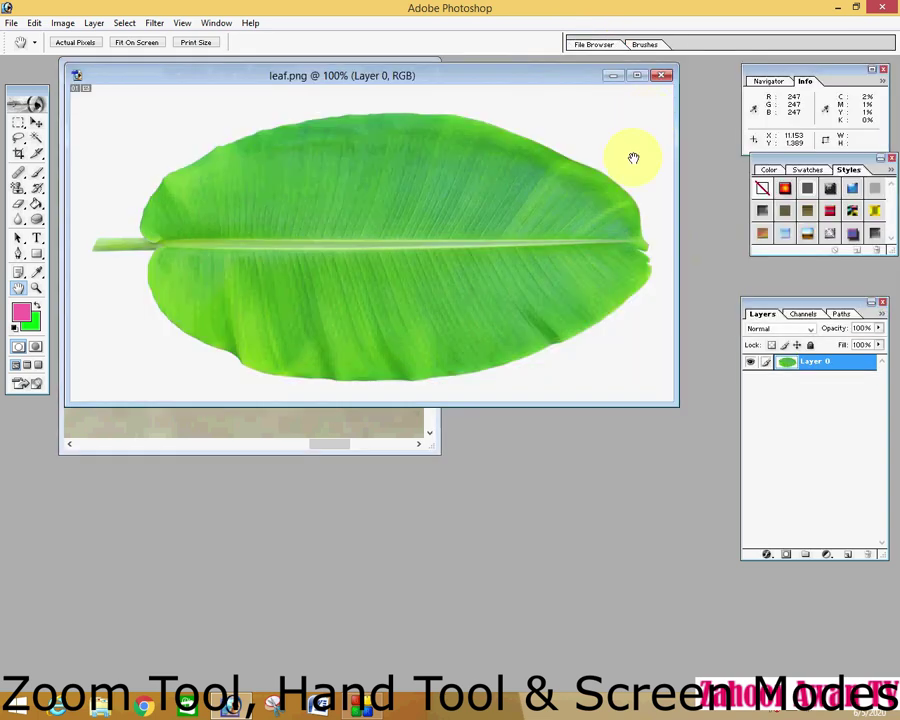
pyautogui.click(594, 44)
pyautogui.doubleClick(719, 114)
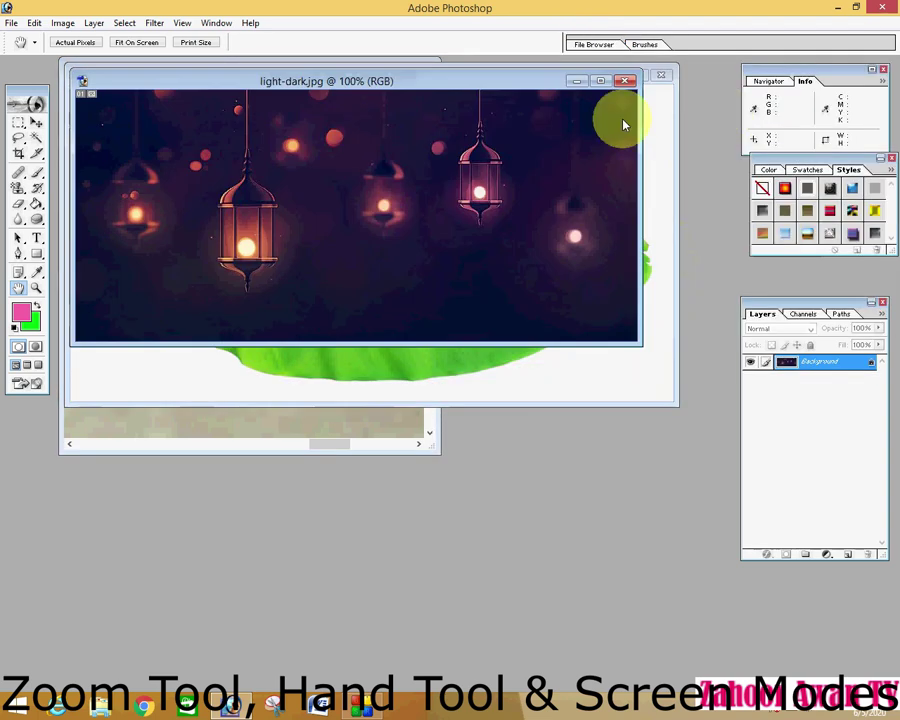
pyautogui.click(274, 422)
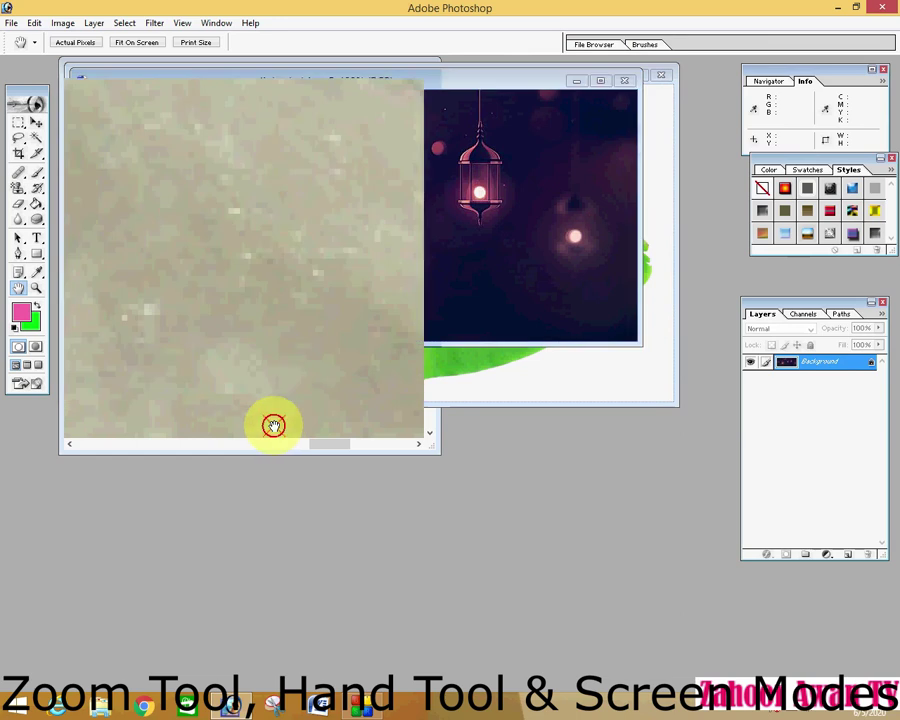
pyautogui.click(490, 180)
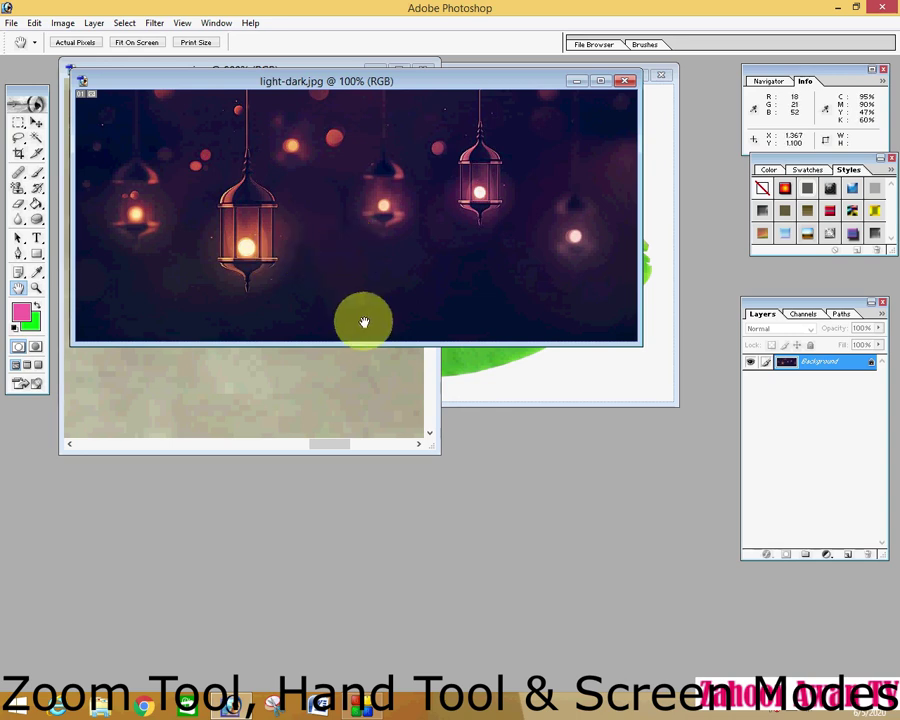
# Step: View images in both full-screen modes, then return to Standard Screen Mode with leaf.png in front
pyautogui.click(28, 368)
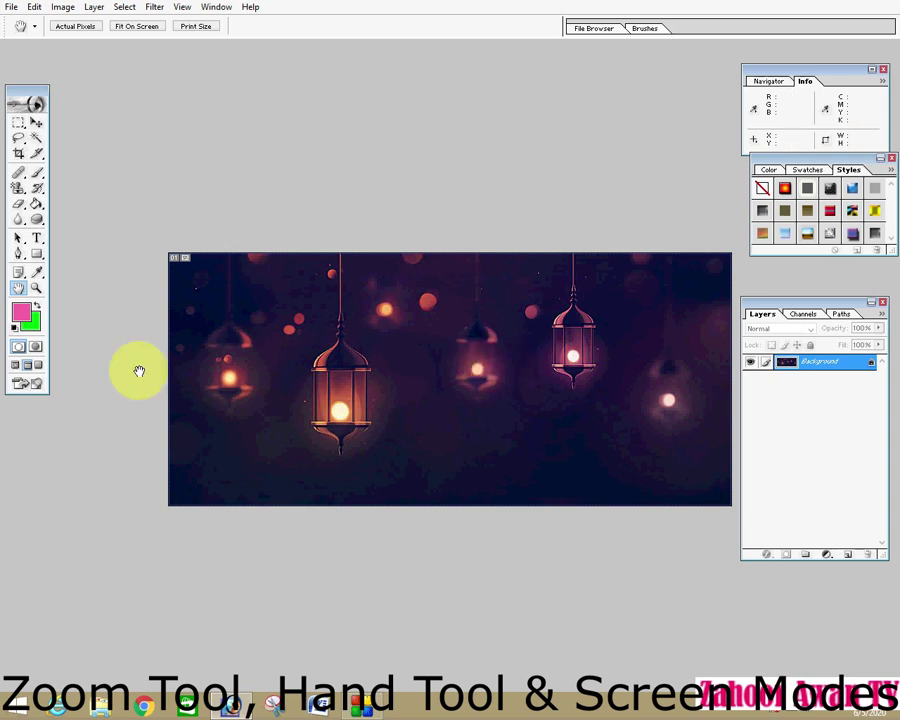
pyautogui.click(15, 368)
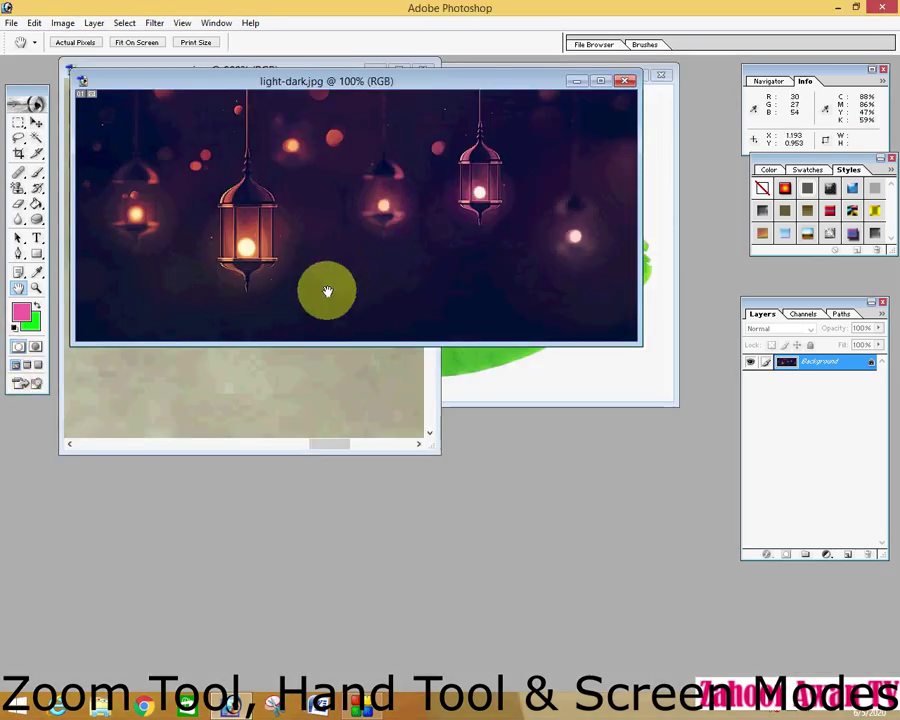
pyautogui.click(529, 388)
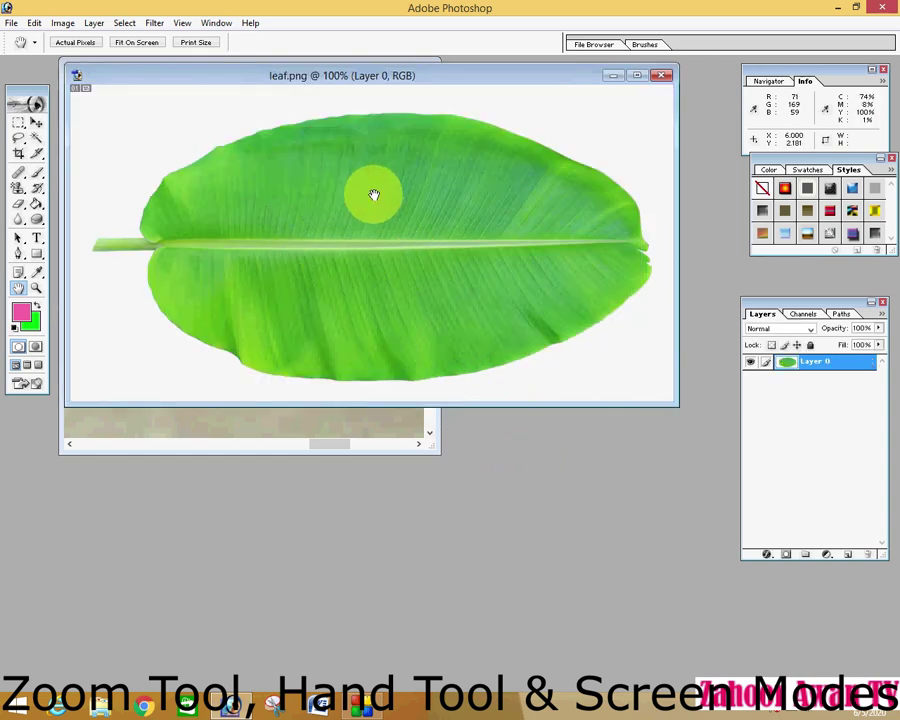
pyautogui.click(27, 364)
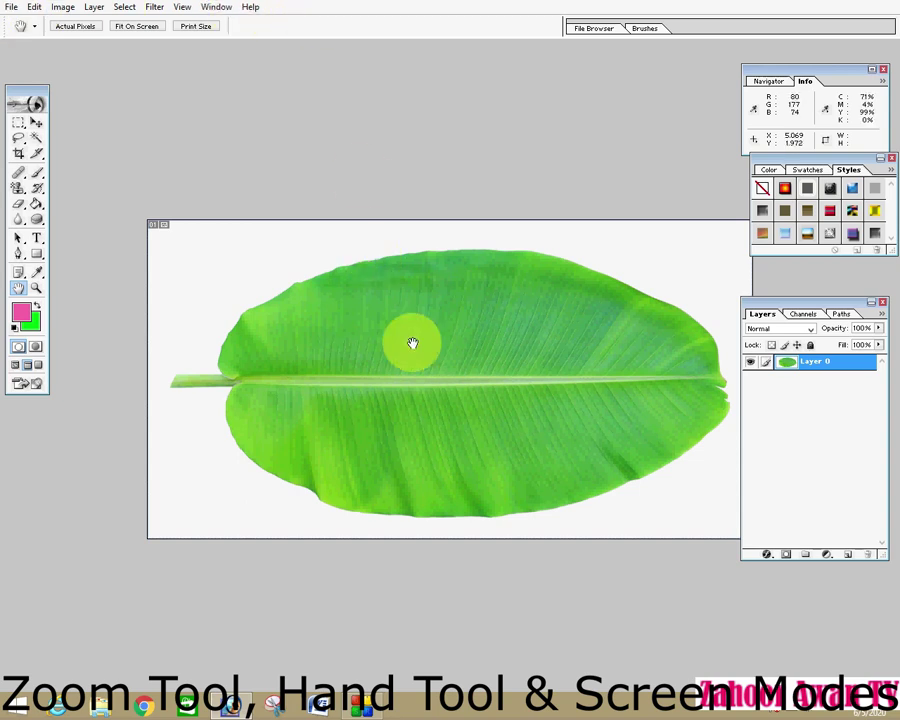
pyautogui.click(40, 368)
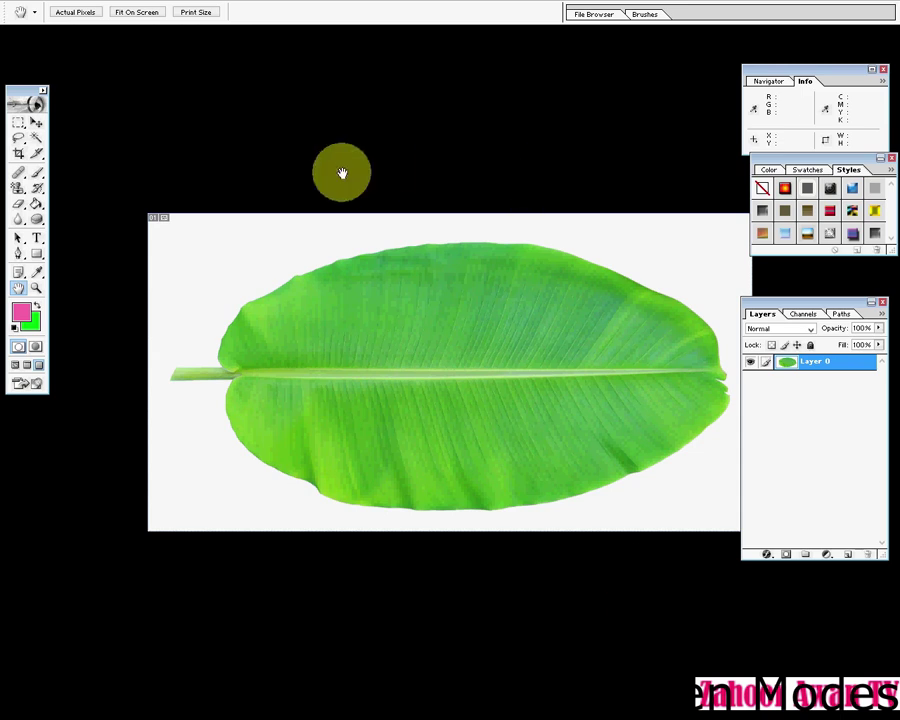
pyautogui.click(16, 366)
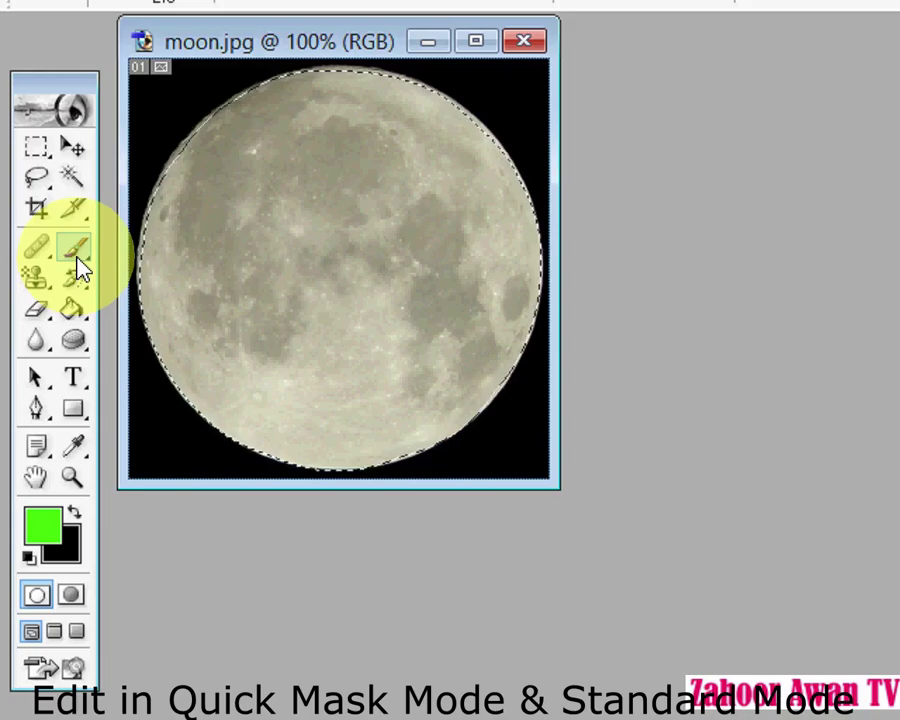
# Step: Select the Brush Tool, paint a green dab on the moon, and undo it with Ctrl+Z
pyautogui.click(74, 245)
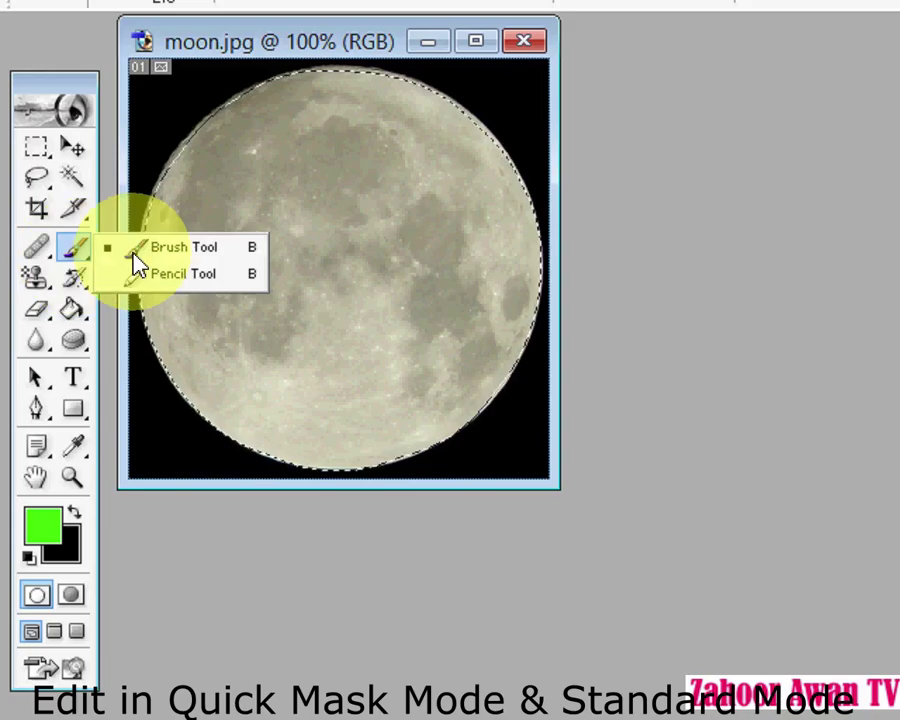
pyautogui.click(202, 252)
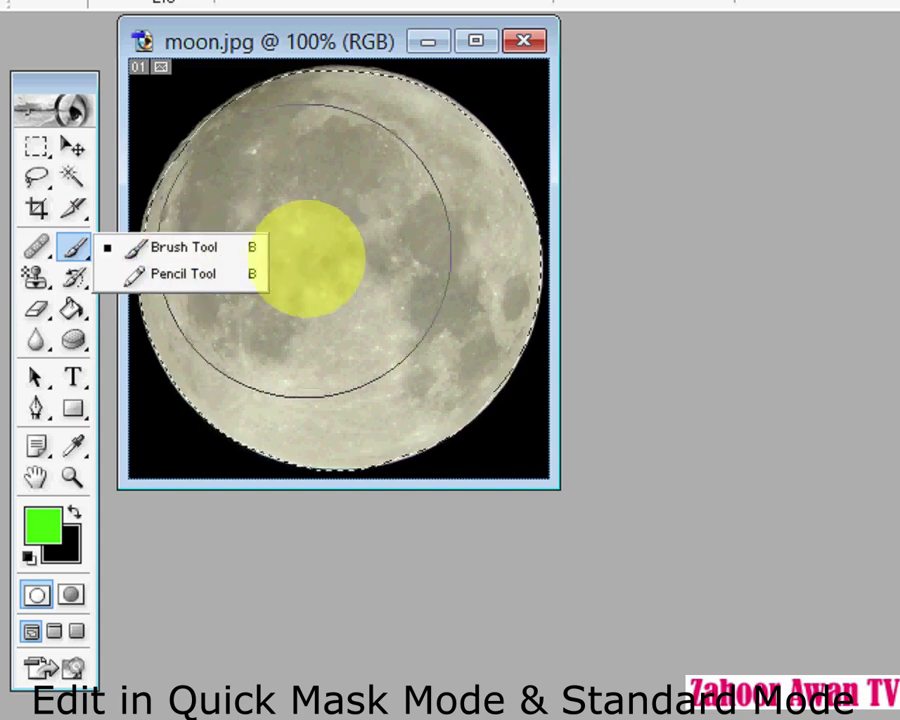
pyautogui.click(328, 259)
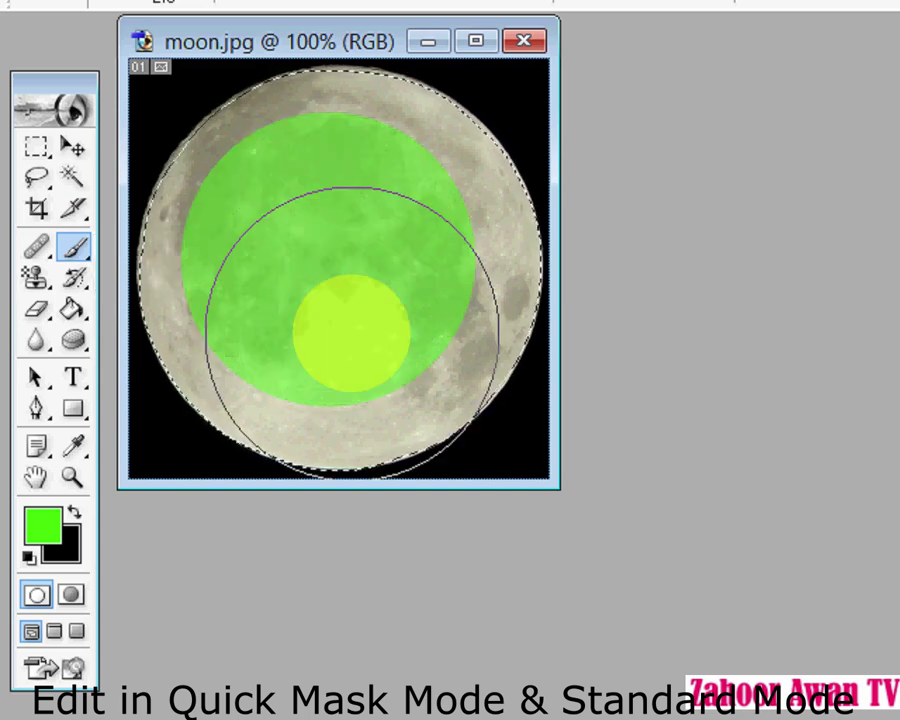
pyautogui.hotkey('ctrl', 'z')
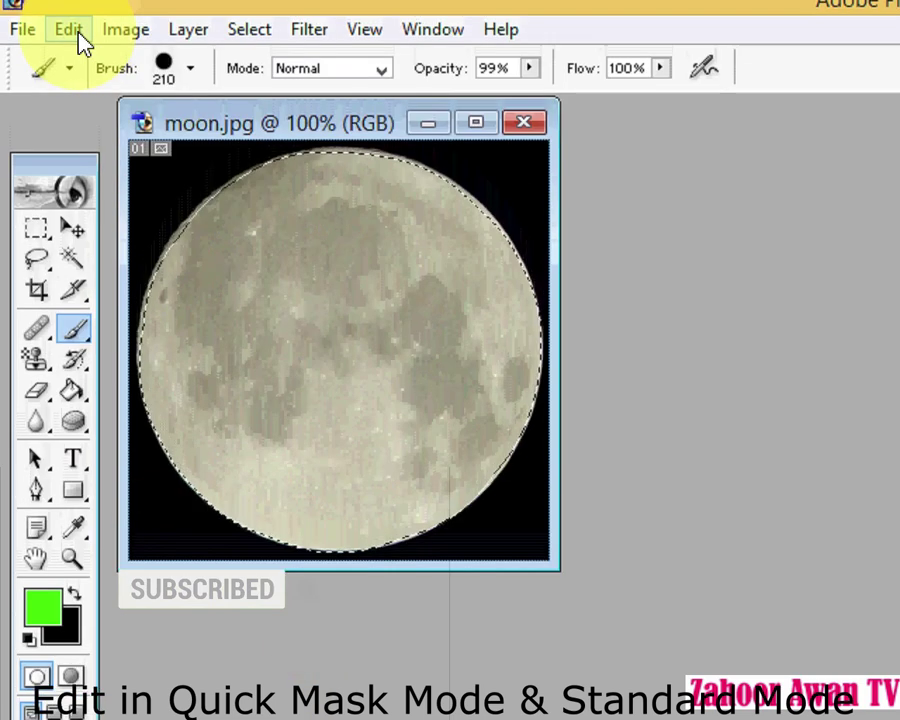
# Step: Use Edit > Fill with the portrait Custom Pattern on the circular selection
pyautogui.click(72, 32)
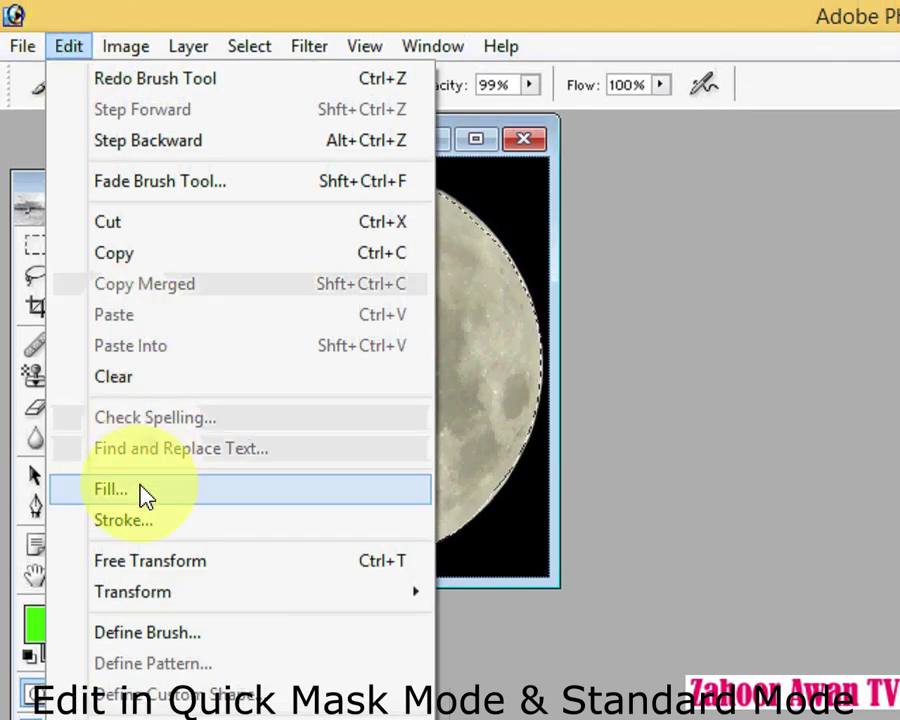
pyautogui.click(143, 494)
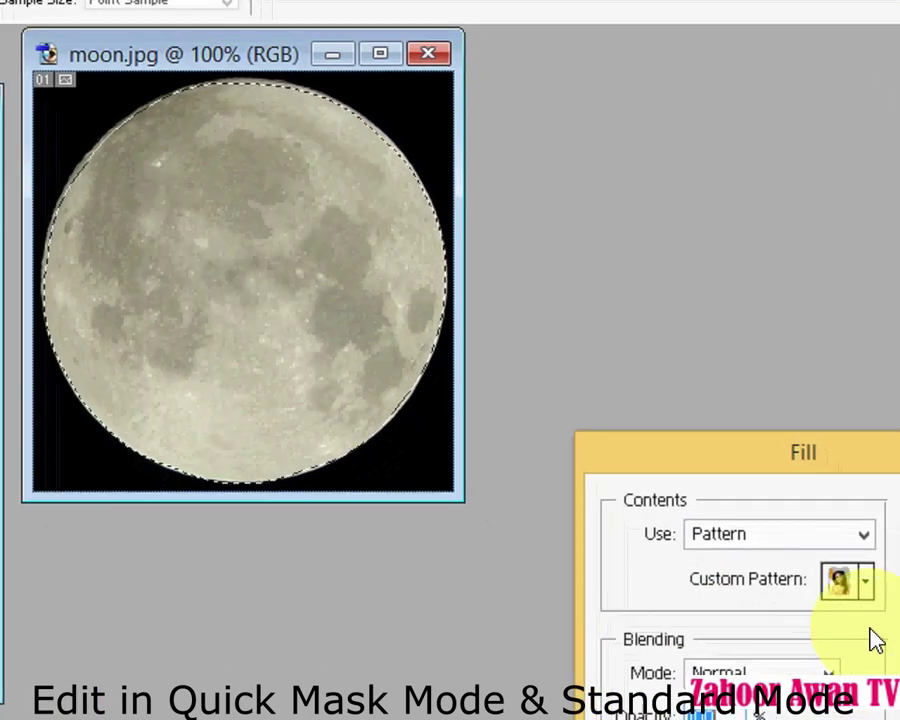
pyautogui.click(866, 583)
pyautogui.click(708, 719)
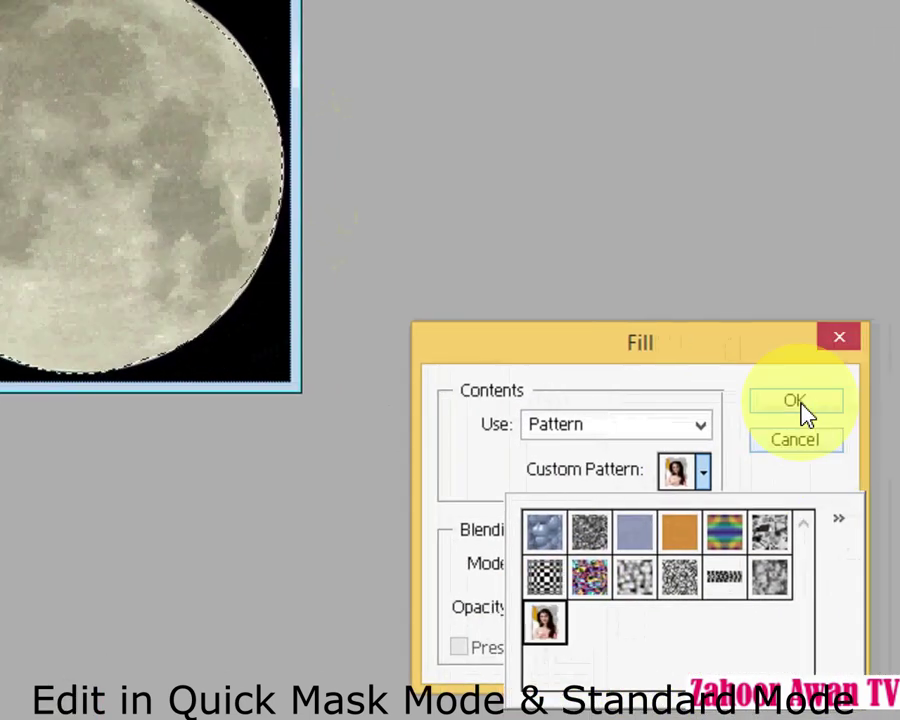
pyautogui.click(870, 423)
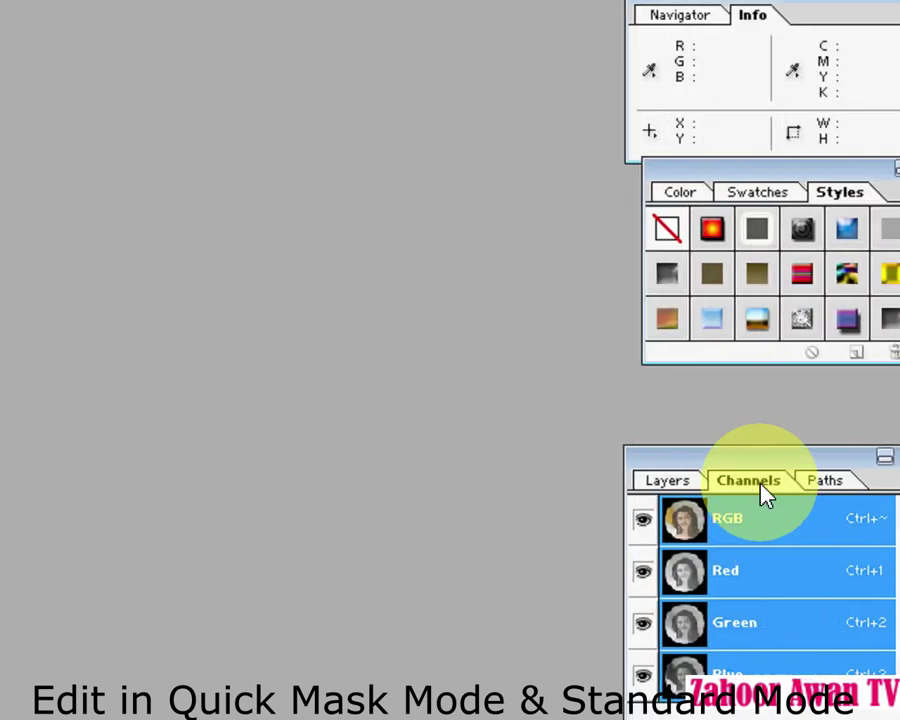
# Step: Toggle Quick Mask and Standard mode, then open Quick Mask Options (Selected Areas, red, 50%)
pyautogui.click(727, 485)
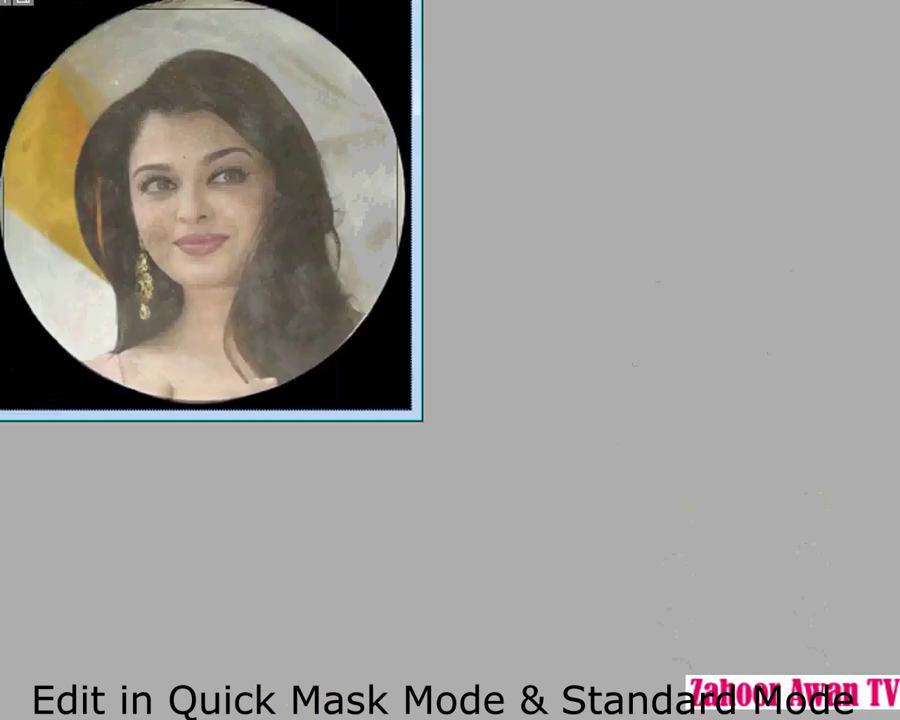
pyautogui.click(42, 524)
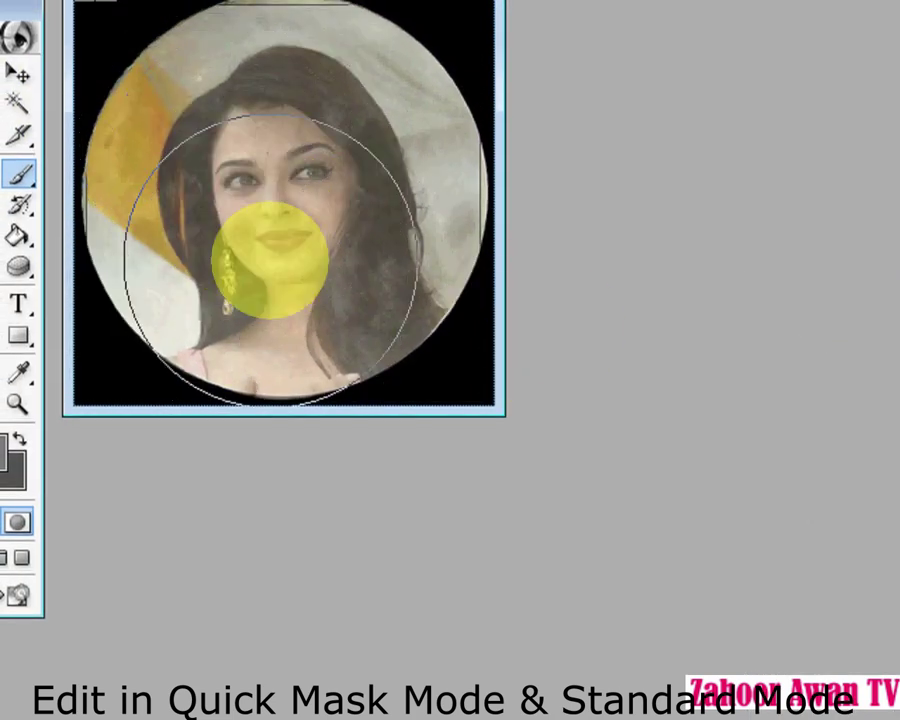
pyautogui.click(33, 520)
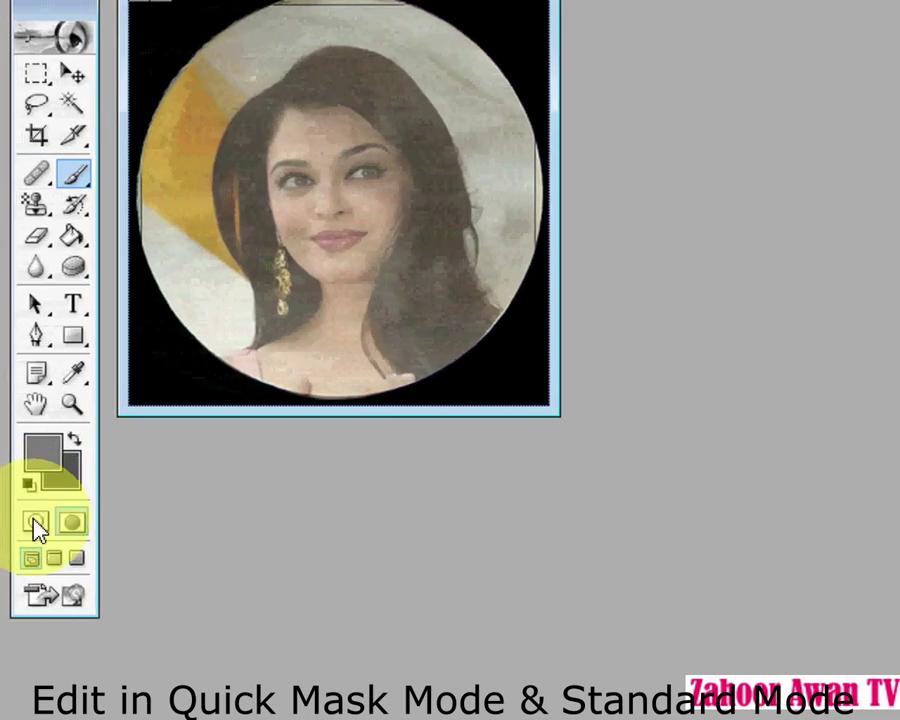
pyautogui.click(71, 521)
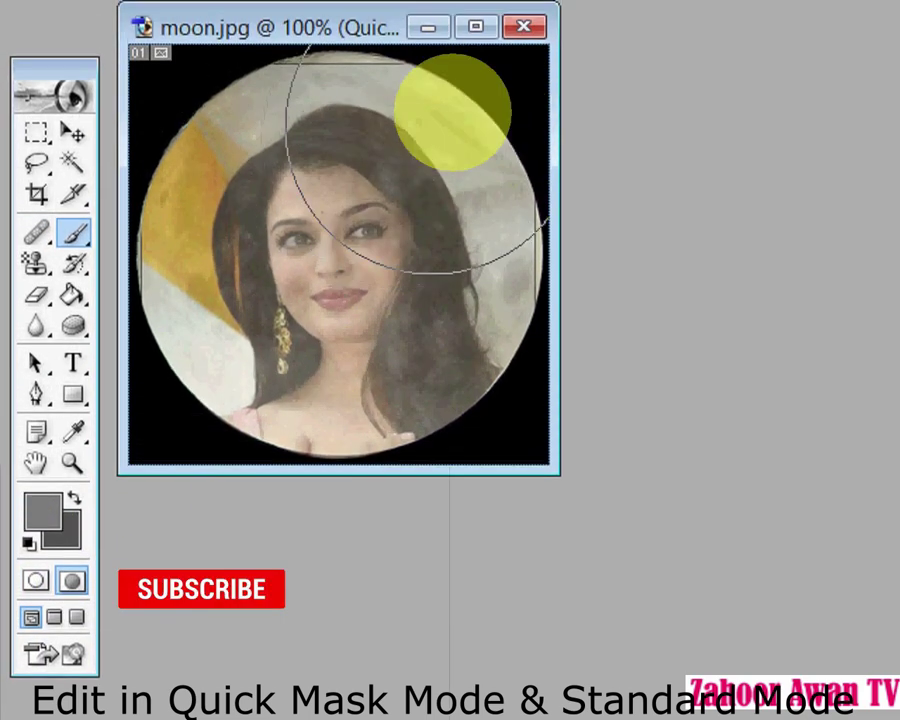
pyautogui.doubleClick(71, 602)
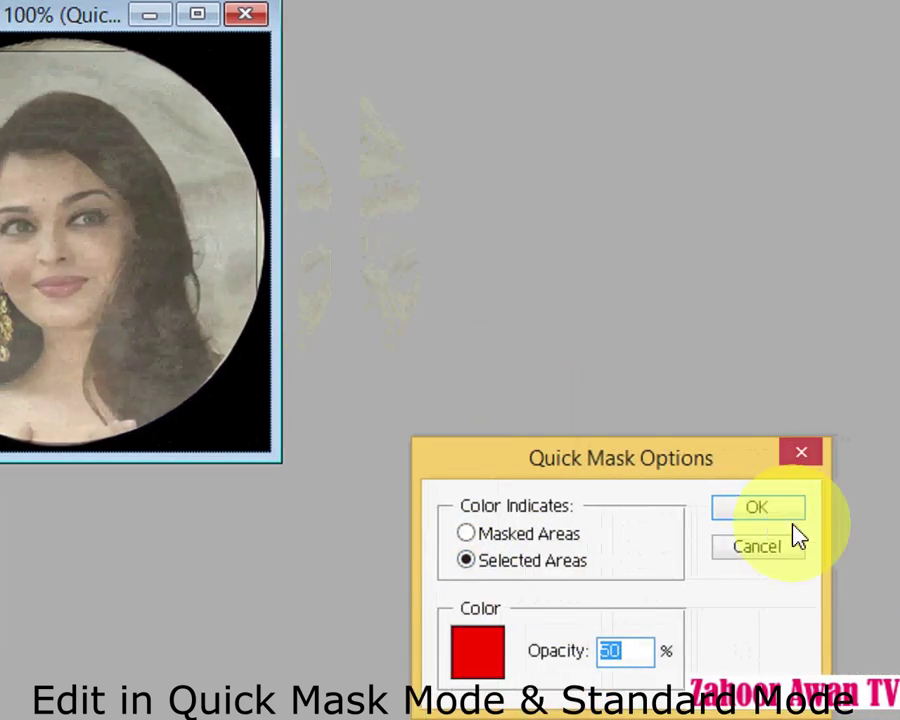
# Step: Confirm Quick Mask Options, brush the mask over the face, and return to Standard mode for the selection
pyautogui.click(760, 512)
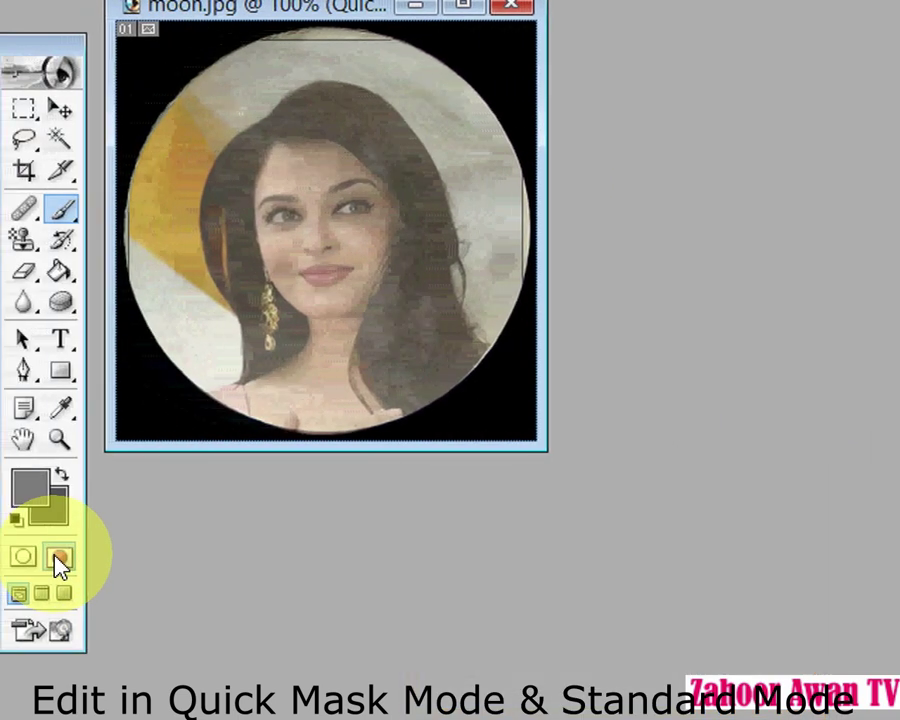
pyautogui.click(338, 222)
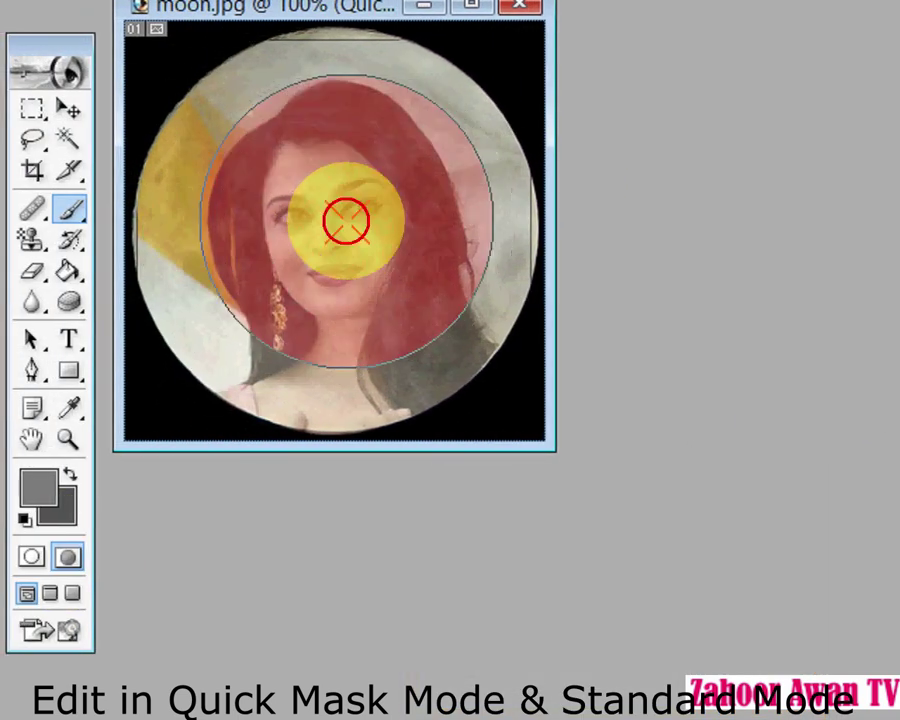
pyautogui.moveTo(346, 222)
pyautogui.mouseDown()
pyautogui.moveTo(316, 240)
pyautogui.moveTo(298, 190)
pyautogui.moveTo(325, 175)
pyautogui.moveTo(350, 180)
pyautogui.moveTo(381, 223)
pyautogui.moveTo(367, 254)
pyautogui.moveTo(333, 282)
pyautogui.moveTo(303, 282)
pyautogui.moveTo(272, 238)
pyautogui.moveTo(290, 210)
pyautogui.mouseUp()
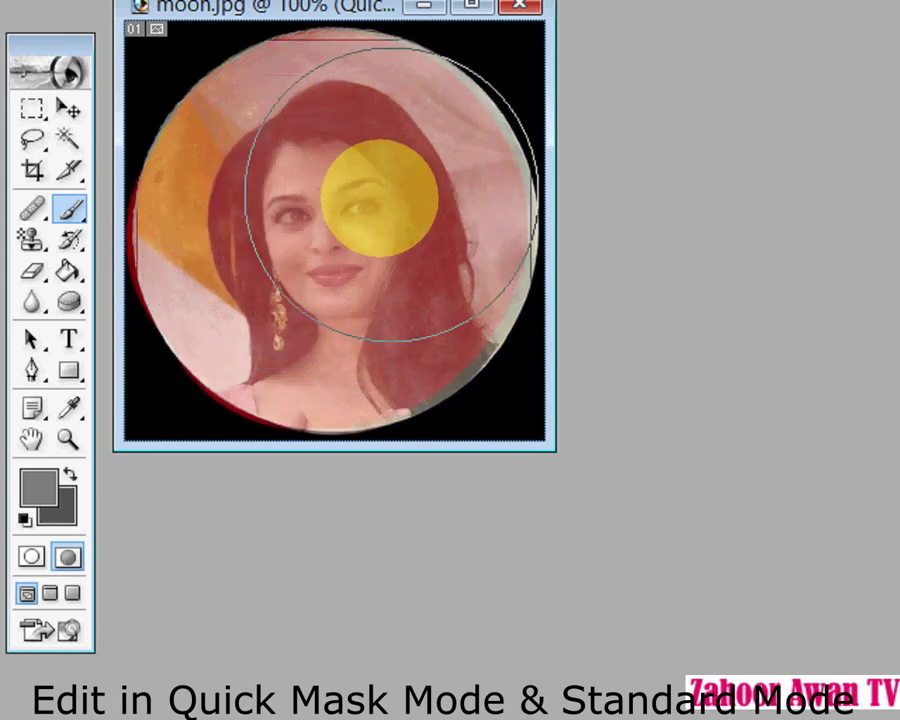
pyautogui.moveTo(375, 190)
pyautogui.mouseDown()
pyautogui.moveTo(376, 215)
pyautogui.moveTo(394, 231)
pyautogui.moveTo(352, 271)
pyautogui.moveTo(295, 273)
pyautogui.moveTo(295, 240)
pyautogui.mouseUp()
pyautogui.moveTo(344, 172); pyautogui.dragTo(332, 230)
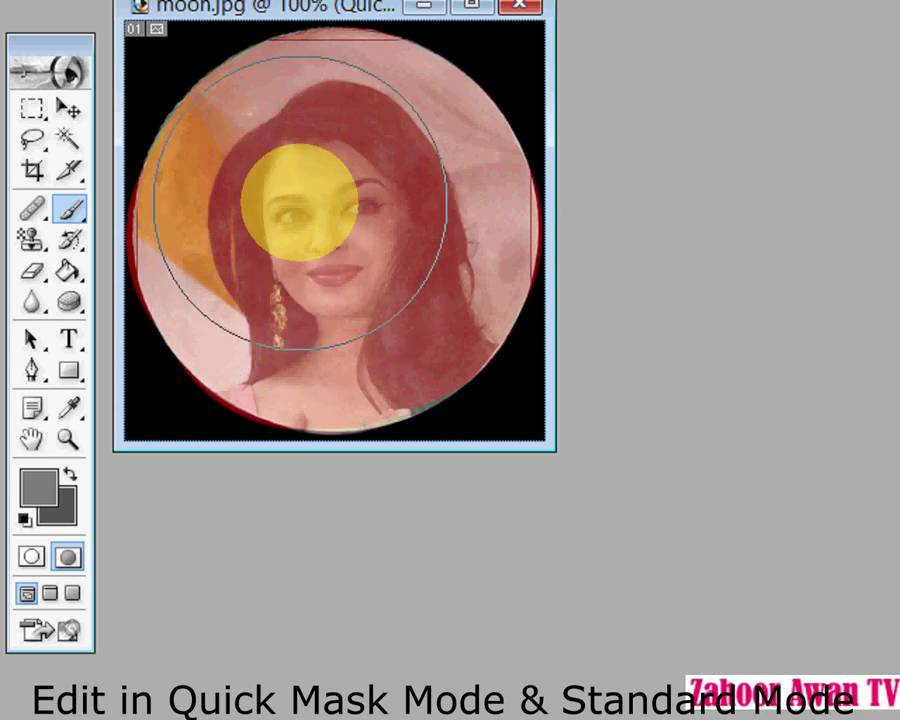
pyautogui.click(36, 553)
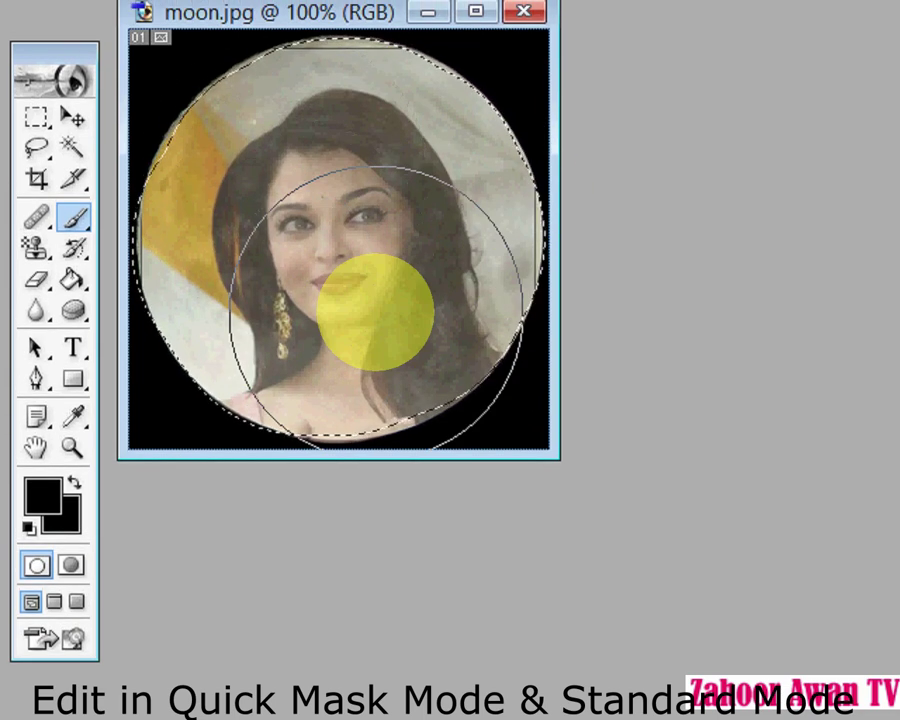
# Step: Invert the selection with Select > Inverse and set the background colour to bright green
pyautogui.click(250, 27)
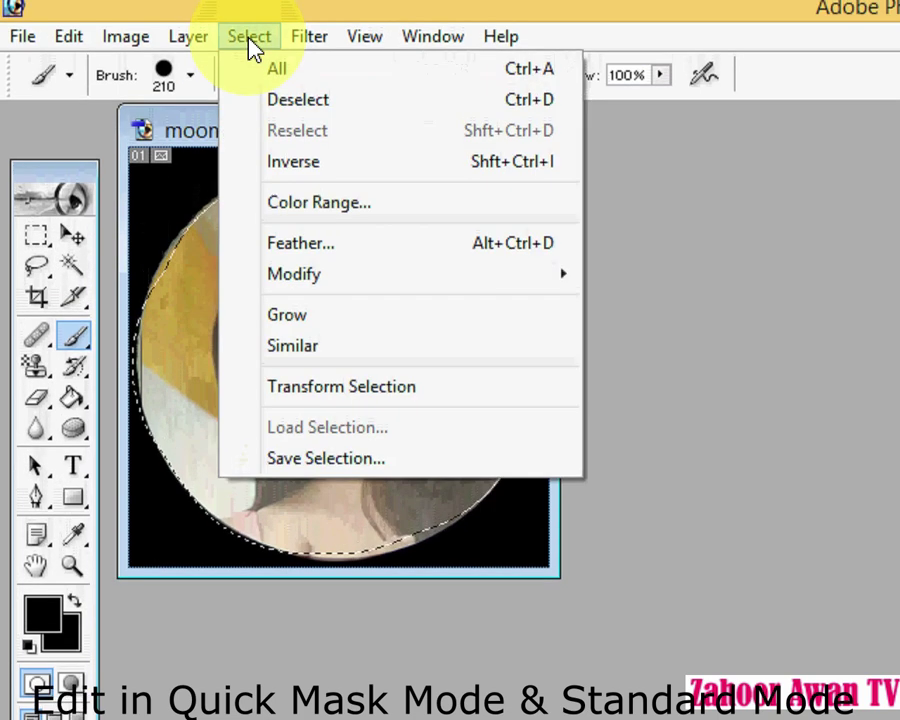
pyautogui.click(300, 152)
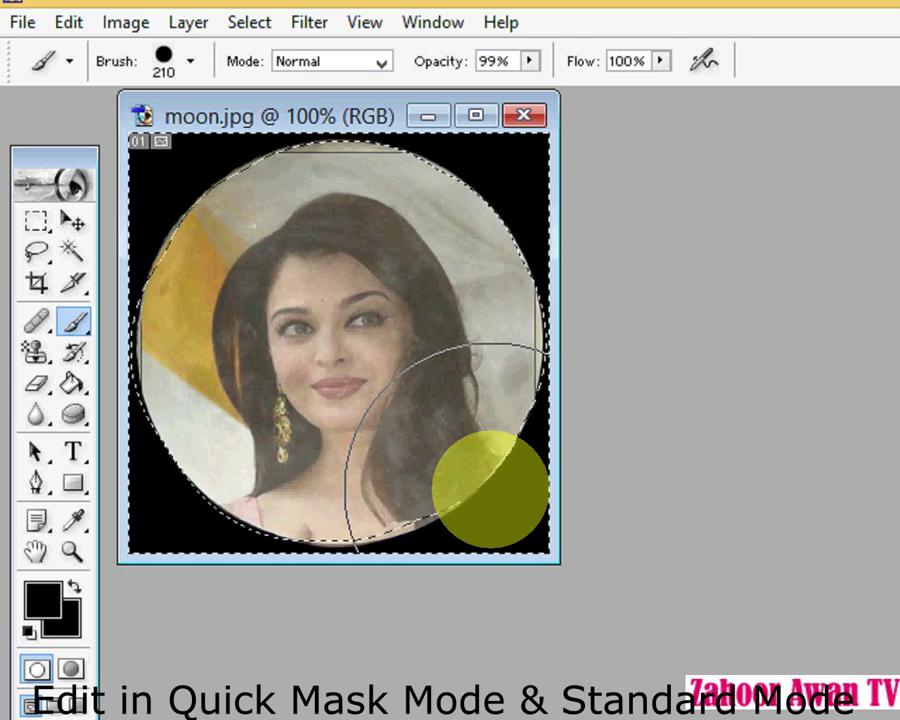
pyautogui.click(78, 603)
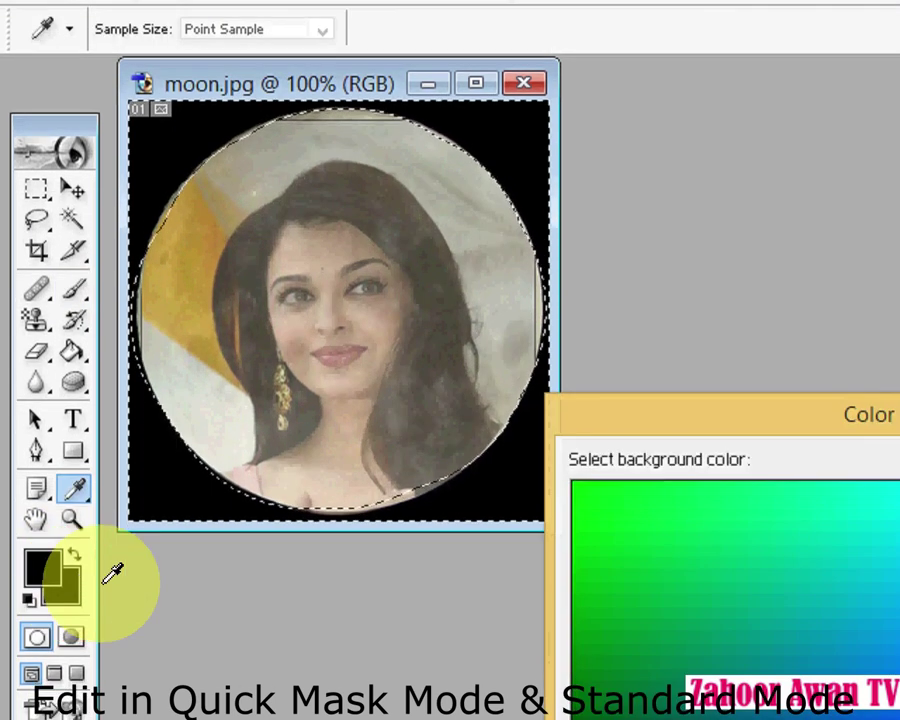
pyautogui.click(784, 550)
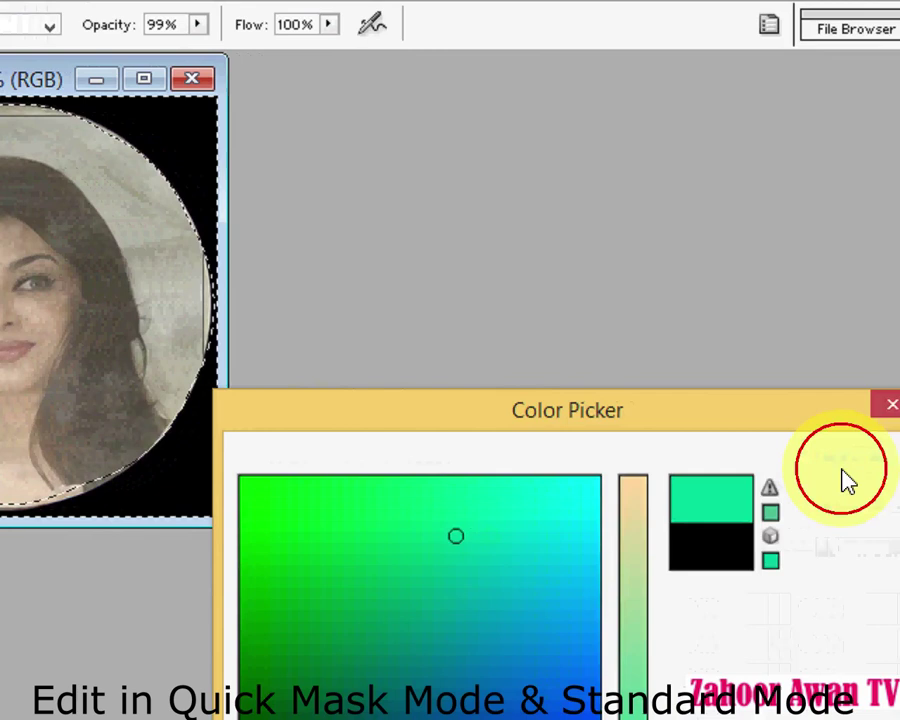
pyautogui.click(843, 480)
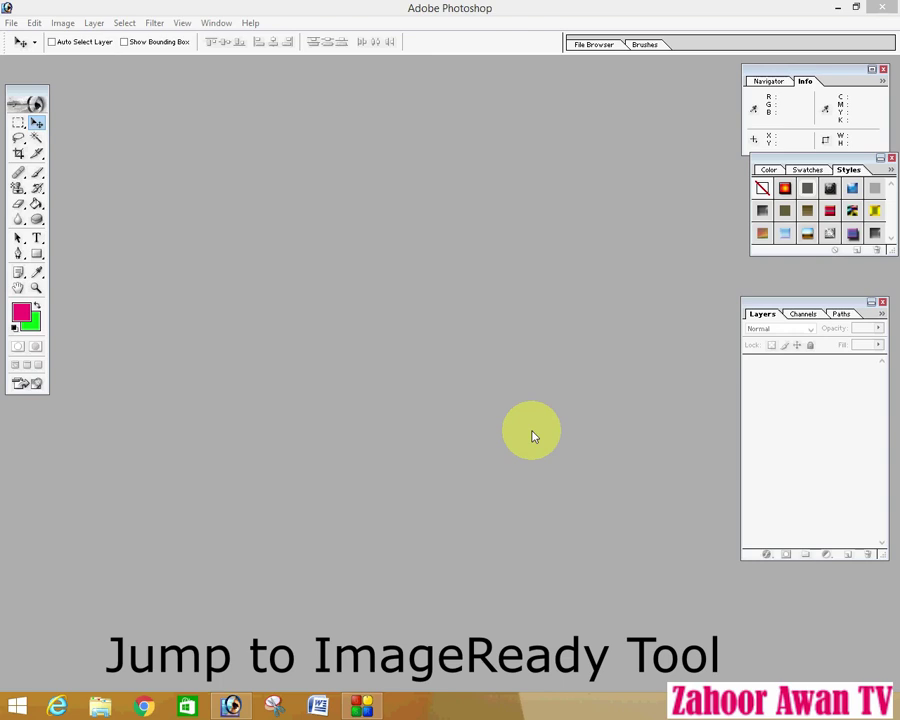
# Step: Jump to ImageReady, then create blank document Untitled-1 and start a type layer near its top-left
pyautogui.click(31, 381)
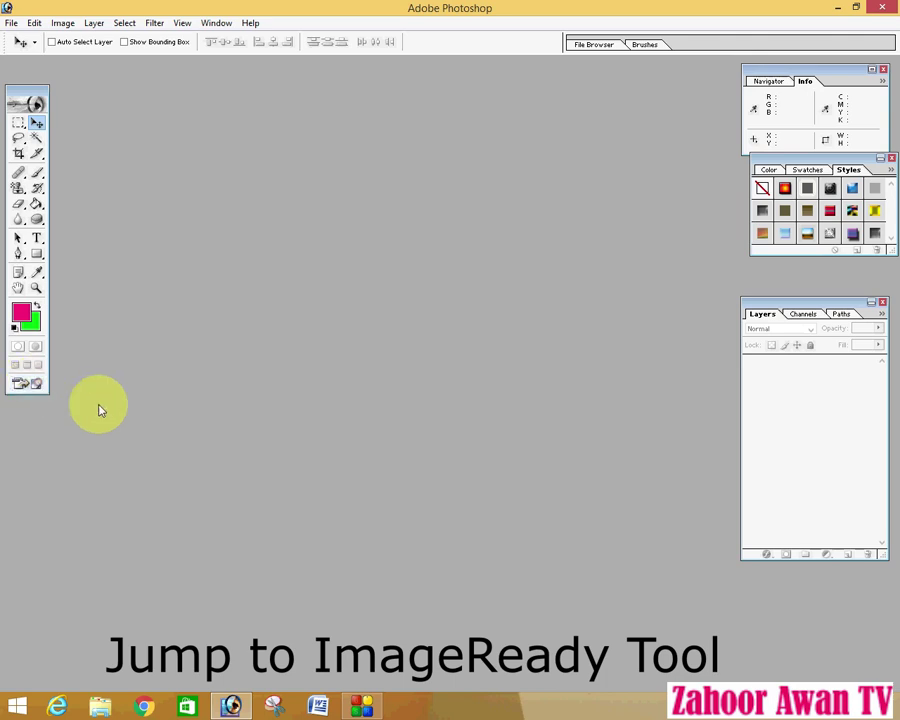
pyautogui.click(10, 24)
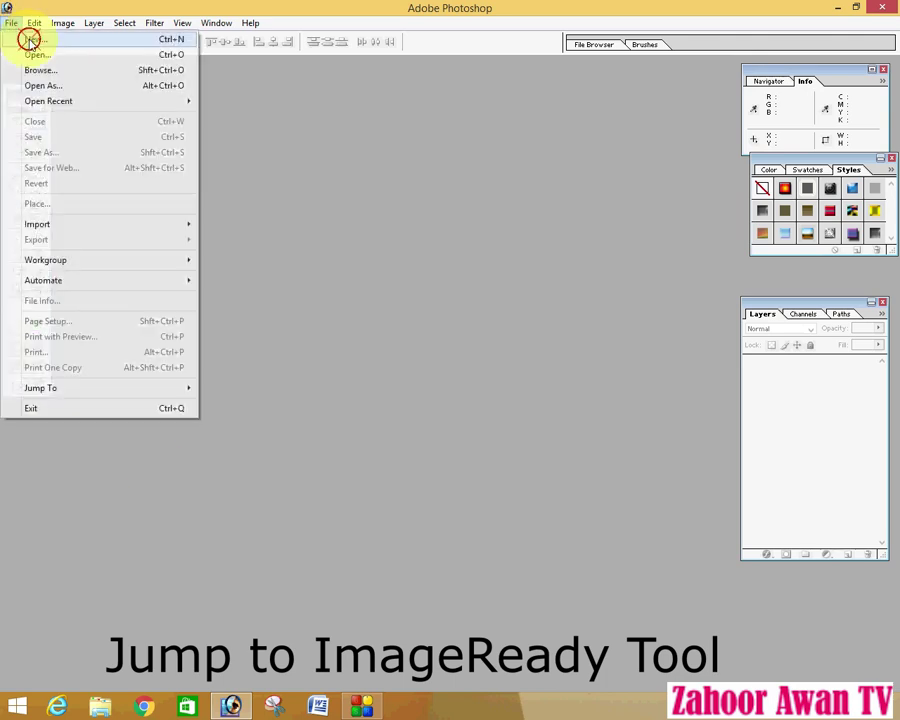
pyautogui.click(30, 39)
pyautogui.click(570, 267)
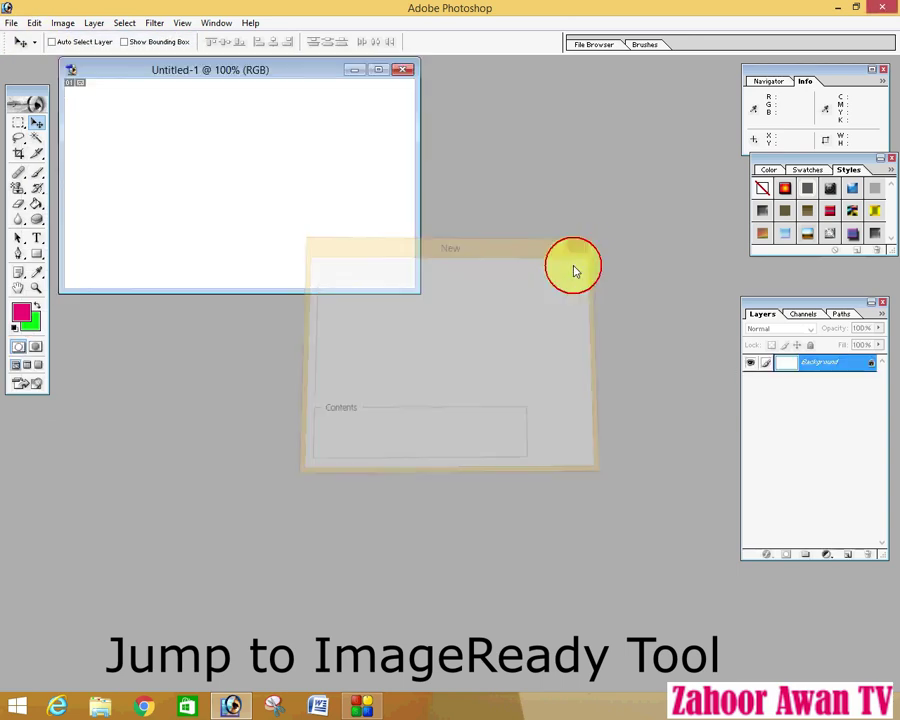
pyautogui.click(36, 238)
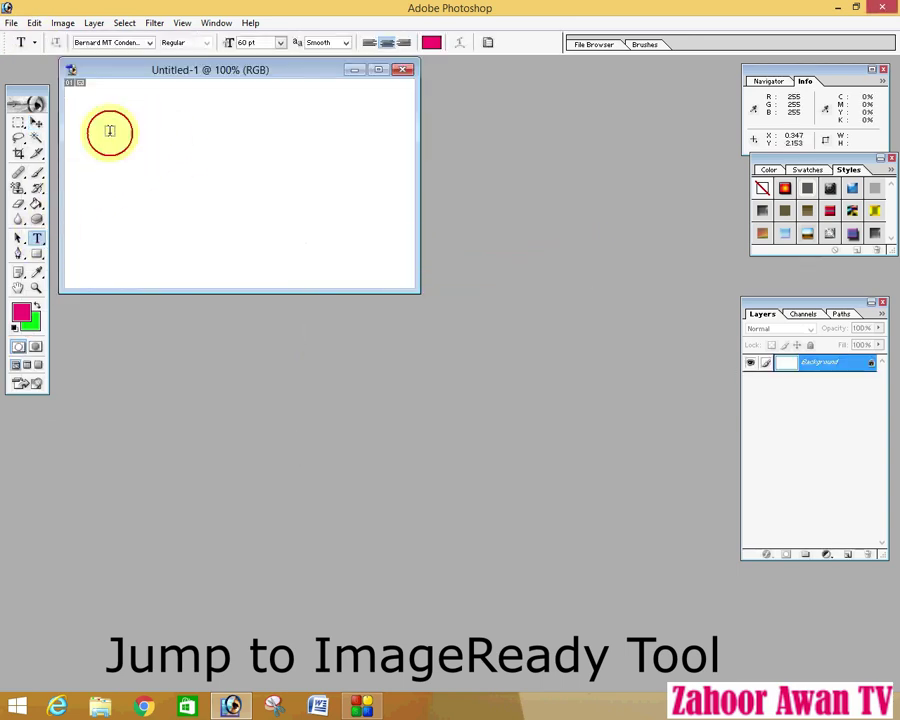
pyautogui.click(110, 116)
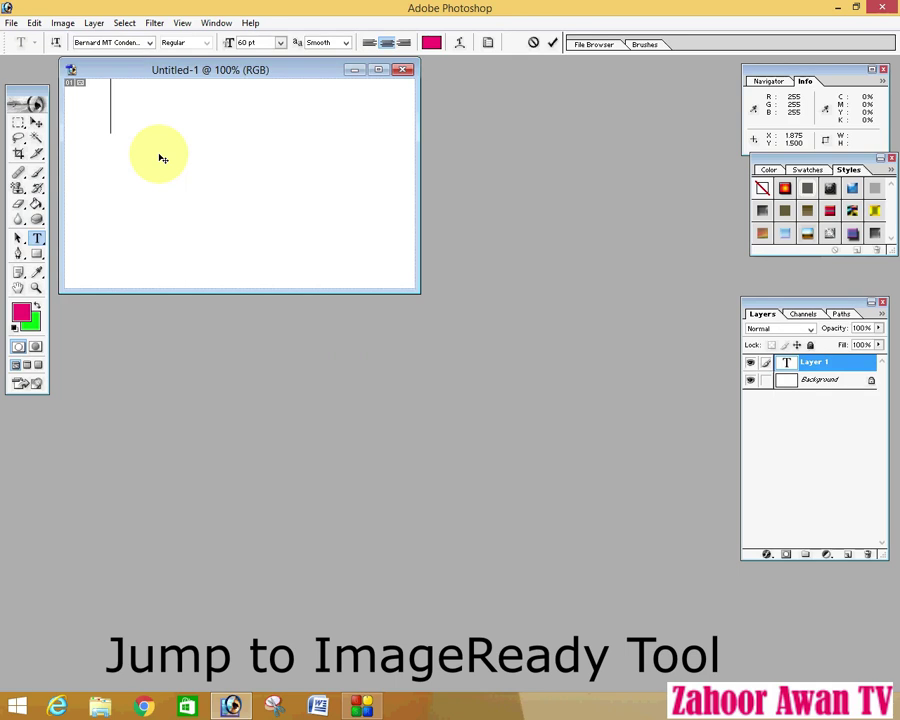
# Step: Type the heading 'Week End offer' in pink on a new text layer
pyautogui.write('Wea')
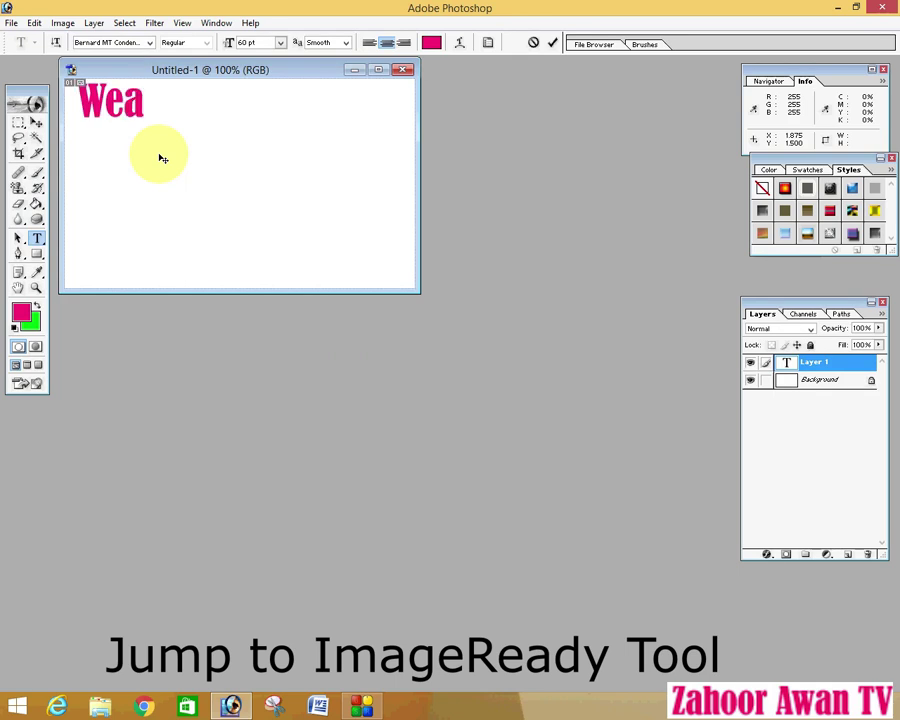
pyautogui.press('BackSpace')
pyautogui.write('ek Eng')
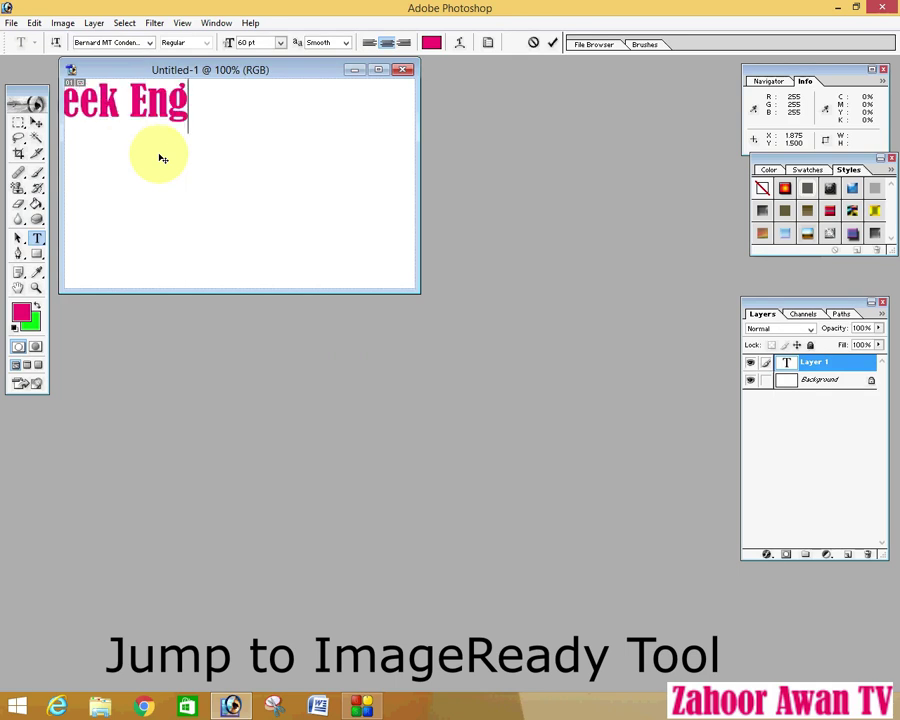
pyautogui.press('BackSpace')
pyautogui.write('d offer')
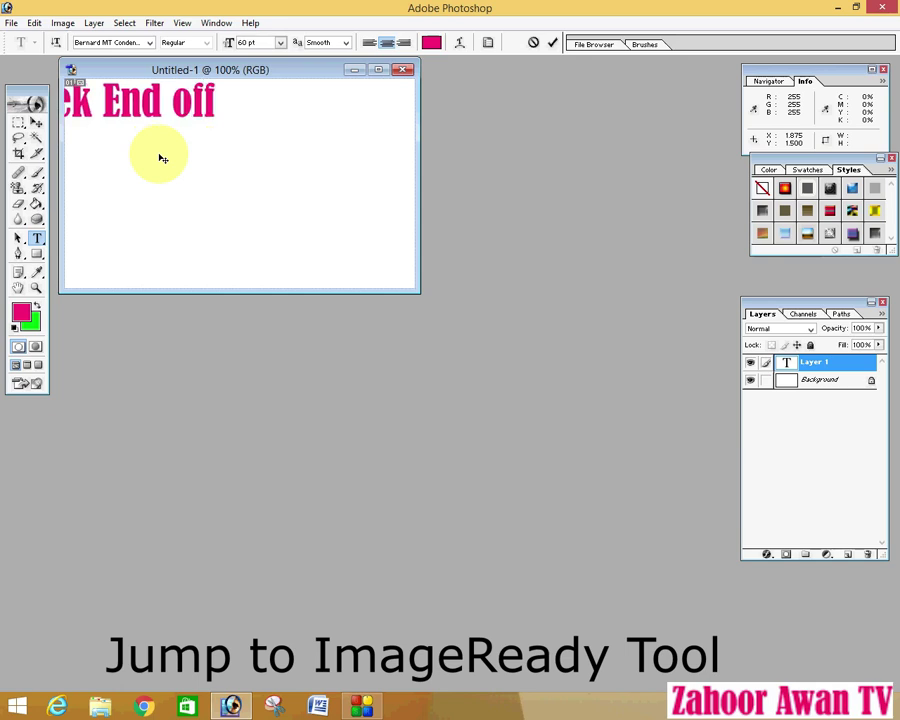
# Step: Move 'Week End offer' to the top centre of the canvas
pyautogui.click(36, 122)
pyautogui.moveTo(140, 118); pyautogui.dragTo(231, 129)
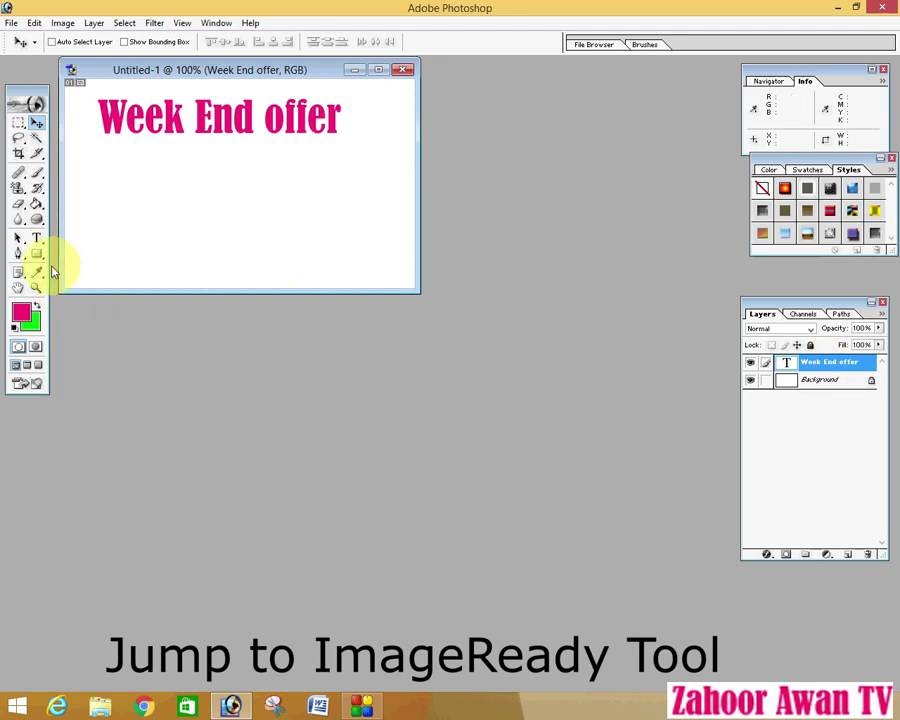
pyautogui.click(36, 240)
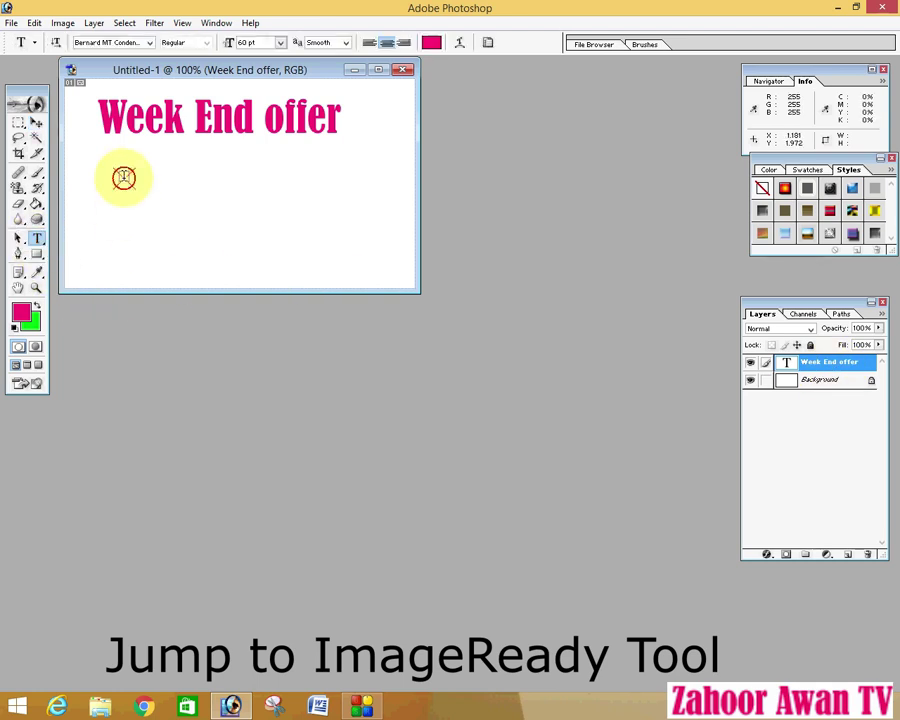
# Step: Type '50% Discount' and centre it beneath the 'Week End offer' heading
pyautogui.click(123, 177)
pyautogui.write('50')
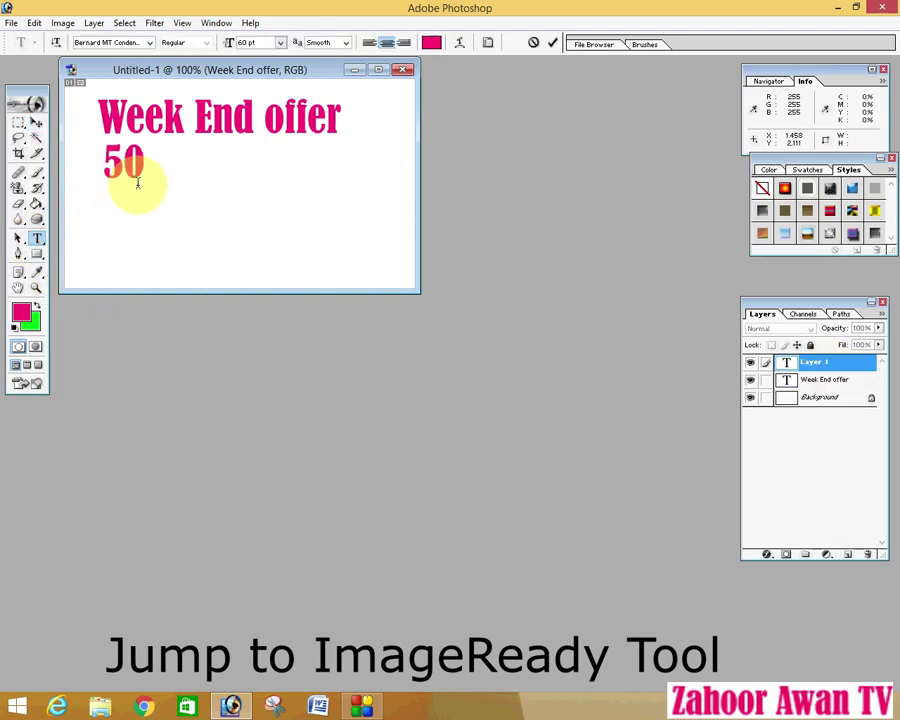
pyautogui.write('% Discount')
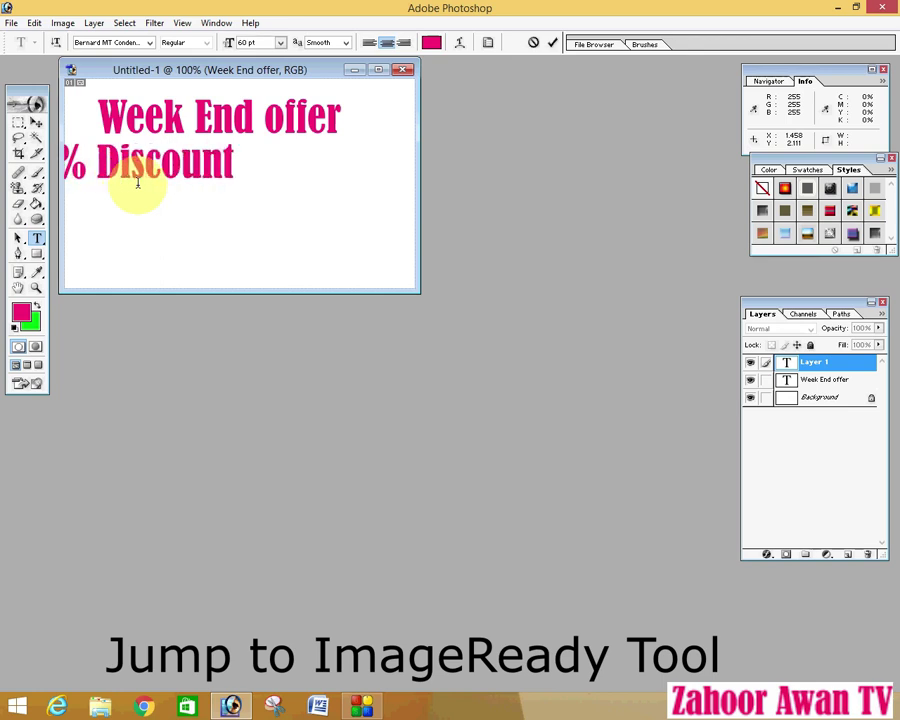
pyautogui.click(36, 121)
pyautogui.moveTo(114, 153); pyautogui.dragTo(218, 170)
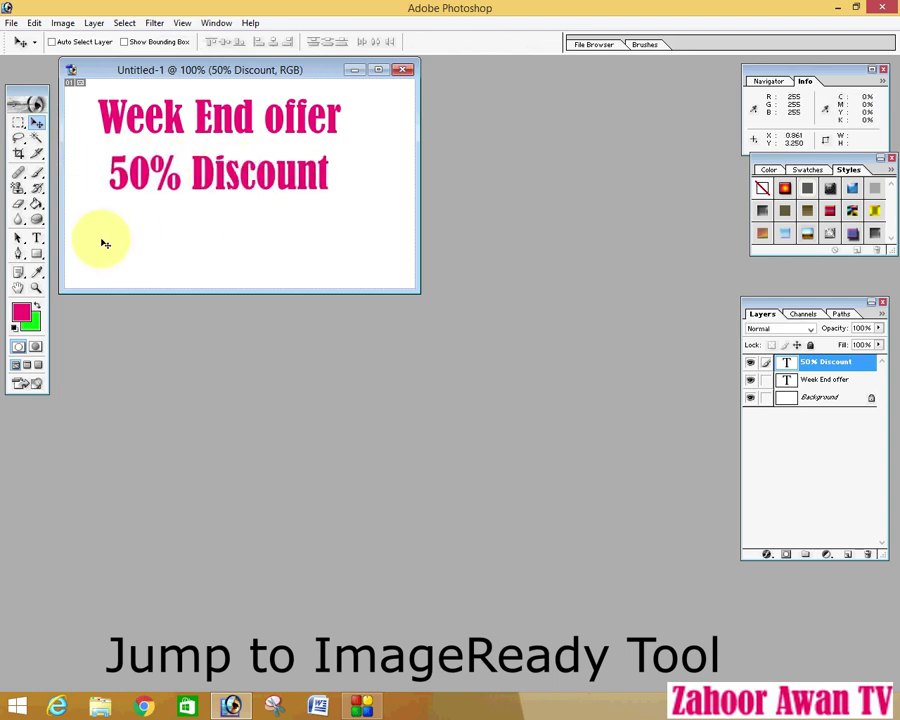
pyautogui.click(36, 238)
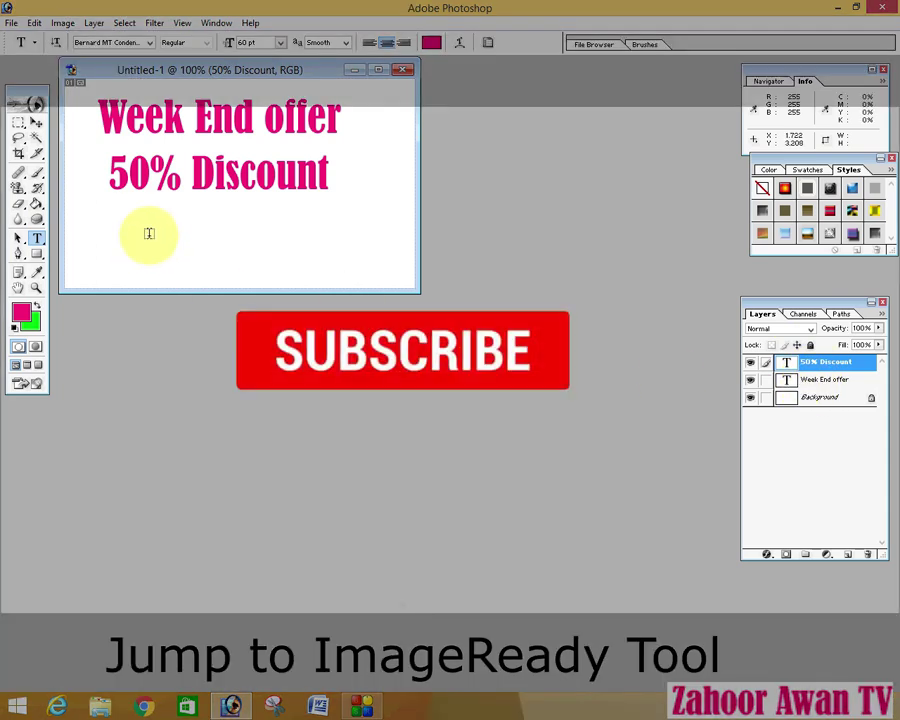
pyautogui.click(136, 236)
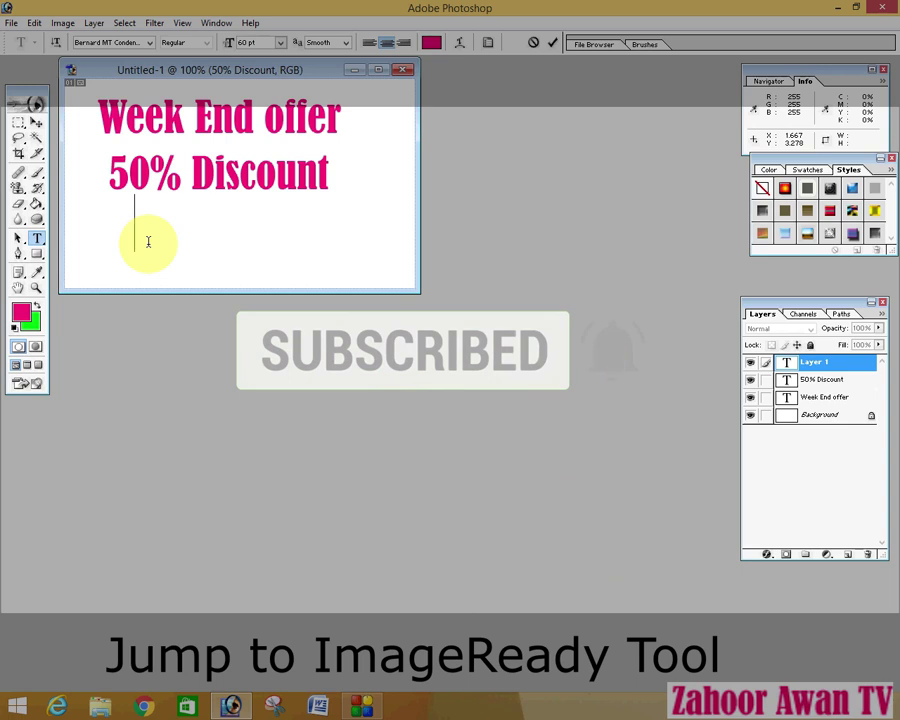
# Step: Type 'Buy 1 Get 1 Free' and move it fully inside the canvas under '50% Discount'
pyautogui.write('Bu')
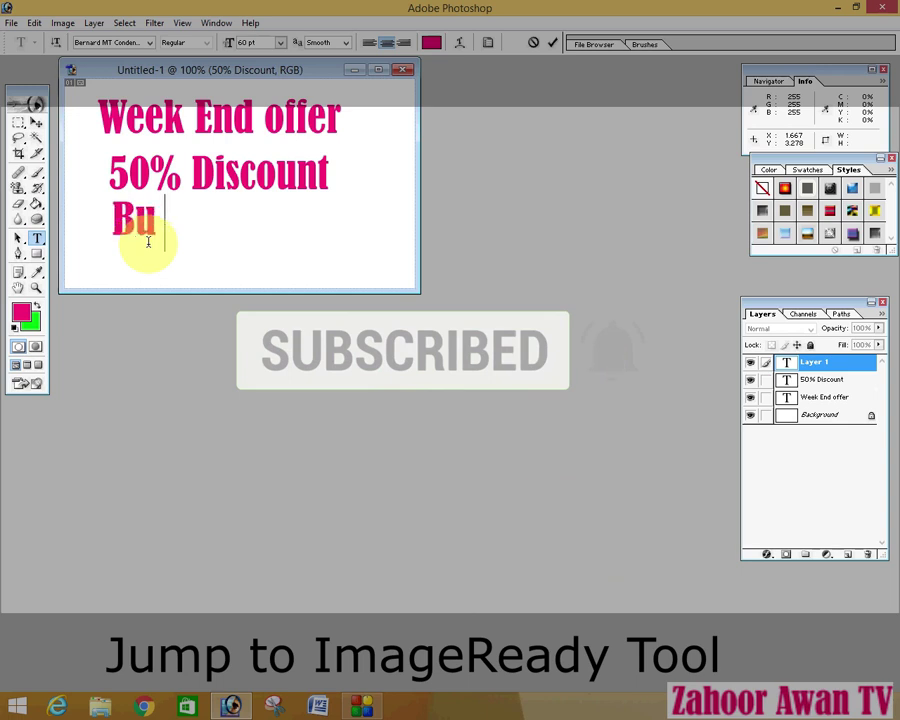
pyautogui.write('y 1')
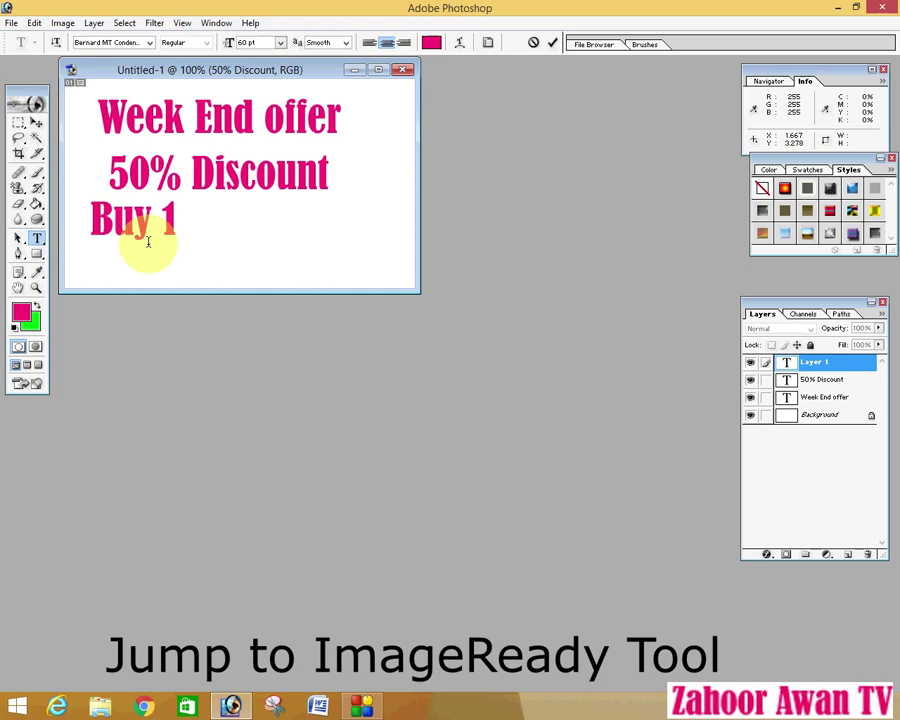
pyautogui.write(' Get 1')
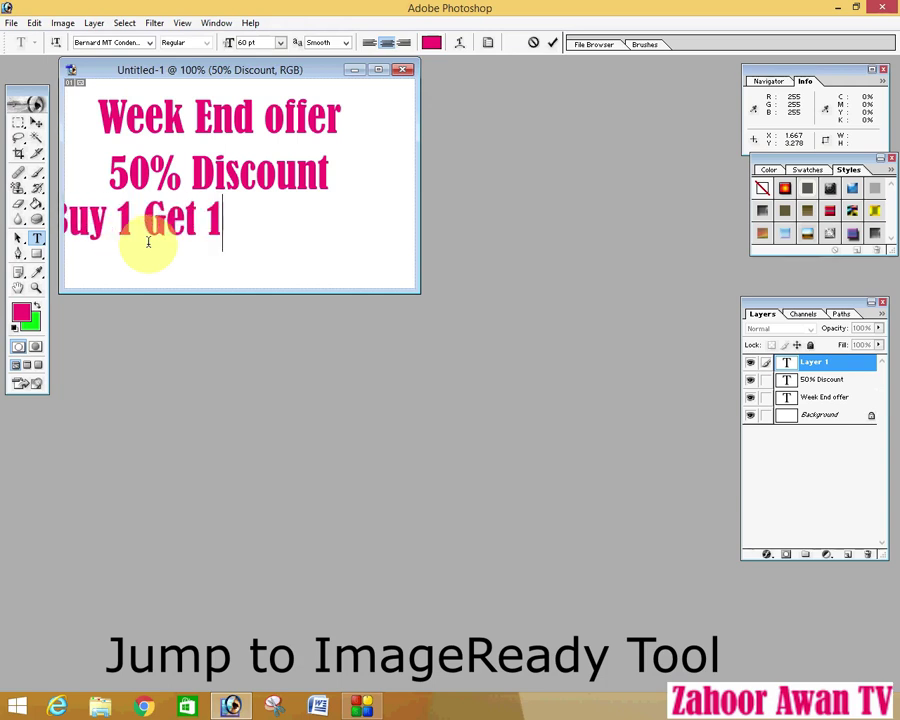
pyautogui.write(' Free')
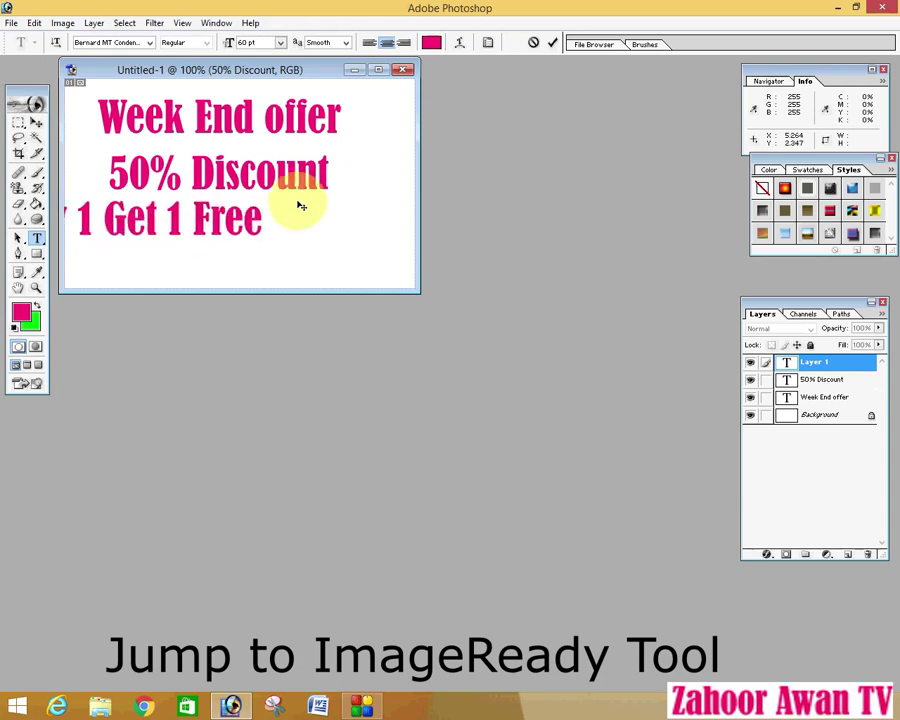
pyautogui.click(36, 121)
pyautogui.moveTo(131, 226); pyautogui.dragTo(222, 238)
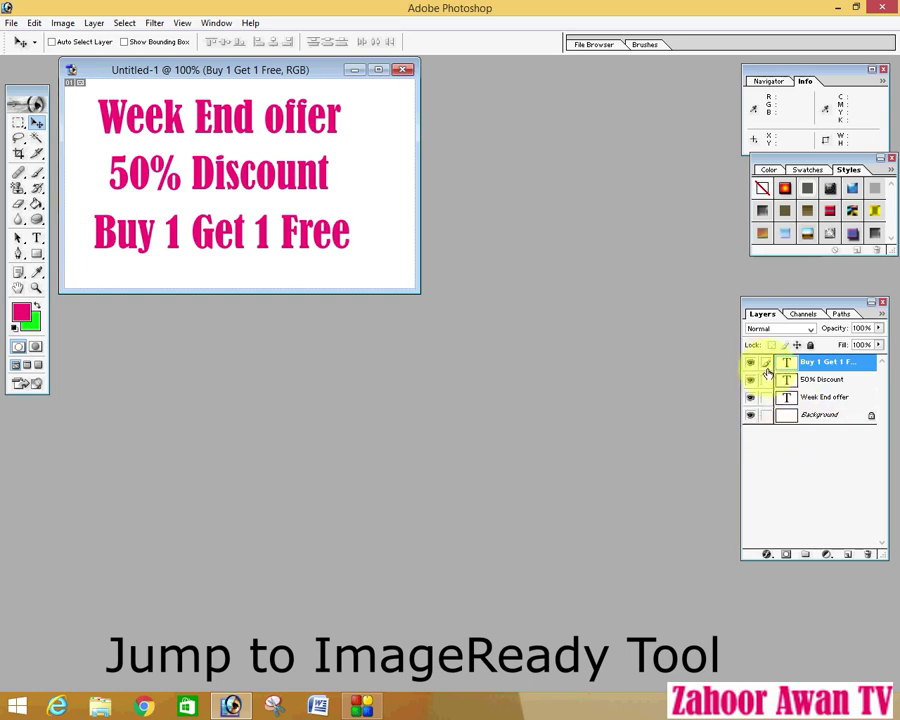
# Step: Give the 'Buy 1 Get 1 Free' layer a near-black Color Overlay of 120000
pyautogui.click(767, 552)
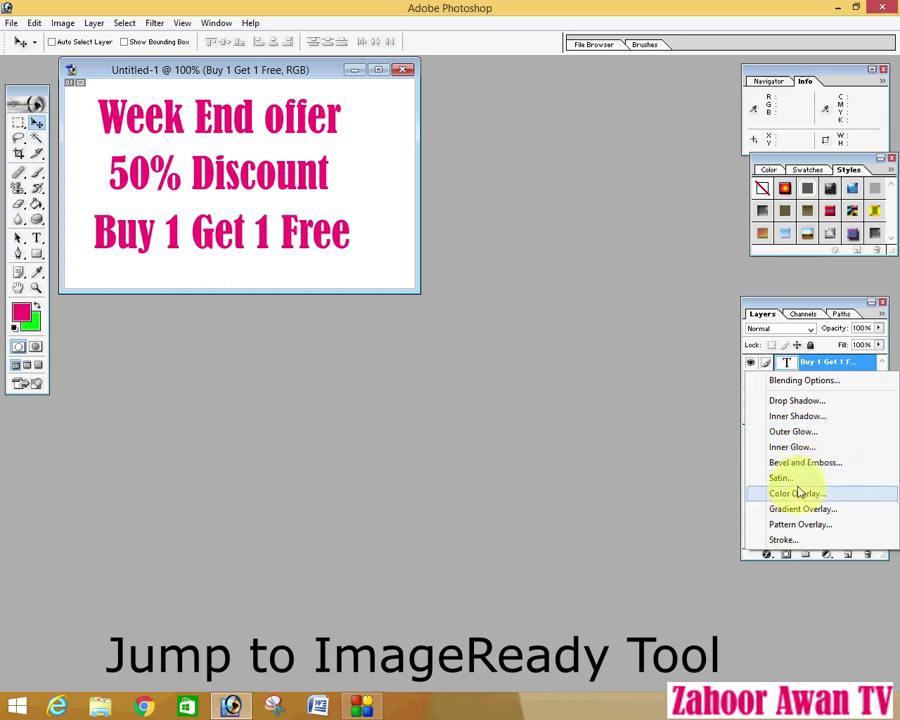
pyautogui.click(799, 494)
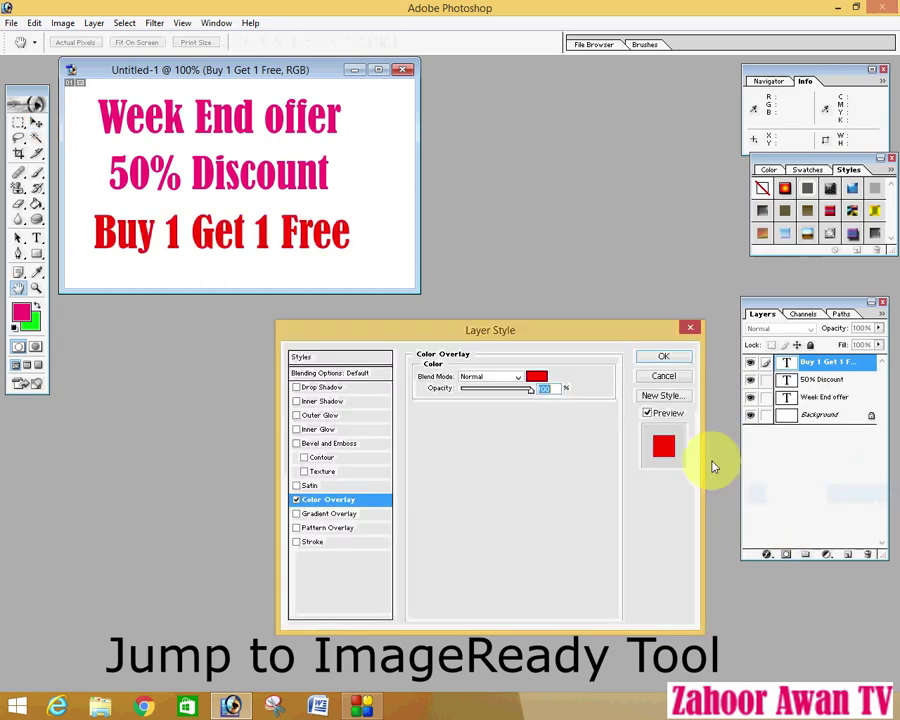
pyautogui.click(537, 377)
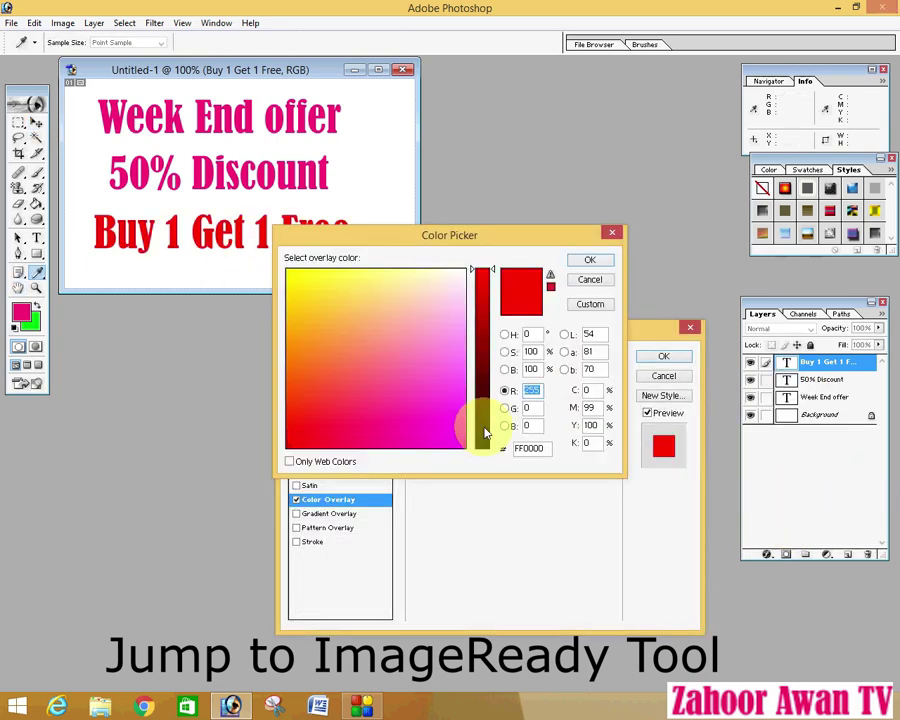
pyautogui.click(504, 391)
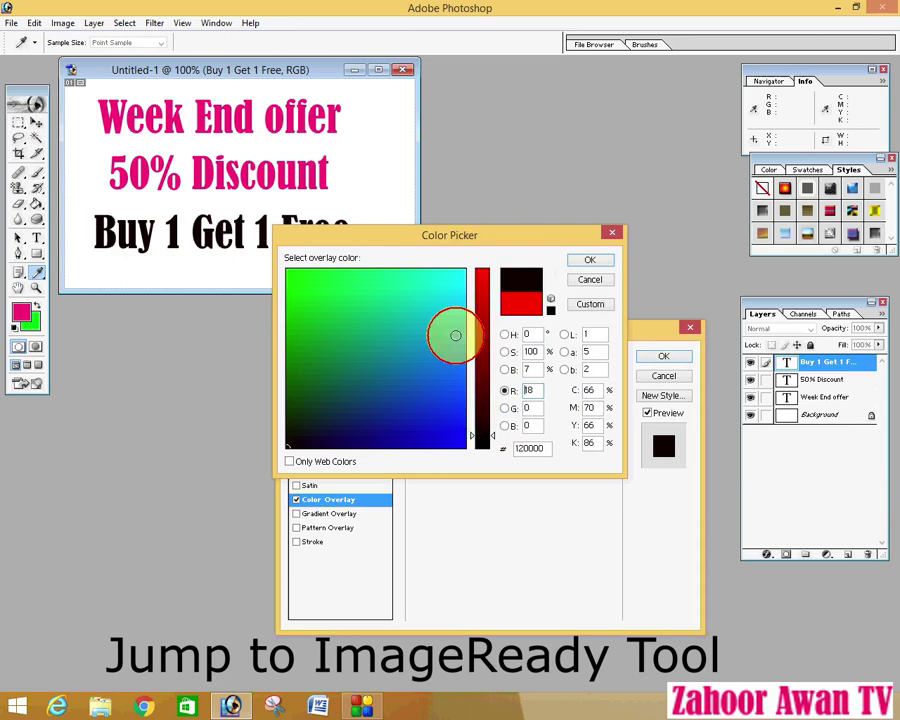
pyautogui.click(578, 262)
pyautogui.click(666, 356)
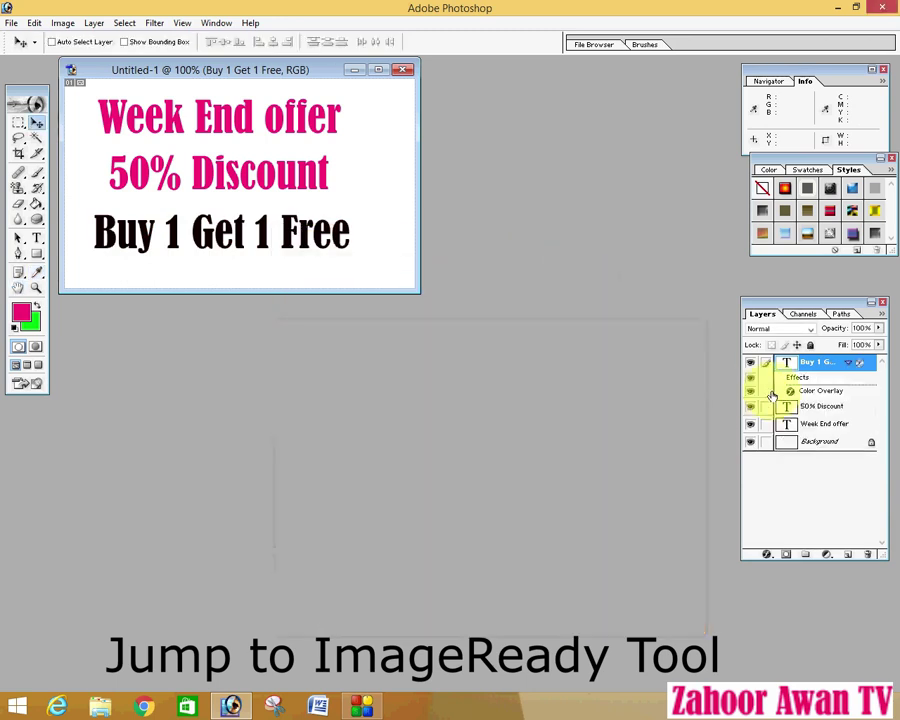
# Step: Give the '50% Discount' layer a magenta Color Overlay of FF14F3
pyautogui.click(812, 408)
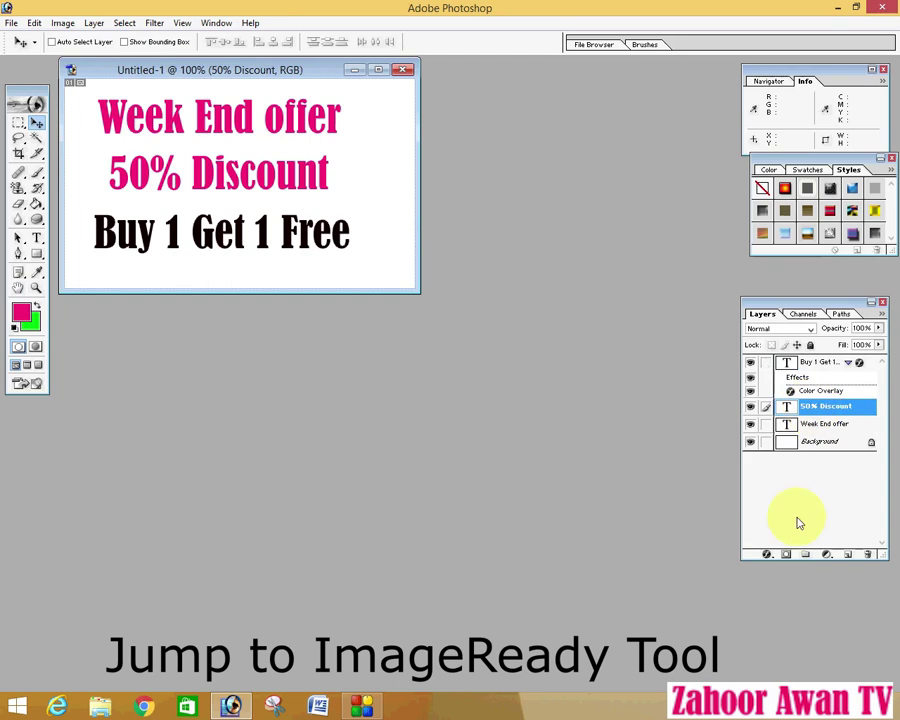
pyautogui.click(769, 557)
pyautogui.click(772, 494)
pyautogui.click(536, 377)
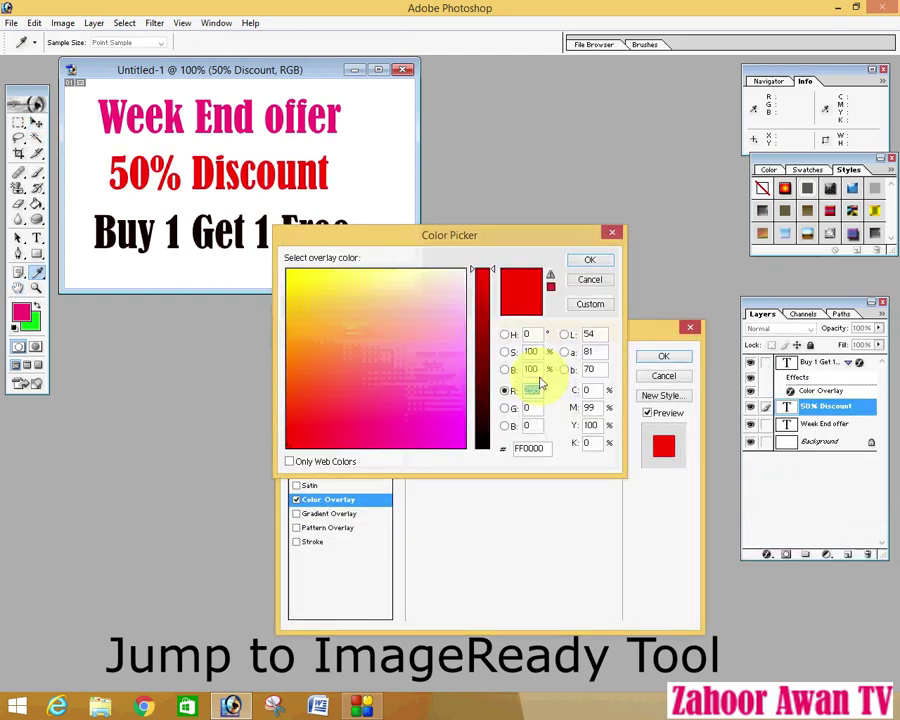
pyautogui.click(300, 285)
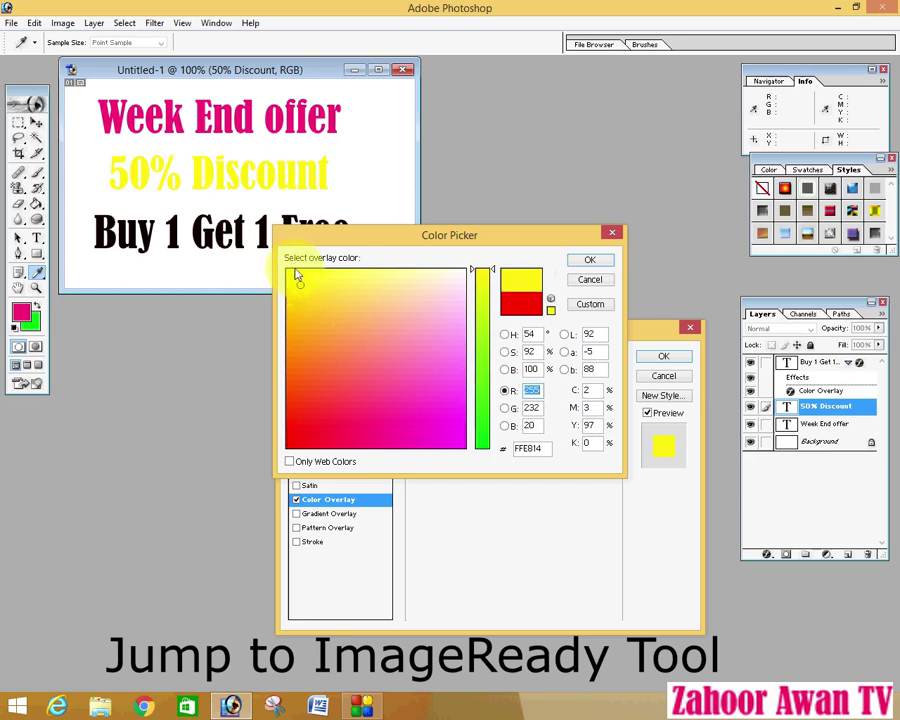
pyautogui.moveTo(296, 276); pyautogui.dragTo(487, 432)
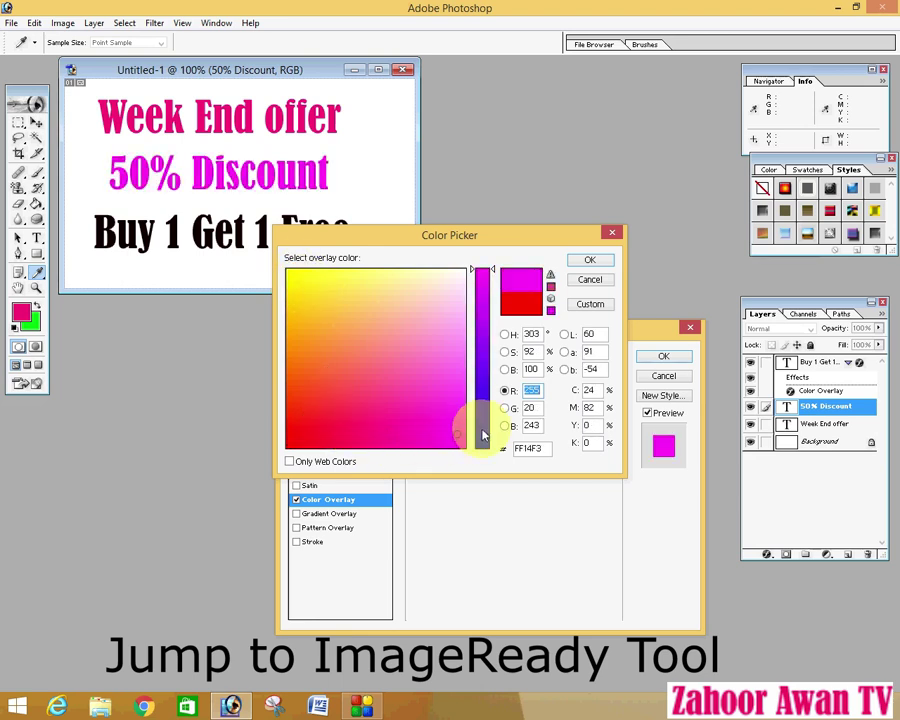
pyautogui.click(573, 261)
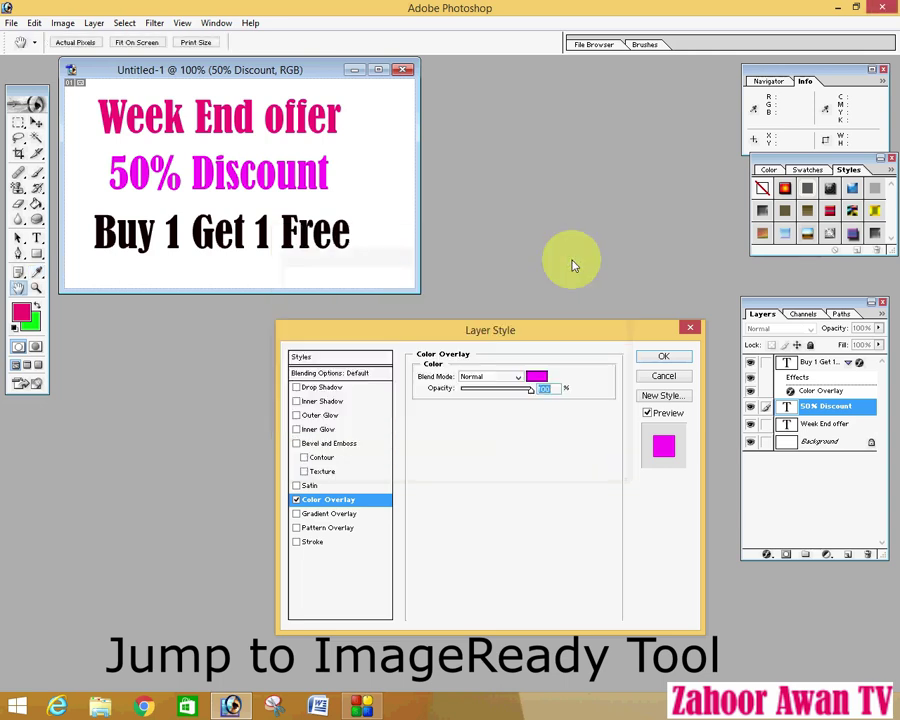
pyautogui.press('v')
pyautogui.click(664, 356)
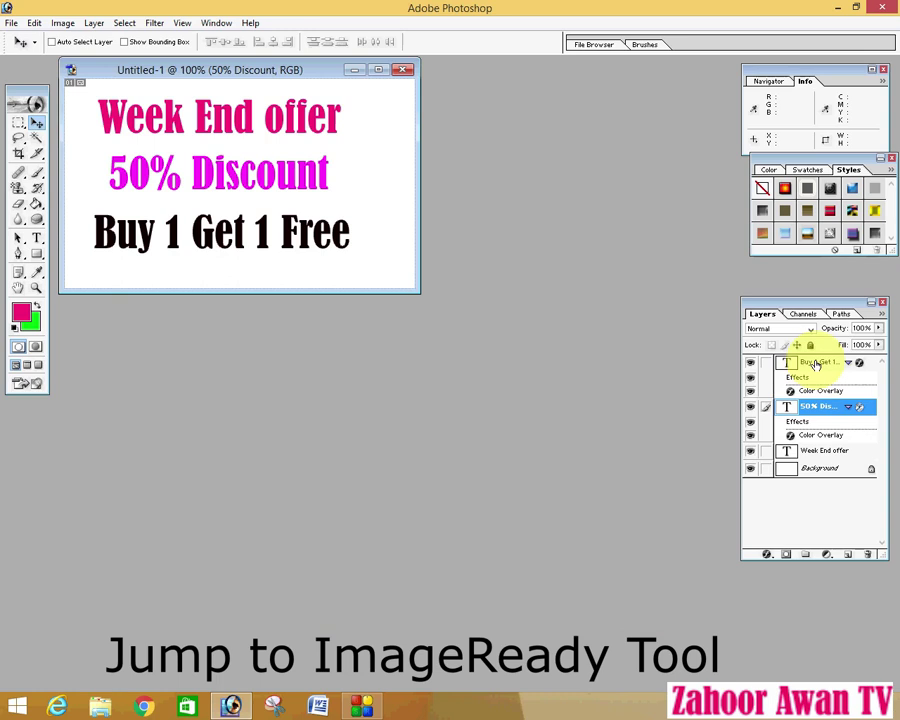
pyautogui.click(751, 362)
pyautogui.click(751, 363)
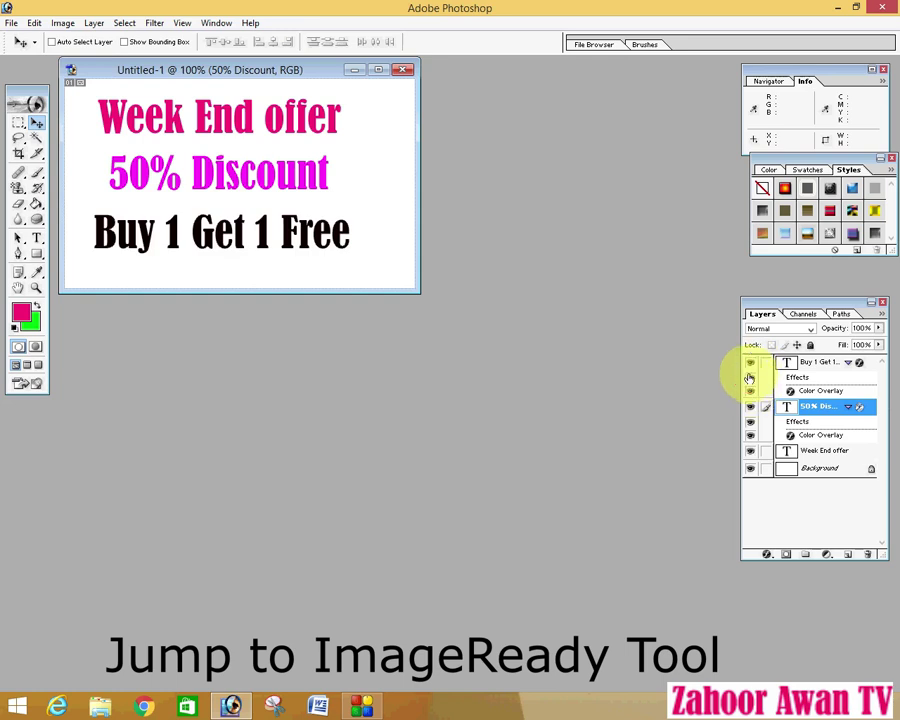
pyautogui.click(751, 407)
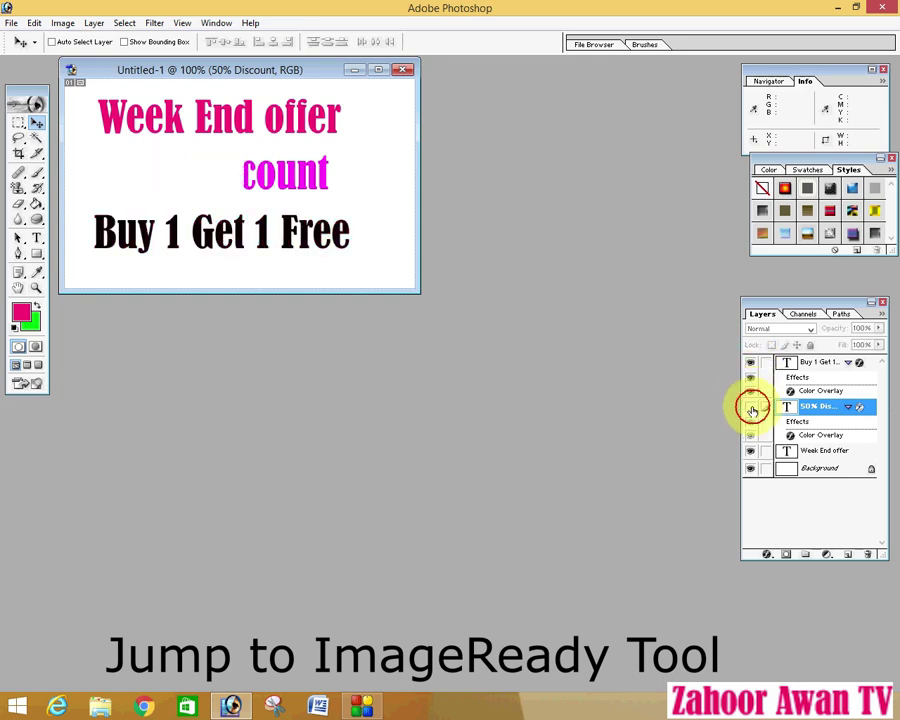
pyautogui.click(752, 409)
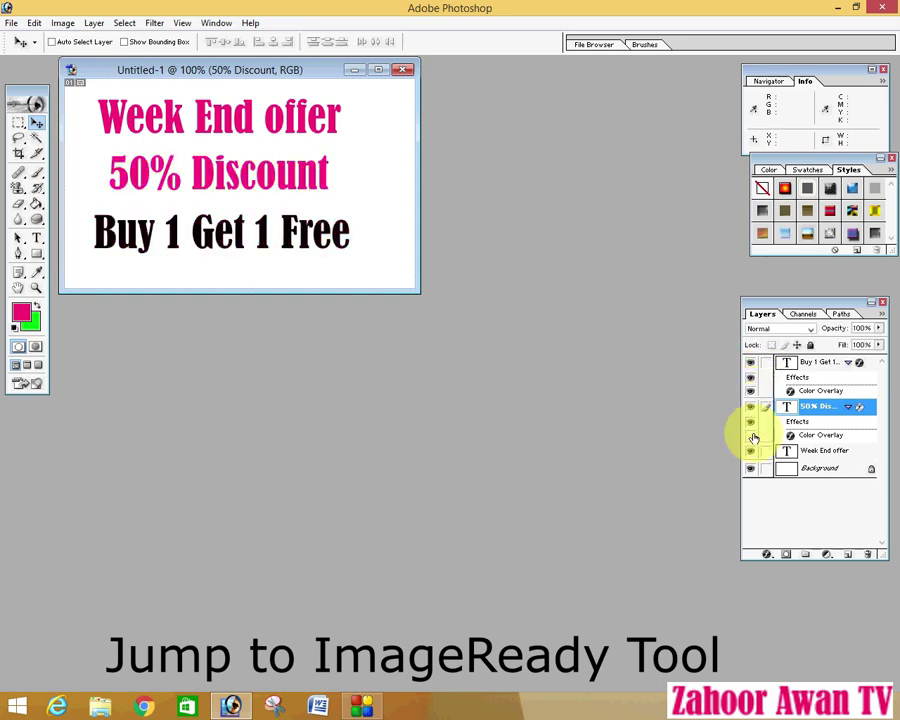
pyautogui.click(752, 436)
pyautogui.click(750, 452)
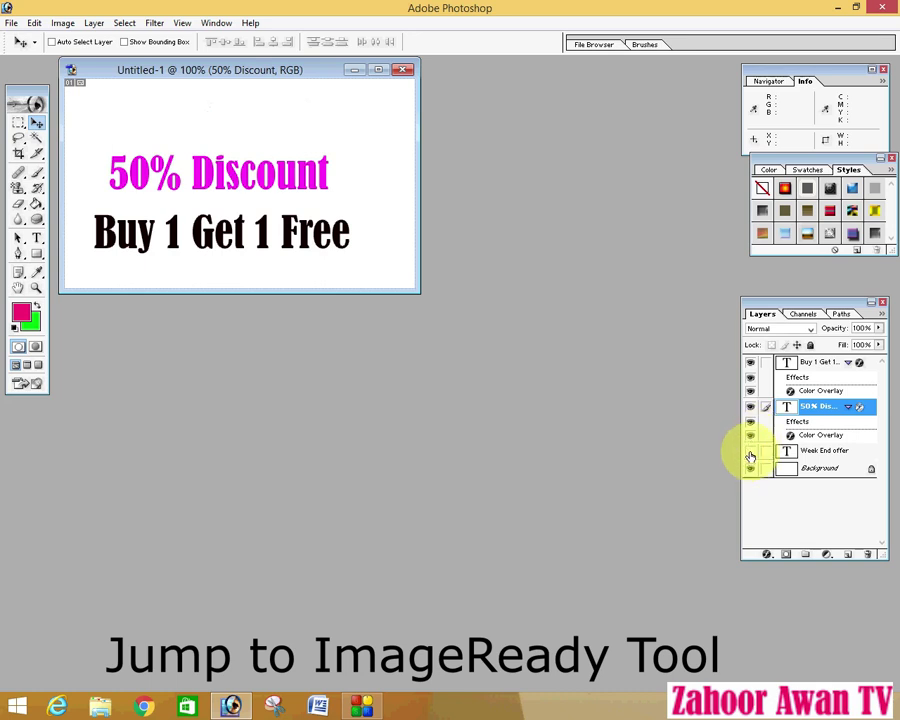
pyautogui.click(750, 455)
pyautogui.click(801, 451)
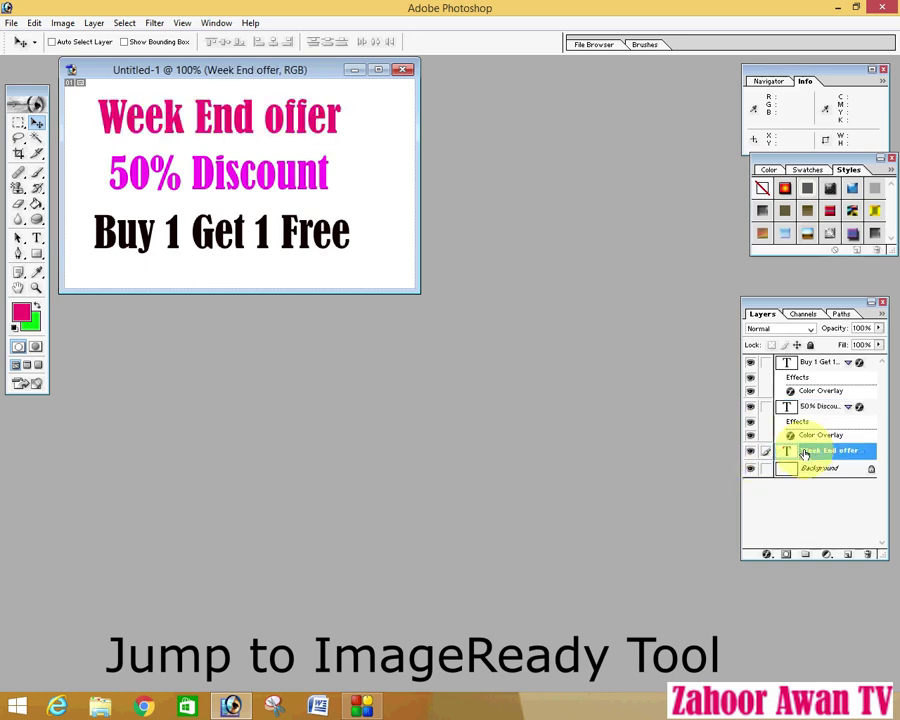
# Step: Add a near-black Stroke effect of 150000 to the 'Week End offer' layer
pyautogui.click(770, 555)
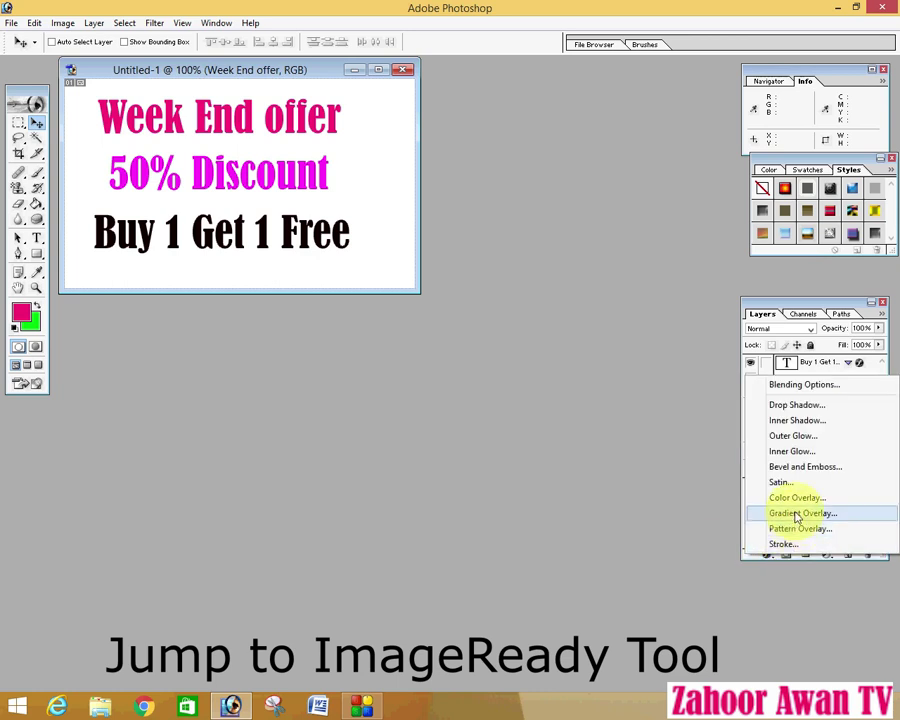
pyautogui.click(780, 544)
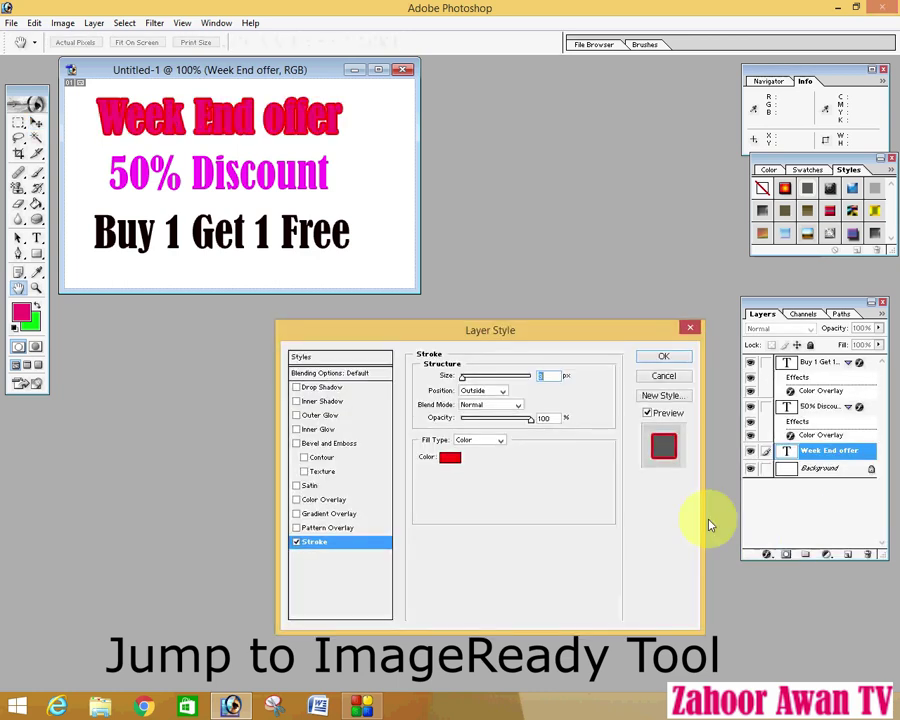
pyautogui.click(450, 457)
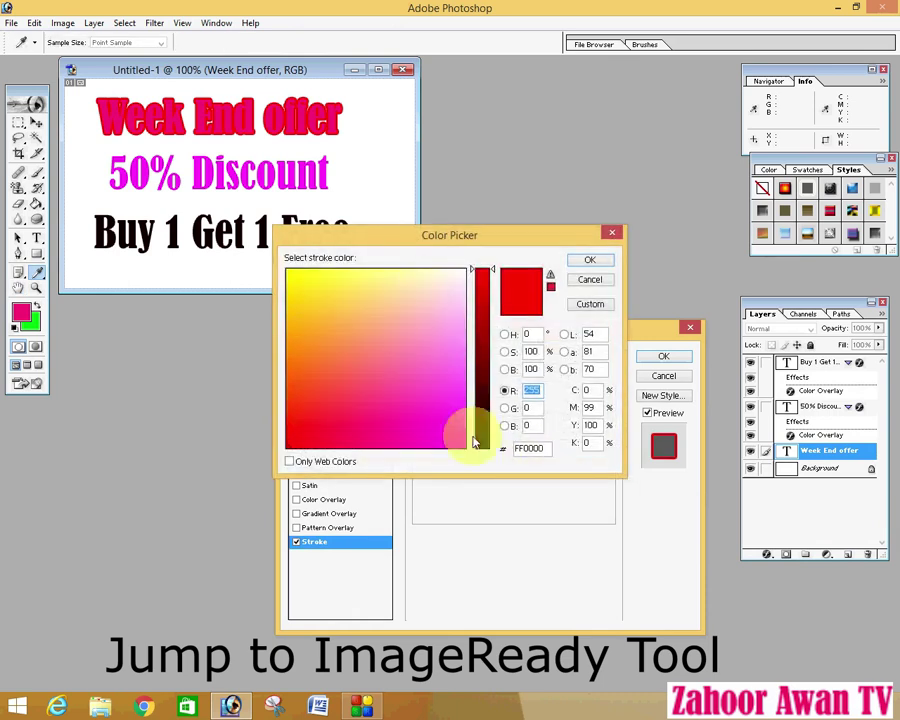
pyautogui.click(485, 436)
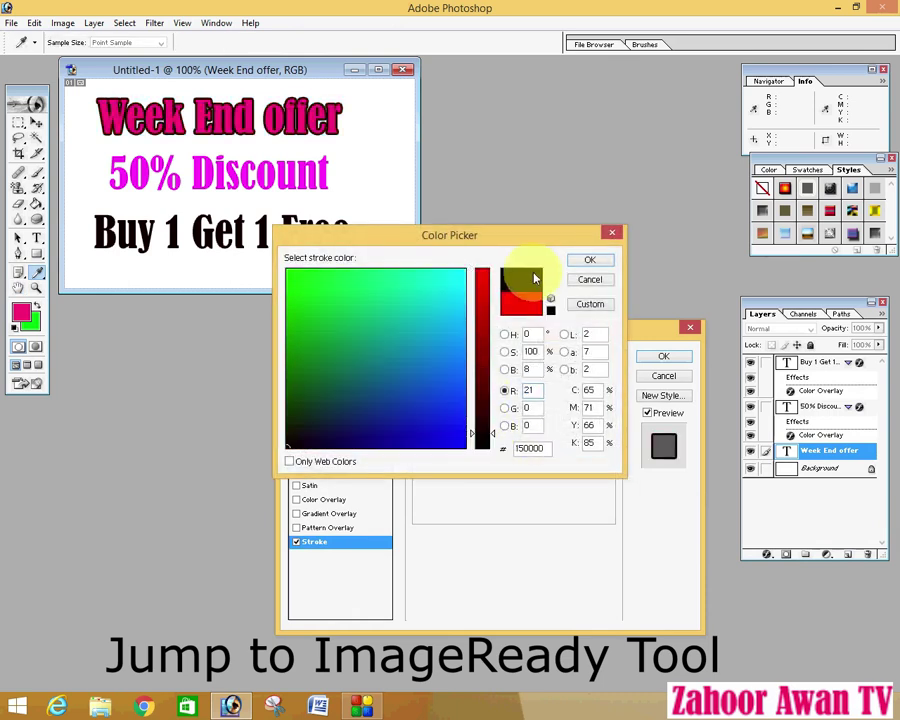
pyautogui.click(587, 262)
pyautogui.click(662, 356)
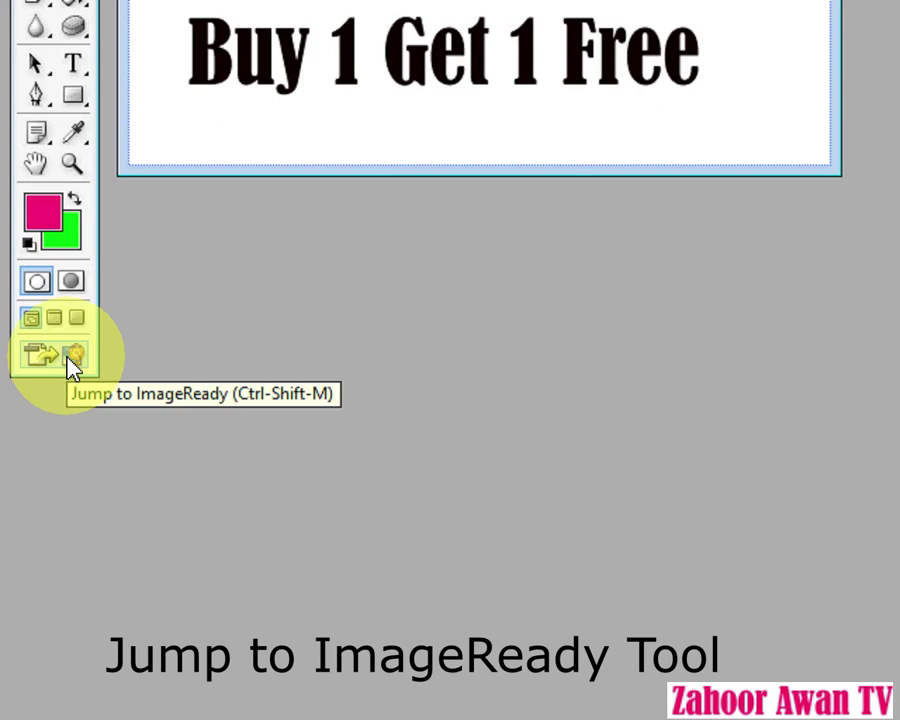
# Step: Send the Untitled-1 banner to ImageReady with Jump to ImageReady (Ctrl+Shift+M)
pyautogui.click(72, 366)
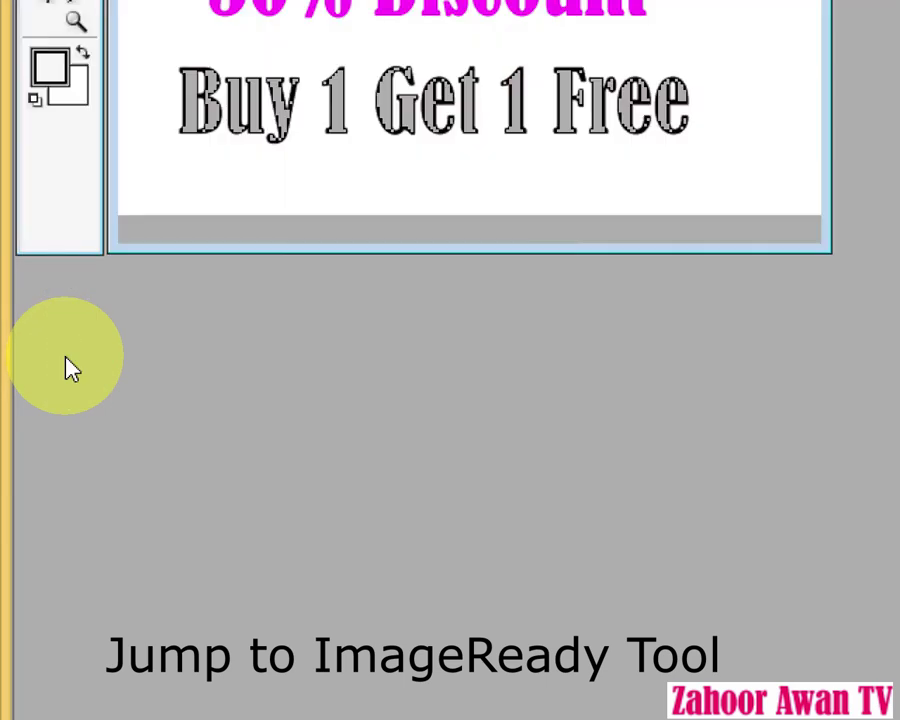
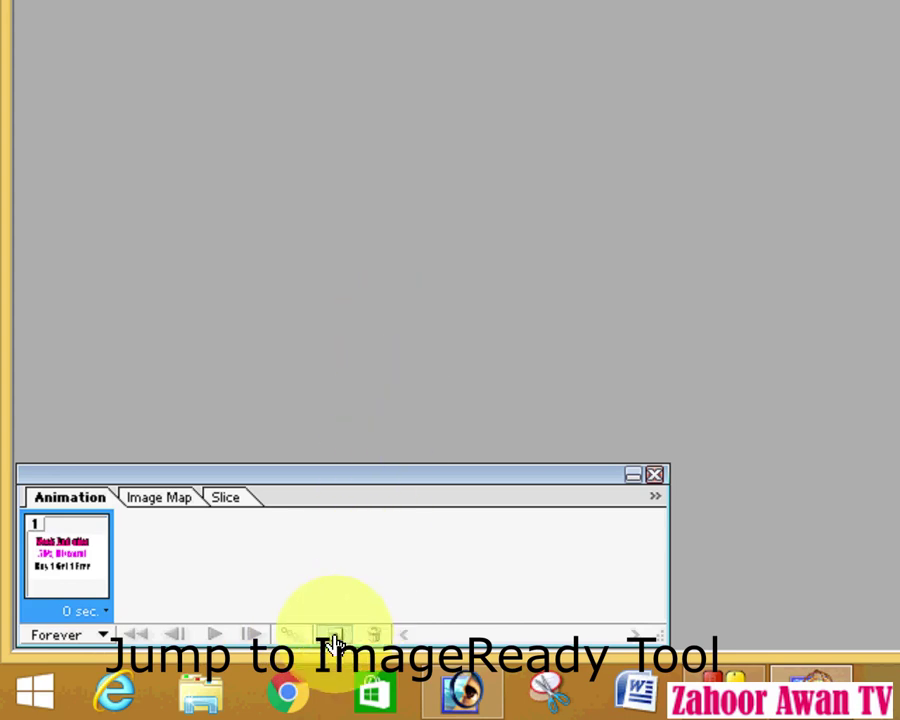
# Step: Duplicate the first animation frame three times to create frames 2, 3 and 4
pyautogui.click(335, 634)
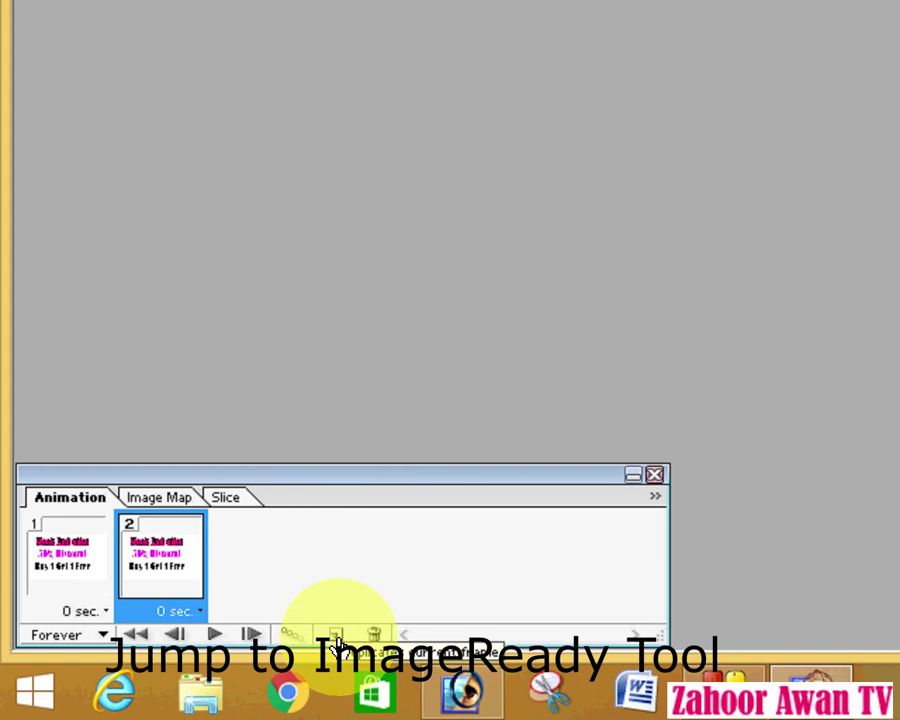
pyautogui.click(336, 636)
pyautogui.click(336, 636)
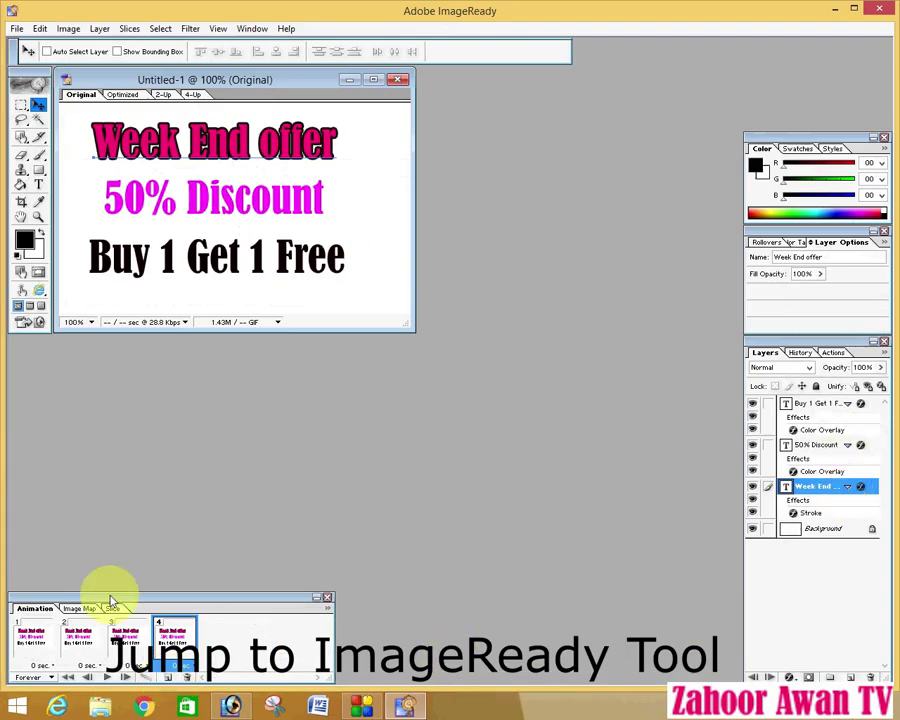
# Step: Show only 'Week End offer' in frame 1, and add '50% Discount' in frame 2
pyautogui.click(30, 634)
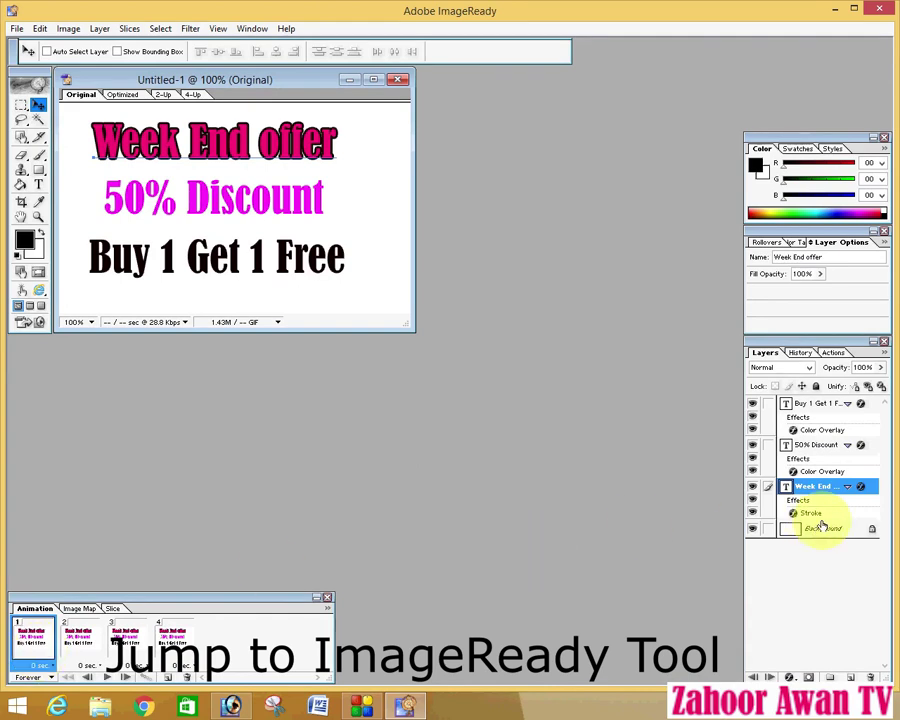
pyautogui.click(752, 404)
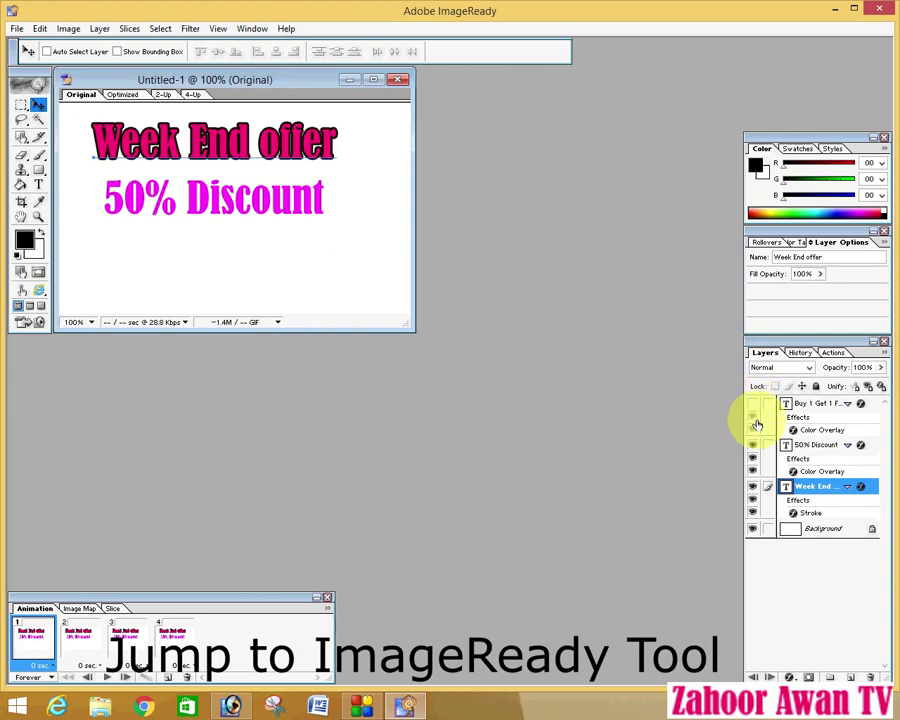
pyautogui.click(753, 445)
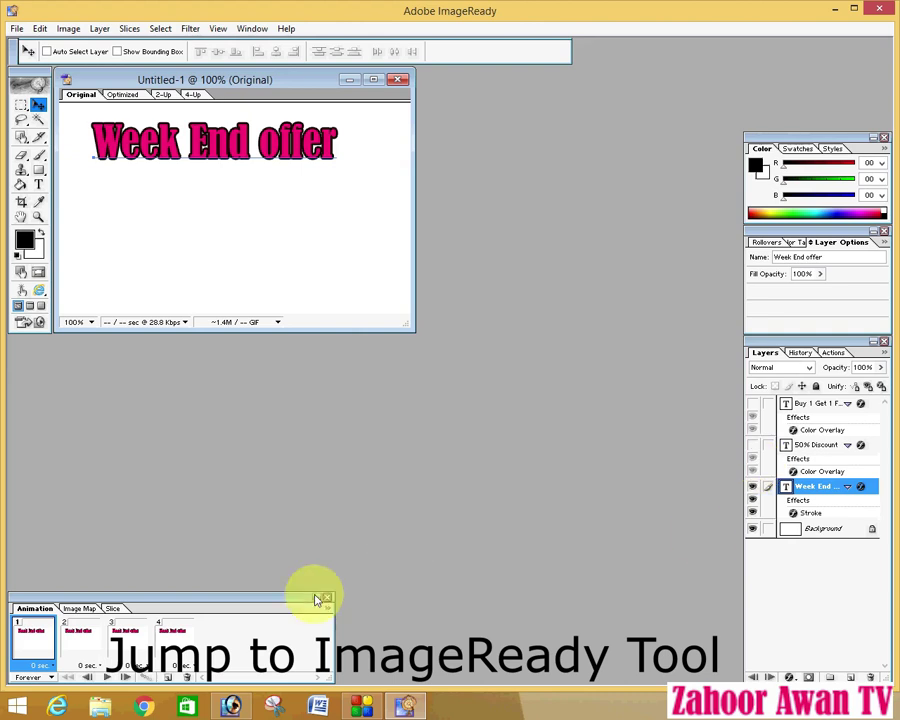
pyautogui.click(74, 642)
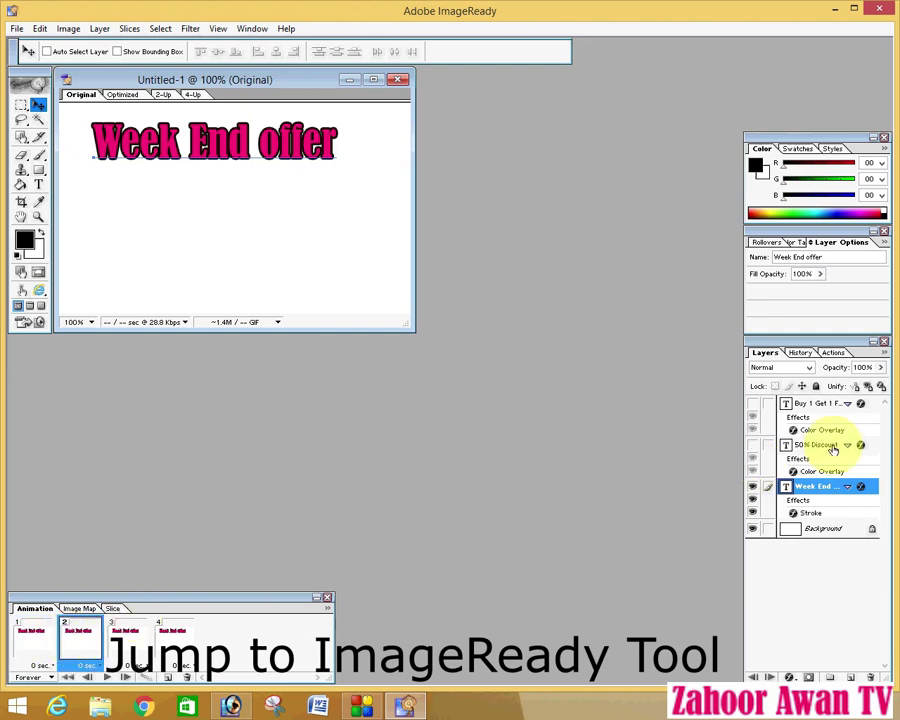
pyautogui.click(754, 405)
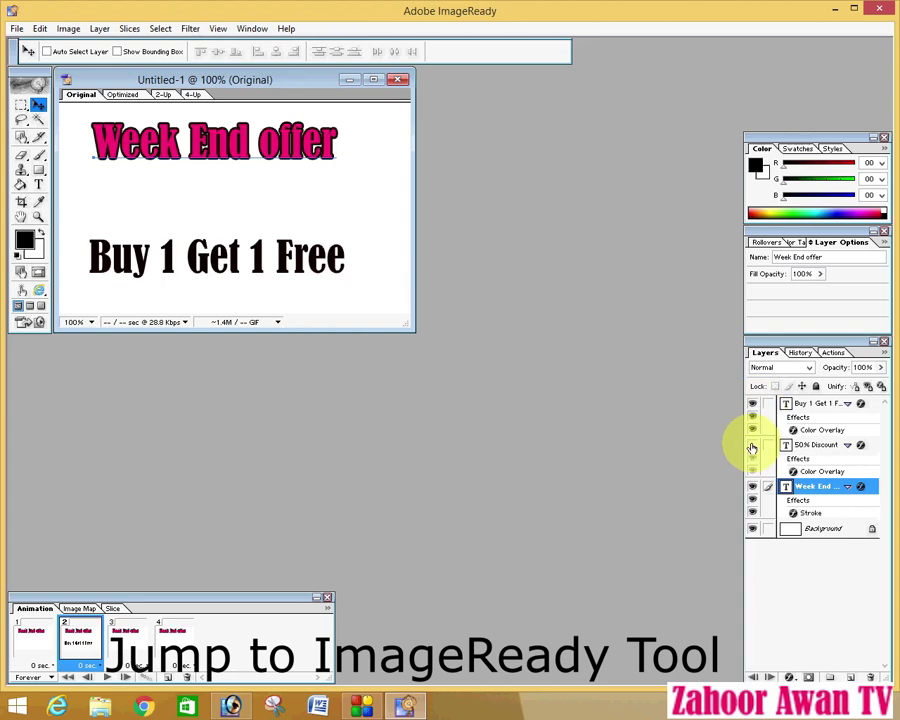
pyautogui.click(752, 446)
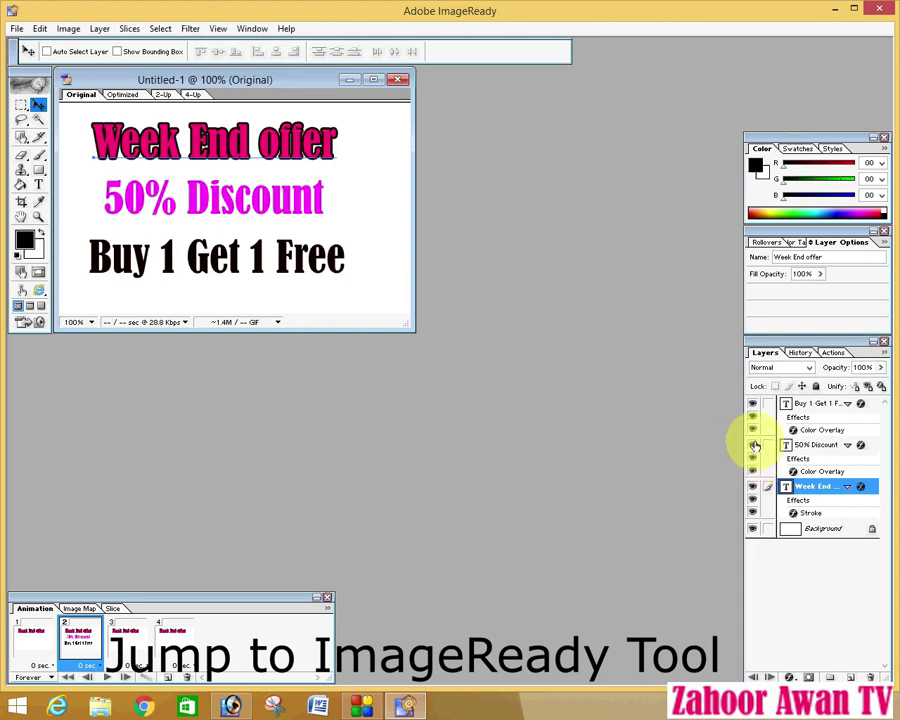
pyautogui.click(754, 405)
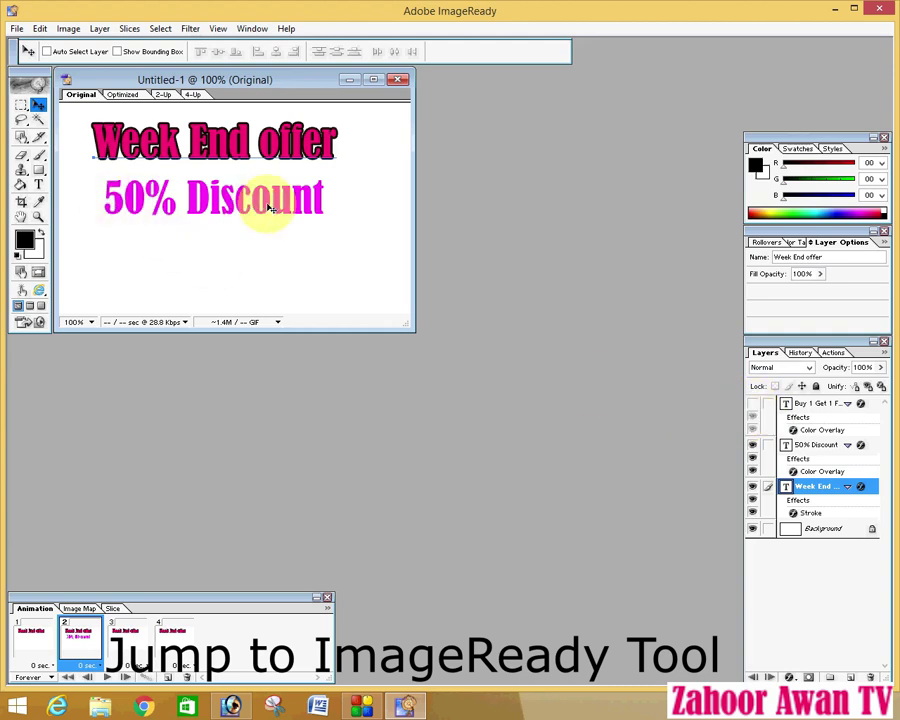
# Step: Show all three text lines in frame 3, and hide 'Week End offer' and its effects in frame 4
pyautogui.click(125, 628)
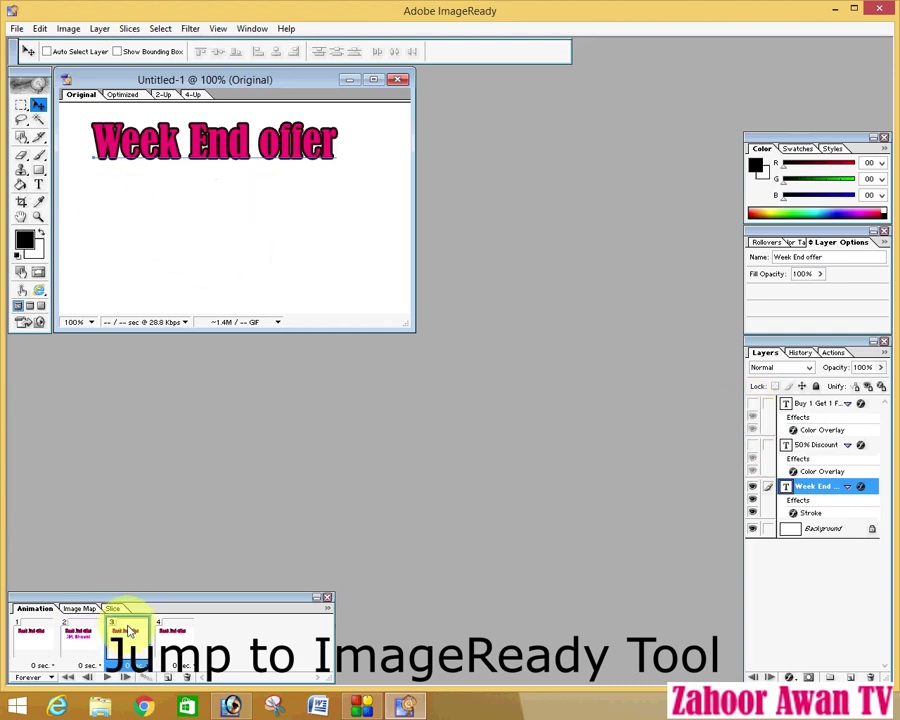
pyautogui.click(752, 404)
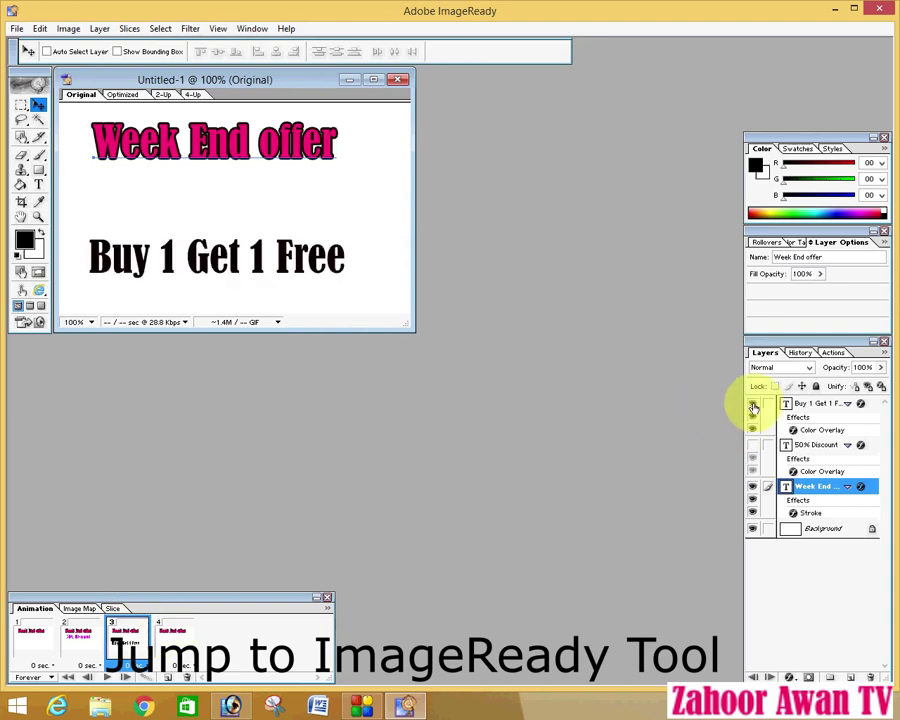
pyautogui.click(753, 446)
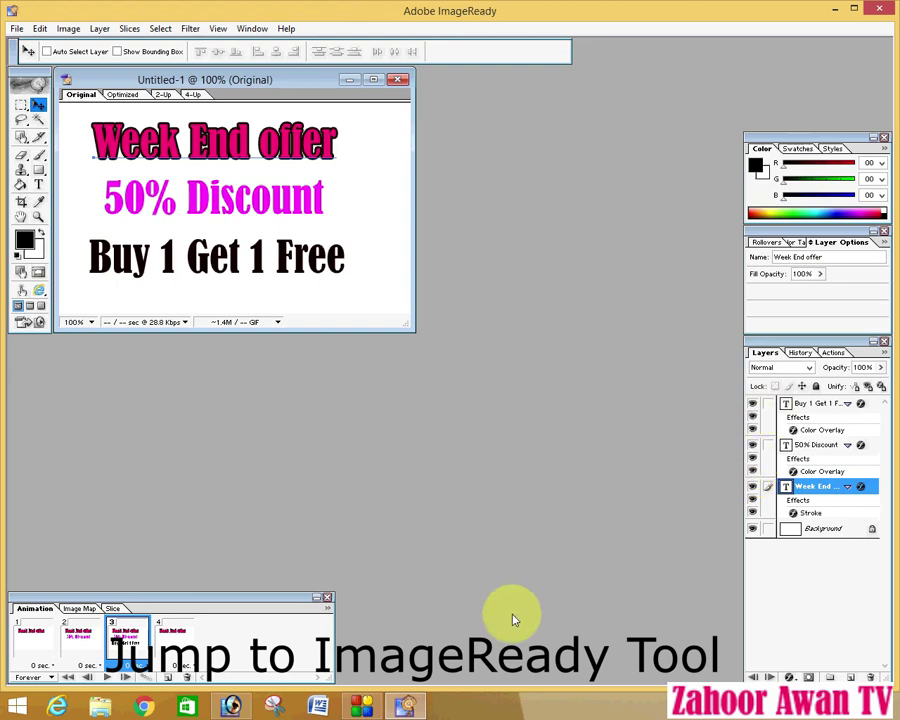
pyautogui.click(176, 634)
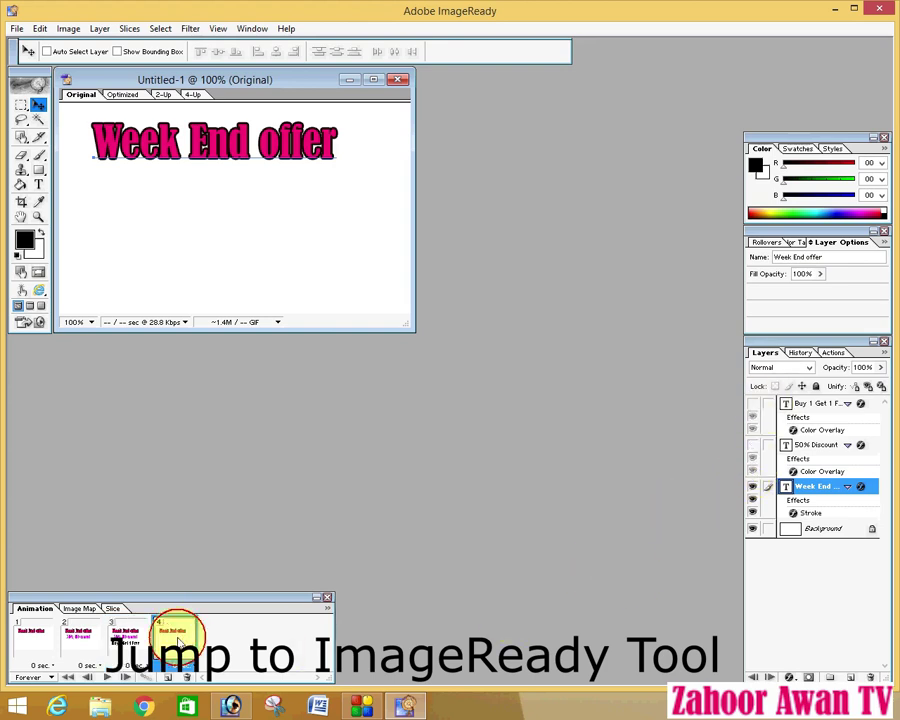
pyautogui.click(752, 488)
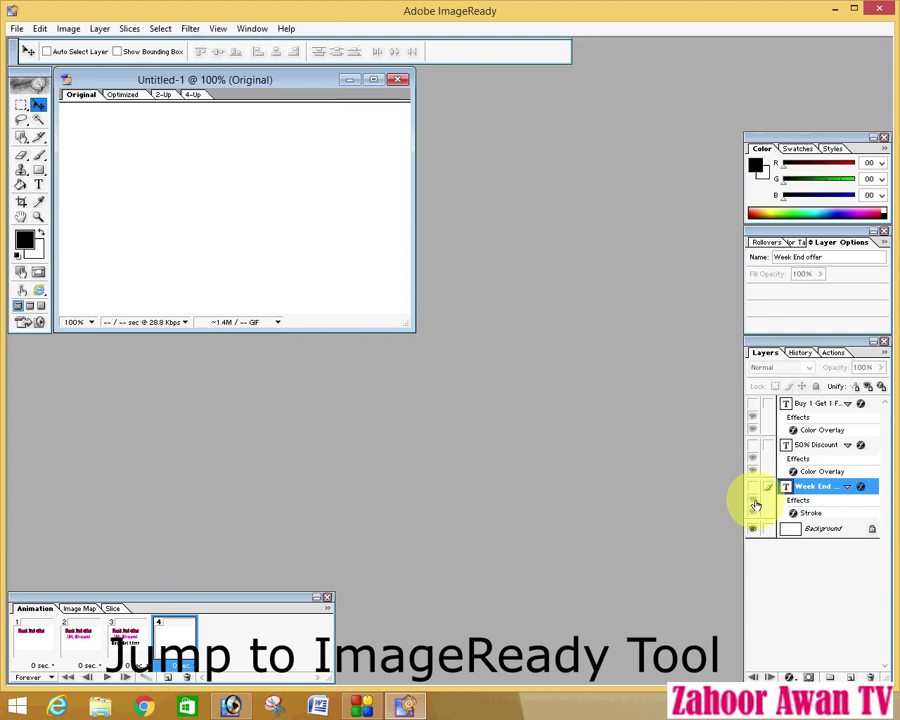
pyautogui.click(756, 505)
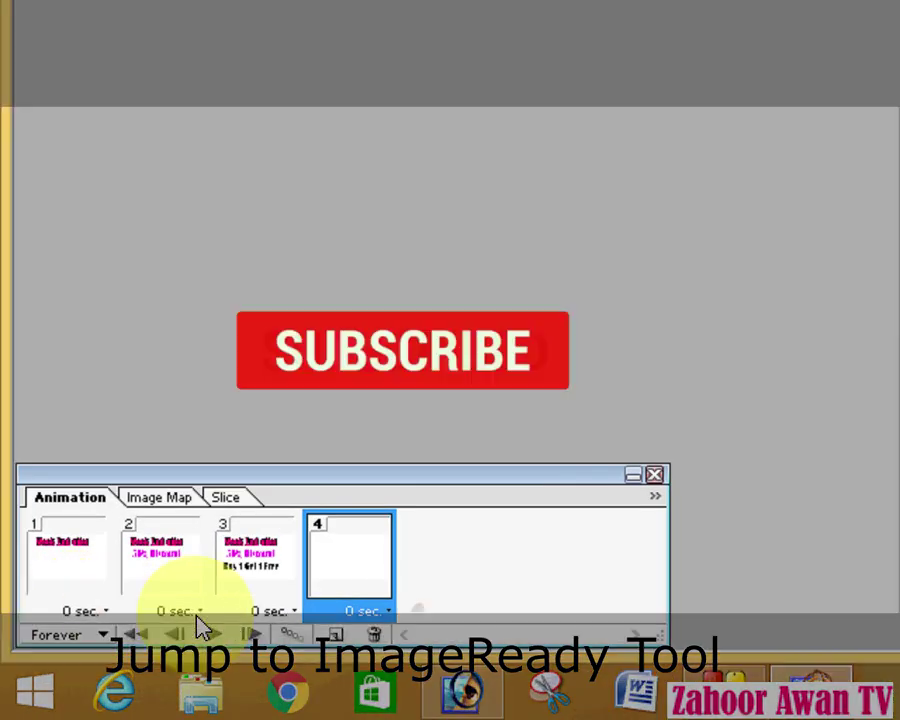
# Step: Set the delay of frames 1 through 4 to 0.5 seconds each, correcting frame 3 from 1 second
pyautogui.click(83, 611)
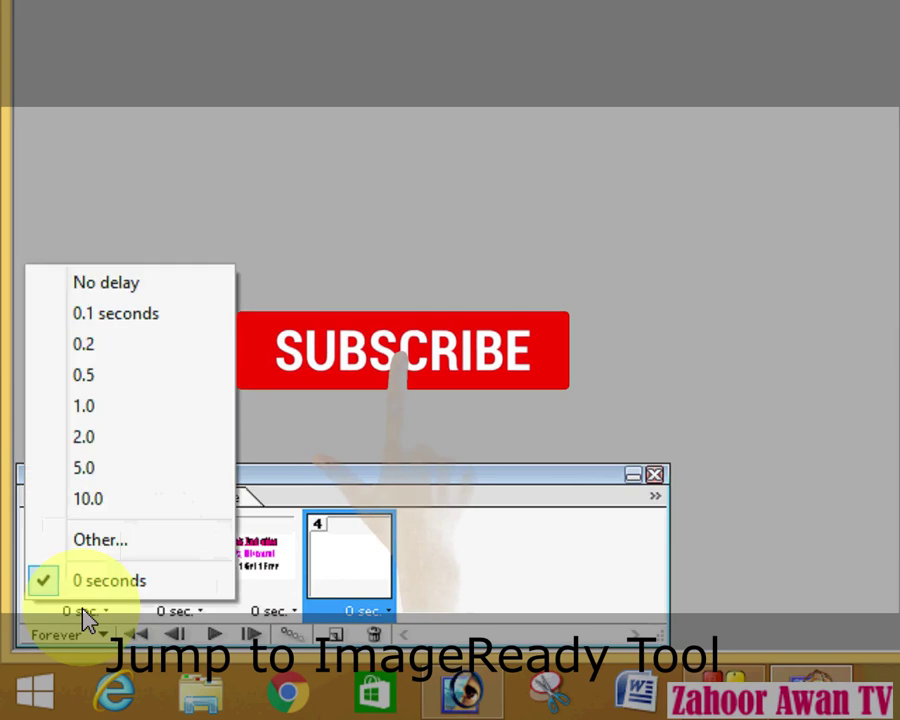
pyautogui.click(86, 388)
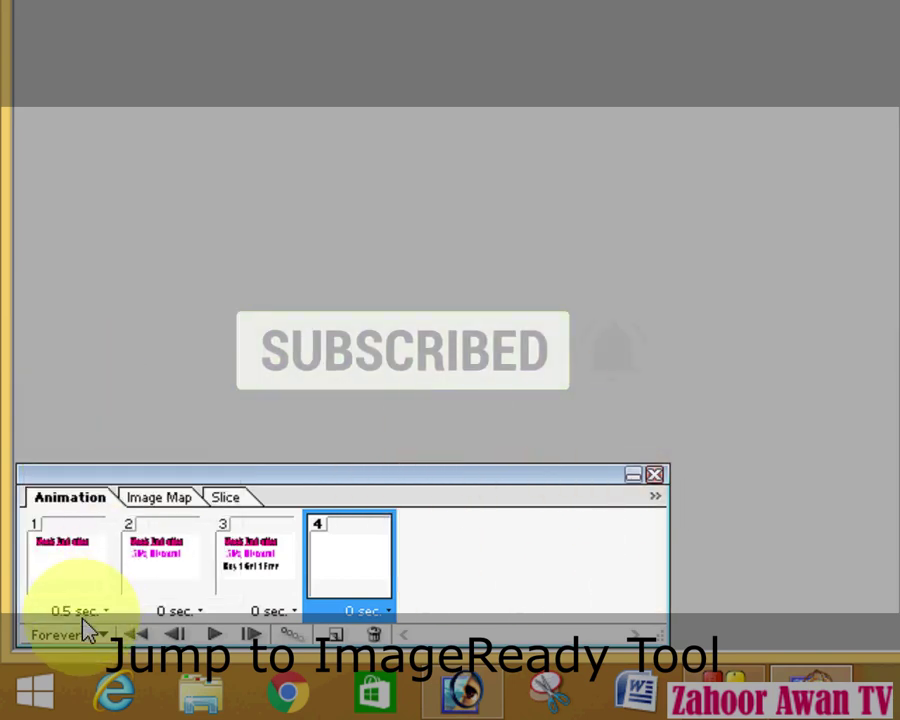
pyautogui.click(177, 620)
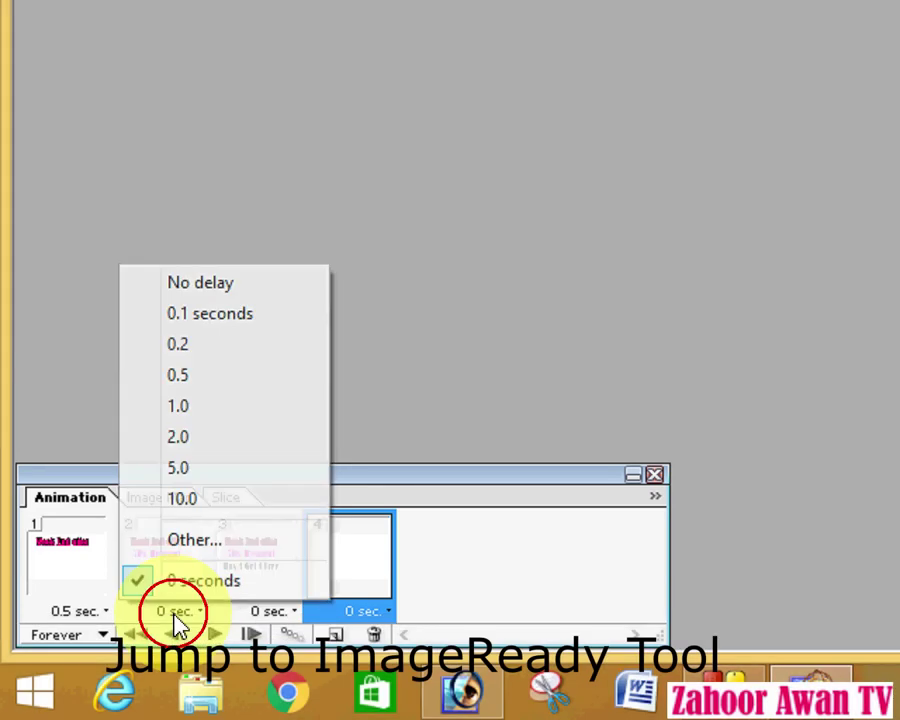
pyautogui.click(190, 380)
pyautogui.click(274, 608)
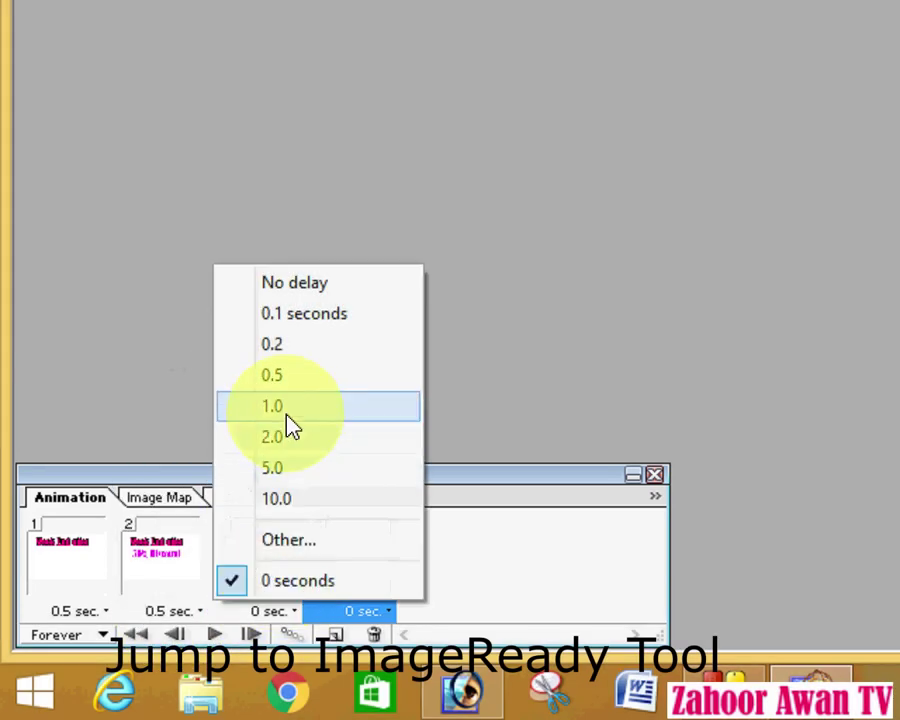
pyautogui.click(286, 406)
pyautogui.click(268, 612)
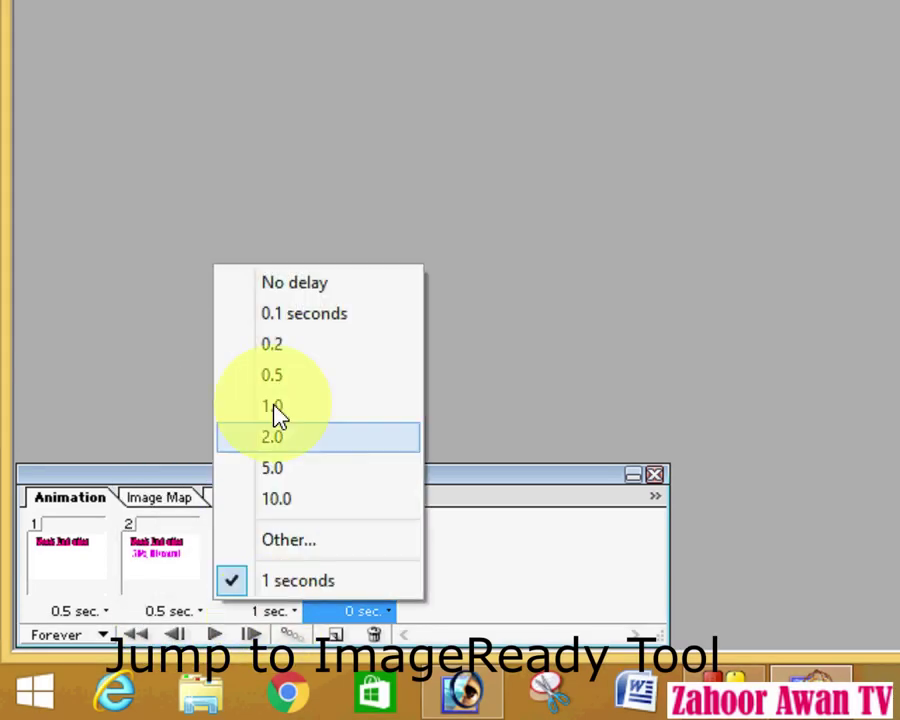
pyautogui.click(275, 386)
pyautogui.click(338, 609)
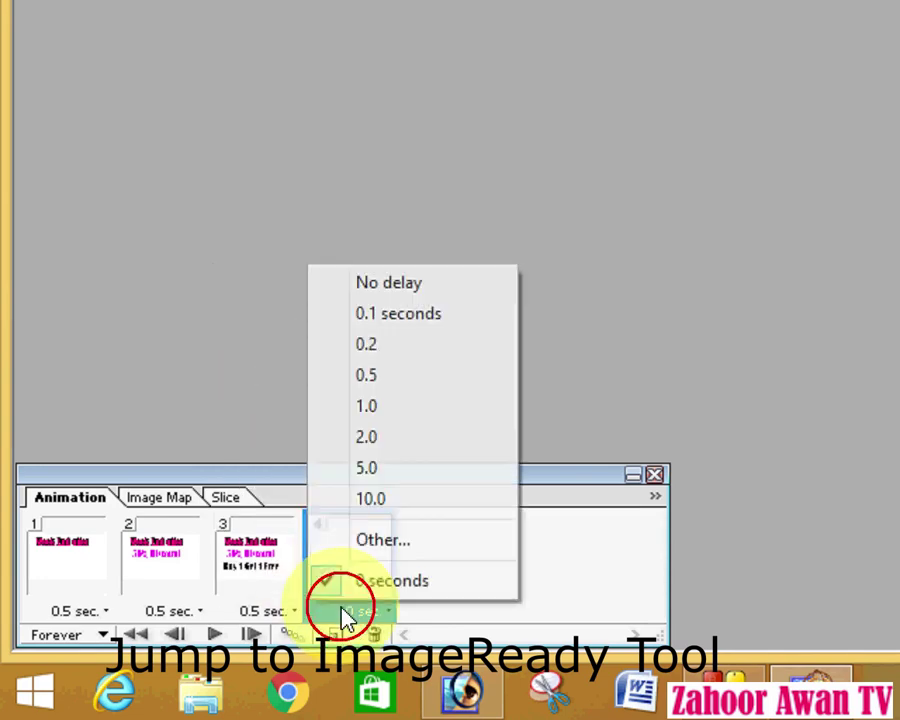
pyautogui.click(350, 372)
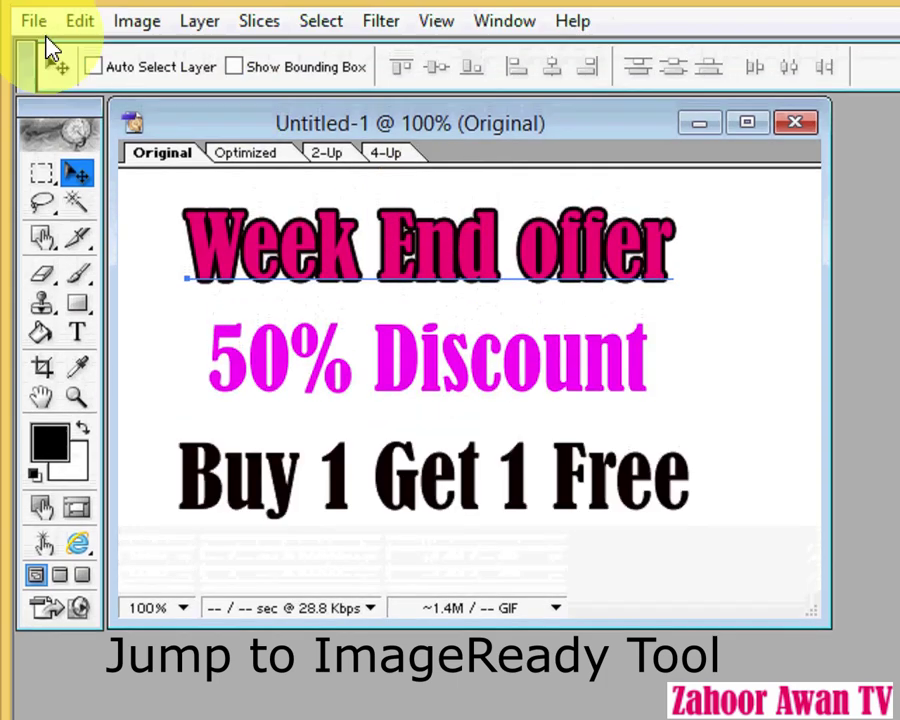
# Step: Save the animation through File > Save Optimized as the GIF 'open2' on the Desktop
pyautogui.click(36, 34)
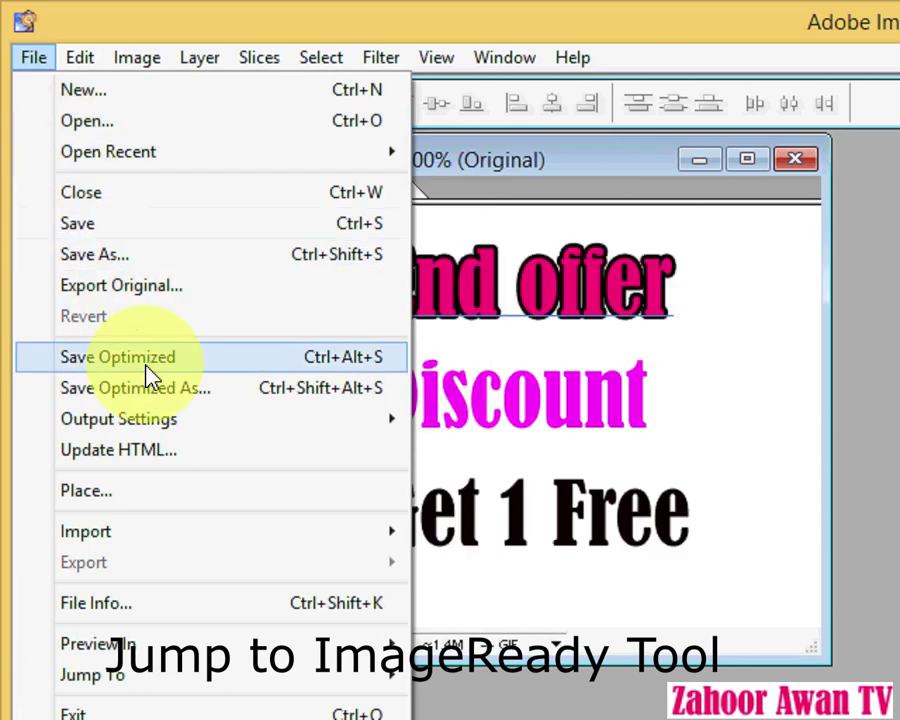
pyautogui.click(150, 375)
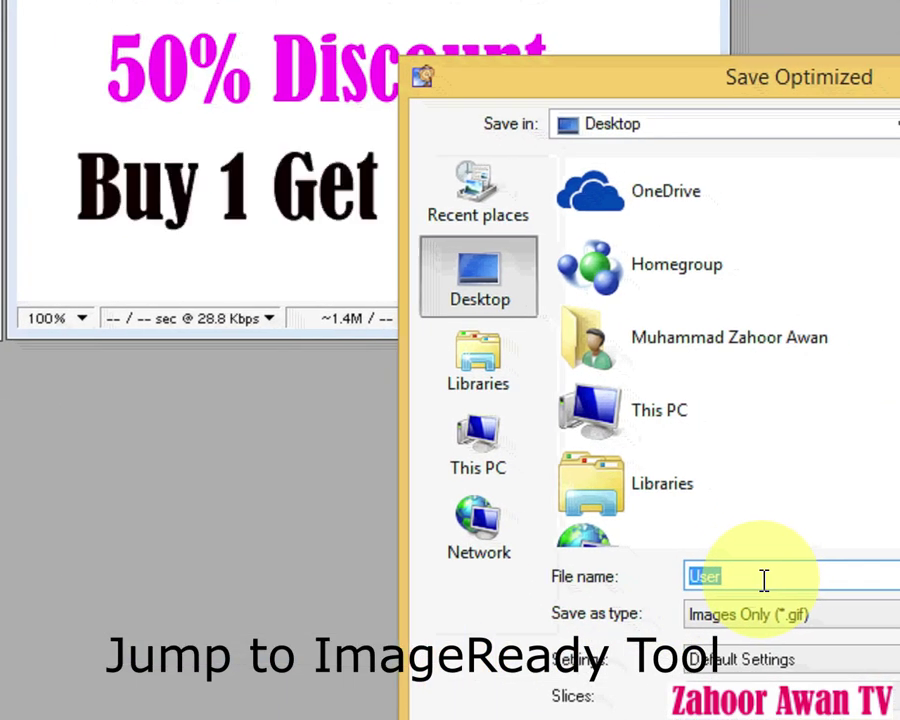
pyautogui.write('open')
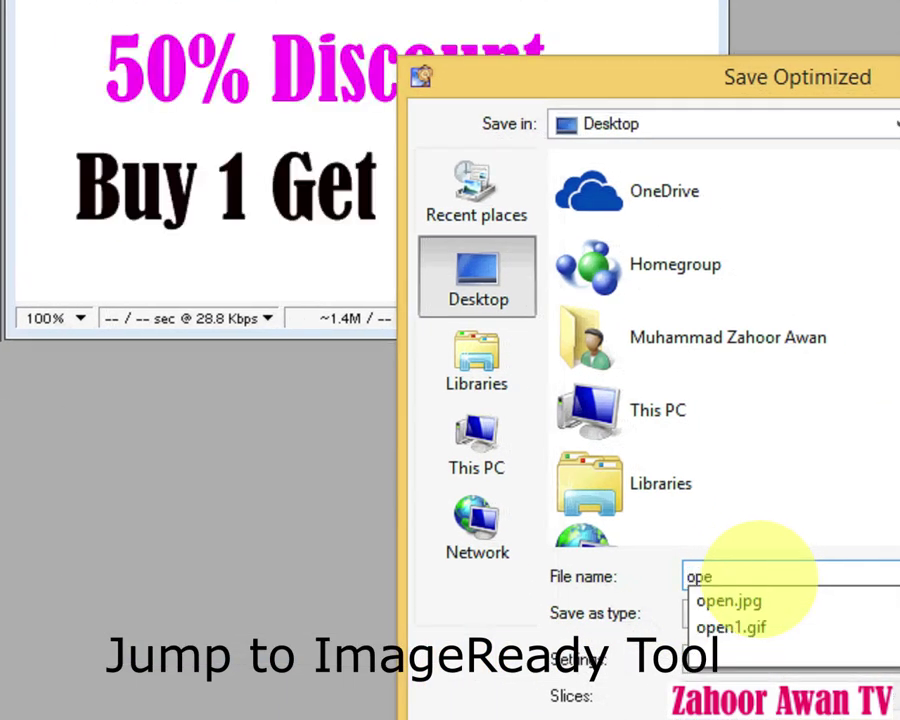
pyautogui.write('2')
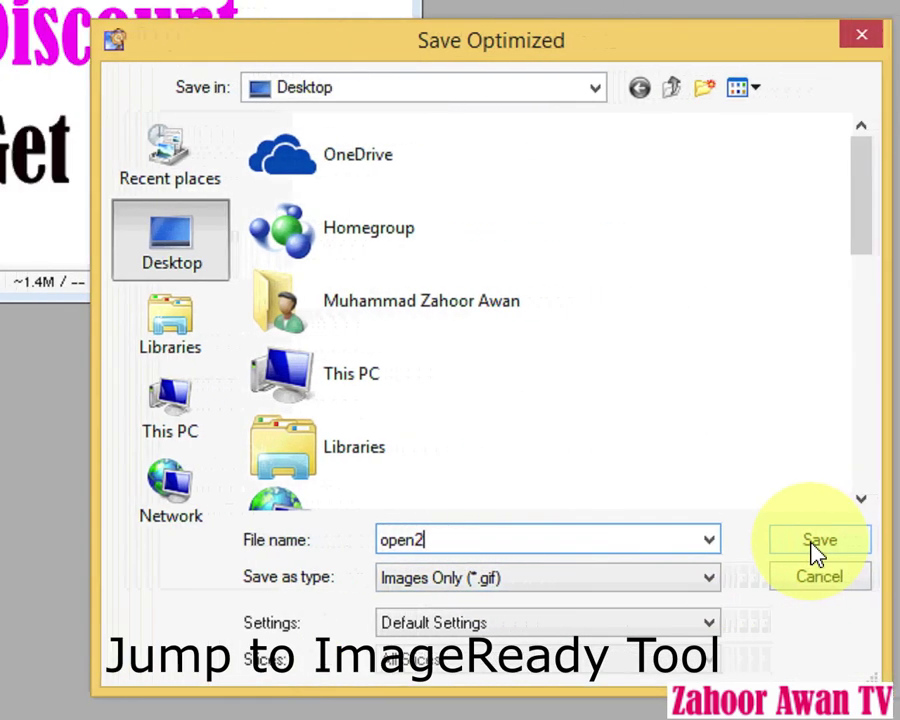
pyautogui.click(894, 540)
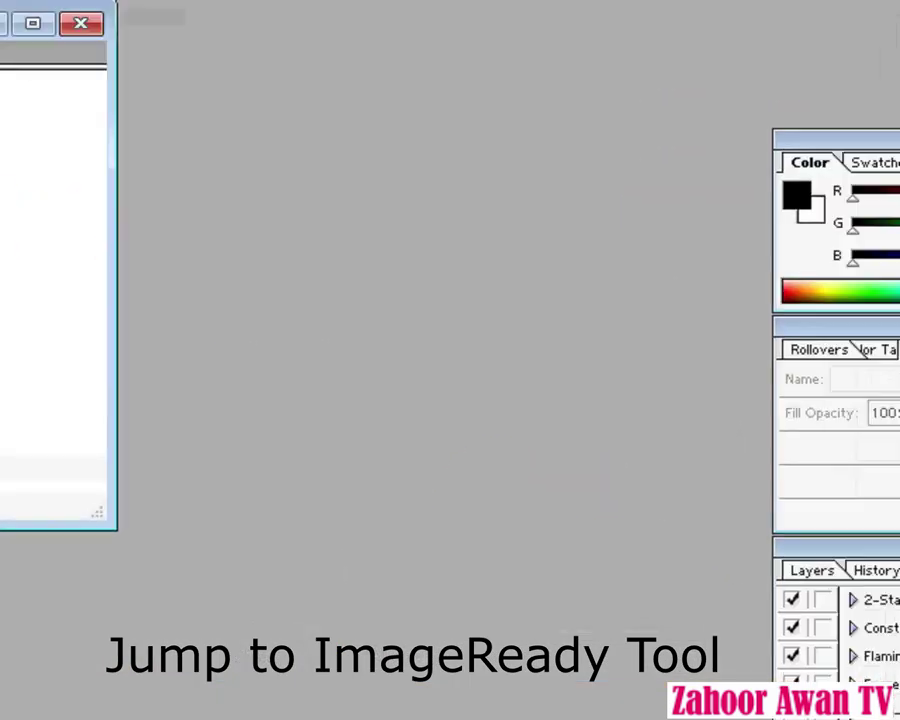
# Step: Minimize ImageReady and Photoshop, then open open2.gif from the desktop in Internet Explorer
pyautogui.click(815, 15)
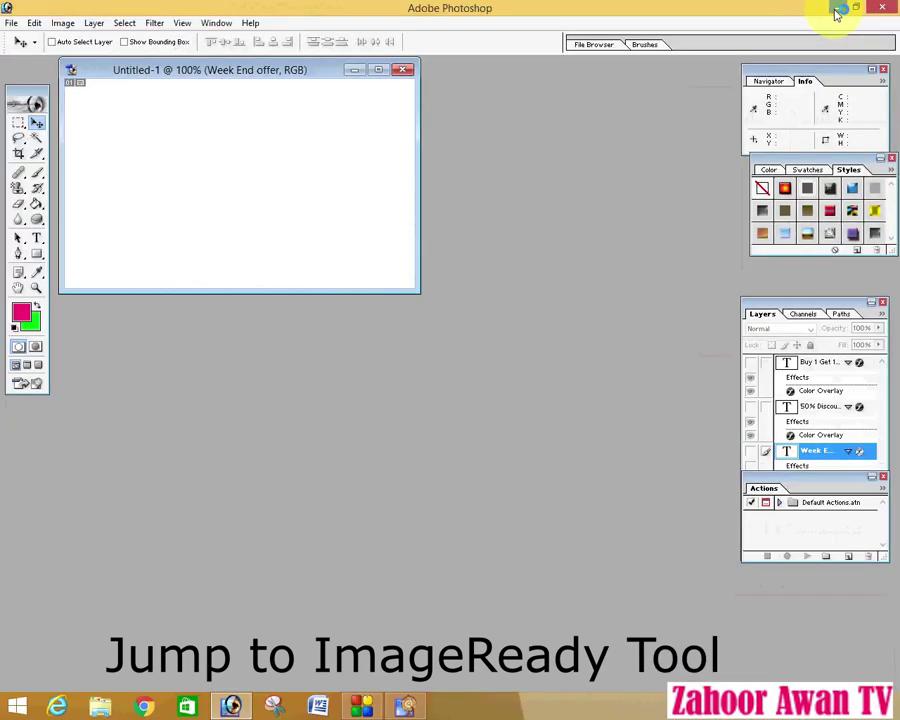
pyautogui.click(838, 9)
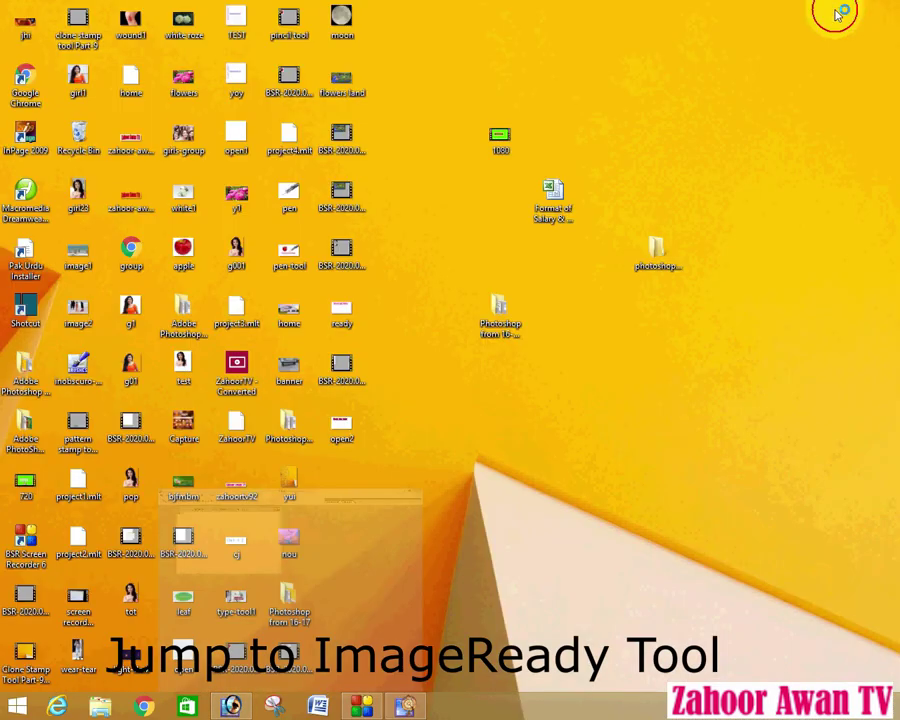
pyautogui.rightClick(349, 430)
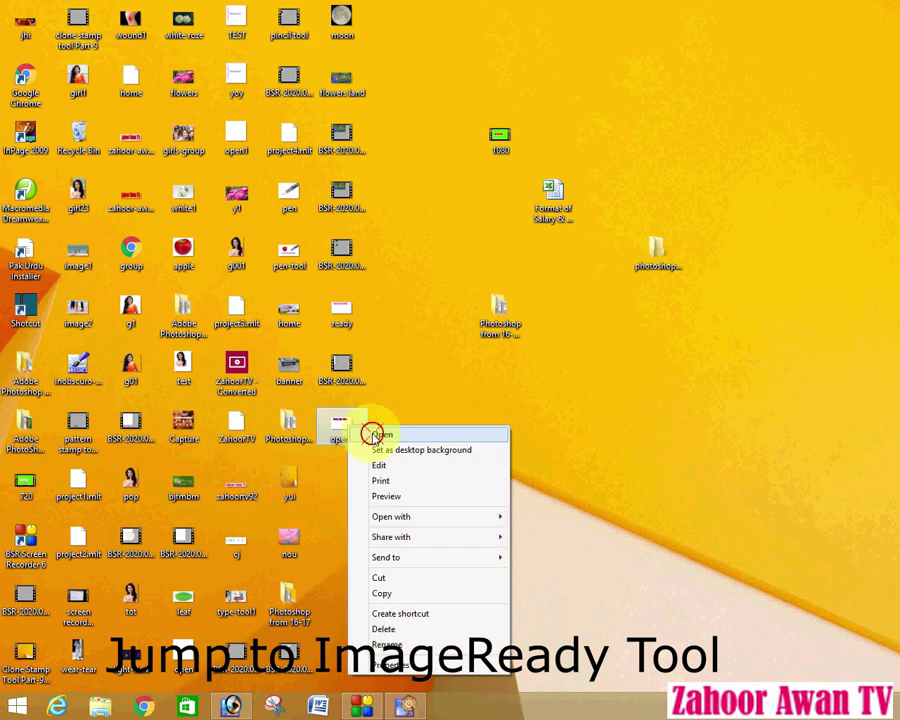
pyautogui.click(381, 434)
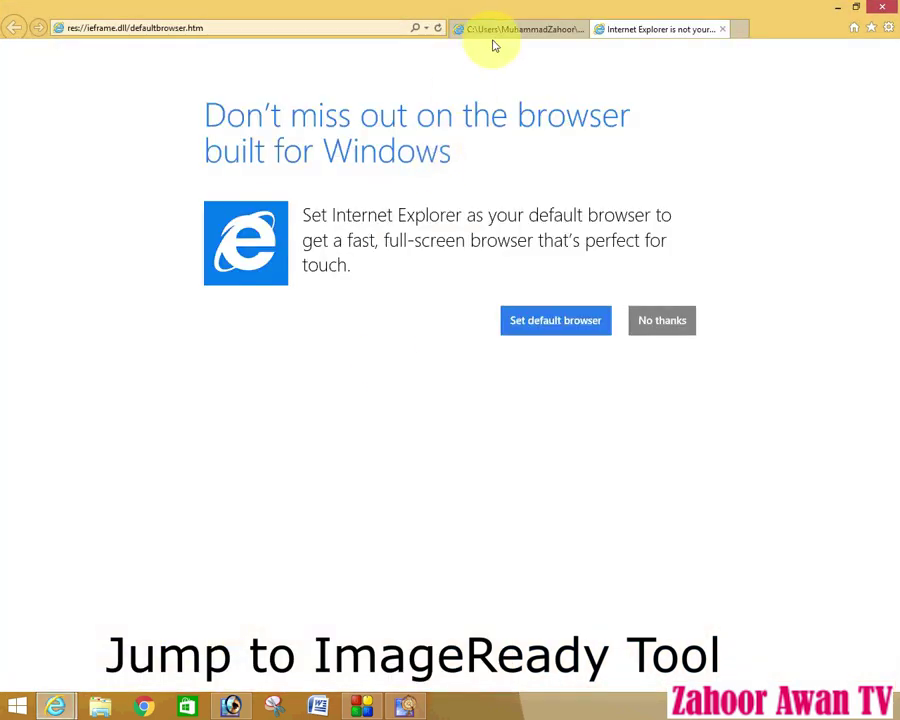
pyautogui.click(497, 34)
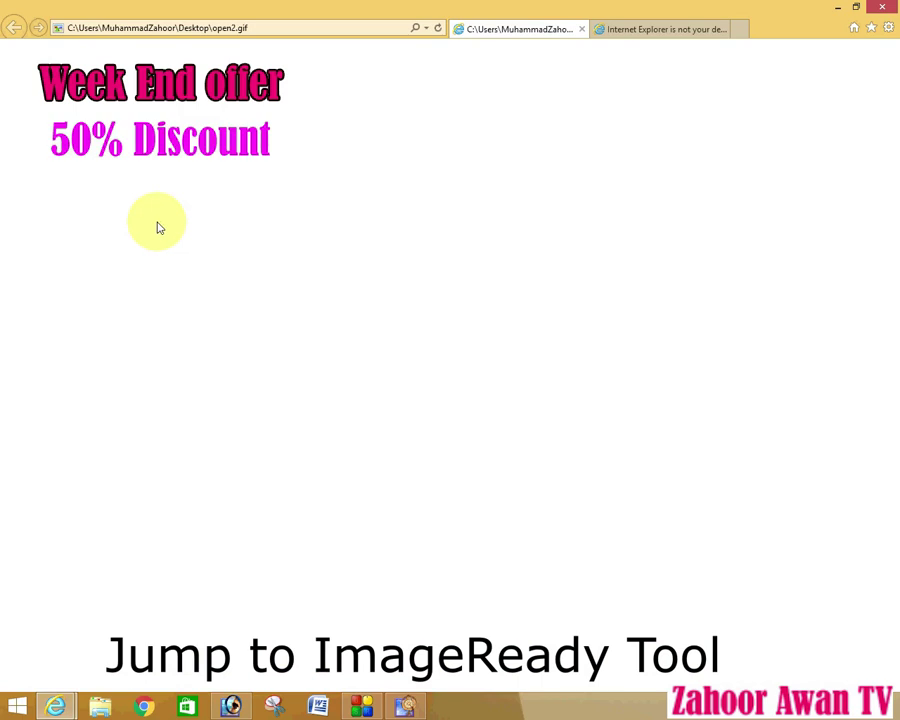